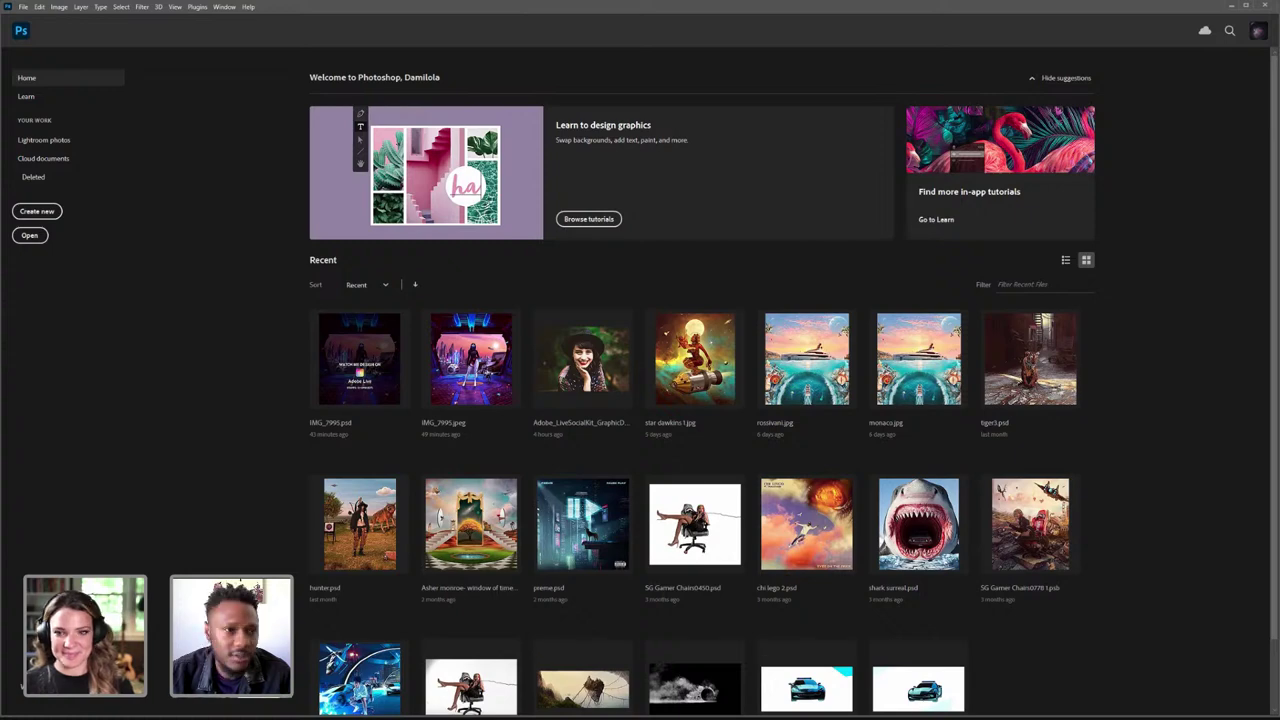
- Create a 4500 × 4500 px RGB document at 300 pixels/inch with a white background, and open the astronaut stock image
click(23, 7)
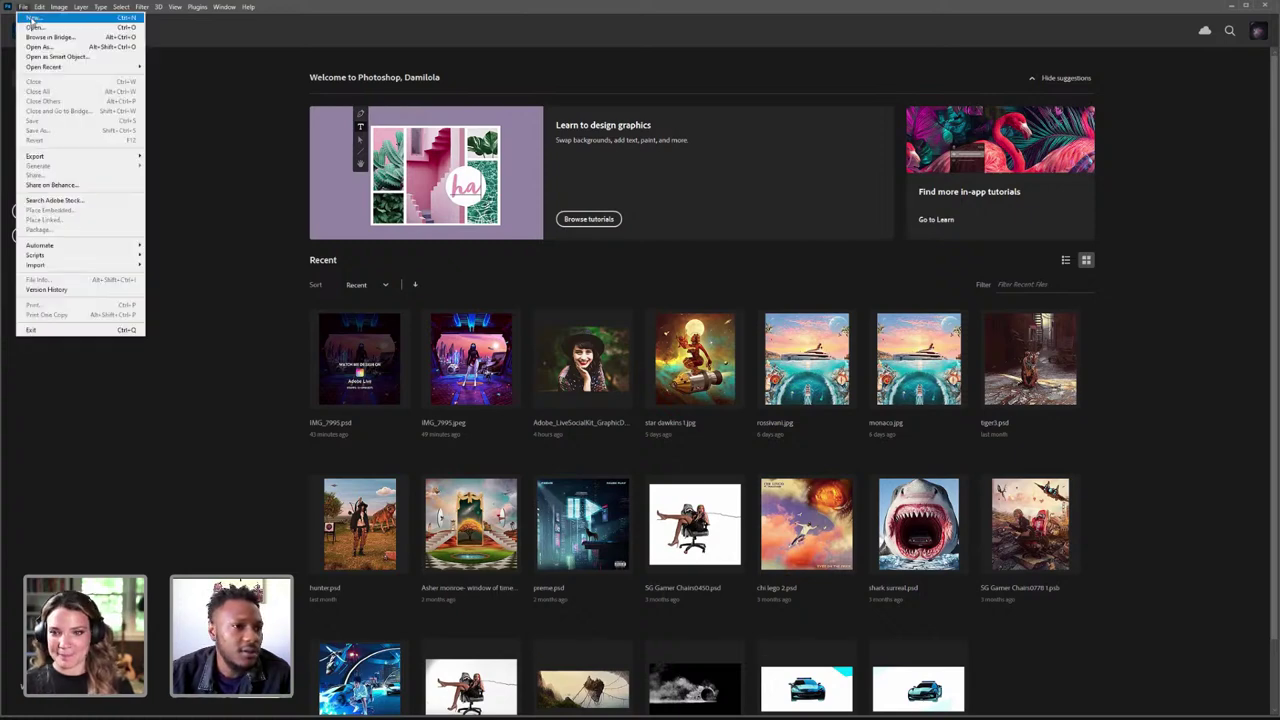
click(31, 18)
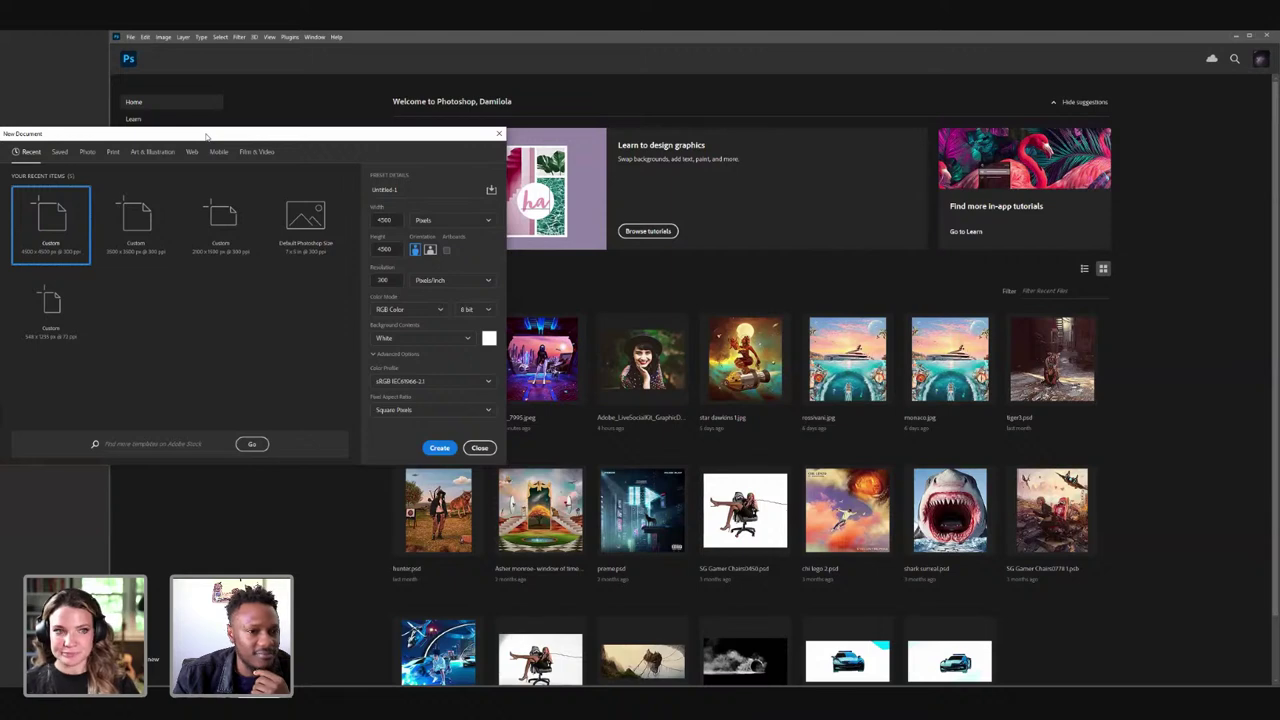
drag(206, 136, 322, 128)
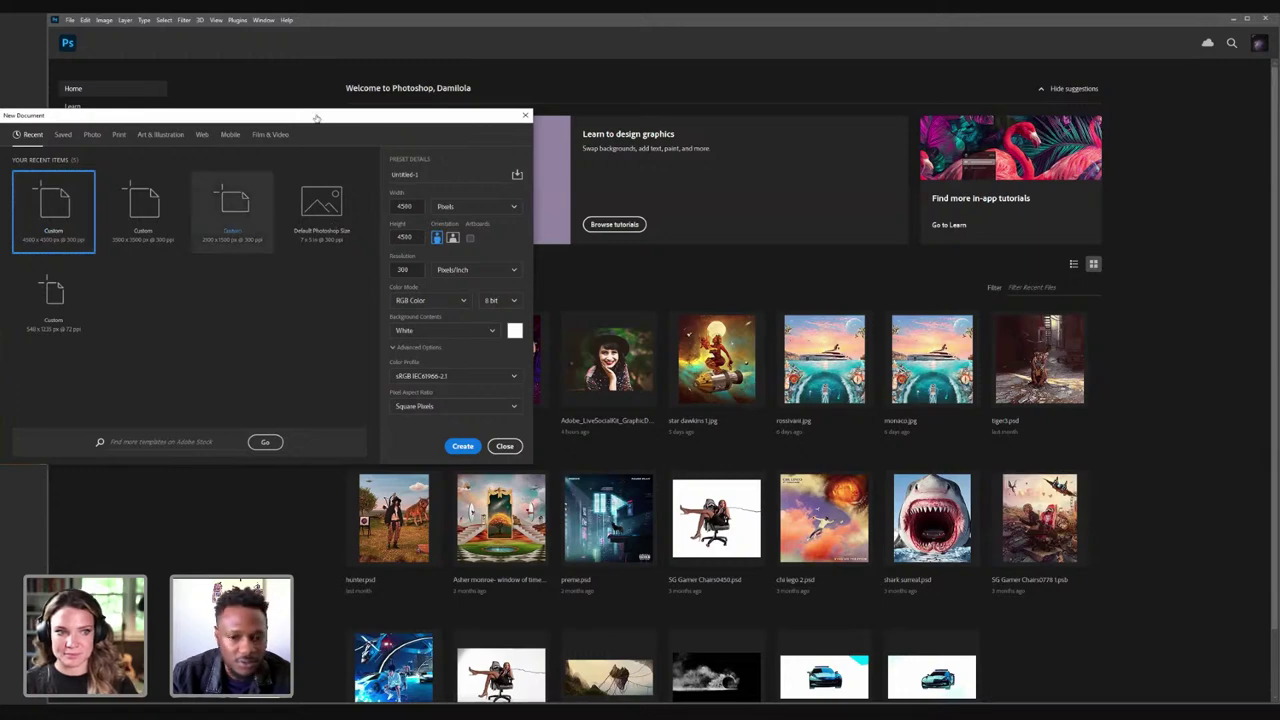
key(Return)
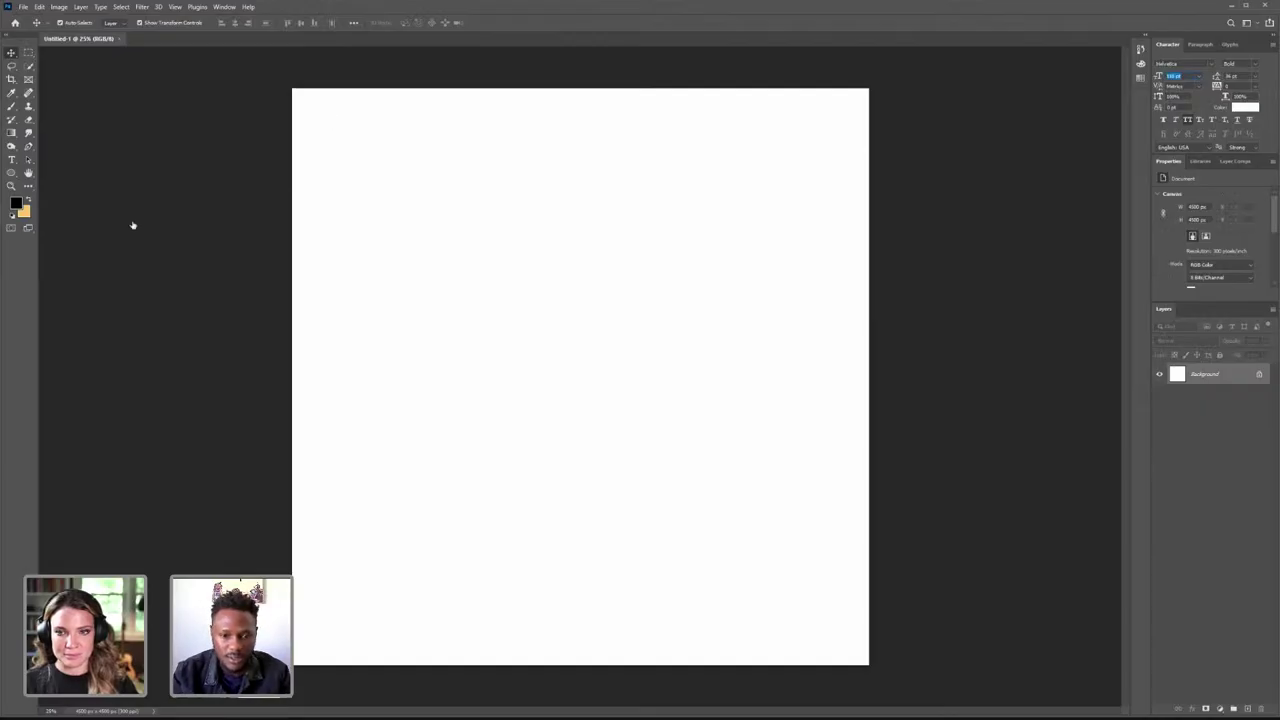
key(Return)
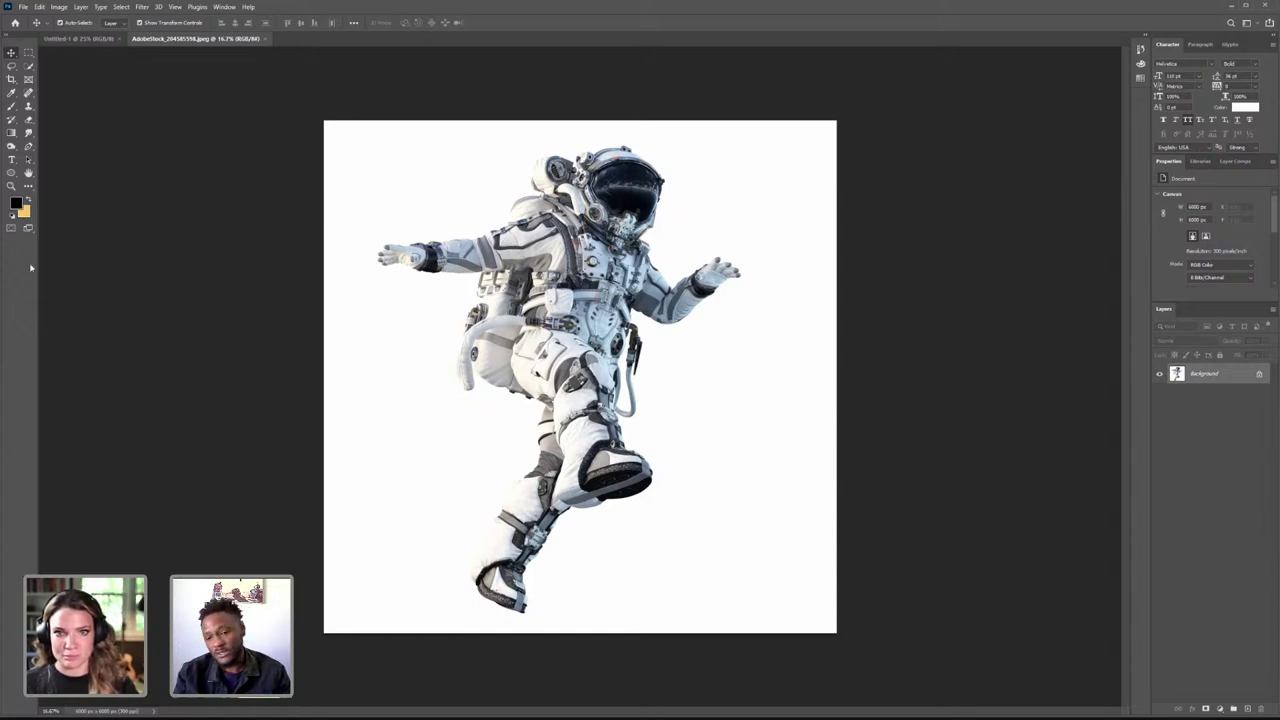
- Start a Pen tool path on the outer edge of the astronaut's helmet and curve it along the rim above the visor
click(29, 147)
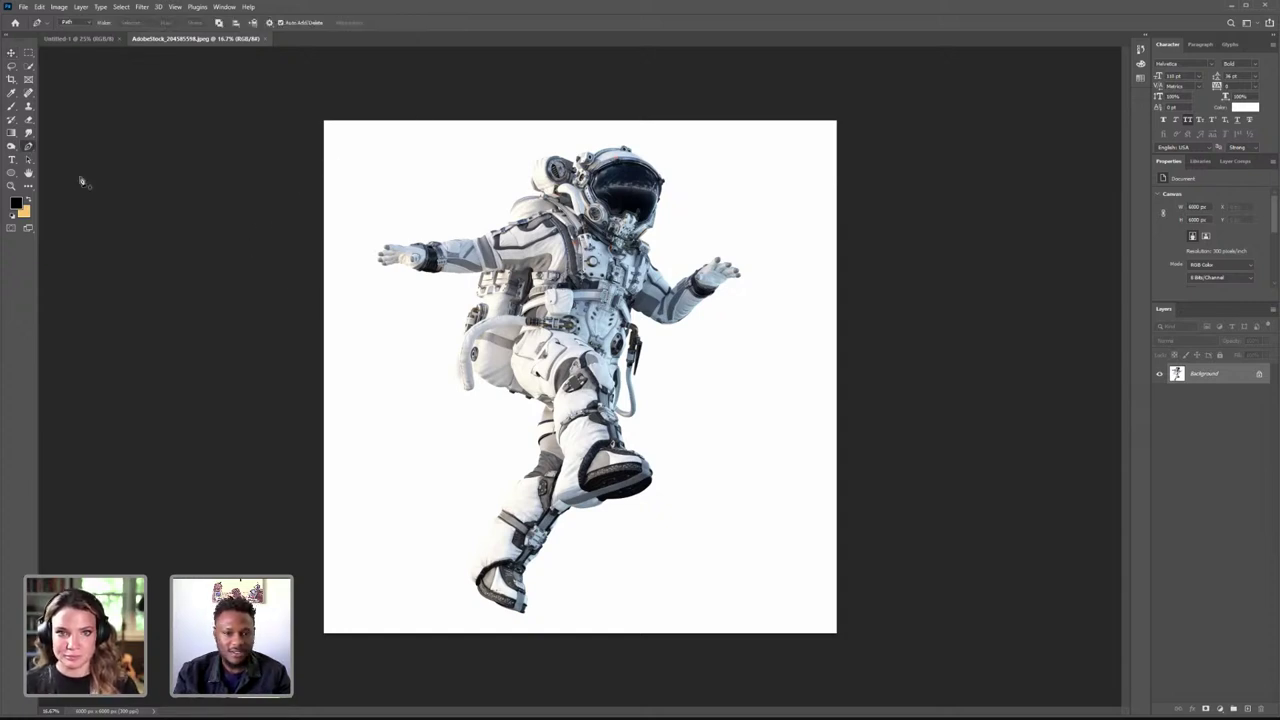
click(11, 186)
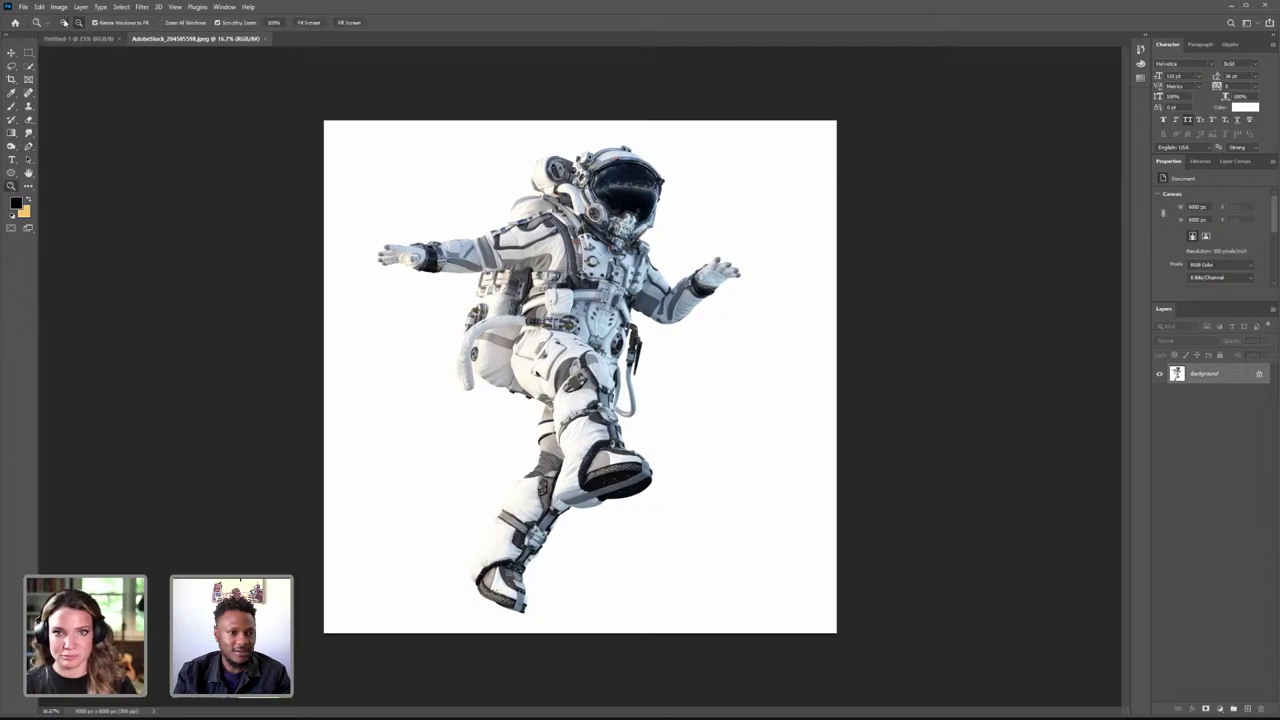
click(675, 161)
click(657, 130)
click(646, 204)
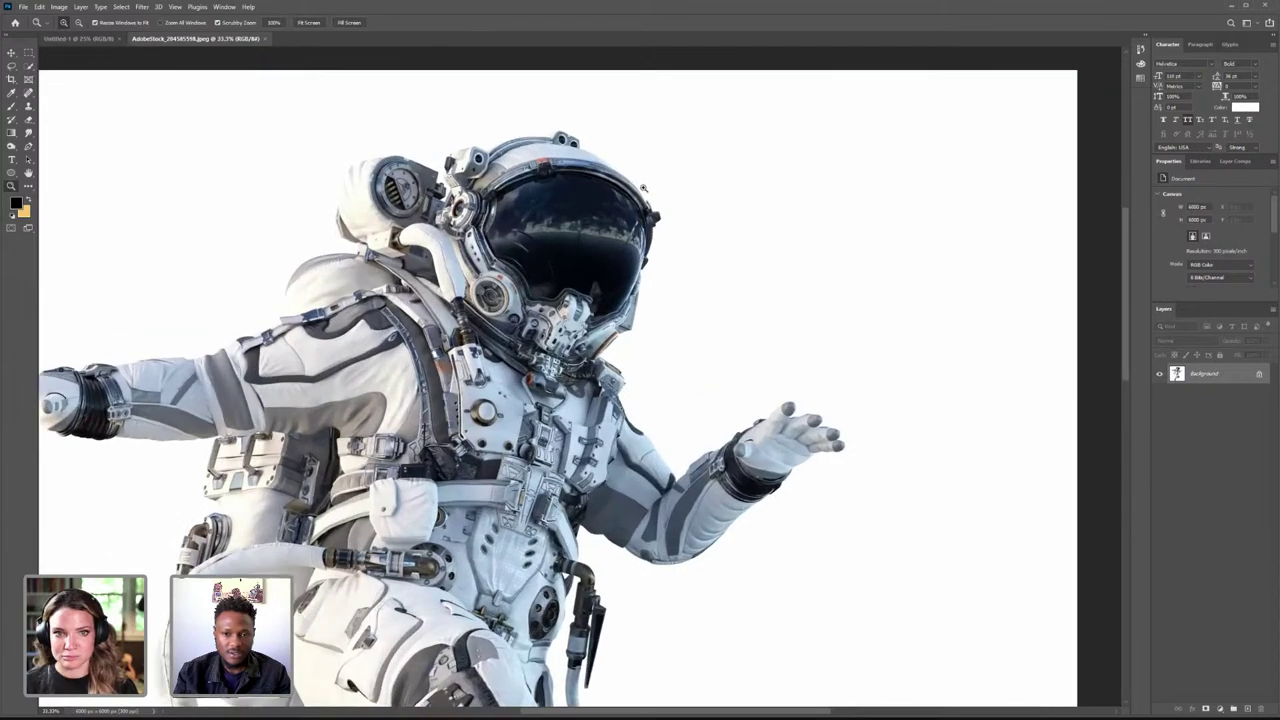
click(646, 204)
click(634, 136)
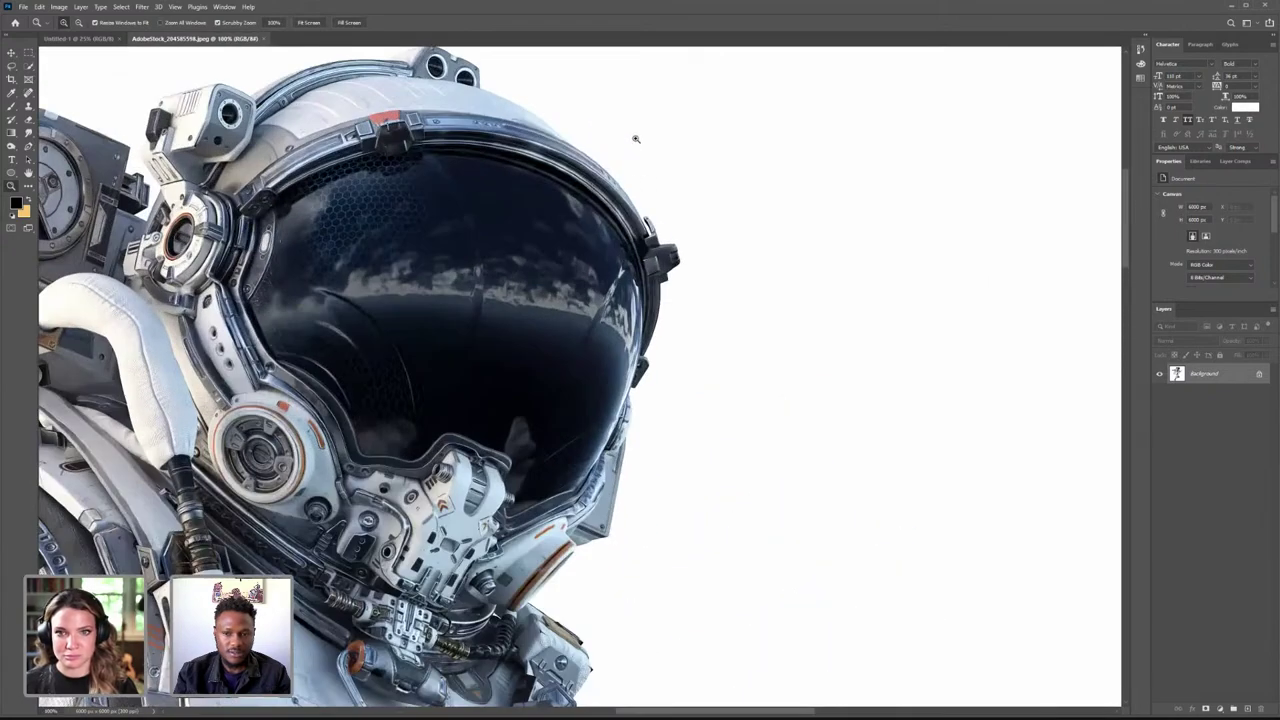
click(634, 142)
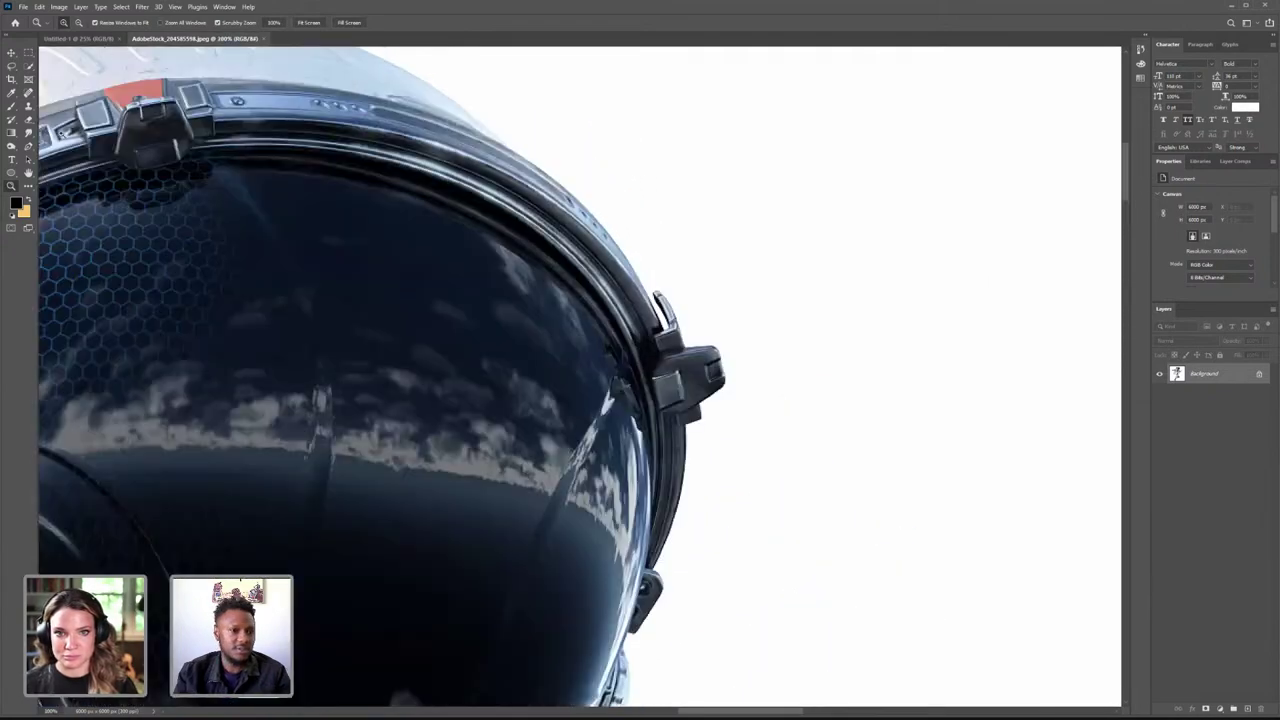
click(27, 148)
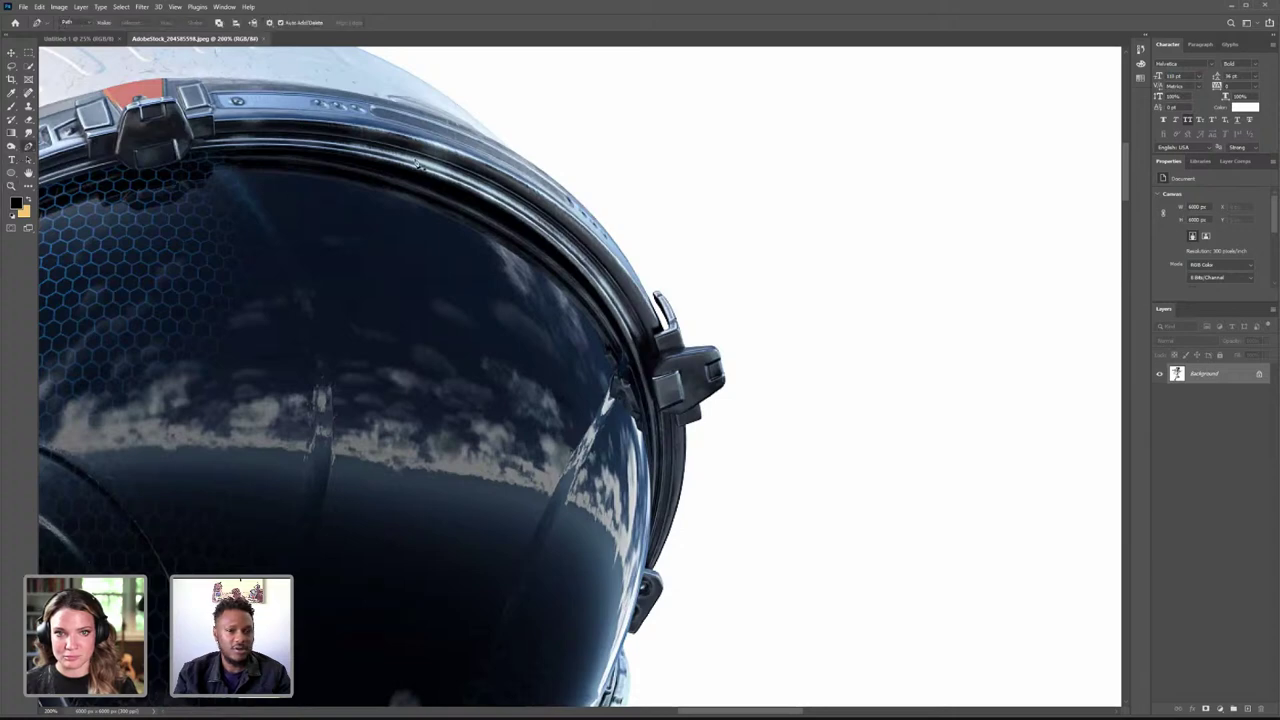
click(511, 150)
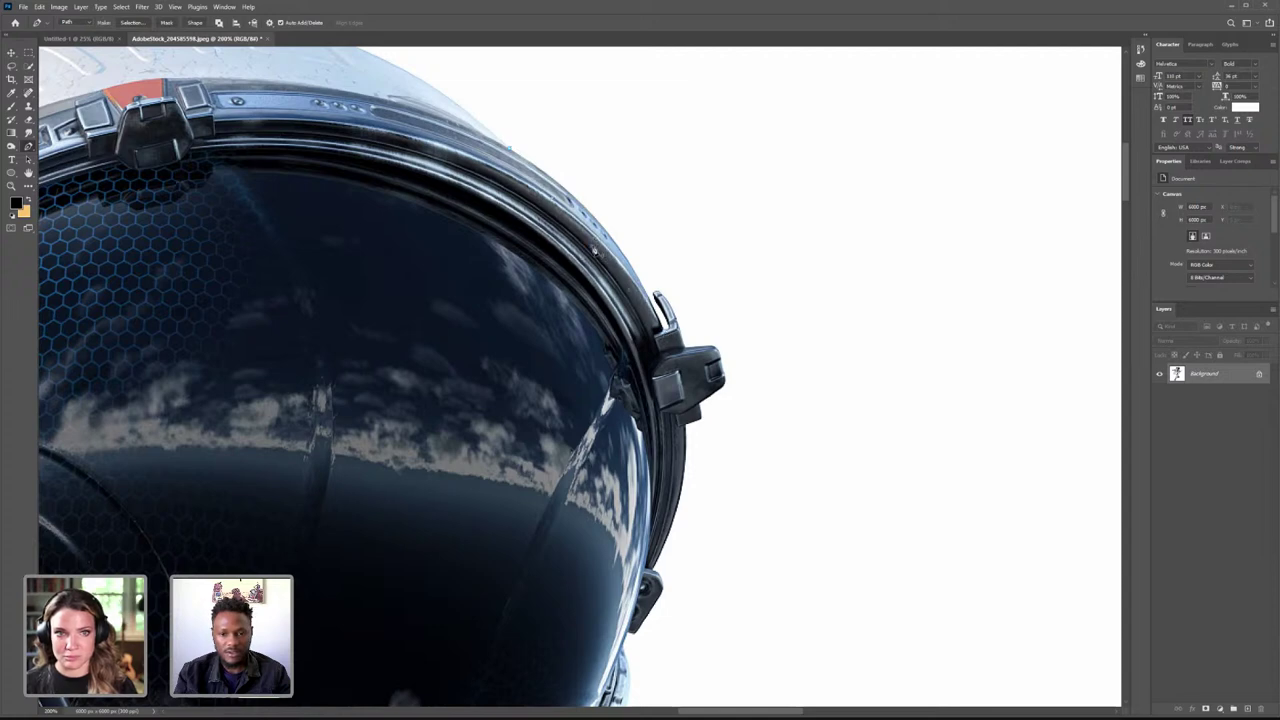
drag(605, 236, 642, 275)
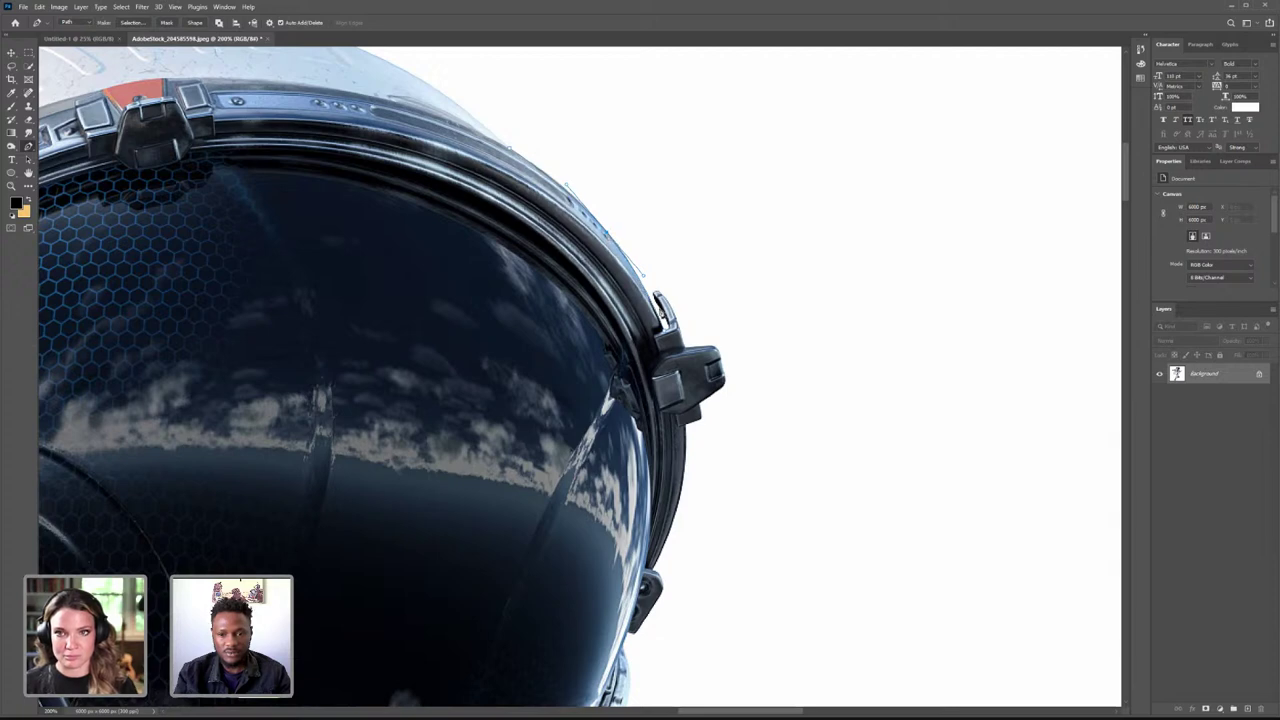
- Continue the path around the helmet's side clips and down the visor's side to the collar of the suit
key(Escape)
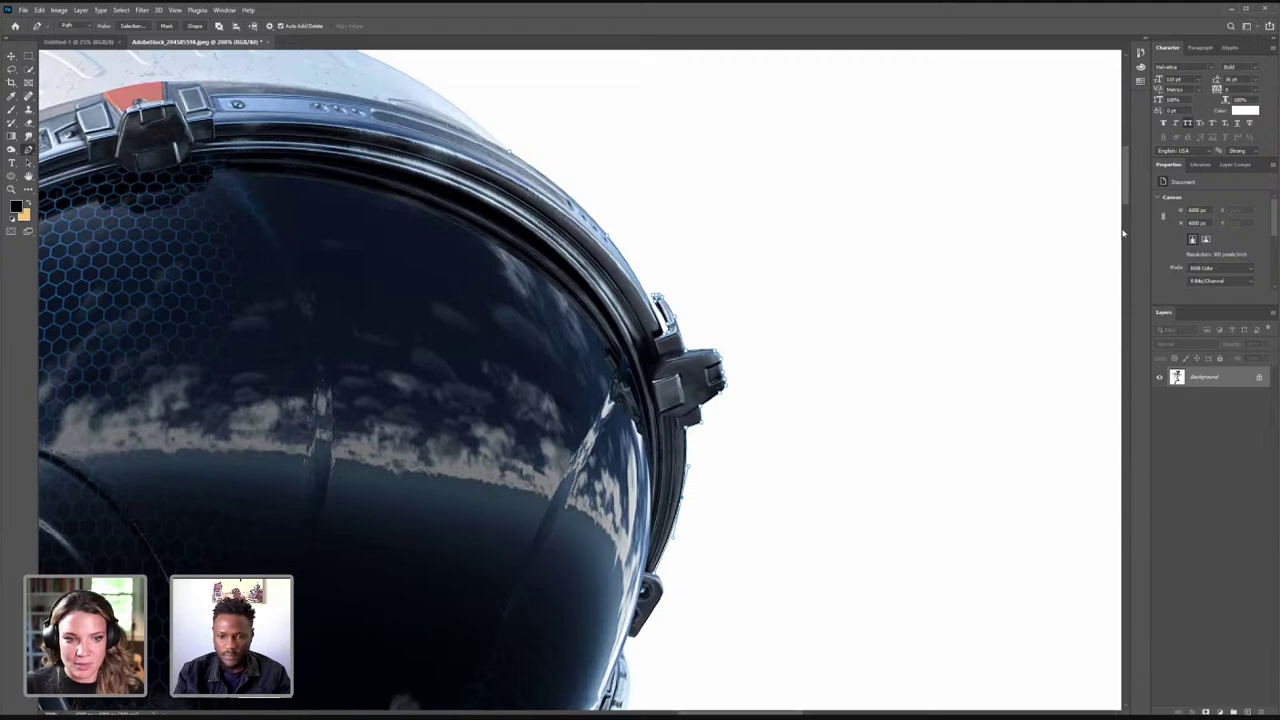
scroll(657, 225, down, 5)
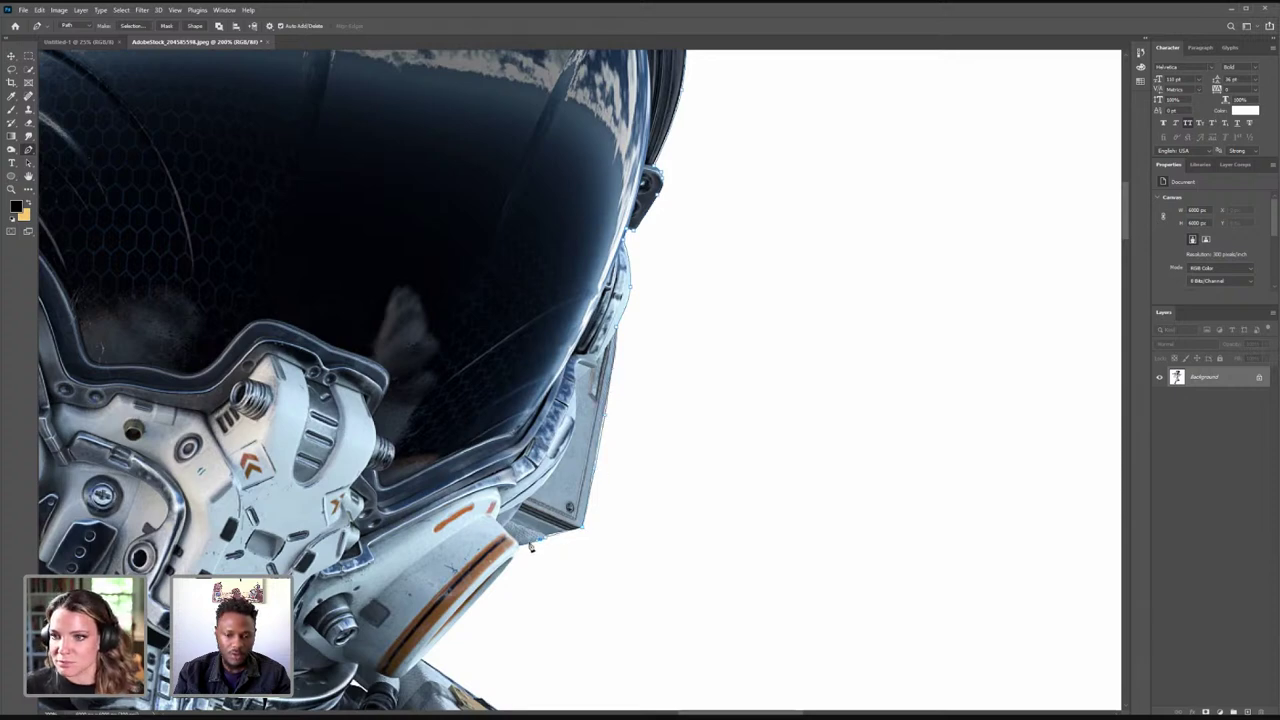
scroll(997, 231, down, 5)
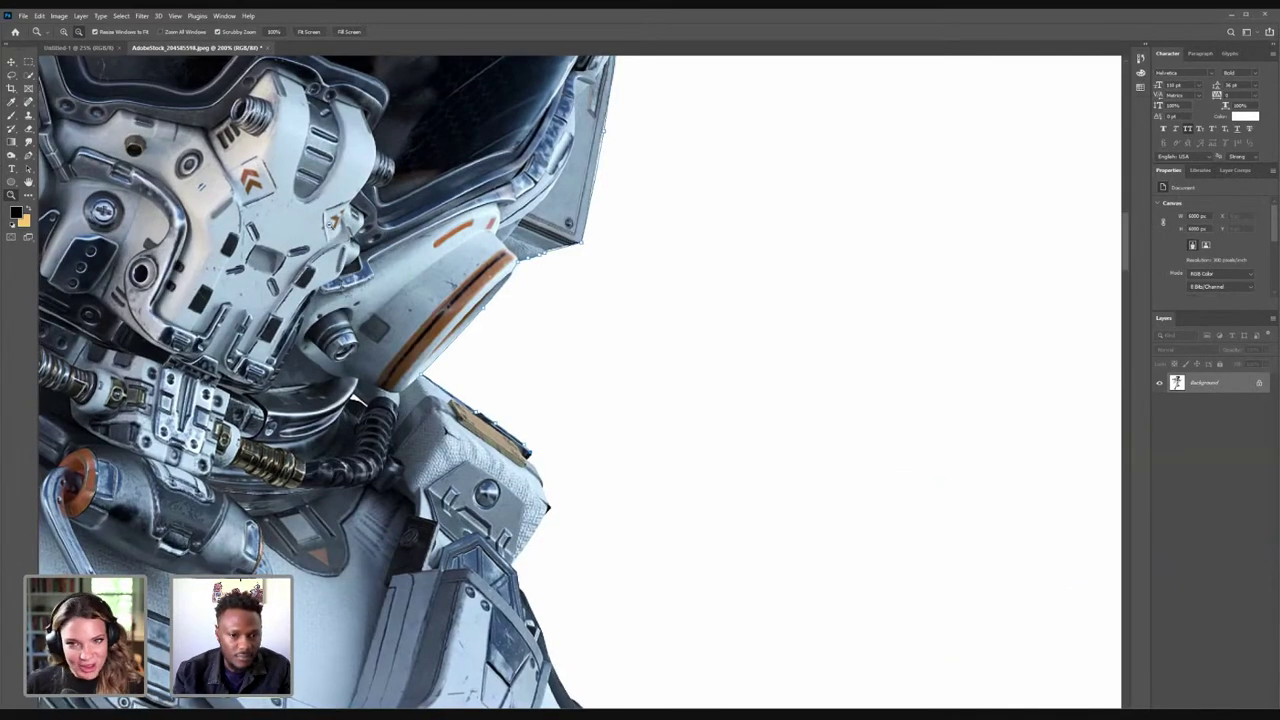
- Extend the Pen path from the collar down the suit's shoulder edge and onto the dark shoulder patch
click(329, 223)
click(329, 223)
click(329, 223)
click(329, 223)
click(329, 223)
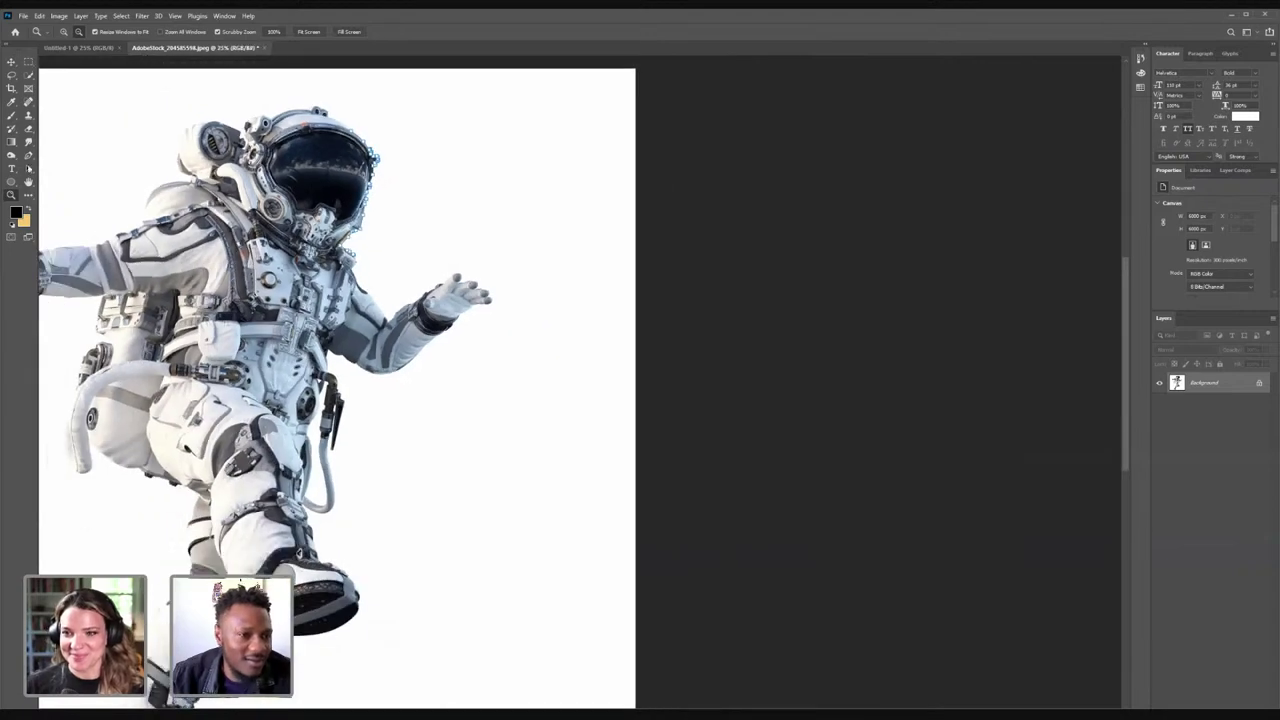
click(28, 182)
drag(549, 283, 820, 201)
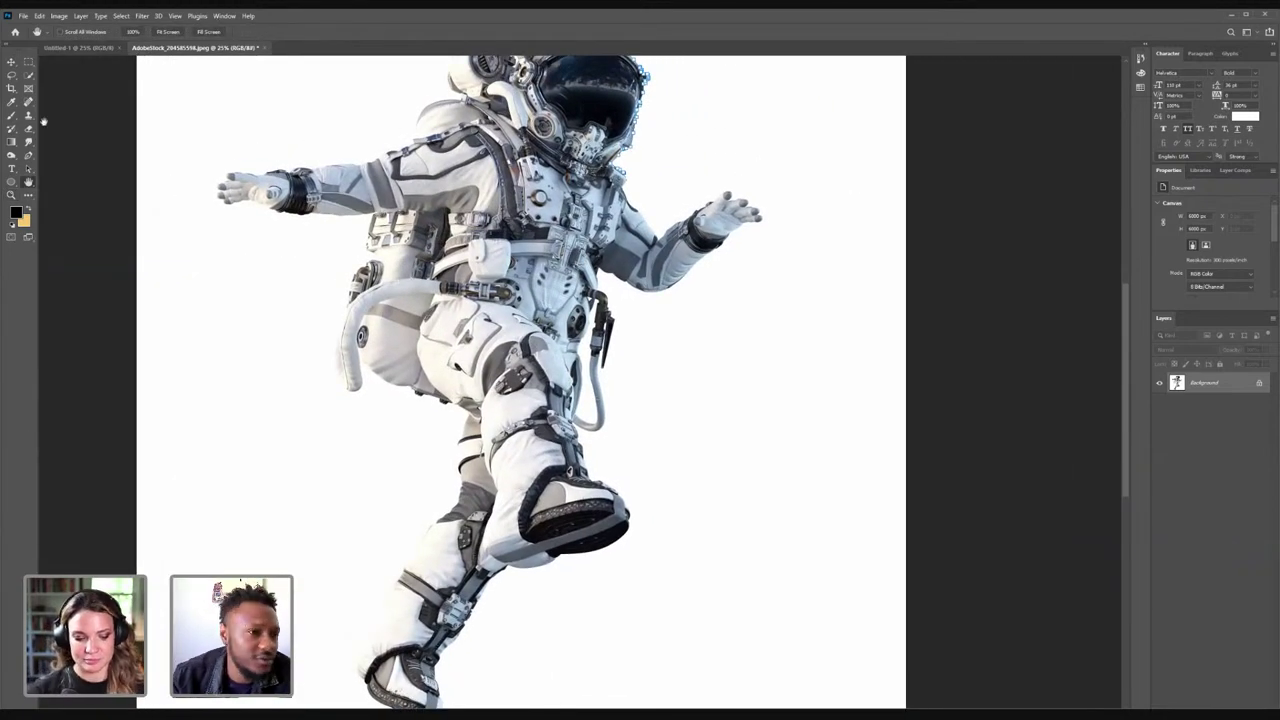
click(11, 194)
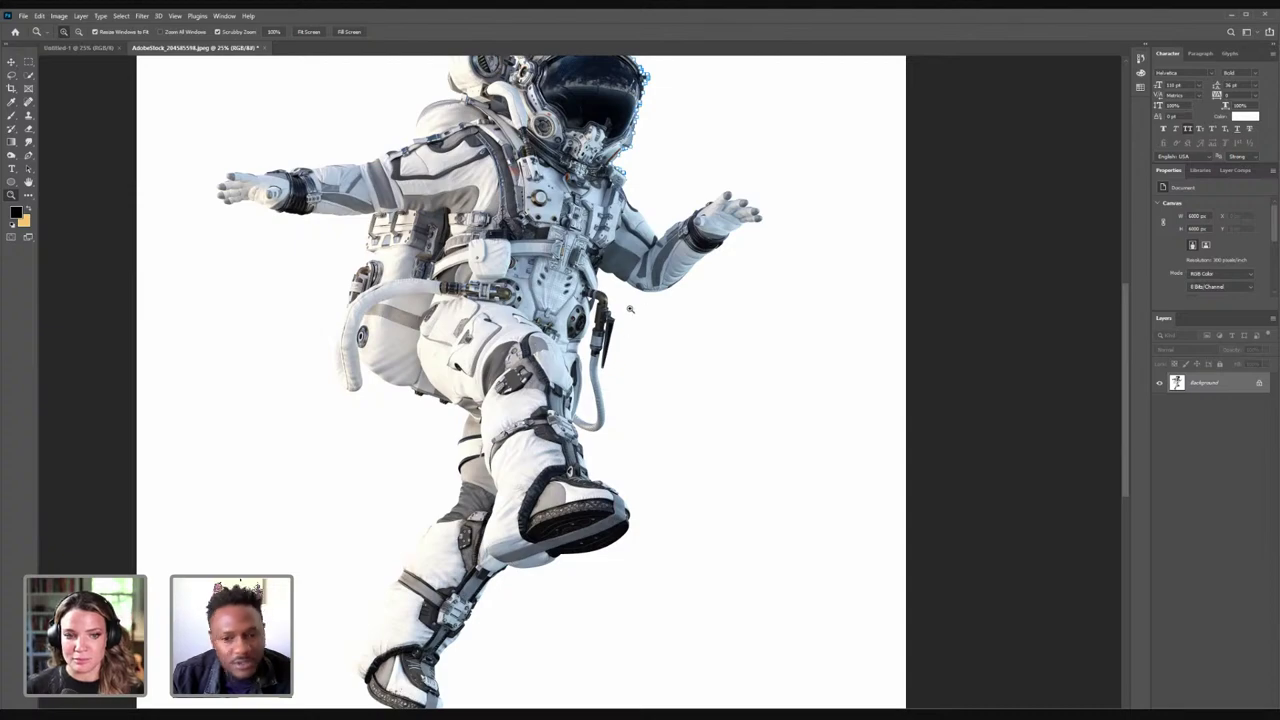
click(665, 212)
drag(654, 160, 638, 158)
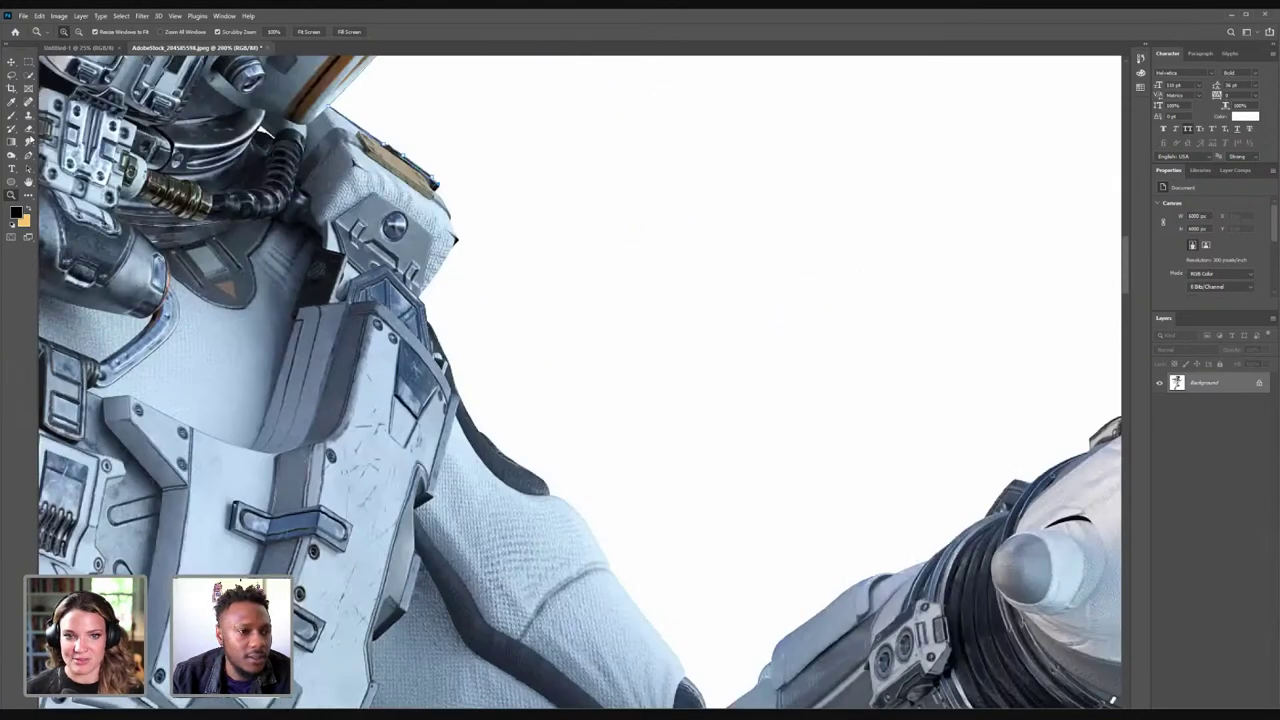
click(26, 156)
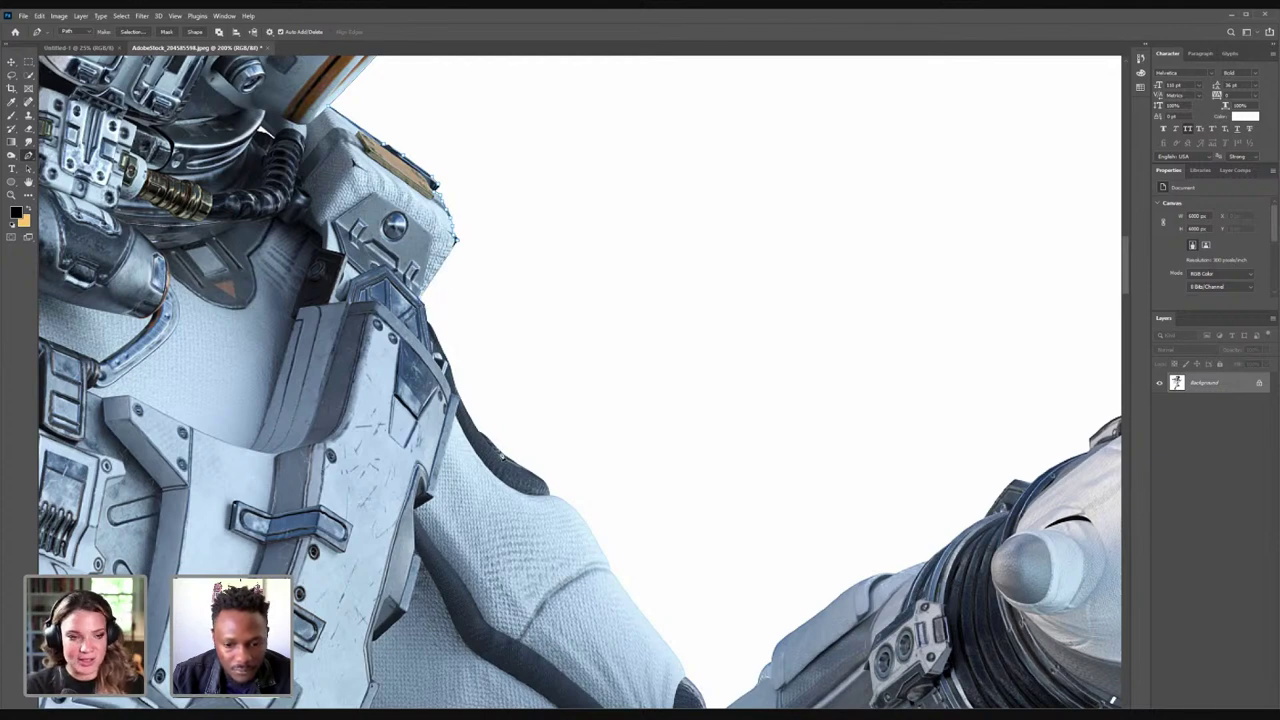
click(497, 449)
drag(478, 411, 472, 420)
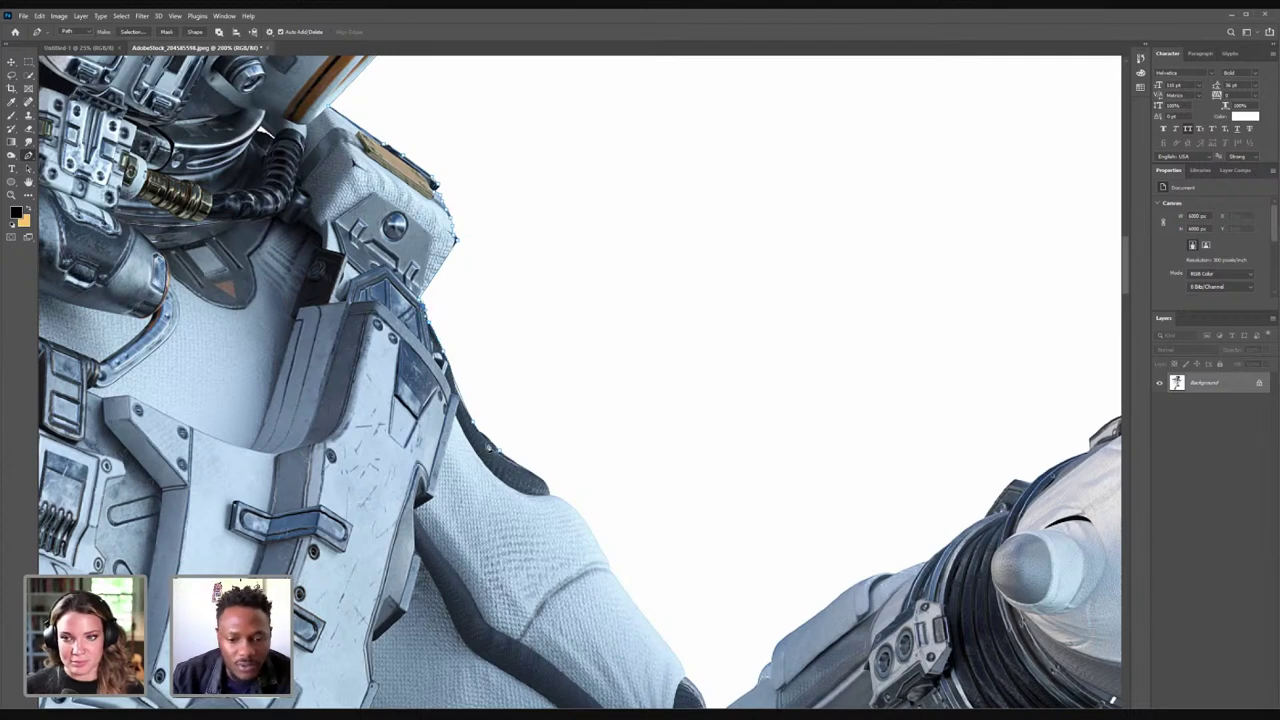
alt+click(487, 439)
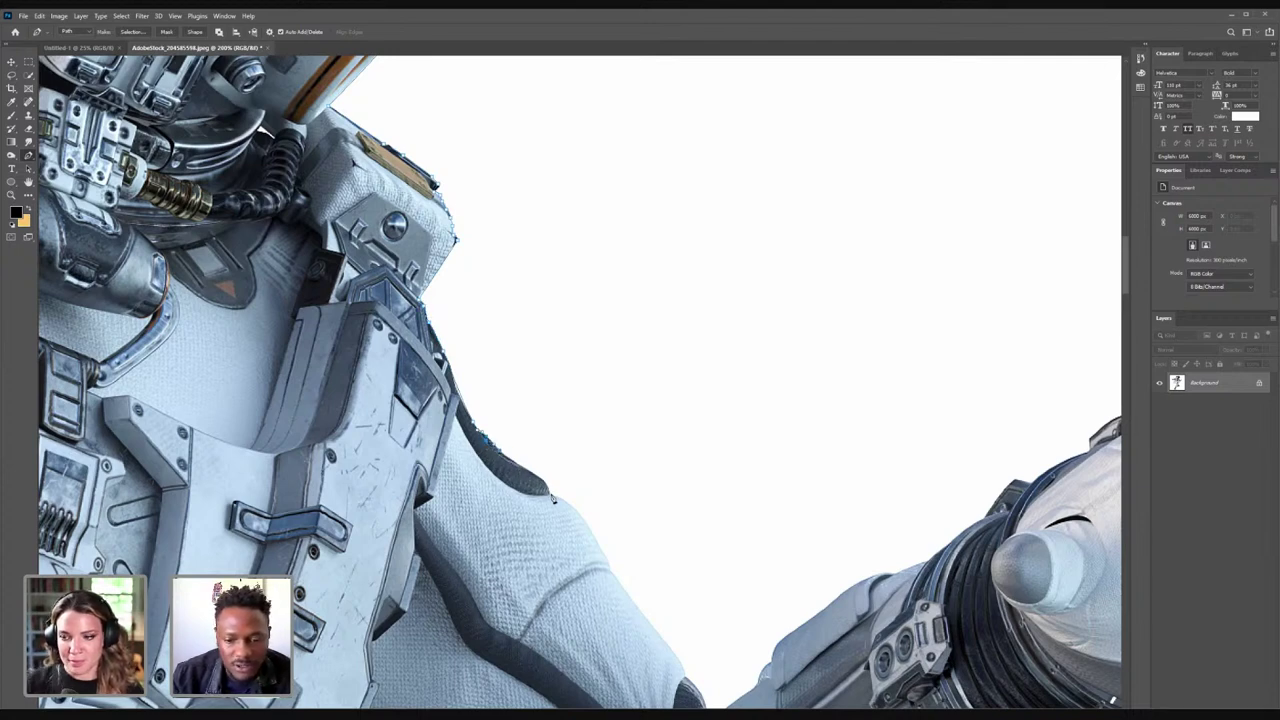
- Trace the path around the end of the dark shoulder patch and along the upper arm toward the elbow
drag(536, 484, 582, 519)
click(612, 572)
click(576, 527)
click(612, 571)
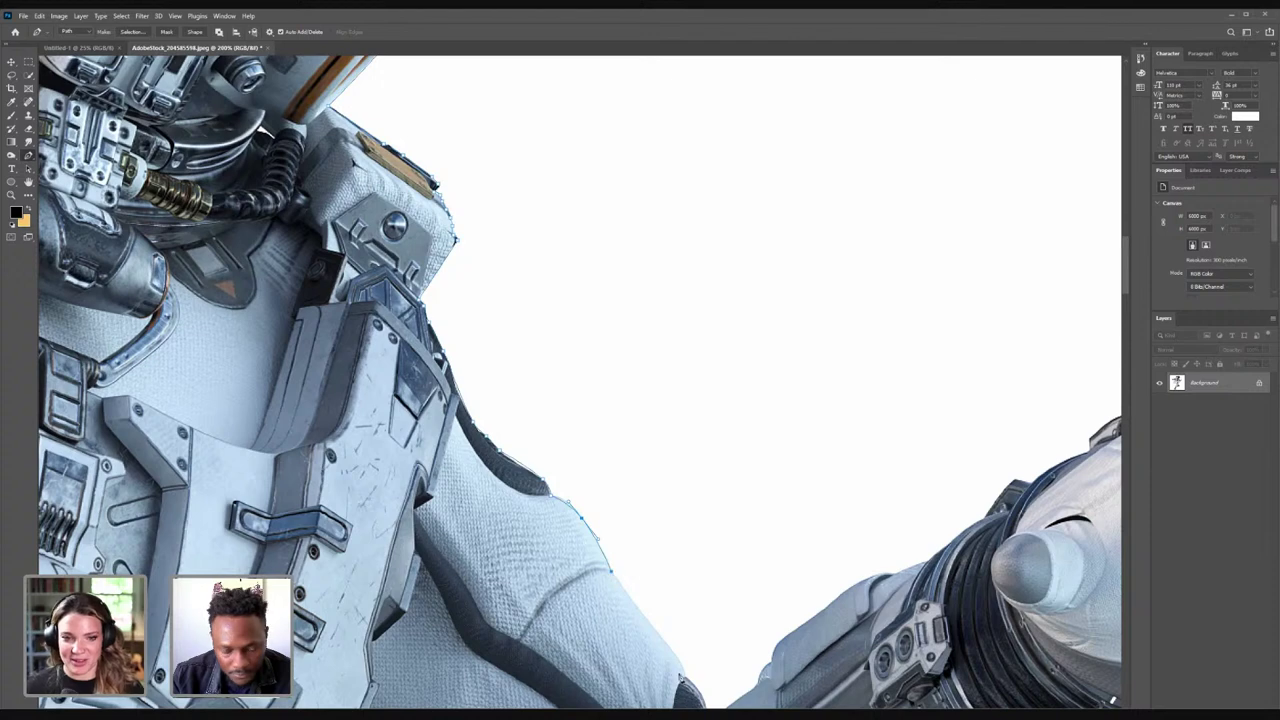
click(676, 658)
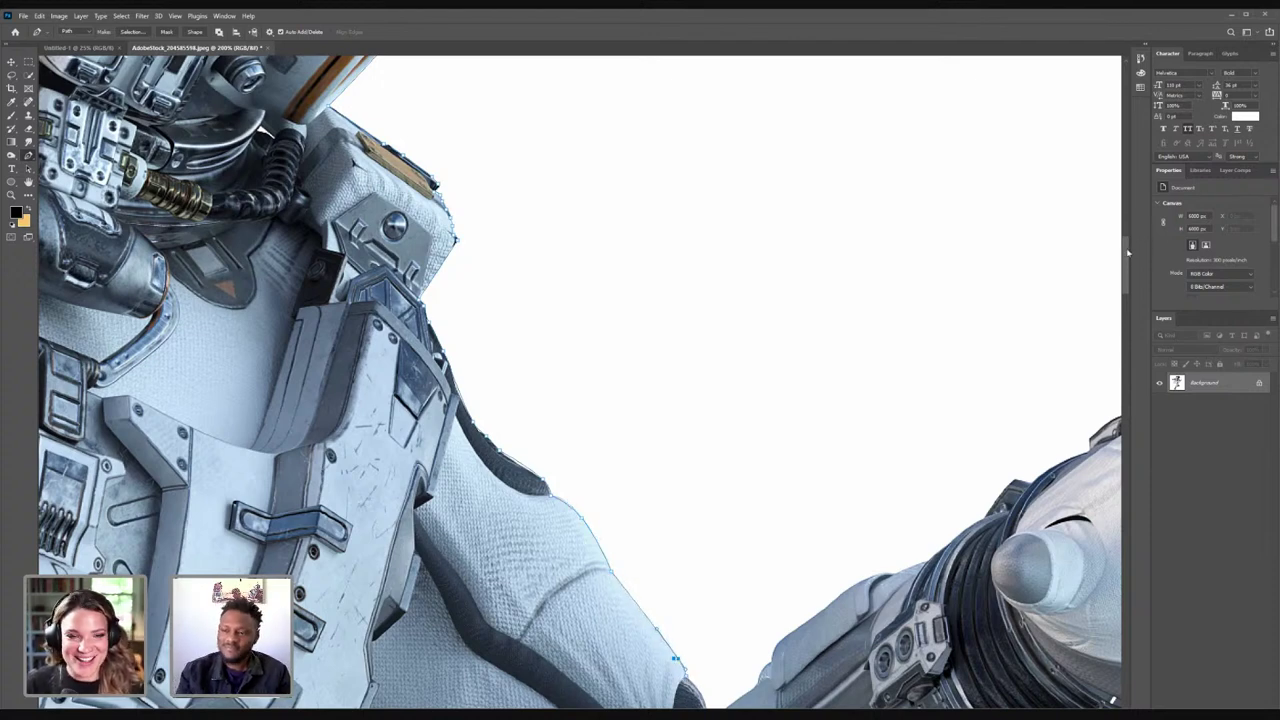
- Continue the path through the elbow crease and along the forearm's upper edge to the wrist cuff
scroll(732, 232, down, 5)
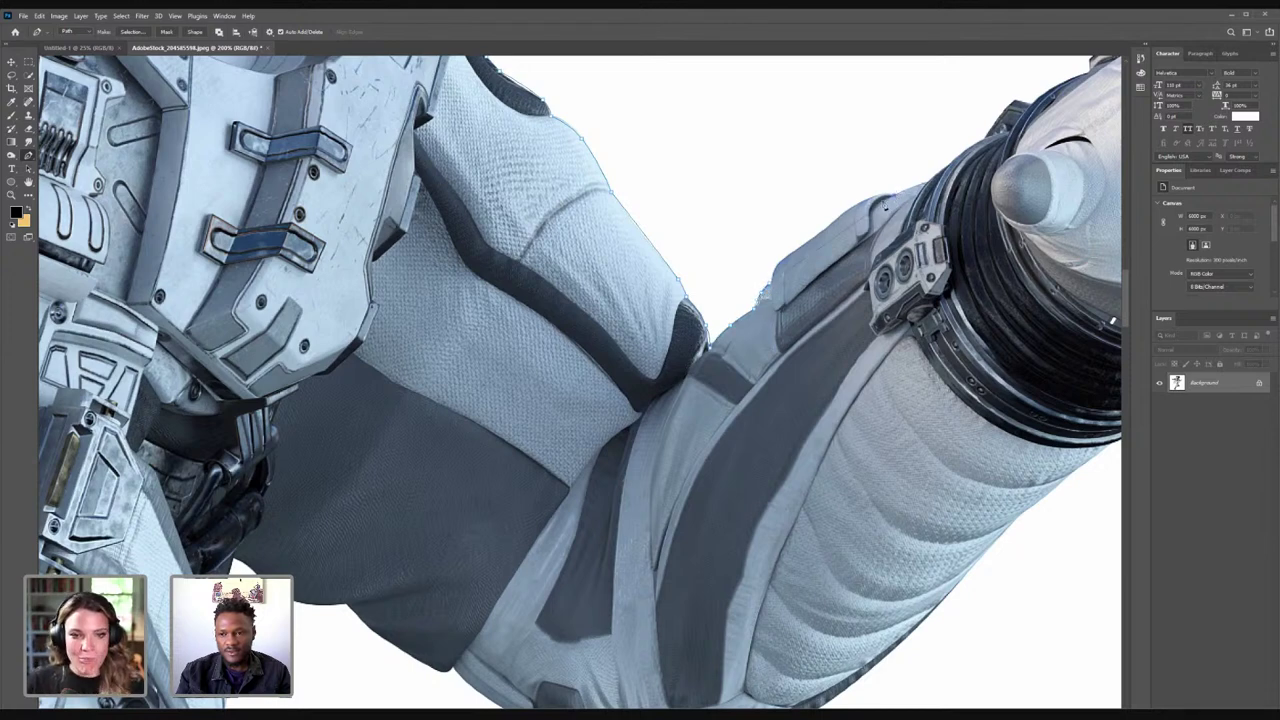
drag(844, 214, 872, 194)
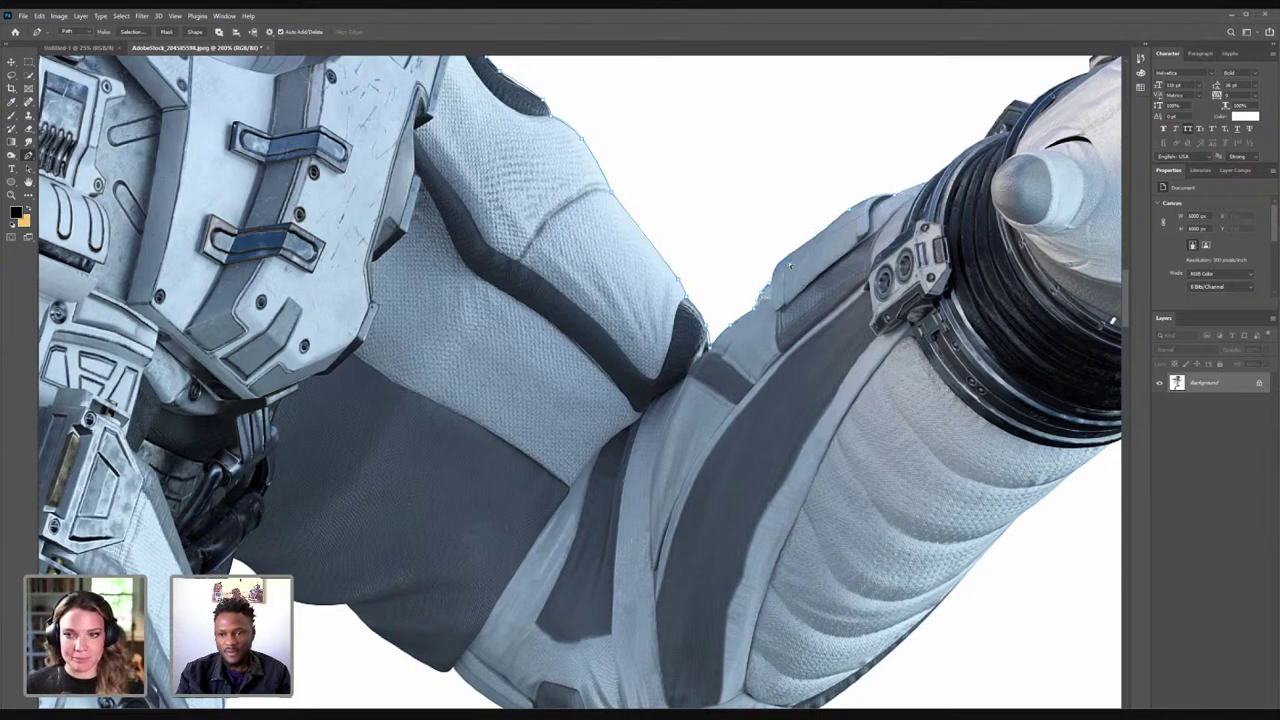
drag(788, 260, 784, 258)
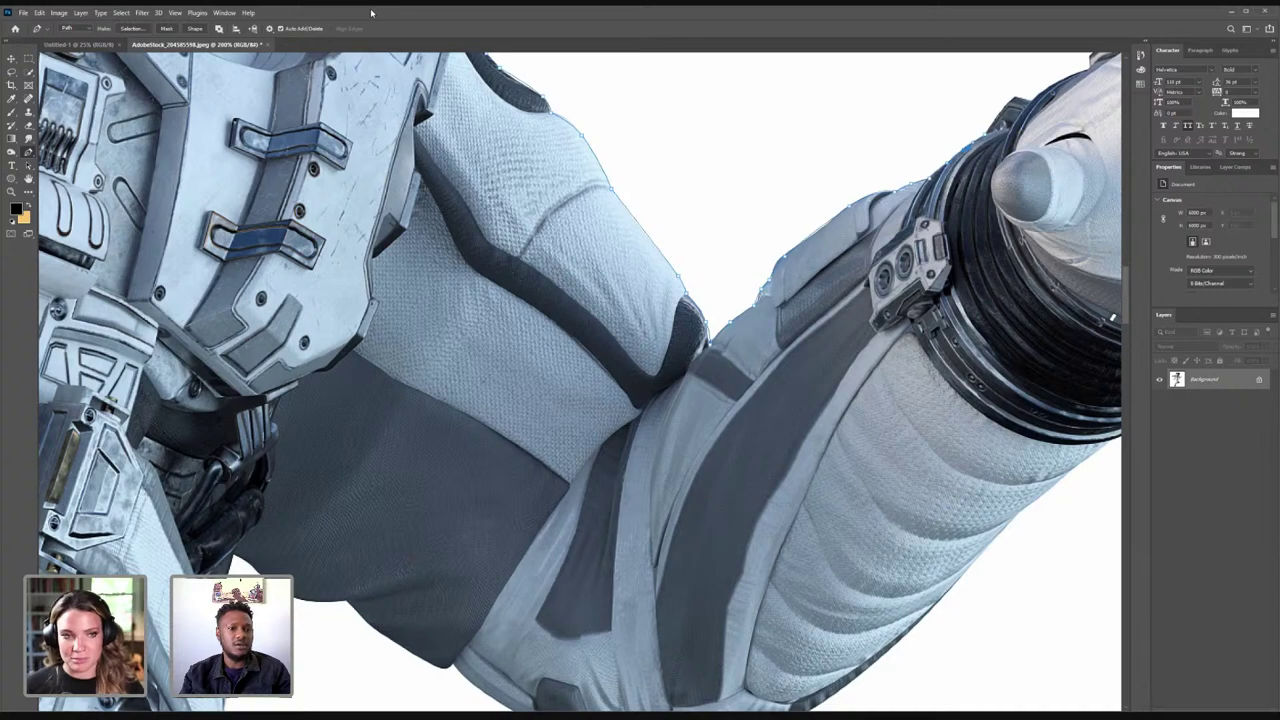
- Trace the Pen path from the wrist cuff over the thumb and along the fingers of the raised hand
key(z)
alt+click(946, 223)
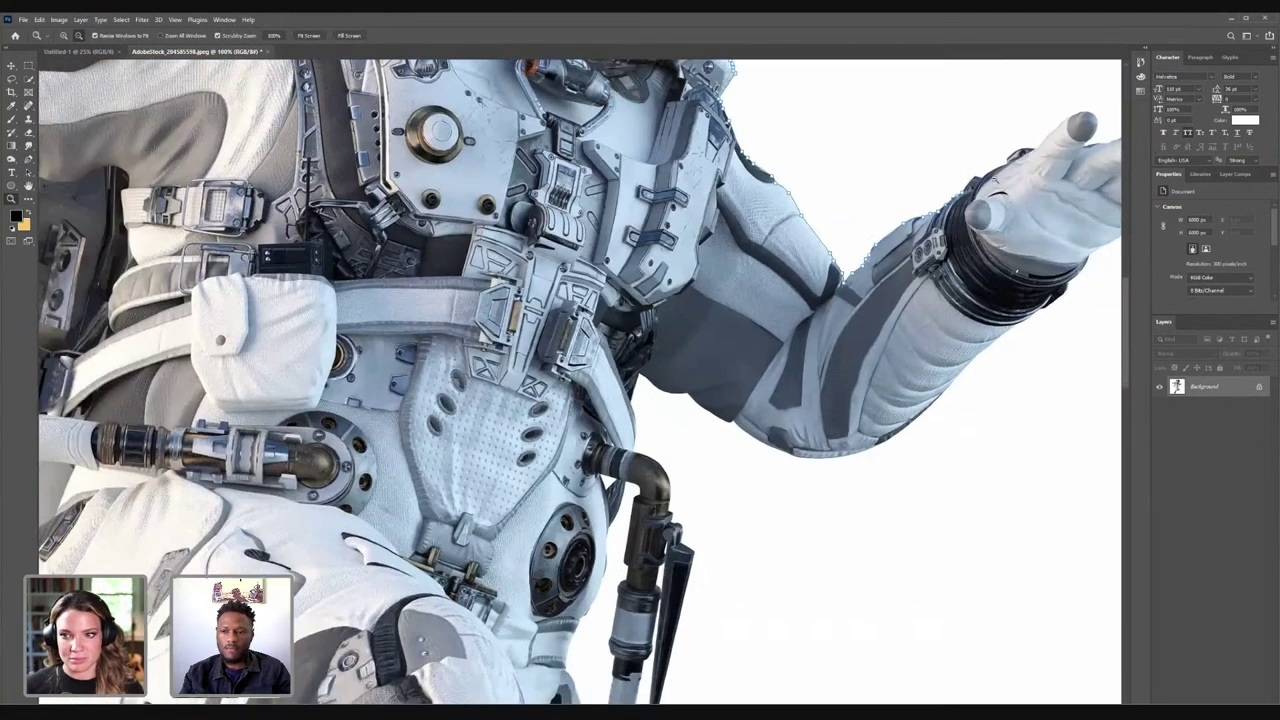
alt+click(971, 213)
click(28, 159)
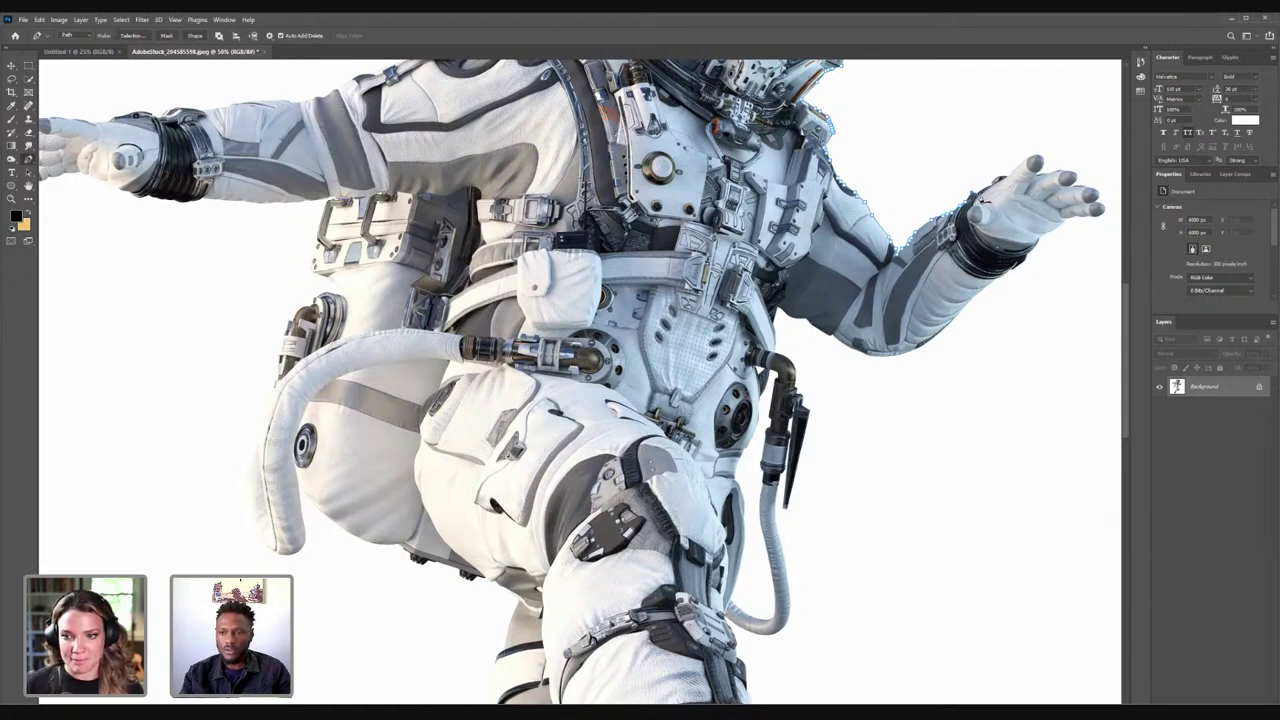
click(1043, 159)
click(1041, 168)
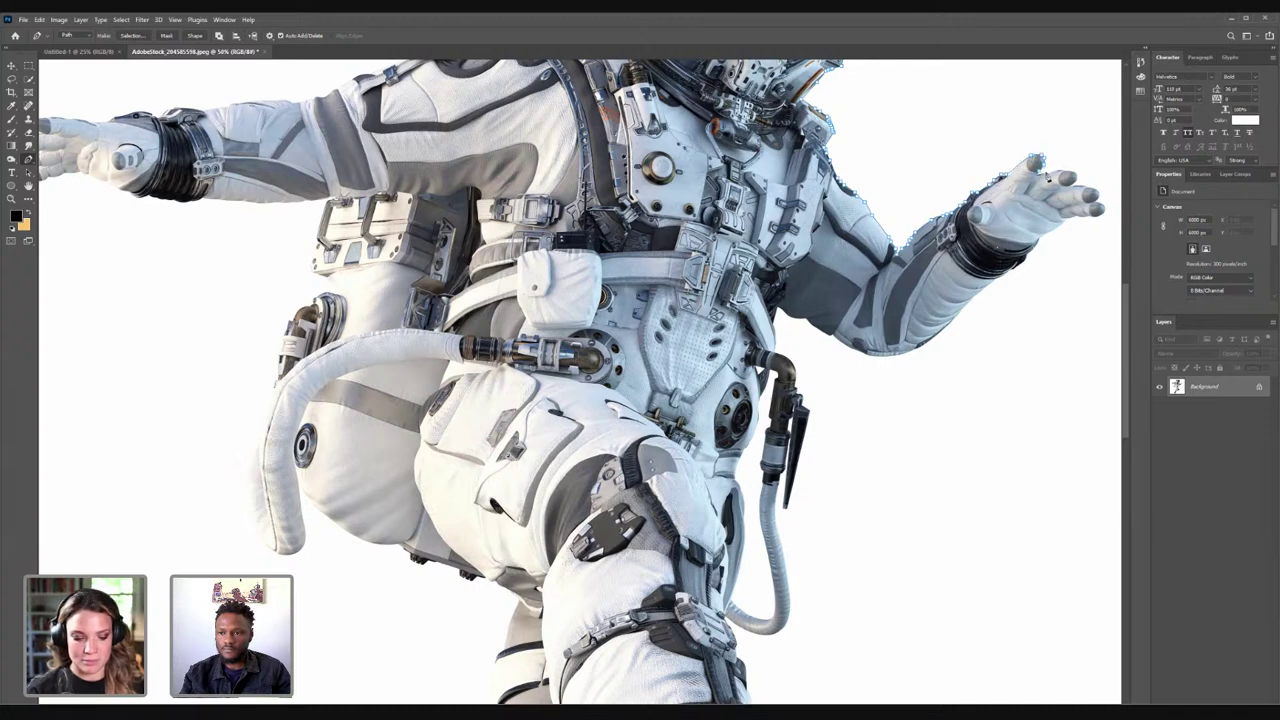
click(1050, 170)
click(1066, 171)
- Continue the Pen path around the raised hand's fingertips and trace the underside of the forearm between the elbow and wrist cuff
mouse_move(1078, 178)
mouse_down()
mouse_move(1102, 222)
mouse_move(1048, 248)
mouse_move(920, 356)
mouse_move(944, 335)
mouse_up()
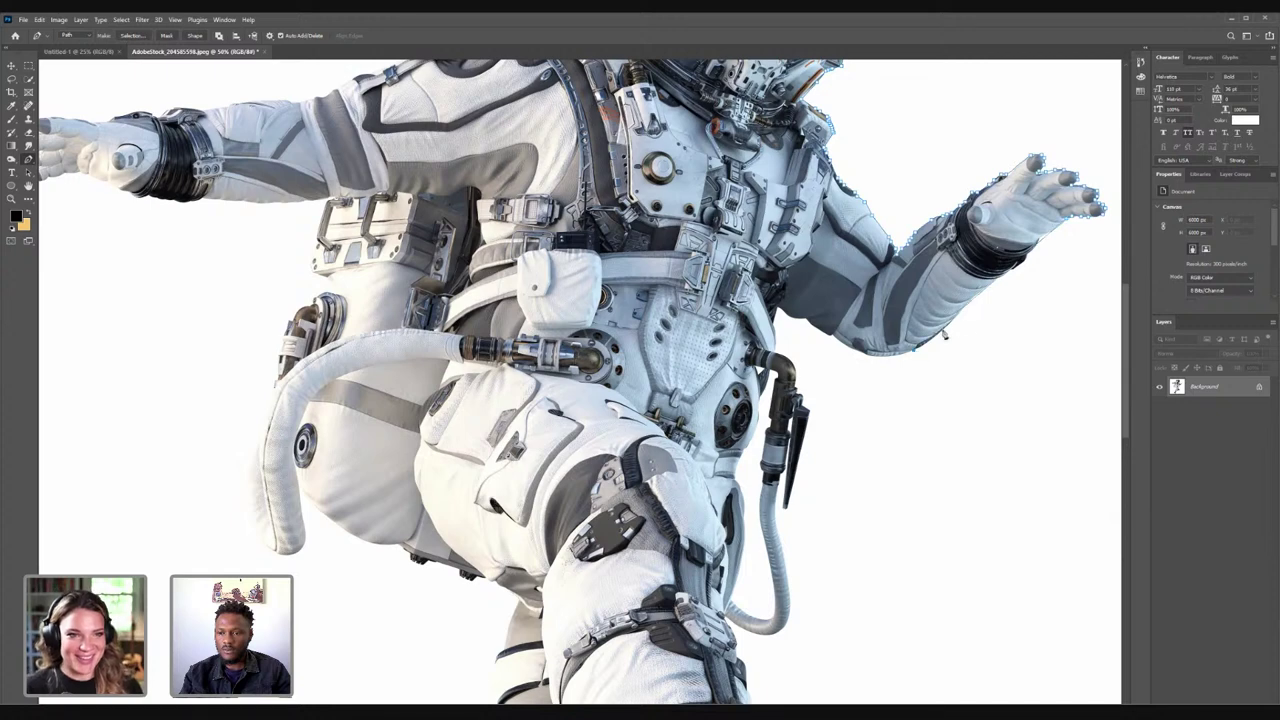
click(944, 331)
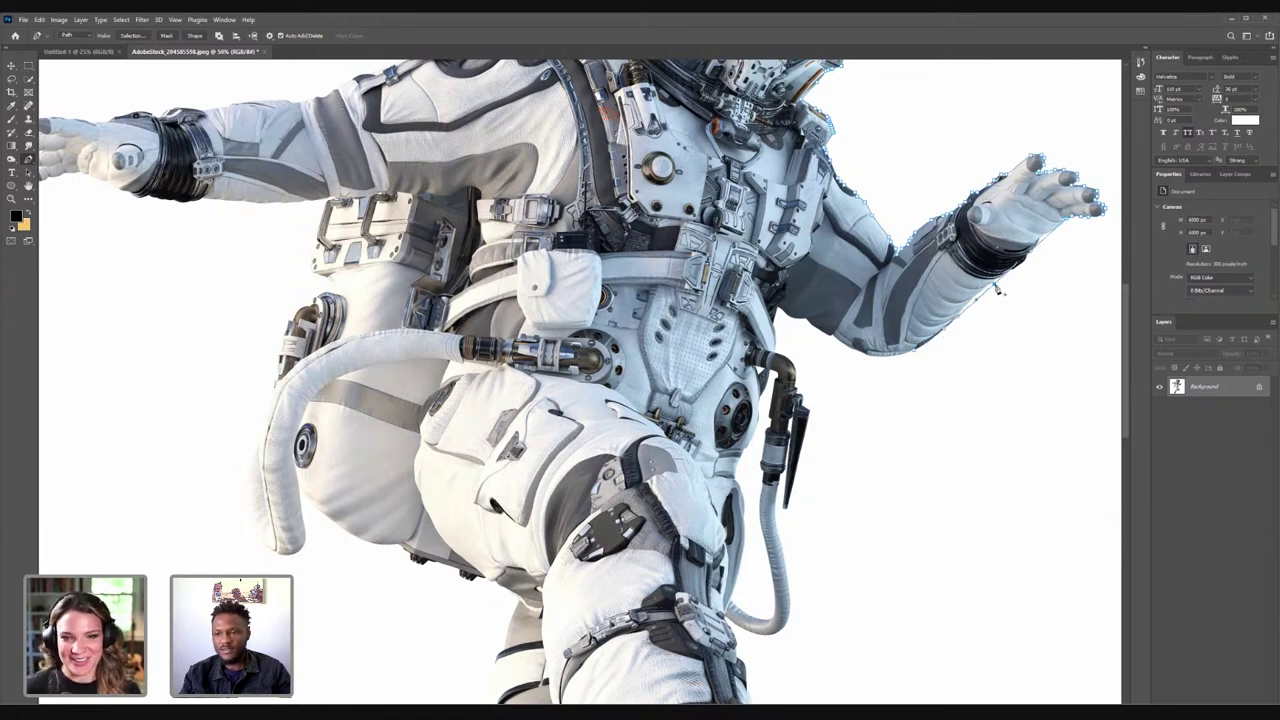
drag(998, 289, 1021, 267)
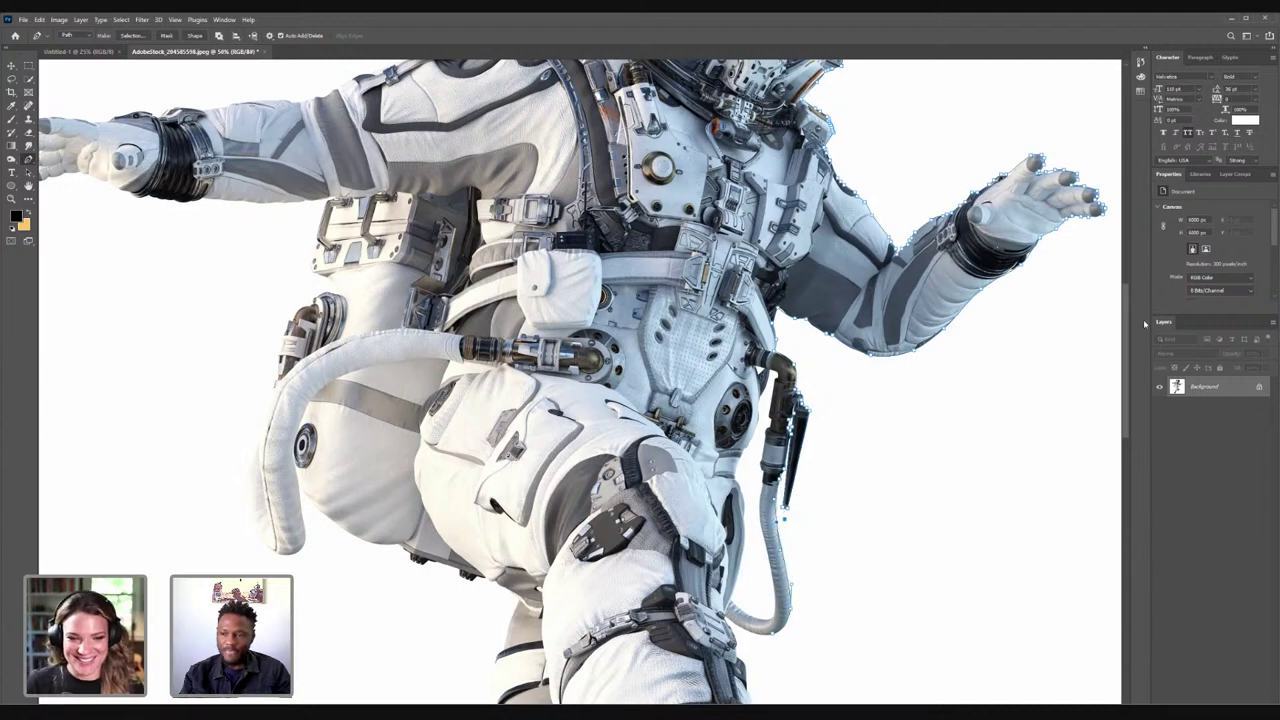
- Trace the path around the raised boot's dark sole, under its heel, and onto the rear leg's metal brace
scroll(1111, 360, down, 5)
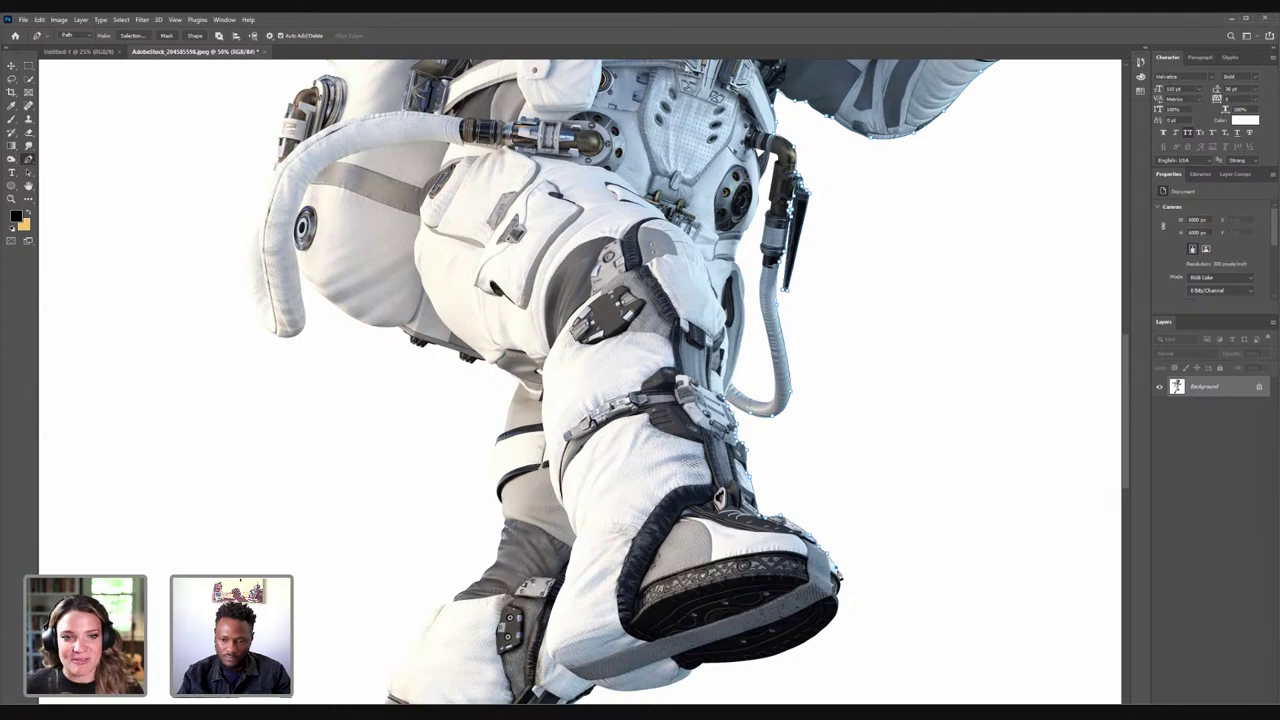
scroll(1110, 400, down, 3)
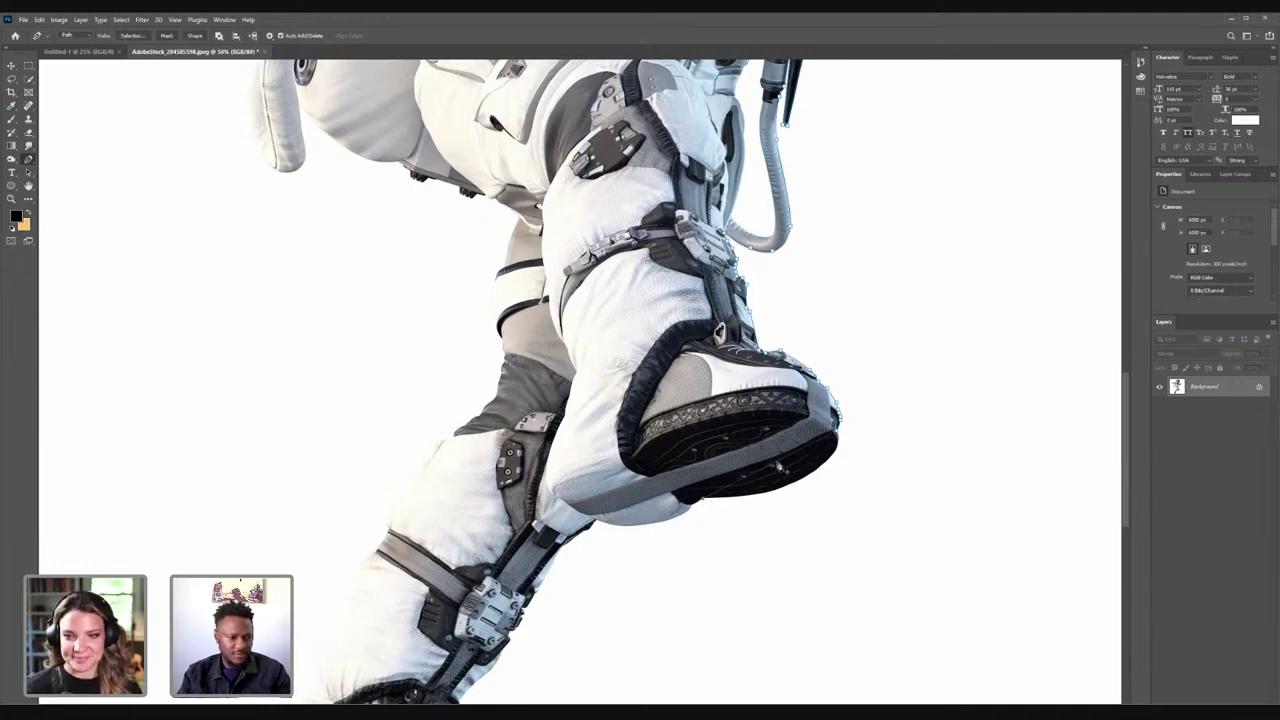
drag(775, 463, 805, 480)
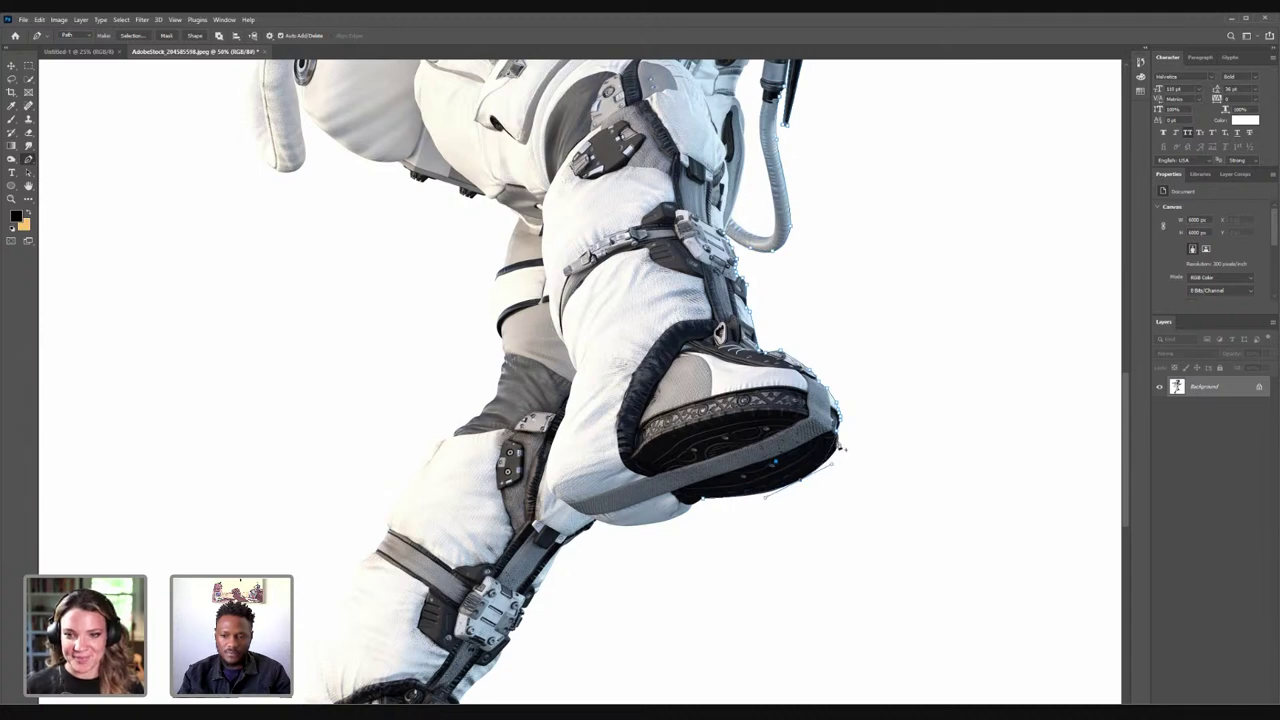
drag(835, 440, 840, 446)
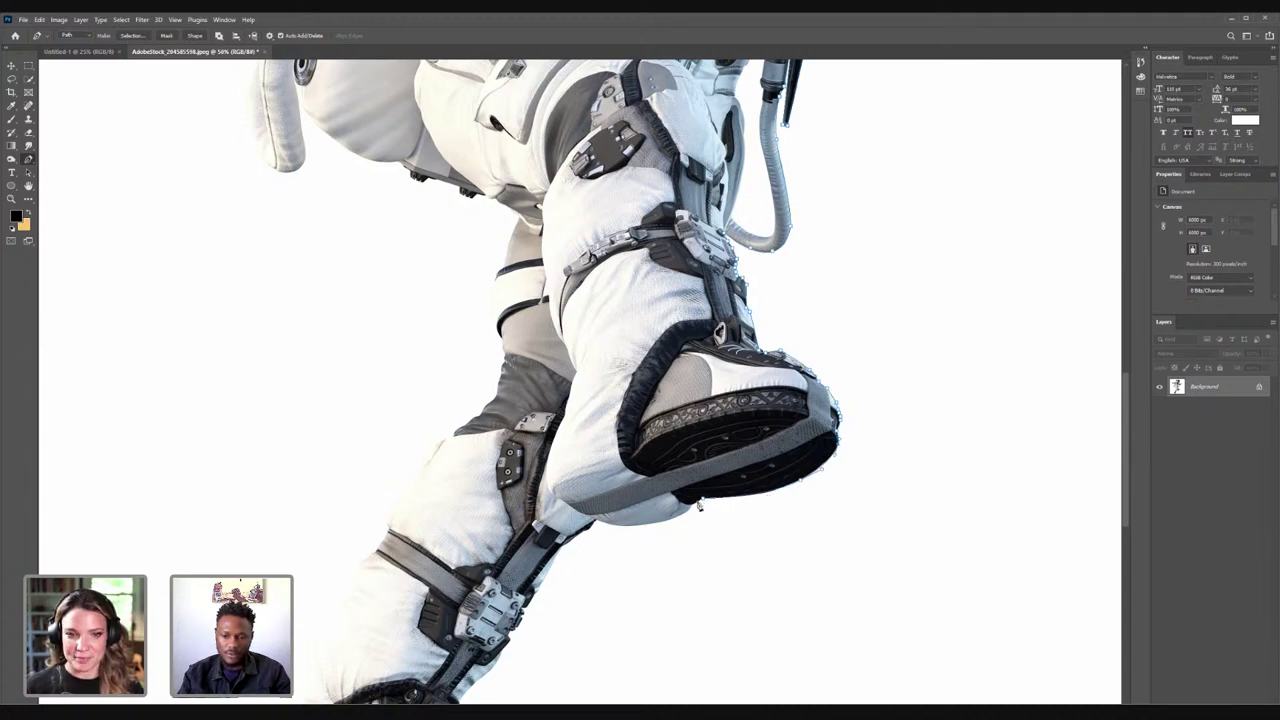
click(696, 504)
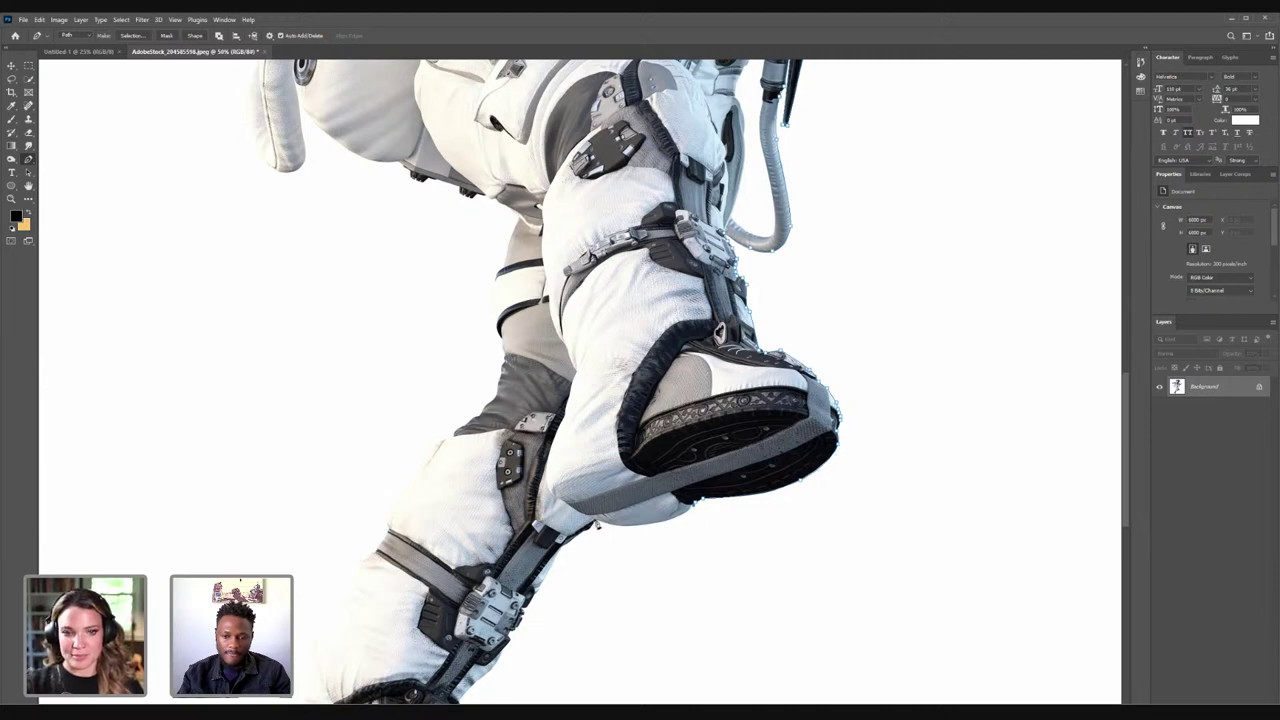
drag(637, 519, 639, 525)
click(564, 546)
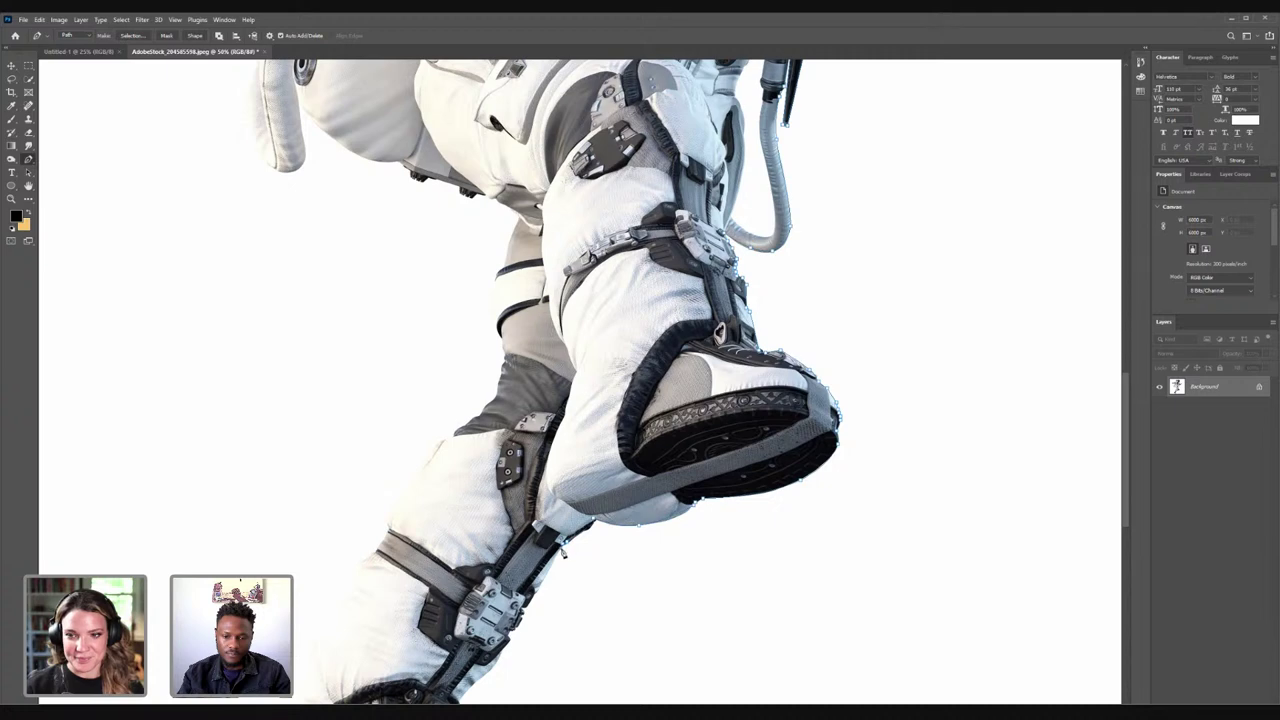
- Extend the path from the rear boot's heel up the back of the calf and across the gray strap
scroll(1130, 418, down, 5)
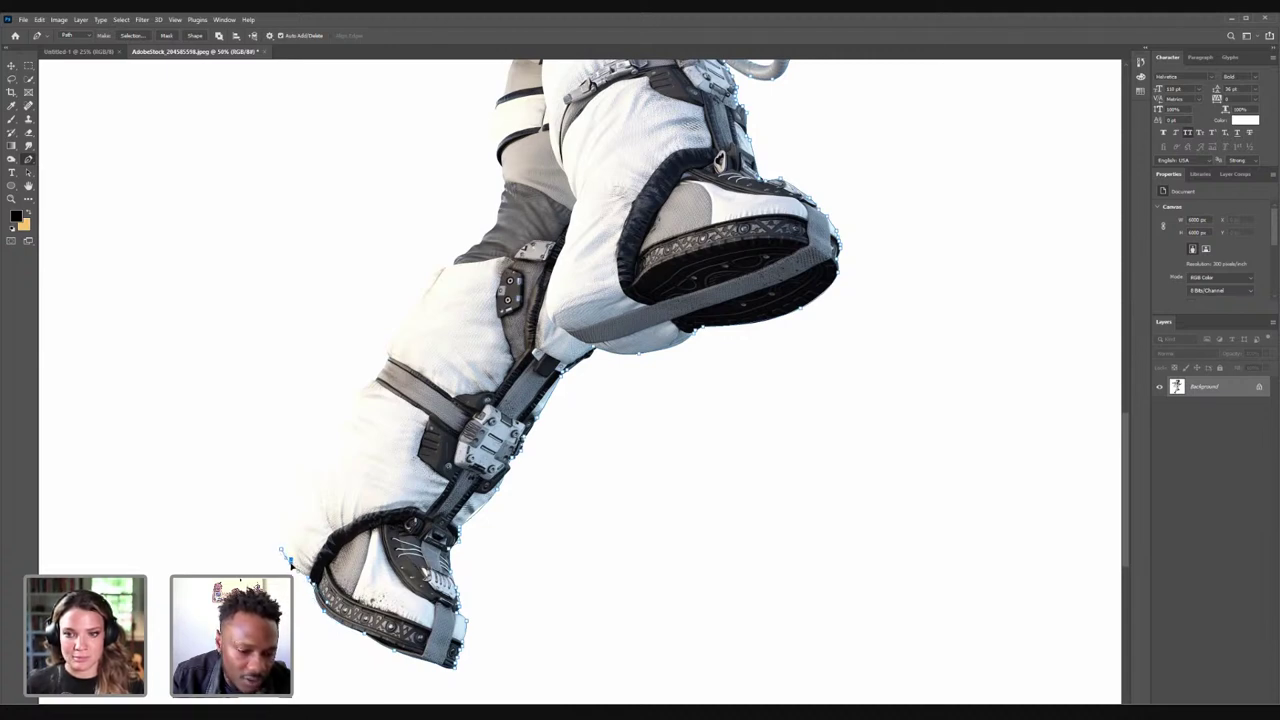
click(306, 481)
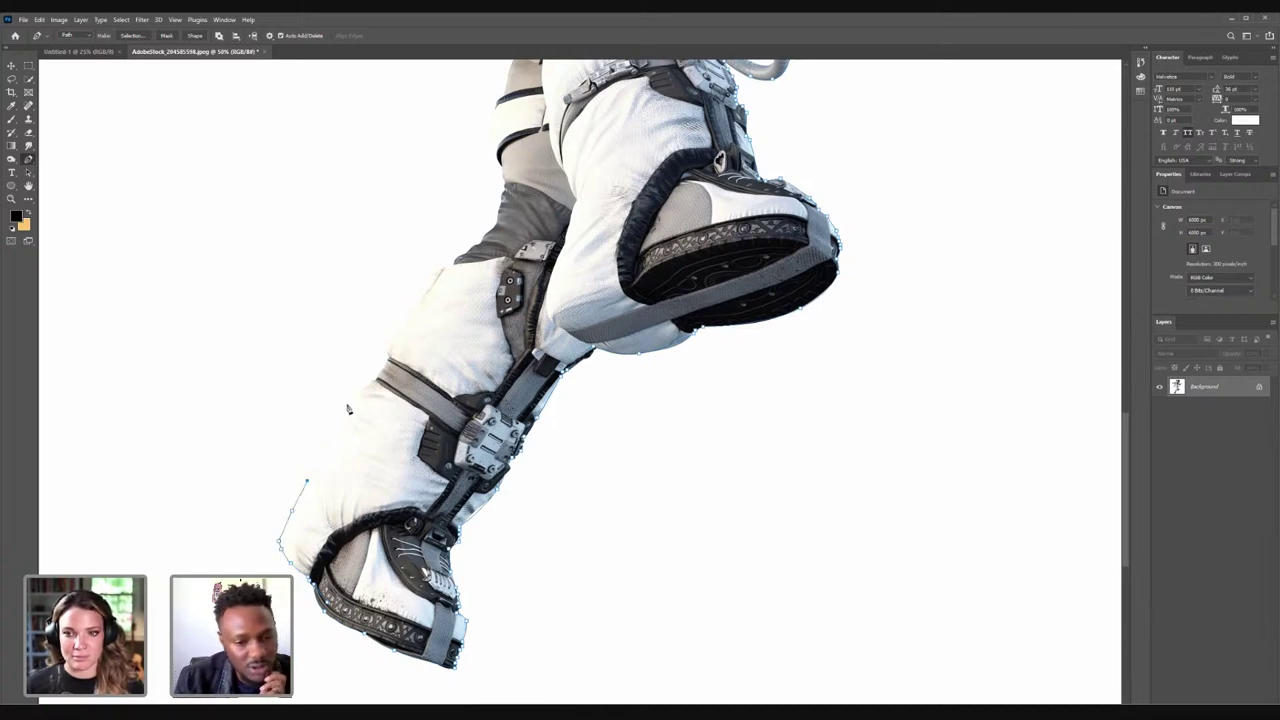
right_click(345, 406)
click(337, 415)
click(349, 401)
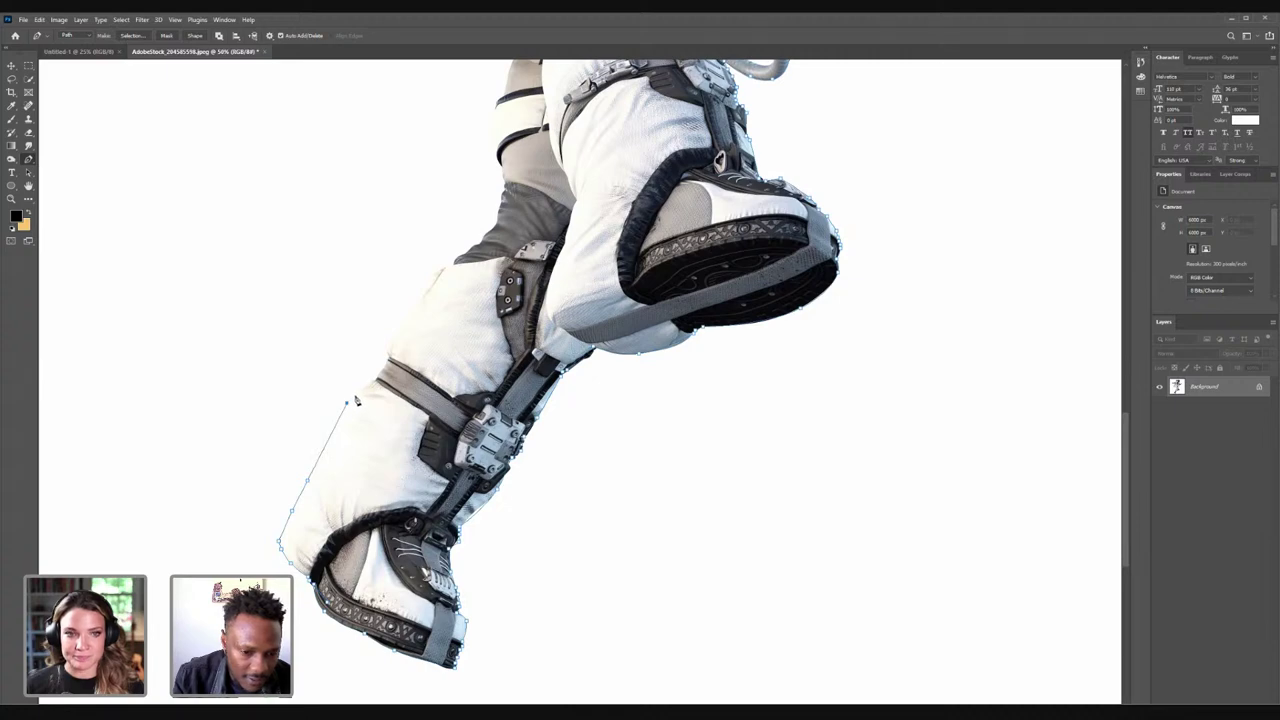
click(370, 384)
click(377, 378)
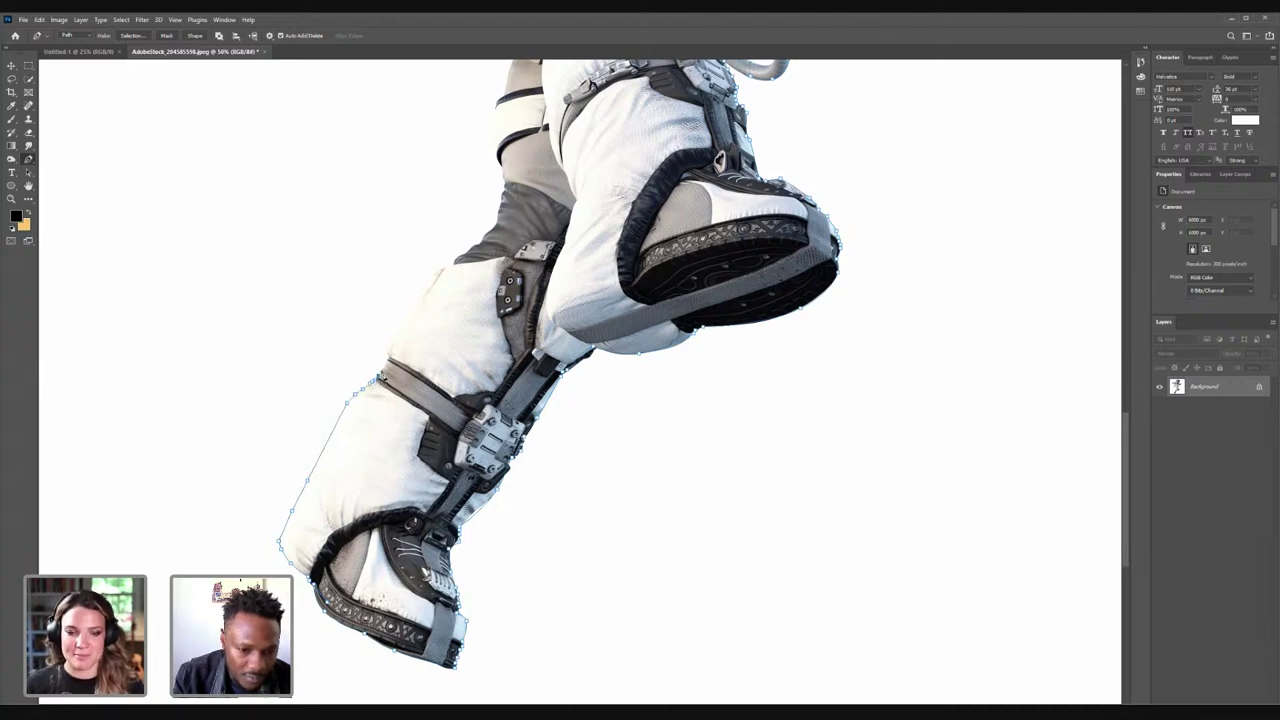
click(388, 361)
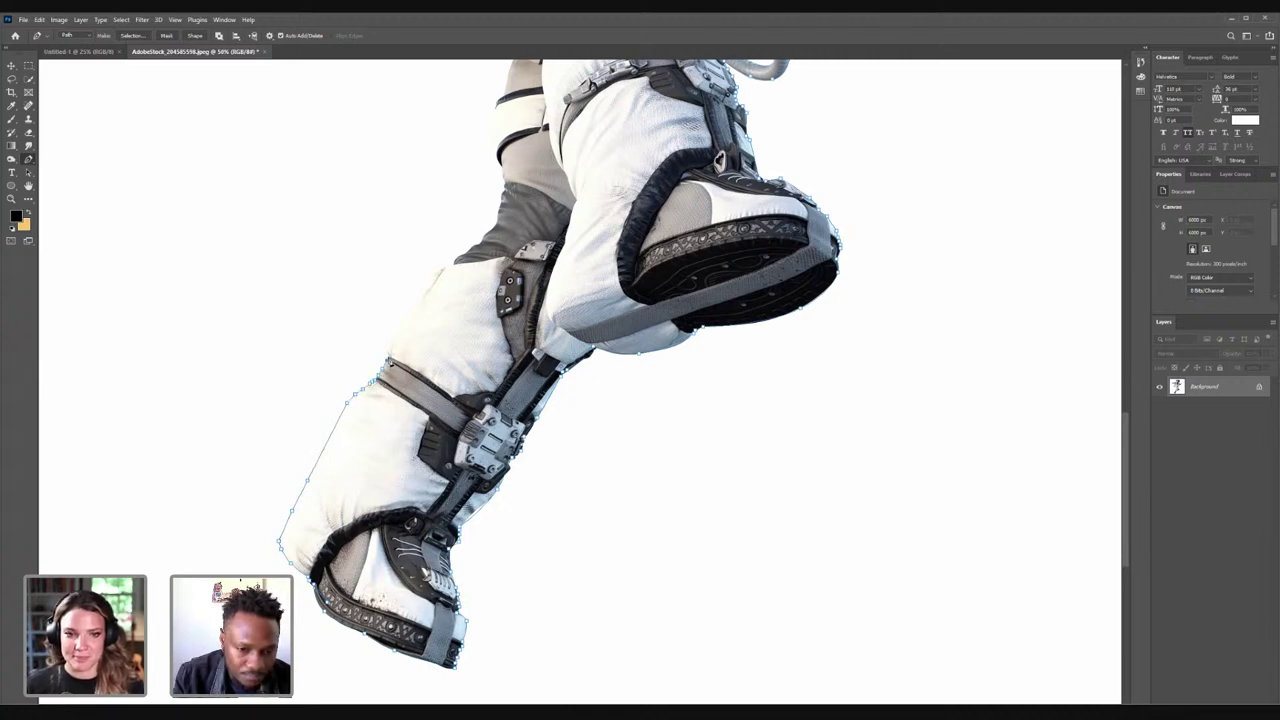
- Continue the path up the rear leg from the gray strap past the knee to the black-banded thigh section
click(405, 321)
right_click(416, 305)
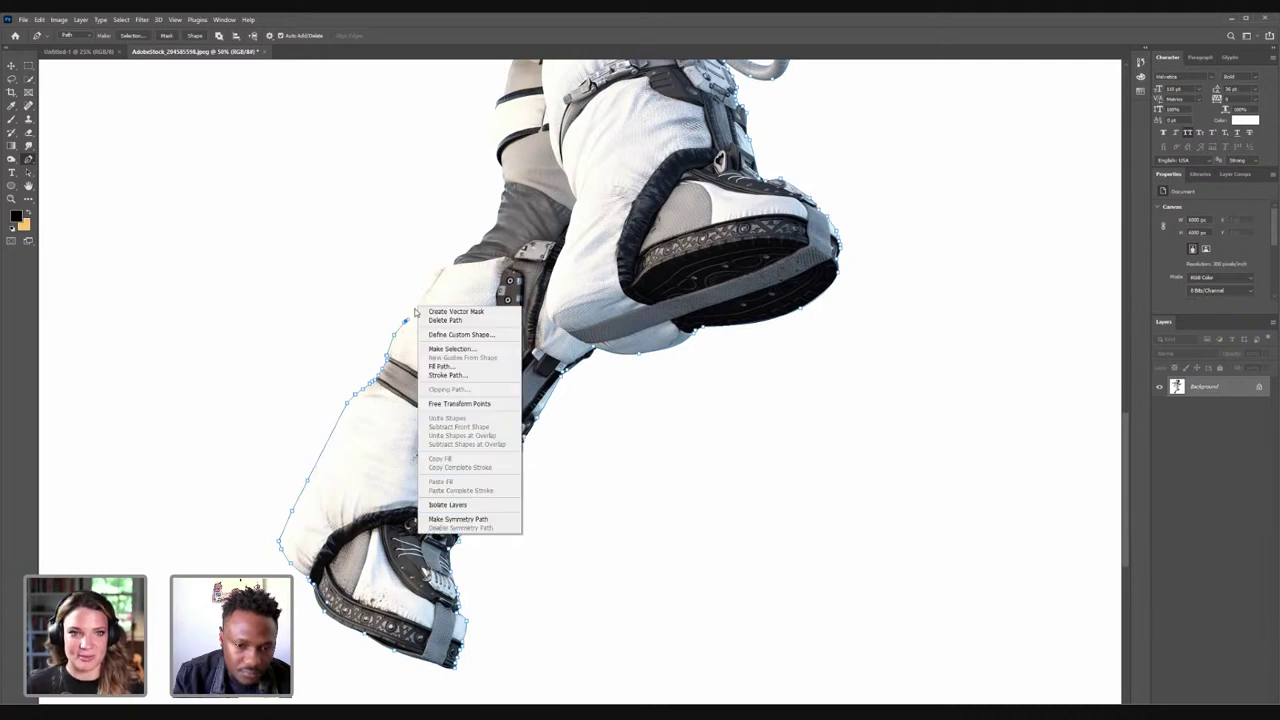
click(413, 307)
click(429, 279)
click(436, 270)
click(445, 268)
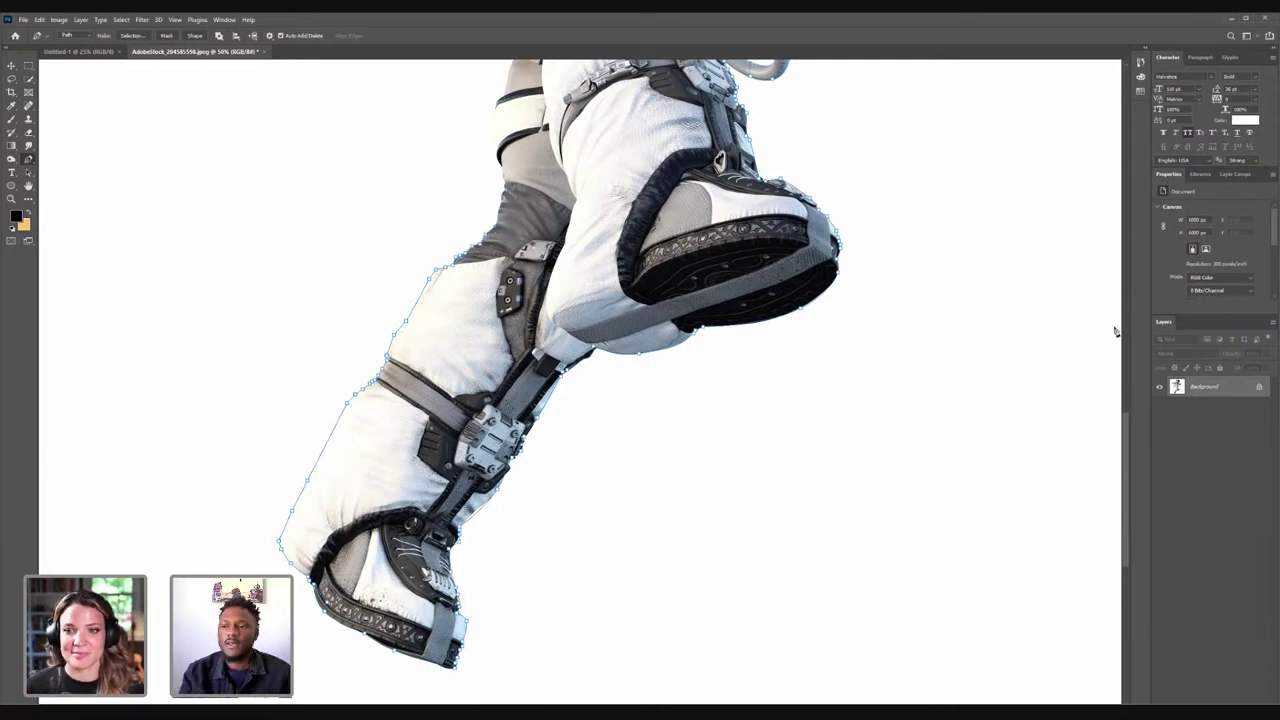
scroll(1123, 448, up, 5)
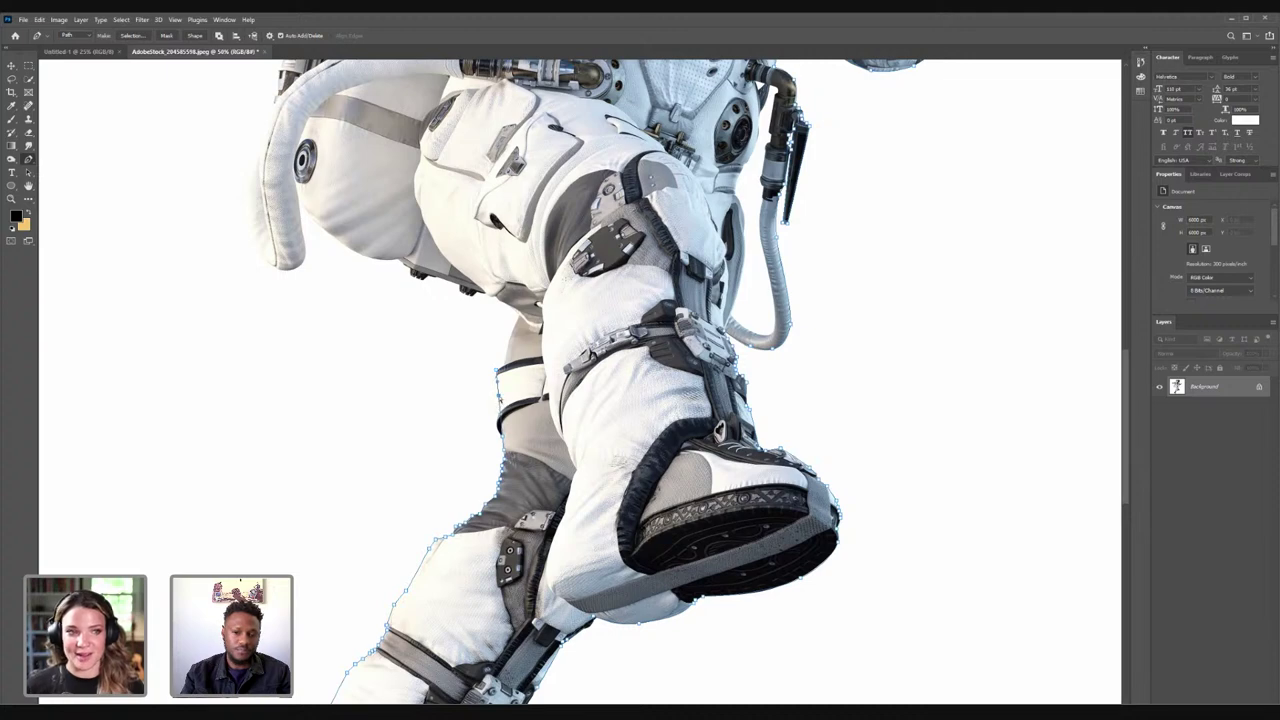
drag(499, 403, 492, 404)
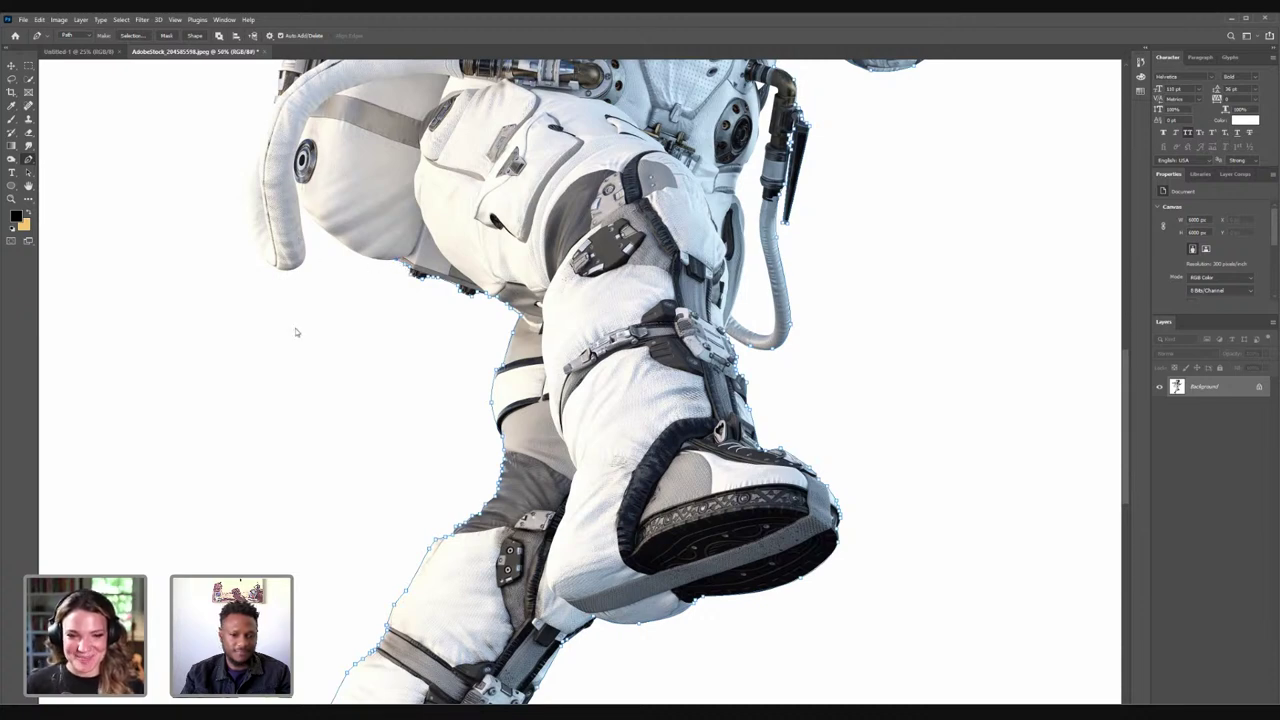
- Trace the path along the suit's rounded underside and around the tip and outer edge of the hanging white hose
right_click(296, 240)
click(286, 230)
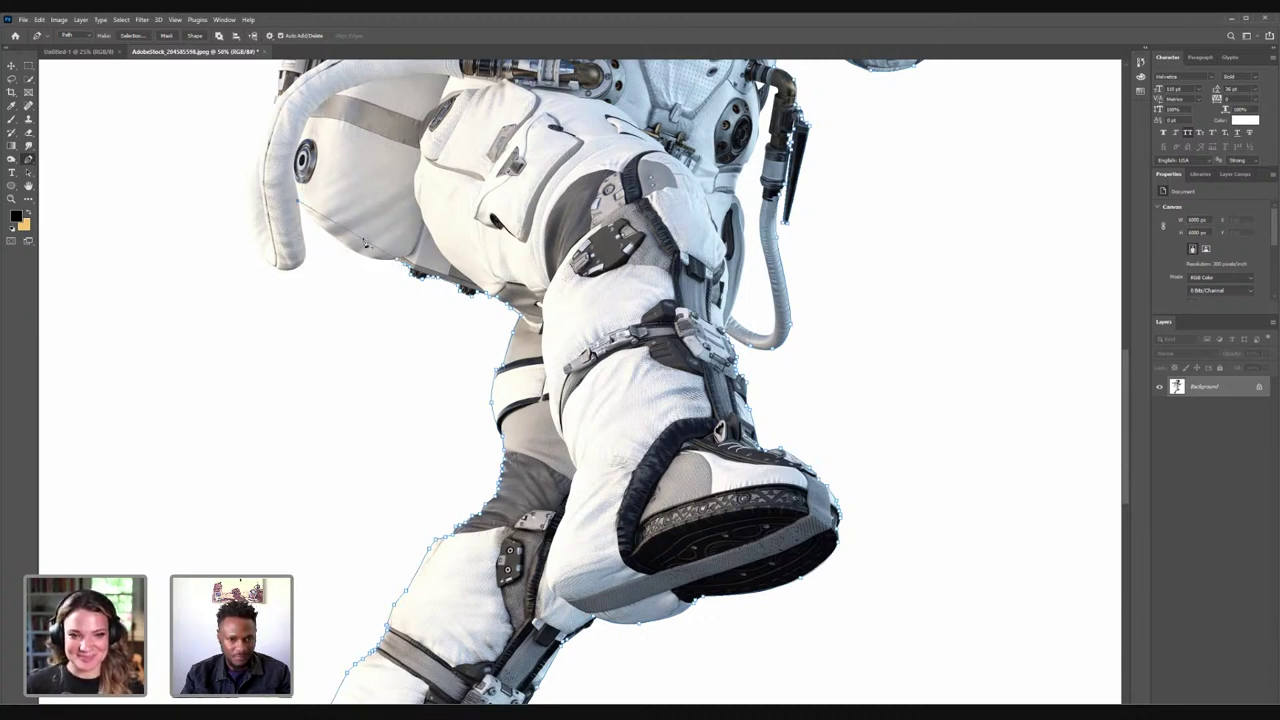
drag(365, 242, 306, 260)
click(287, 270)
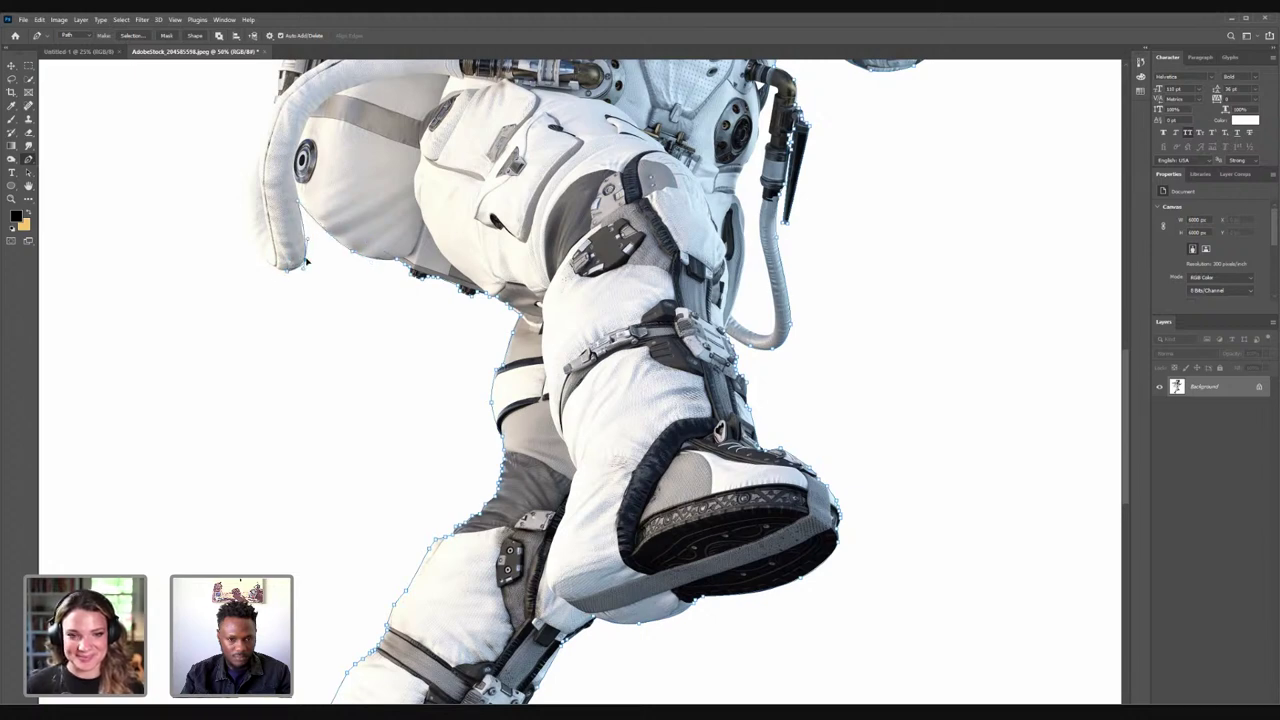
click(276, 100)
drag(281, 184, 246, 212)
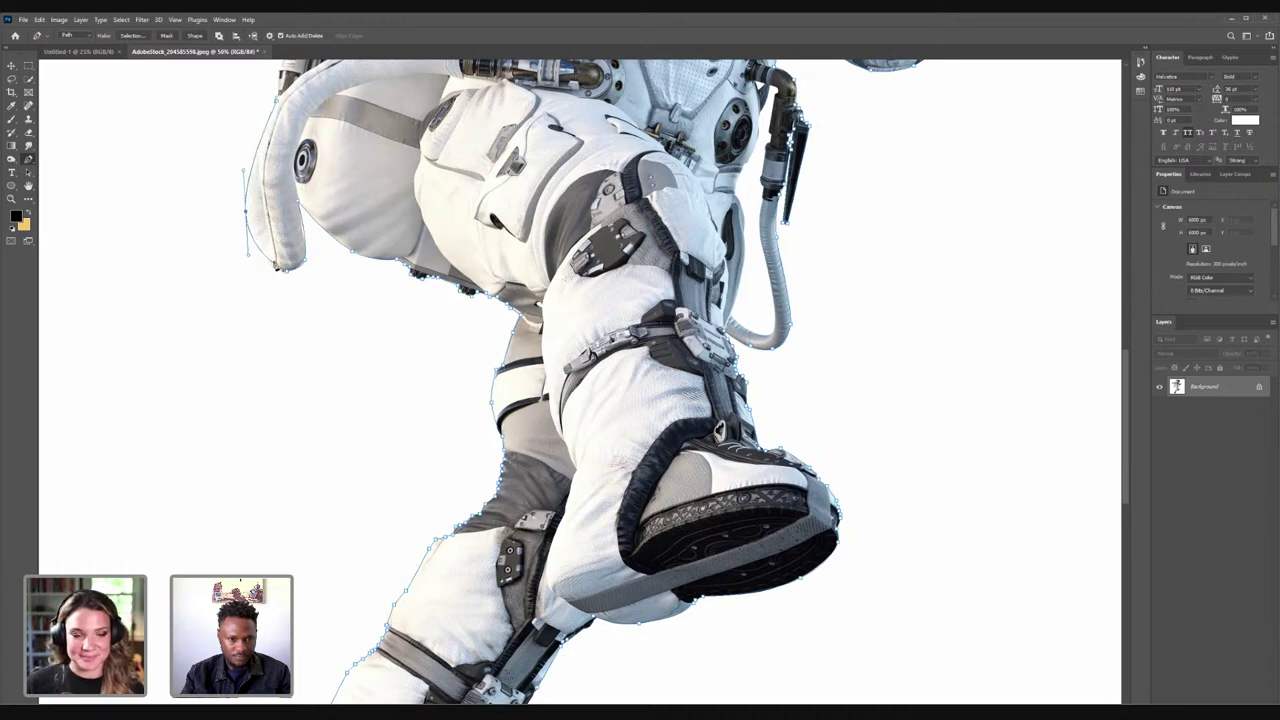
click(275, 265)
drag(274, 263, 270, 266)
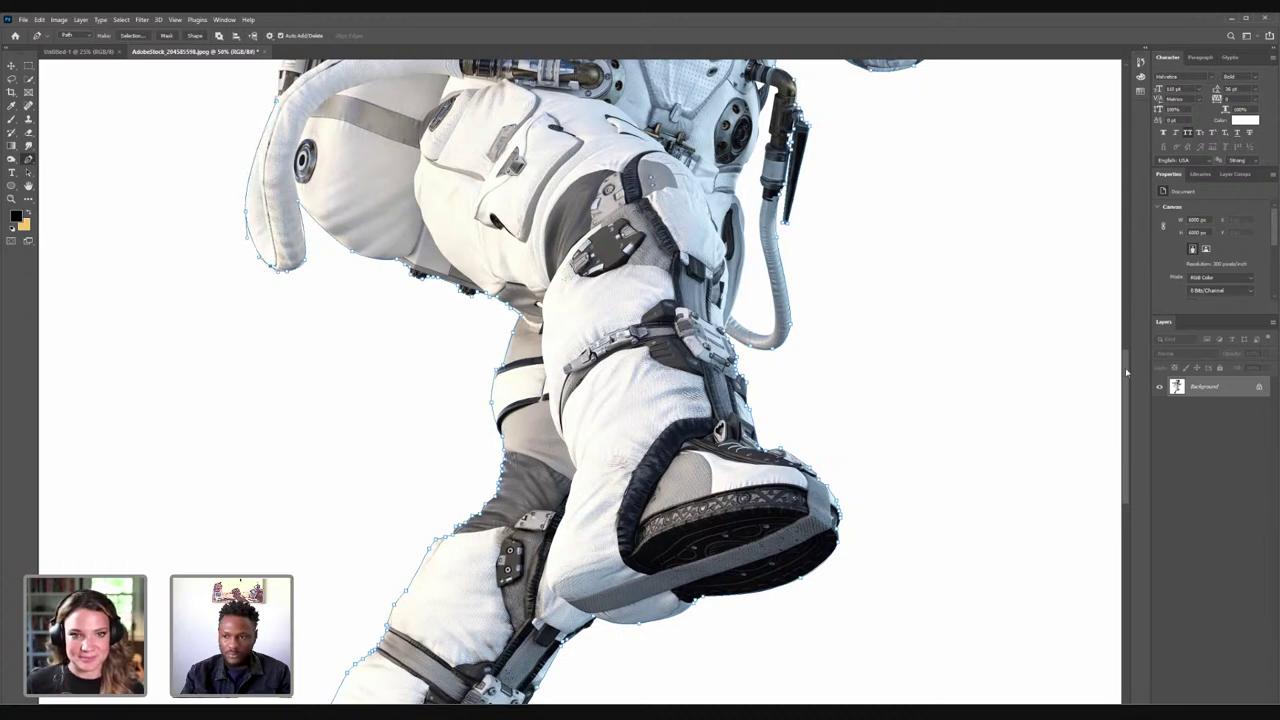
- Extend the path up past the hose and around the metal hip fitting toward the backpack box
scroll(1051, 286, up, 5)
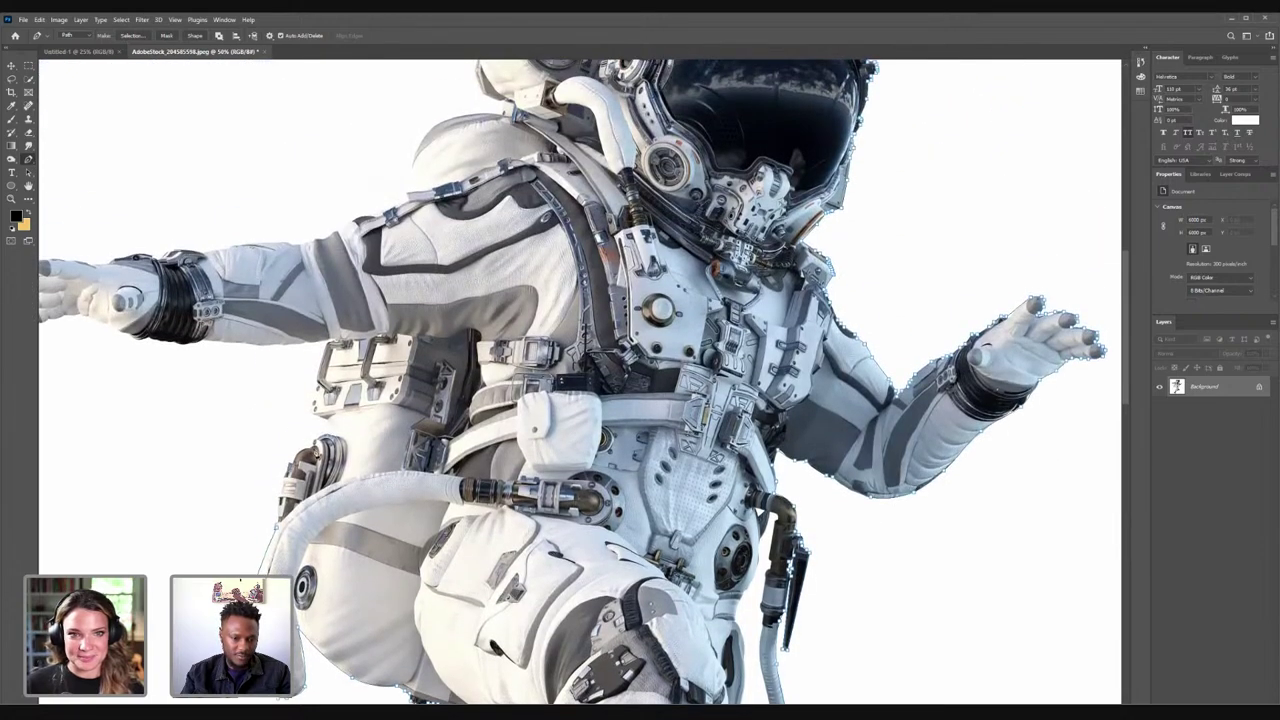
click(312, 443)
mouse_move(303, 462)
mouse_down()
mouse_move(283, 472)
mouse_move(312, 446)
mouse_up()
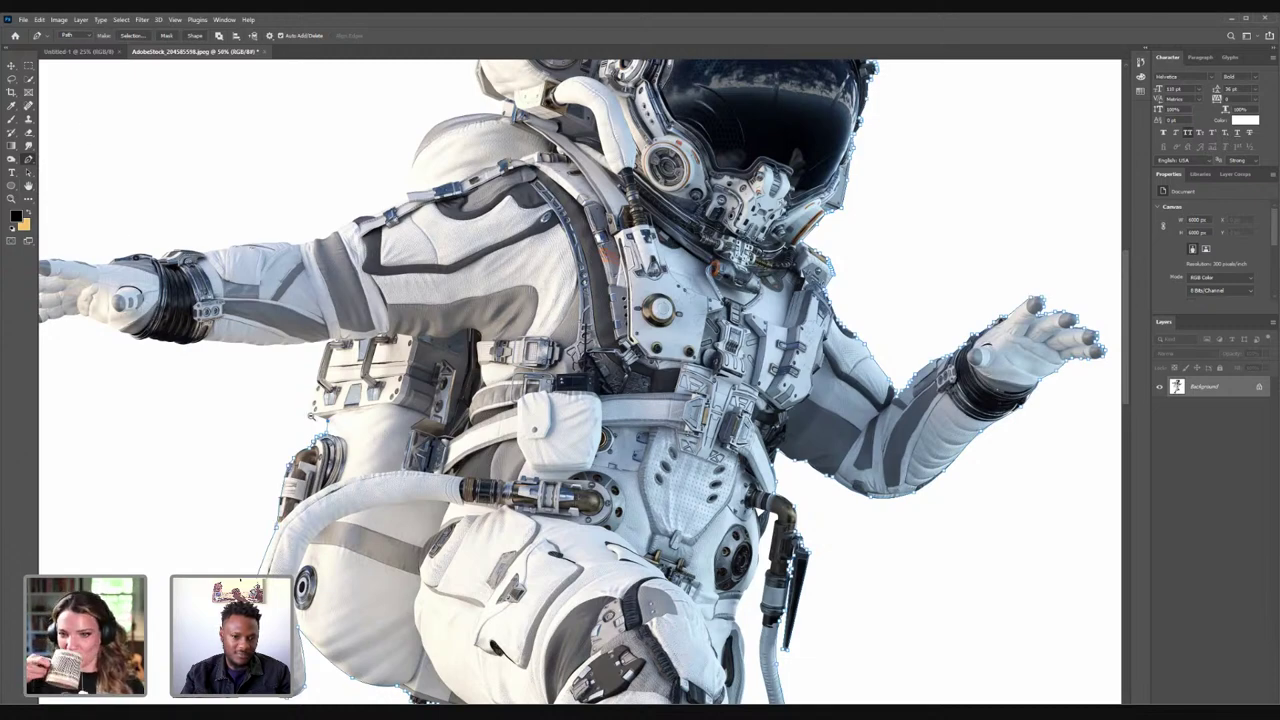
- Trace the path around the backpack box's lower corner and up the outside of its metal handle
key(z)
alt+click(311, 416)
click(308, 415)
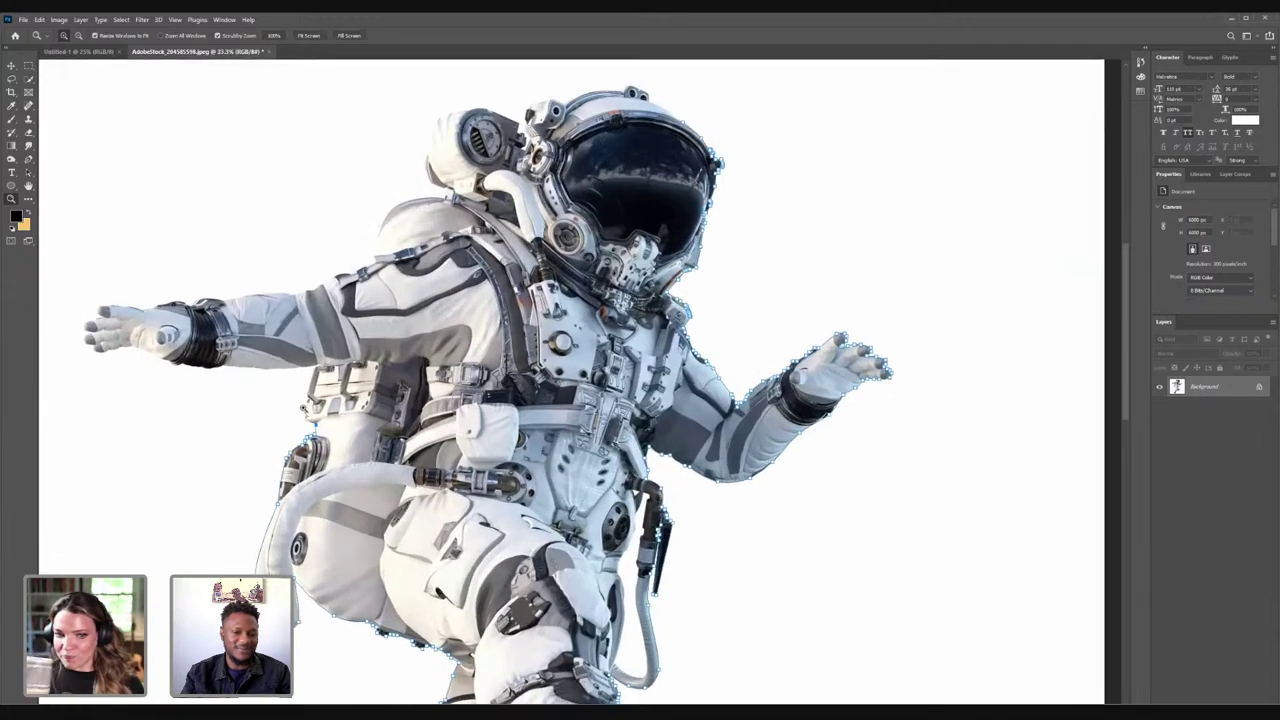
click(308, 414)
click(308, 414)
click(308, 414)
click(281, 397)
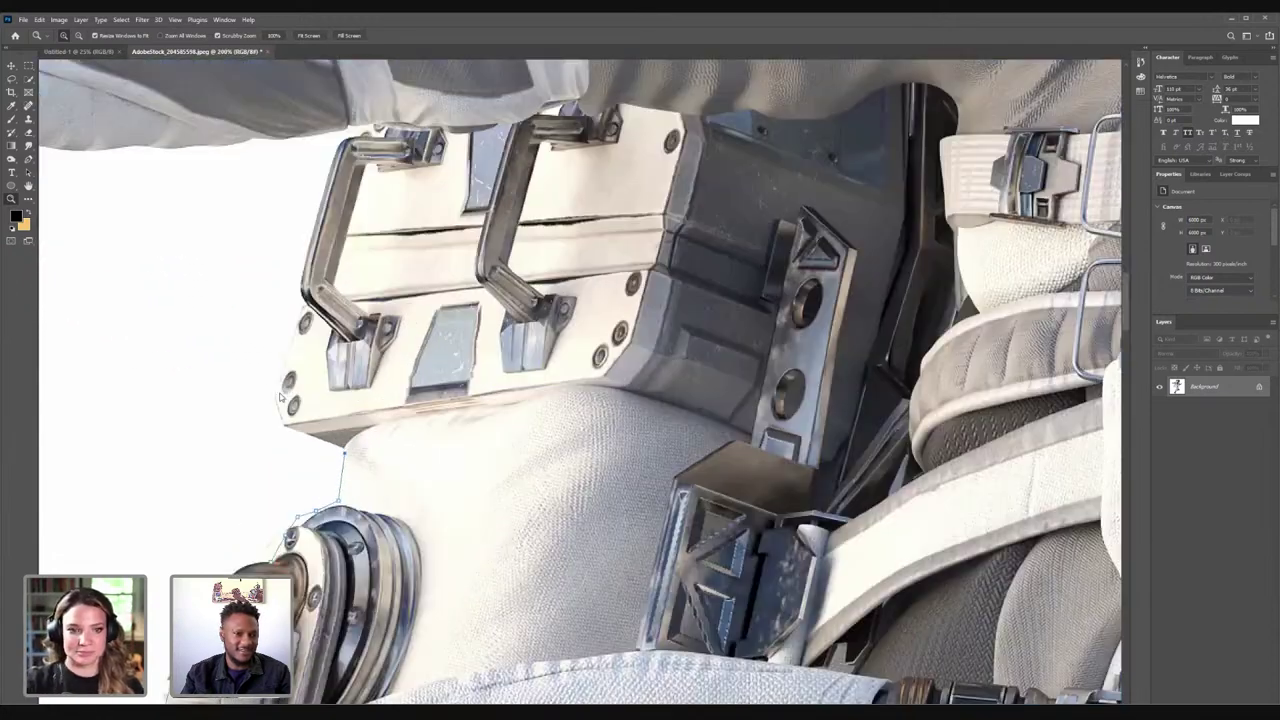
key(p)
click(286, 427)
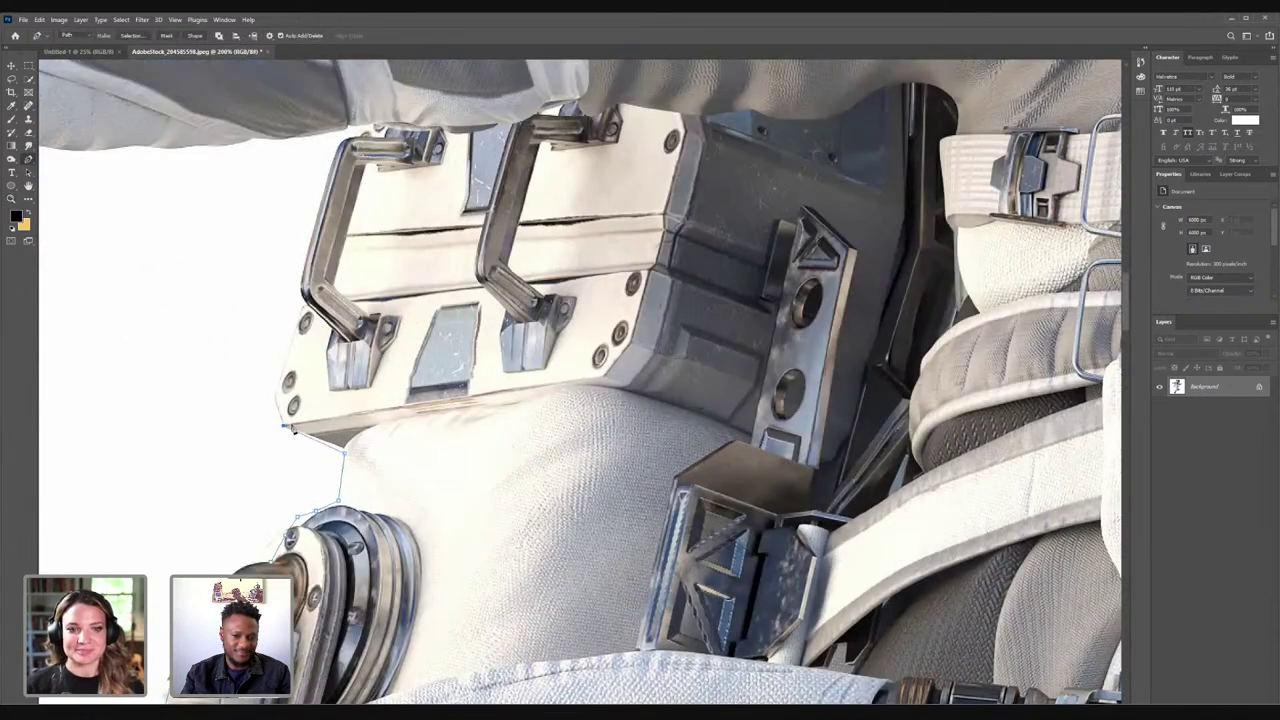
click(274, 394)
click(305, 314)
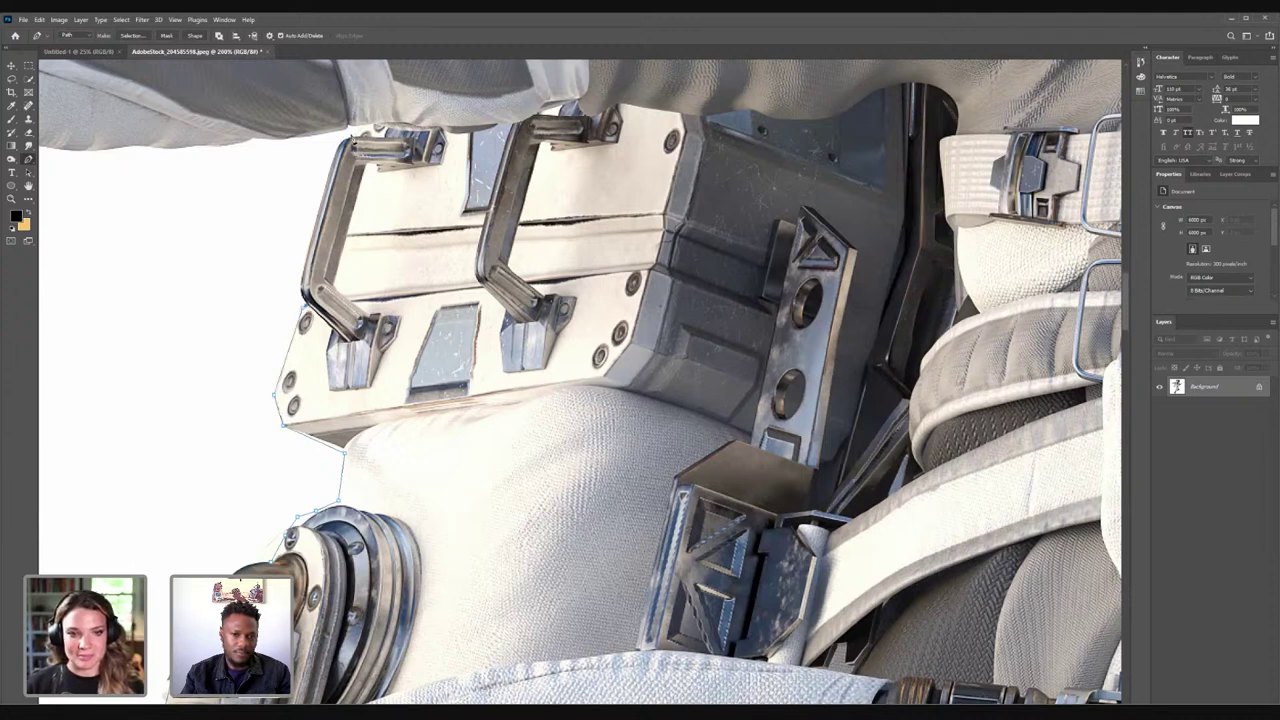
click(342, 142)
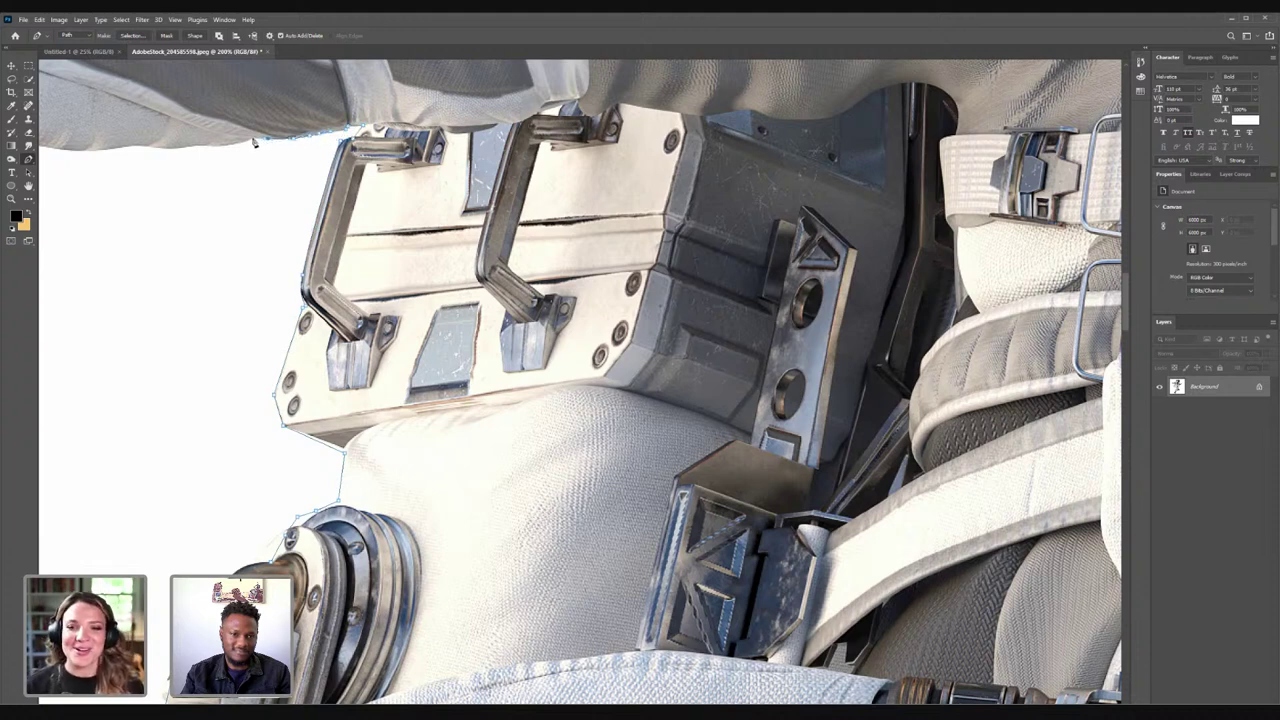
- Continue the path along the underside of the outstretched arm's sleeve and around the black wrist cuff
click(112, 149)
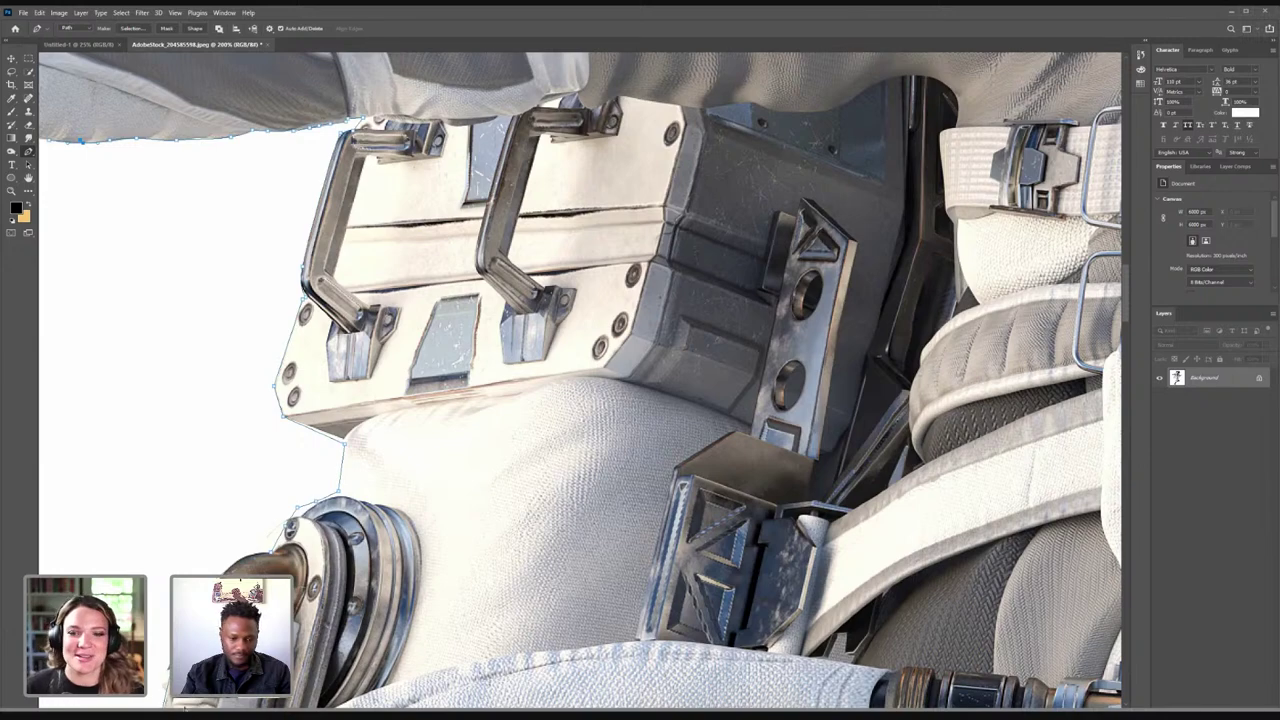
drag(554, 714, 492, 714)
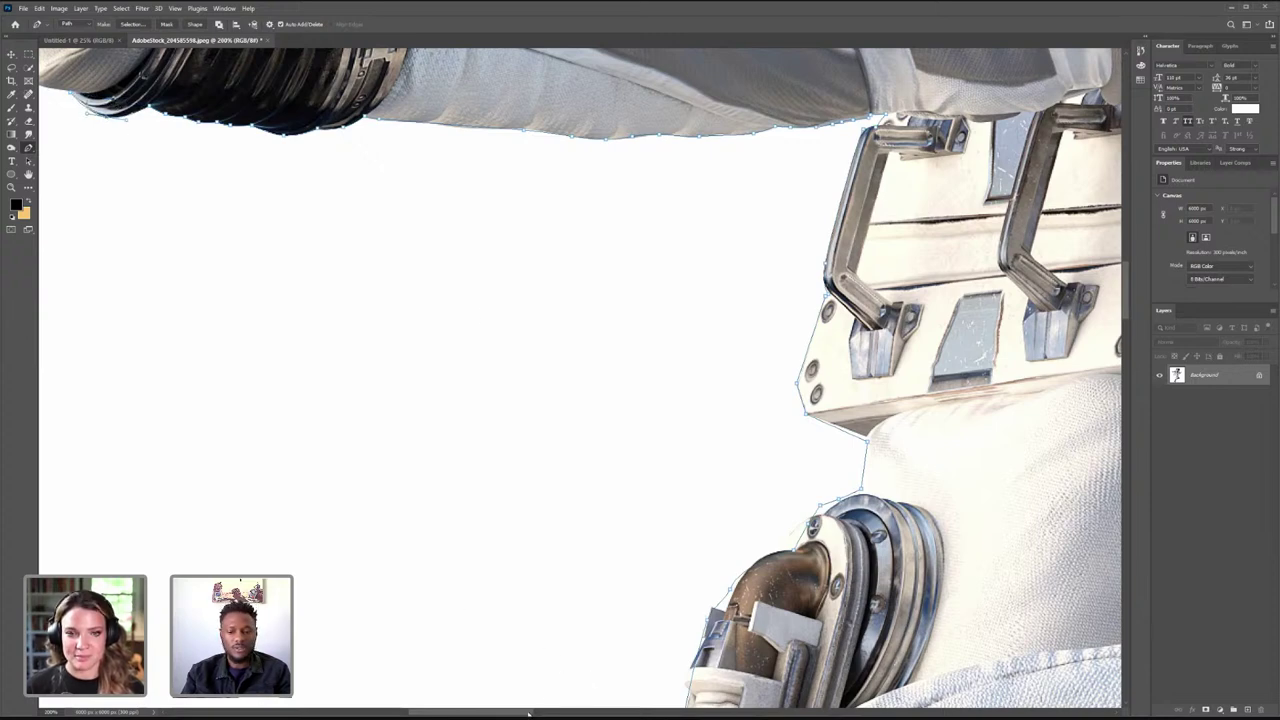
drag(529, 713, 480, 712)
drag(1128, 295, 1128, 291)
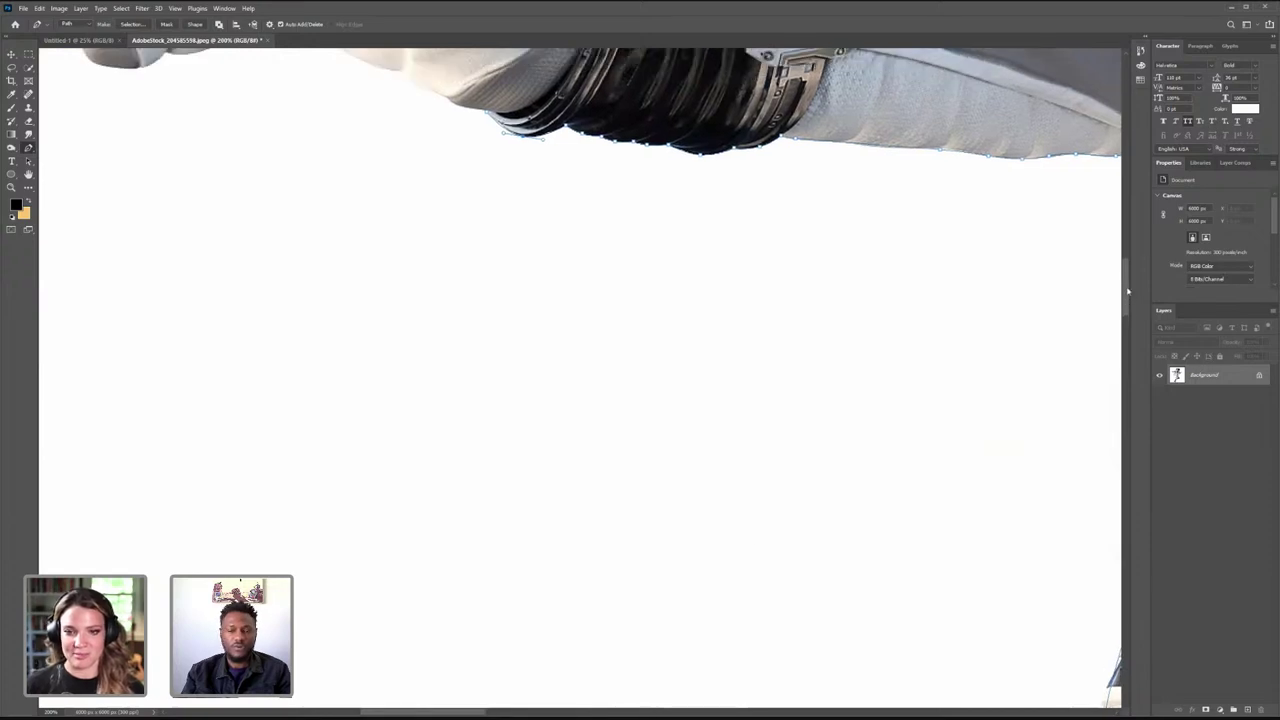
- Trace the path along the lower edge of the outstretched palm, adding an anchor point to fit its curve
scroll(1128, 291, up, 5)
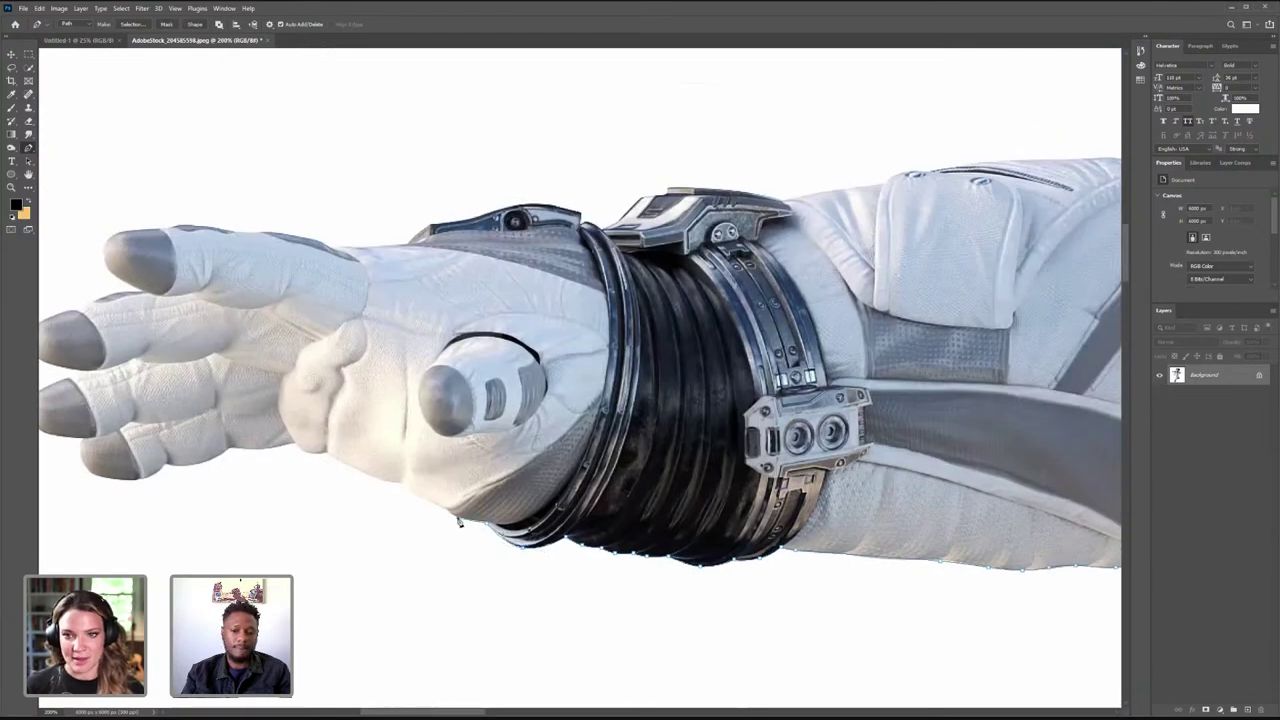
click(327, 455)
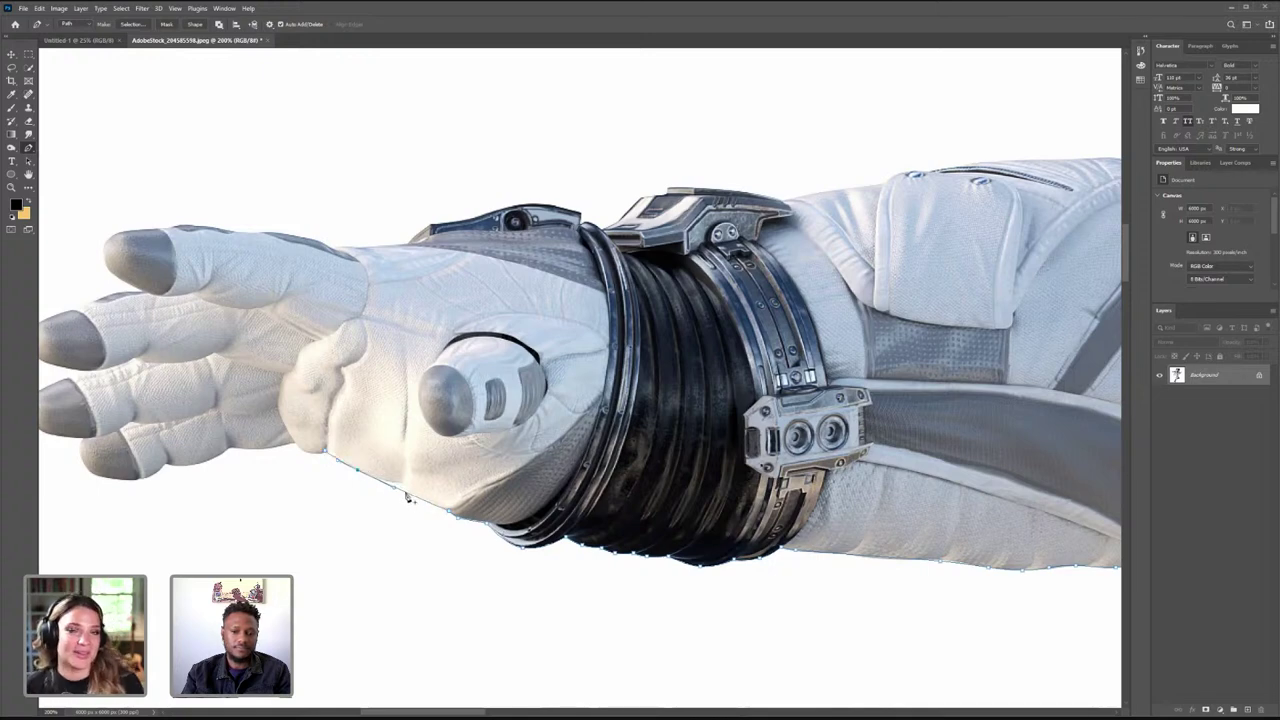
drag(403, 485, 406, 488)
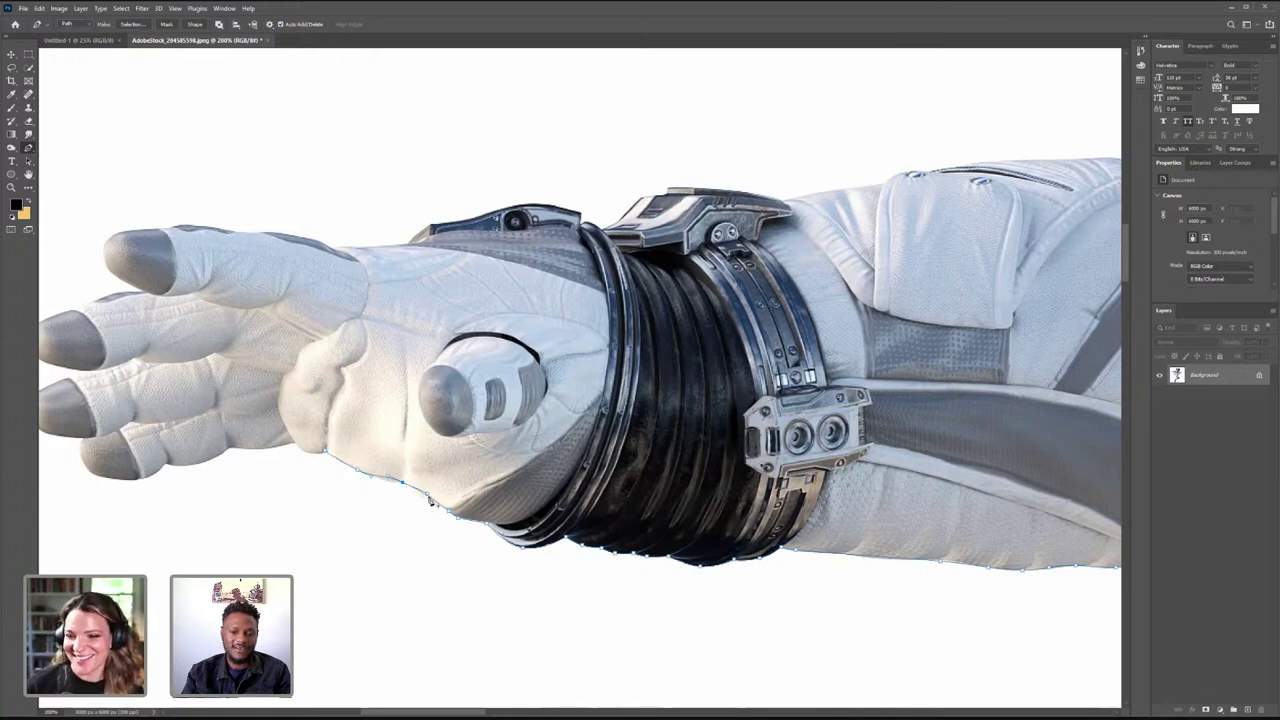
- Continue the path along the palm's lower edge and the underside of the lowest finger, then curve it around that finger's gray tip
click(428, 497)
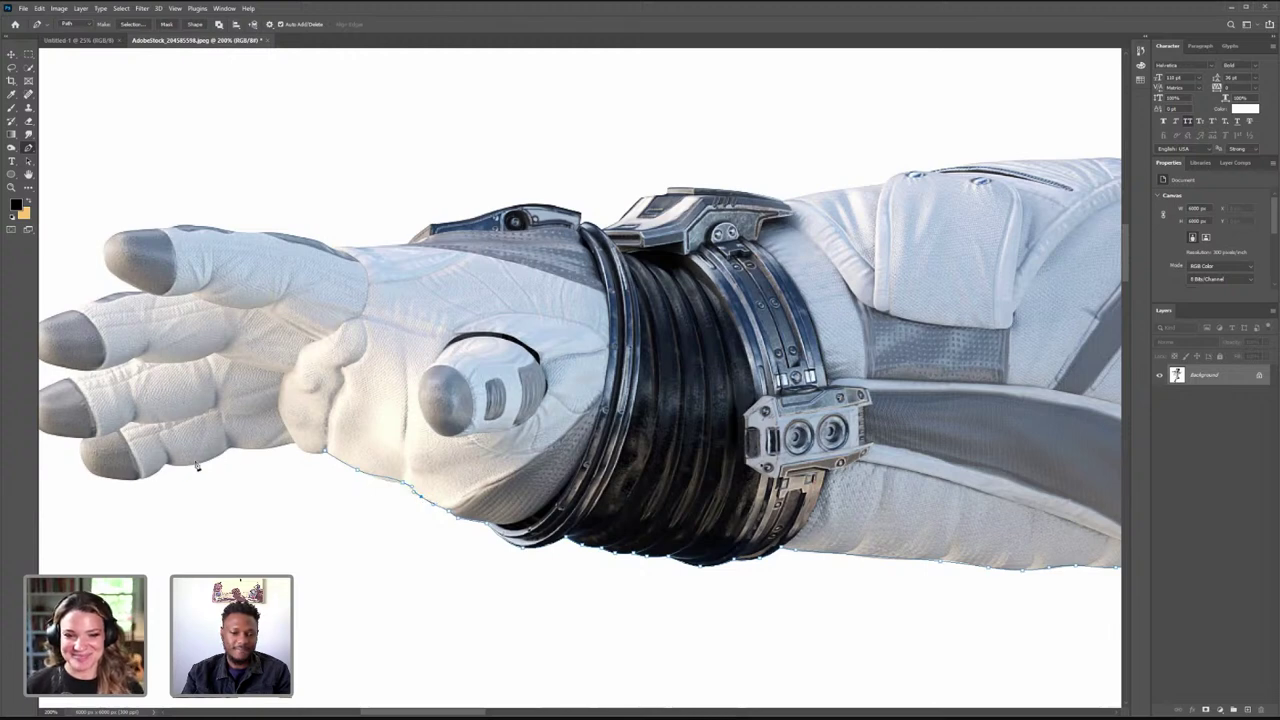
drag(189, 463, 294, 442)
click(316, 447)
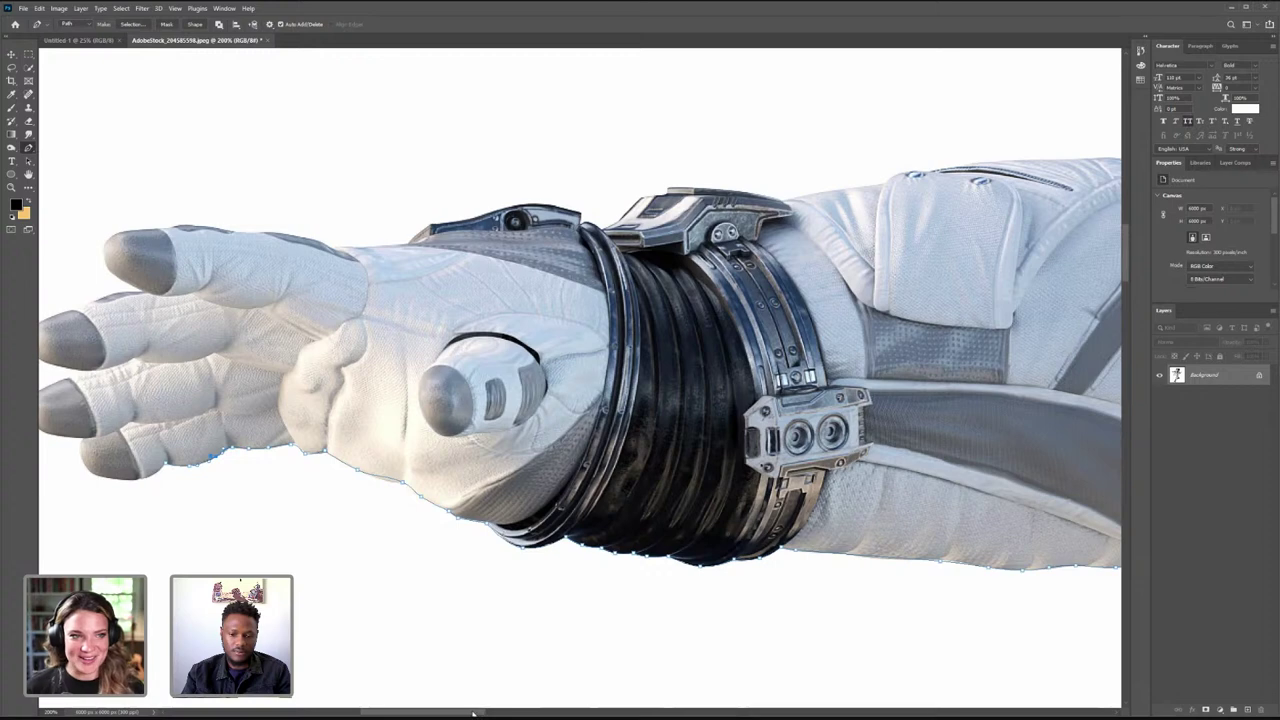
drag(473, 714, 435, 714)
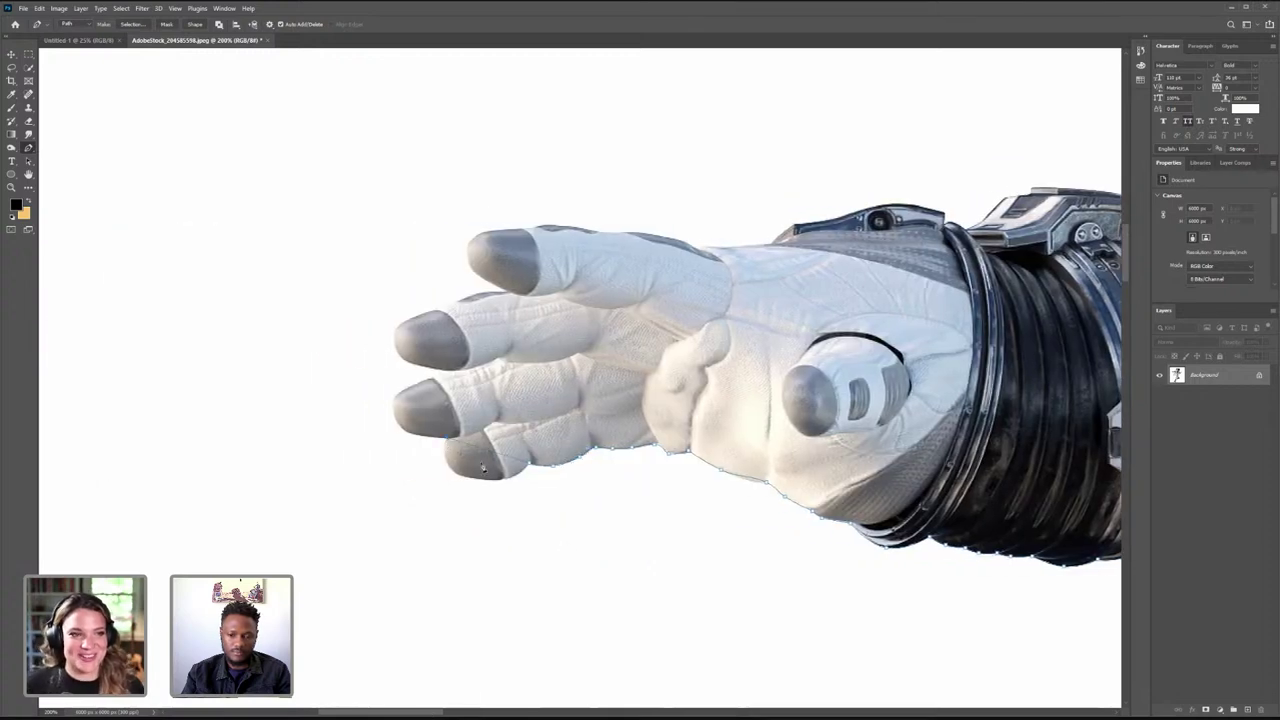
click(480, 449)
drag(480, 449, 459, 477)
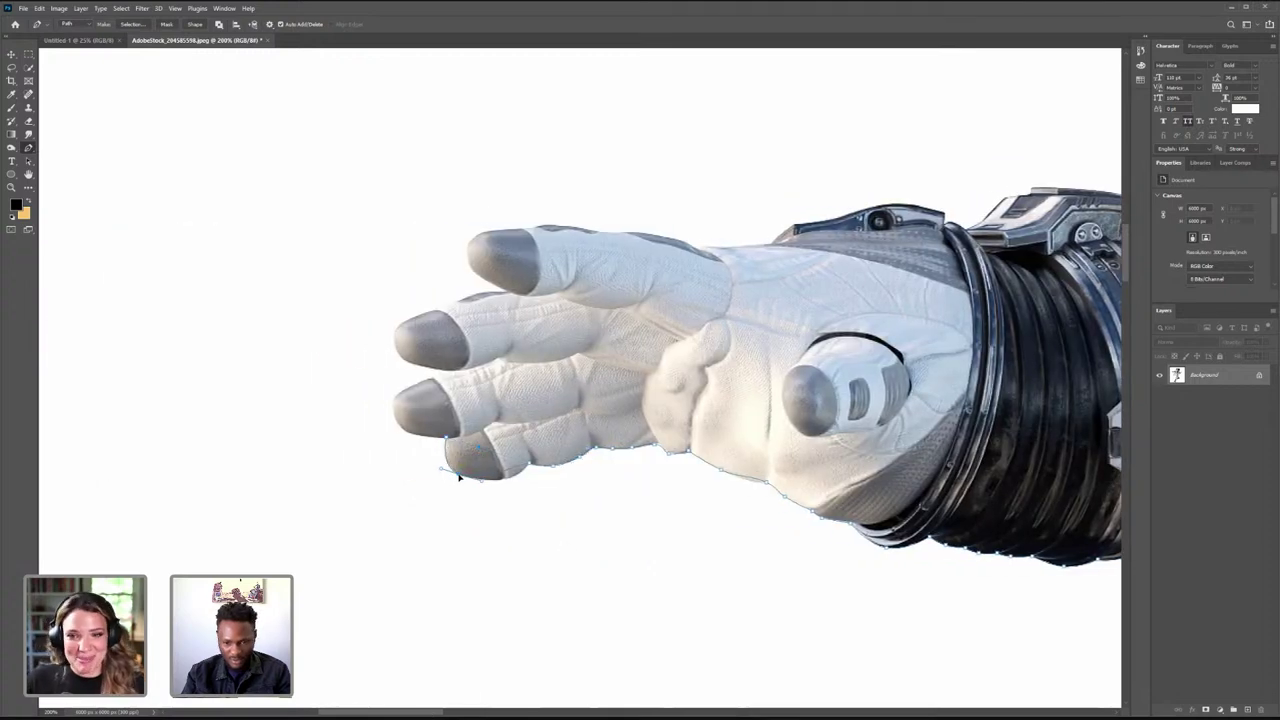
click(506, 478)
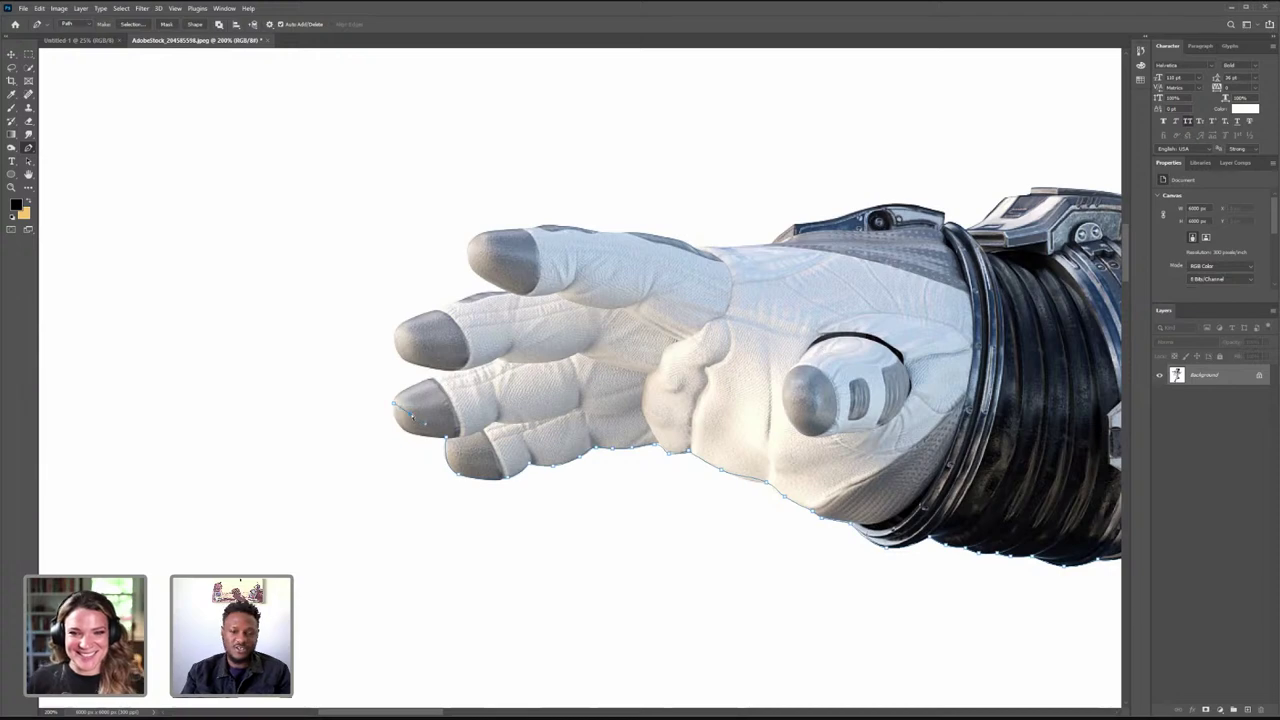
- Trace the path around the gray tips of the next two fingers and along the upper edge of the second one
drag(412, 416, 410, 360)
click(443, 372)
click(418, 387)
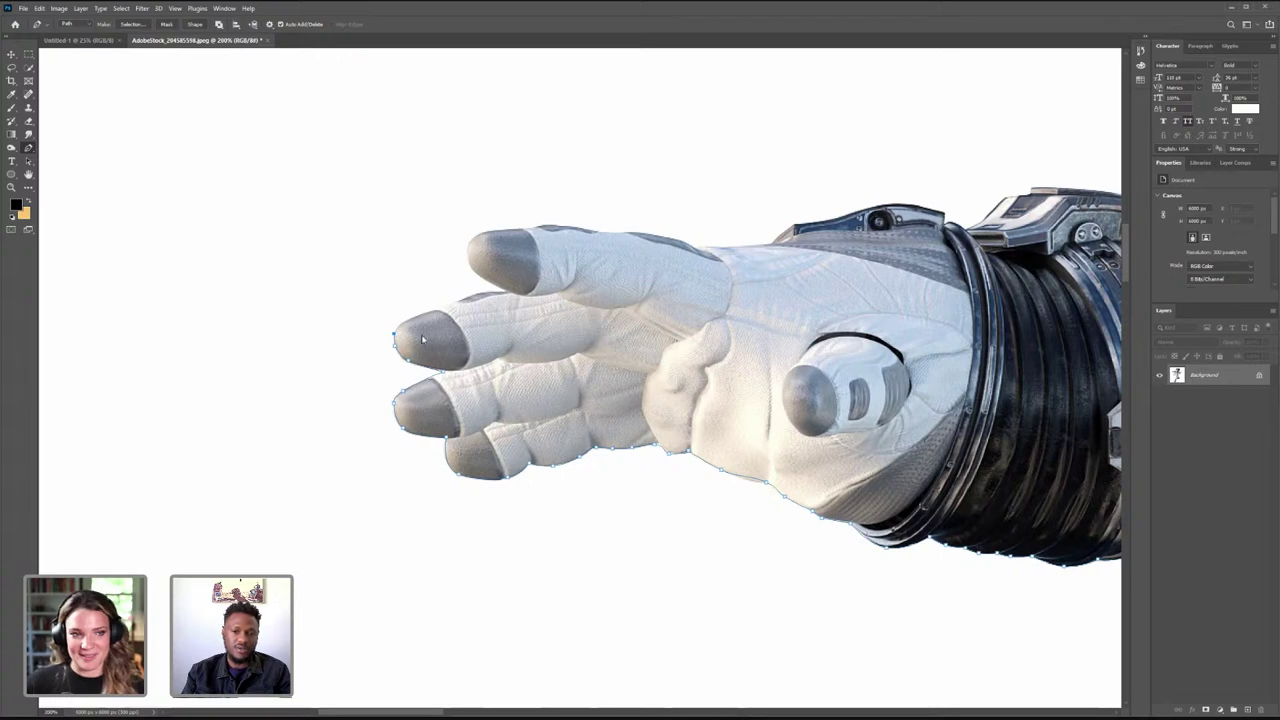
right_click(394, 334)
click(436, 311)
click(436, 310)
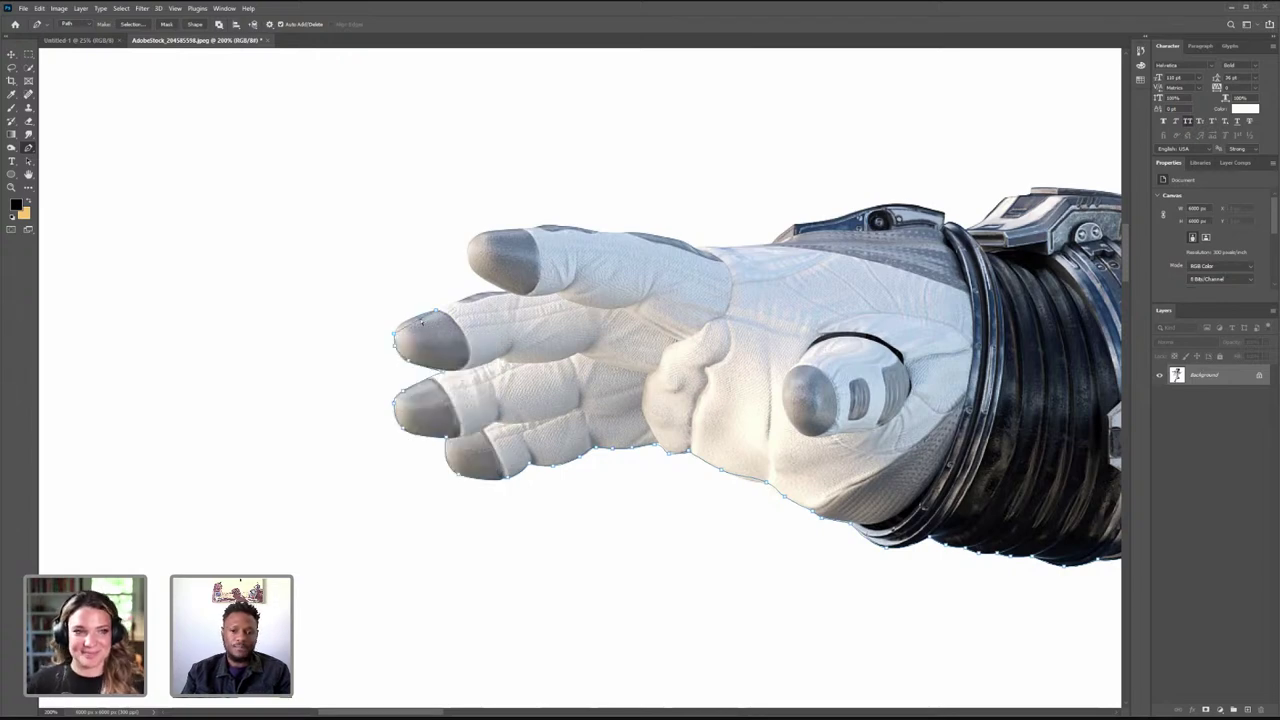
click(409, 319)
click(470, 296)
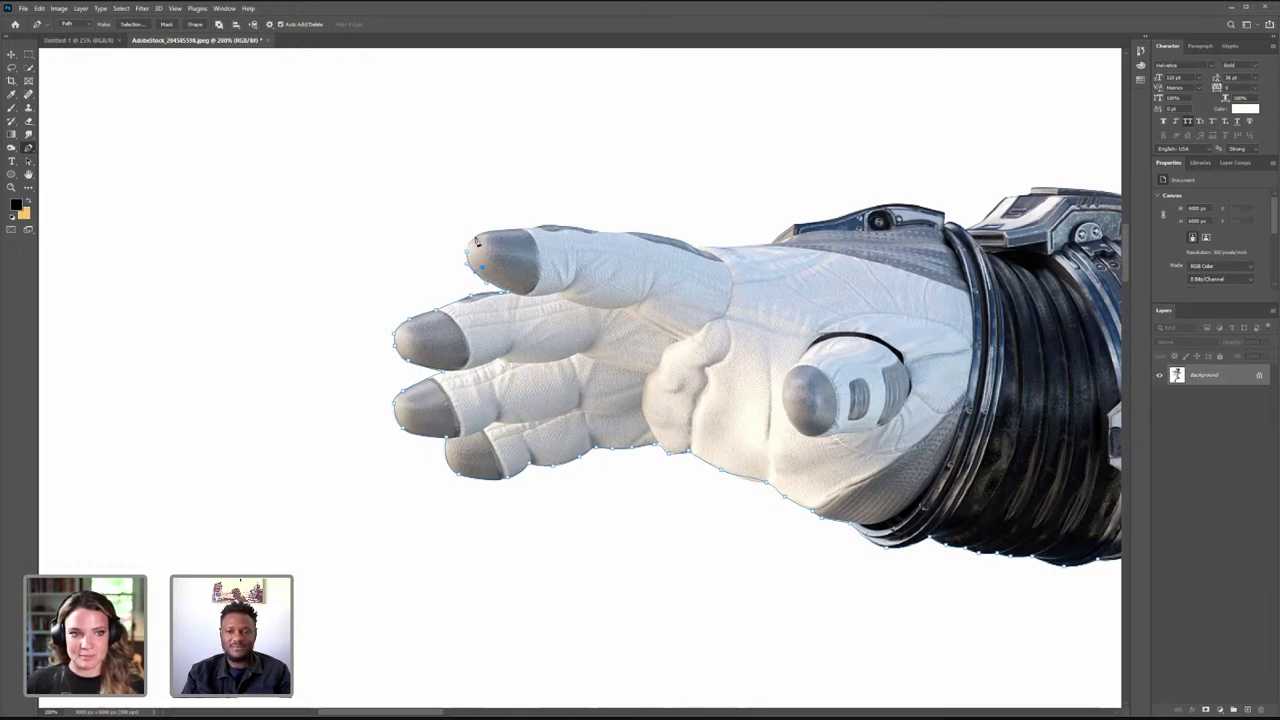
- Trace the path around the topmost finger's gray tip and along its upper edge to the back of the hand, adding anchor points to fit the curve
mouse_move(483, 232)
mouse_down()
mouse_move(495, 229)
mouse_move(482, 233)
mouse_up()
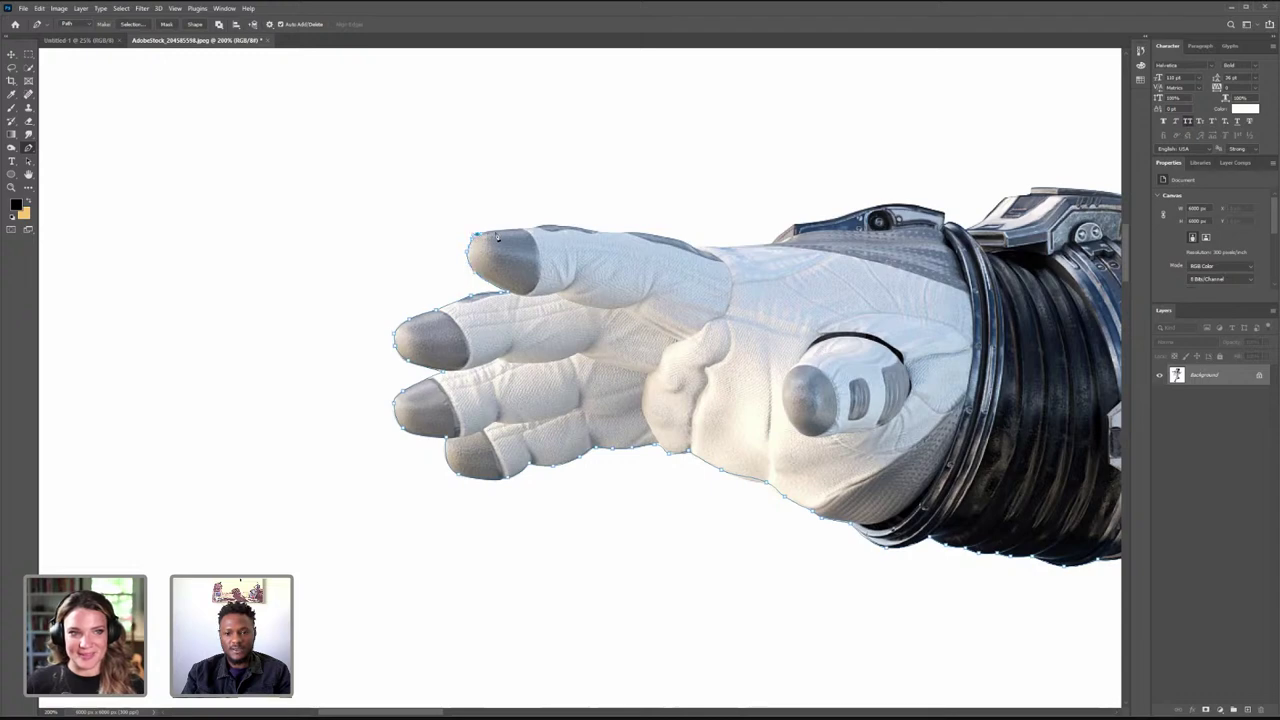
click(762, 248)
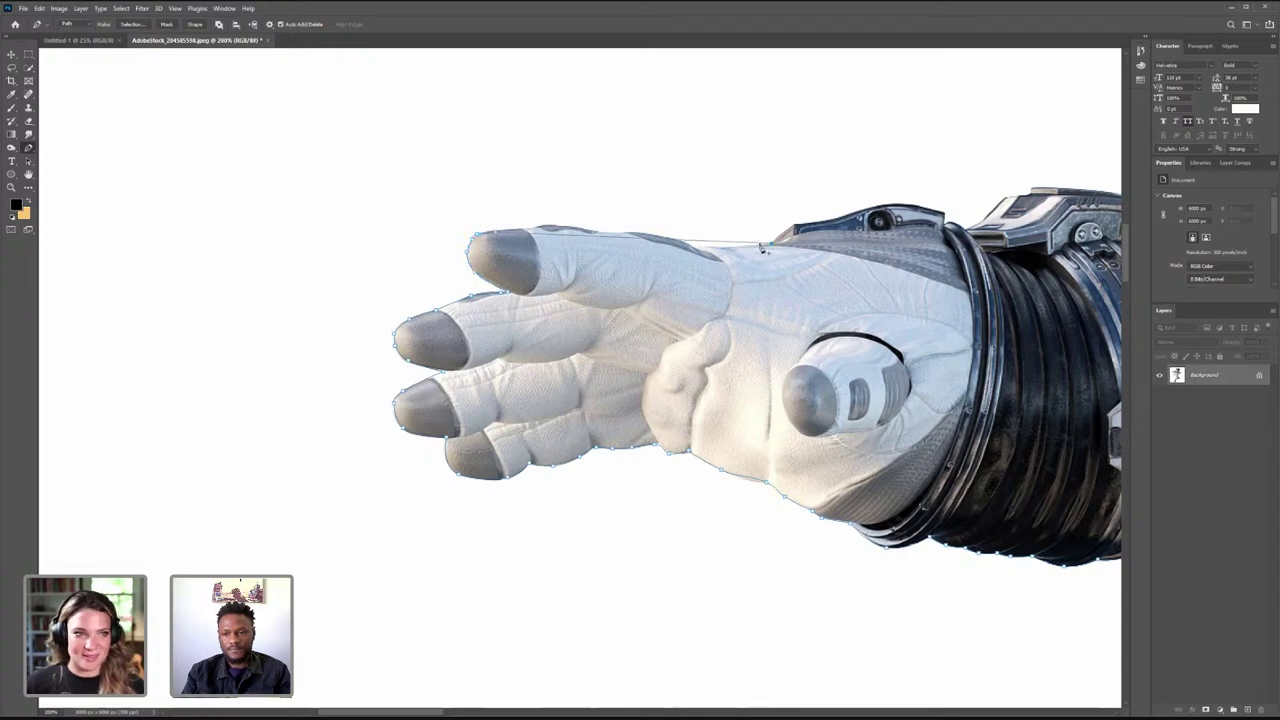
drag(569, 236, 643, 234)
click(643, 234)
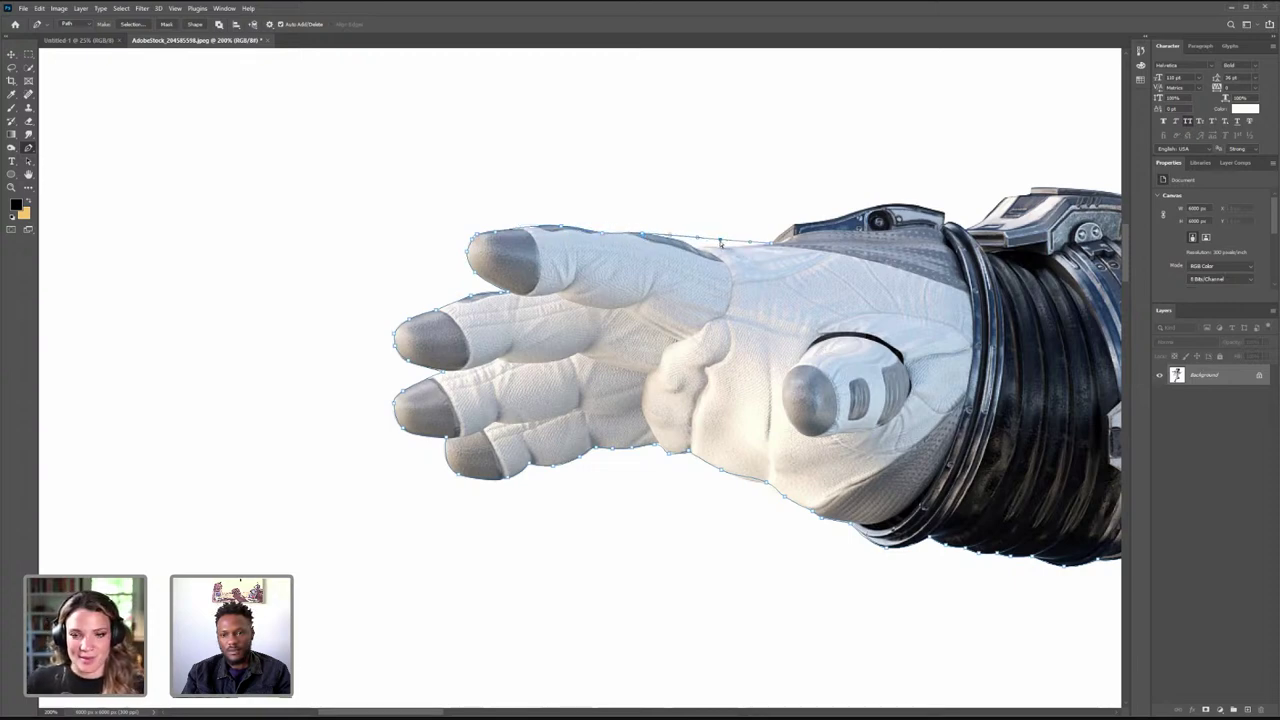
drag(719, 241, 707, 247)
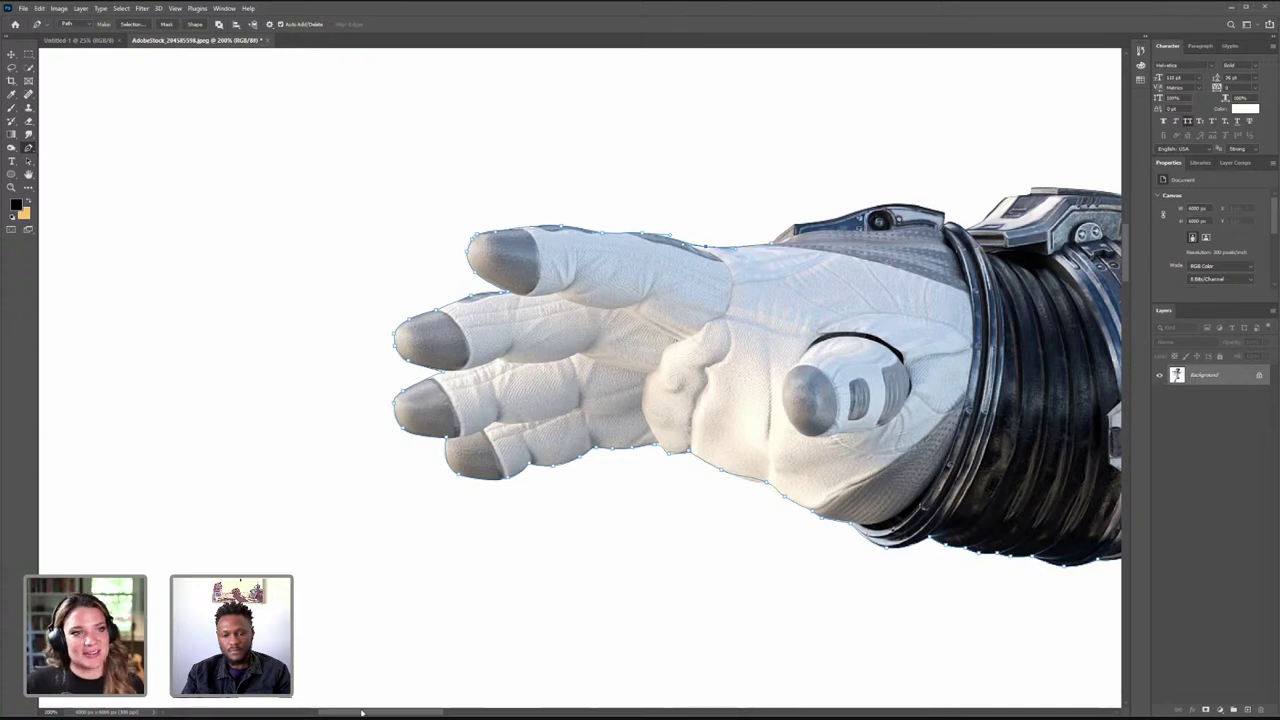
- Extend the path over the metal fittings on top of the wrist cuff and along the sleeve's upper edge to the pocket
drag(362, 712, 415, 712)
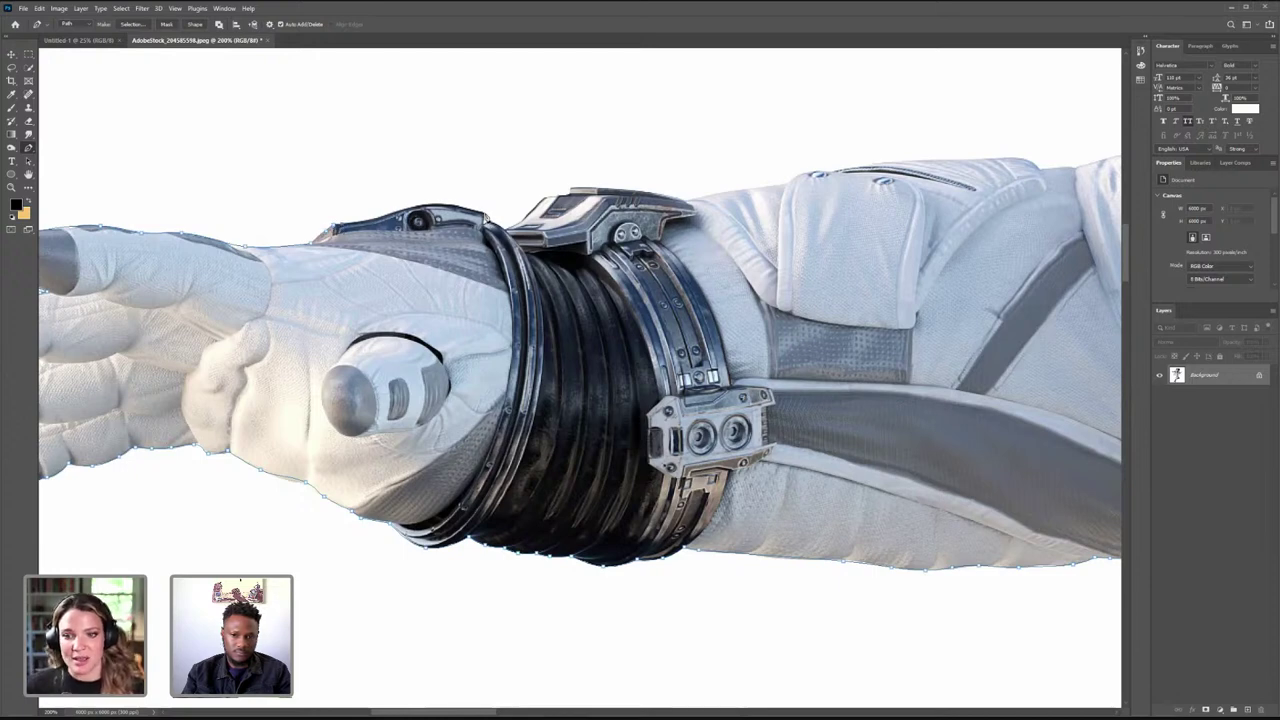
drag(439, 217, 434, 208)
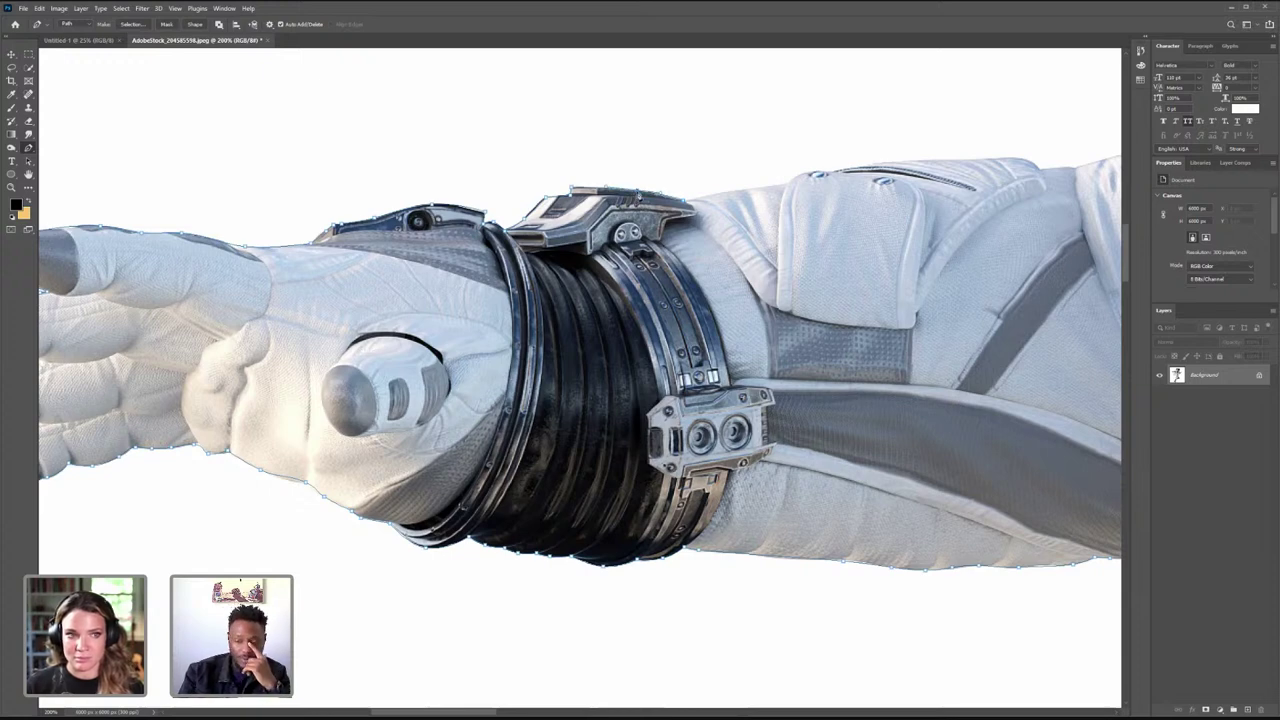
click(786, 185)
click(734, 192)
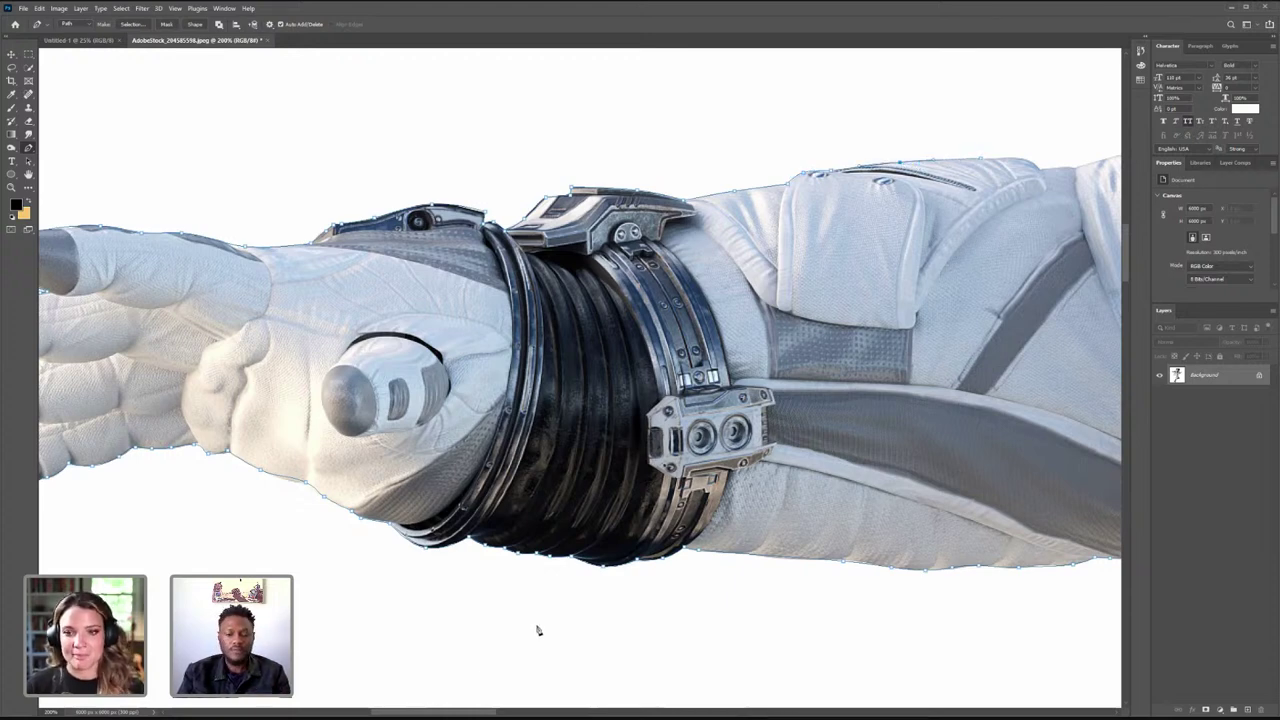
- Trace the path along the sleeve's upper edge past the pocket and over the folds to the far edge of the wide gray band
drag(508, 711, 572, 711)
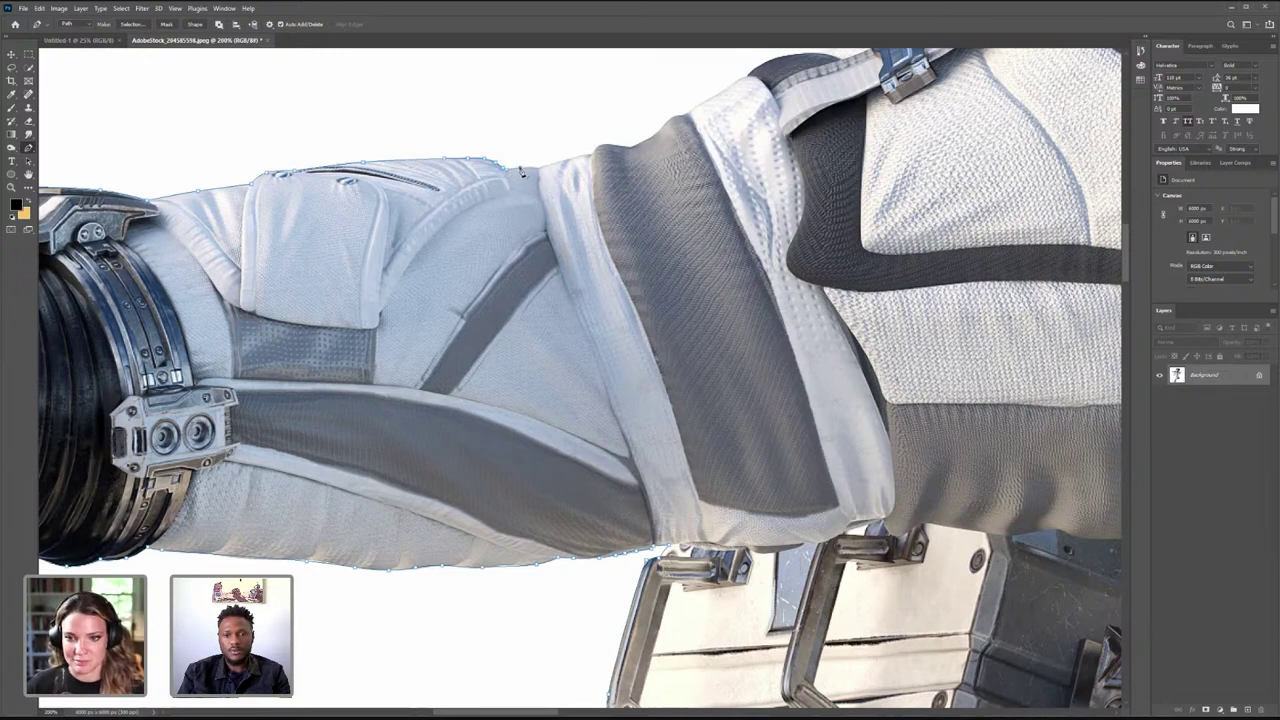
click(570, 159)
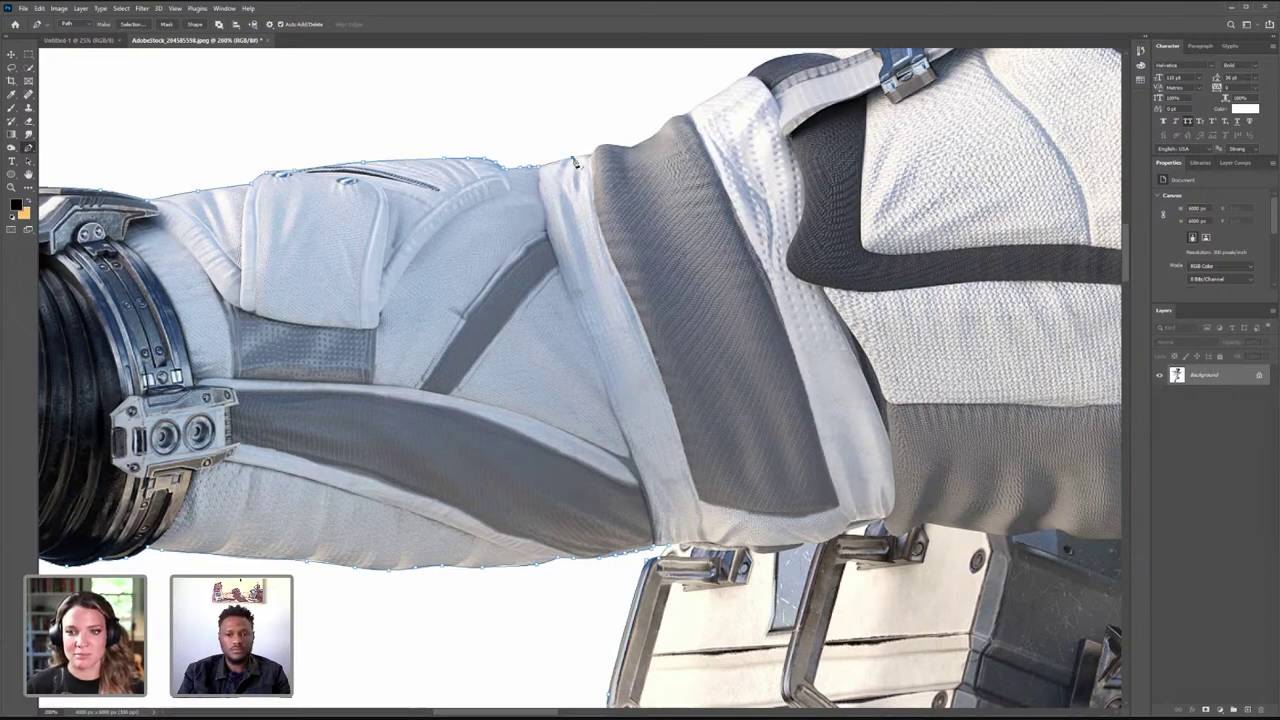
click(593, 155)
click(600, 147)
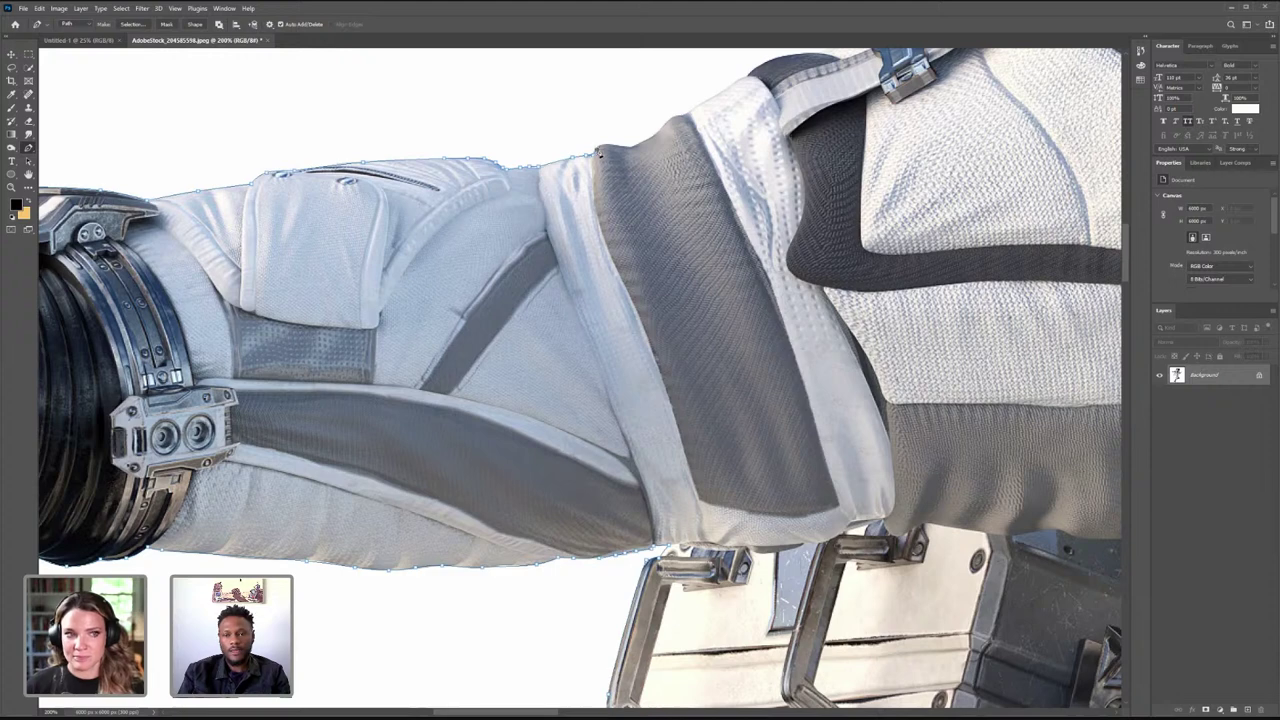
click(600, 147)
click(607, 145)
click(614, 146)
click(627, 147)
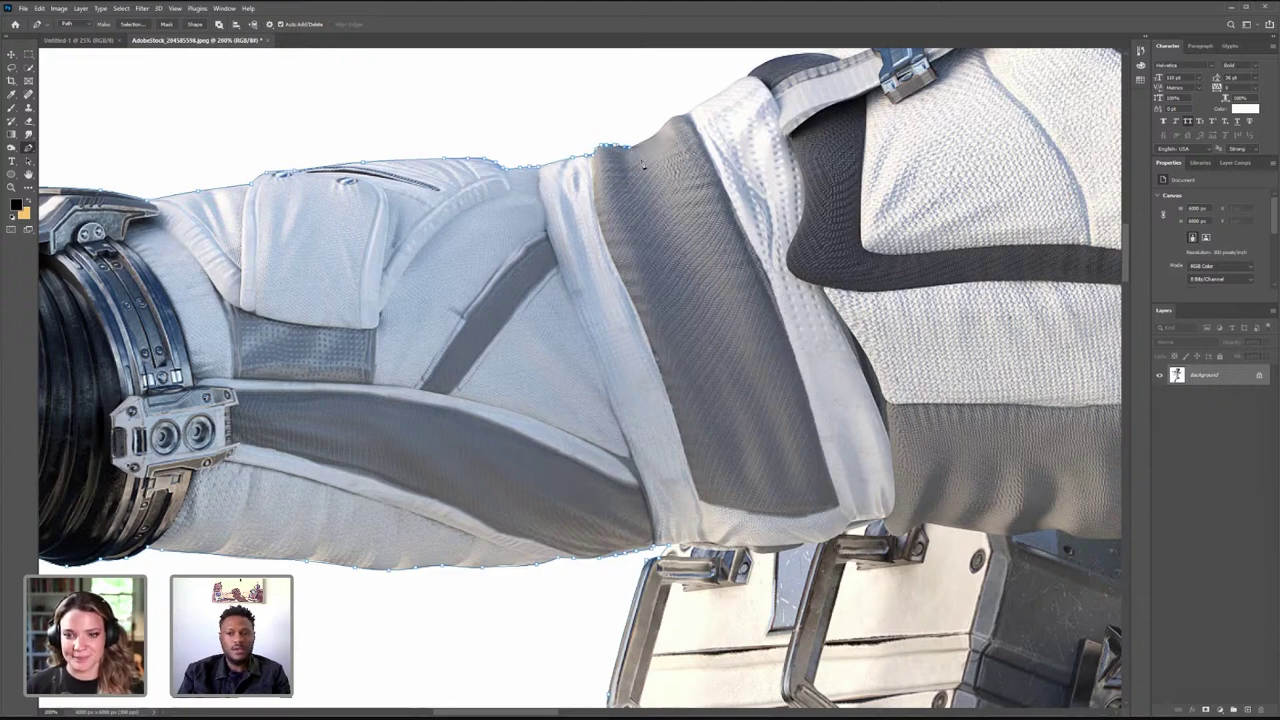
click(655, 136)
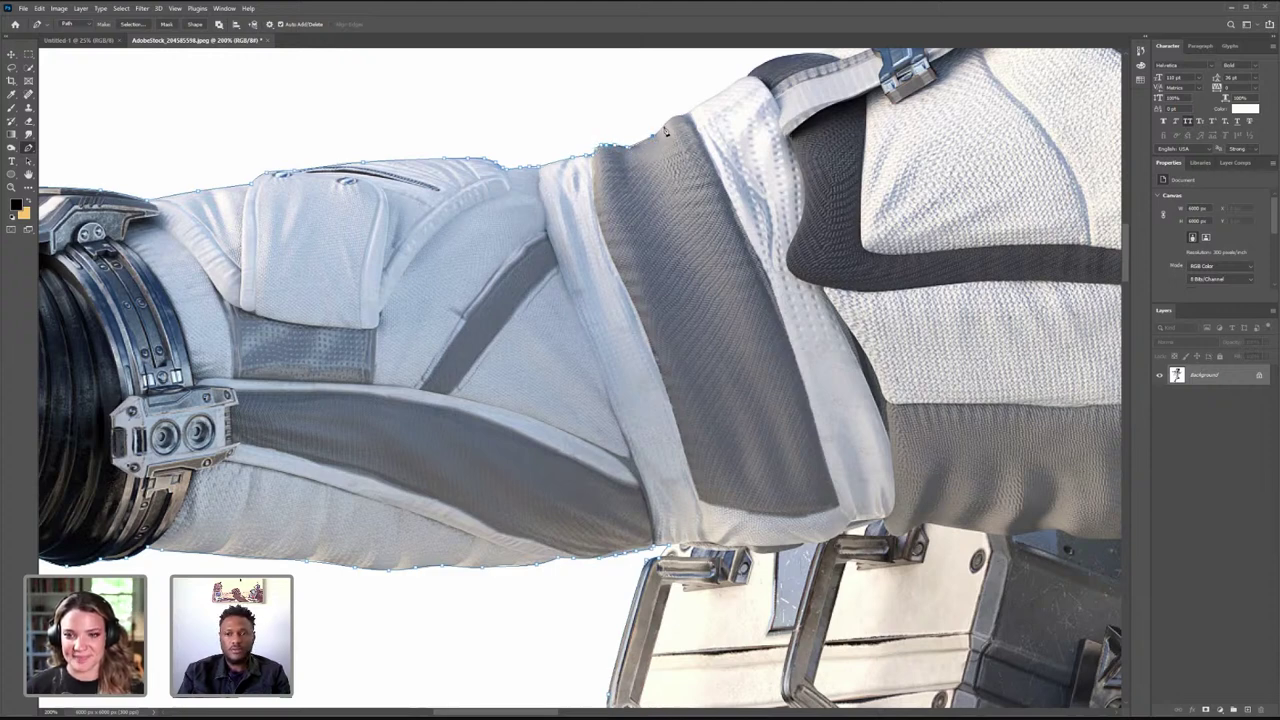
click(685, 118)
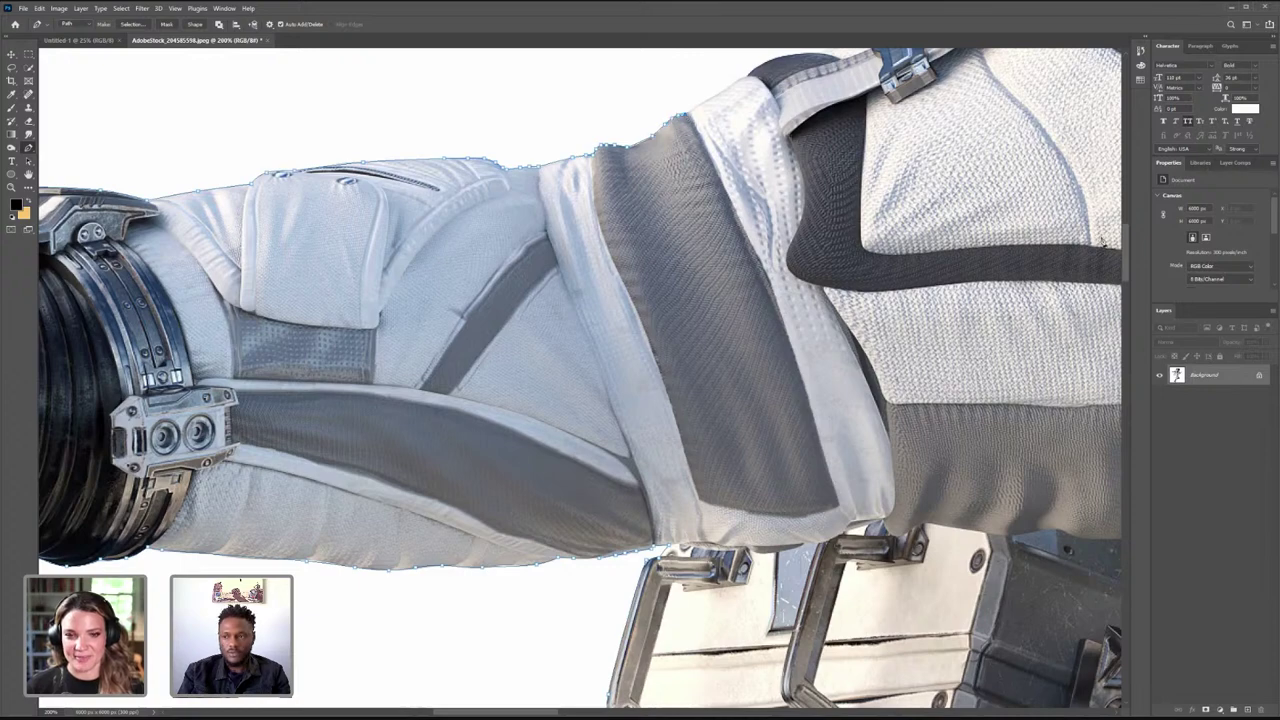
- Continue the path over the white shoulder seam and dark shoulder pad, along the harness strap to the loose strap end
scroll(1127, 257, up, 5)
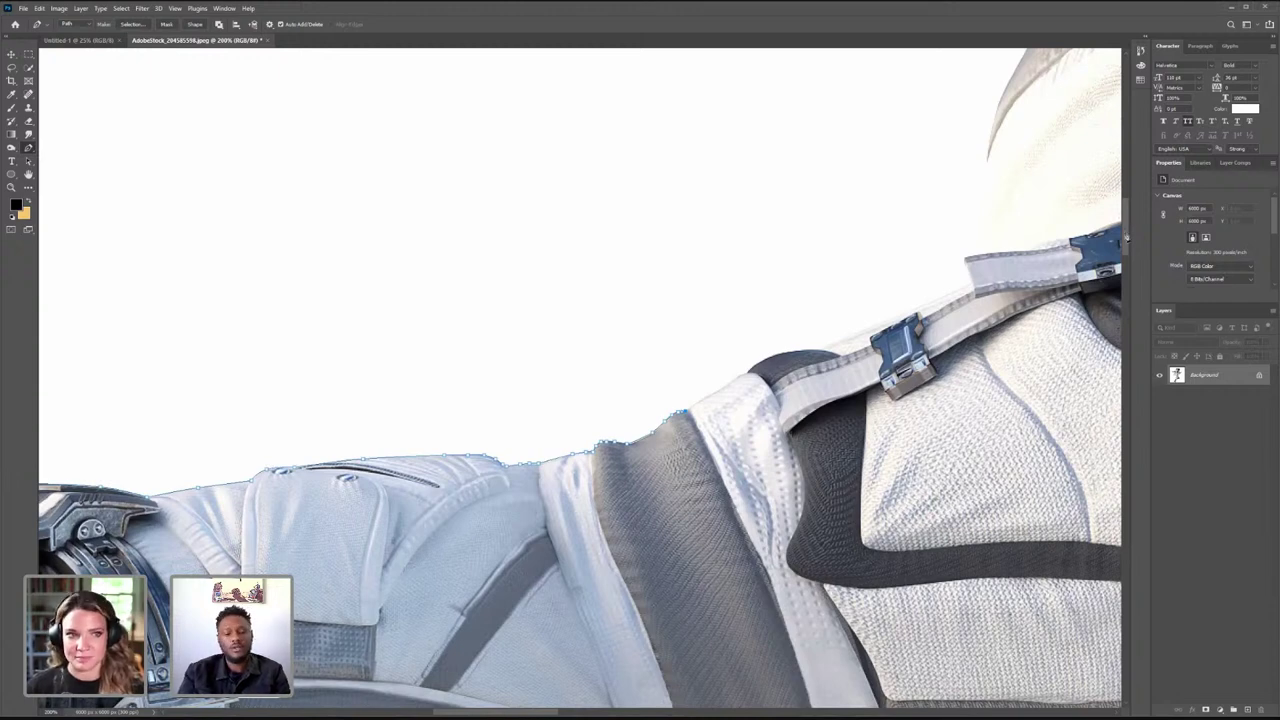
click(742, 378)
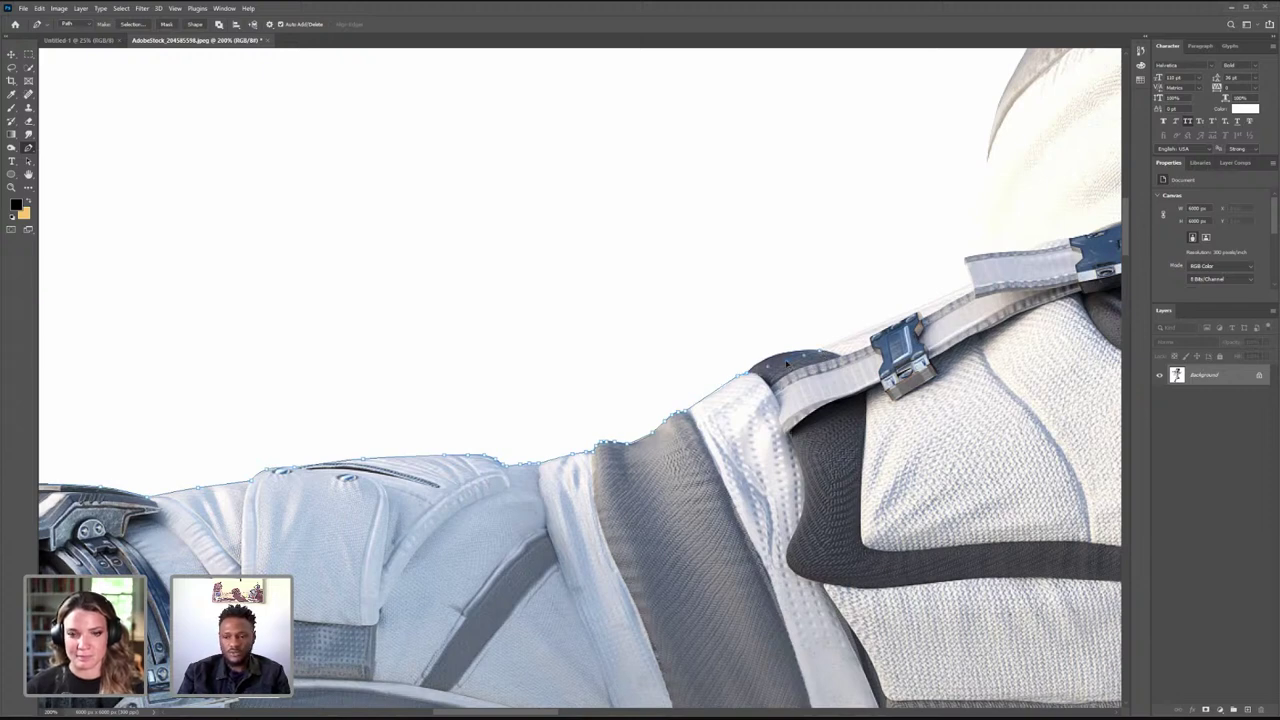
drag(786, 362, 778, 355)
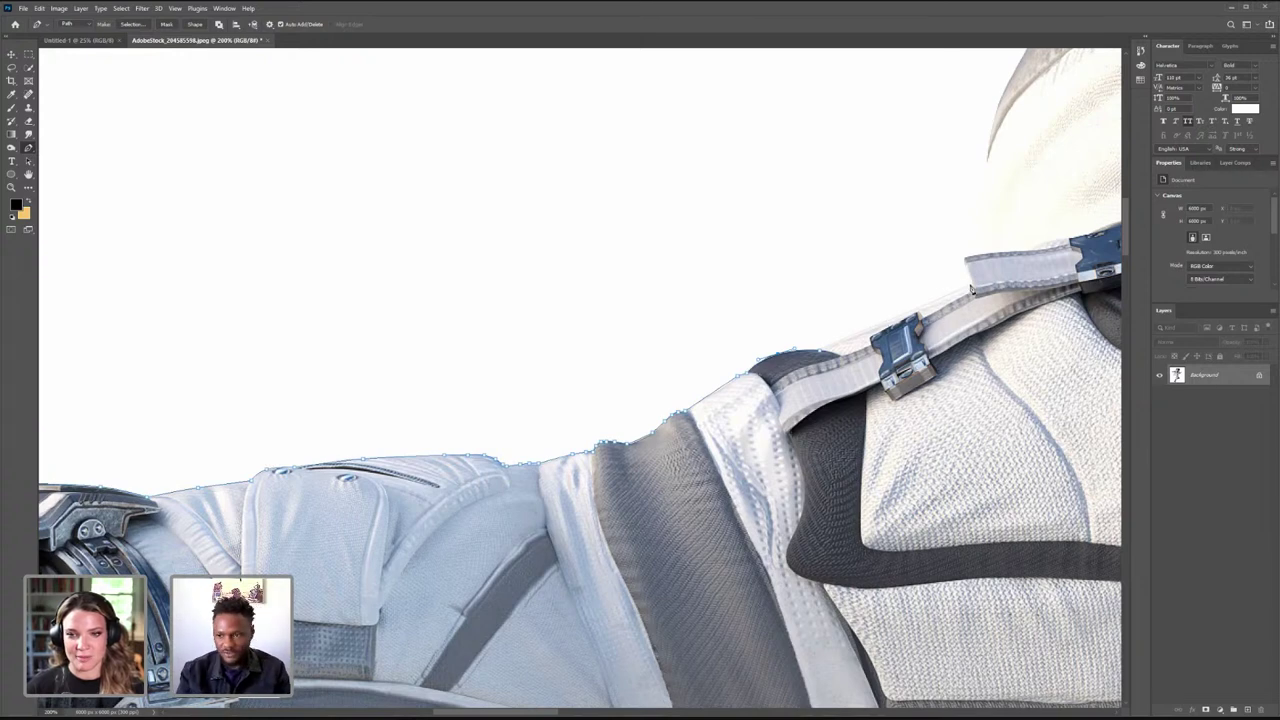
click(971, 289)
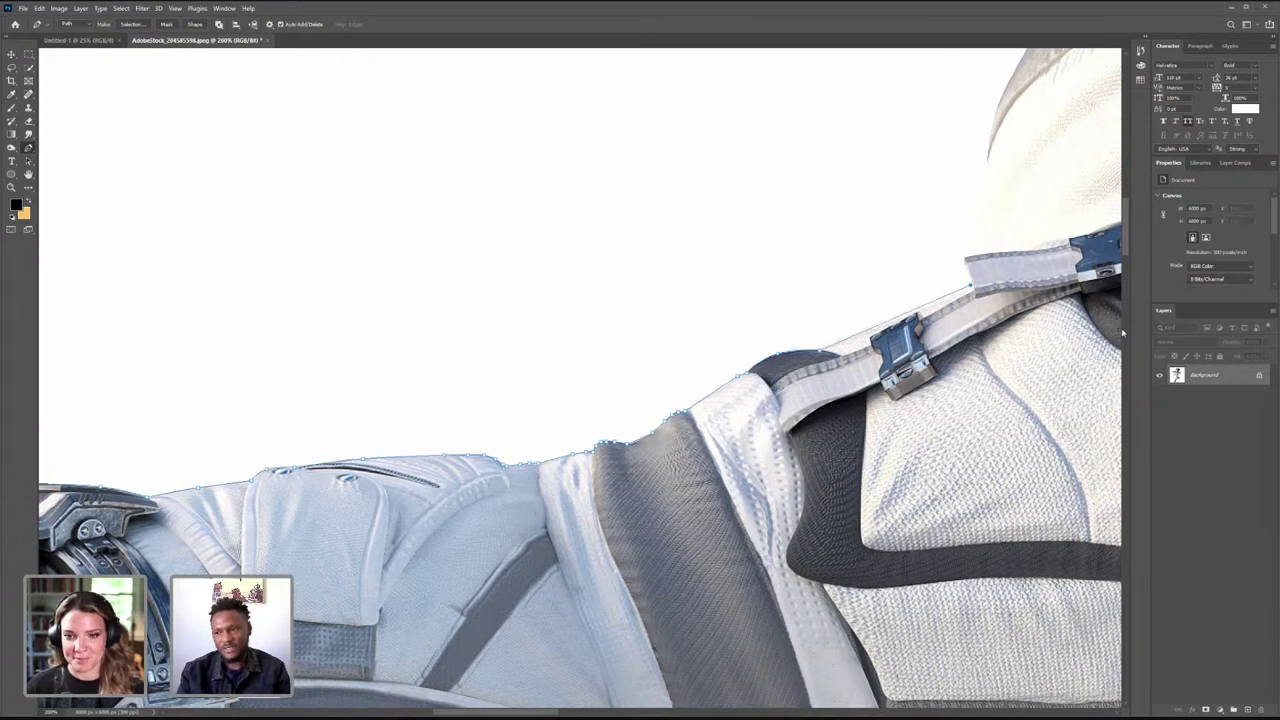
- Trace the path around the strap end and over the white padded bulge above it to the metal bracket, bending the segments to its curve
scroll(1128, 244, up, 5)
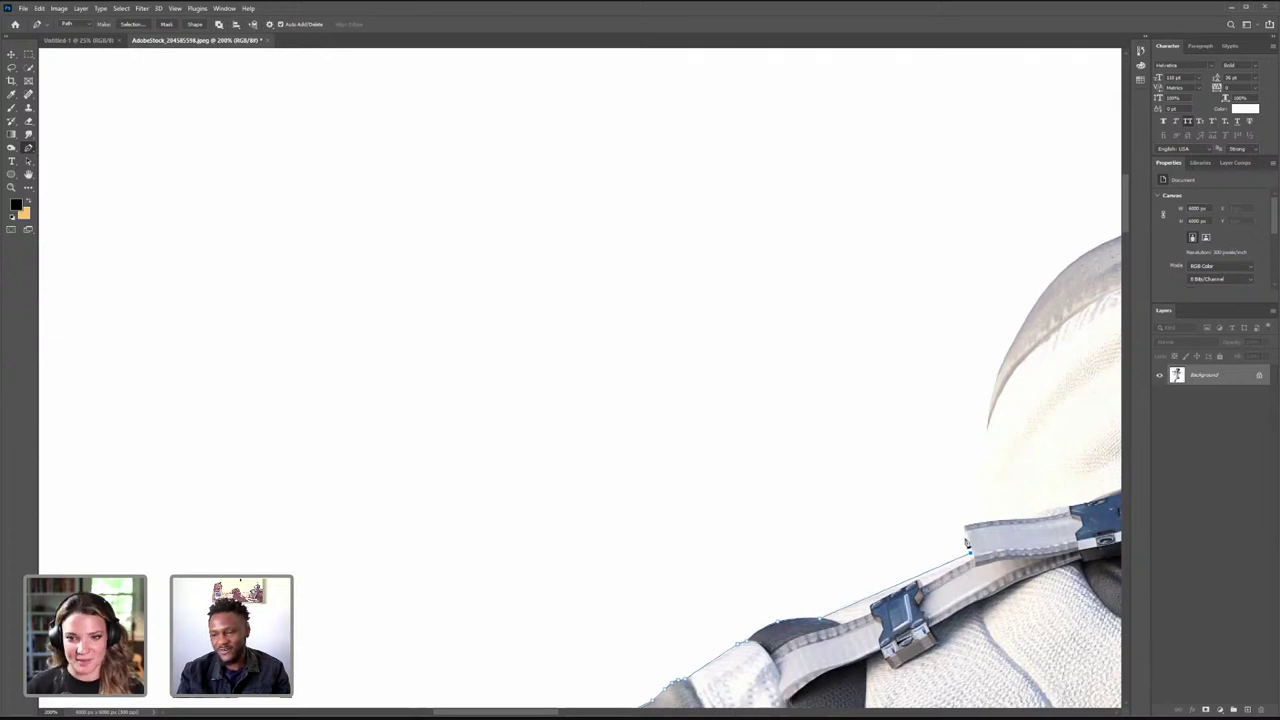
click(1076, 263)
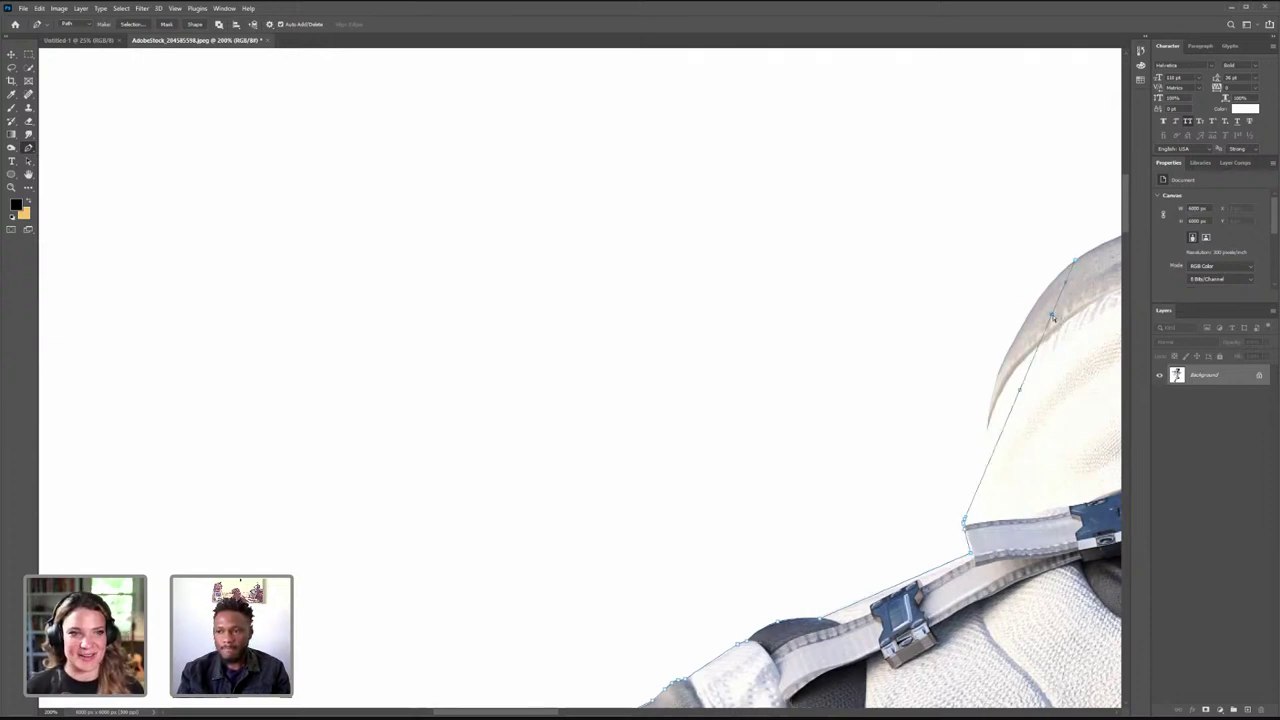
drag(1052, 318, 1015, 338)
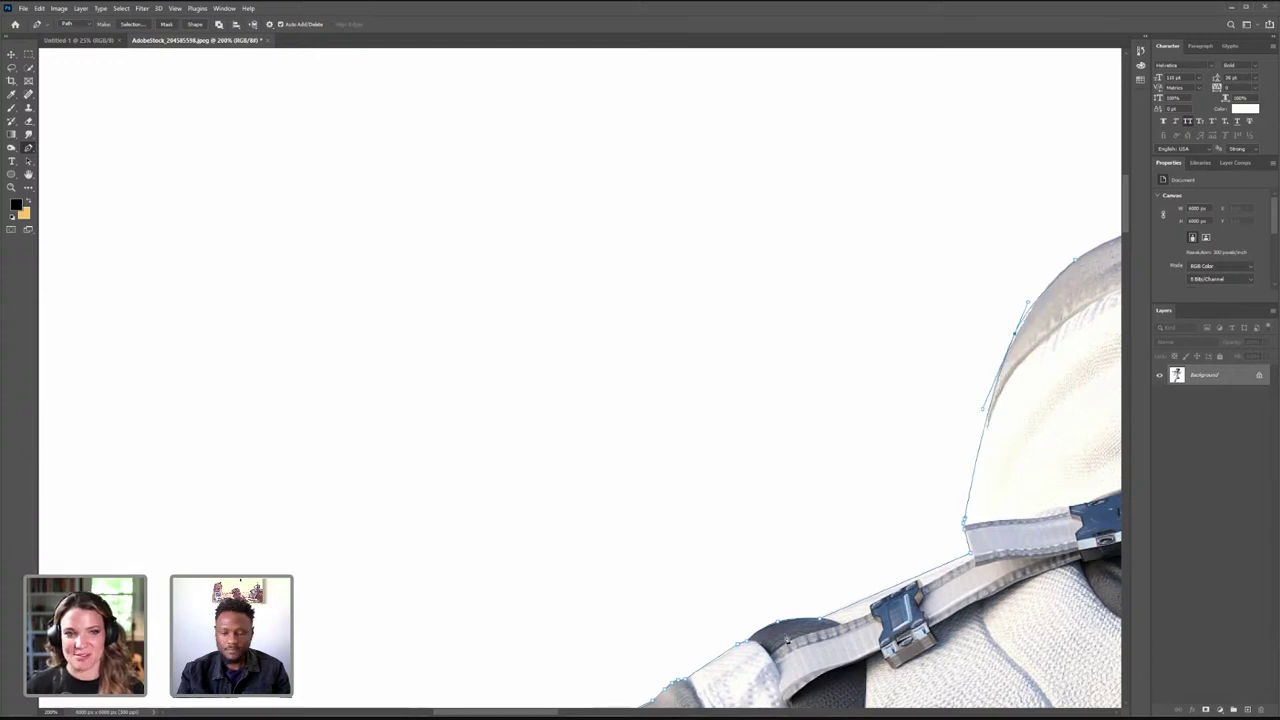
drag(548, 712, 644, 712)
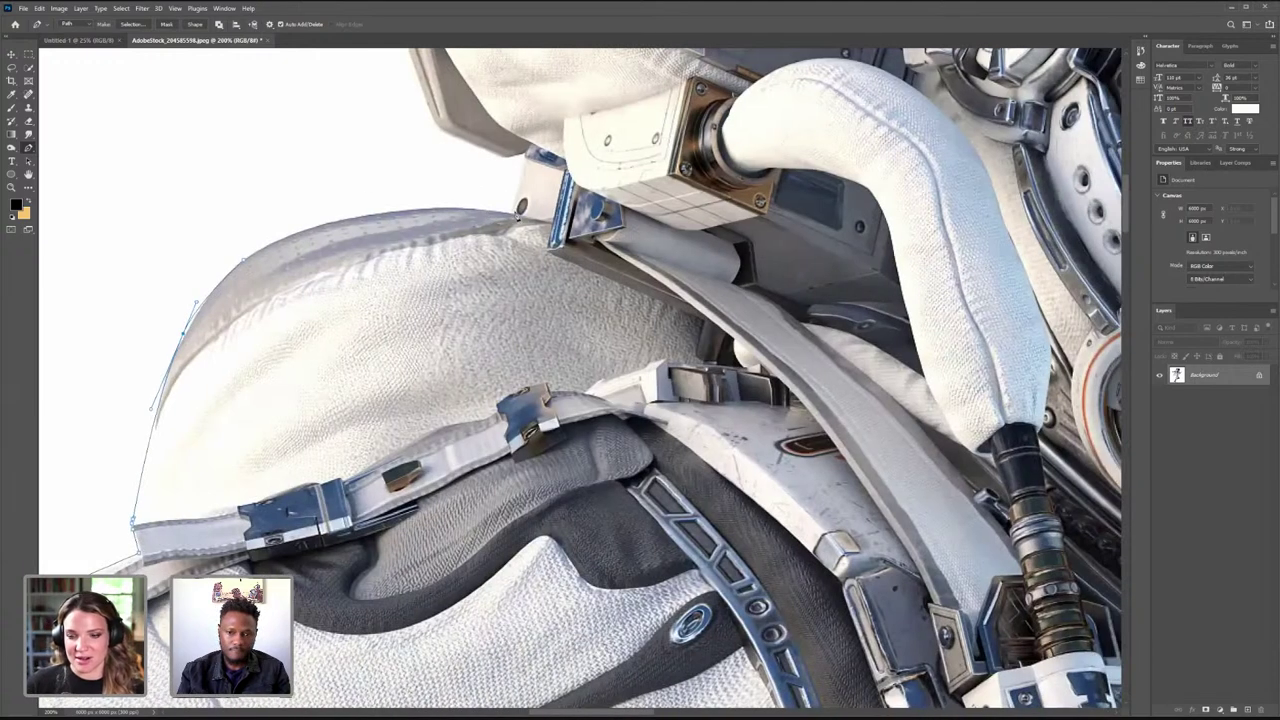
click(516, 218)
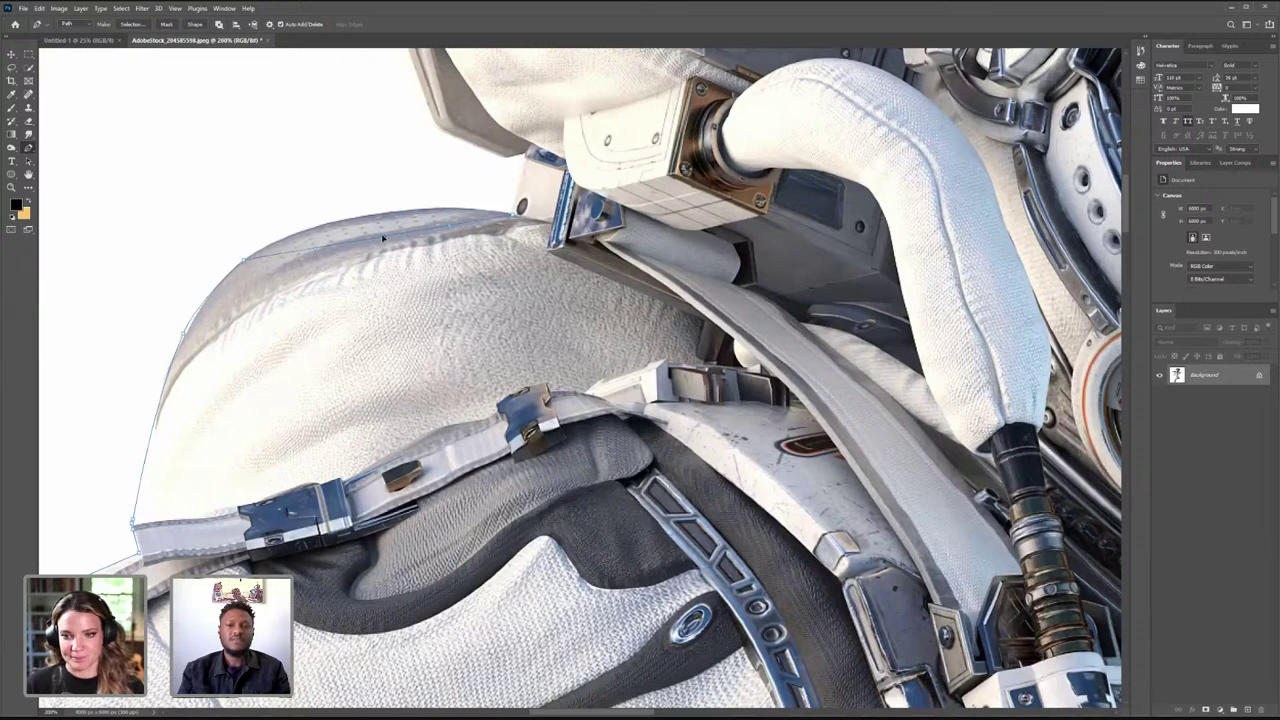
drag(382, 237, 371, 214)
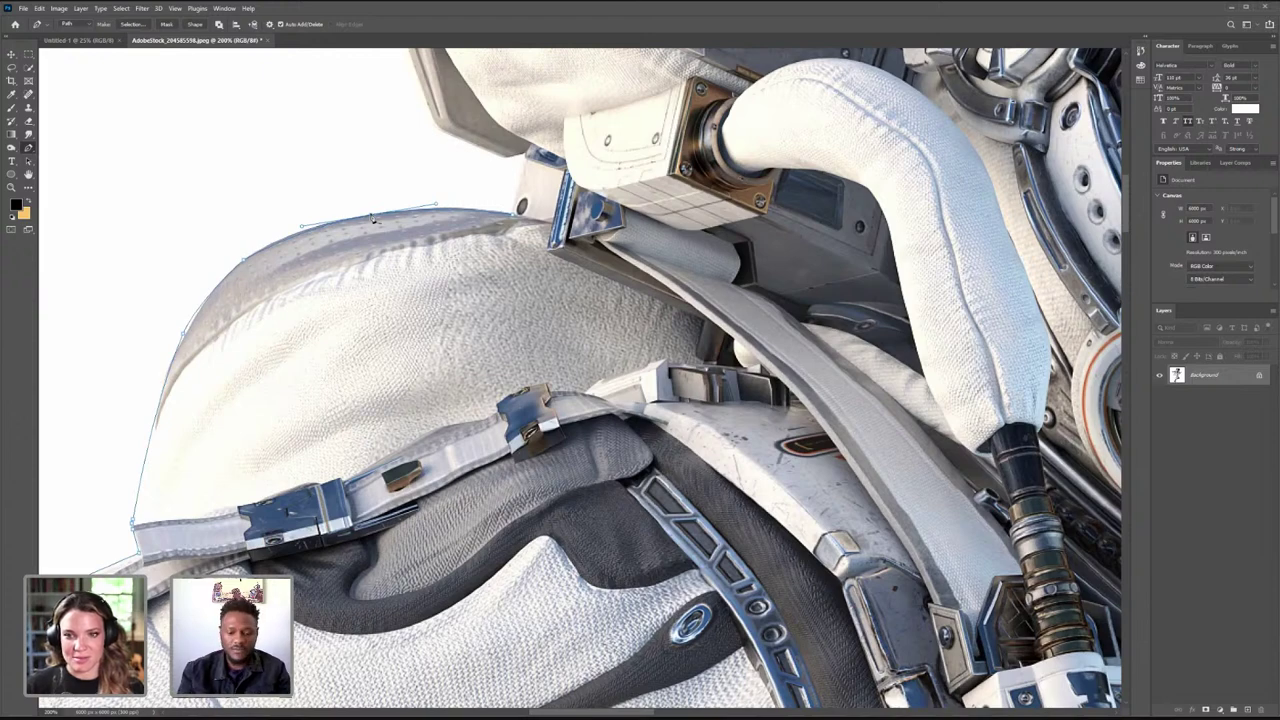
- Extend the path around the small metal bracket and along the gray panel's lower edge, adding an anchor point to fit its curve
click(525, 157)
click(509, 157)
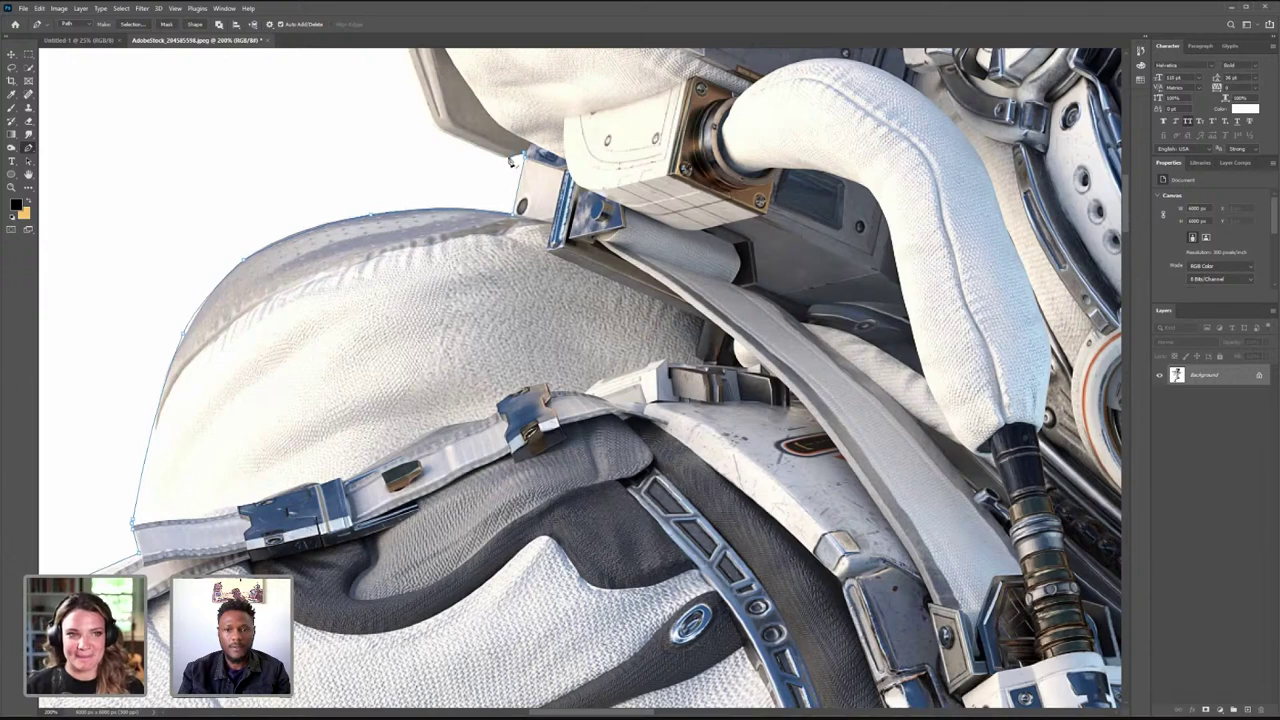
click(437, 128)
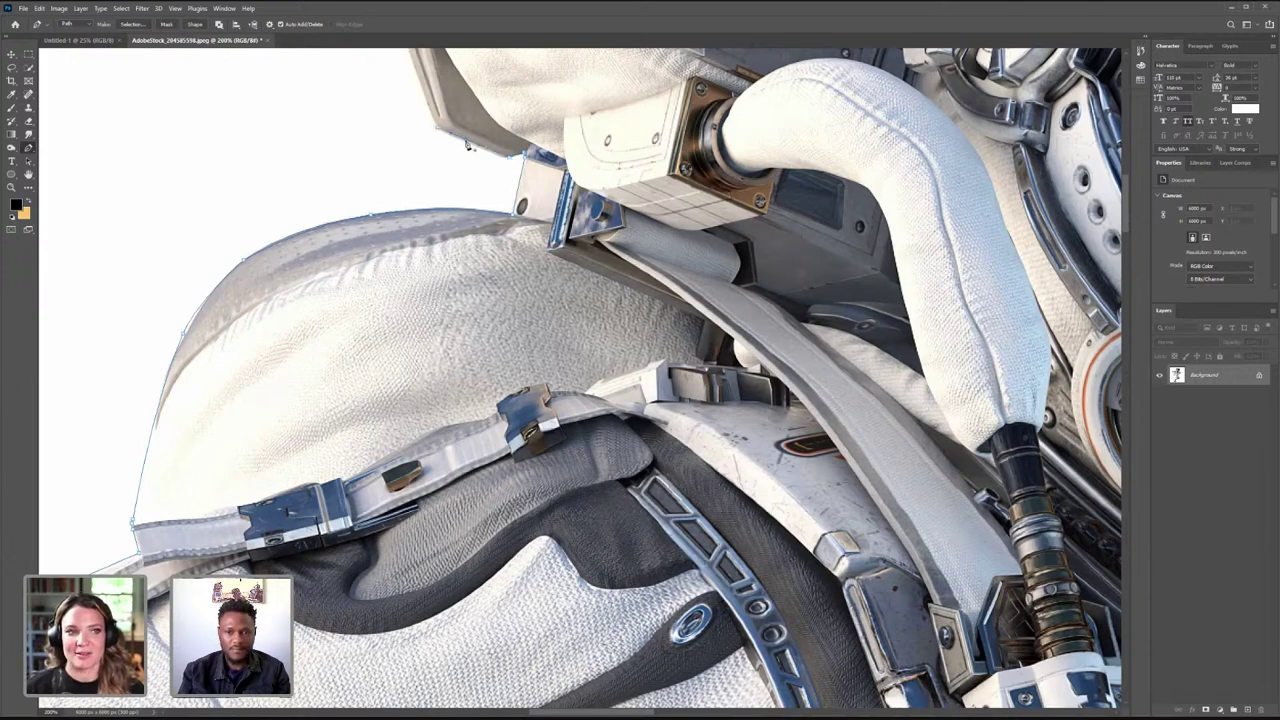
click(470, 142)
drag(470, 142, 472, 146)
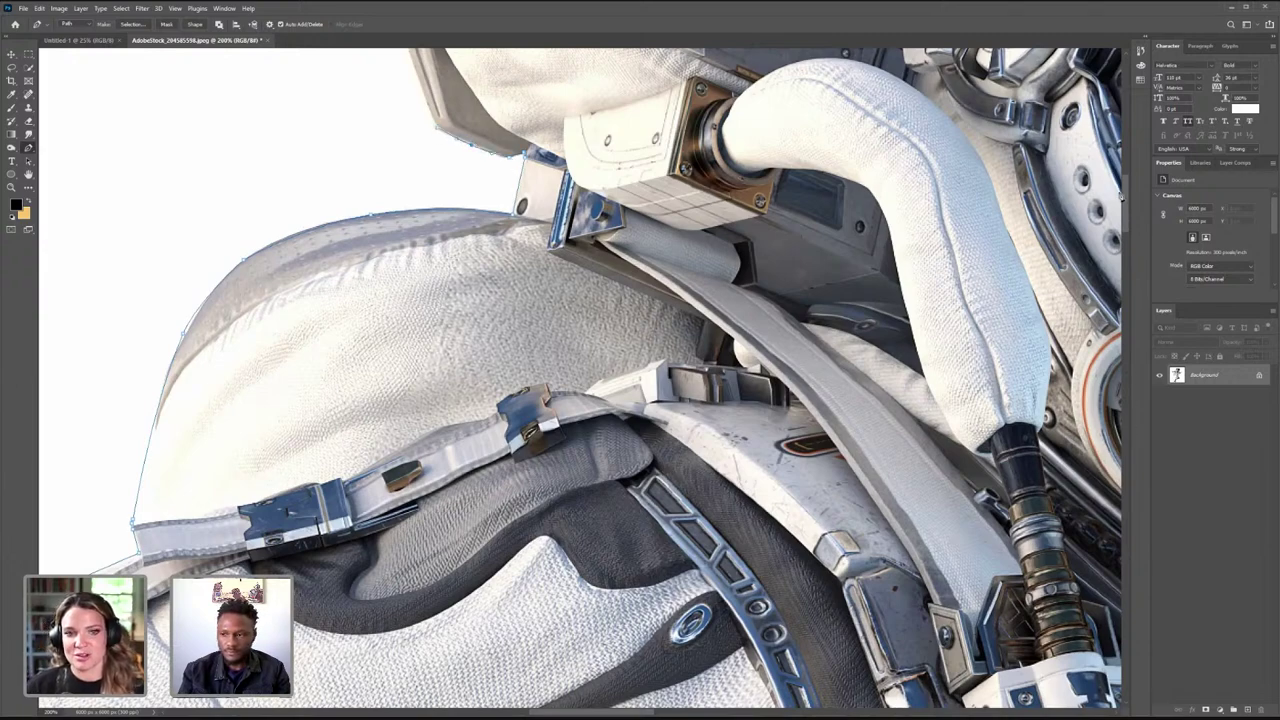
scroll(404, 398, up, 5)
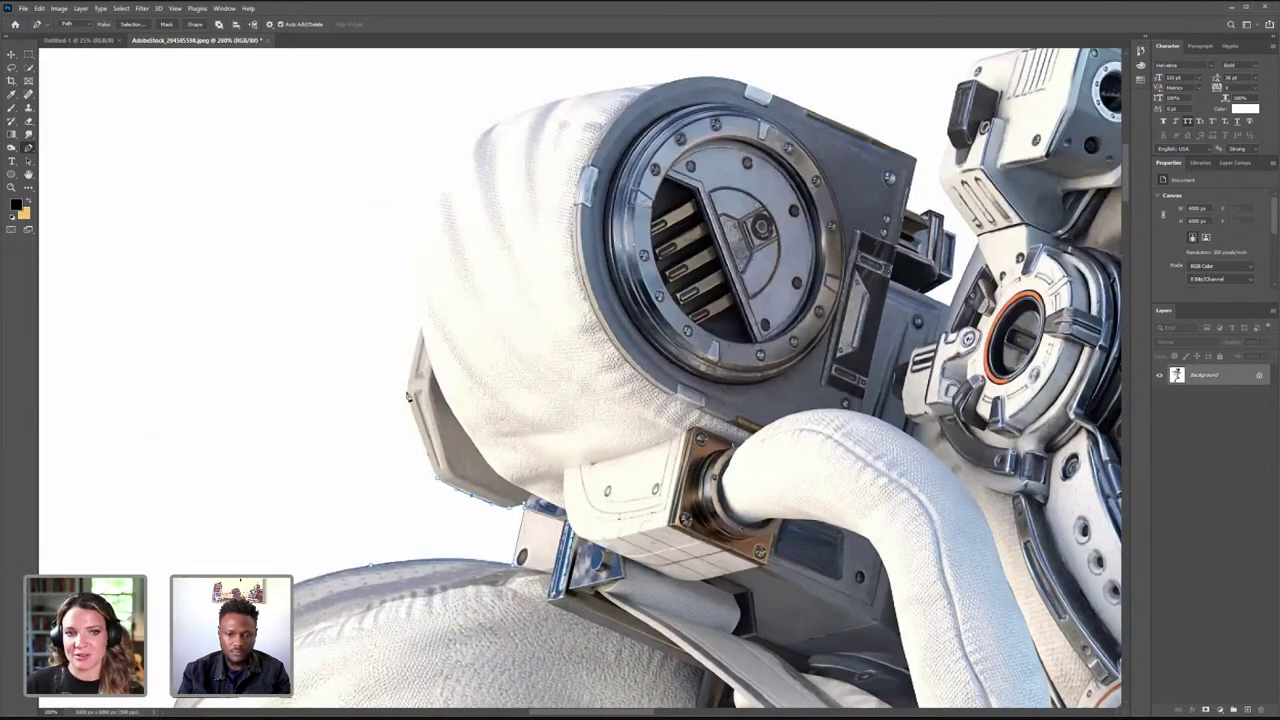
- Trace the path up the gray panel's outer edge to the white fabric cover, adding anchor points to fit its bends
click(416, 426)
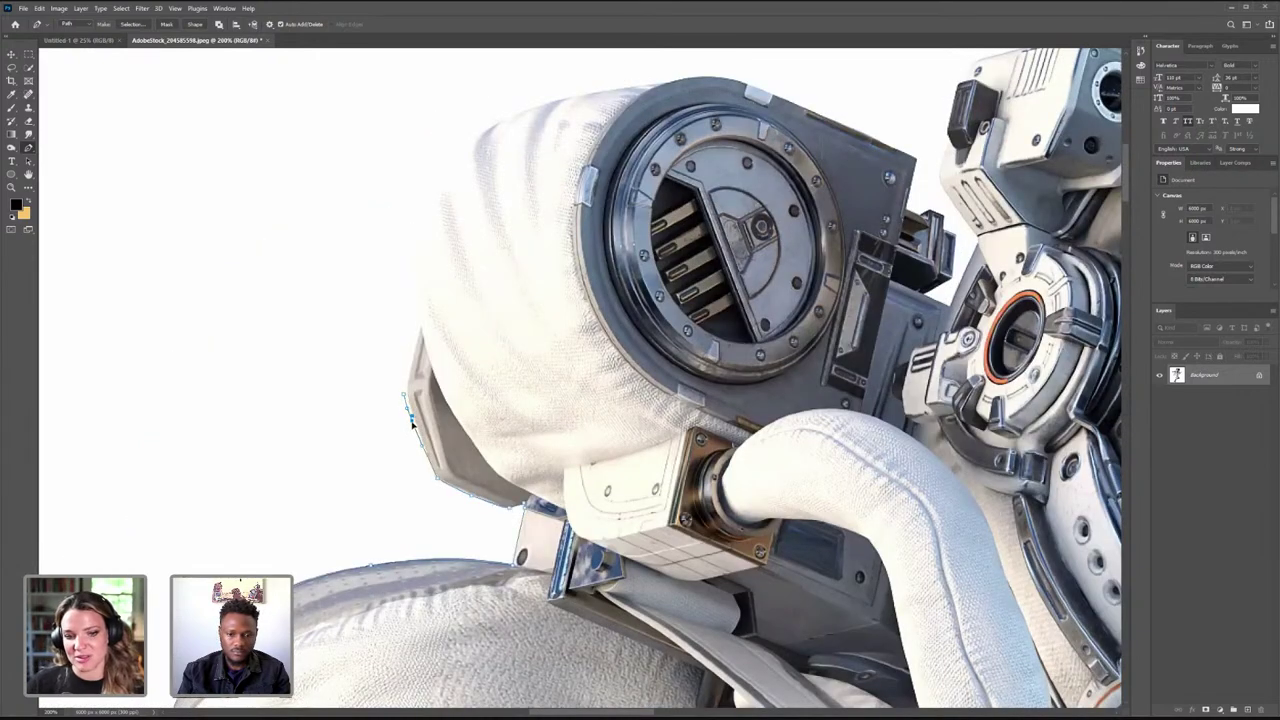
drag(416, 426, 412, 426)
click(433, 471)
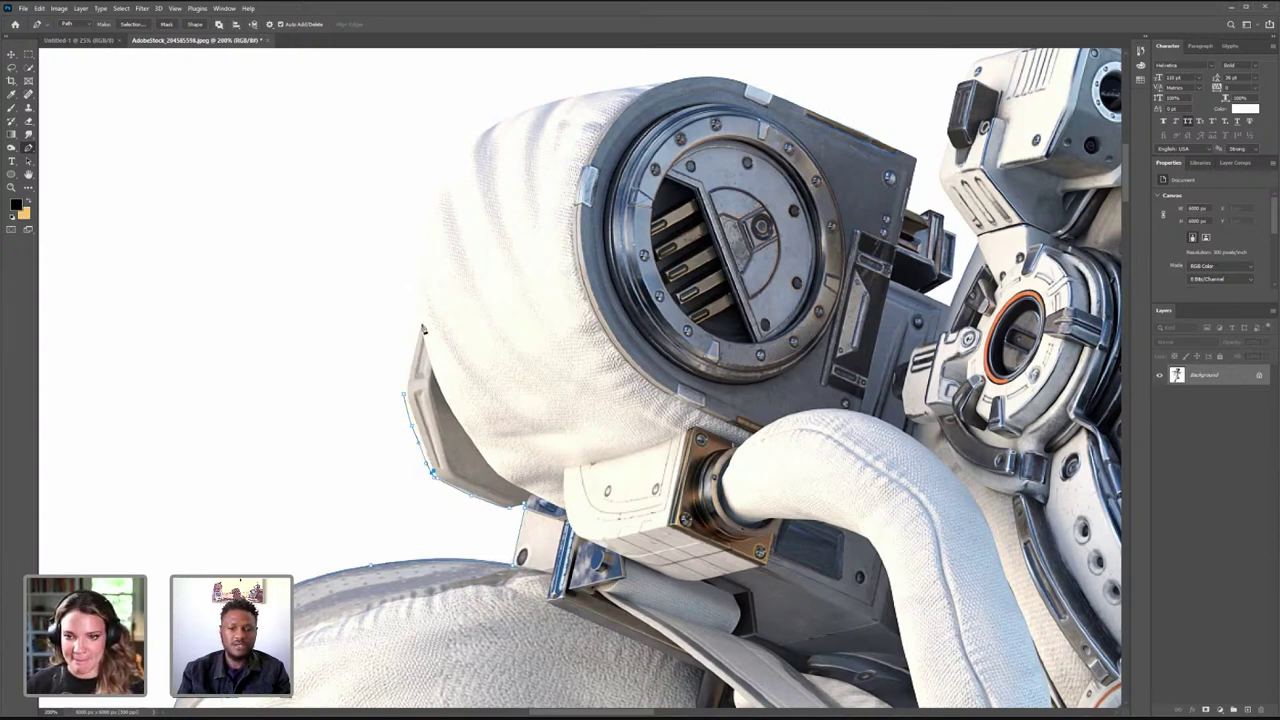
click(423, 329)
key(ctrl+z)
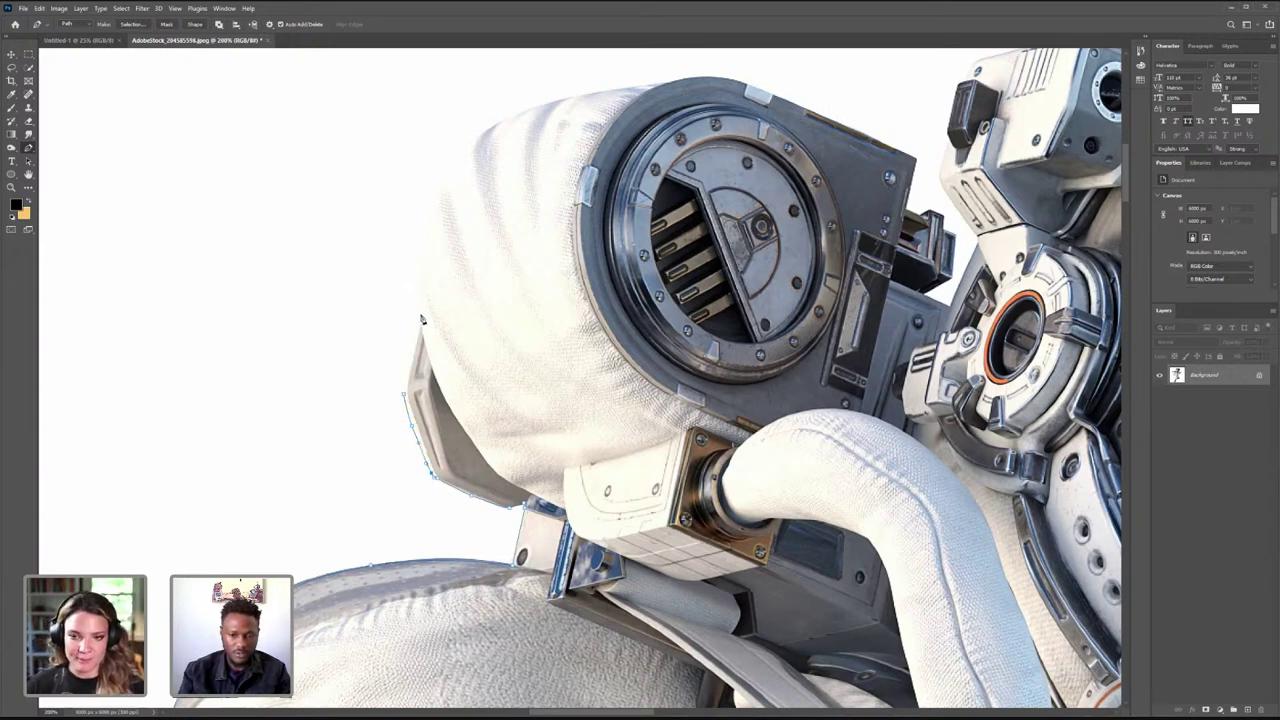
click(420, 314)
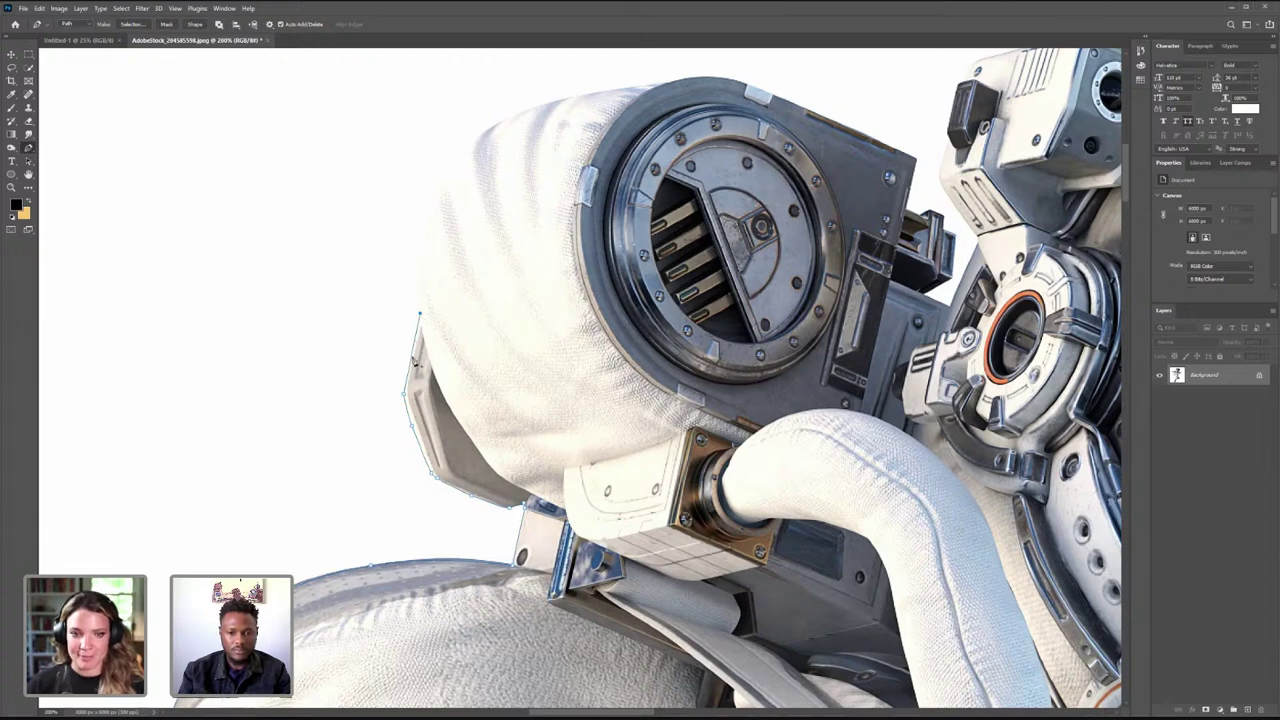
click(409, 357)
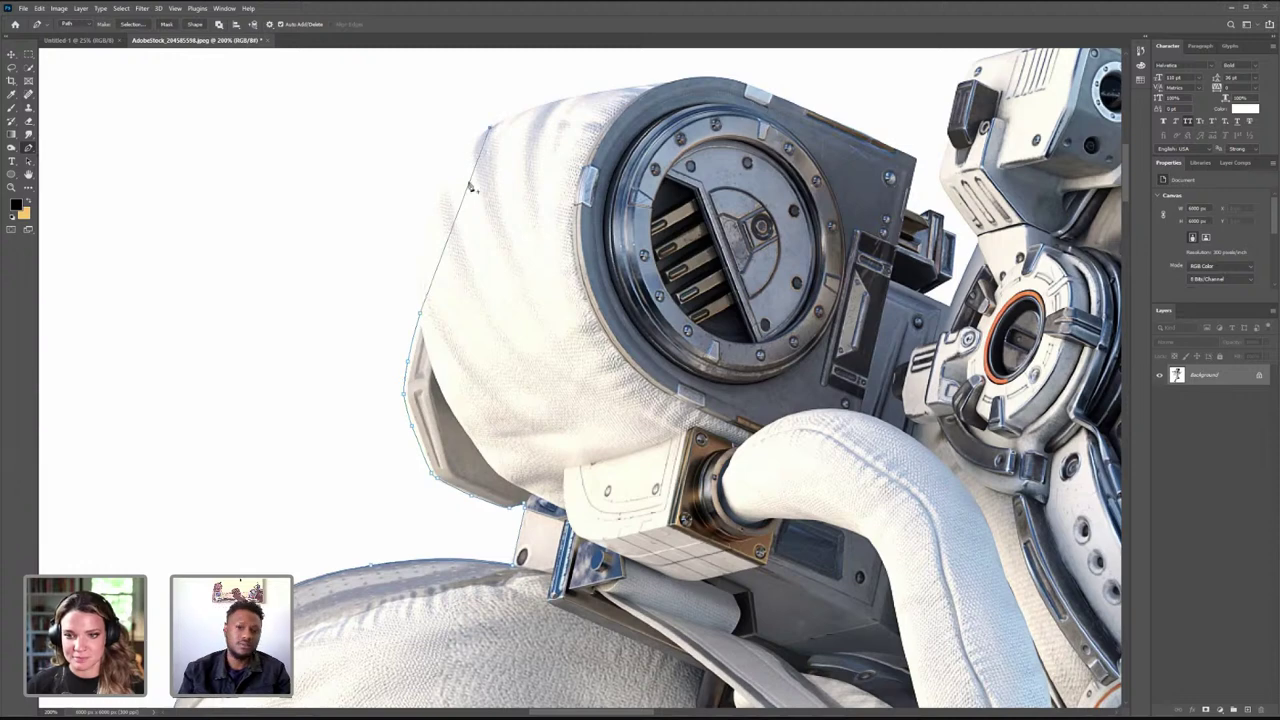
- Curve the path over the white fabric cover and the round gray housing, extending it to the gray box's far corner
click(432, 204)
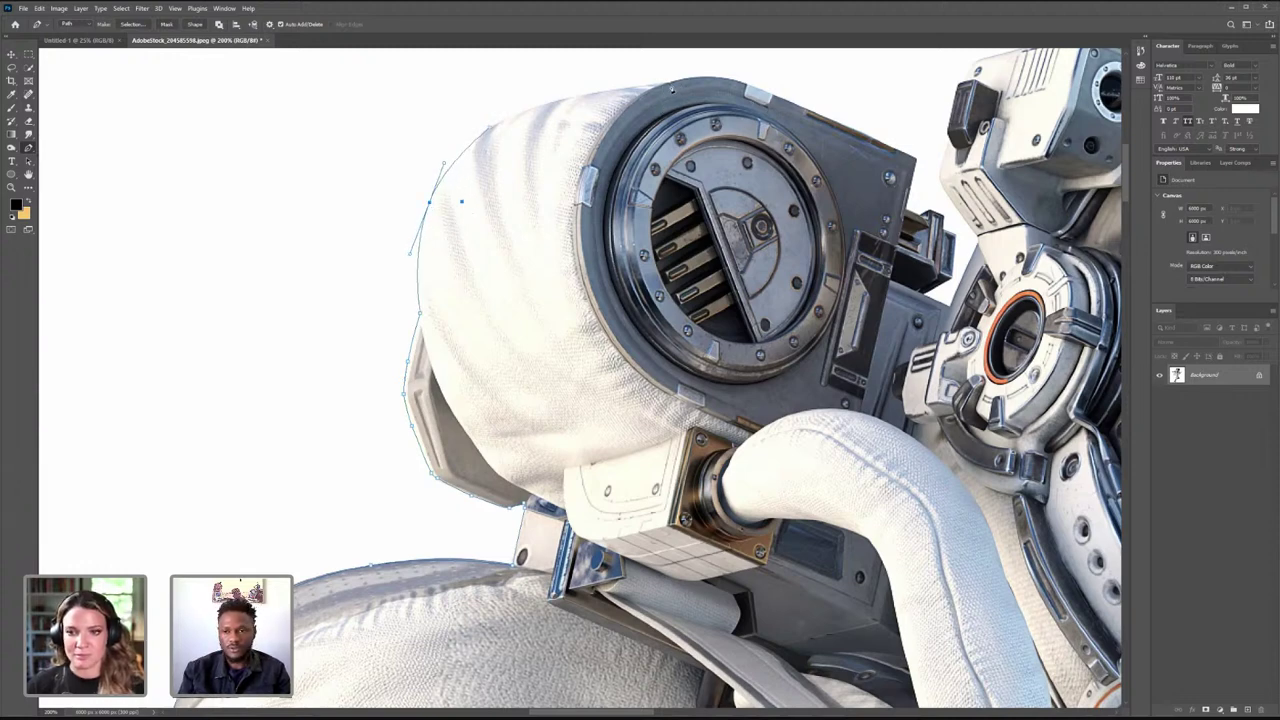
drag(670, 86, 563, 98)
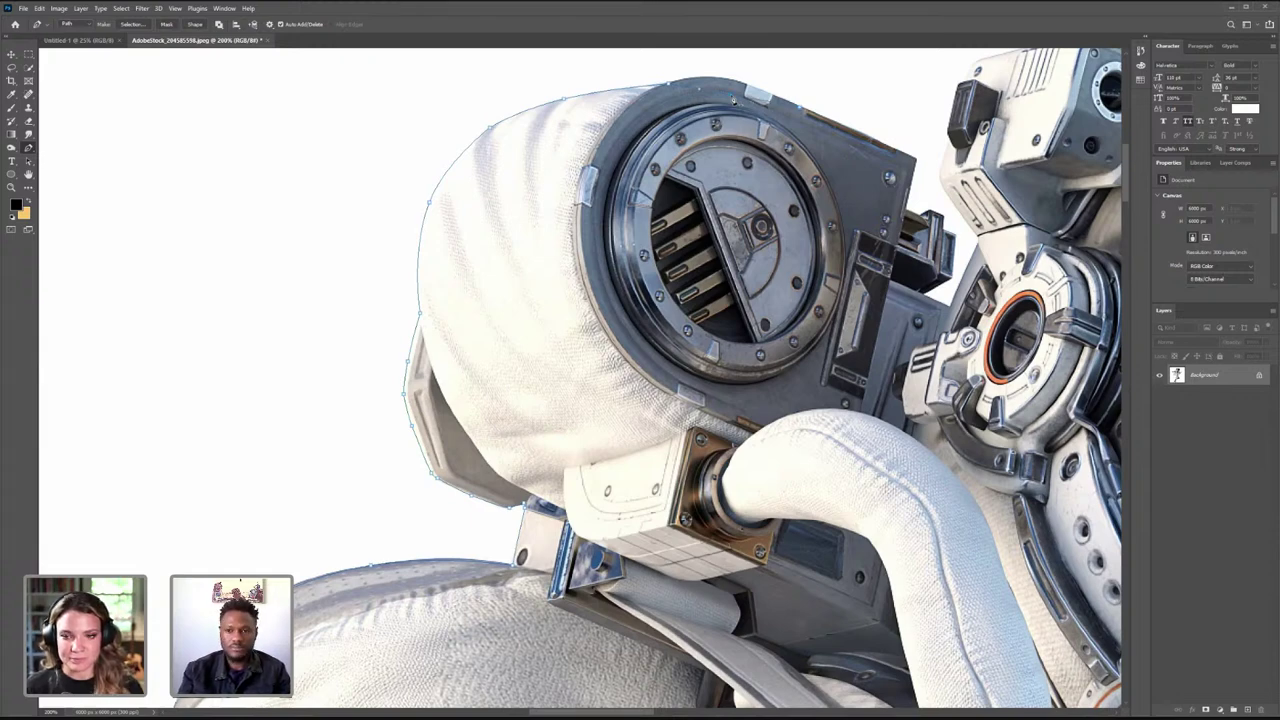
drag(733, 98, 727, 81)
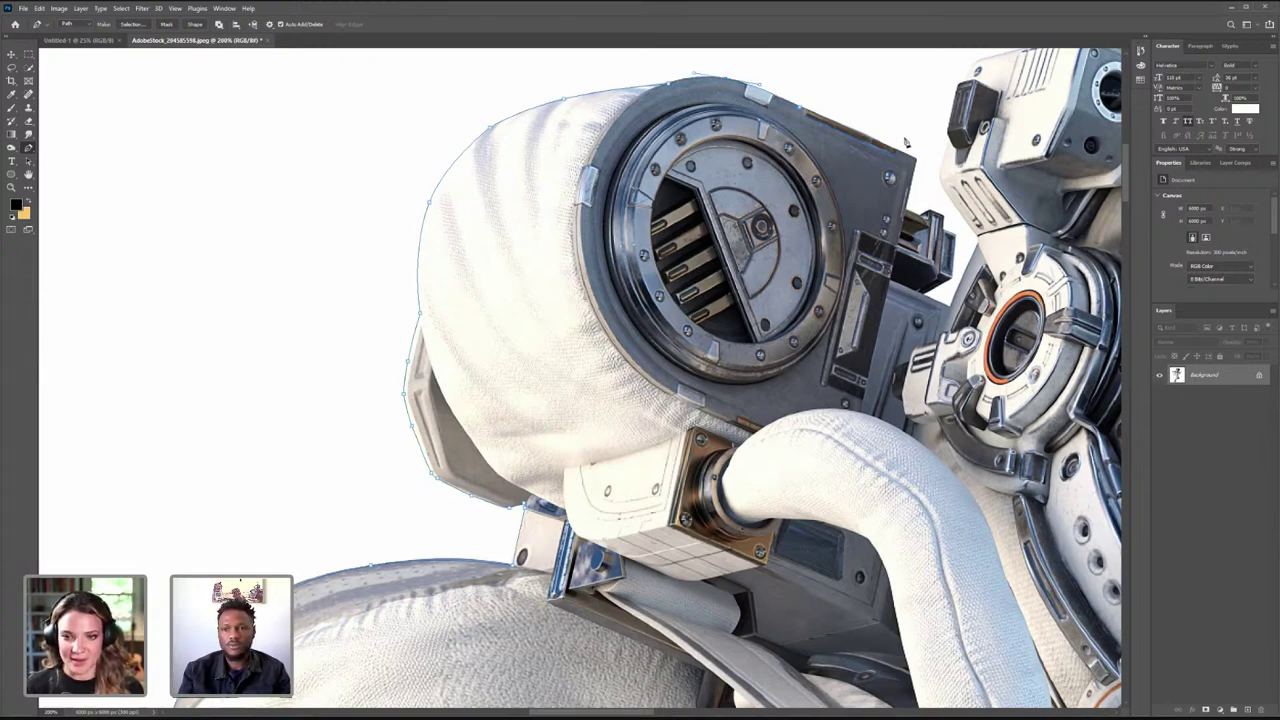
click(916, 157)
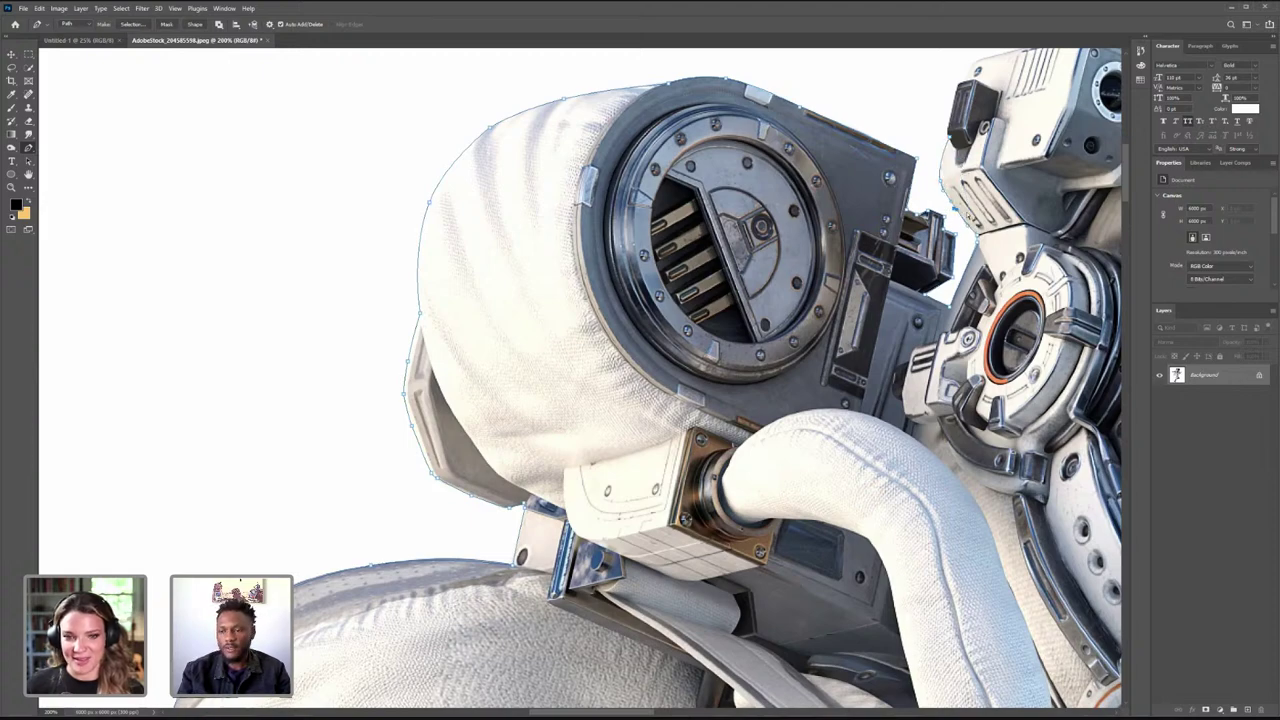
- Trace the path along the helmet's raised metal rim and over the twin-lens housing, bending the segments to the curved edges
scroll(1126, 193, up, 5)
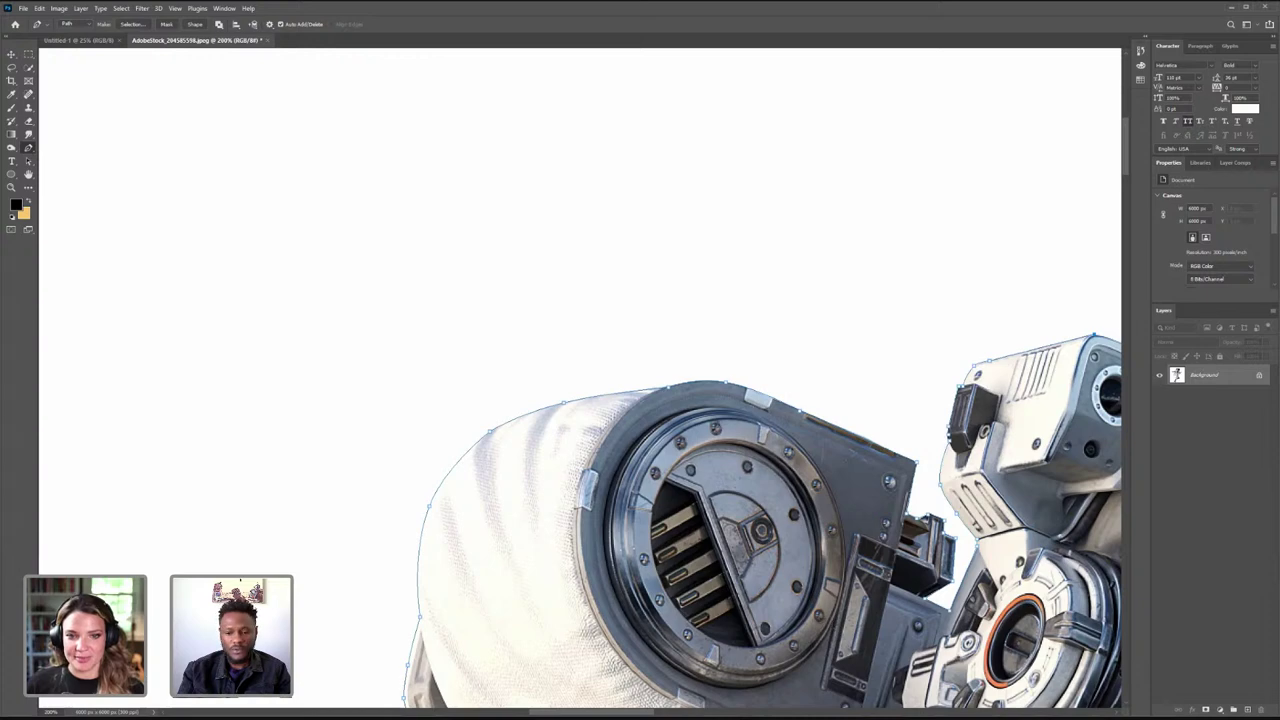
drag(565, 714, 632, 714)
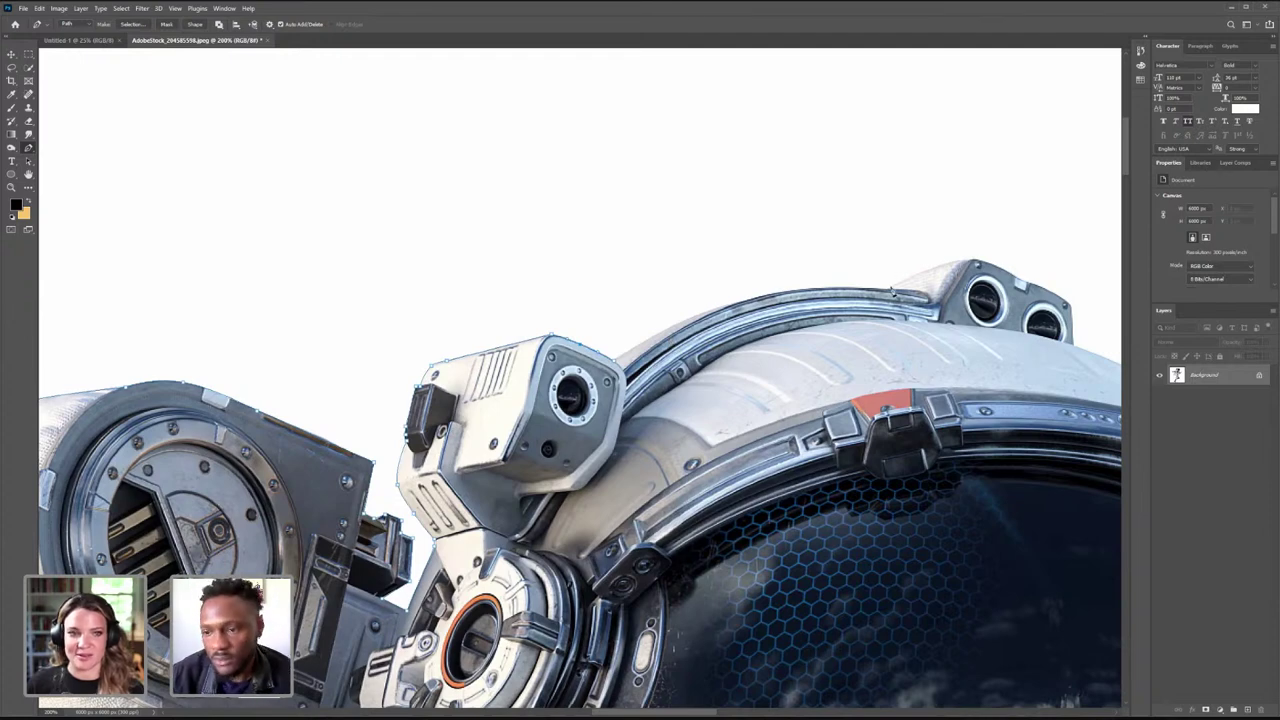
click(776, 322)
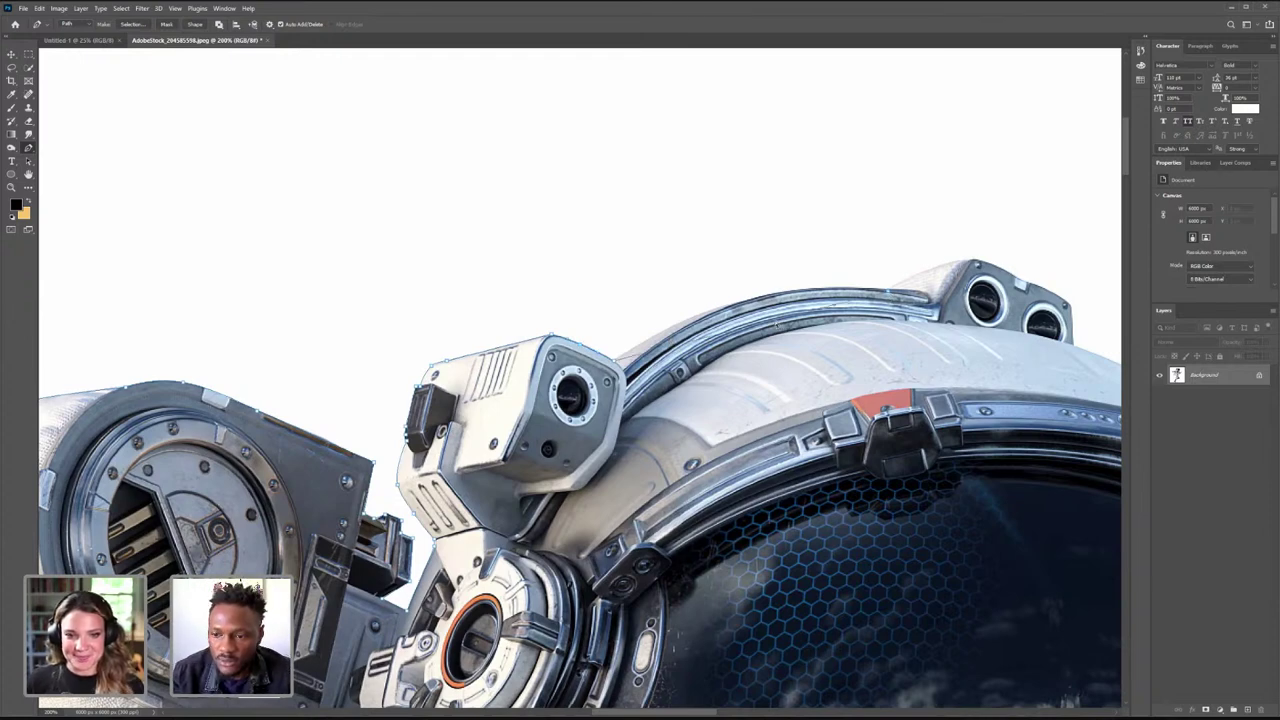
drag(776, 322, 745, 298)
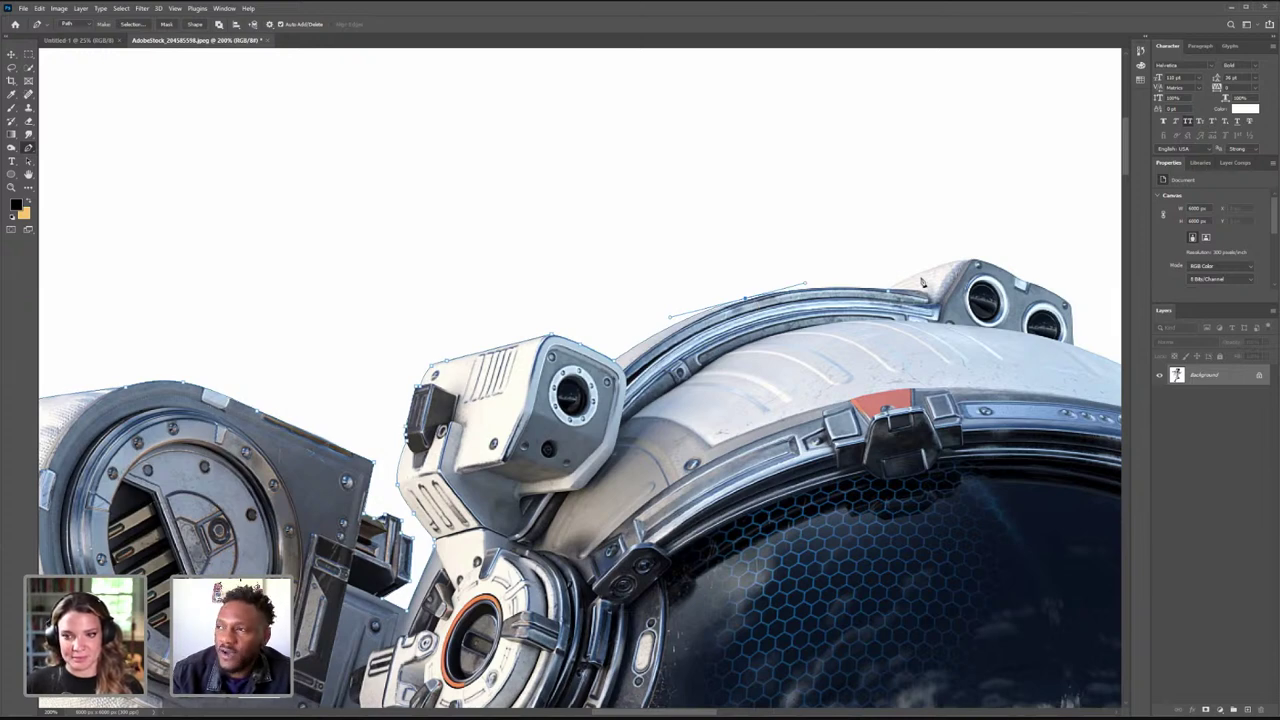
click(950, 273)
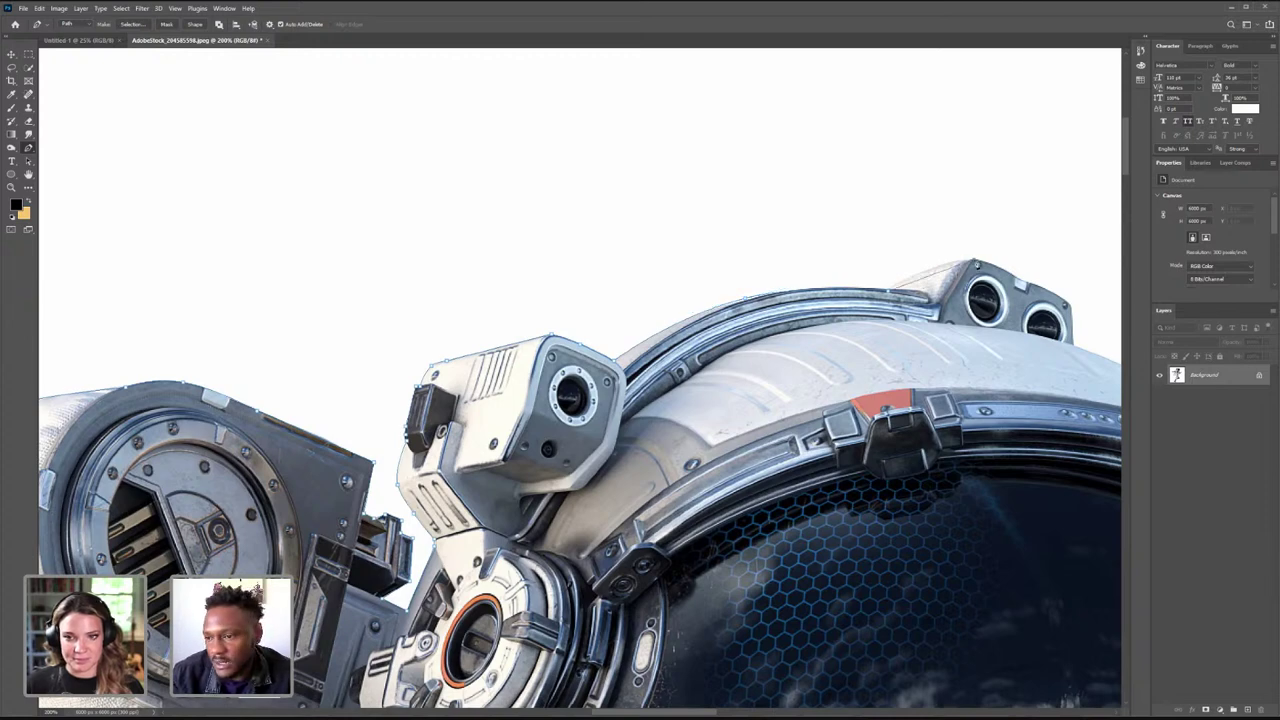
drag(949, 271, 931, 268)
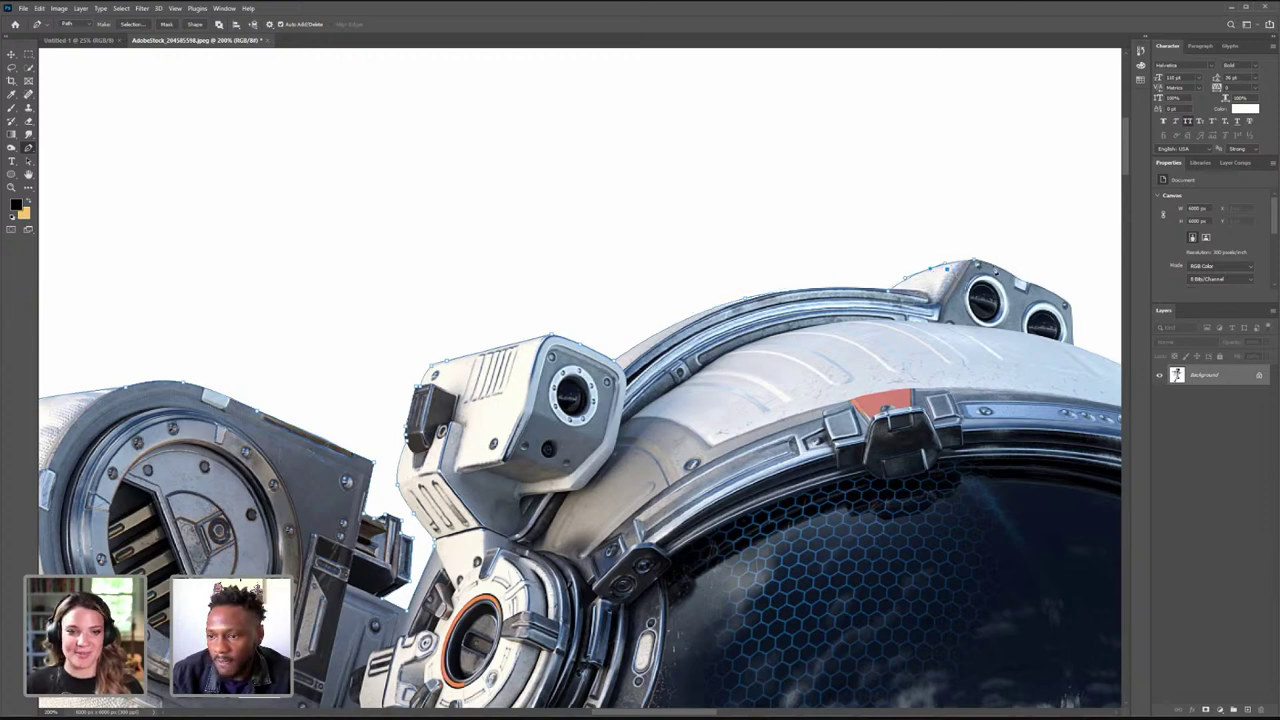
click(997, 267)
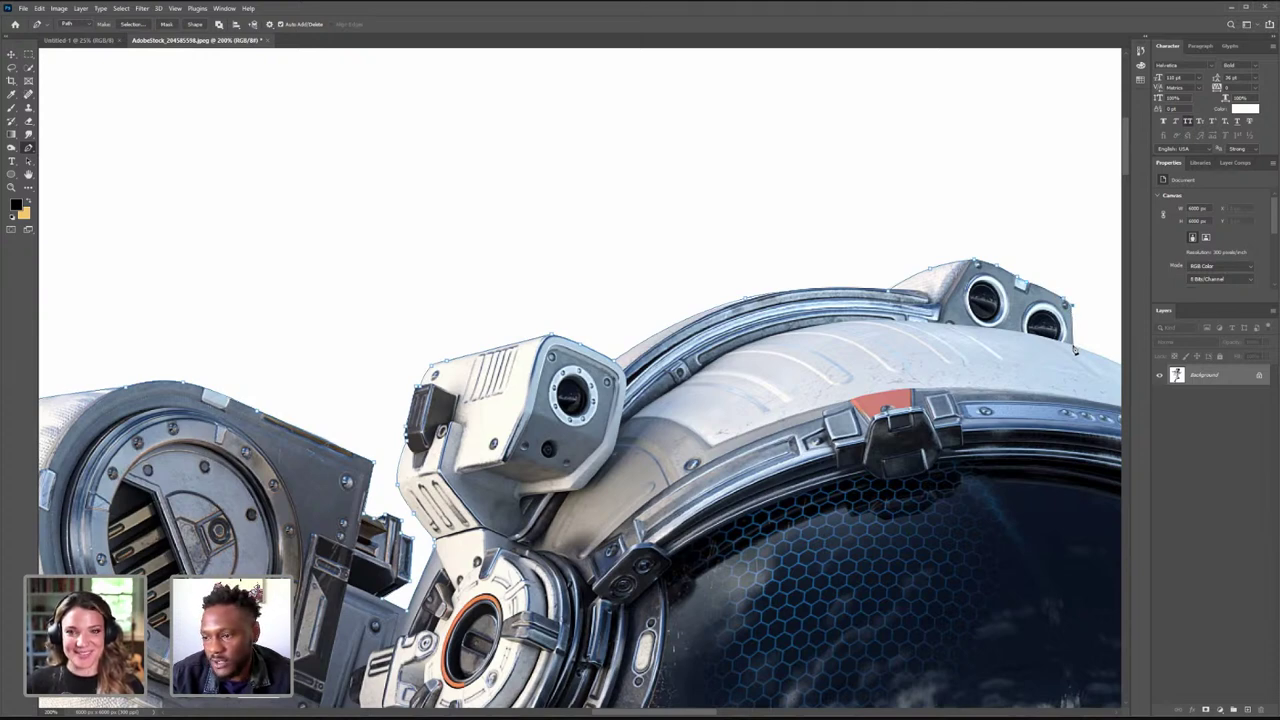
- Add an anchor point on the helmet shell beyond the twin-lens housing and bend the path to its curve
scroll(475, 453, right, 8)
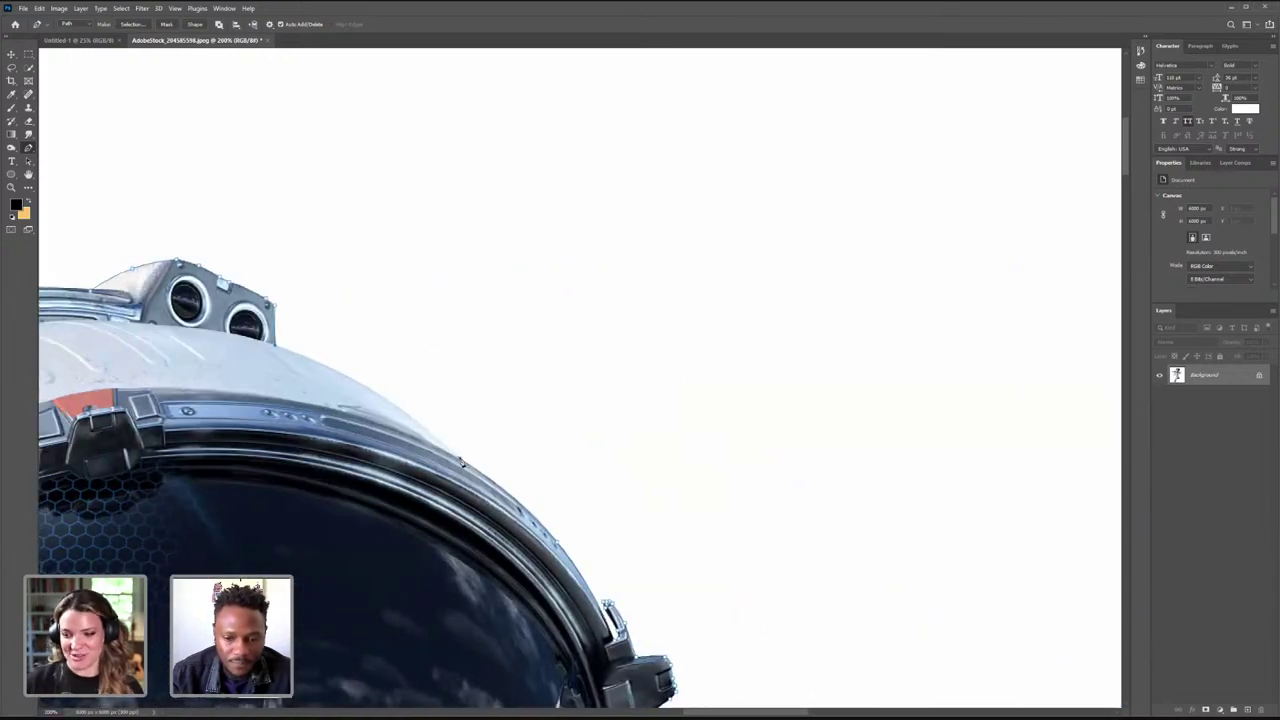
click(367, 402)
drag(367, 402, 373, 395)
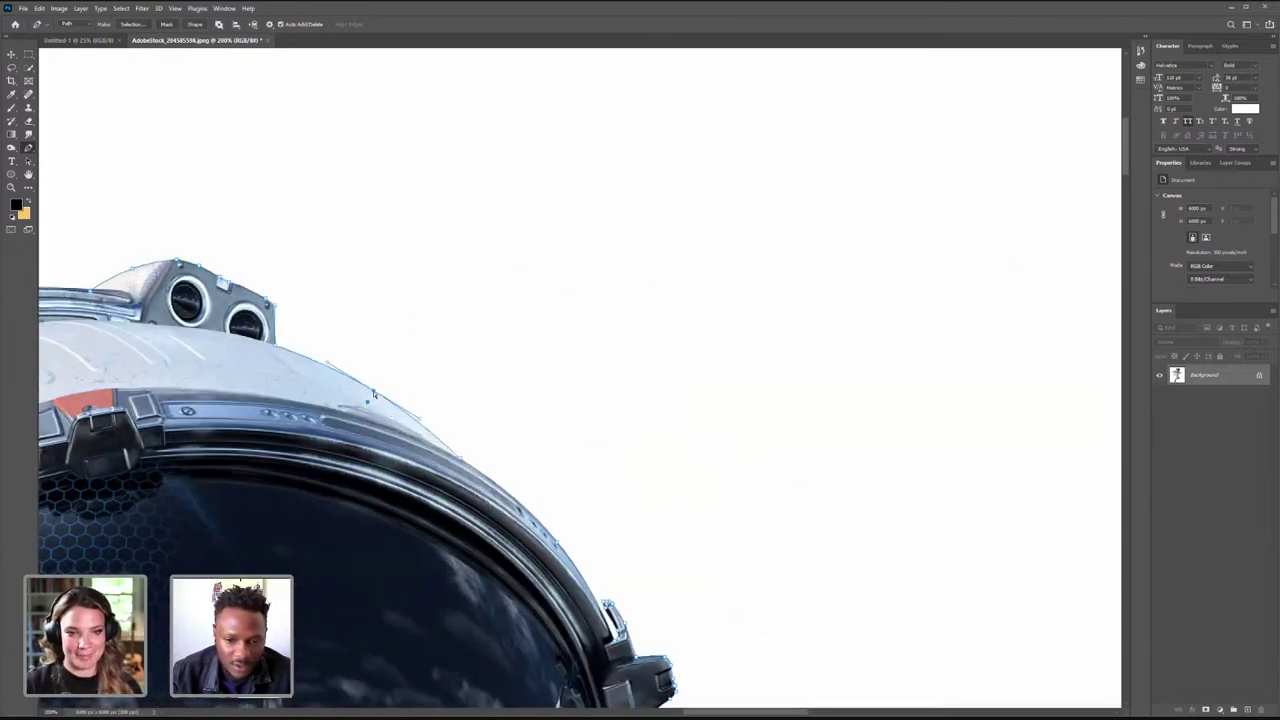
- Convert the complete astronaut path into a new anti-aliased selection with a 0.5-pixel feather radius
click(11, 187)
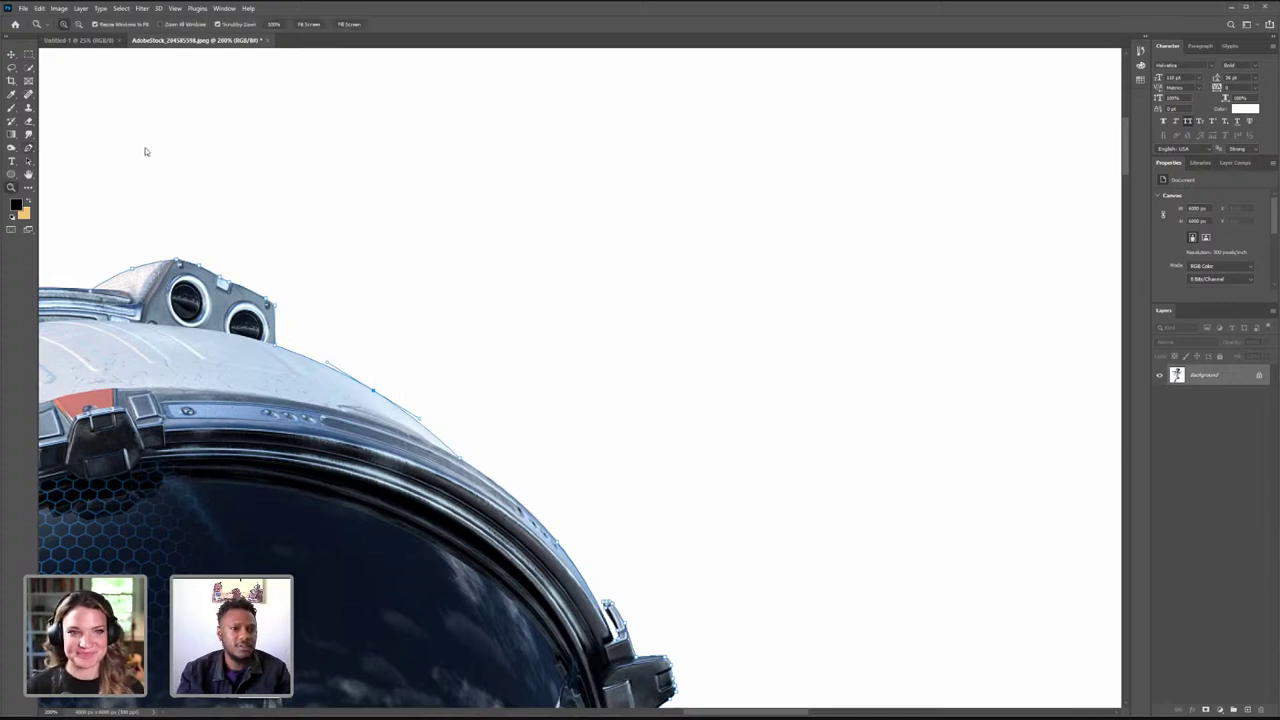
right_click(144, 147)
key(Escape)
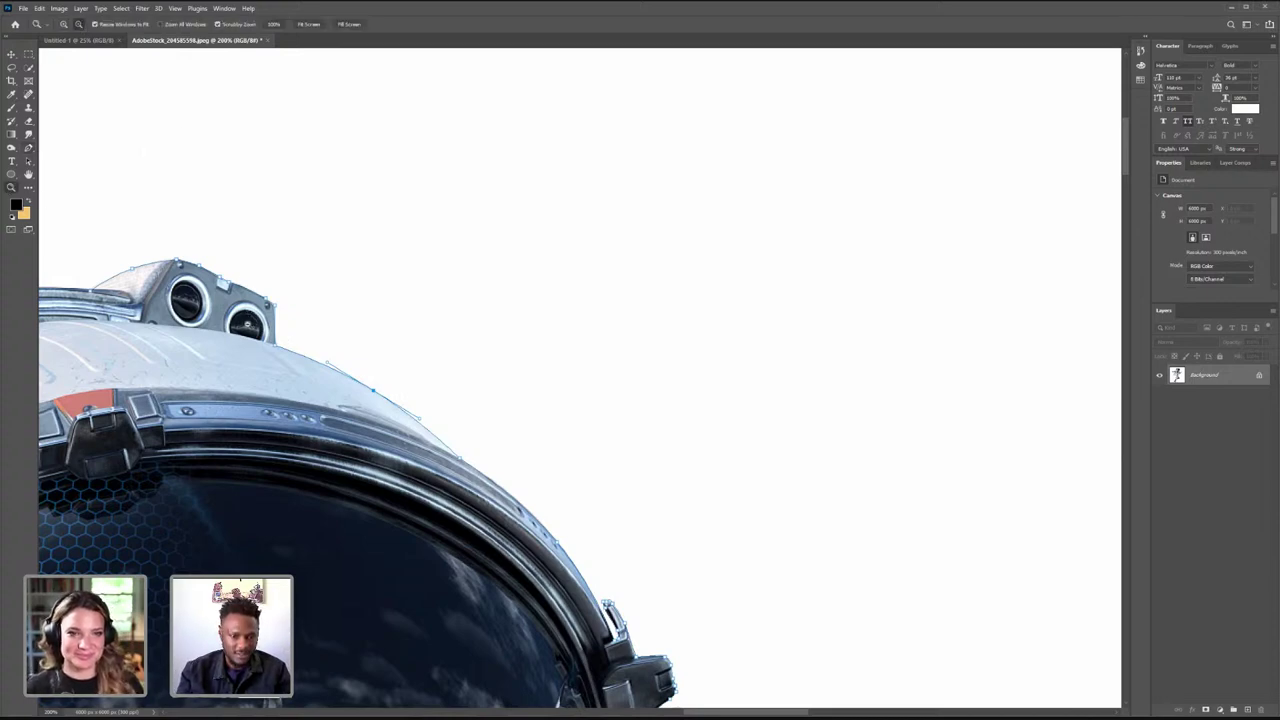
drag(226, 196, 173, 189)
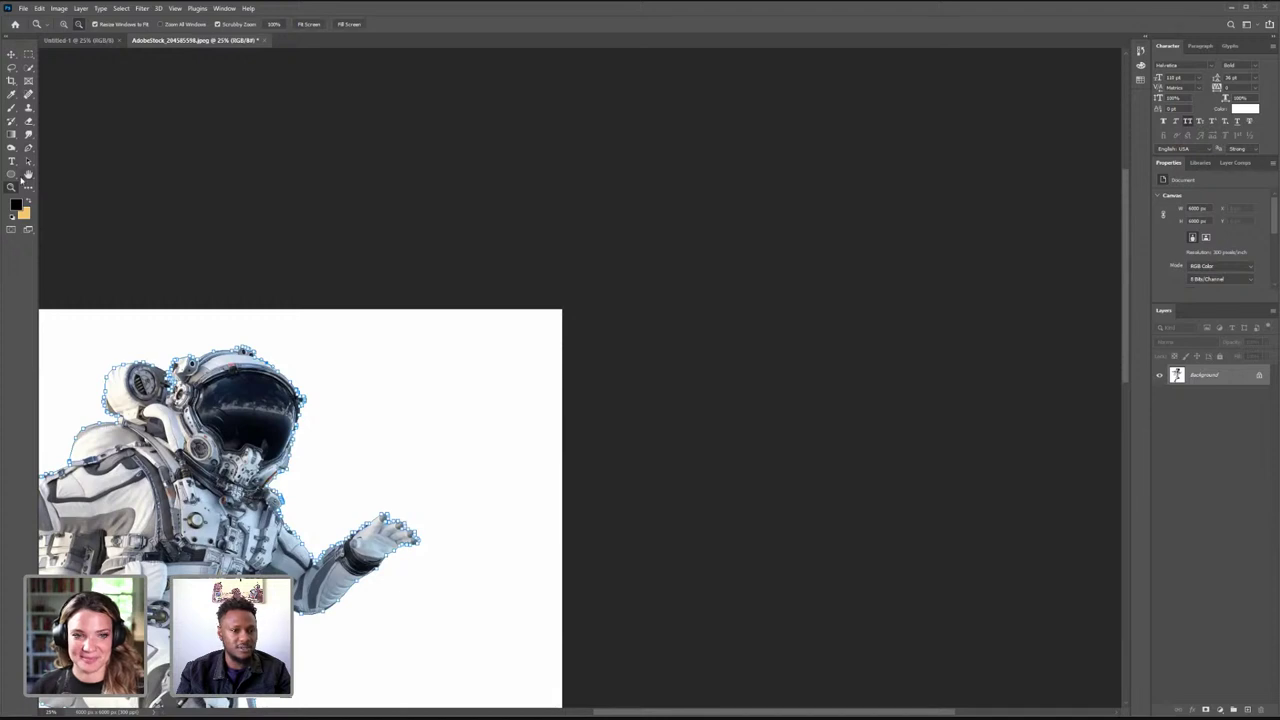
click(28, 174)
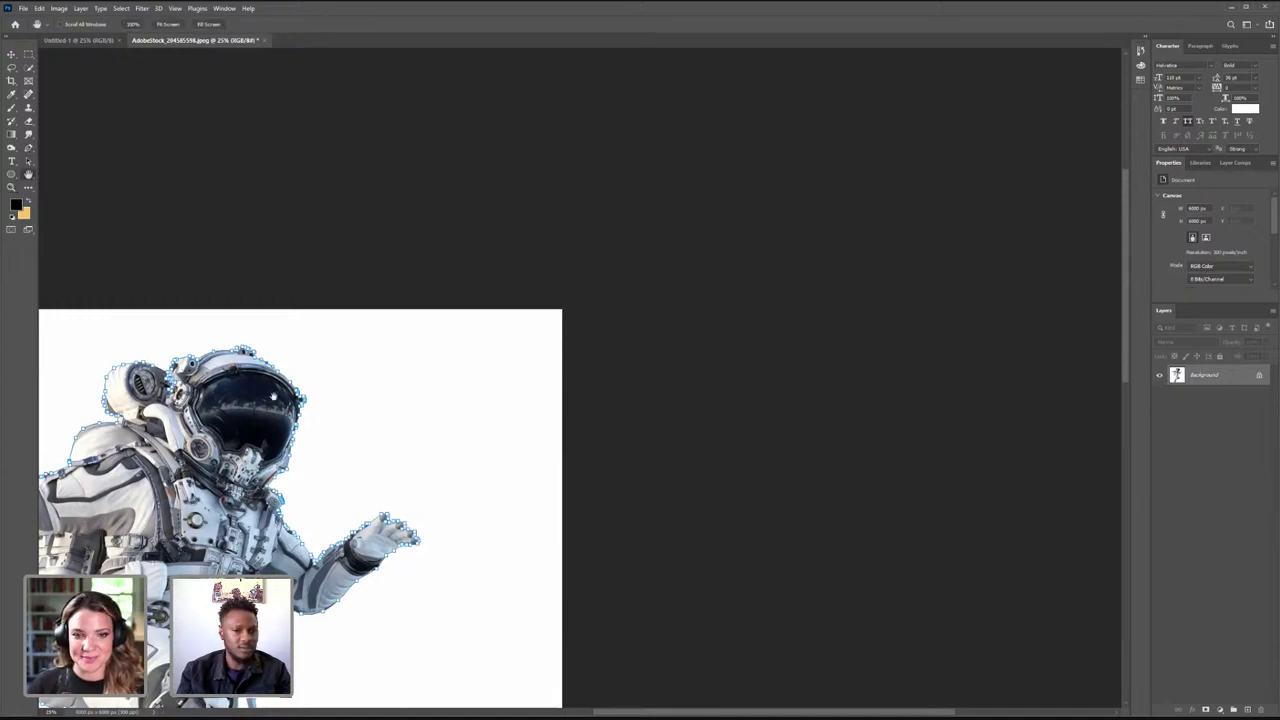
drag(299, 455, 652, 192)
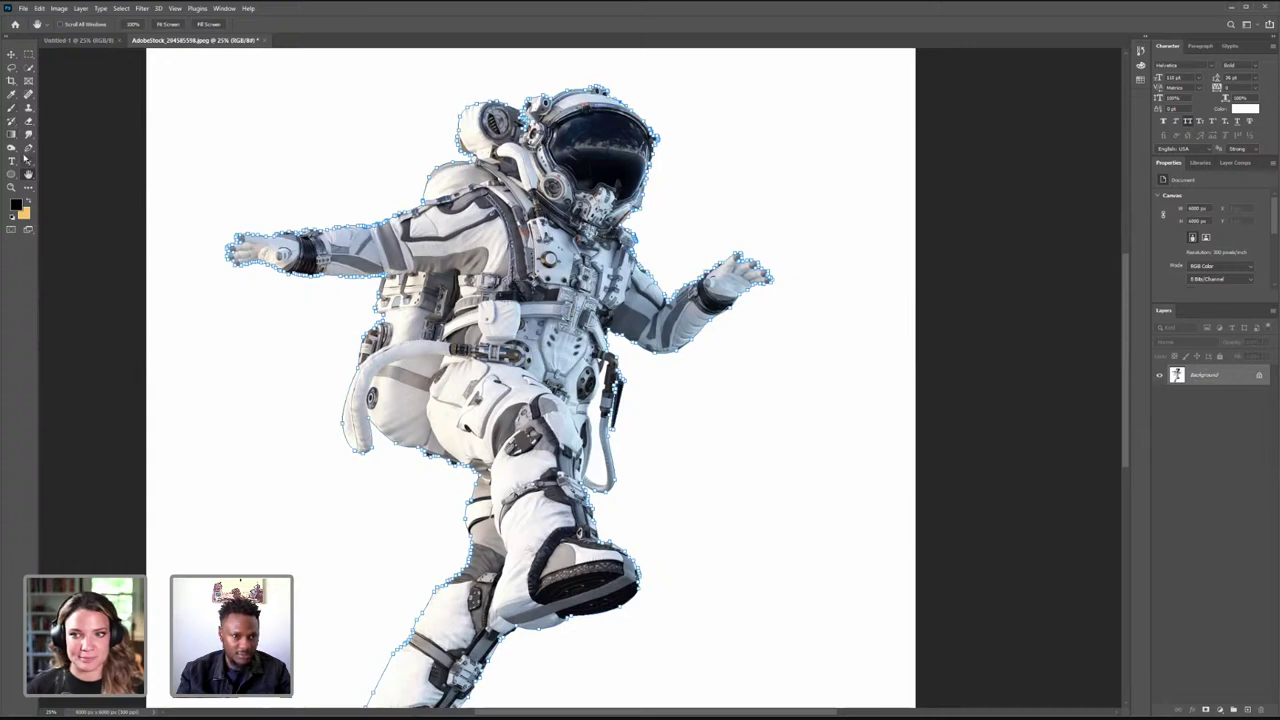
click(28, 148)
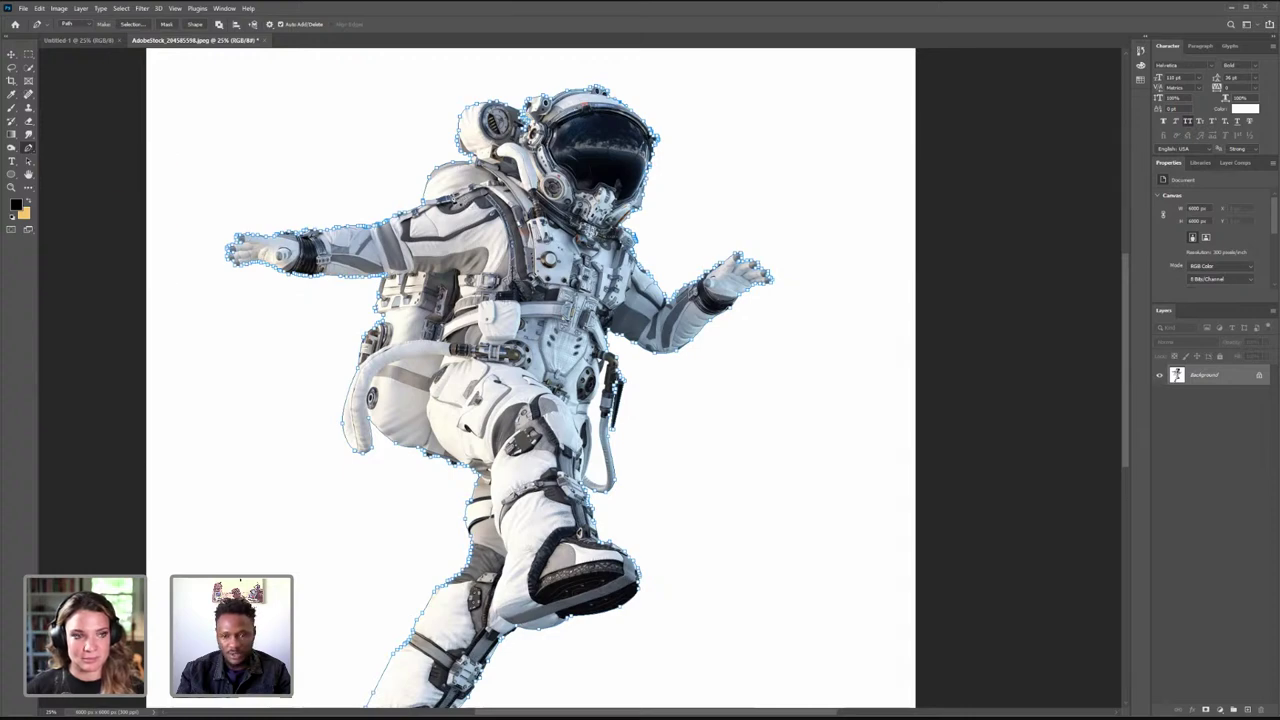
right_click(453, 197)
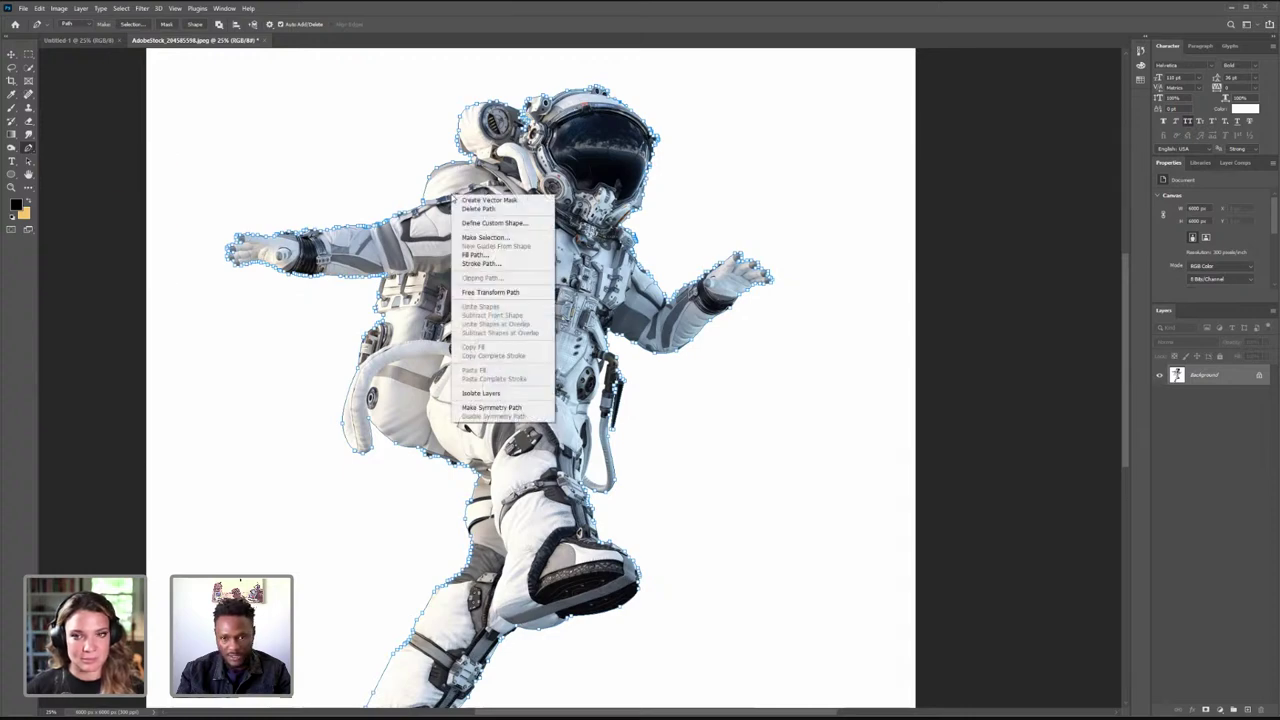
click(497, 239)
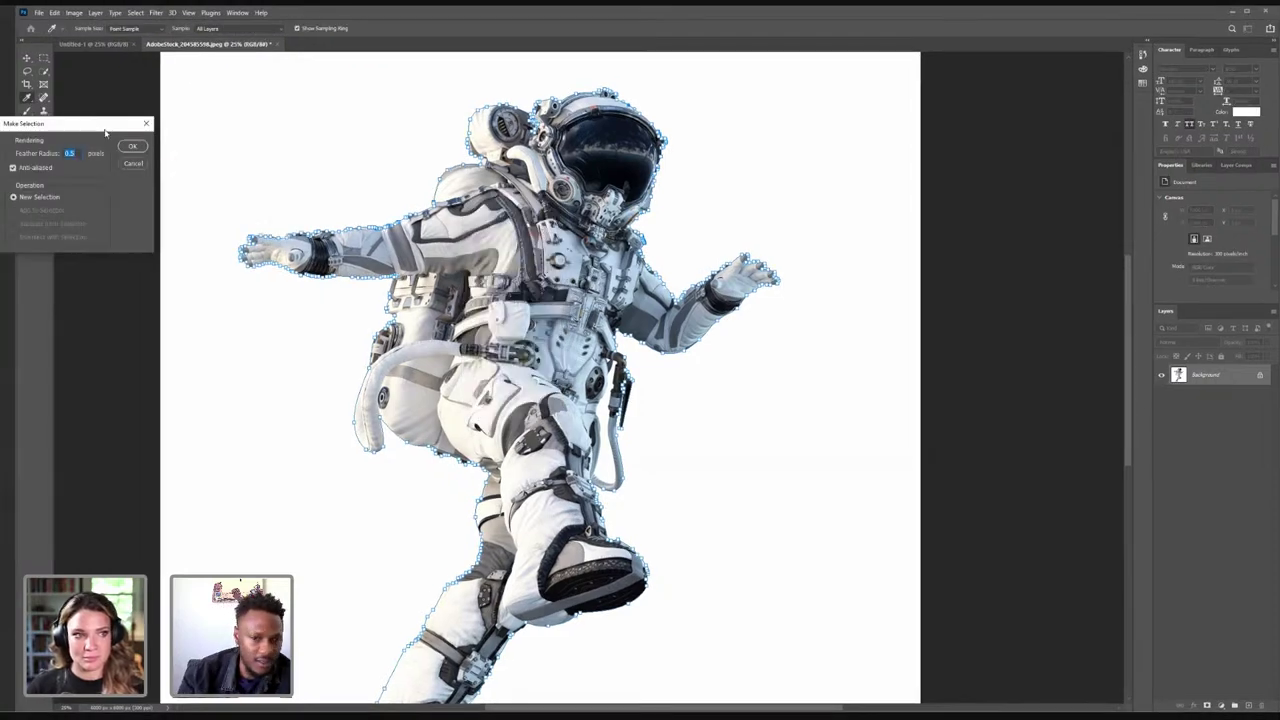
drag(105, 129, 431, 252)
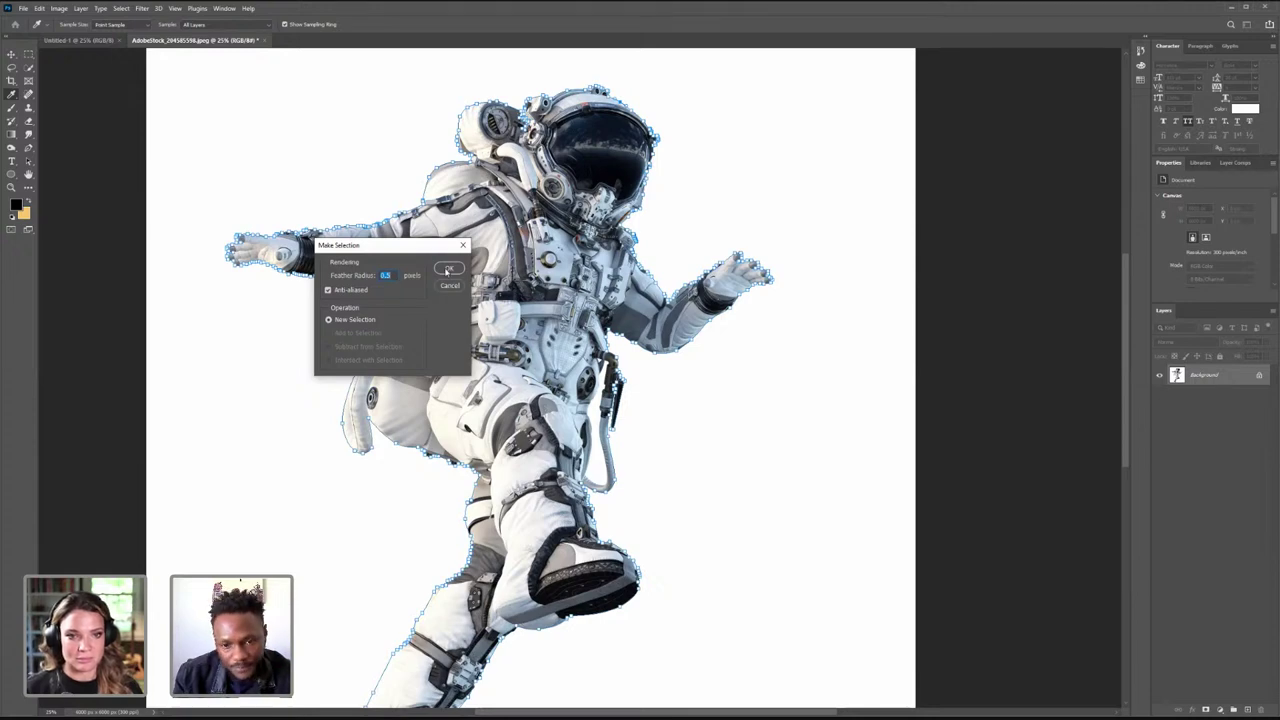
click(446, 272)
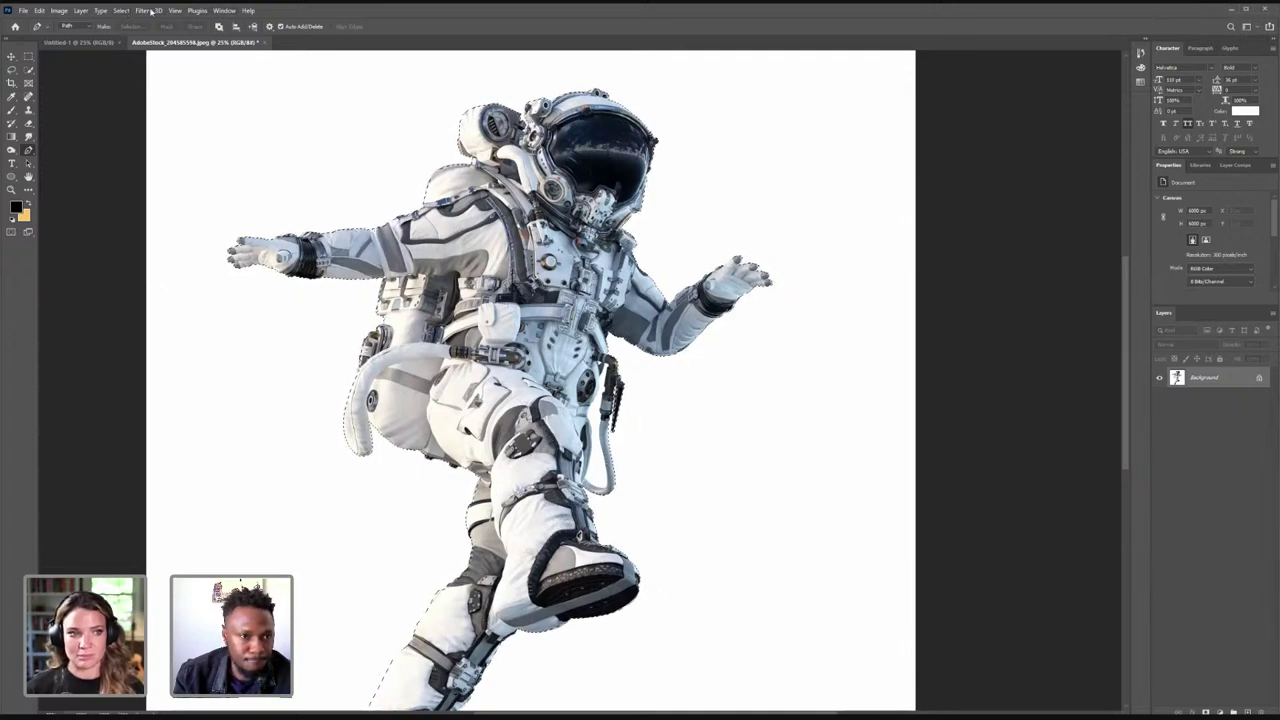
- Convert the locked Background into a regular layer named Layer 0, keeping Normal mode and 100% opacity
click(121, 10)
click(334, 214)
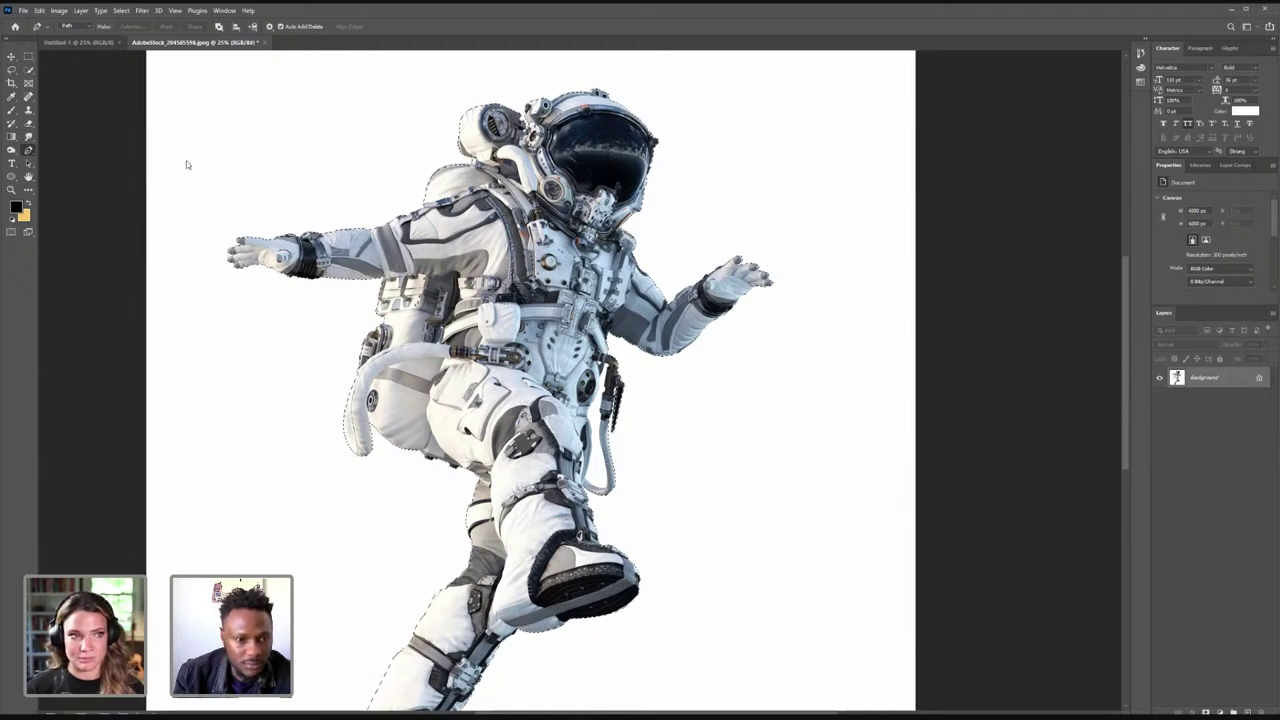
key(ctrl+shift+n)
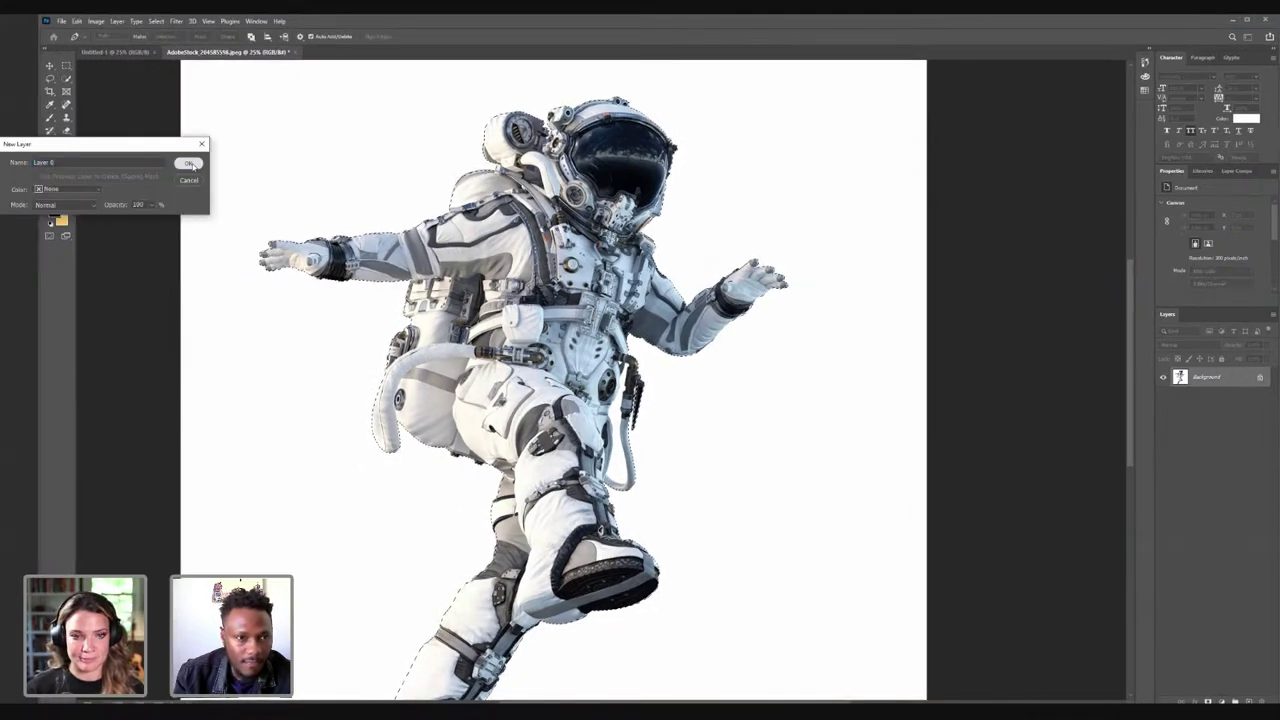
click(191, 164)
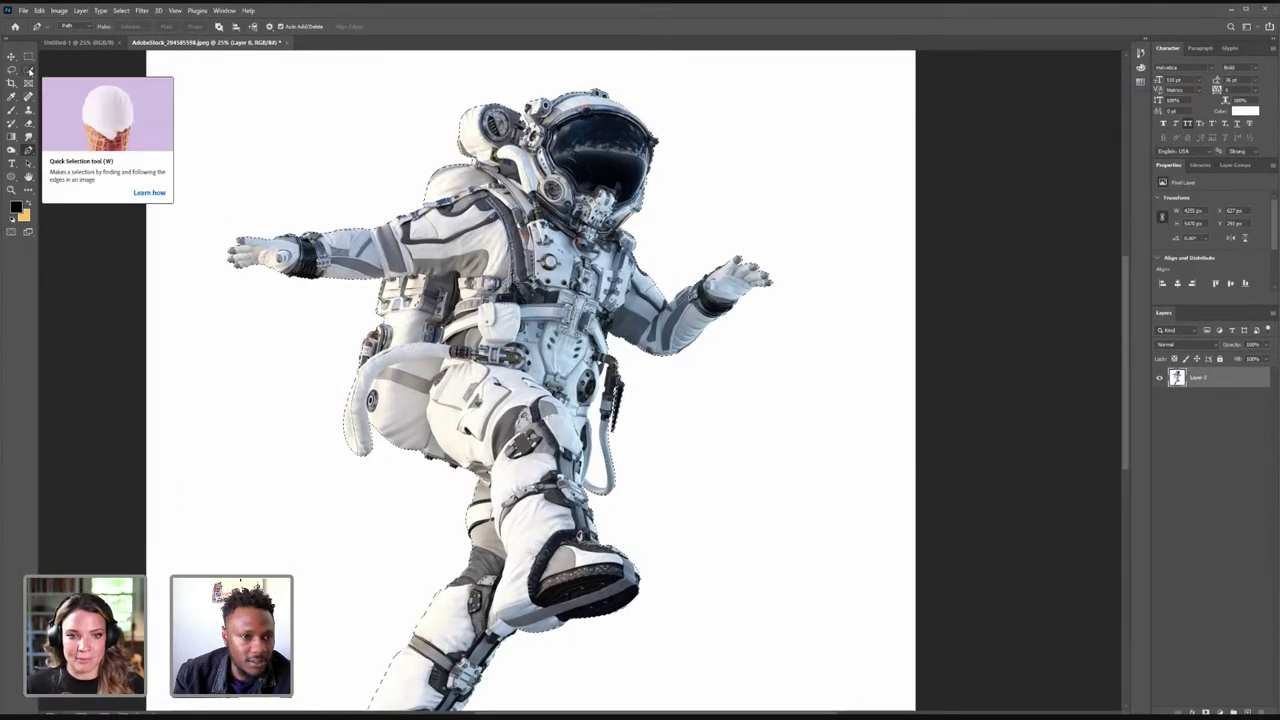
- Output the astronaut selection through Select and Mask to a New Layer with Layer Mask
click(29, 70)
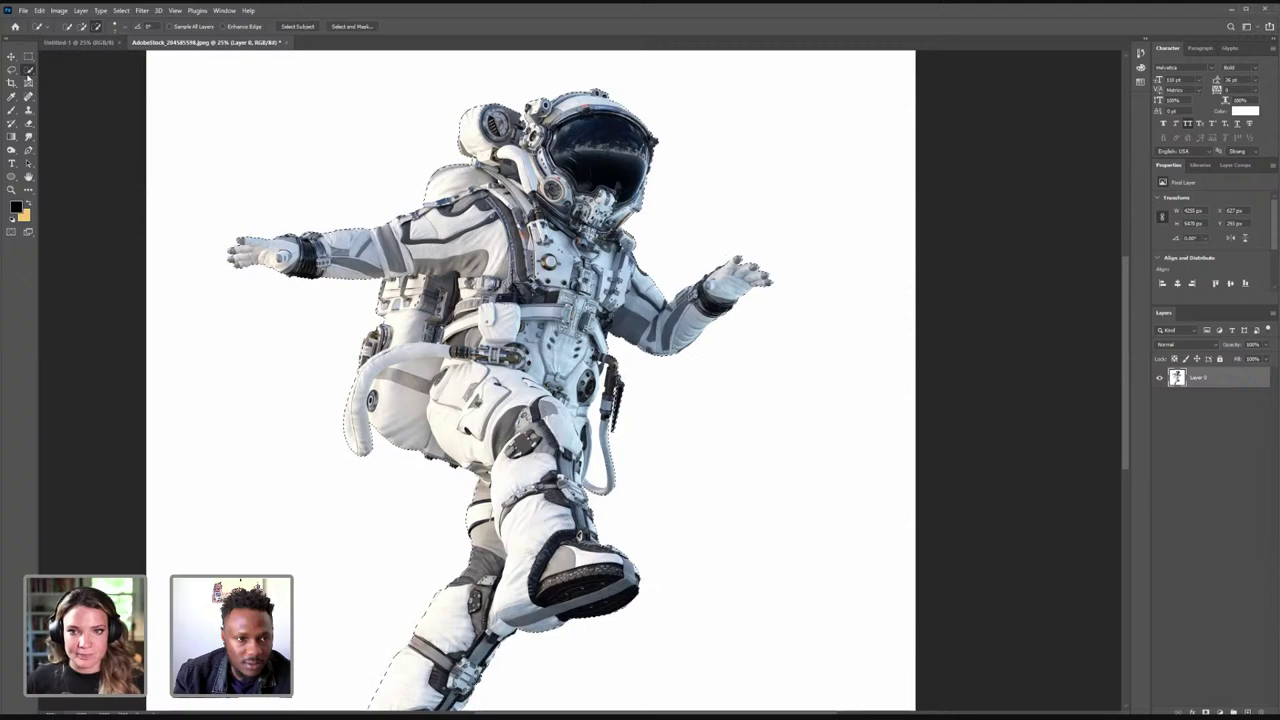
click(352, 26)
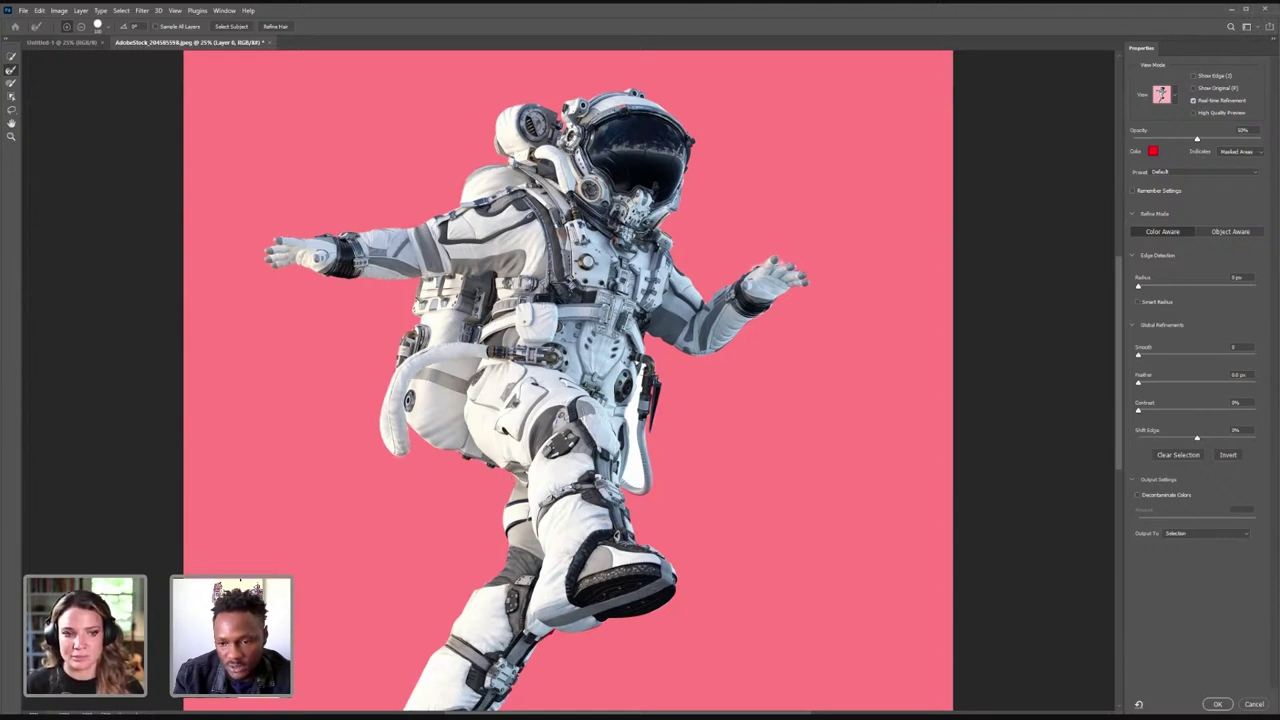
drag(1121, 337, 1121, 377)
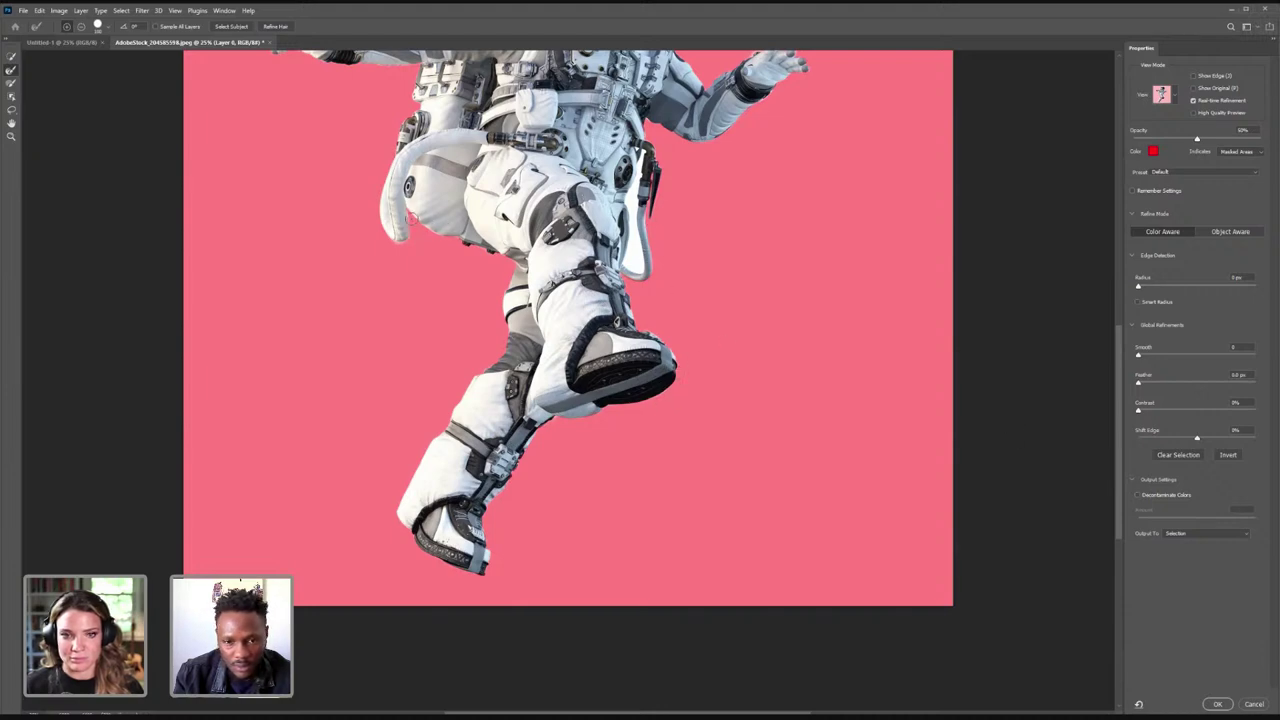
click(1211, 536)
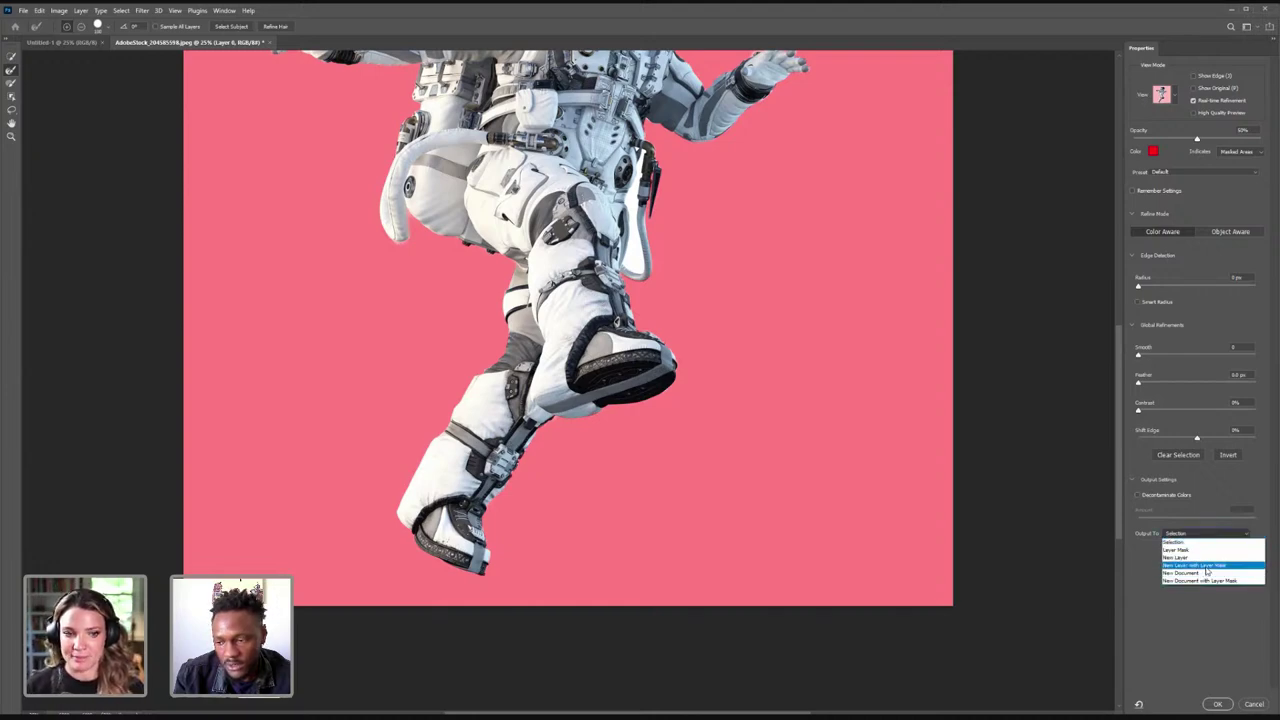
click(1206, 567)
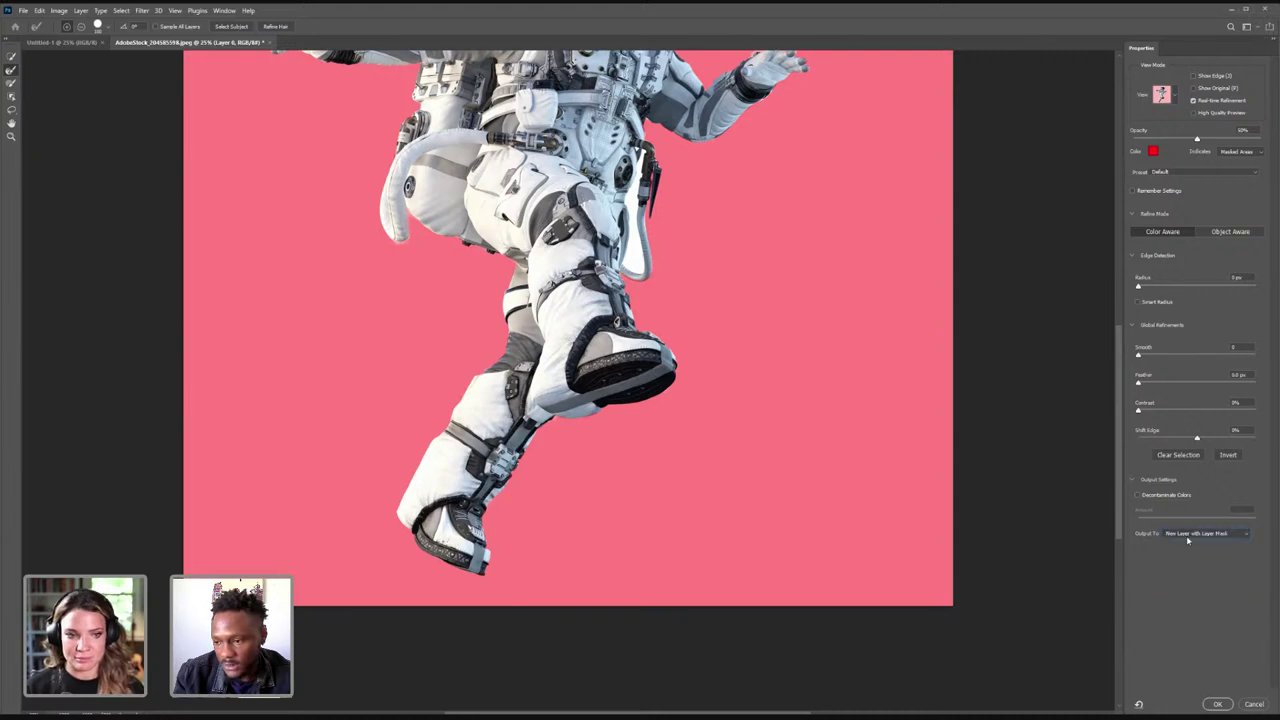
click(1218, 705)
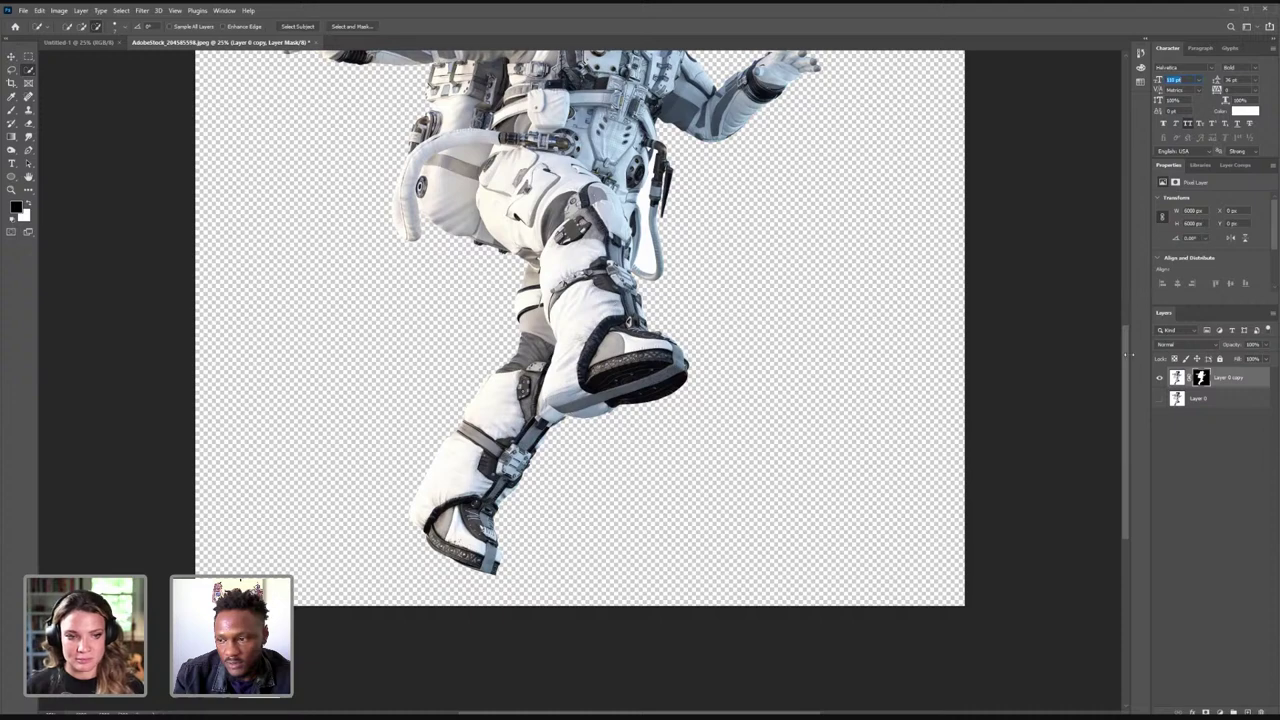
- Erase the white area enclosed by the thin hose beside the thigh from the layer's image with the Magic Eraser
scroll(1123, 309, up, 3)
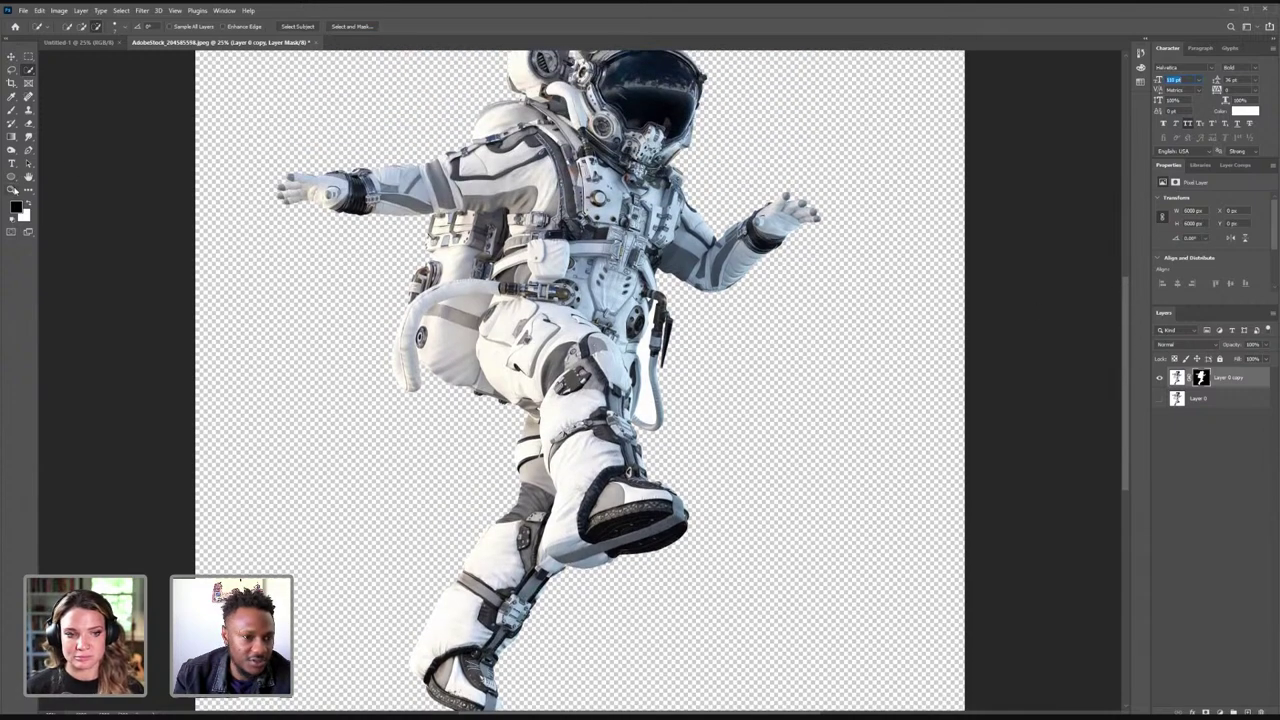
click(11, 189)
click(64, 27)
drag(623, 408, 651, 393)
drag(655, 294, 840, 566)
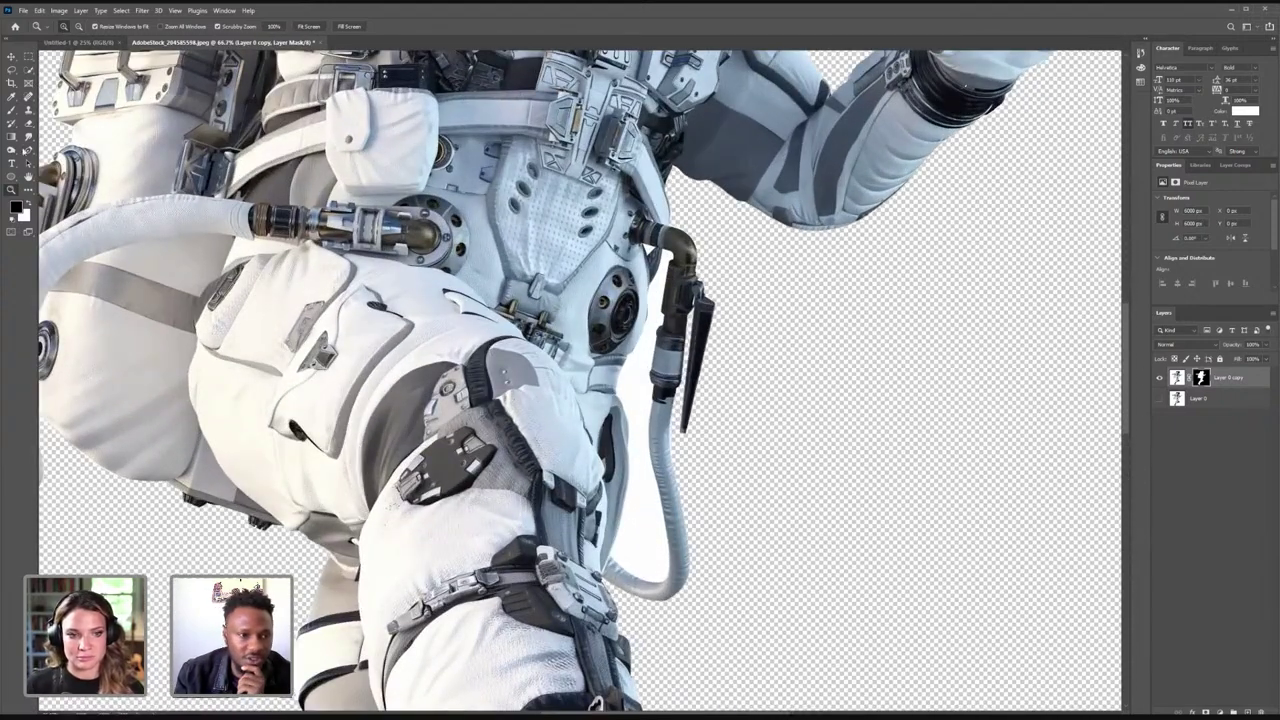
click(28, 124)
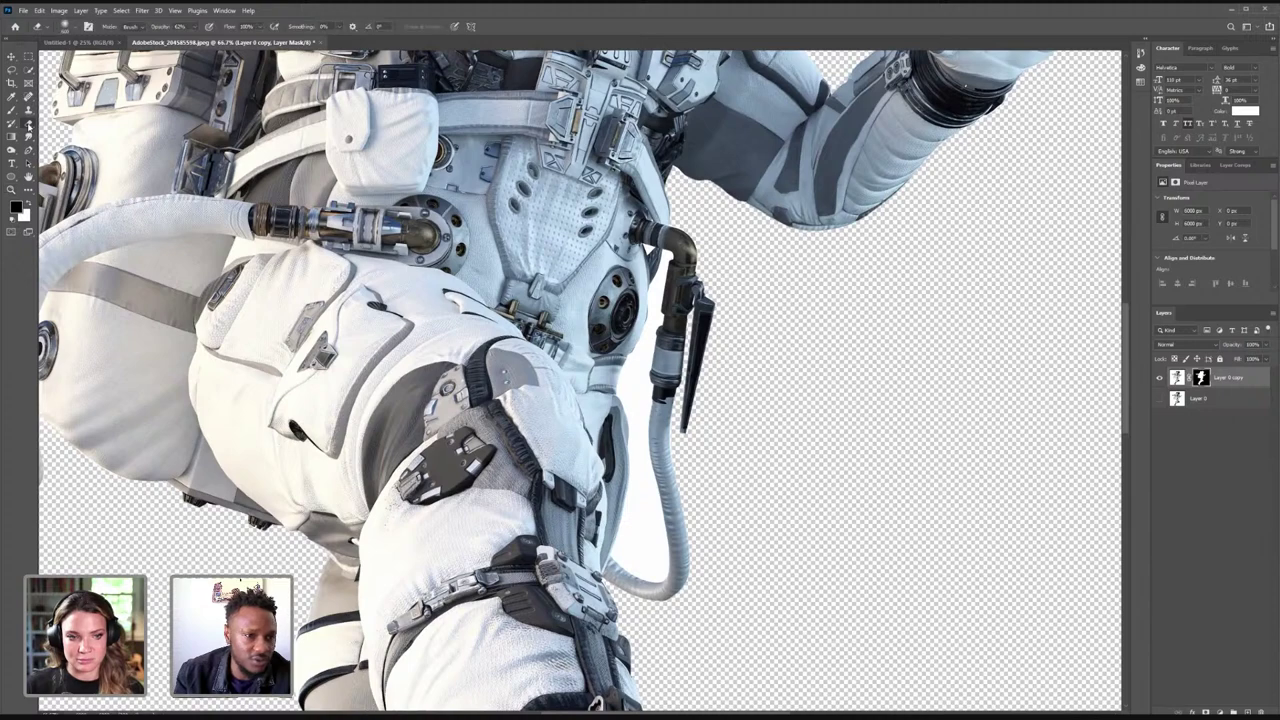
right_click(28, 124)
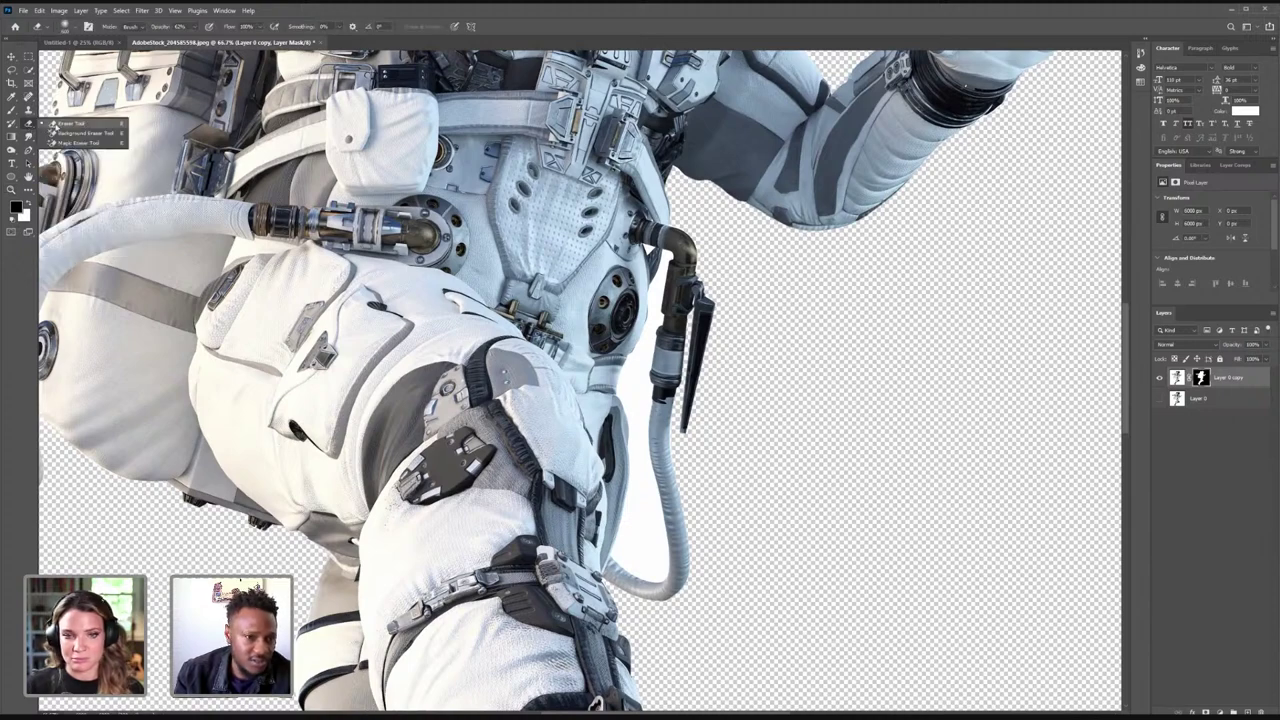
click(76, 143)
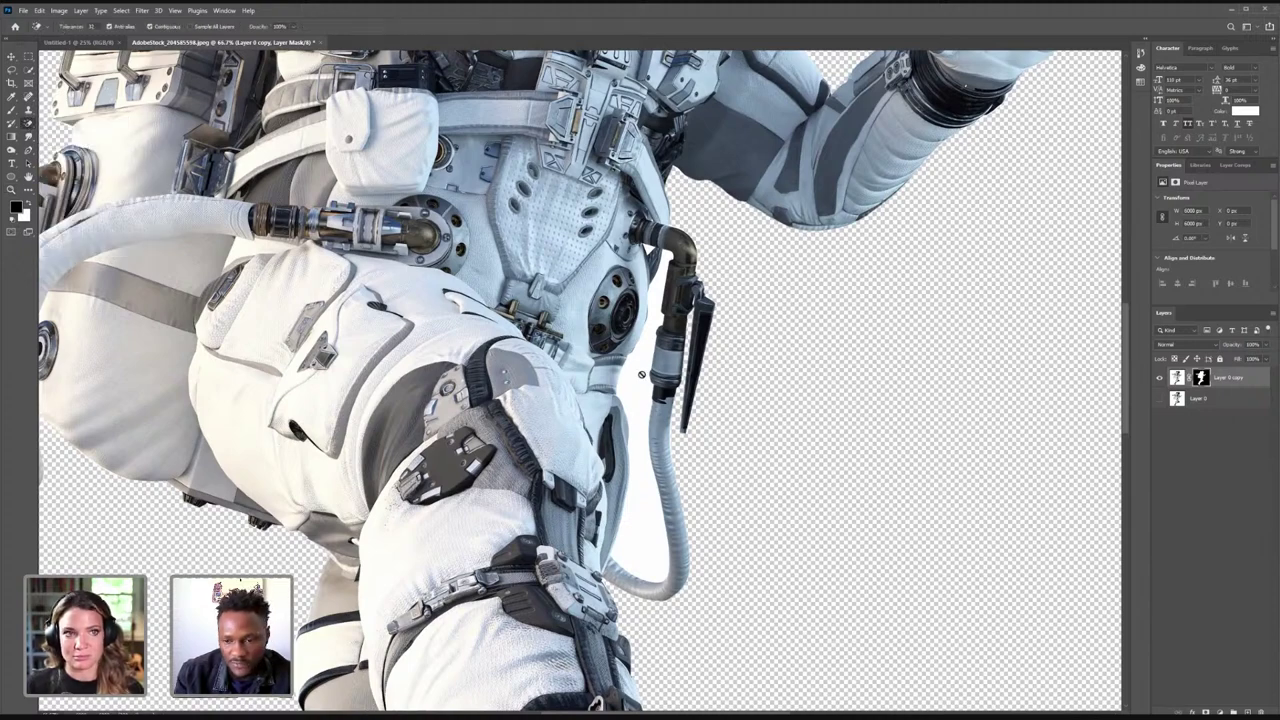
click(1177, 377)
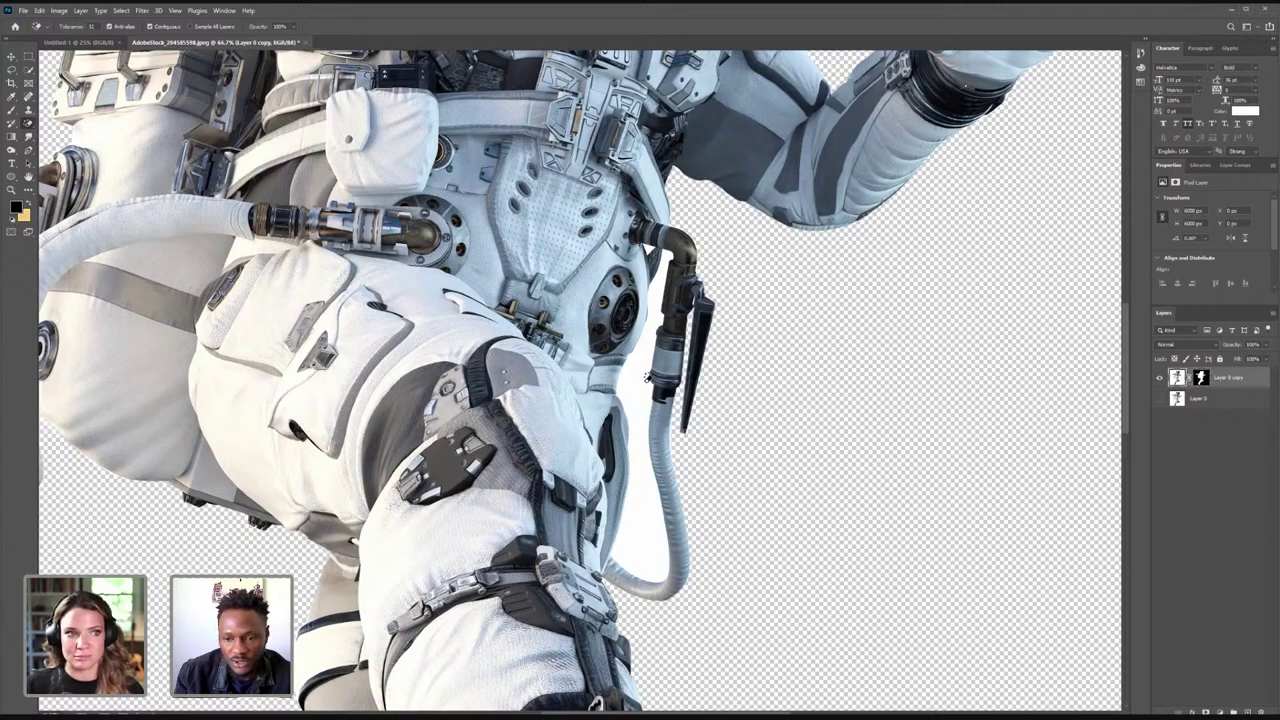
click(648, 378)
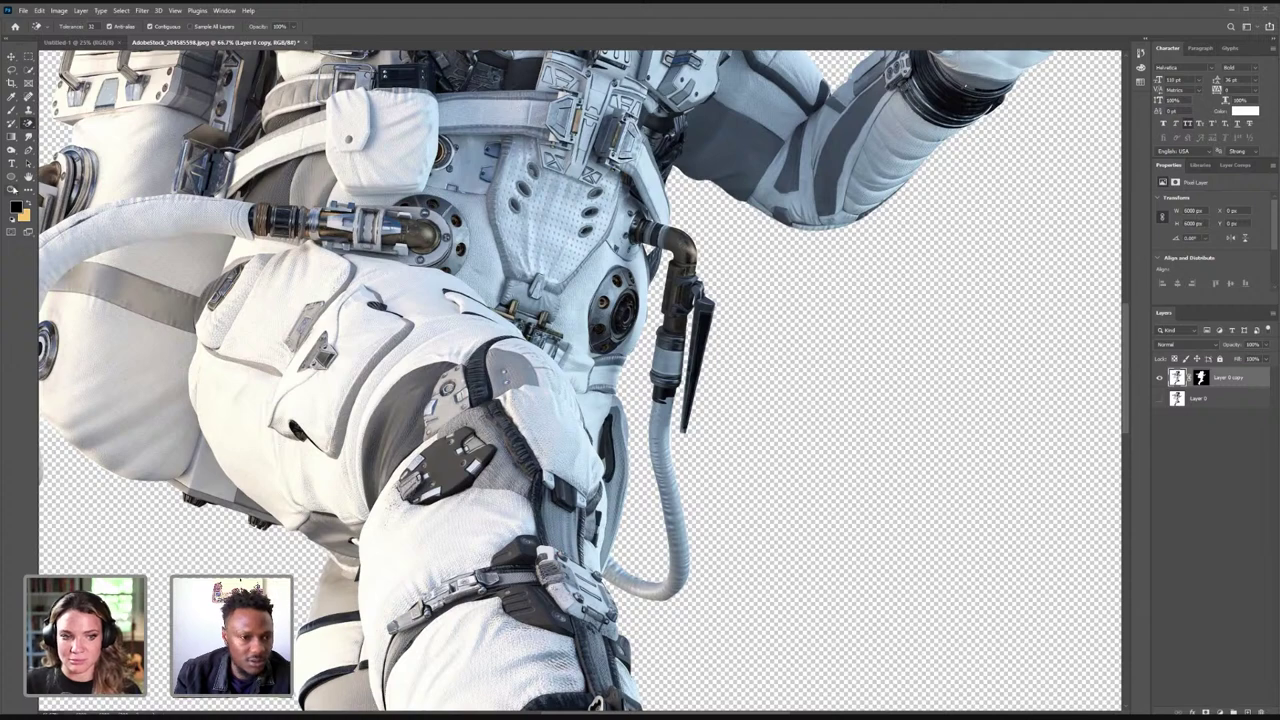
- Copy the masked astronaut layer into the Untitled-1 document above its white Background
click(13, 189)
click(79, 26)
click(335, 140)
click(335, 140)
click(335, 140)
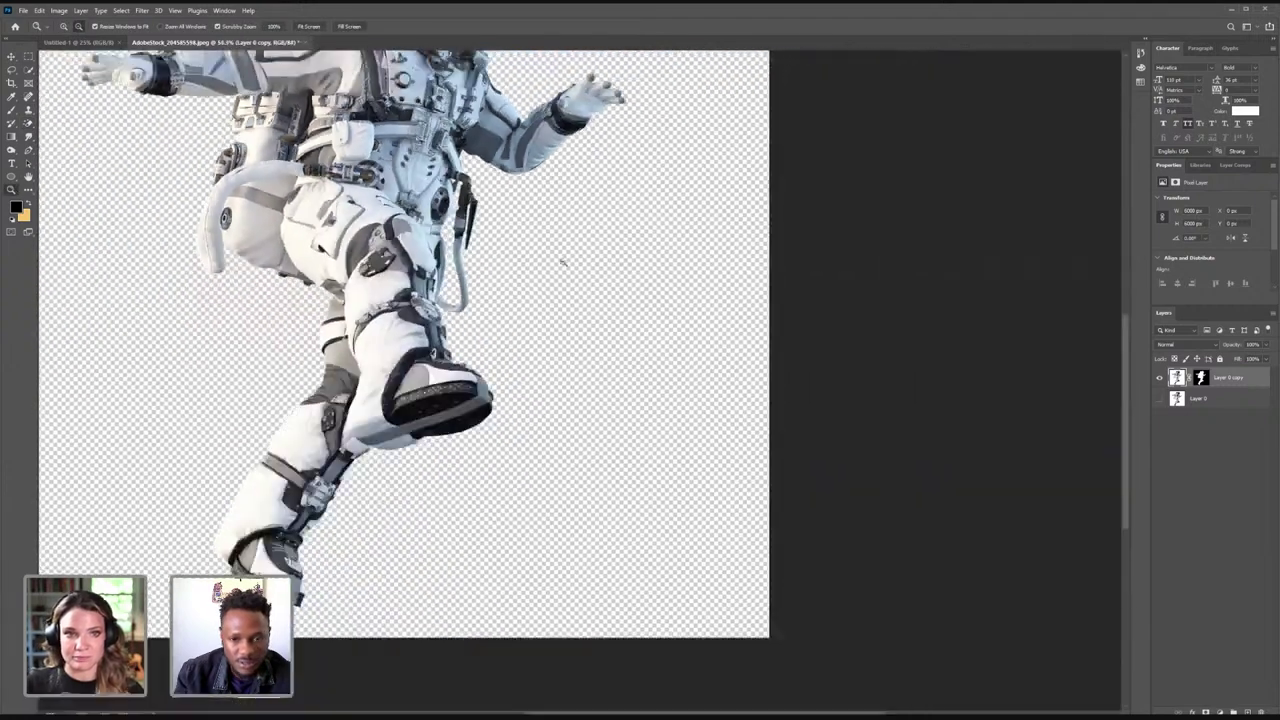
key(ctrl+0)
key(v)
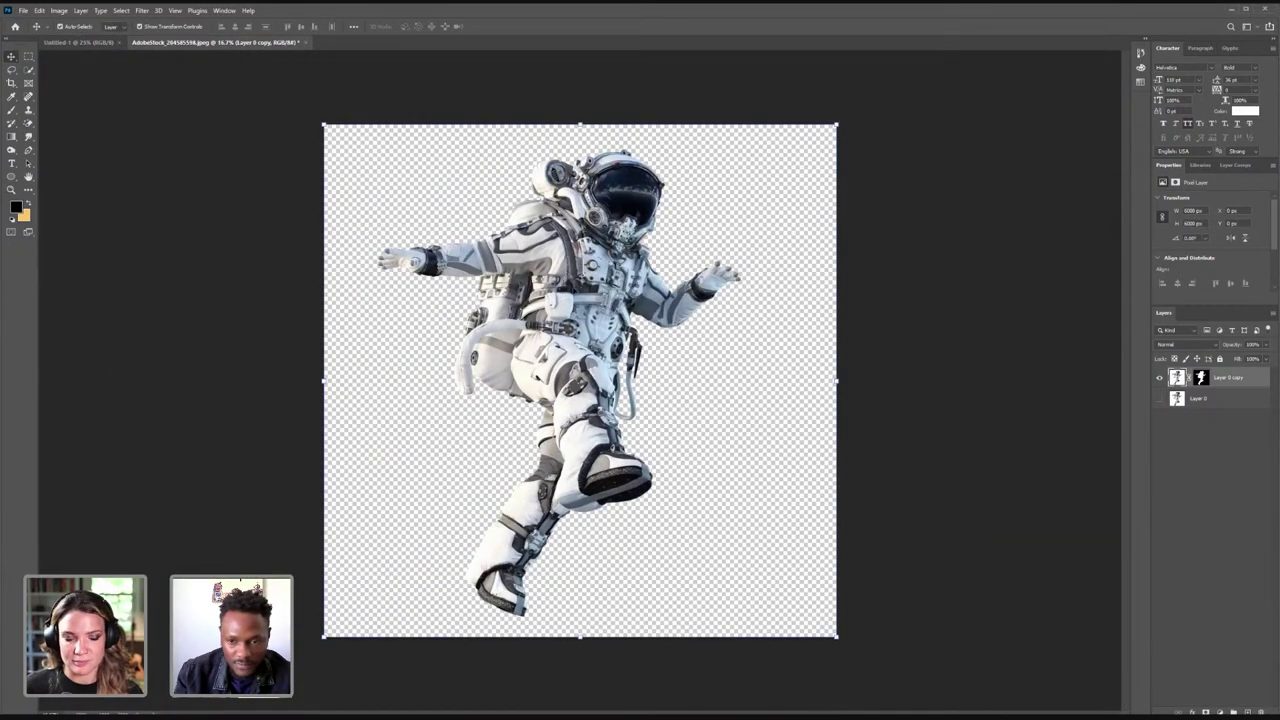
key(ctrl+h)
drag(584, 270, 584, 246)
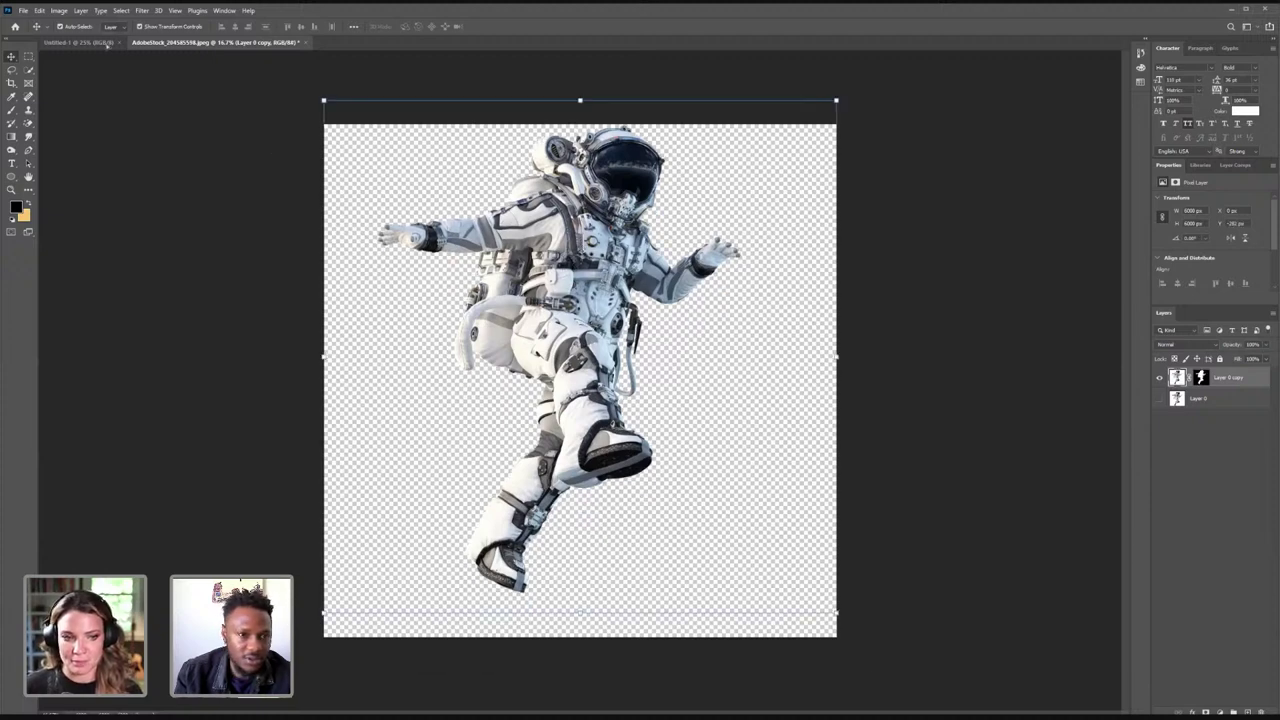
drag(107, 44, 683, 366)
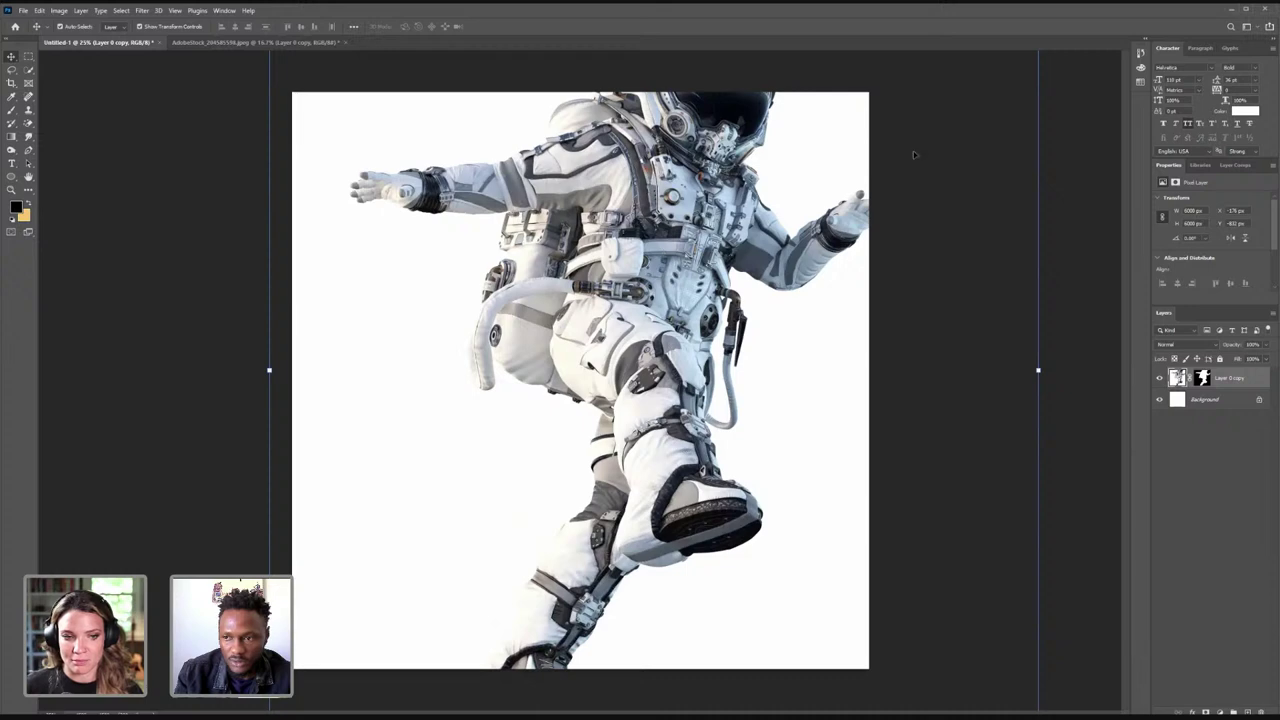
- Scale the astronaut layer down to about 47% and place it slightly above the centre of the canvas
key(ctrl+z)
key(ctrl+t)
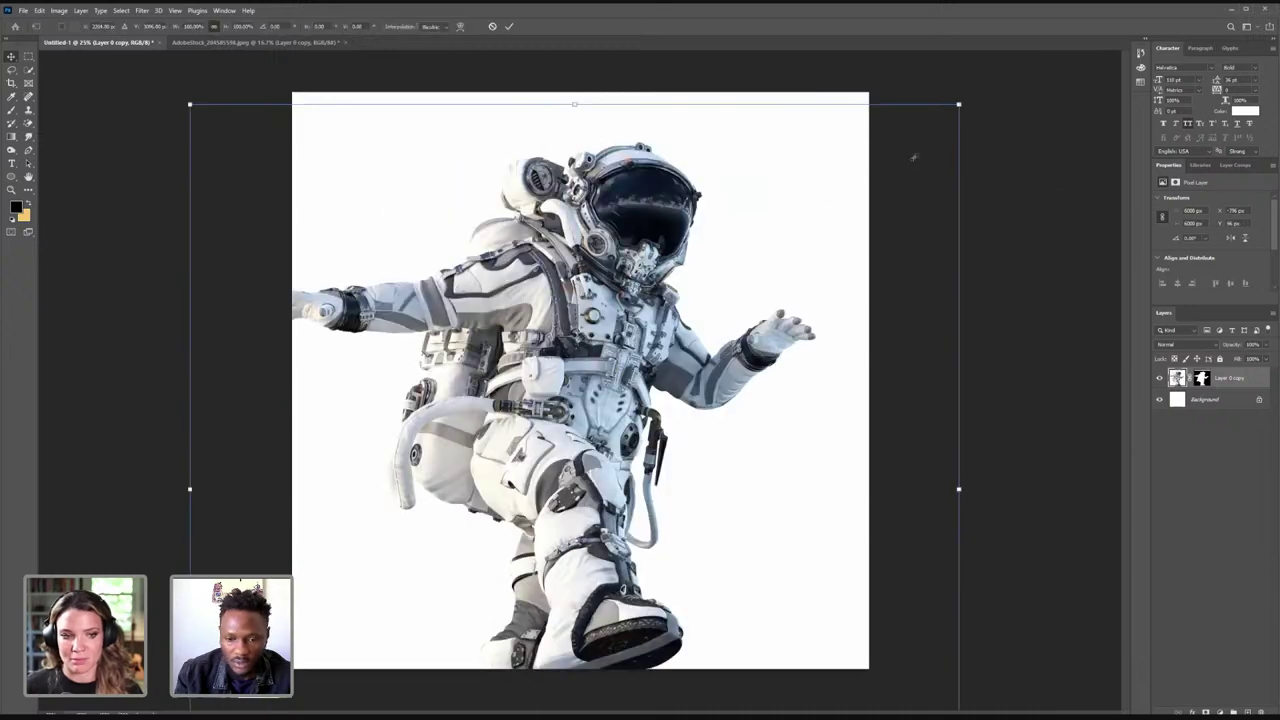
drag(959, 104, 846, 134)
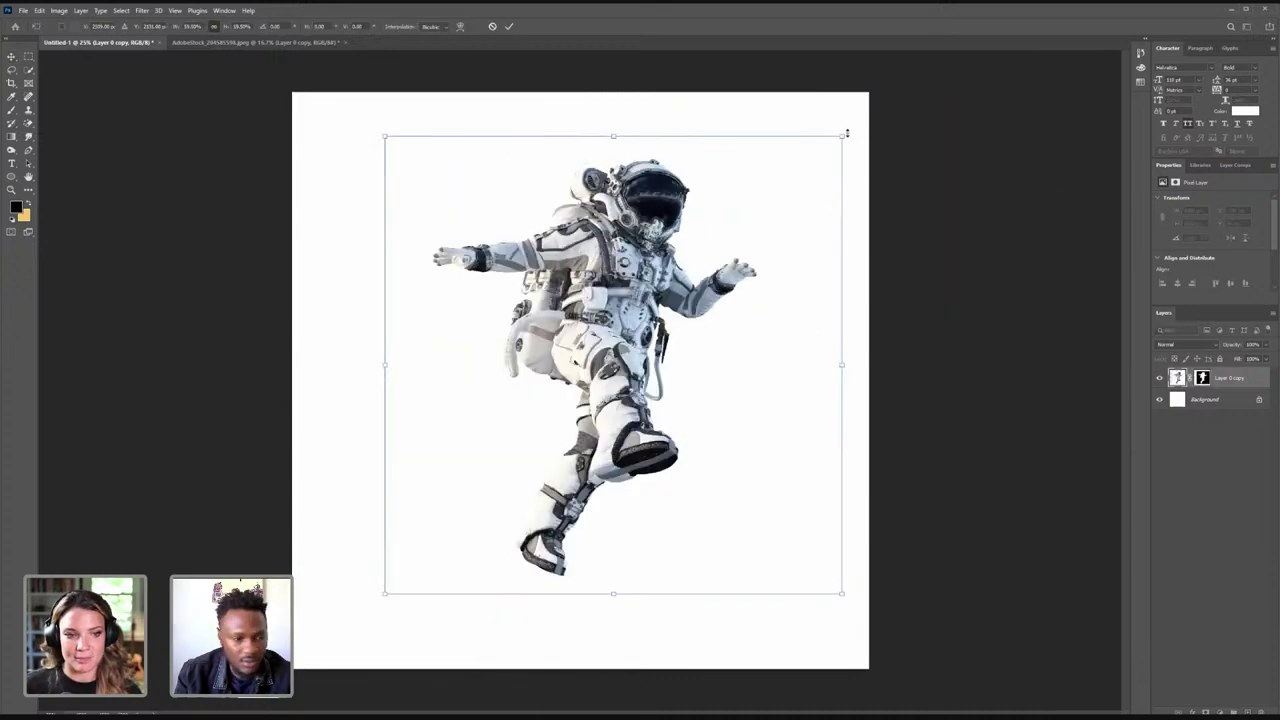
drag(613, 135, 613, 232)
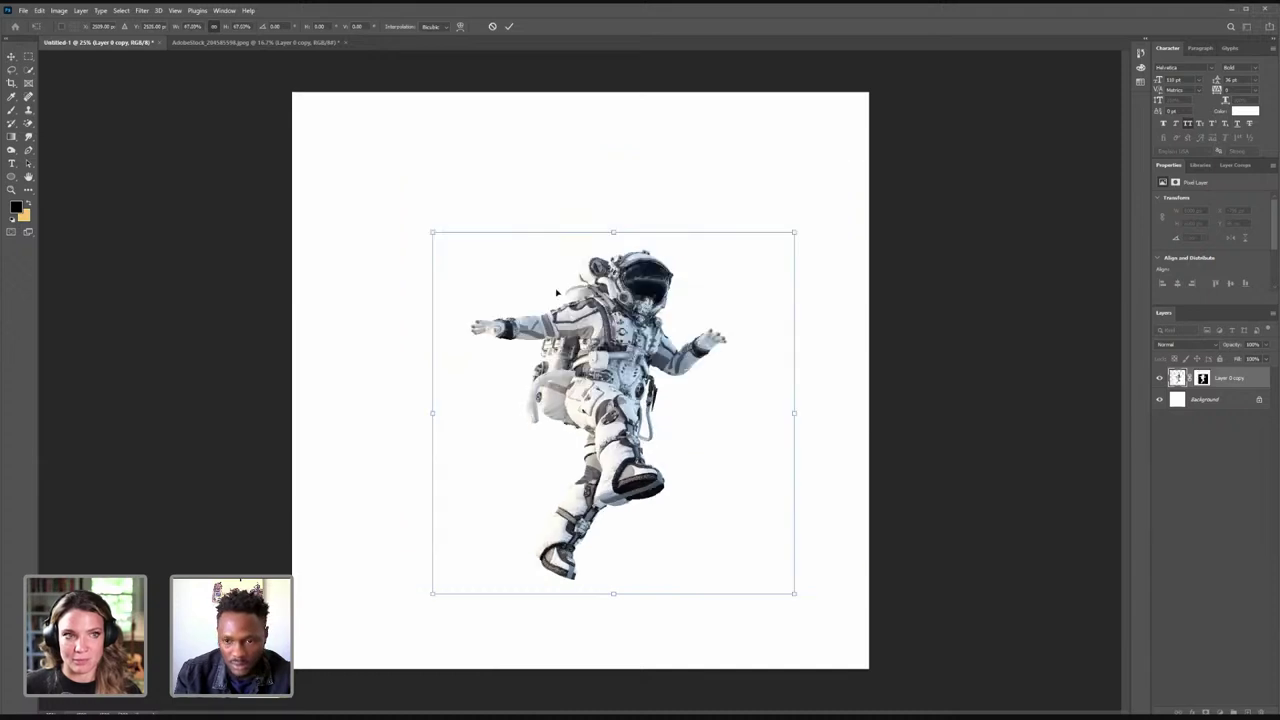
drag(557, 292, 530, 238)
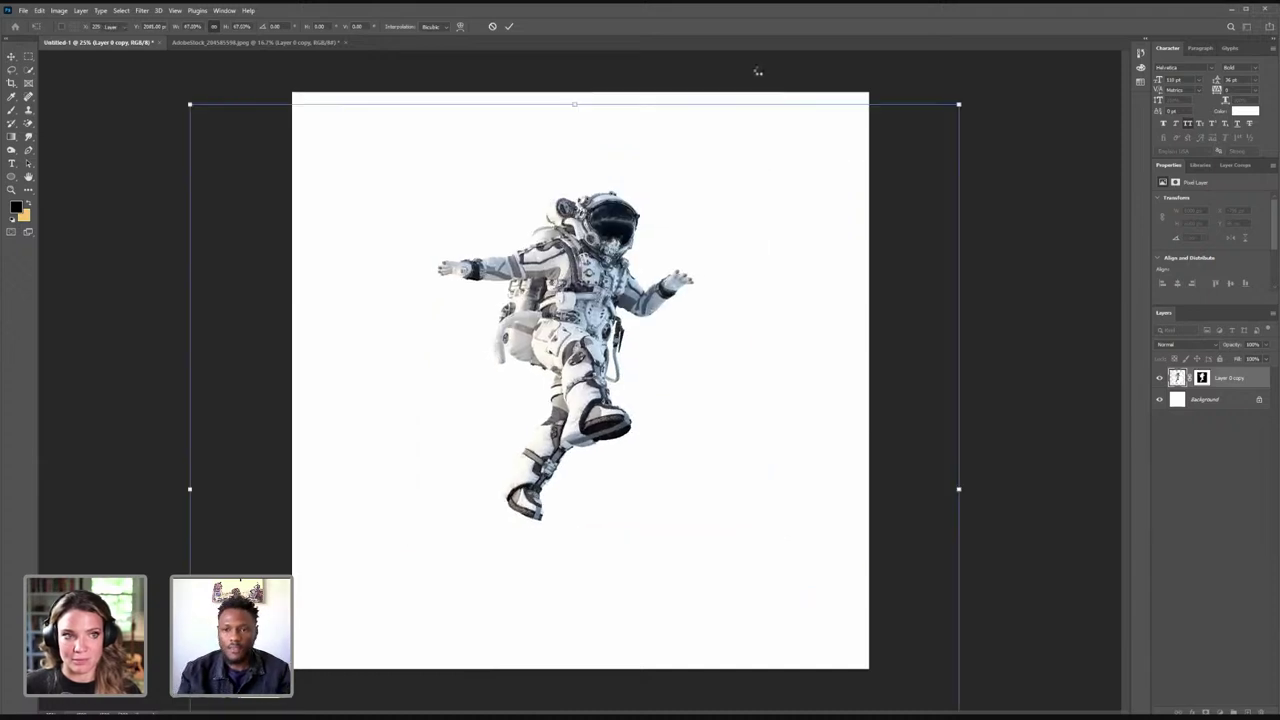
key(Return)
- Add a new layer between the astronaut and the Background and paint it entirely black with a large brush
click(1240, 403)
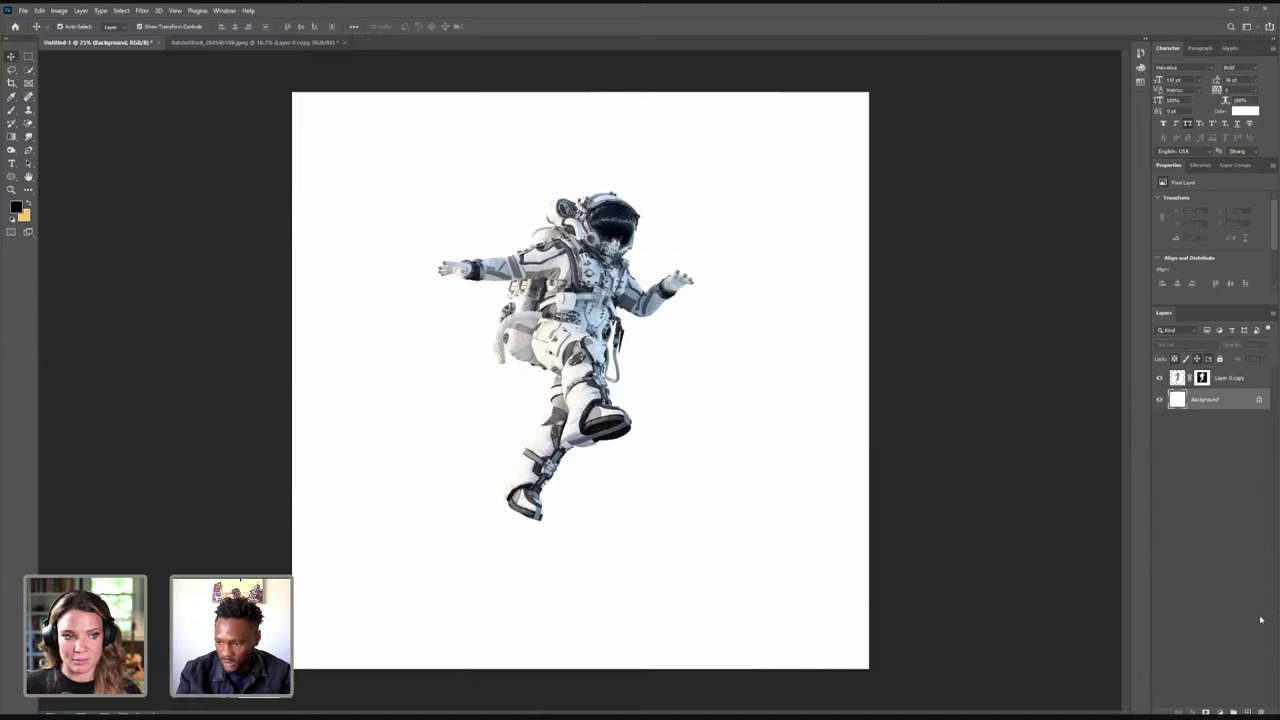
click(1248, 711)
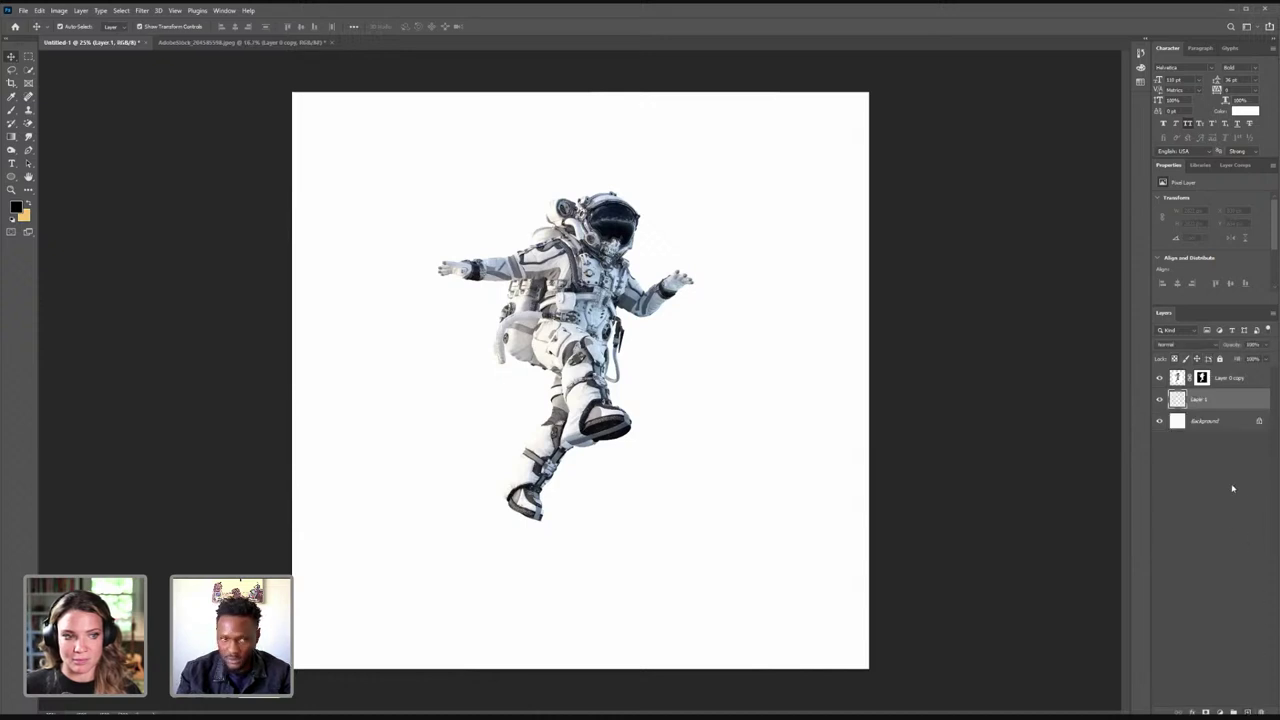
key(b)
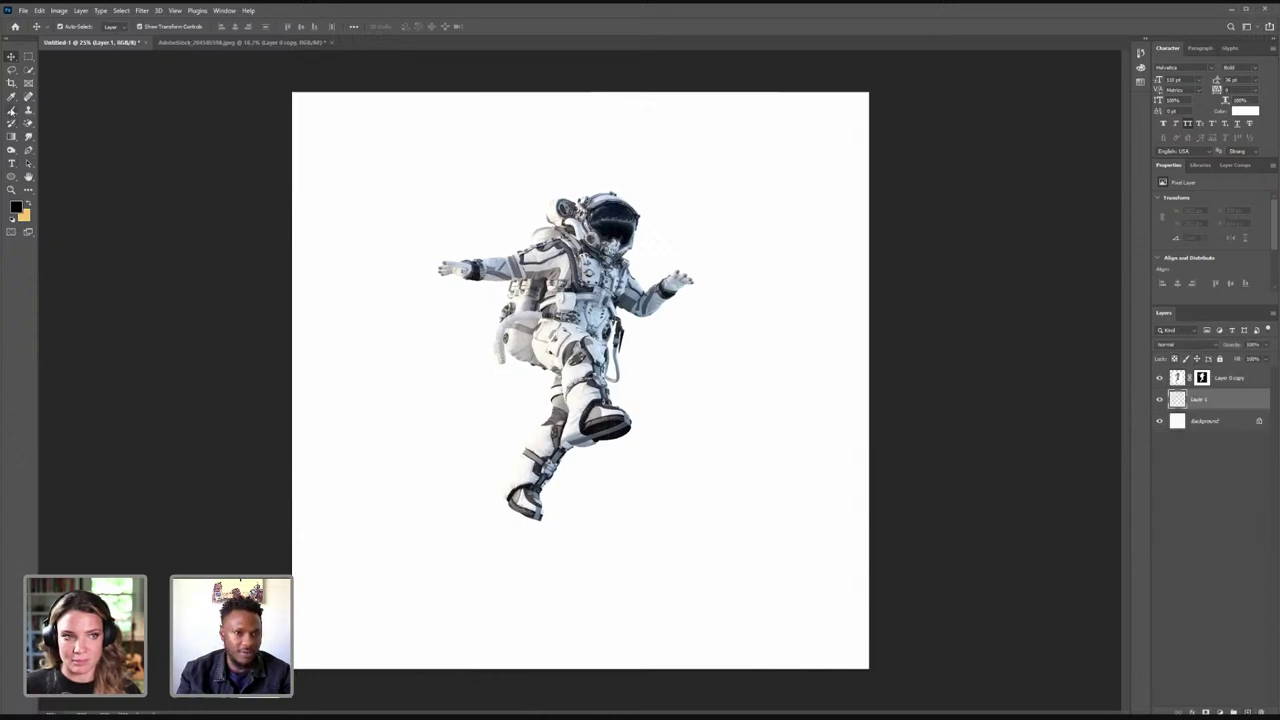
click(12, 111)
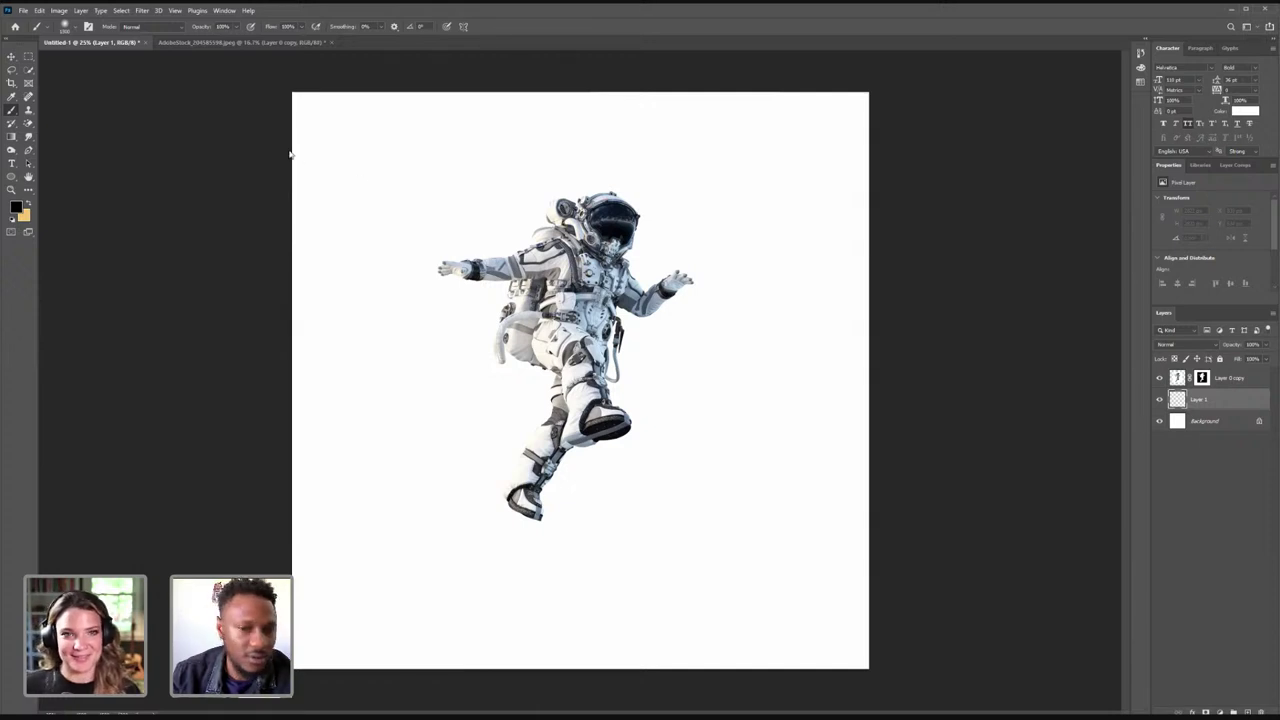
mouse_move(270, 158)
mouse_down()
mouse_move(945, 161)
mouse_move(260, 175)
mouse_move(661, 236)
mouse_move(481, 310)
mouse_move(236, 343)
mouse_move(928, 426)
mouse_move(1021, 560)
mouse_move(301, 488)
mouse_up()
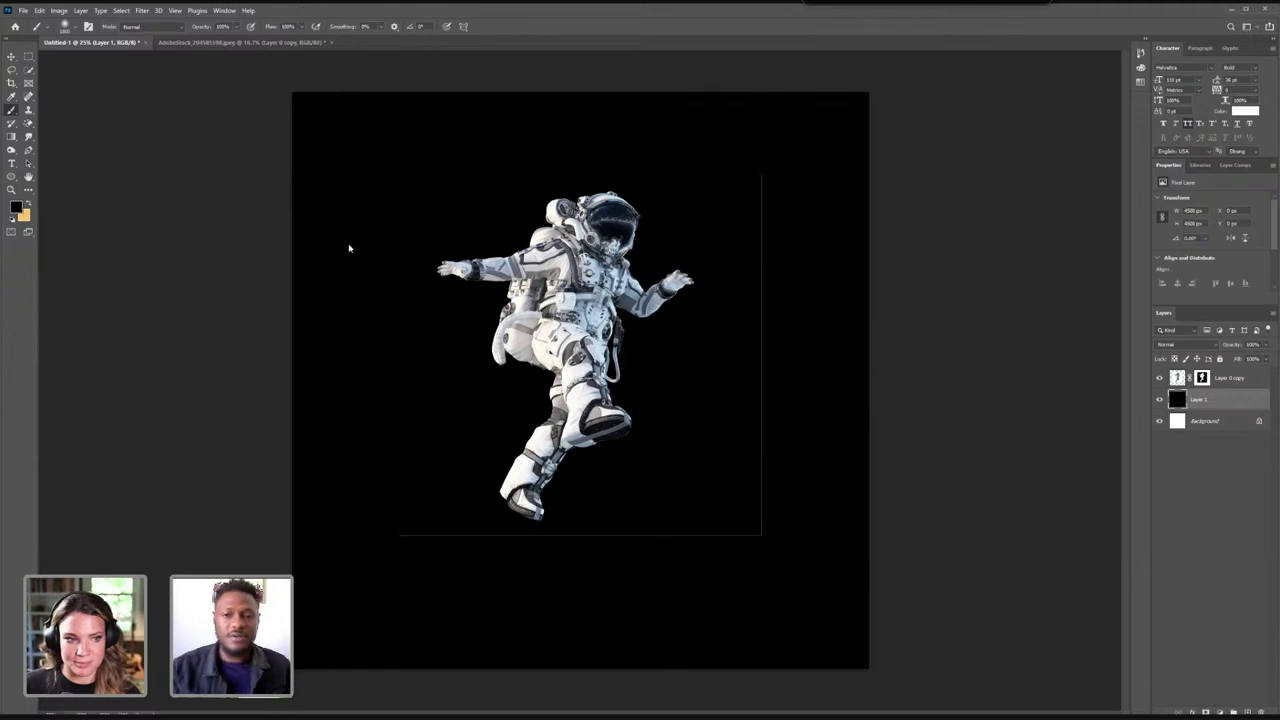
- Paint black on the astronaut's layer mask over the faint lines beside and below it, and scale the astronaut down slightly
click(1202, 377)
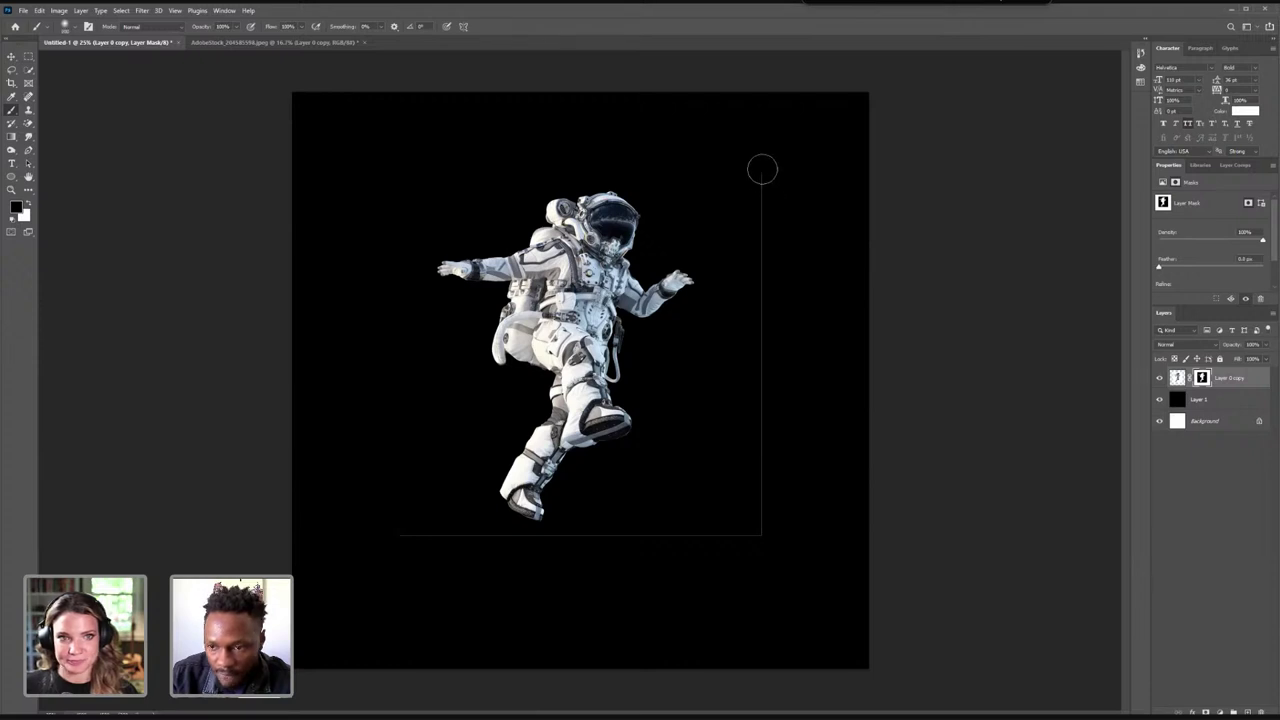
mouse_move(763, 169)
mouse_down()
mouse_move(769, 491)
mouse_move(691, 537)
mouse_move(712, 536)
mouse_move(443, 537)
mouse_move(514, 534)
mouse_up()
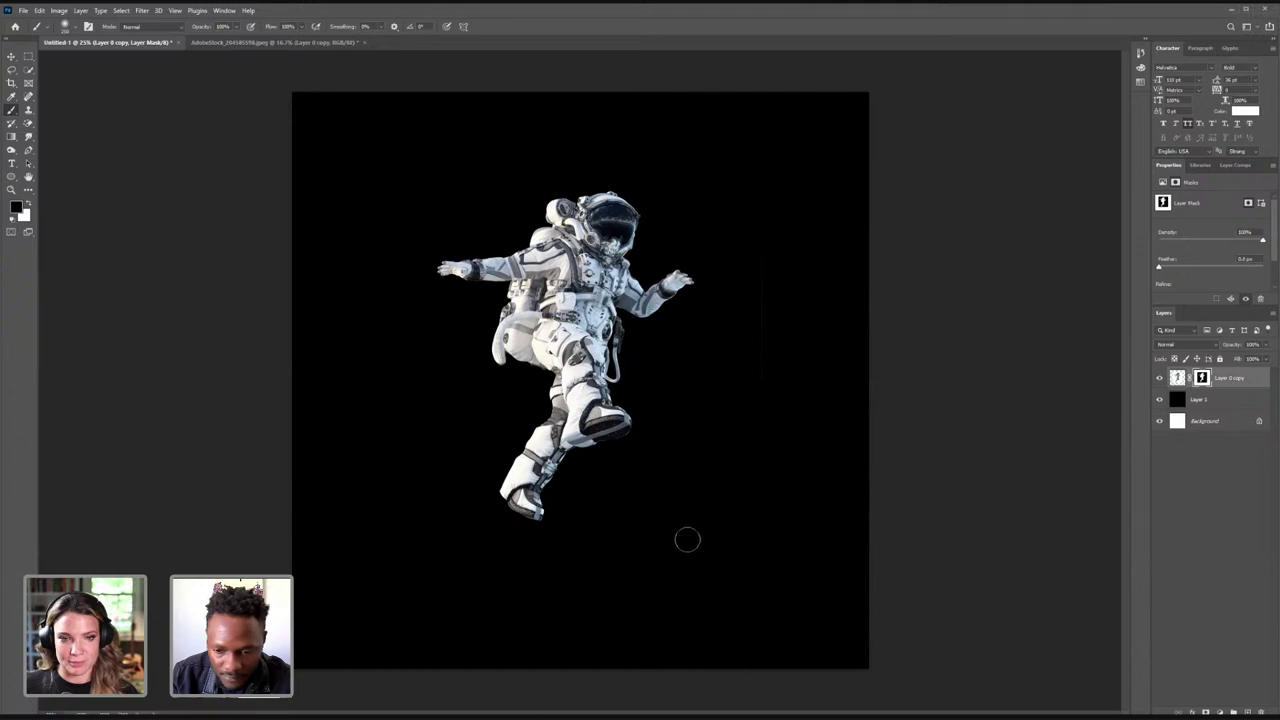
key(v)
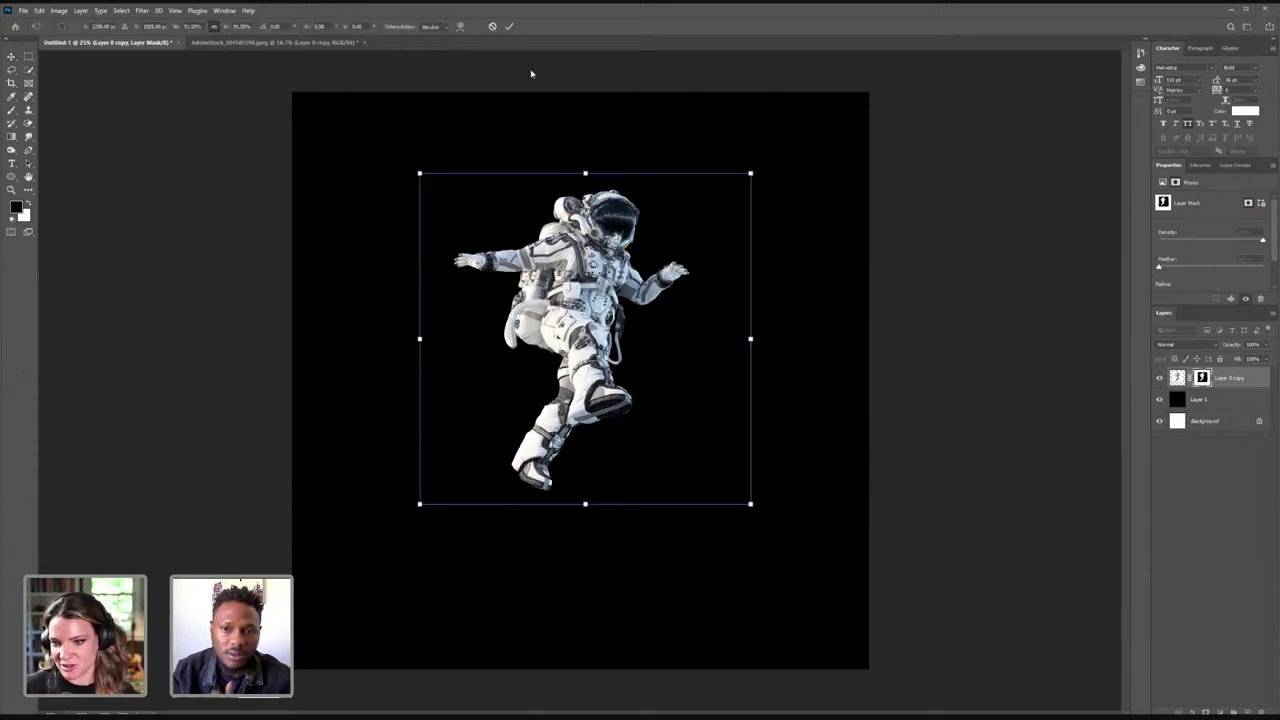
key(Return)
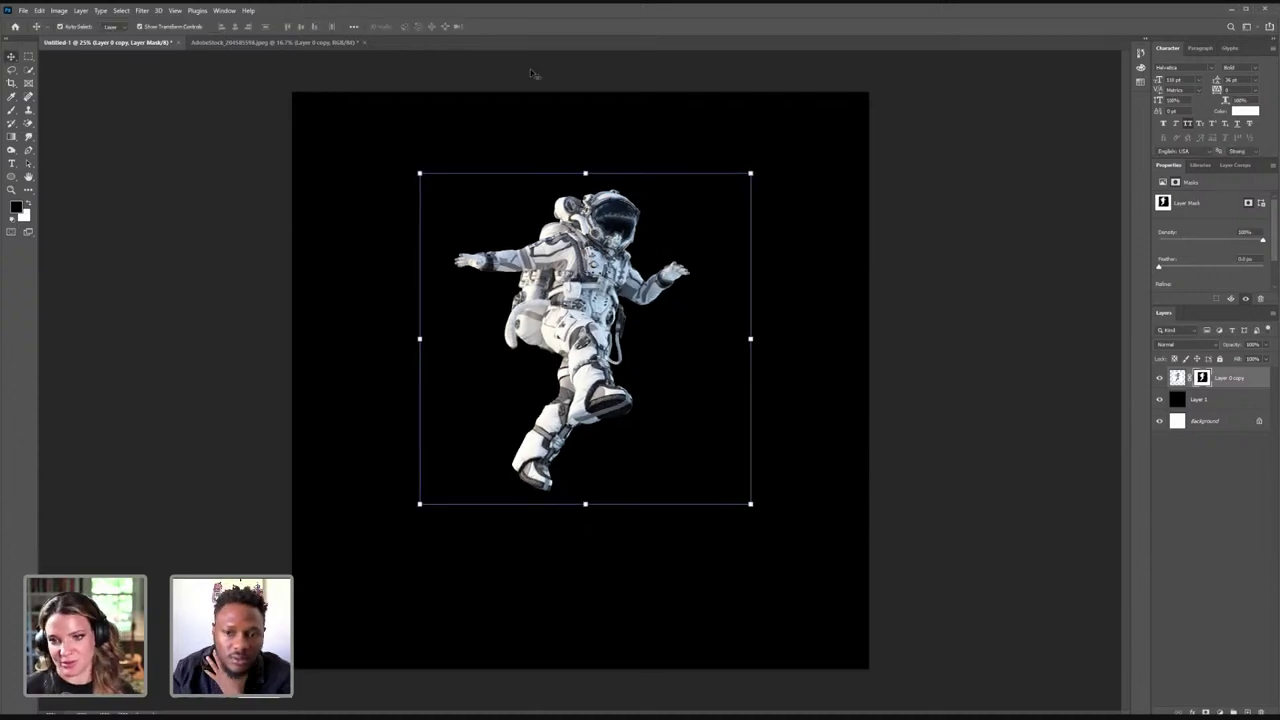
- Paint black on the astronaut's layer mask over the faint lines above it and at its outstretched-arm side, and activate the Pen tool
click(925, 229)
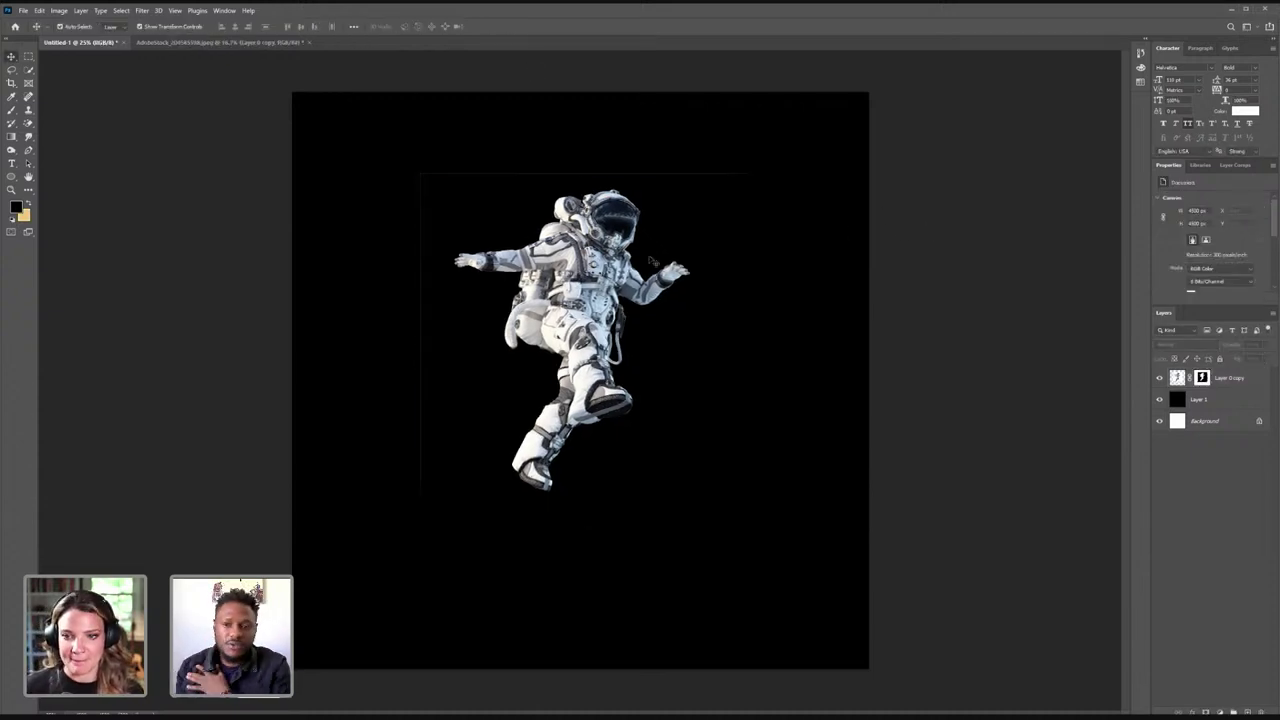
click(1202, 377)
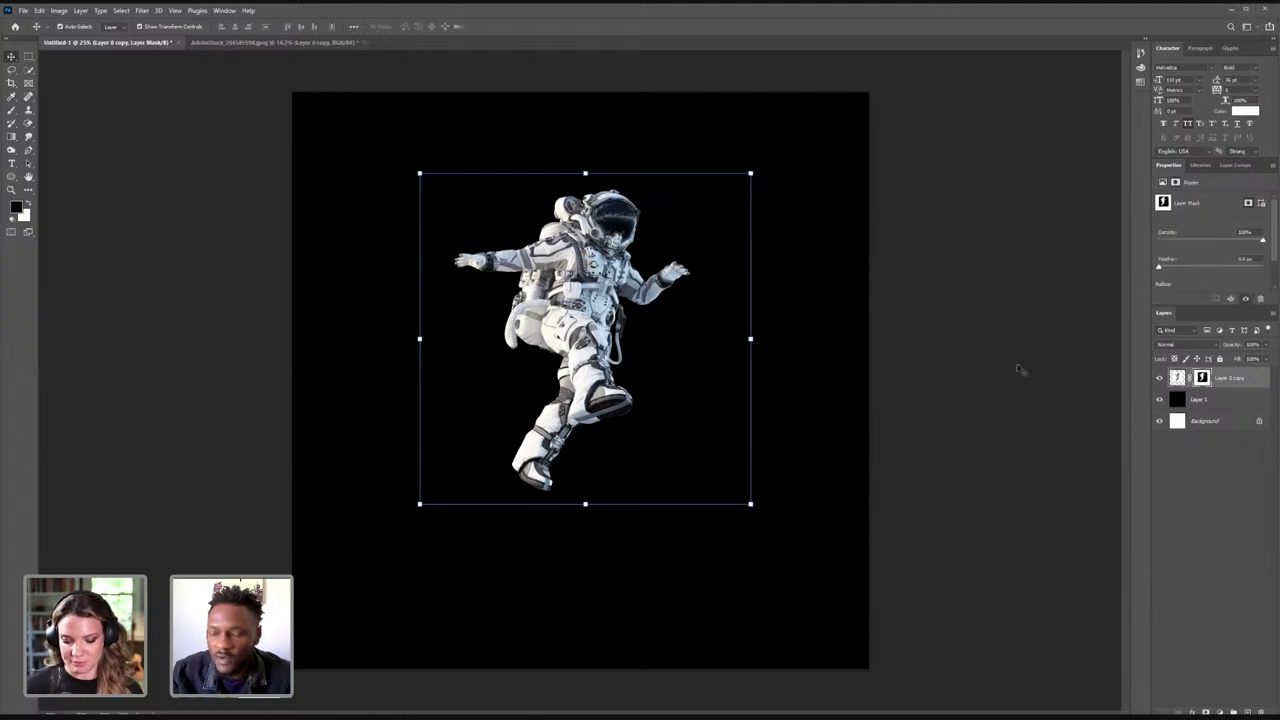
click(11, 110)
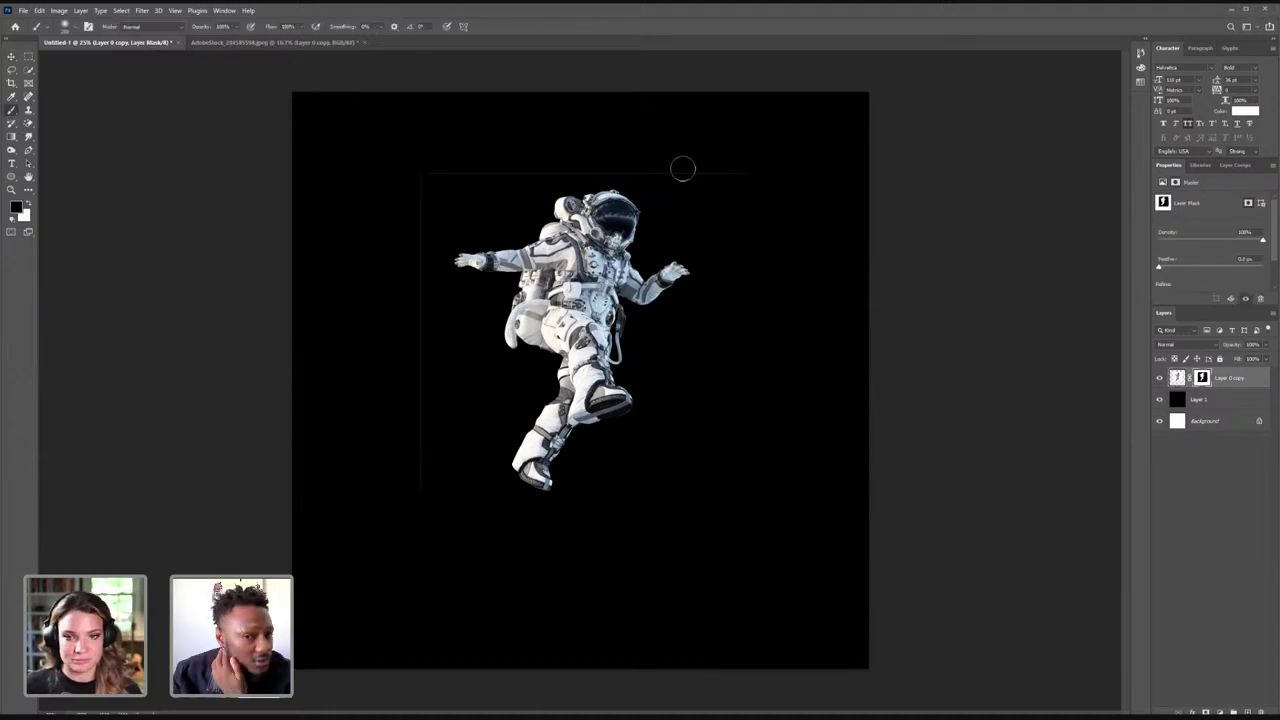
mouse_move(672, 174)
mouse_down()
mouse_move(420, 171)
mouse_move(419, 520)
mouse_up()
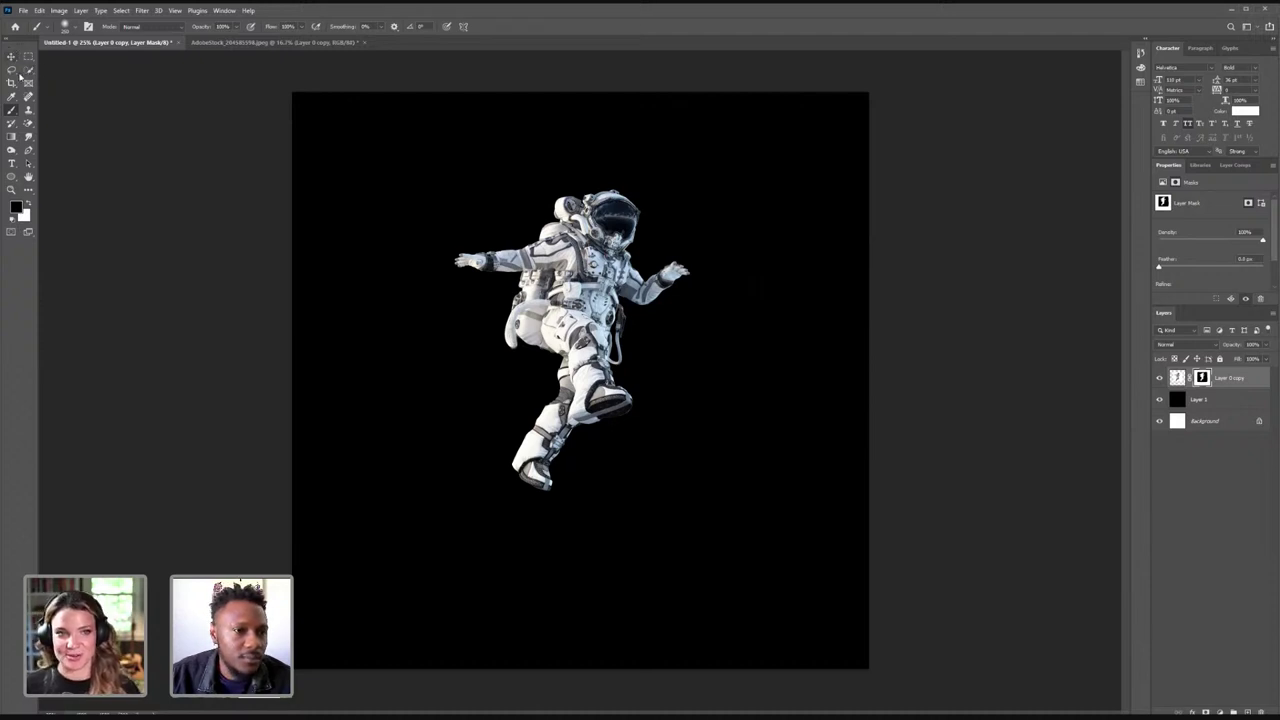
click(29, 151)
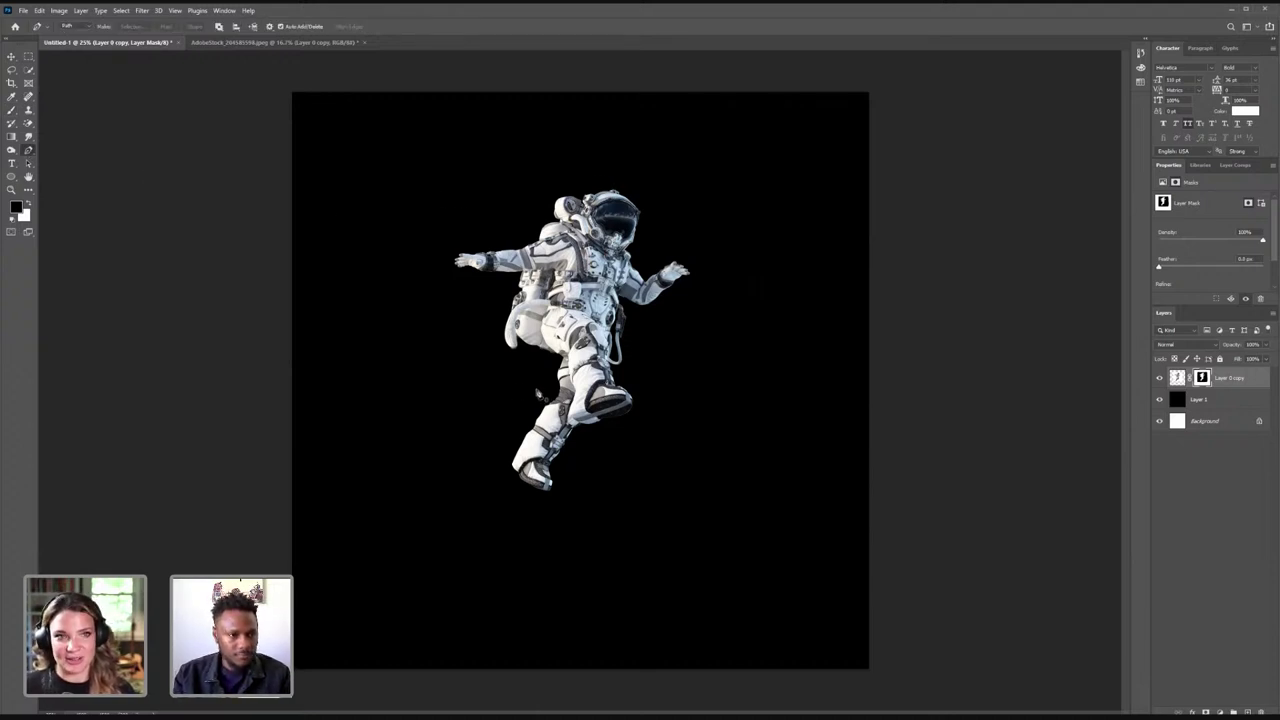
- Switch the Pen tool's drawing mode from Path to Shape
click(485, 164)
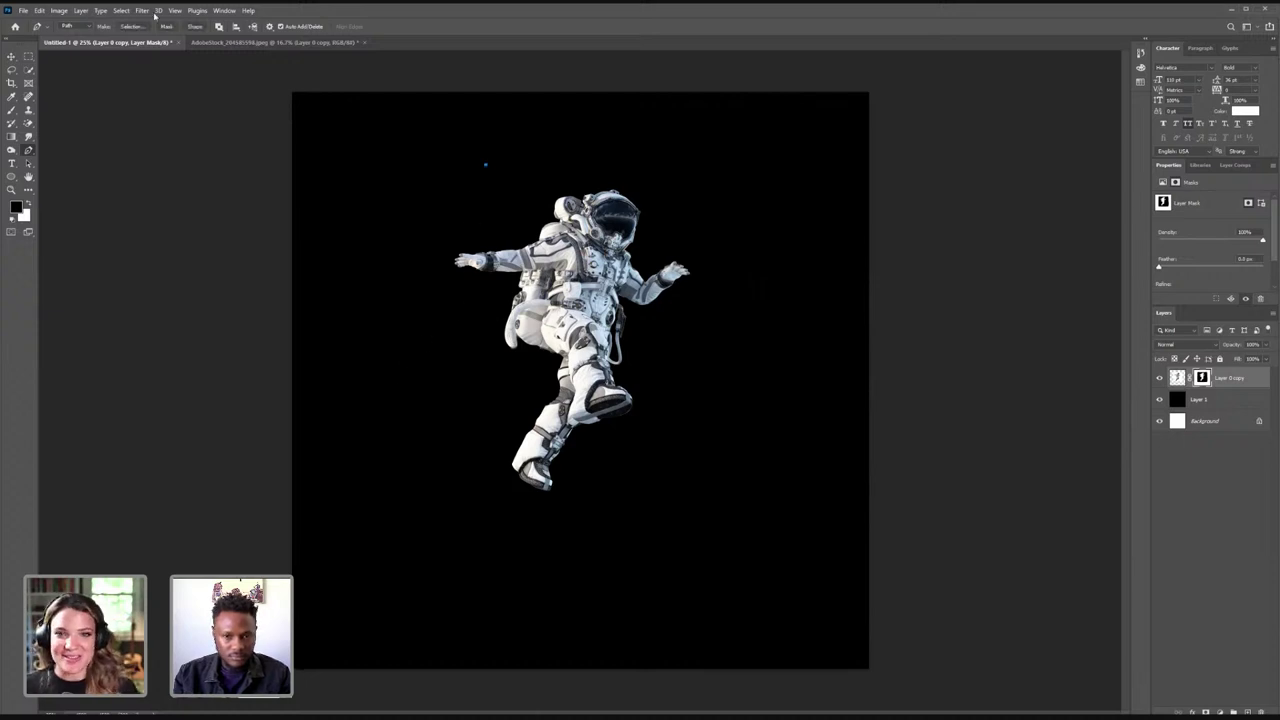
click(70, 26)
click(70, 38)
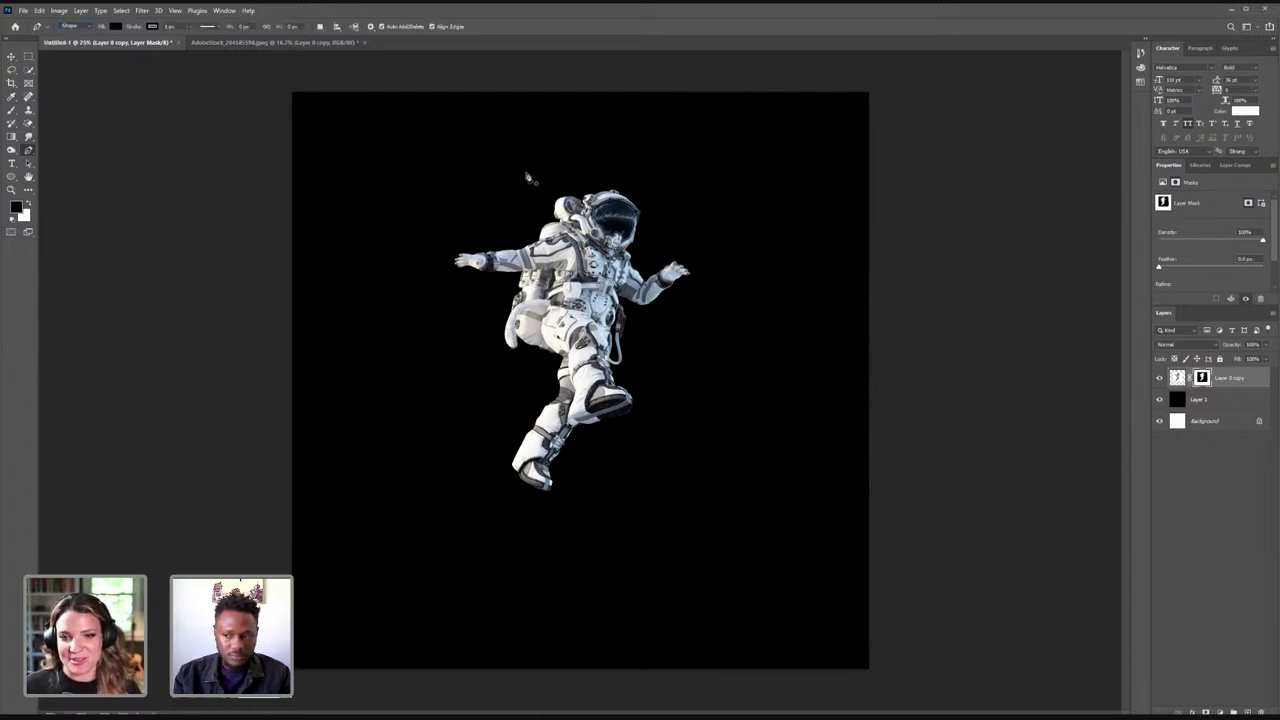
click(533, 167)
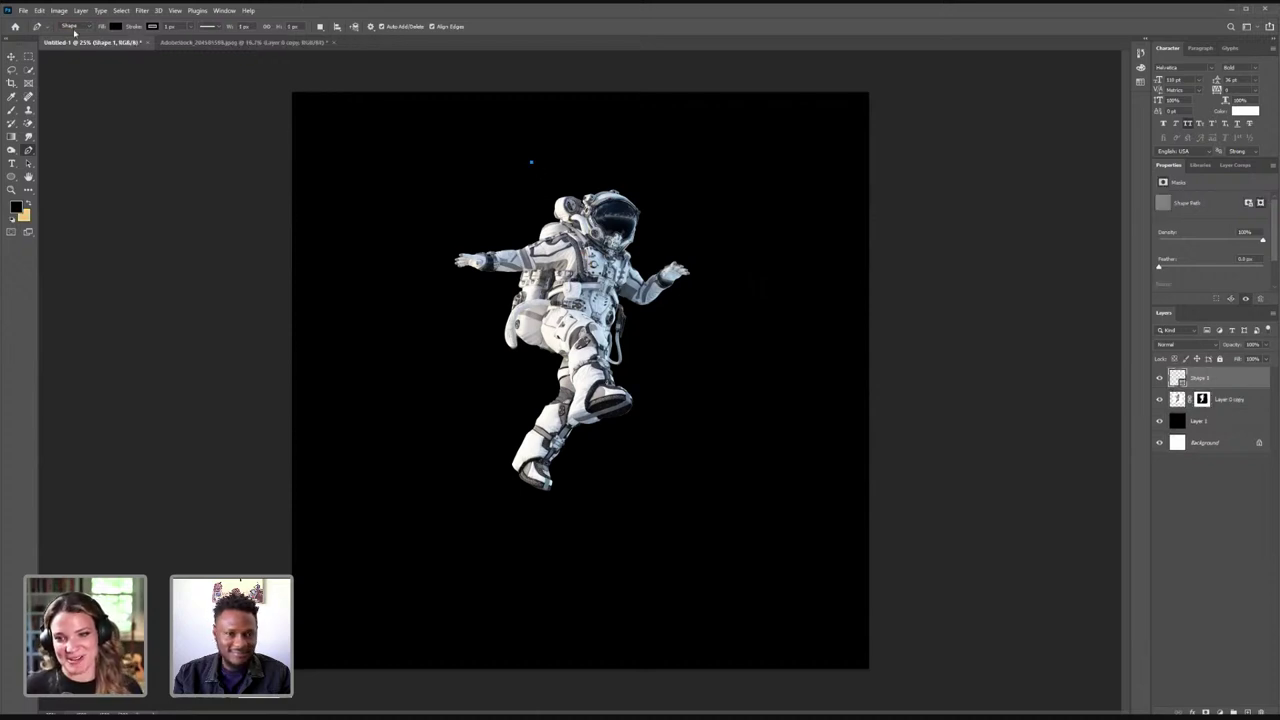
click(118, 28)
click(52, 81)
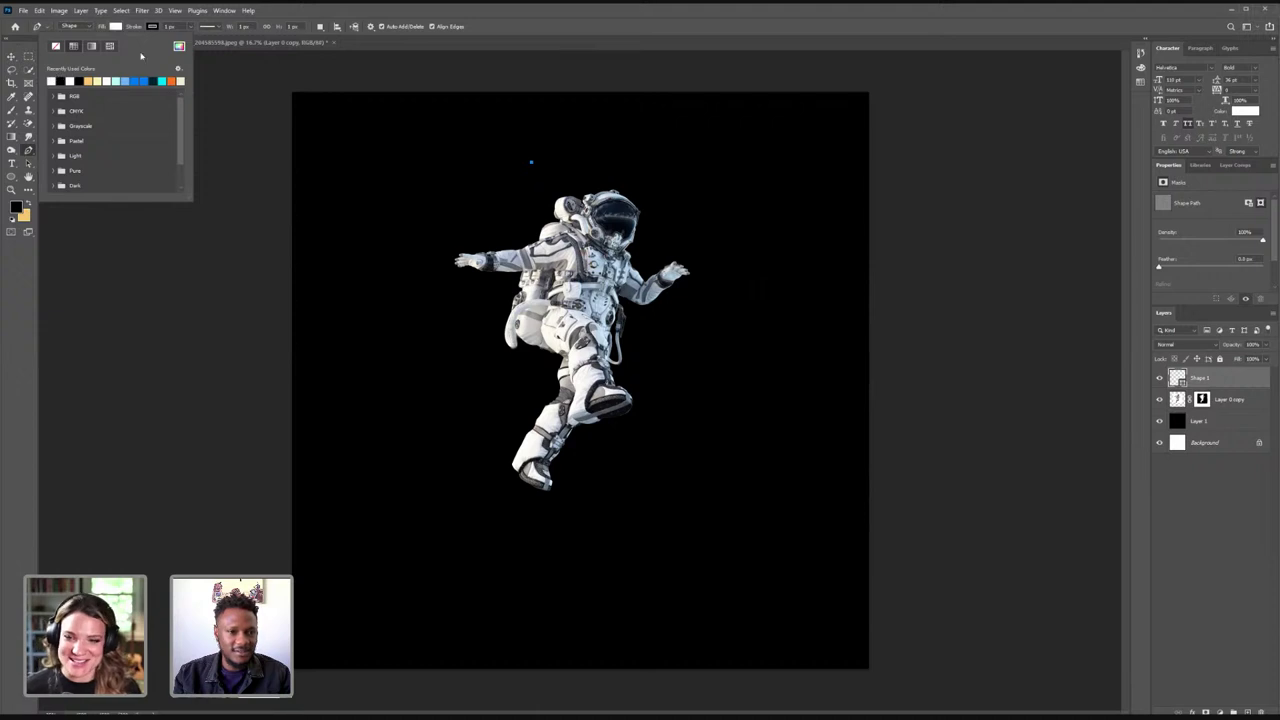
click(532, 163)
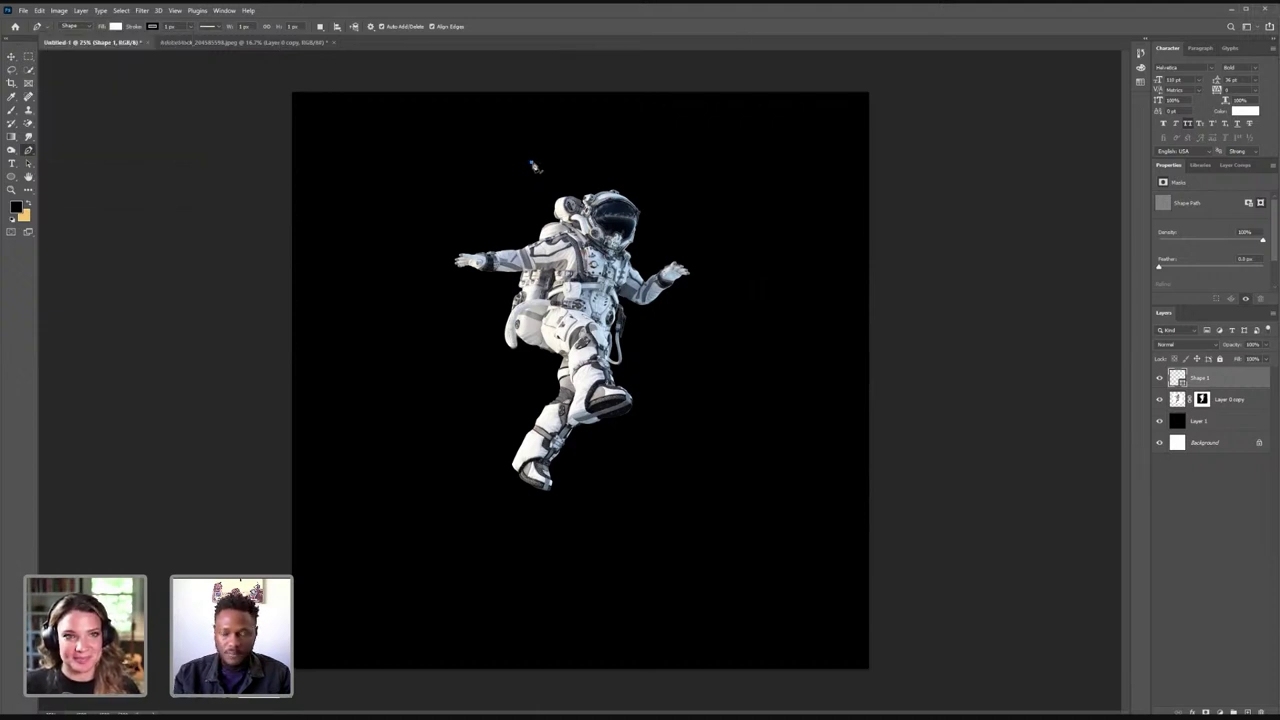
key(Delete)
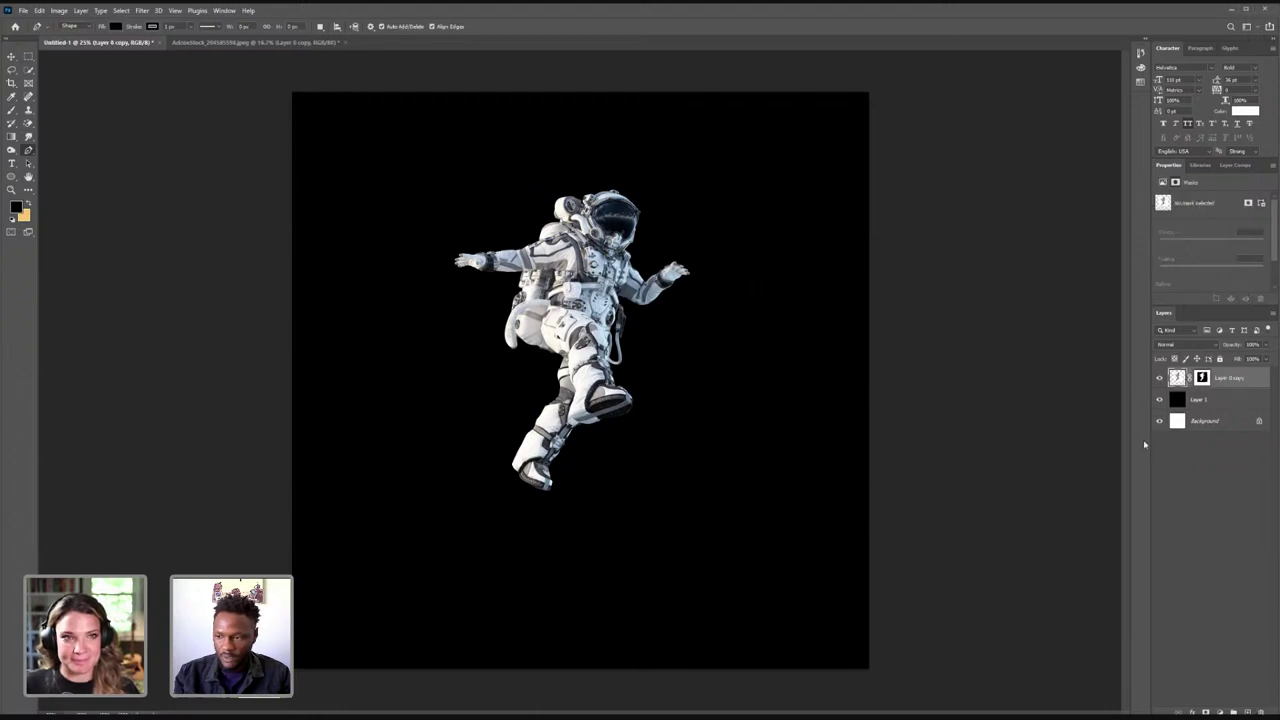
click(558, 178)
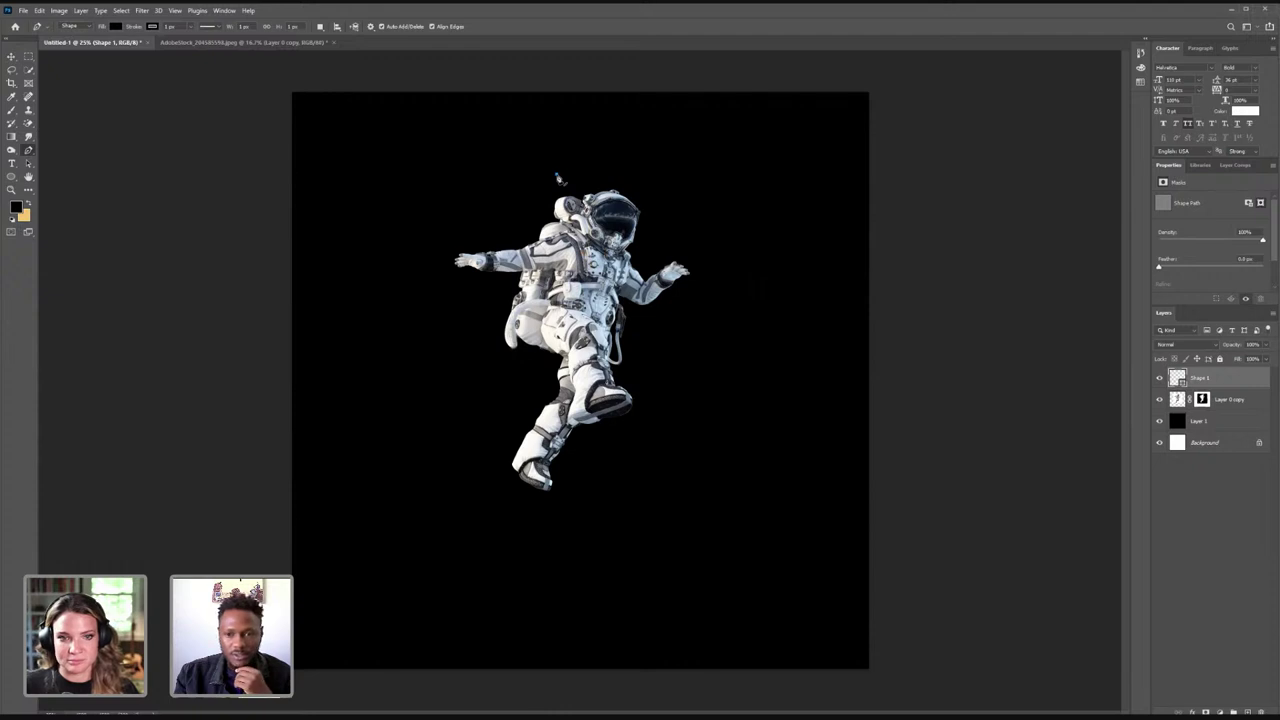
click(431, 379)
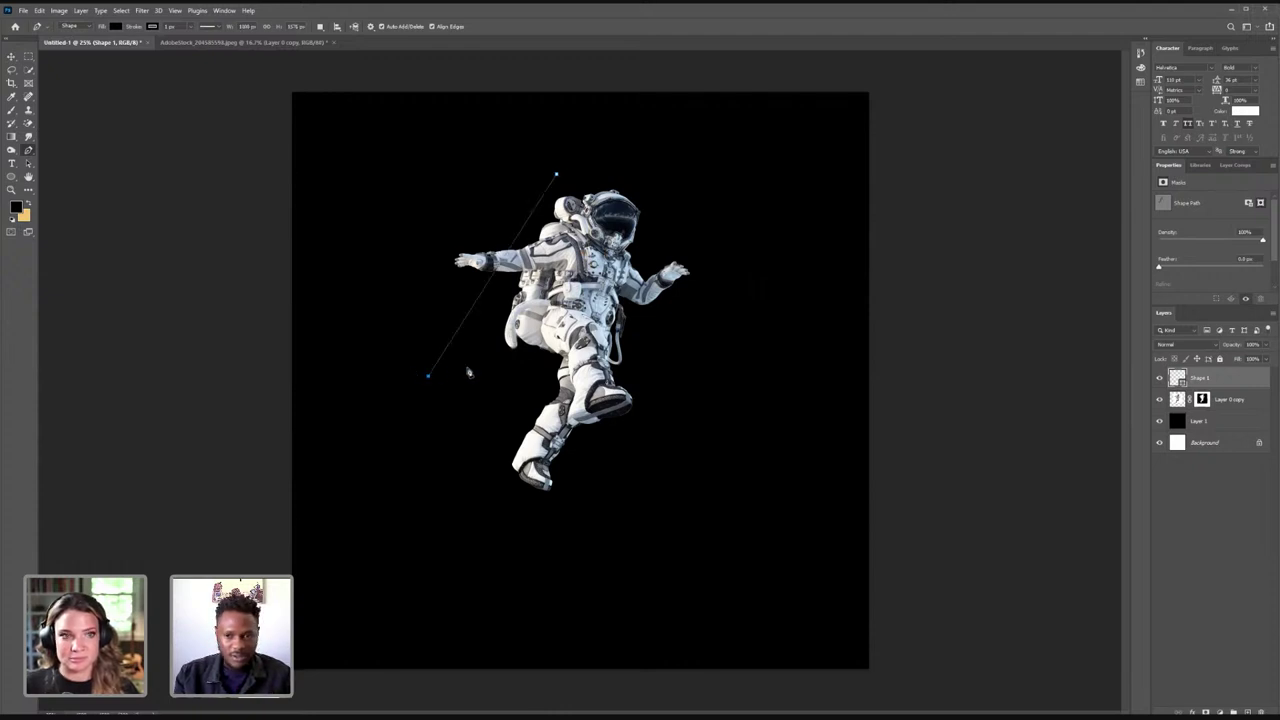
key(ctrl+z)
key(ctrl+z)
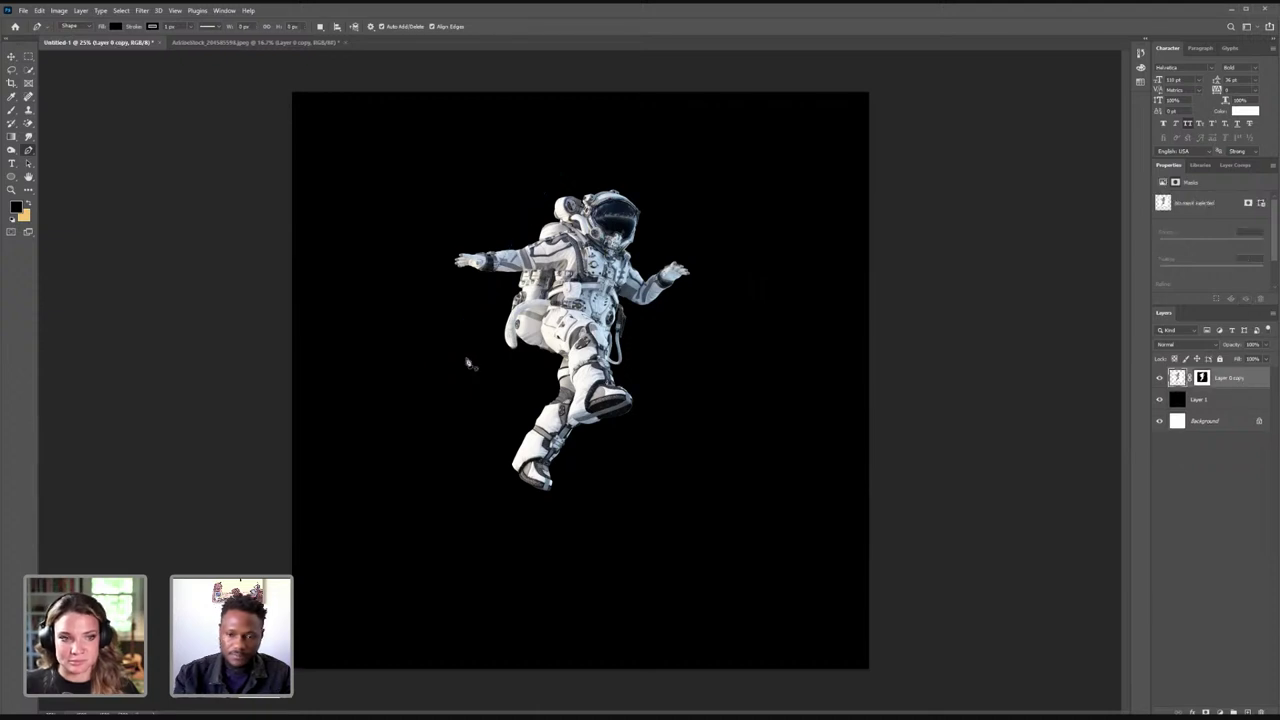
right_click(467, 362)
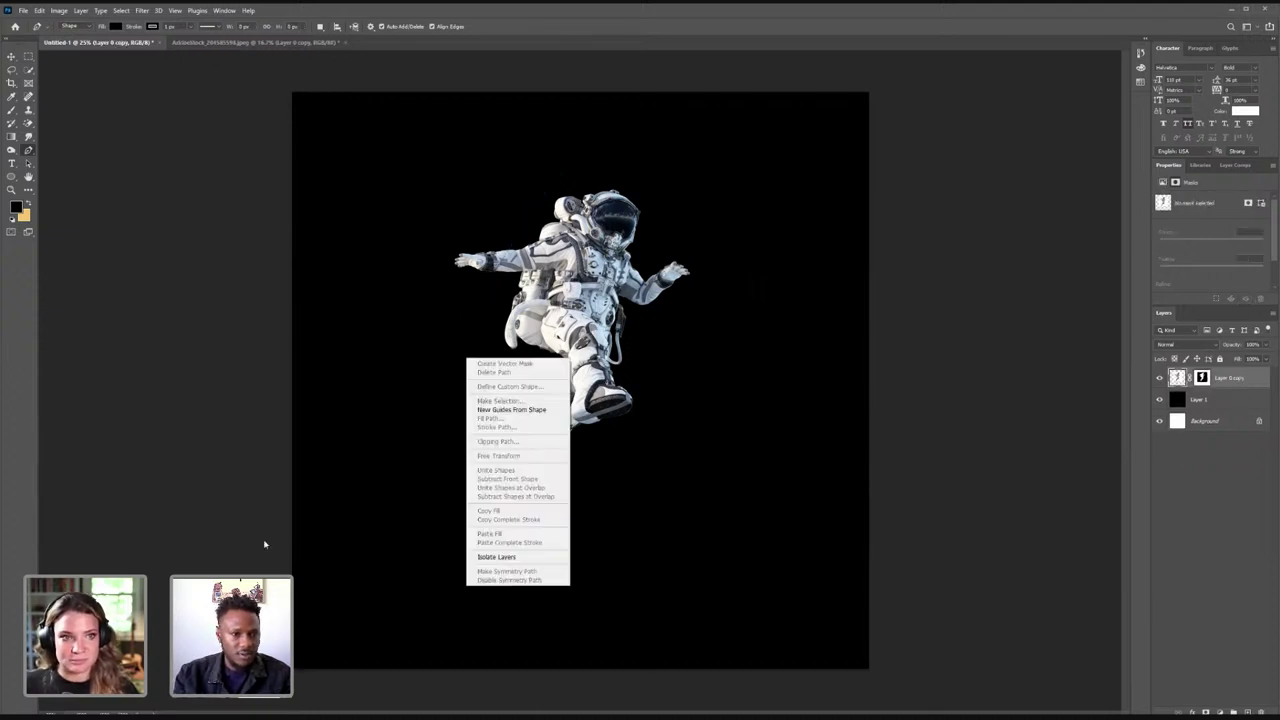
- Make white the foreground colour and draw a tilted four-cornered shape about 2300 × 2600 px over the astronaut
click(30, 206)
key(d)
key(x)
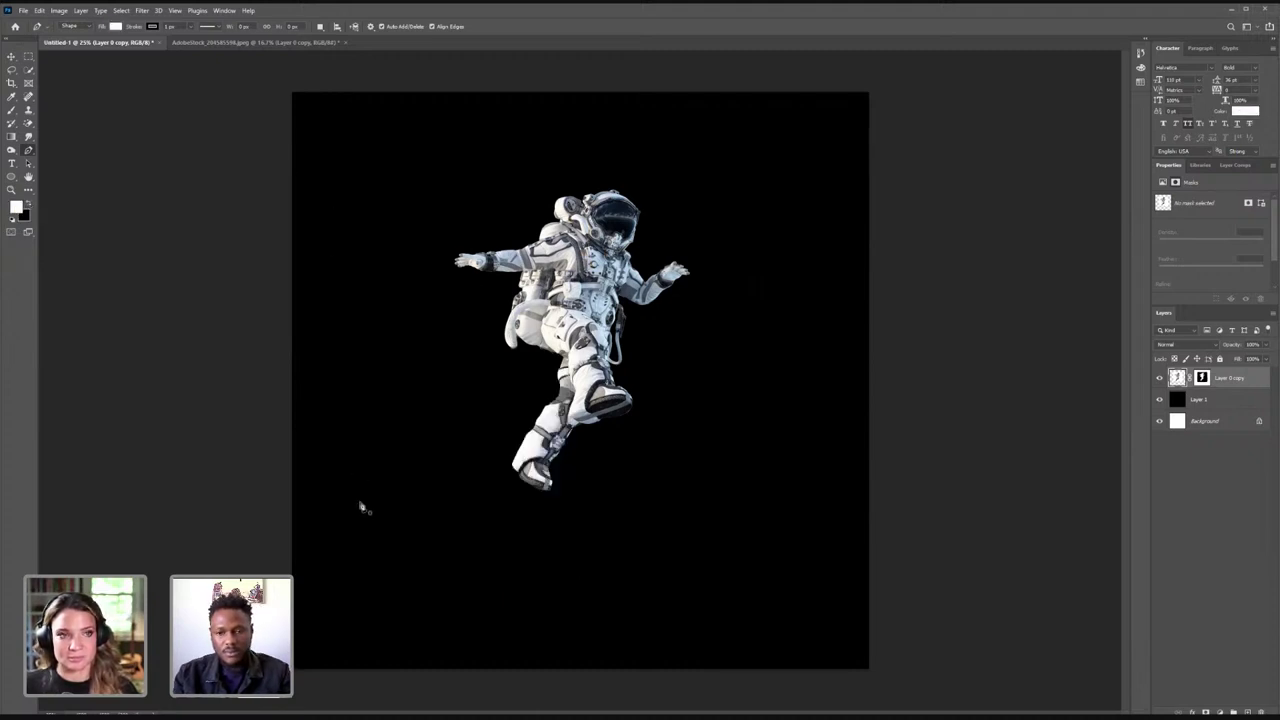
click(542, 174)
click(413, 389)
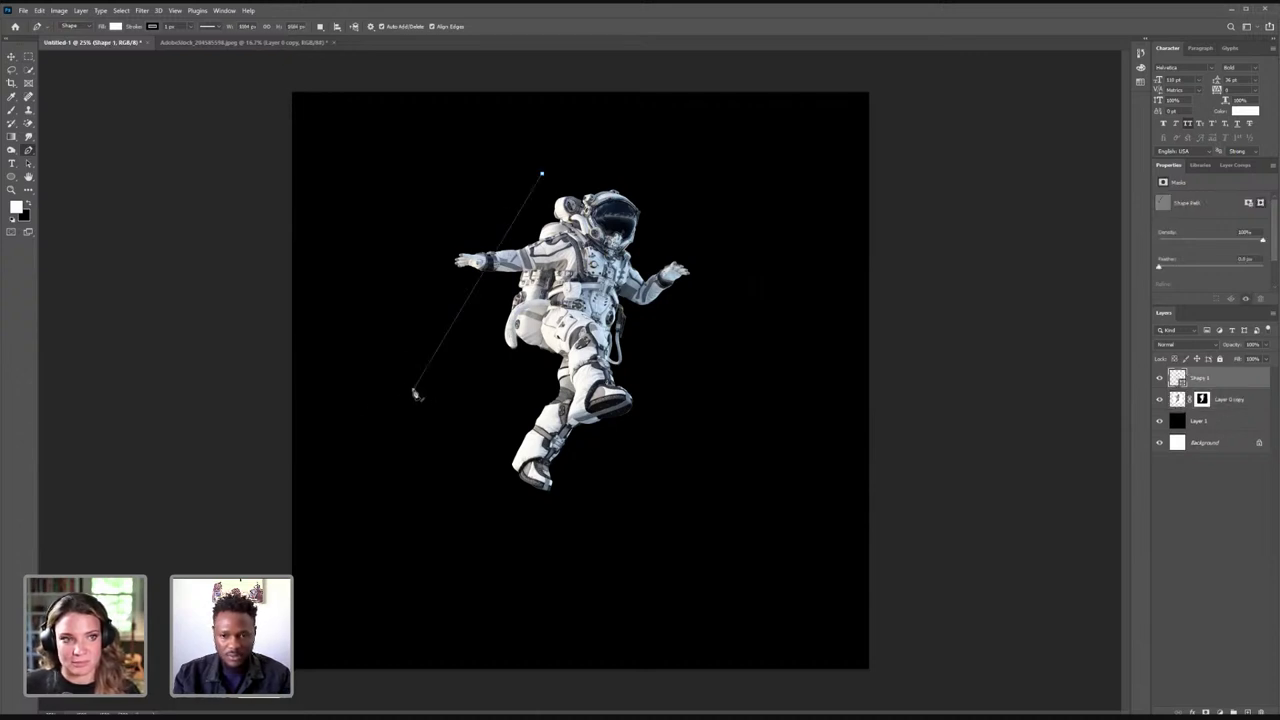
click(562, 505)
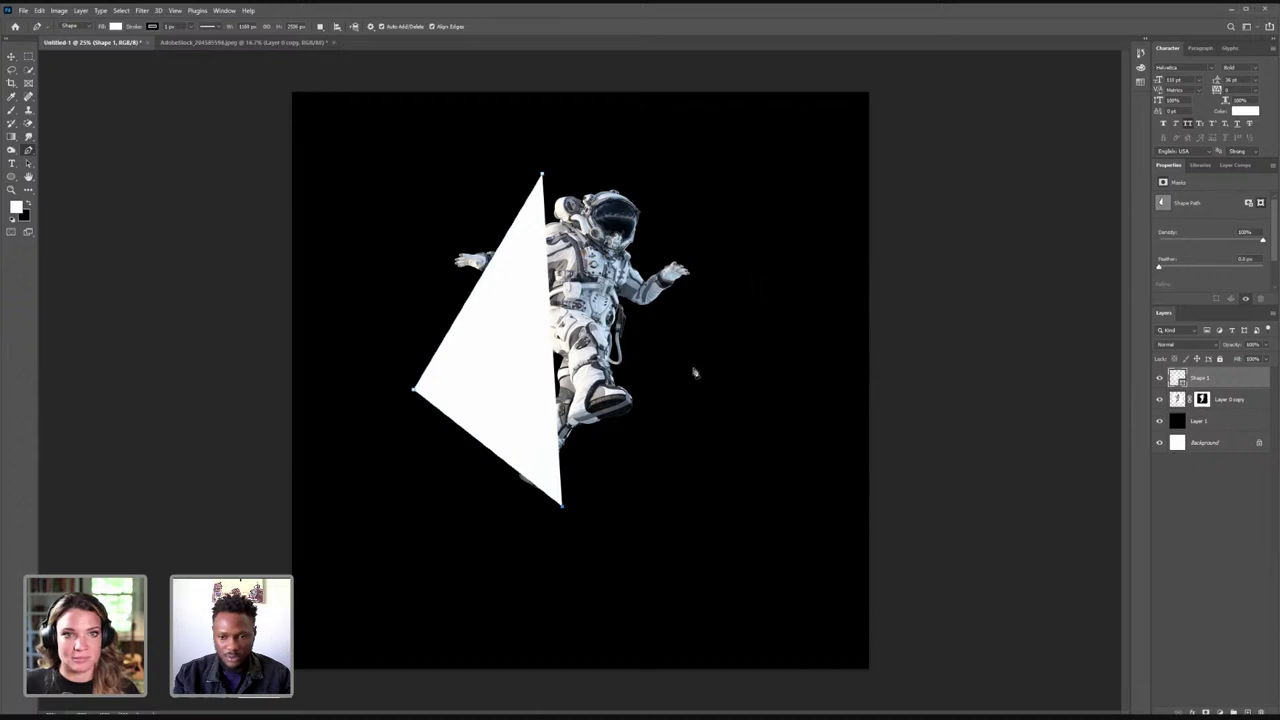
click(708, 219)
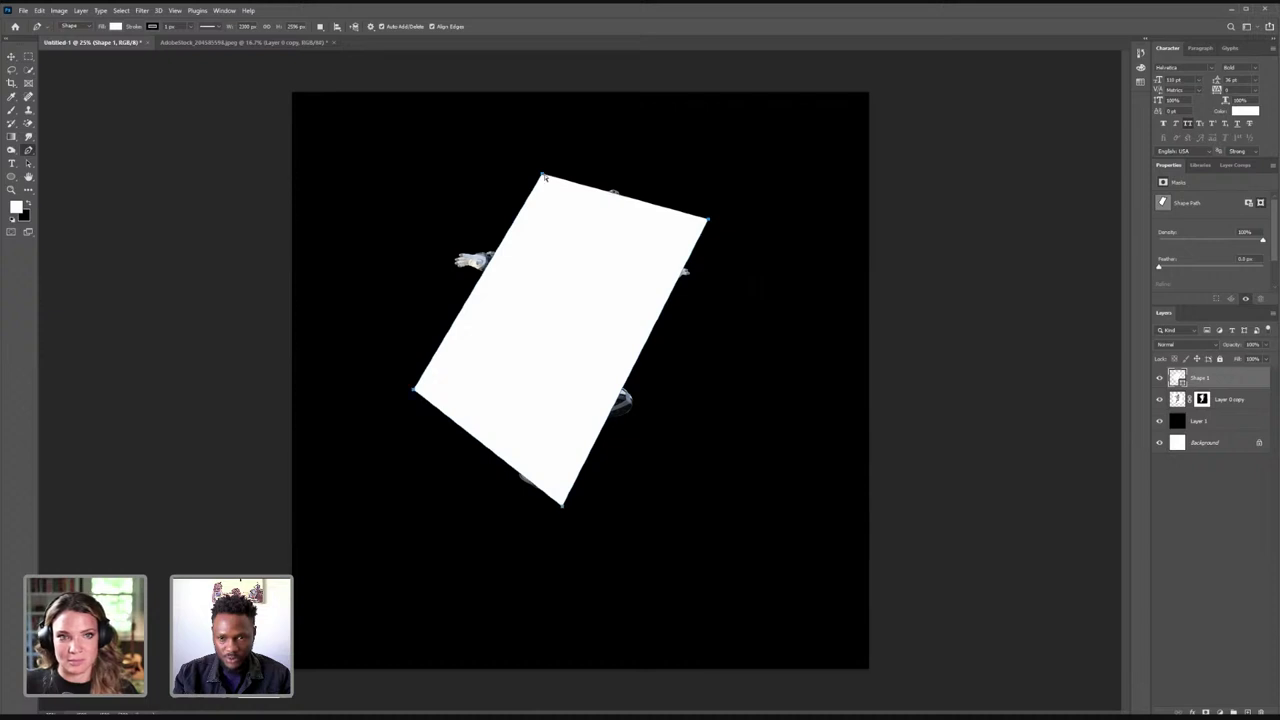
- Reshape the white four-cornered shape by moving its corner points so it extends higher and its upper-right corner reaches farther out
drag(544, 175, 586, 110)
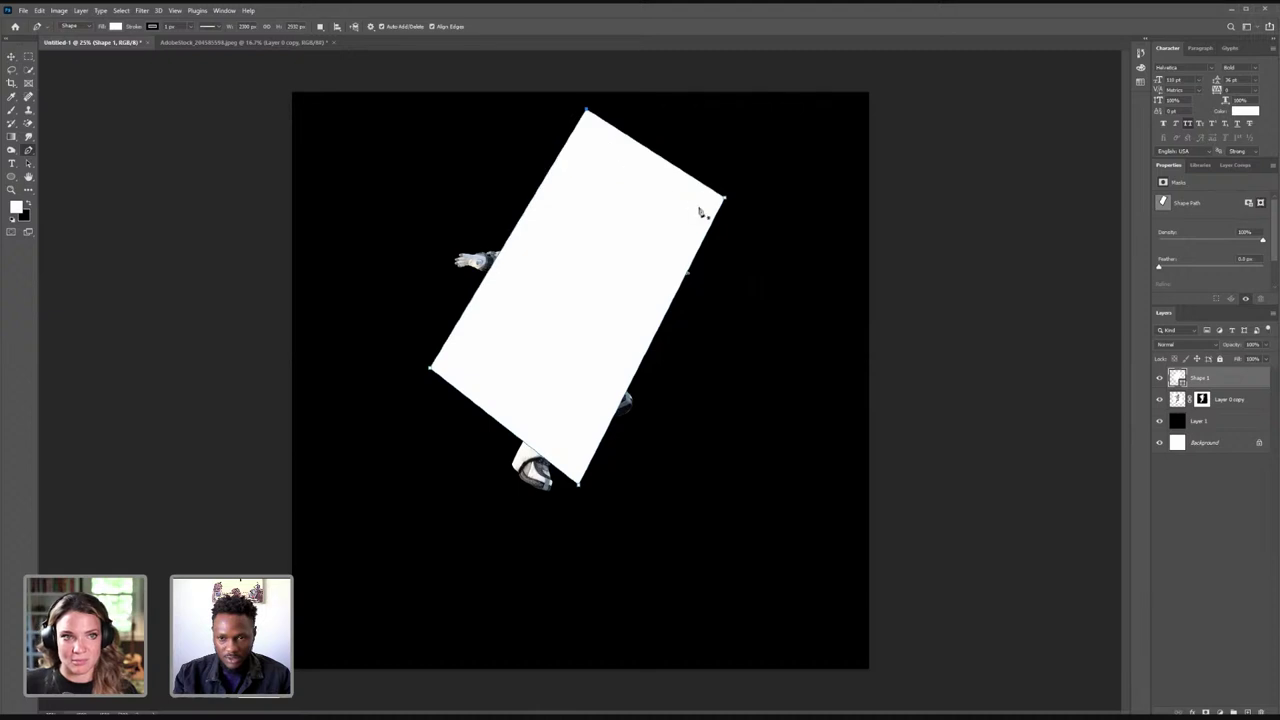
drag(728, 201, 739, 215)
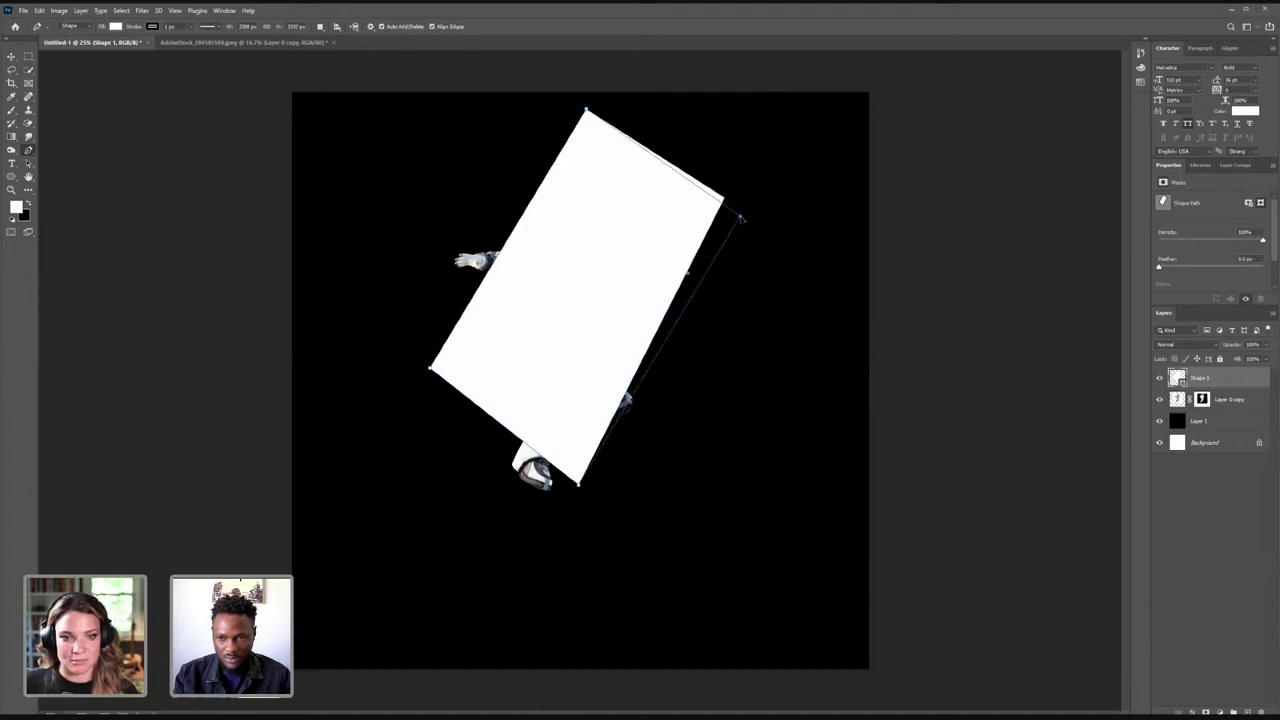
key(v)
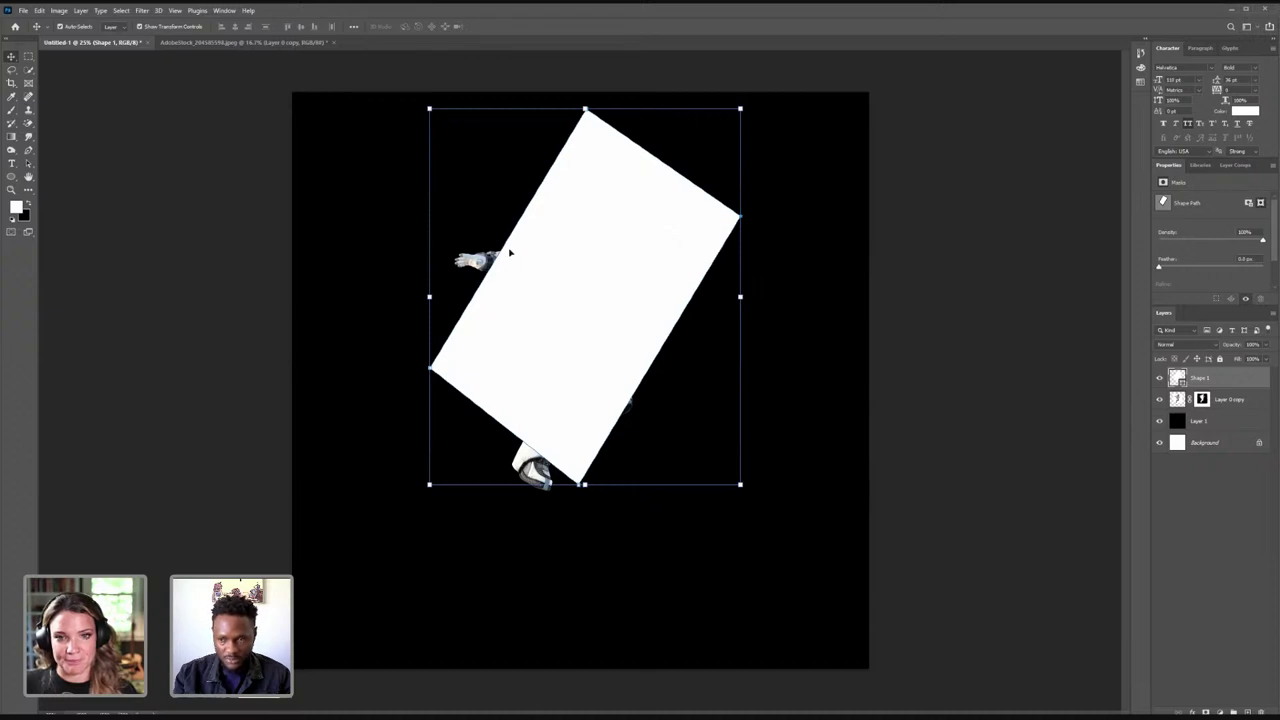
- Place the white shape layer beneath the astronaut layer and move the shape so it sits behind the figure
drag(510, 253, 468, 268)
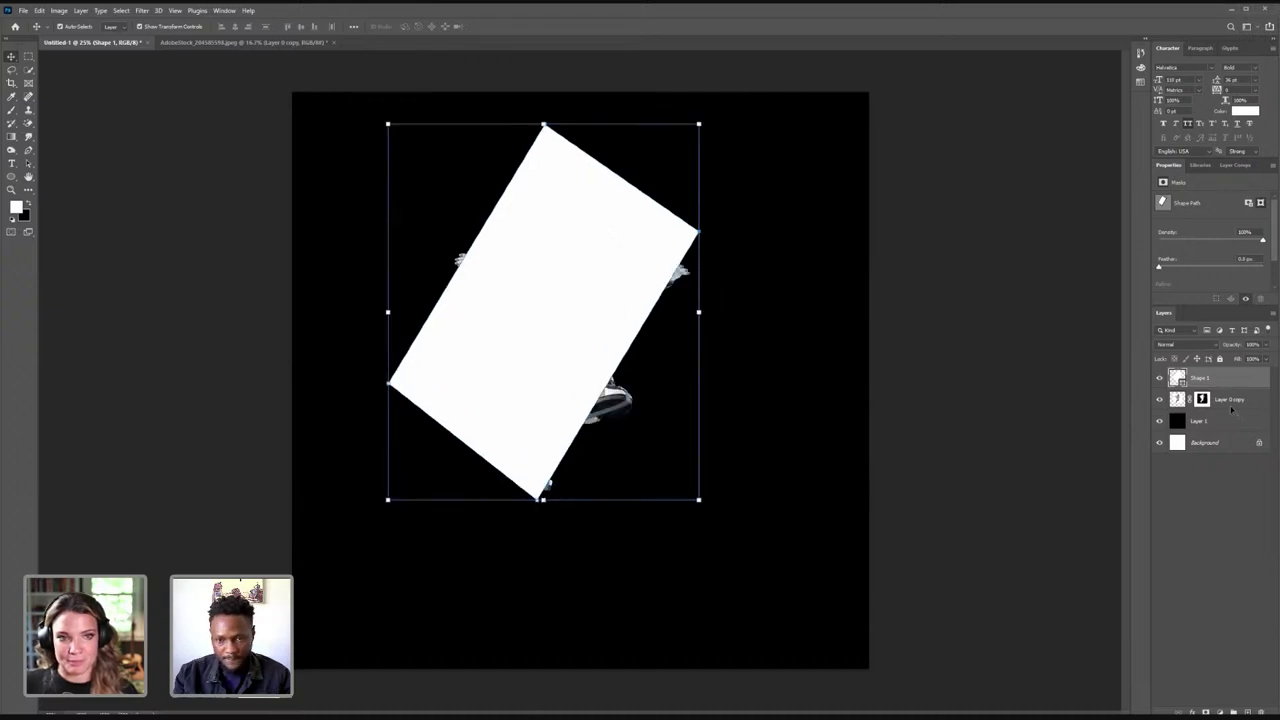
drag(1229, 378, 1231, 410)
drag(643, 249, 645, 247)
drag(645, 251, 651, 281)
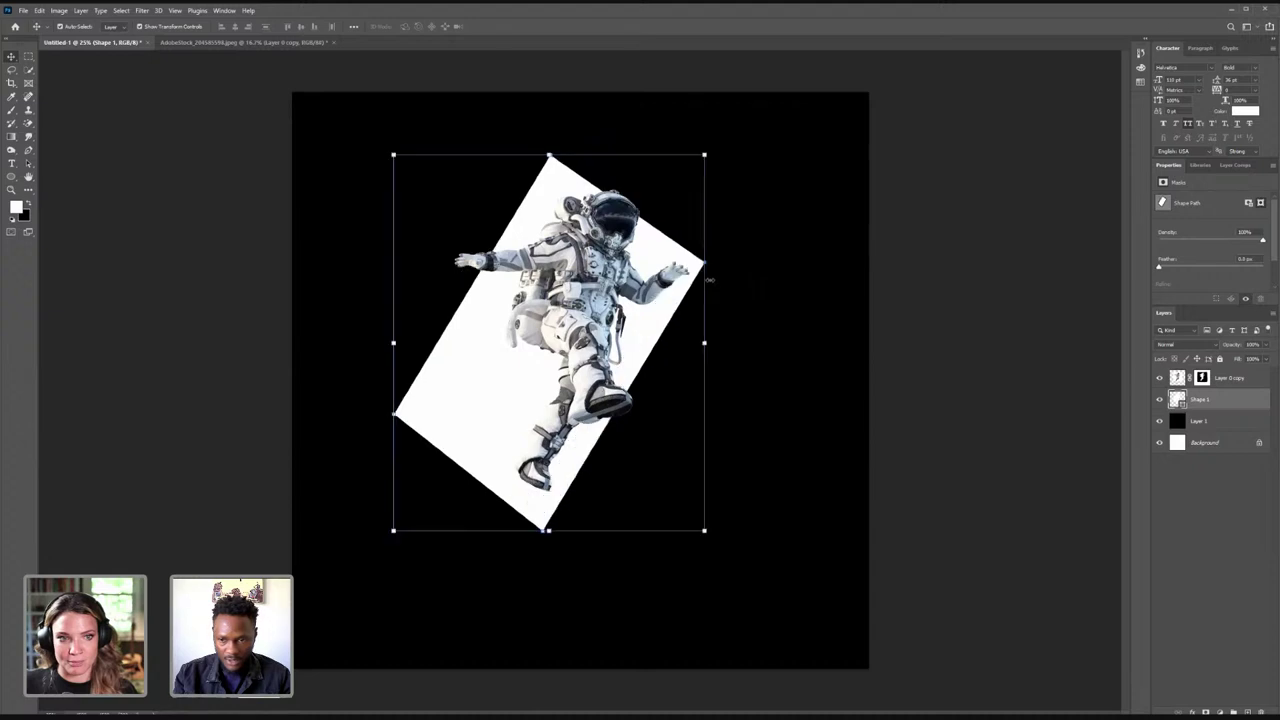
- Rotate the white shape about 10° counterclockwise and shift it slightly up and left behind the astronaut
click(714, 282)
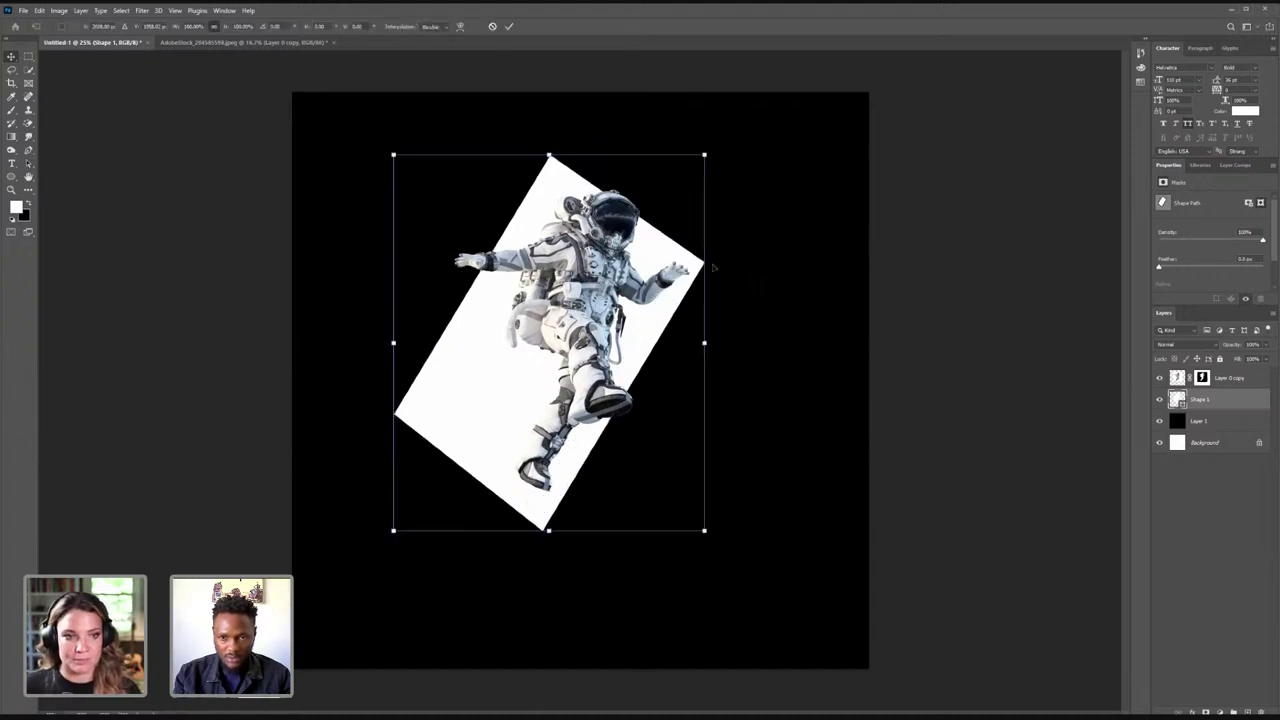
drag(615, 97, 563, 70)
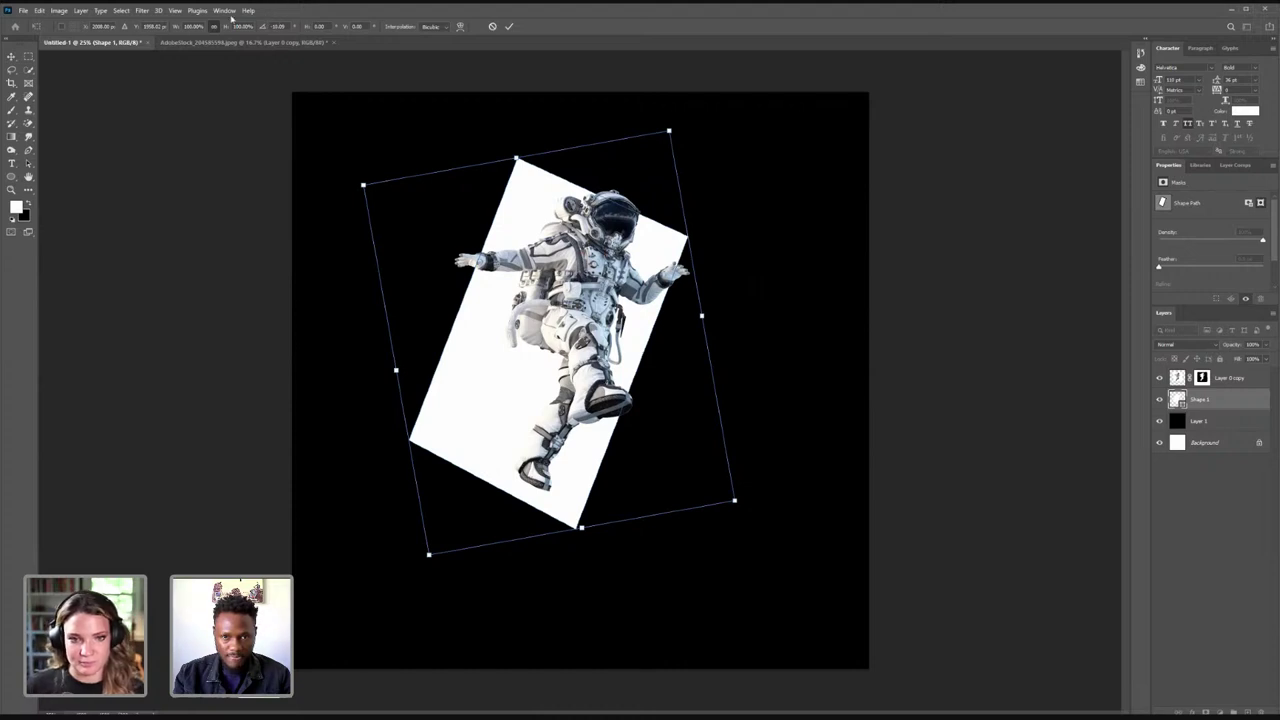
click(509, 26)
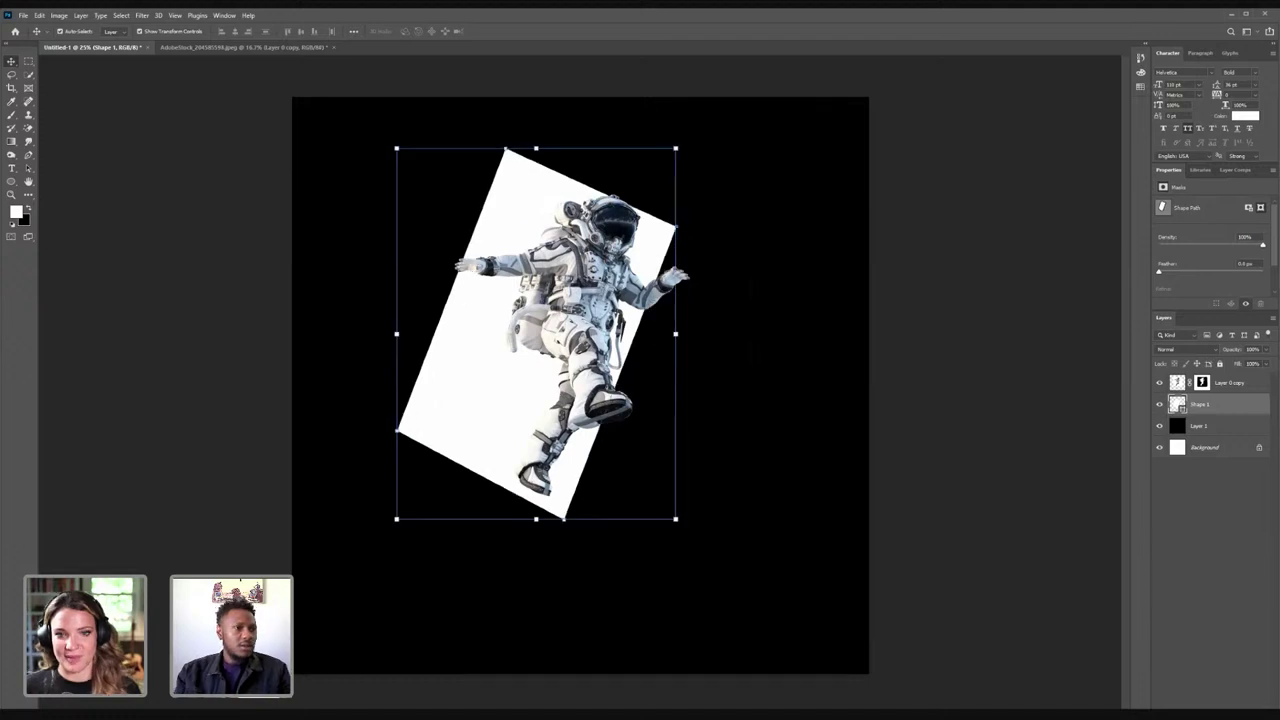
drag(545, 213, 533, 199)
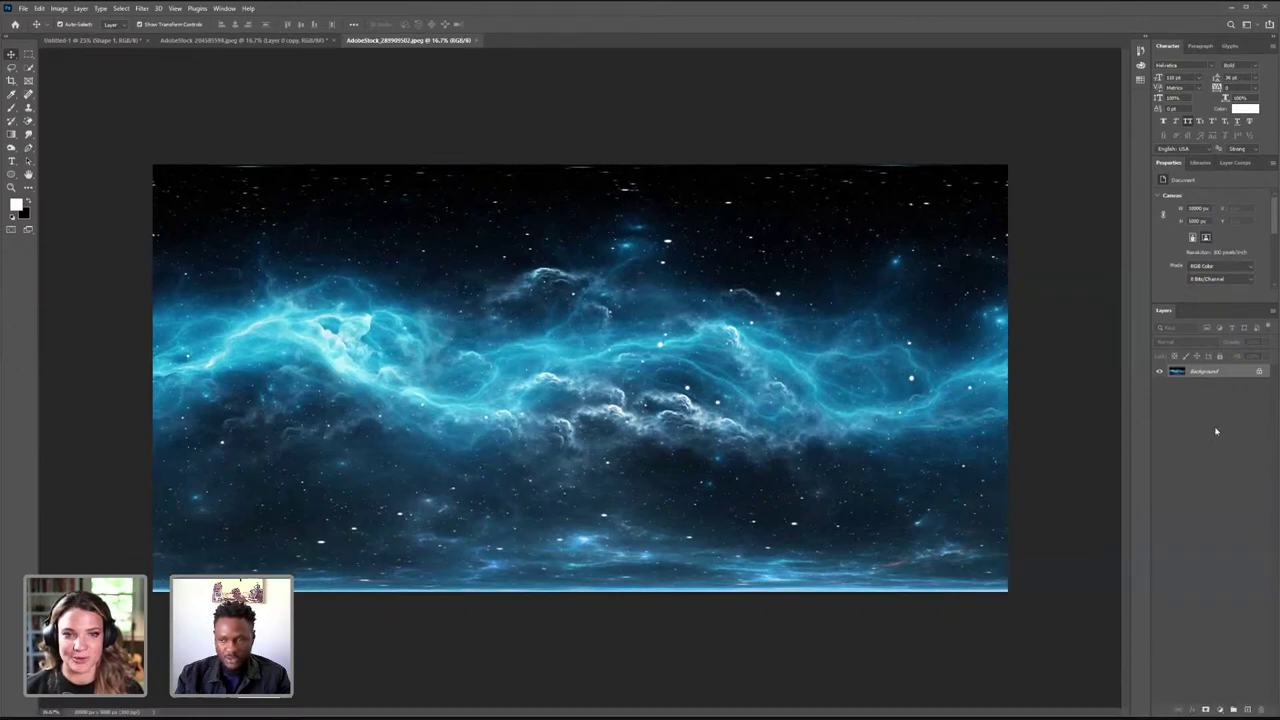
- Bring the unlocked blue nebula image into the composition directly above the white shape and clip it to that shape
double_click(1232, 373)
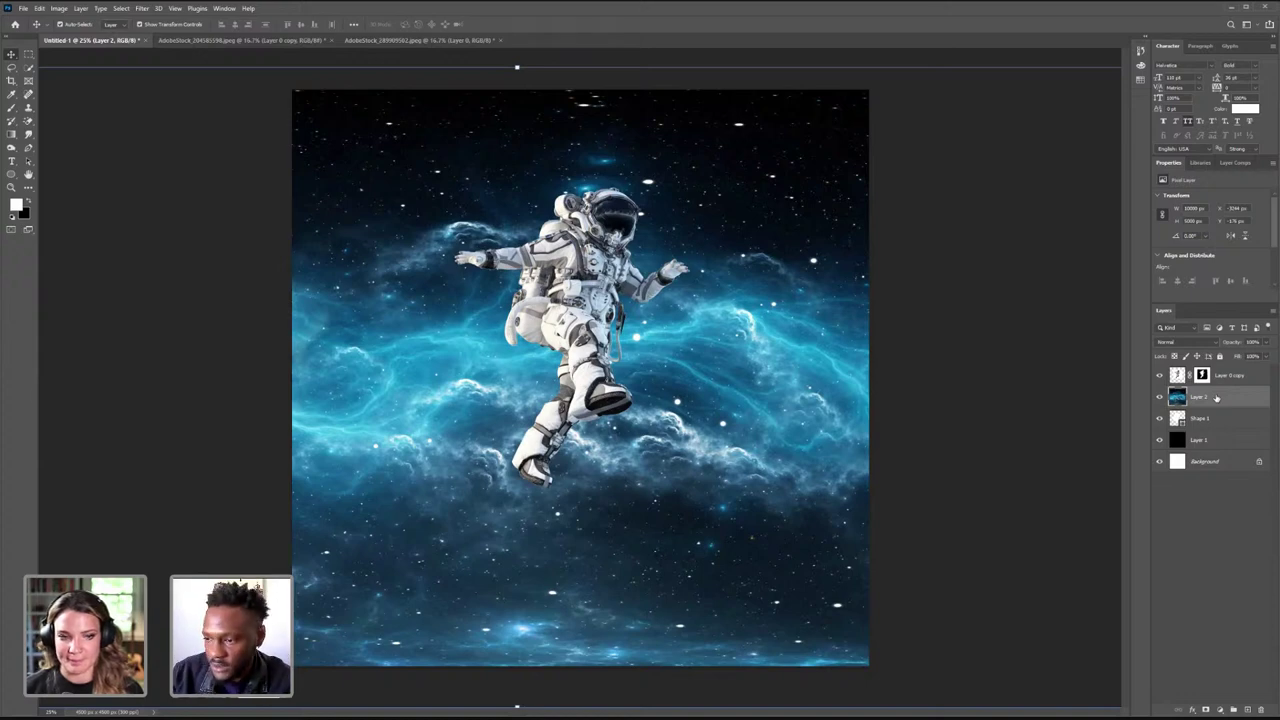
click(1160, 397)
click(1166, 420)
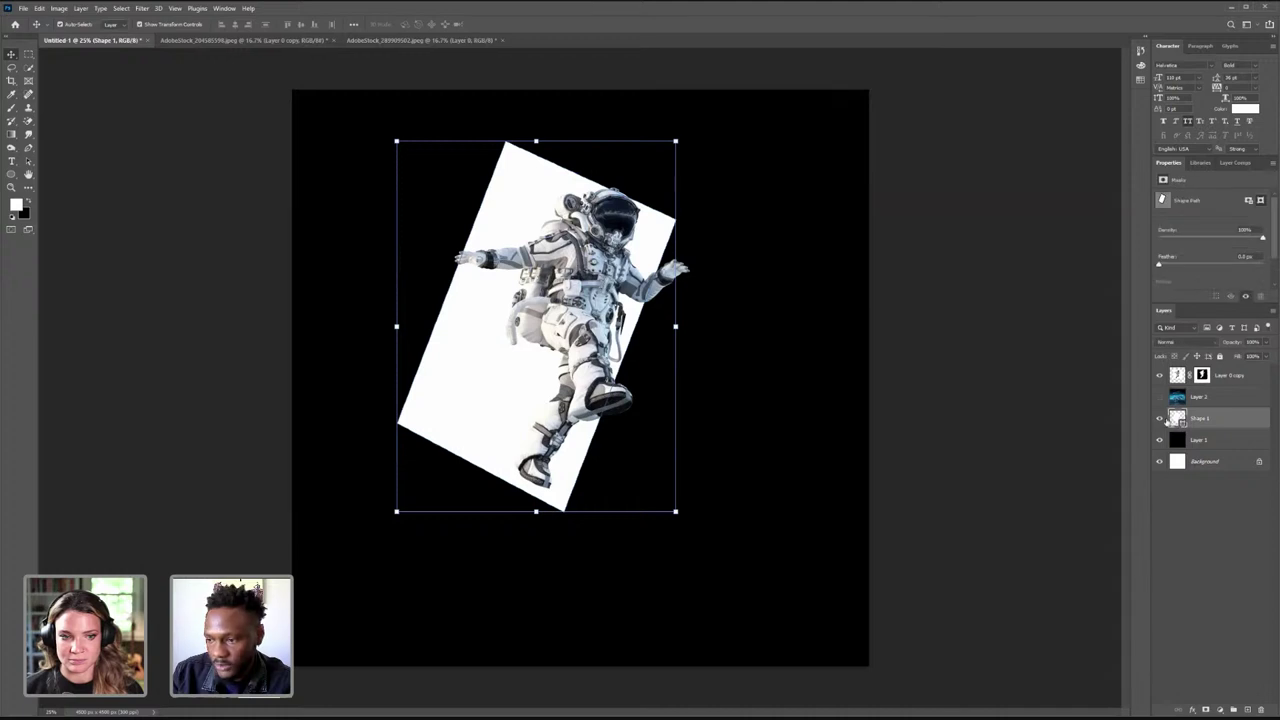
click(1160, 397)
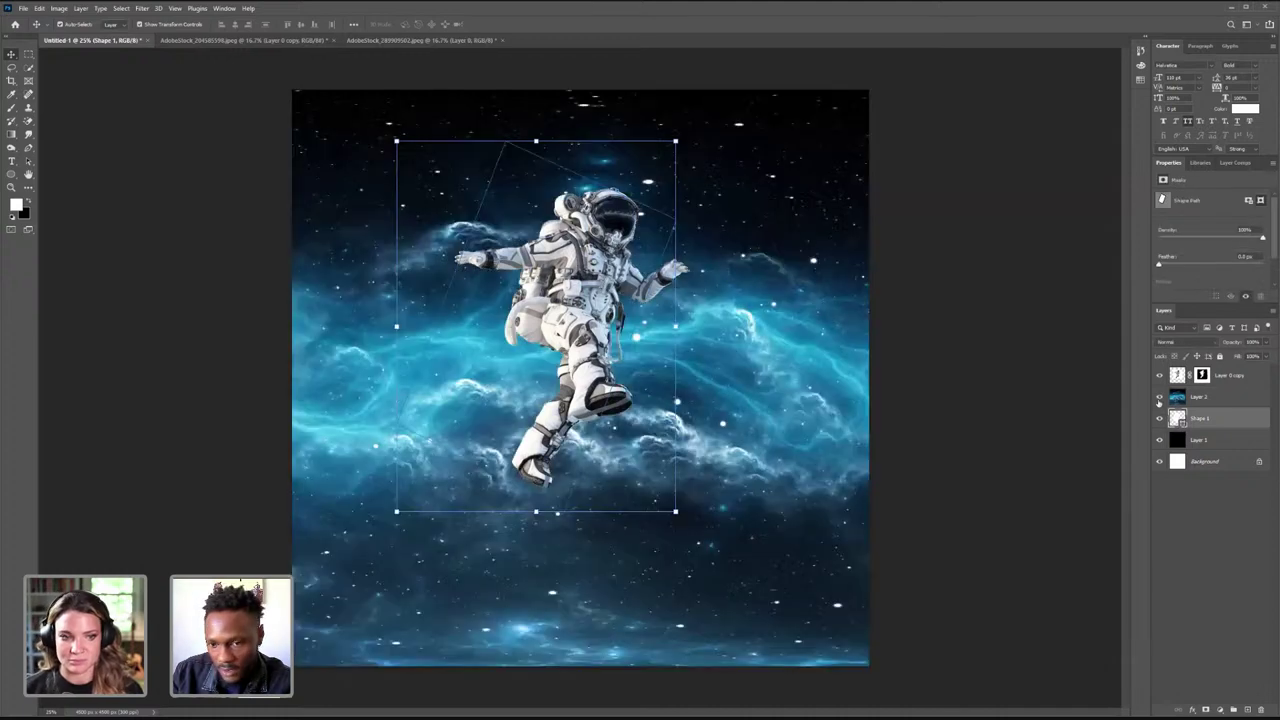
click(1216, 399)
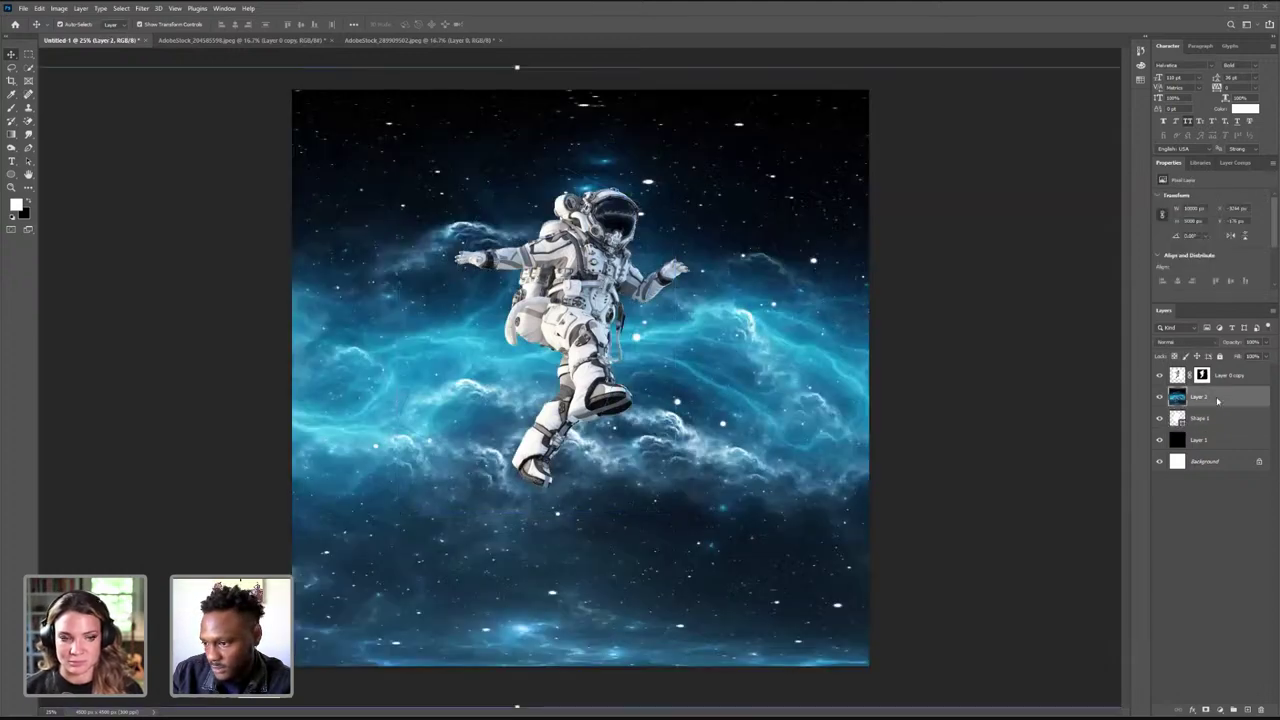
right_click(1216, 400)
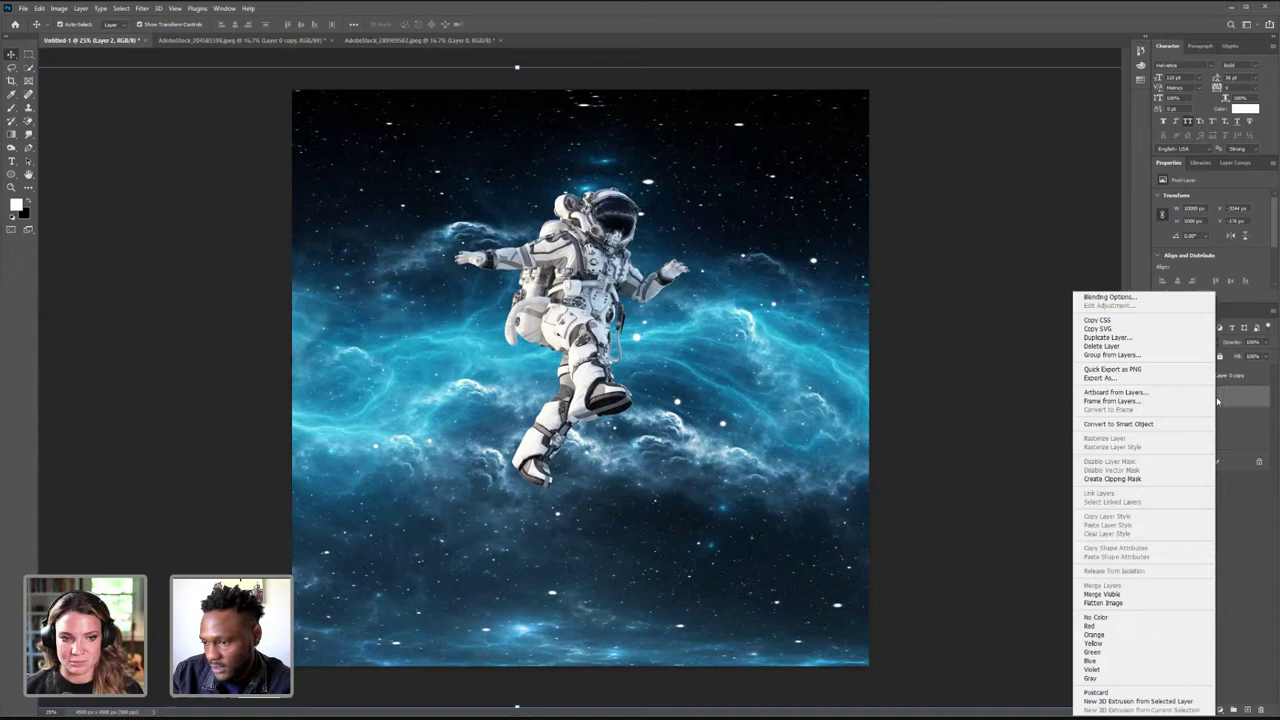
click(1135, 481)
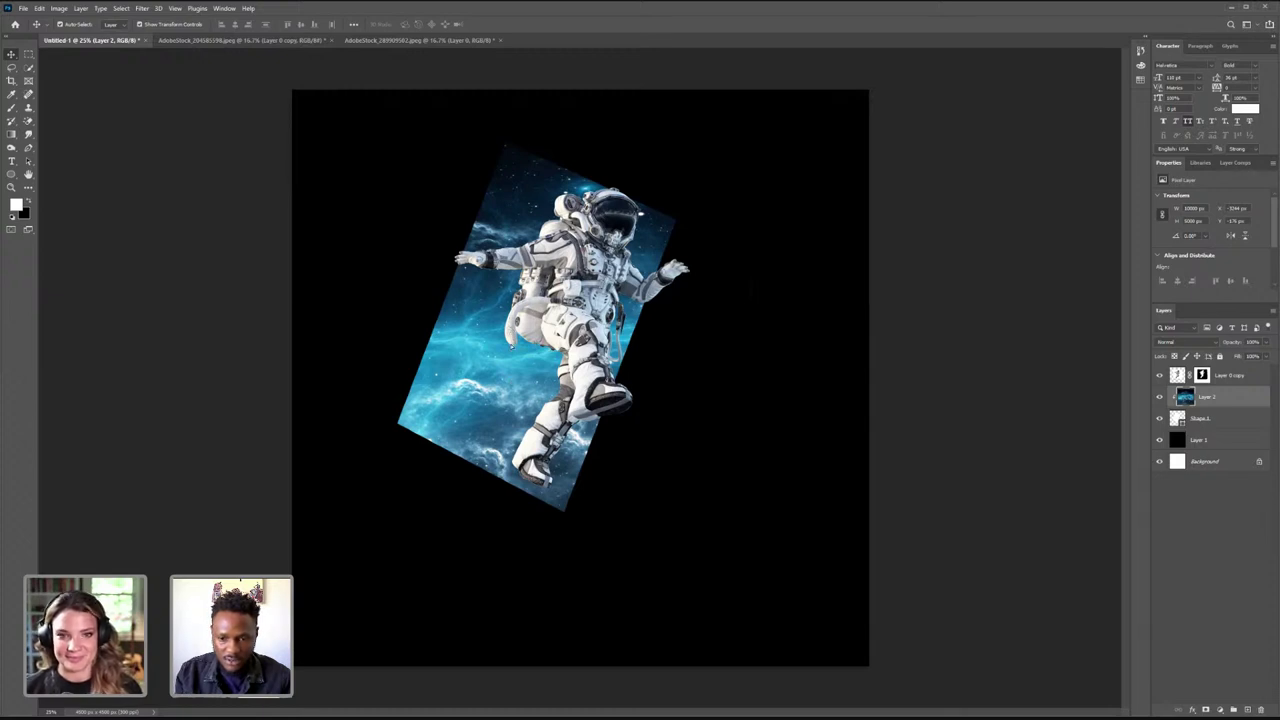
- Reposition the clipped nebula layer behind the astronaut and scale it down to about 75%
drag(517, 409, 586, 617)
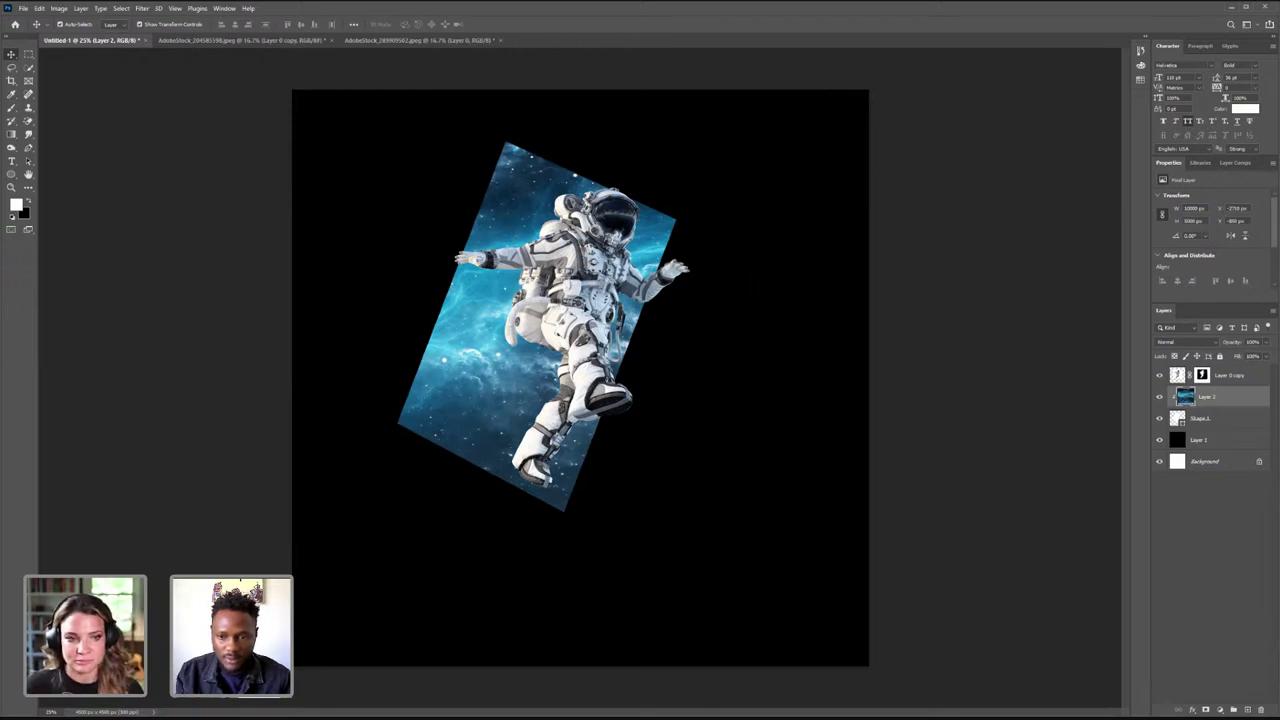
key(ctrl+t)
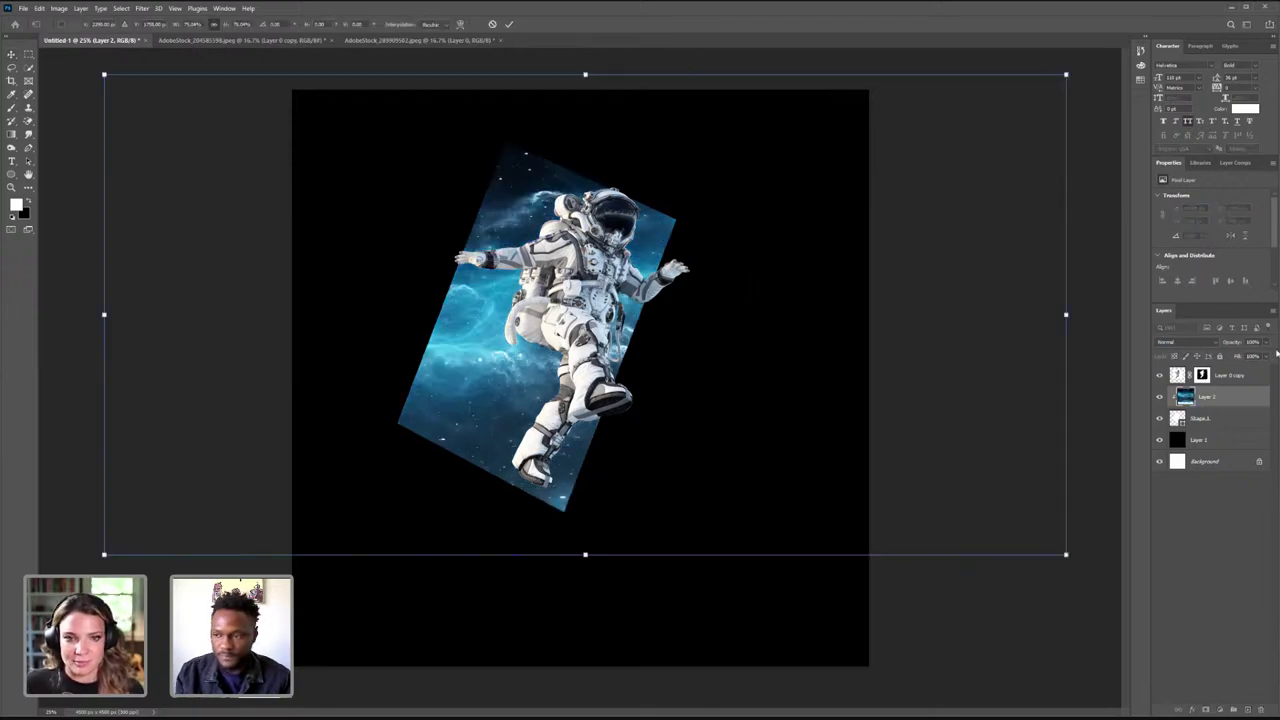
- Scale the astronaut, nebula and shape layers together to about 86% and apply the transform
click(1237, 379)
click(1226, 403)
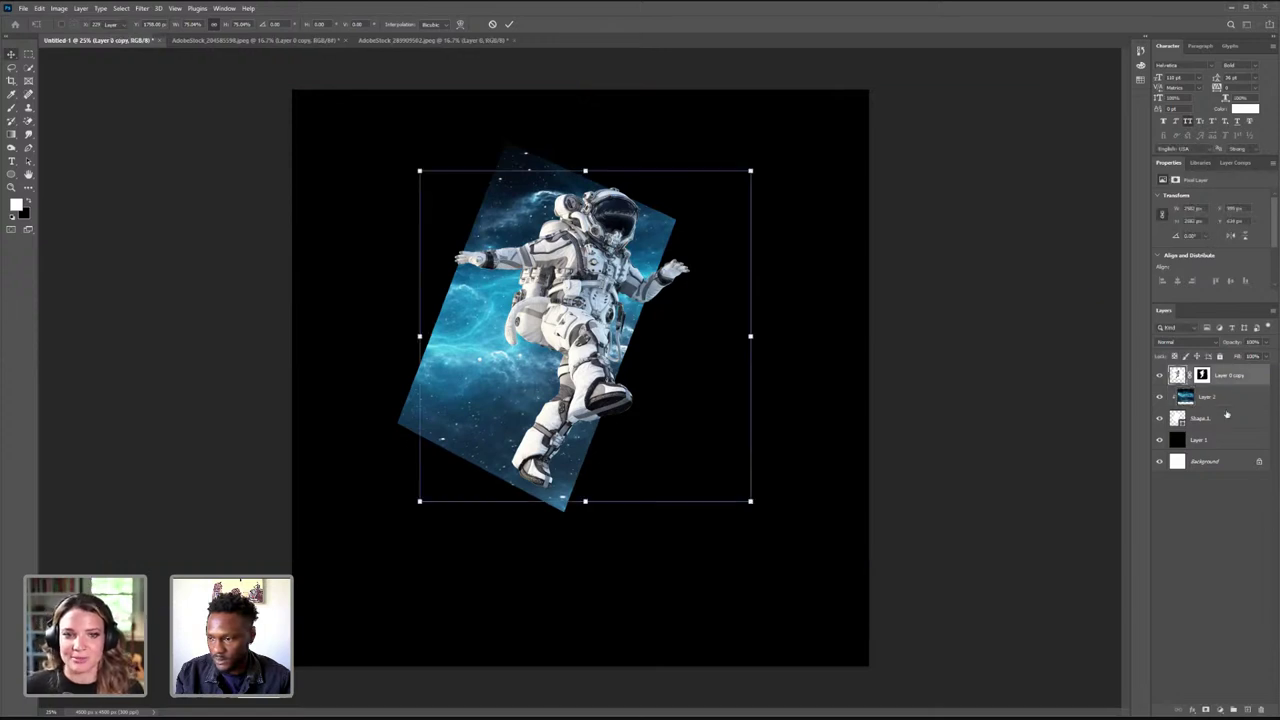
shift+click(1226, 418)
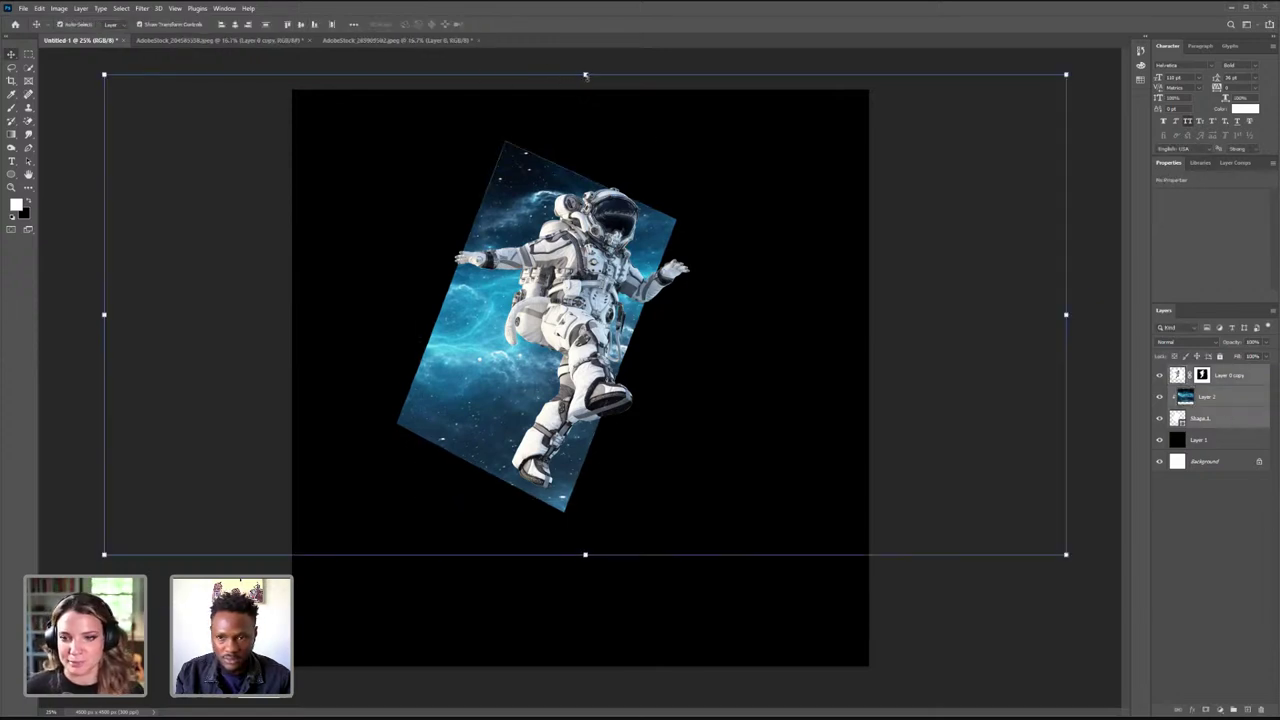
key(ctrl+t)
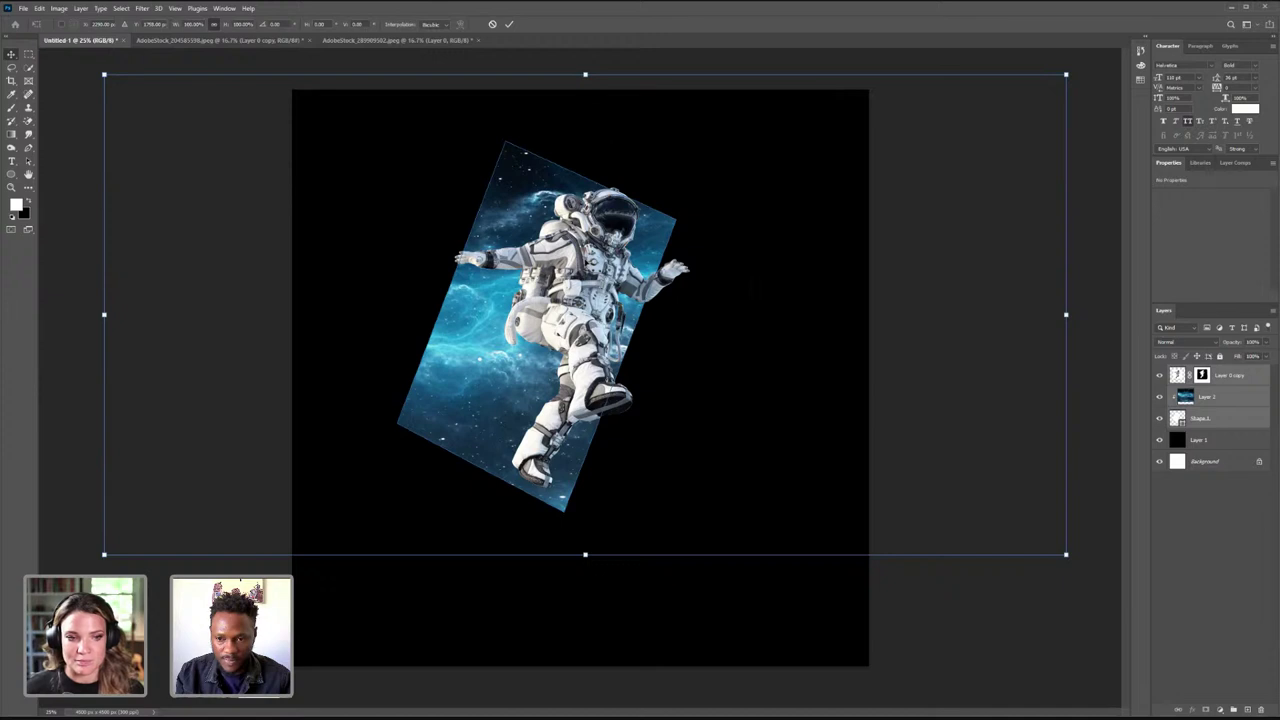
drag(1066, 74, 1018, 110)
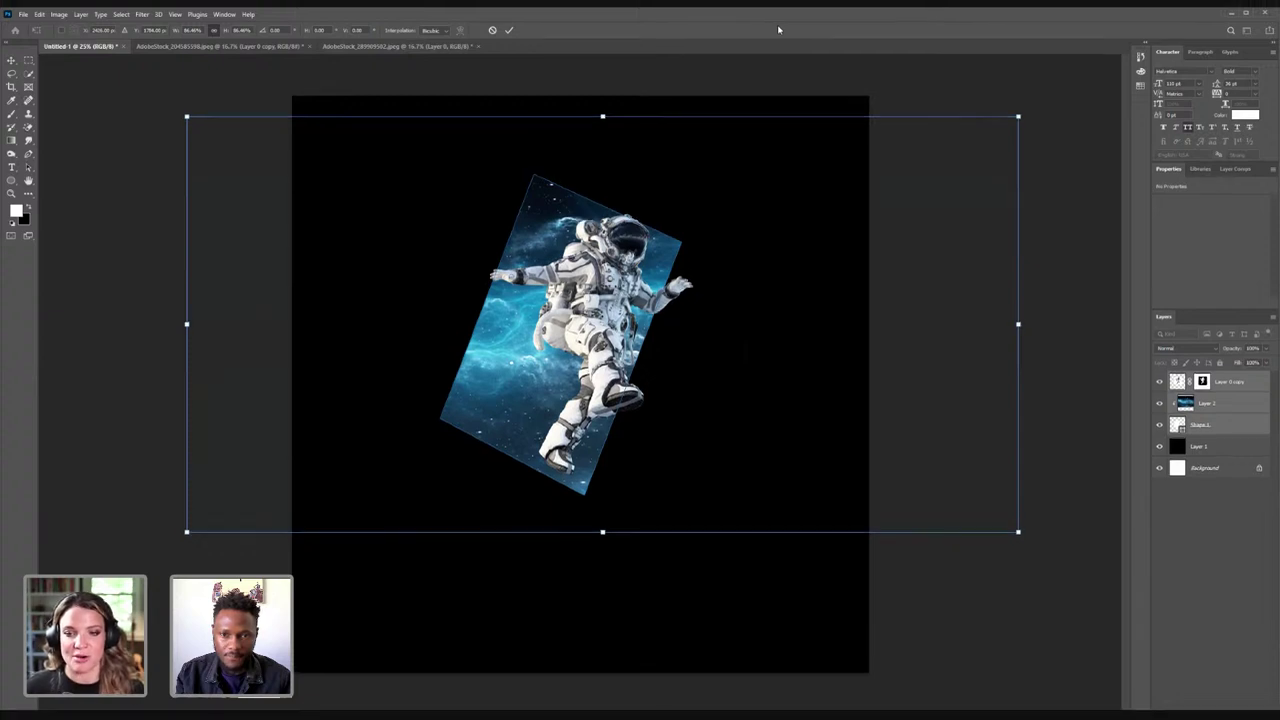
click(508, 30)
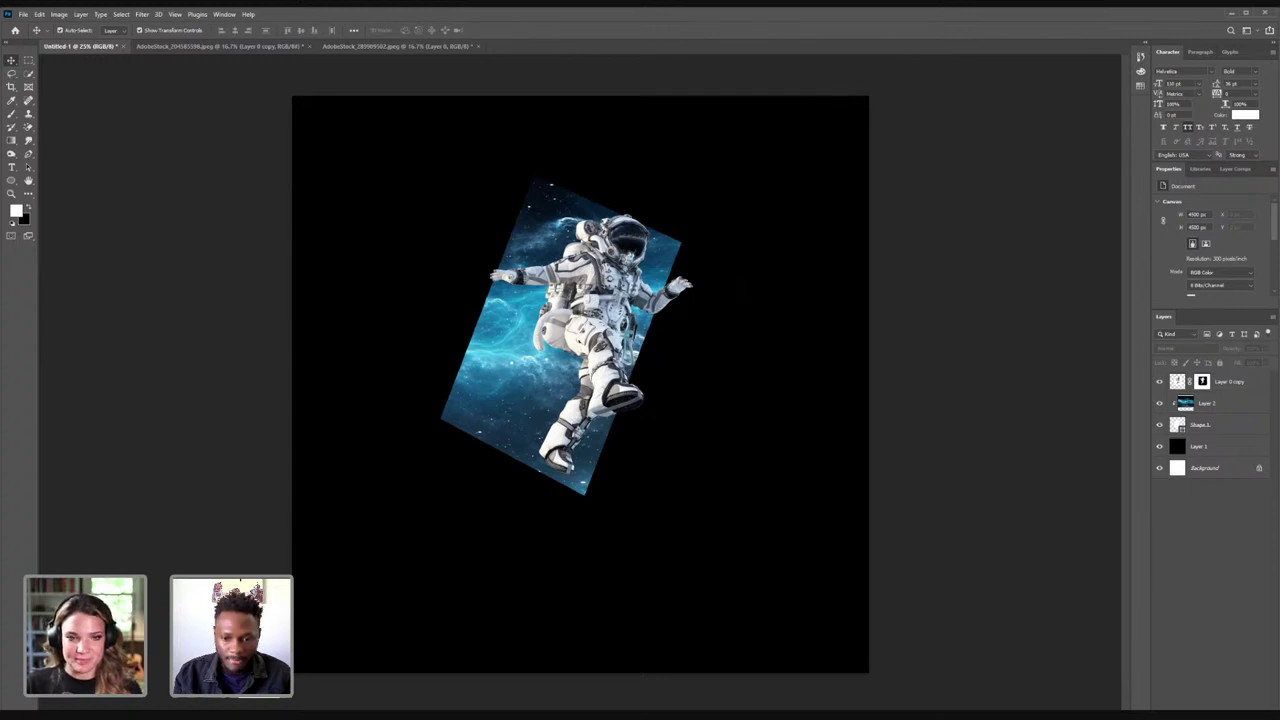
- Add an Outer Glow to the shape layer behind the astronaut and set the glow colour to near-white
click(1226, 403)
click(1227, 426)
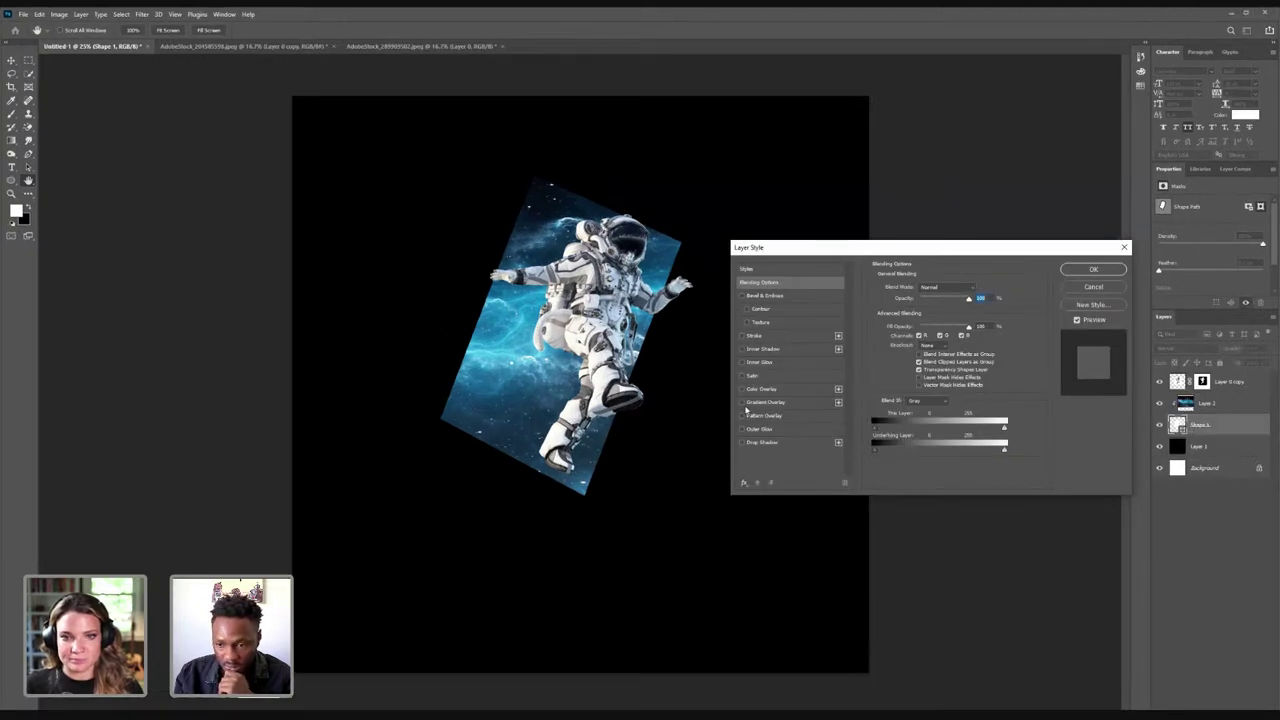
click(744, 430)
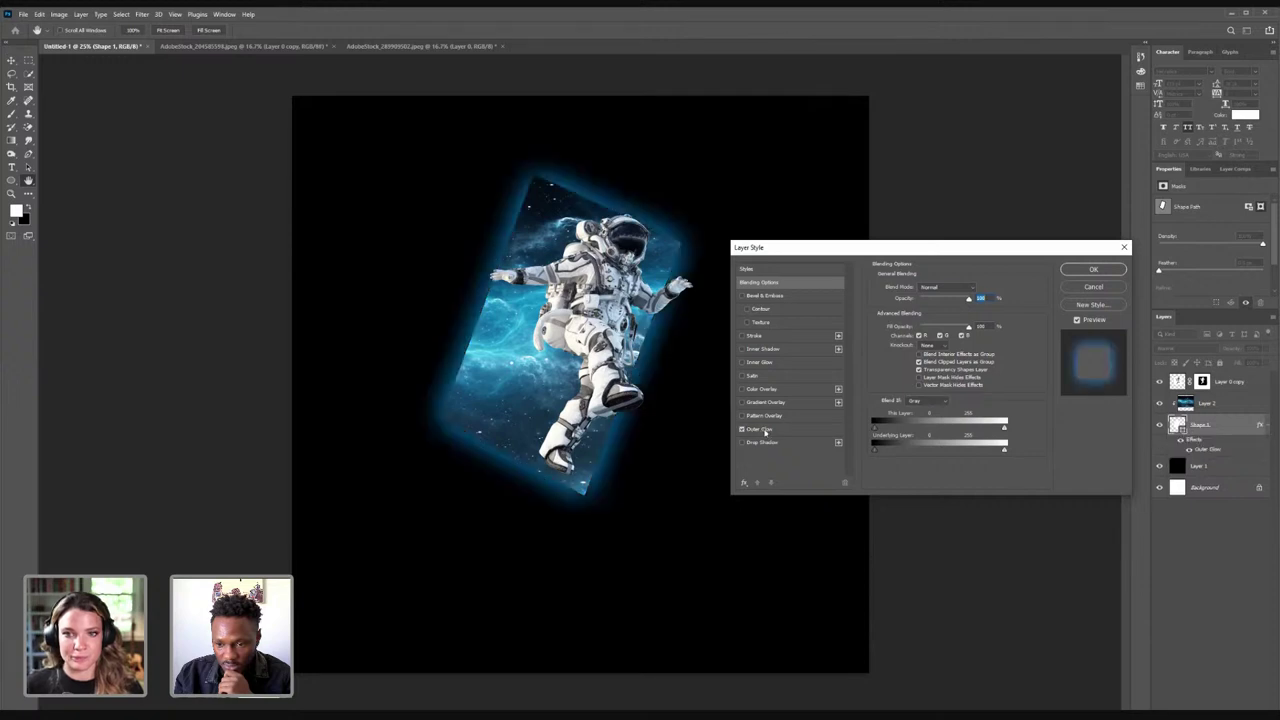
click(898, 325)
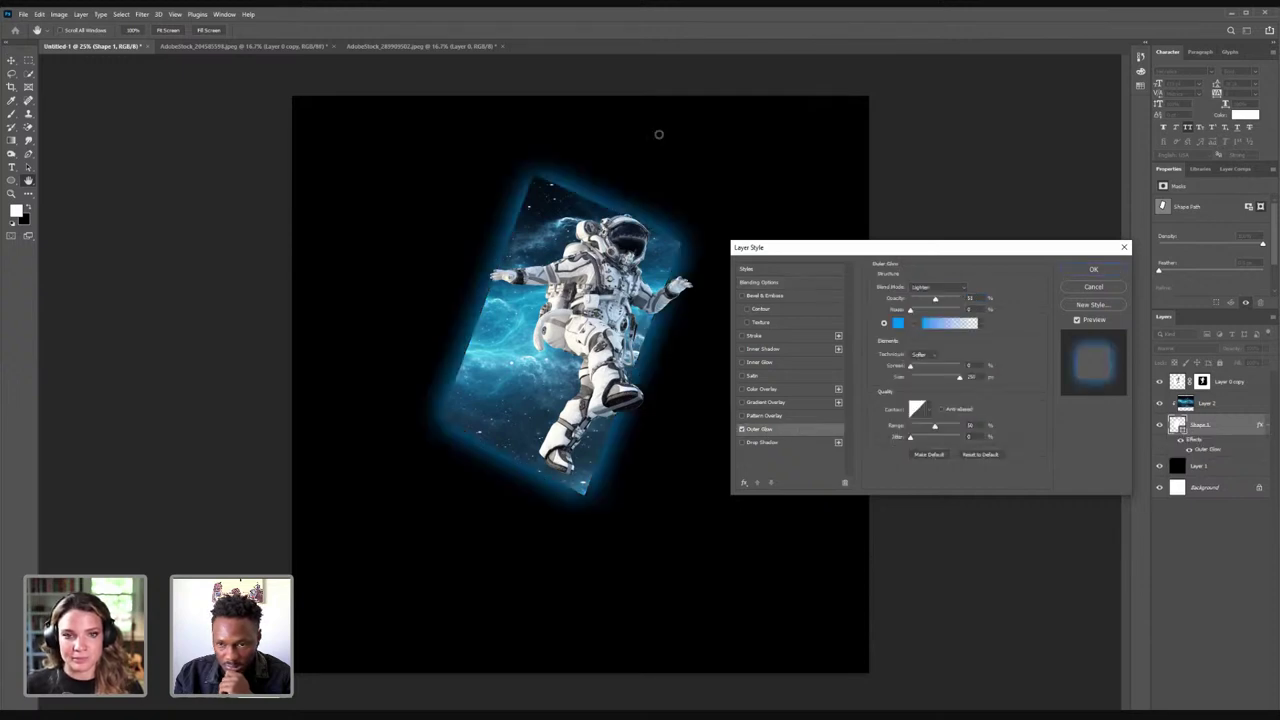
click(626, 130)
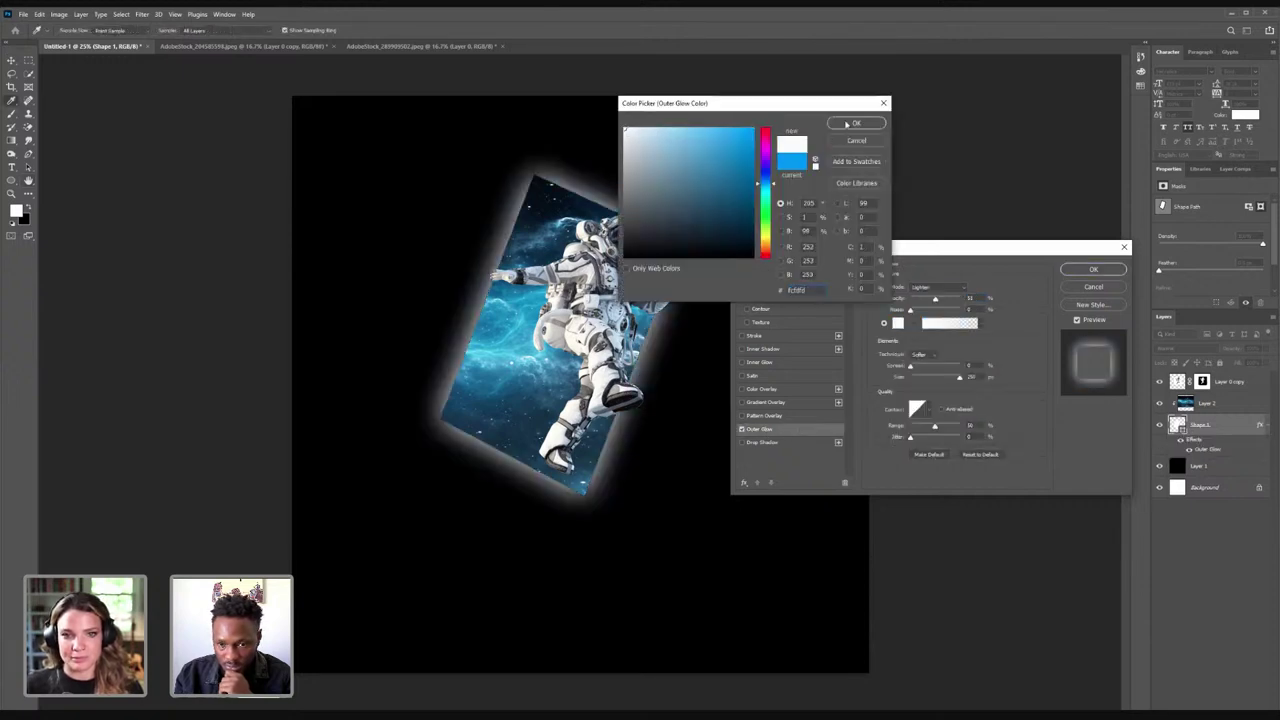
click(848, 124)
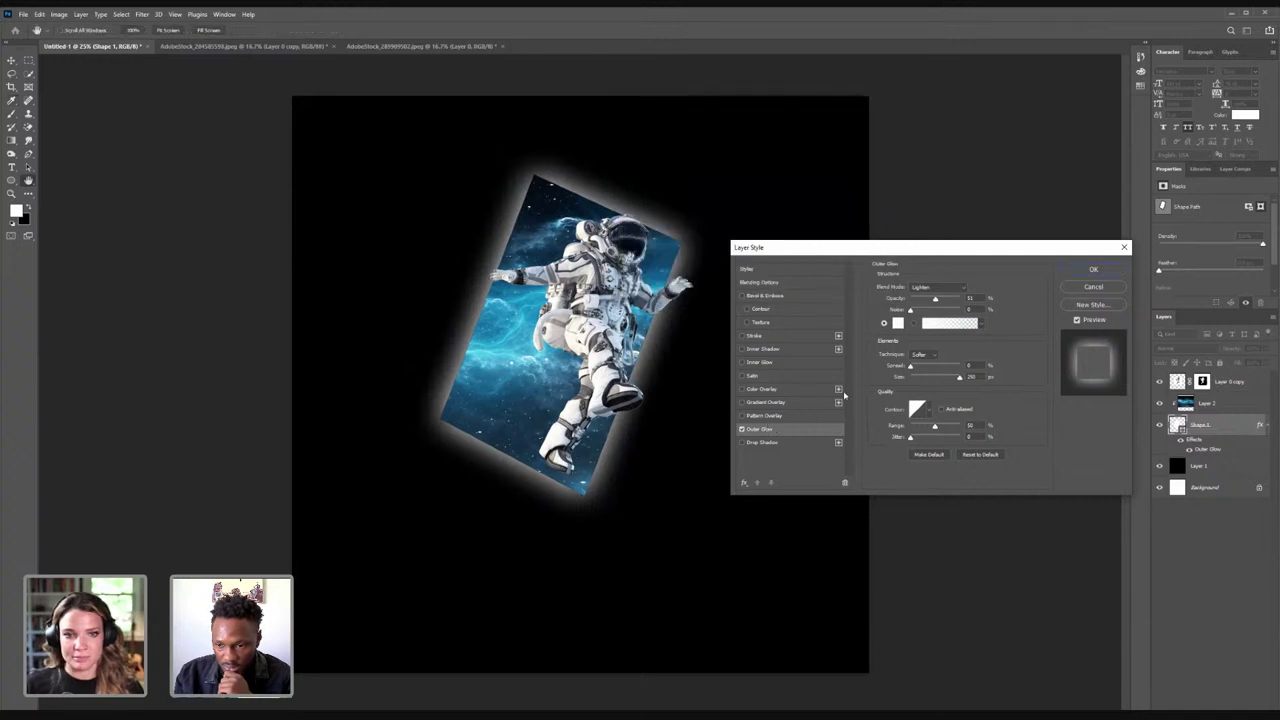
- Change the outer glow's colour to a pale cyan and raise its opacity to 77%
click(898, 323)
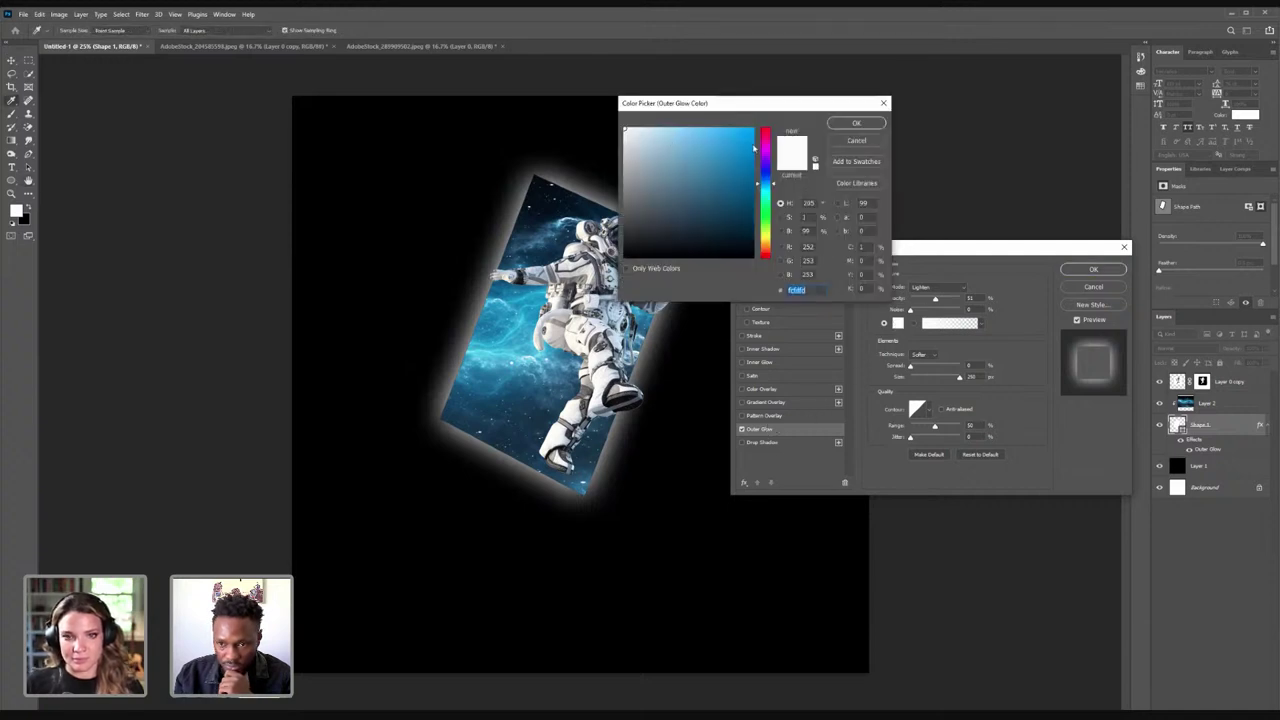
click(766, 190)
click(647, 129)
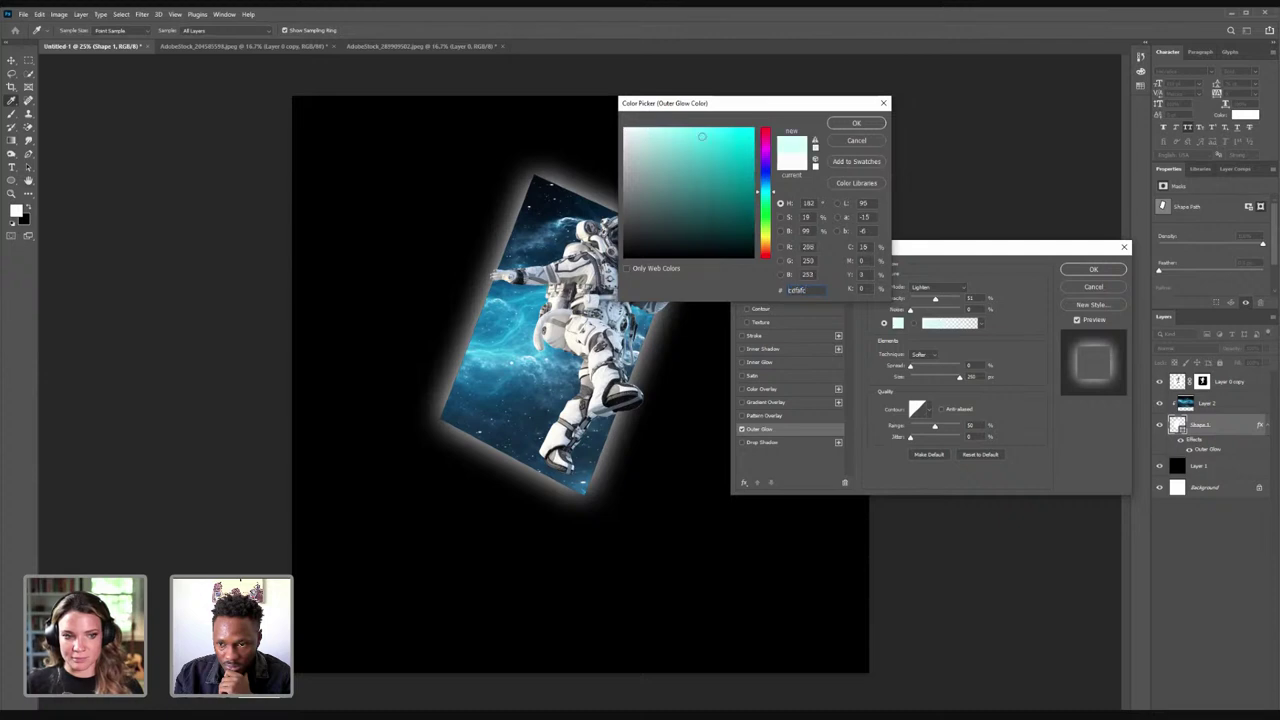
click(856, 124)
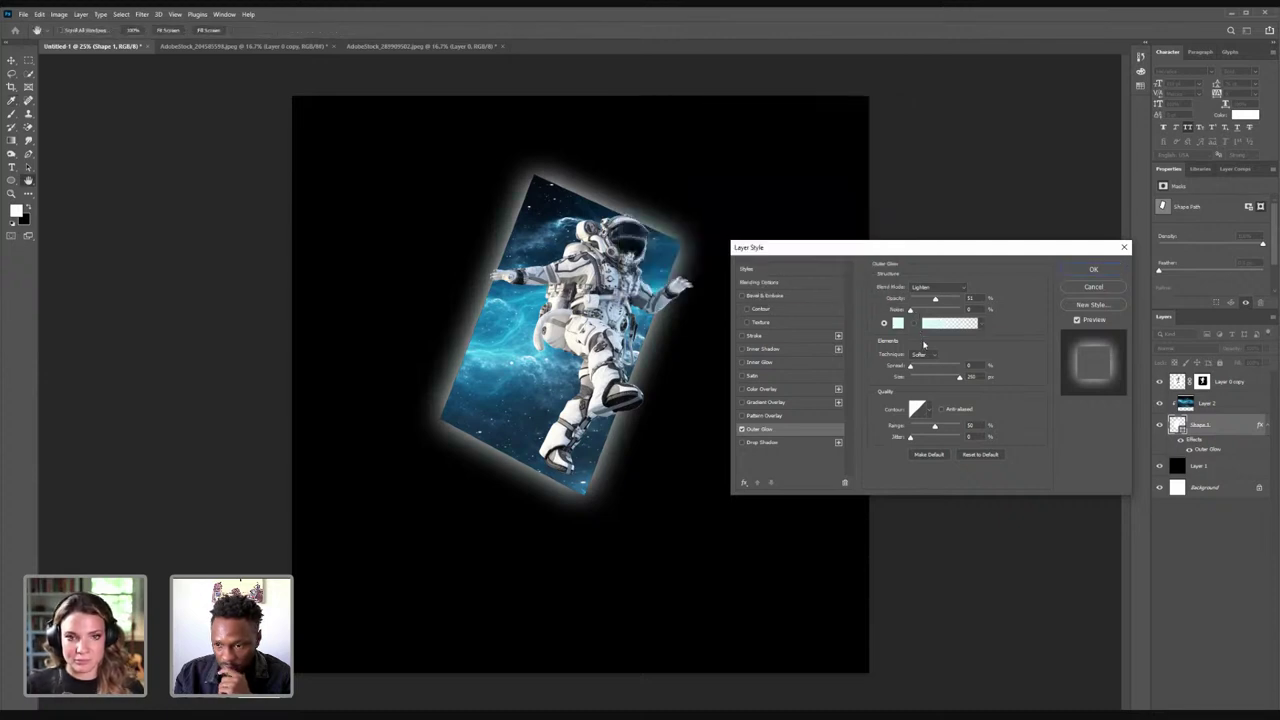
drag(935, 299, 948, 299)
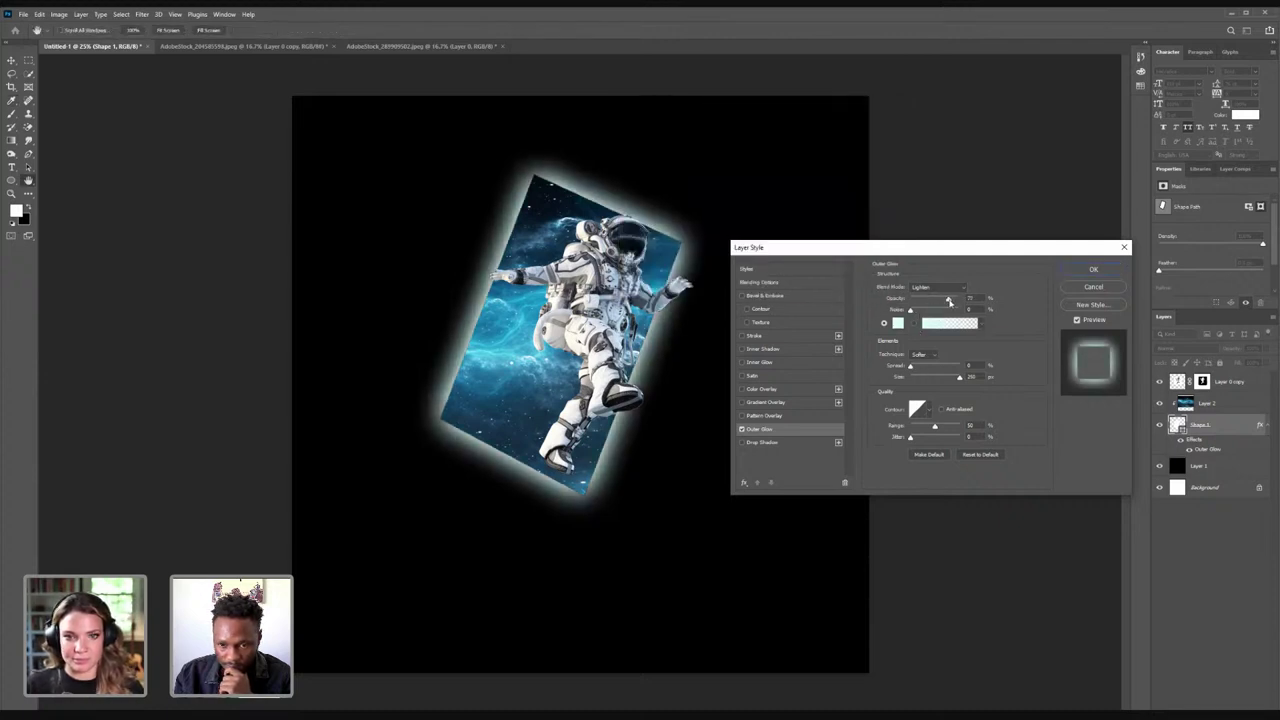
- Add an Inner Glow to the shape layer with a pale yellow colour and an opacity of about 76%
click(742, 362)
click(762, 362)
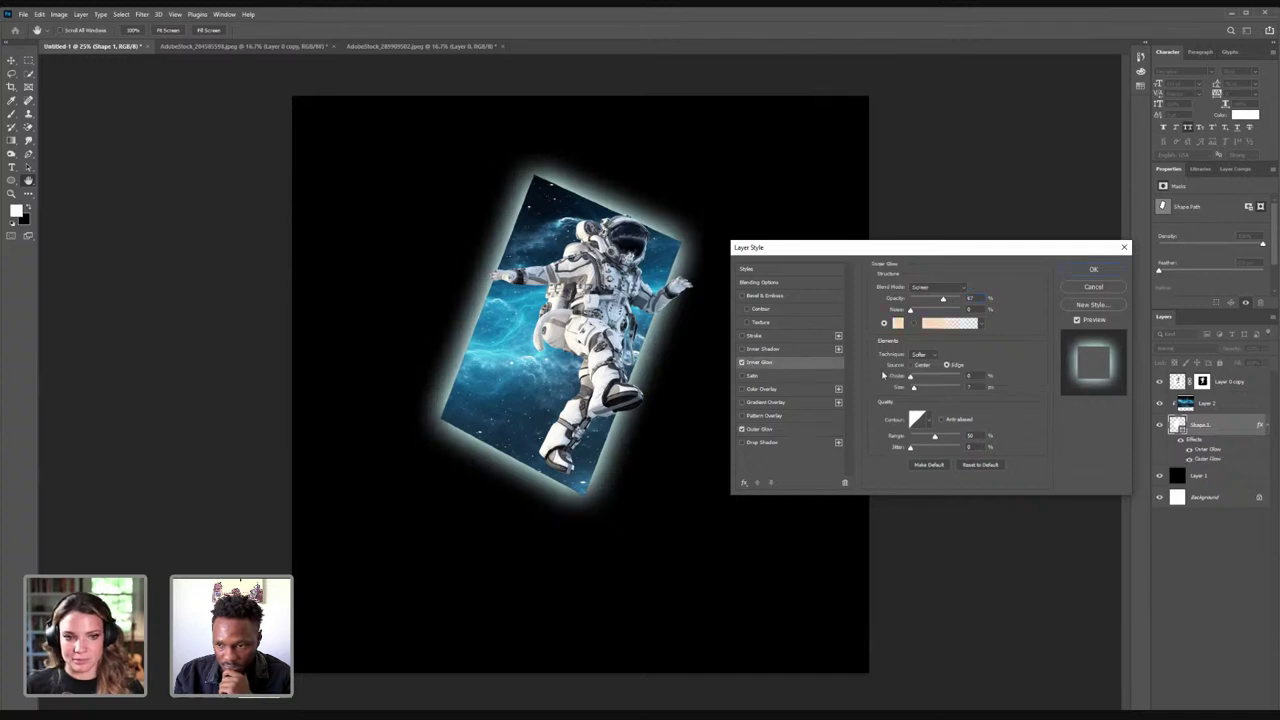
click(898, 323)
click(626, 130)
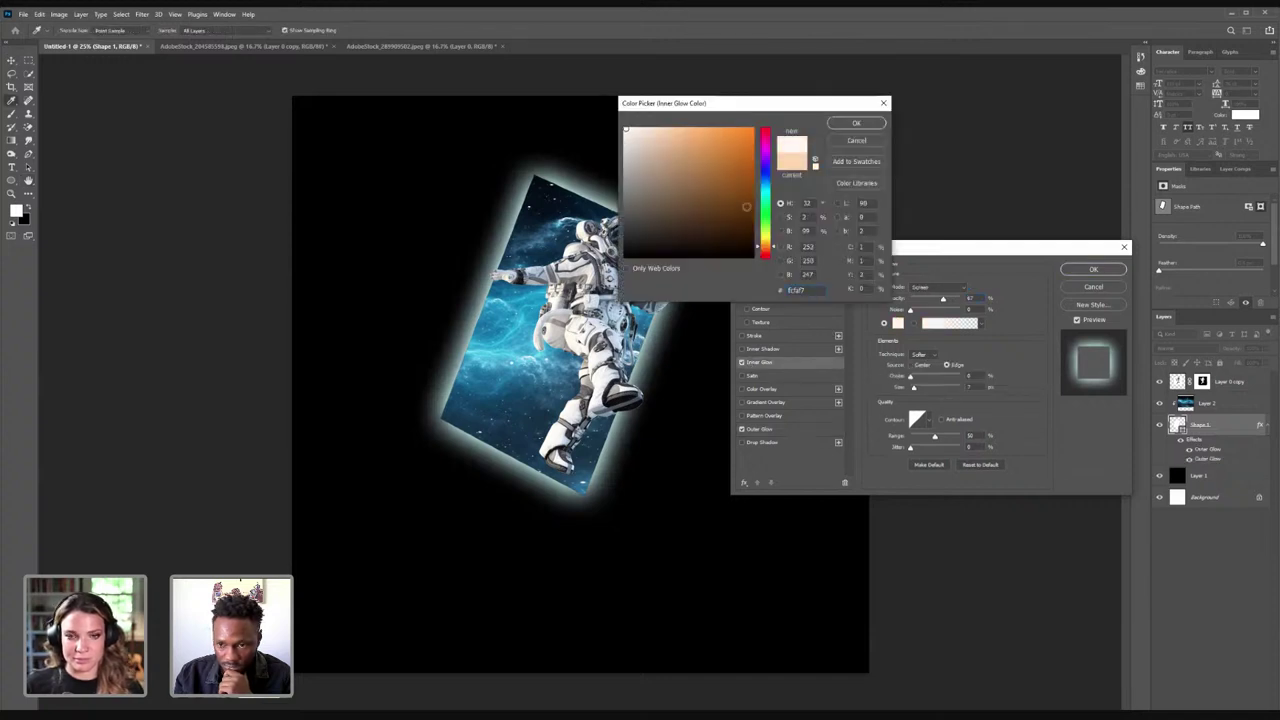
drag(768, 244, 768, 236)
click(752, 129)
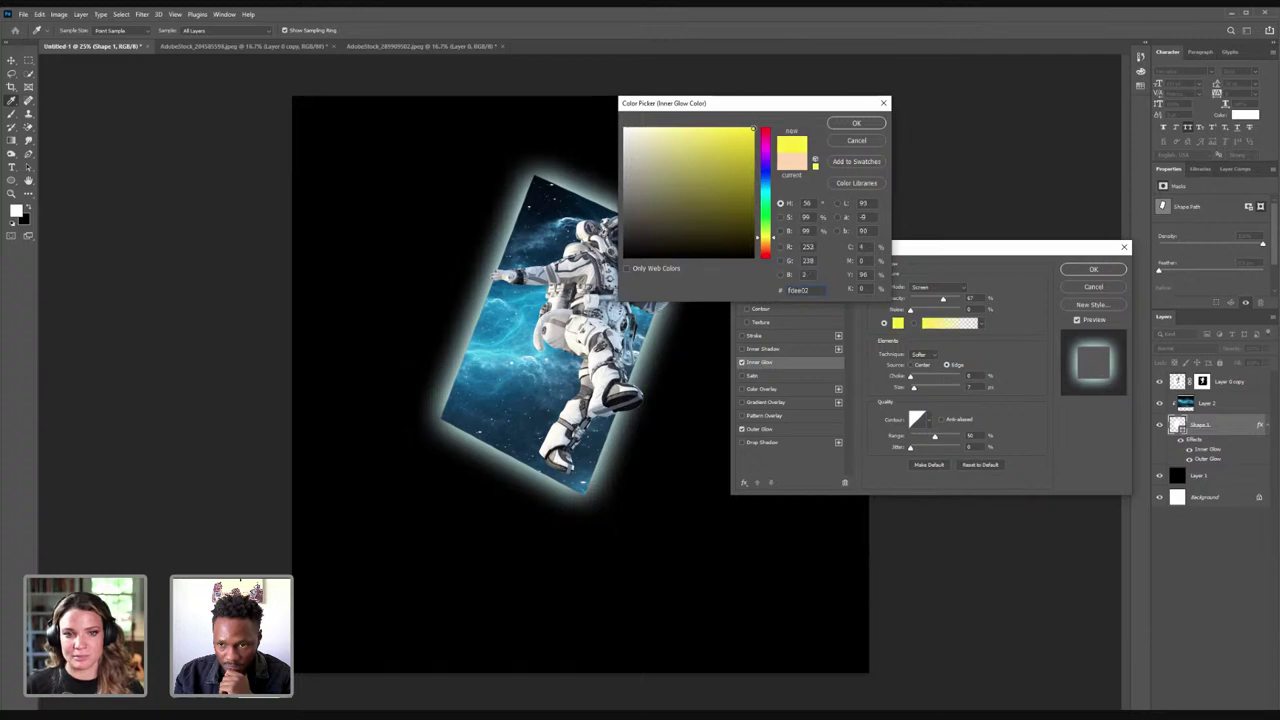
click(641, 131)
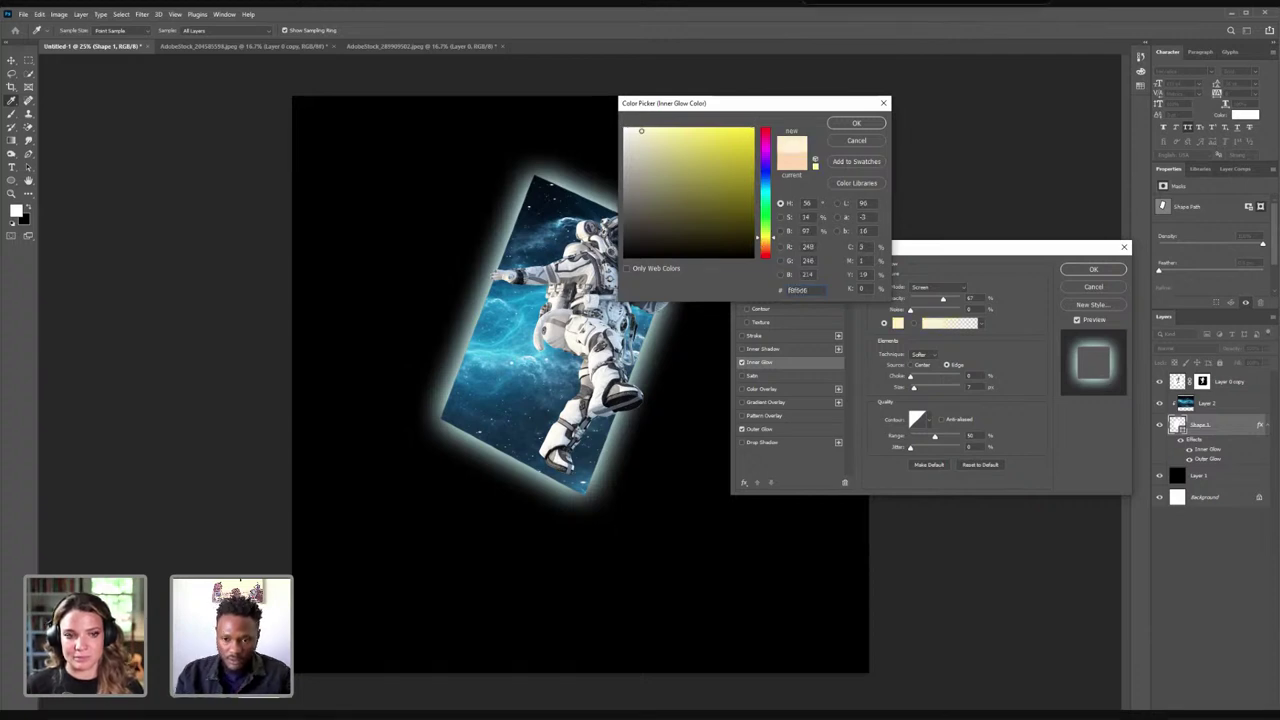
click(856, 123)
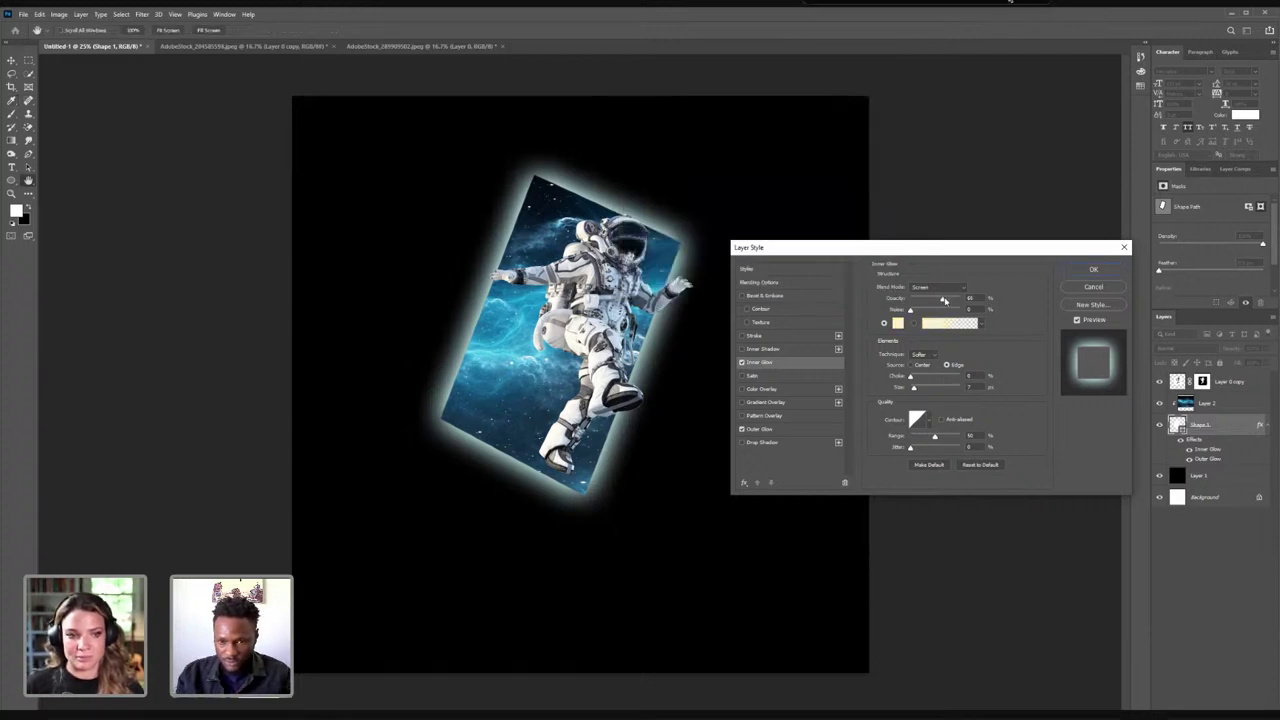
drag(943, 299, 947, 300)
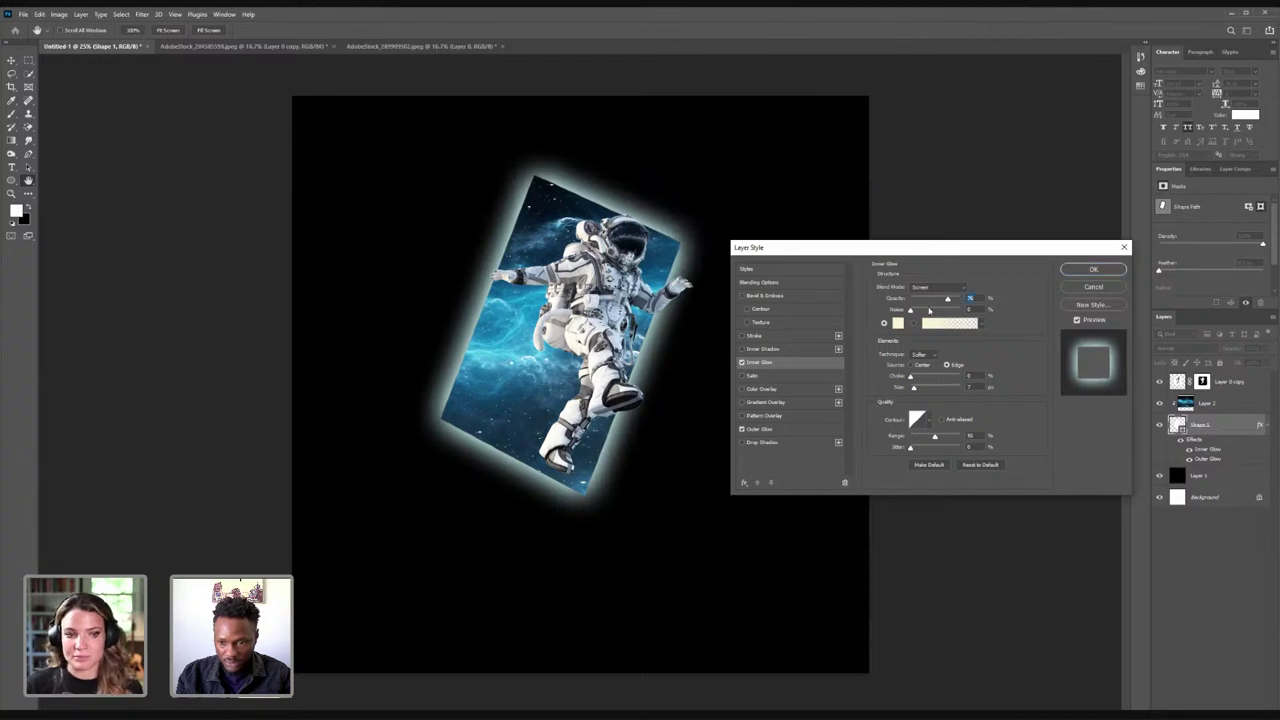
- Lower the outer glow's opacity and apply the layer style to the shape
click(776, 429)
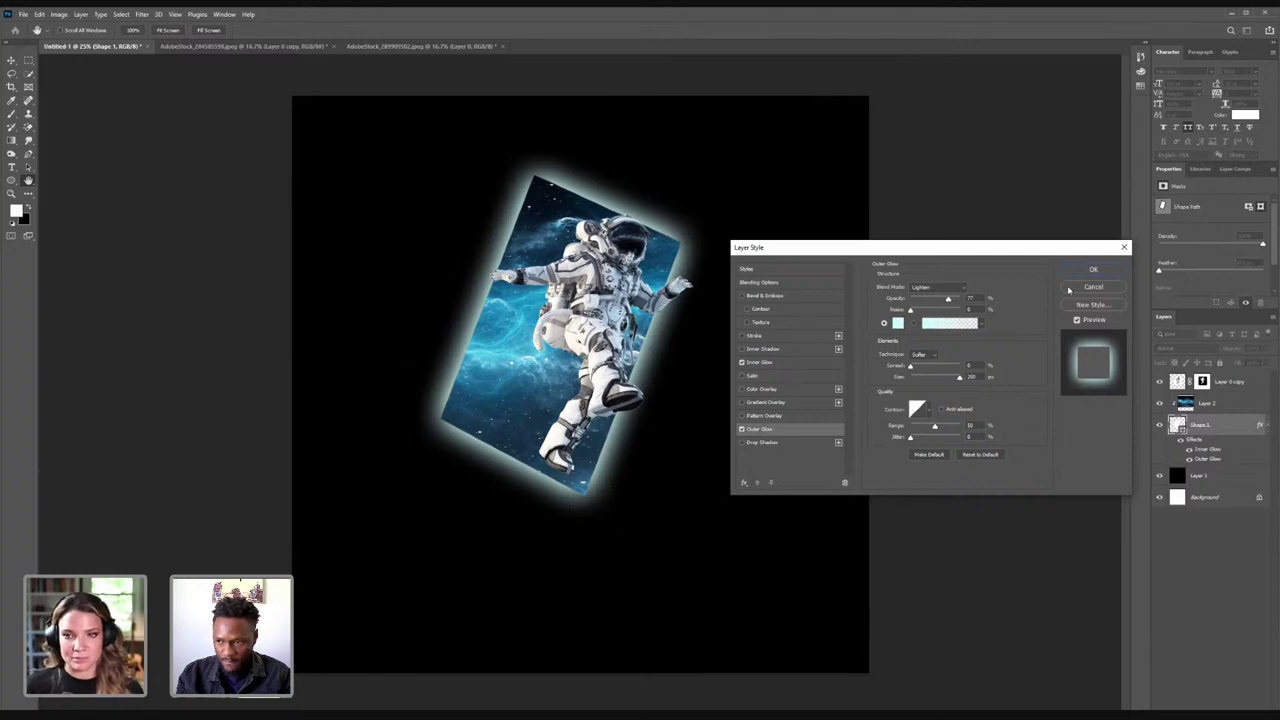
mouse_move(948, 299)
mouse_down()
mouse_move(964, 299)
mouse_move(939, 300)
mouse_up()
click(797, 363)
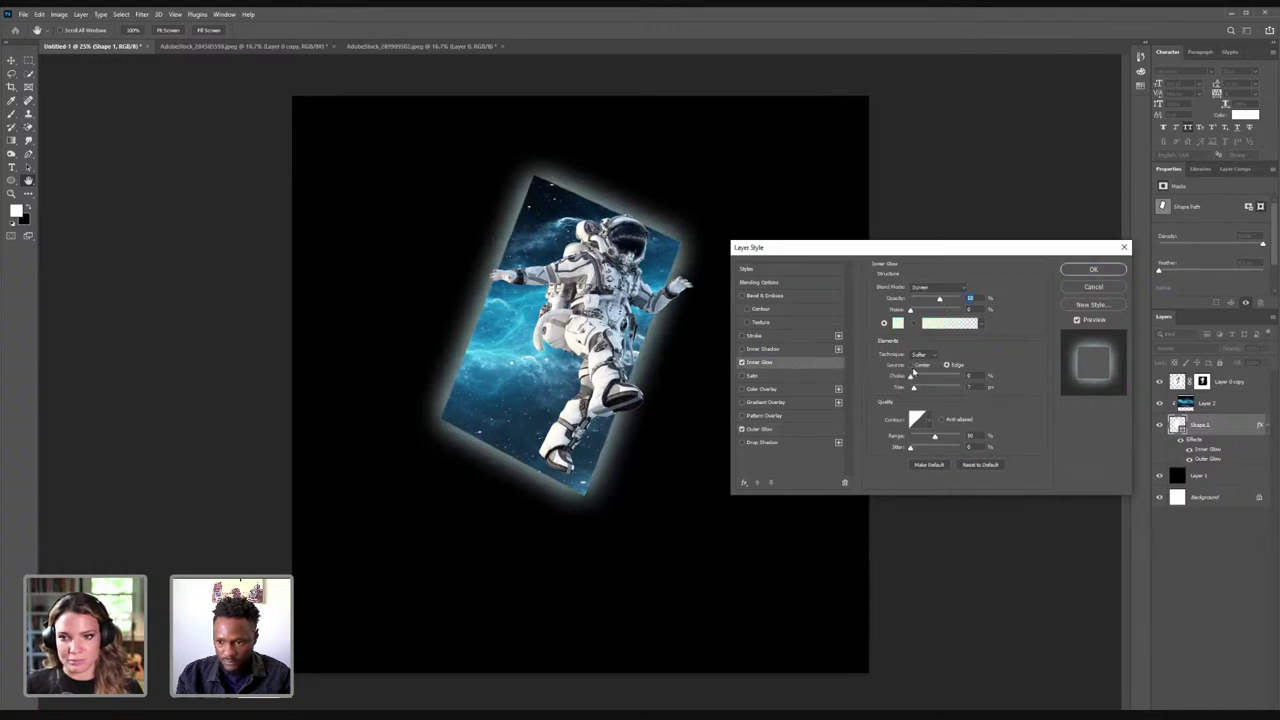
click(1093, 271)
key(v)
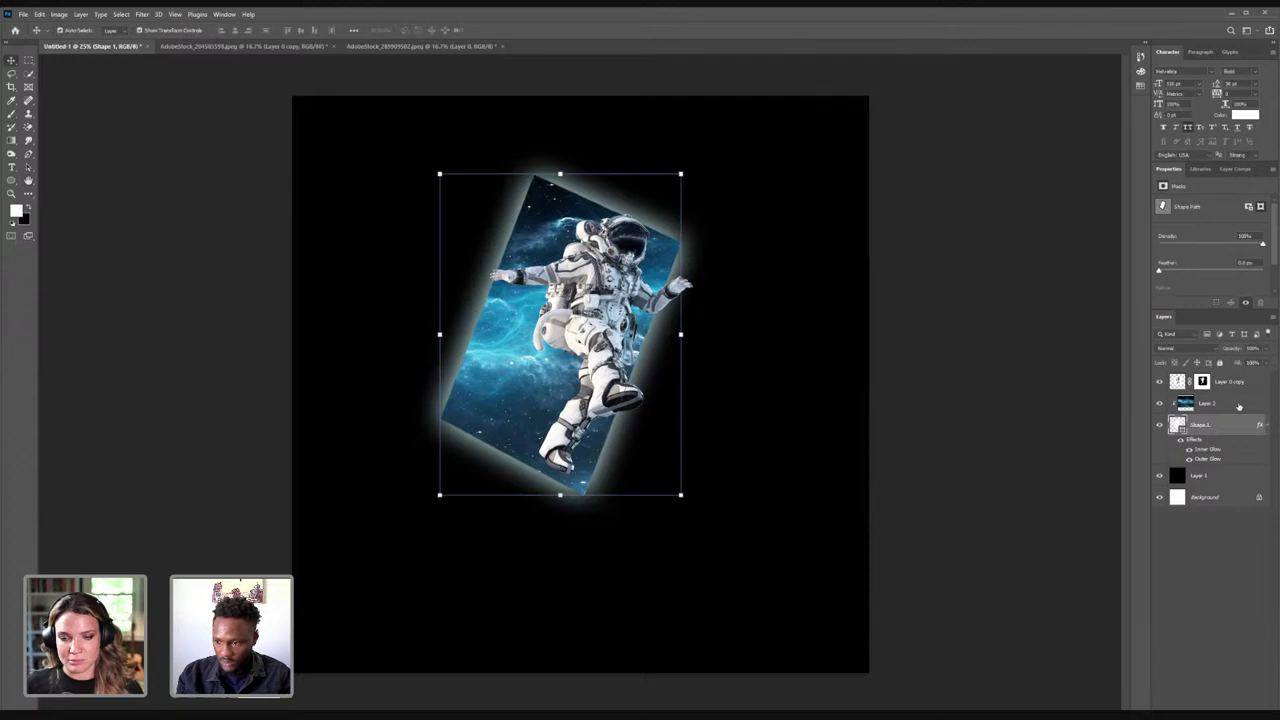
click(1246, 405)
double_click(1247, 405)
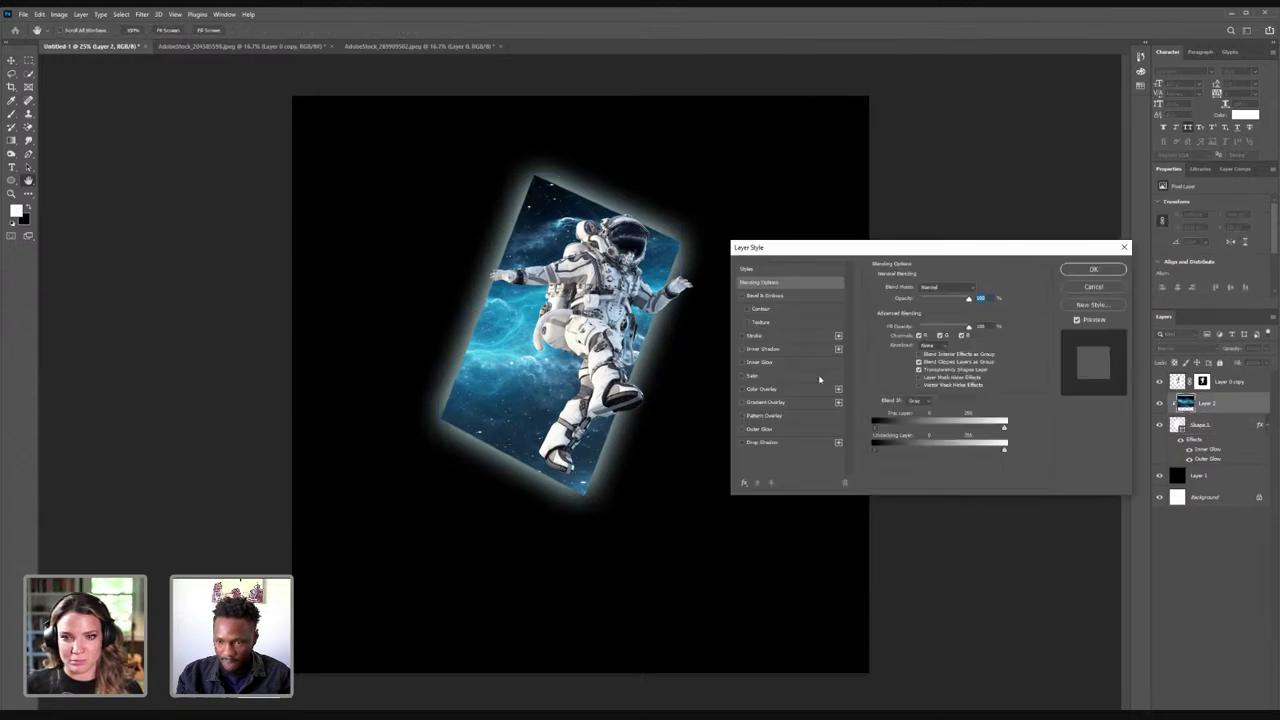
click(748, 362)
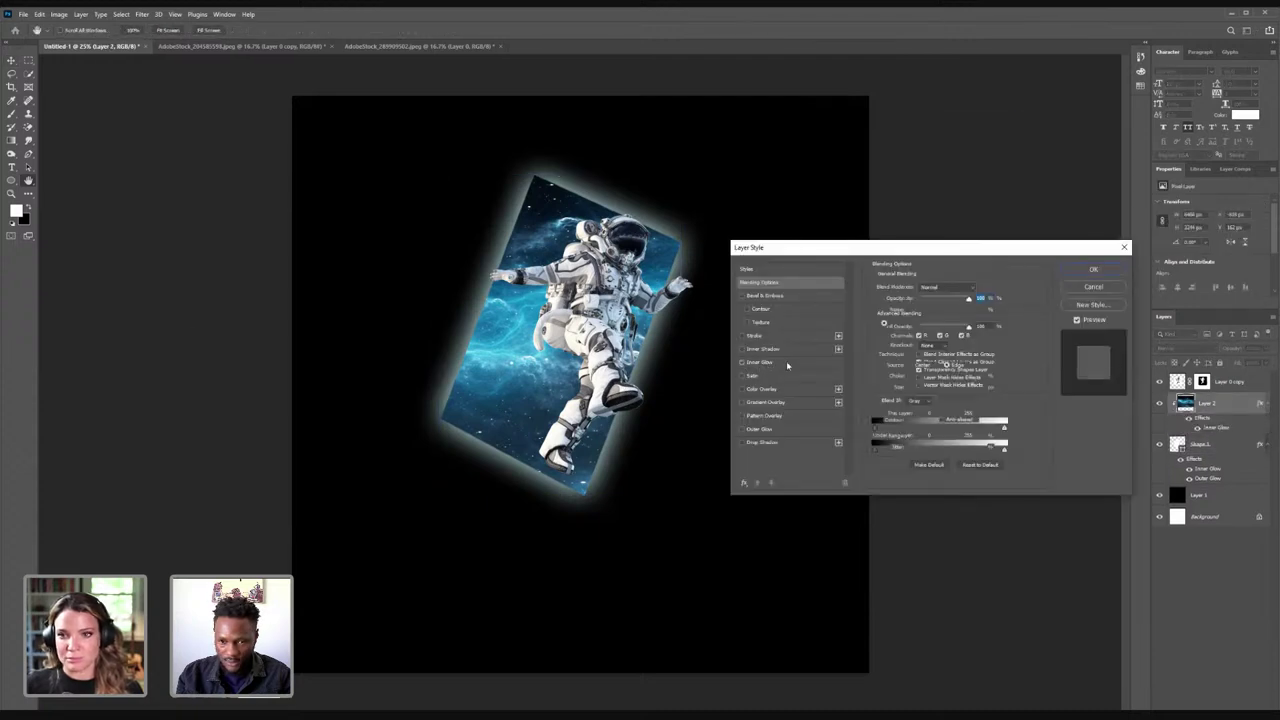
drag(913, 387, 943, 380)
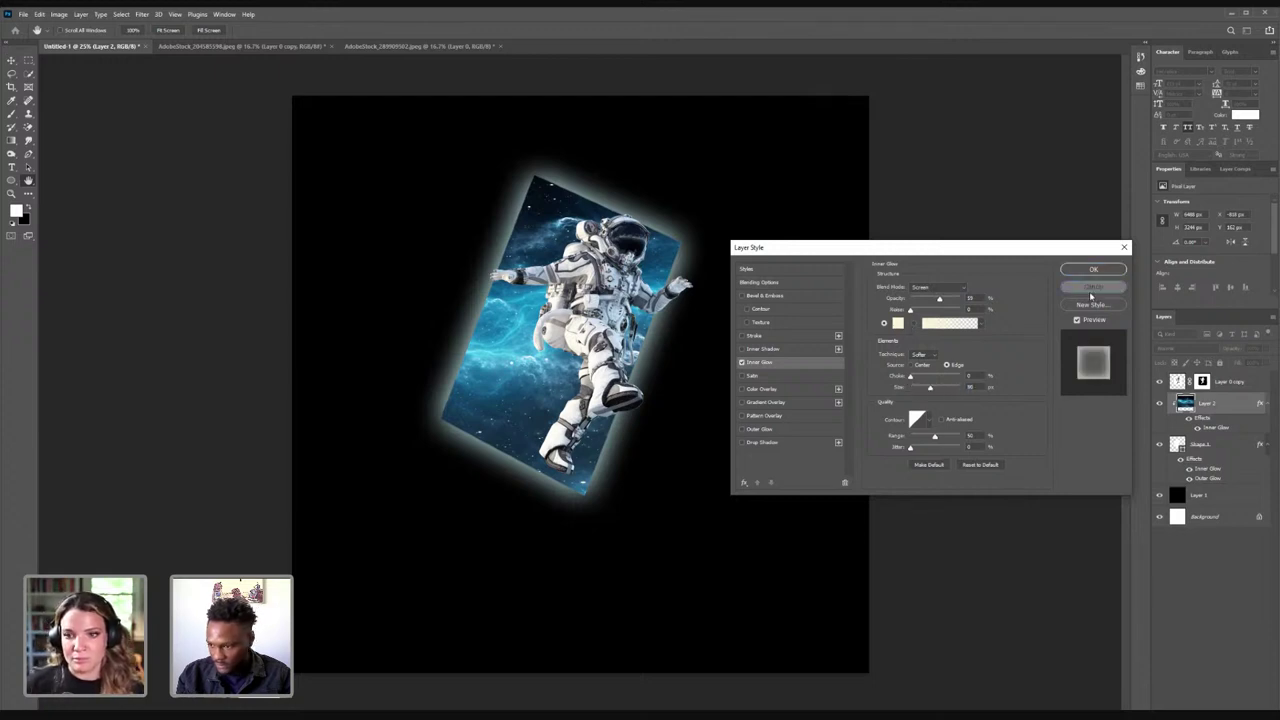
click(1093, 287)
- Collapse the shape layer's effects list and add a new empty layer clipped to the astronaut layer
click(1266, 426)
click(1226, 428)
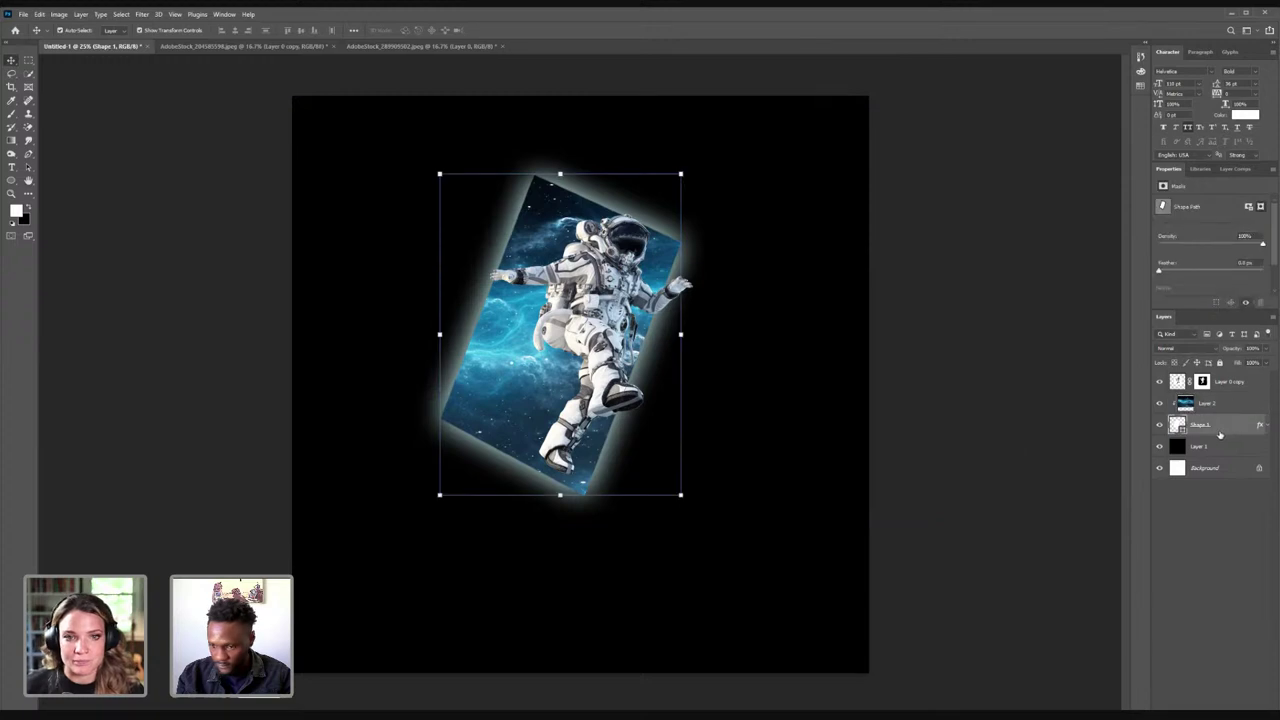
click(1234, 382)
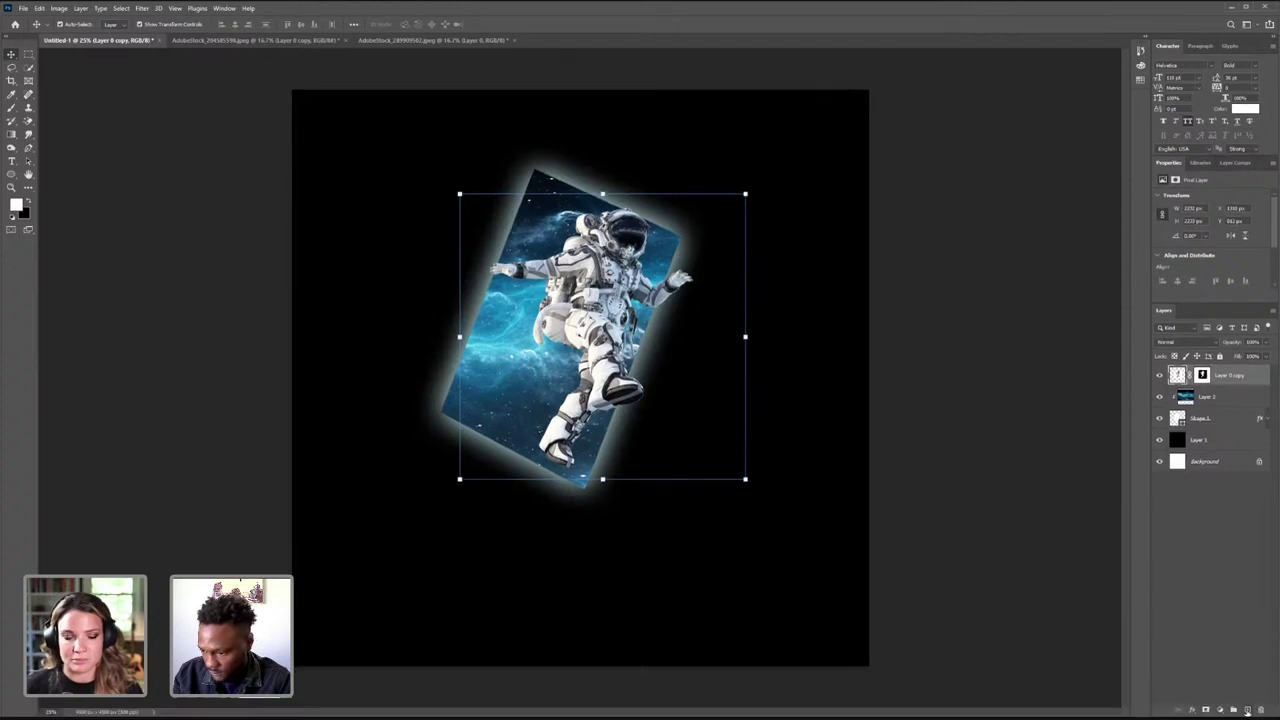
click(1257, 715)
right_click(1215, 374)
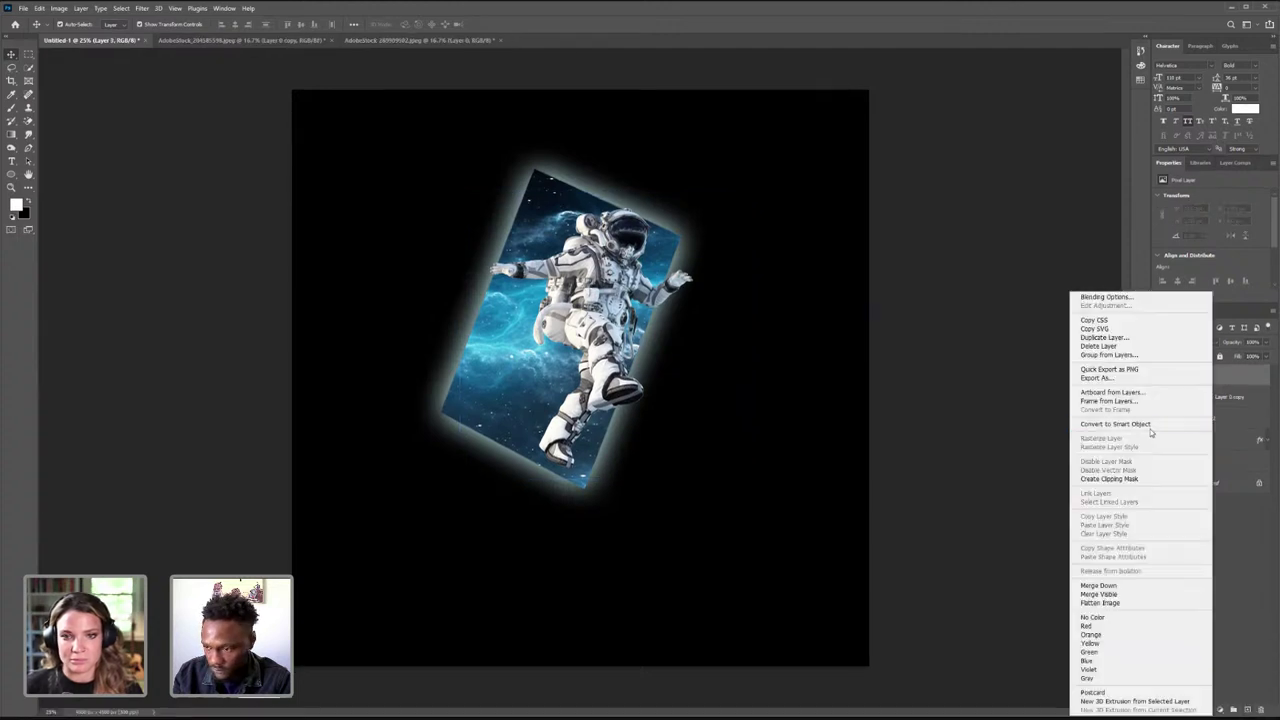
click(1137, 481)
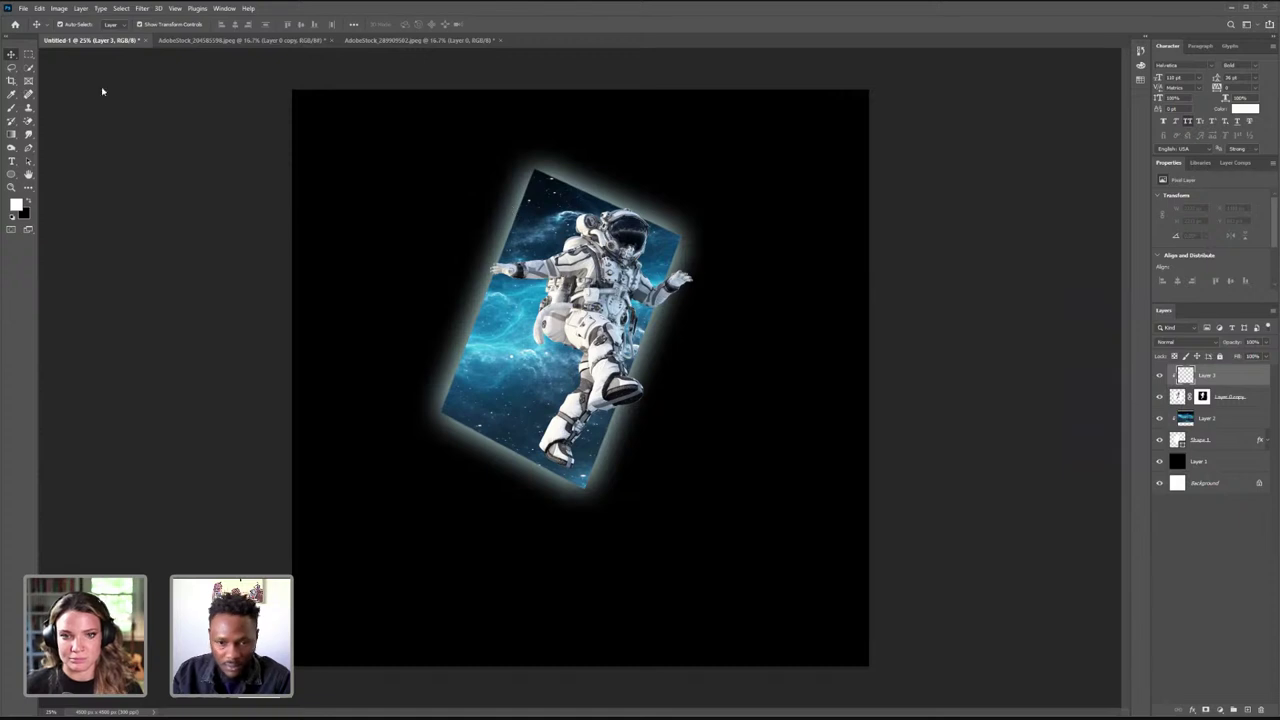
- Prepare a much larger white brush, try one dab above the astronaut's helmet on the clipped layer, and undo it
click(15, 204)
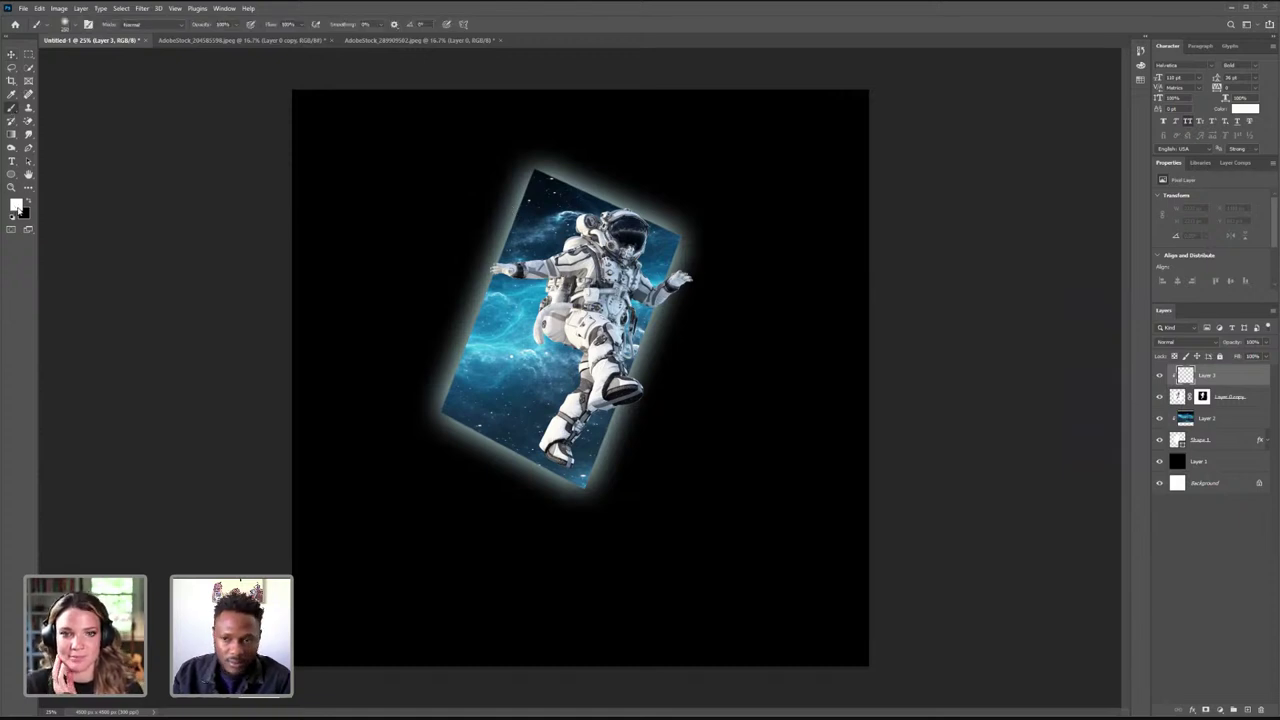
click(762, 194)
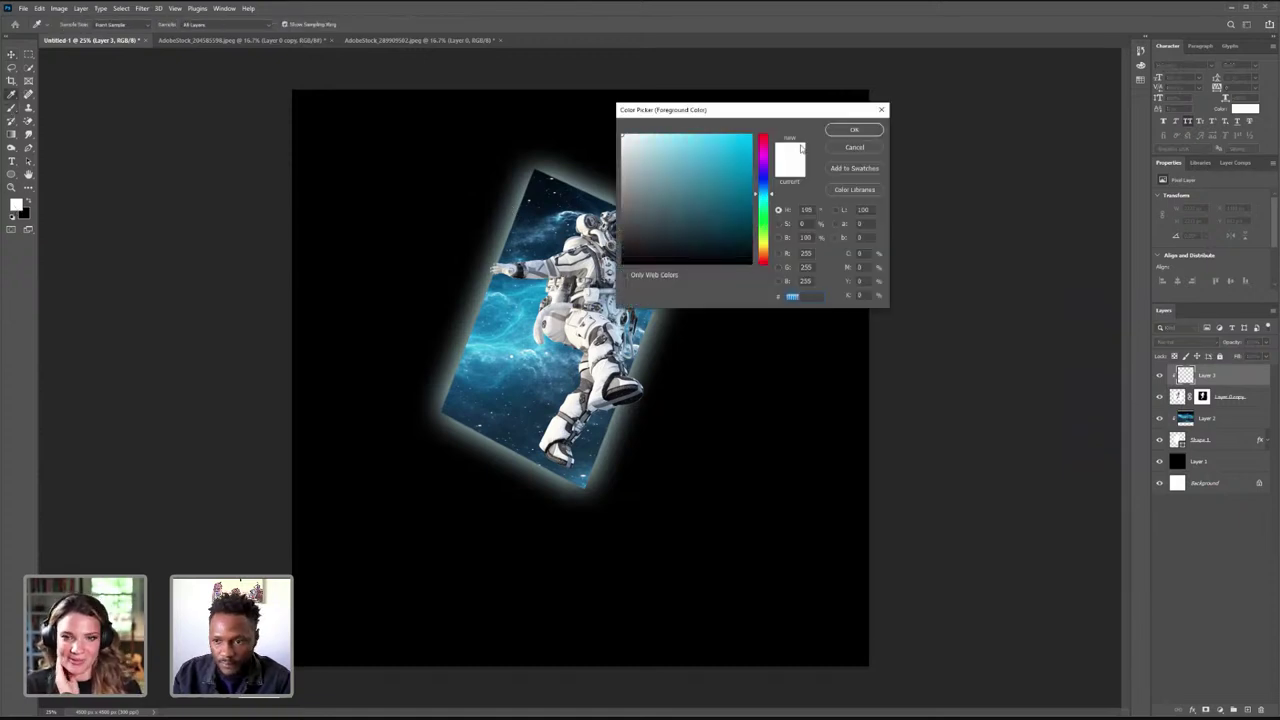
click(851, 129)
key(])
key(])
key(])
key(])
key(])
key(])
key(])
key(])
key(])
key(])
key(])
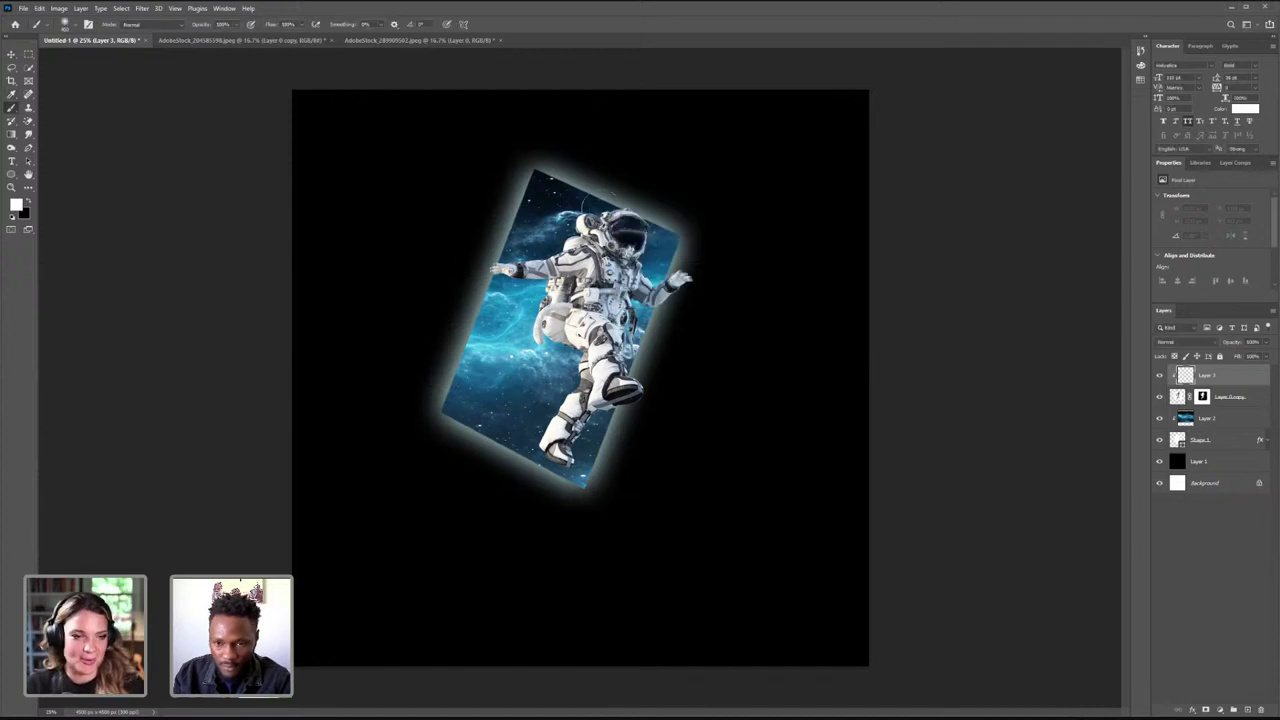
click(595, 197)
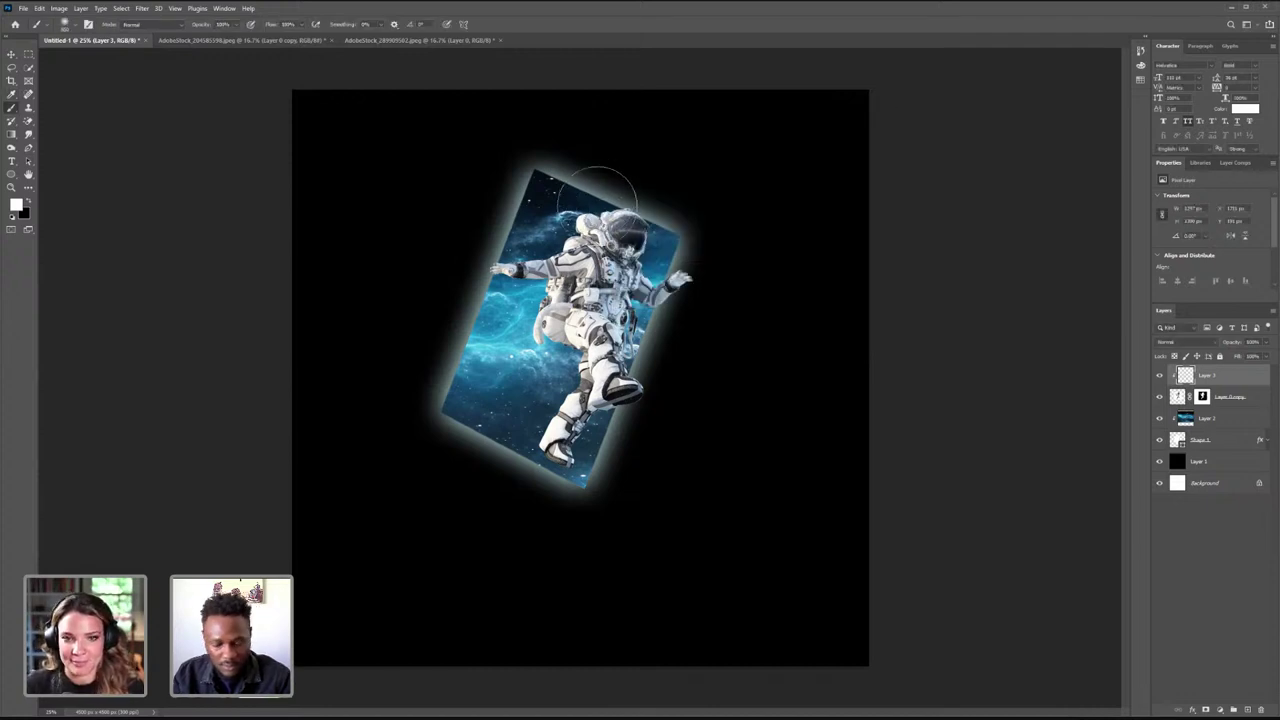
key(ctrl+z)
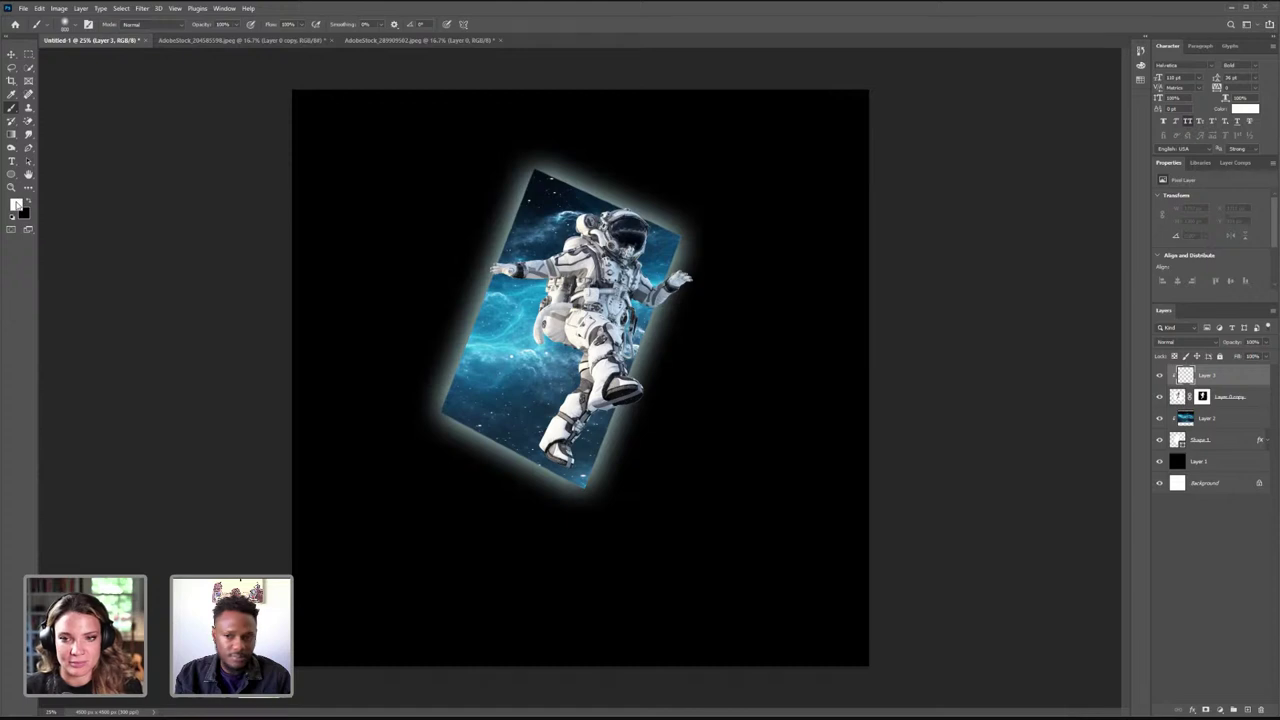
- Try a light cyan and a deeper blue 049cce as the brush colour for the clipped layer
click(17, 204)
click(655, 135)
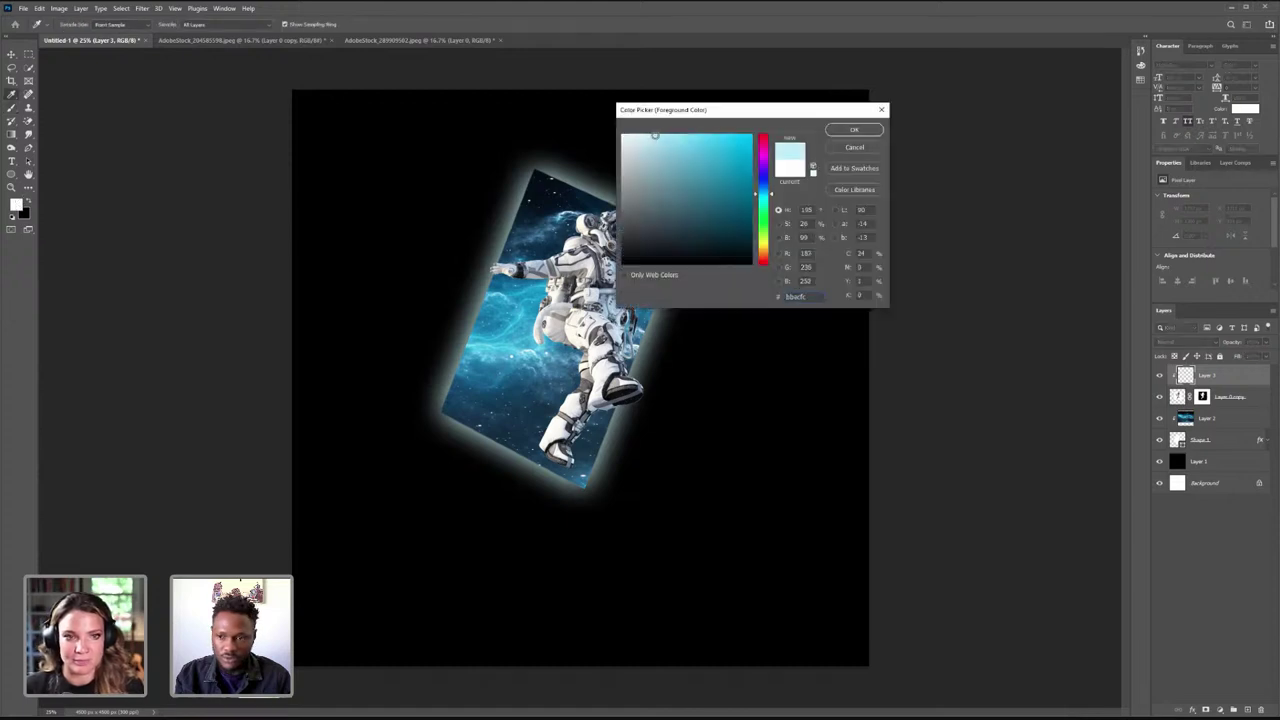
click(853, 130)
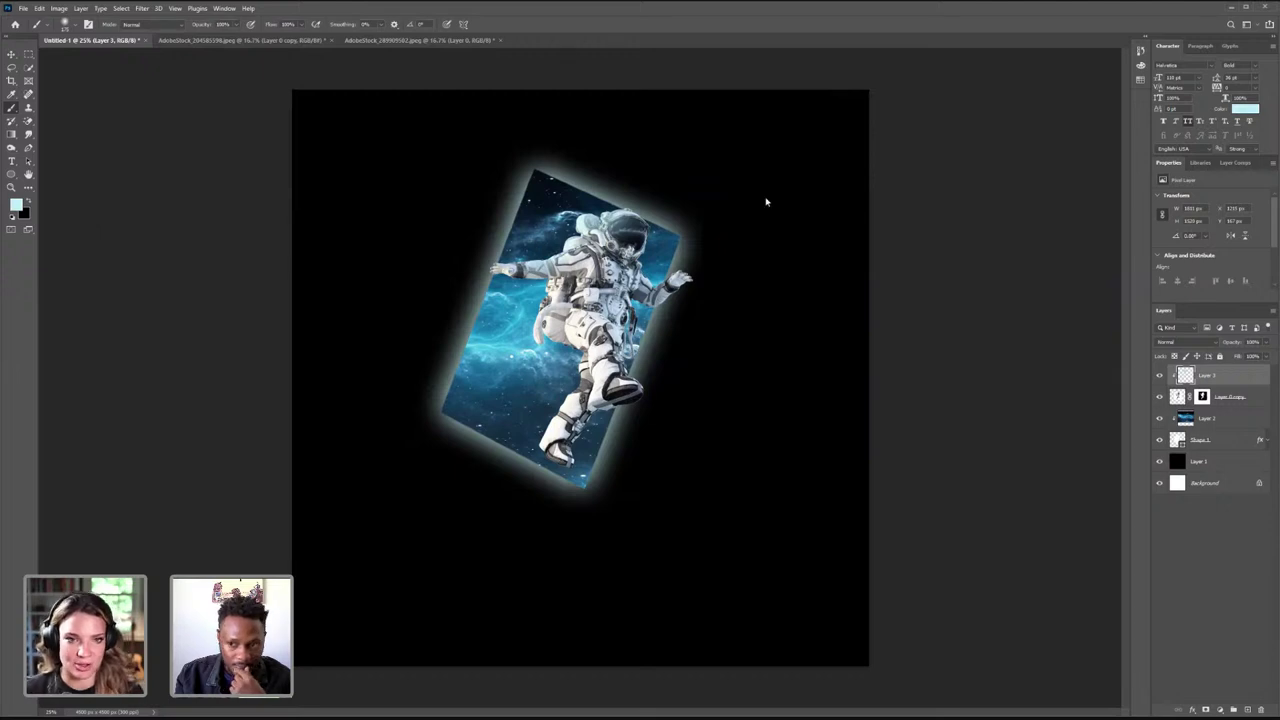
click(749, 159)
click(851, 130)
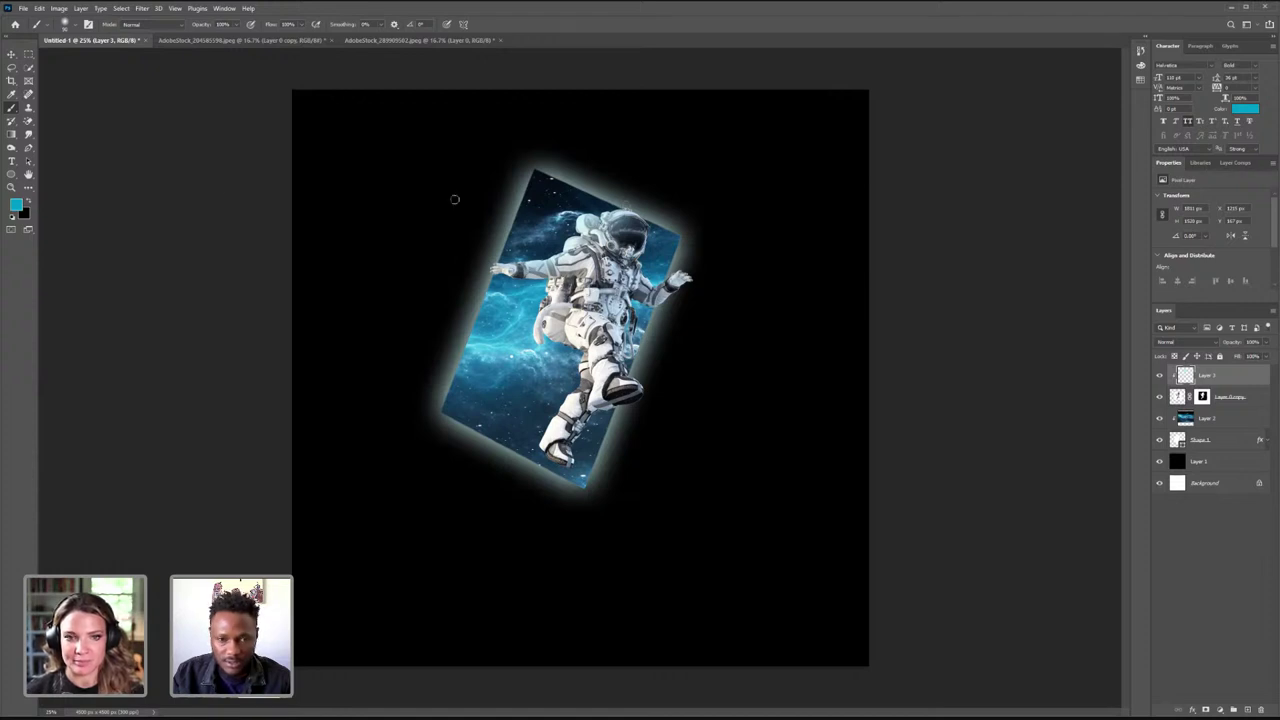
- Set the brush colour to a very pale cyan and paint along the astronaut's backpack and upper leg on the clipped layer
click(17, 207)
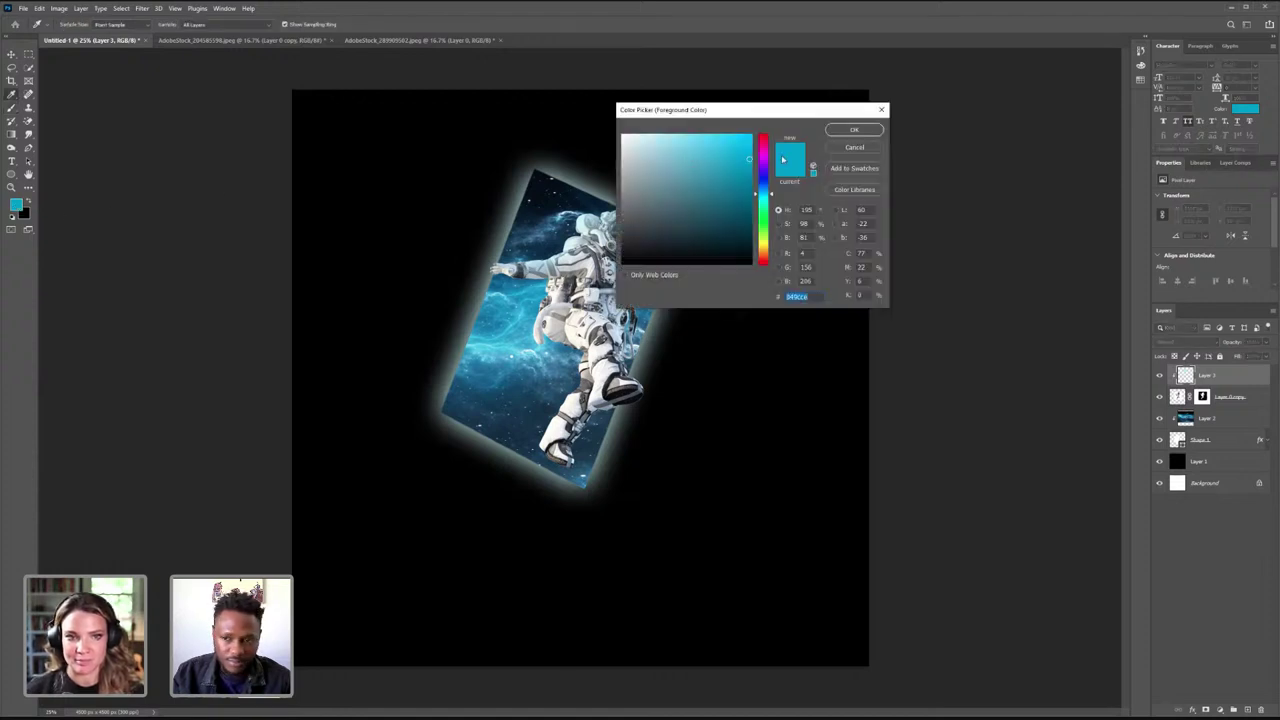
click(644, 134)
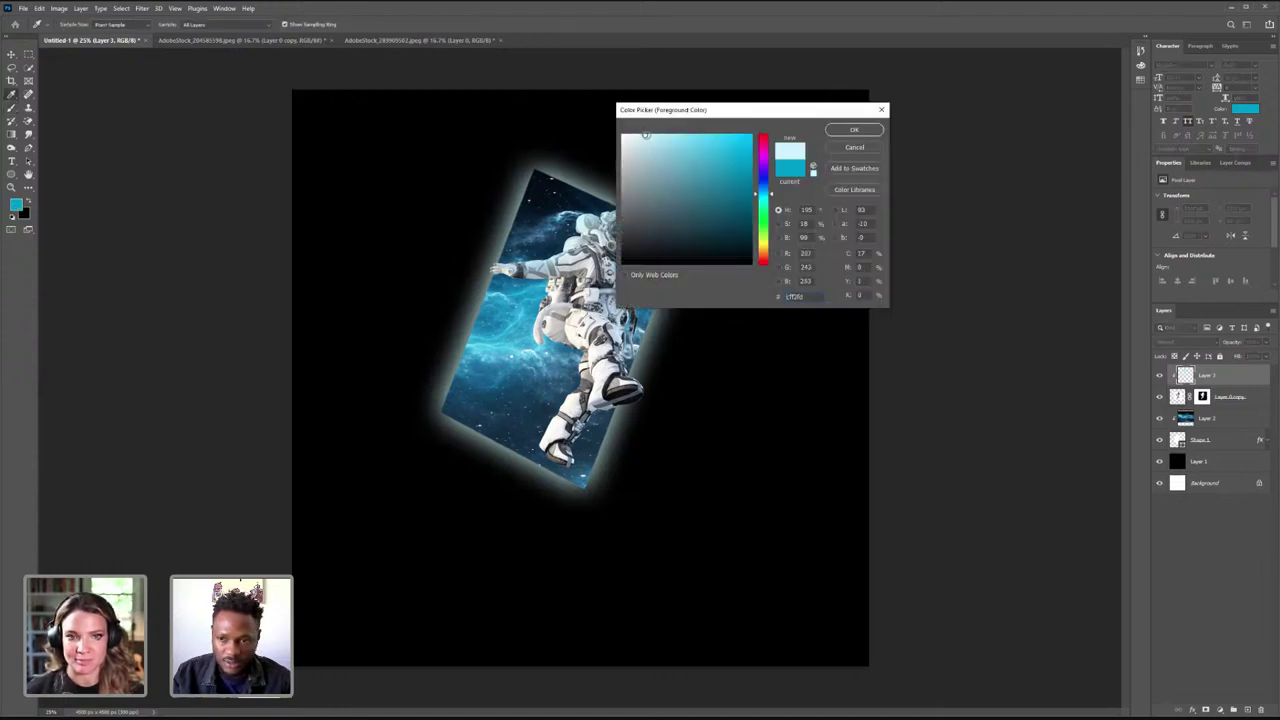
click(853, 131)
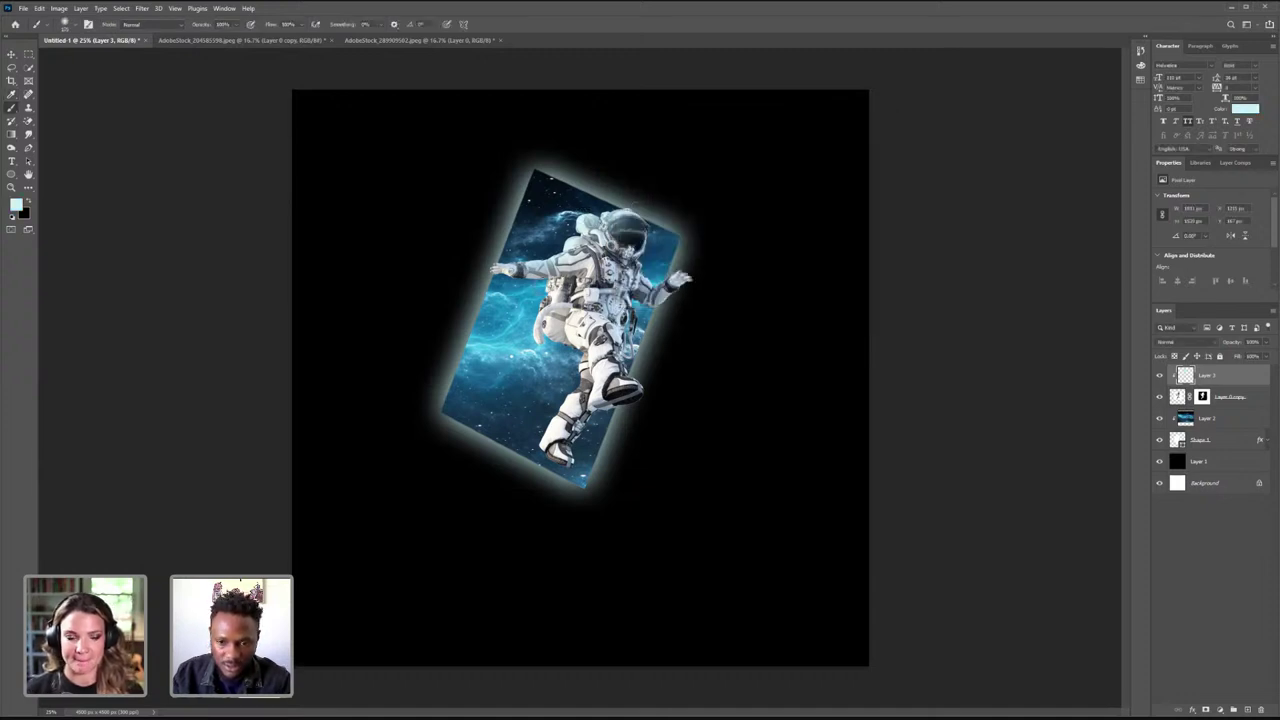
mouse_move(540, 340)
mouse_down()
mouse_move(581, 357)
mouse_move(568, 393)
mouse_up()
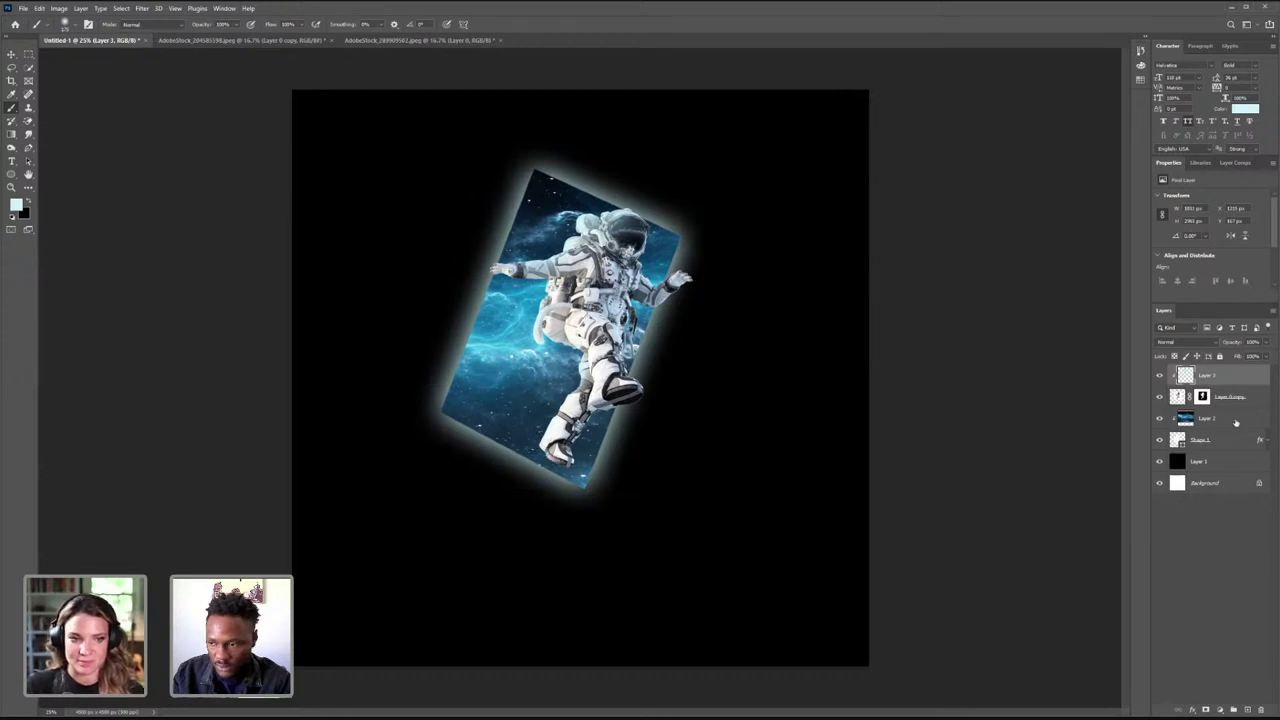
- Add a new layer on top and paint one large soft dab of blue 0189fd over the astronaut's outstretched arm and backpack
click(1248, 708)
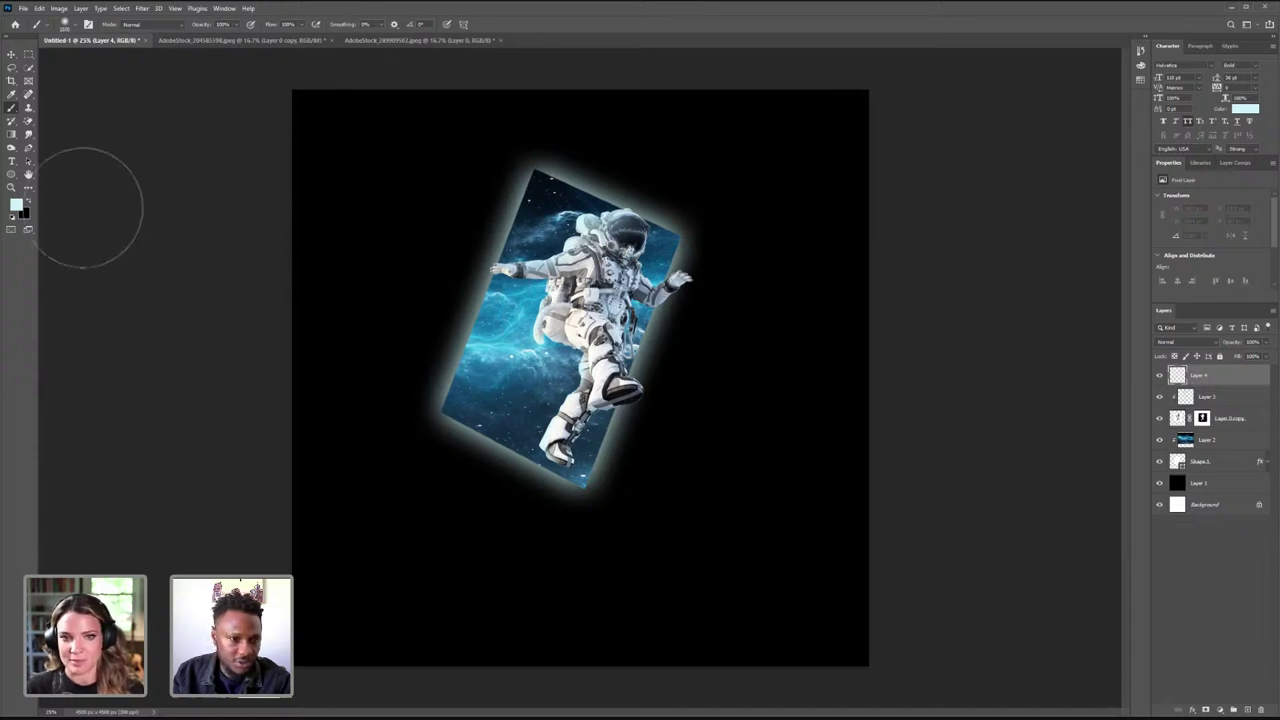
click(16, 204)
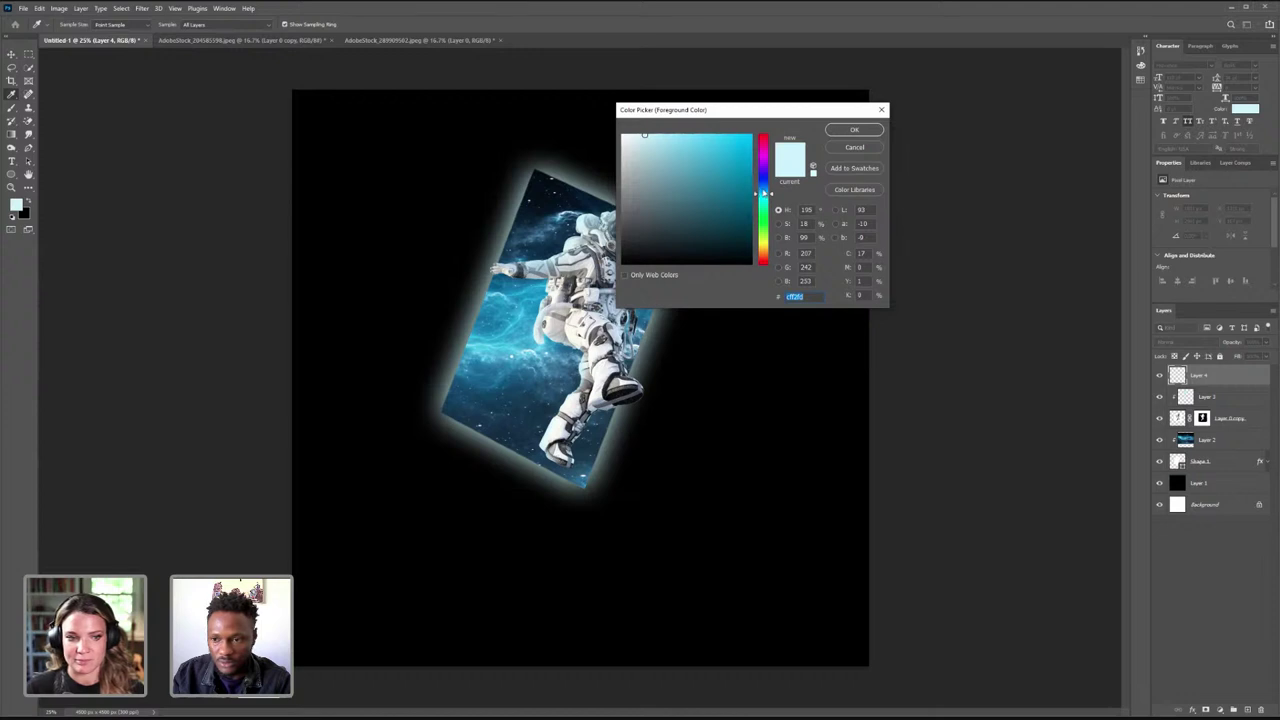
text(0189fd)
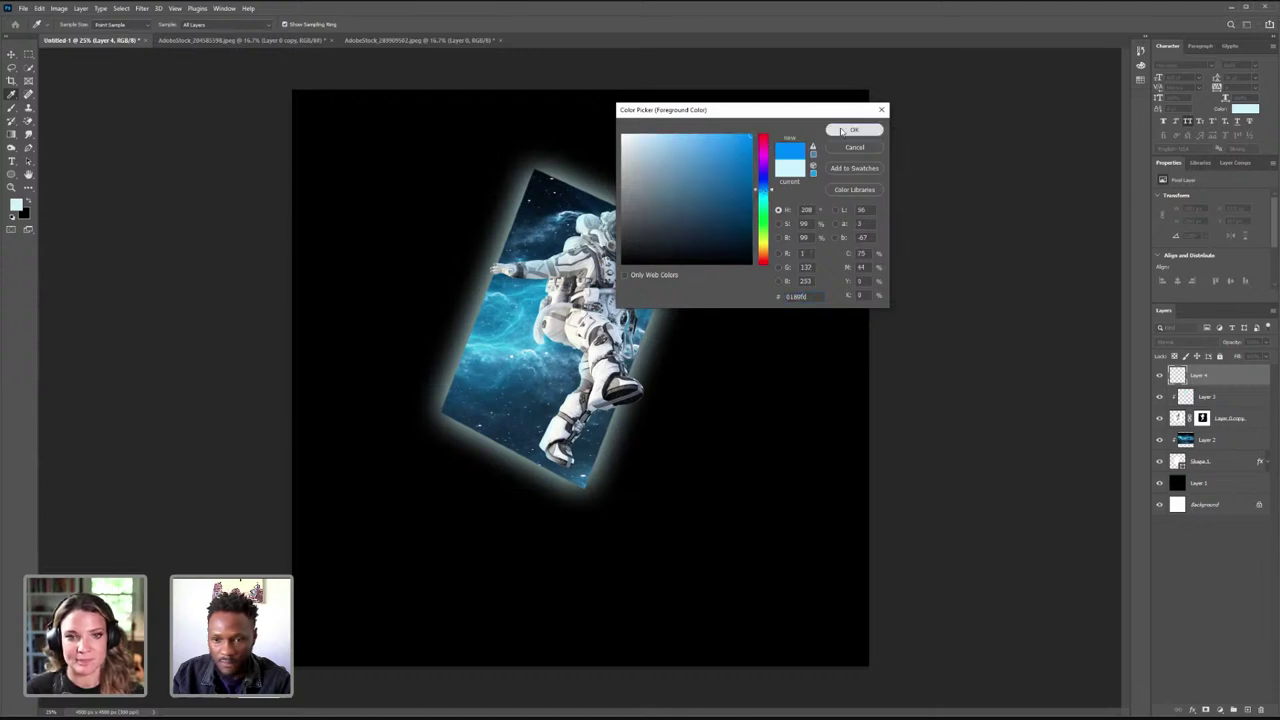
click(845, 131)
click(533, 289)
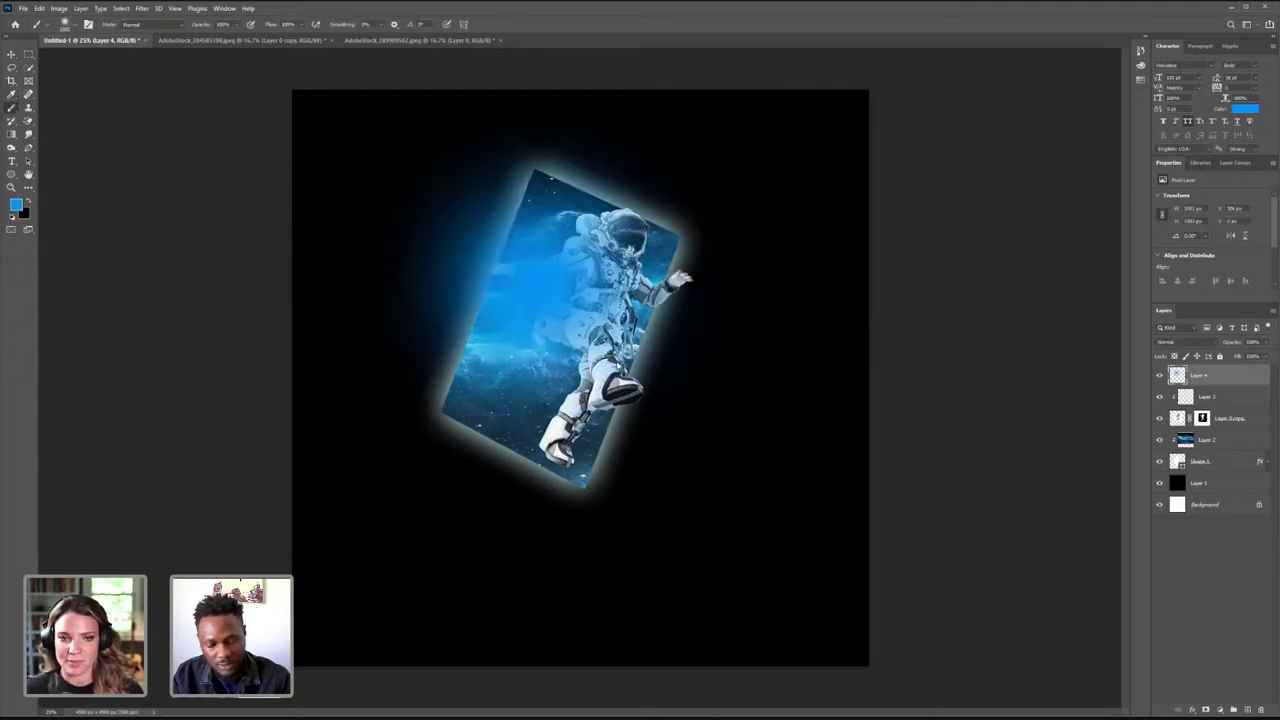
- Set the blue glow layer's blend mode to Screen and scale it up to about 129%
click(1175, 342)
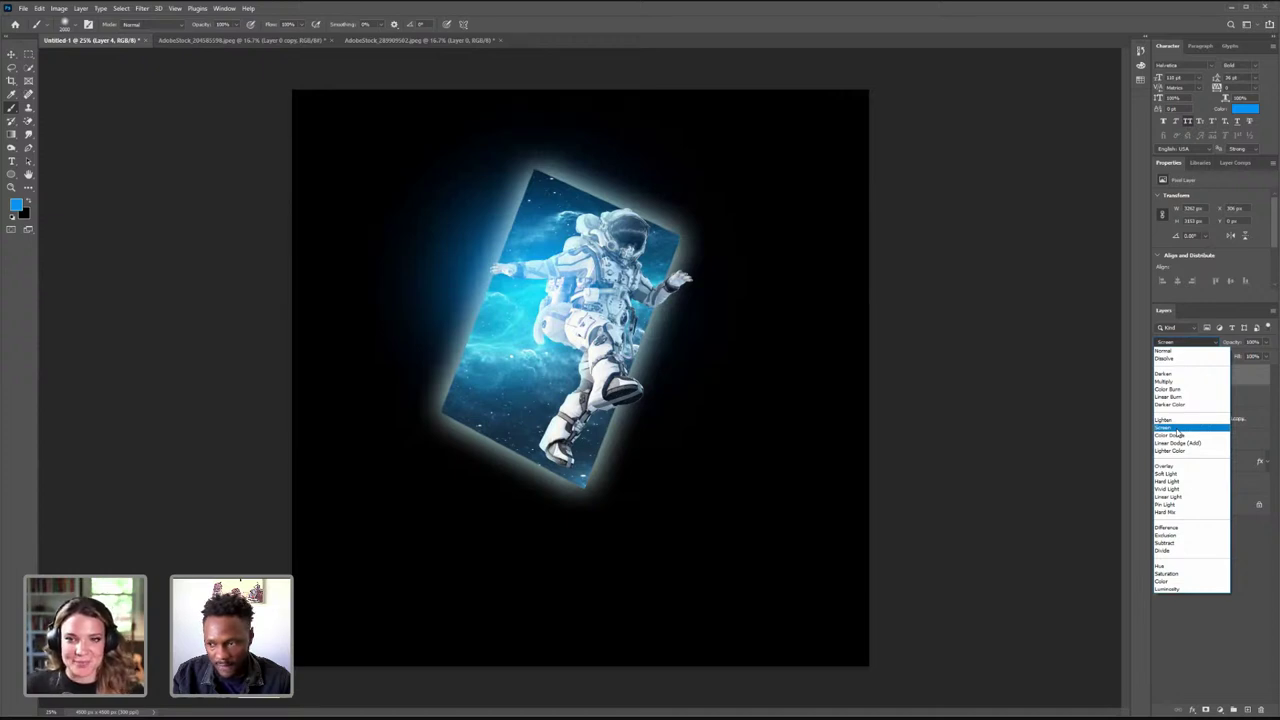
click(1178, 430)
key(v)
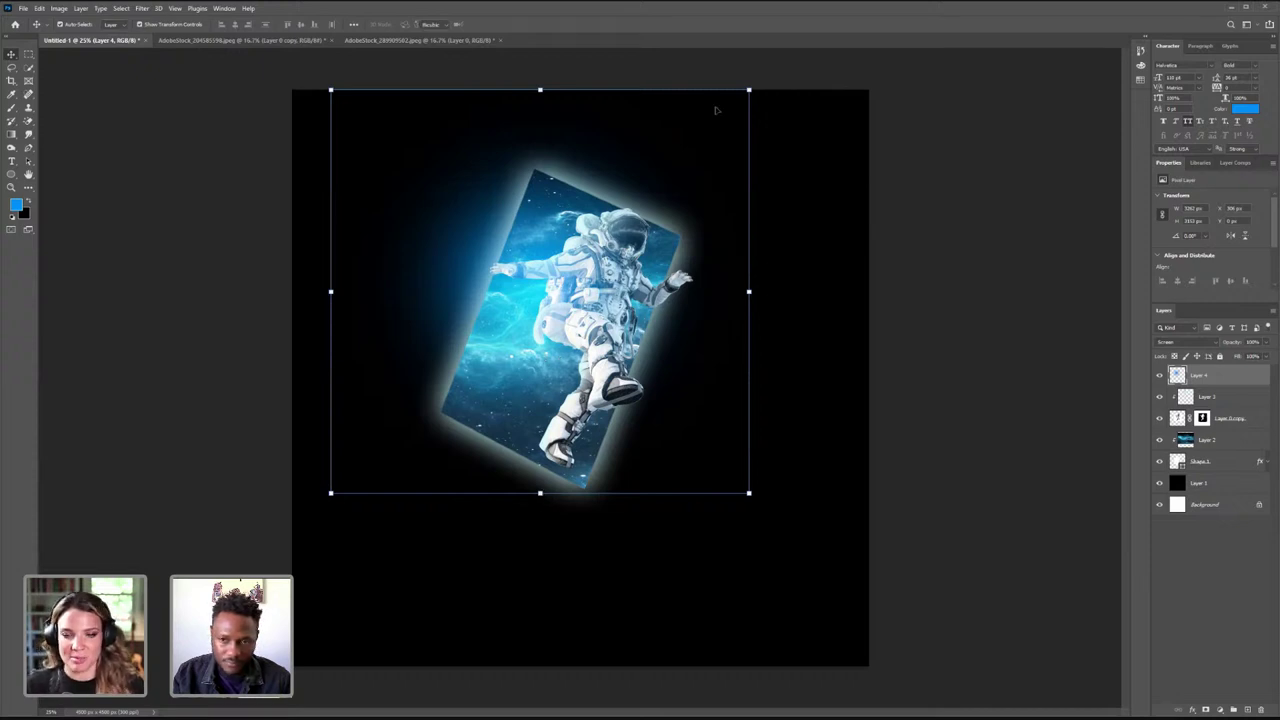
key(ctrl+t)
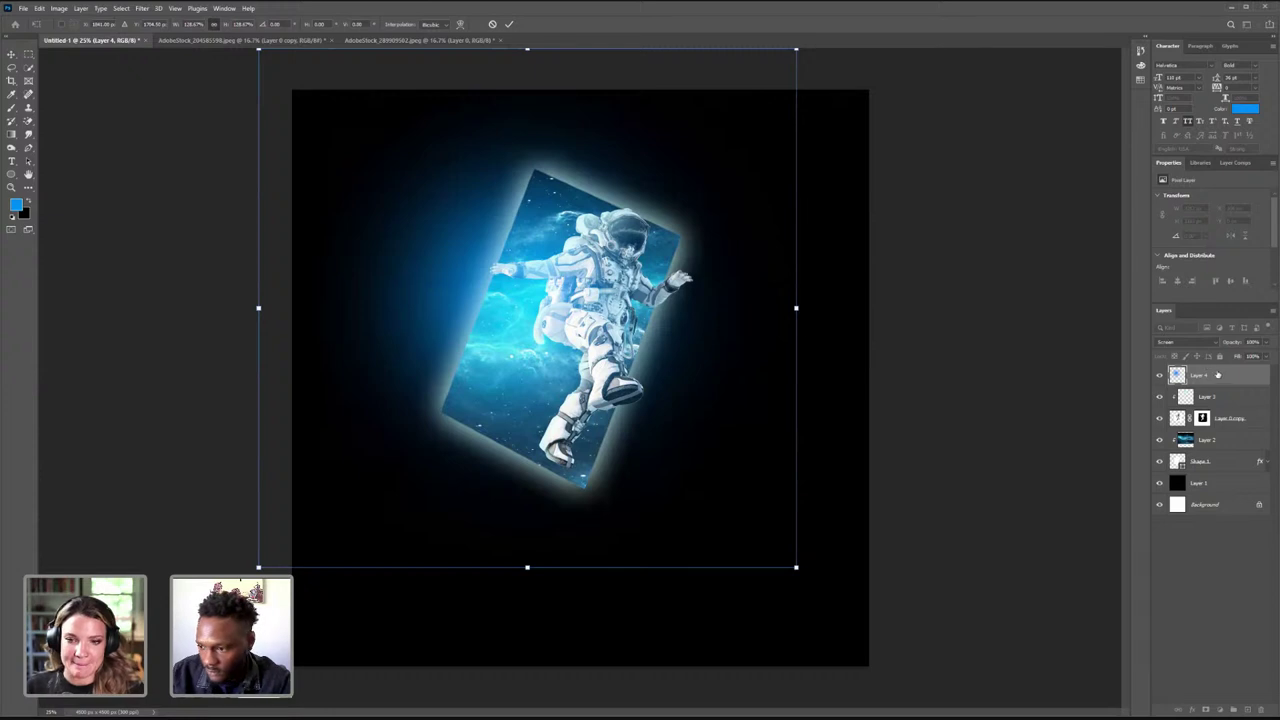
key(Return)
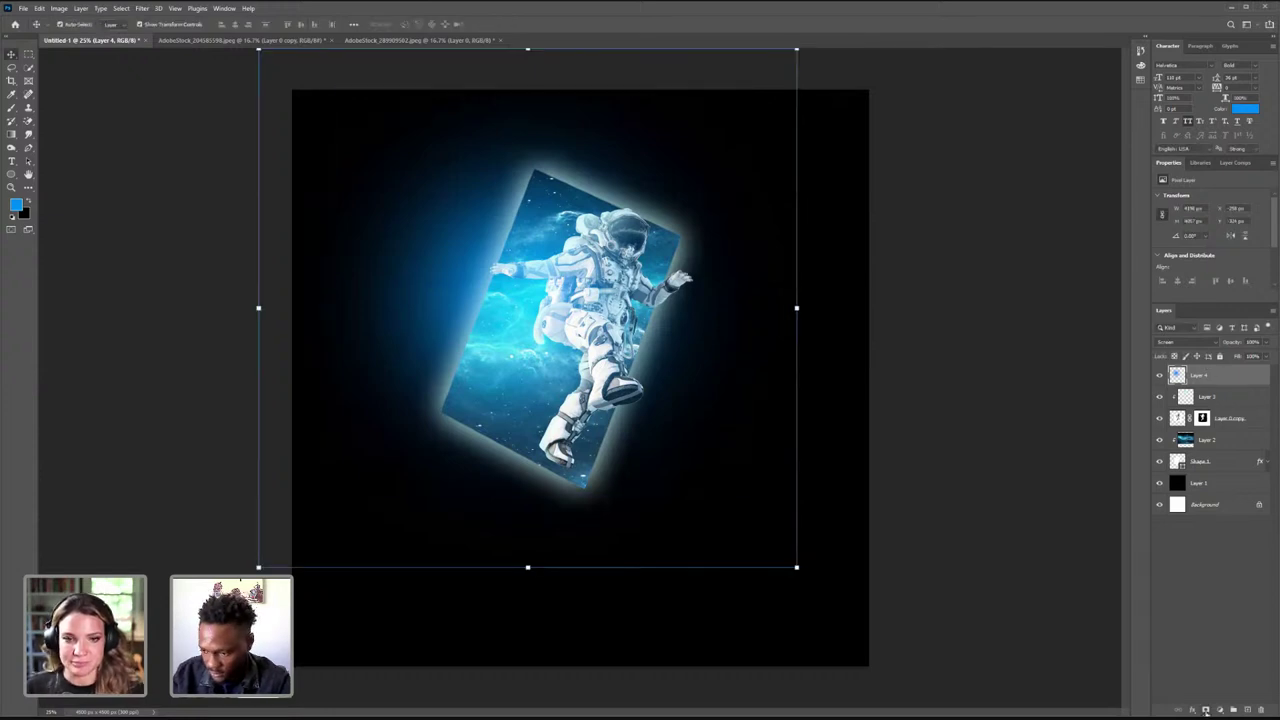
- Add a mask to the blue glow layer and paint black over the raised hand, the shape's left outer edge and the lower legs
click(1205, 710)
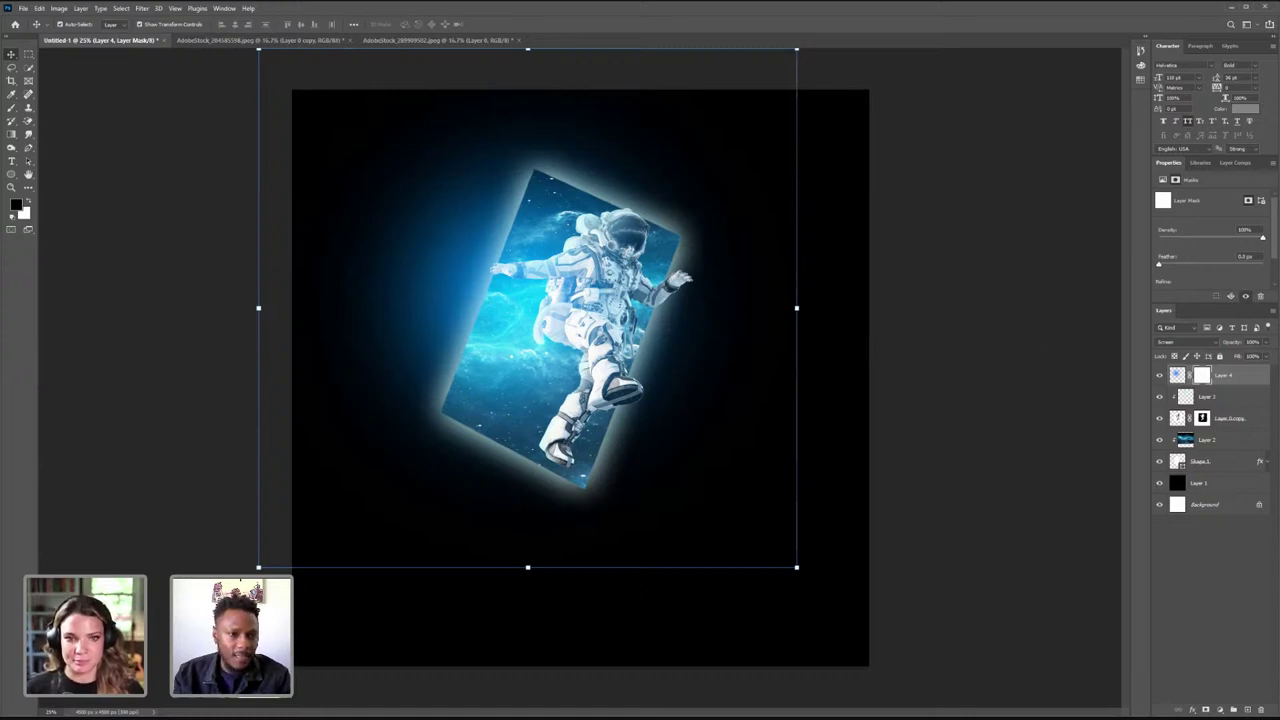
key(b)
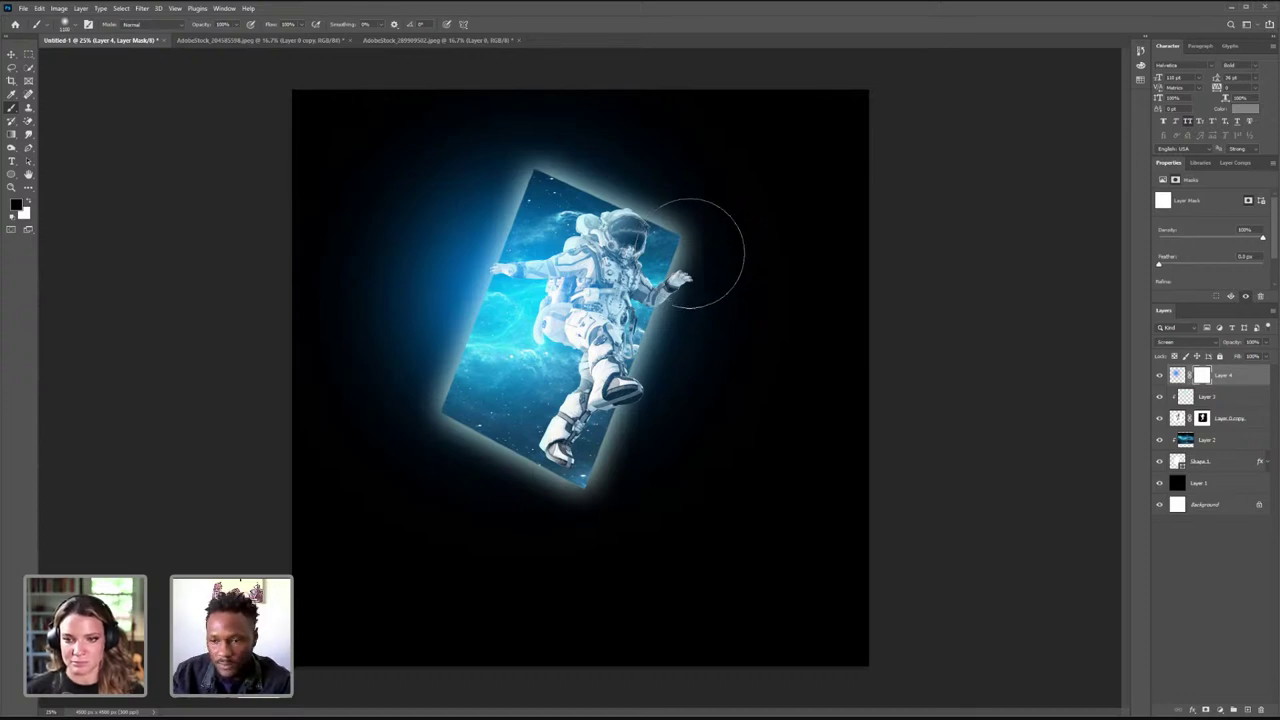
click(665, 288)
click(668, 281)
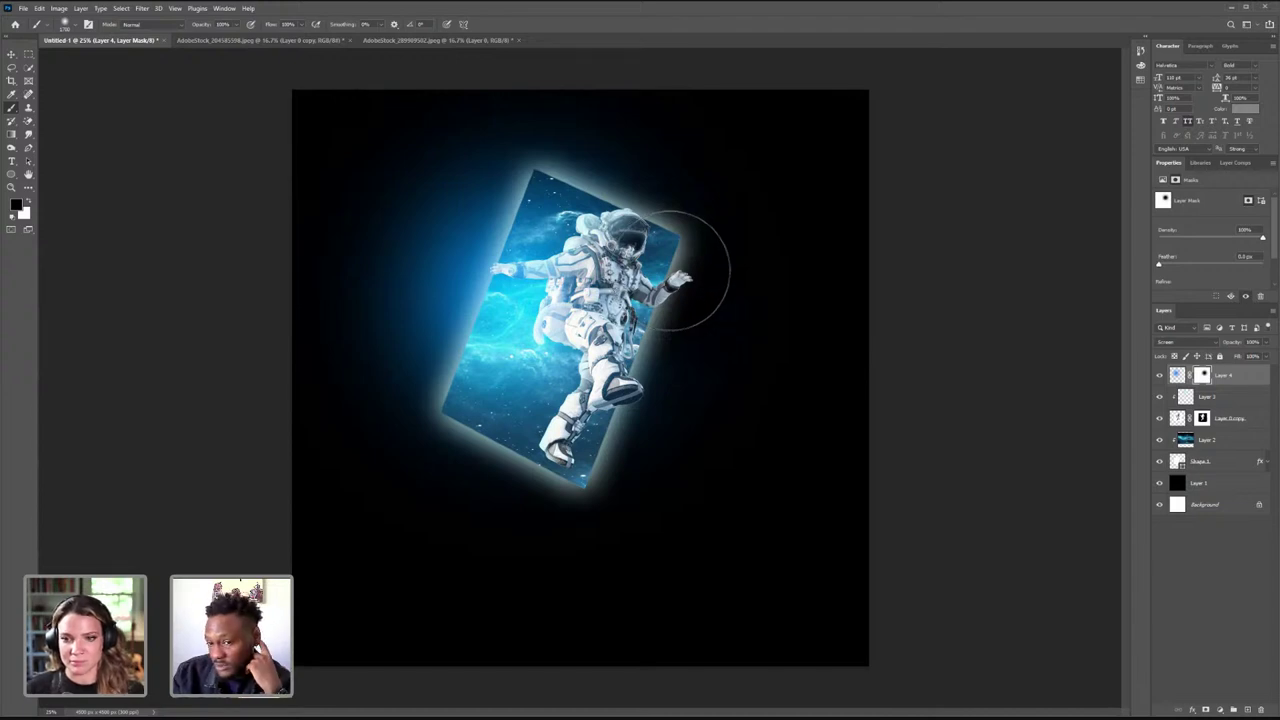
mouse_move(430, 358)
mouse_down()
mouse_move(430, 245)
mouse_move(520, 160)
mouse_up()
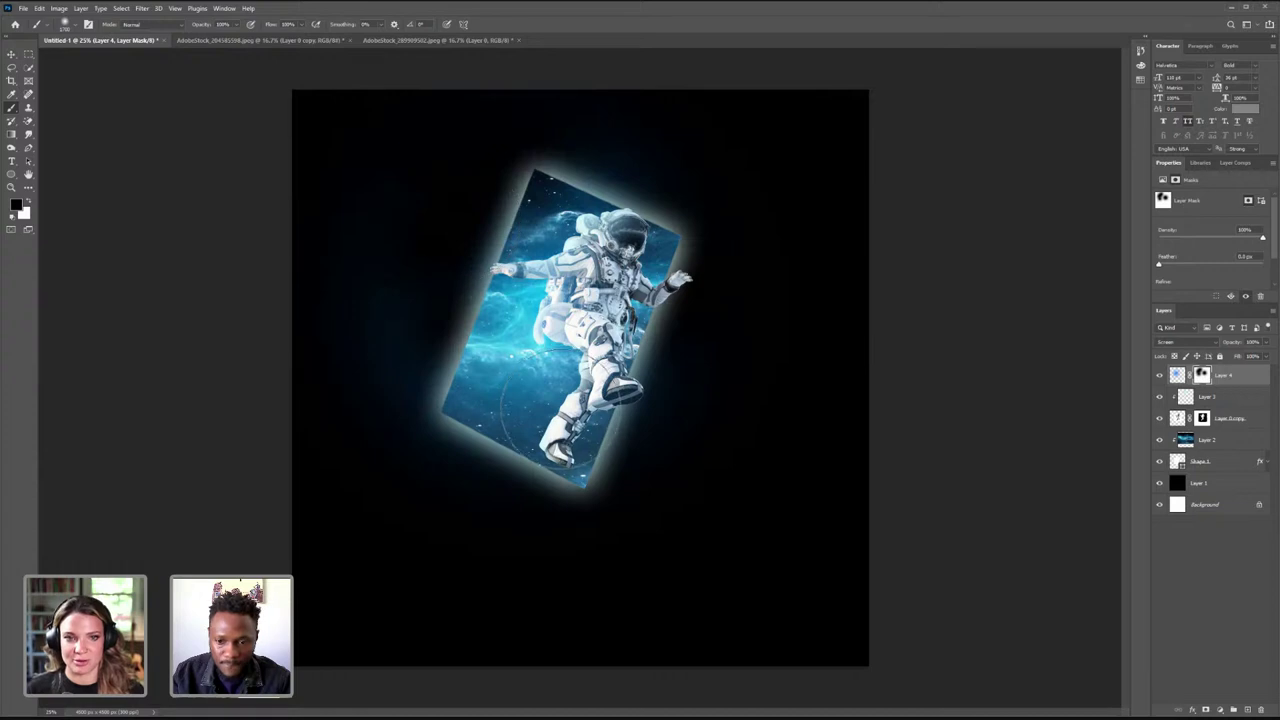
click(564, 414)
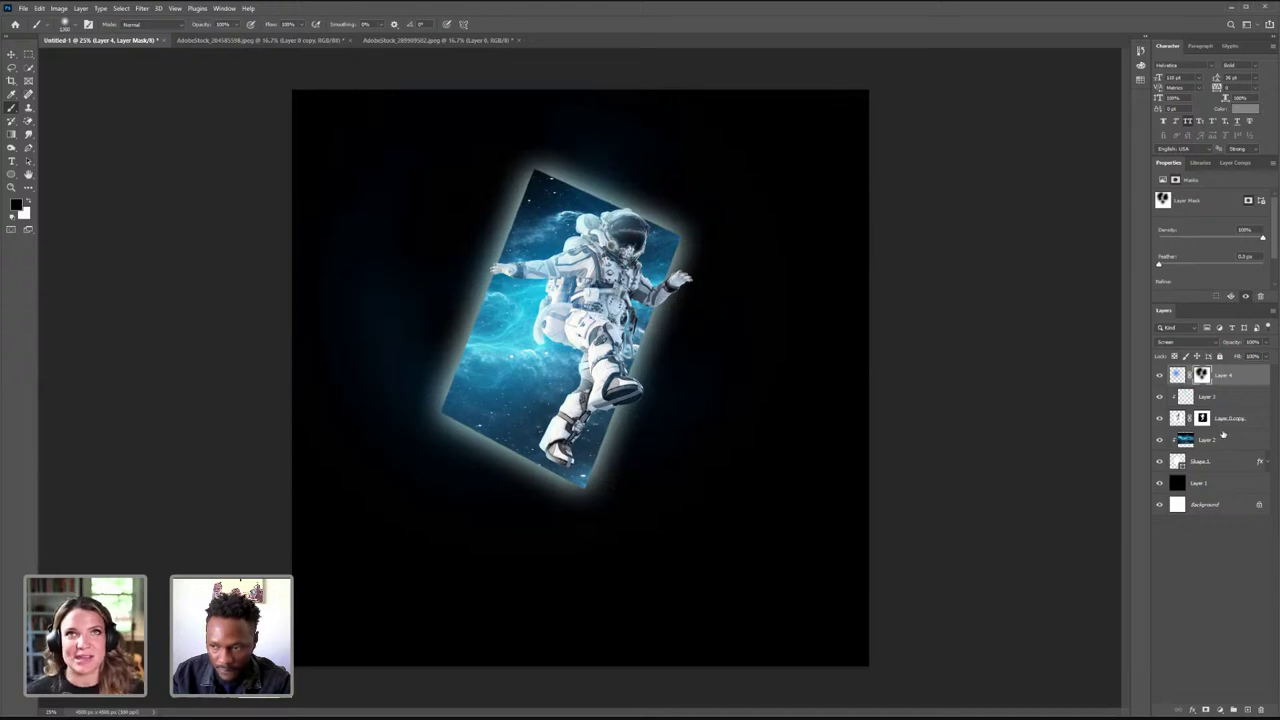
- Reopen the shape layer's style and lower the inner glow's opacity and the outer glow's opacity, the latter to about 35%
click(1218, 464)
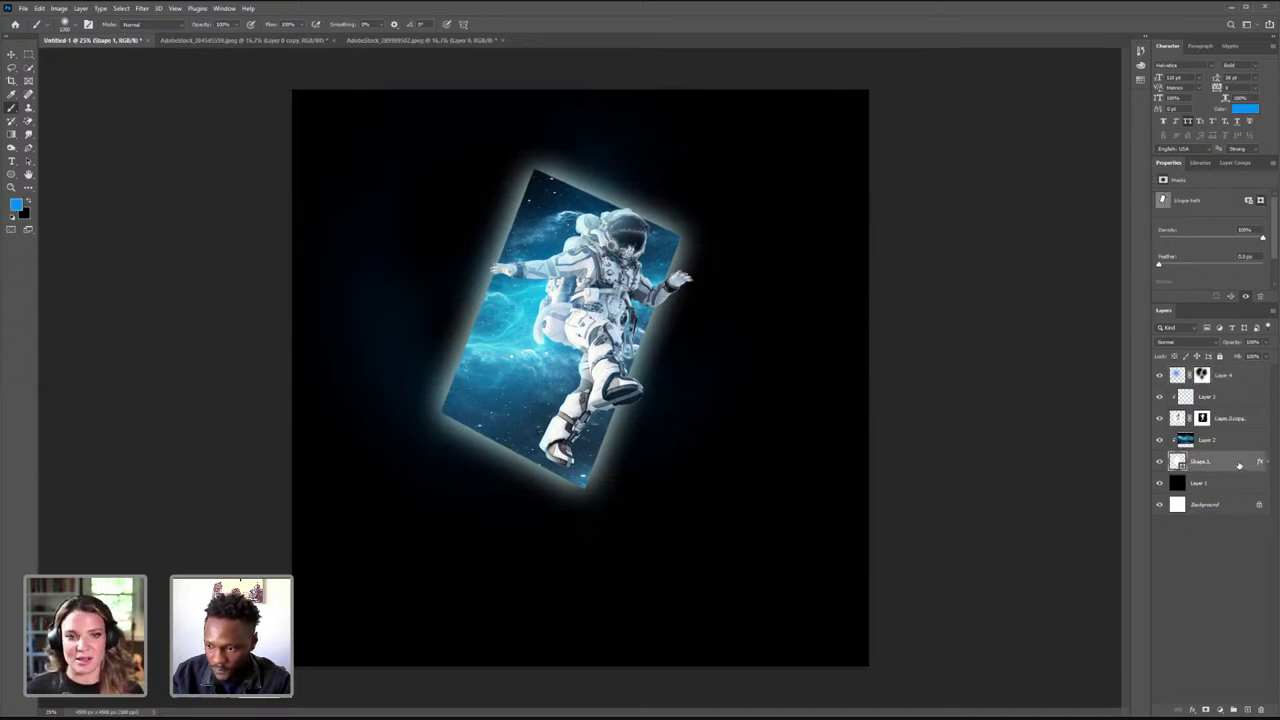
double_click(1239, 465)
click(765, 369)
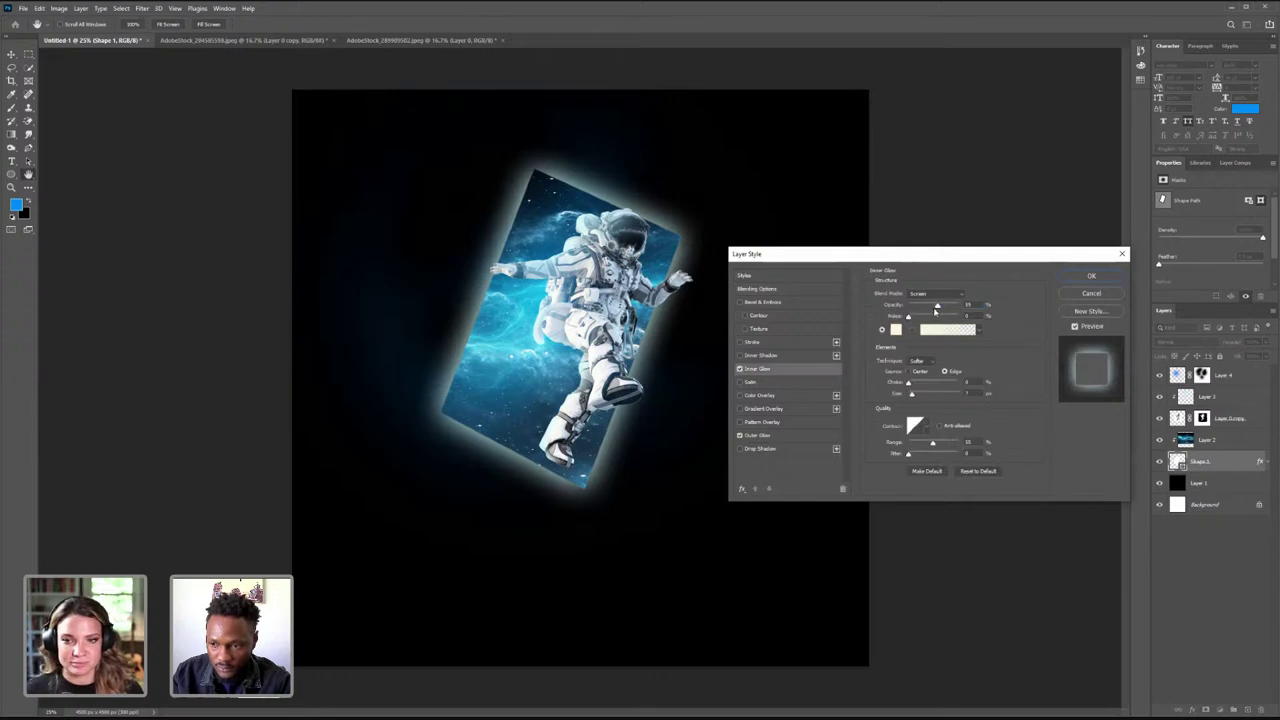
drag(937, 307, 927, 308)
click(791, 438)
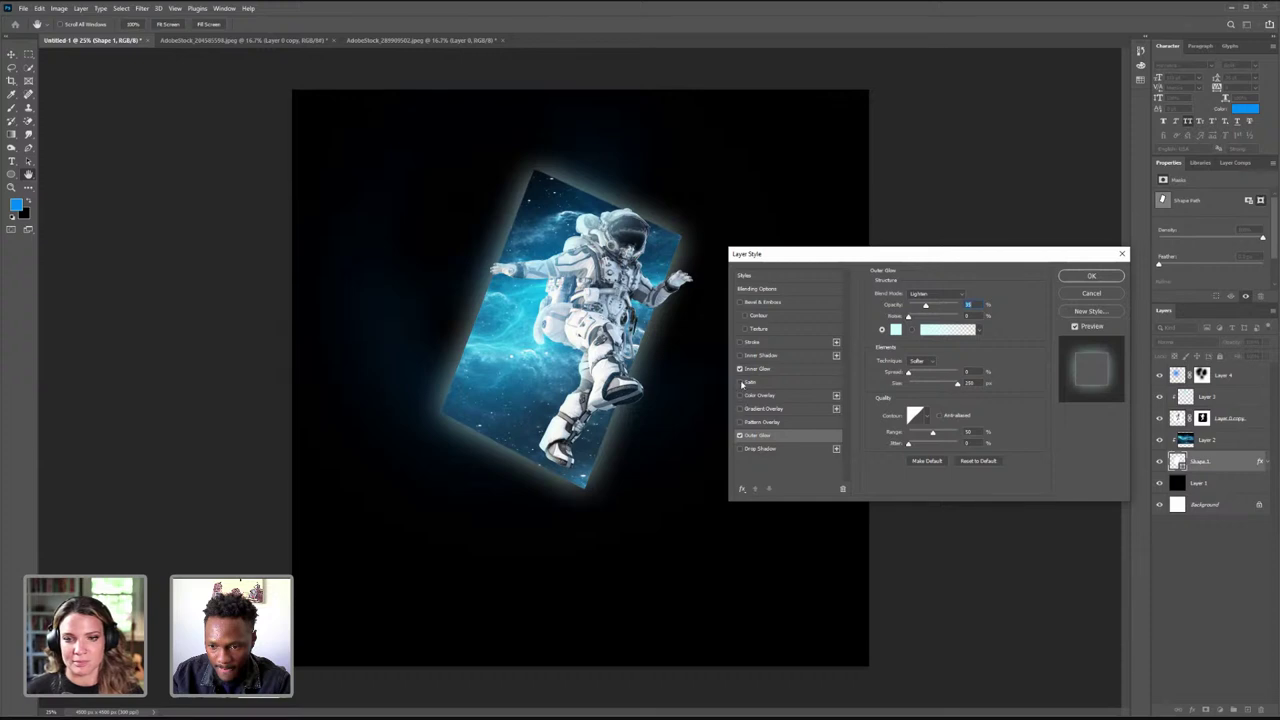
- Increase the inner glow's size to about 114 px and set its opacity to about 59%
click(741, 370)
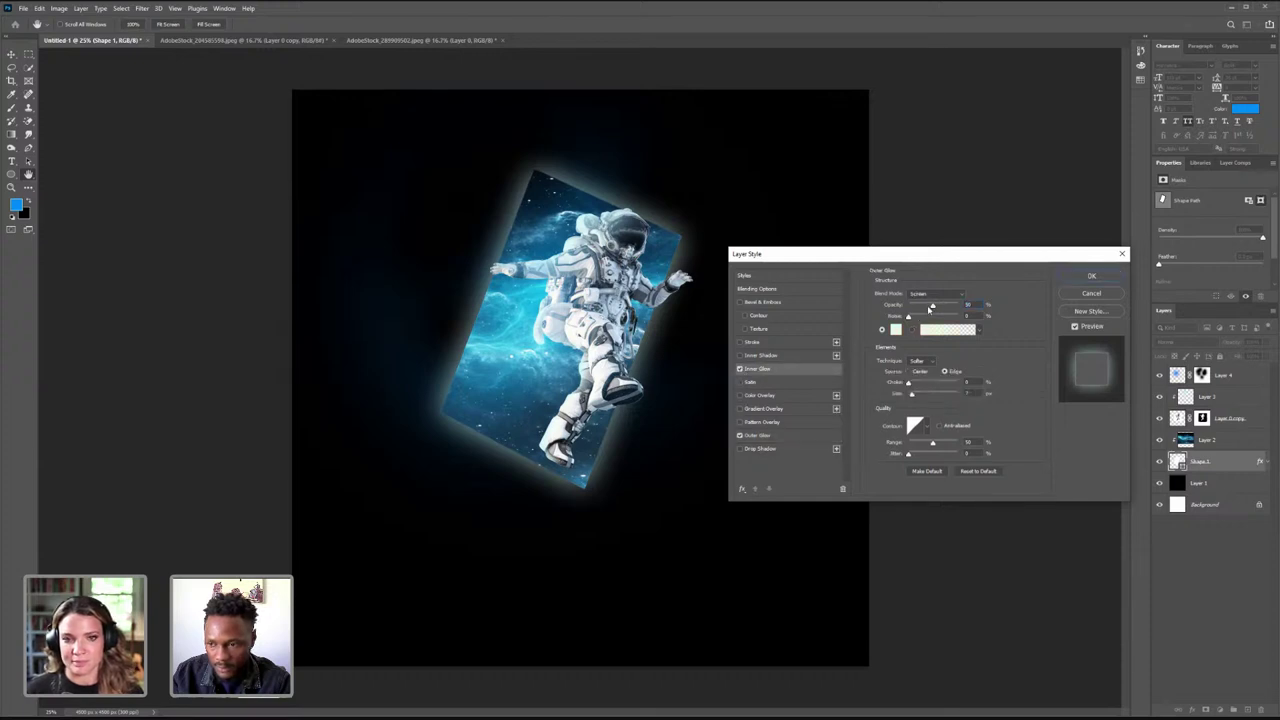
drag(960, 308, 952, 307)
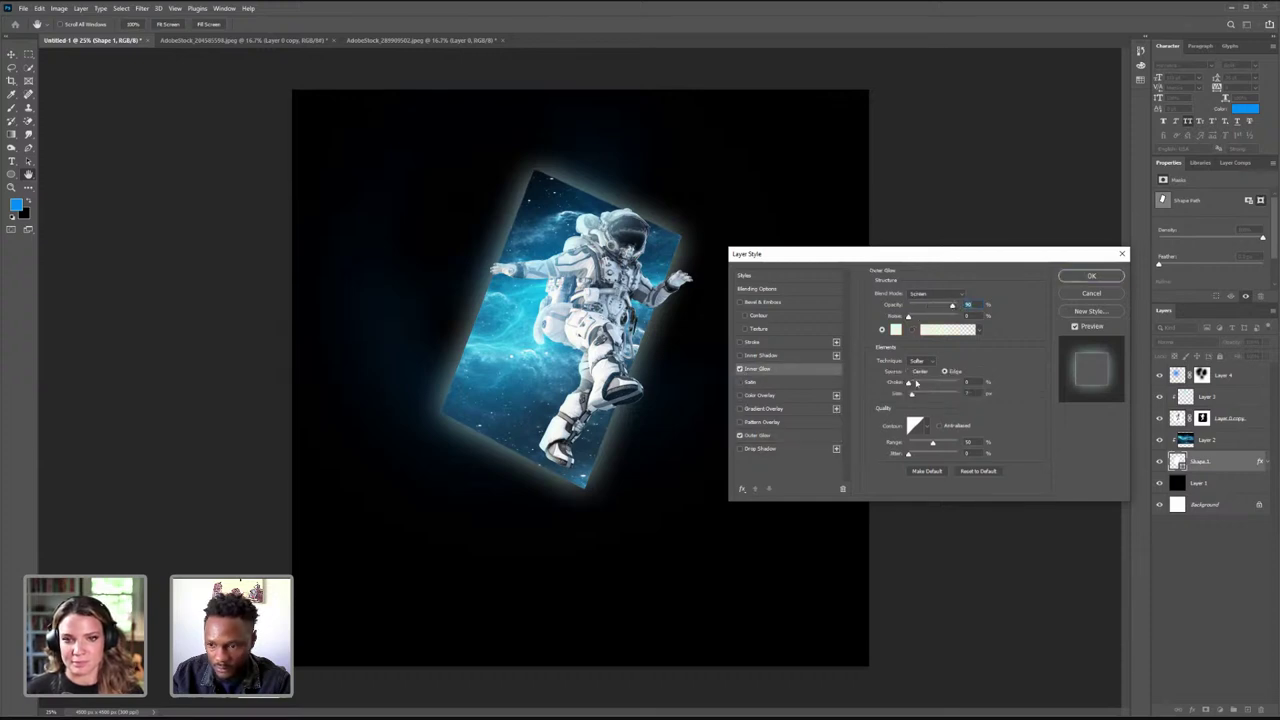
drag(911, 394, 933, 394)
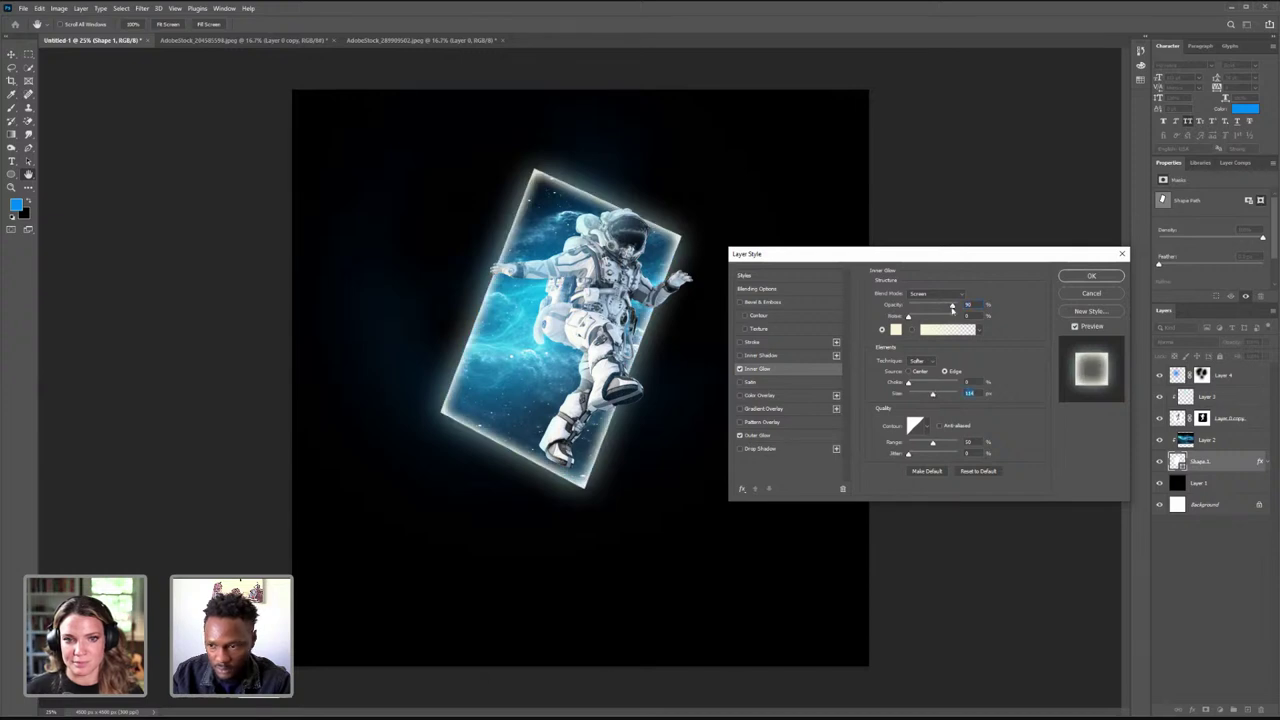
drag(952, 307, 929, 306)
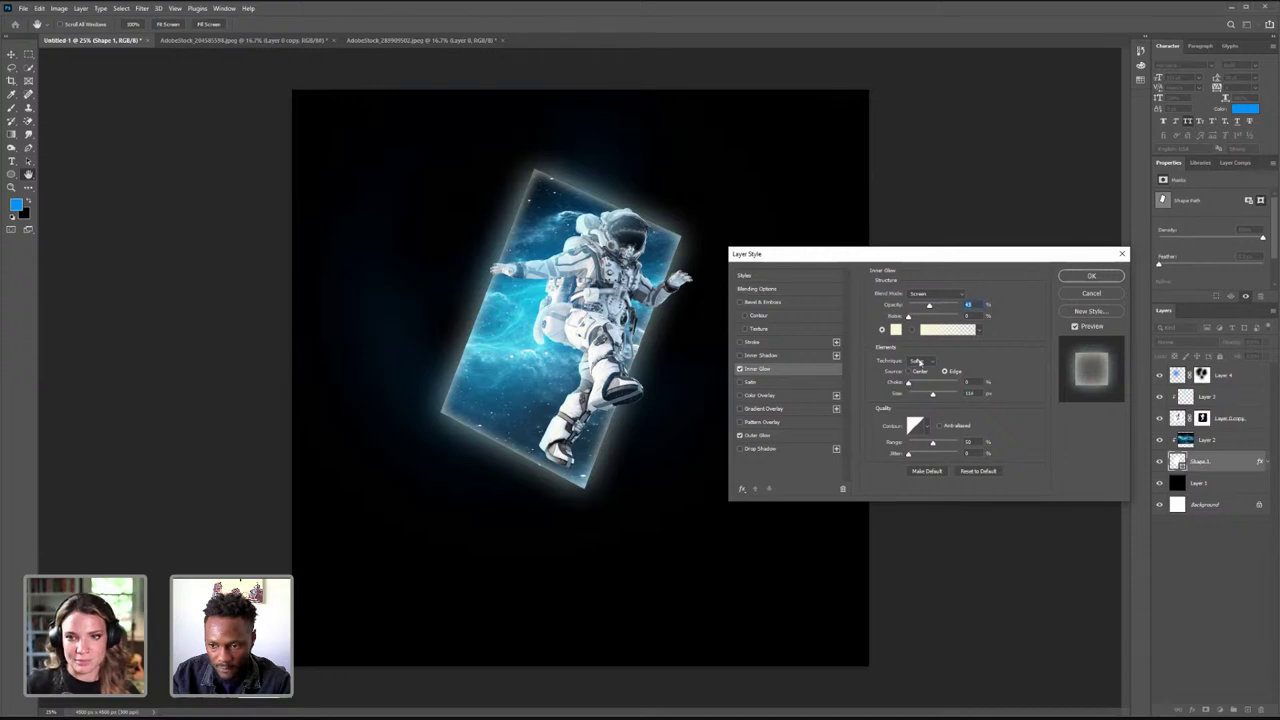
drag(930, 306, 937, 306)
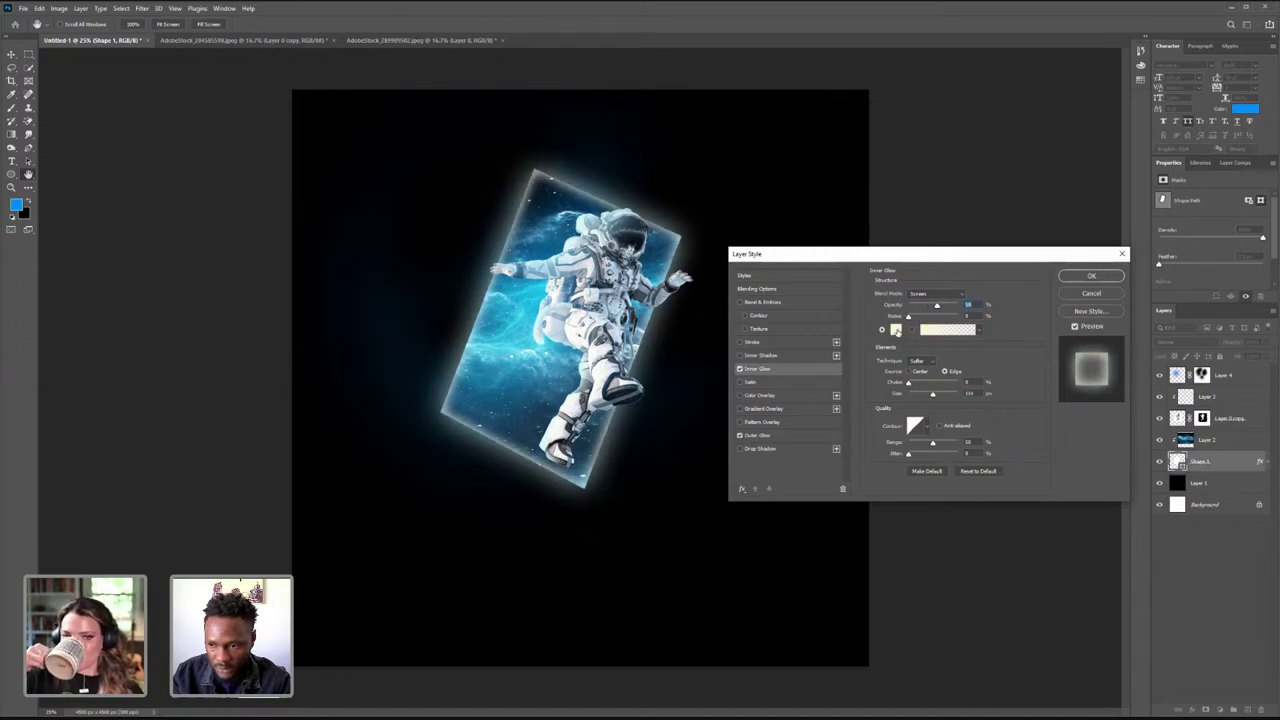
- Recolour the inner glow to bright cyan 05cbfc
click(896, 330)
text(d6f1f8)
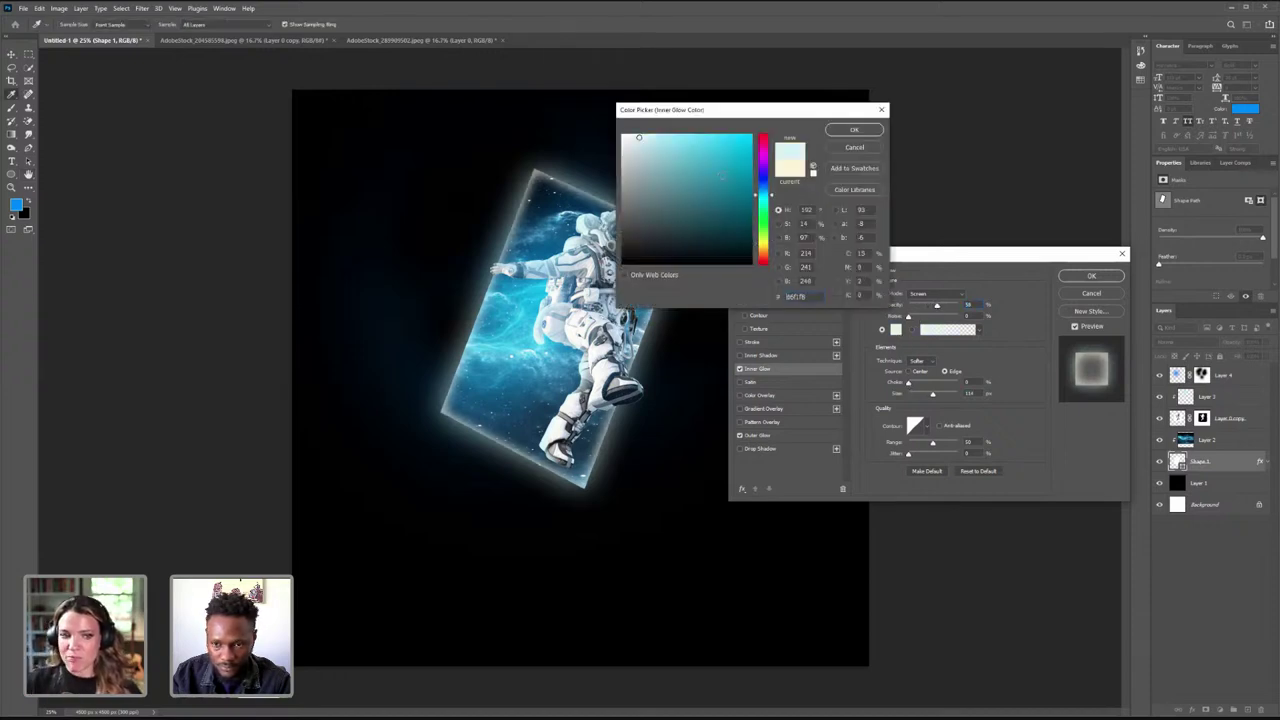
click(749, 135)
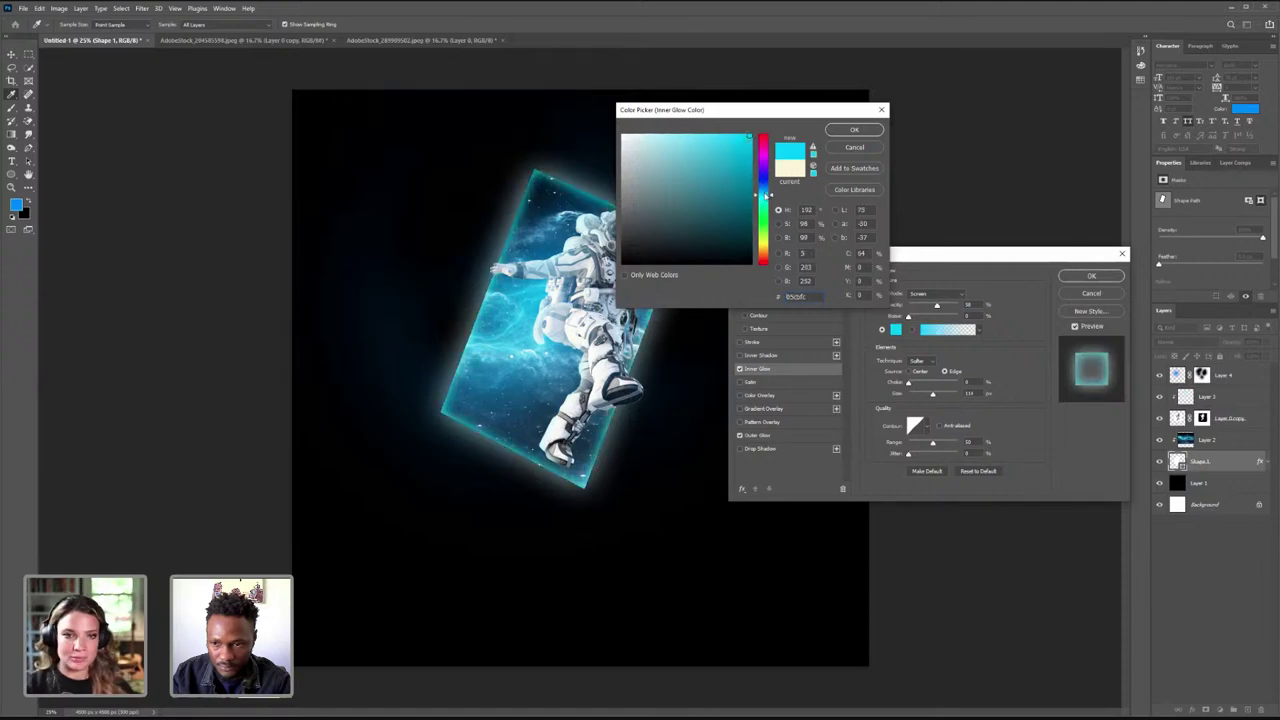
click(848, 132)
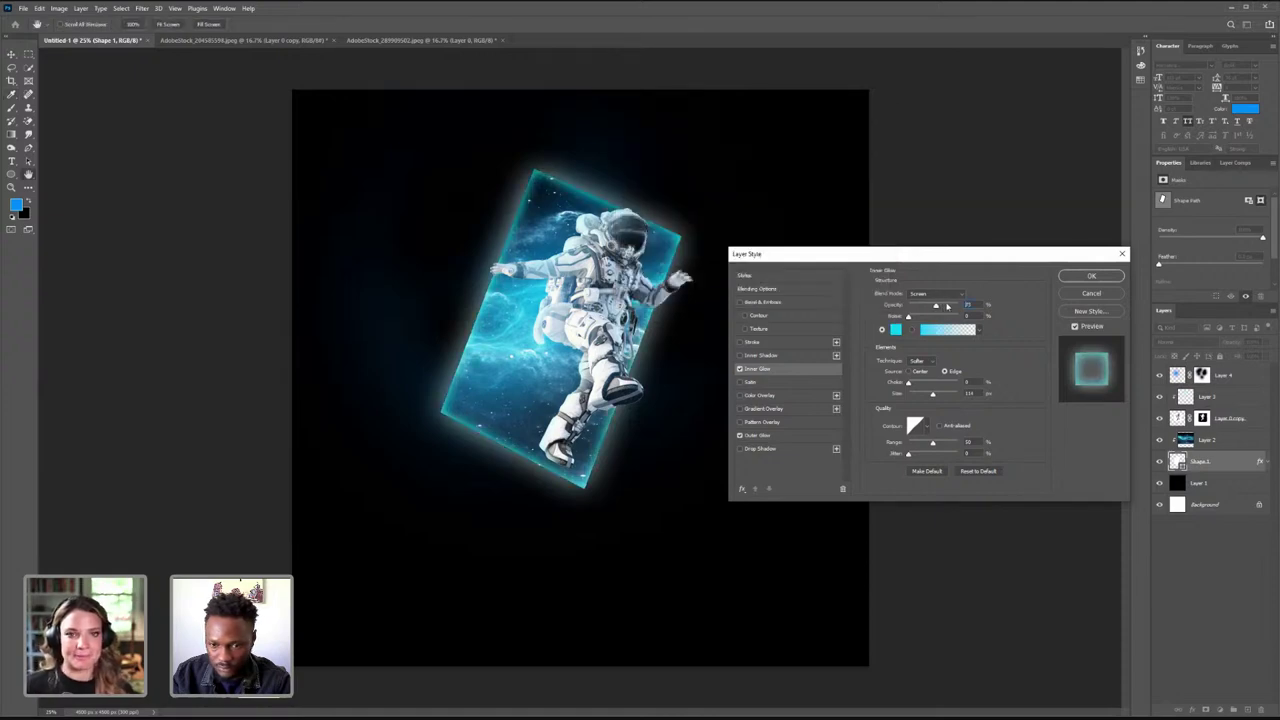
- Try the Color Burn blend mode on the inner glow and return it to Screen
click(938, 294)
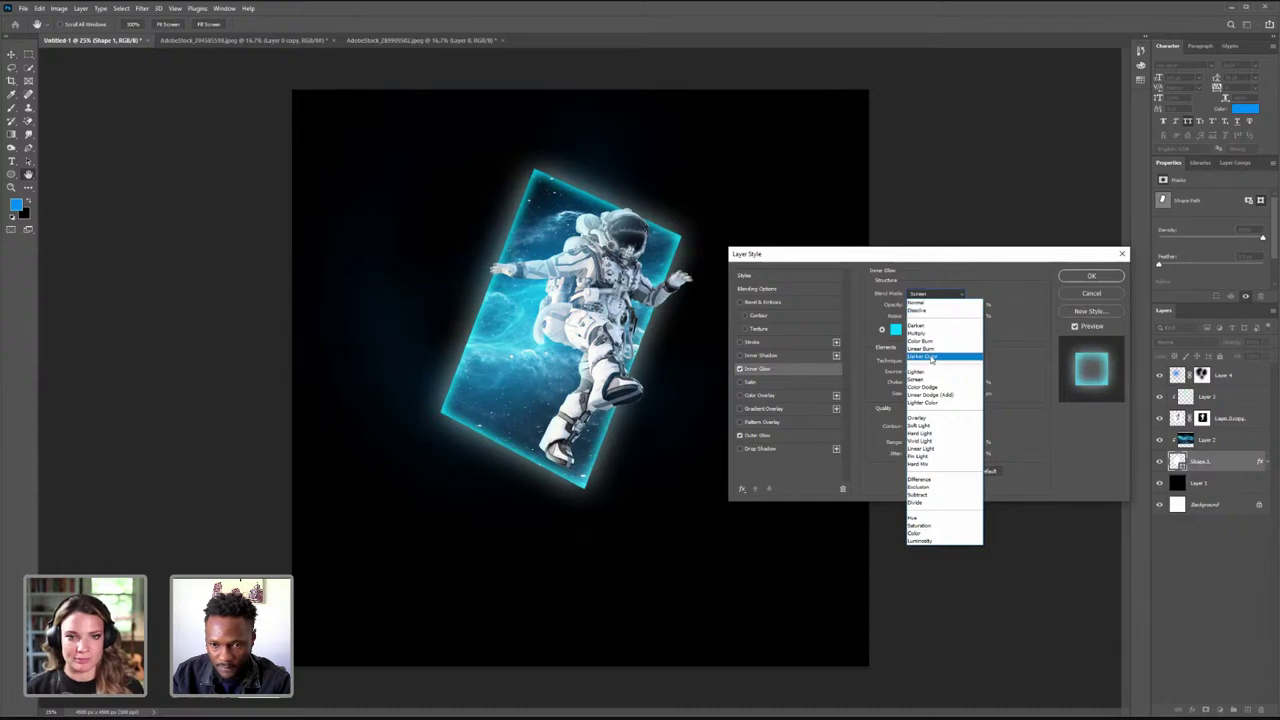
click(931, 348)
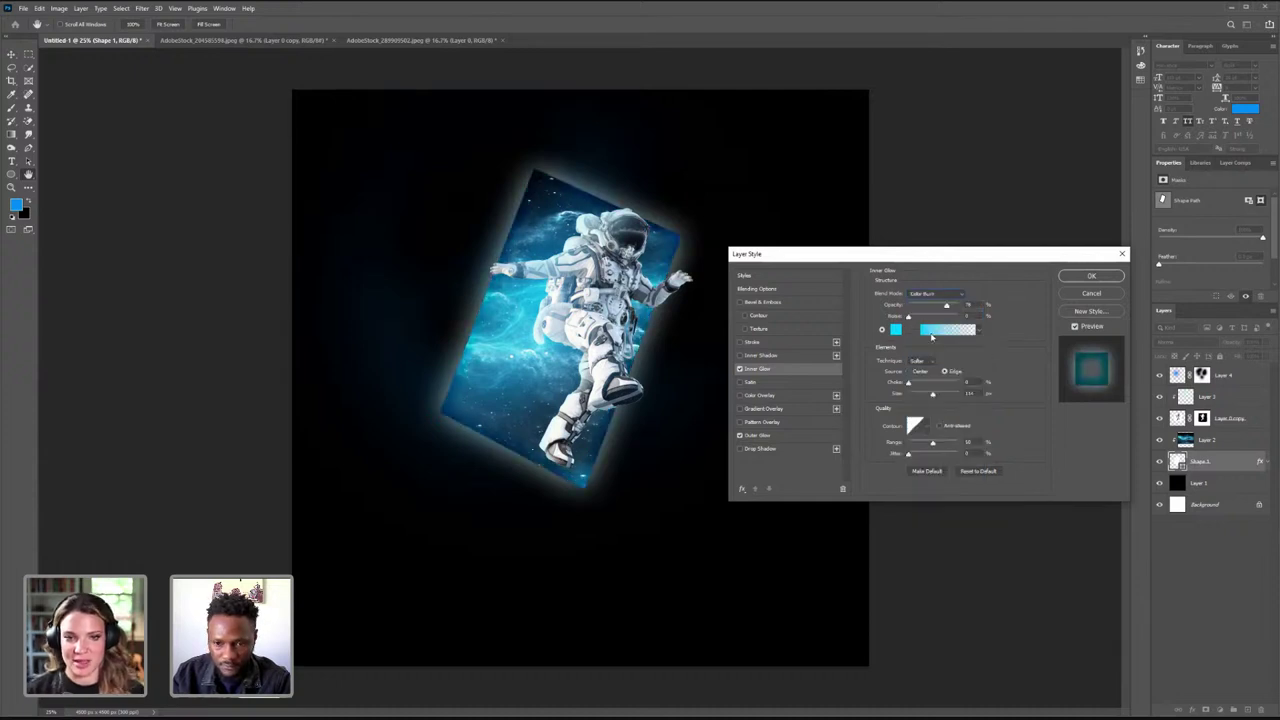
key(Down)
key(Down)
key(Down)
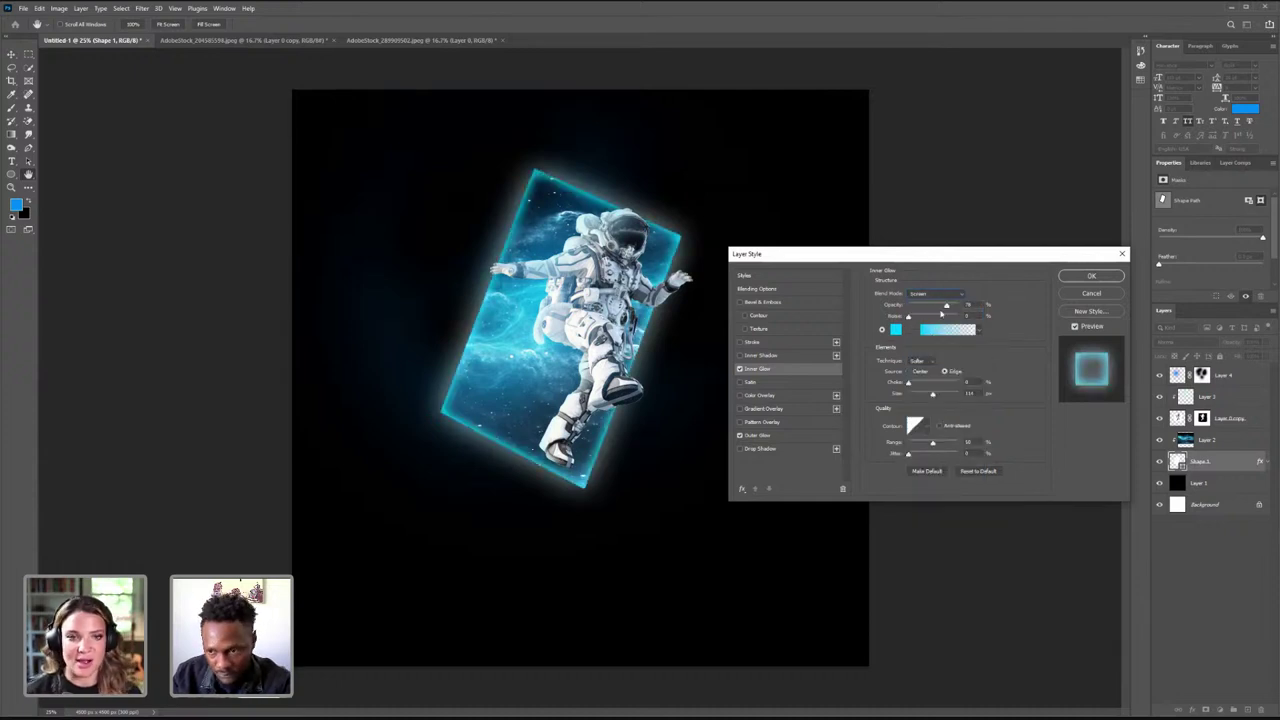
- Set the inner glow's opacity to about 73% and widen its size to about 230 px
drag(947, 306, 944, 306)
drag(934, 397, 953, 396)
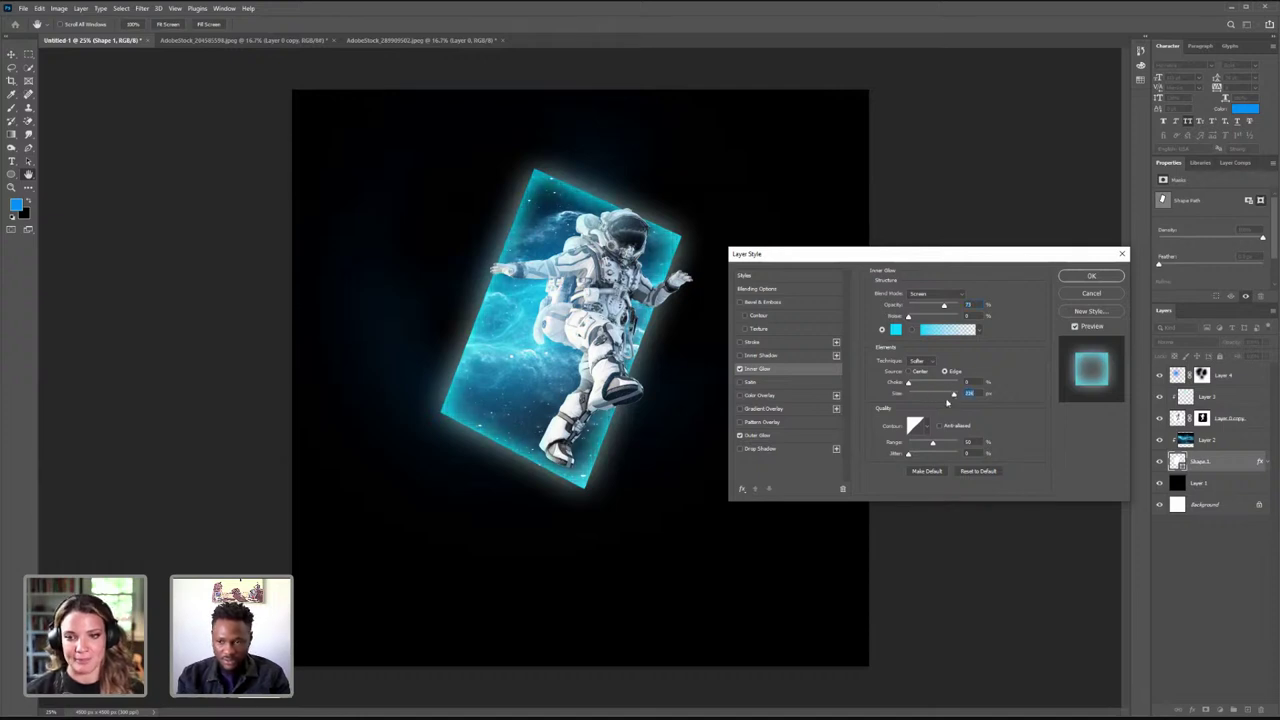
- Apply the glow settings to the tilted shape
click(1092, 276)
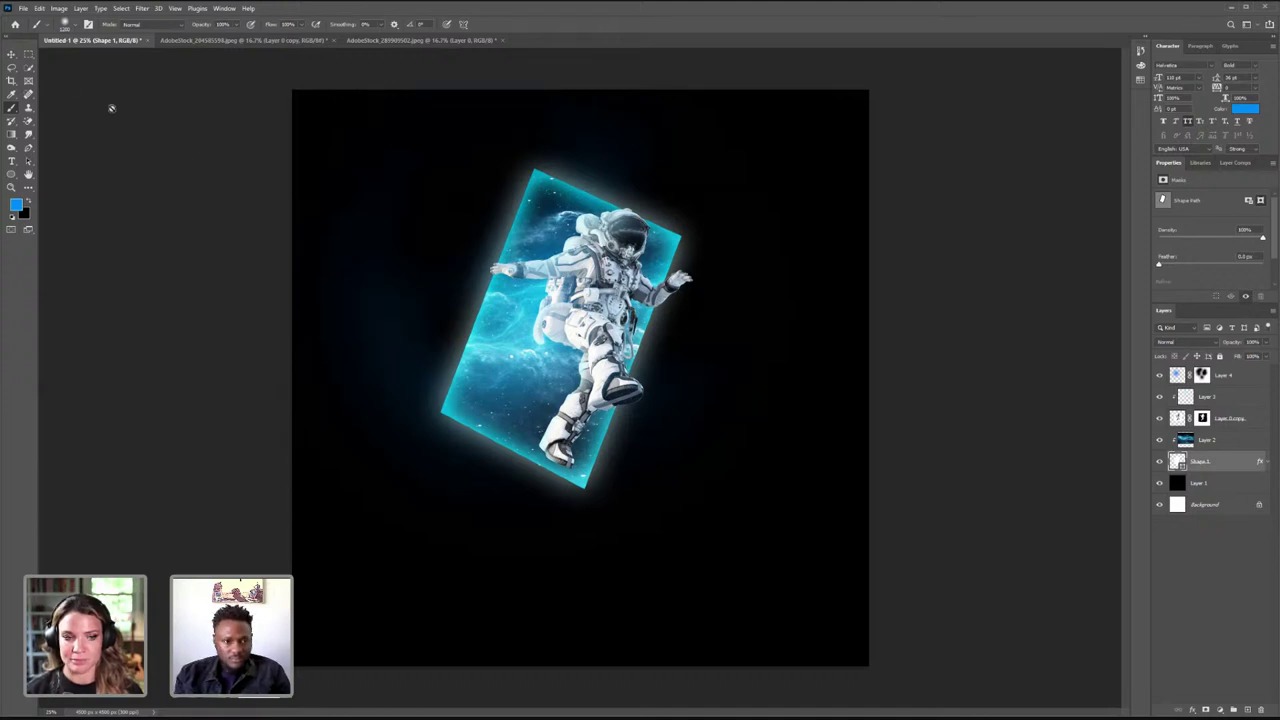
- Try shifting the astronaut slightly downward, then return it to its earlier position and deselect it
click(11, 54)
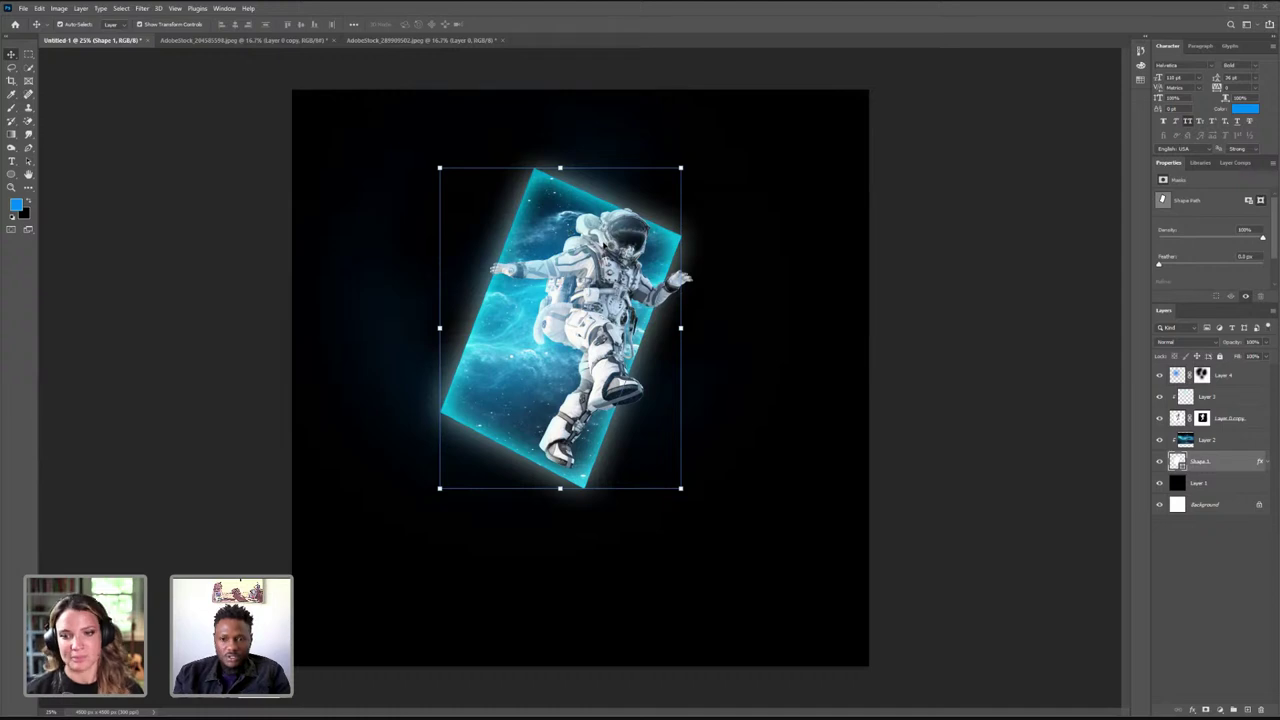
click(606, 261)
drag(606, 263, 611, 275)
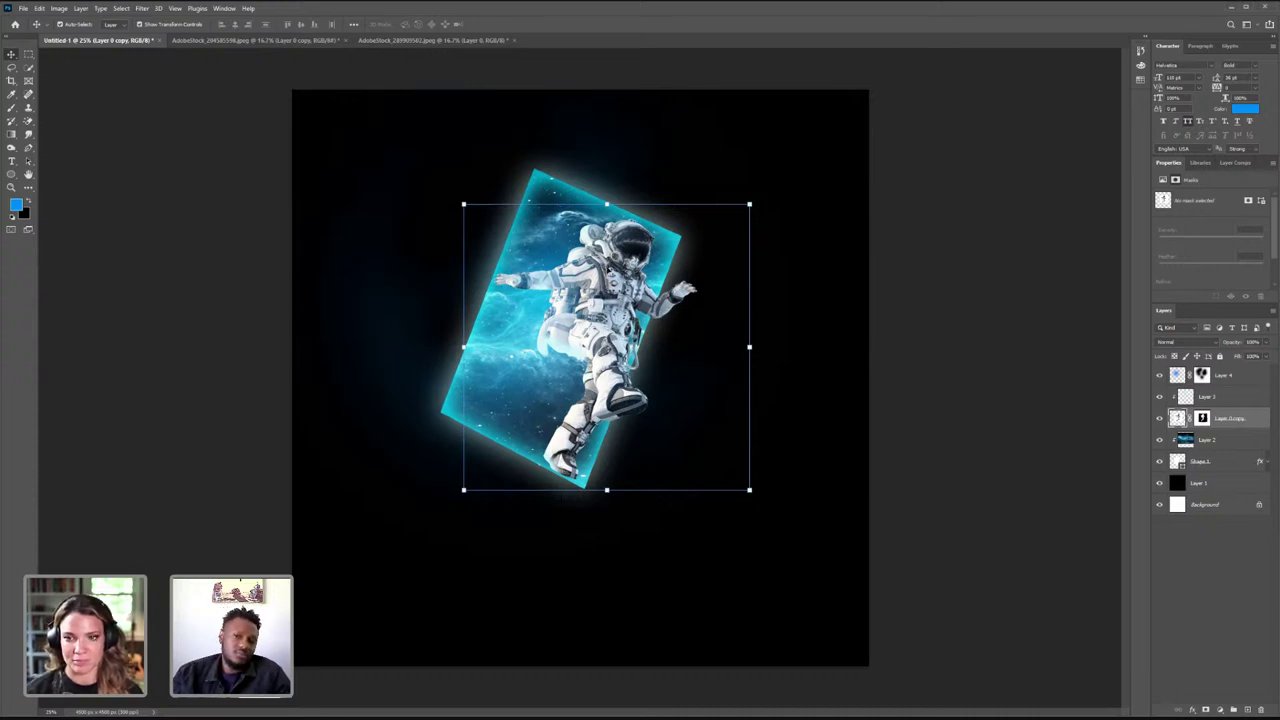
drag(617, 288, 613, 277)
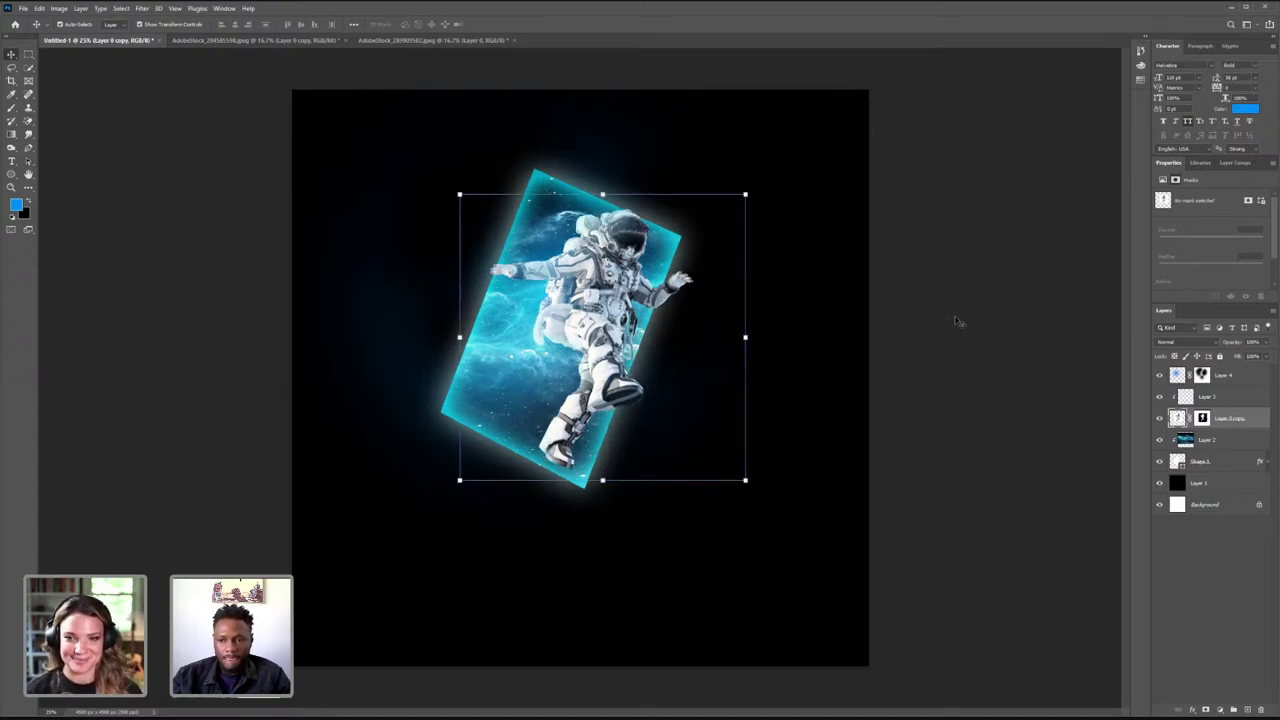
click(770, 76)
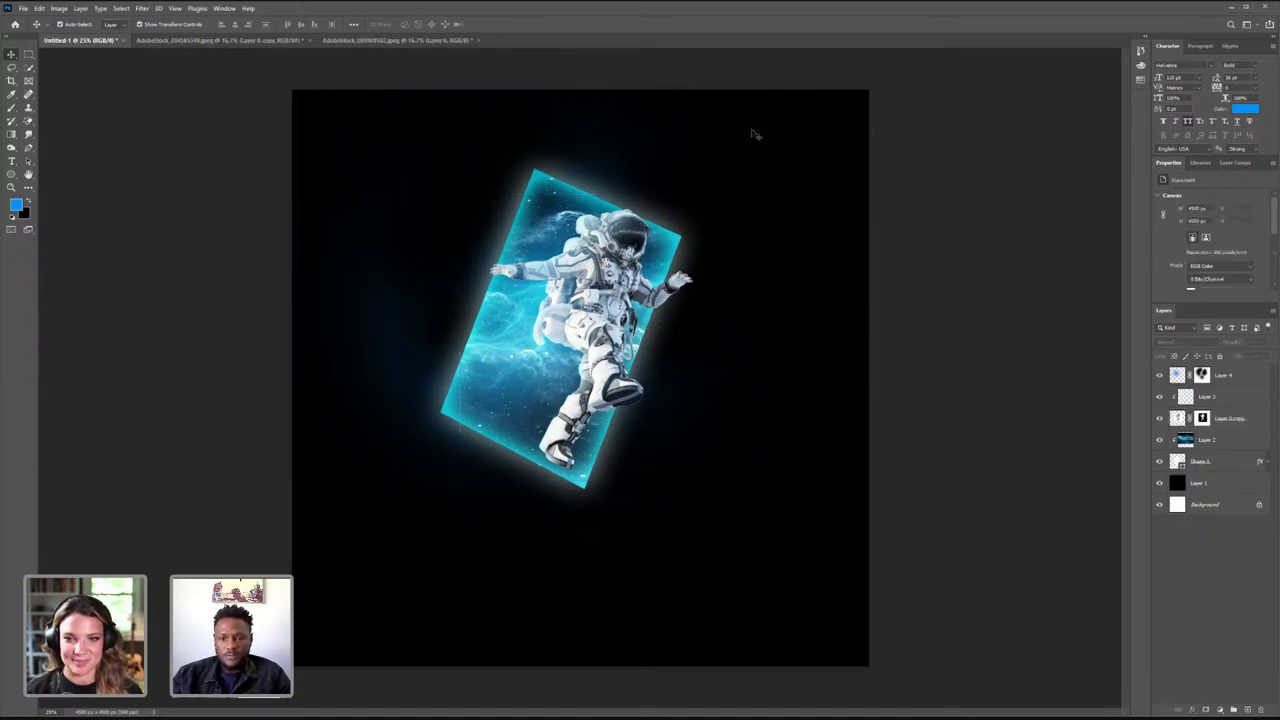
- Narrow the nebula image and its tilted shape together to about 91% width and reposition them behind the astronaut
click(498, 398)
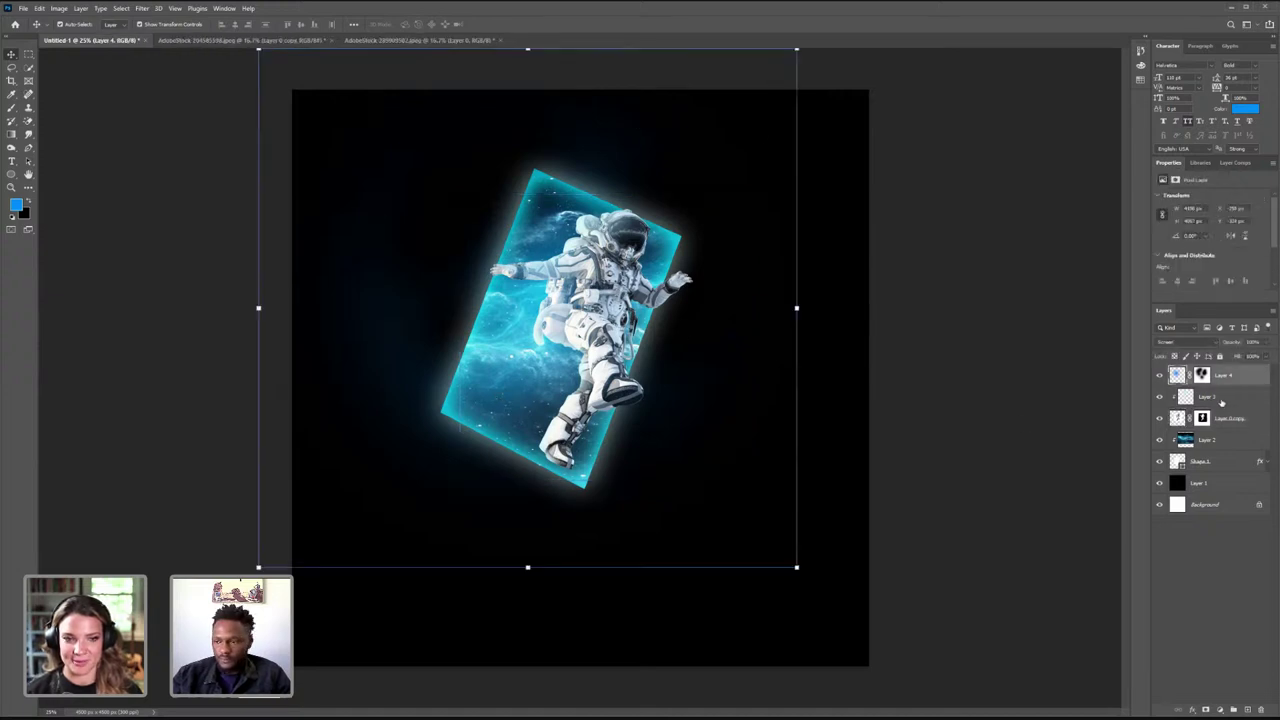
shift+click(1220, 400)
shift+click(1229, 424)
click(1229, 404)
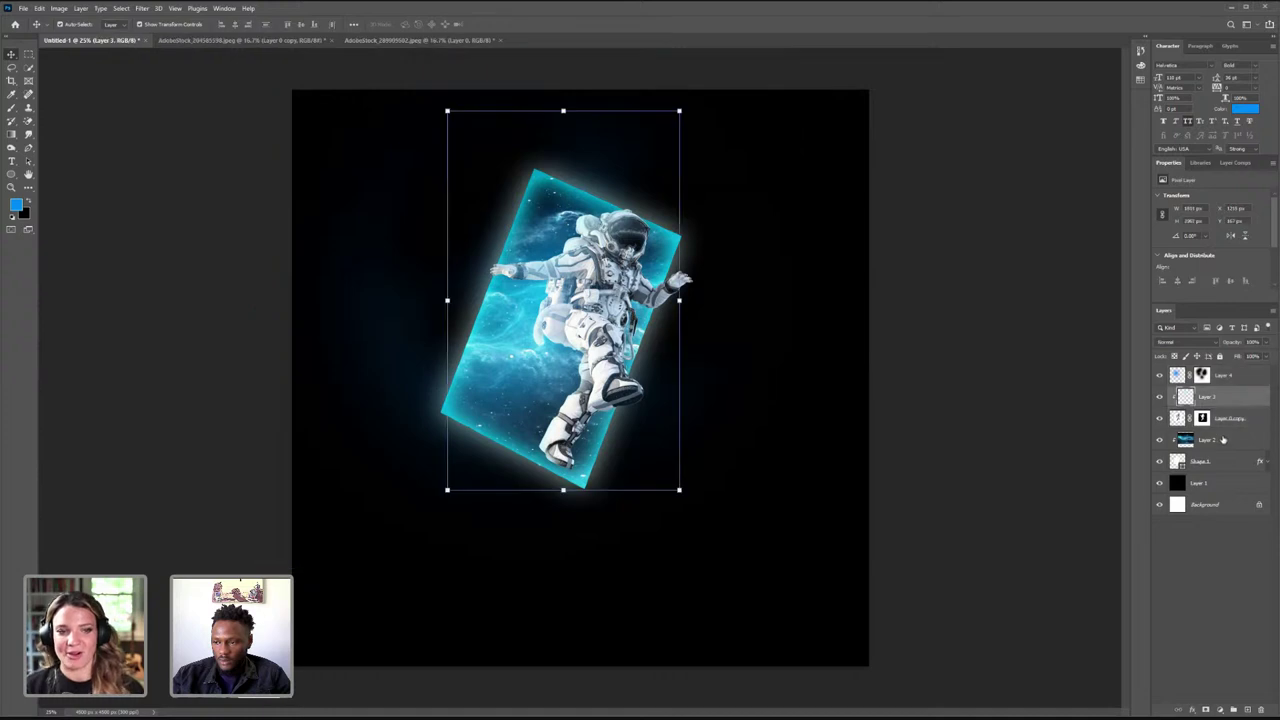
click(1221, 442)
shift+click(1222, 460)
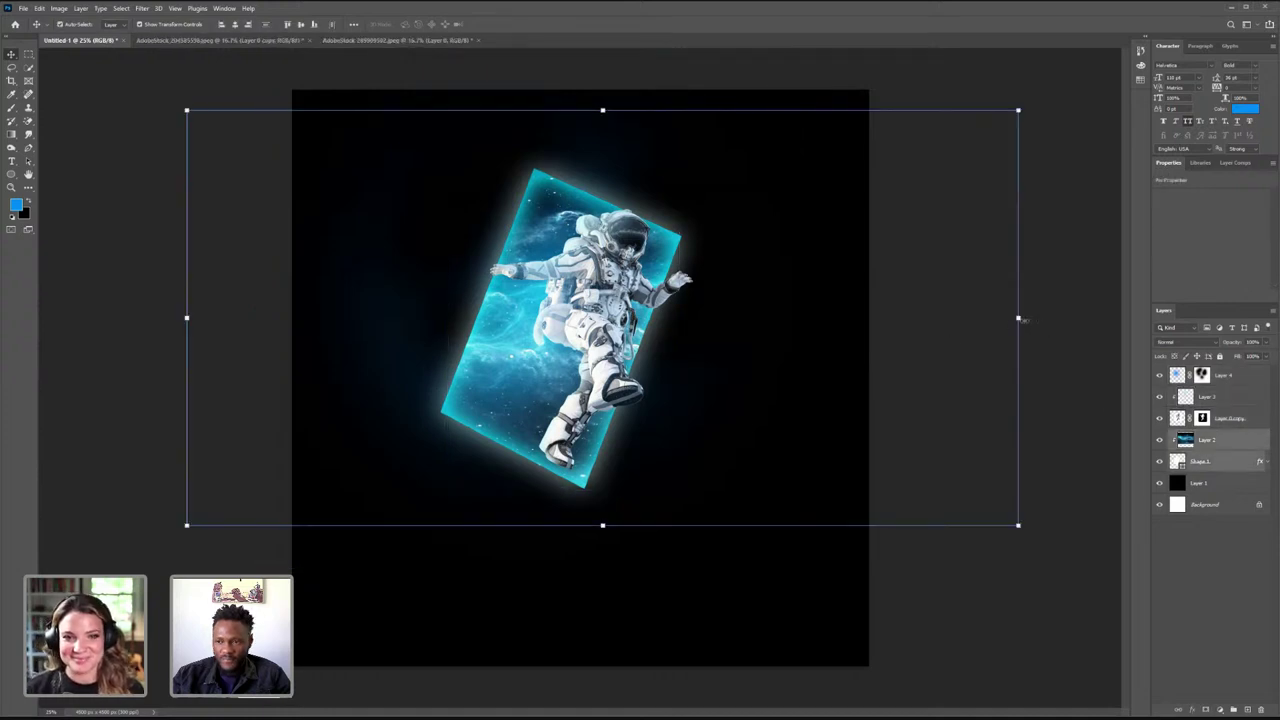
click(1019, 318)
drag(944, 313, 942, 318)
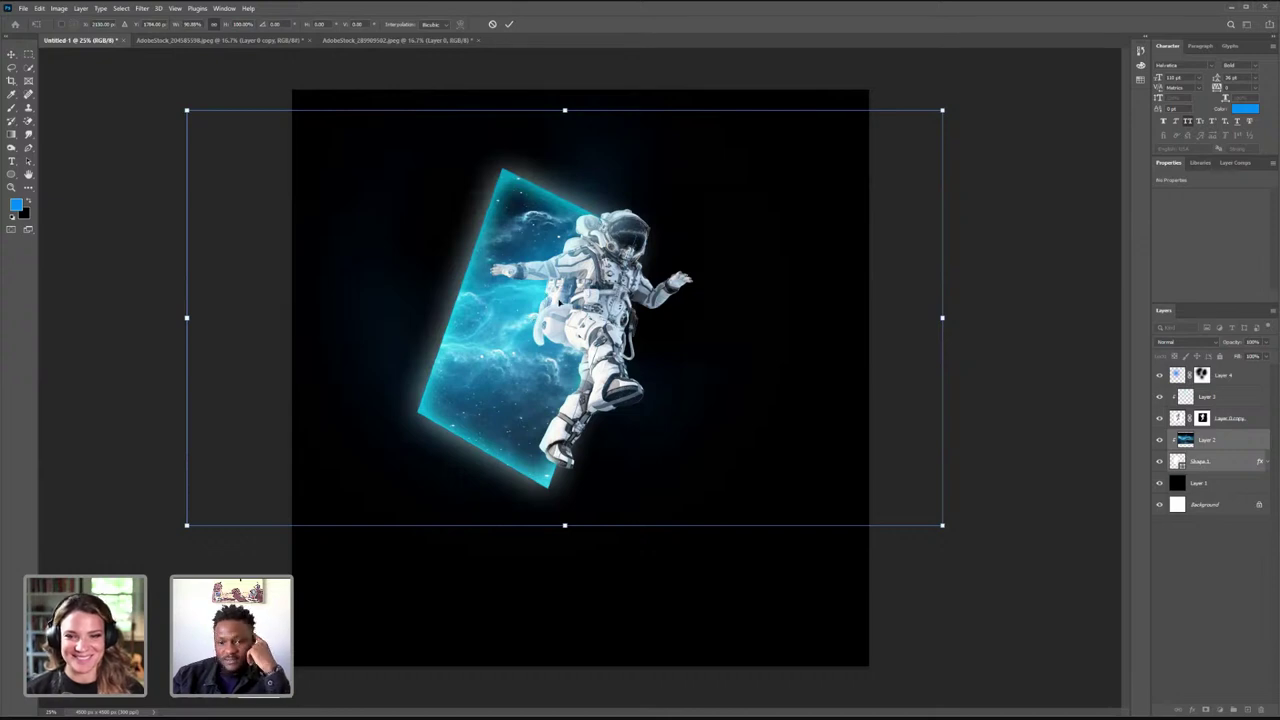
drag(559, 303, 586, 286)
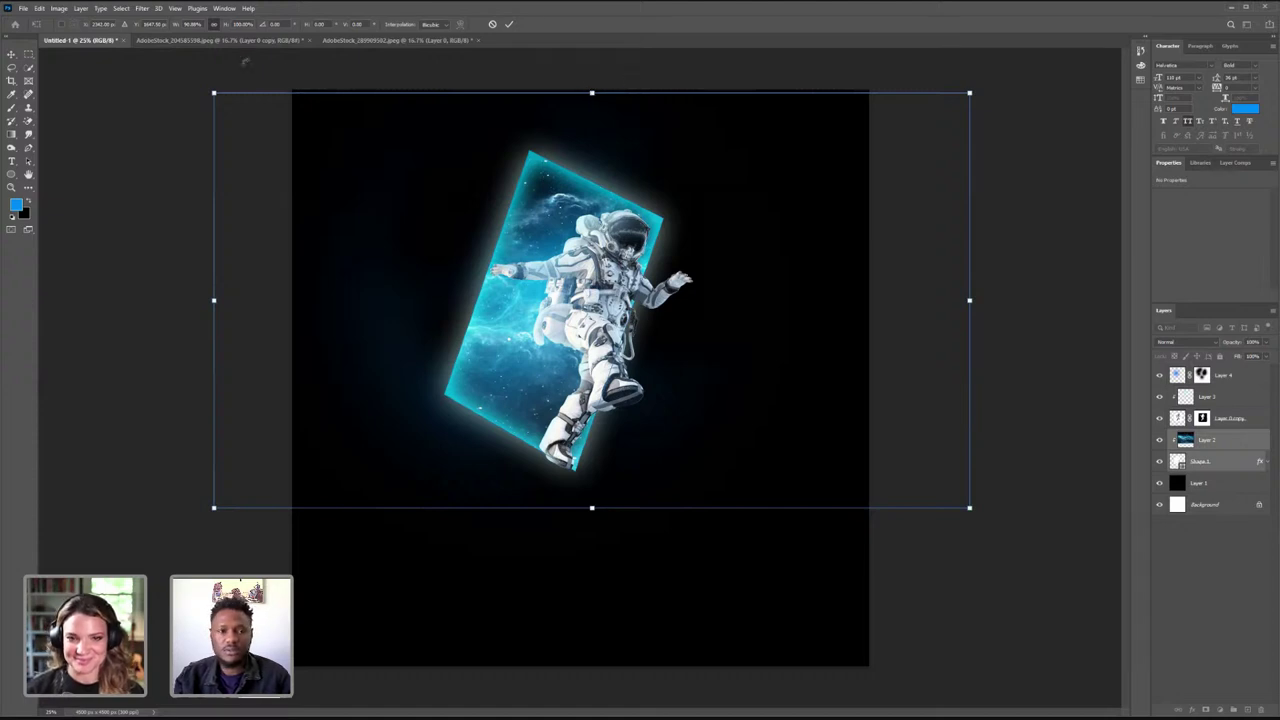
click(12, 55)
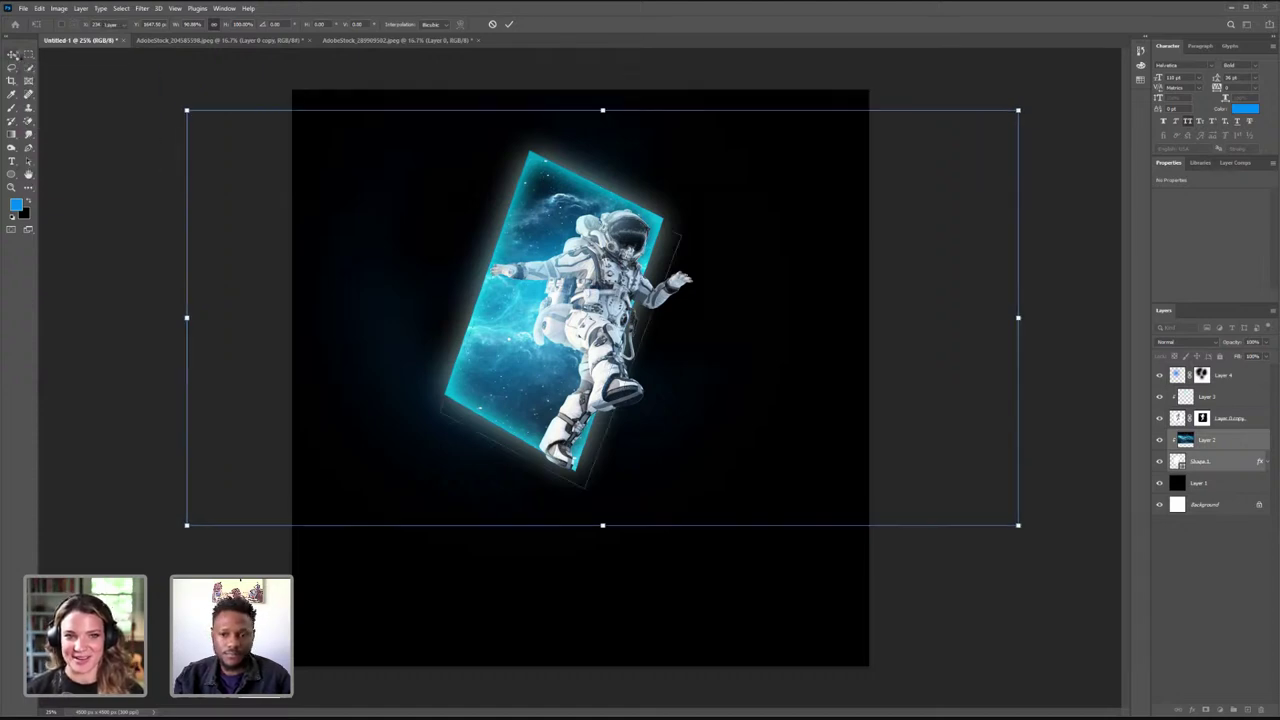
click(18, 55)
click(1222, 377)
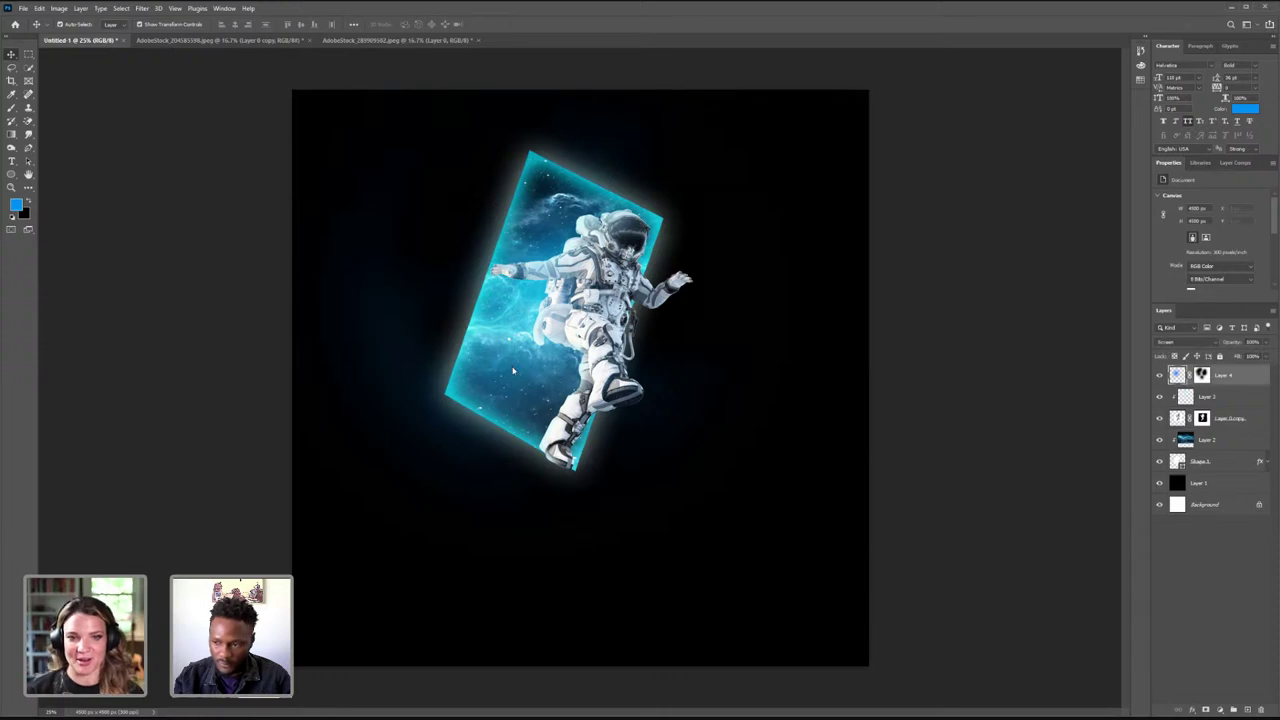
click(1223, 395)
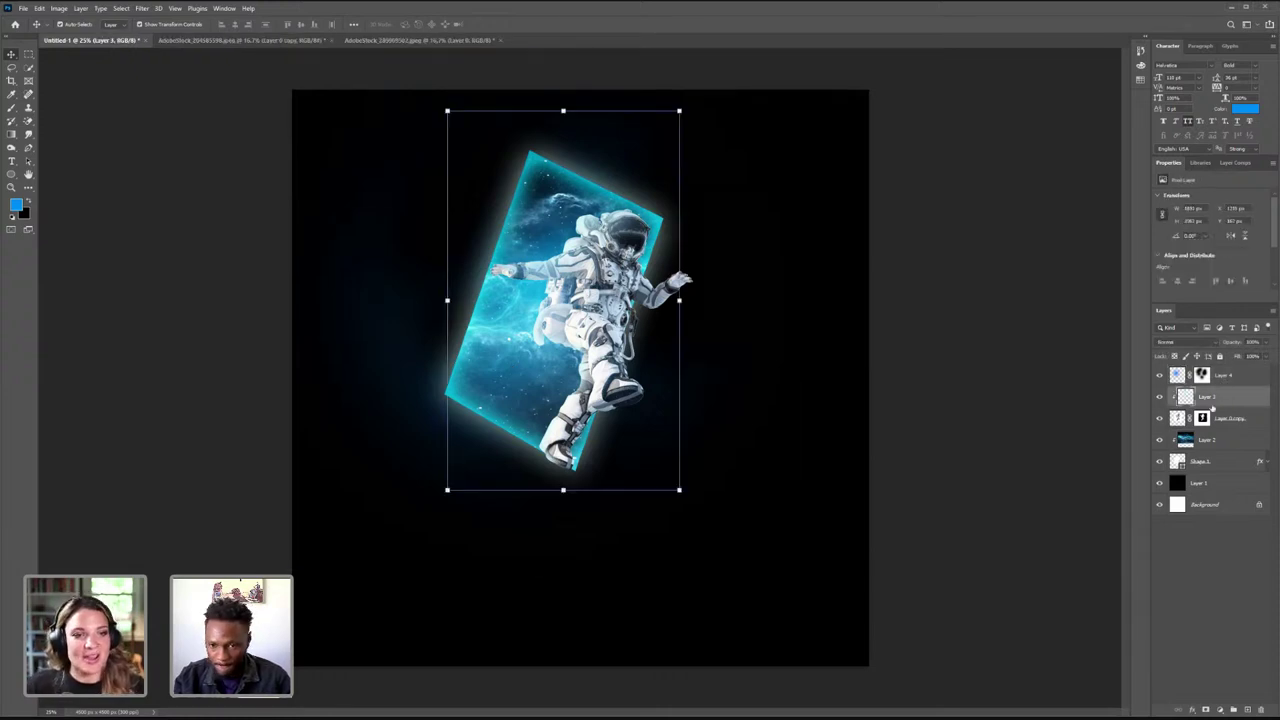
click(1213, 440)
shift+click(1212, 461)
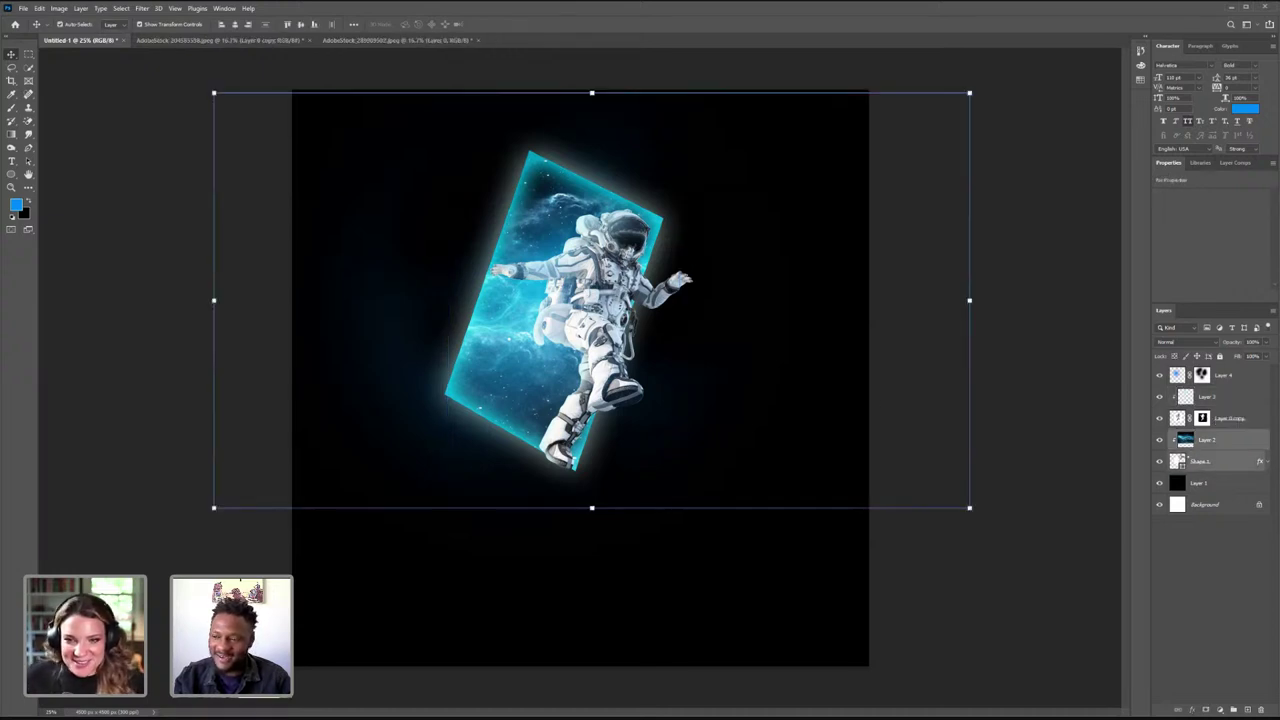
click(524, 317)
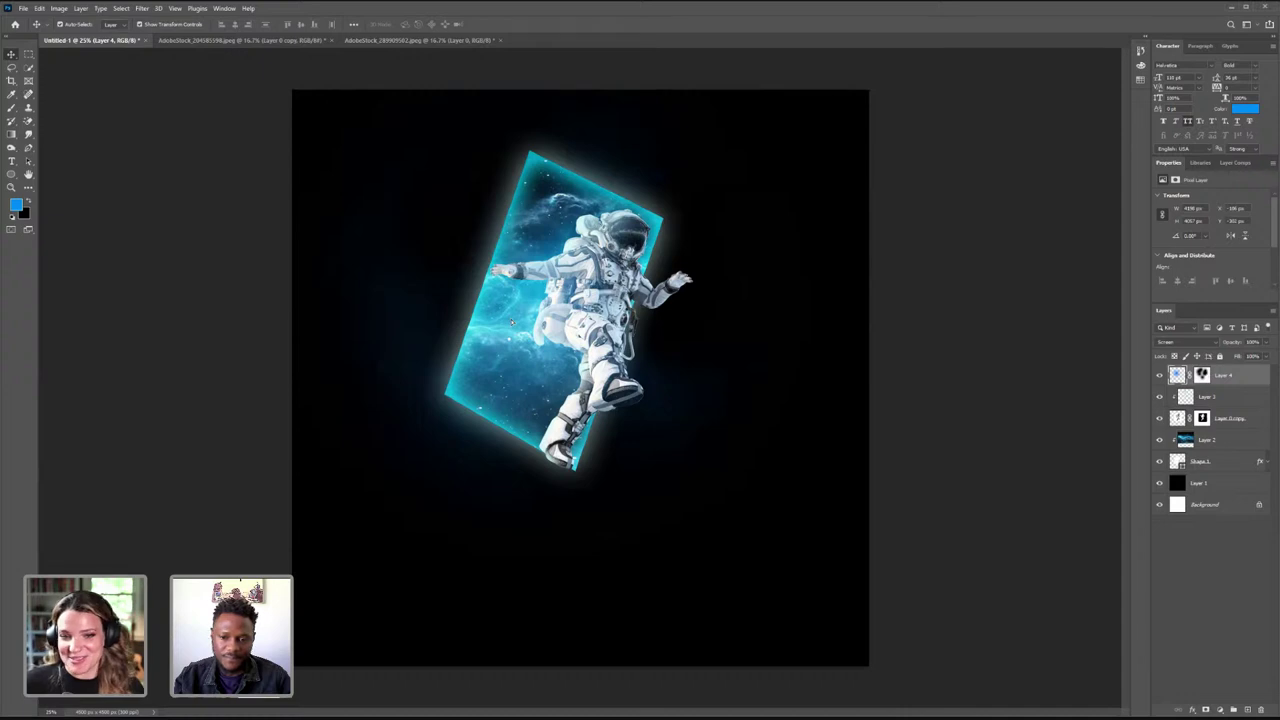
click(975, 319)
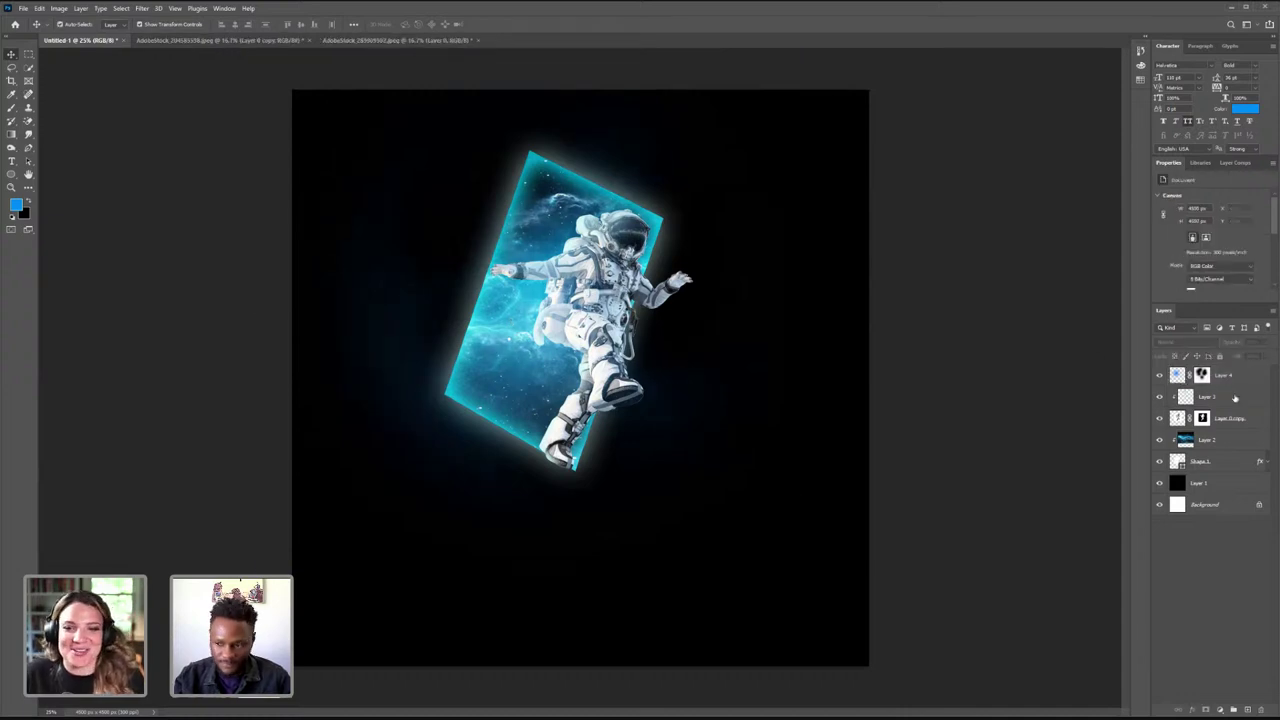
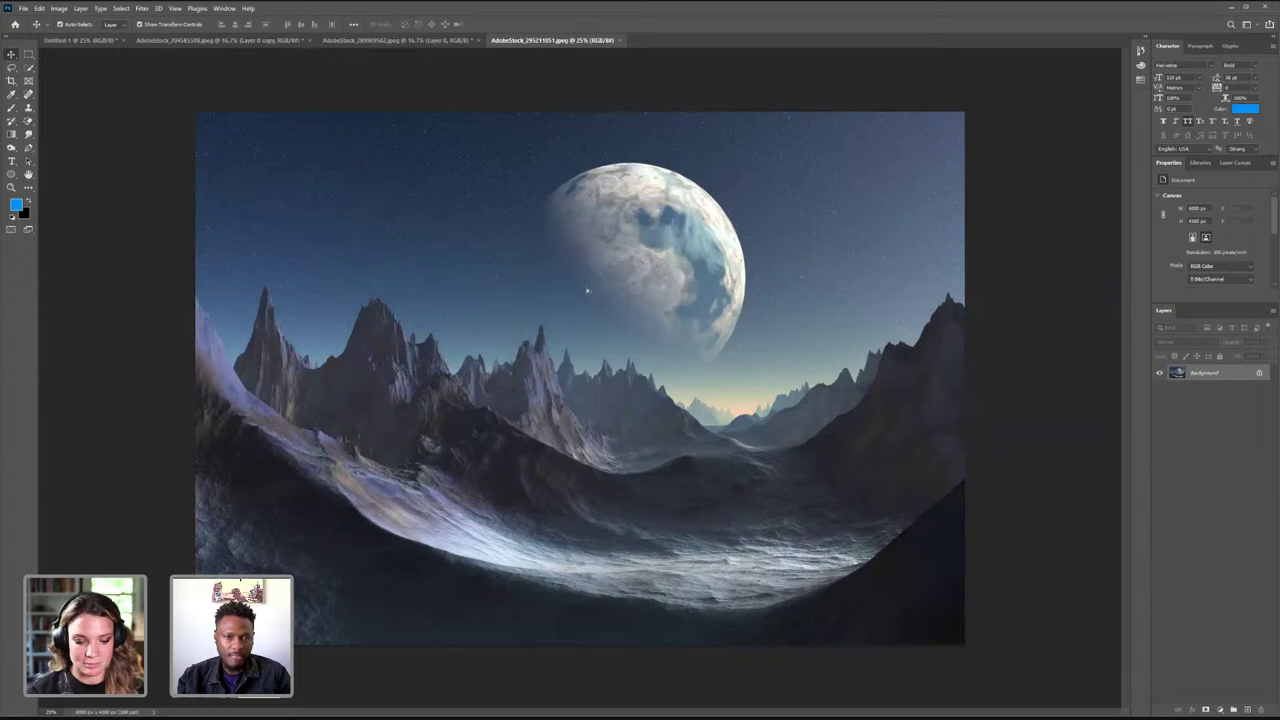
- Copy the moon-and-mountains image into the astronaut composition and place its layer directly beneath the tilted shape
click(276, 40)
click(113, 41)
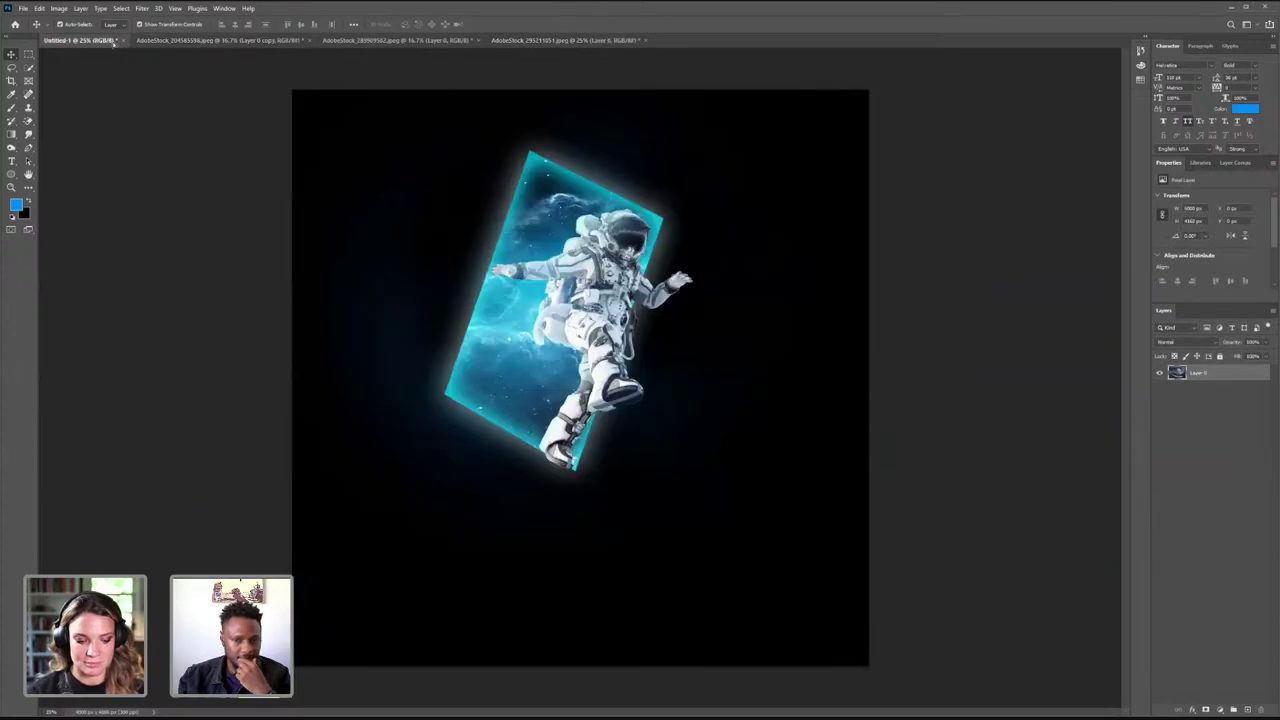
key(ctrl+v)
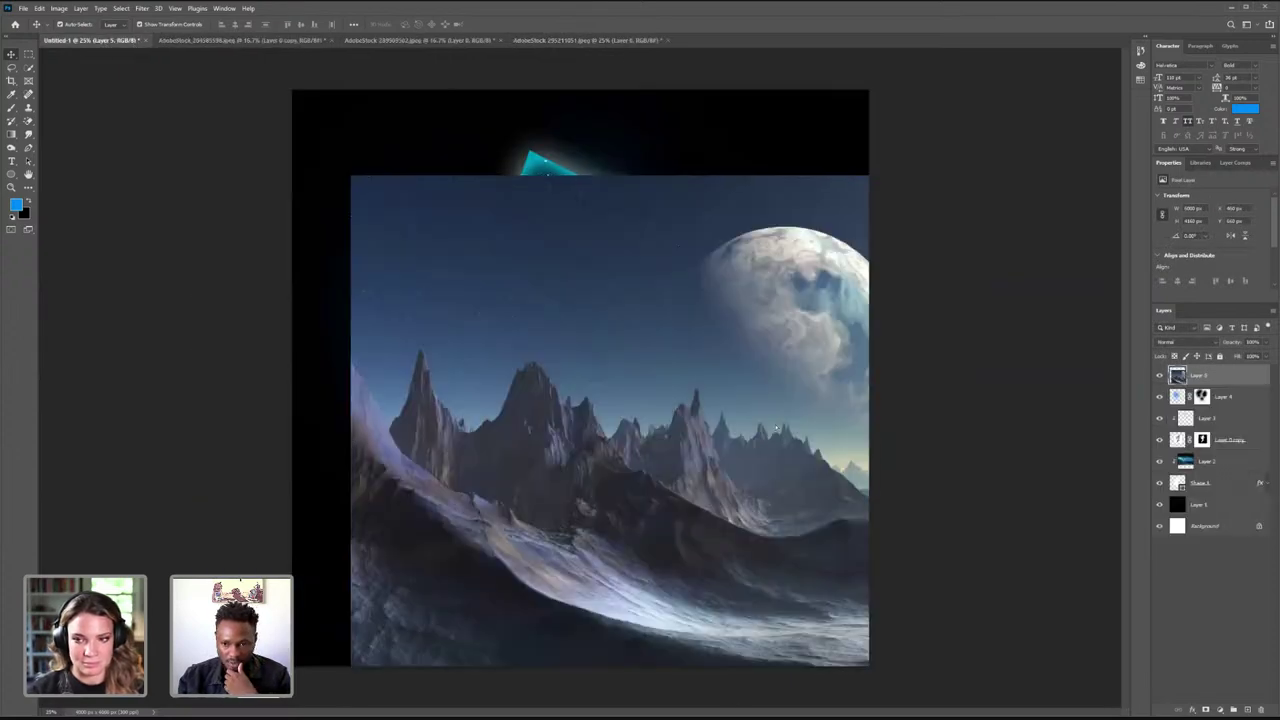
key(ctrl+t)
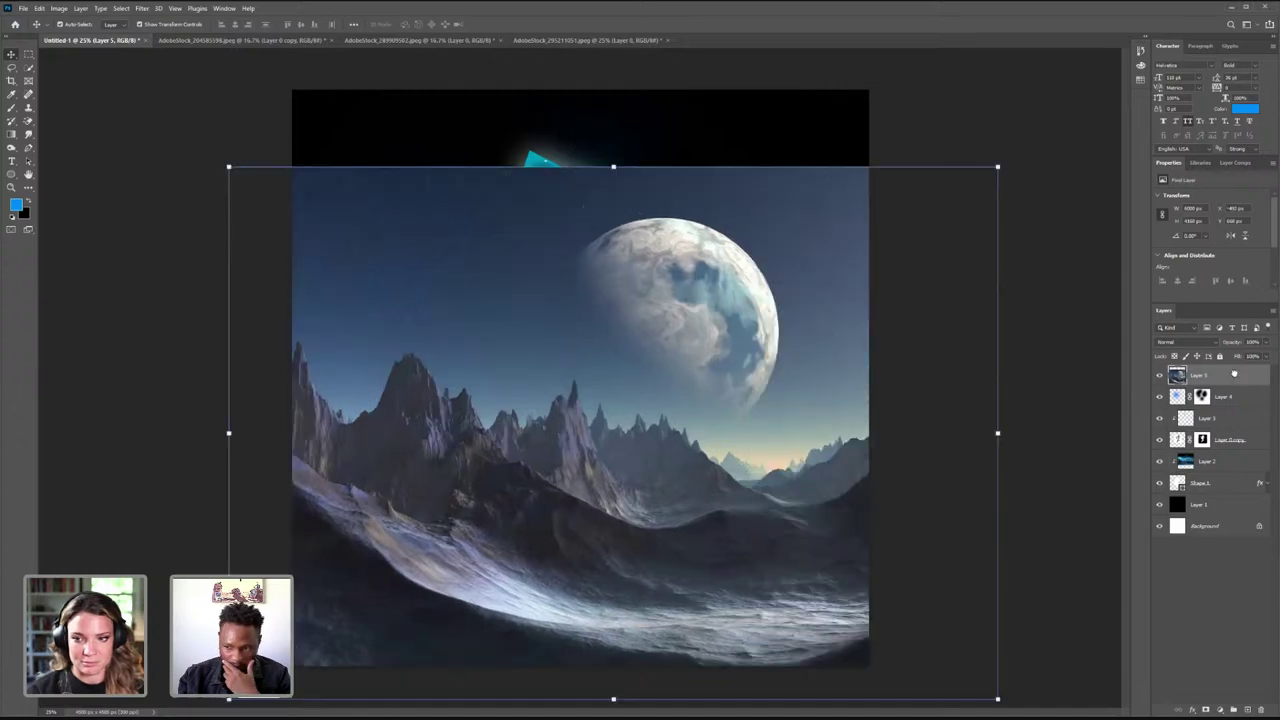
drag(1224, 499, 1224, 496)
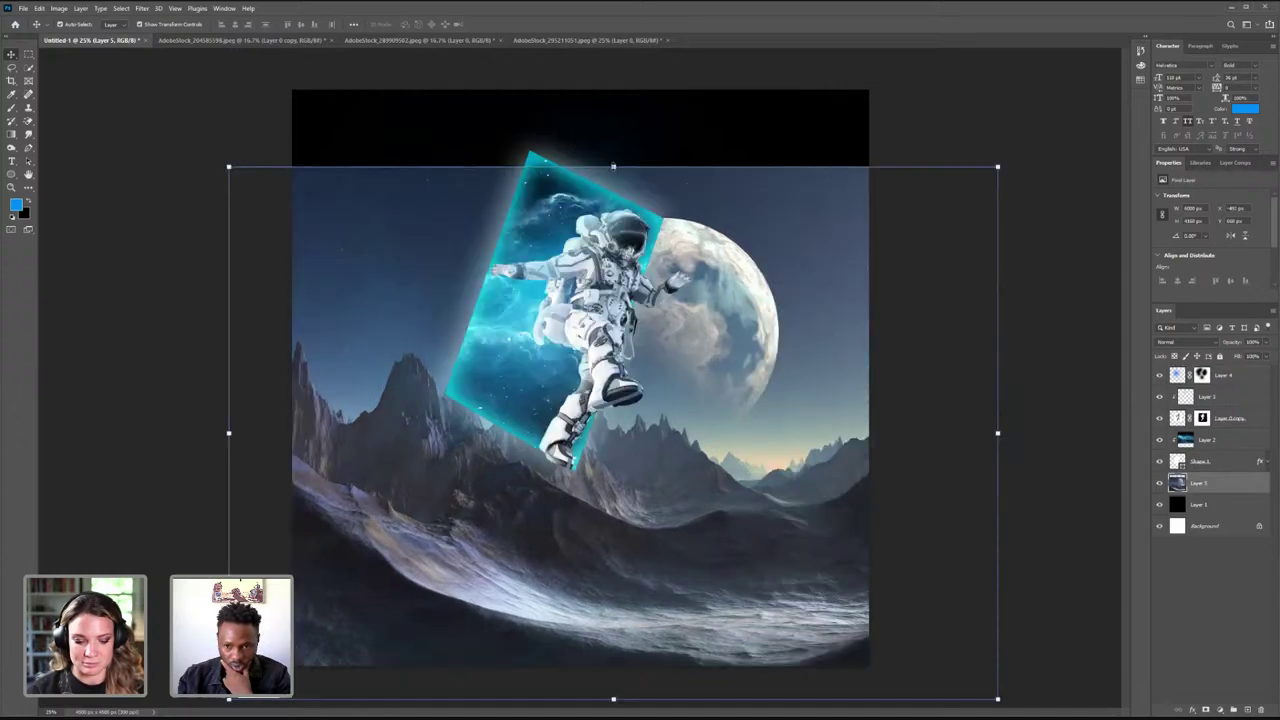
- Enlarge the moon landscape to about 109% so it covers the whole canvas
click(614, 167)
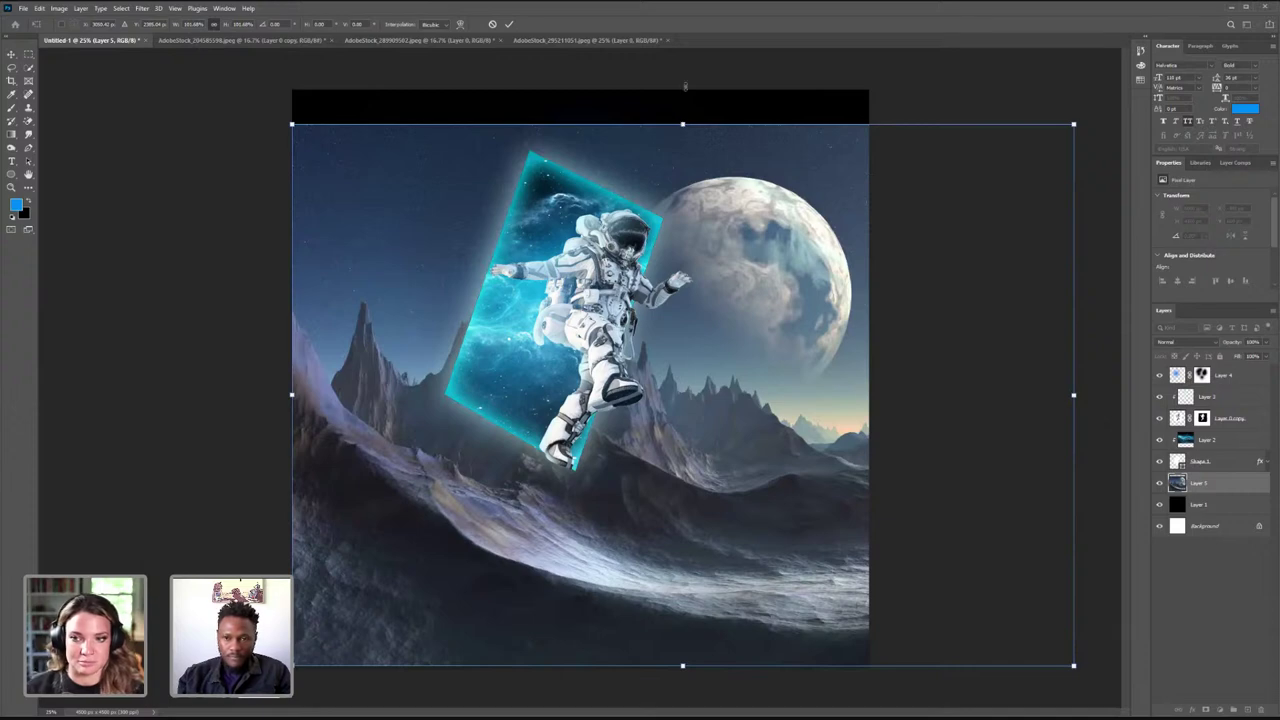
drag(685, 86, 697, 86)
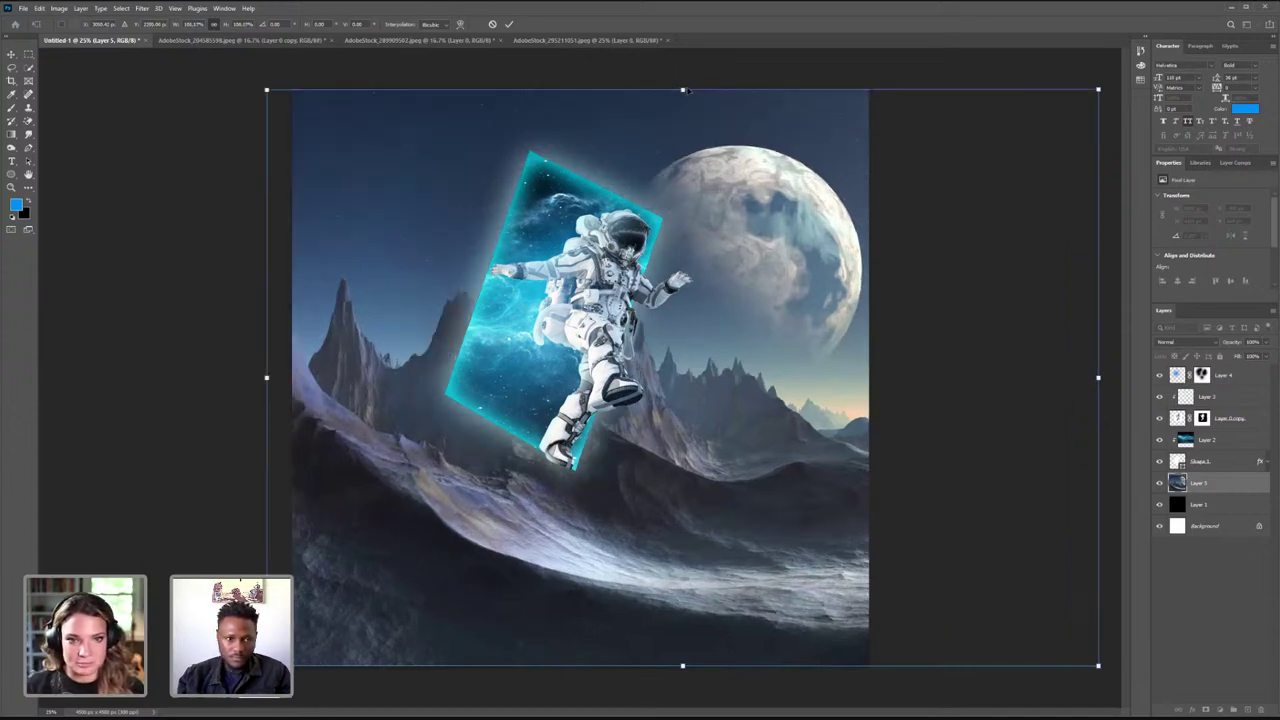
drag(685, 88, 686, 82)
click(11, 54)
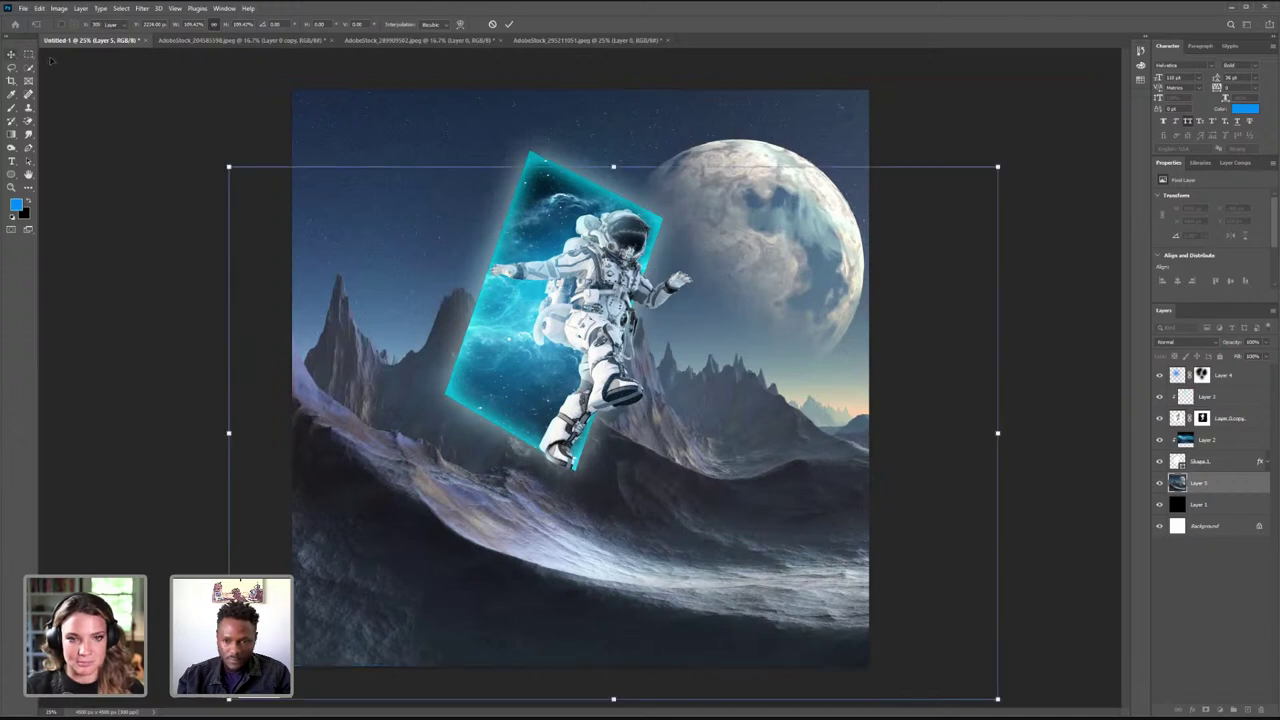
- Scale the astronaut and its two light layers, Layer 3 and Layer 4, down together to about 84%
click(1222, 376)
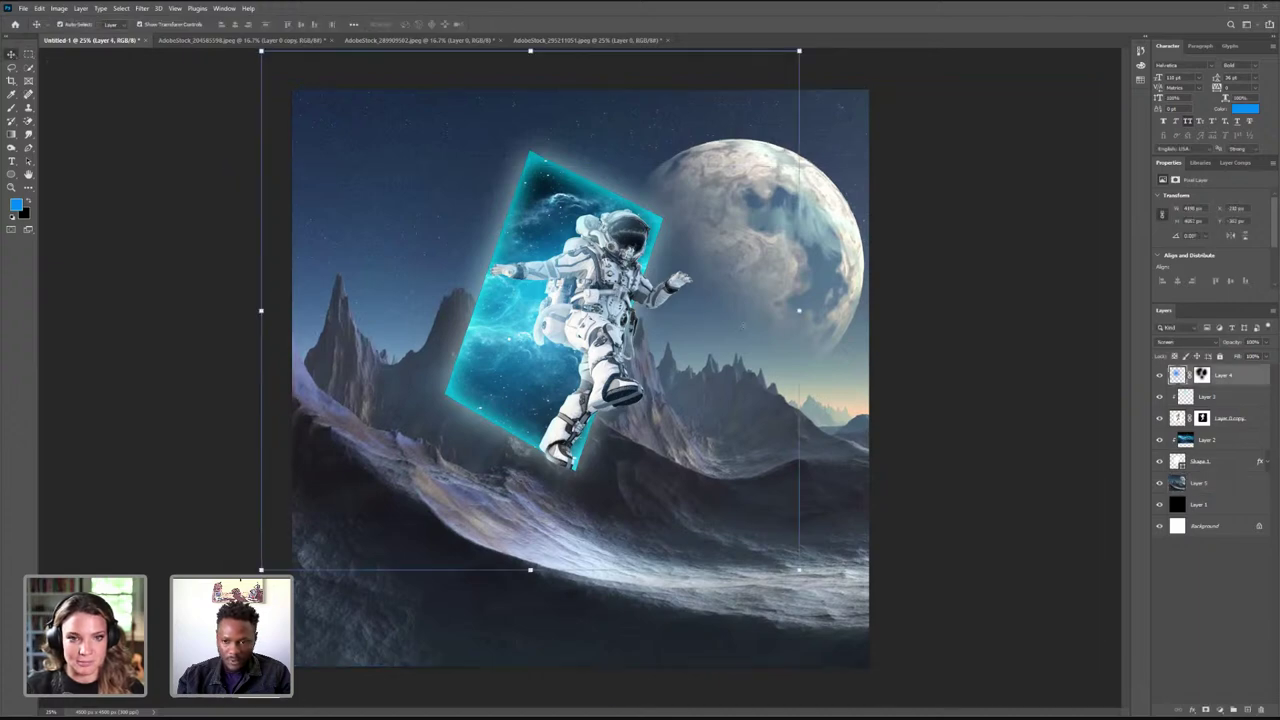
click(1220, 397)
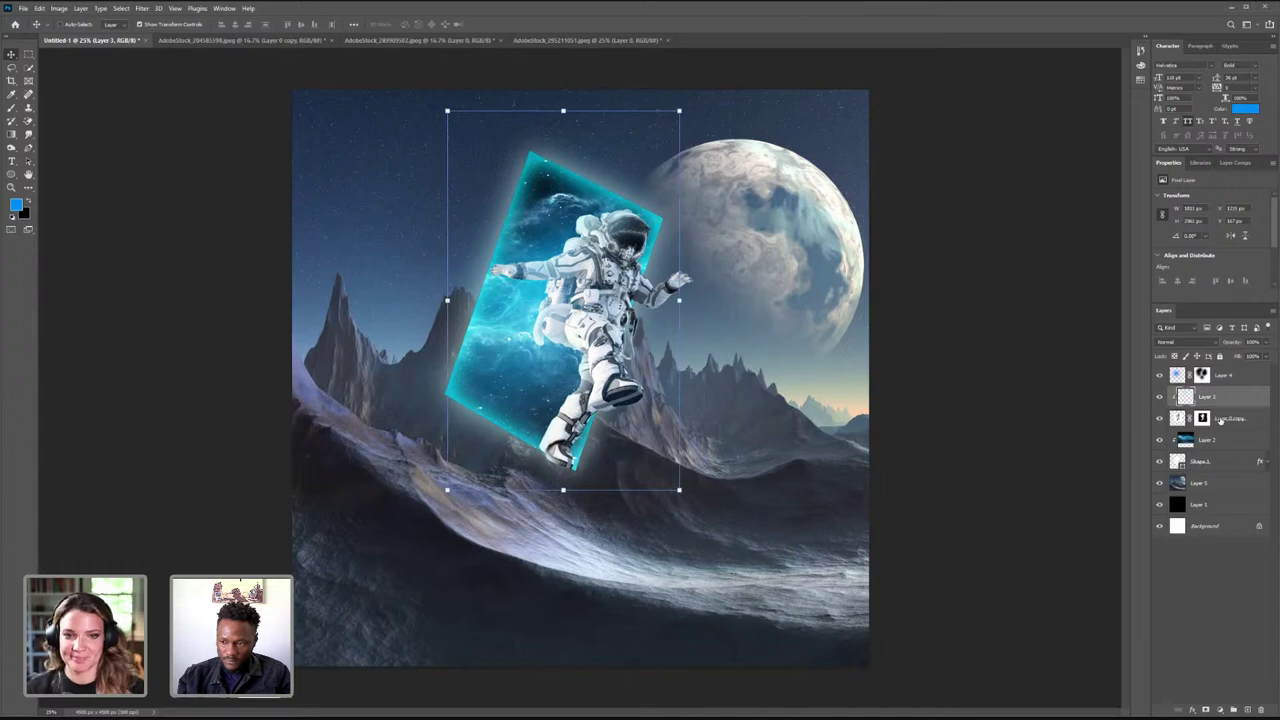
click(1224, 378)
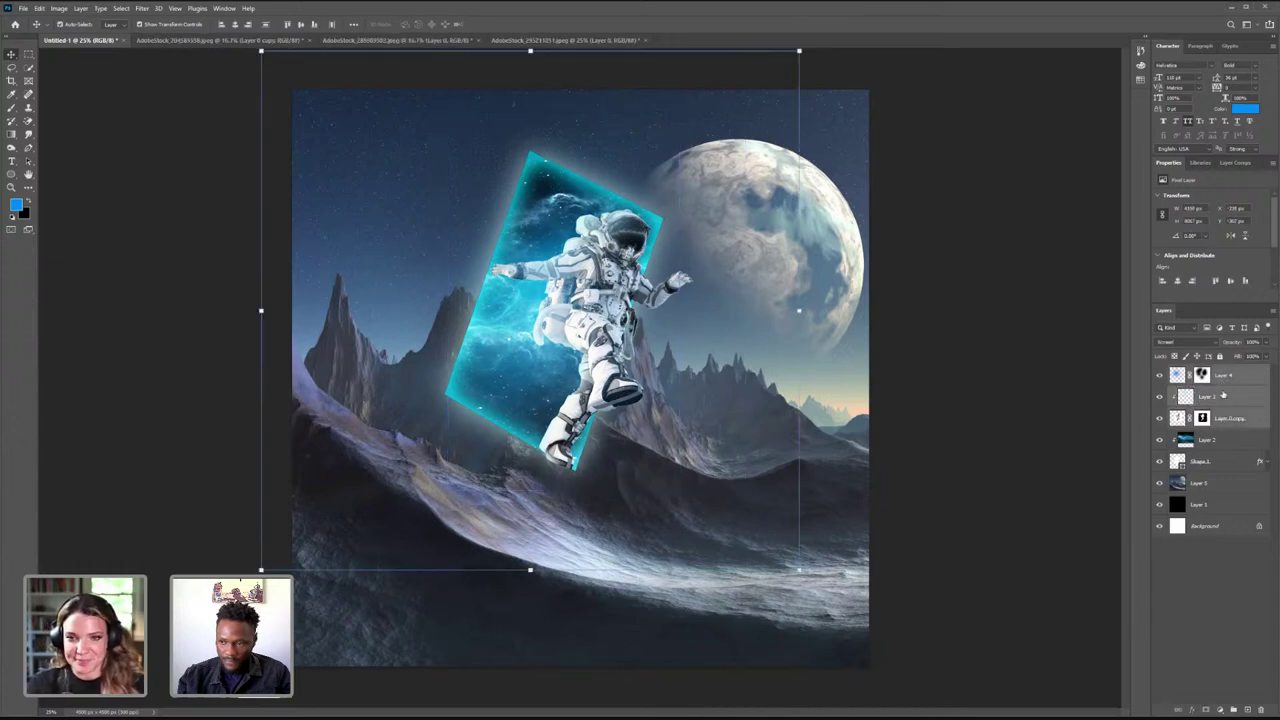
key(ctrl+t)
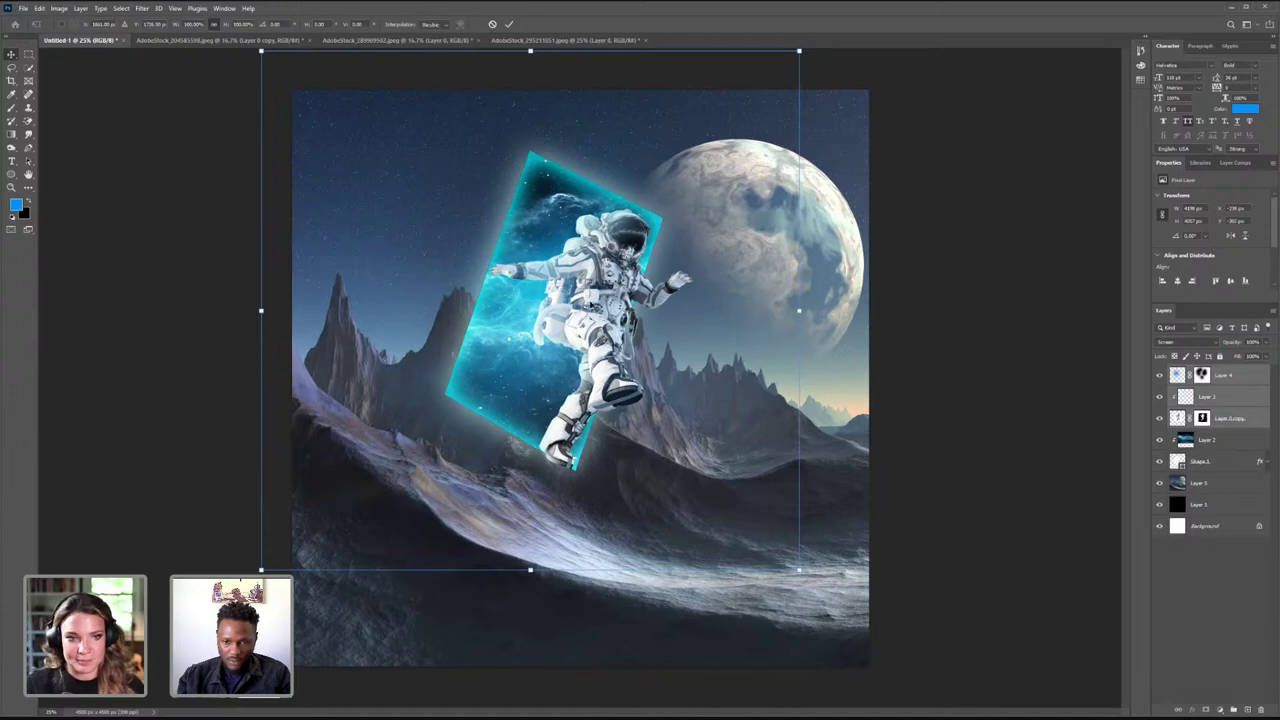
drag(799, 50, 744, 60)
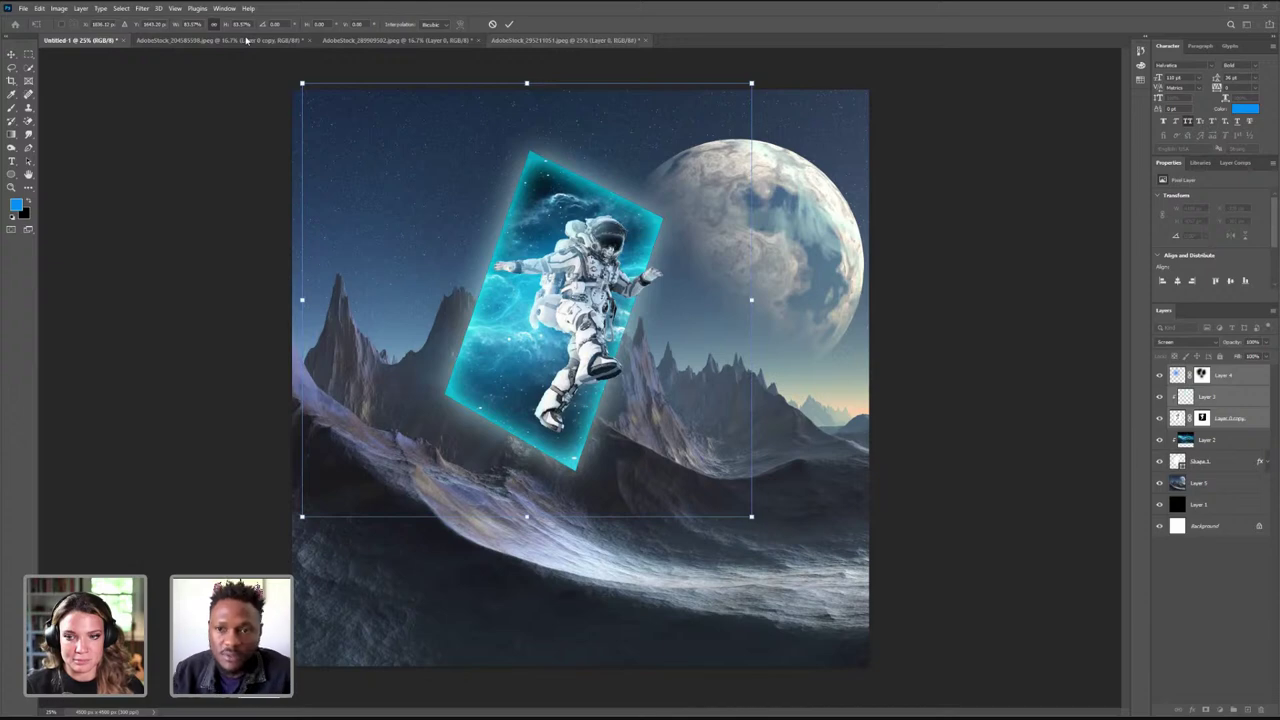
key(Return)
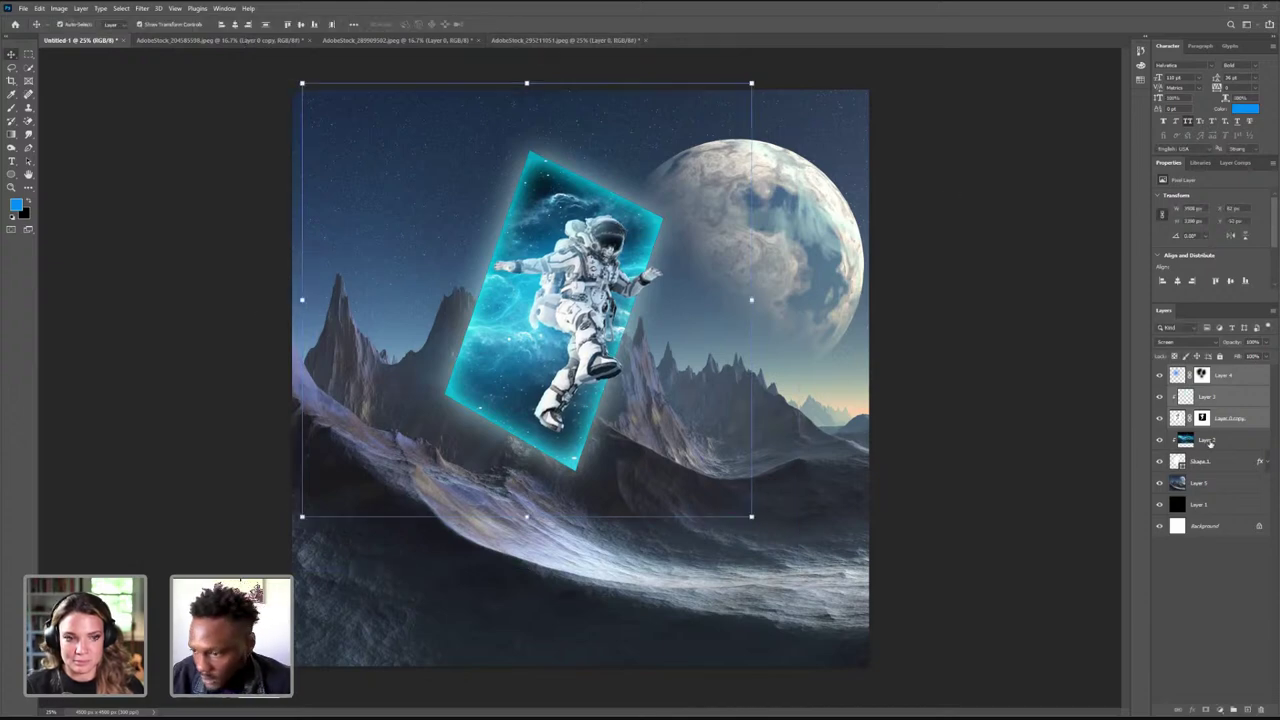
- Set the tilted shape's outline stroke to no colour and clear the layer selection
click(1210, 467)
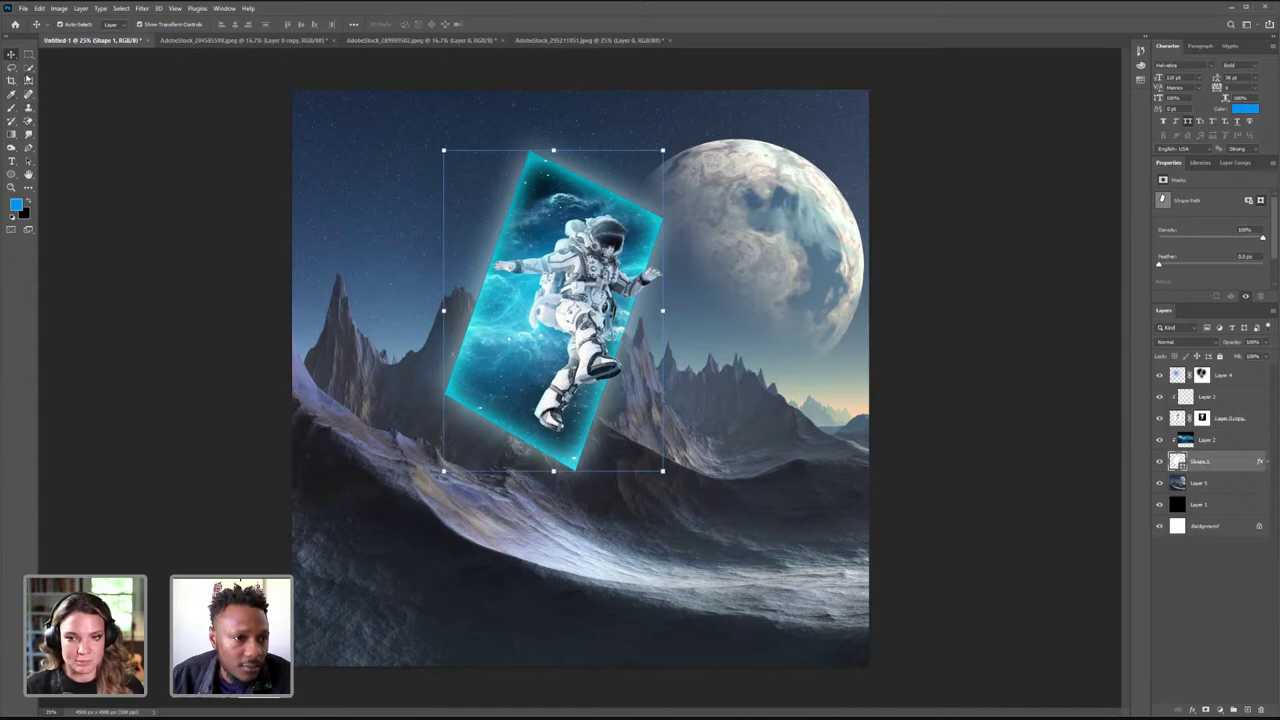
click(11, 174)
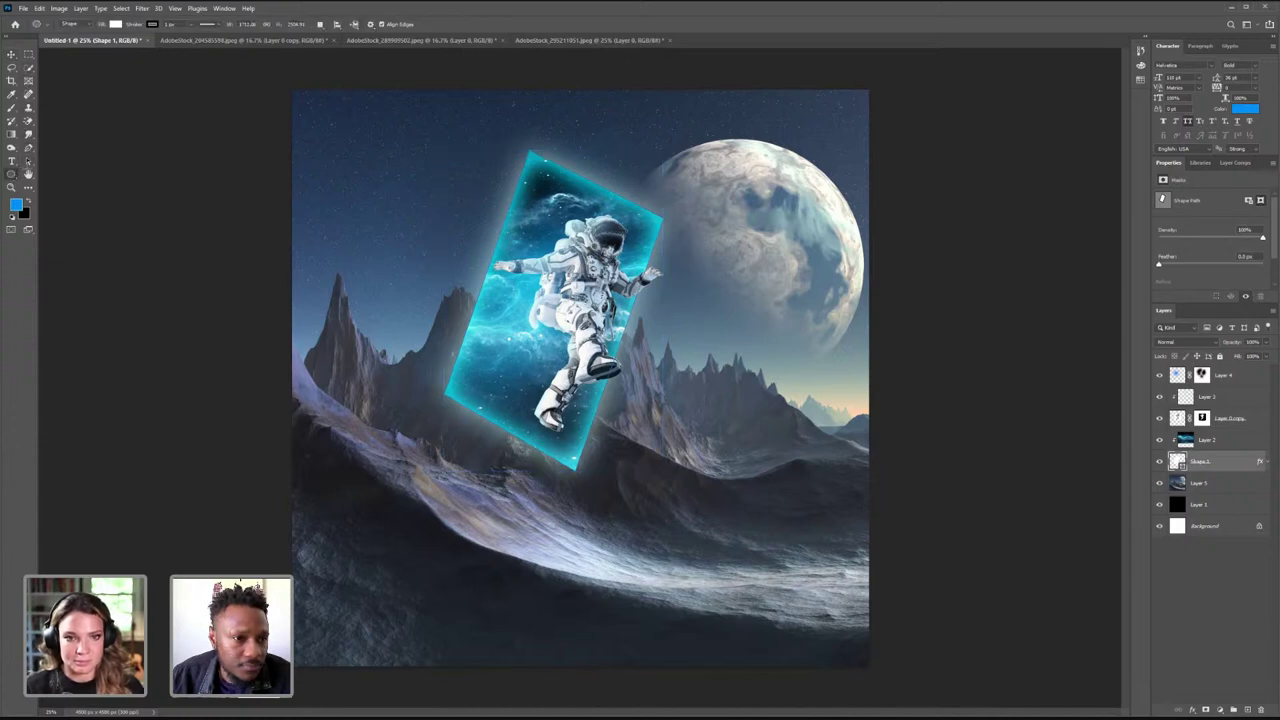
click(153, 24)
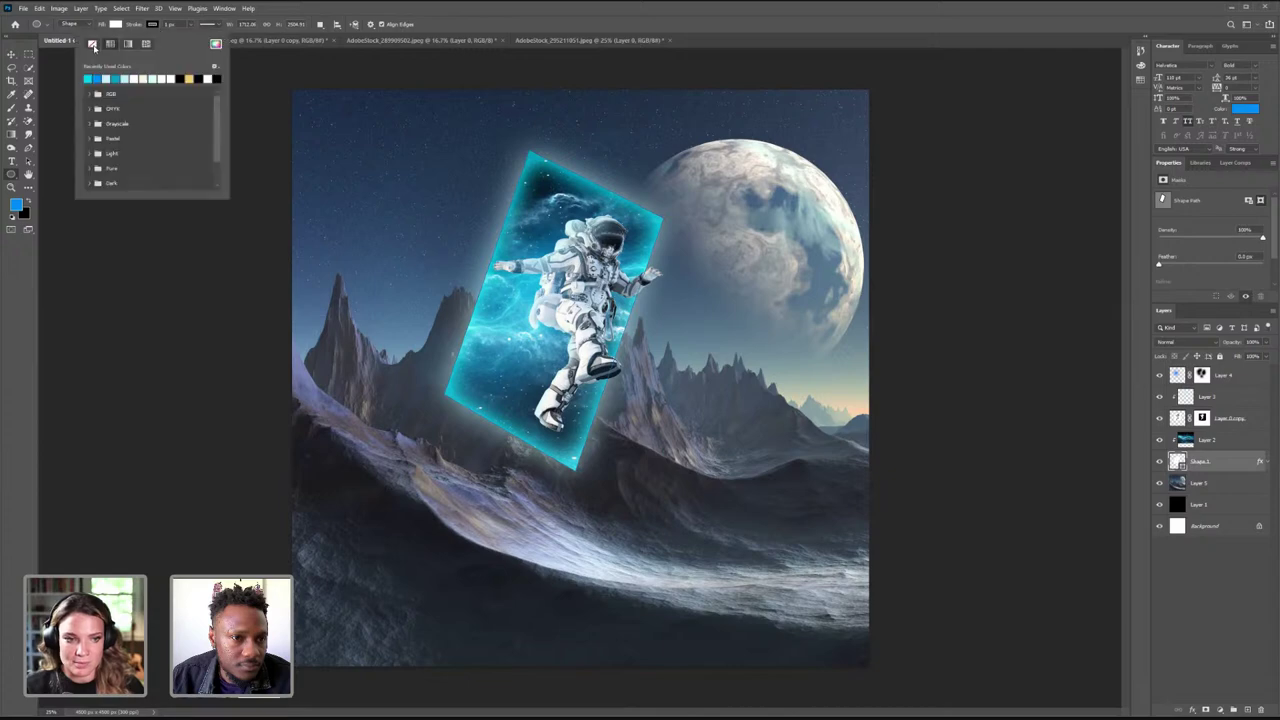
click(11, 54)
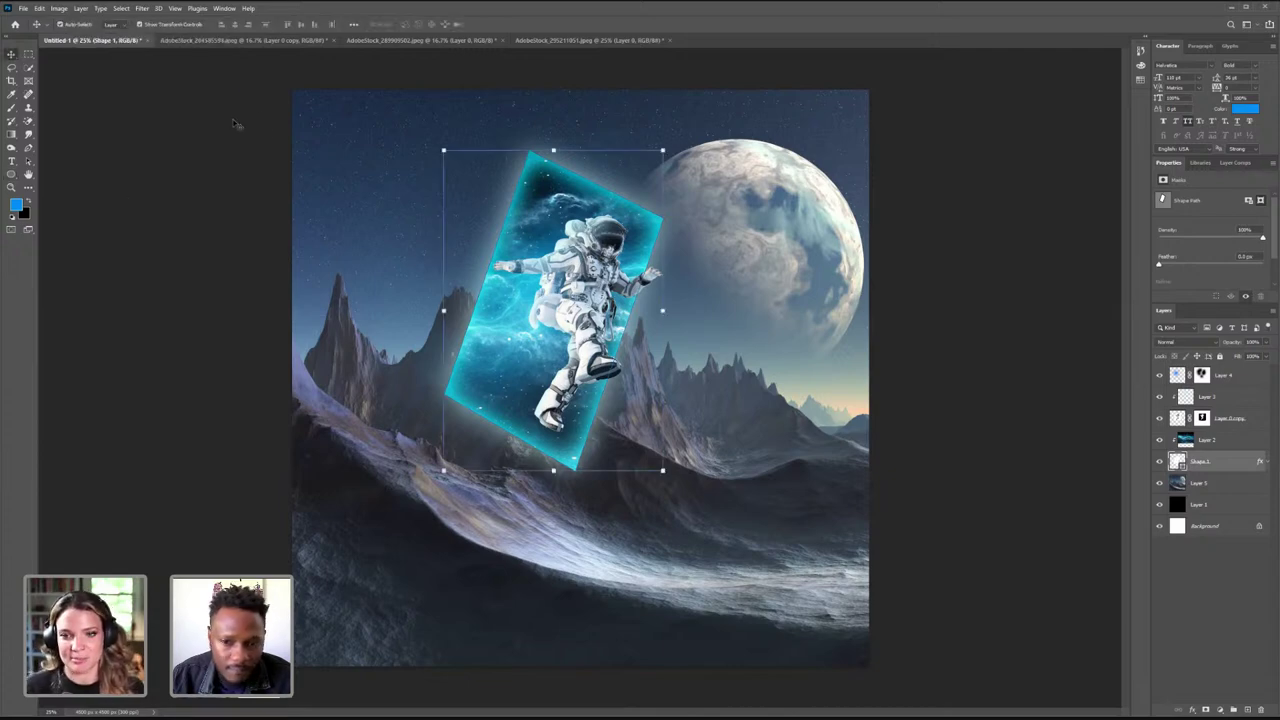
click(497, 334)
click(925, 335)
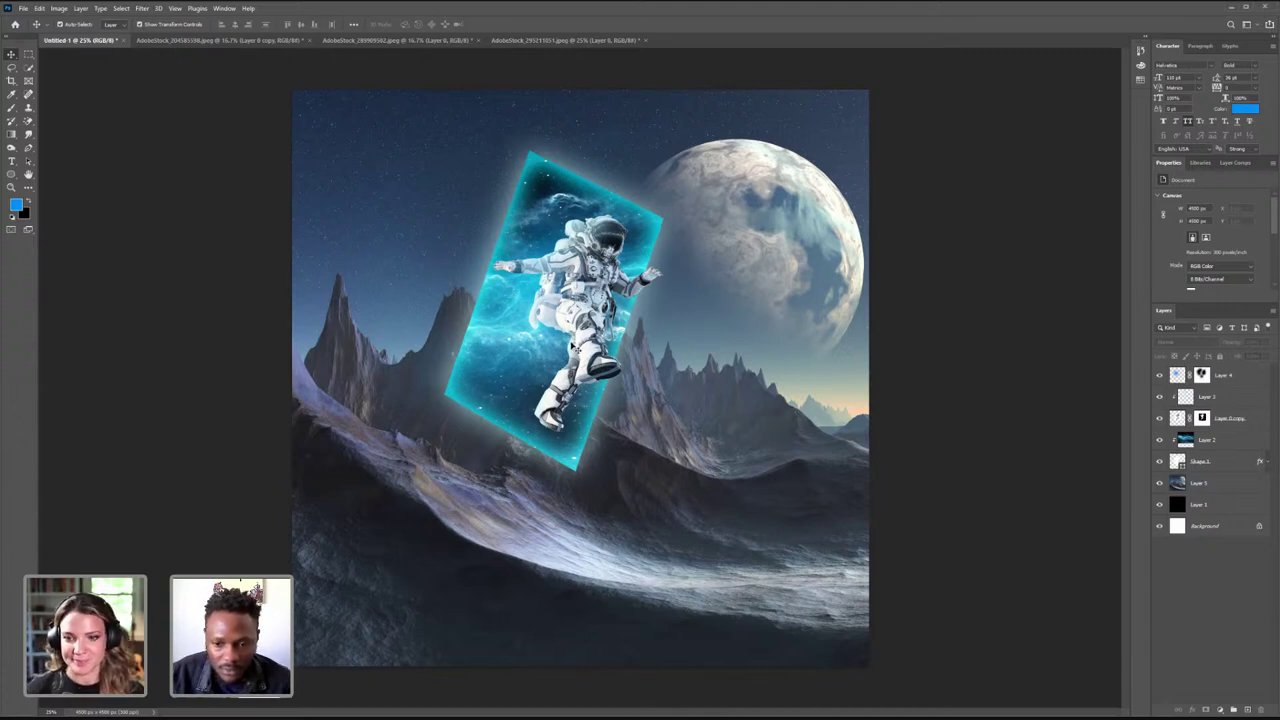
- Rotate the Layer 4 light about 11° counterclockwise and nudge it slightly down over the astronaut
click(573, 345)
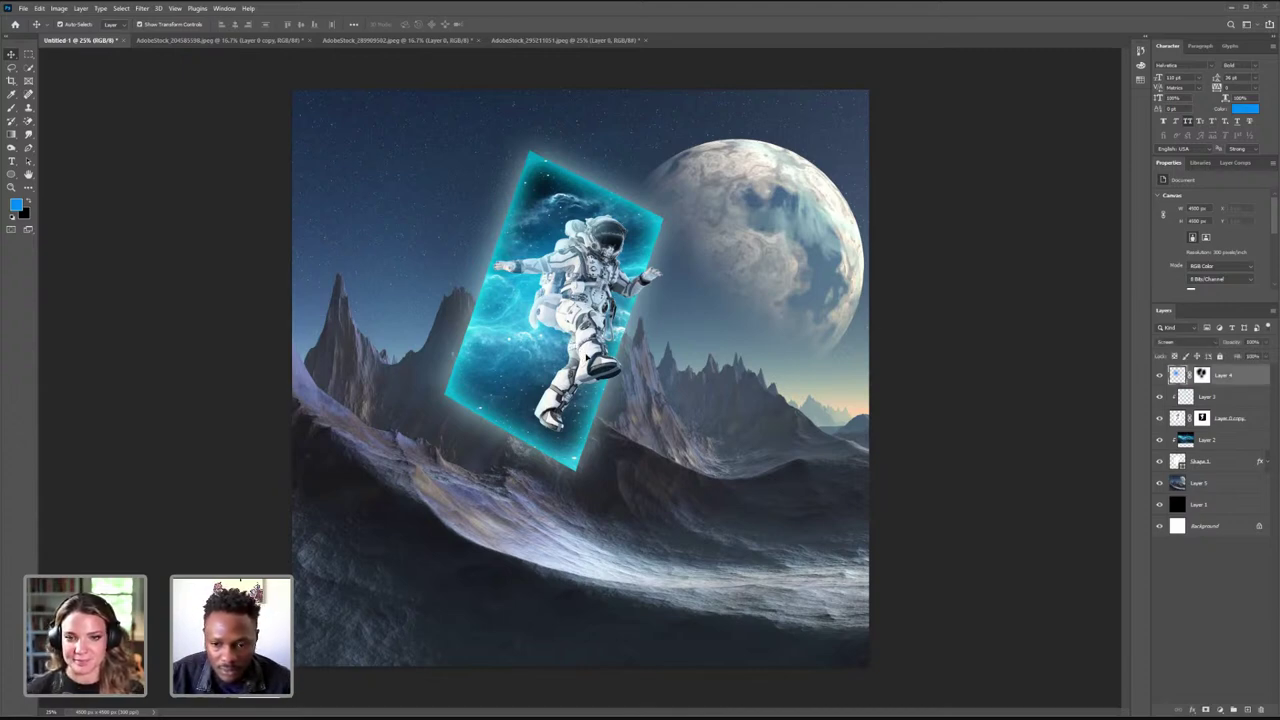
click(587, 360)
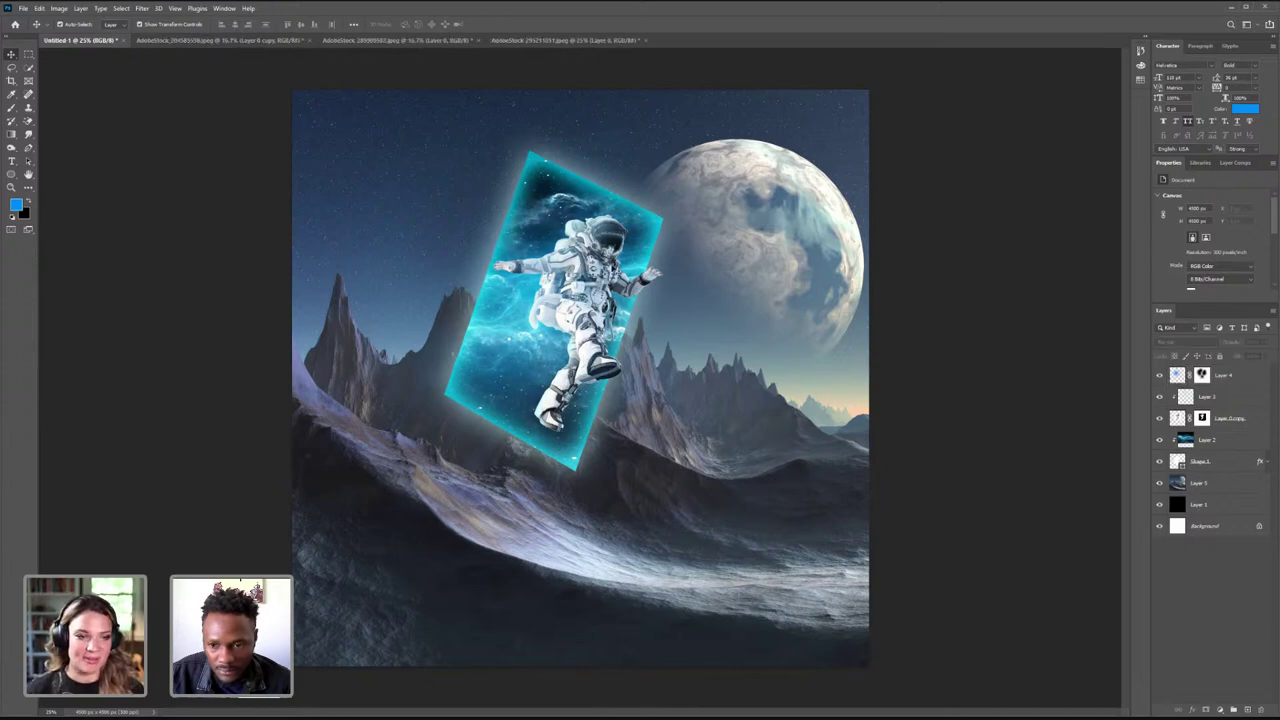
click(546, 306)
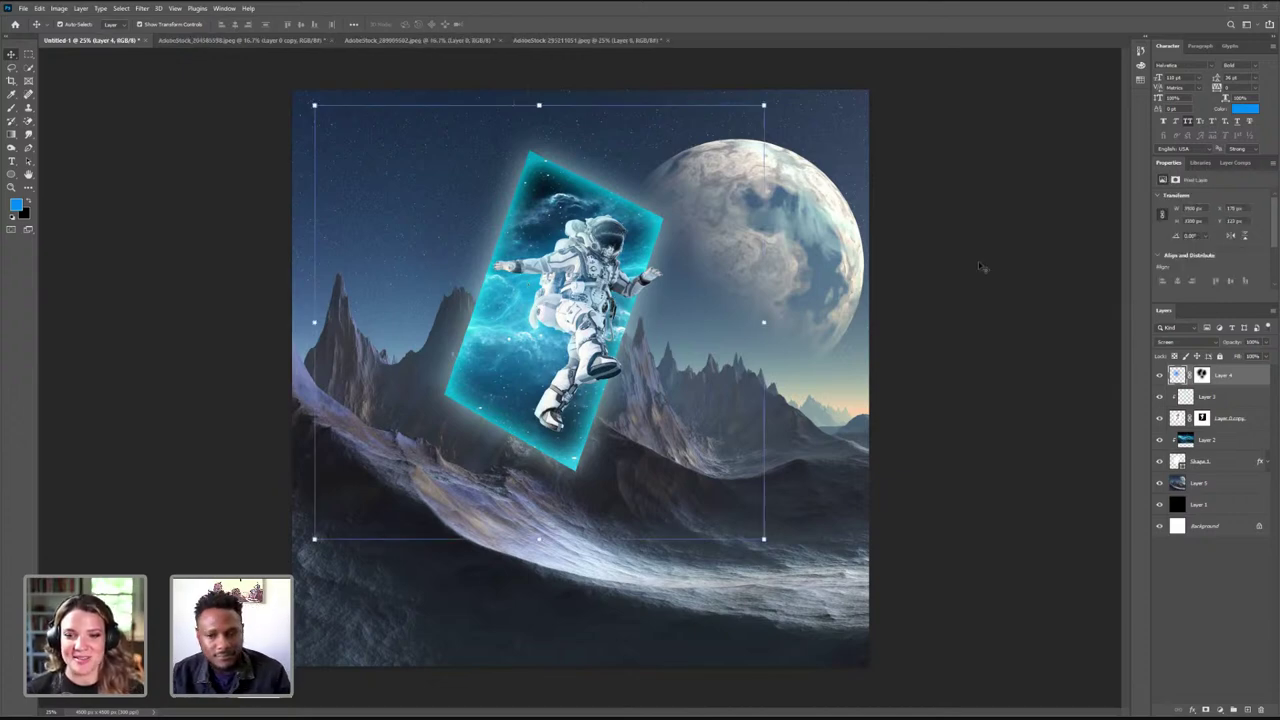
click(773, 322)
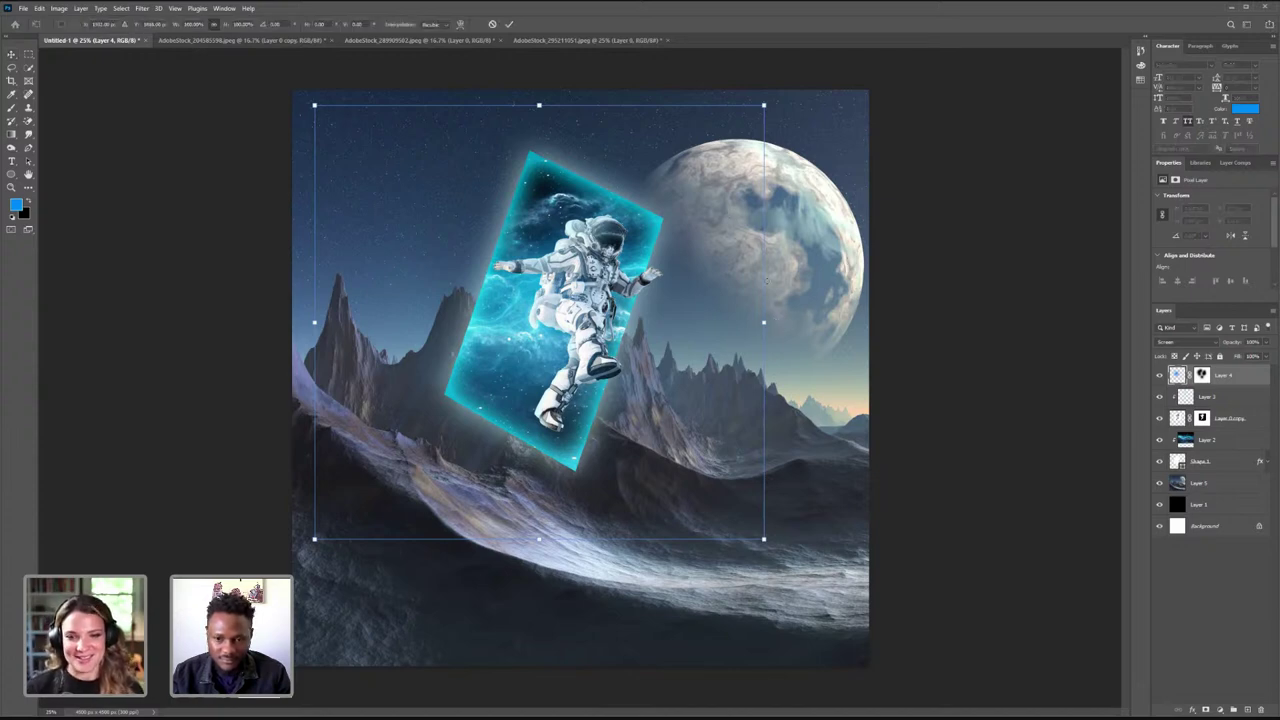
drag(768, 285, 760, 282)
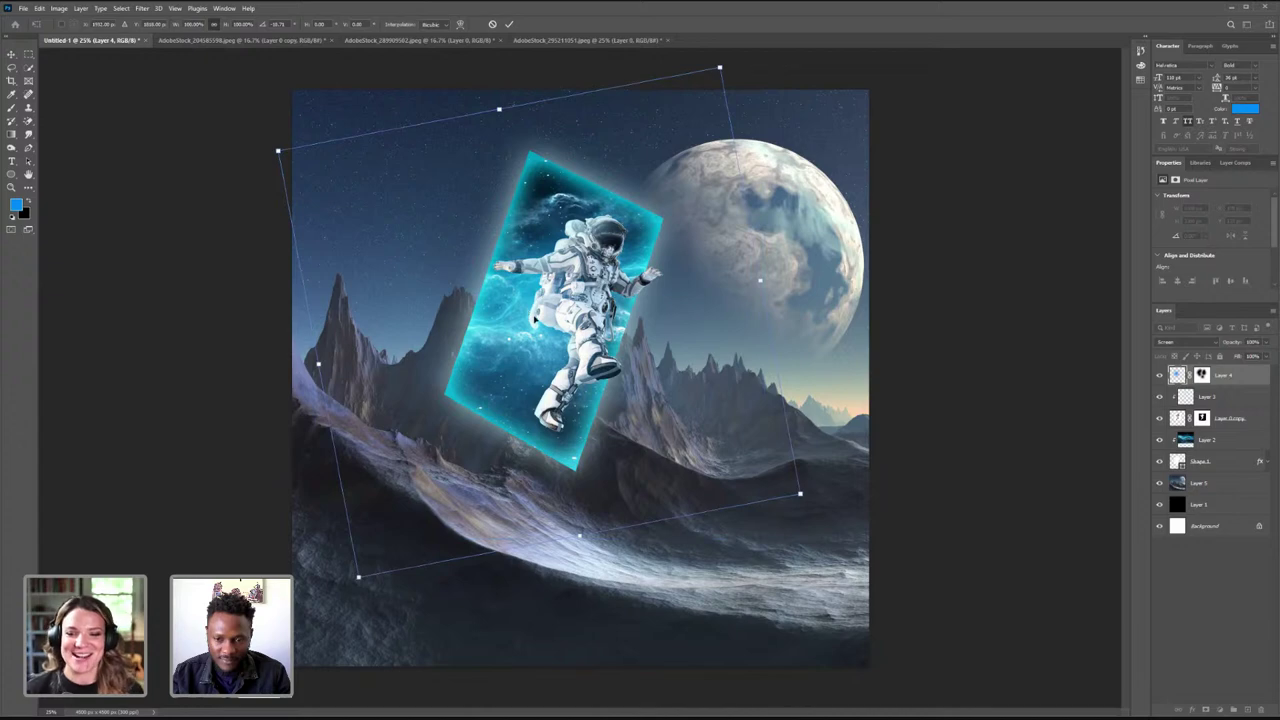
drag(535, 319, 531, 327)
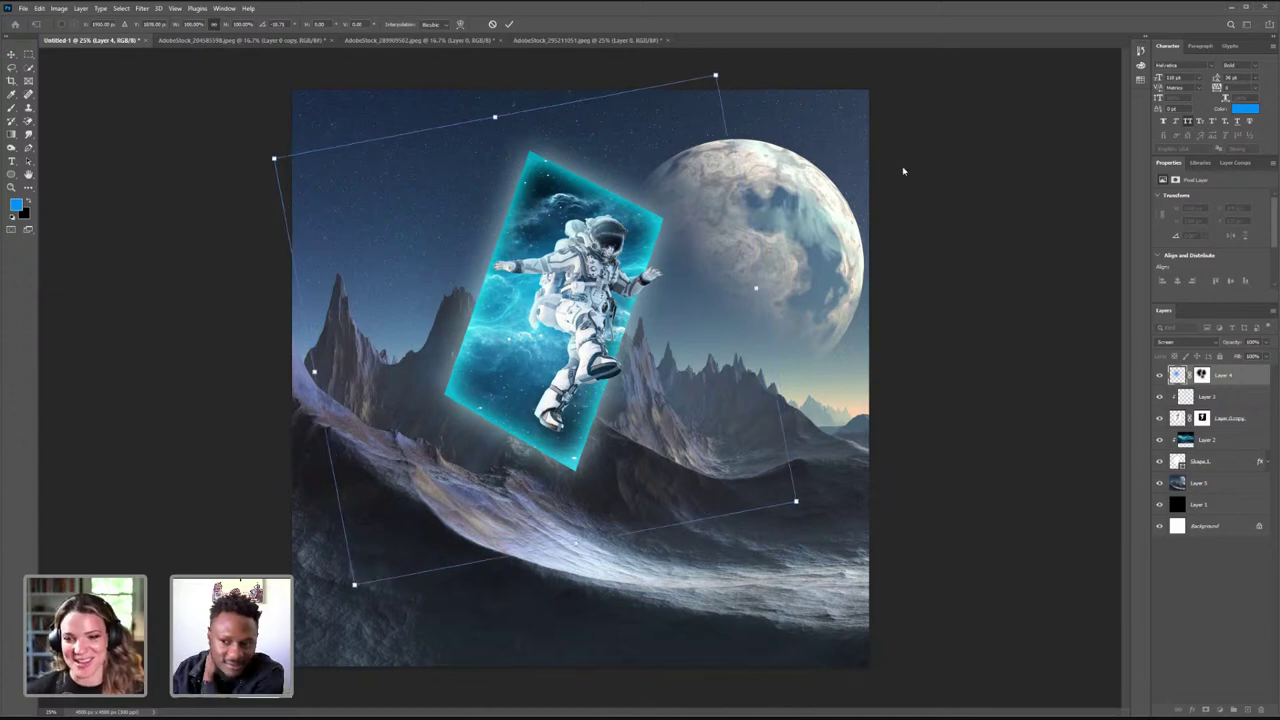
key(Escape)
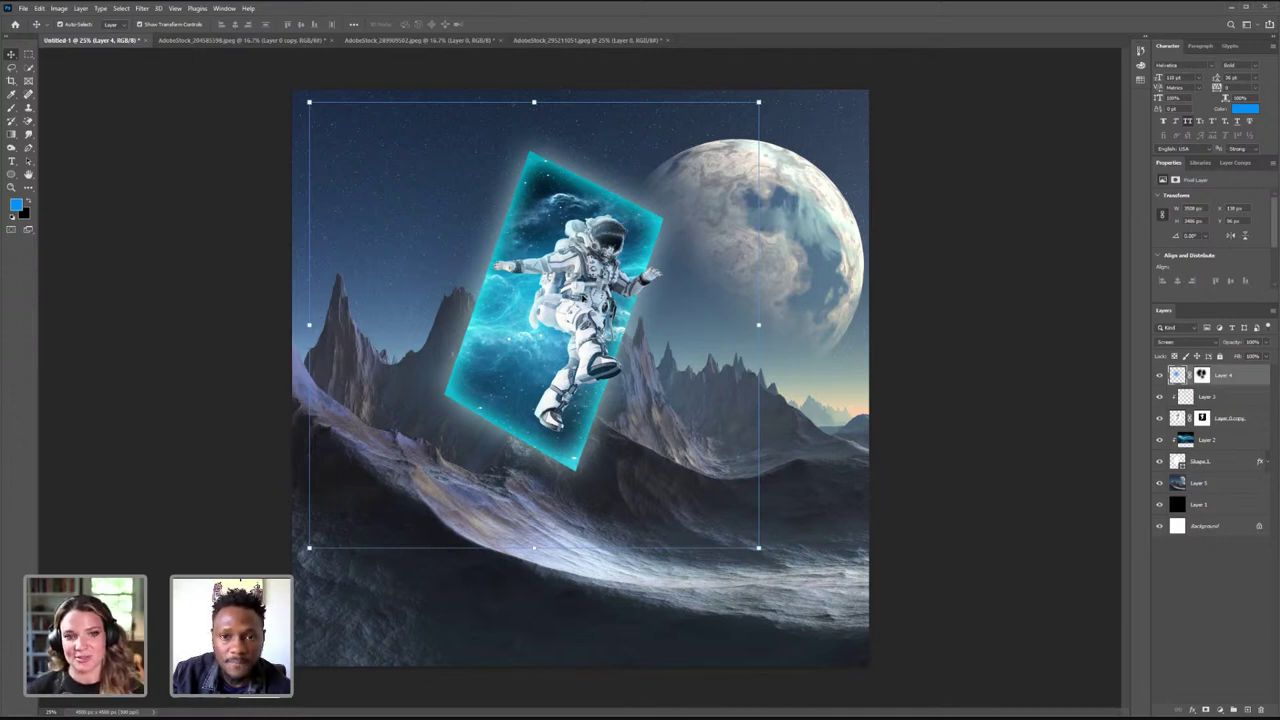
- Enlarge the moon-and-mountains landscape on Layer 5 to about 106%
click(826, 465)
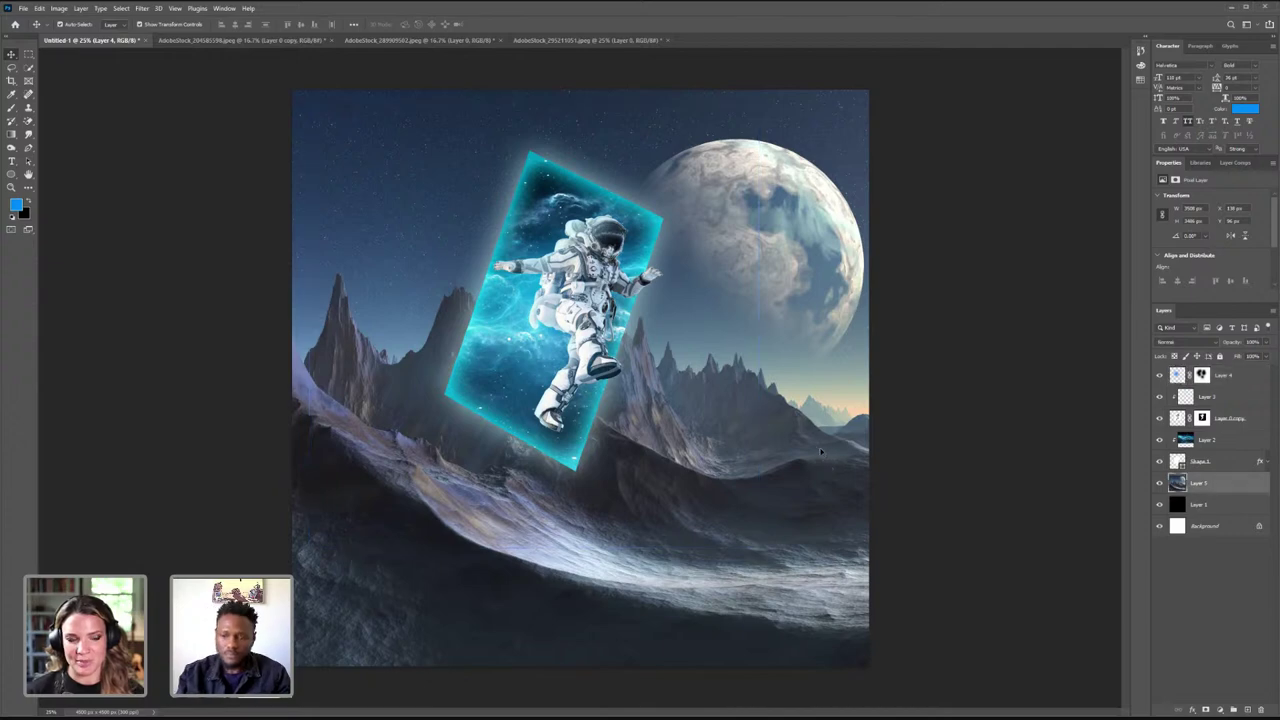
drag(1103, 374, 1097, 374)
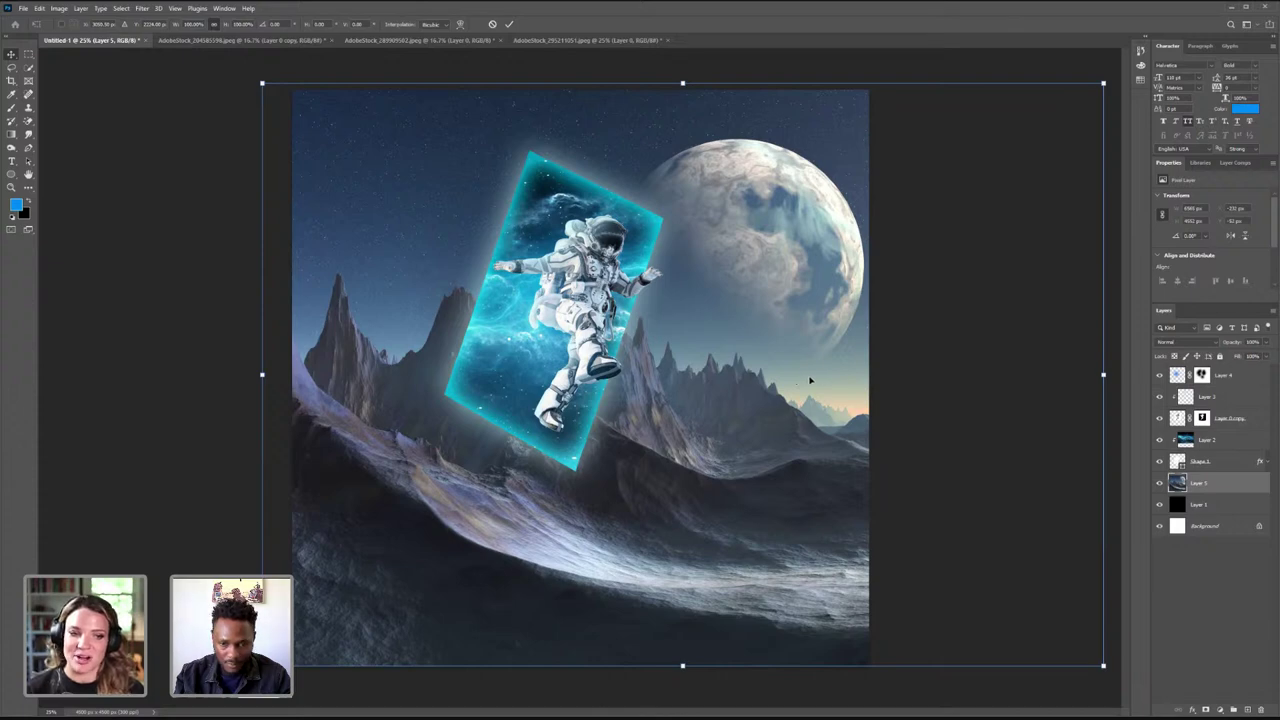
drag(262, 83, 251, 50)
- Distort the tilted shape and its nebula layer together into a slimmer perspective by pulling their corners inward, and clear the layer selection
click(1203, 461)
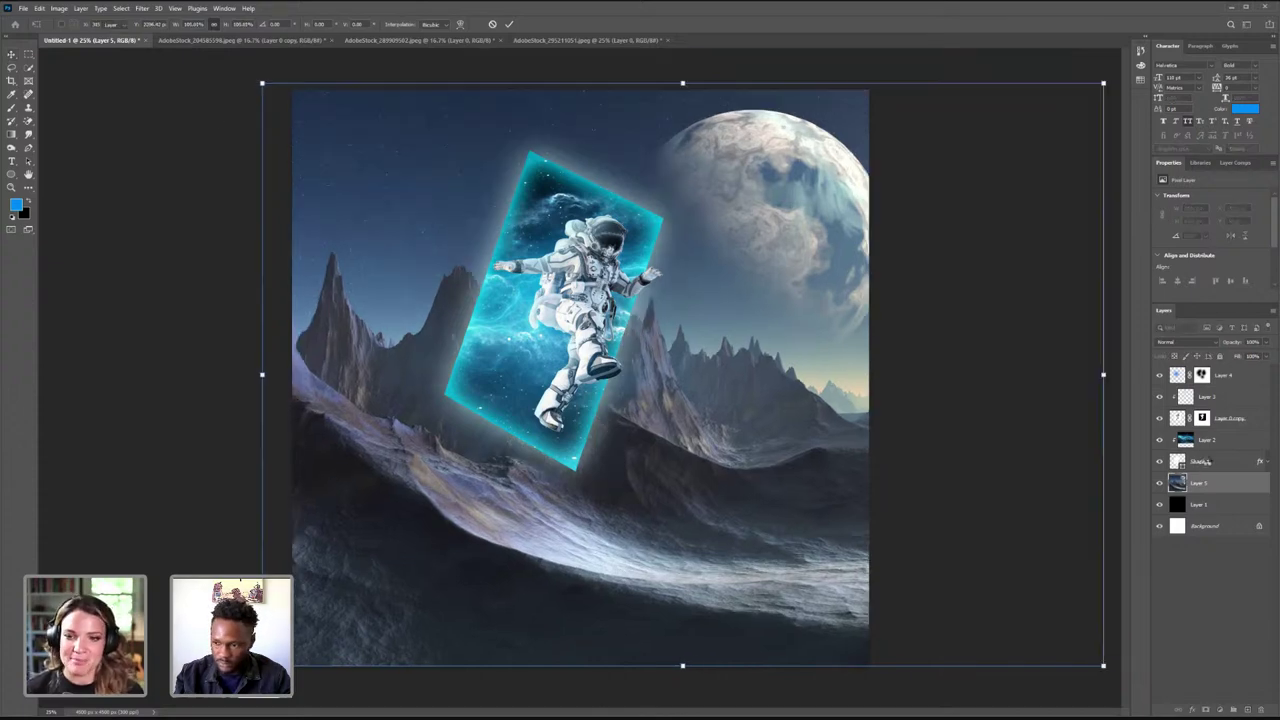
shift+click(1208, 443)
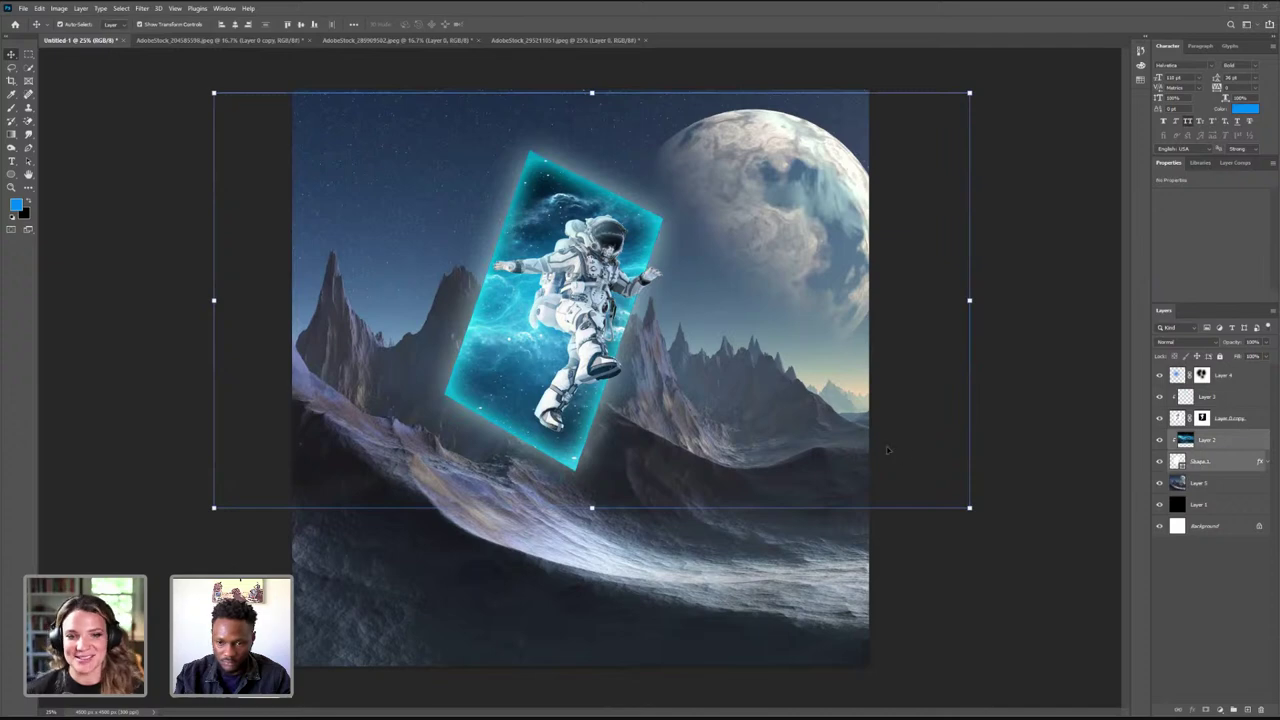
drag(969, 509, 889, 451)
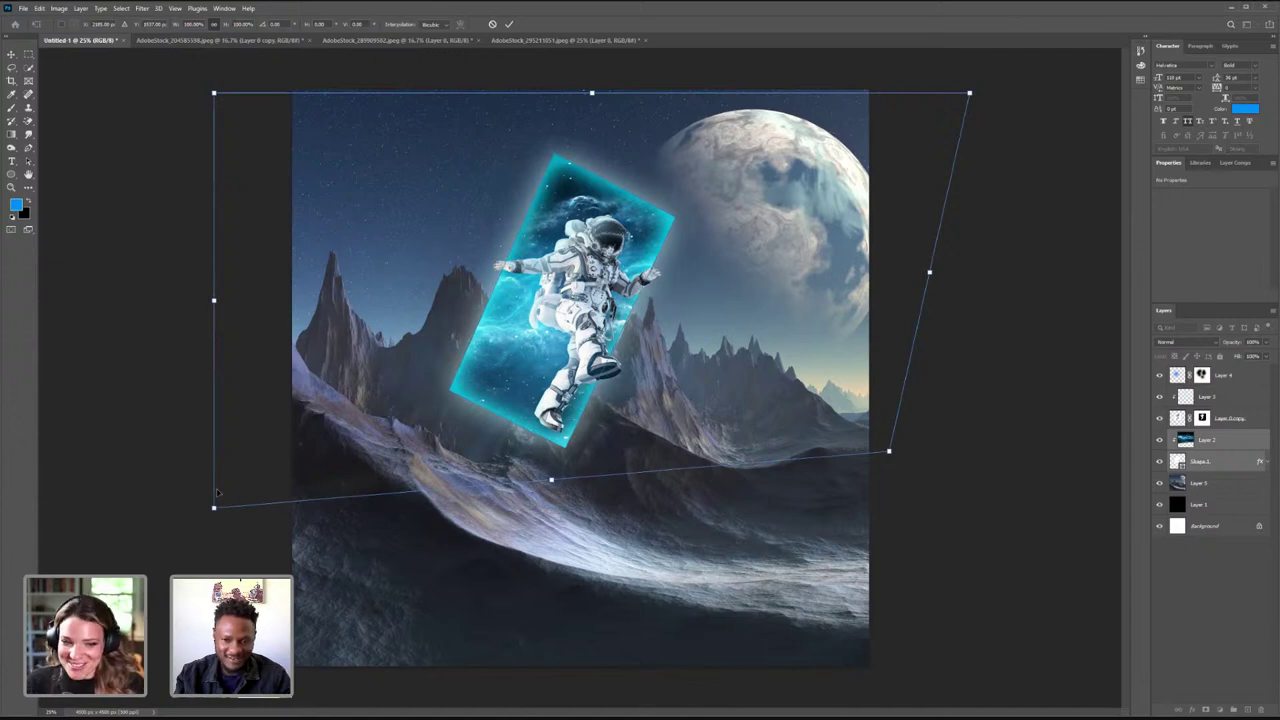
drag(215, 506, 217, 502)
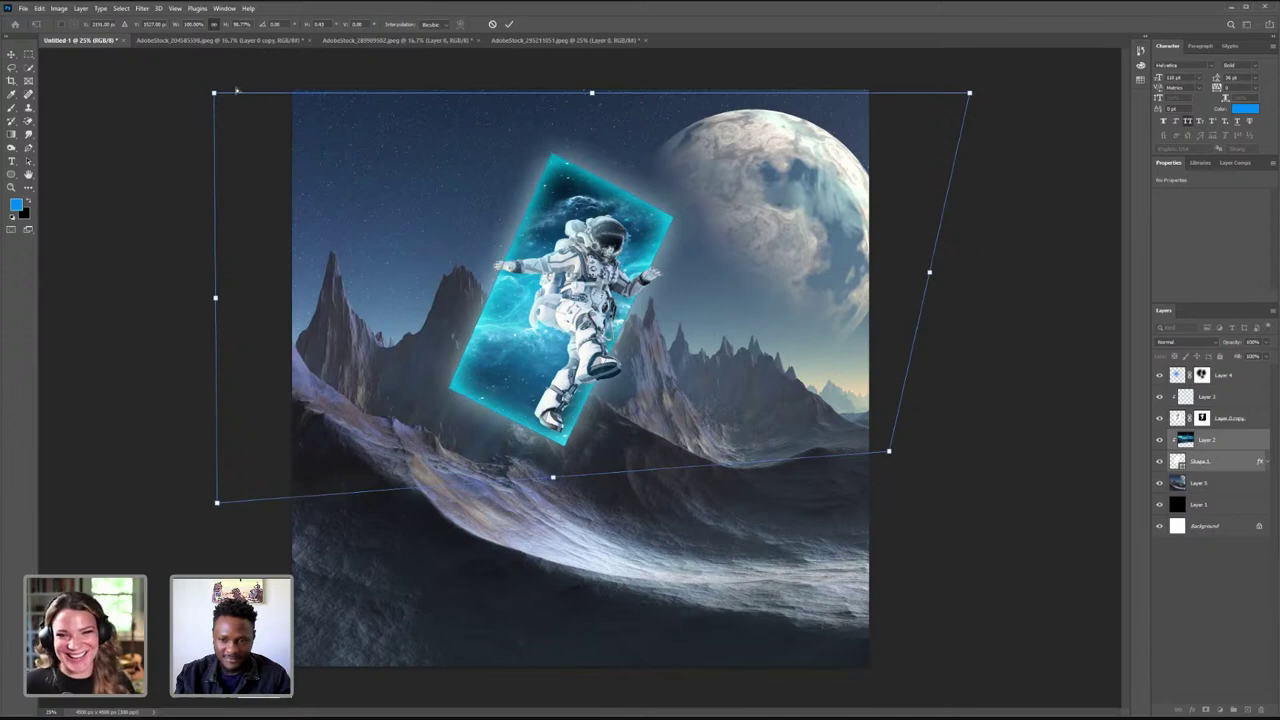
drag(236, 90, 235, 90)
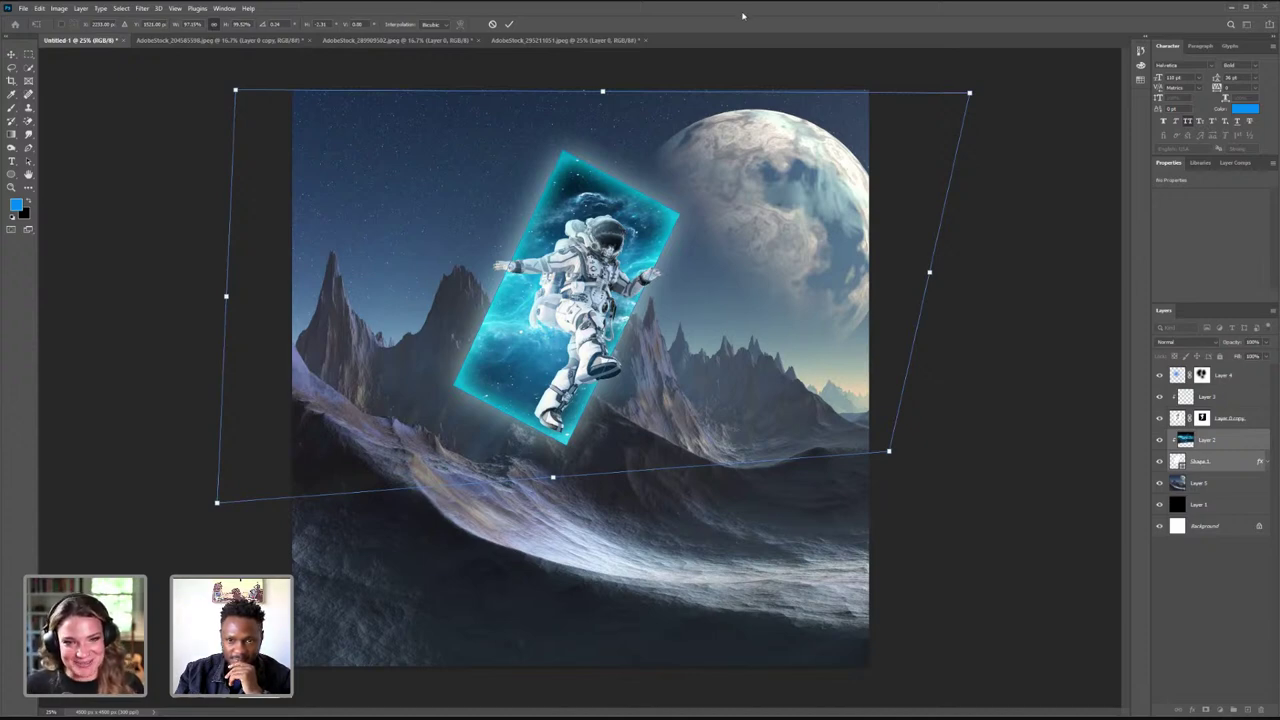
key(Return)
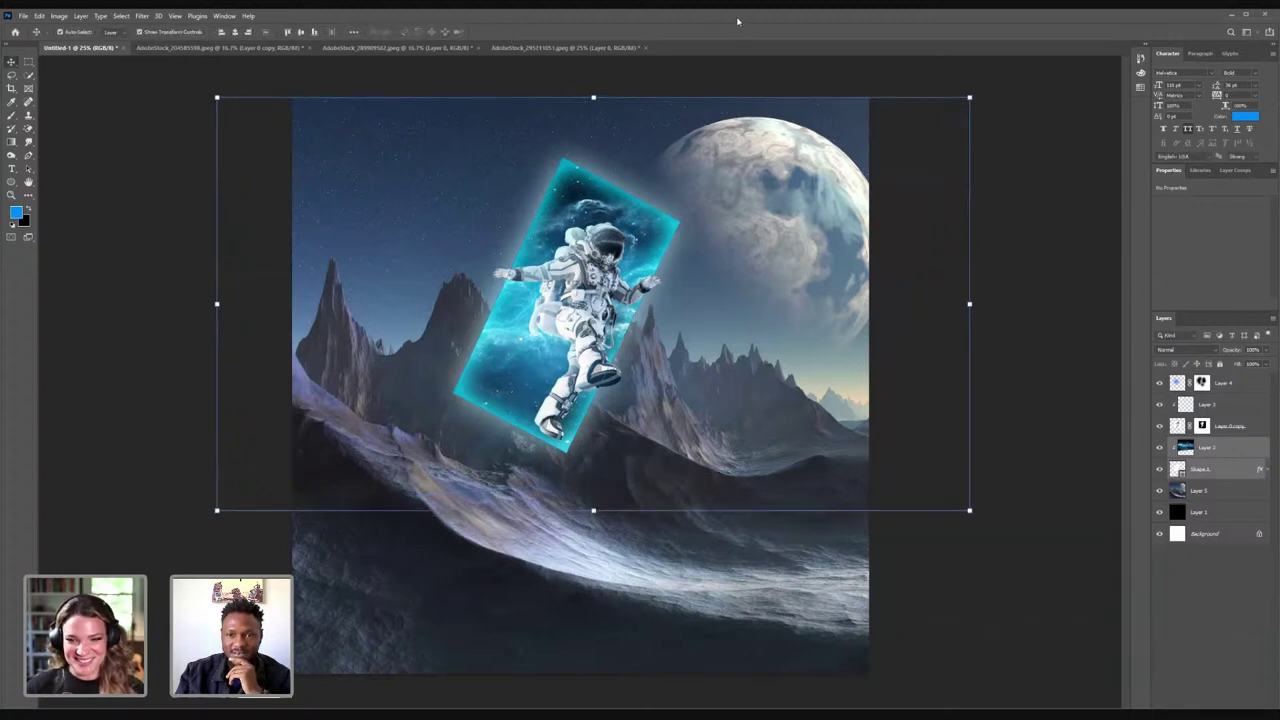
key(Escape)
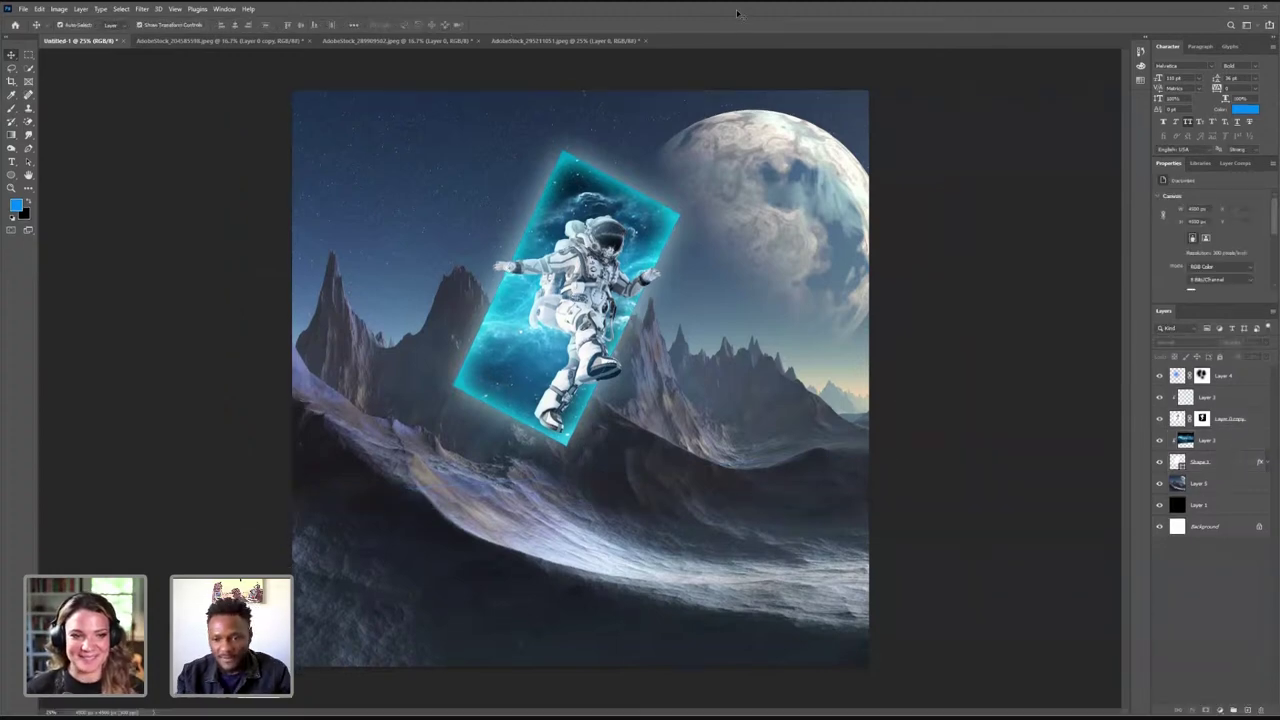
- Add a Color Balance adjustment above Layer 4 and shift its tones, including the midtones, toward cyan and blue
click(1225, 376)
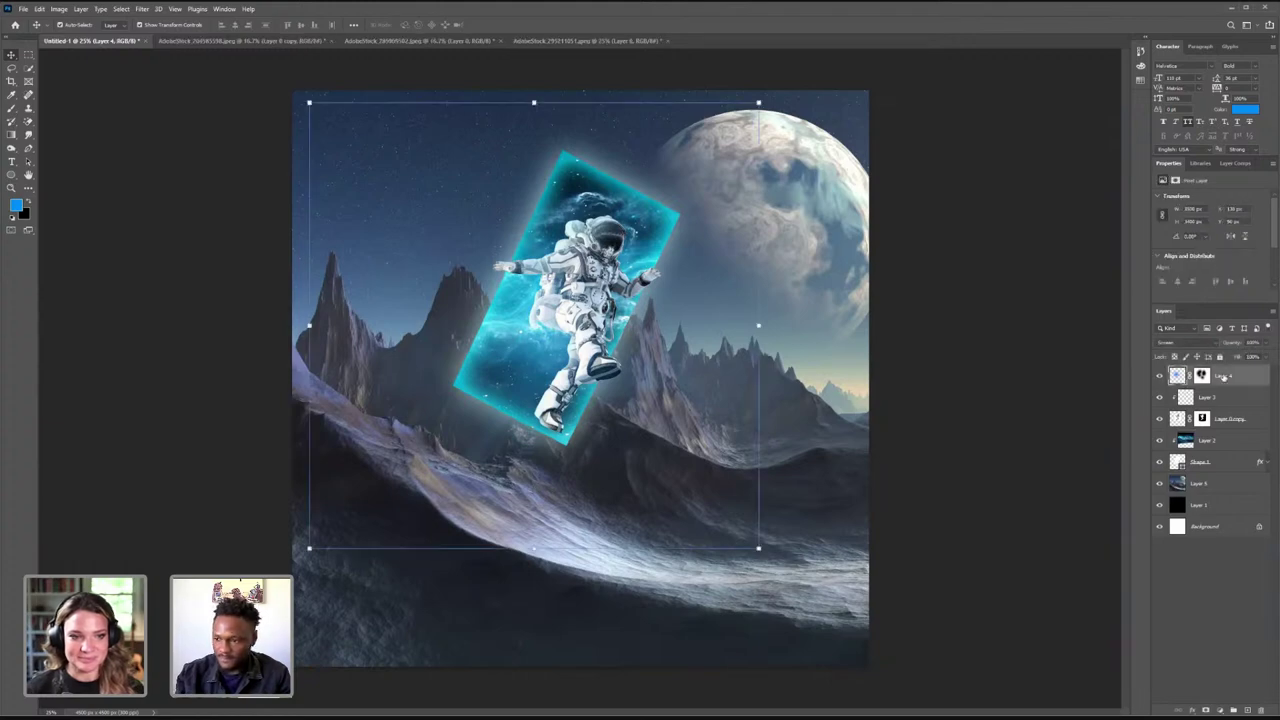
click(1220, 709)
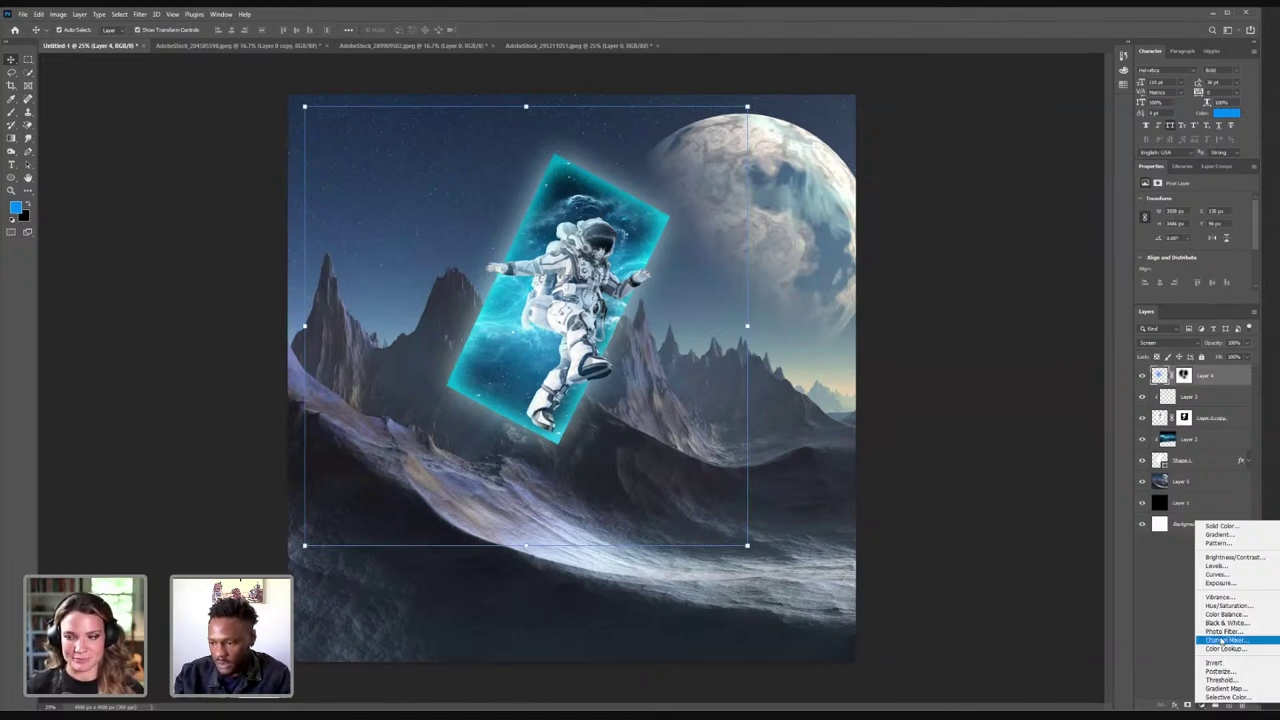
click(1222, 614)
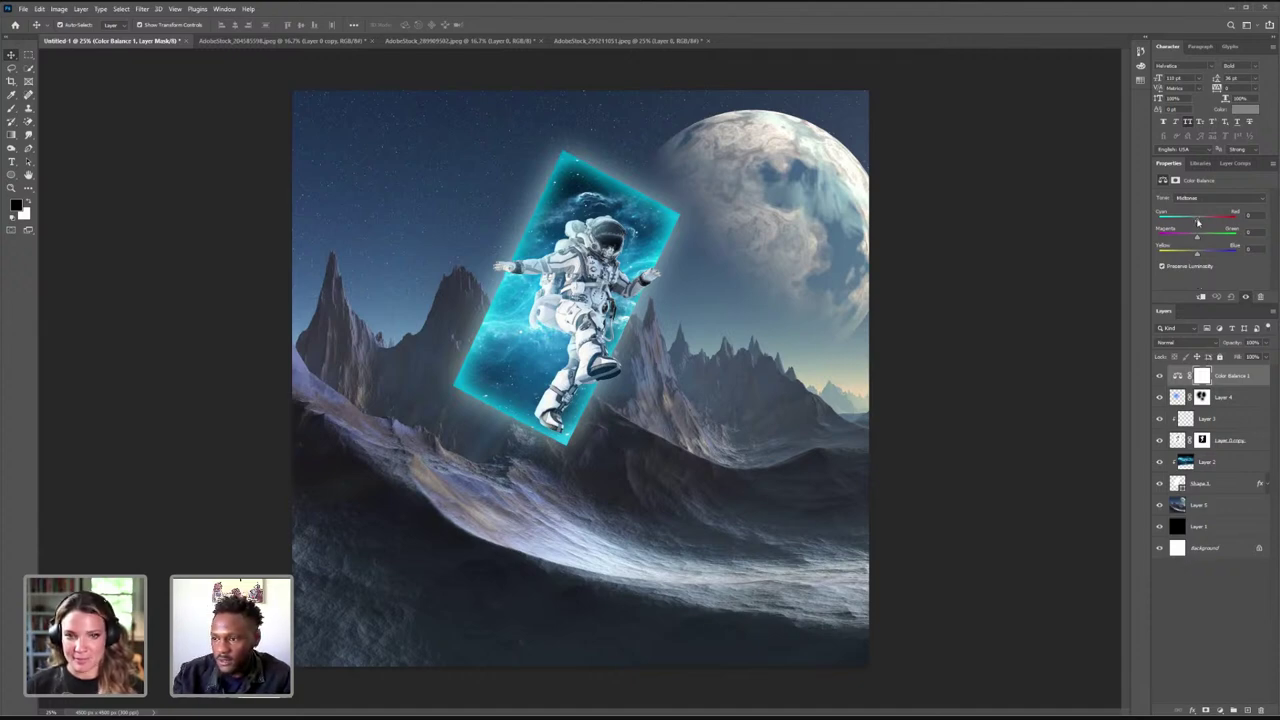
drag(1208, 222, 1204, 256)
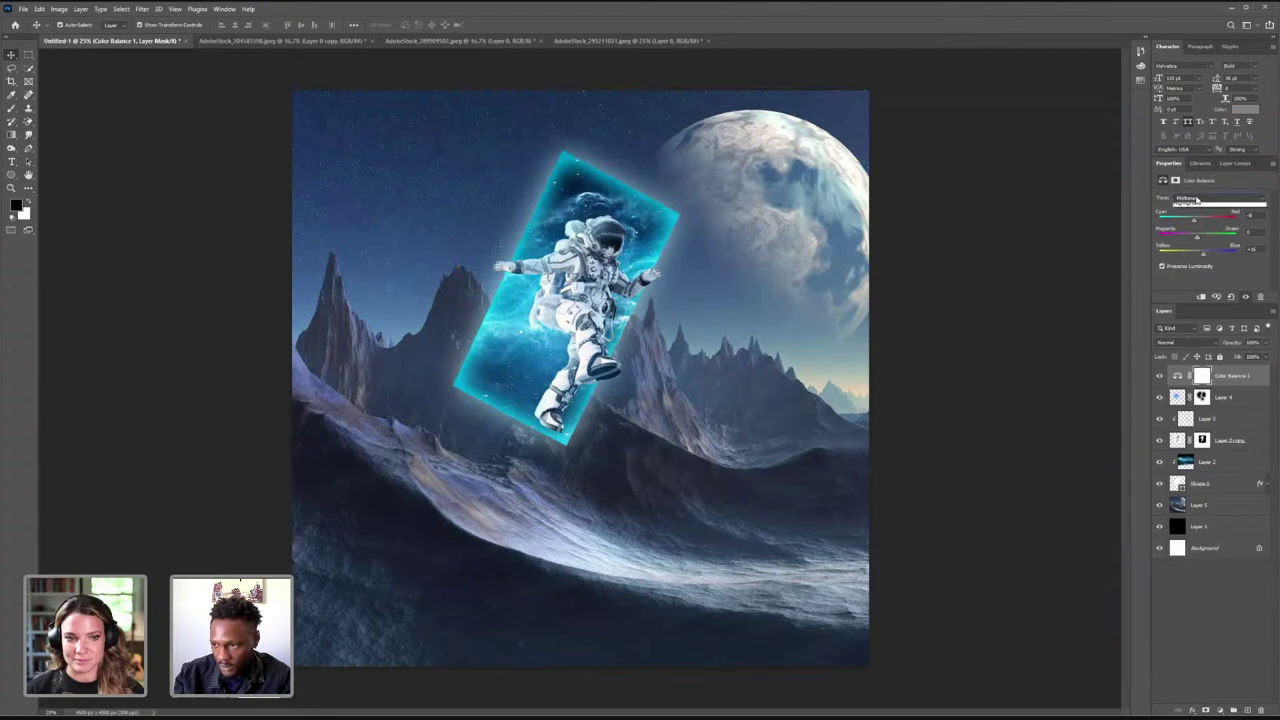
click(1200, 198)
click(1197, 221)
drag(1197, 221, 1205, 254)
- Clip a copy of the Color Balance adjustment to the astronaut above Layer 3 and shift its midtones further toward cyan and blue
click(1245, 378)
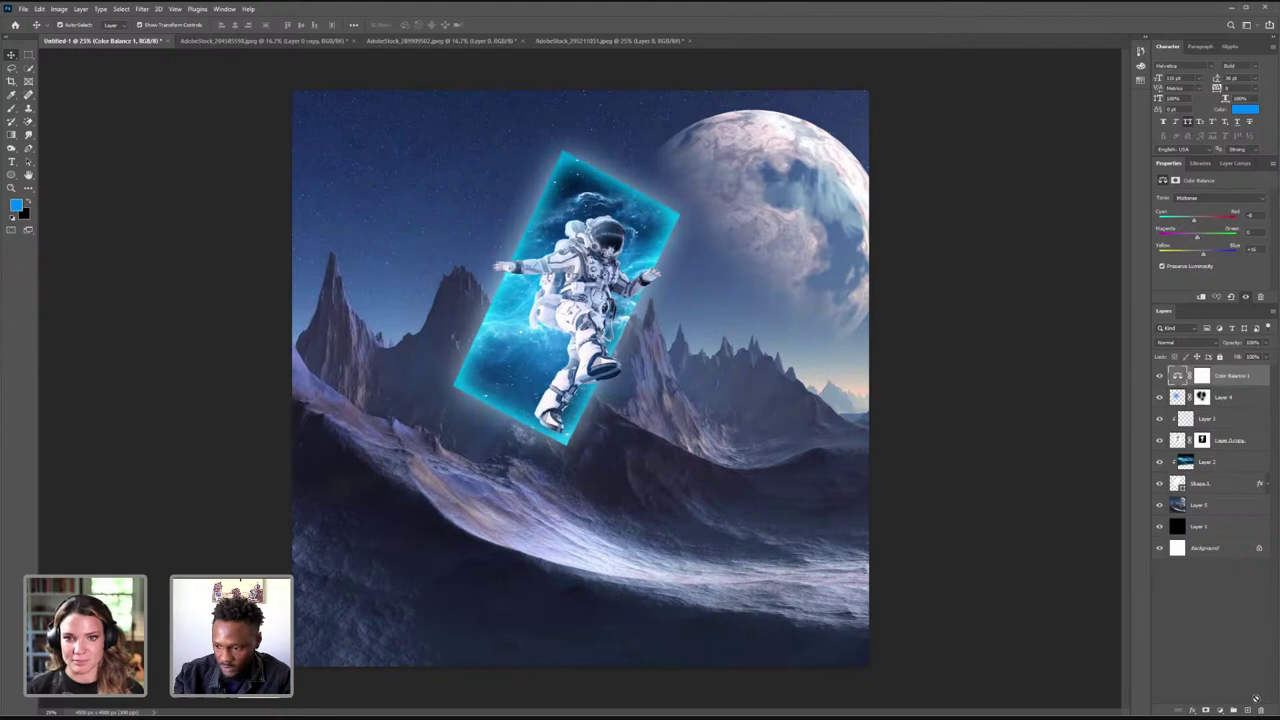
key(ctrl+j)
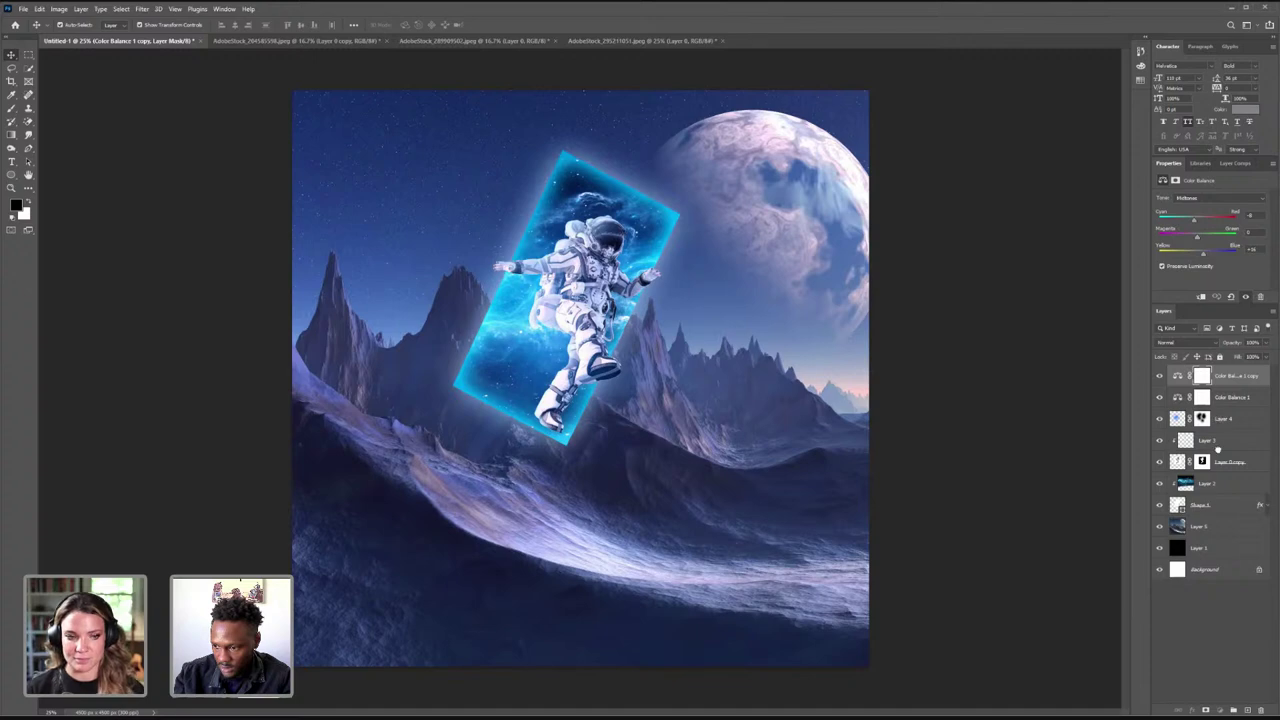
drag(1219, 440, 1230, 421)
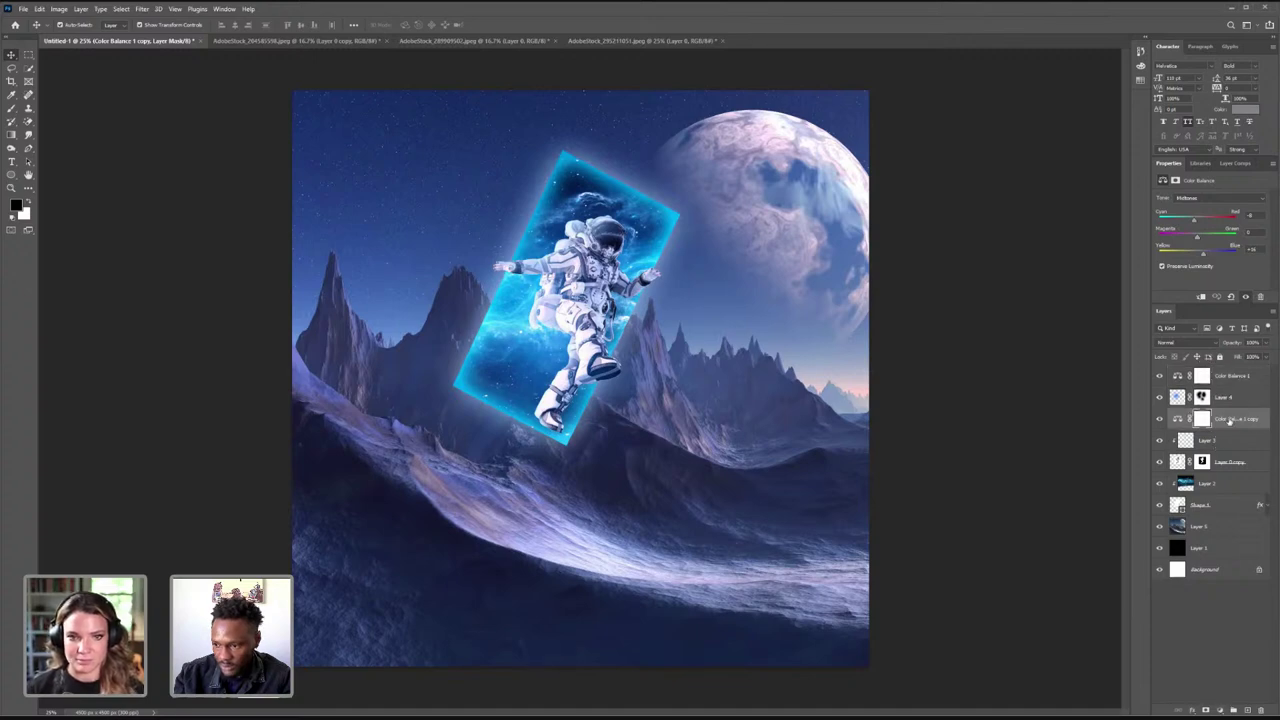
right_click(1230, 421)
click(1155, 482)
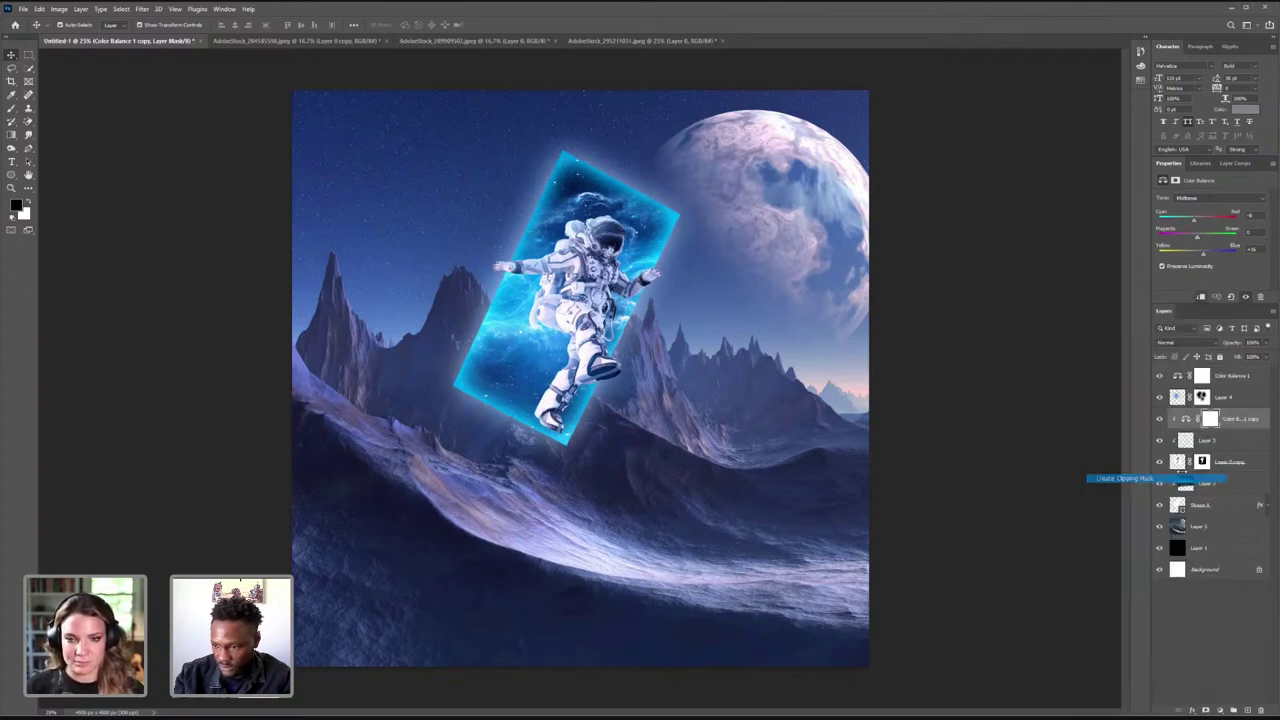
click(1195, 427)
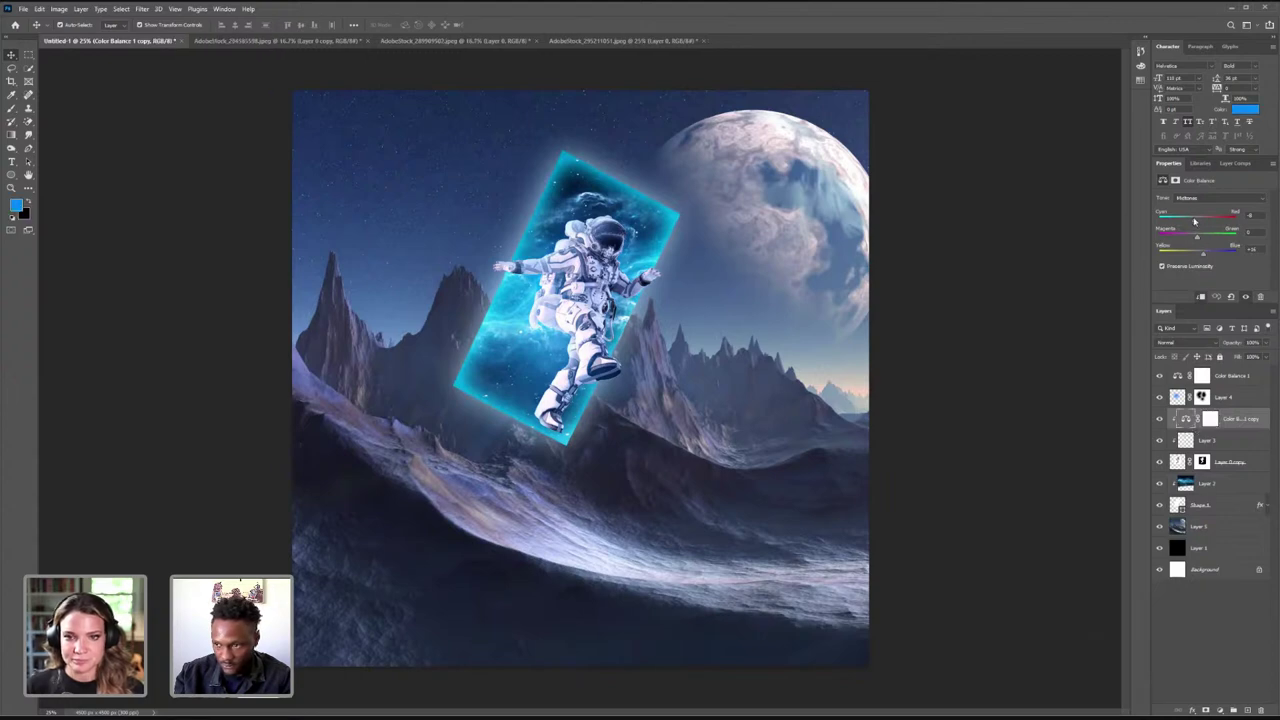
drag(1196, 222, 1209, 257)
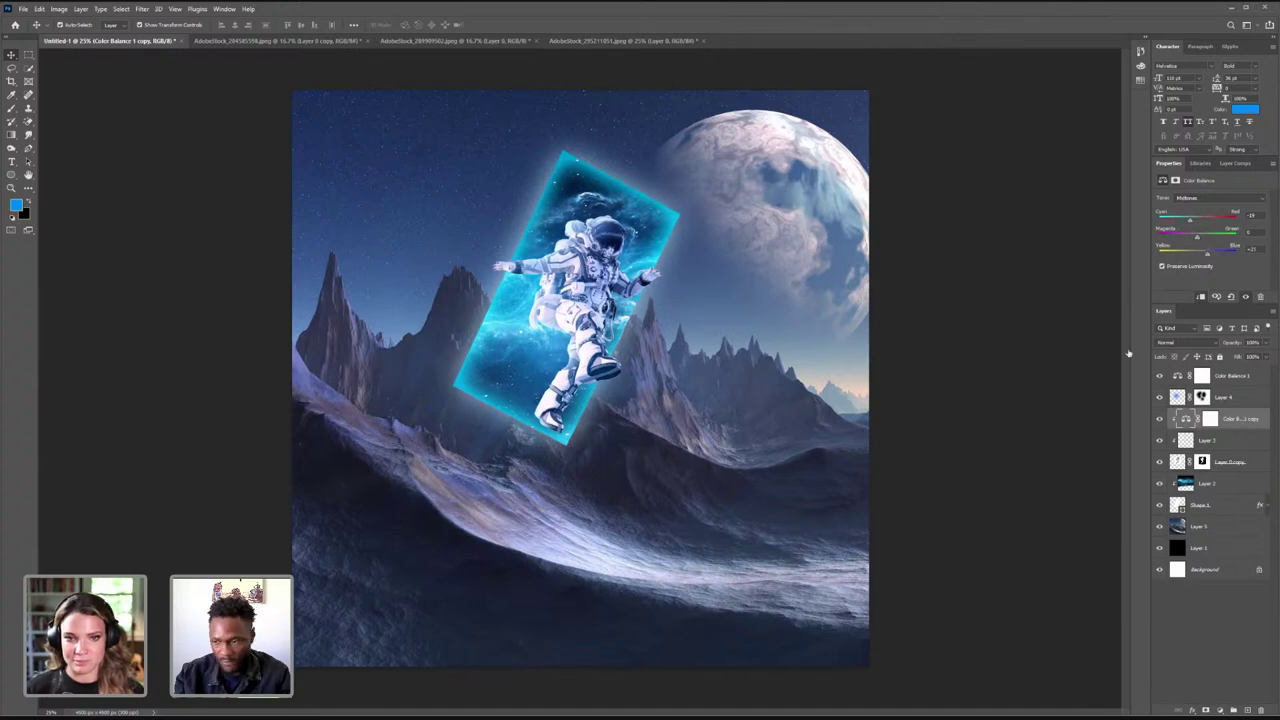
- Scale the astronaut together with Layer 3 and its Color Balance copy to about 91%, tilt them slightly clockwise and shift them right
click(1220, 442)
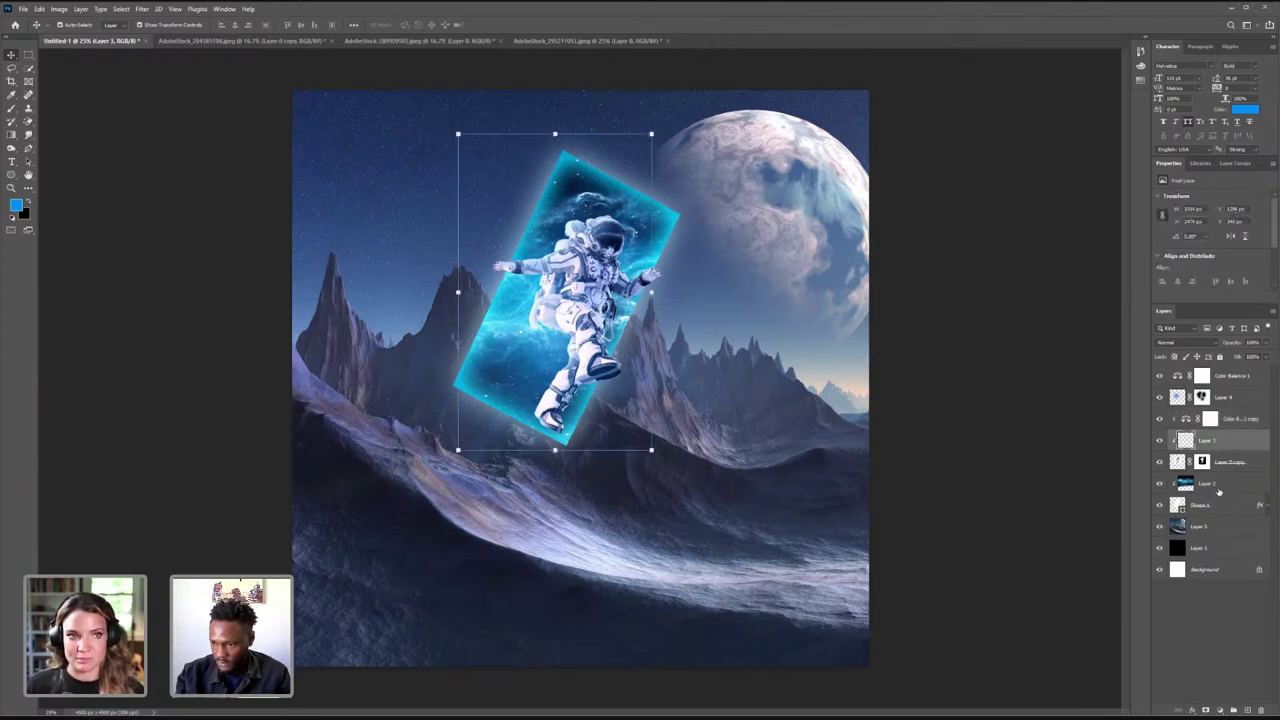
click(1219, 488)
click(1216, 464)
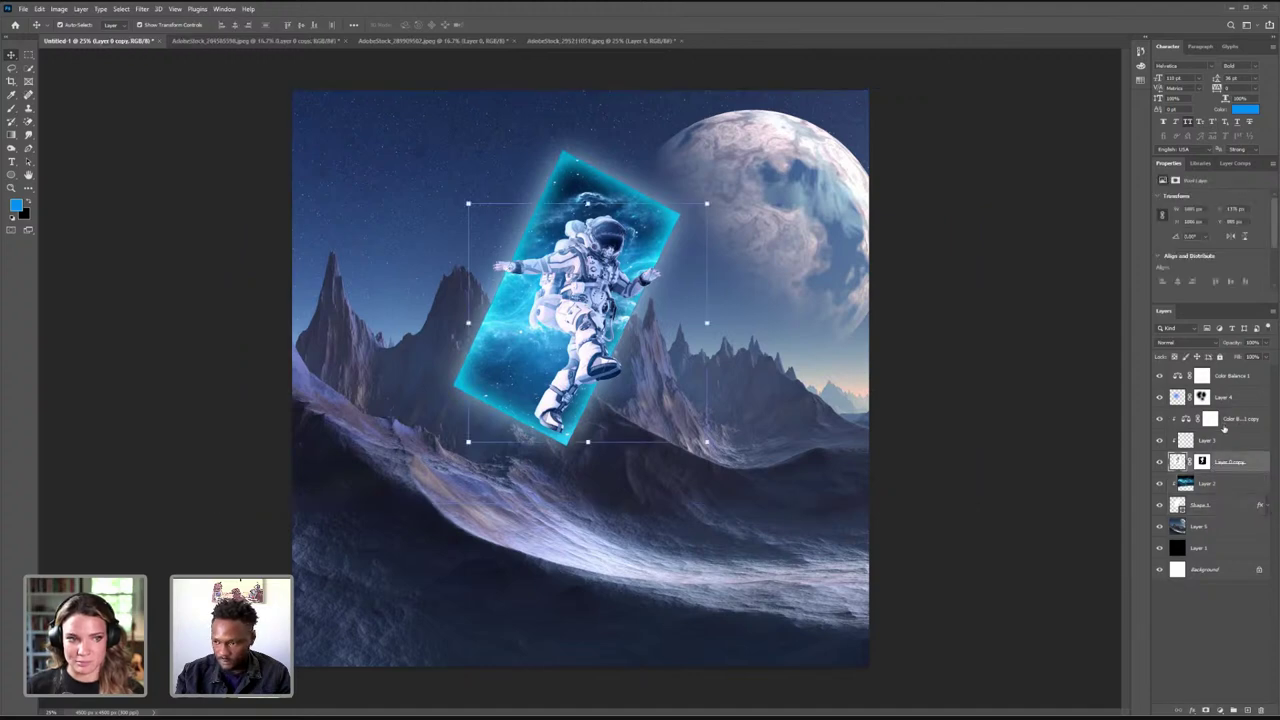
shift+click(1223, 427)
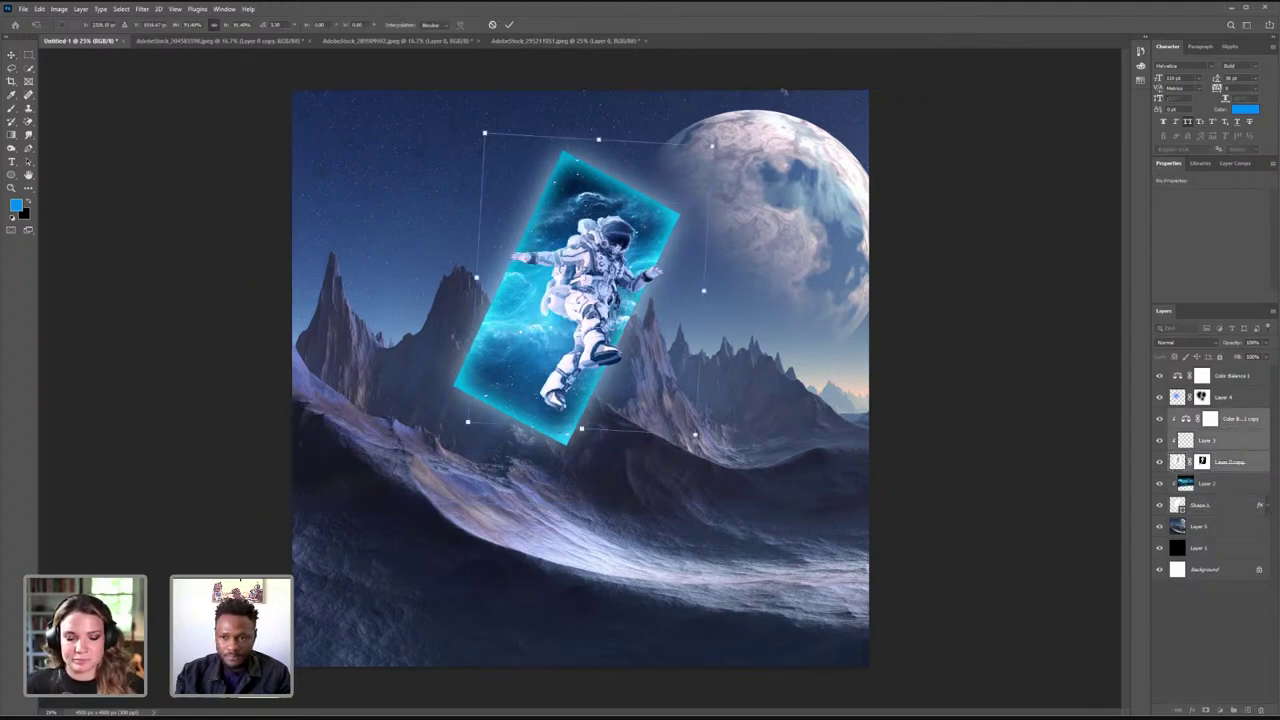
key(Escape)
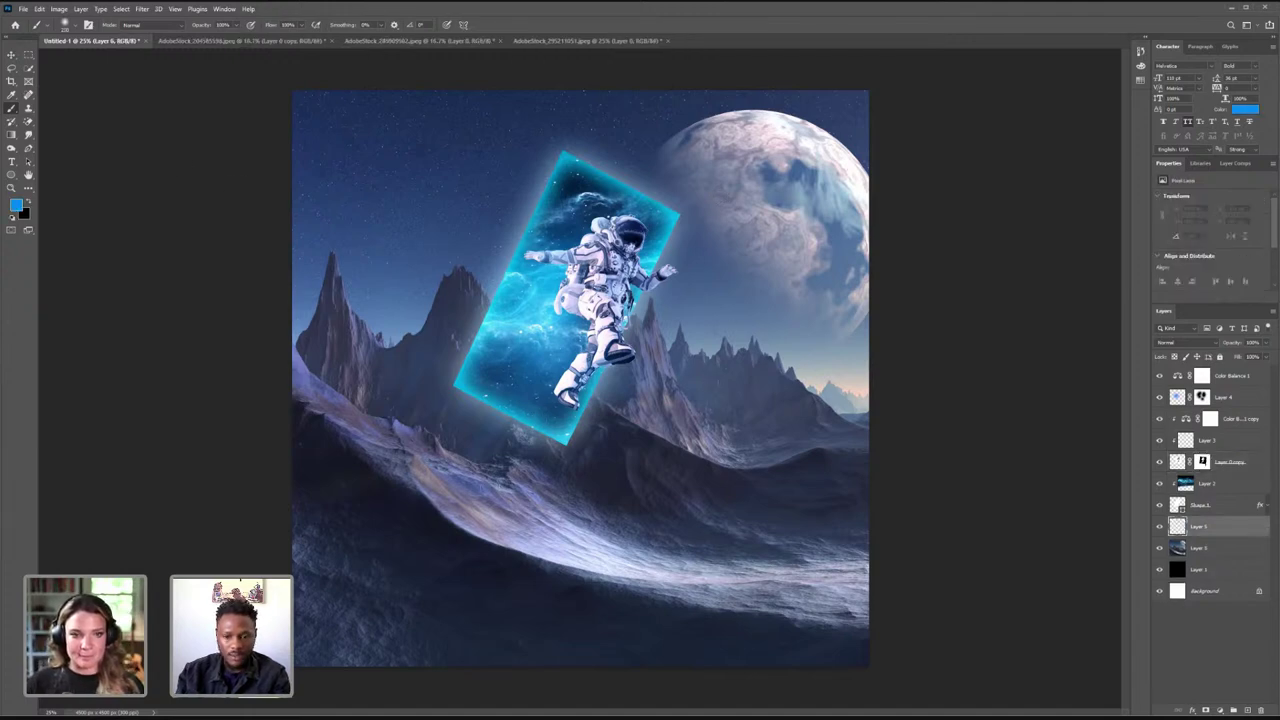
click(464, 469)
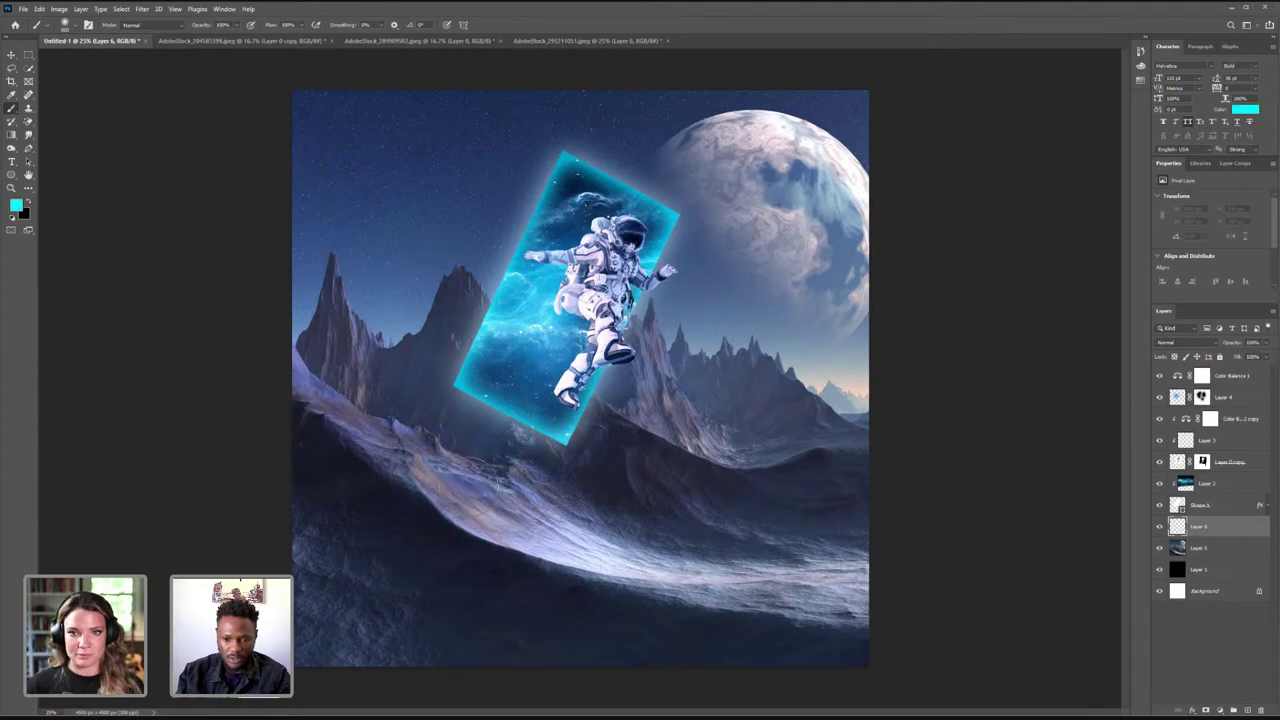
click(472, 492)
mouse_move(492, 497)
mouse_down()
mouse_move(665, 554)
mouse_move(455, 513)
mouse_up()
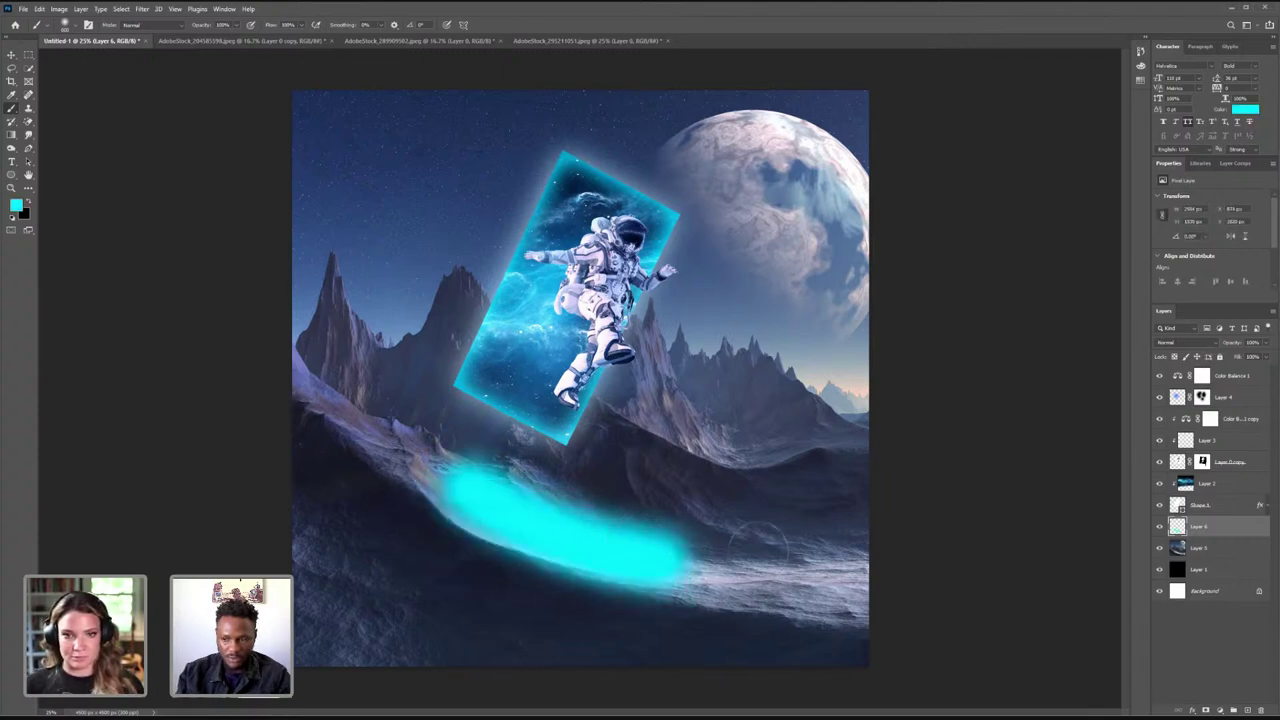
click(1178, 342)
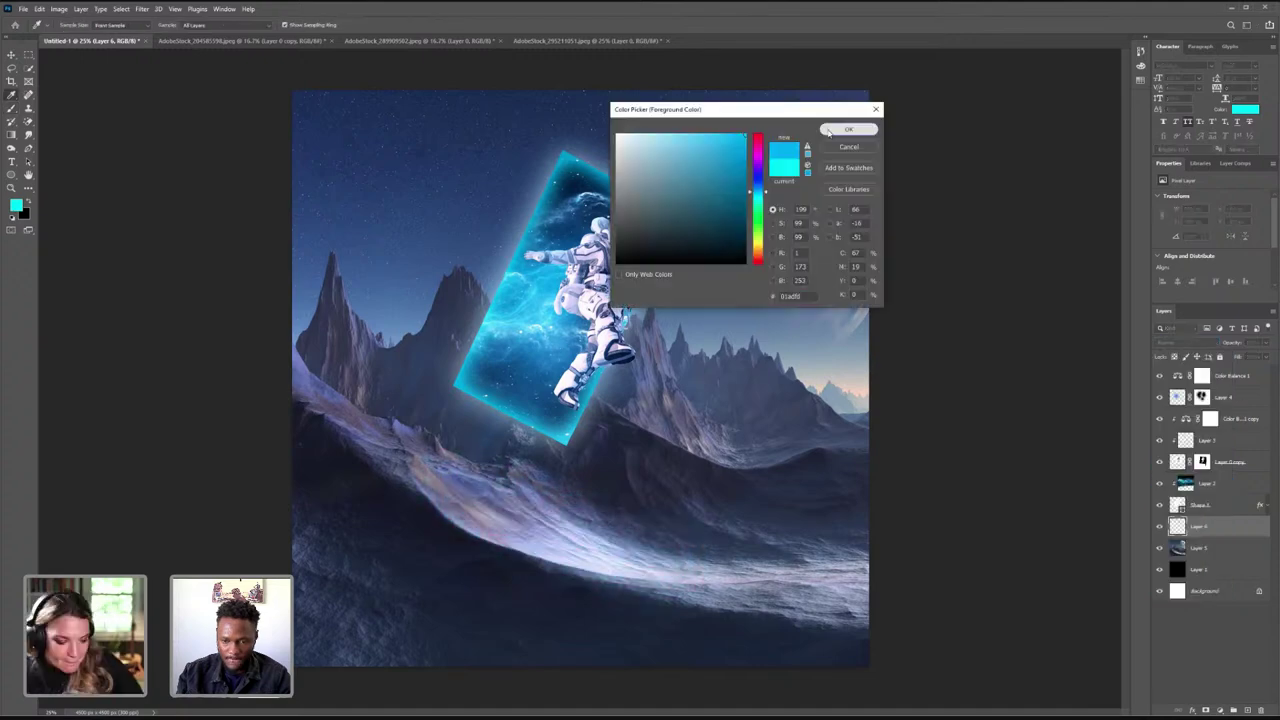
- Paint a soft blue (#01adfd) stroke along the lit ridge on Layer 6 beneath the tilted shape and add a layer mask to it
click(846, 126)
drag(453, 485, 637, 560)
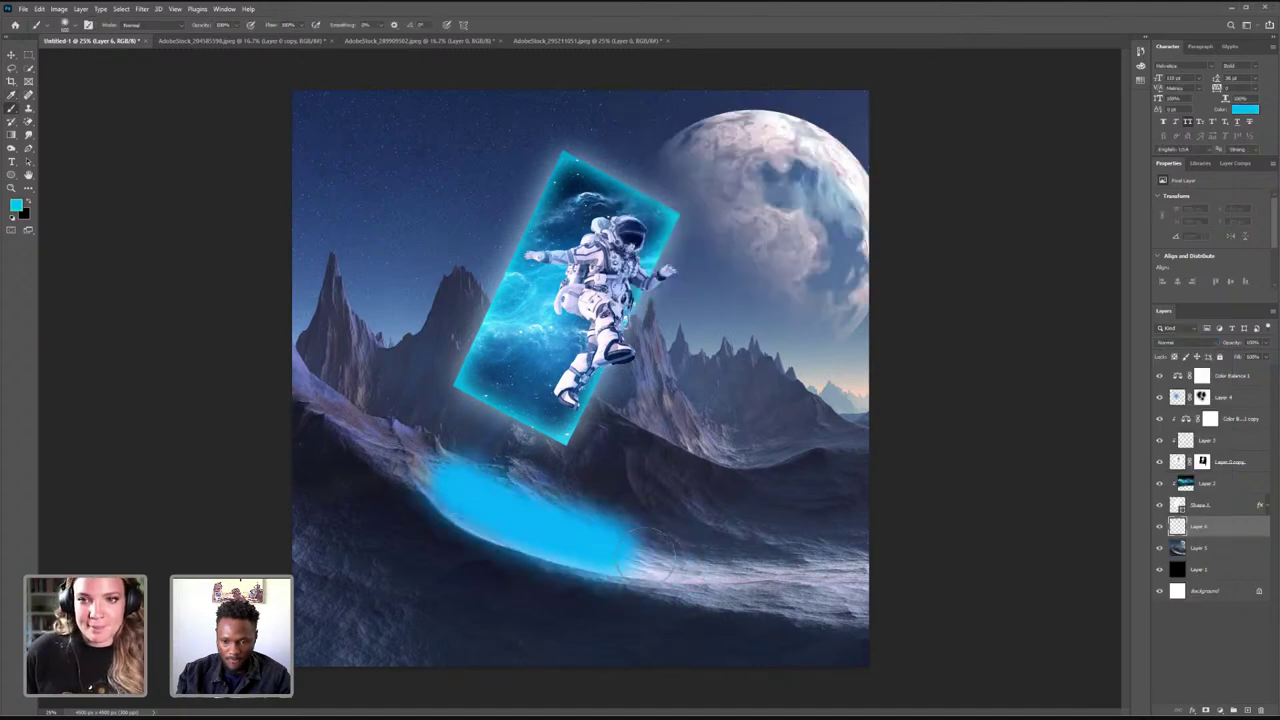
click(1205, 709)
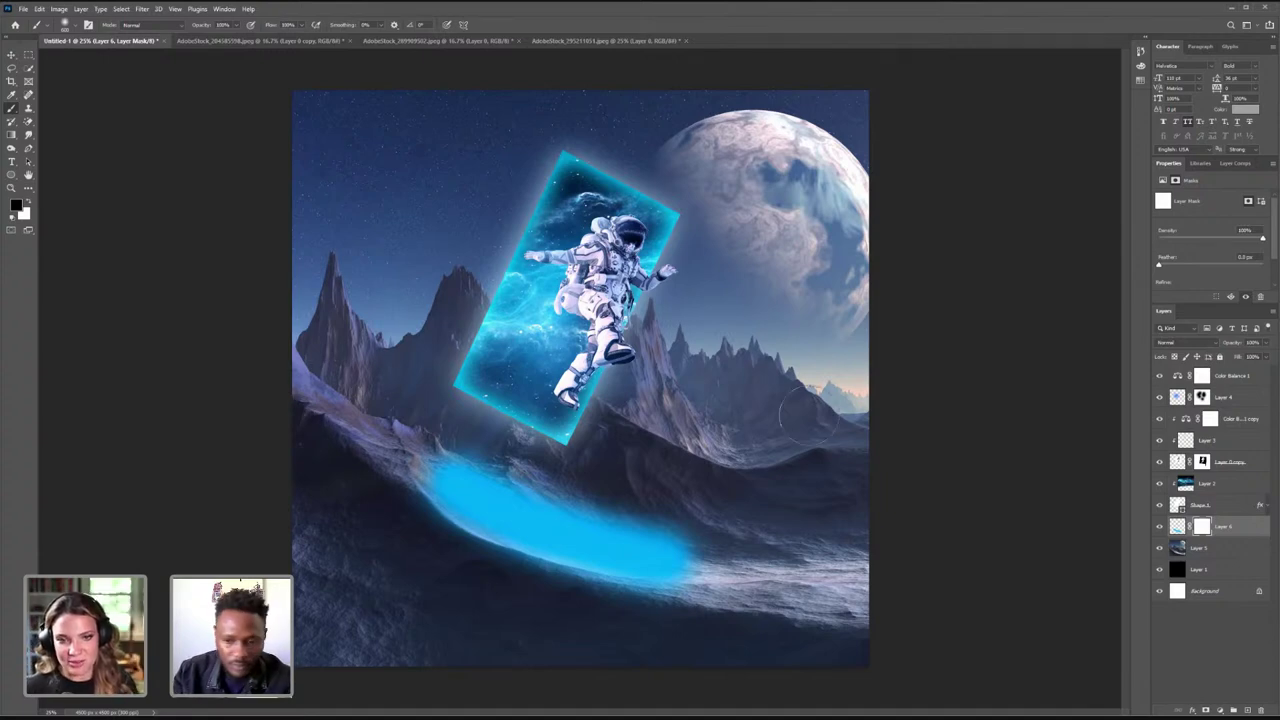
- Set Layer 6's blend mode to Overlay and mask out the blue spilling past the lit ridge with black
click(1177, 526)
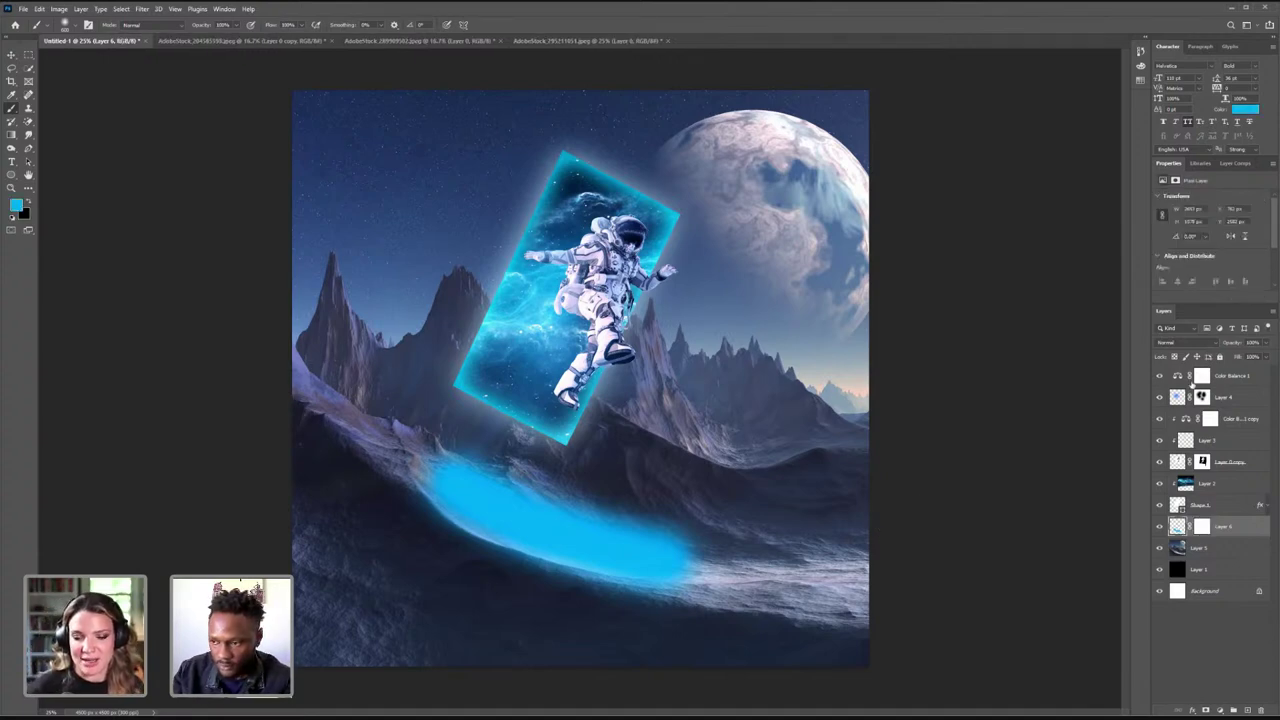
click(1175, 342)
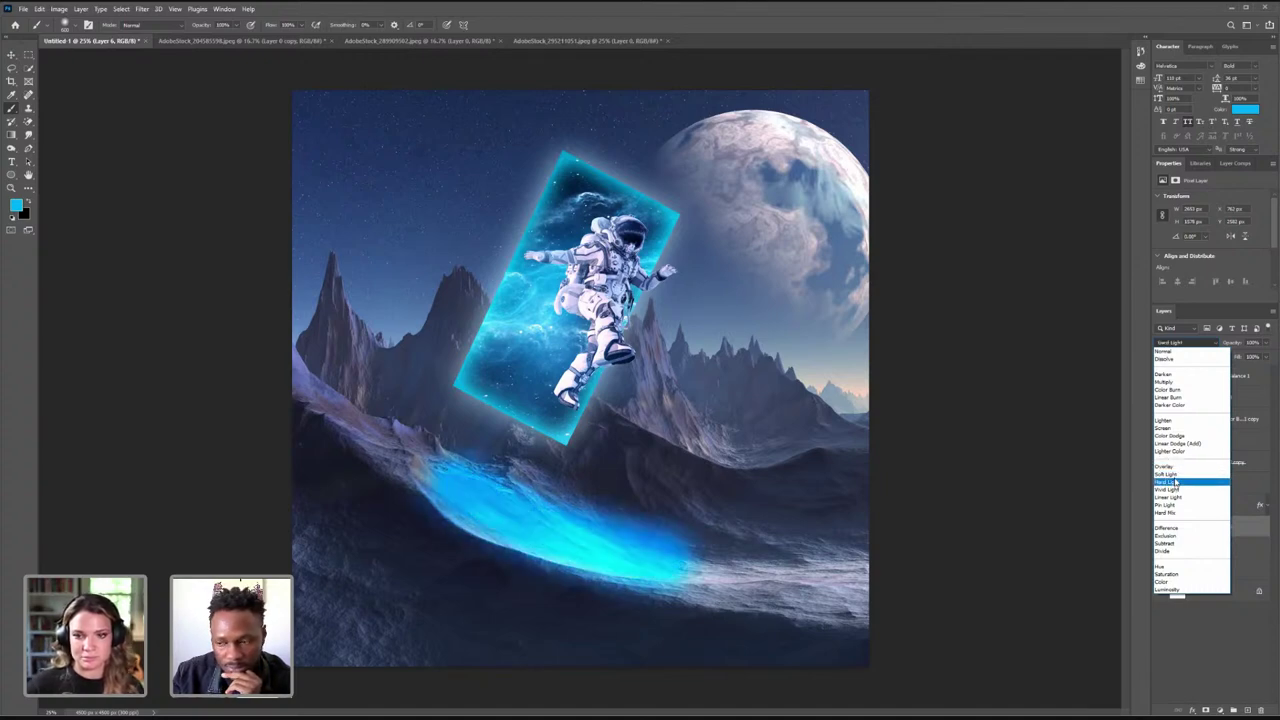
click(1176, 467)
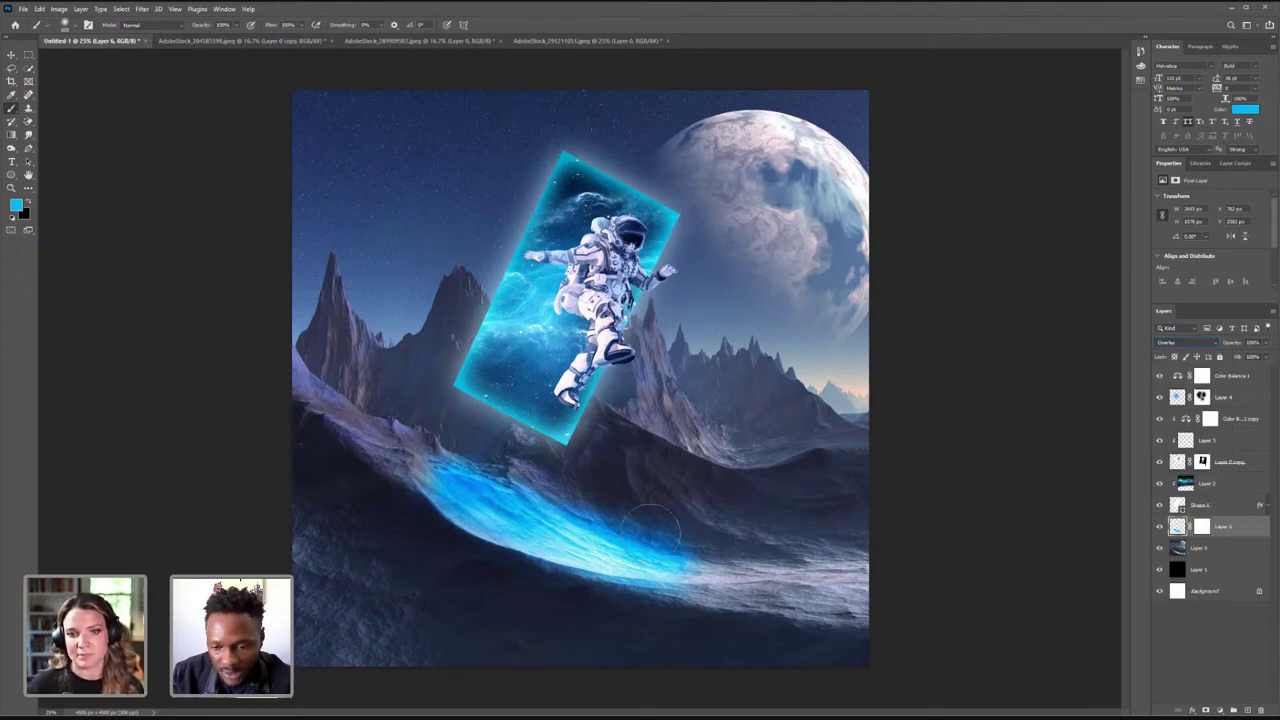
click(1202, 526)
key(d)
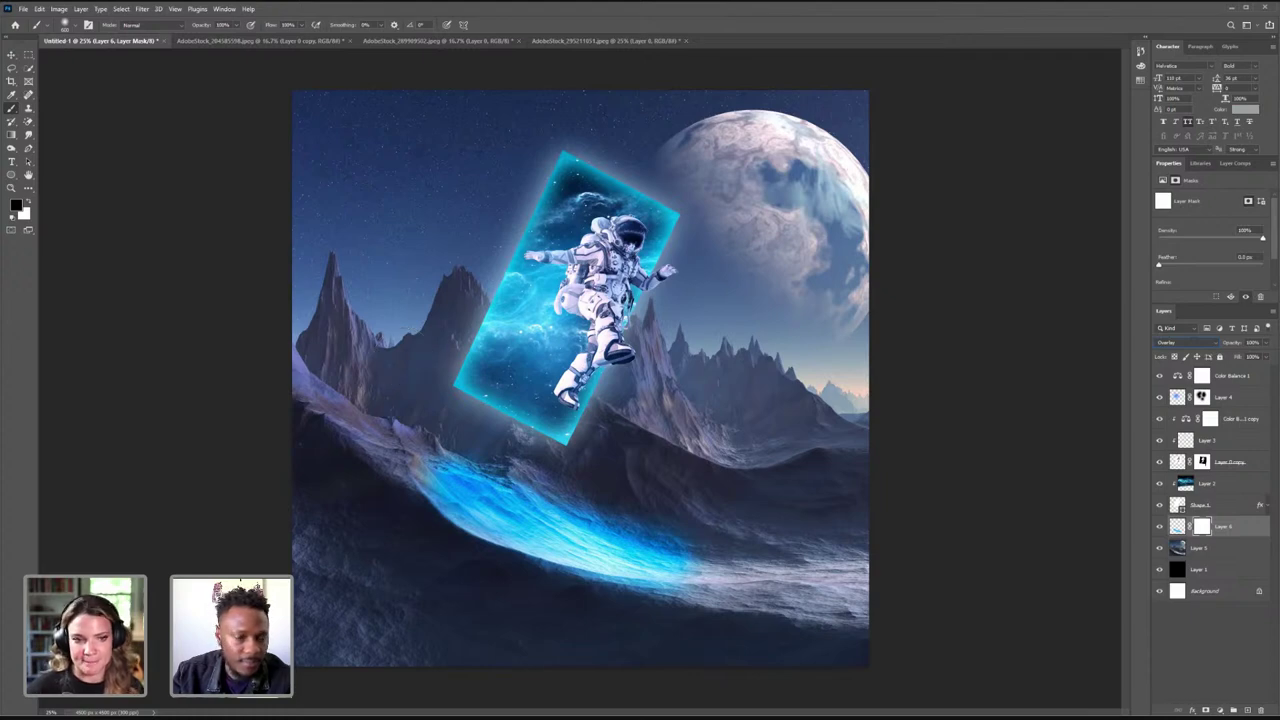
mouse_move(681, 511)
mouse_down()
mouse_move(644, 514)
mouse_move(670, 516)
mouse_move(441, 423)
mouse_move(637, 500)
mouse_move(699, 529)
mouse_move(696, 540)
mouse_move(538, 471)
mouse_move(703, 543)
mouse_up()
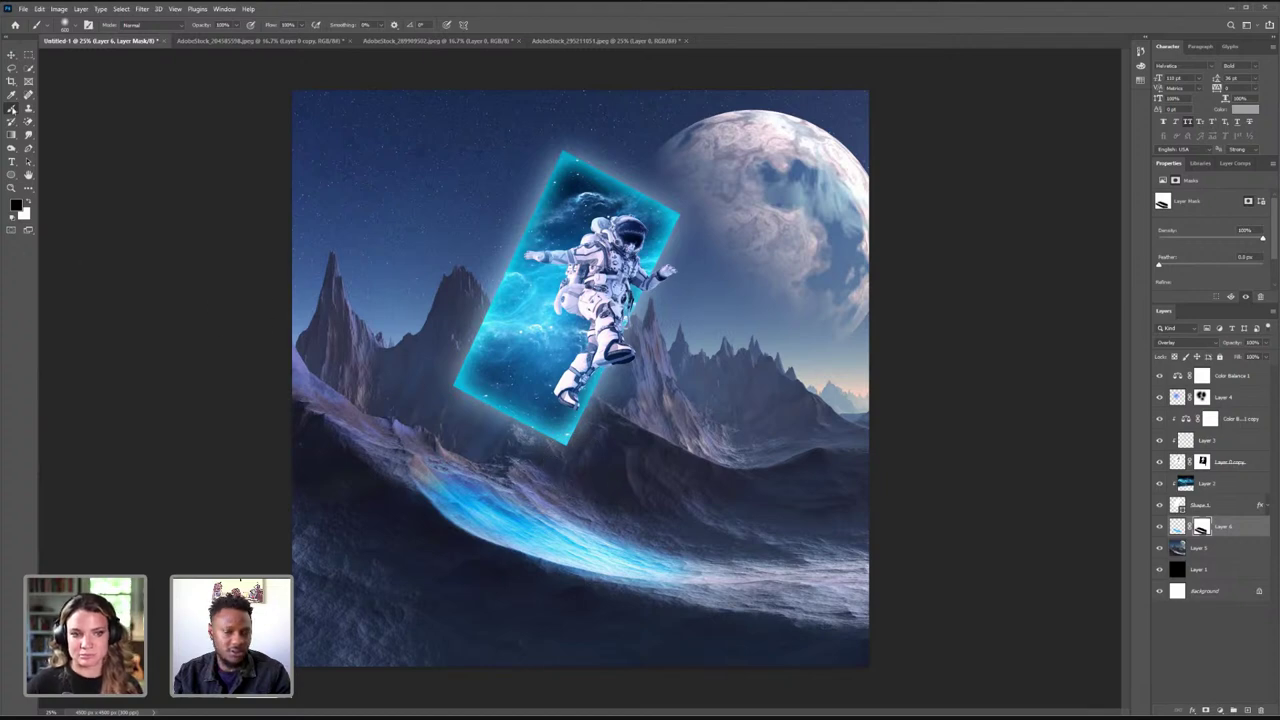
- Add Layer 7 above Layer 6 and paint a faint blue glow around the lit ridge with brush opacity reduced to 9%
click(1247, 711)
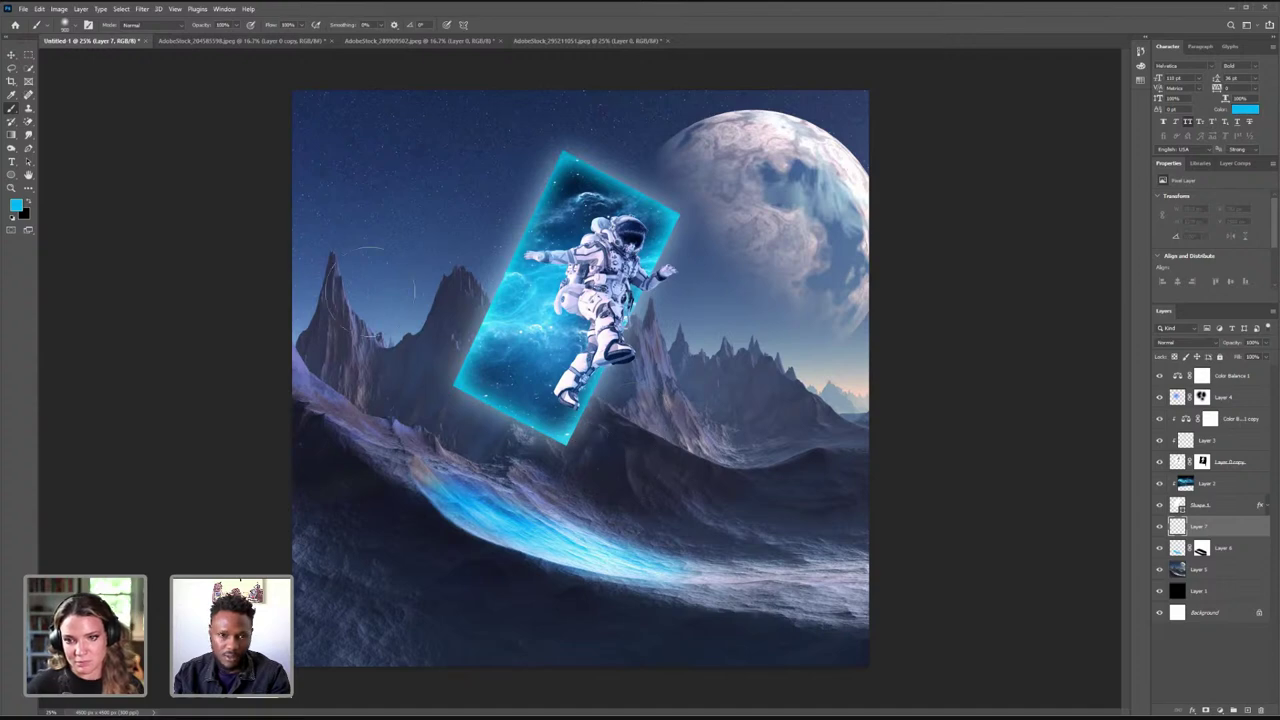
click(236, 25)
click(202, 38)
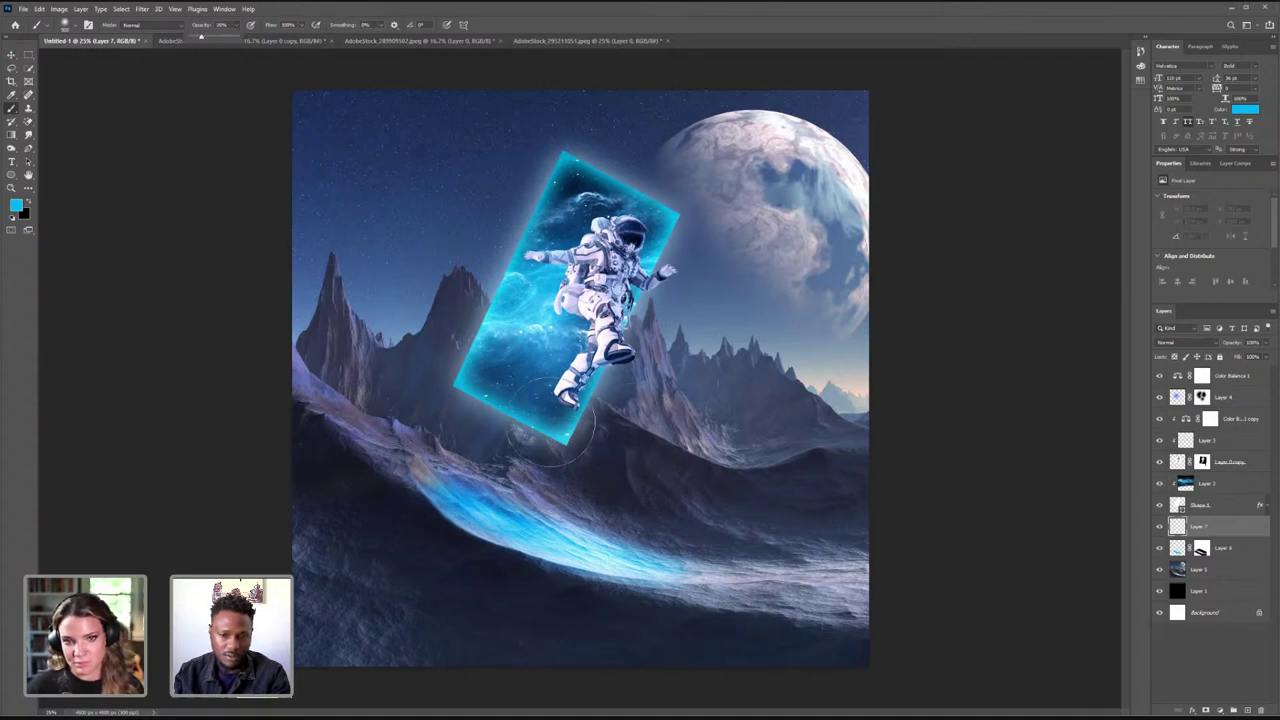
key(Return)
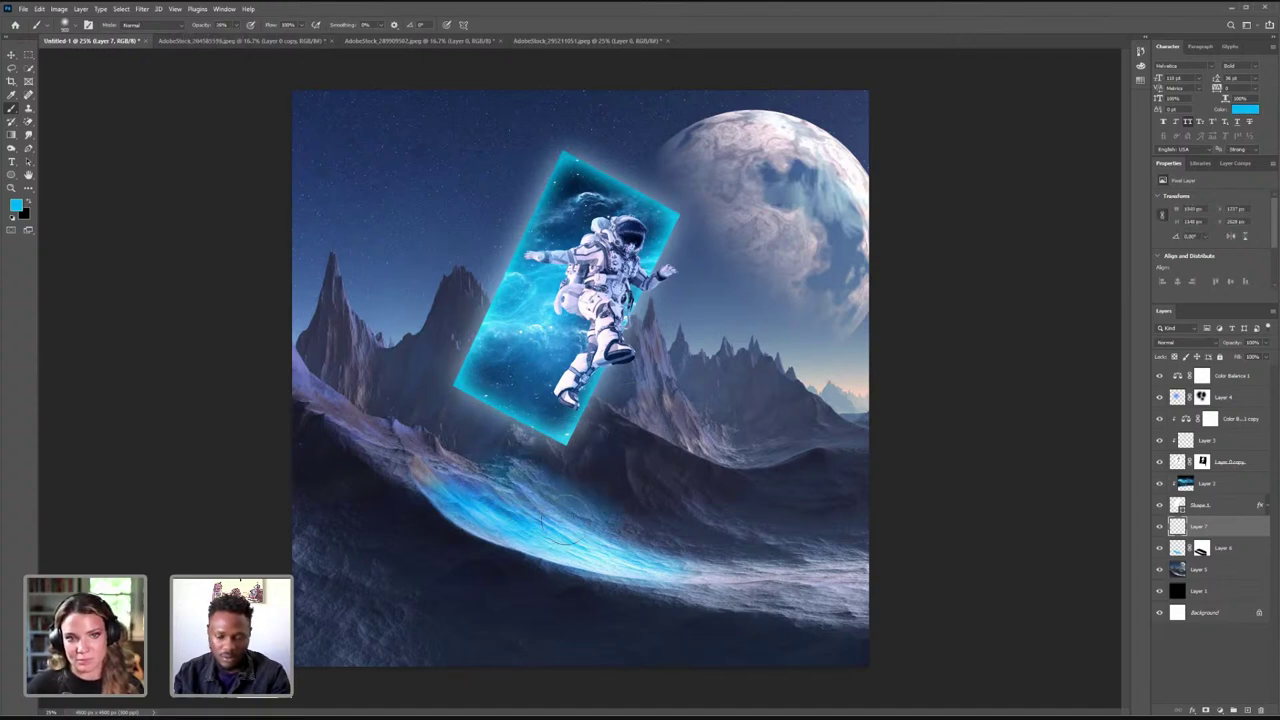
click(237, 25)
click(228, 37)
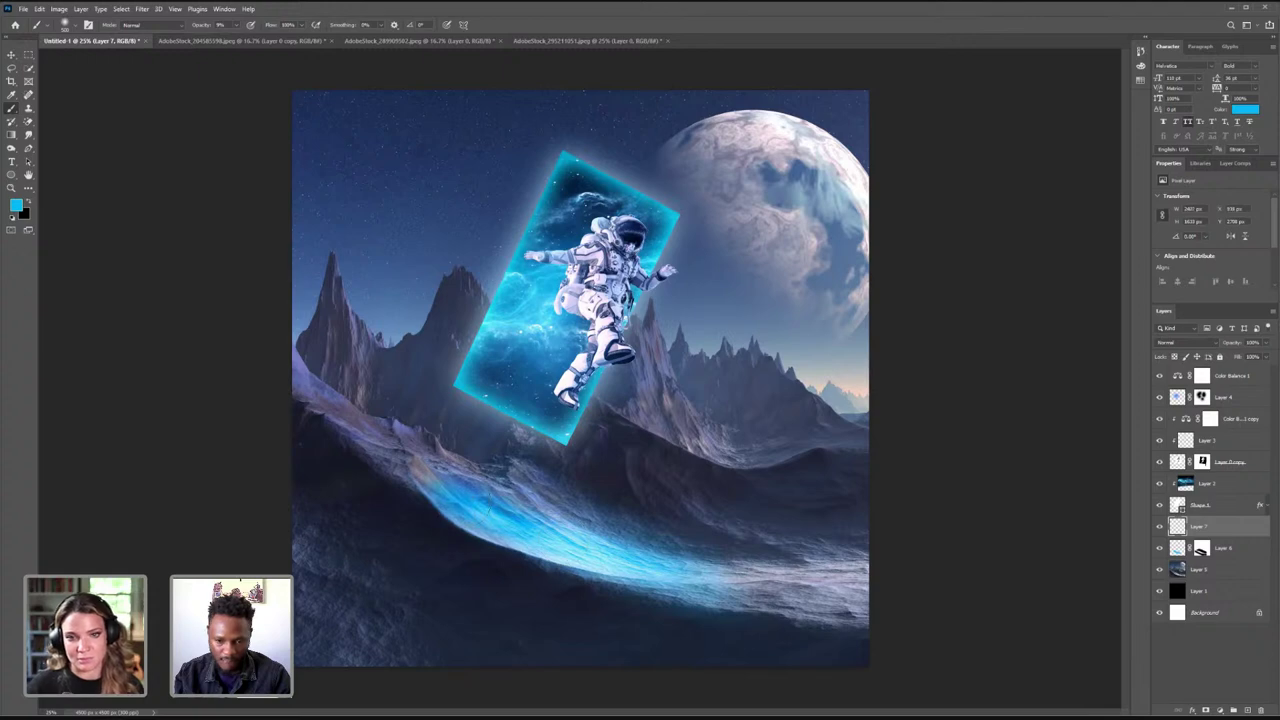
mouse_move(448, 482)
mouse_down()
mouse_move(412, 480)
mouse_move(450, 482)
mouse_up()
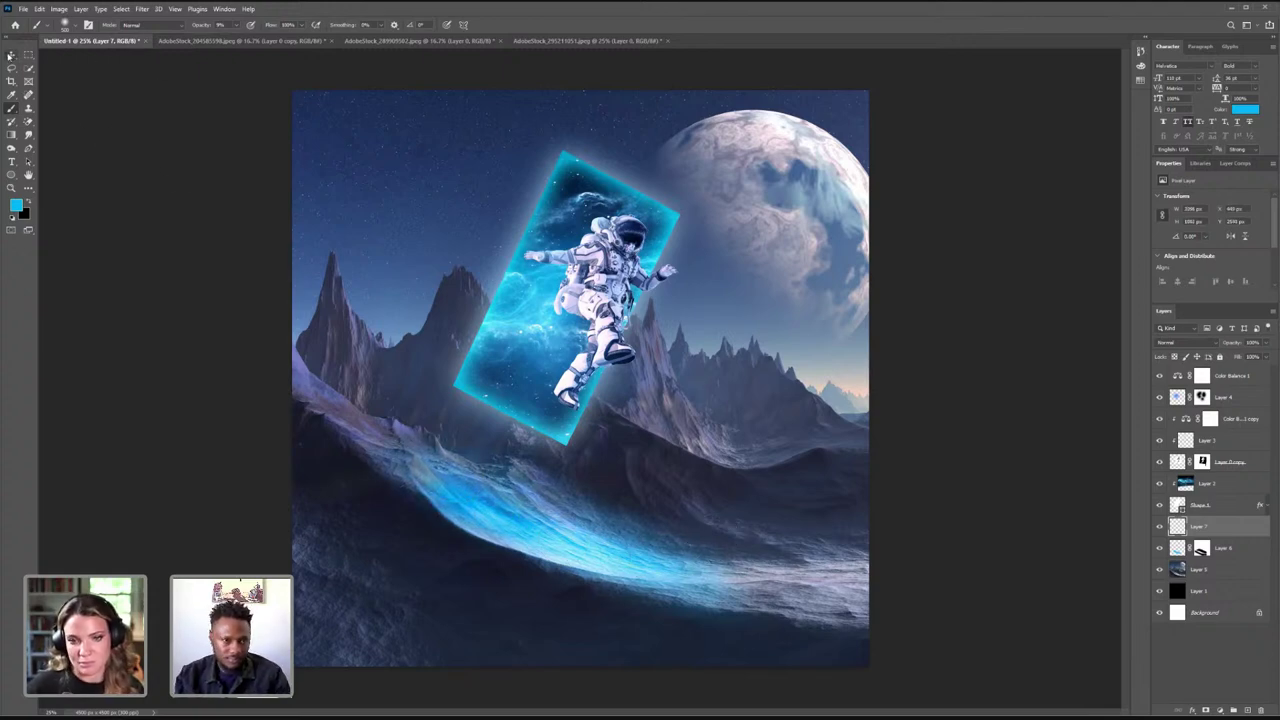
- Compare the image with and without Layer 7 and set the layer's blend mode to Overlay
key(v)
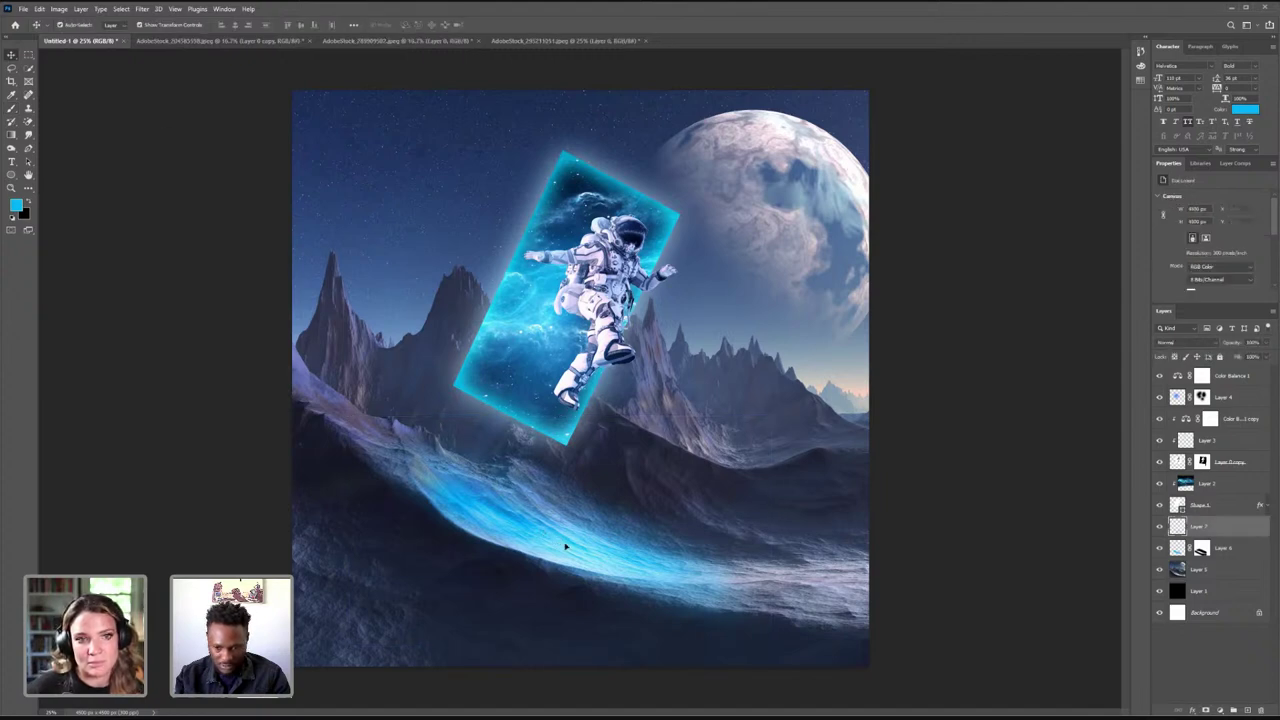
click(628, 561)
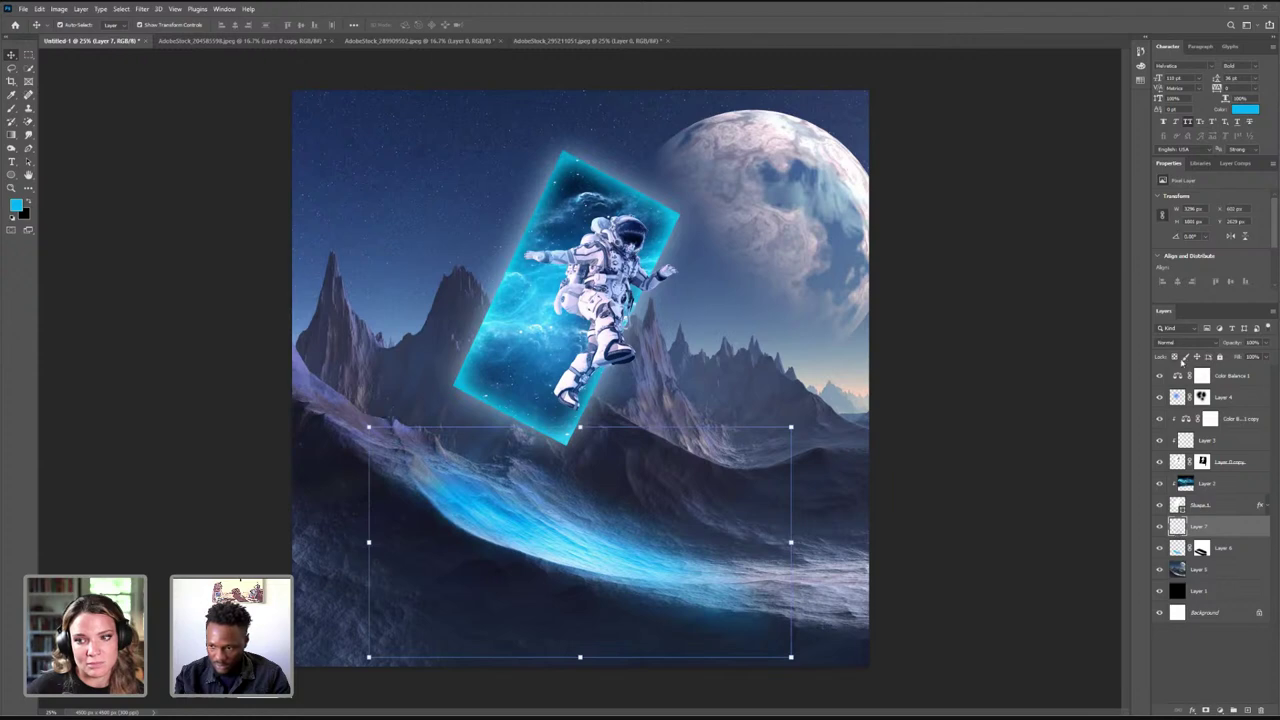
click(1160, 528)
click(1160, 528)
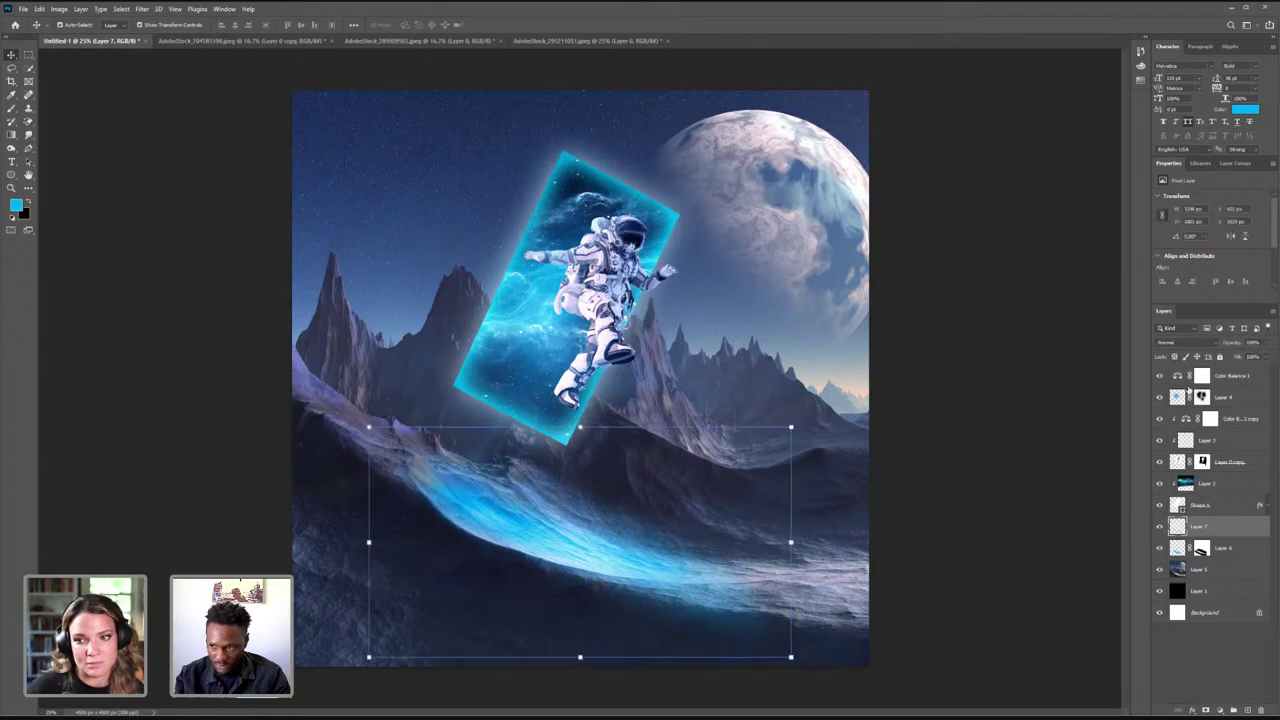
click(1183, 343)
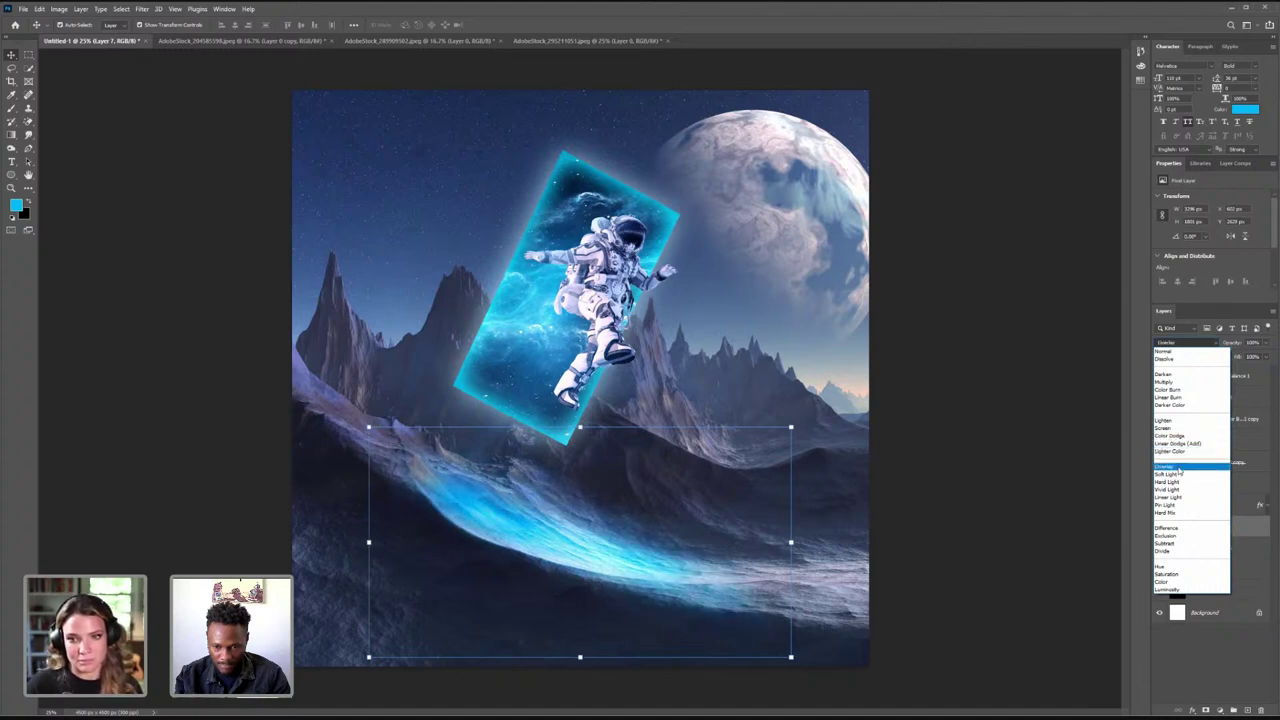
click(1181, 468)
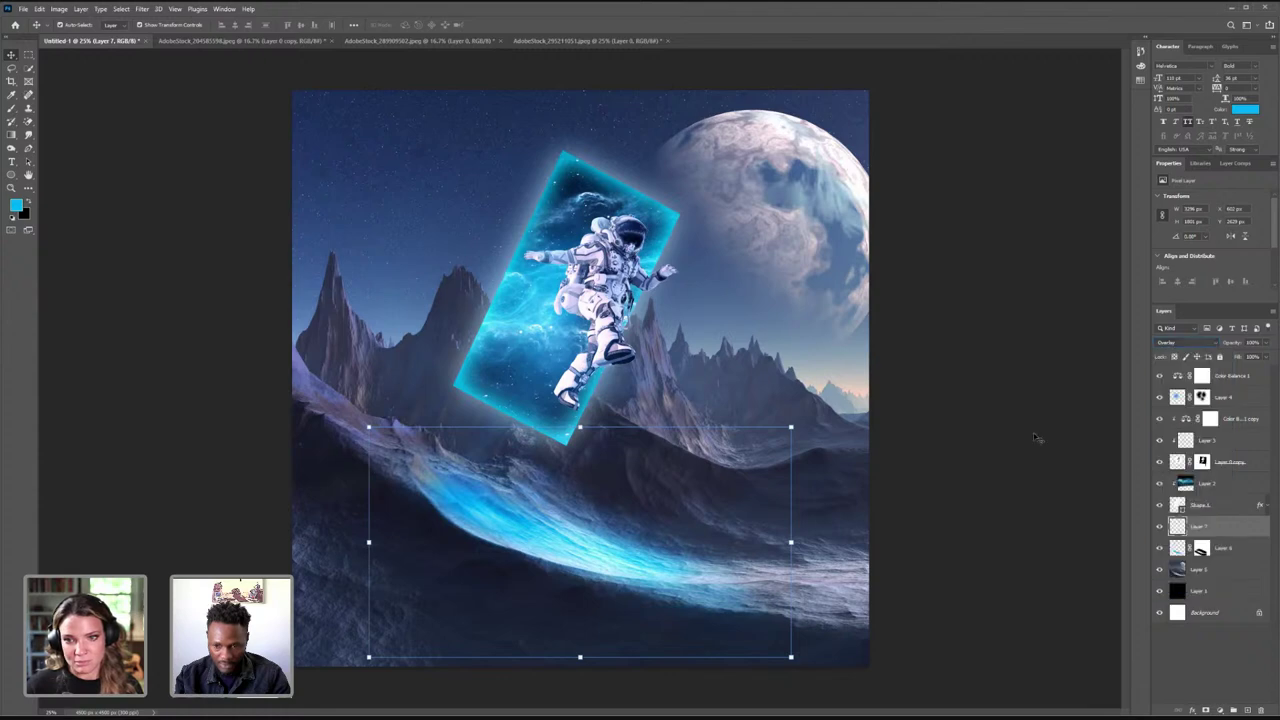
- Erase the blue tint on Layer 7 from the dark foreground below the lit ridge
click(28, 121)
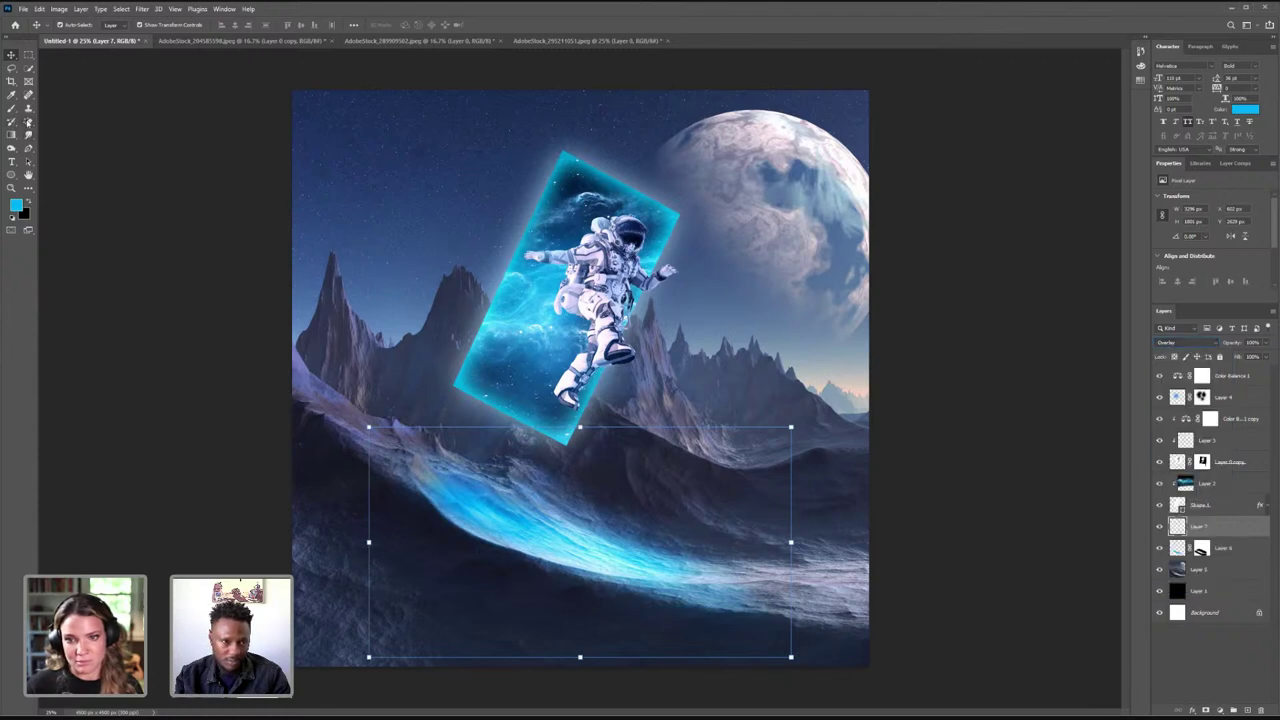
key(shift+e)
drag(763, 623, 519, 613)
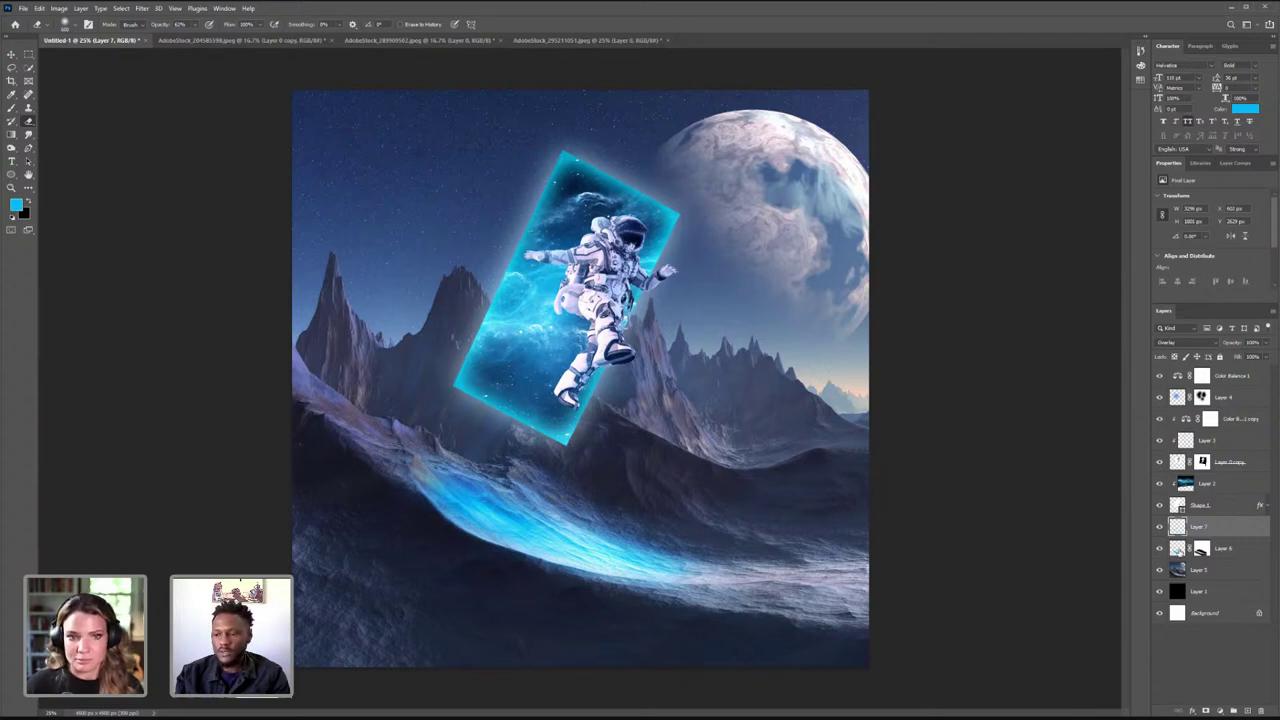
- Paint blue across the foreground on Layer 7 at 100% brush opacity and mask it off below the lit ridge
click(12, 108)
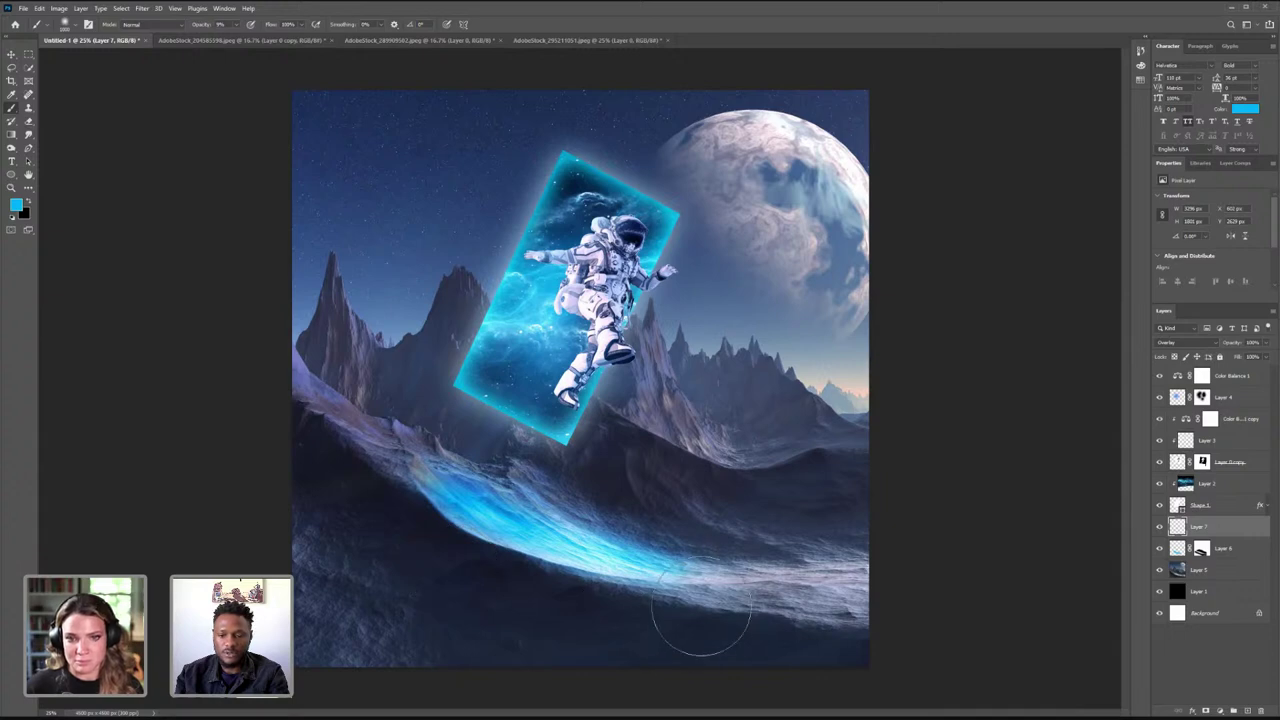
click(1249, 707)
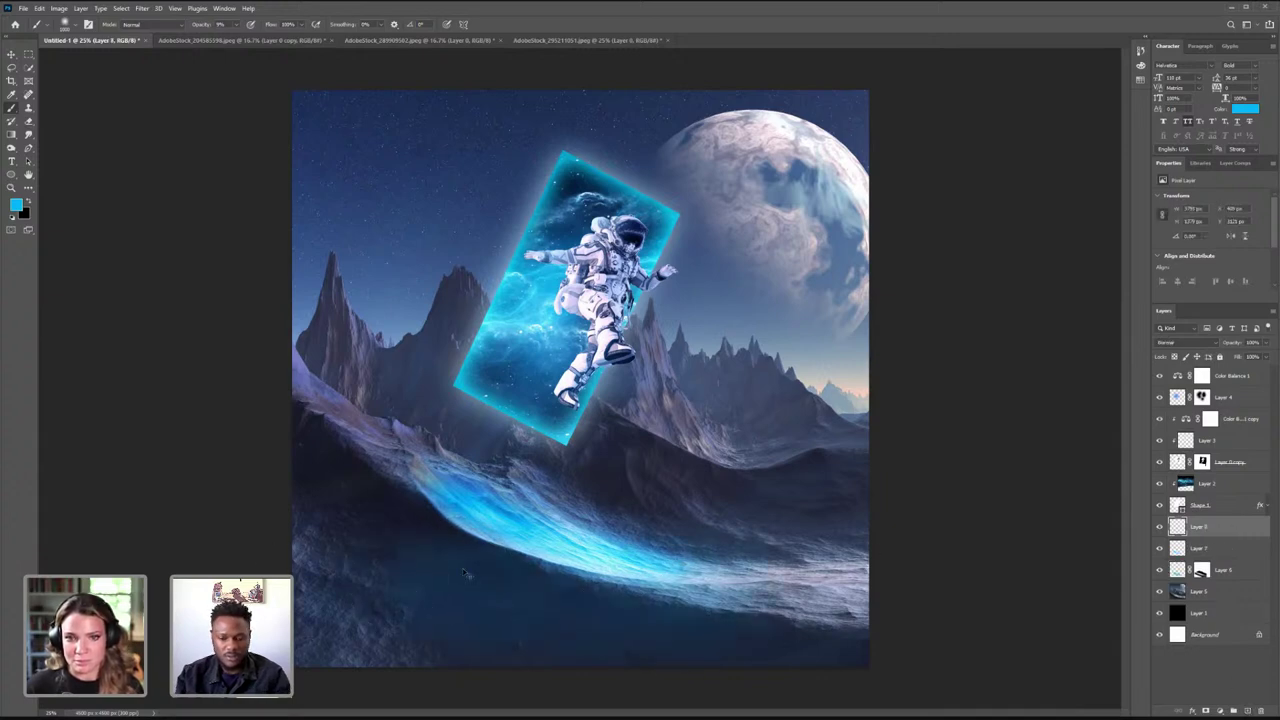
key(ctrl+z)
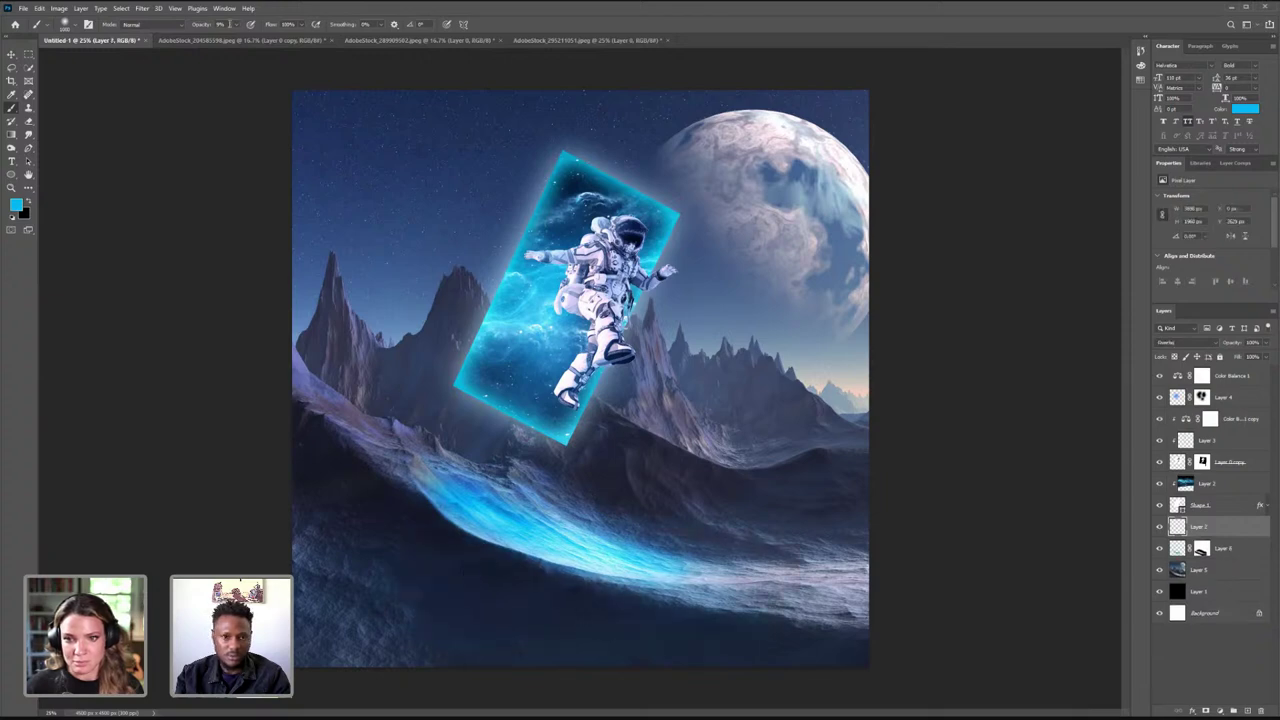
drag(238, 25, 285, 36)
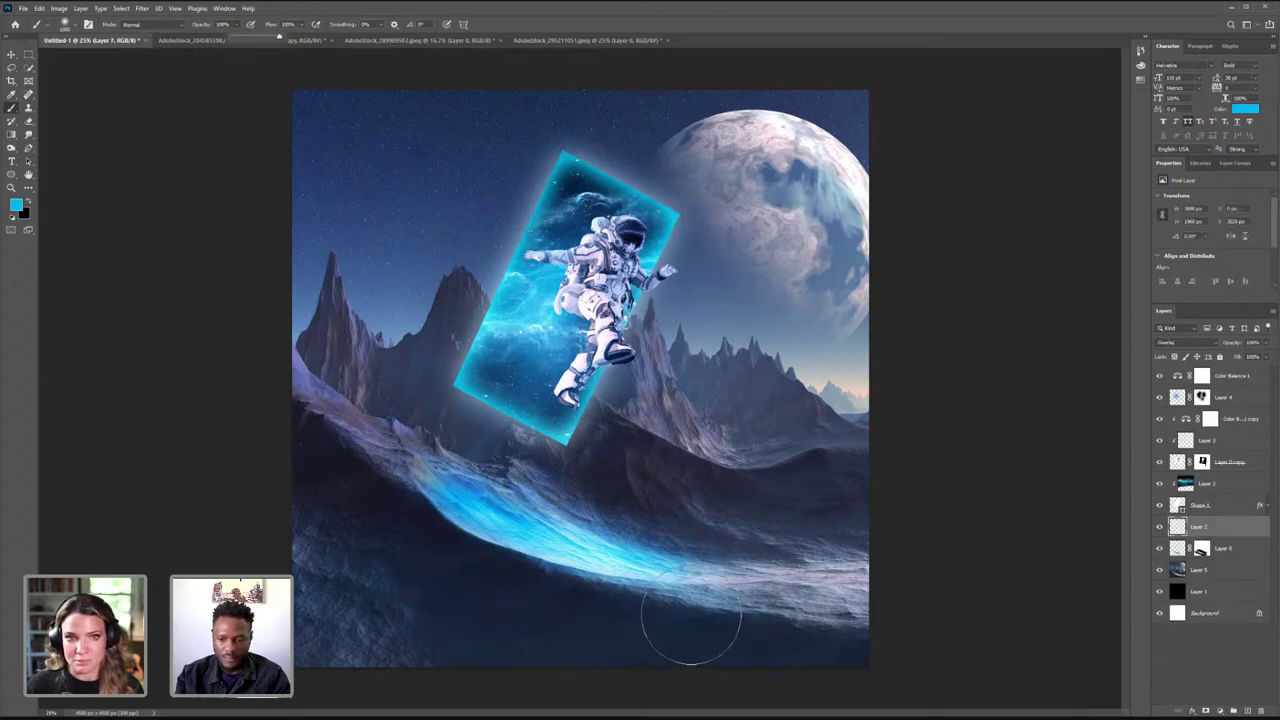
mouse_move(480, 594)
mouse_down()
mouse_move(651, 586)
mouse_move(466, 571)
mouse_move(366, 594)
mouse_move(636, 617)
mouse_up()
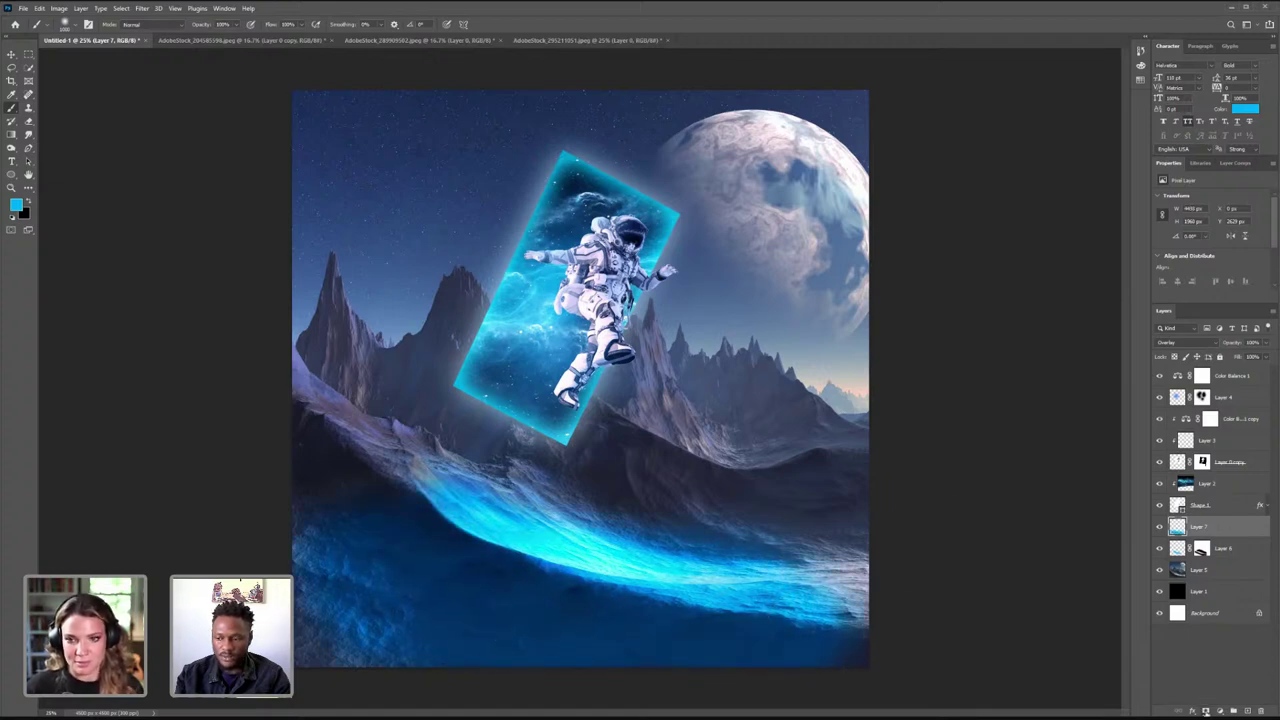
click(1204, 710)
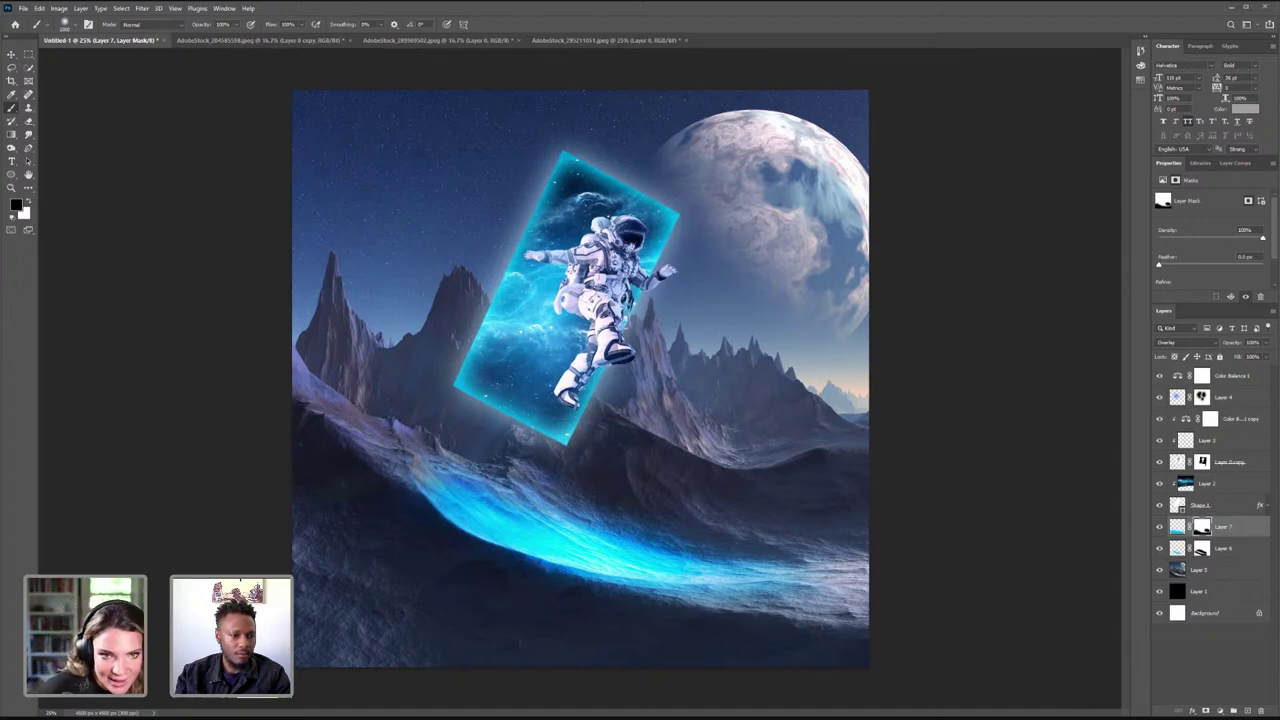
- Compare the image with and without Layer 7 and lower the layer's fill to about 40%
click(238, 25)
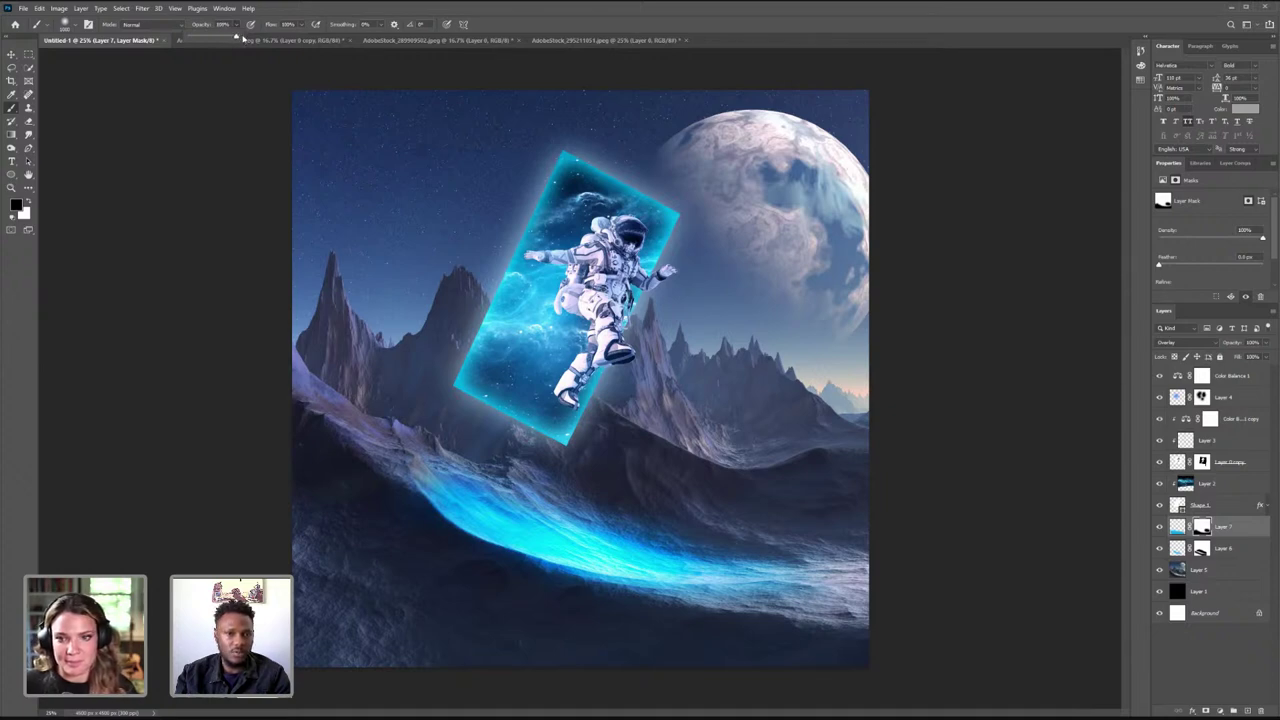
click(138, 136)
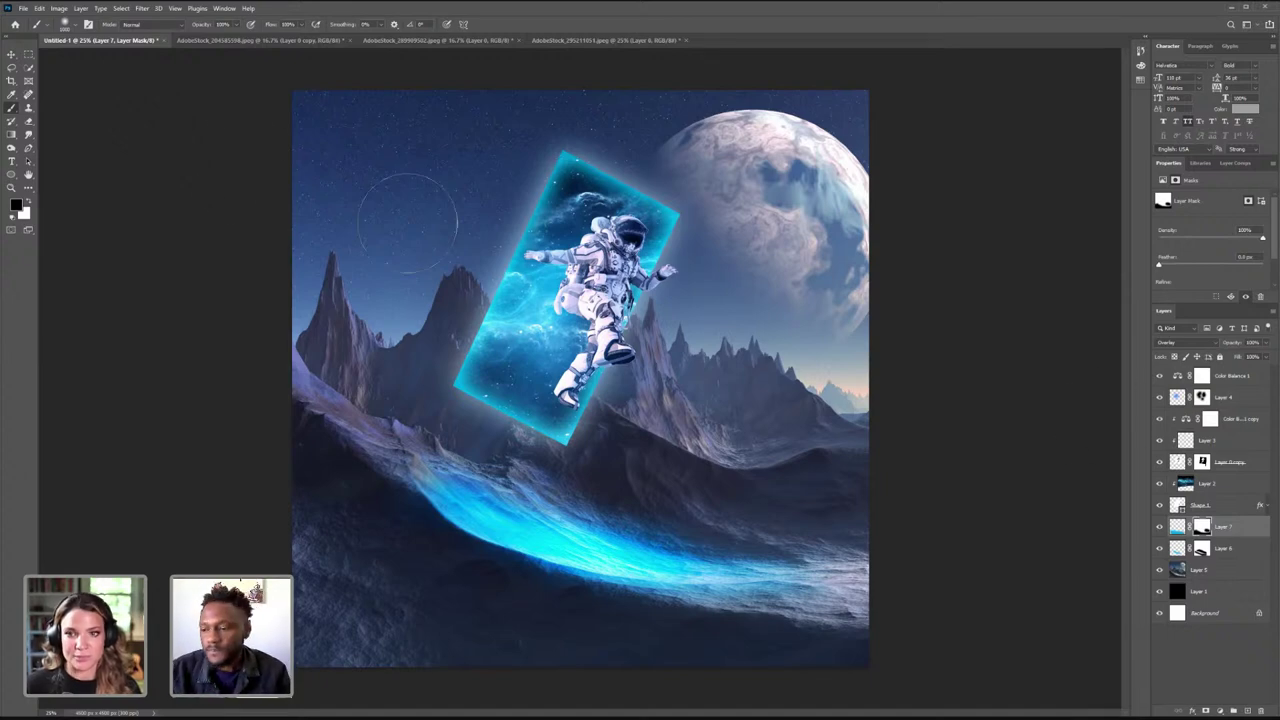
click(1160, 527)
click(1160, 527)
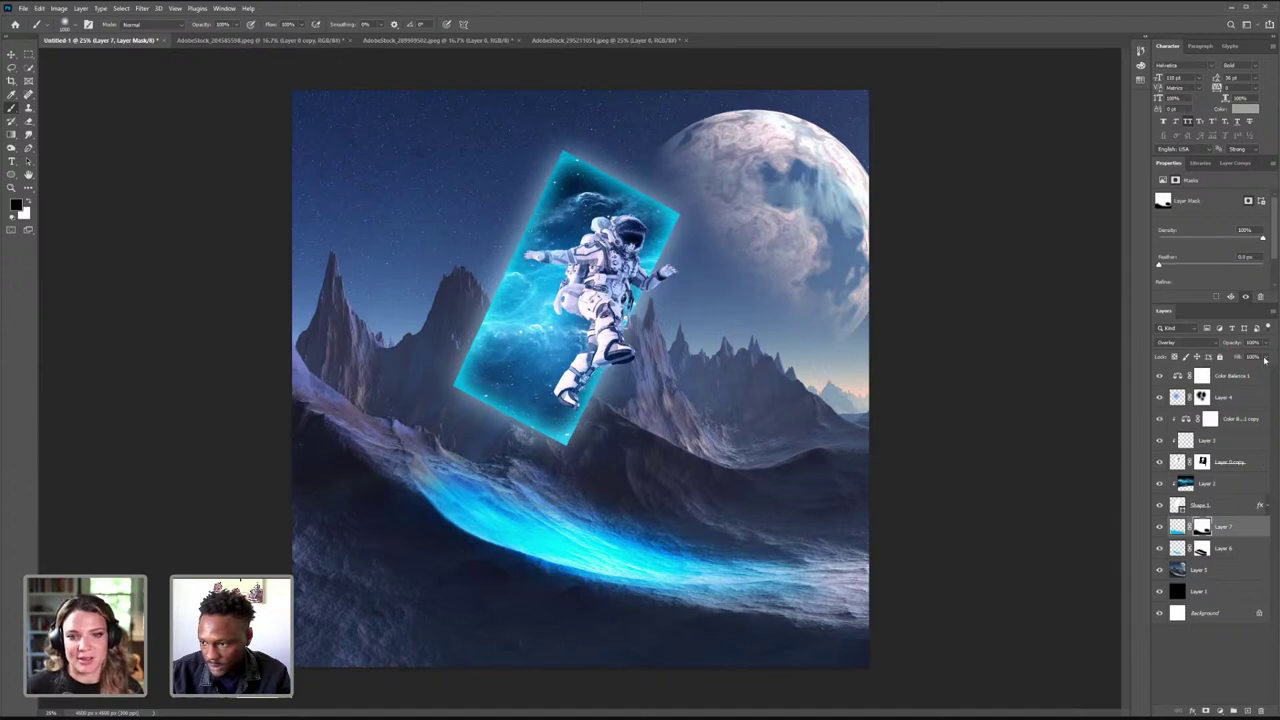
drag(1265, 357, 1238, 369)
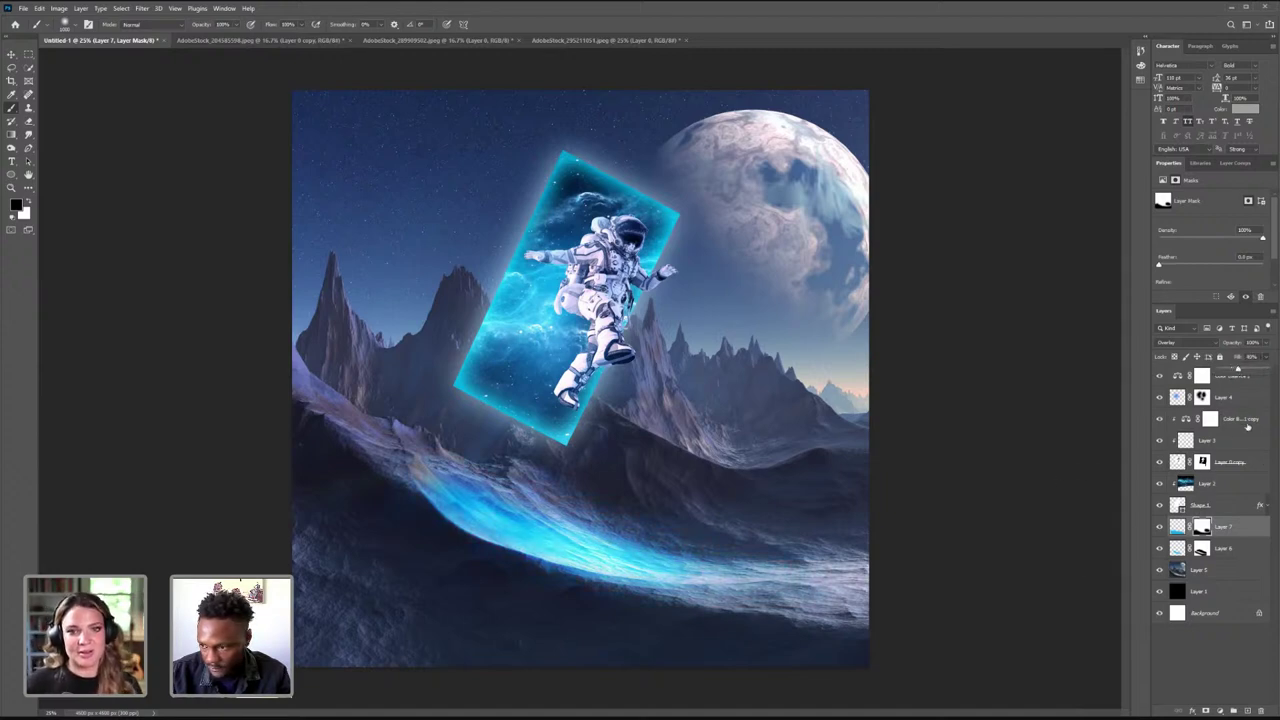
- Add an empty layer above Layer 4 and shrink the blue brush tip
click(1244, 402)
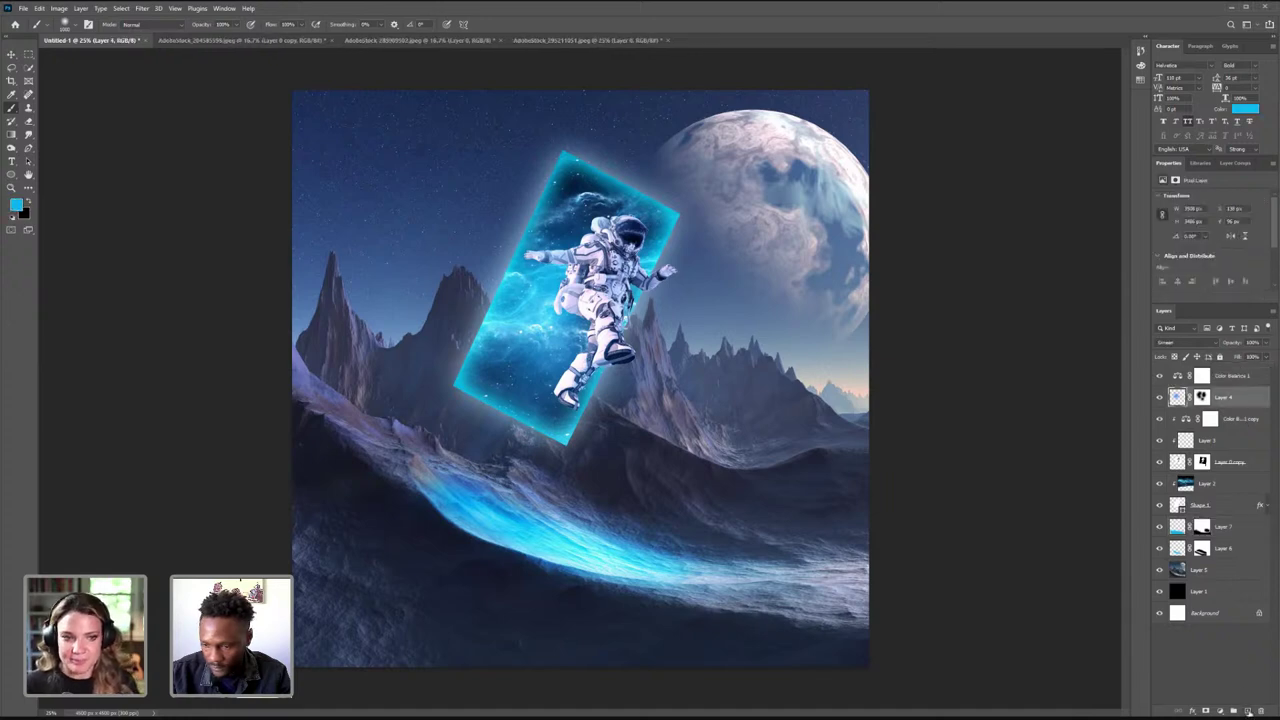
click(1248, 710)
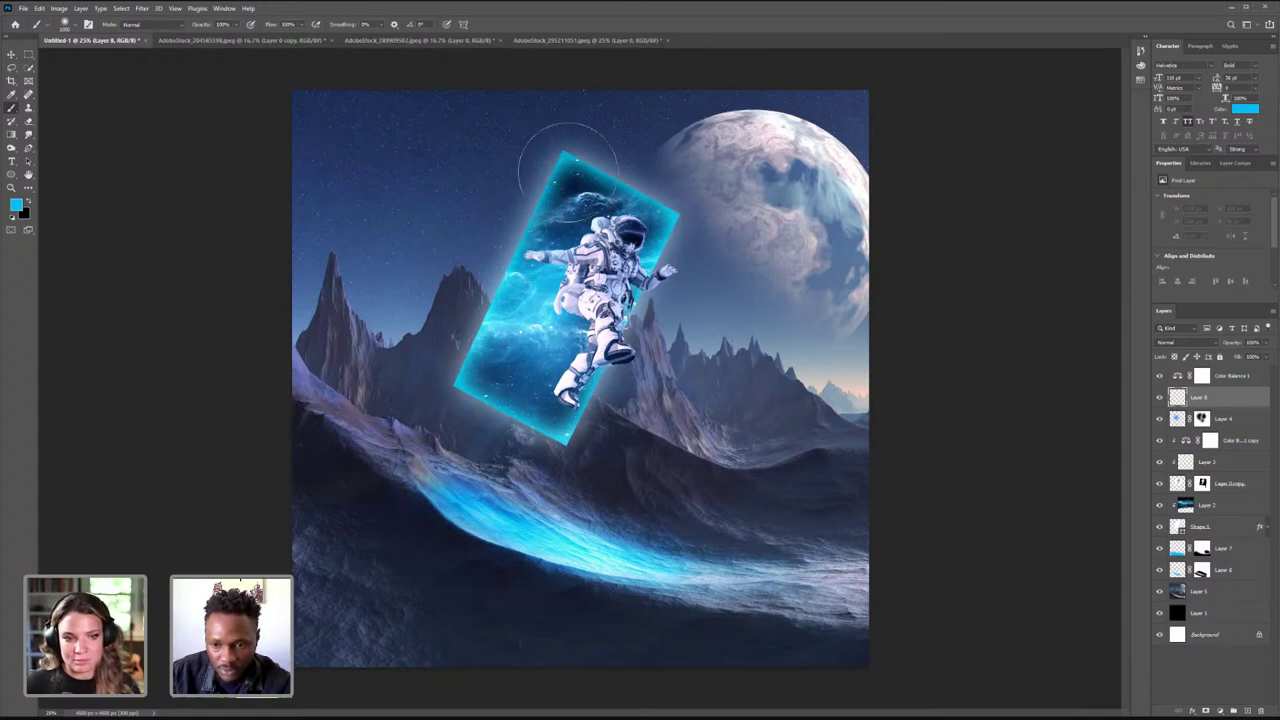
key(bracketleft)
key(bracketleft)
key(bracketleft)
key(bracketleft)
key(bracketleft)
key(bracketleft)
key(bracketleft)
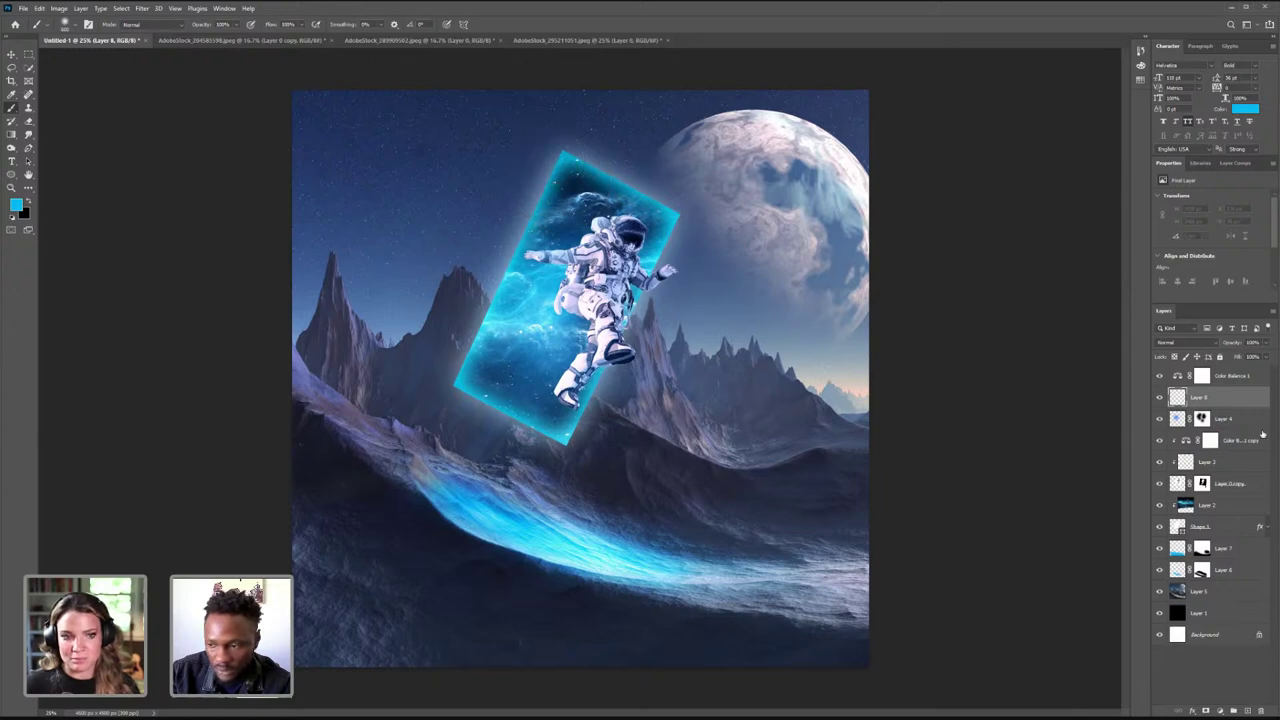
- Strengthen the Inner Glow on the Shape 1 layer to 100% opacity and a size of 250 px
click(1238, 527)
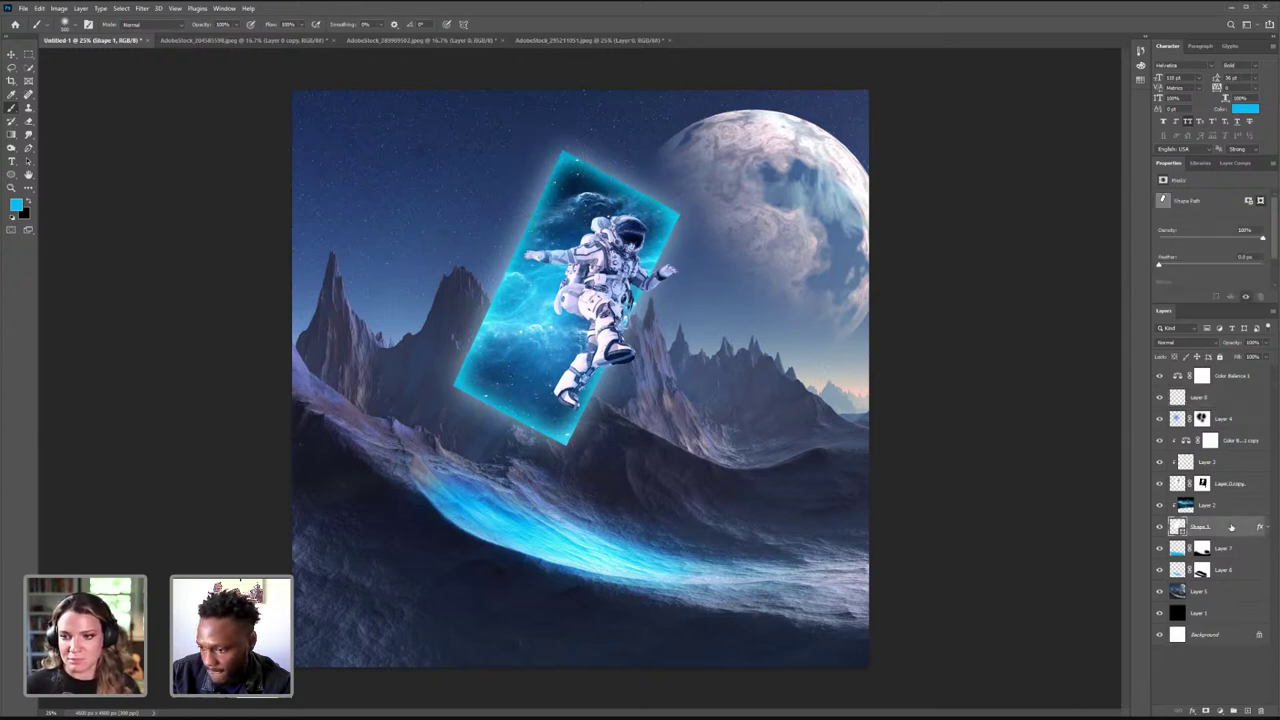
double_click(1231, 527)
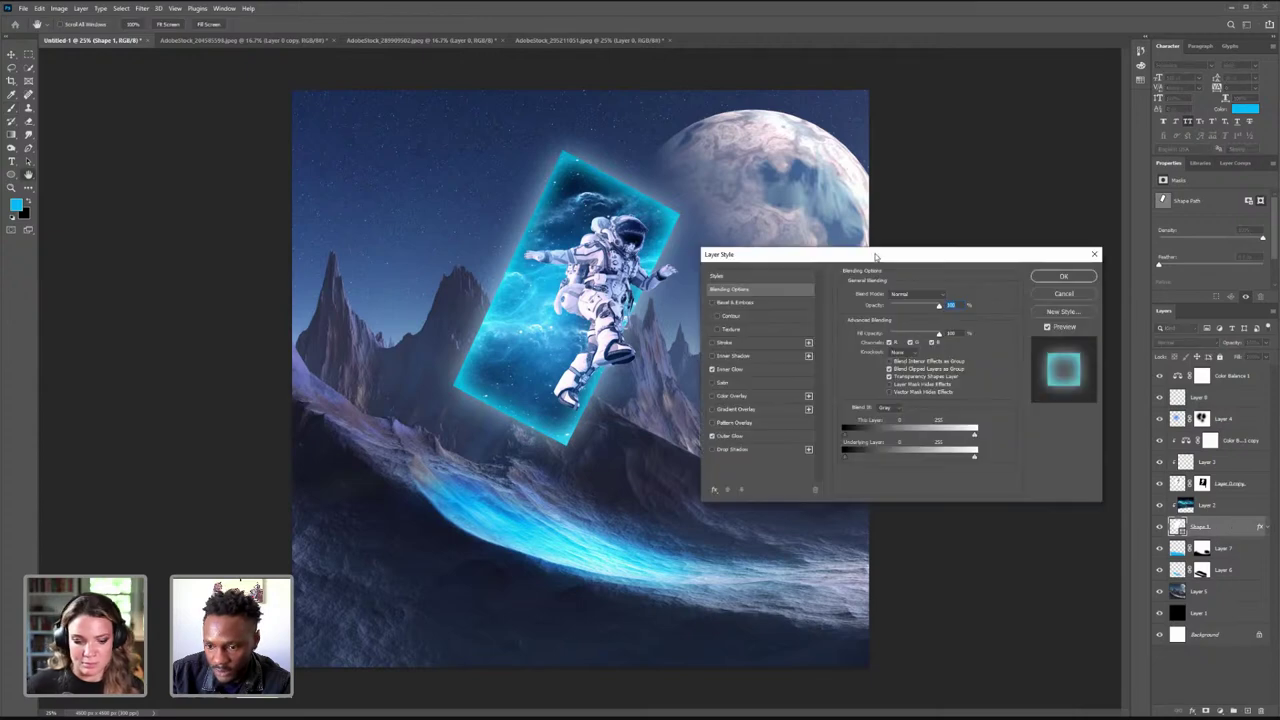
drag(875, 258, 907, 230)
click(762, 341)
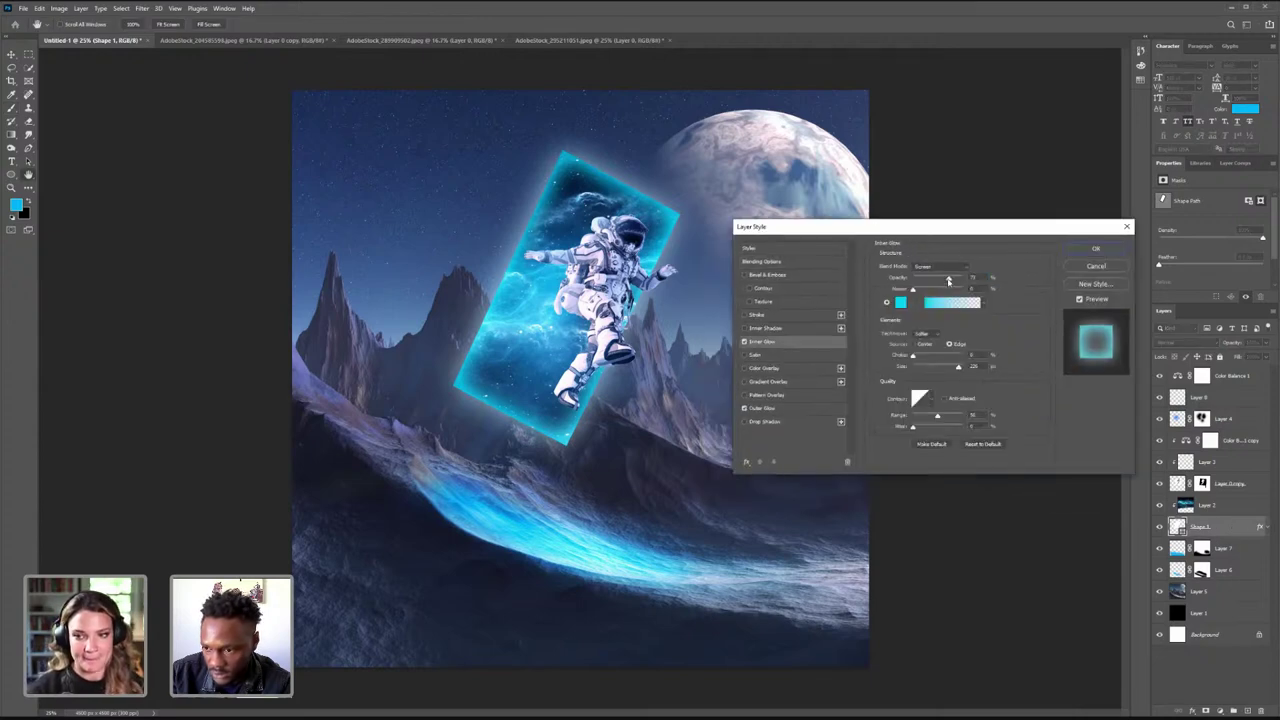
drag(963, 279, 969, 280)
mouse_move(958, 367)
mouse_down()
mouse_move(916, 367)
mouse_move(962, 367)
mouse_up()
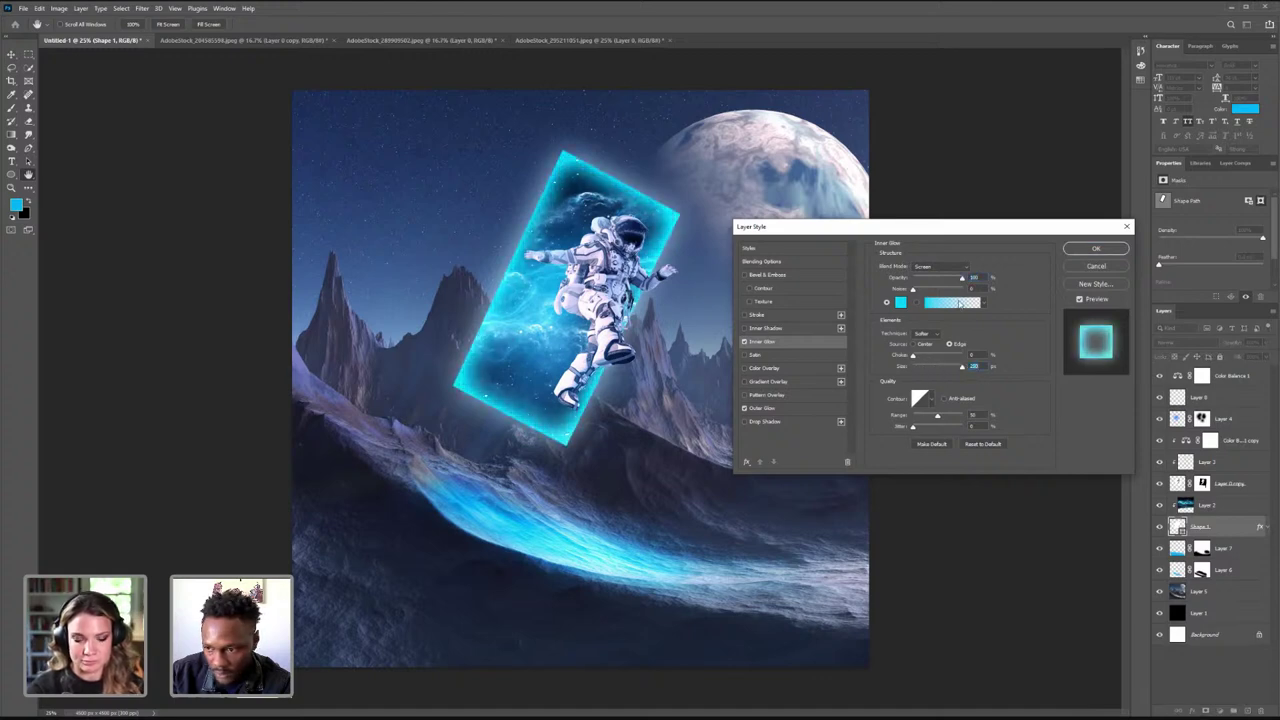
- Set Shape 1's Inner Glow blend mode to Linear Dodge (Add) and lower its opacity to about 57%
click(948, 270)
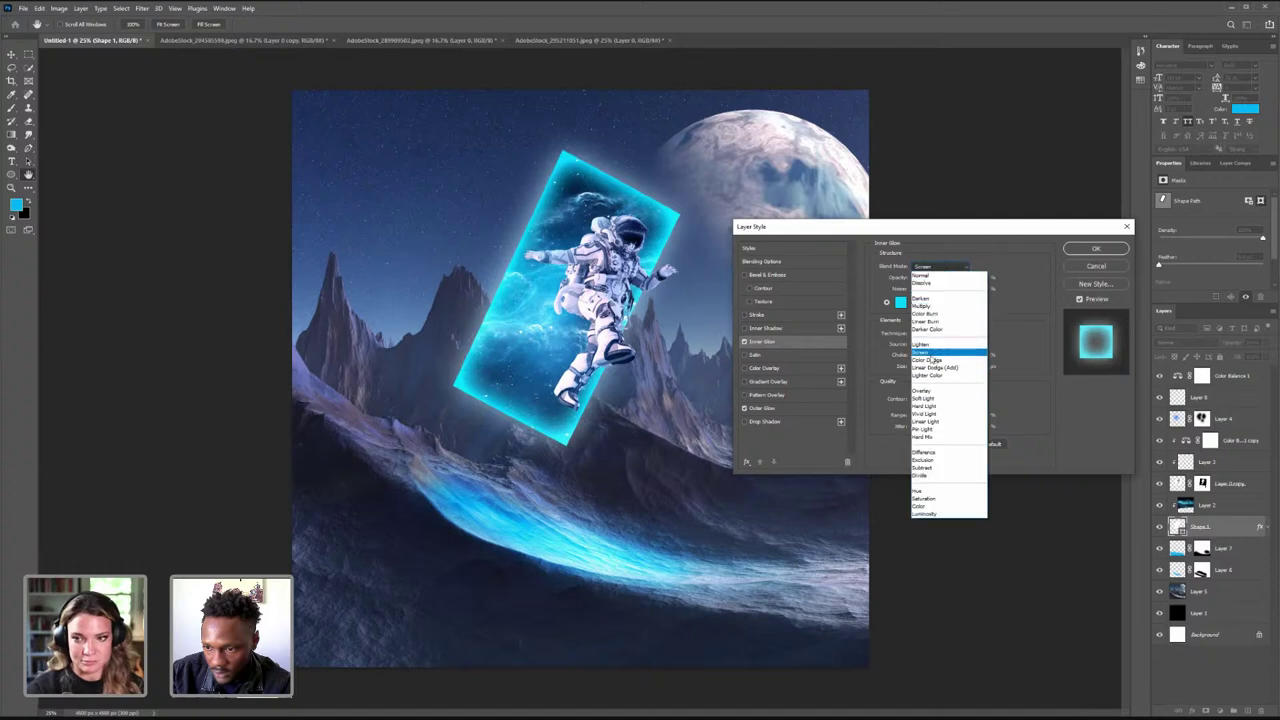
click(930, 344)
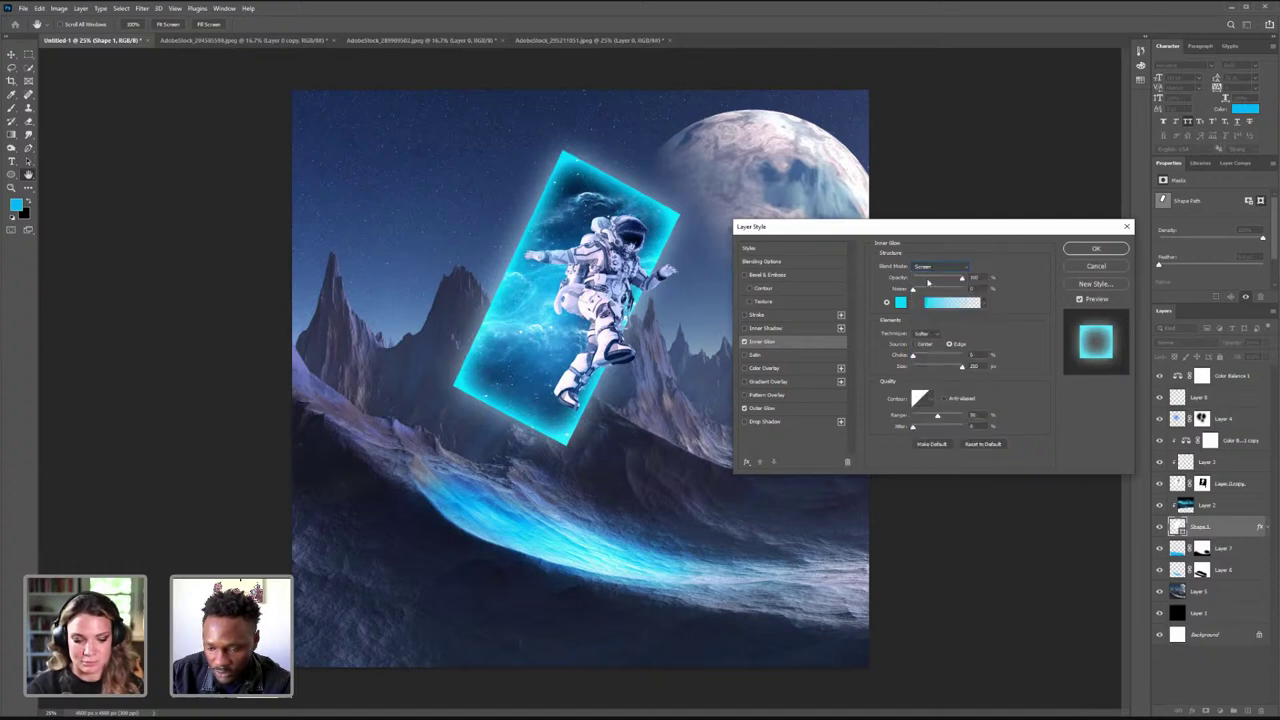
key(Down)
key(Down)
key(Down)
key(Down)
key(Down)
key(Down)
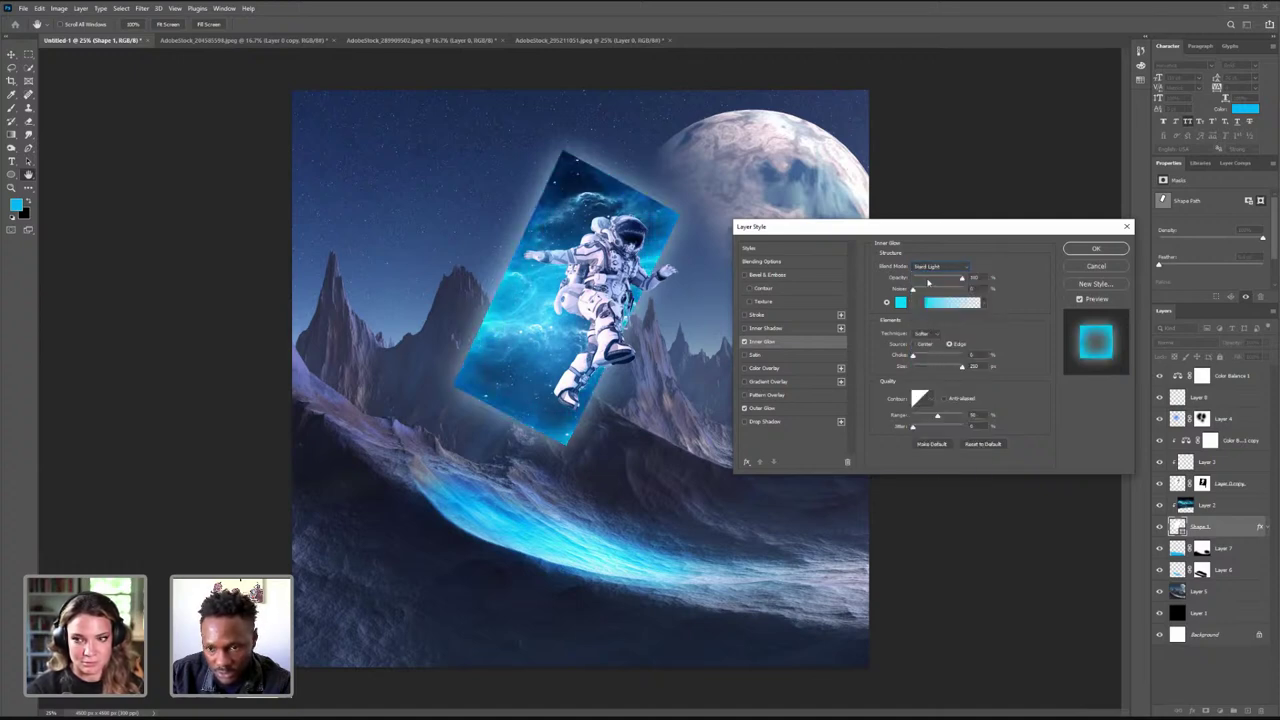
key(Up)
key(Up)
key(Up)
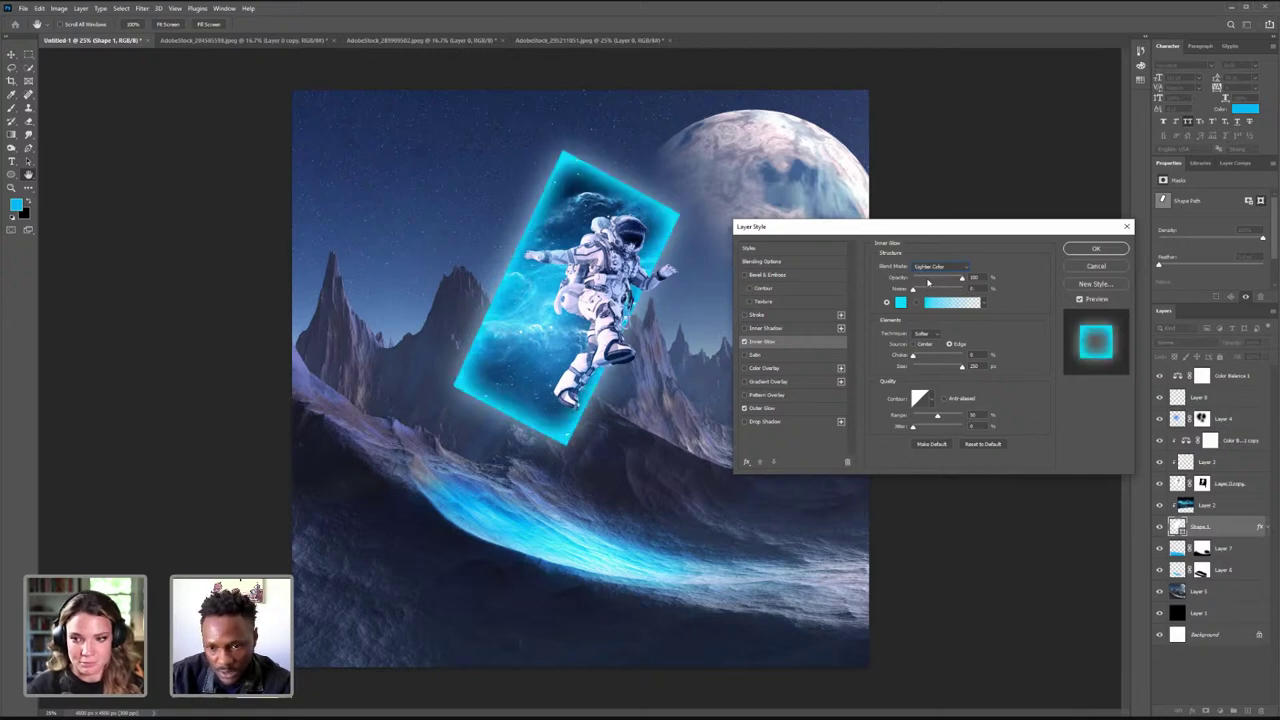
key(Up)
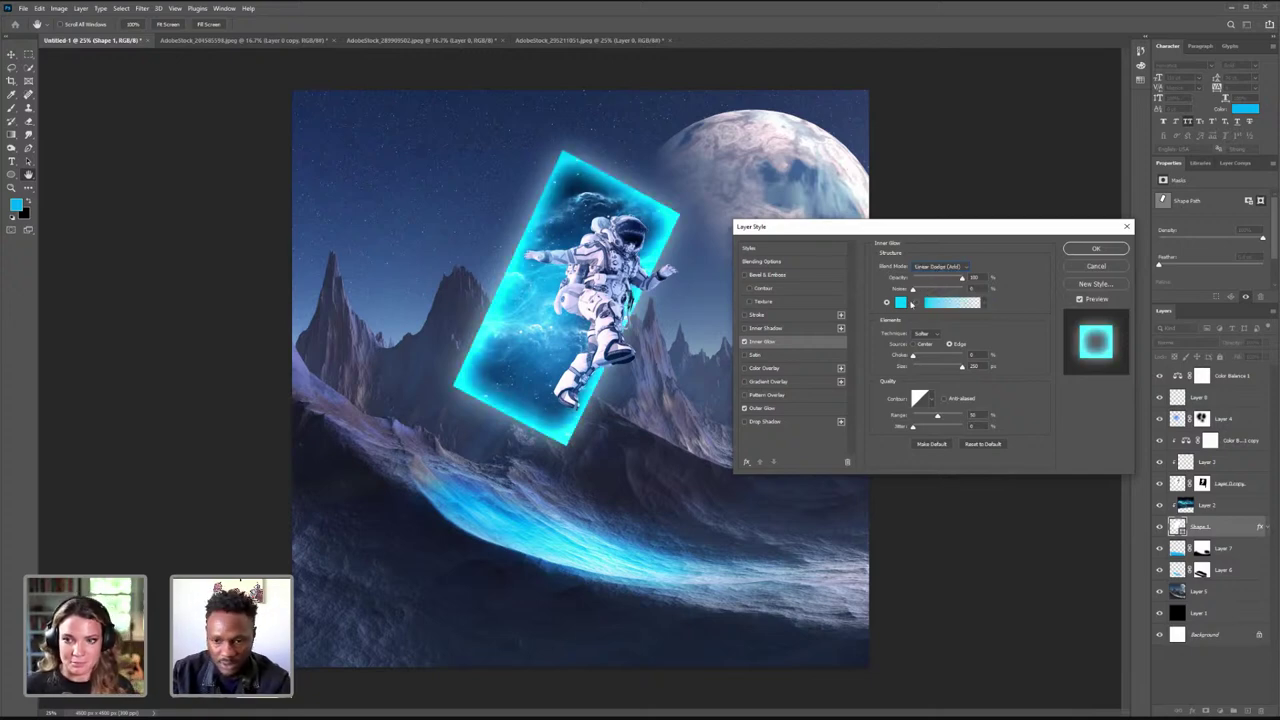
drag(961, 281, 940, 279)
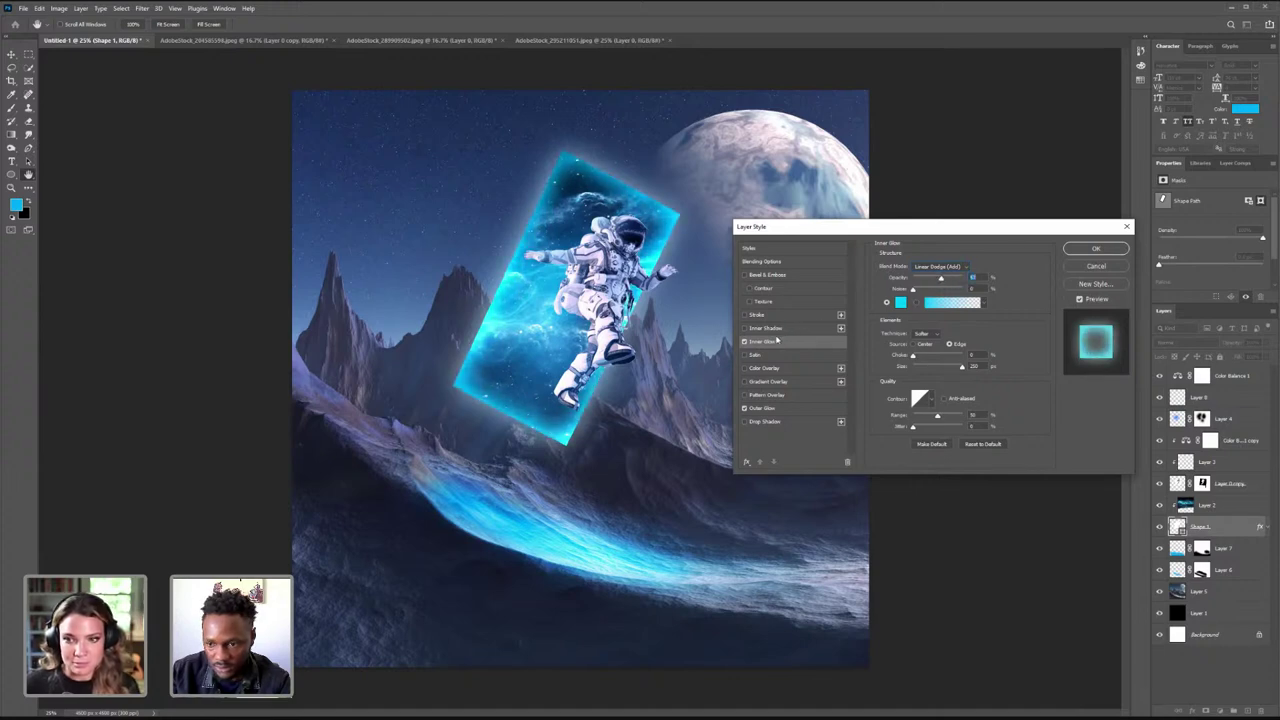
- Set Shape 1's Outer Glow to 100% opacity and a size of about 75 px, and apply the layer style
click(760, 409)
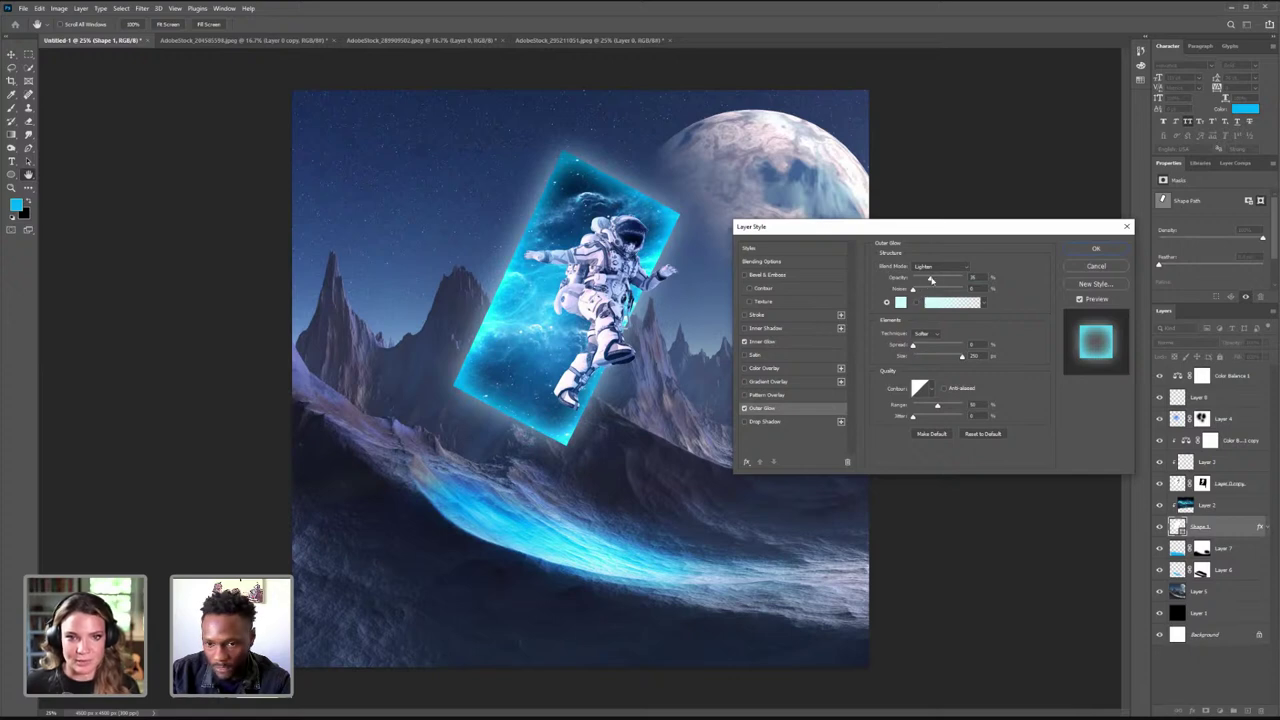
drag(929, 279, 958, 281)
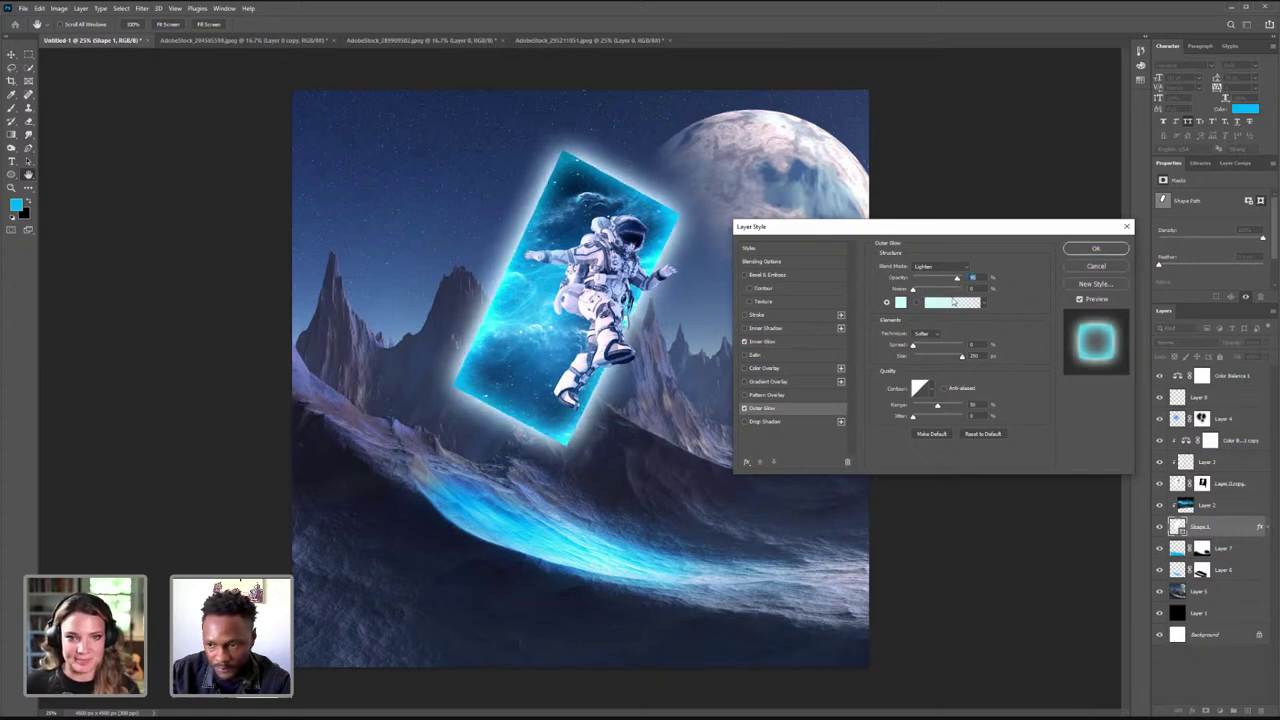
drag(962, 356, 932, 358)
mouse_move(956, 279)
mouse_down()
mouse_move(937, 279)
mouse_move(964, 279)
mouse_up()
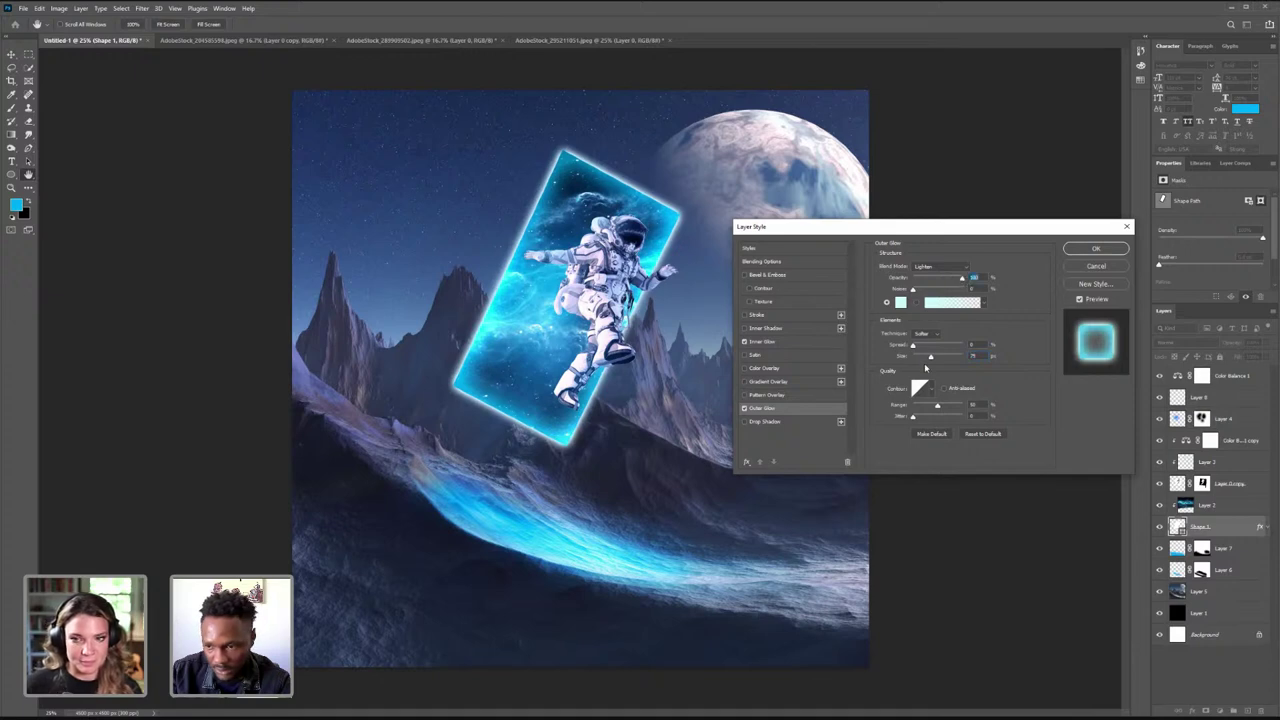
click(1085, 249)
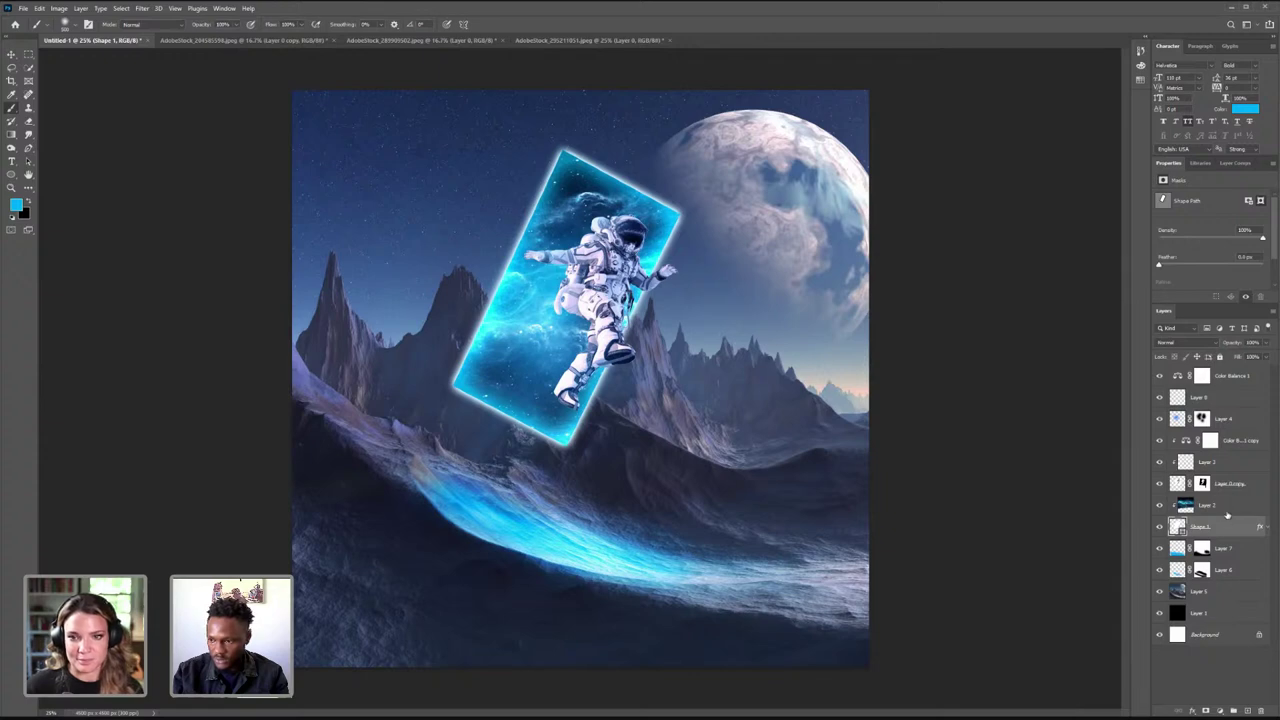
- Duplicate Shape 1 together with its clipped nebula layer, hide the transform controls, and offset the copies slightly up and right of the originals
ctrl+click(1227, 519)
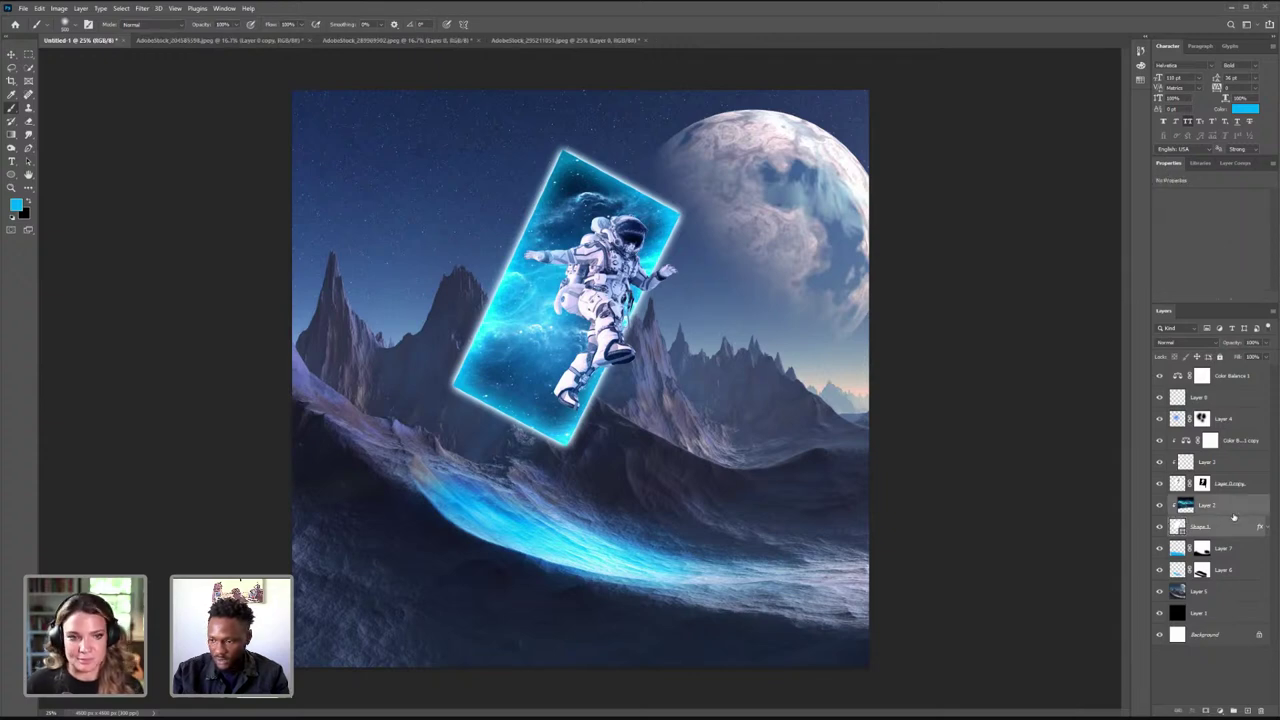
drag(1230, 514, 1247, 710)
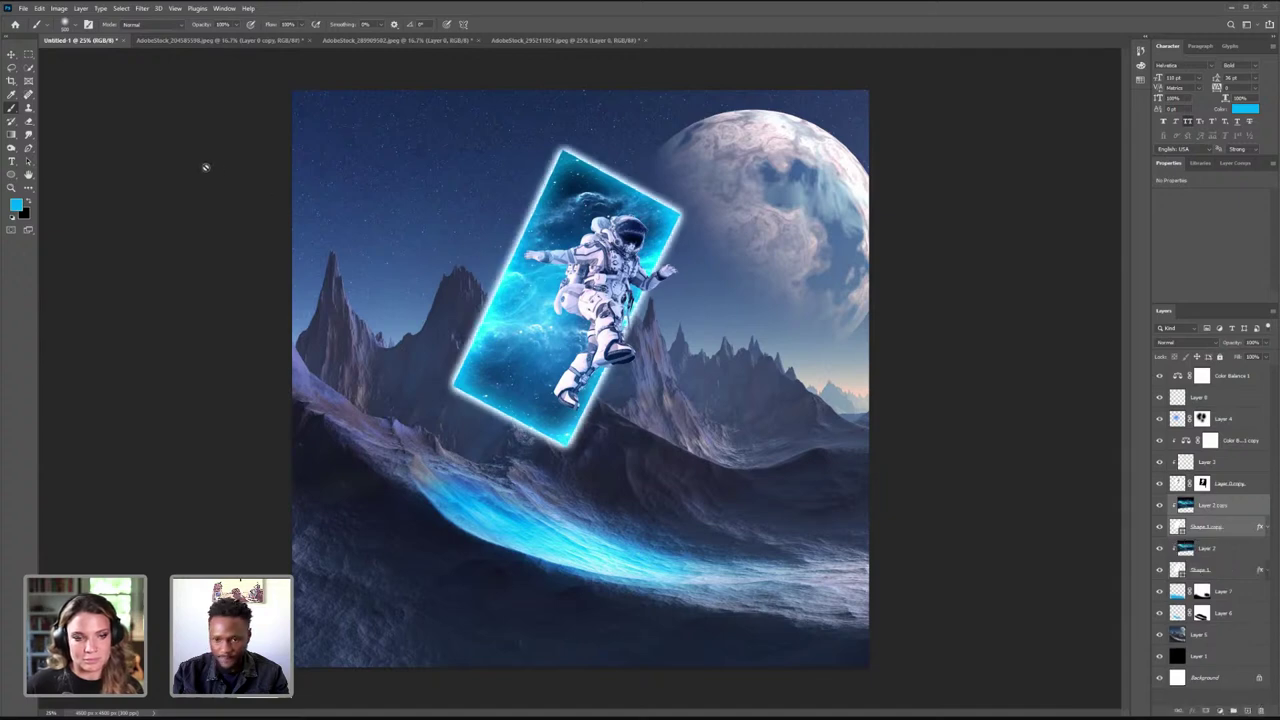
key(v)
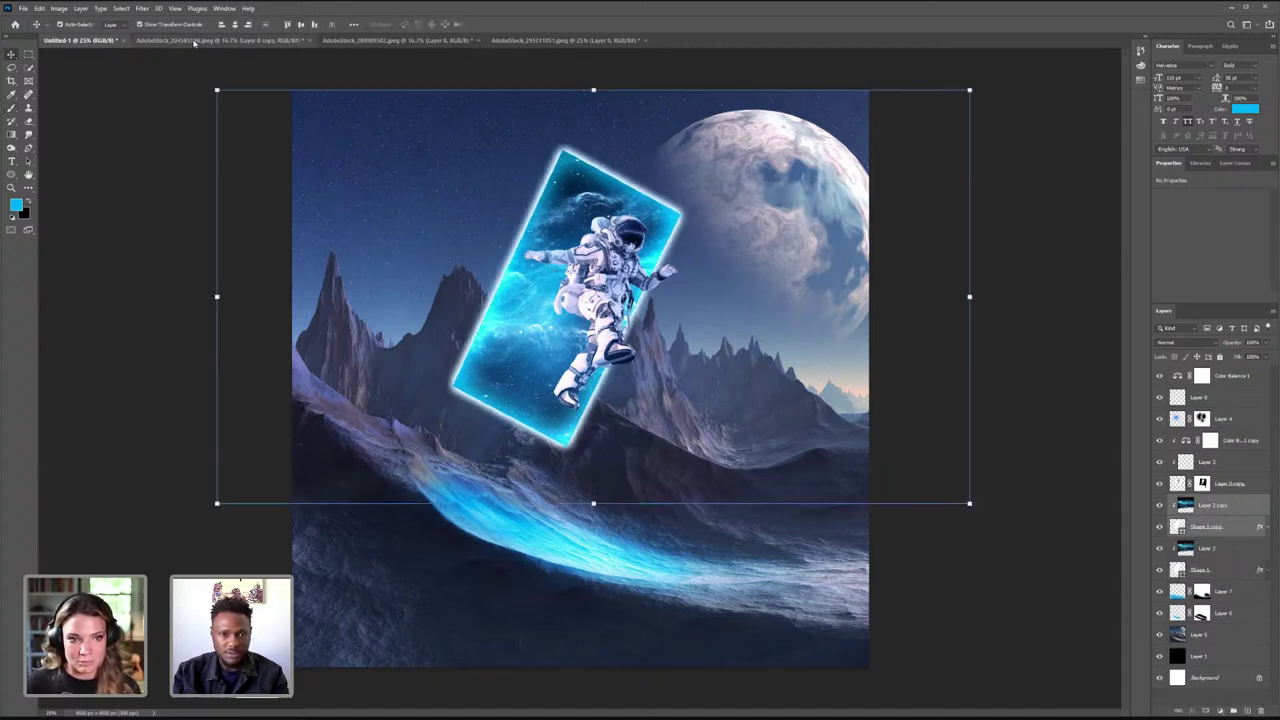
click(140, 25)
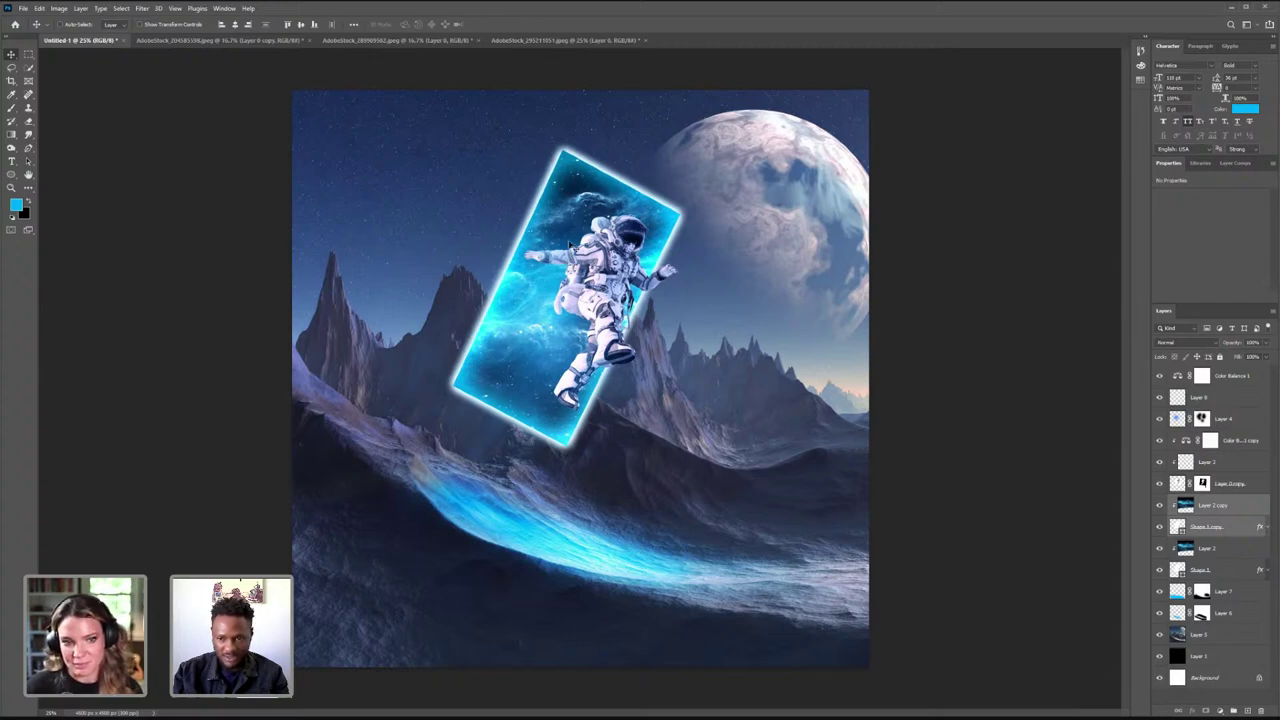
drag(570, 244, 590, 230)
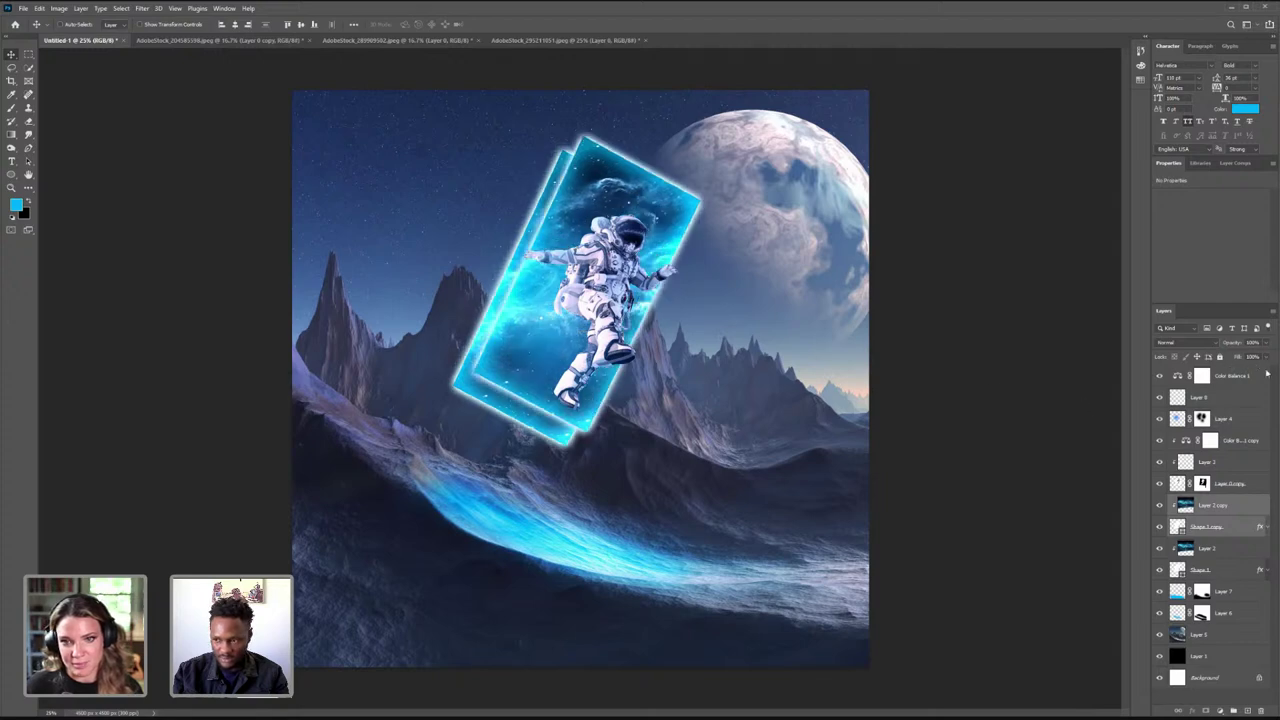
- Lower the fill of the duplicated shape and nebula layers to about 73% and select the Shape 1 copy alone
mouse_move(1266, 373)
mouse_down()
mouse_move(1235, 372)
mouse_move(1254, 371)
mouse_up()
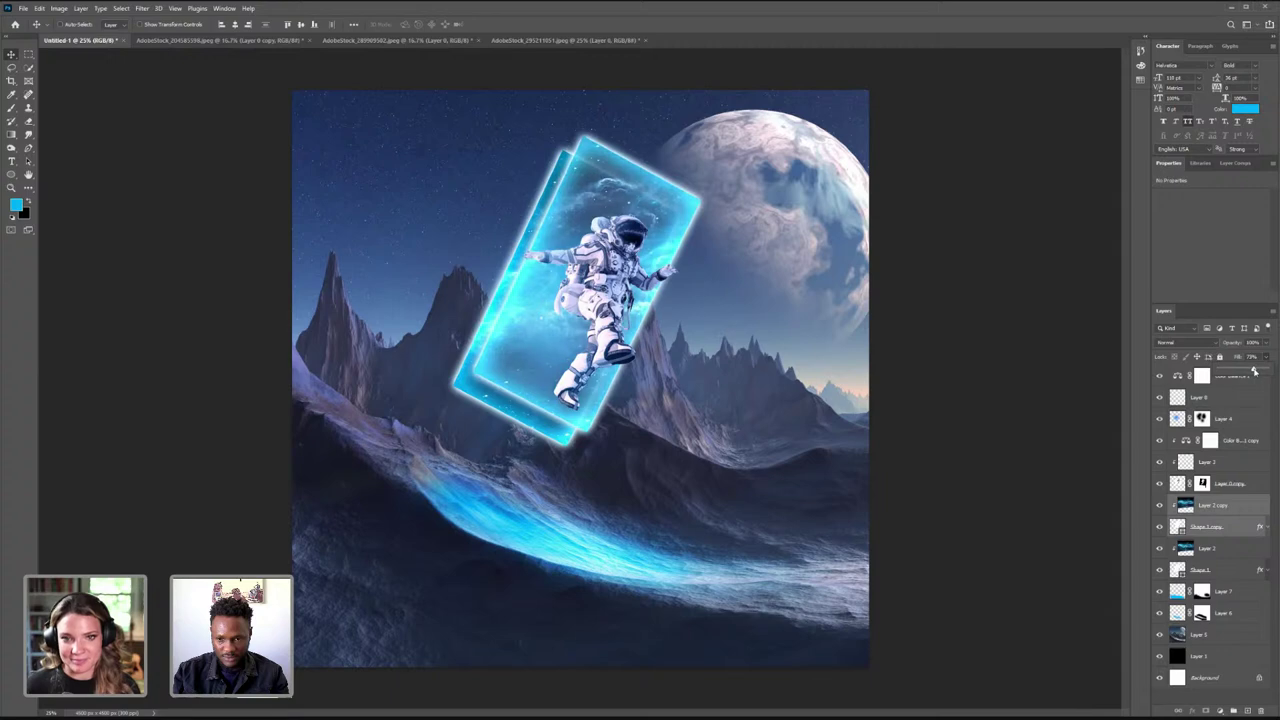
click(1238, 527)
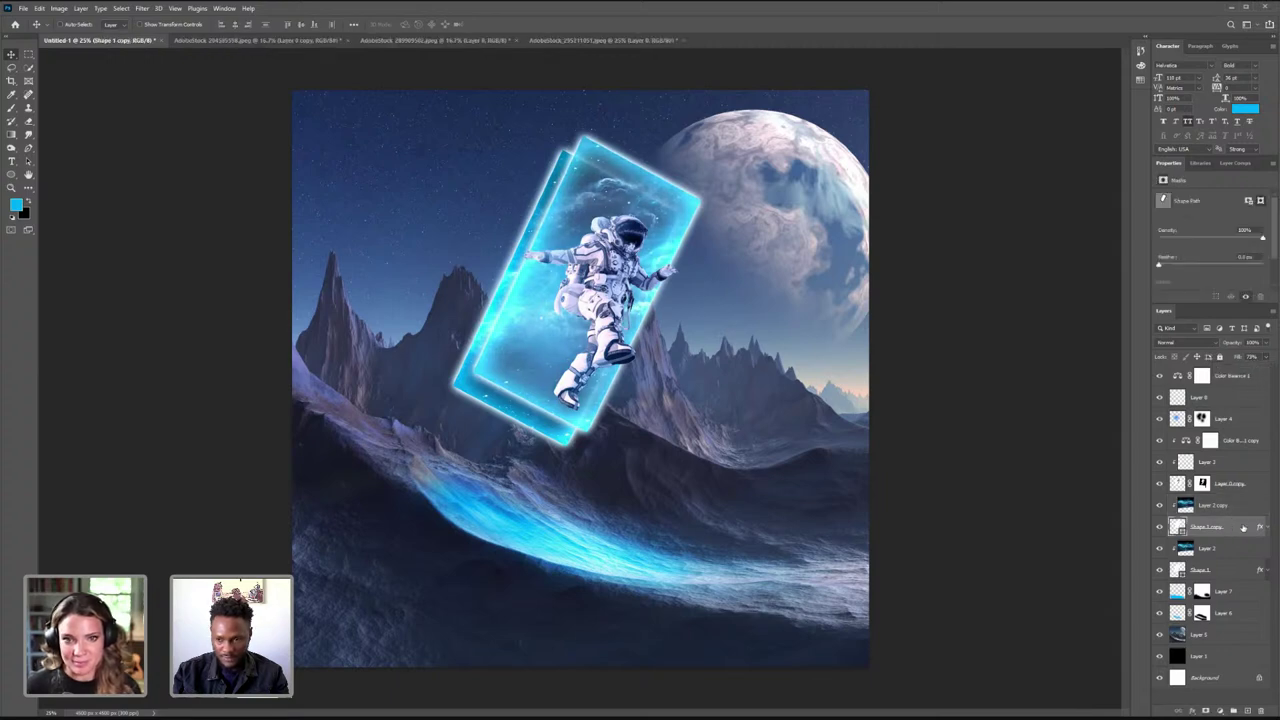
- Reduce the opacity and size of the Outer Glow effect on the Shape 1 copy layer
double_click(1243, 527)
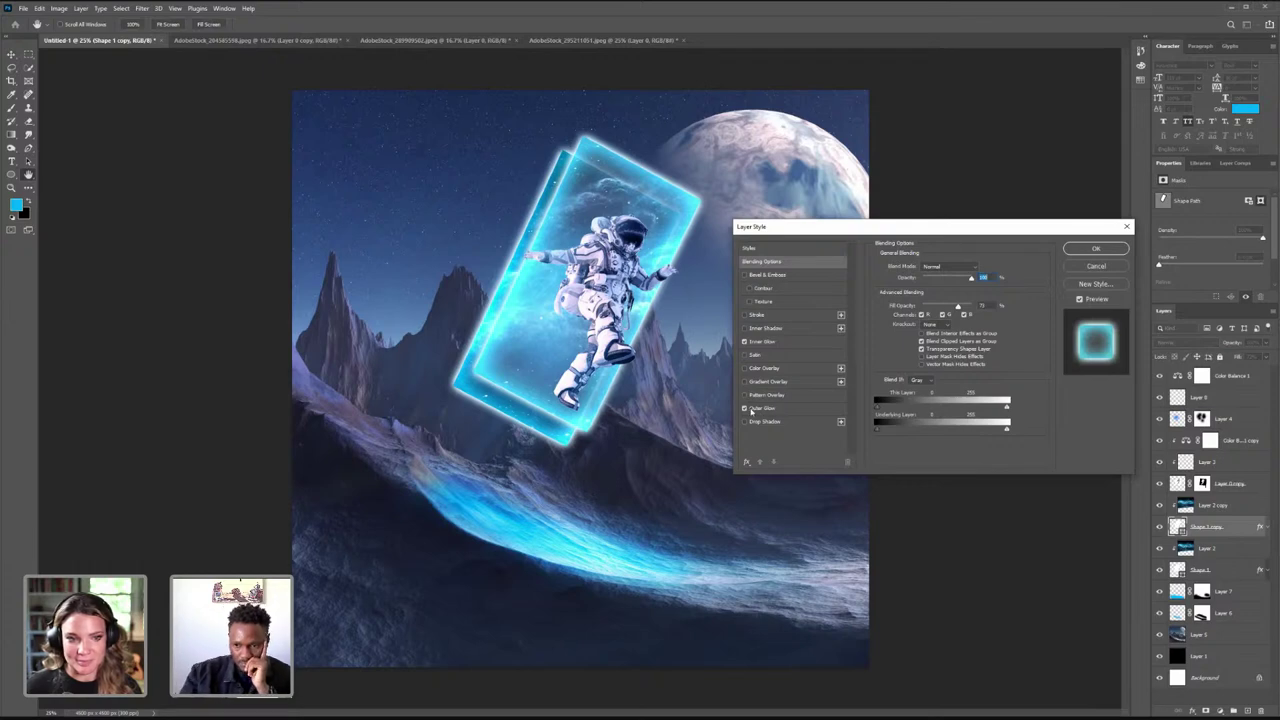
click(749, 410)
click(745, 408)
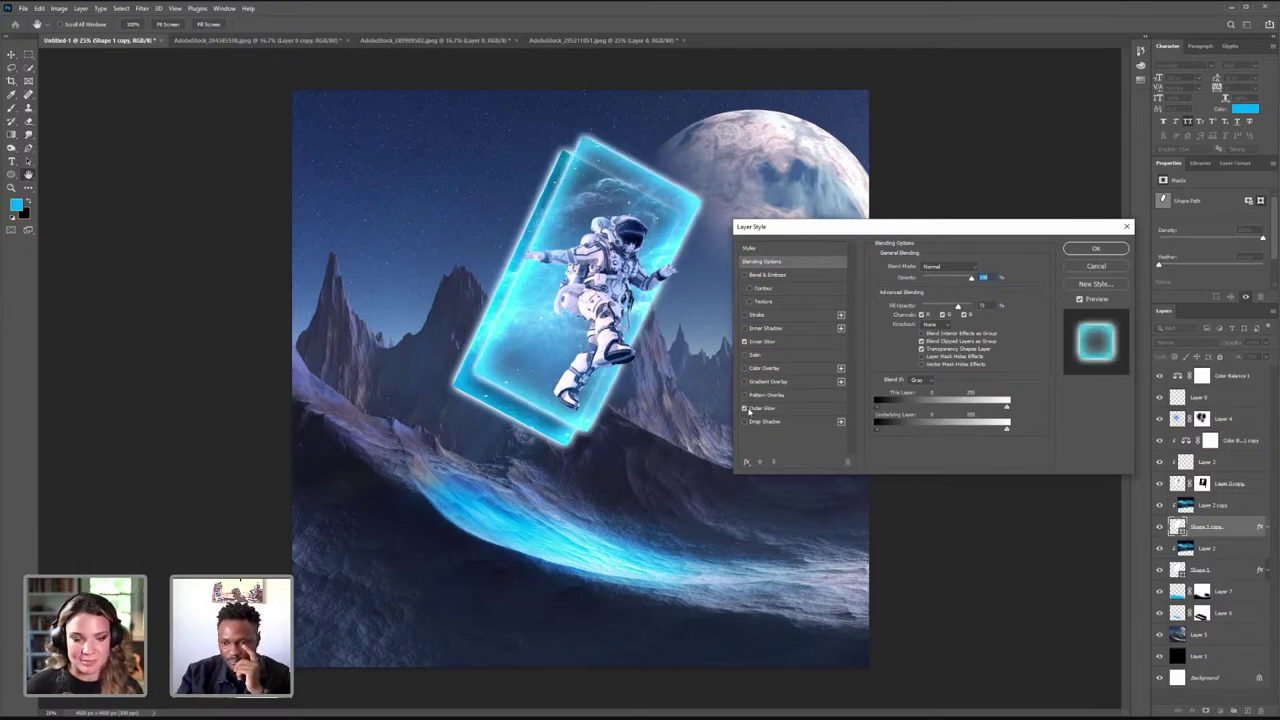
click(762, 408)
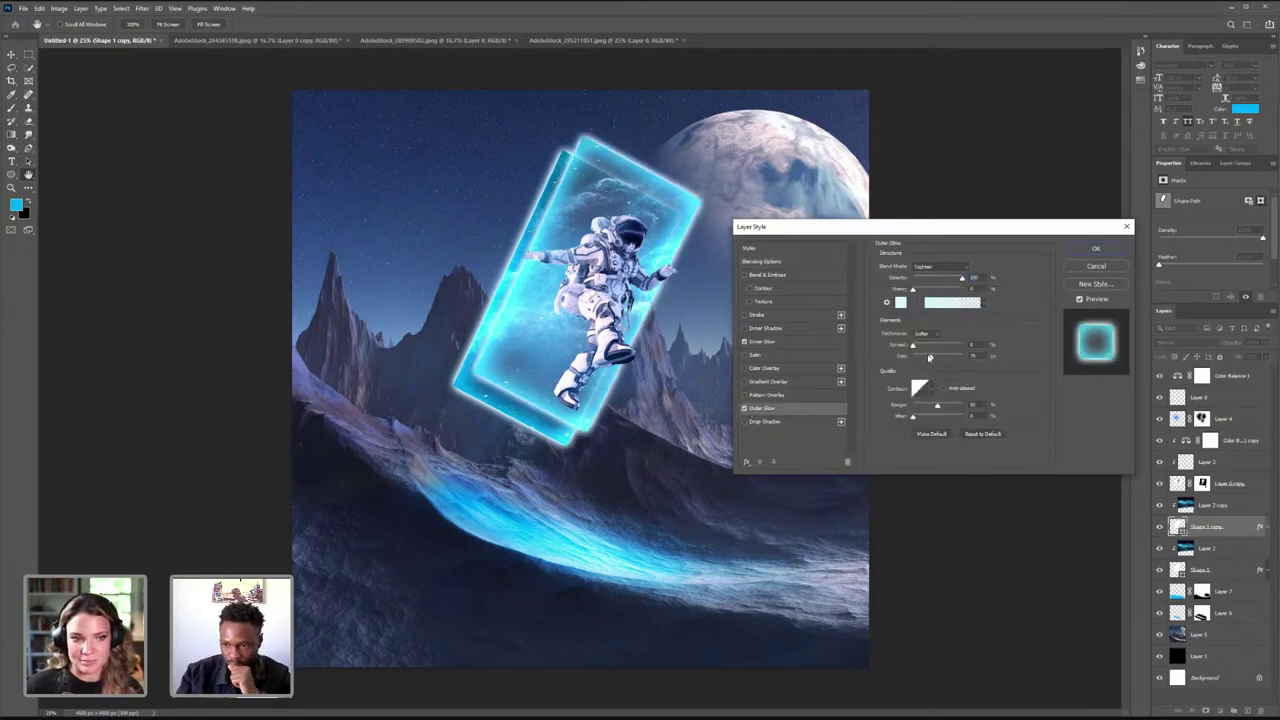
drag(959, 278, 944, 282)
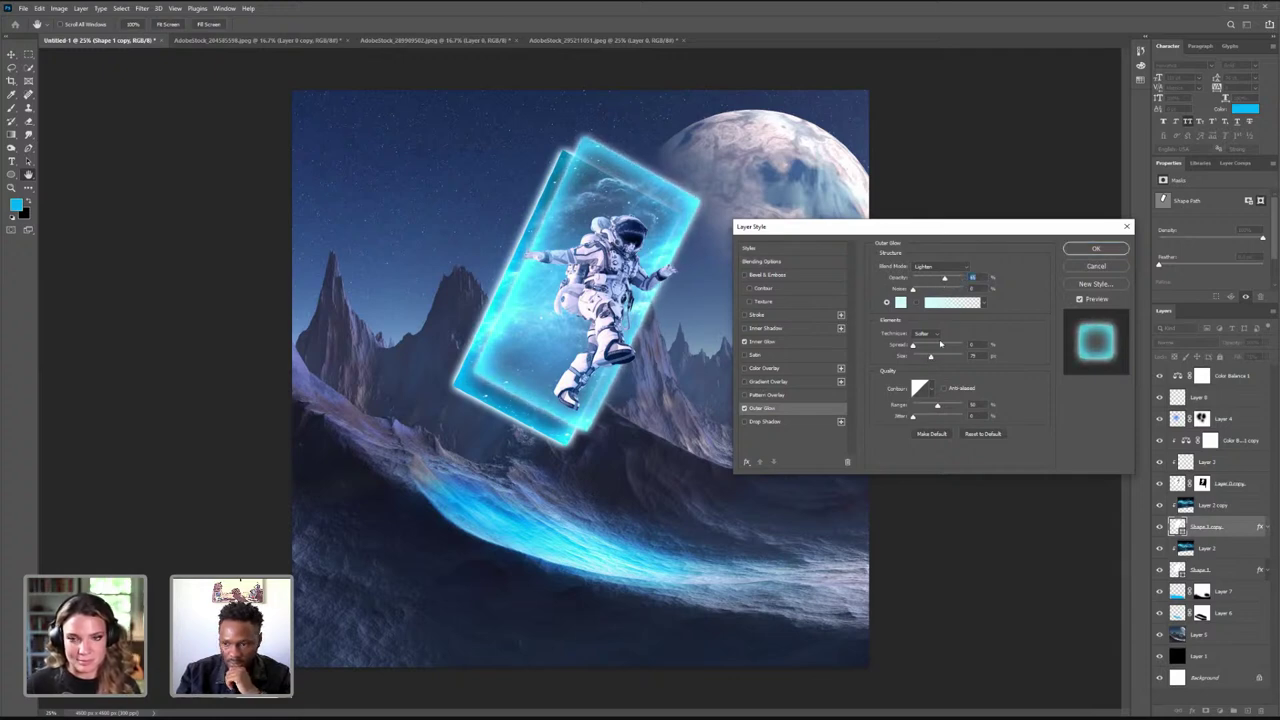
drag(930, 358, 922, 358)
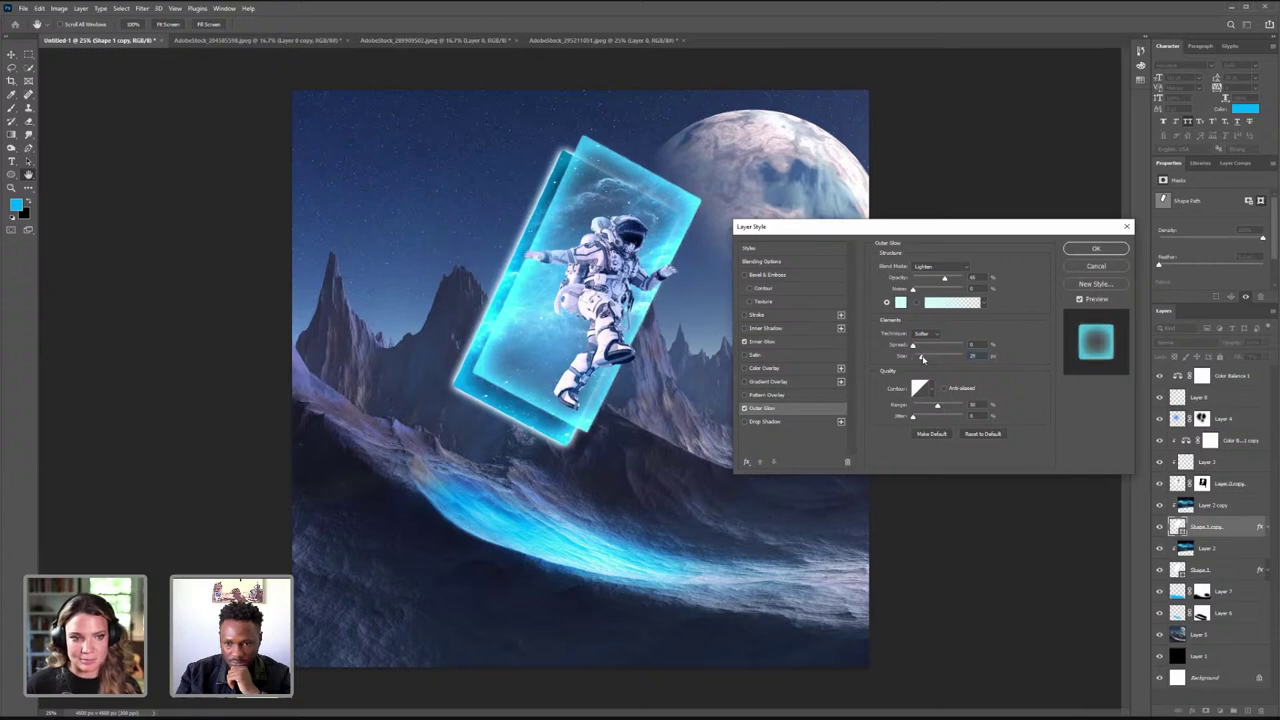
click(1092, 252)
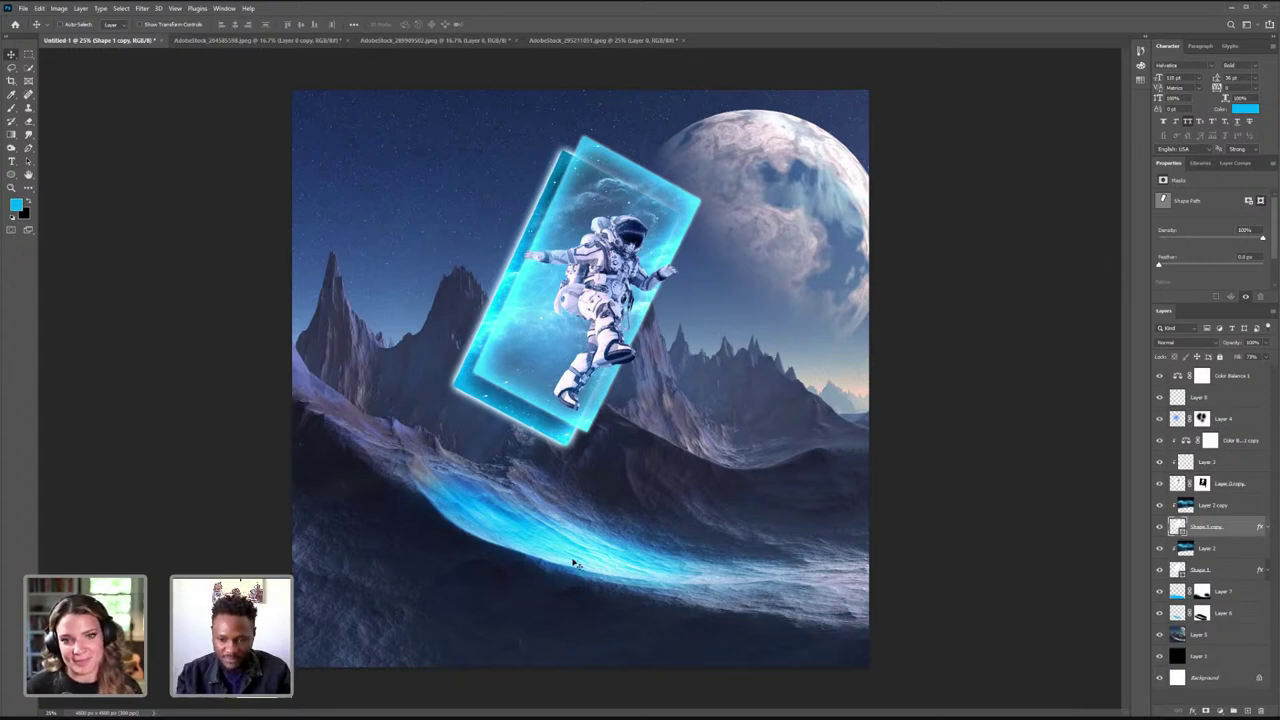
- Crop the composite to a narrower, slightly taller portrait format around the astronaut by trimming both sides and extending the top
click(1233, 610)
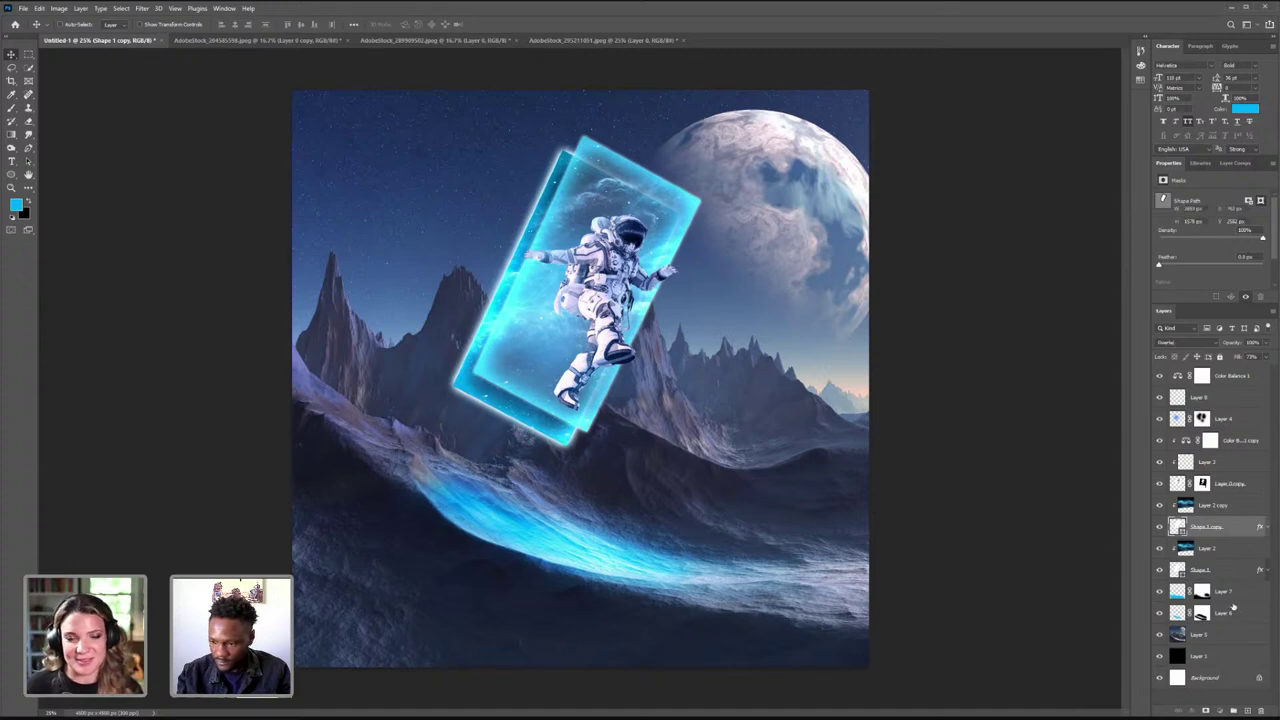
shift+click(1232, 594)
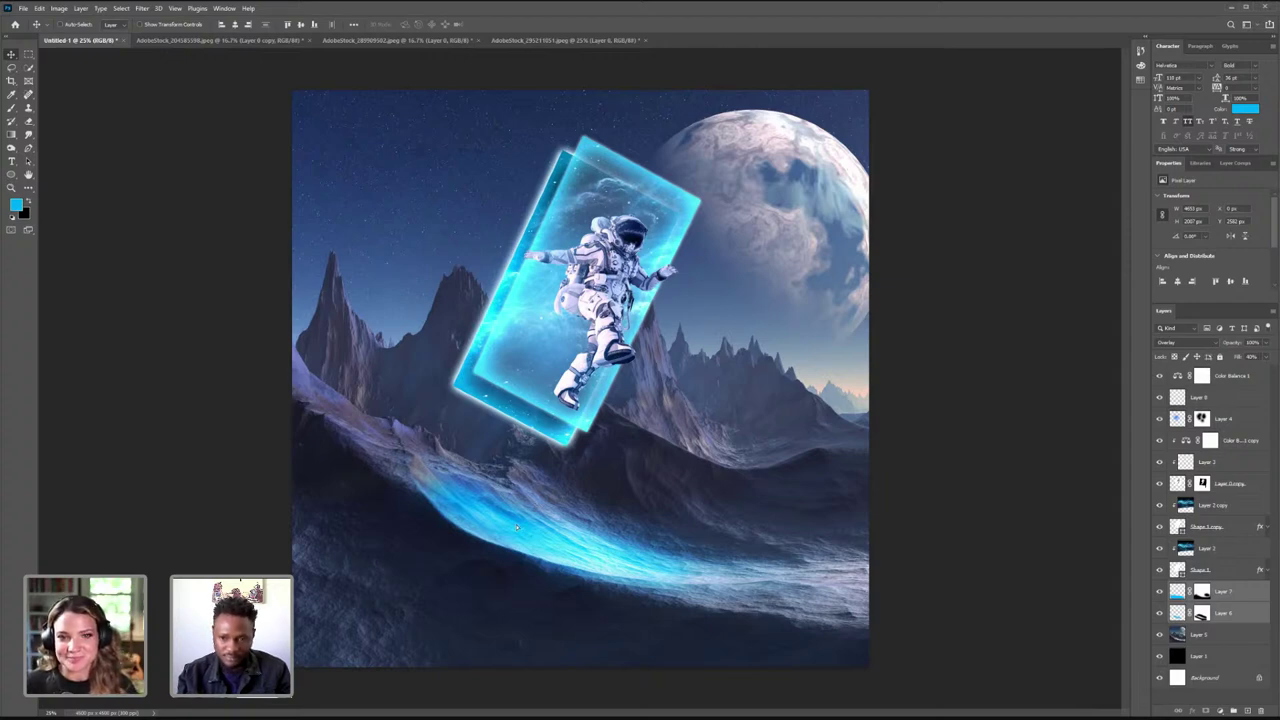
click(11, 81)
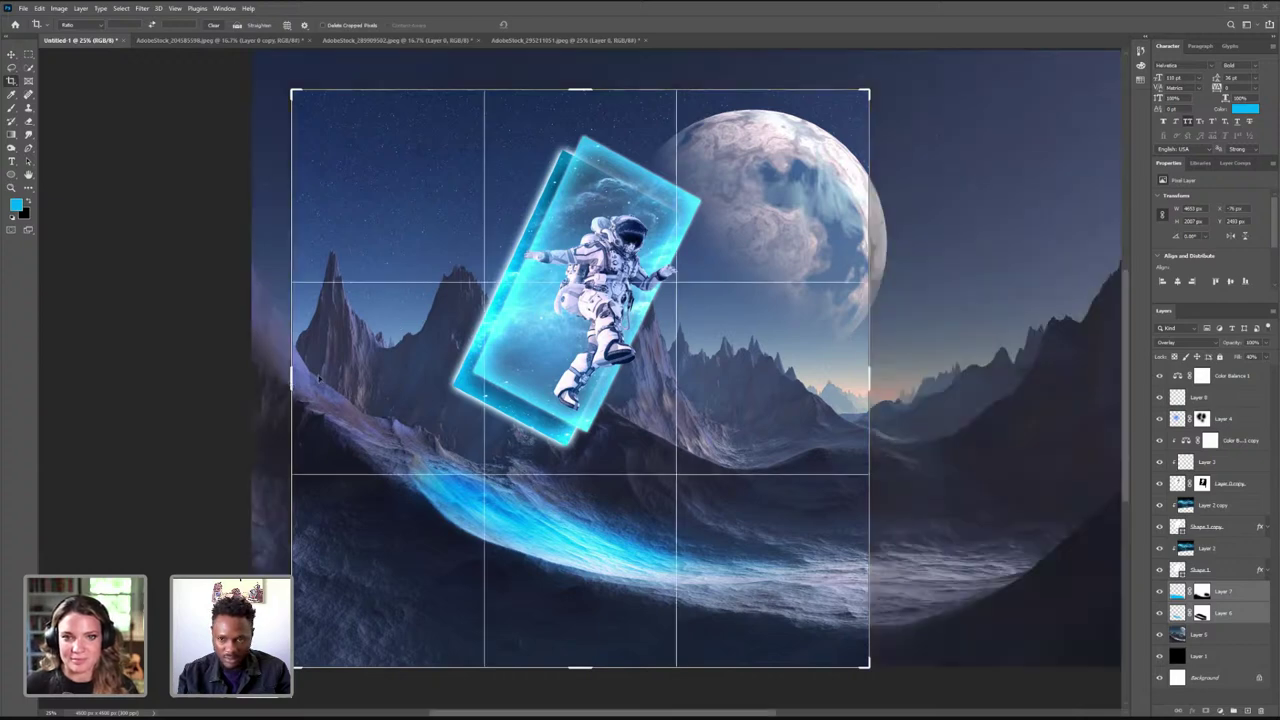
drag(292, 378, 332, 378)
drag(582, 88, 582, 75)
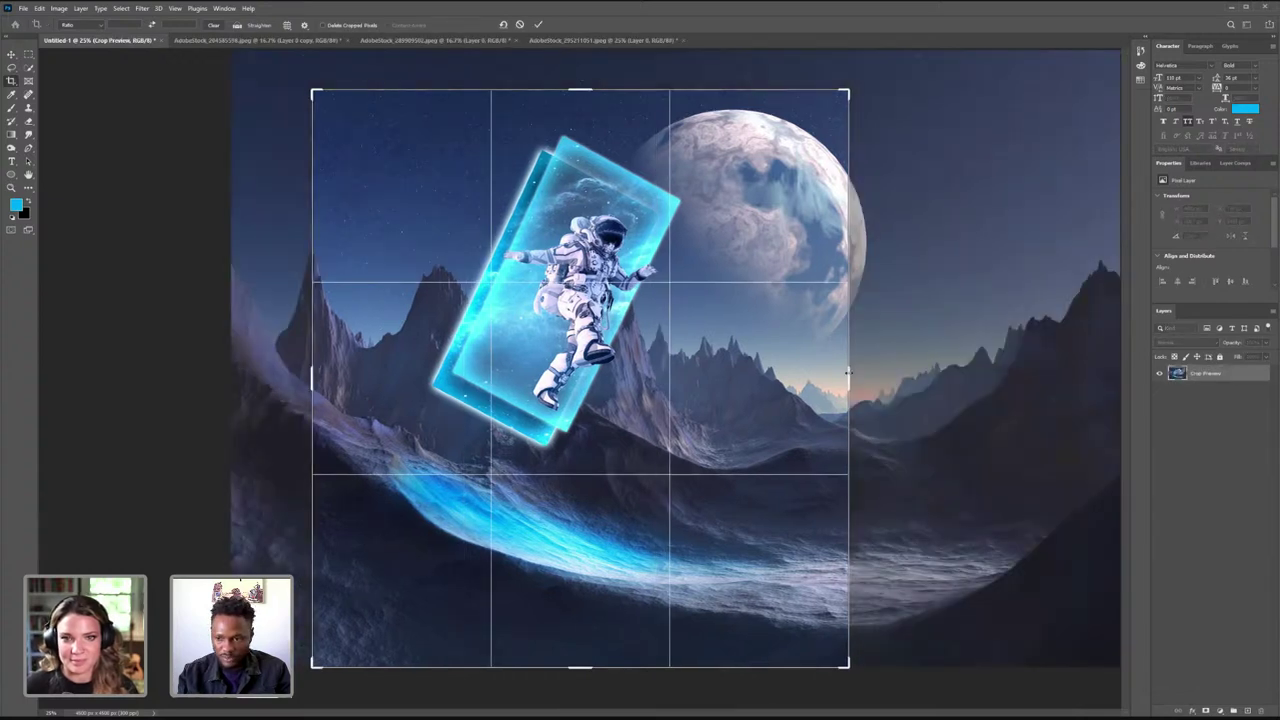
drag(848, 383, 823, 383)
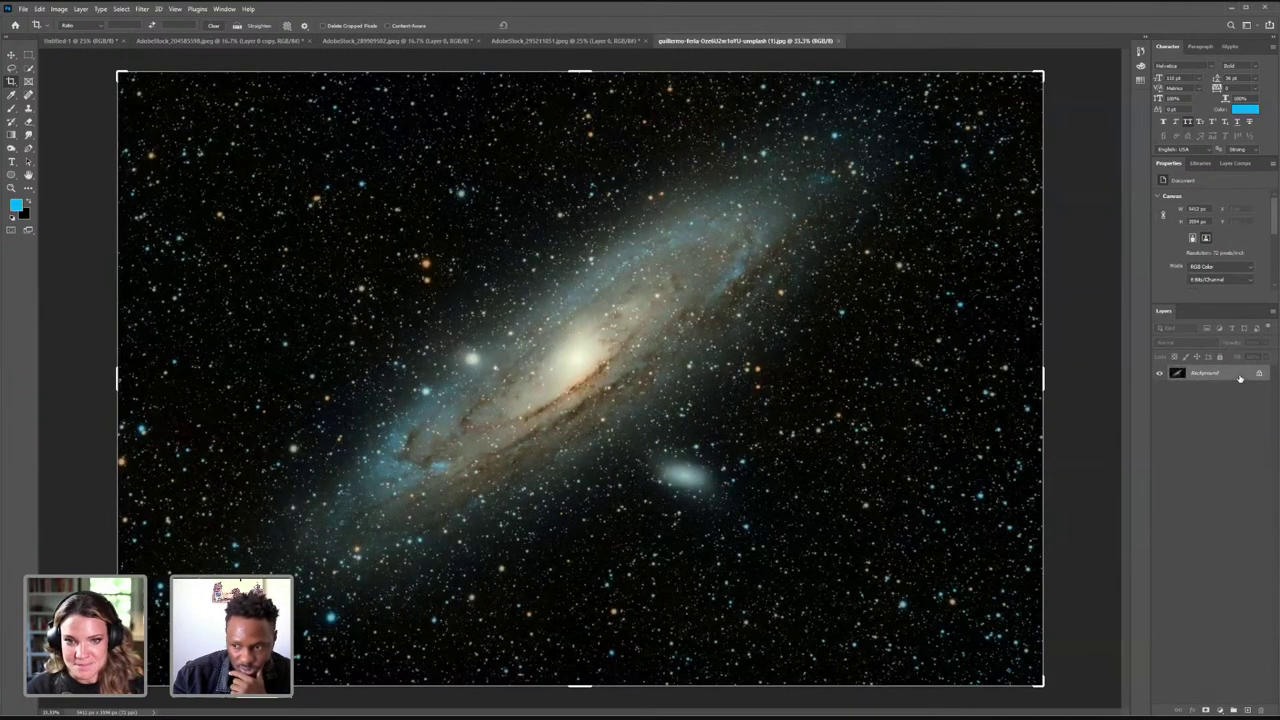
- Convert the galaxy photo's locked background into a normal layer with the default name Layer 0
double_click(1238, 377)
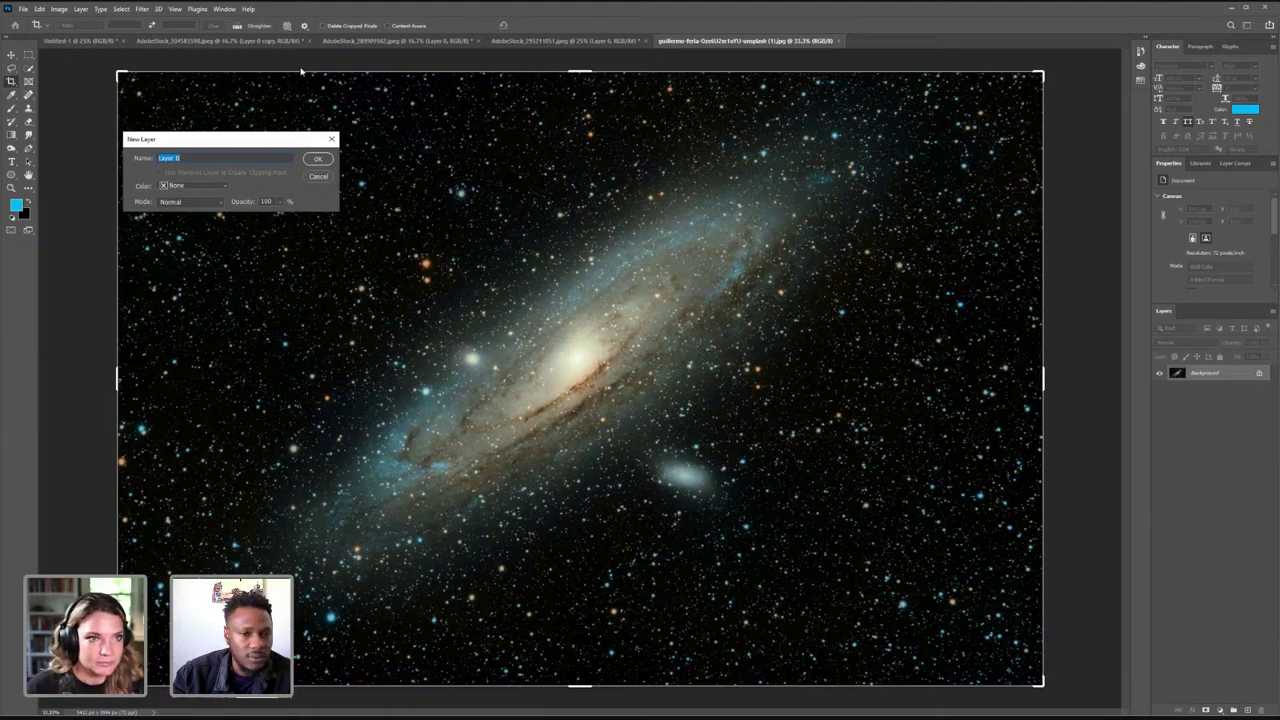
click(318, 158)
click(11, 55)
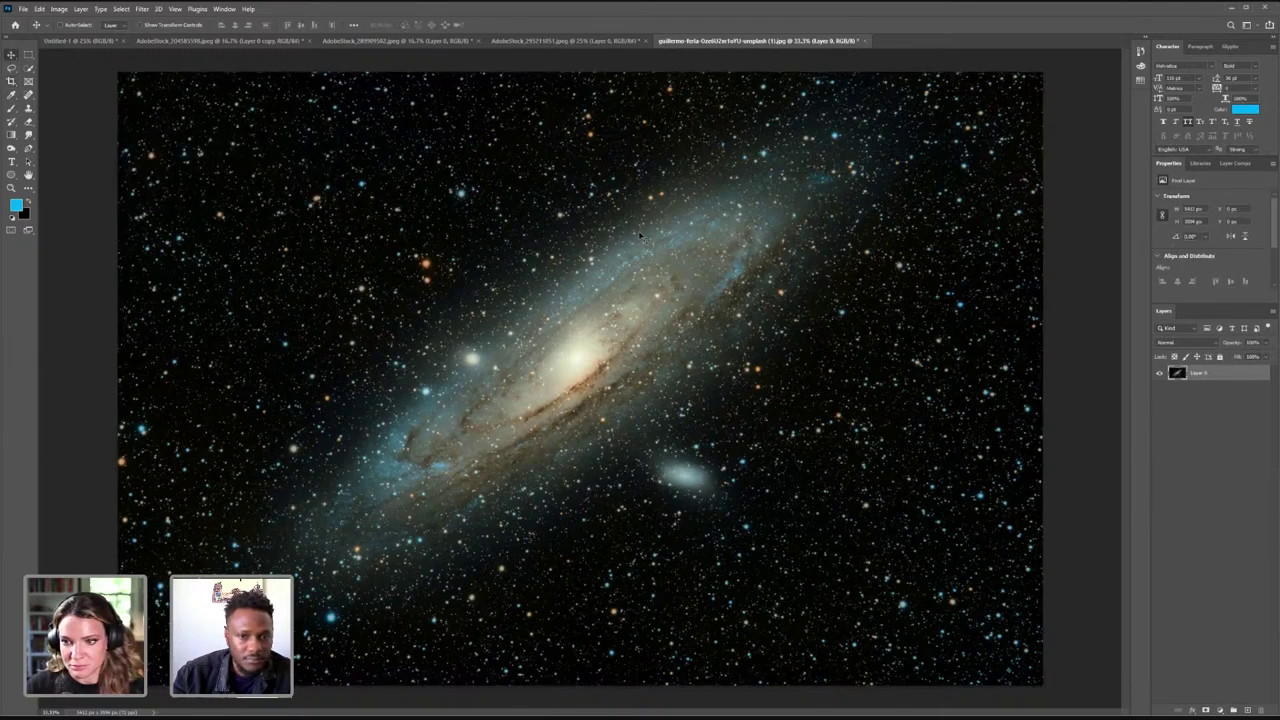
- Bring the galaxy image into the Untitled-1 composite and place its layer directly beneath Layer 6
click(387, 41)
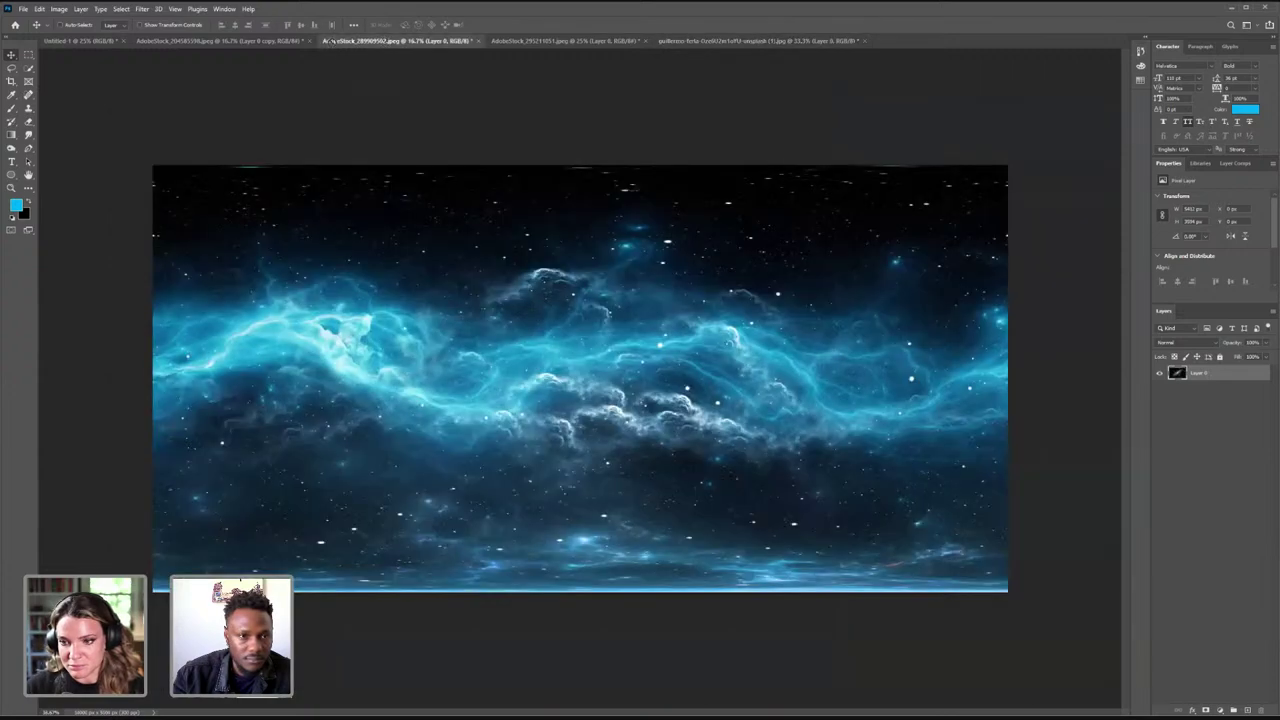
click(282, 41)
click(98, 42)
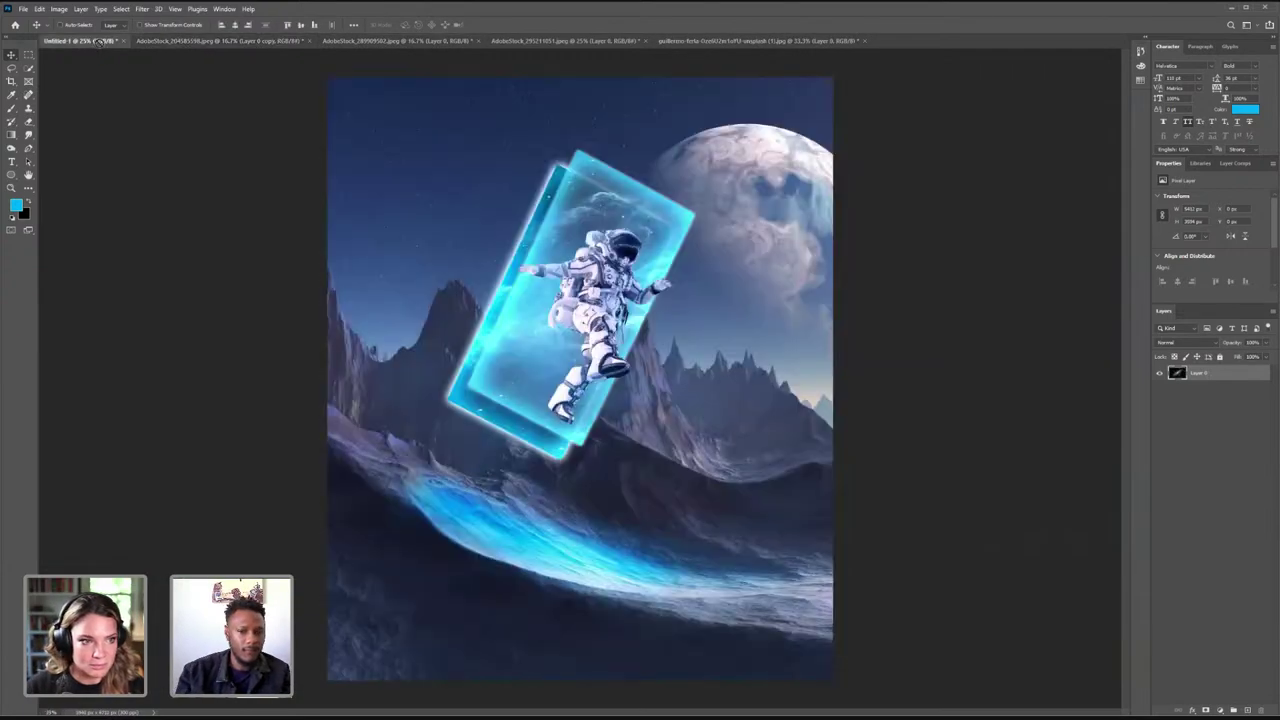
key(ctrl+v)
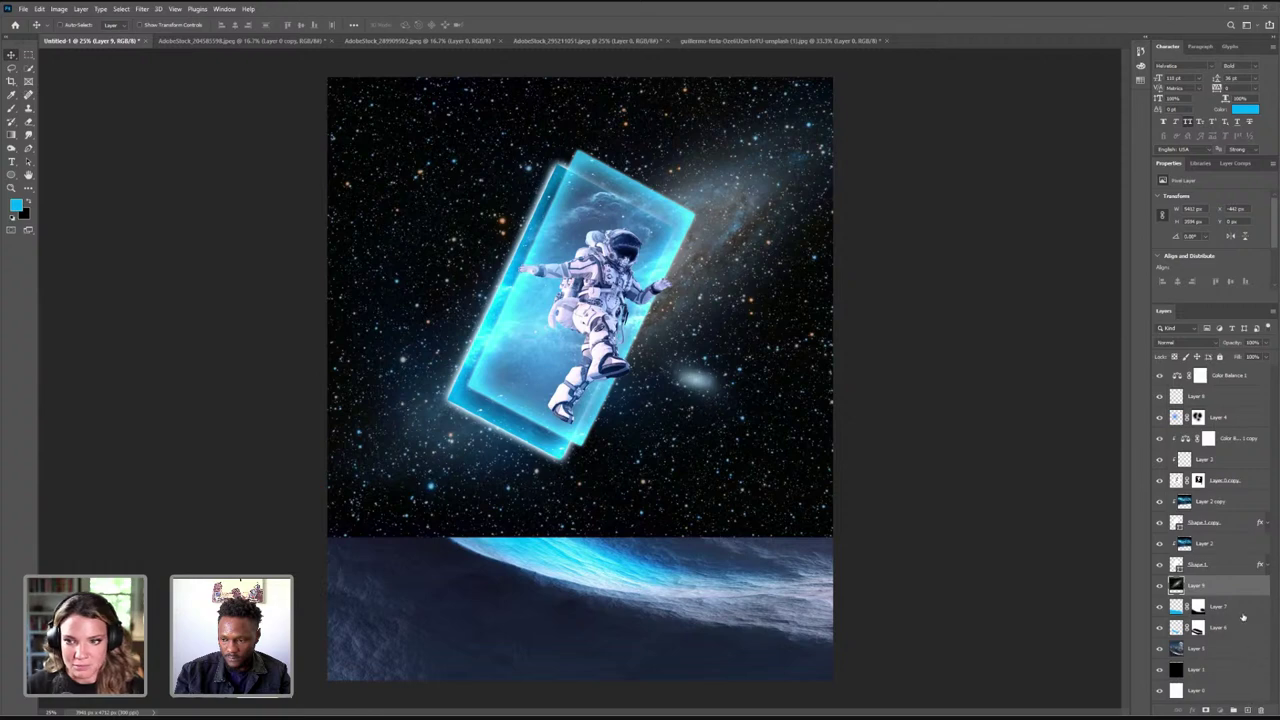
drag(1241, 588, 1223, 624)
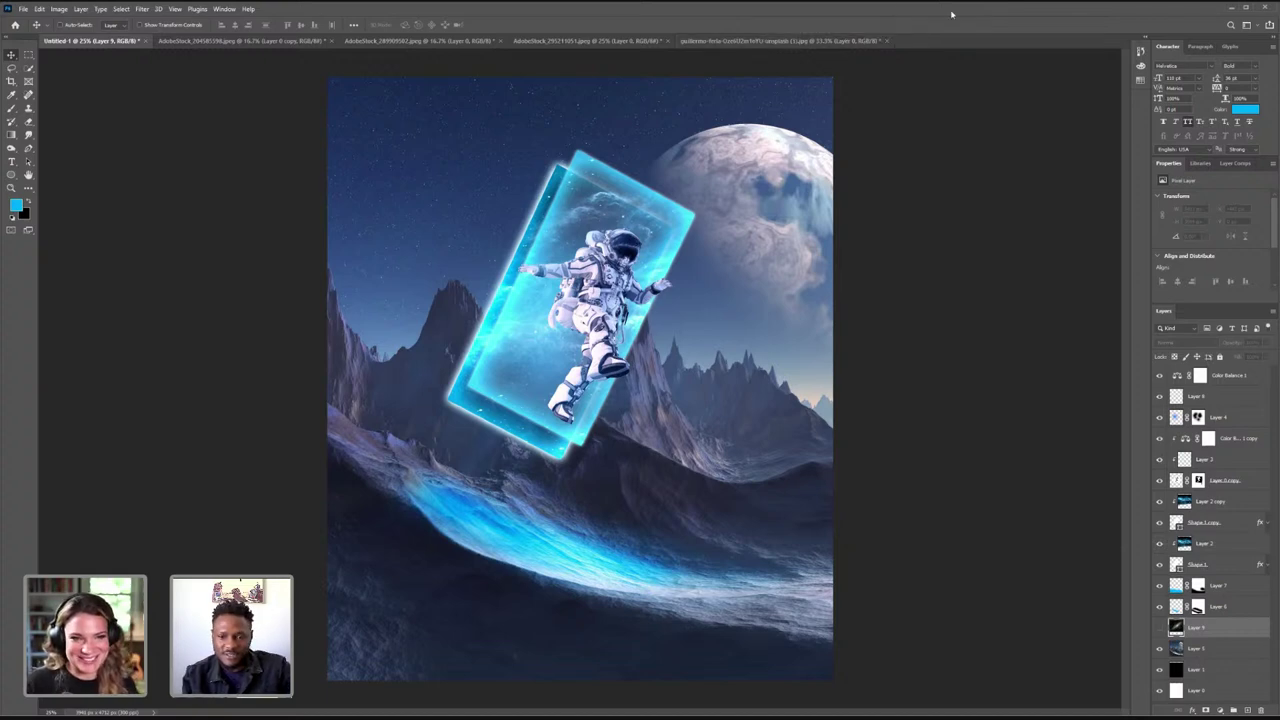
- Show the galaxy layer, shift it left and scale it down to about 77% over the upper part of the scene
click(1159, 628)
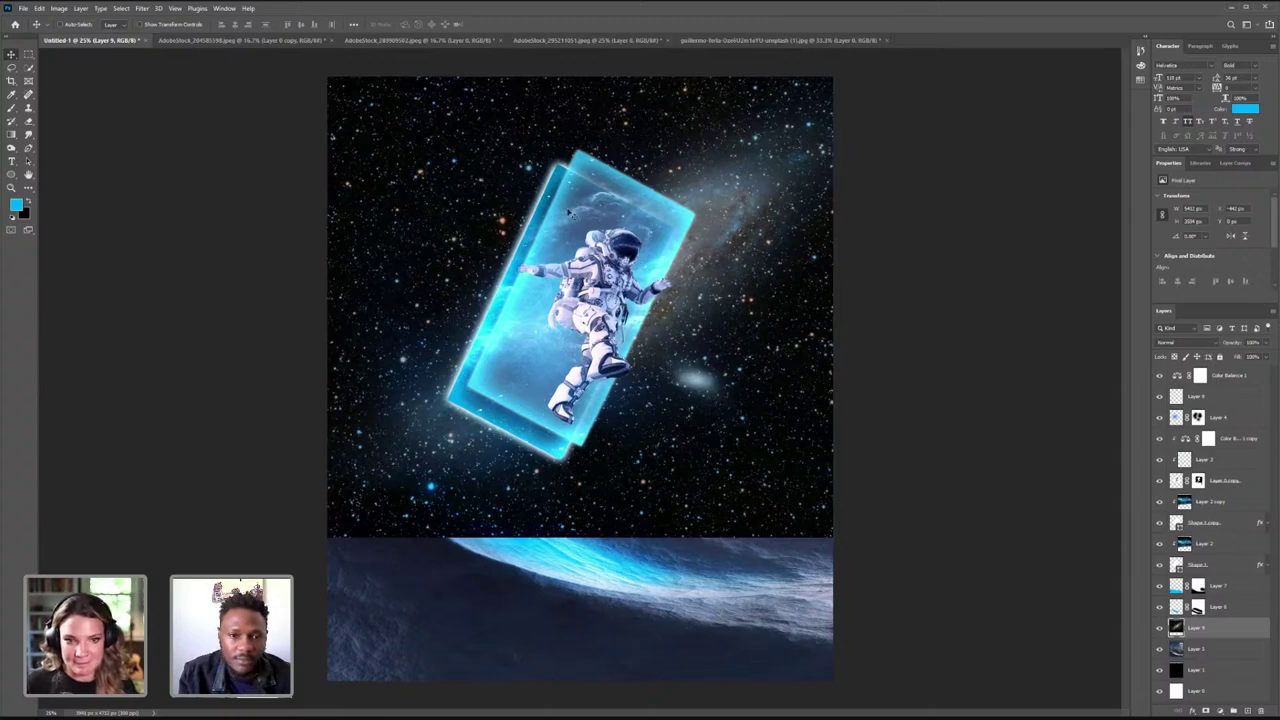
drag(727, 350, 668, 350)
click(140, 24)
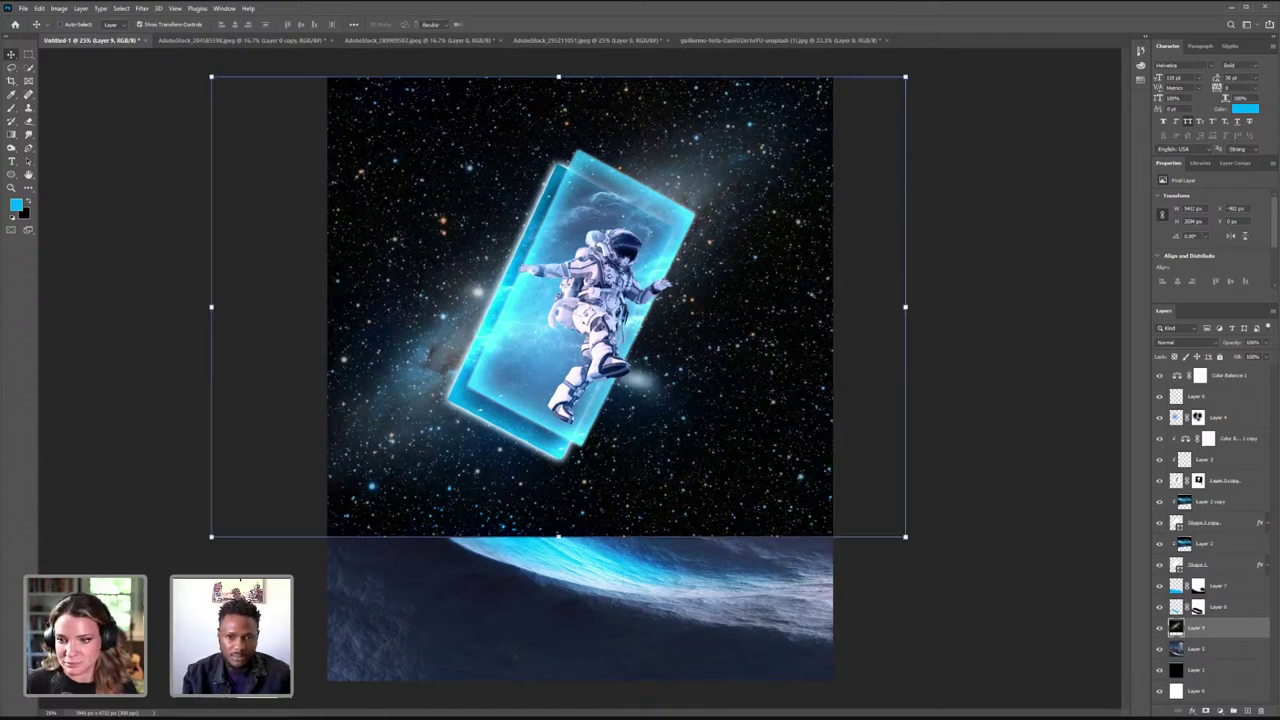
drag(211, 536, 313, 431)
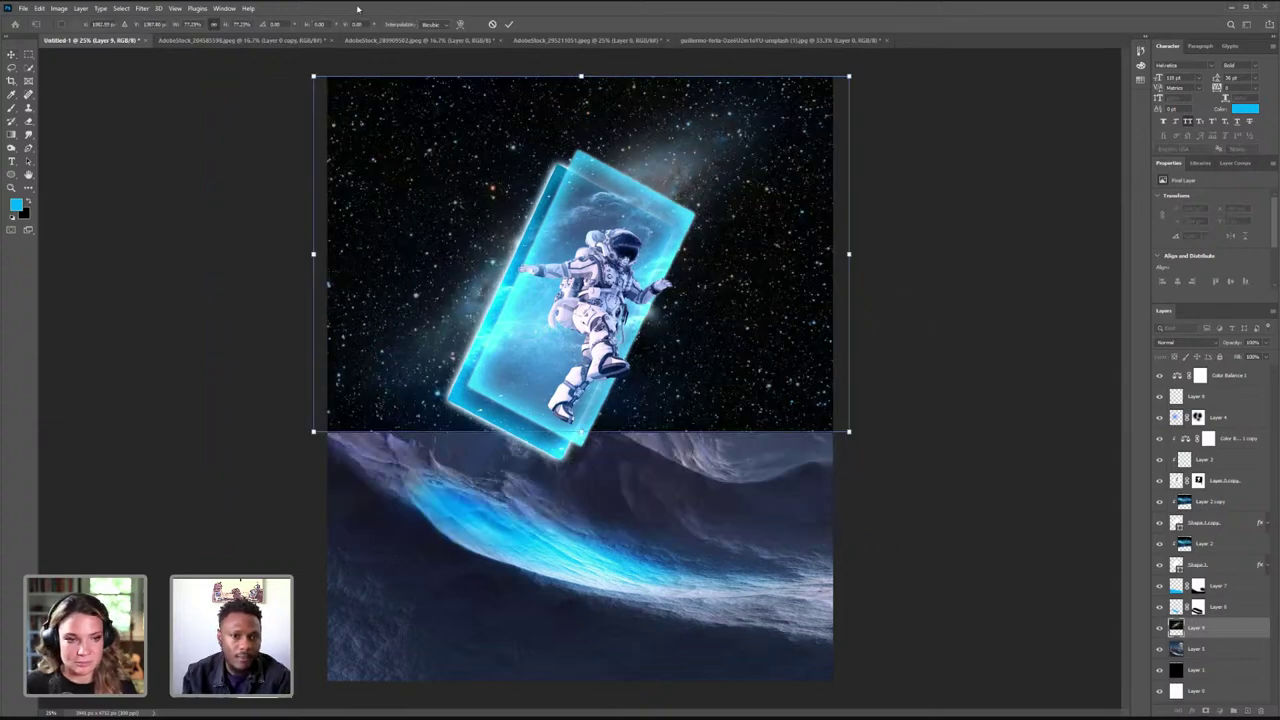
key(Return)
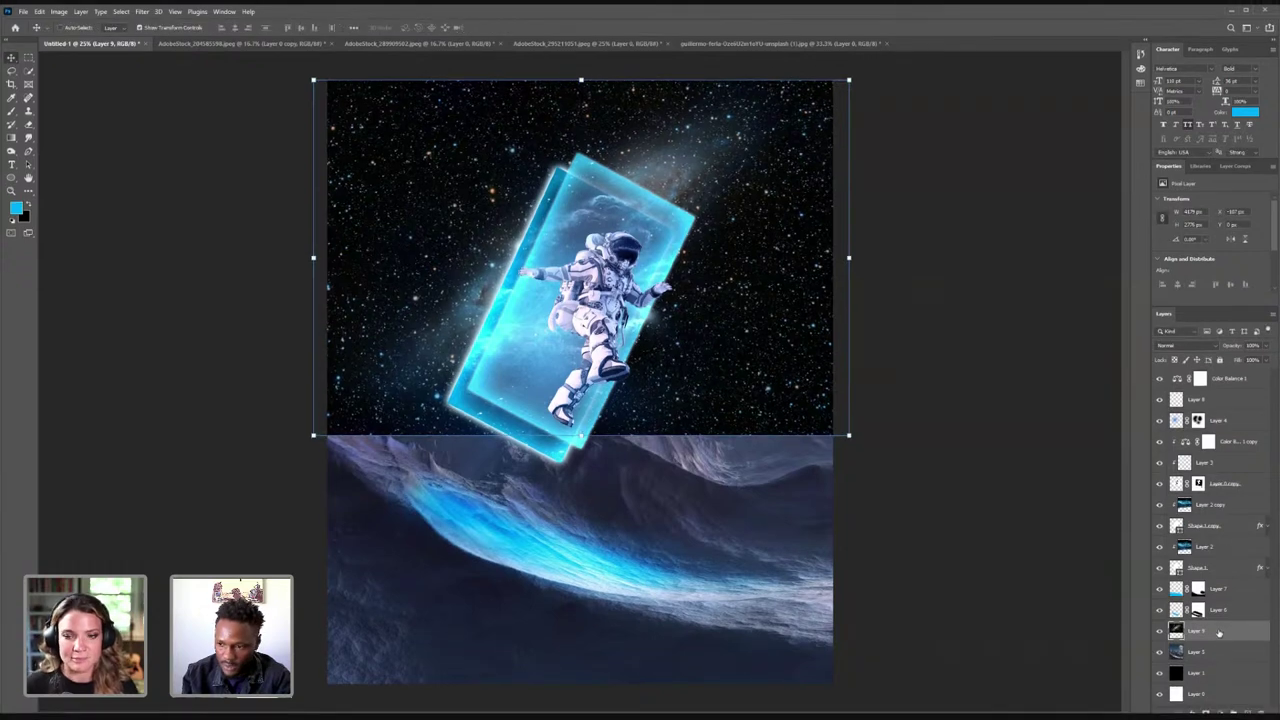
- Set the galaxy layer's blend mode to Linear Dodge (Add), after trying Soft Light, and stack it between Layer 7 and Layer 6
click(1194, 346)
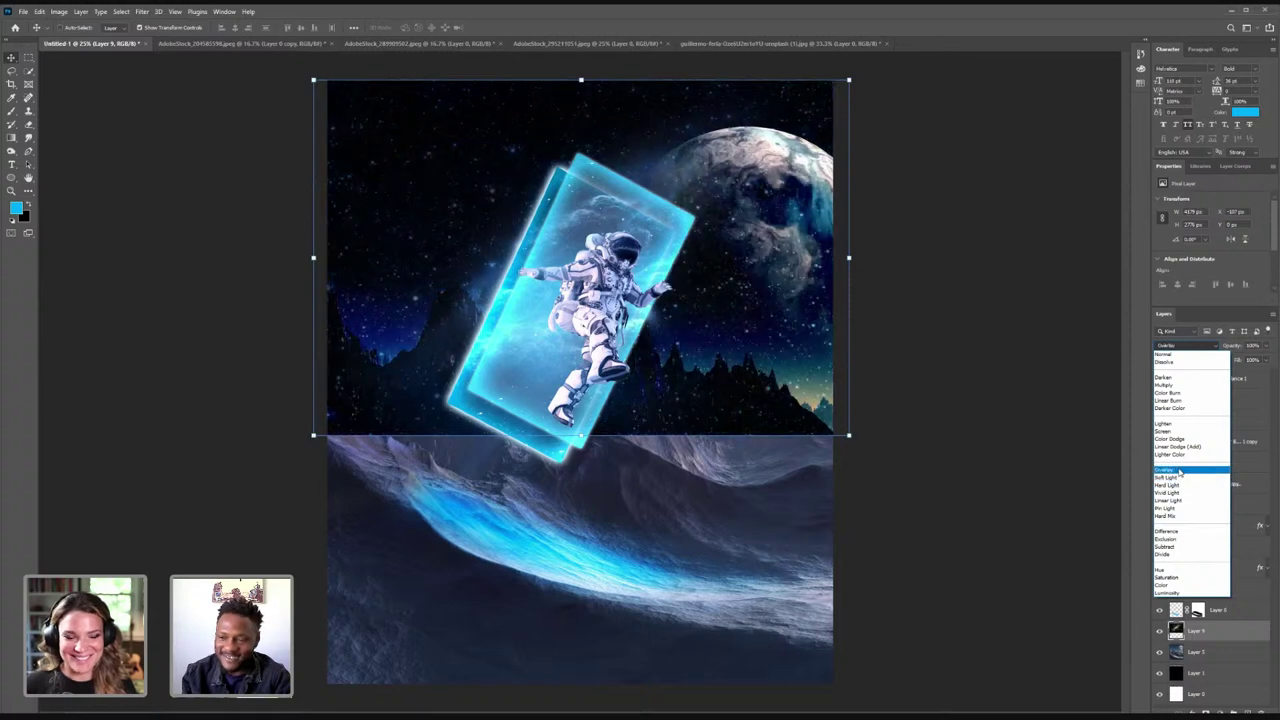
click(1180, 479)
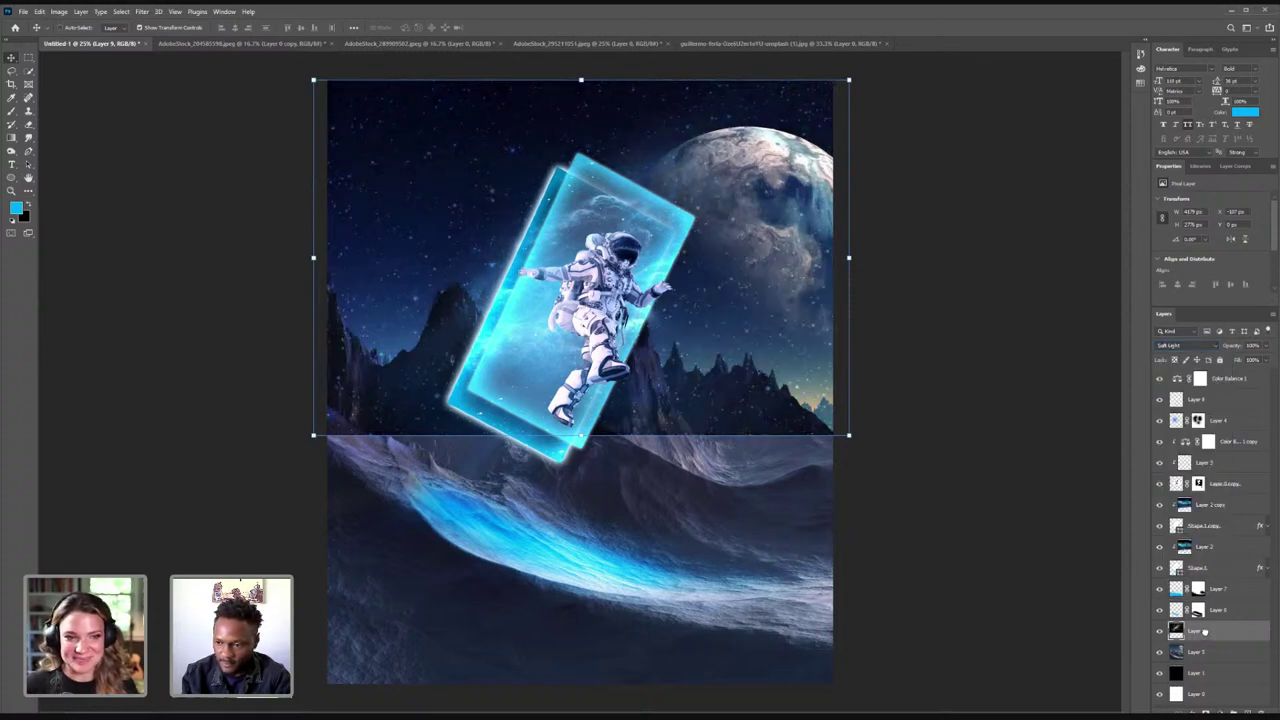
click(1180, 345)
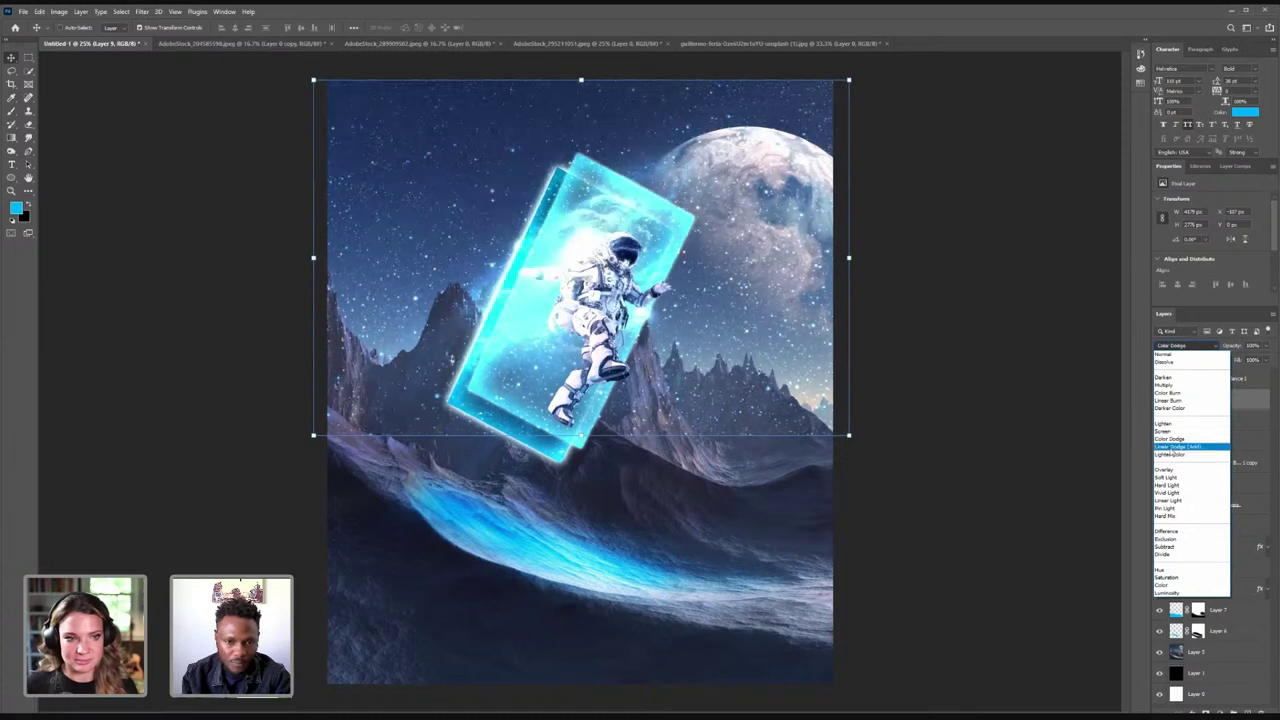
click(1175, 446)
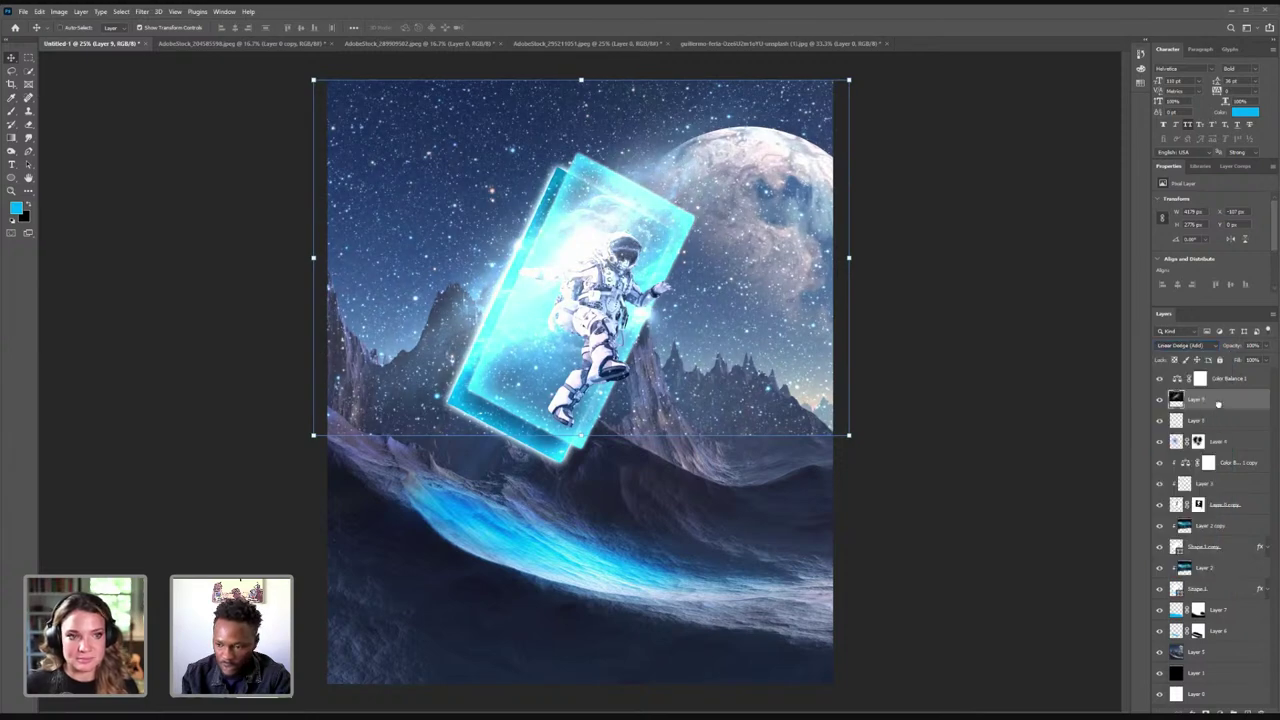
drag(1178, 520, 1178, 618)
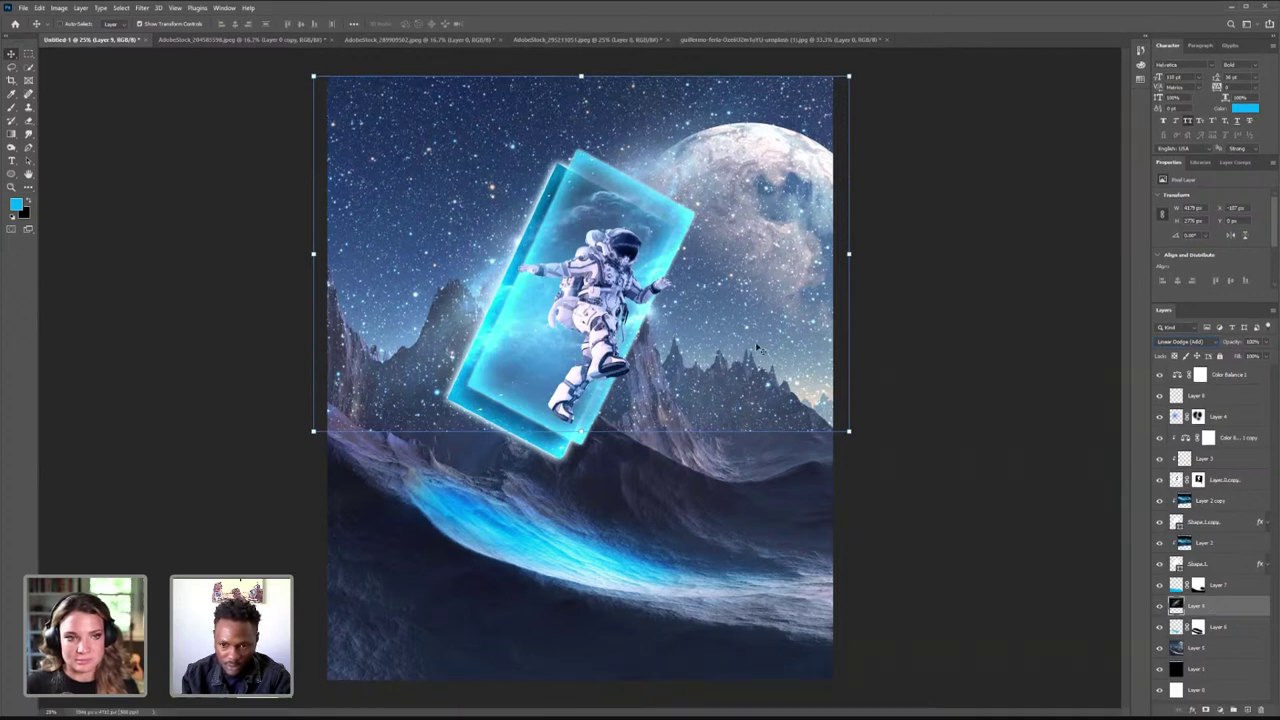
- Move the galaxy layer up and scale it to about 97%, aligning its left edge with the canvas edge
drag(757, 346, 757, 346)
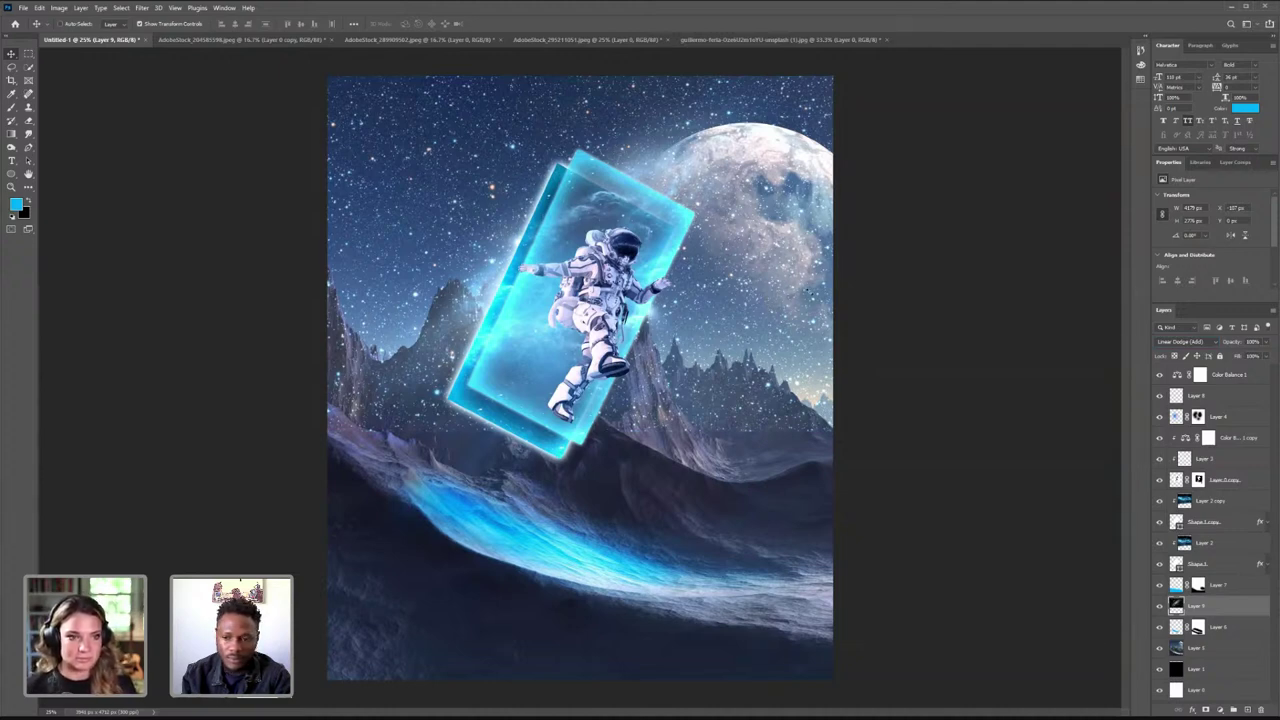
drag(766, 303, 749, 230)
drag(831, 359, 831, 359)
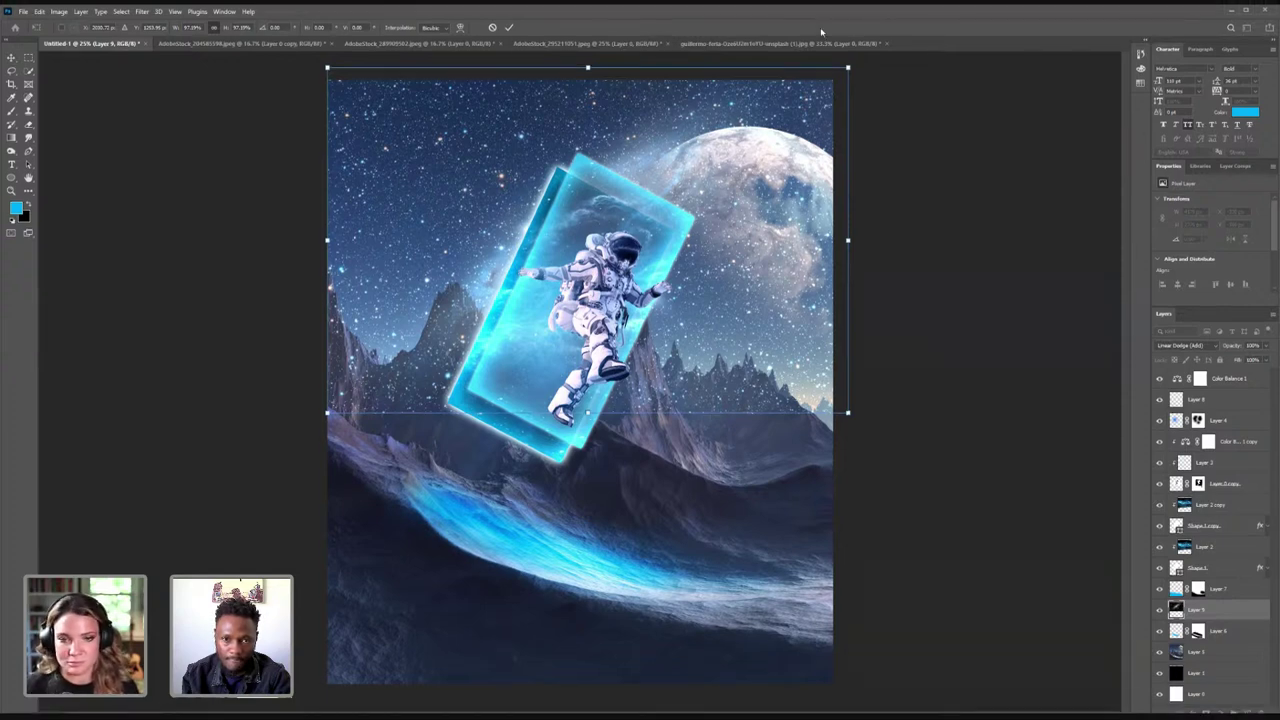
key(Return)
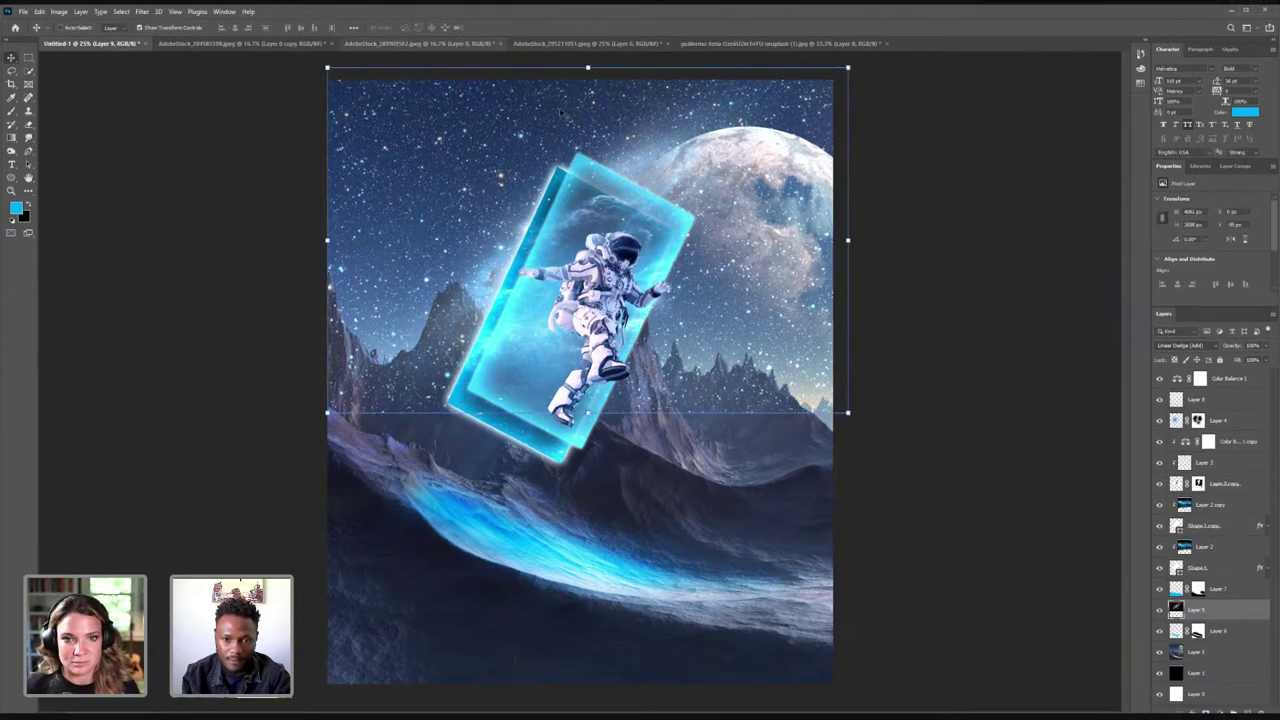
- Add a layer mask to the galaxy layer and paint black over the mountains with a large soft round brush to hide the stars there
click(1205, 712)
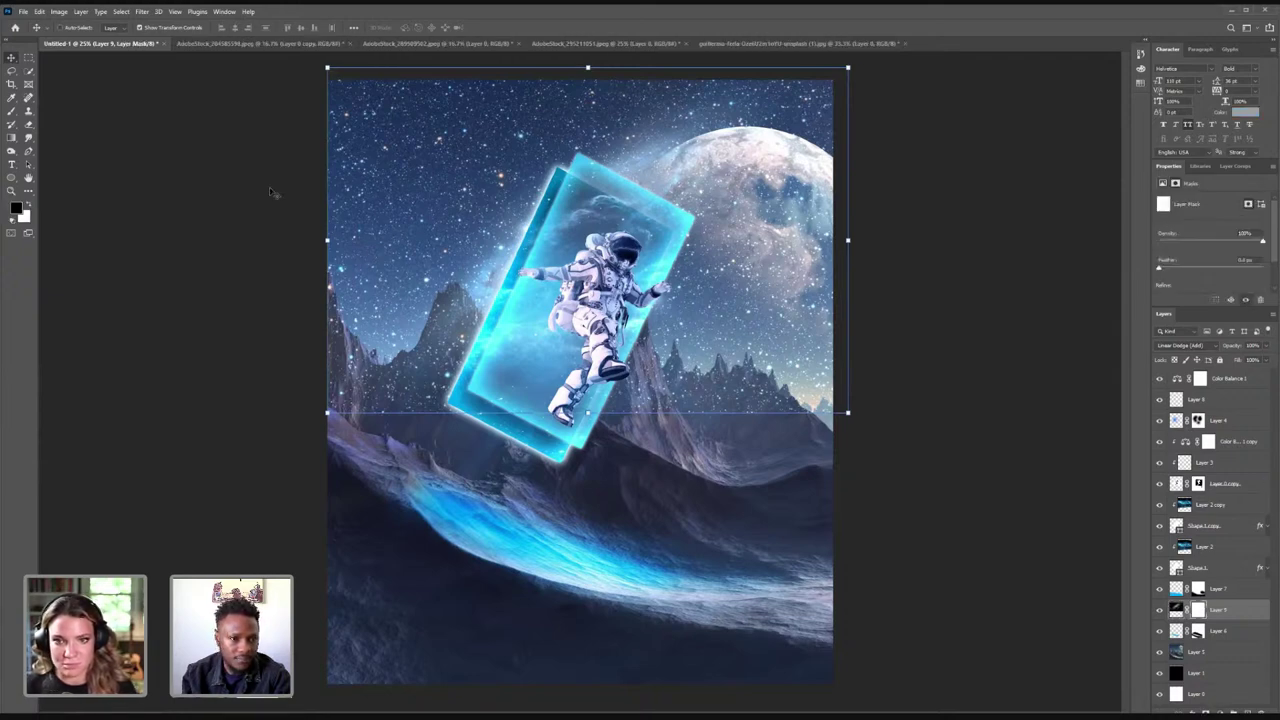
key(b)
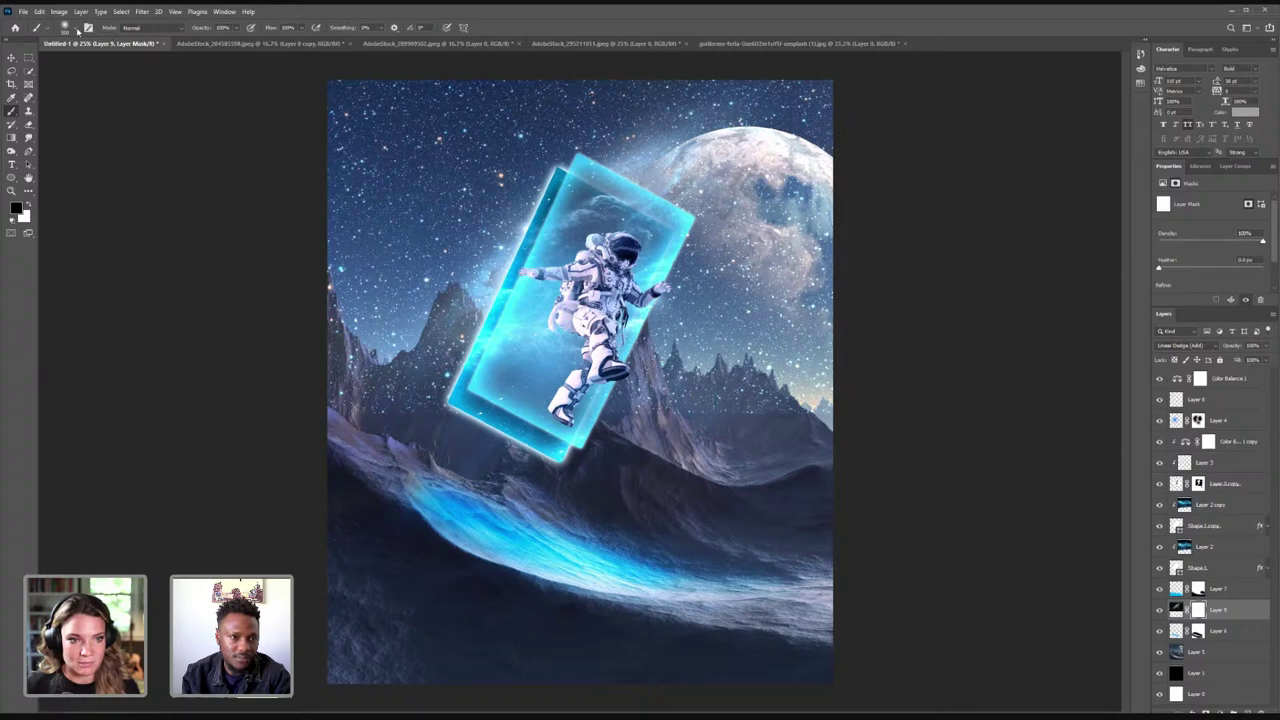
click(77, 31)
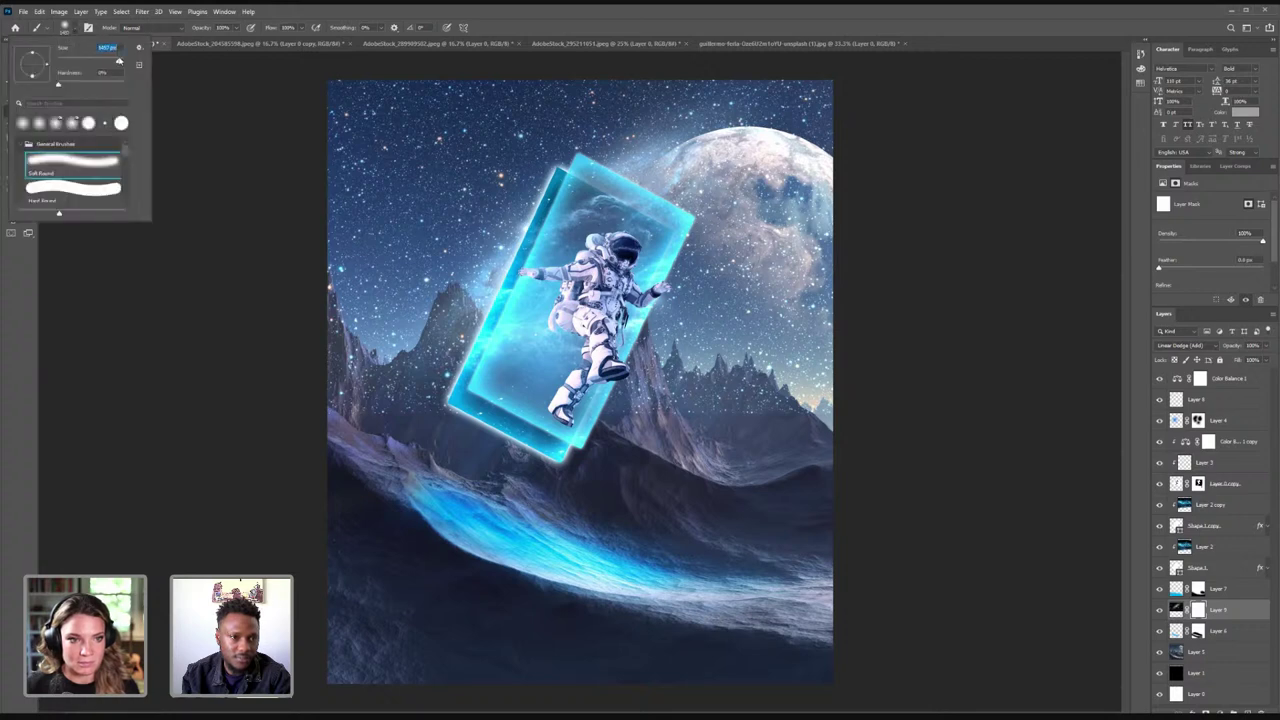
click(788, 421)
key(Return)
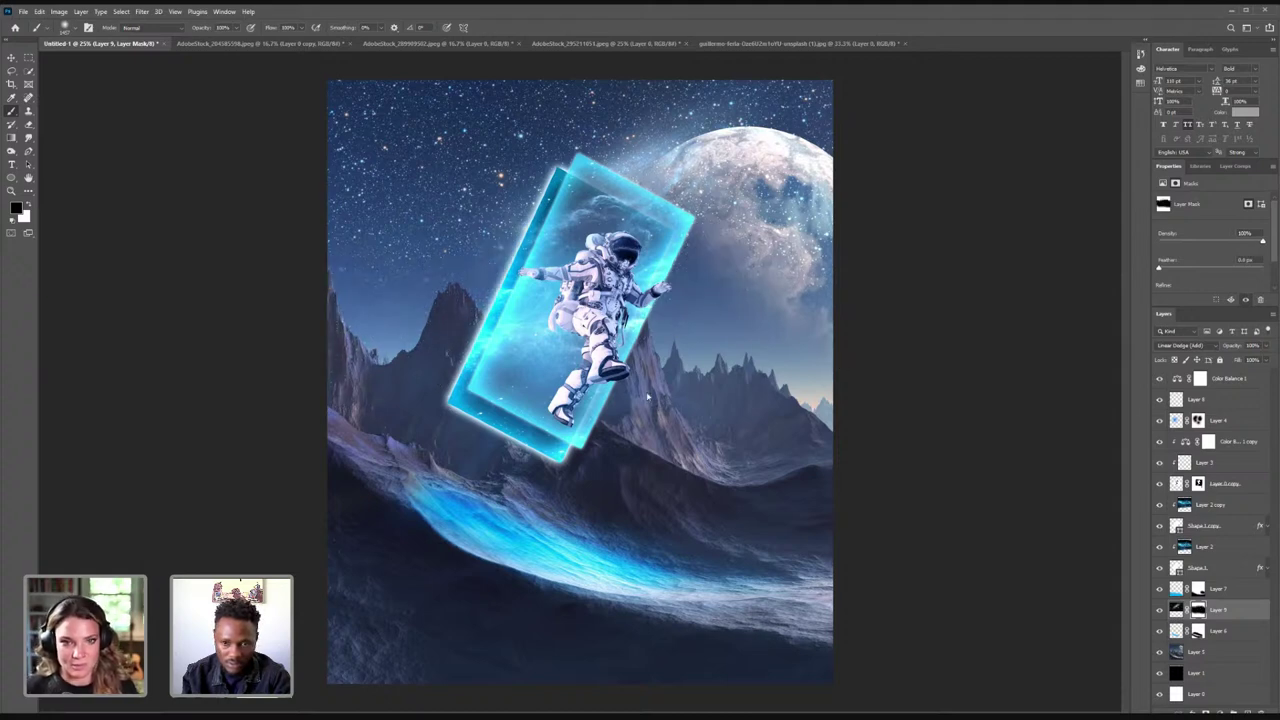
- Mask the stars off the moon, and paint white on the mask to restore stars in the lower-left sky
click(743, 243)
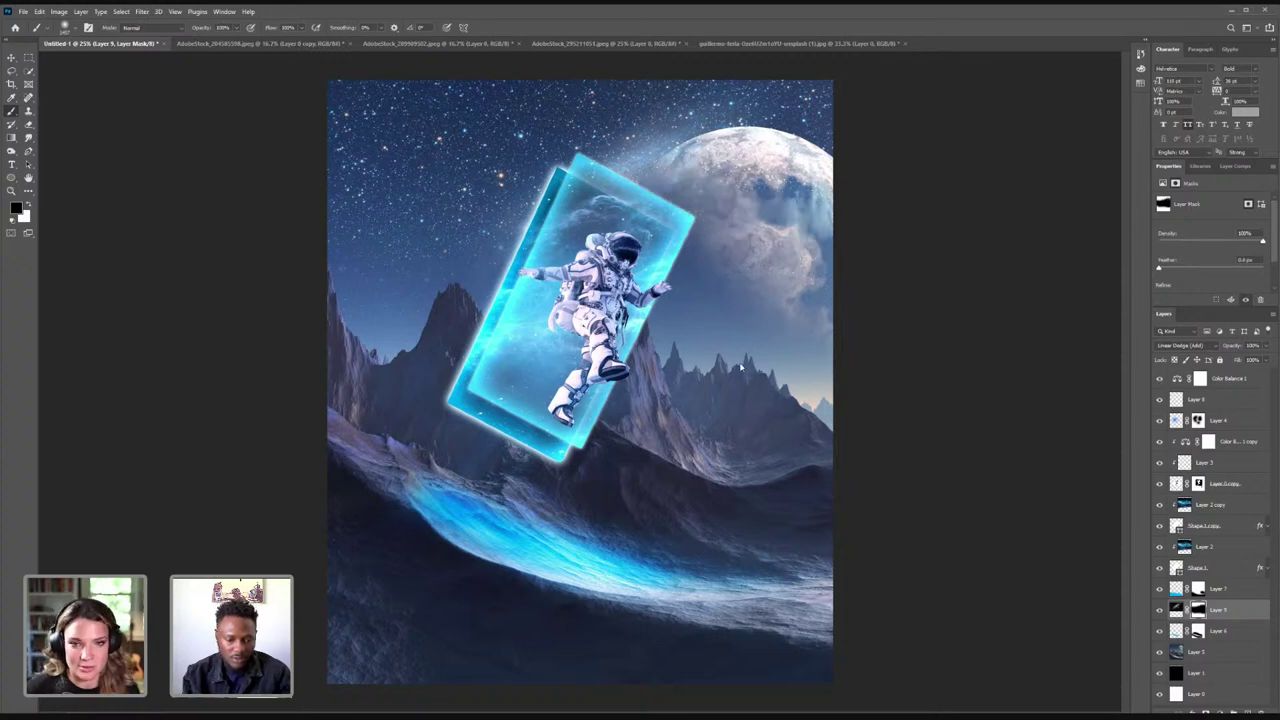
key(x)
drag(465, 298, 385, 286)
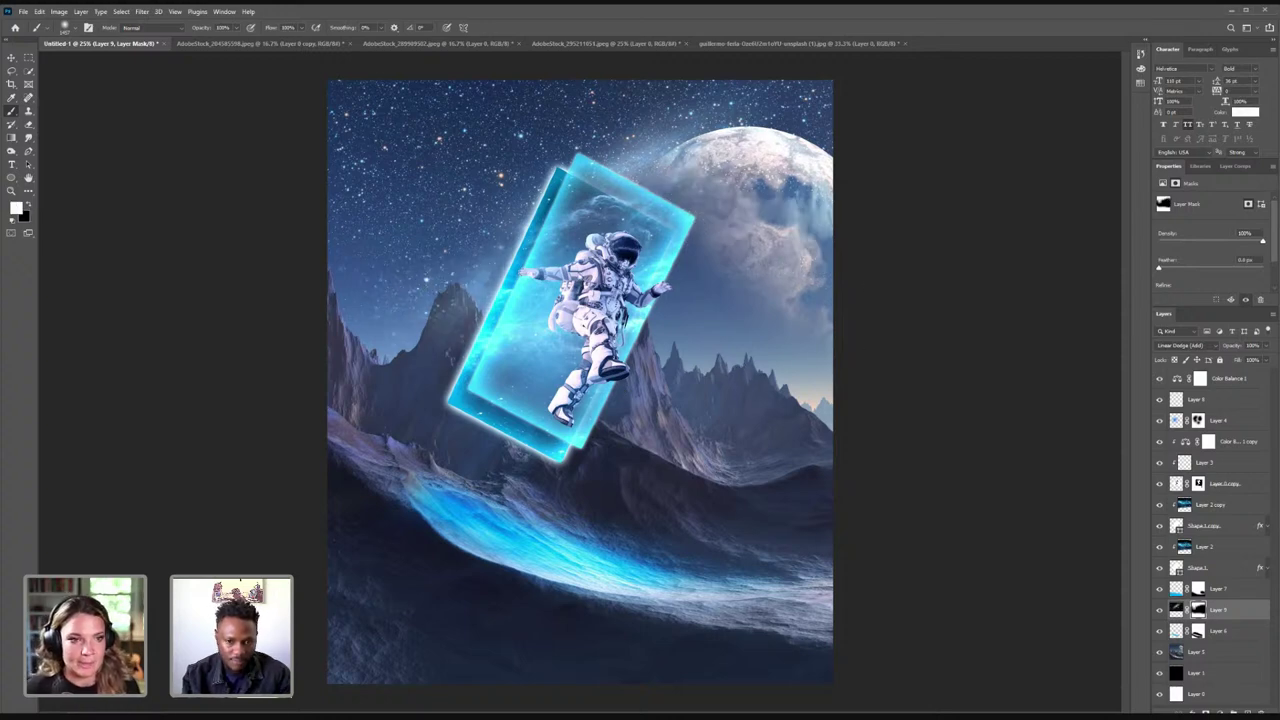
- Paint white on the galaxy layer's mask to restore stars around the moon and right-hand mountains, and slightly lower the layer's opacity
mouse_move(665, 312)
mouse_down()
mouse_move(712, 342)
mouse_move(790, 362)
mouse_move(735, 218)
mouse_move(685, 190)
mouse_up()
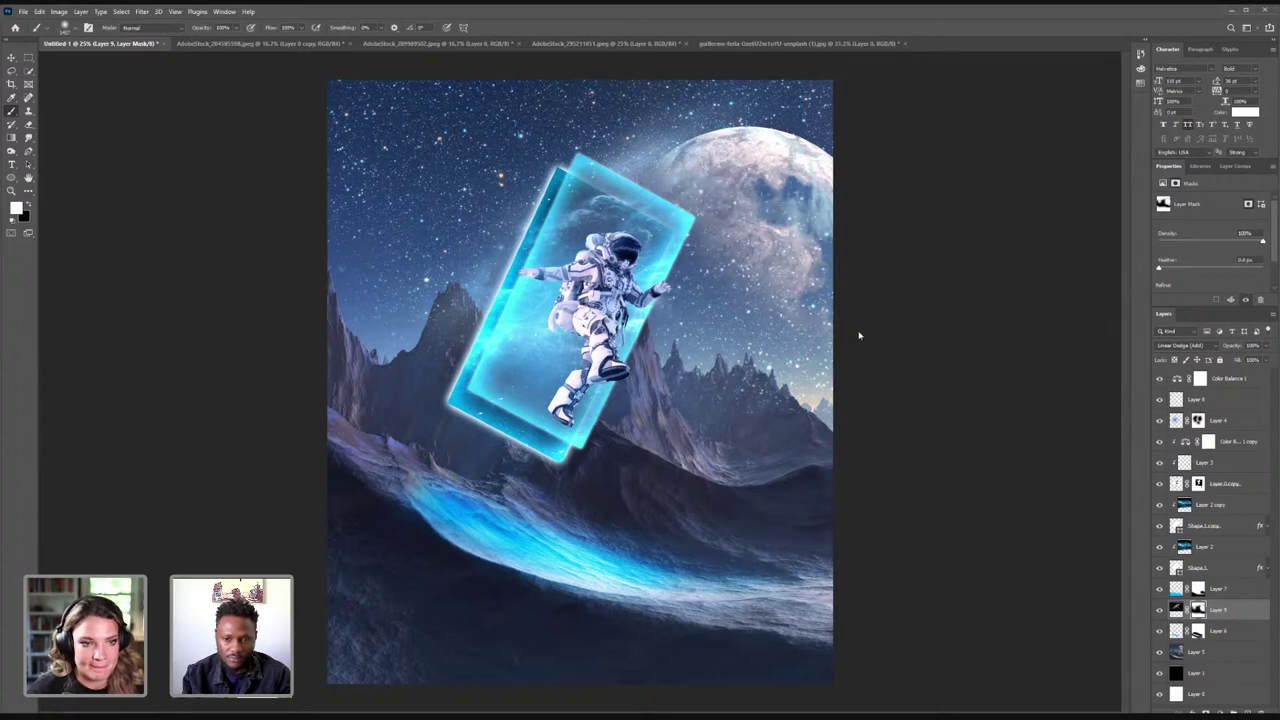
click(1176, 609)
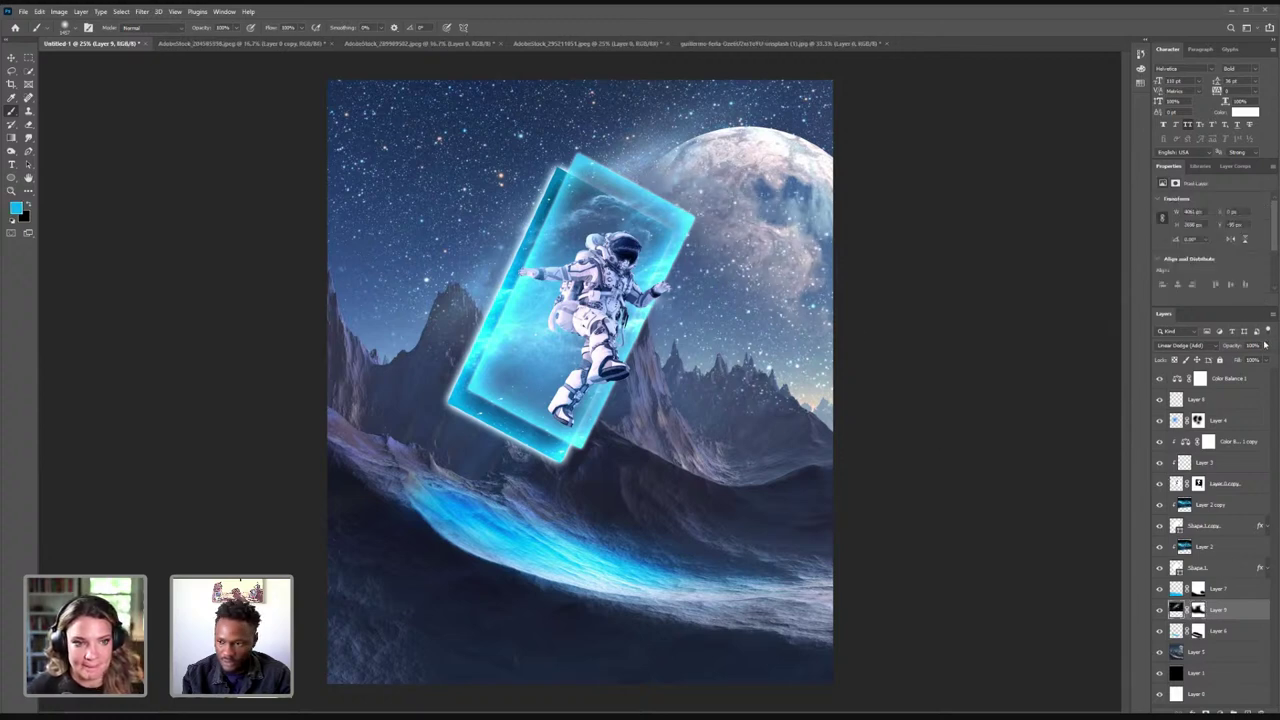
mouse_move(1264, 349)
mouse_down()
mouse_move(1242, 362)
mouse_move(1262, 362)
mouse_up()
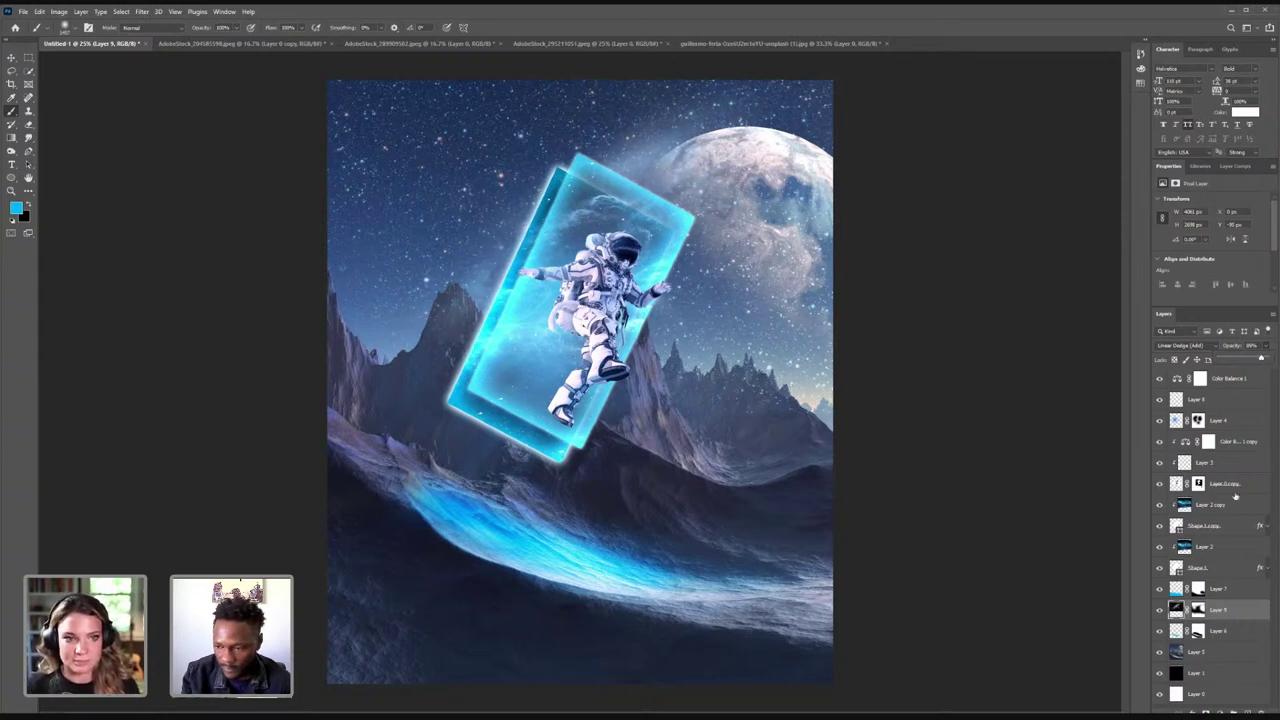
click(1199, 610)
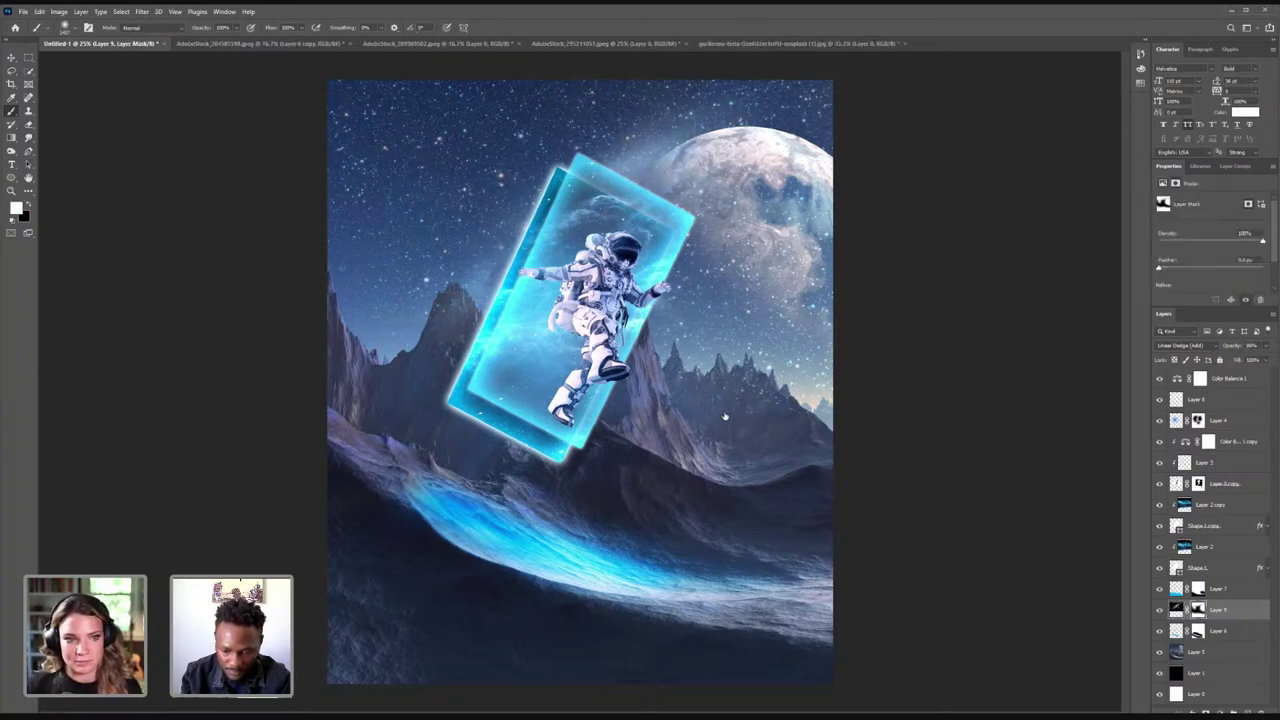
- Enlarge the brush and paint black on the galaxy layer's mask to hide the stars over the mountains and the moon
key(bracketright)
key(bracketright)
key(bracketright)
key(bracketright)
key(bracketright)
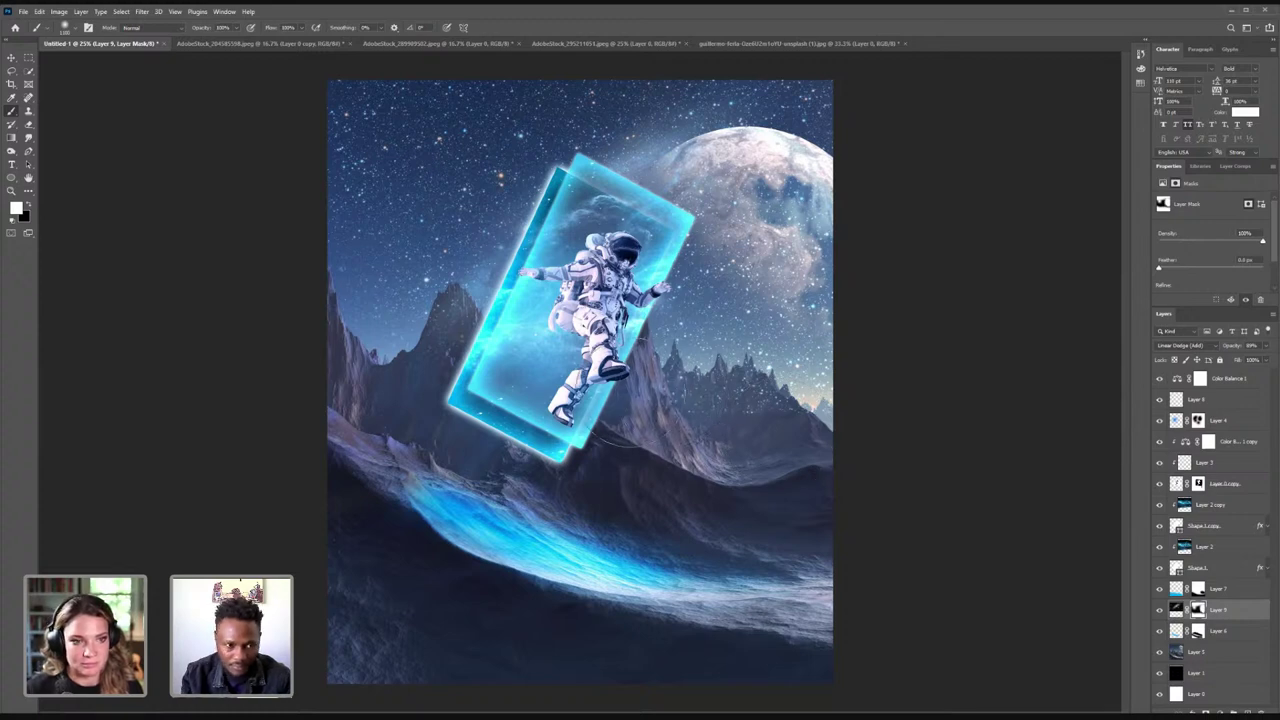
key(x)
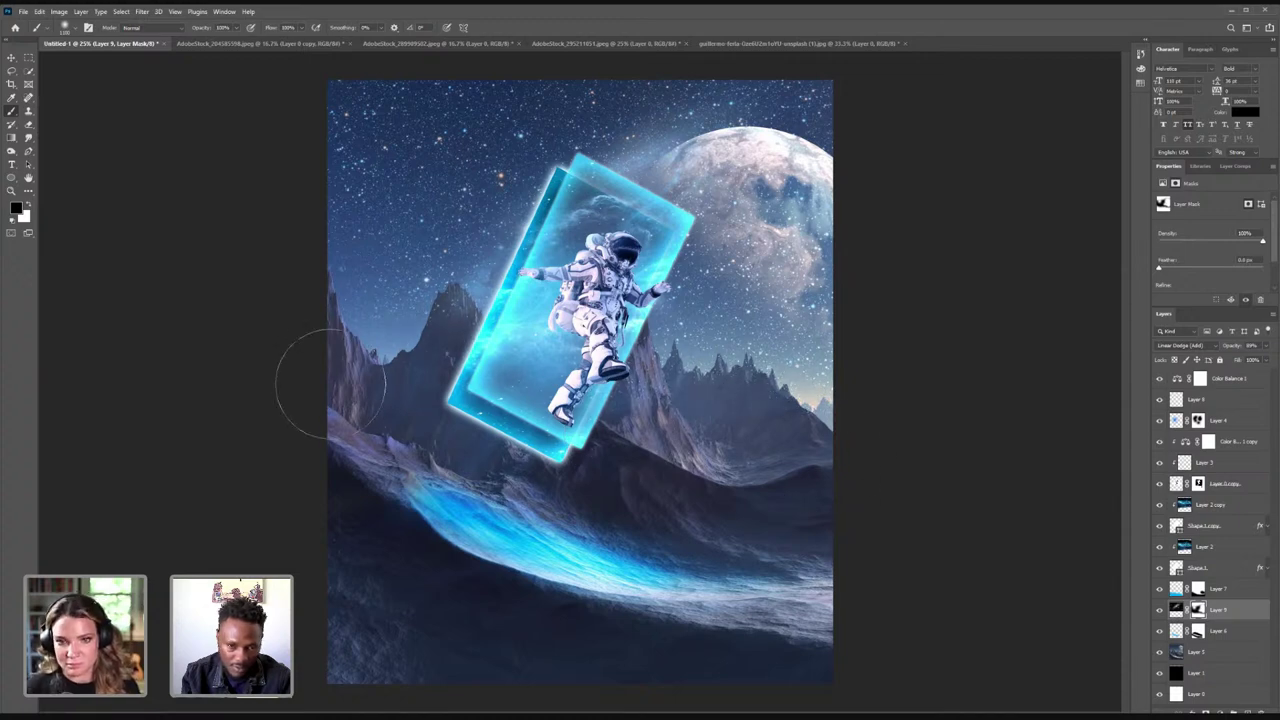
mouse_move(330, 384)
mouse_down()
mouse_move(415, 334)
mouse_move(505, 345)
mouse_up()
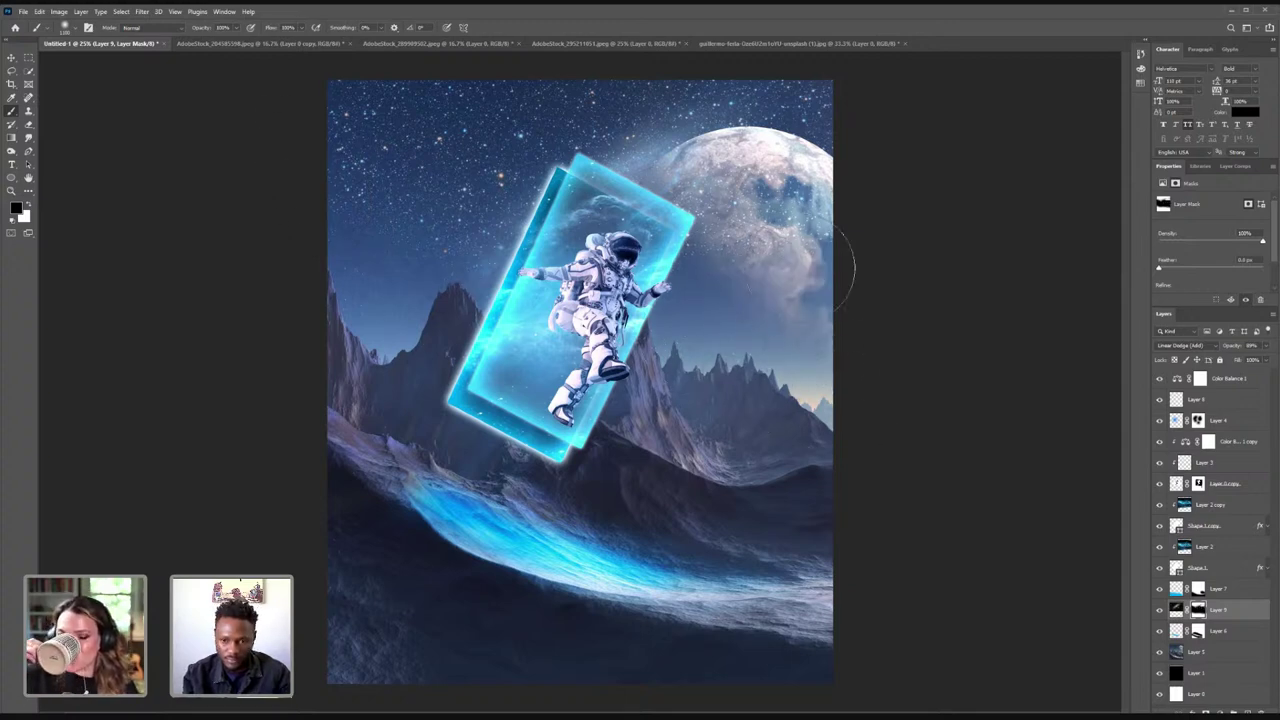
mouse_move(778, 250)
mouse_down()
mouse_move(756, 215)
mouse_move(675, 198)
mouse_move(779, 222)
mouse_up()
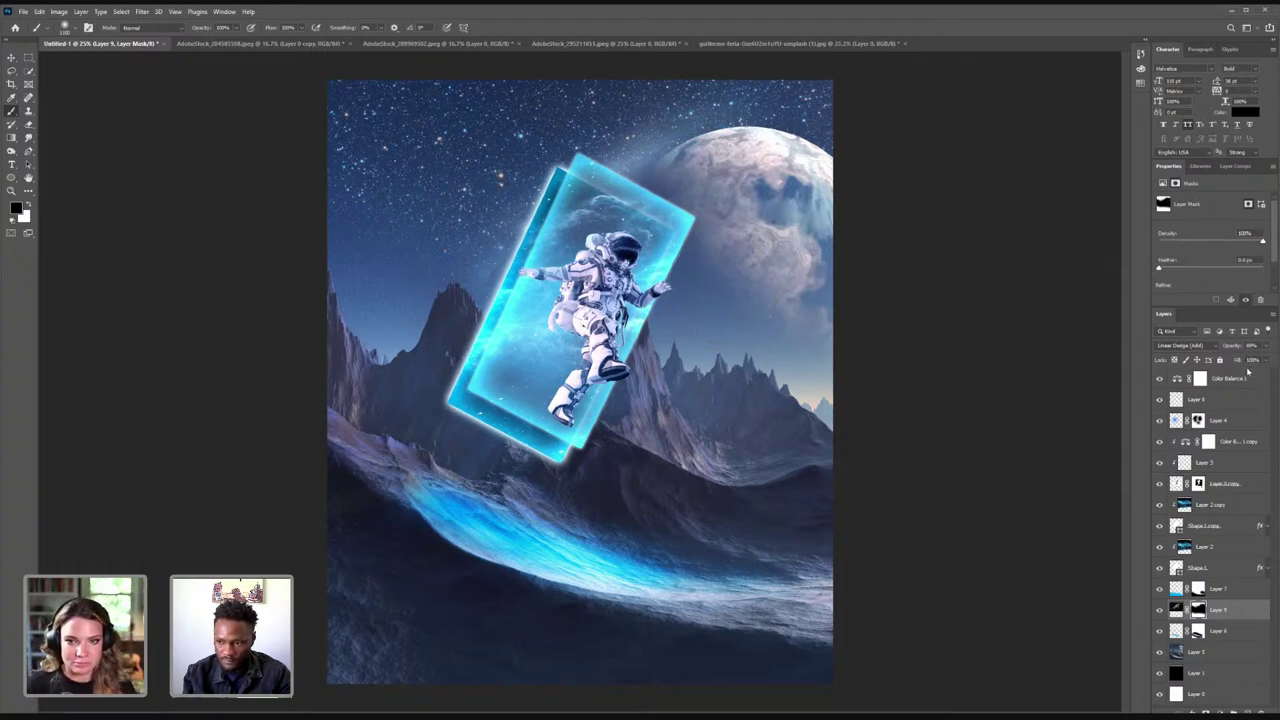
- Restore stars in the right-hand sky on the galaxy mask, and fade them with black at 29% brush opacity
key(x)
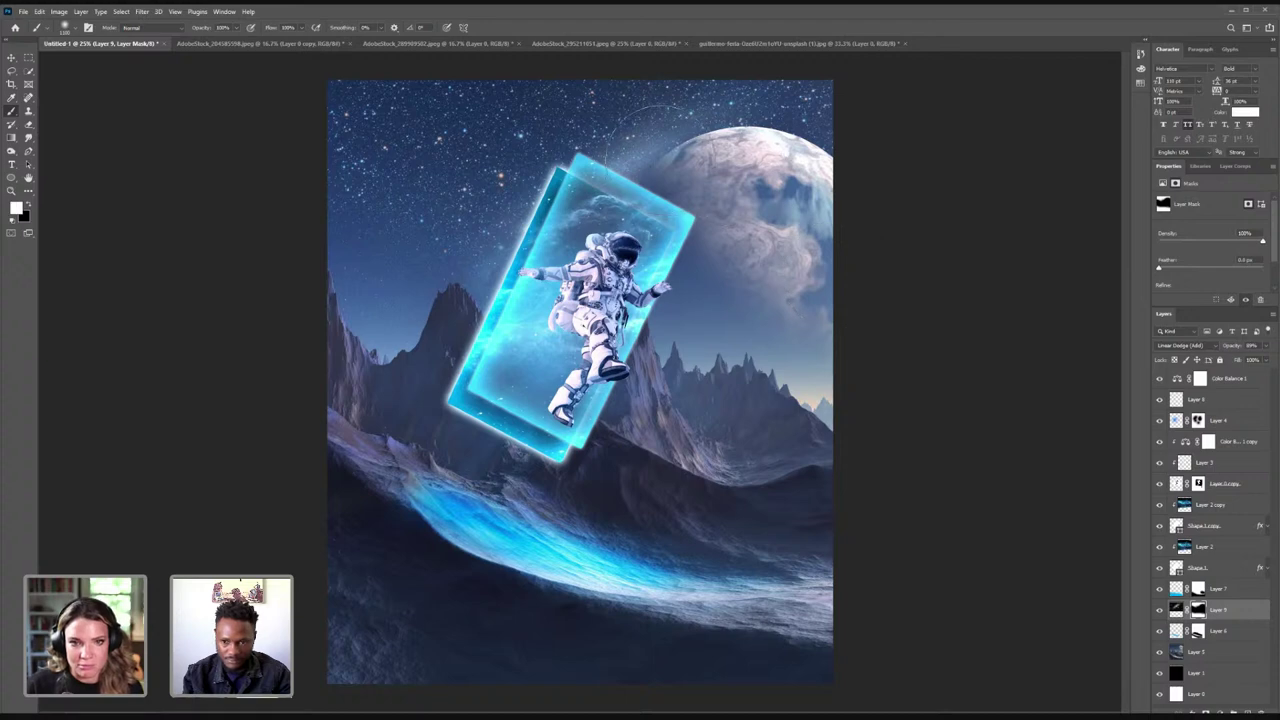
drag(662, 160, 795, 152)
key(x)
drag(805, 200, 692, 198)
key(x)
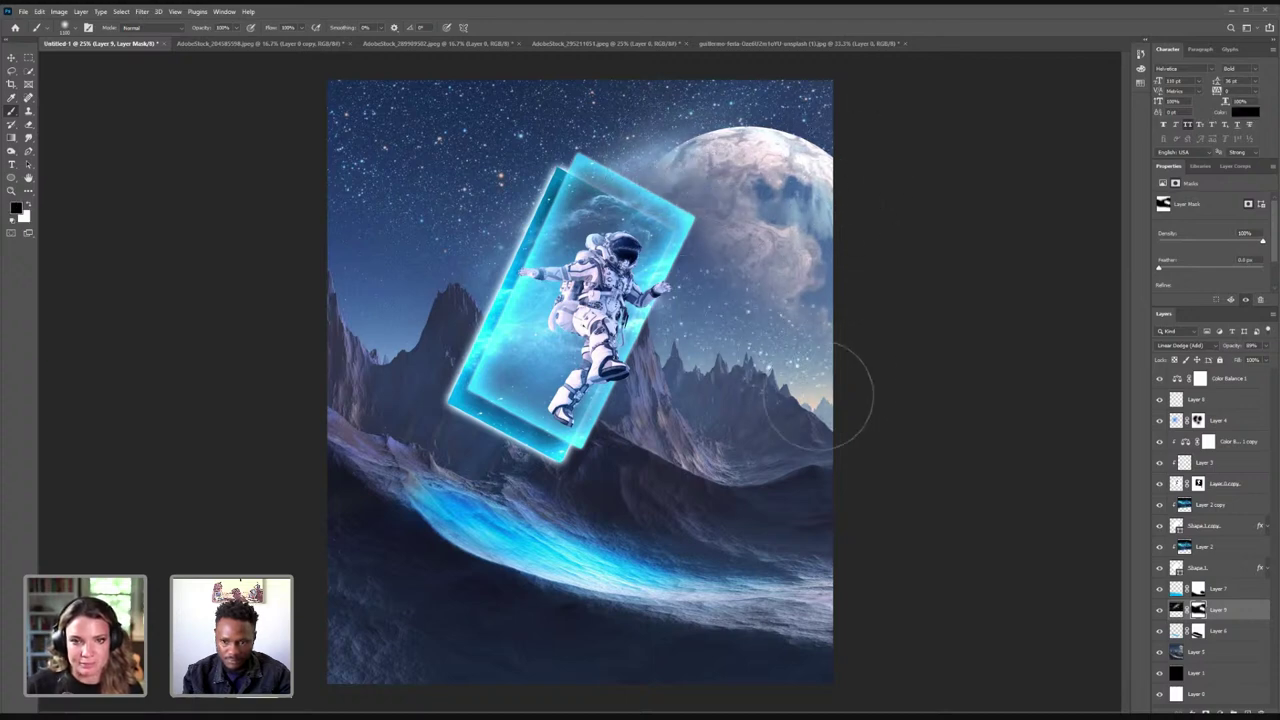
key(x)
click(237, 28)
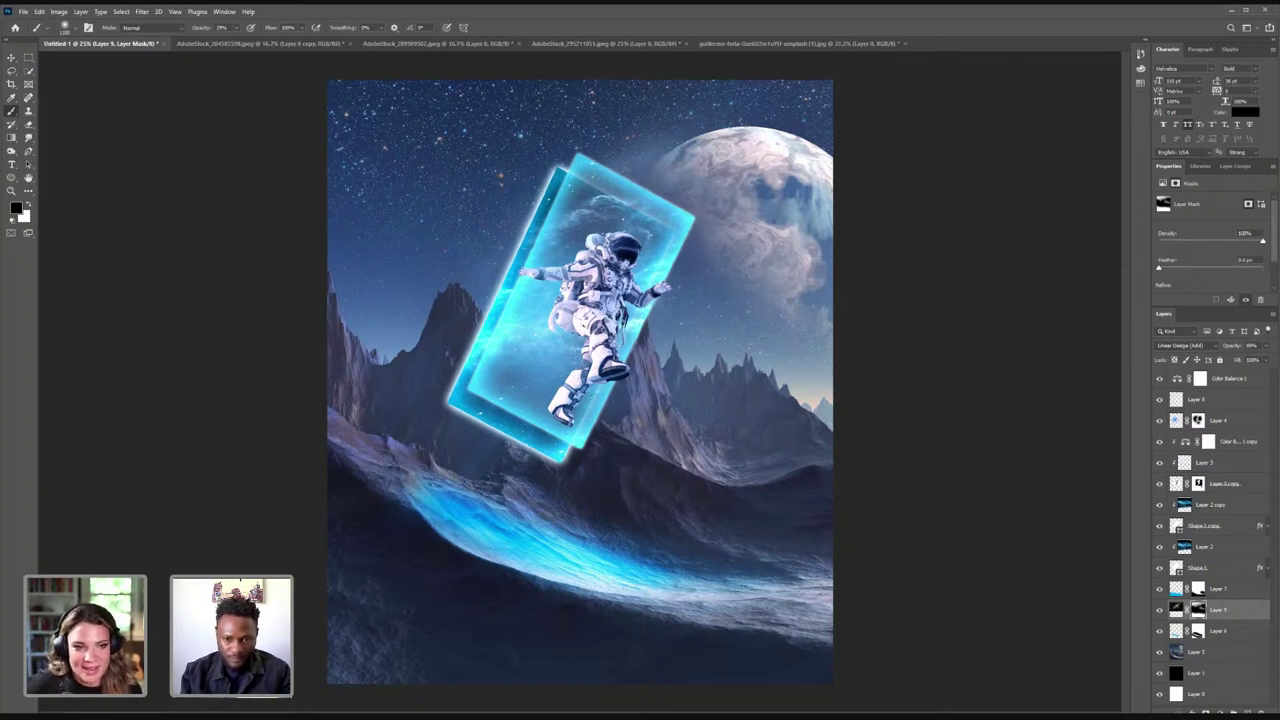
- Try swapping the two portal panels by stacking Layer 2 copy and Shape 1 copy below Shape 1, and undo the reorder
click(9, 57)
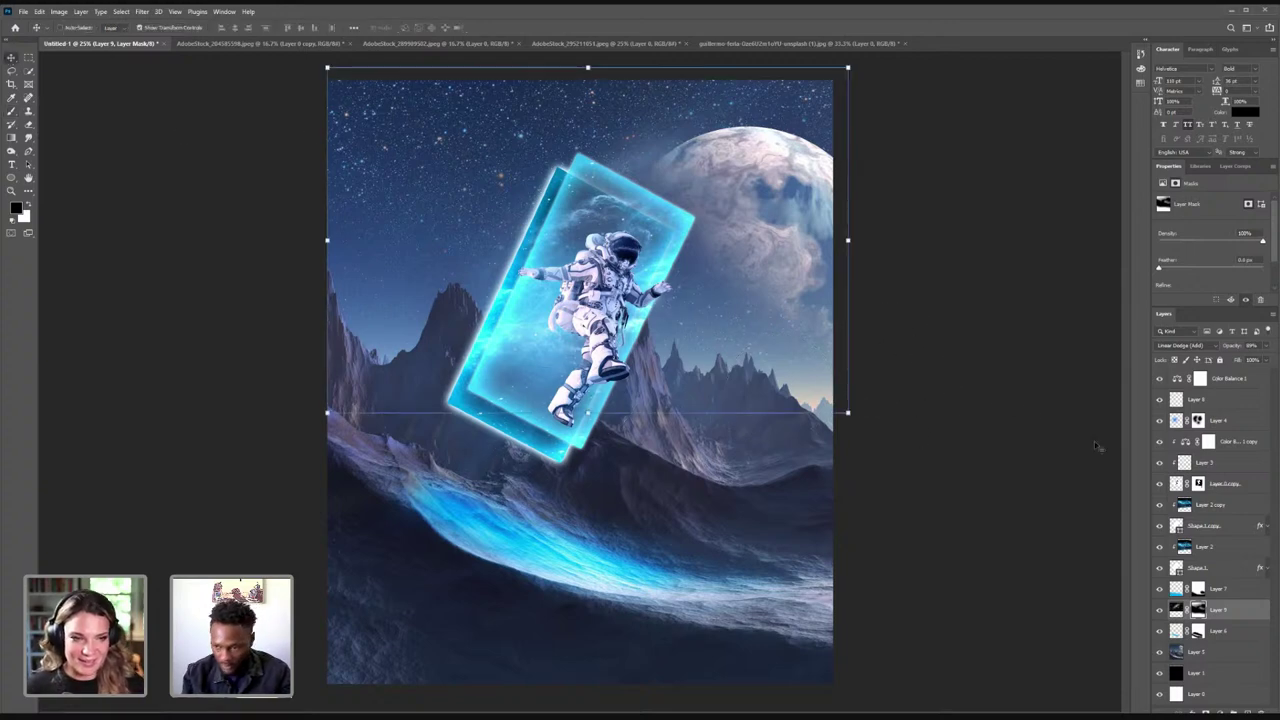
click(1218, 588)
click(1212, 568)
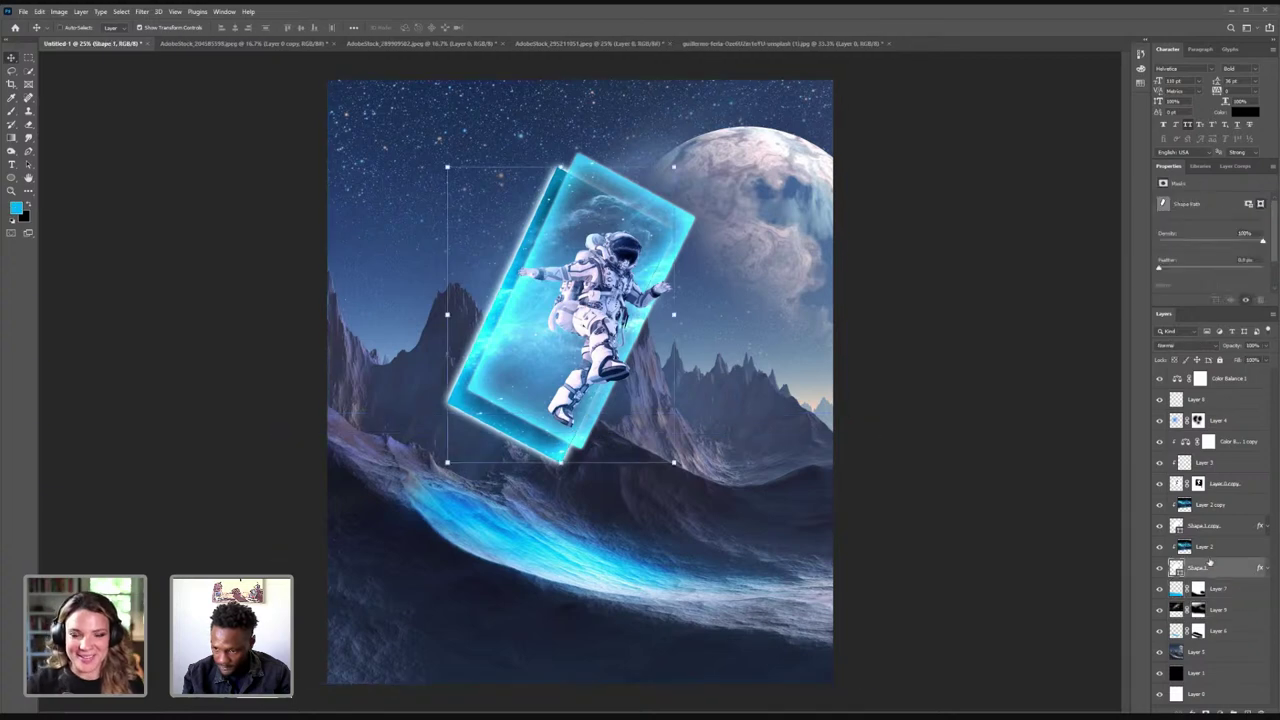
click(1212, 547)
click(1219, 568)
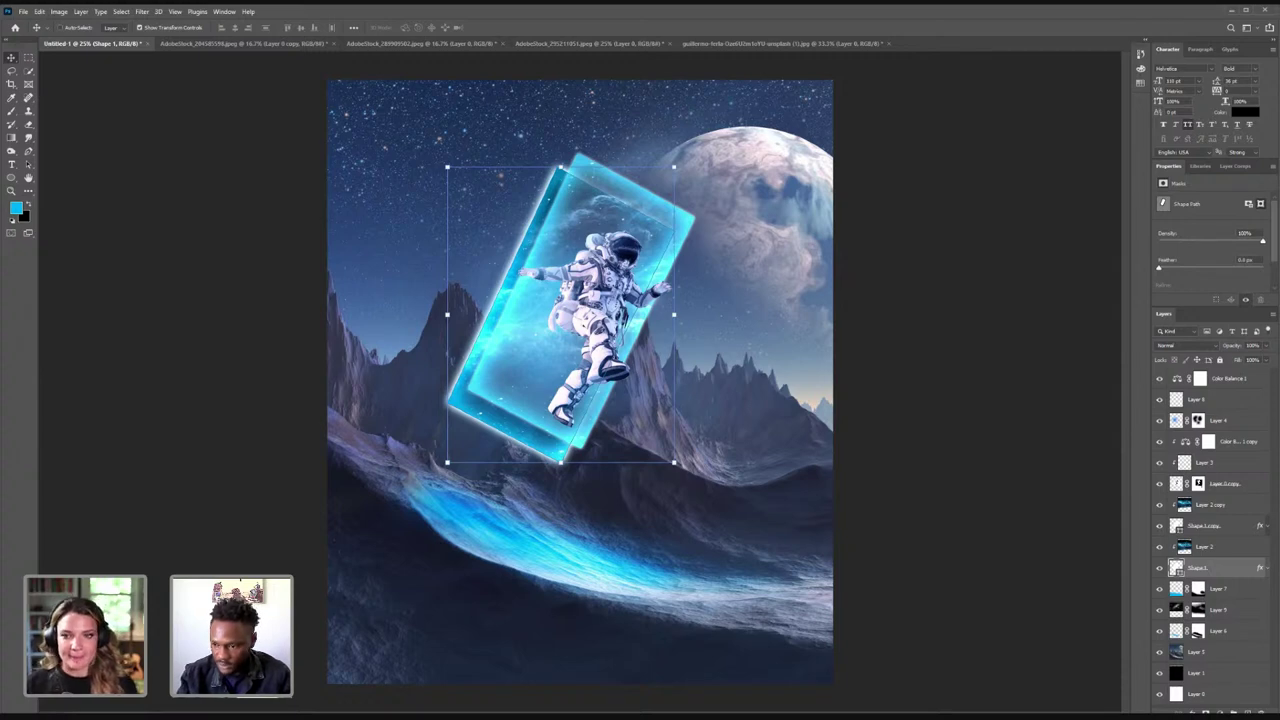
shift+click(1230, 550)
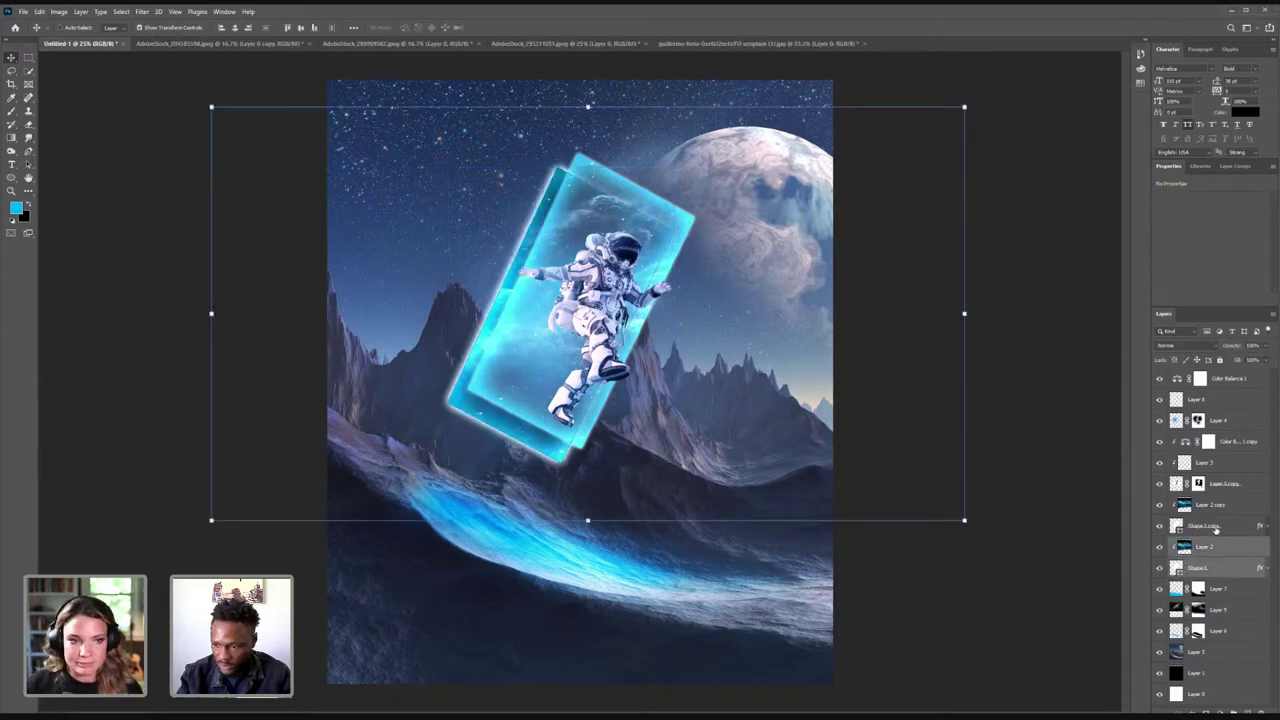
click(1216, 528)
shift+click(1230, 506)
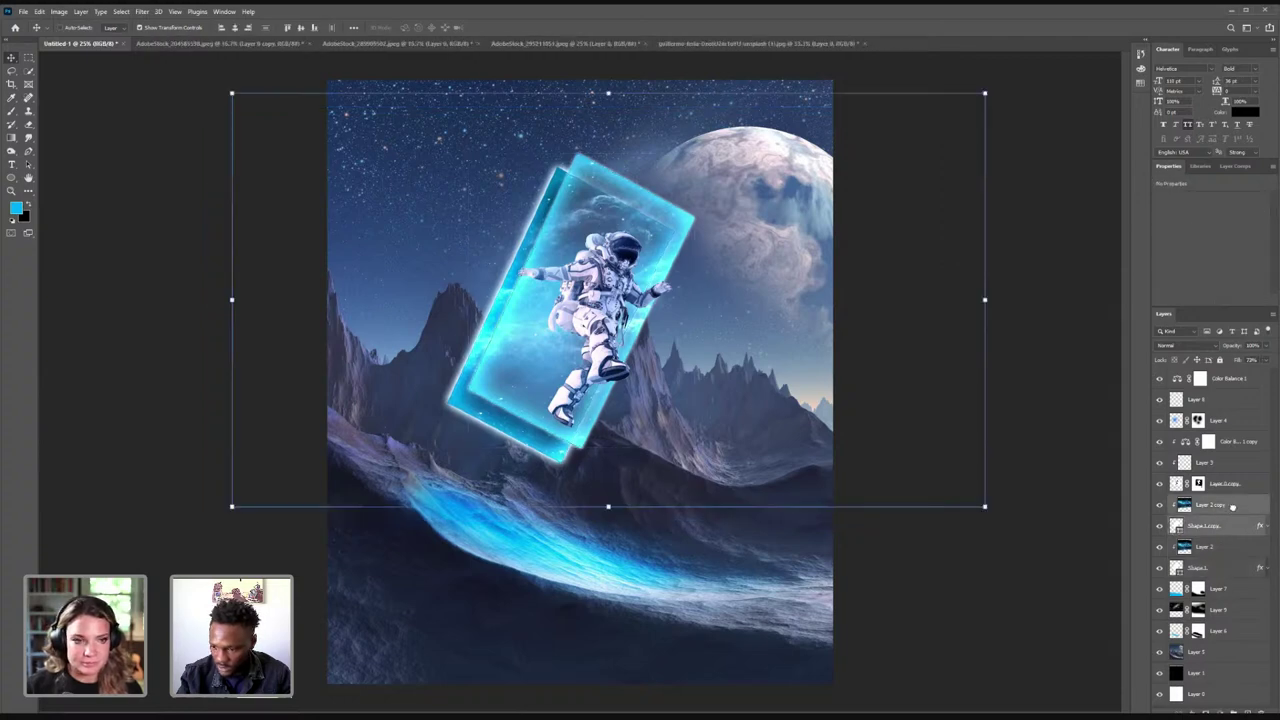
drag(1233, 510, 1220, 580)
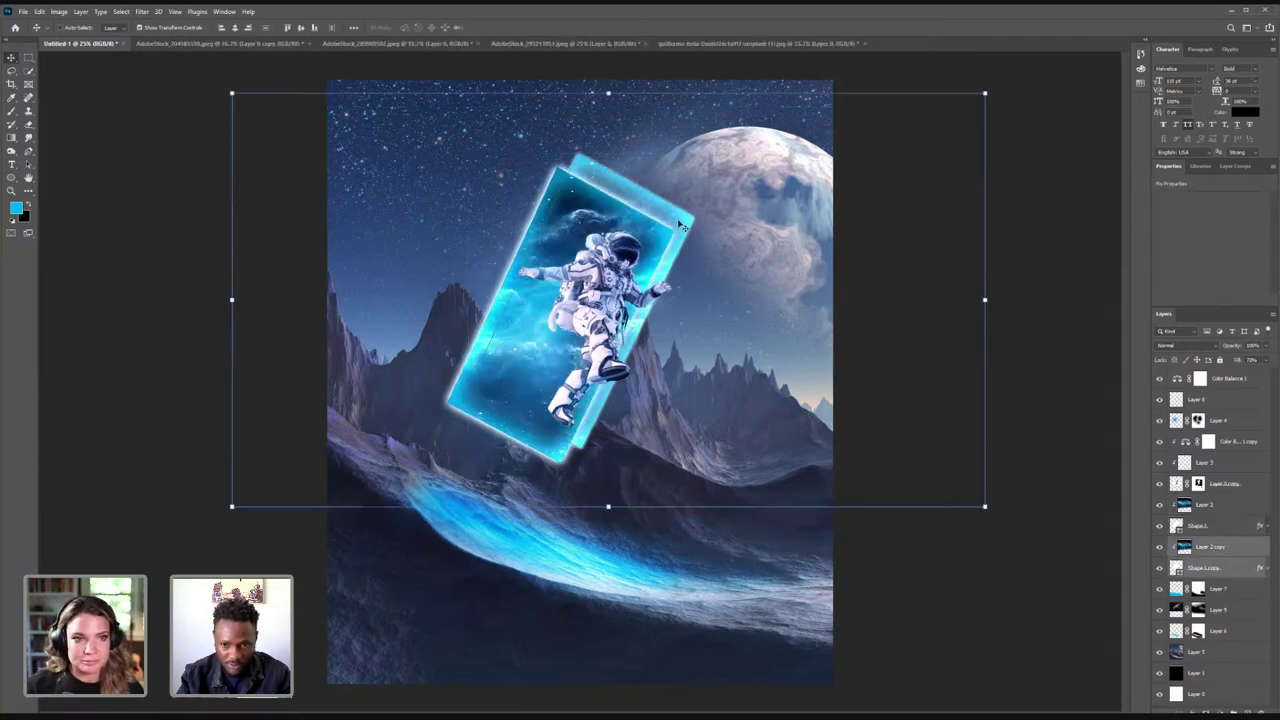
drag(679, 223, 677, 222)
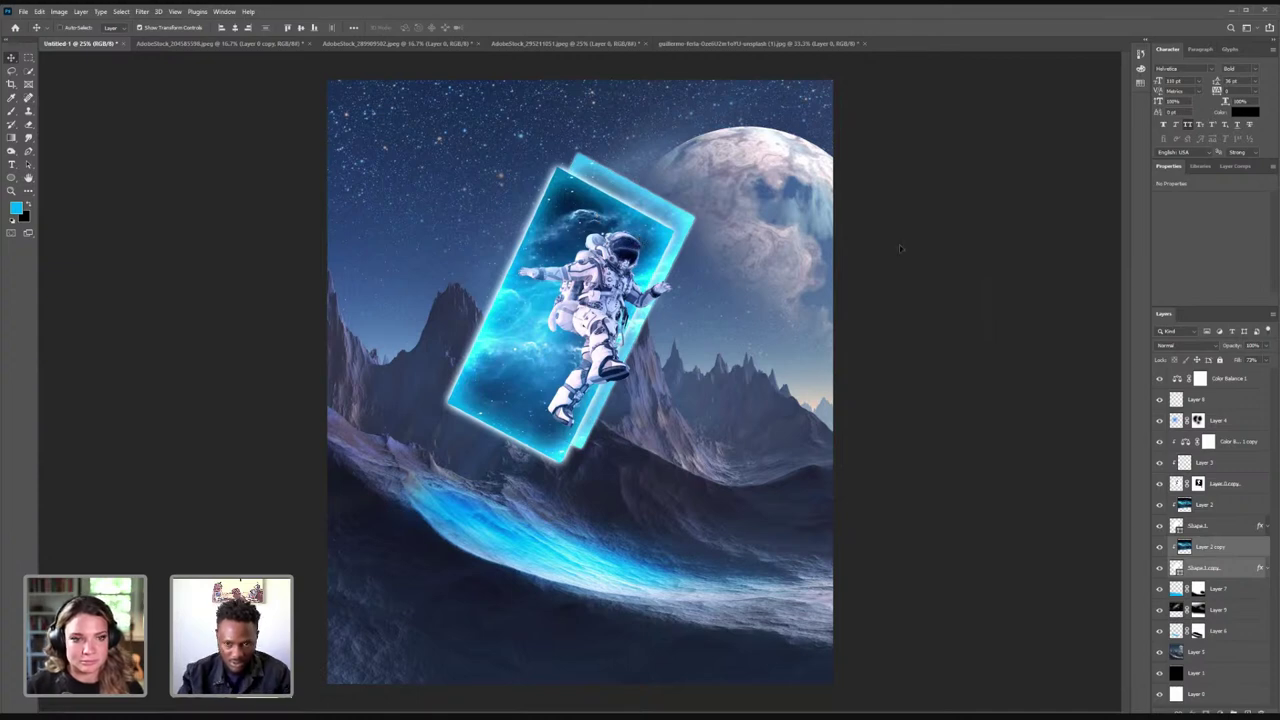
key(ctrl+z)
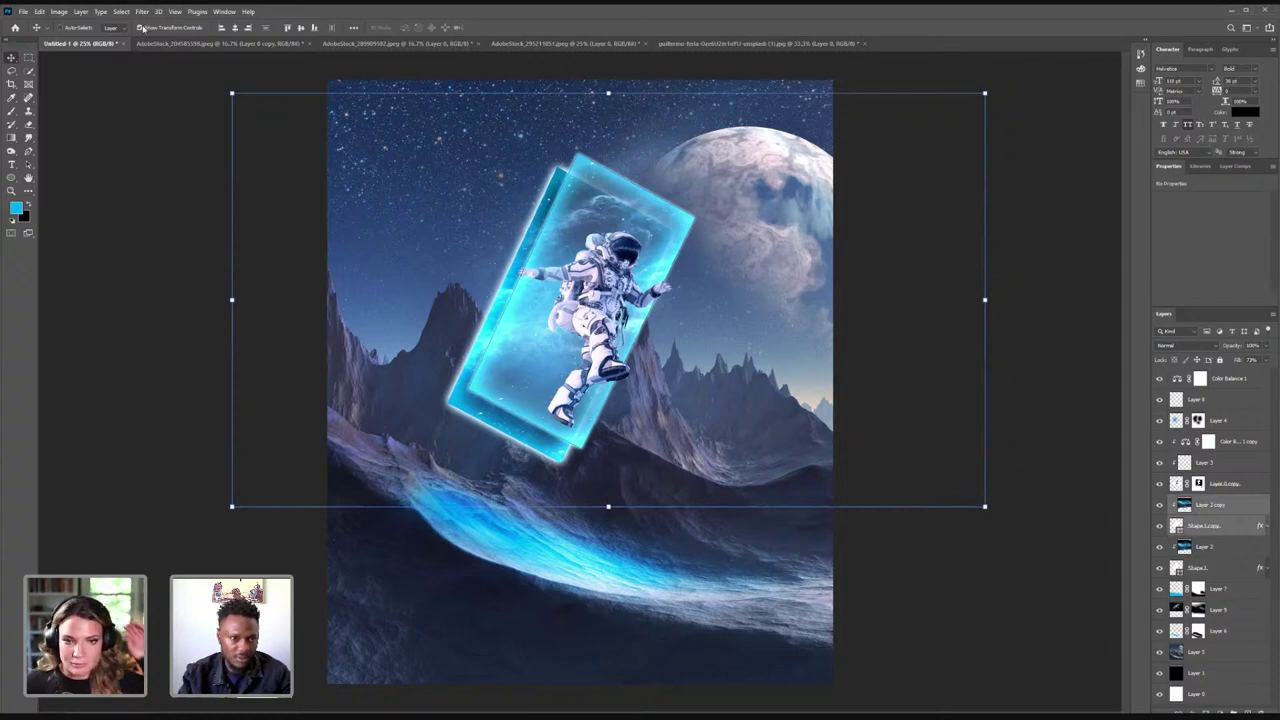
- Hide the transform controls, add a clipped layer above the astronaut layer, and choose pale blue #d5f0fc as the brush colour
click(141, 28)
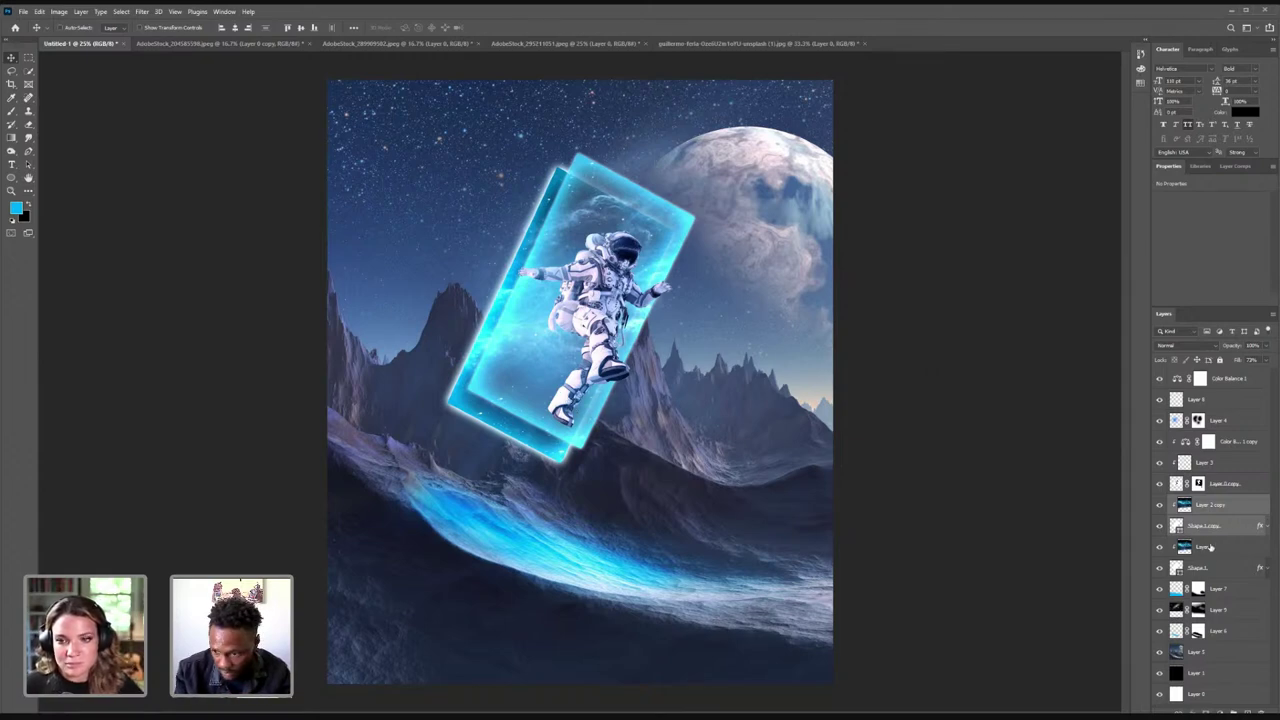
click(1234, 485)
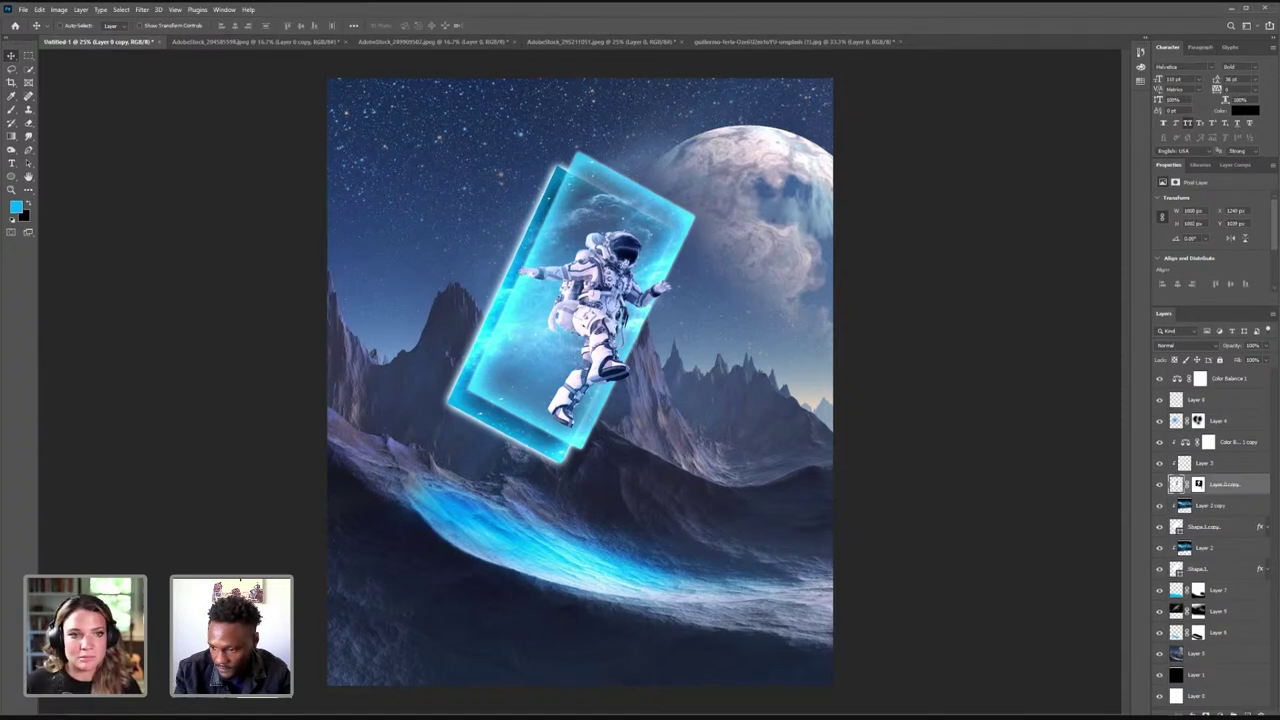
key(ctrl+shift+alt+n)
click(11, 110)
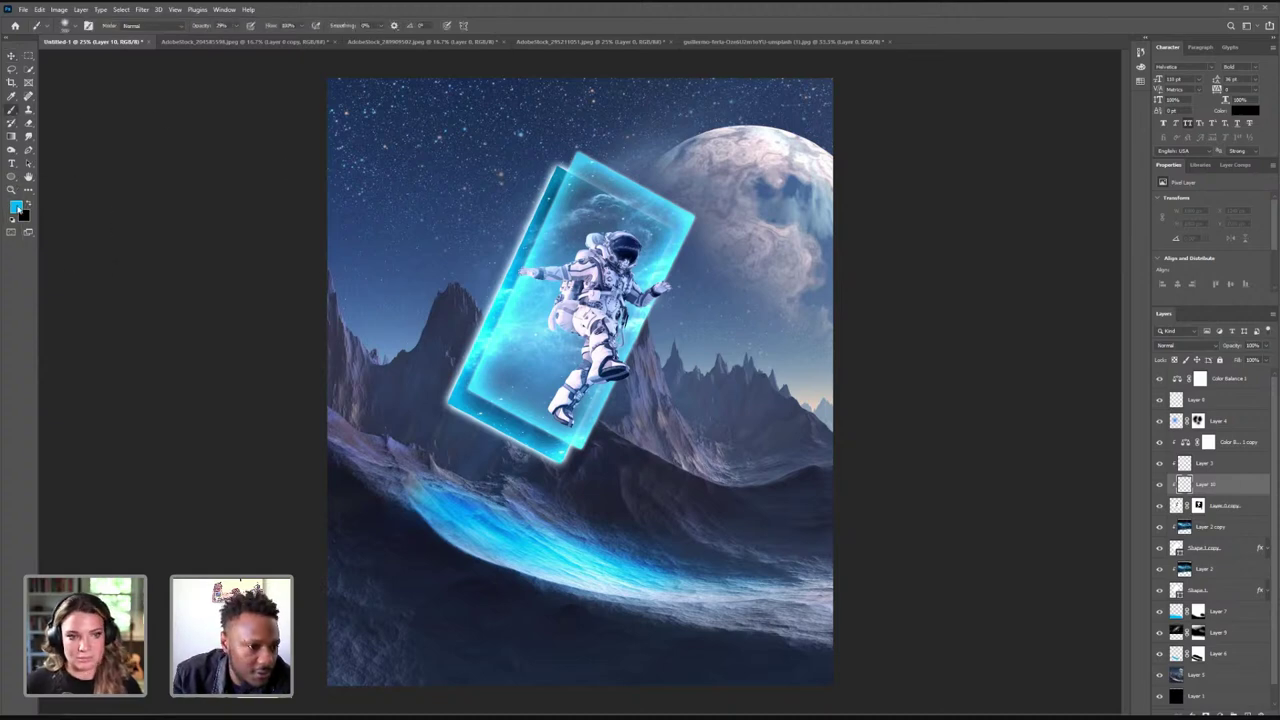
click(16, 207)
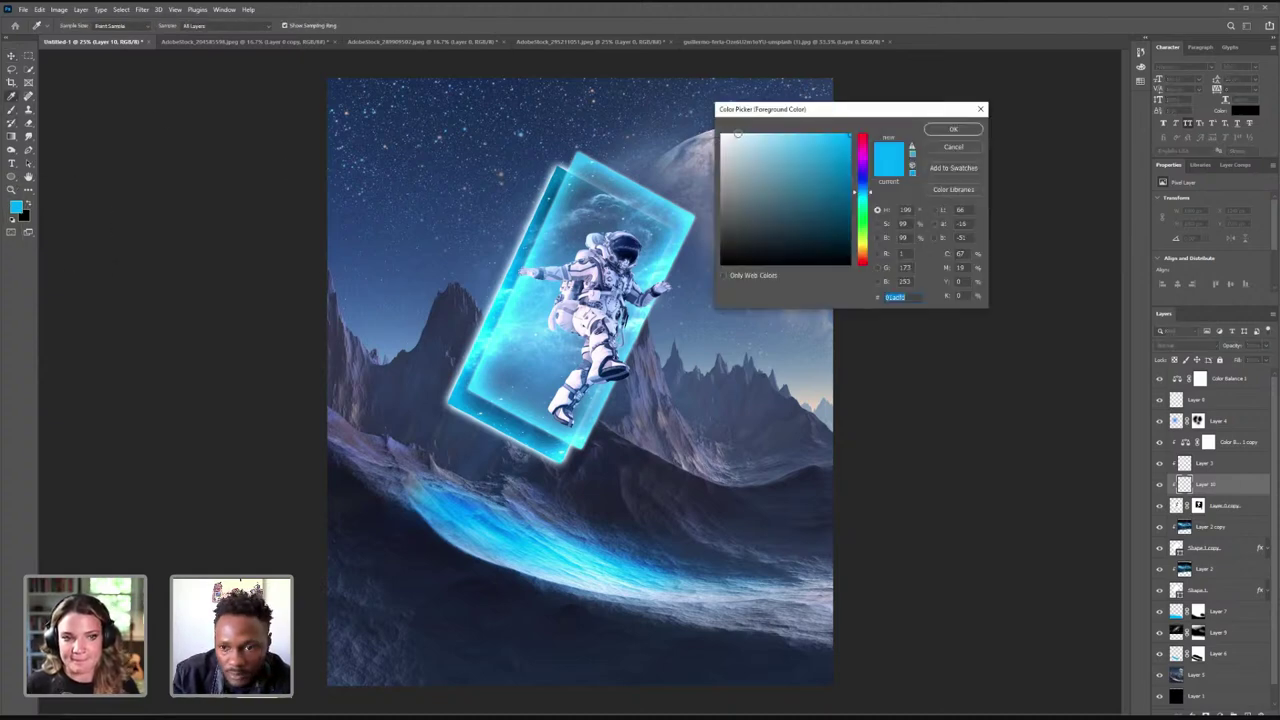
click(740, 134)
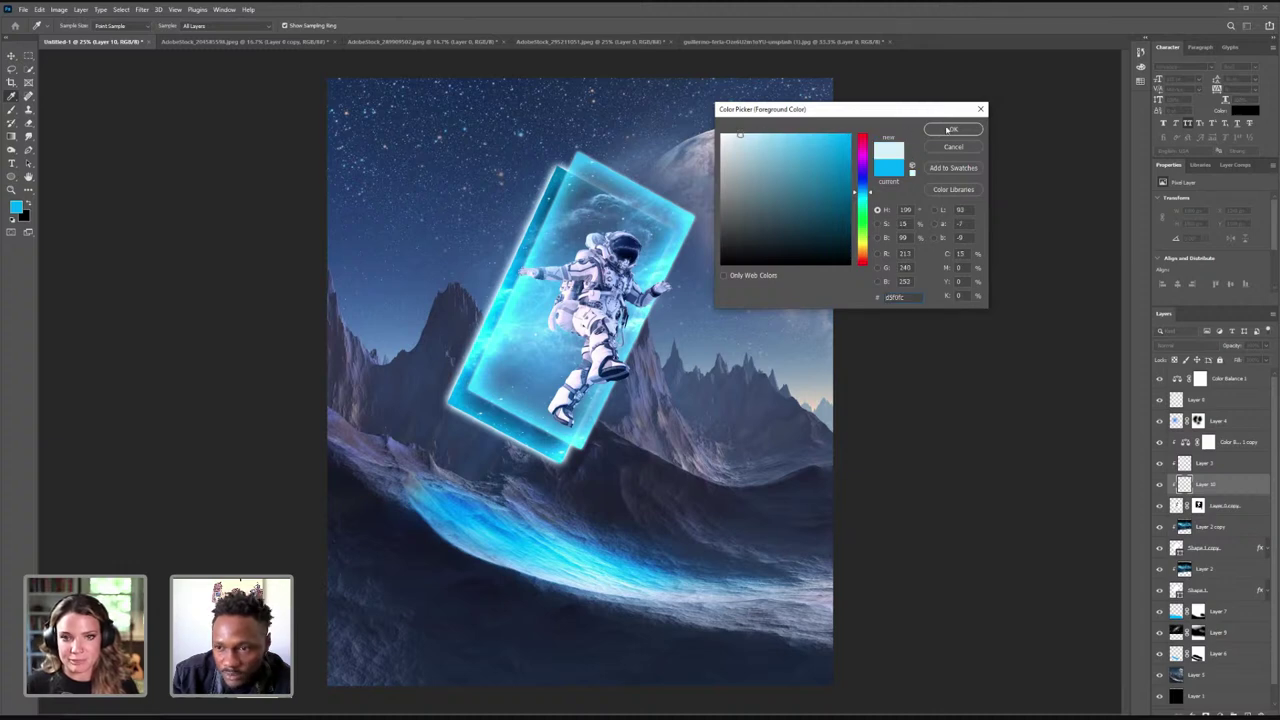
click(950, 130)
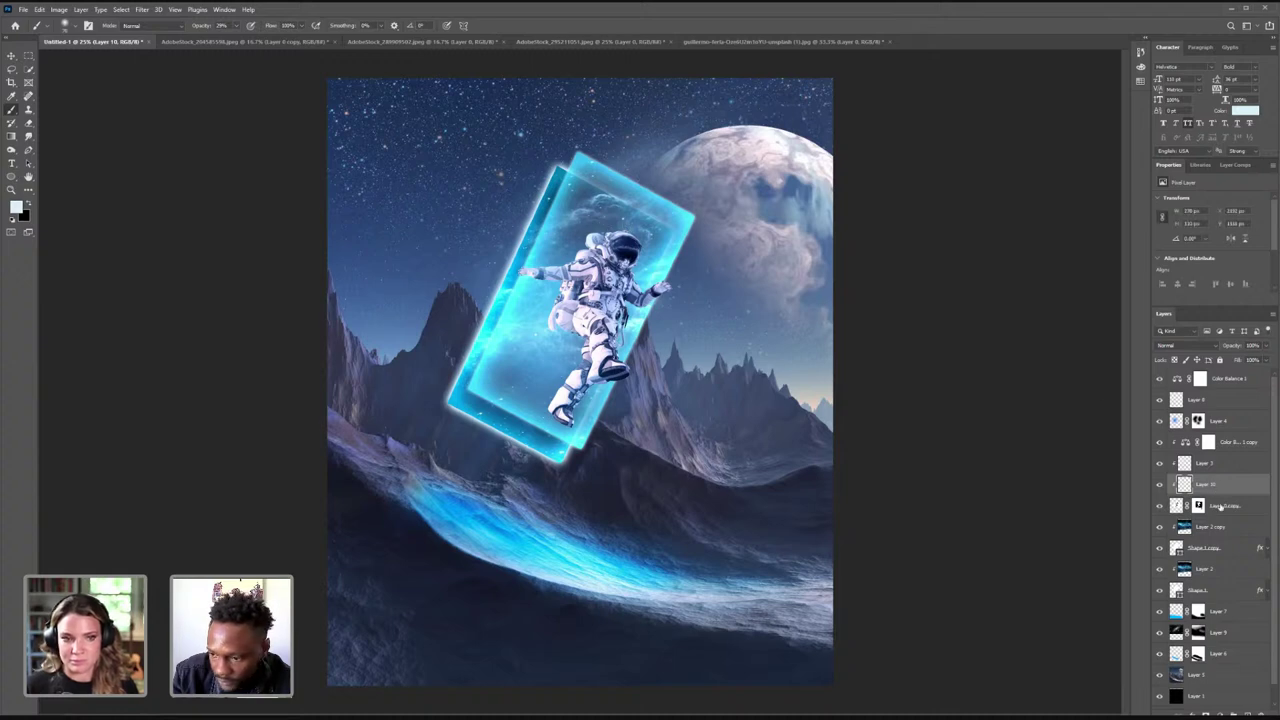
- Add a second clipped layer and paint pale blue highlights along the upper edge of the astronaut's outstretched arm at 100% brush opacity
click(1247, 713)
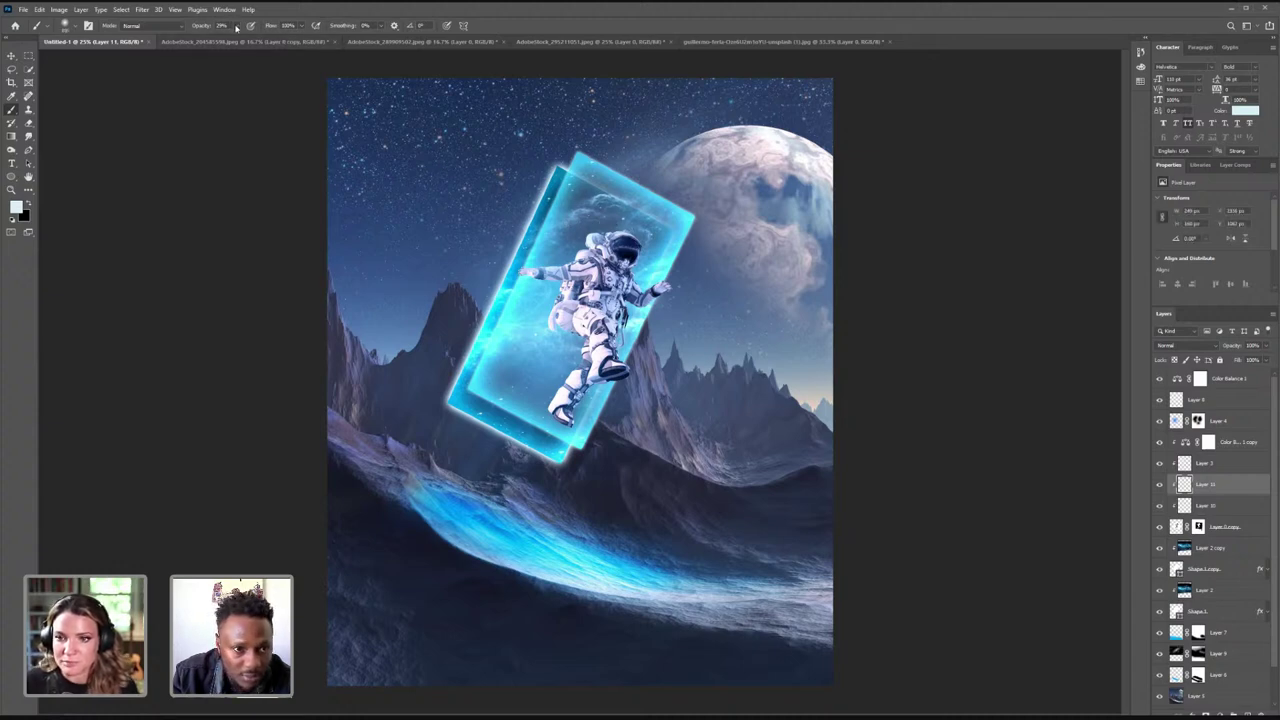
drag(236, 25, 299, 45)
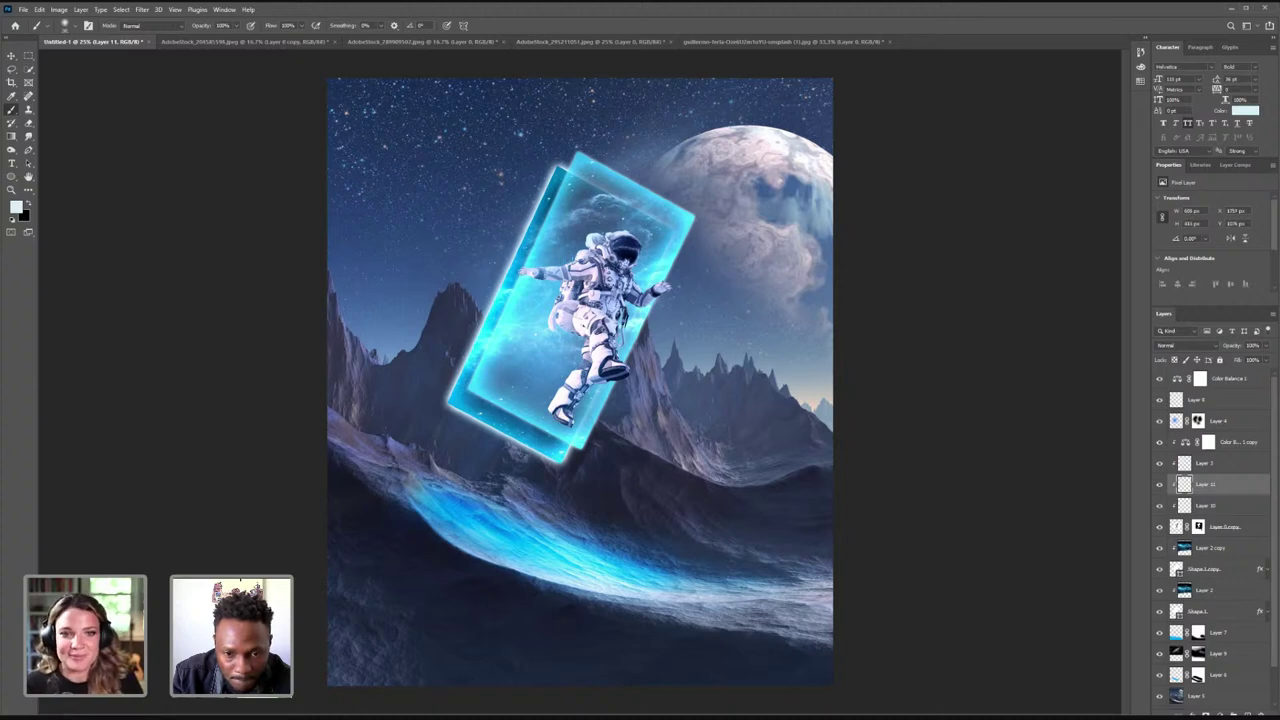
click(11, 189)
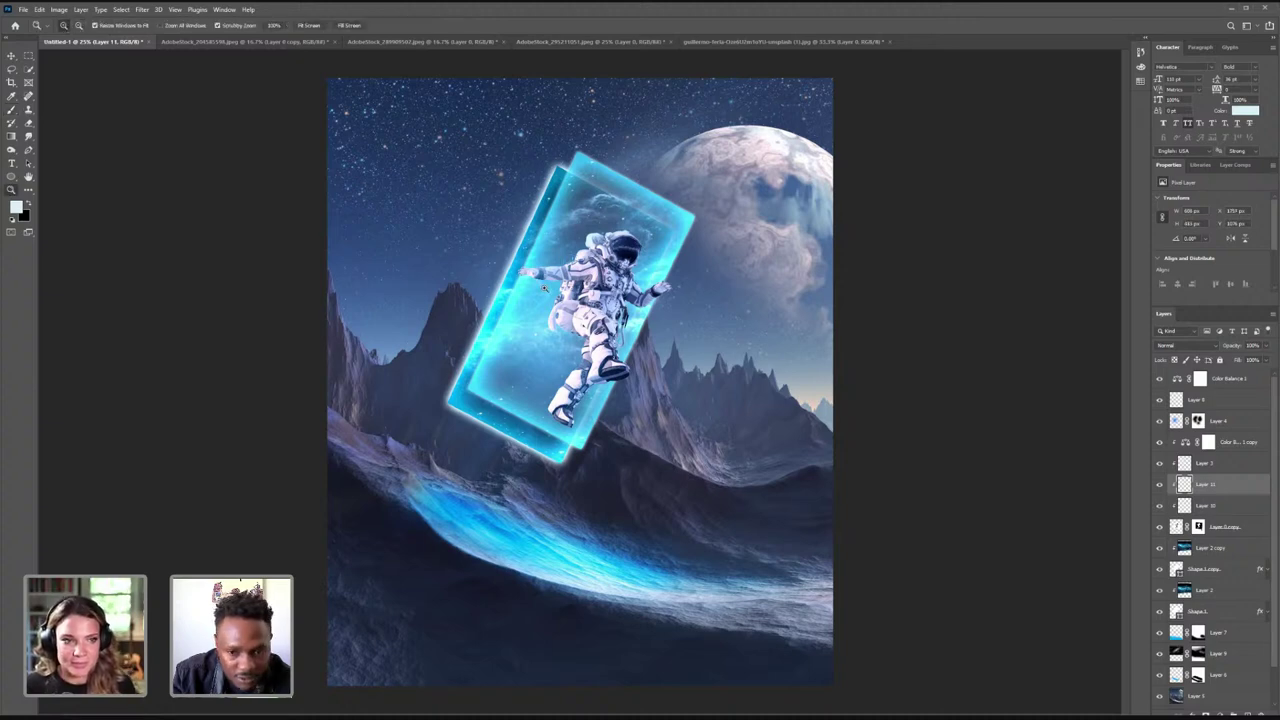
click(486, 270)
click(567, 279)
click(582, 198)
click(582, 197)
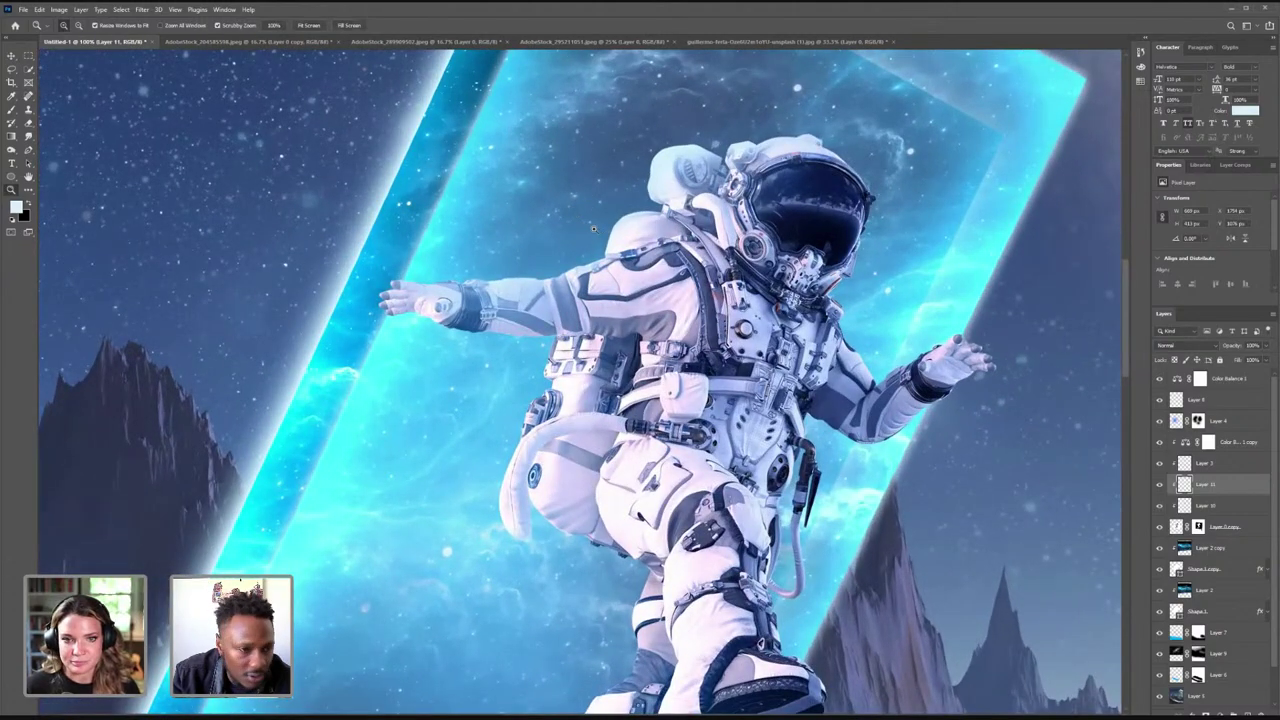
click(597, 229)
key(b)
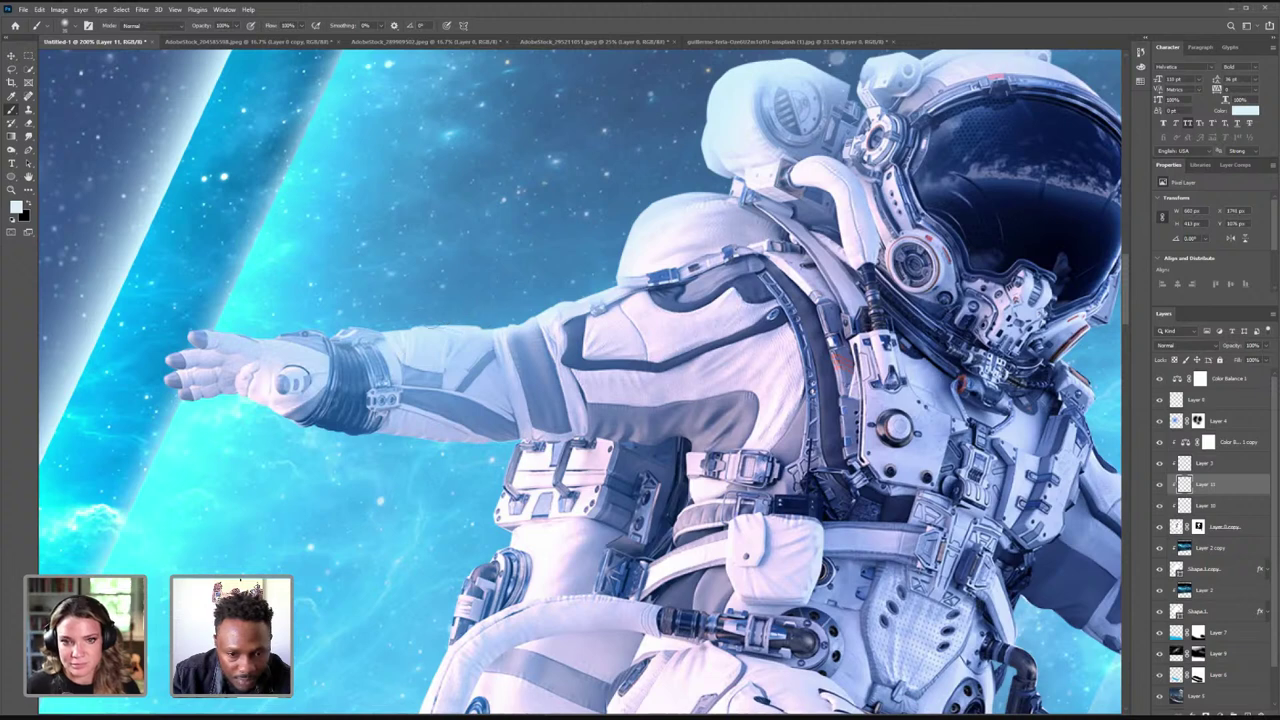
drag(394, 332, 272, 324)
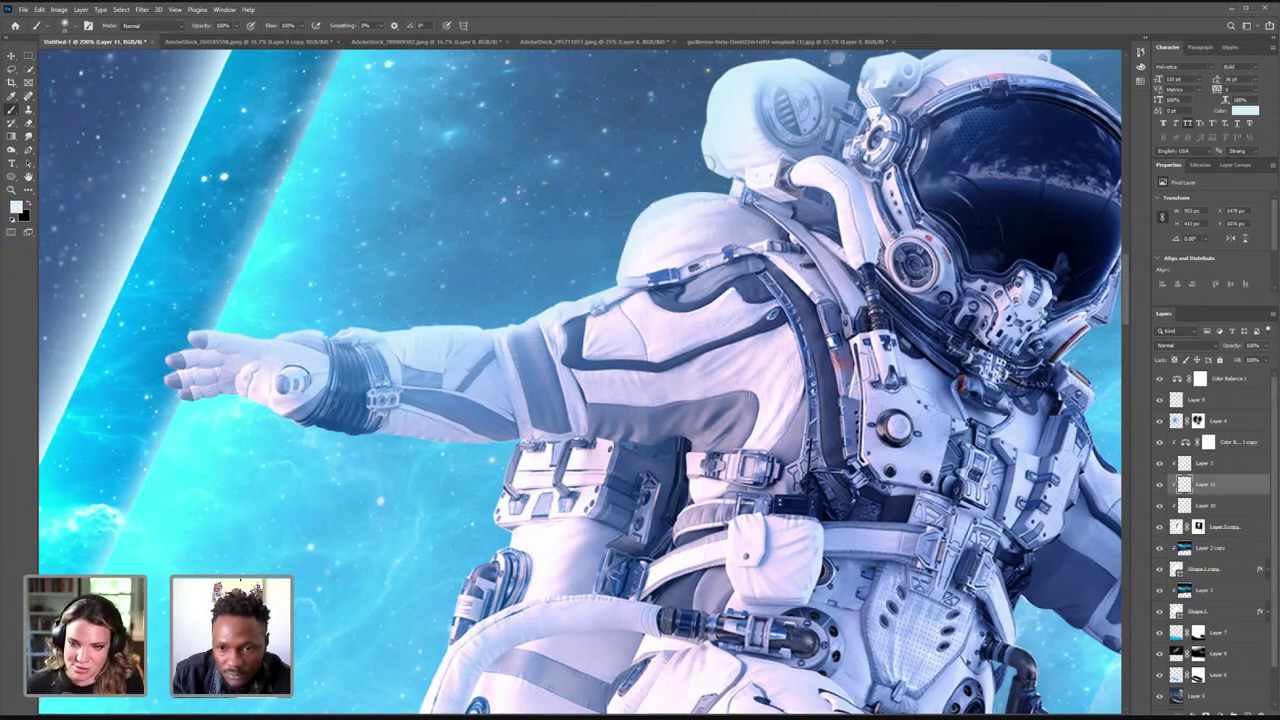
- Paint pale blue highlights along the helmet's outer edge beside the visor and down the shoulder and upper arm of the bent arm
right_click(680, 208)
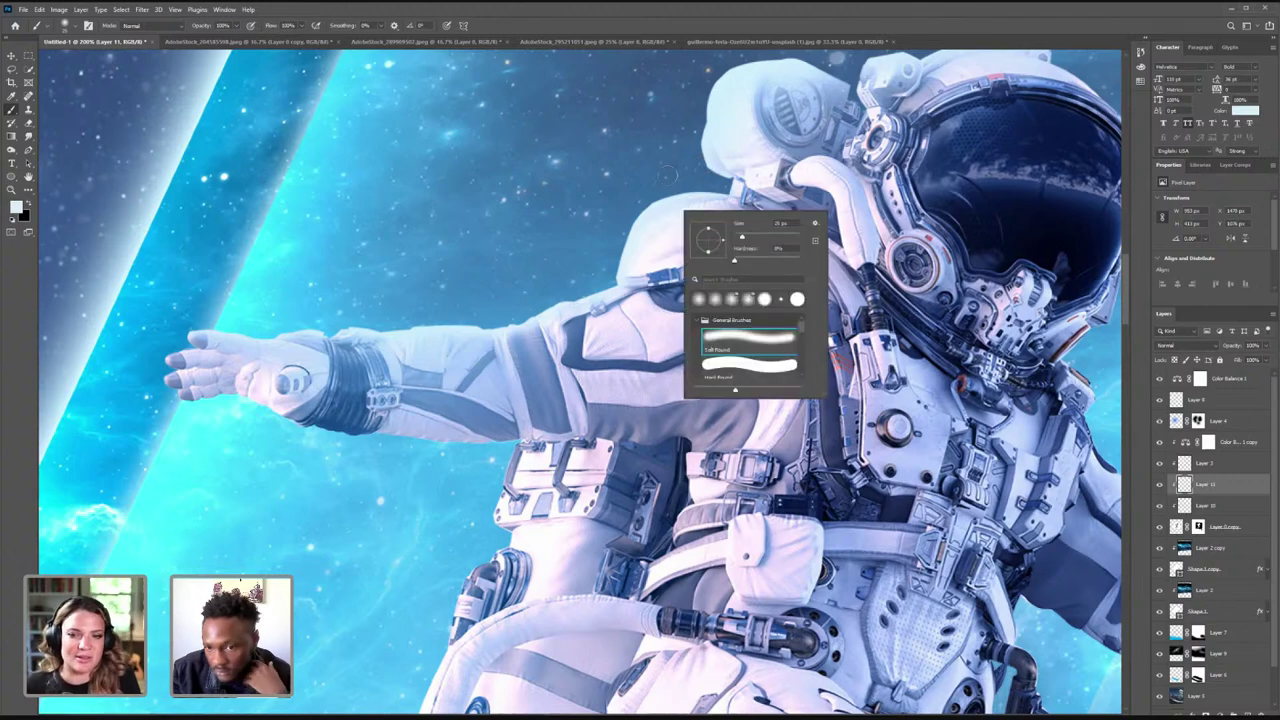
key(Return)
scroll(745, 357, up, 5)
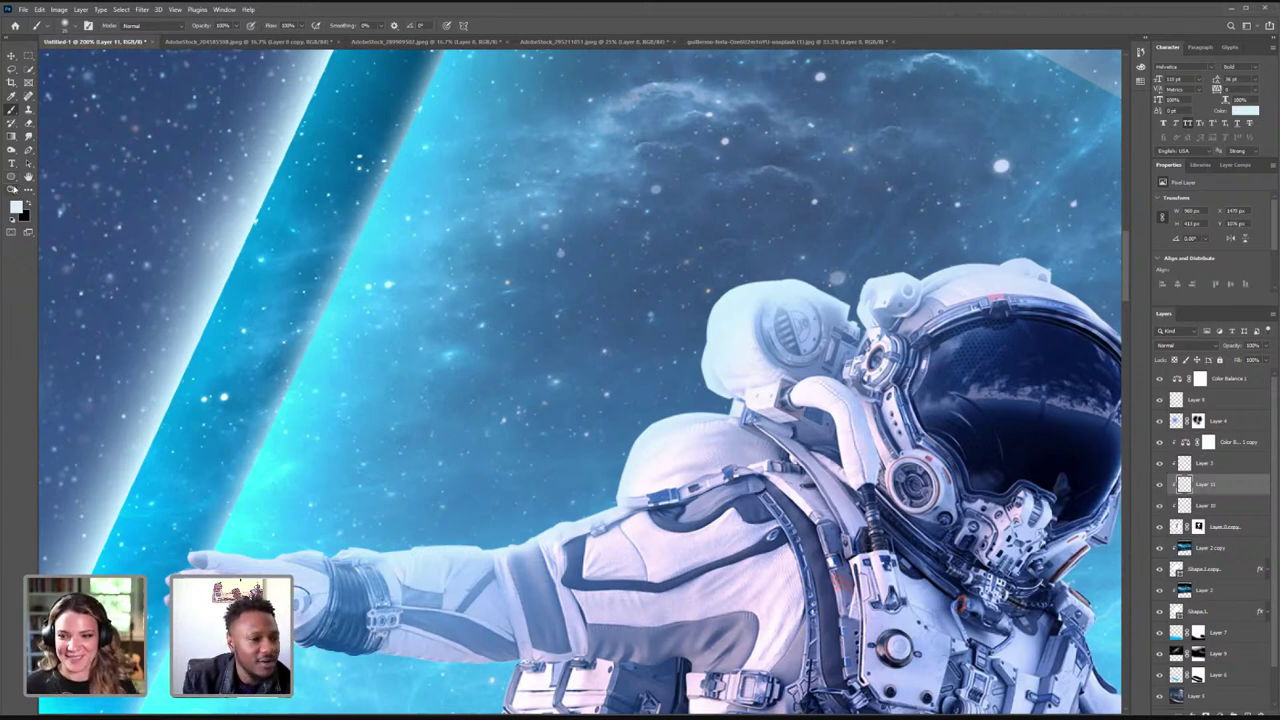
click(29, 177)
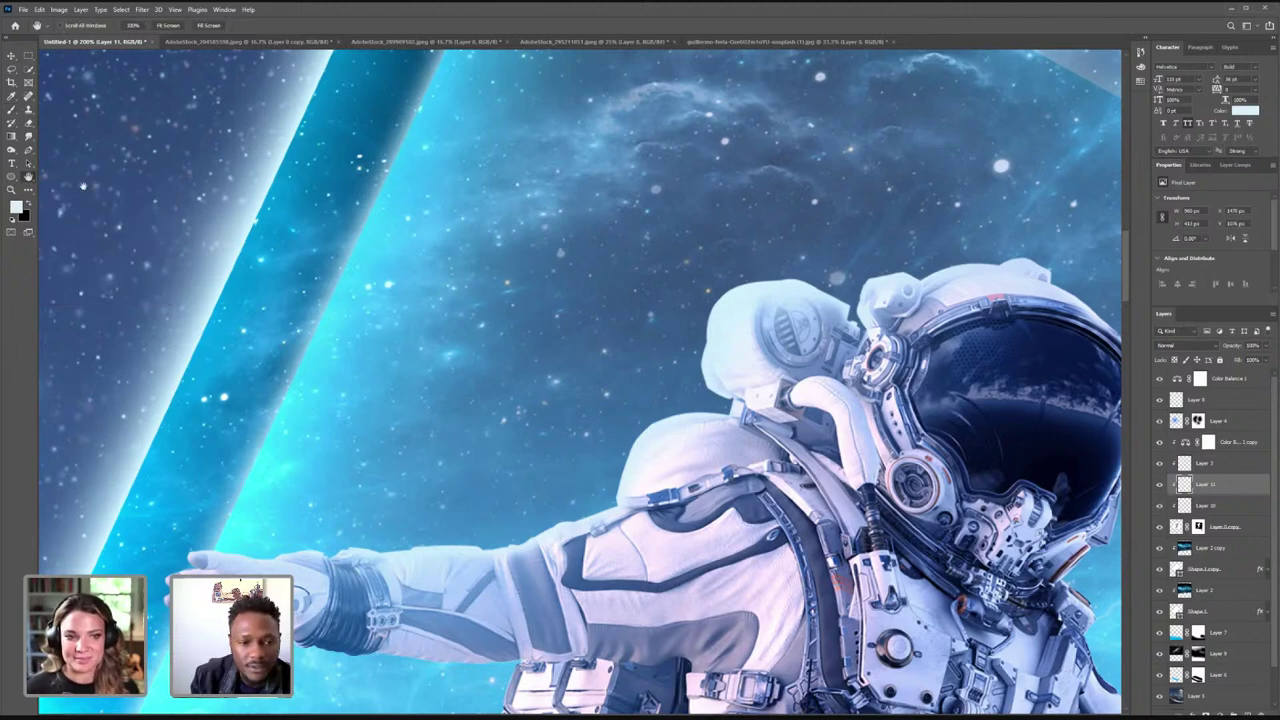
mouse_move(800, 380)
mouse_down()
mouse_move(690, 309)
mouse_move(470, 248)
mouse_up()
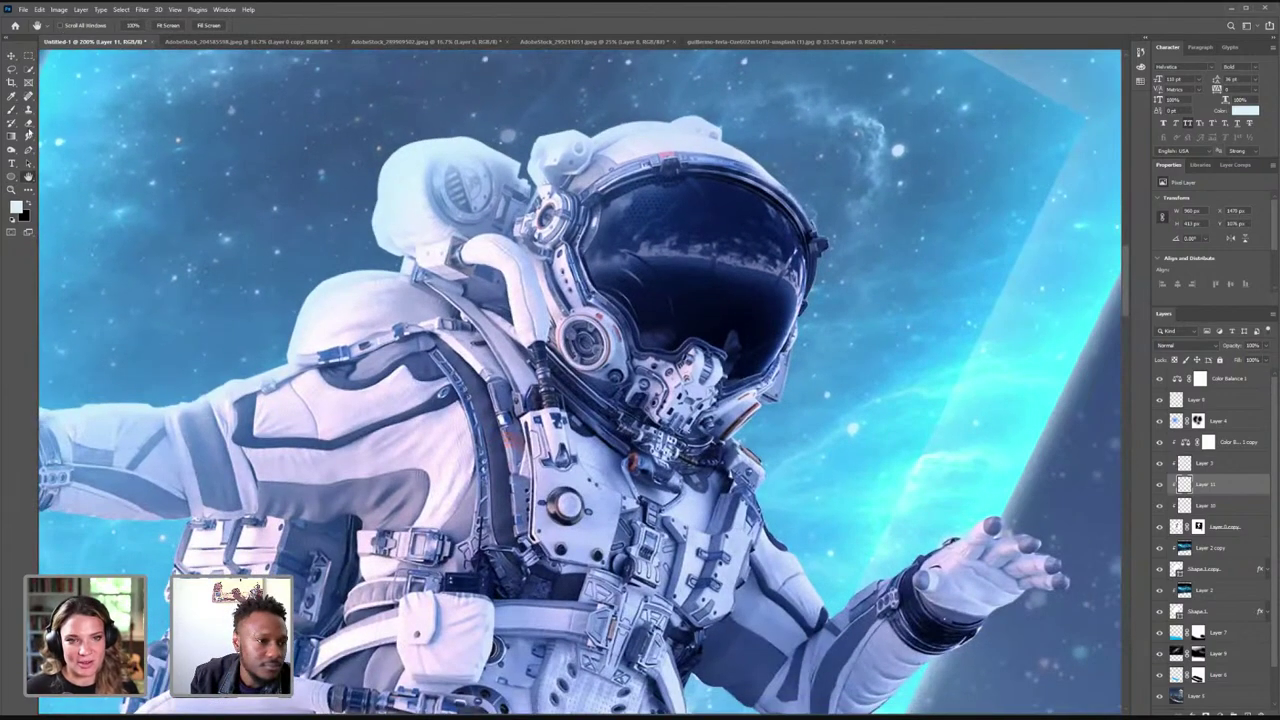
click(12, 109)
mouse_move(773, 164)
mouse_down()
mouse_move(812, 199)
mouse_move(831, 255)
mouse_move(782, 398)
mouse_up()
mouse_move(800, 348)
mouse_down()
mouse_move(748, 447)
mouse_move(797, 535)
mouse_up()
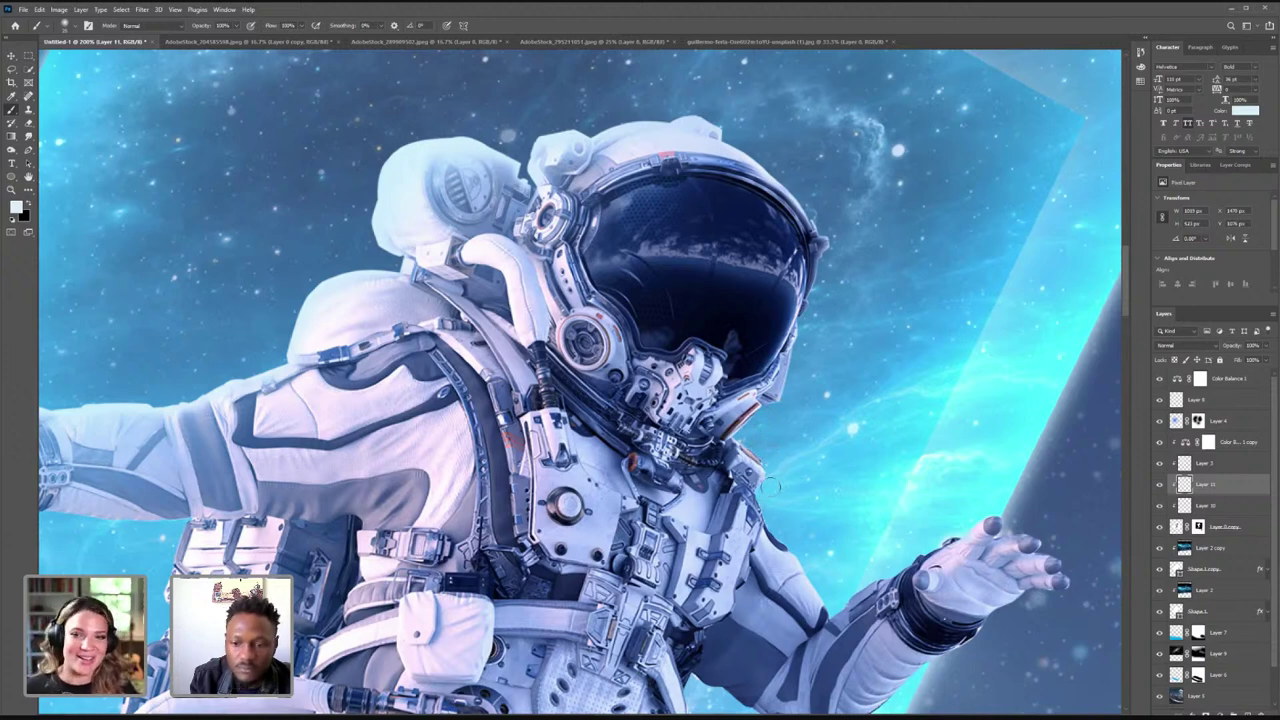
mouse_move(772, 487)
mouse_down()
mouse_move(774, 528)
mouse_move(839, 591)
mouse_move(834, 608)
mouse_up()
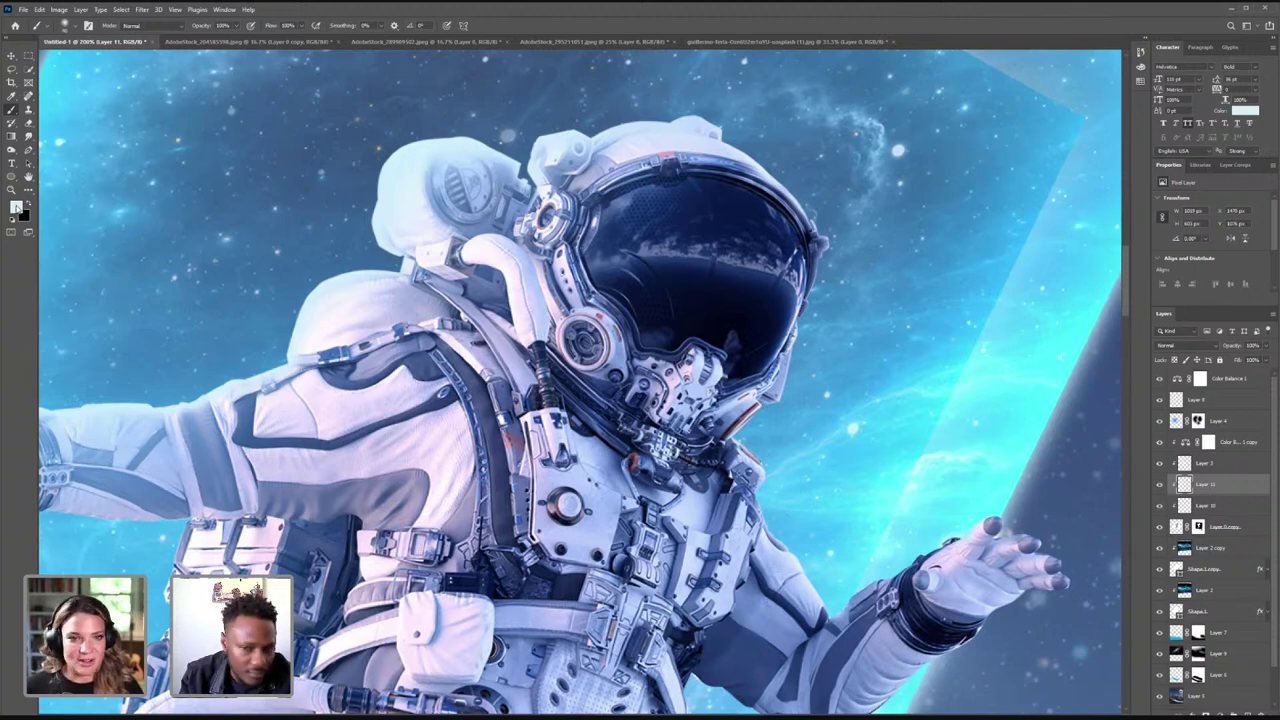
- Change the brush colour to light blue #c3eafc, shrink the brush, and paint highlights along the upper edge of the bent arm's hand and wrist
click(16, 207)
click(752, 135)
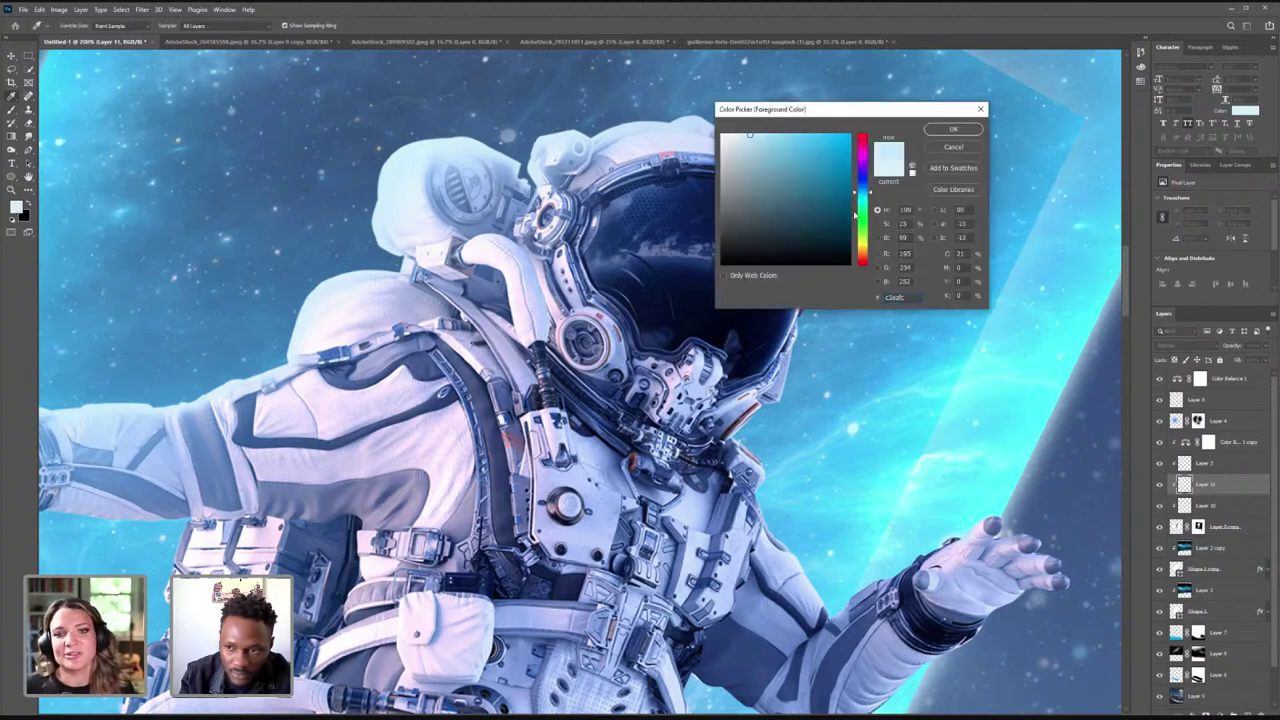
click(952, 129)
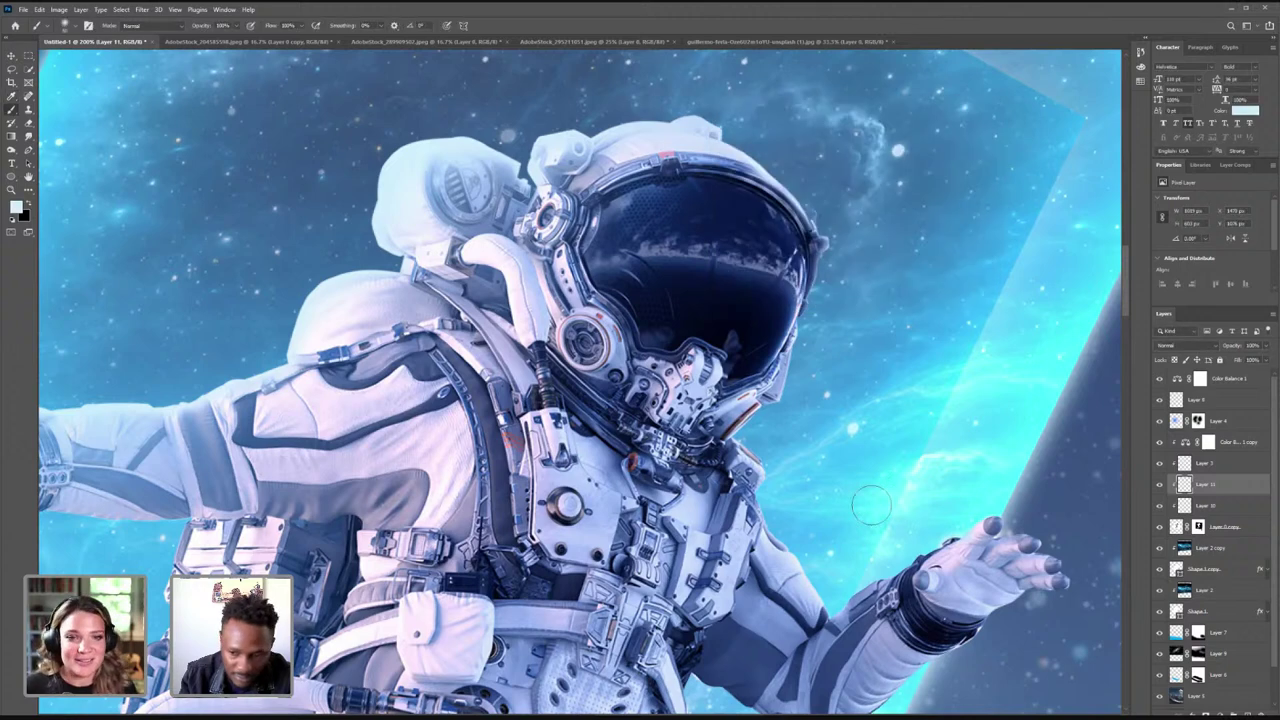
key(bracketleft)
key(bracketleft)
key(bracketleft)
key(bracketleft)
drag(962, 530, 920, 547)
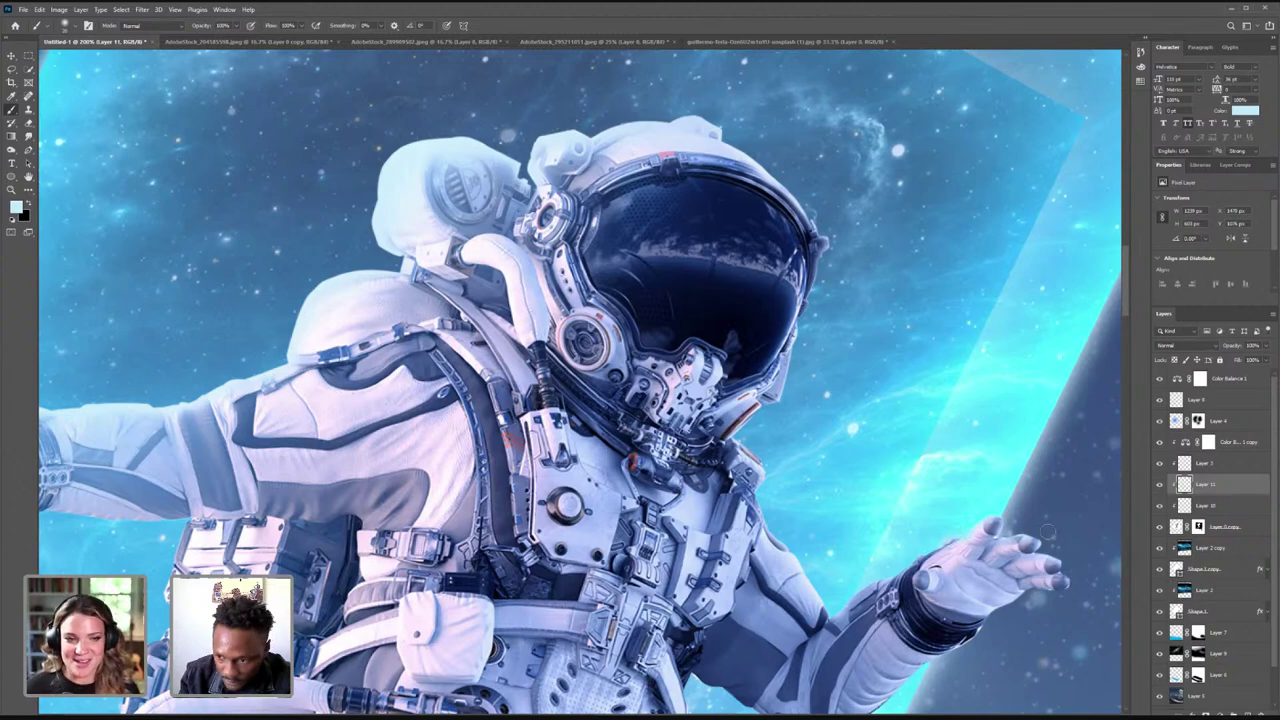
- Paint light blue highlights down the hose hanging at the astronaut's hip and along the outer edge of the raised leg toward the boot
scroll(1047, 533, down, 5)
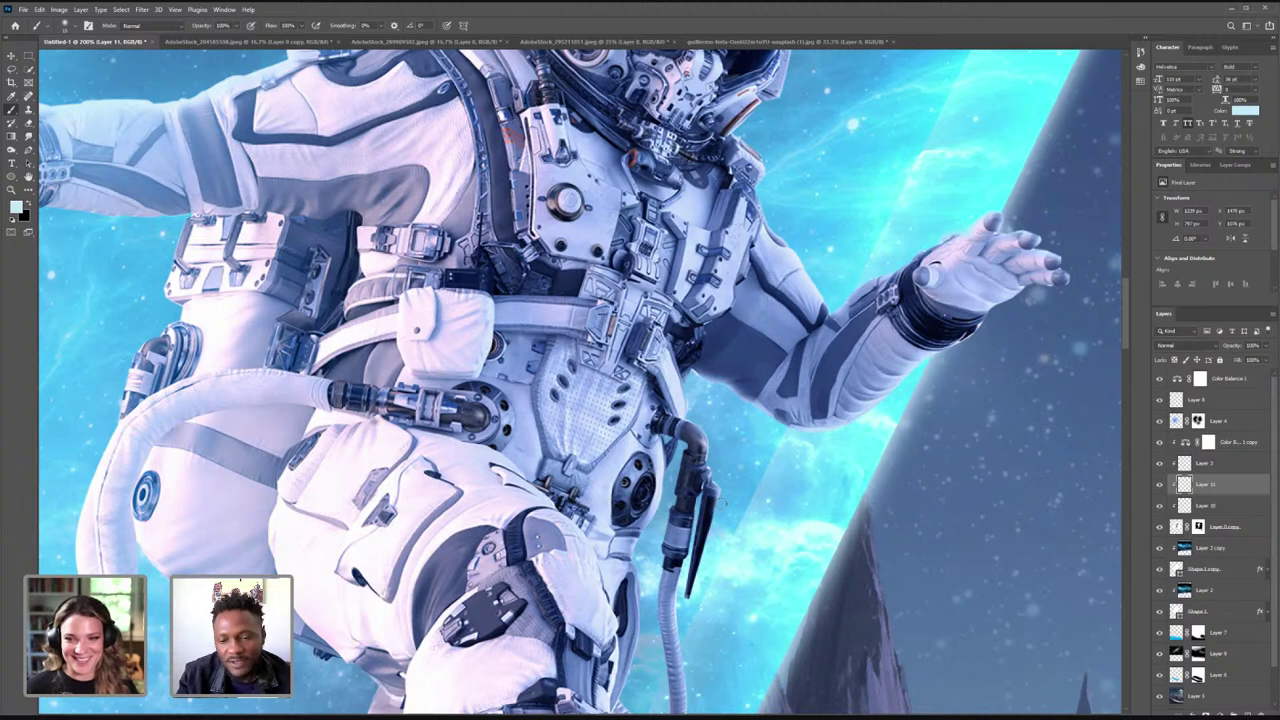
mouse_move(720, 502)
mouse_down()
mouse_move(683, 619)
mouse_move(704, 655)
mouse_up()
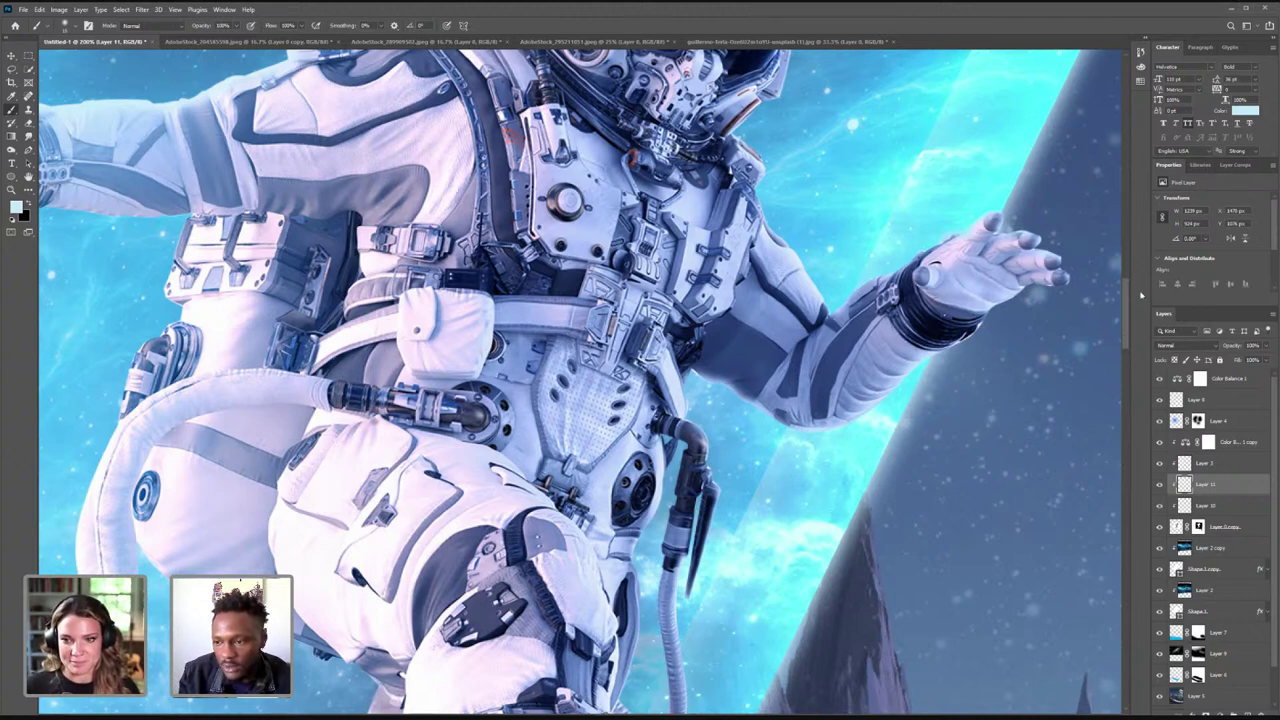
scroll(743, 279, down, 5)
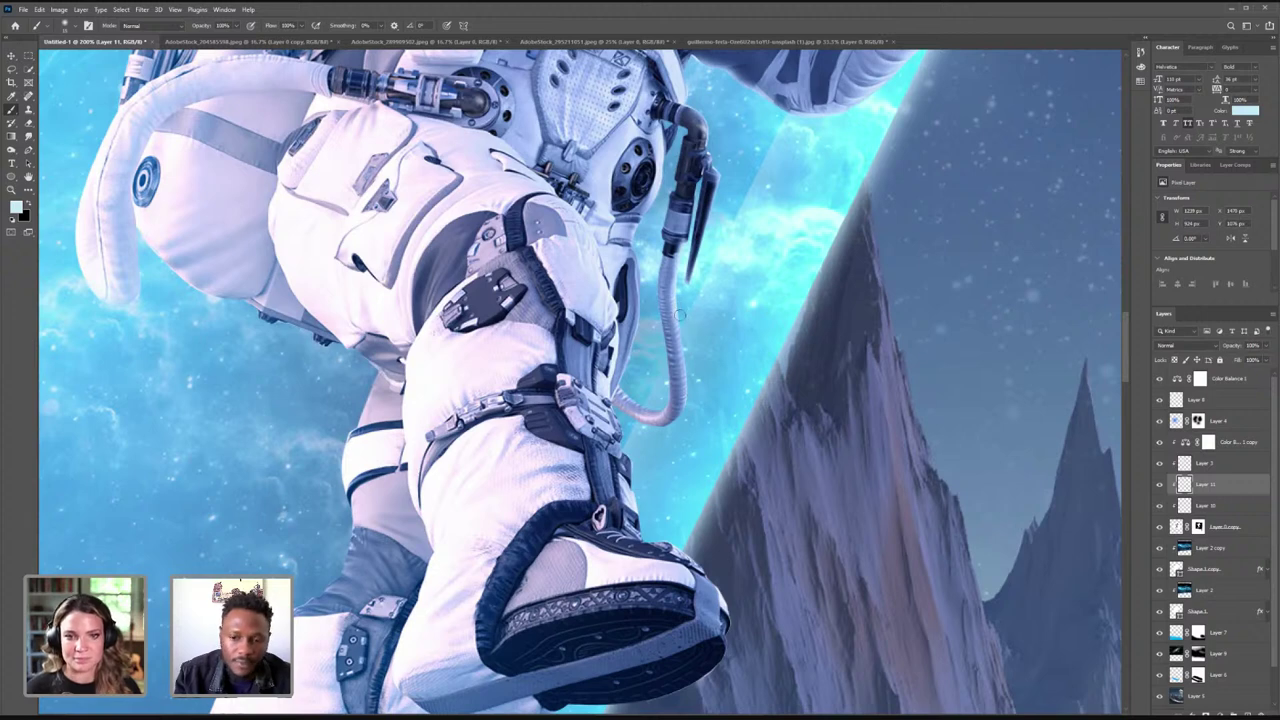
mouse_move(680, 315)
mouse_down()
mouse_move(678, 416)
mouse_move(616, 410)
mouse_move(638, 528)
mouse_move(670, 540)
mouse_move(686, 534)
mouse_move(678, 526)
mouse_move(683, 546)
mouse_up()
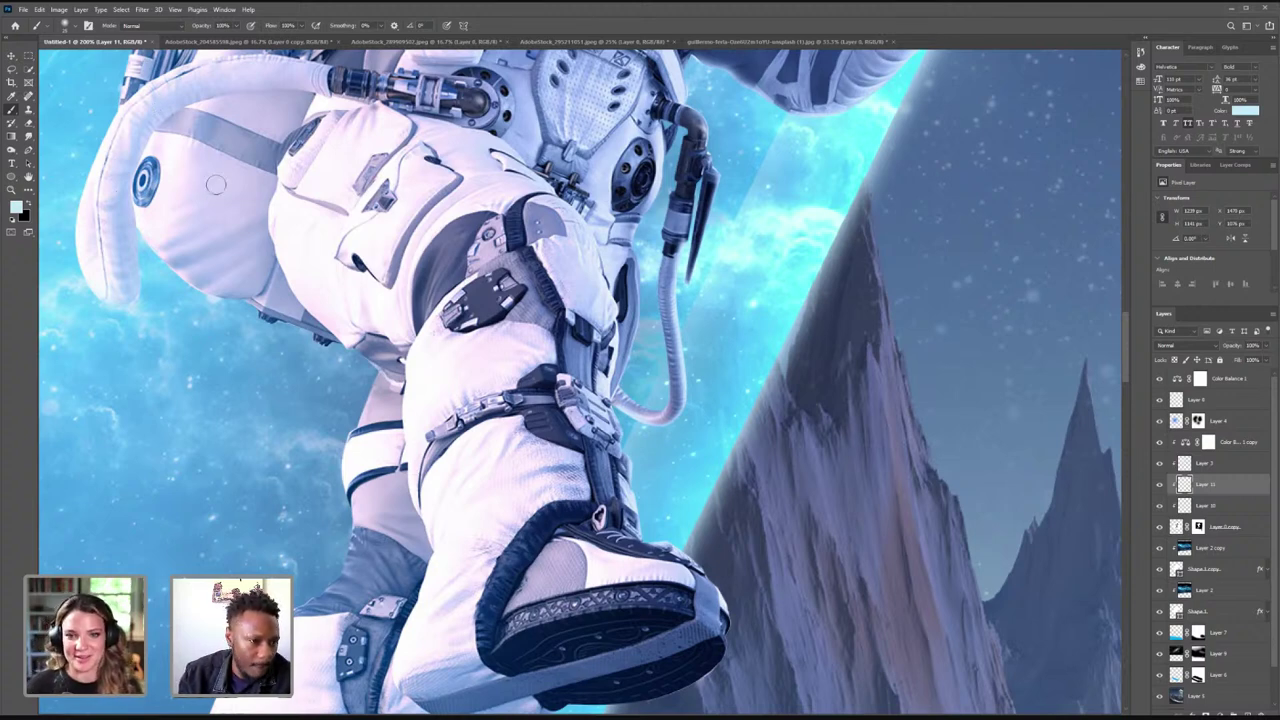
- Examine the astronaut's painted rim light within the whole composition
key(z)
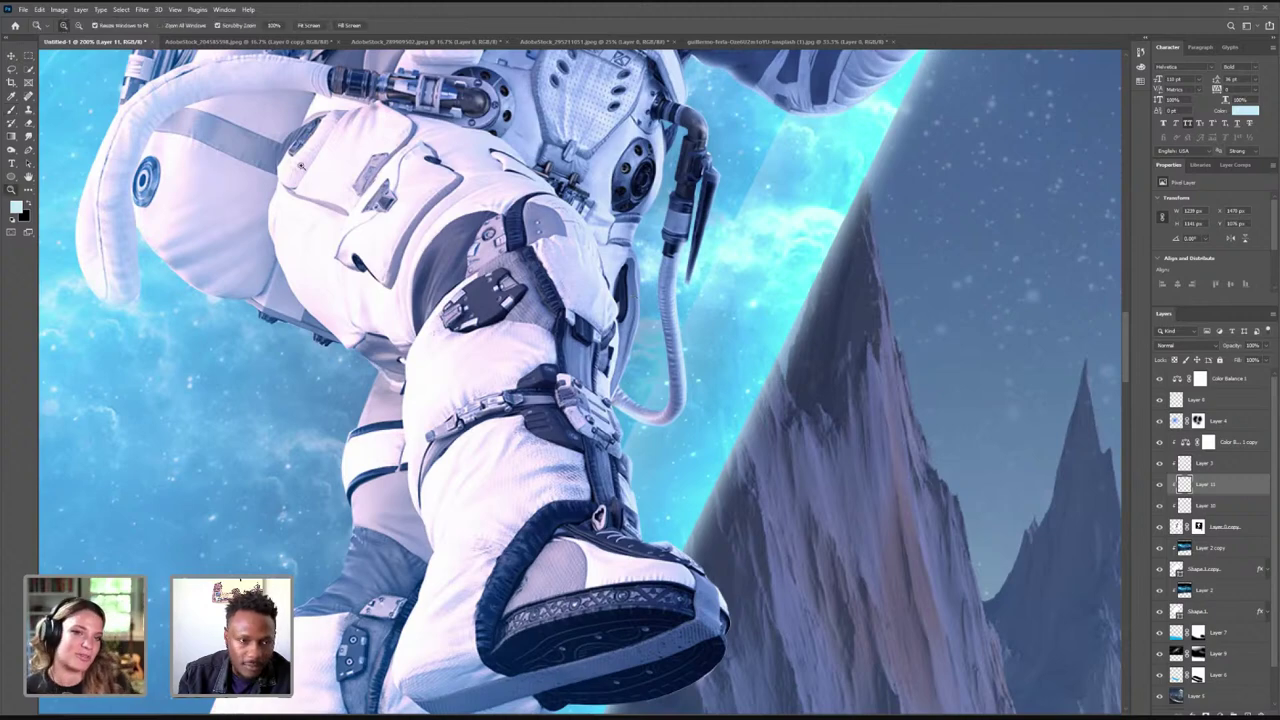
click(79, 25)
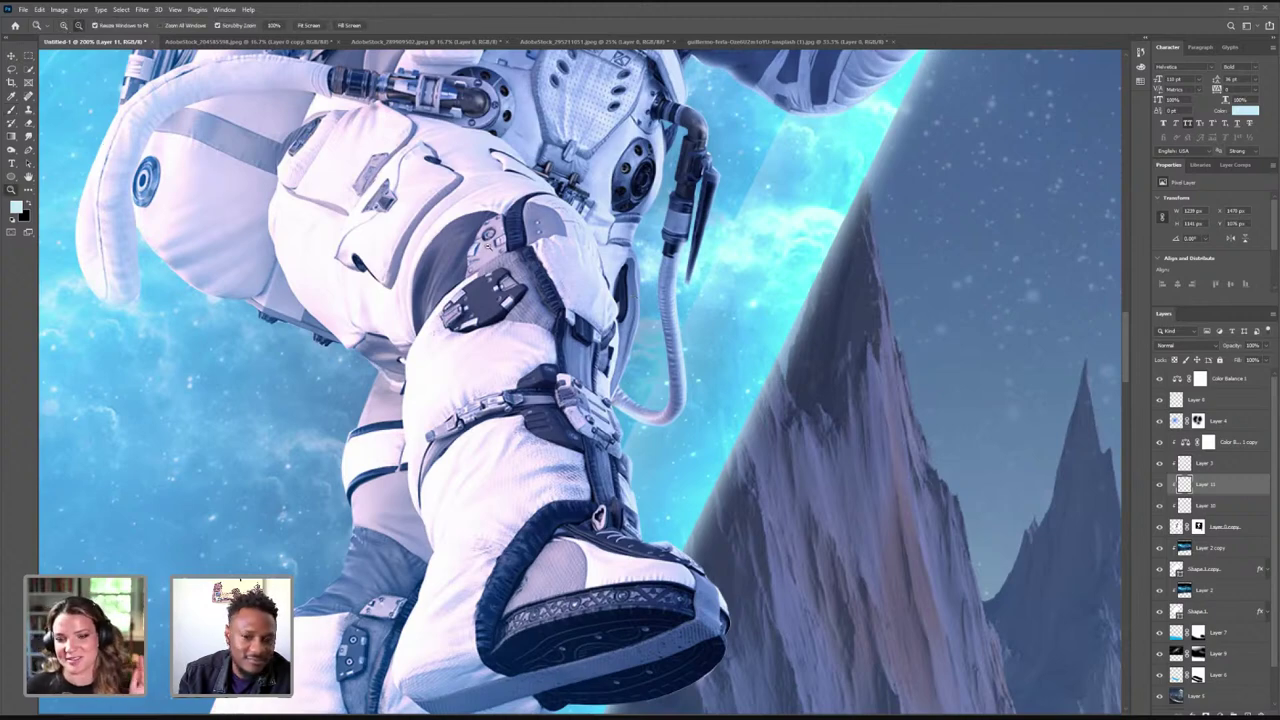
click(467, 241)
click(488, 242)
click(488, 242)
click(488, 242)
click(488, 242)
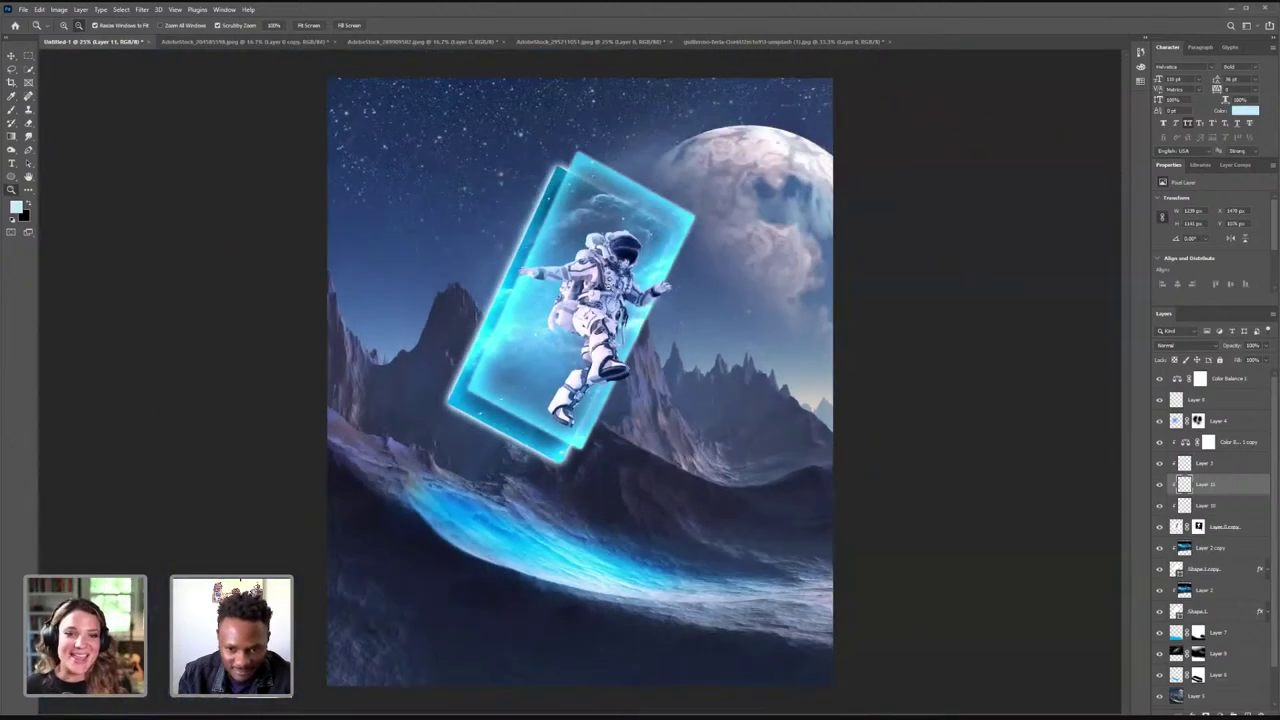
click(535, 227)
- Paint light blue highlights along the back edge of the astronaut's lower trailing leg and around the sole of its boot
click(64, 25)
click(449, 245)
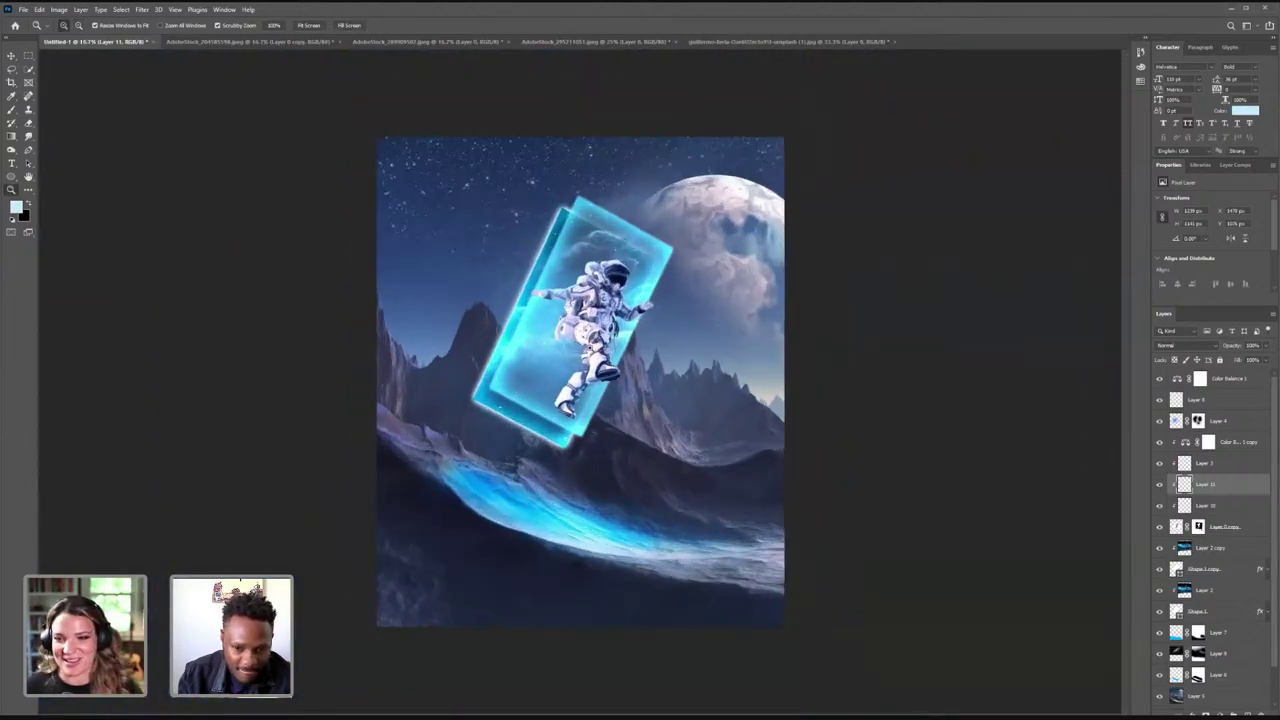
drag(566, 400, 560, 390)
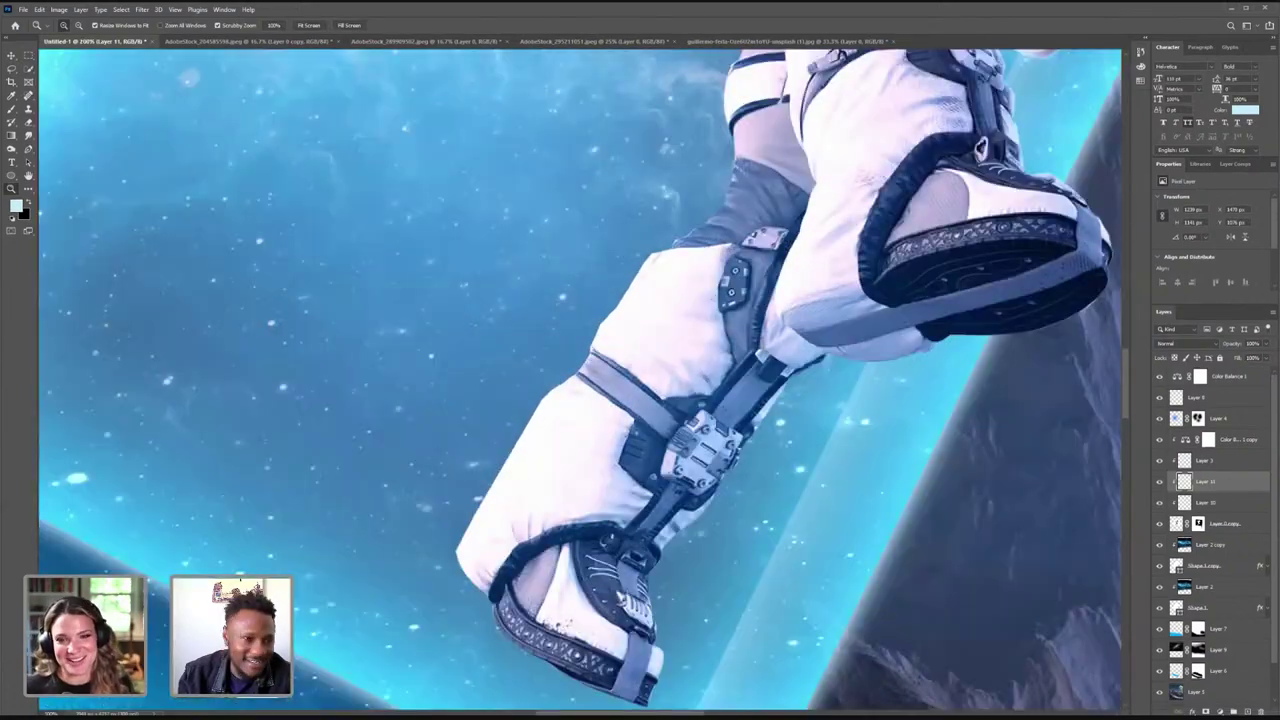
key(b)
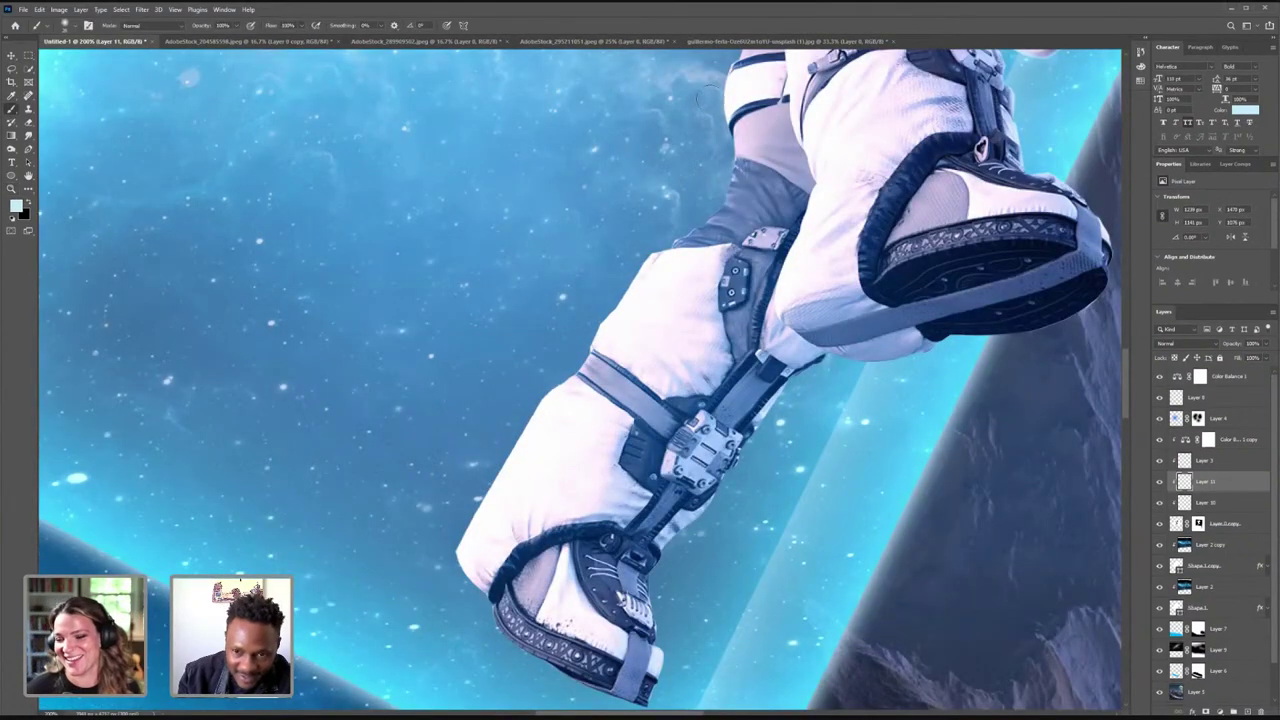
mouse_move(718, 86)
mouse_down()
mouse_move(714, 208)
mouse_move(682, 241)
mouse_move(632, 242)
mouse_move(636, 280)
mouse_move(590, 362)
mouse_move(518, 438)
mouse_move(462, 540)
mouse_move(468, 578)
mouse_move(487, 594)
mouse_move(462, 562)
mouse_move(522, 650)
mouse_move(642, 702)
mouse_move(505, 632)
mouse_move(463, 568)
mouse_up()
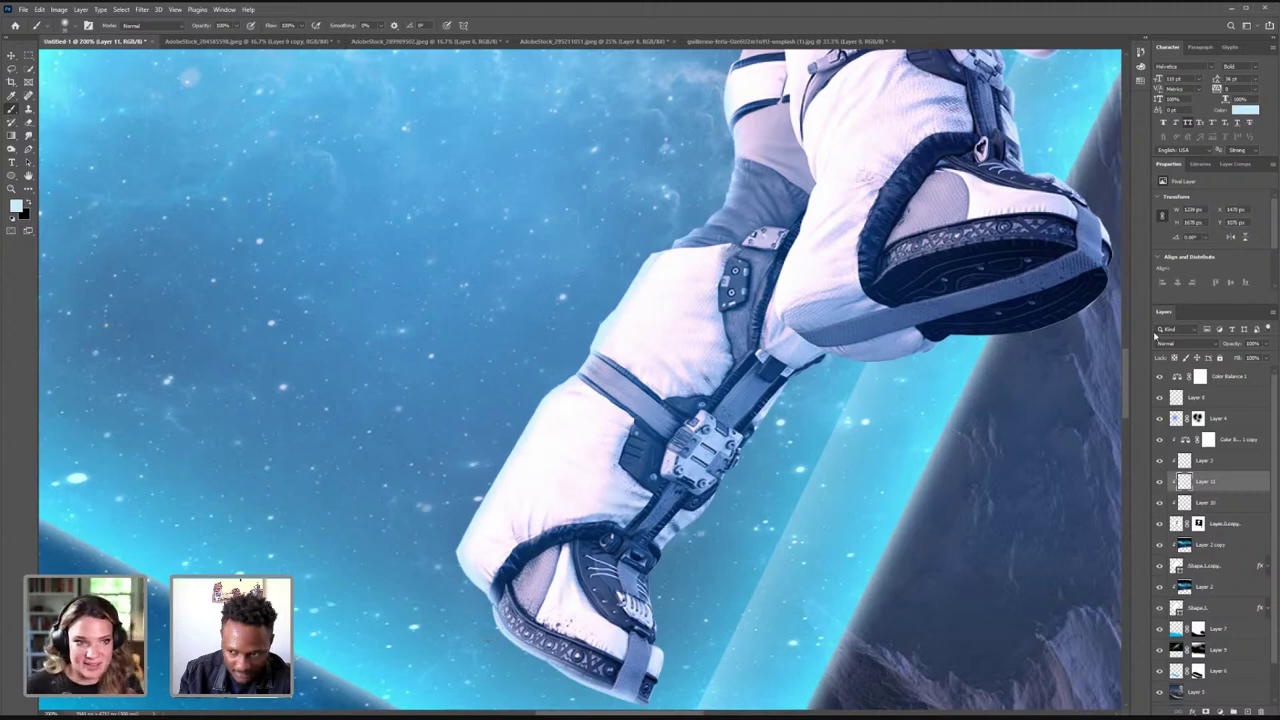
- Try stamping all visible layers into a new layer directly below Color Balance 1, review the whole image, and delete the stamped layer
drag(1127, 376, 1126, 342)
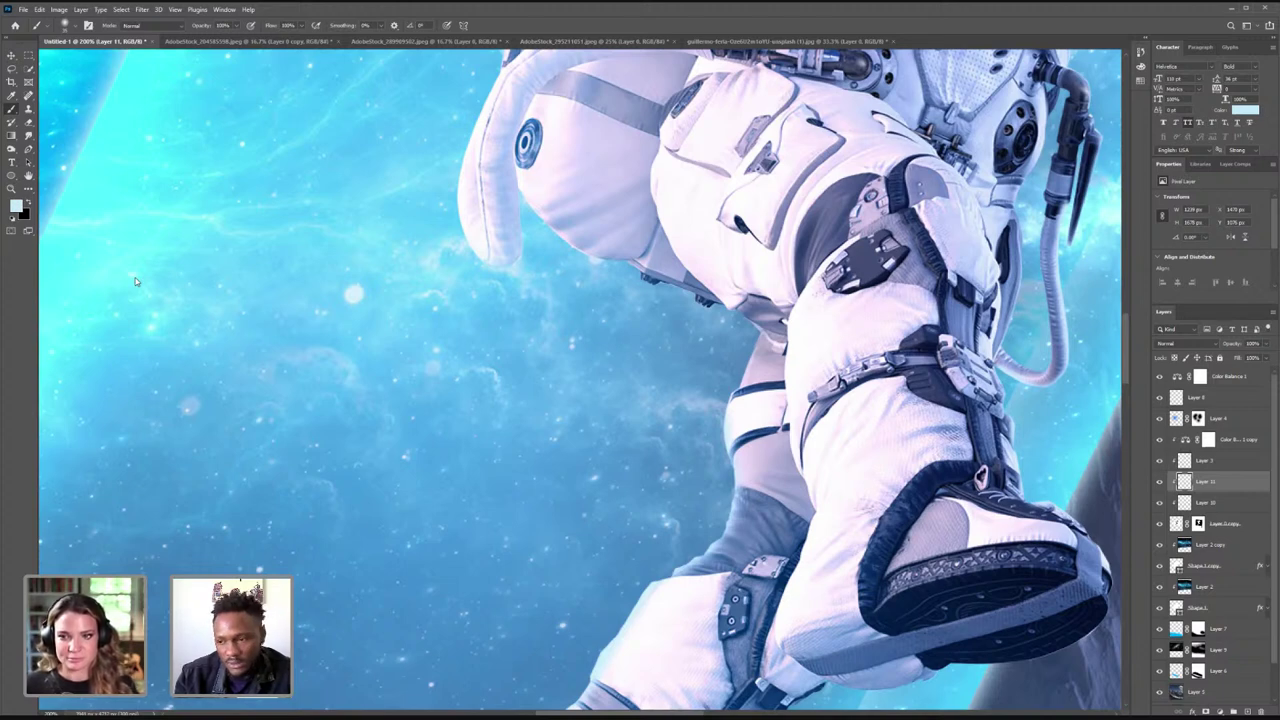
click(1215, 397)
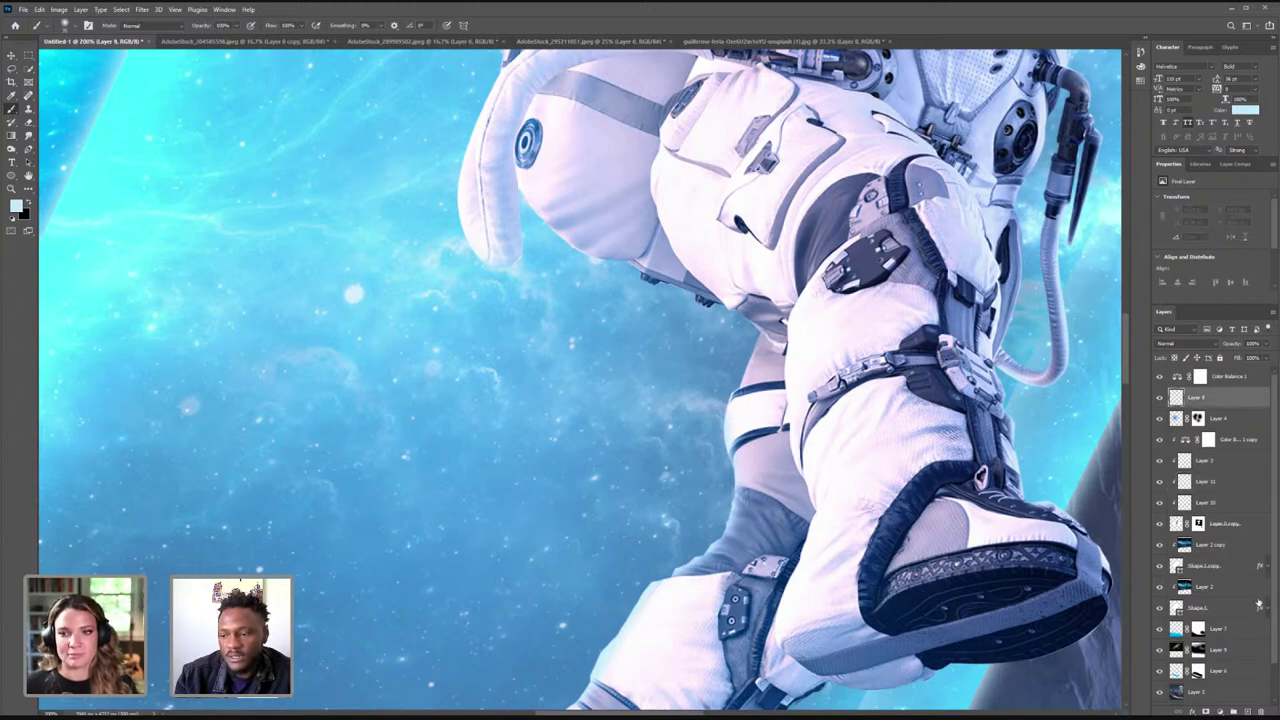
click(1247, 711)
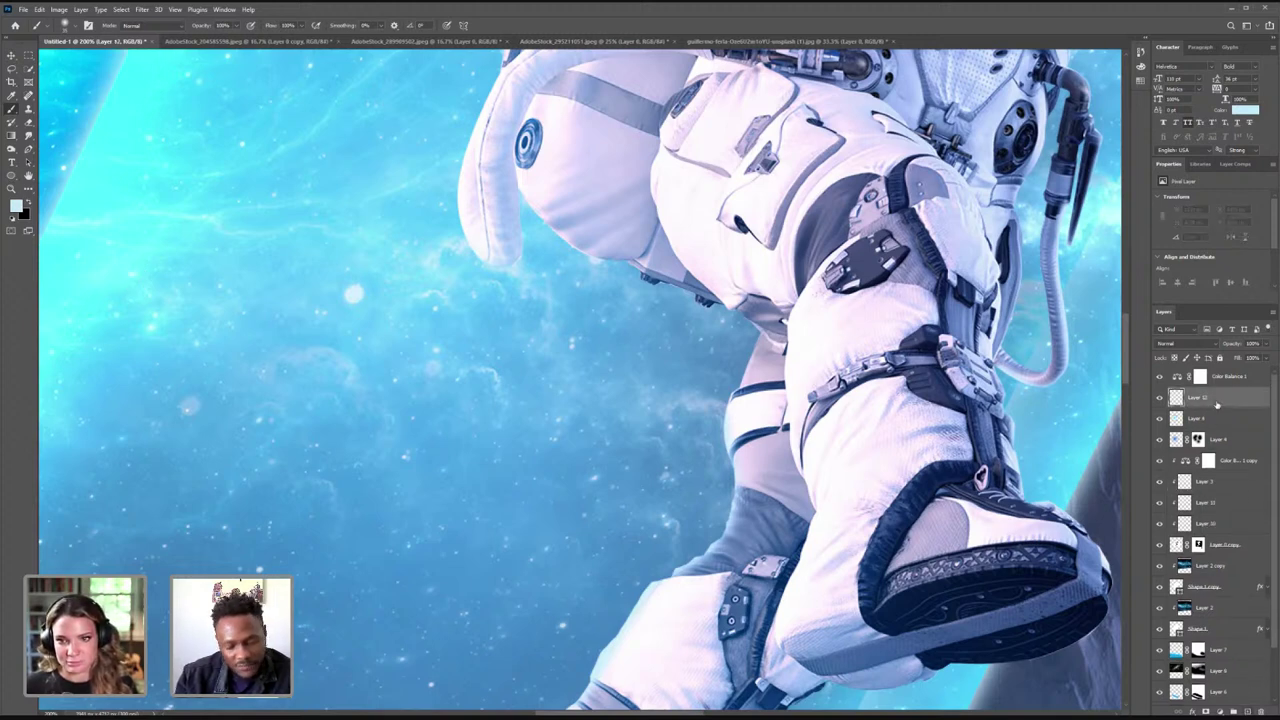
key(ctrl+alt+shift+e)
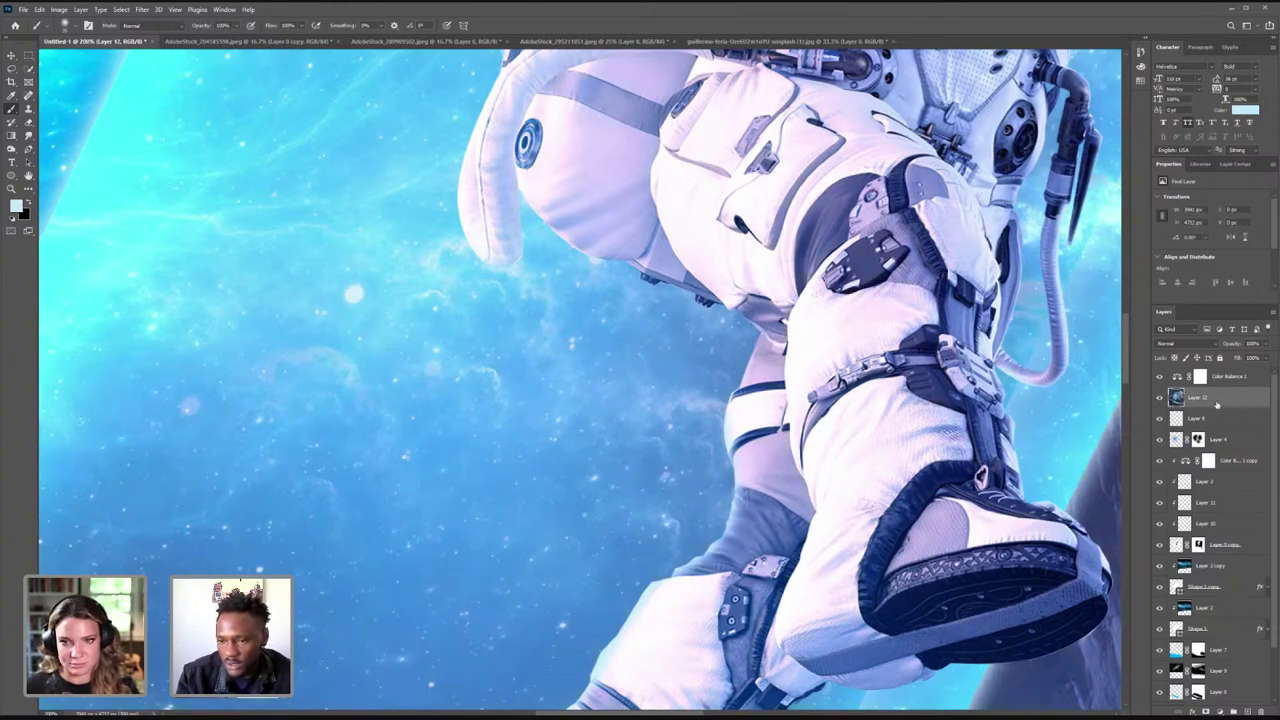
click(11, 188)
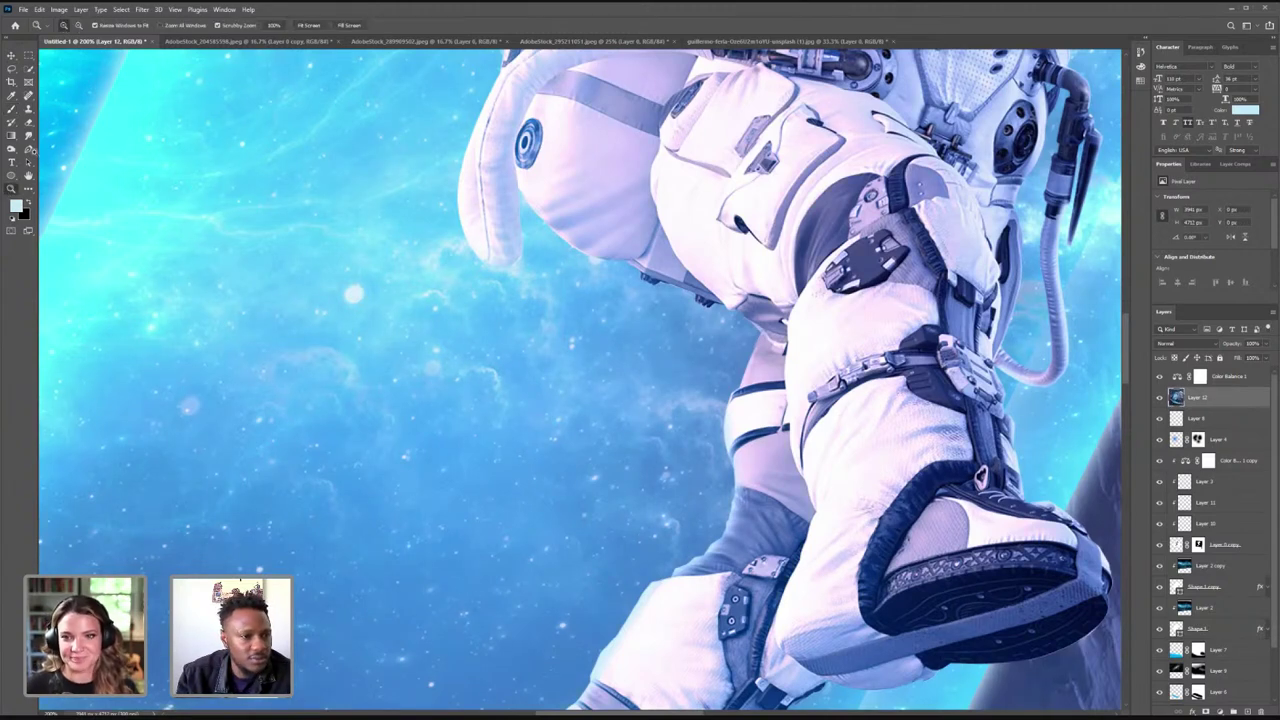
click(79, 25)
drag(628, 220, 630, 217)
click(630, 218)
click(631, 221)
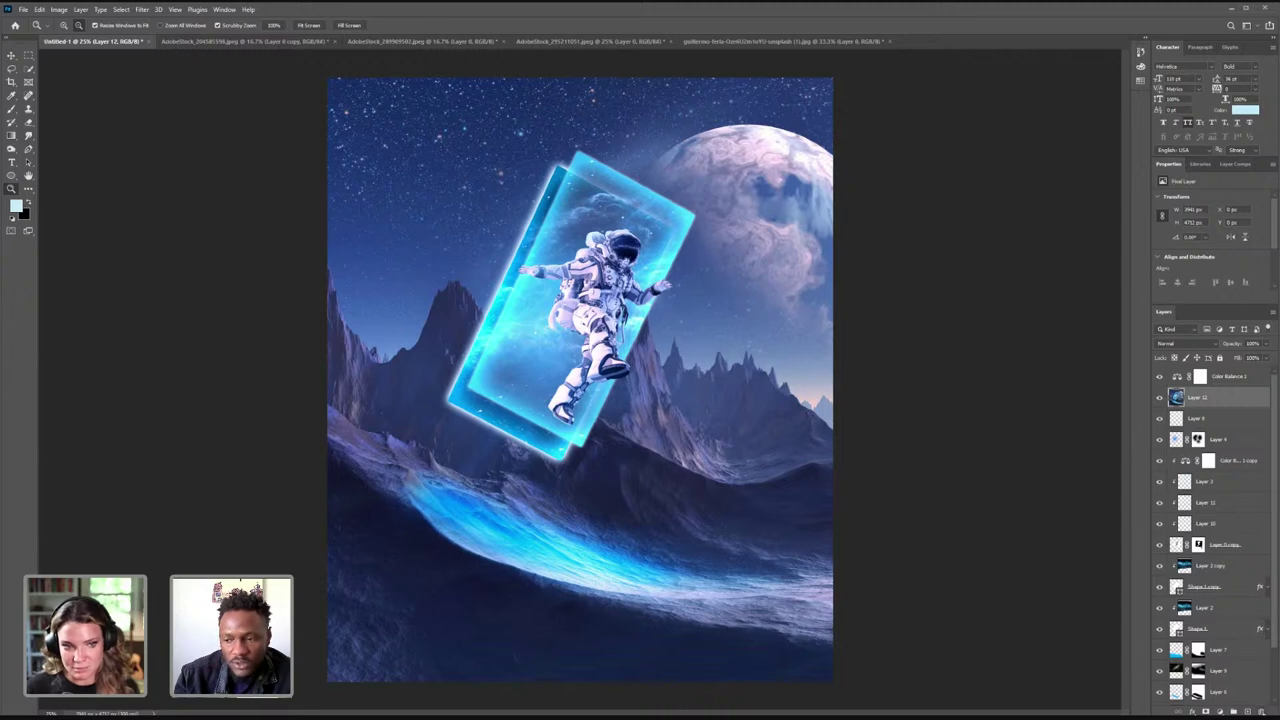
click(1263, 711)
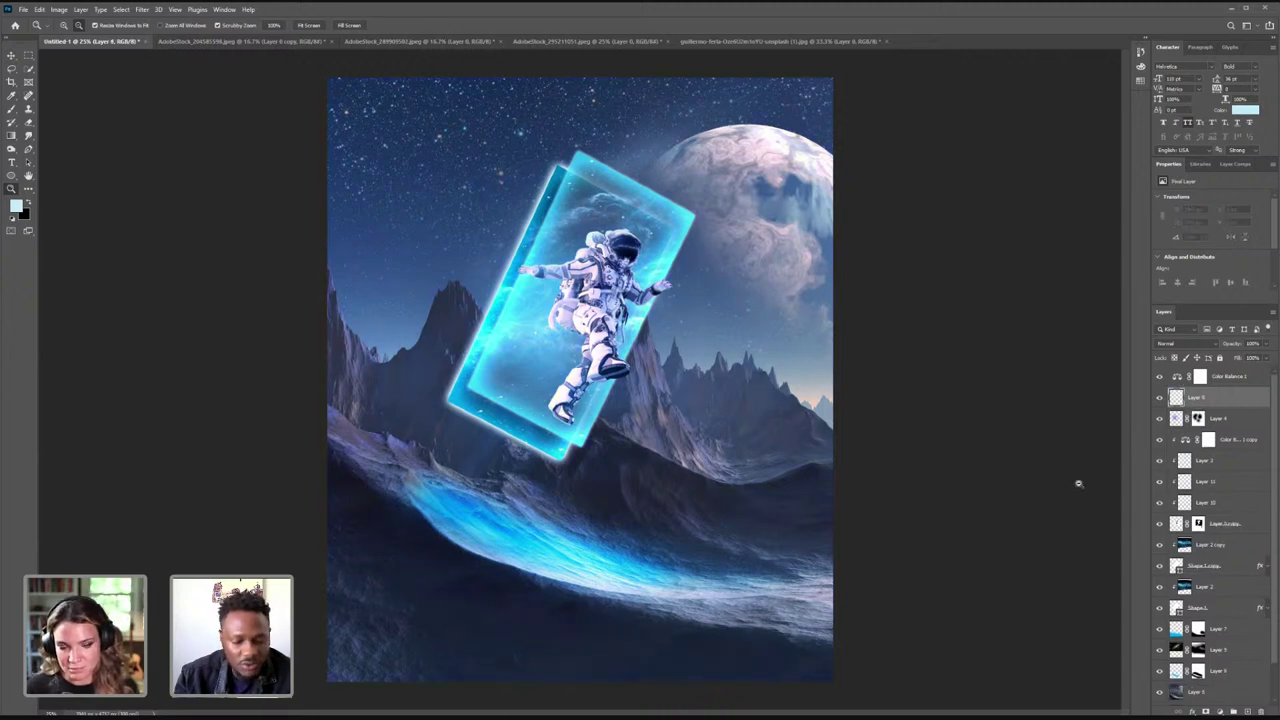
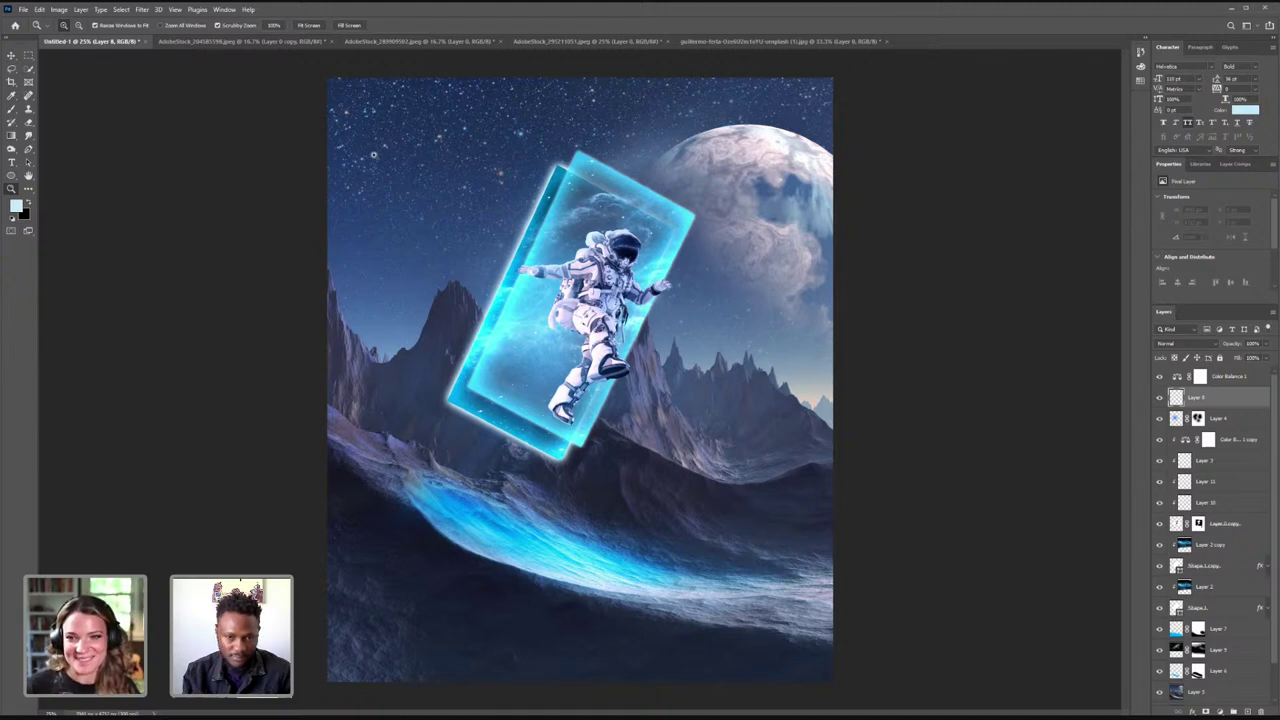
click(12, 57)
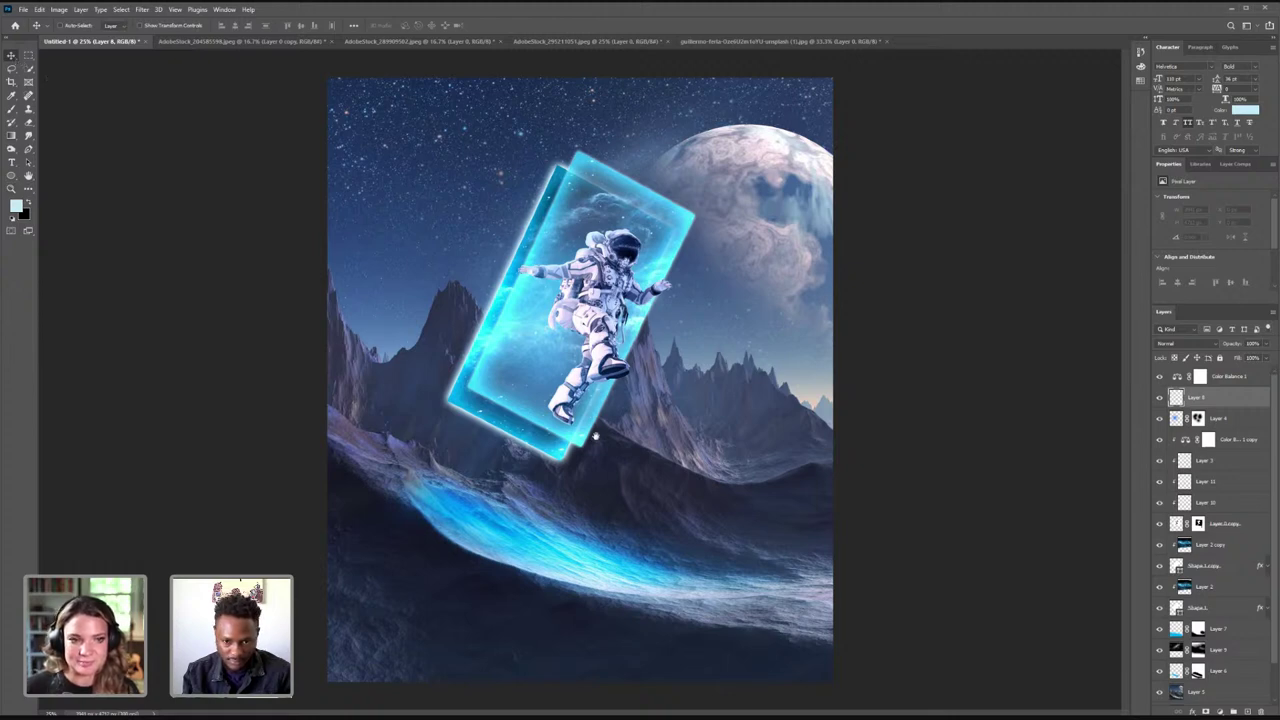
key(h)
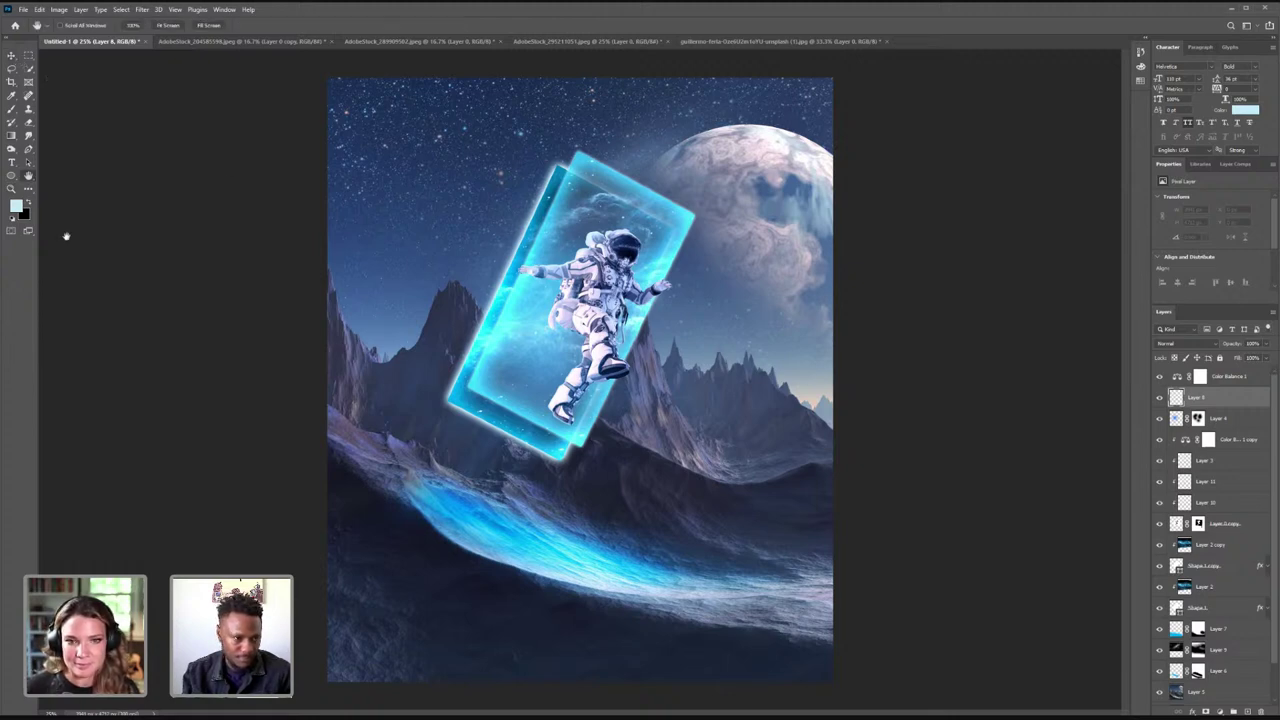
key(v)
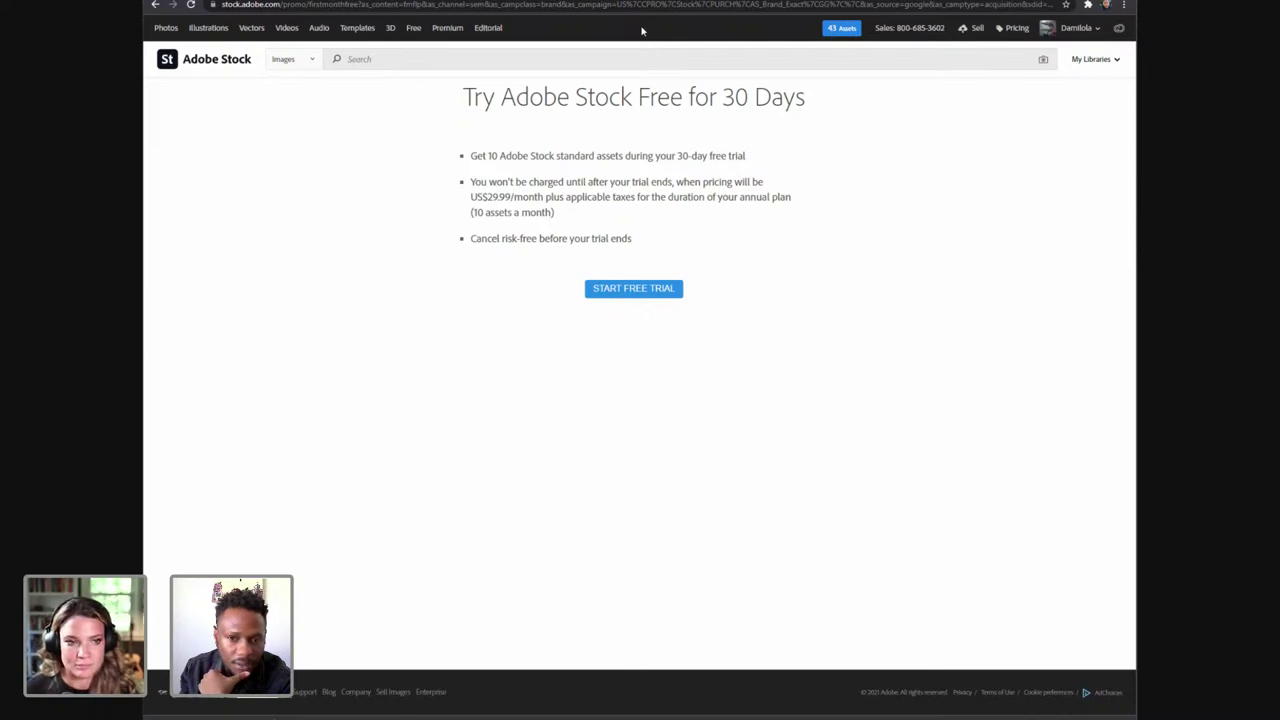
- Switch to the Adobe Stock website, search its images for "planet", and browse the results
click(627, 58)
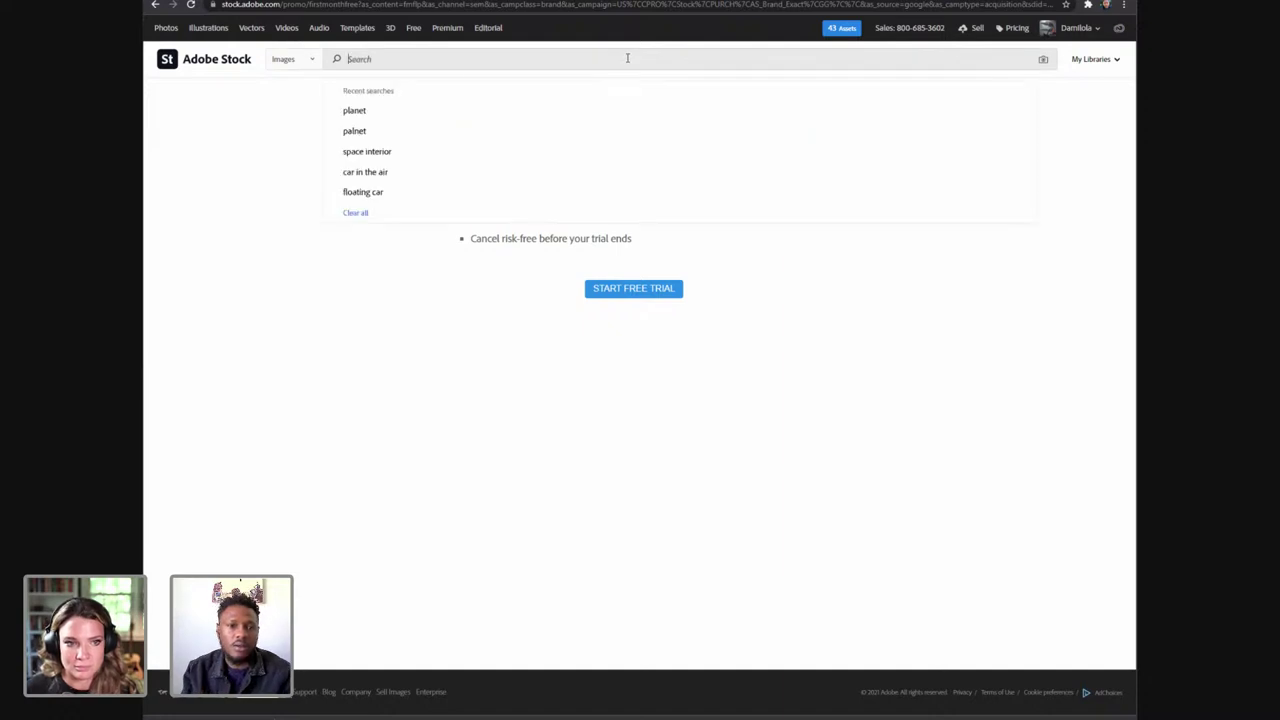
text(planet)
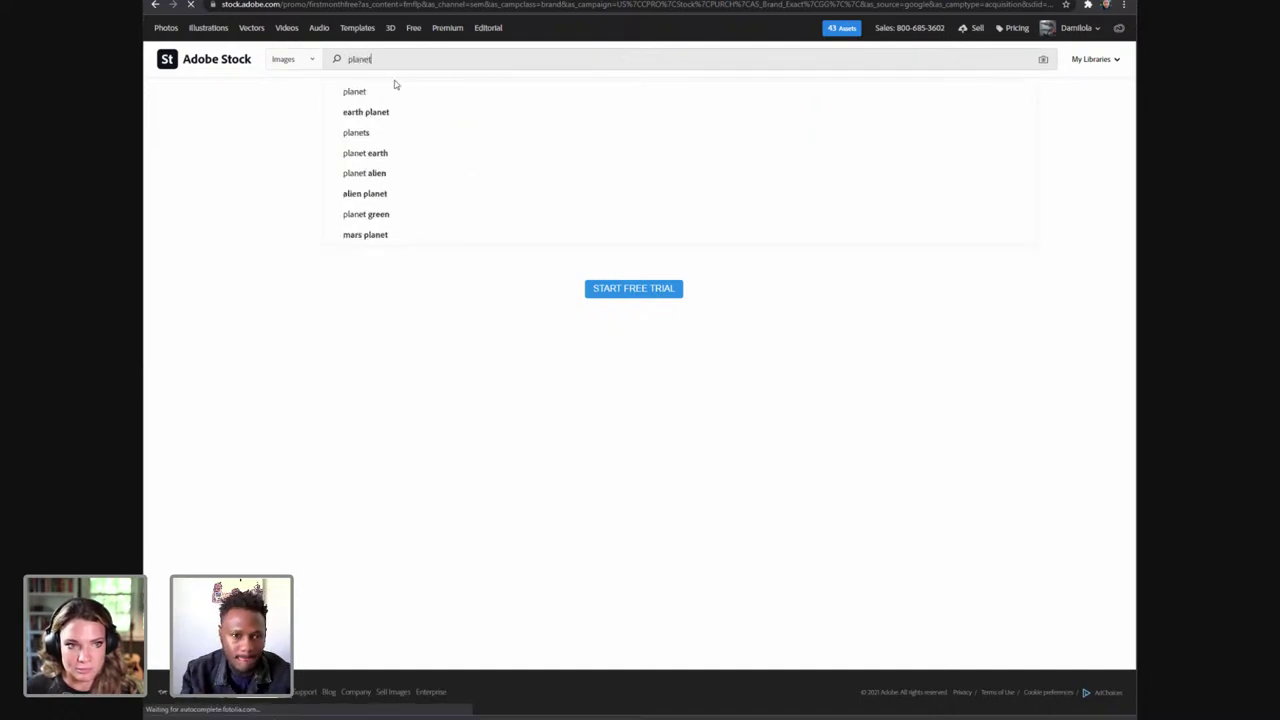
click(394, 88)
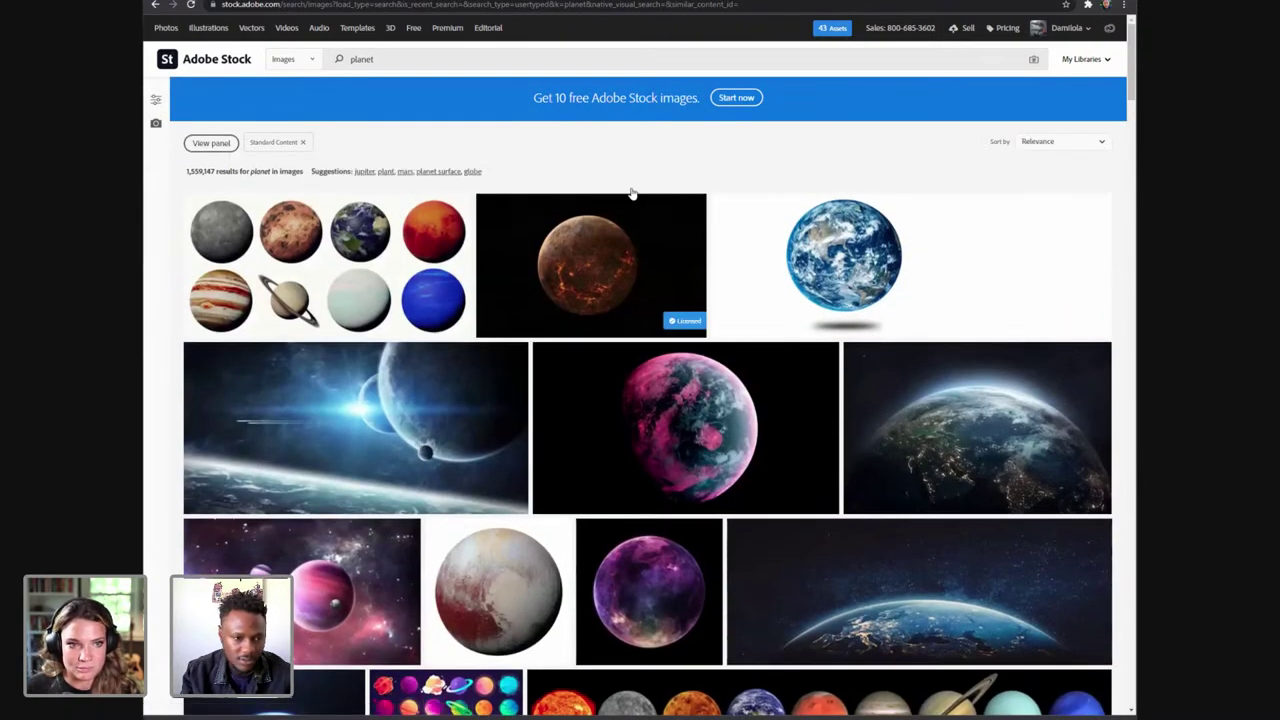
scroll(628, 200, down, 7)
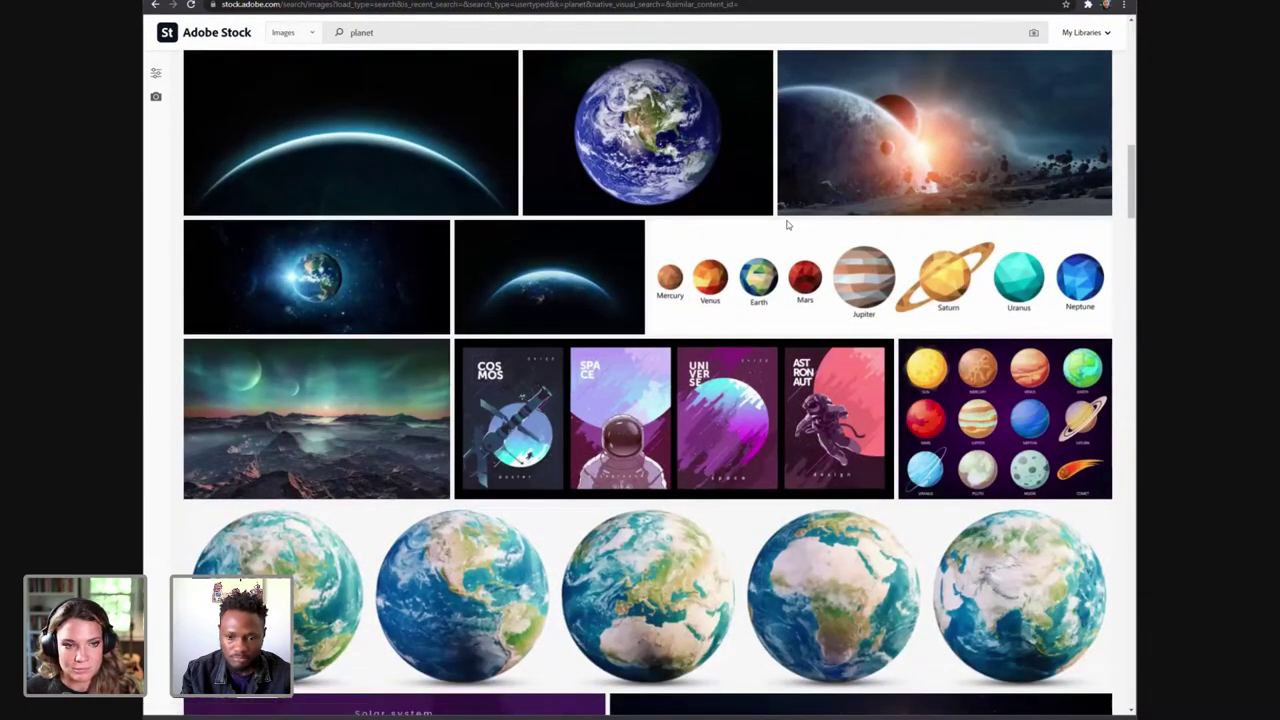
- Browse the planet results and license the image "planet Mars, the red planet isolated on white background" under the Standard license
scroll(787, 225, down, 8)
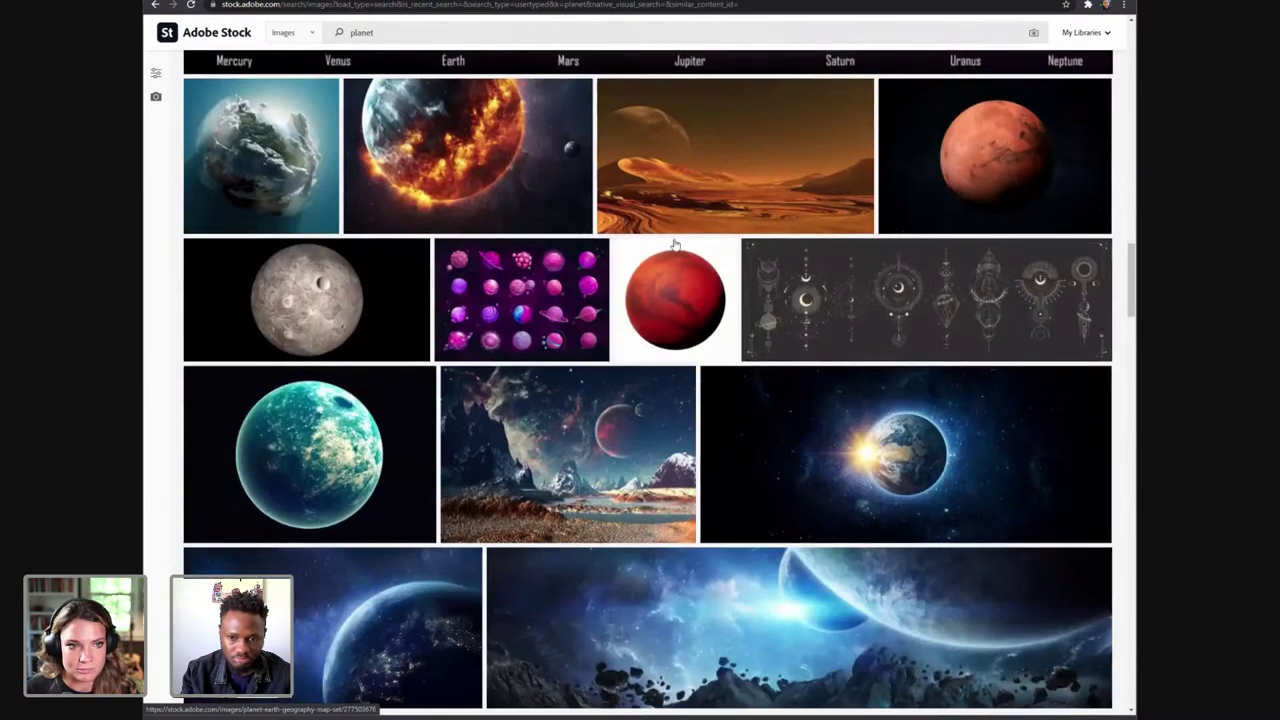
scroll(670, 200, down, 2)
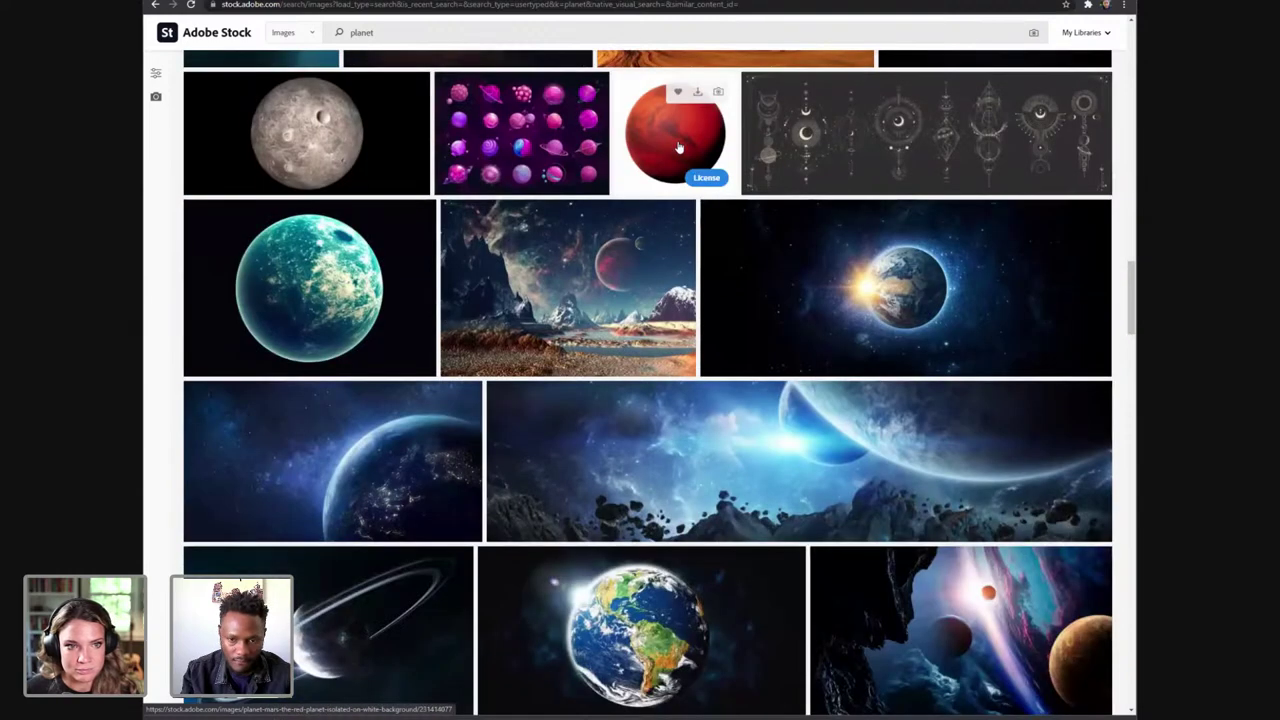
scroll(680, 148, down, 6)
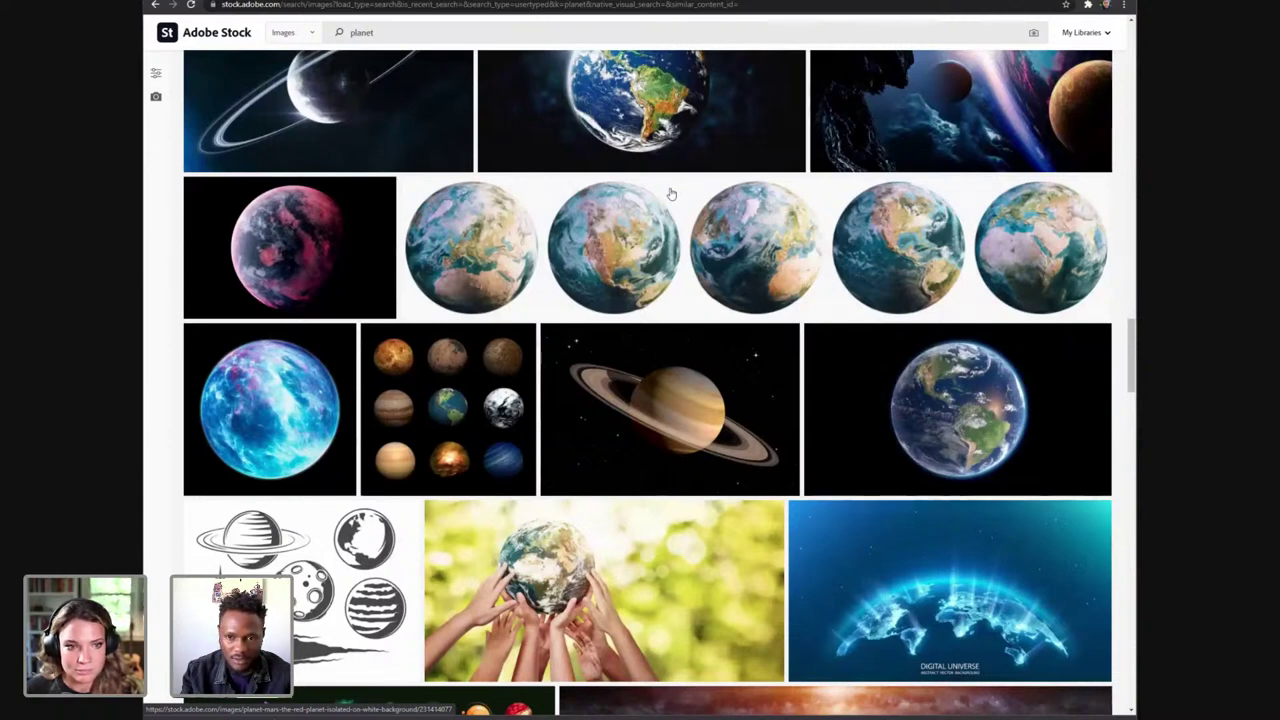
scroll(671, 193, up, 5)
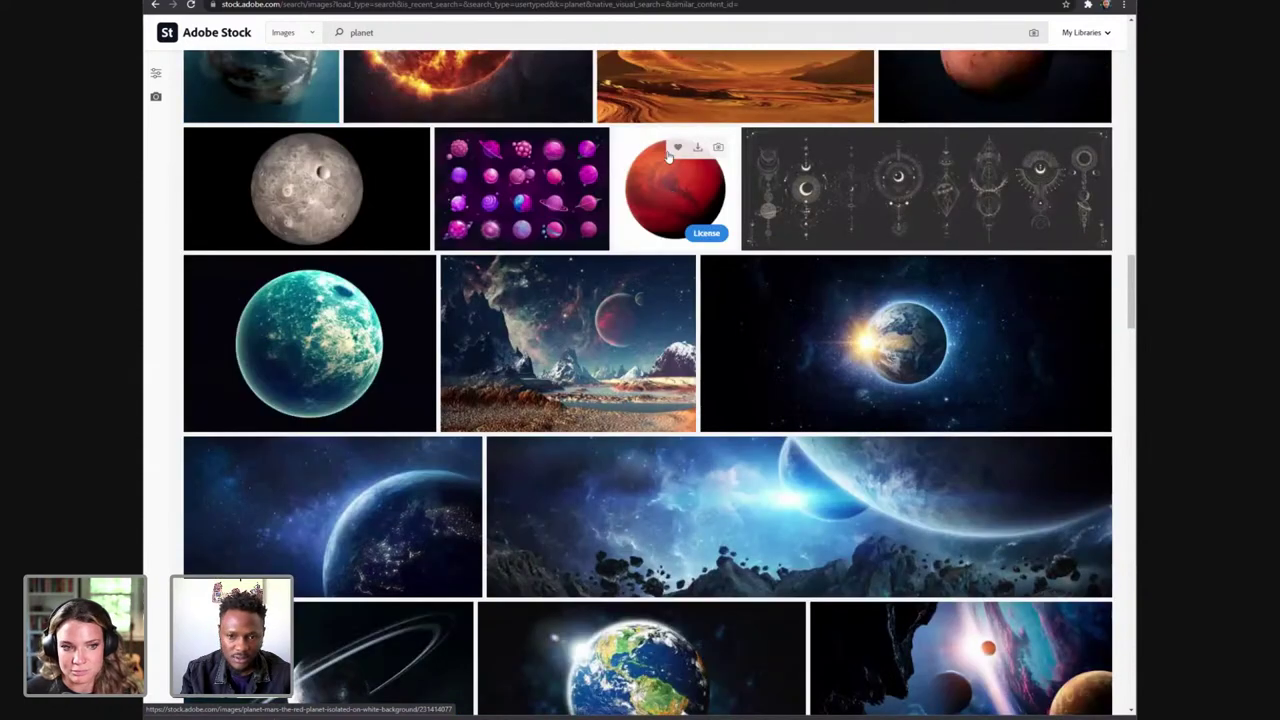
scroll(672, 193, down, 2)
click(680, 90)
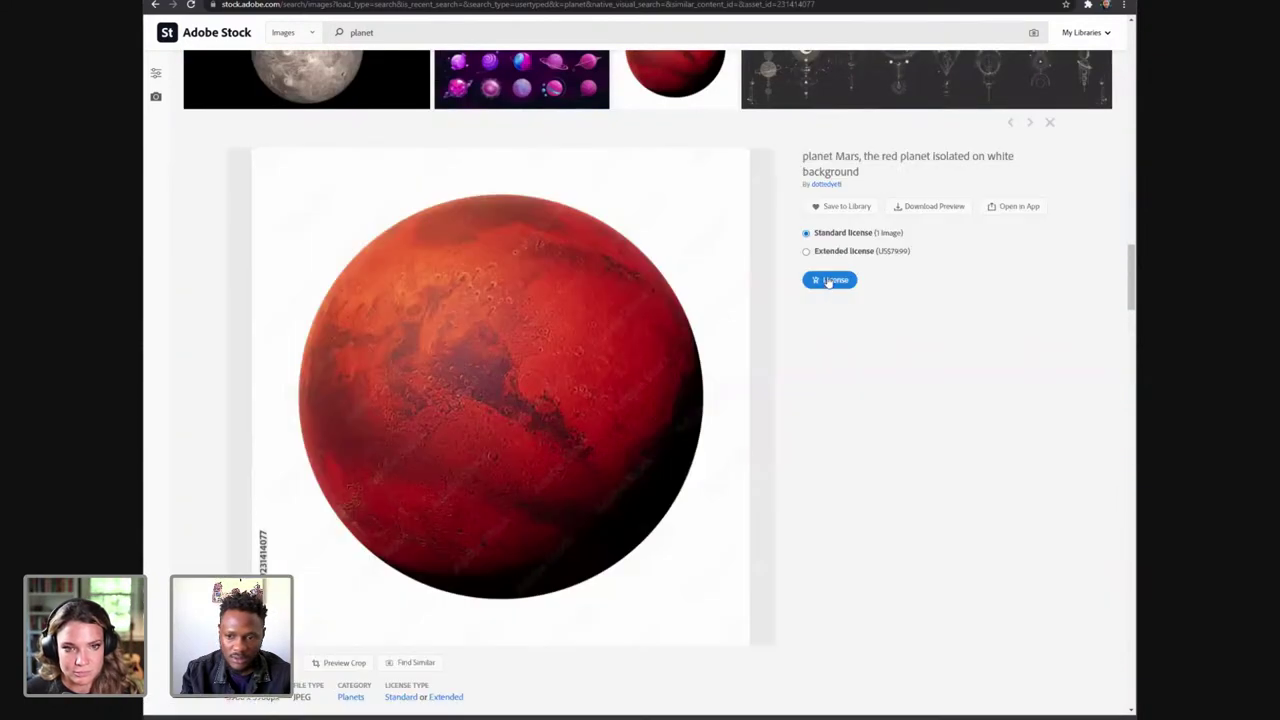
click(842, 281)
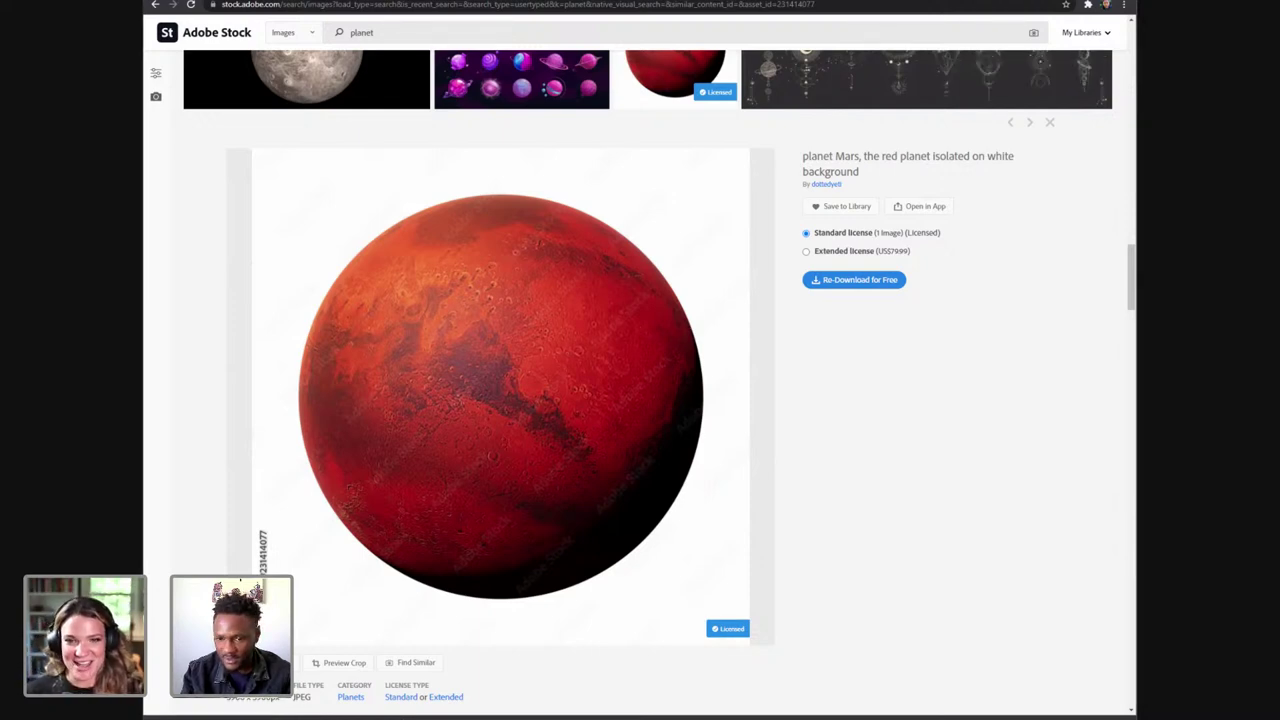
- Switch to Photoshop and remove the white background around the red planet with the Magic Eraser
key(alt+Tab)
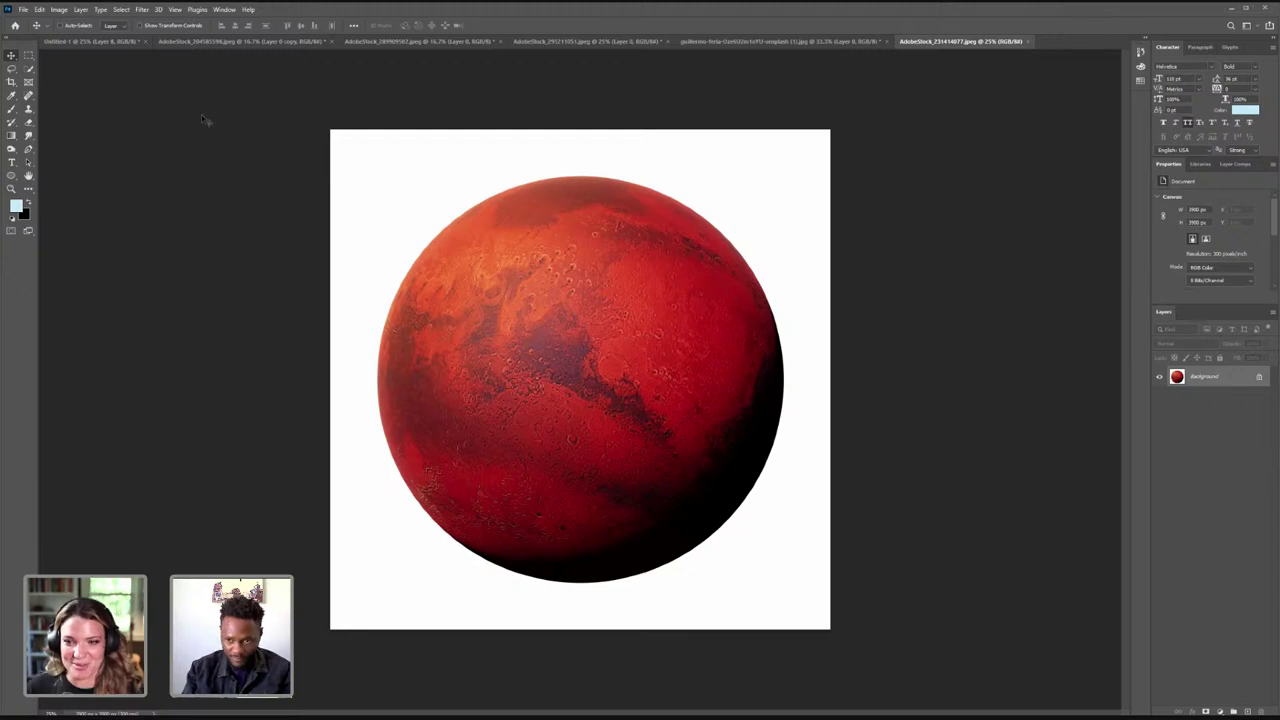
click(29, 124)
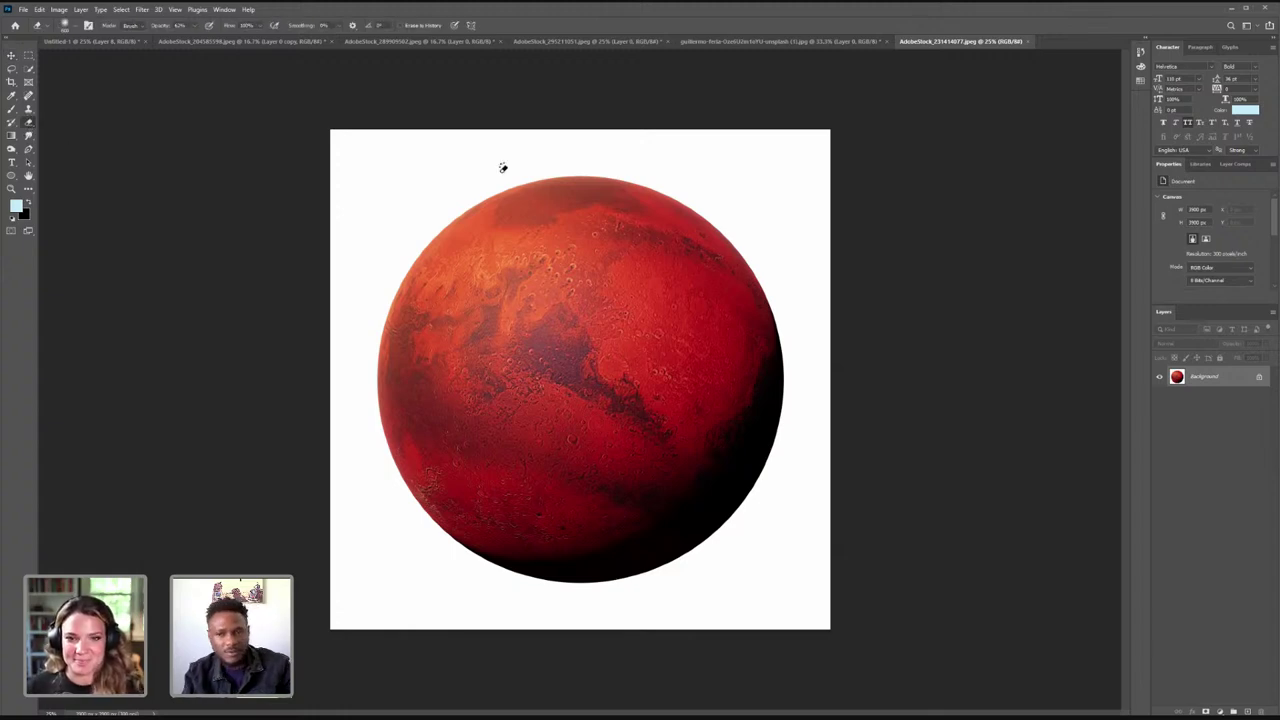
key(shift+e)
key(shift+e)
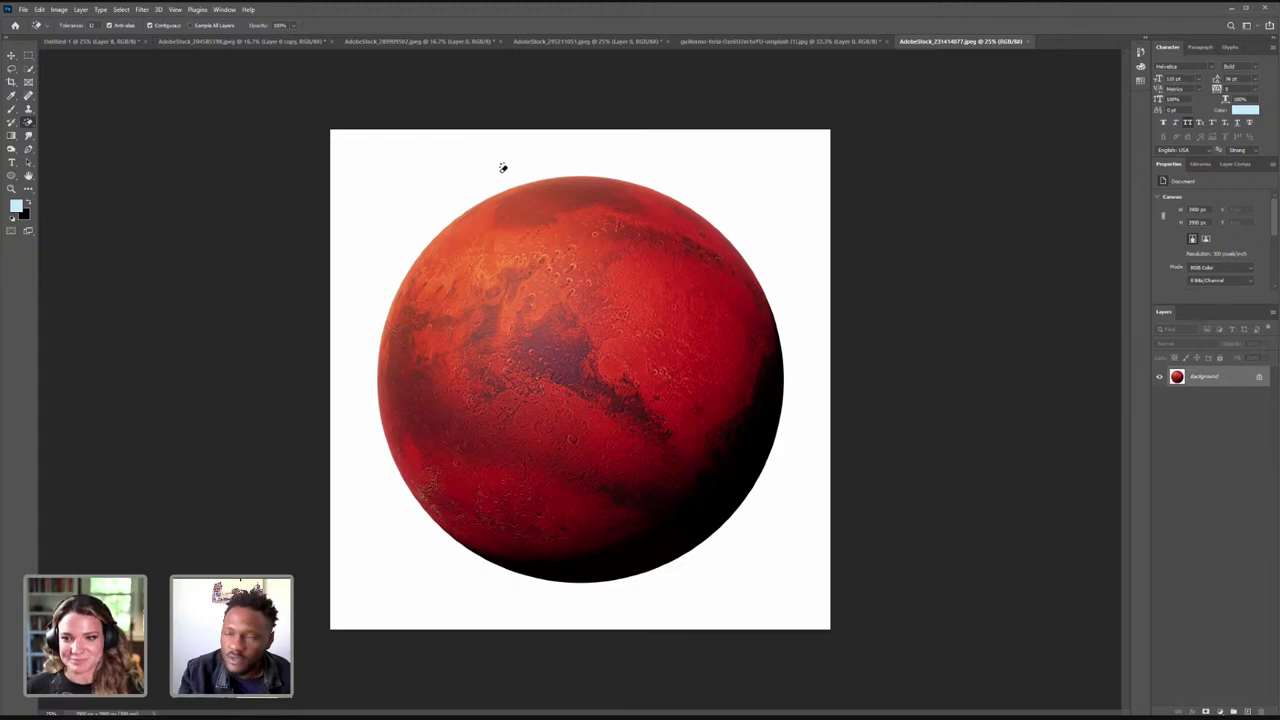
click(502, 175)
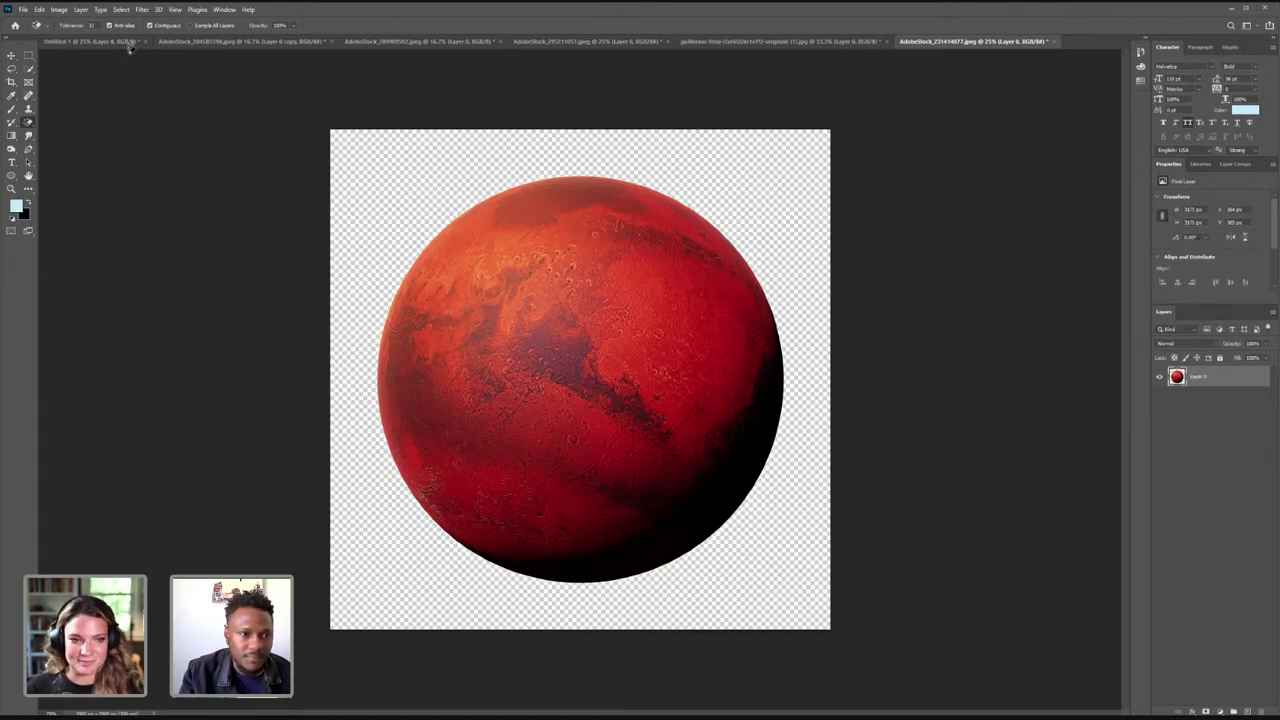
- Copy the cut-out red planet into the Untitled-1 astronaut composite as a new layer
click(11, 55)
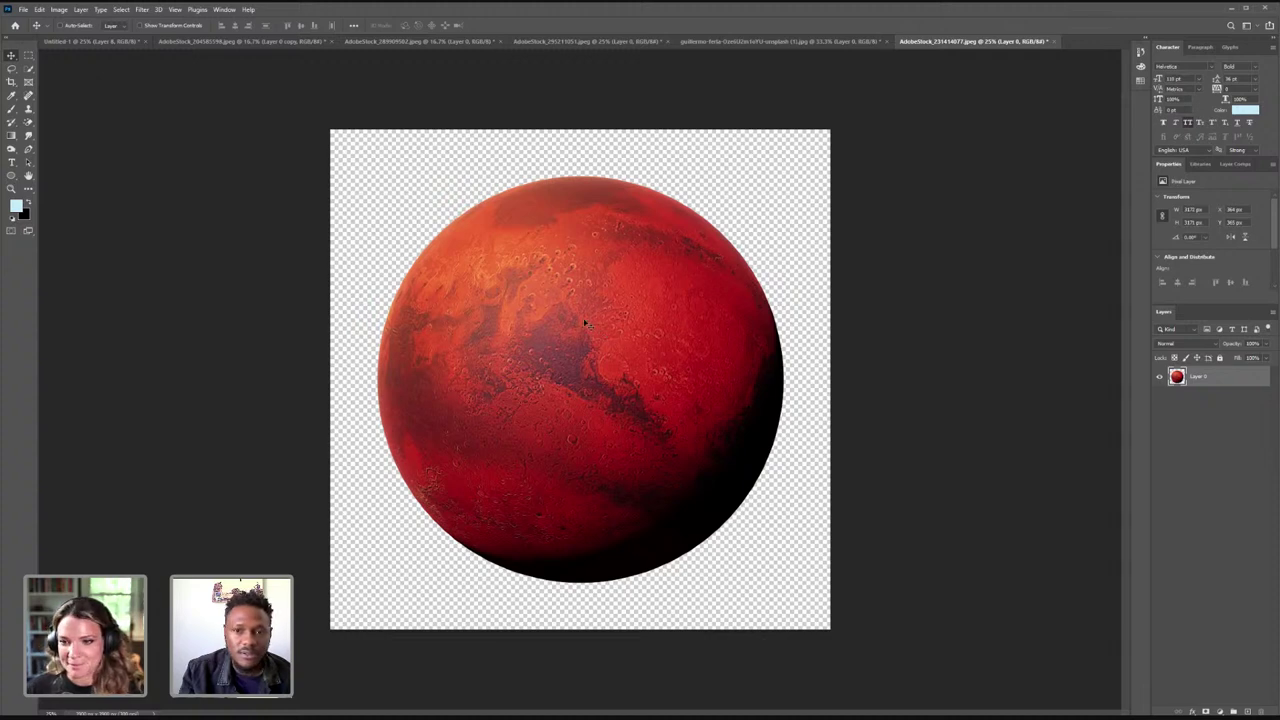
click(420, 41)
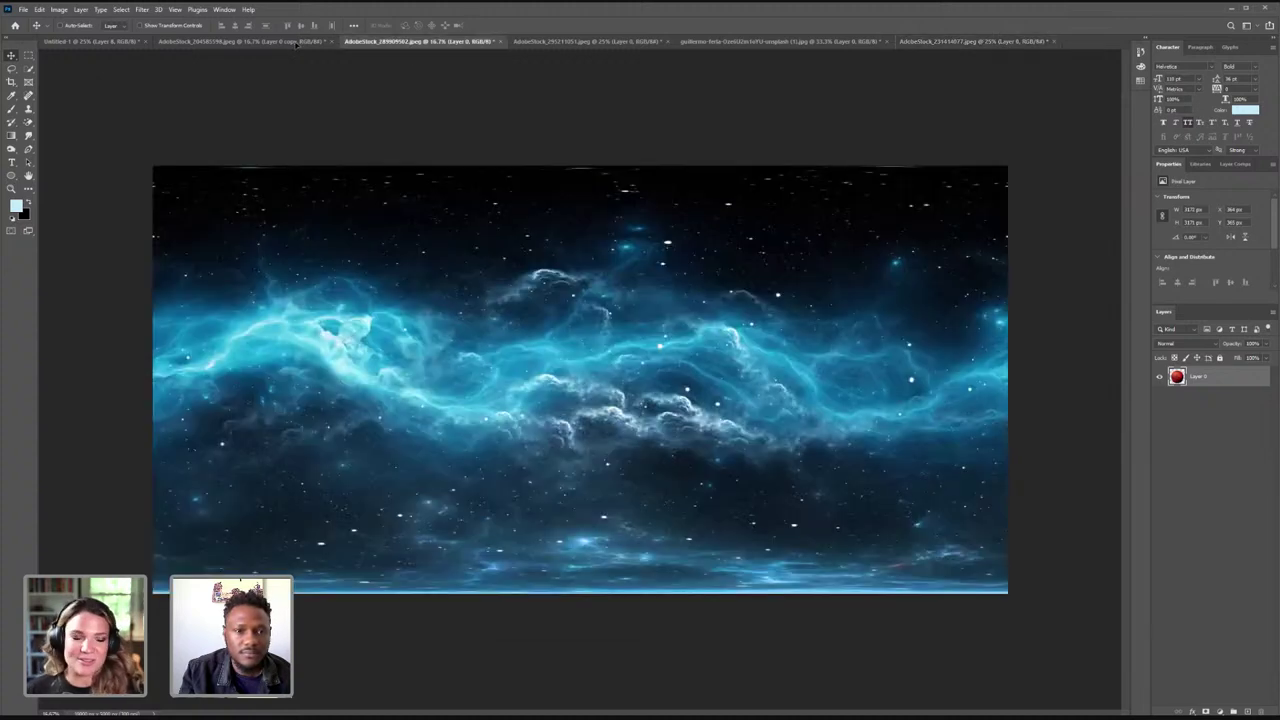
click(189, 41)
click(114, 41)
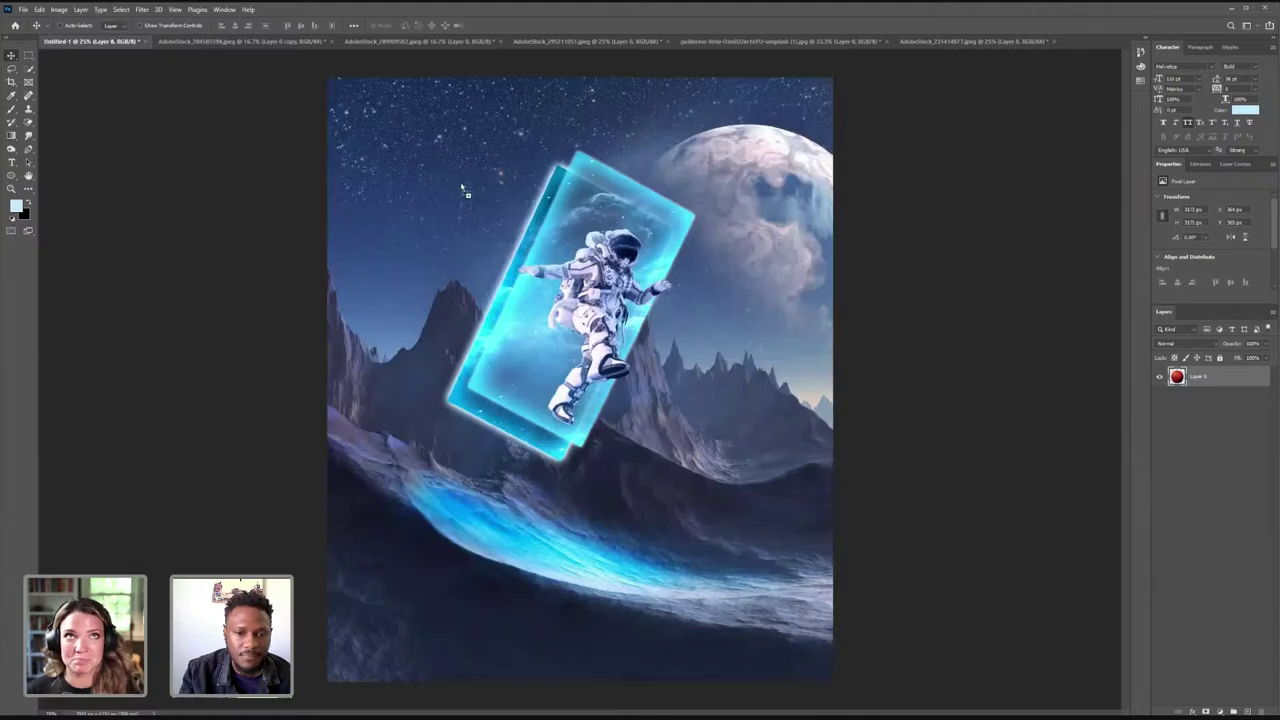
key(ctrl+v)
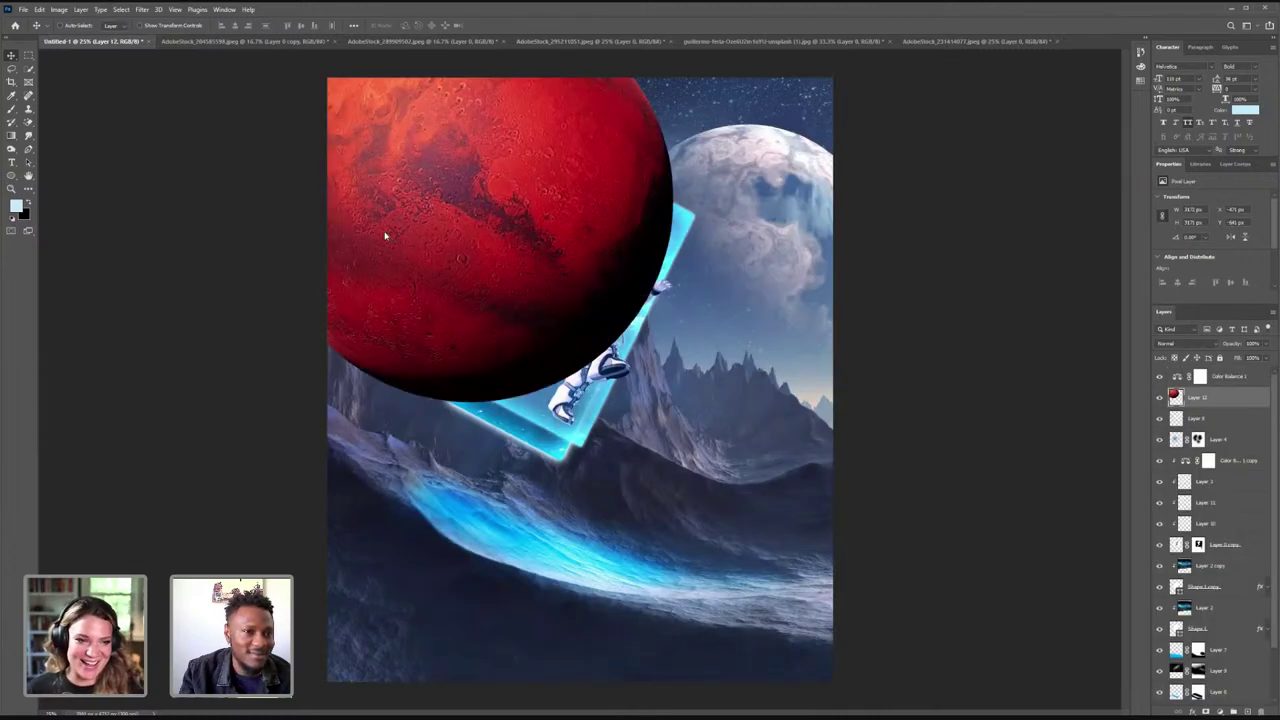
- Scale the red planet down to about 980 px wide and position it in the starry sky, opposite the moon
click(140, 25)
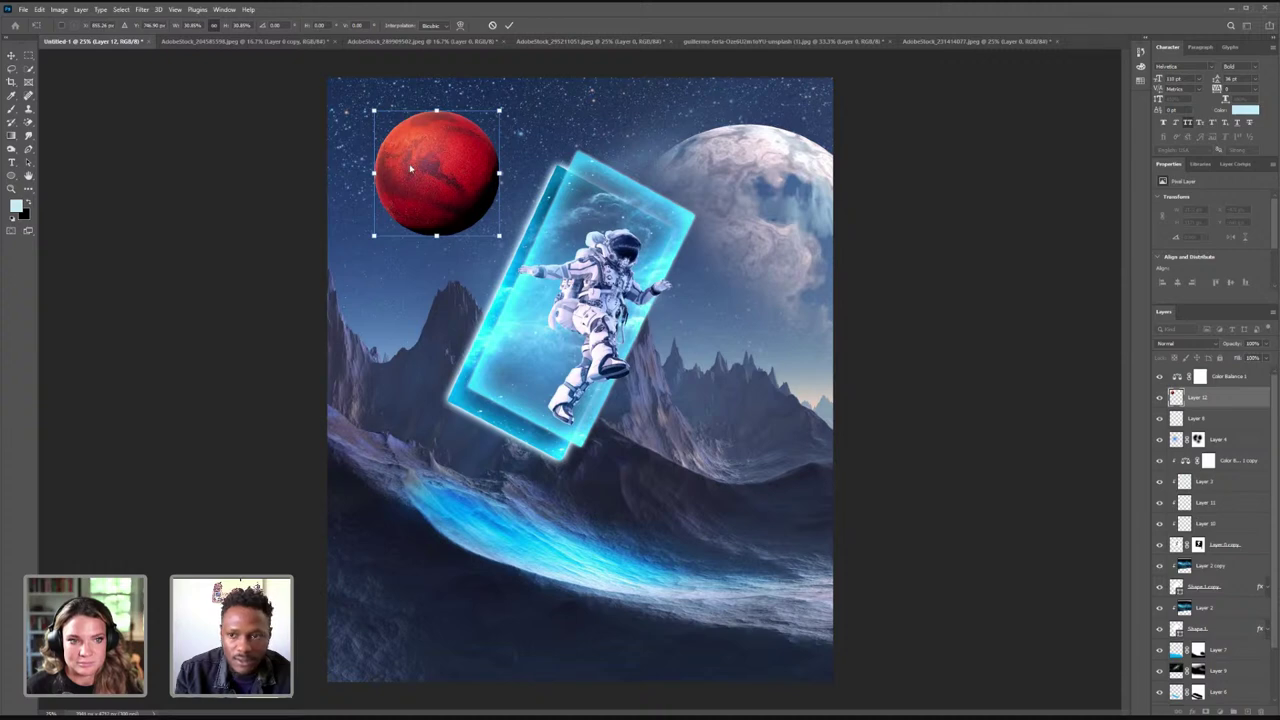
click(511, 26)
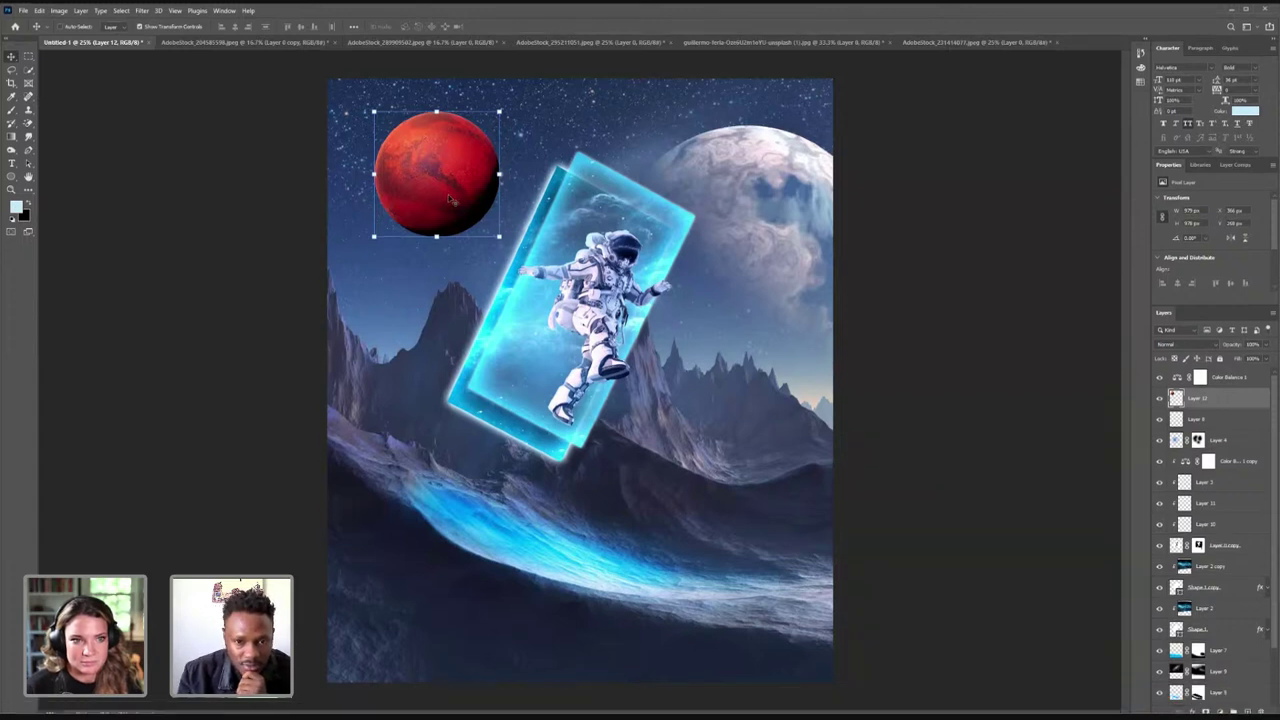
drag(450, 200, 435, 195)
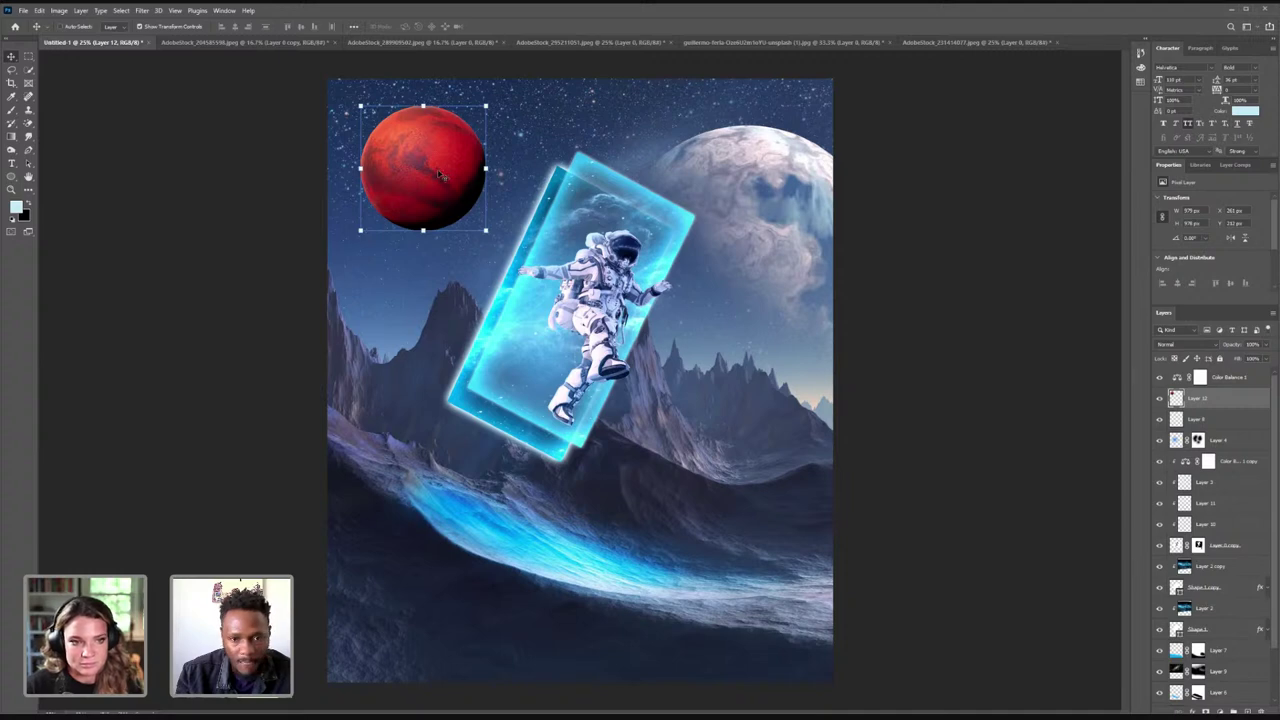
key(shift+Up)
key(shift+Up)
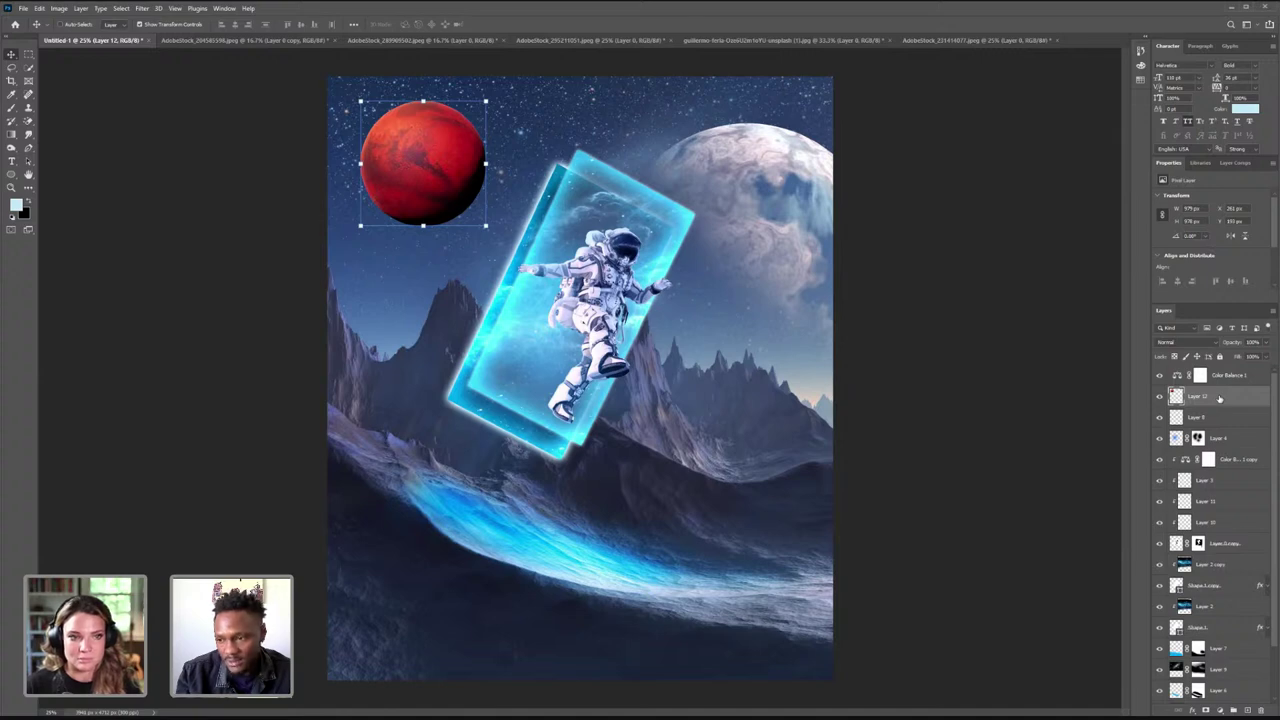
- Add a Color Balance adjustment layer above the red planet and clip it to the planet layer
click(1250, 710)
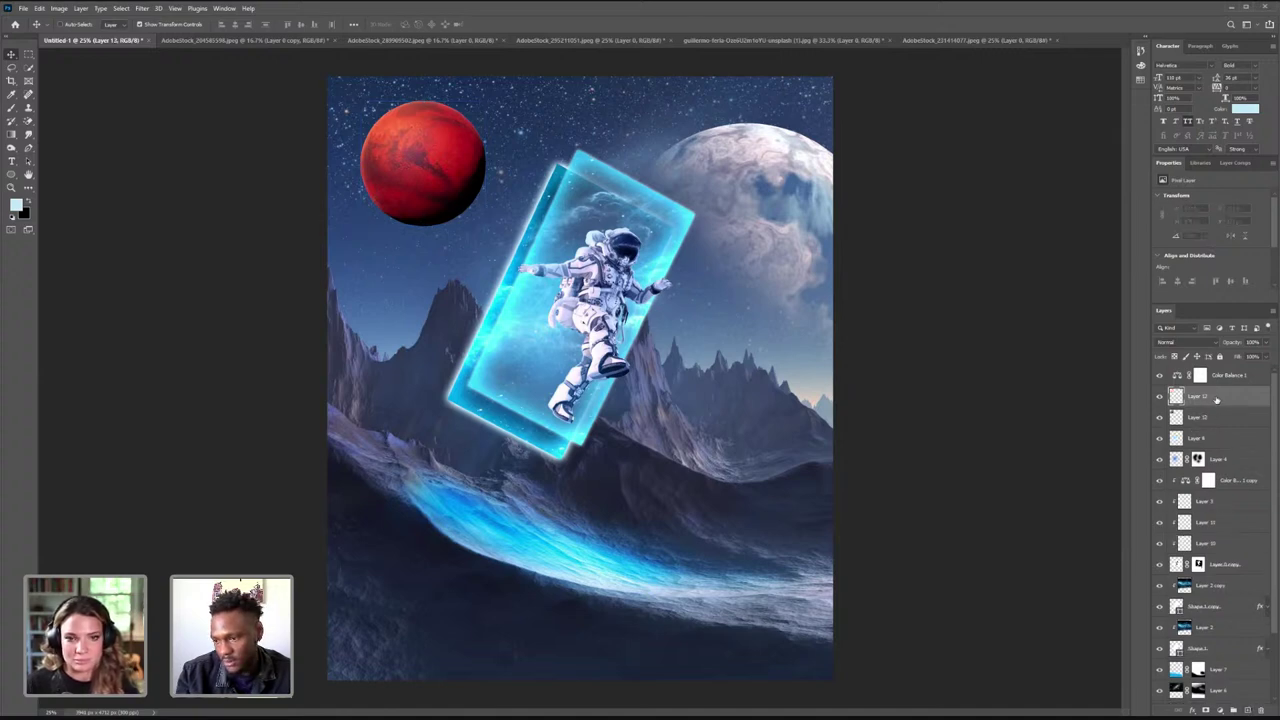
click(1261, 710)
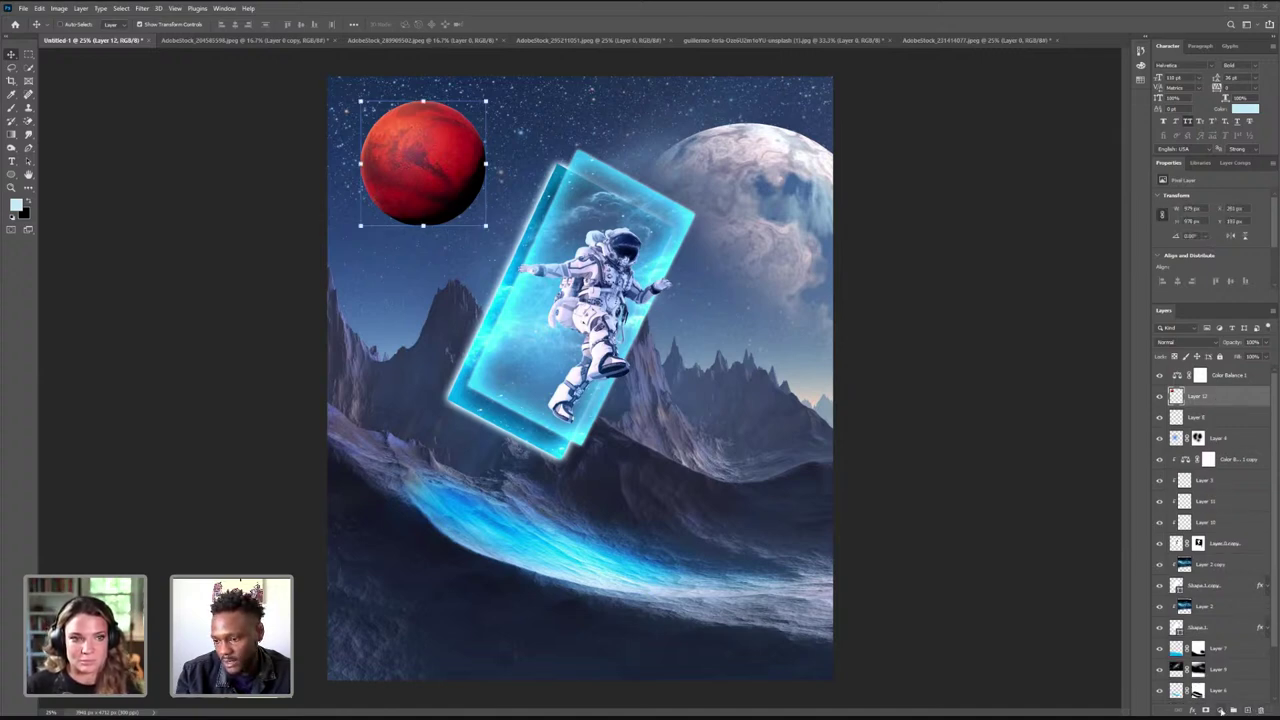
click(1221, 710)
click(1230, 612)
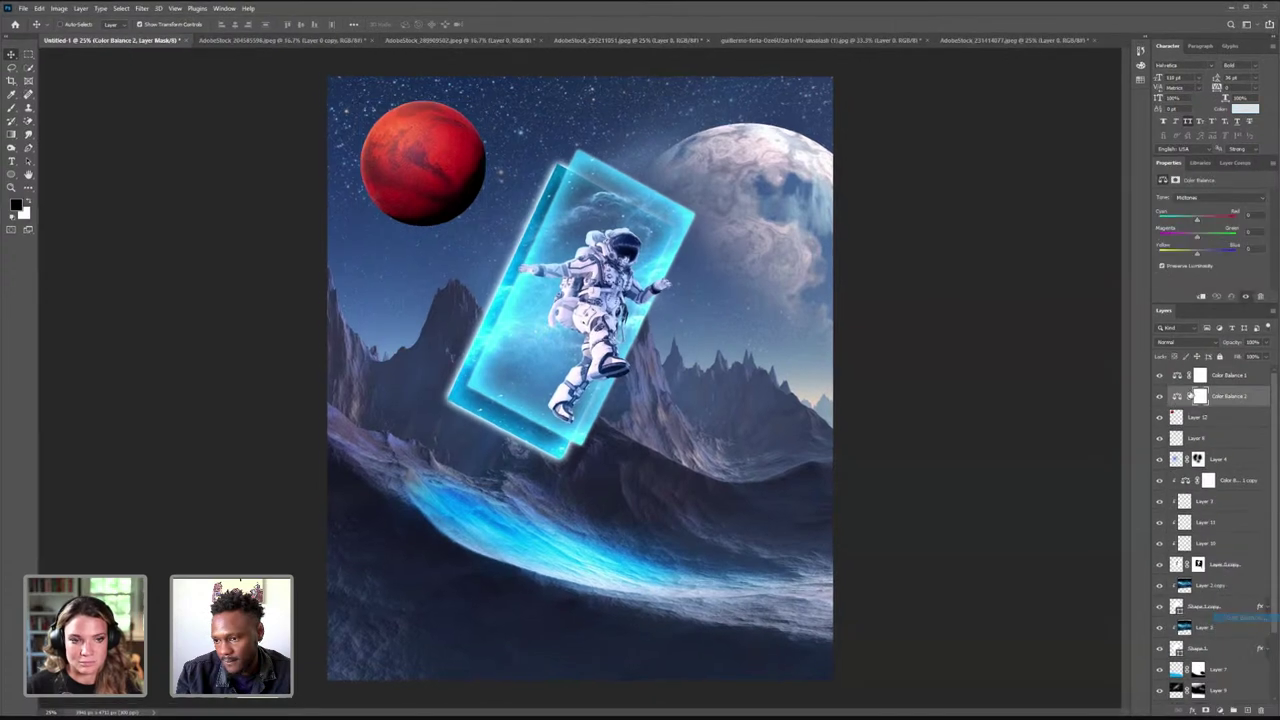
right_click(1242, 397)
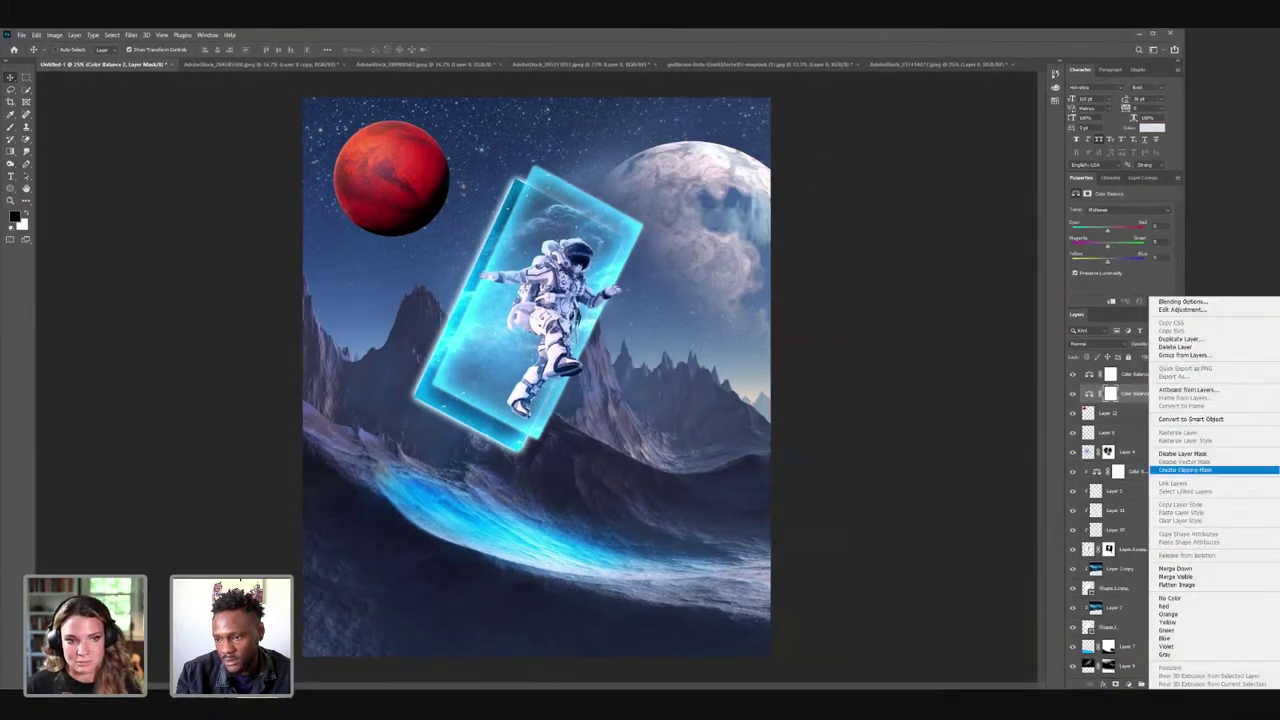
click(1190, 472)
click(1186, 397)
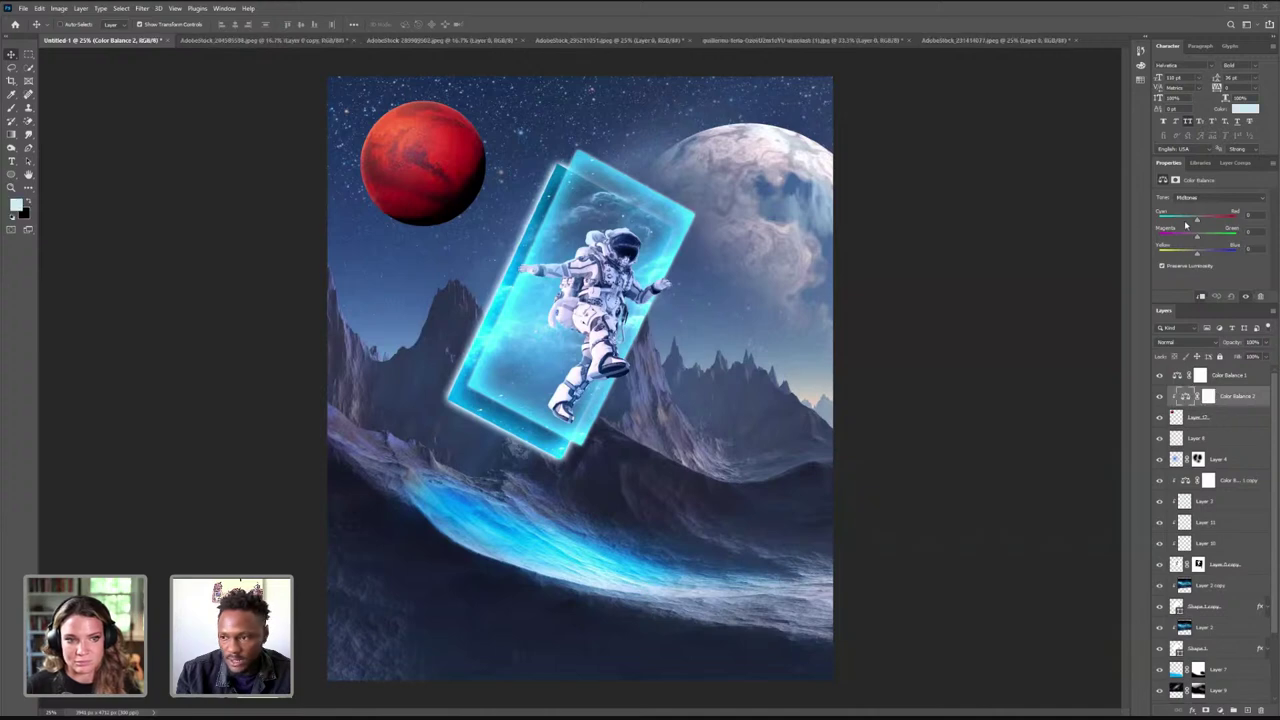
- Shift the planet's midtones to -67 cyan and strongly toward blue, and its highlights strongly toward cyan and slightly toward blue
drag(1198, 222, 1231, 252)
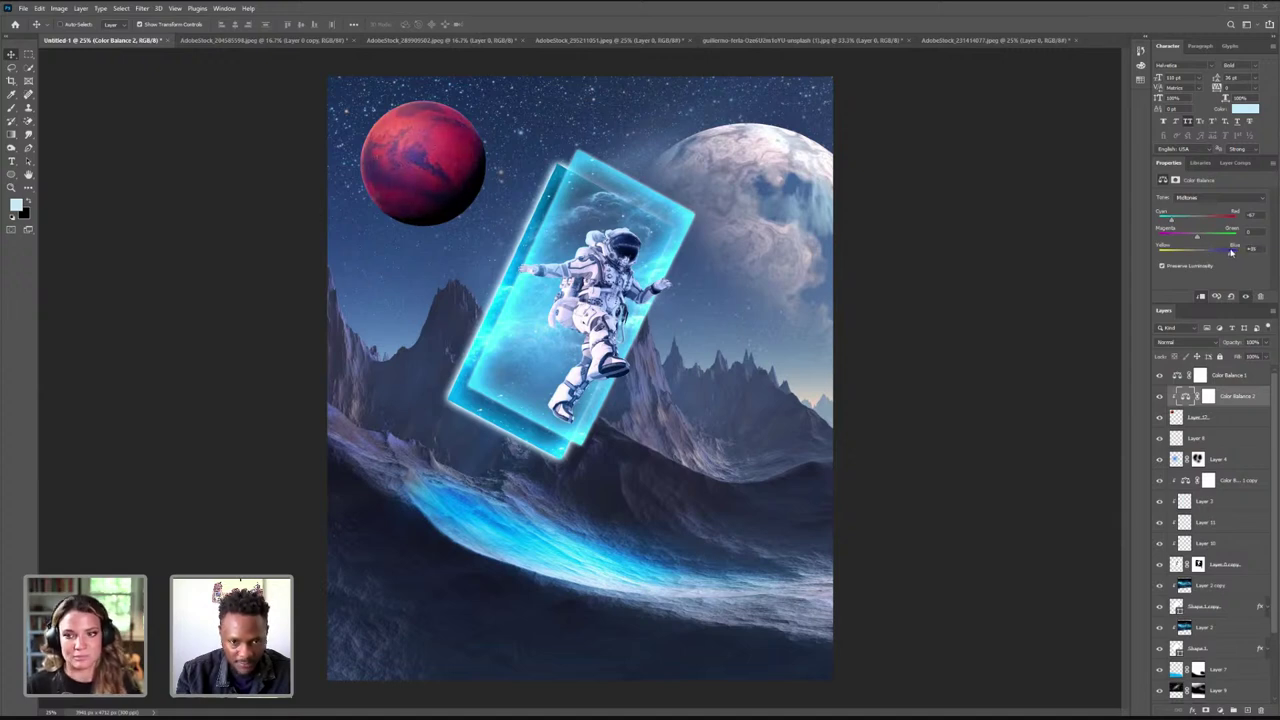
click(1207, 198)
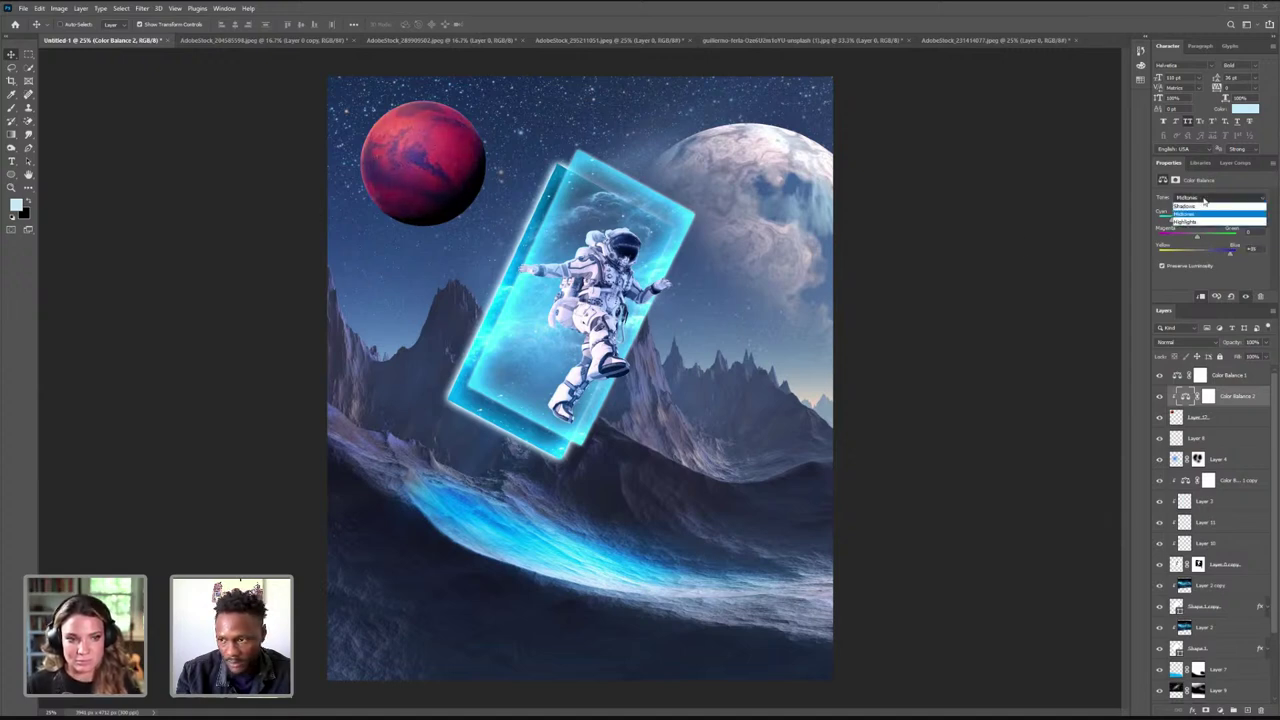
click(1192, 222)
drag(1197, 220, 1203, 249)
- Set the planet's shadows in the Color Balance adjustment to -36 on cyan–red and -9 on yellow–blue
click(1214, 198)
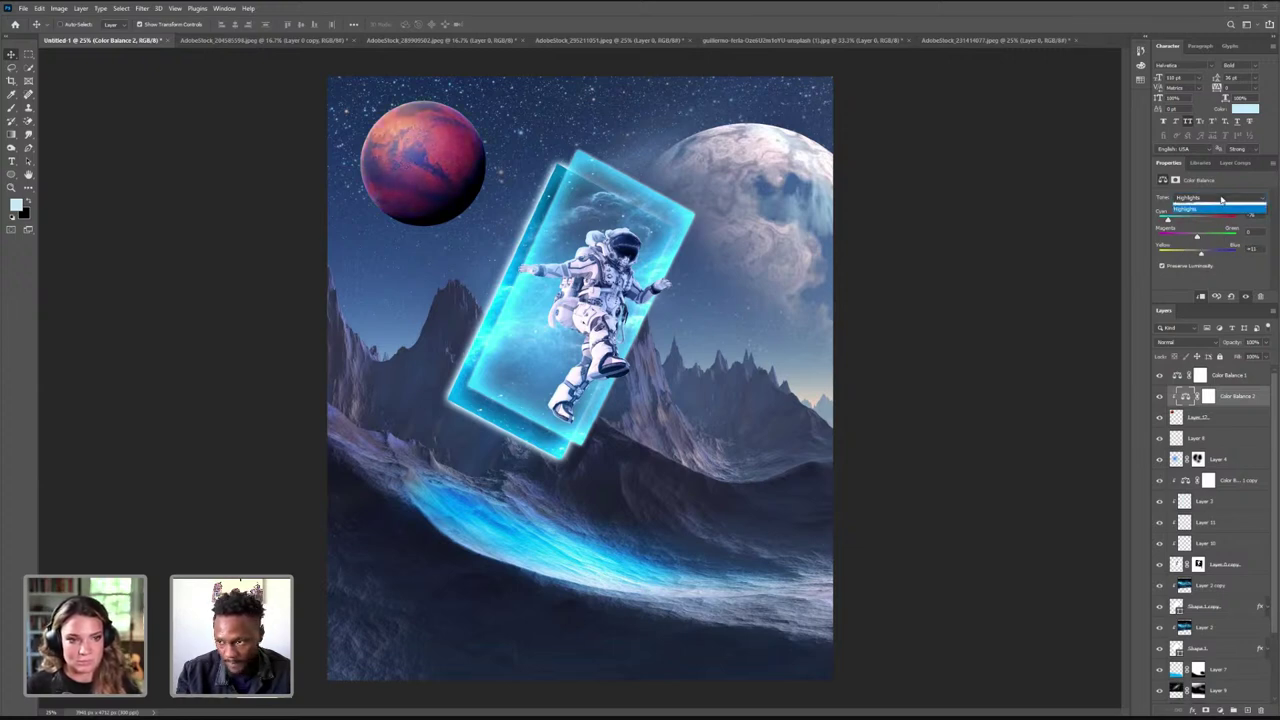
click(1206, 215)
click(1206, 198)
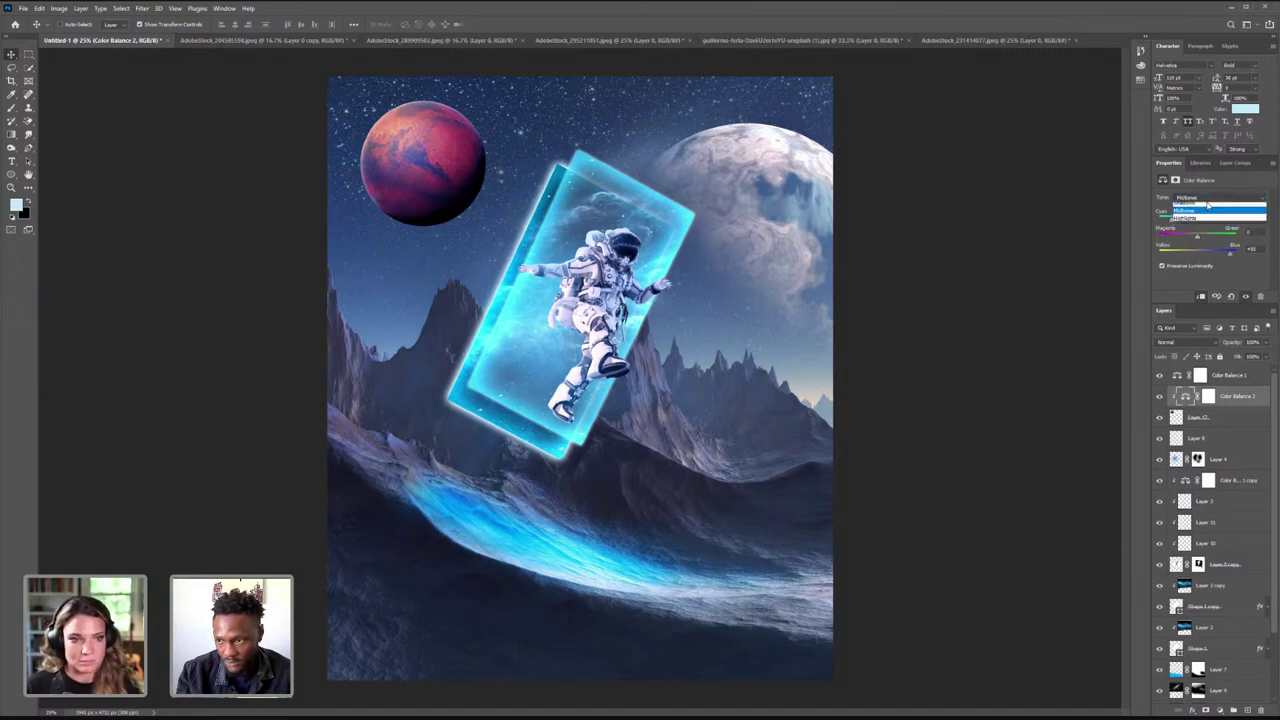
click(1198, 206)
drag(1198, 222, 1194, 256)
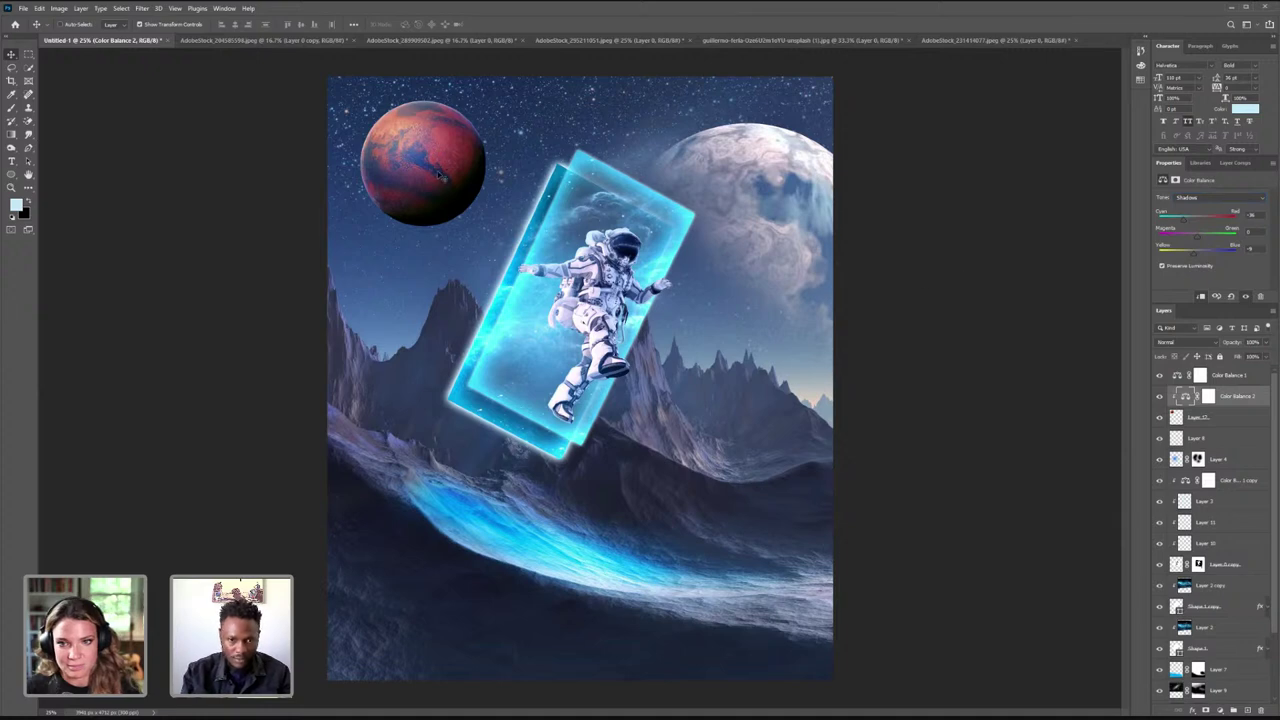
- Create an empty layer directly above the red planet, clipped to it beneath its Color Balance adjustment
click(1224, 423)
shift+click(1227, 378)
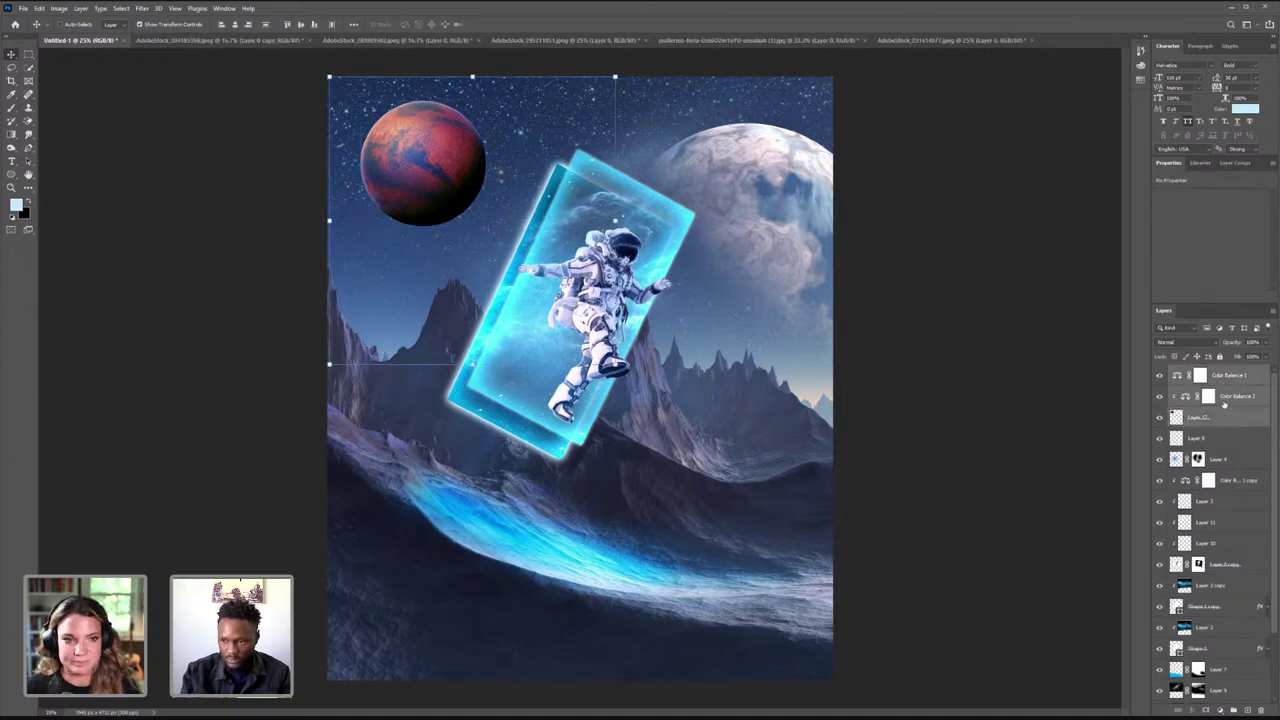
click(1224, 398)
click(1228, 418)
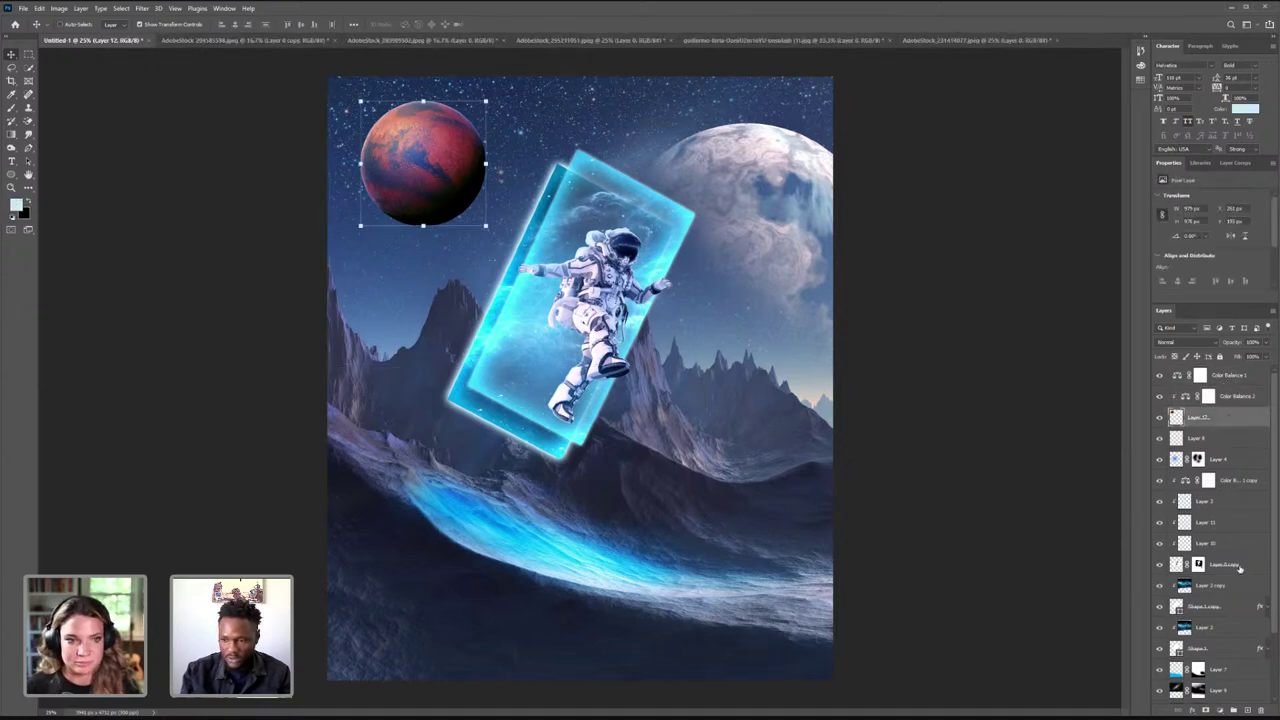
click(1248, 711)
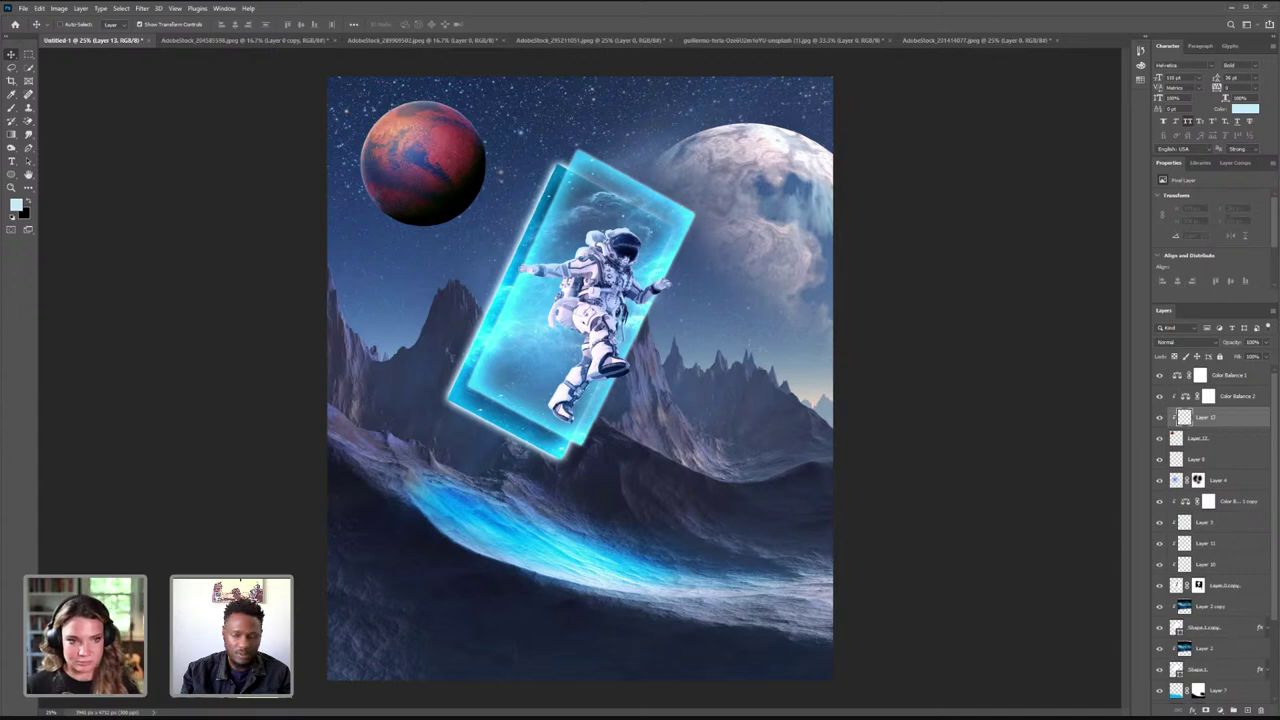
- Paint a soft light-blue rim along the red planet's upper and left edges at 29% brush opacity, and lower that layer's opacity to 36%
key(b)
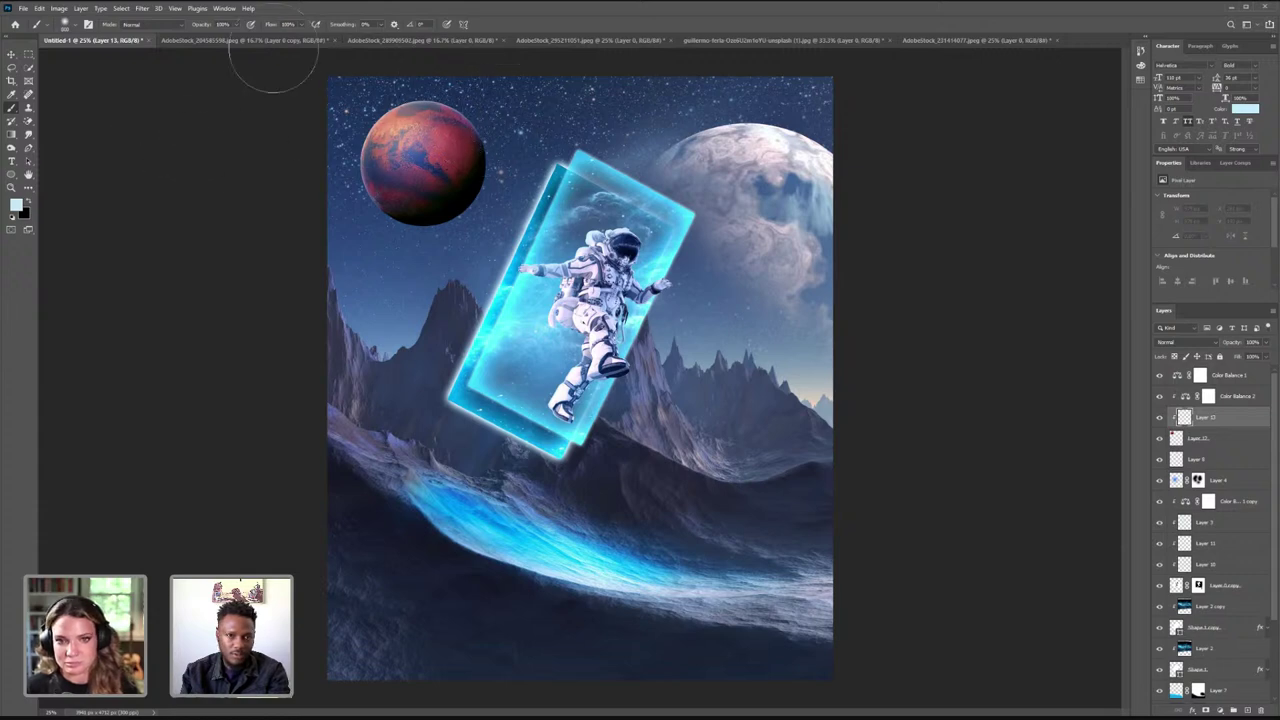
click(237, 24)
drag(240, 38, 204, 38)
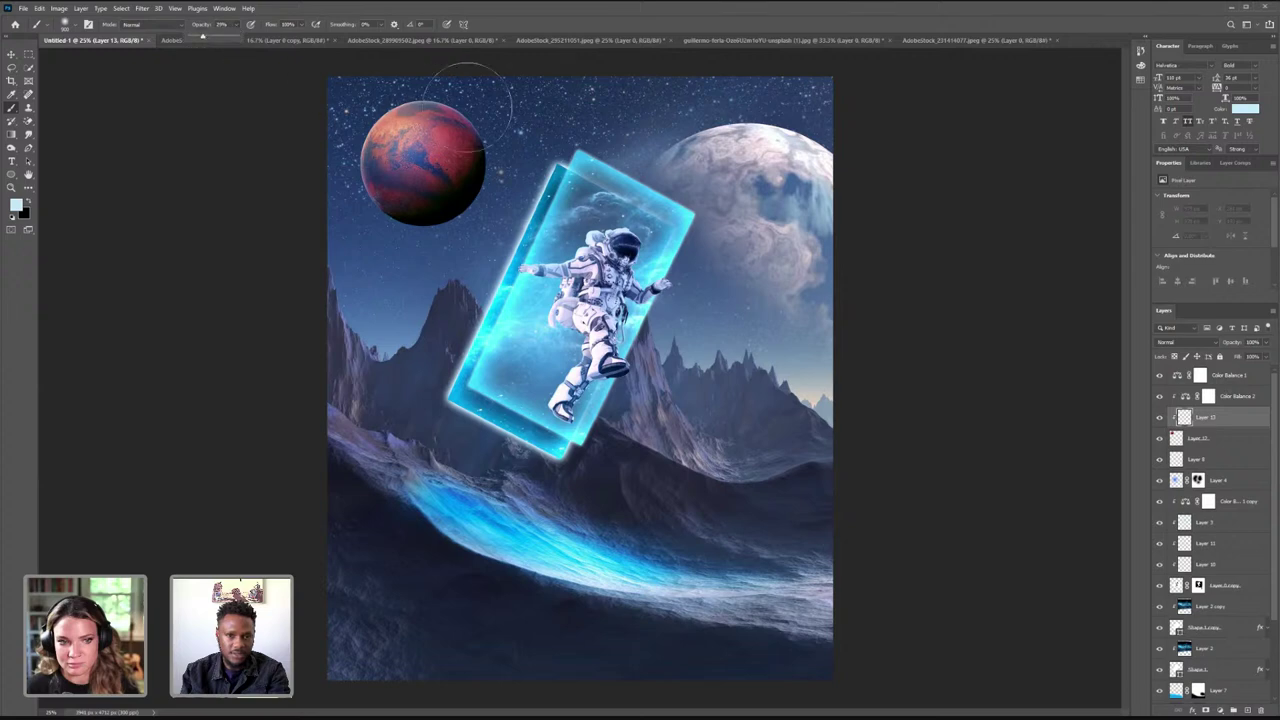
click(443, 94)
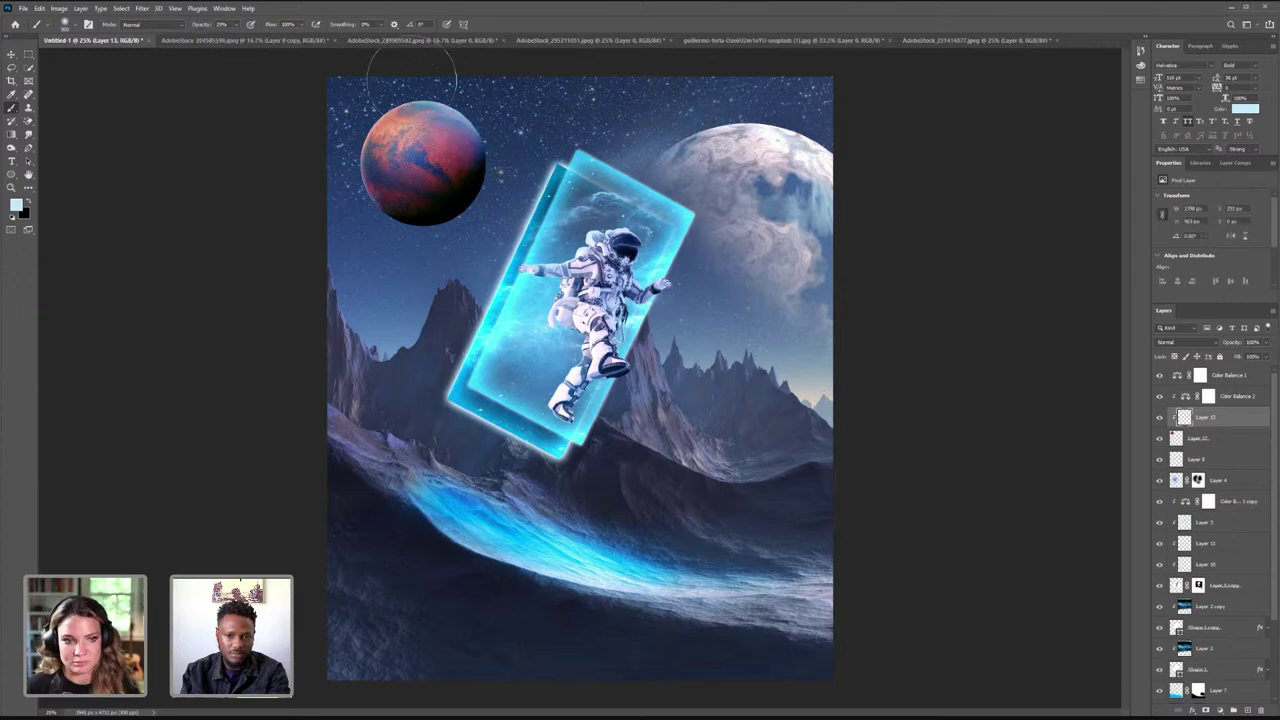
click(411, 84)
click(353, 112)
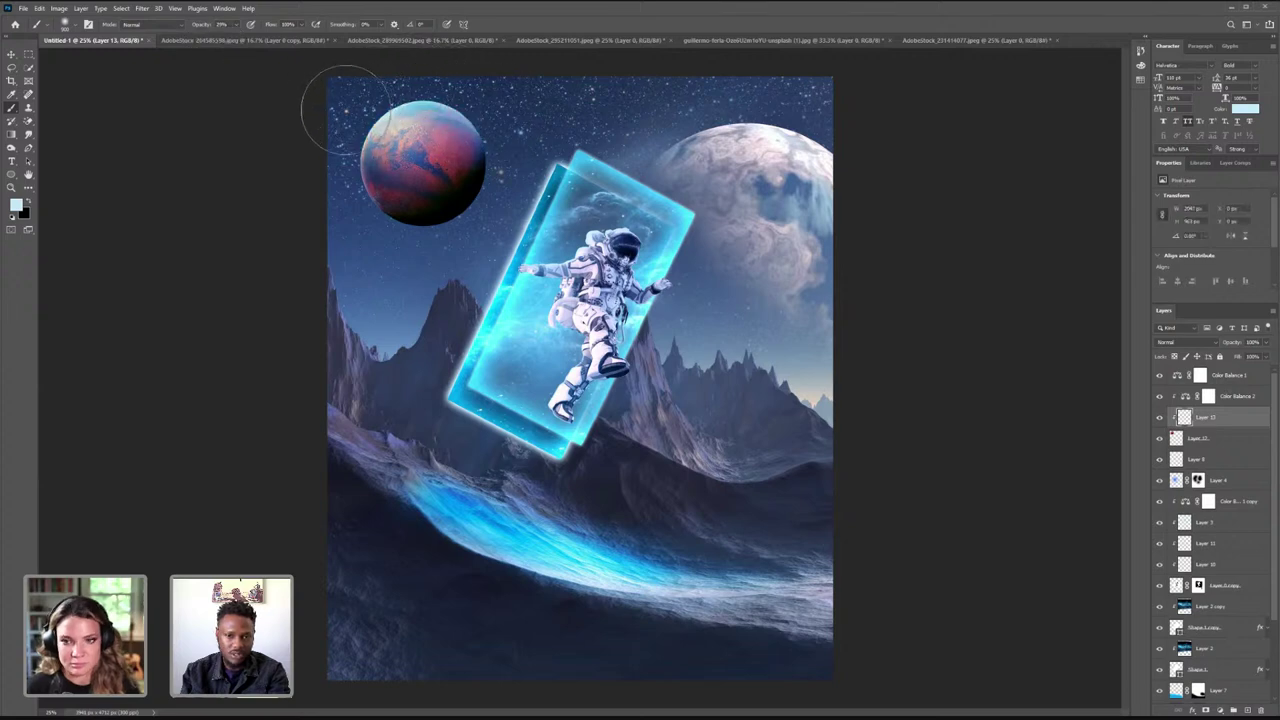
click(334, 172)
click(342, 216)
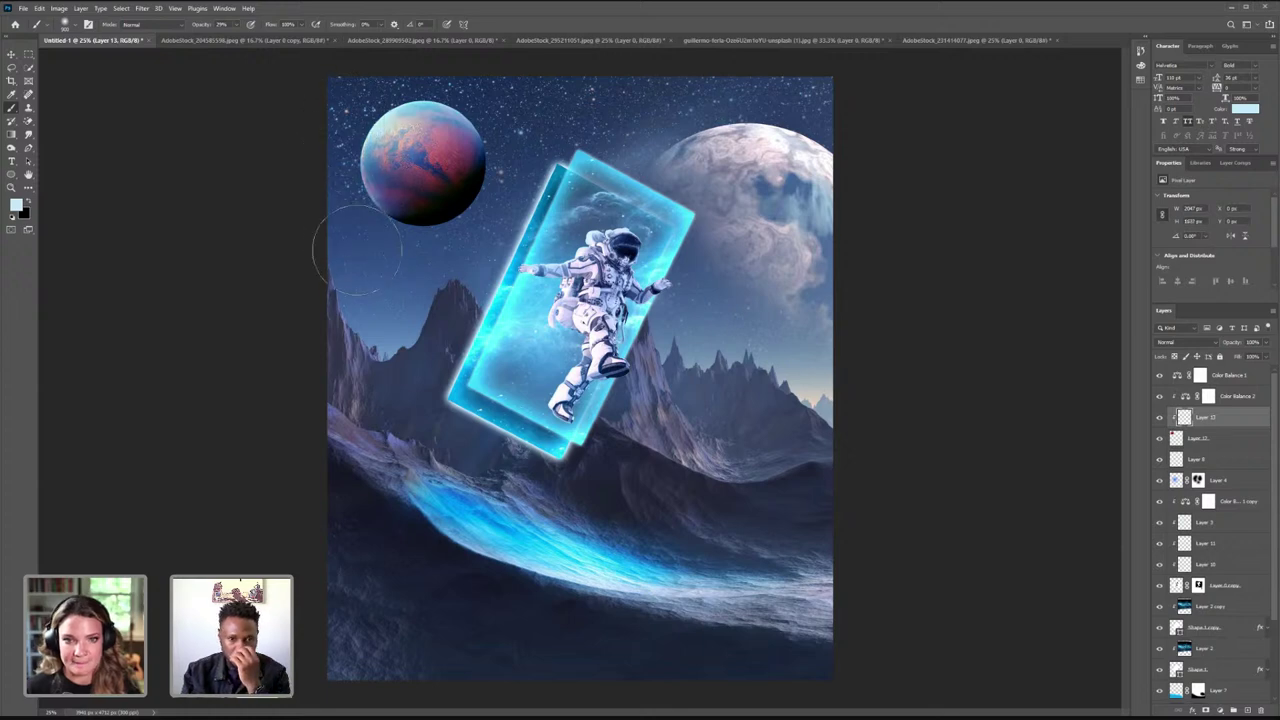
click(425, 301)
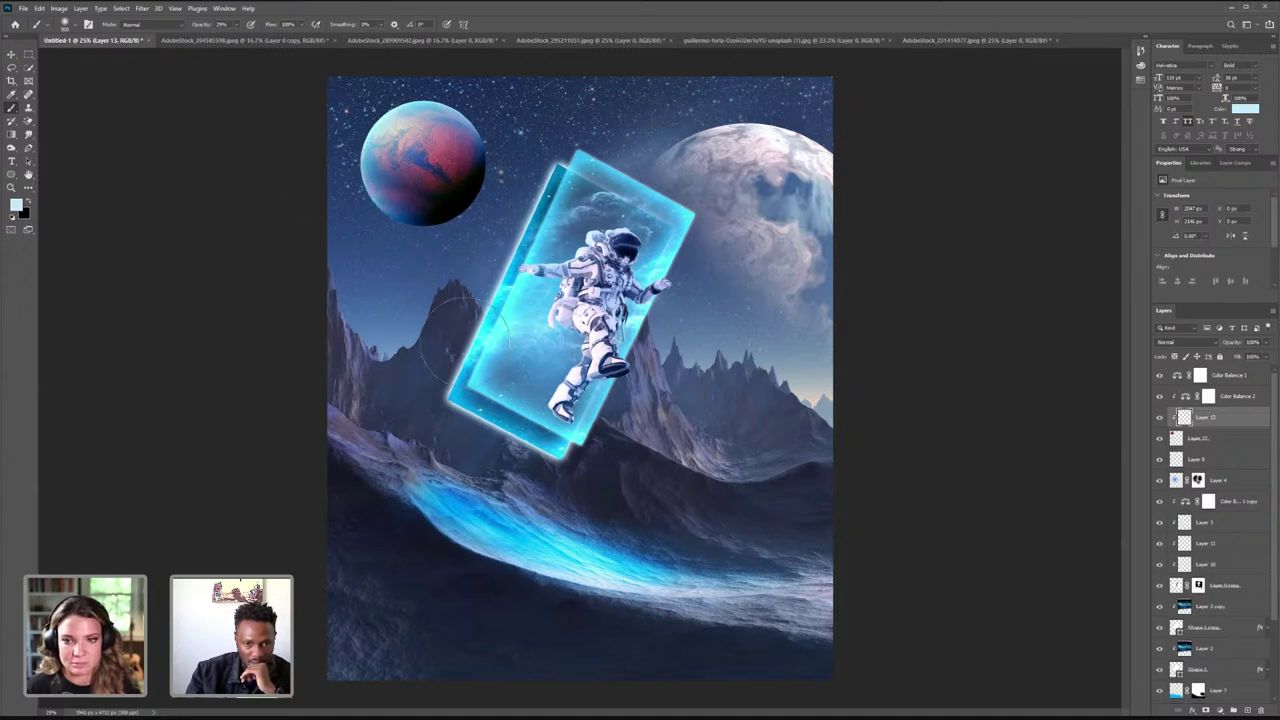
click(1266, 344)
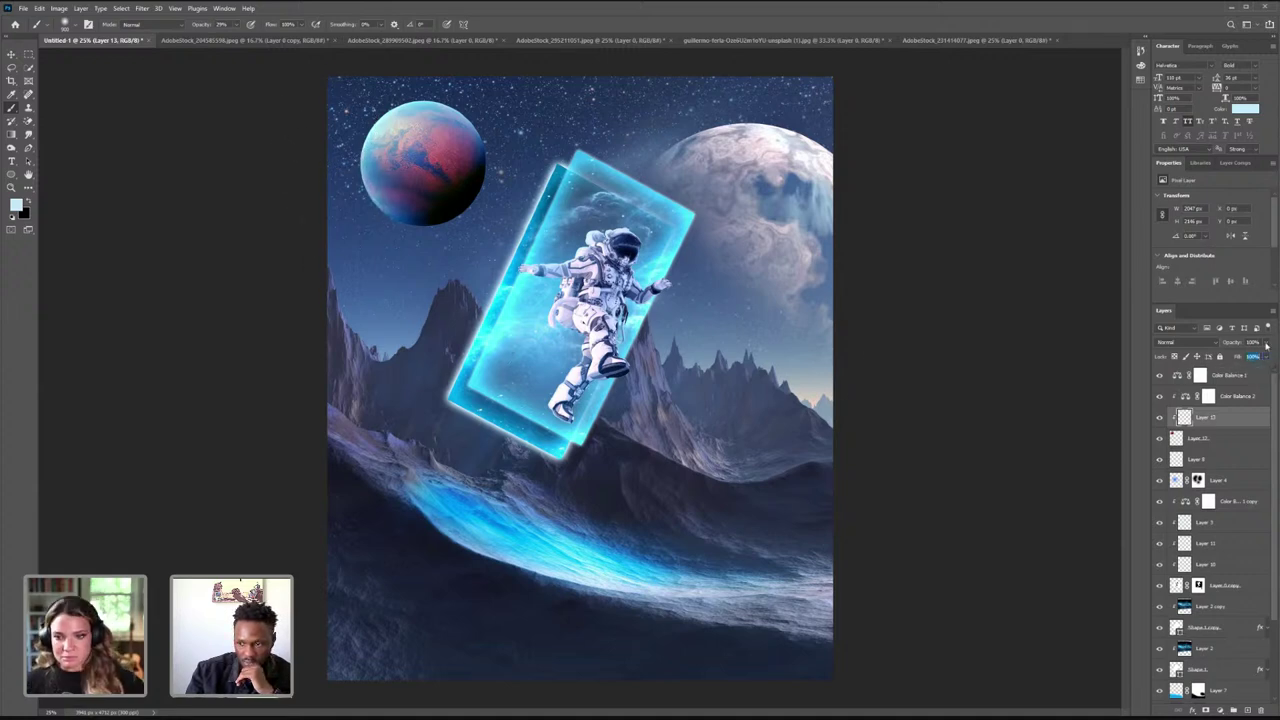
drag(1268, 357, 1237, 358)
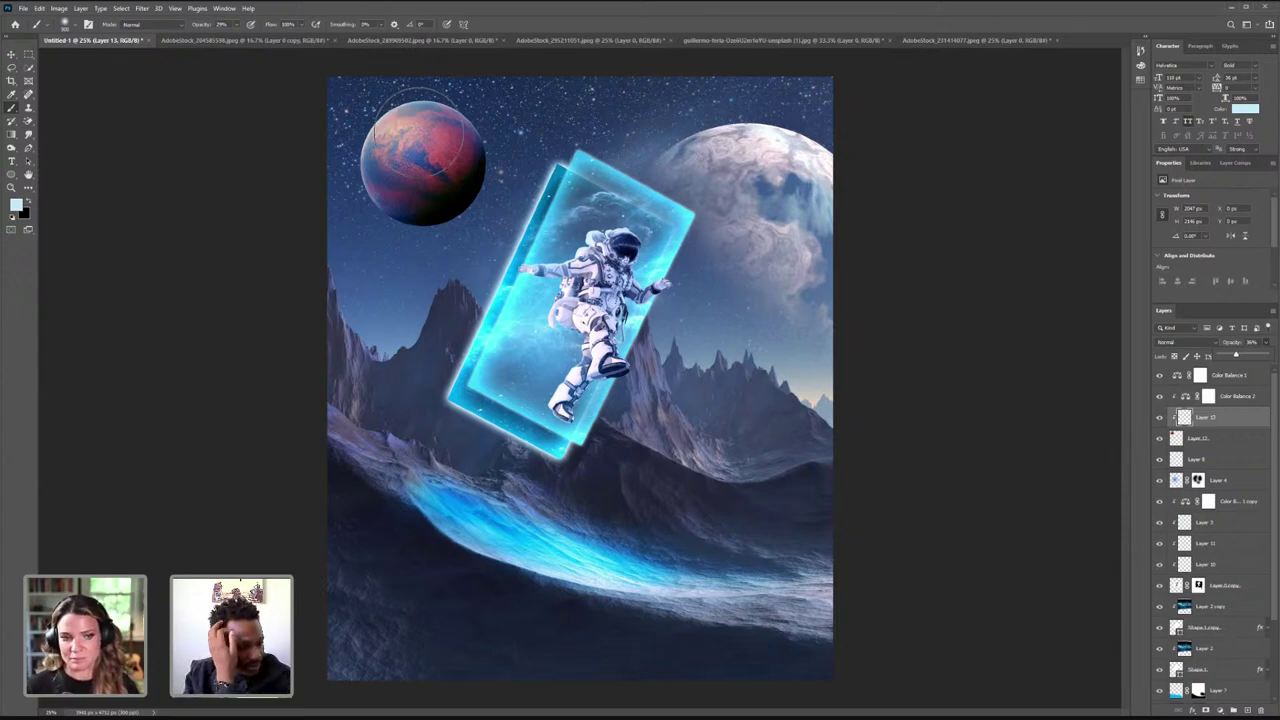
- Review the midtone and highlight settings of the red planet's Color Balance adjustment
click(1187, 399)
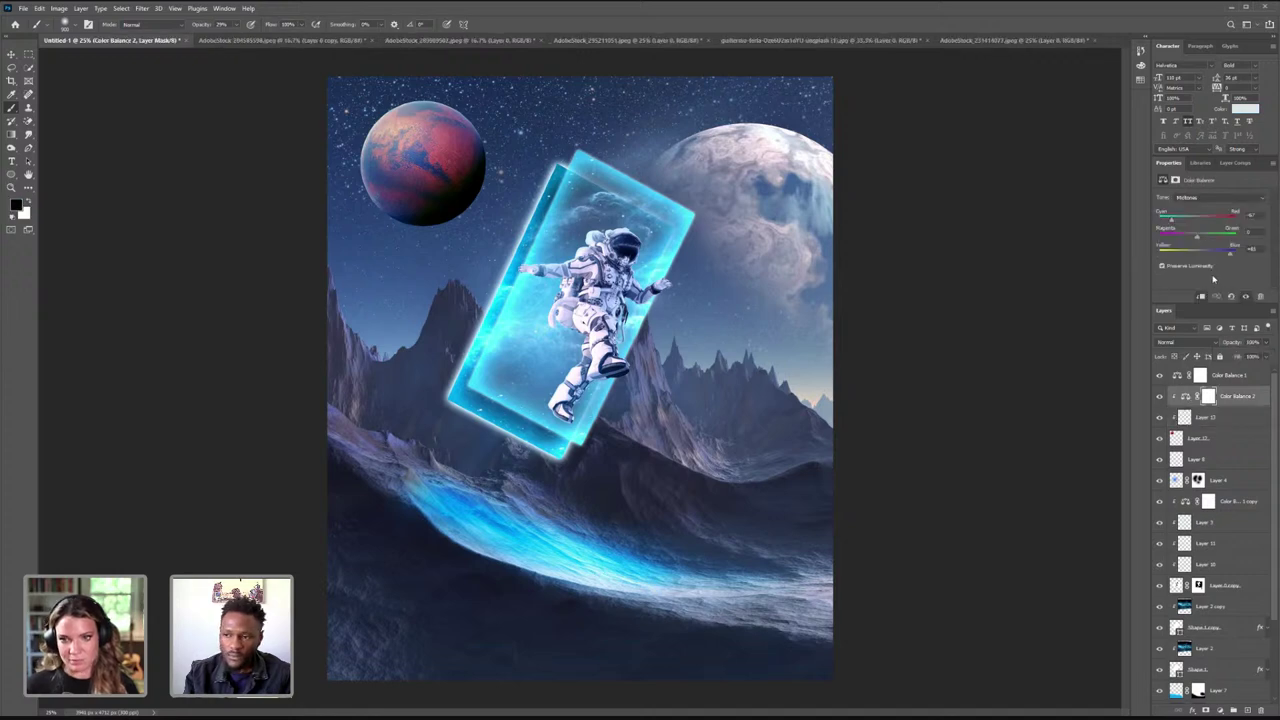
click(1201, 196)
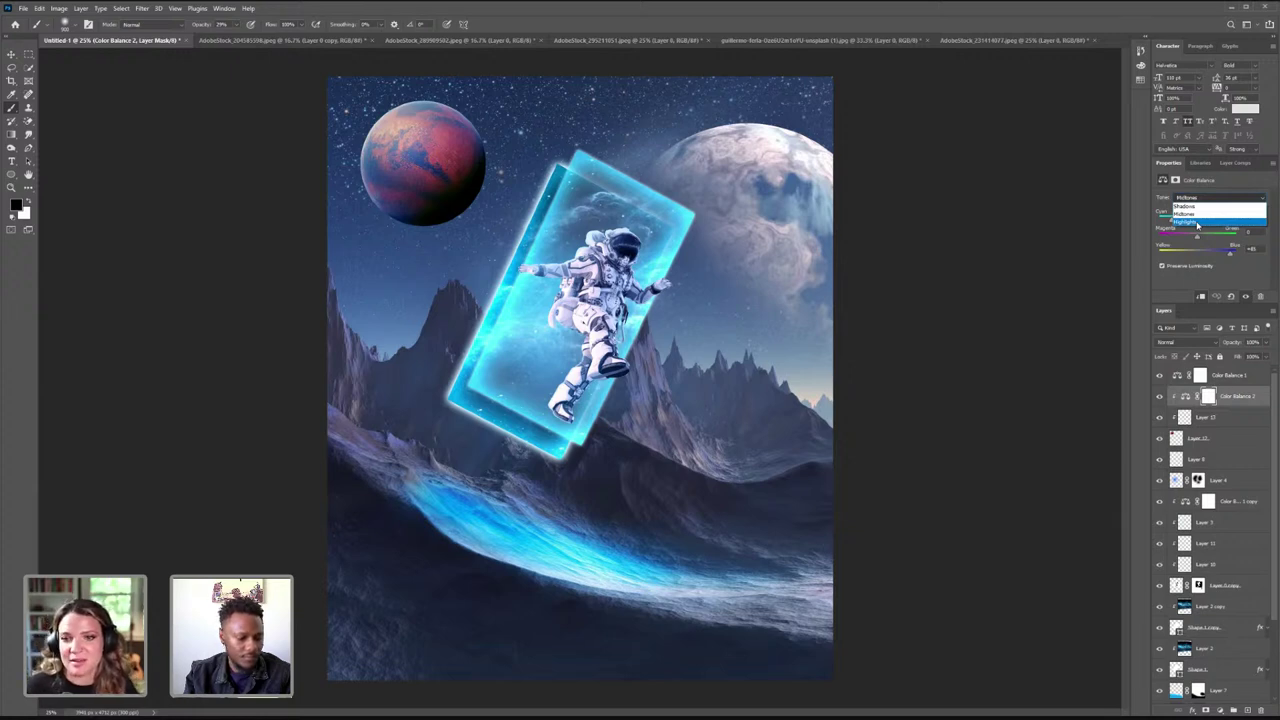
click(1197, 222)
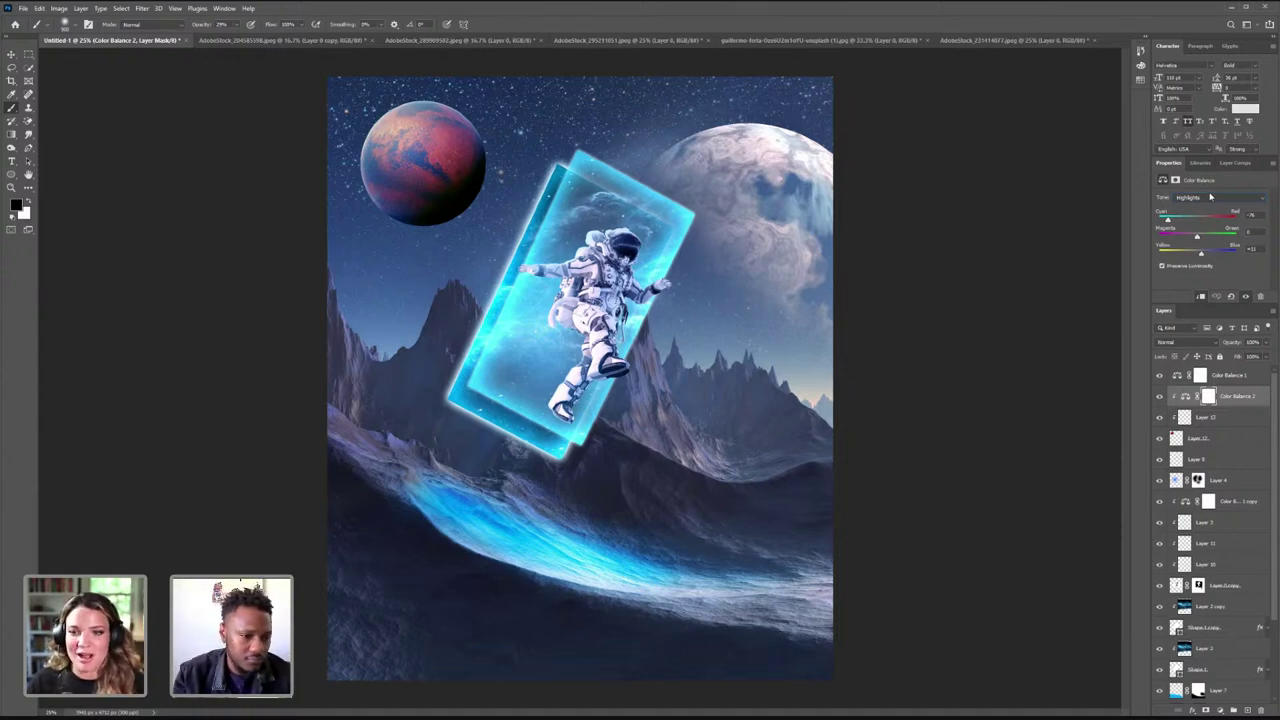
click(12, 55)
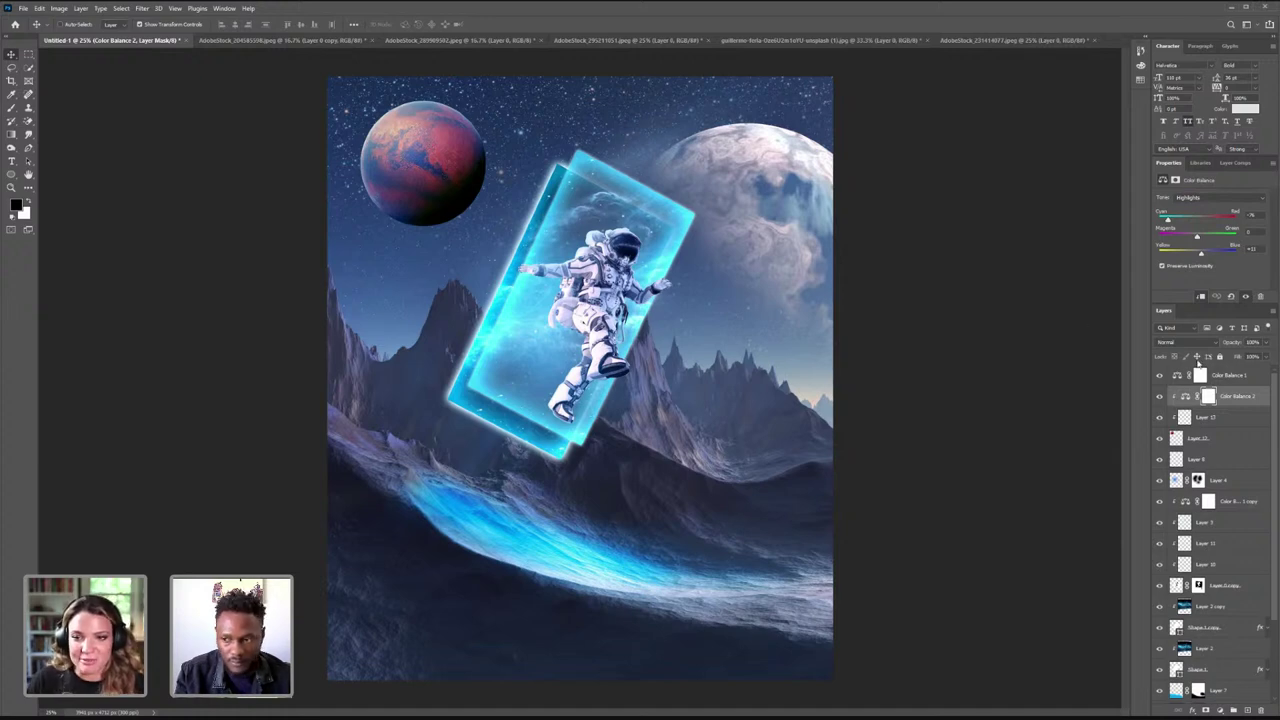
click(1172, 376)
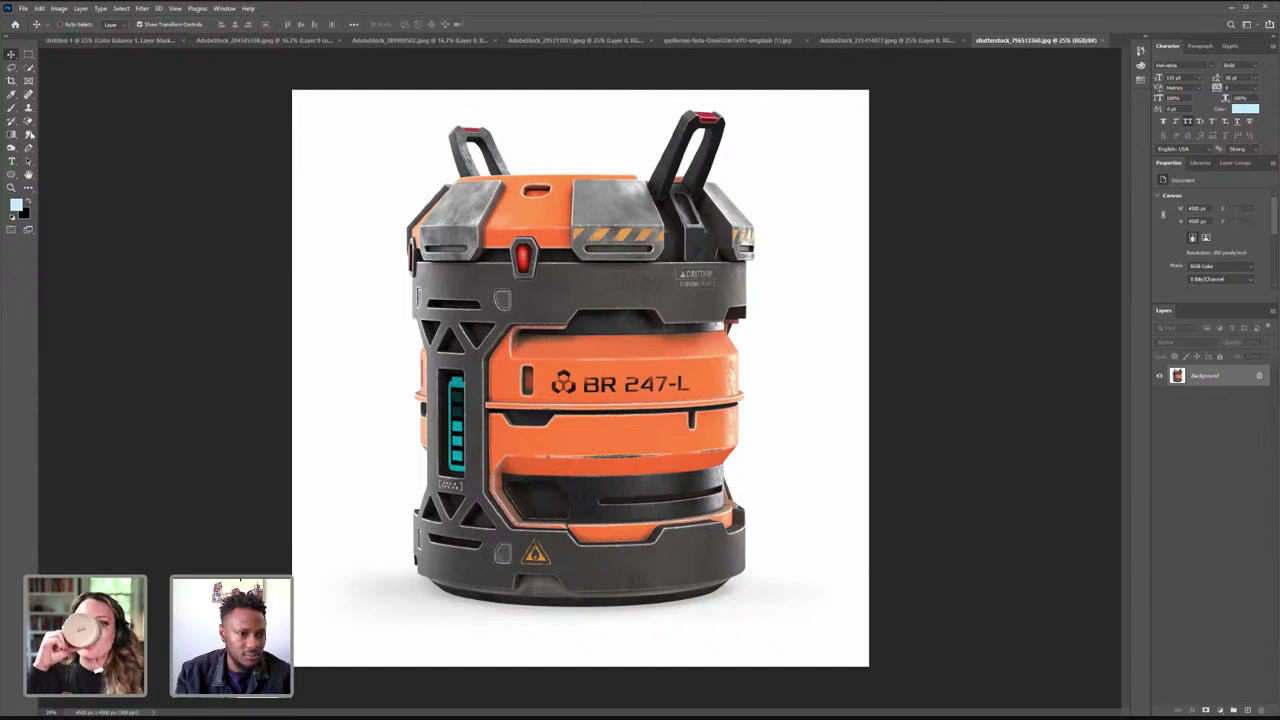
- Erase the white background and the leftover floor shadow around the orange sci-fi barrel with the Magic Eraser
click(28, 121)
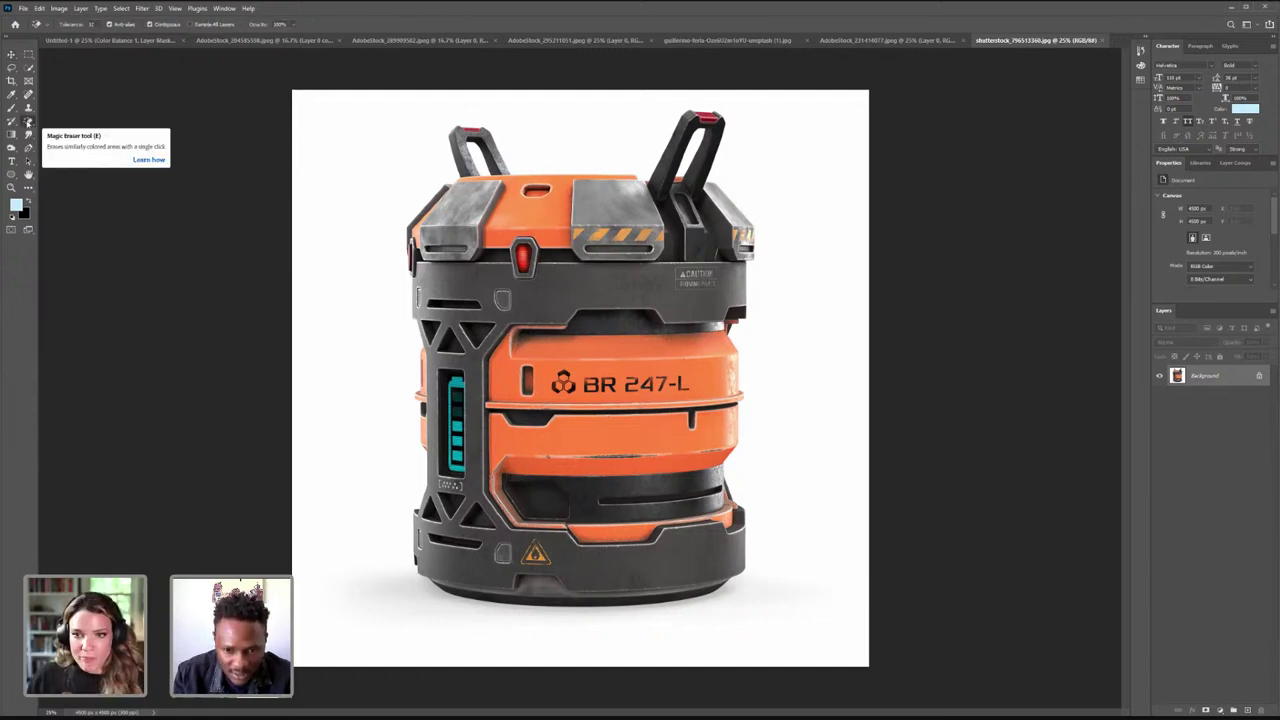
click(597, 128)
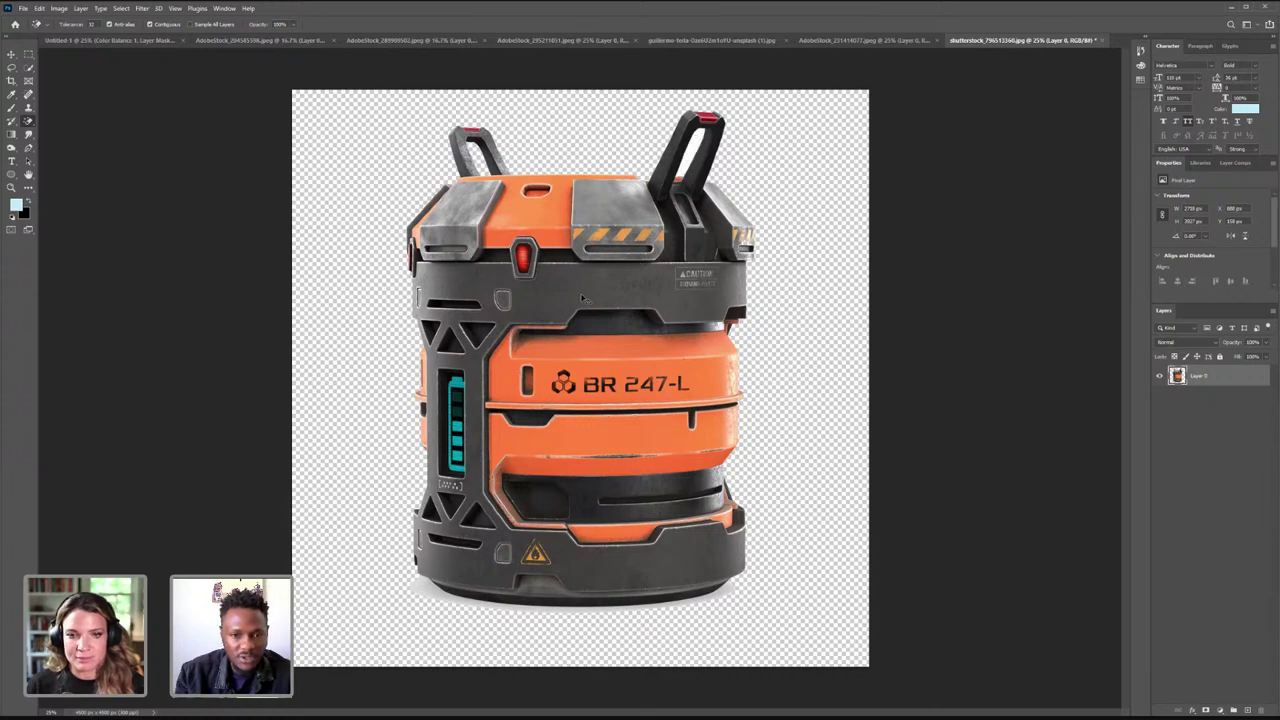
right_click(28, 121)
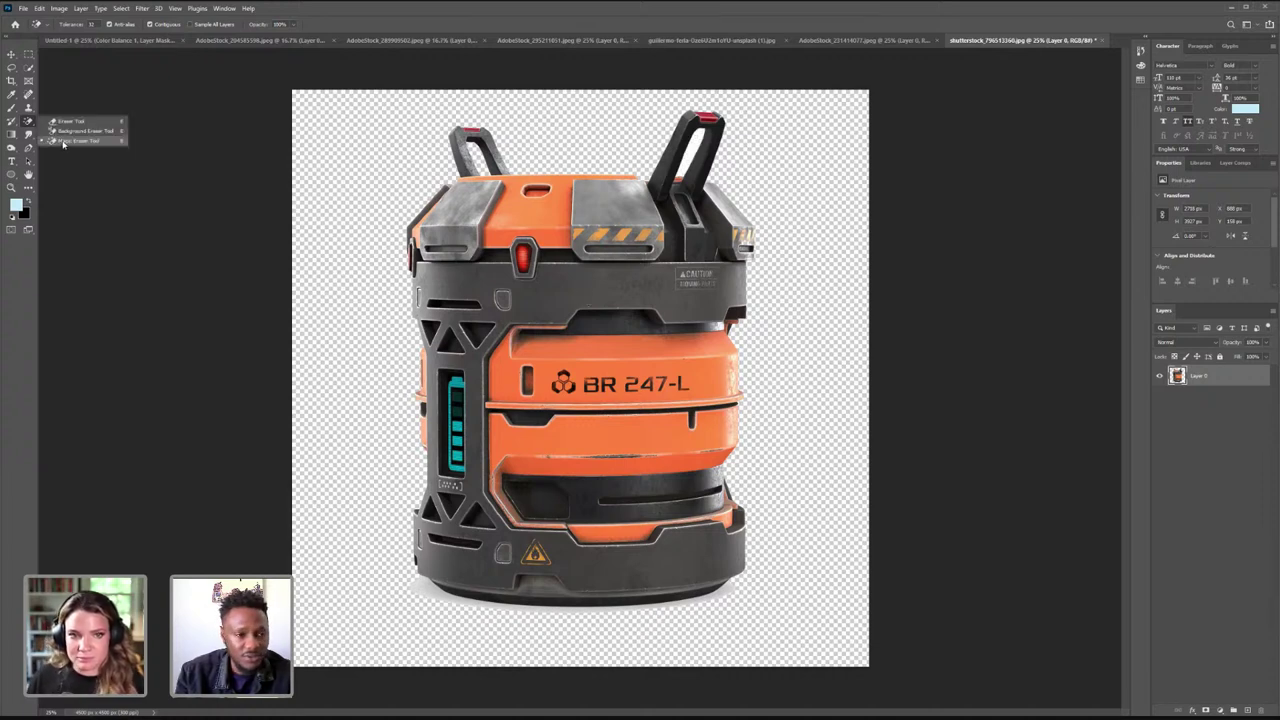
click(66, 141)
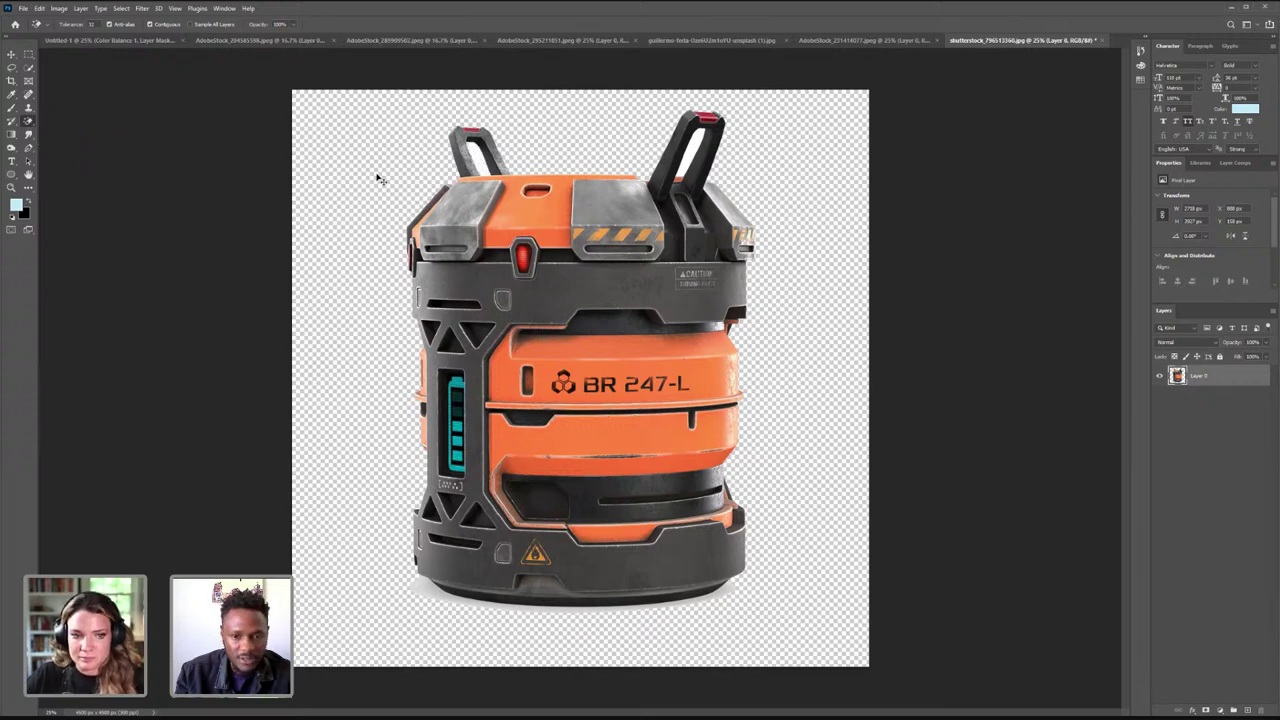
key(ctrl+z)
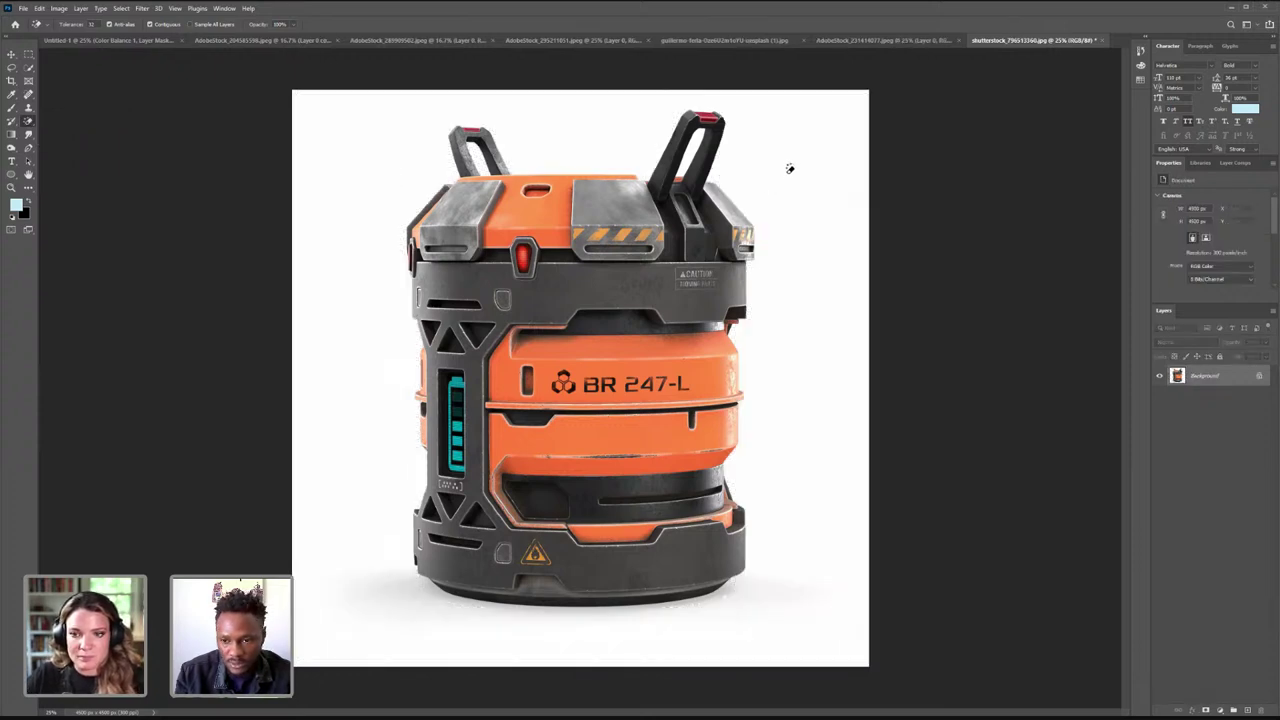
click(789, 211)
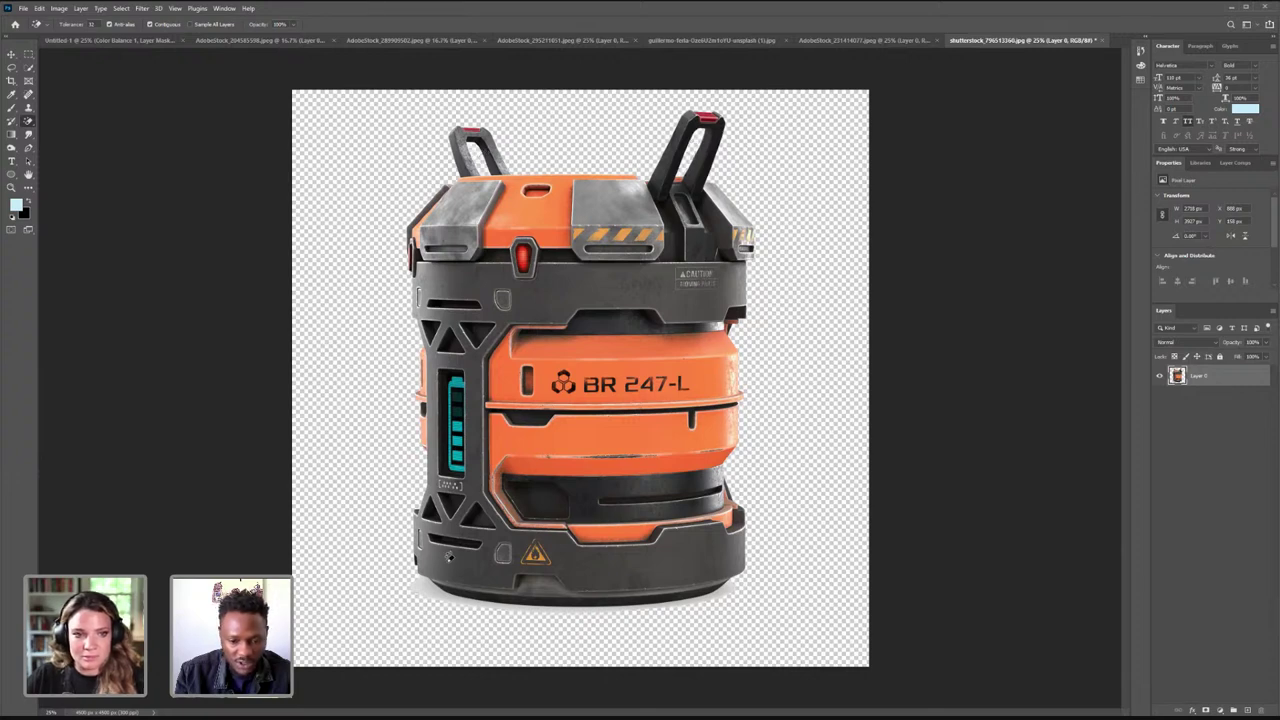
click(426, 588)
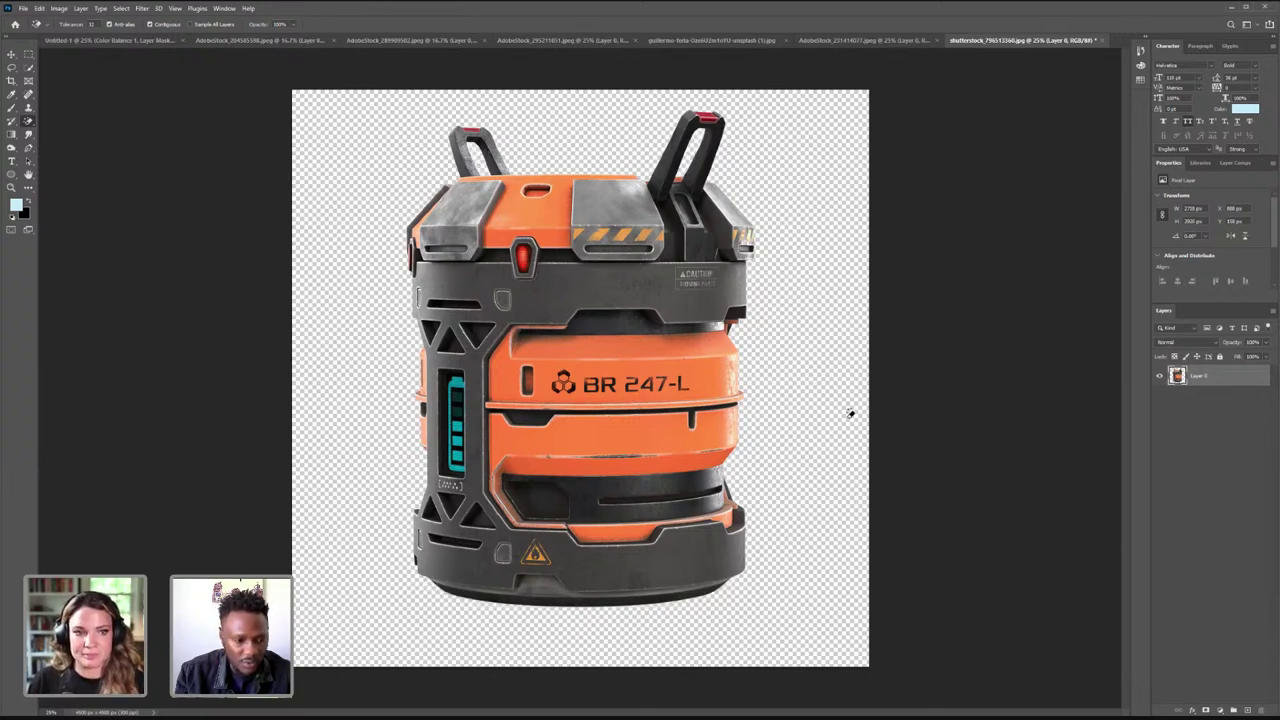
- Bring the cut-out barrel from its stock image into the Untitled-1 astronaut composite
click(20, 53)
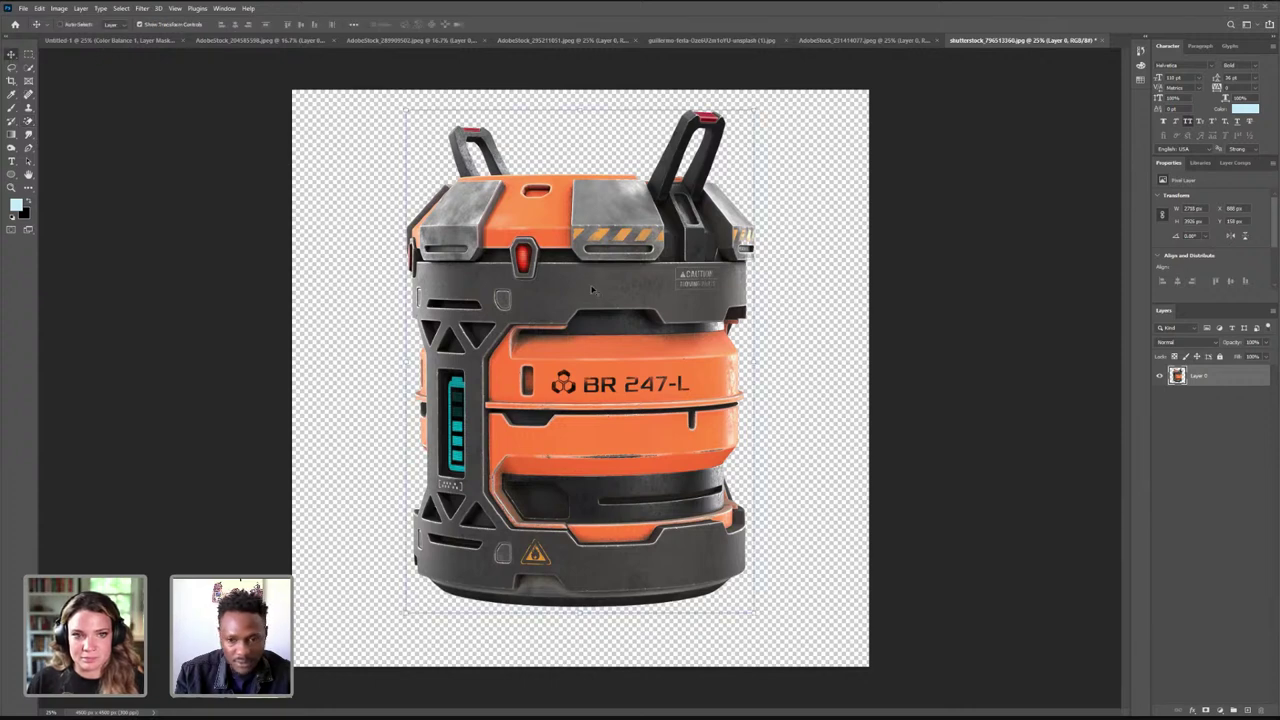
key(ctrl+Tab)
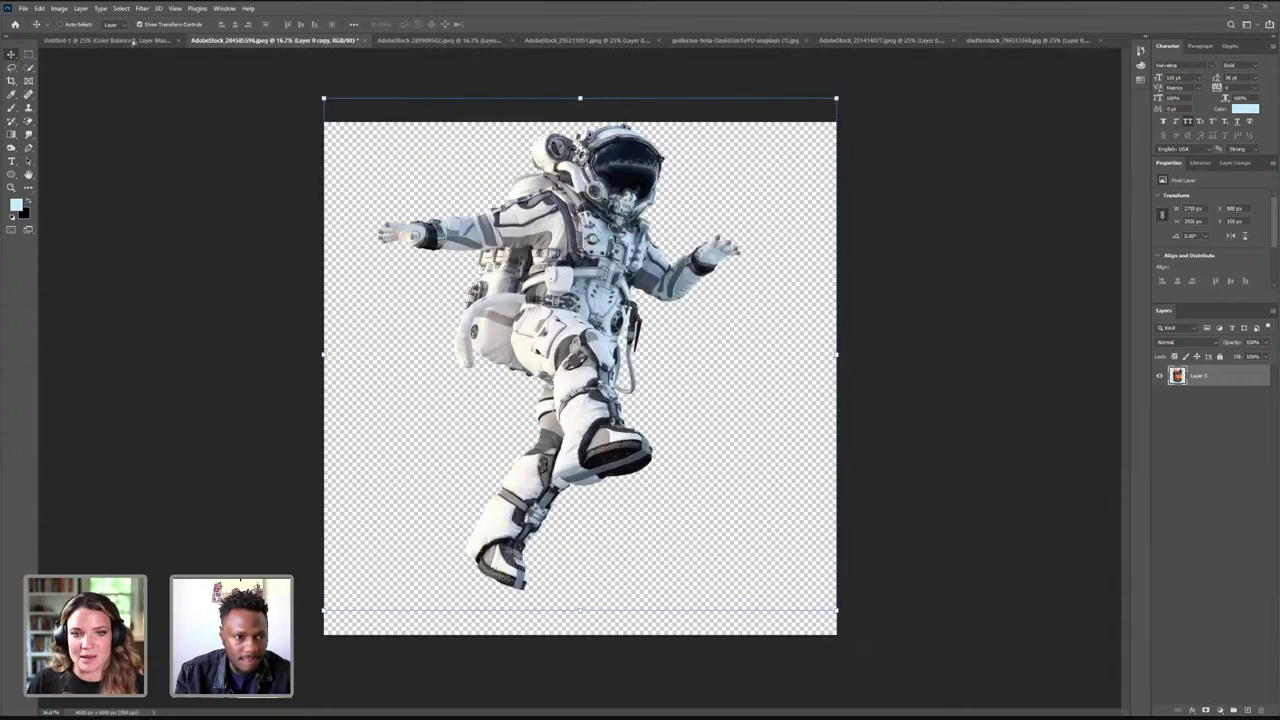
drag(413, 155, 744, 515)
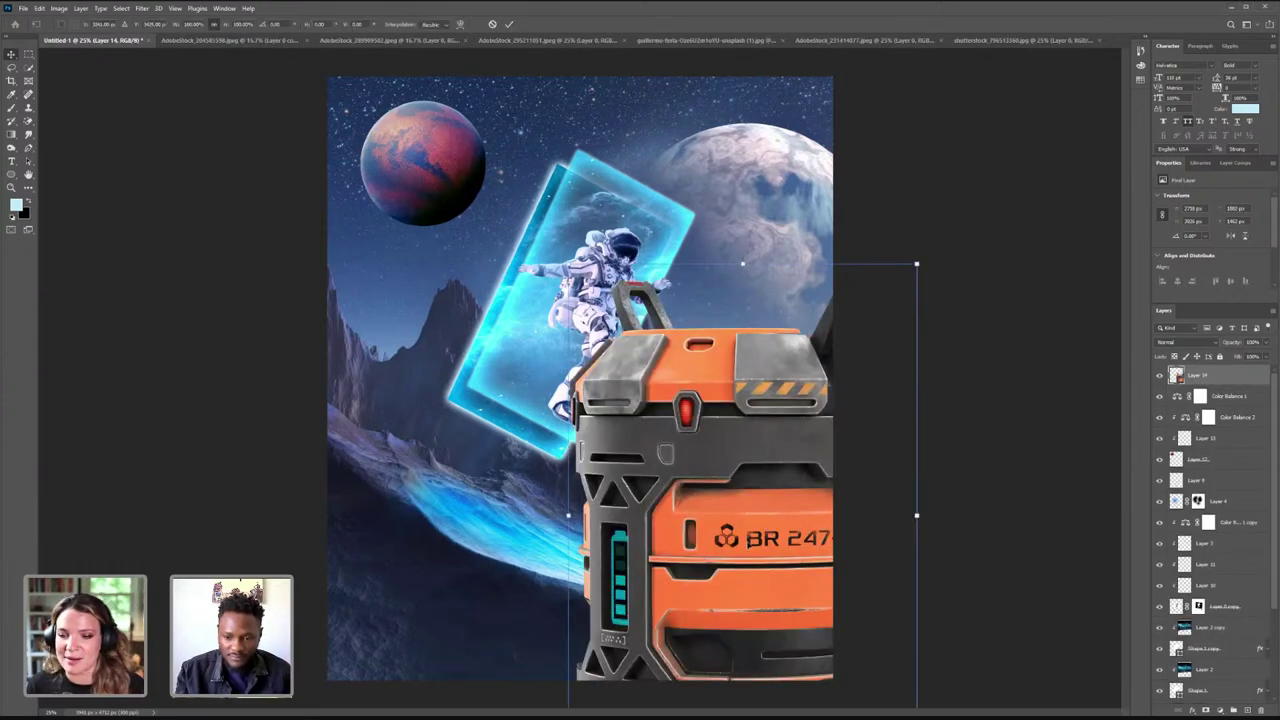
- Scale the barrel down to about 24% and place it on the lit ground to the lower right of the astronaut
drag(743, 264, 740, 472)
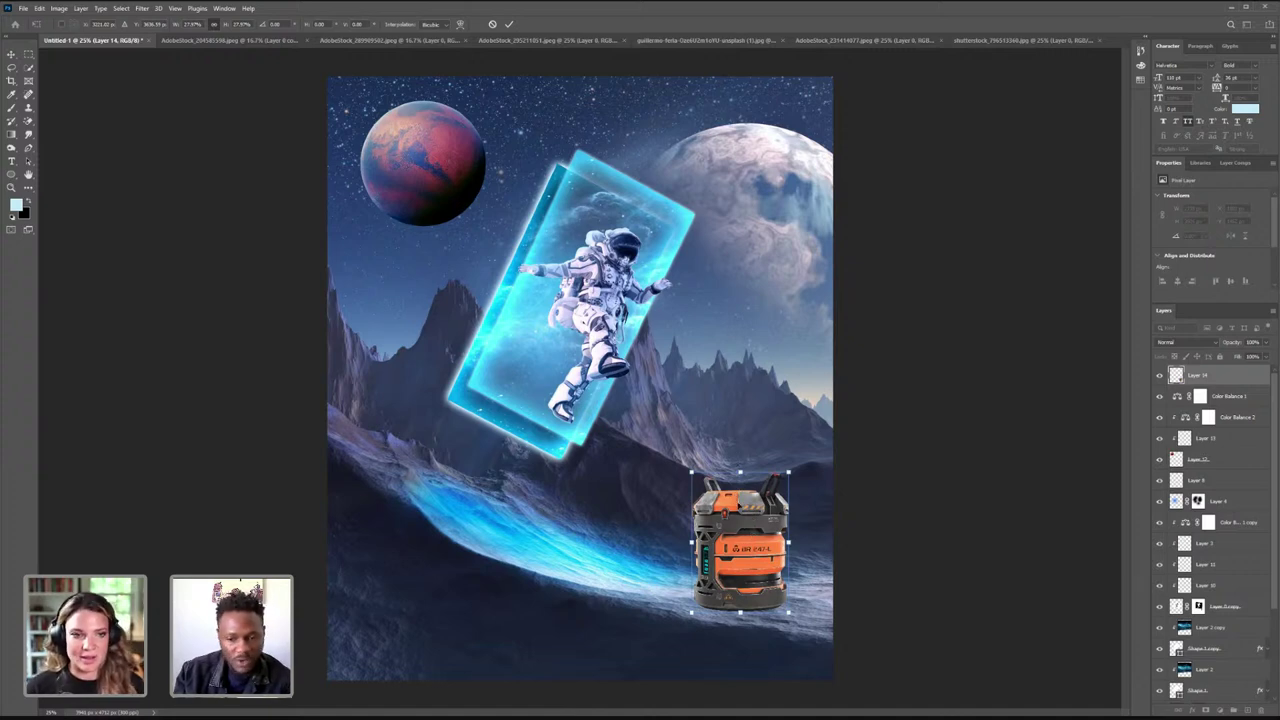
drag(740, 473, 738, 497)
key(ctrl+z)
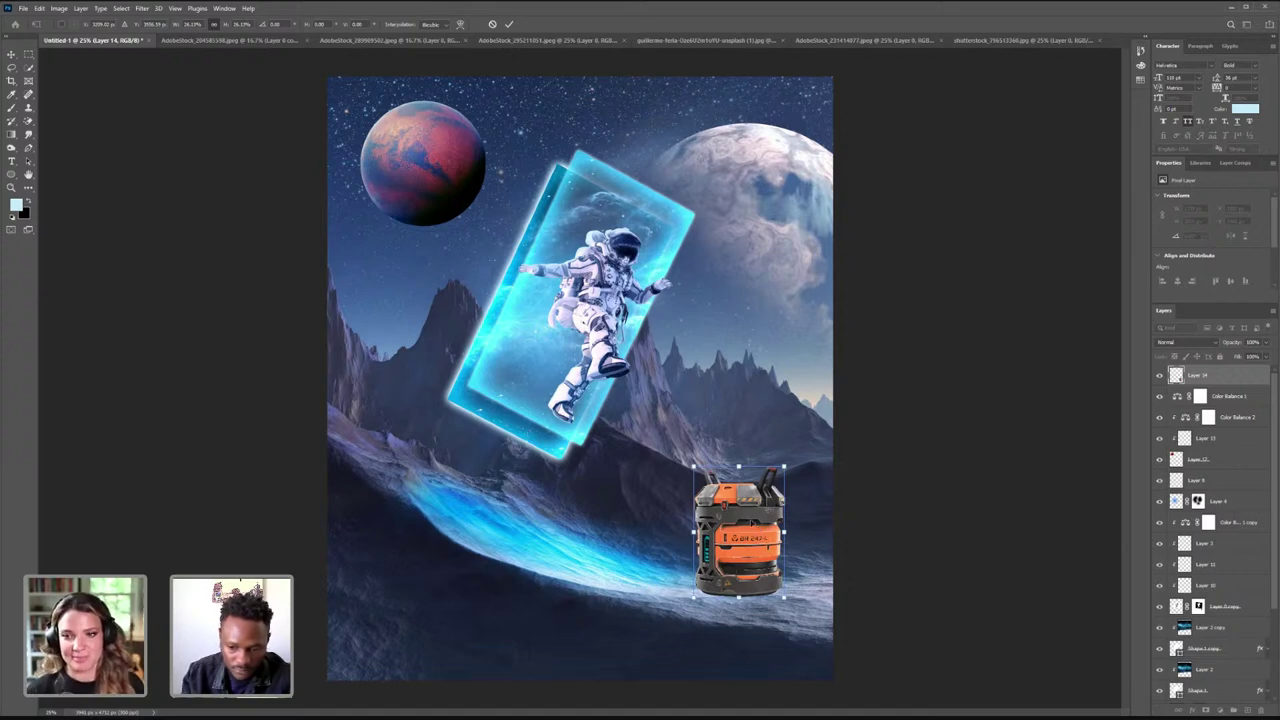
drag(752, 523, 754, 526)
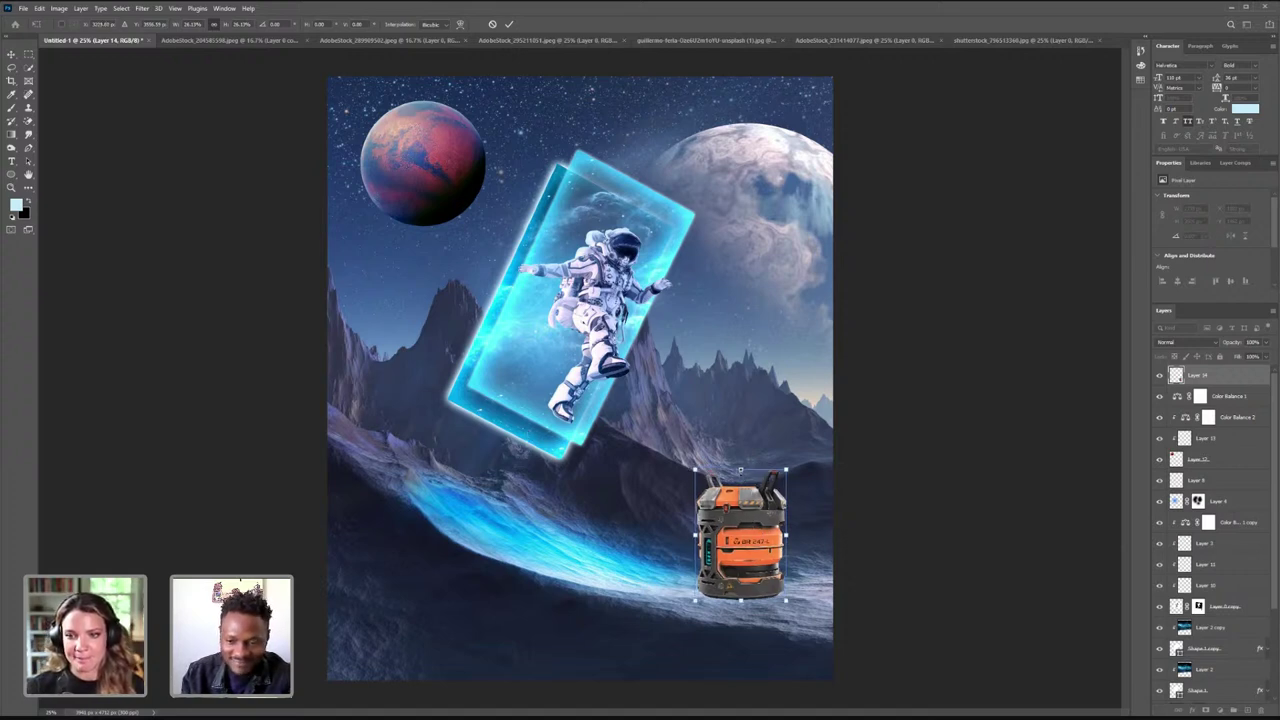
drag(740, 469, 741, 478)
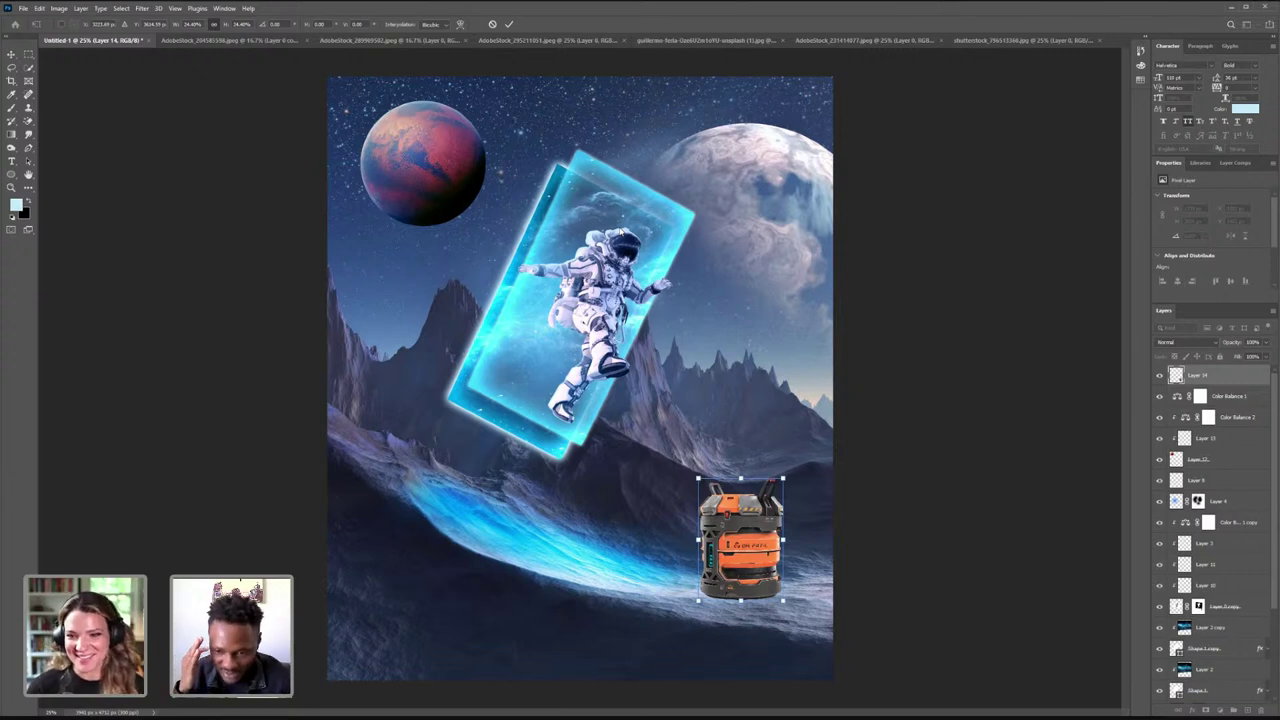
key(Return)
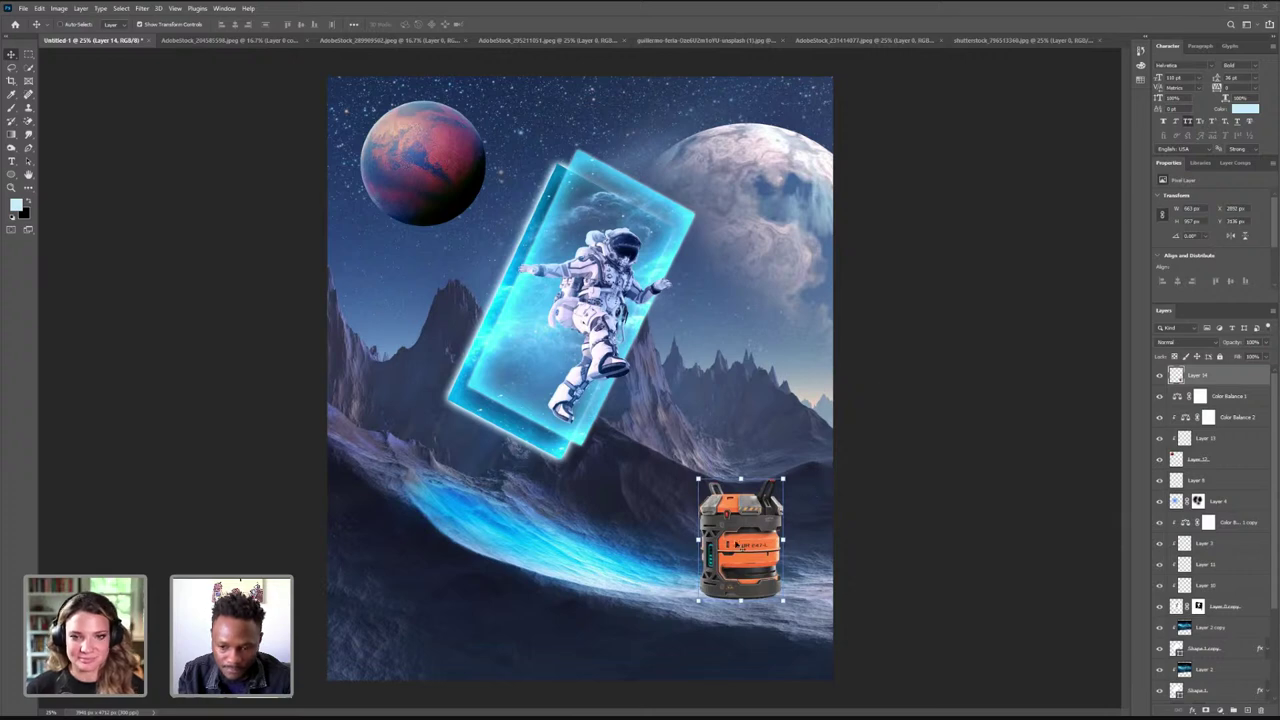
click(736, 545)
drag(736, 545, 732, 545)
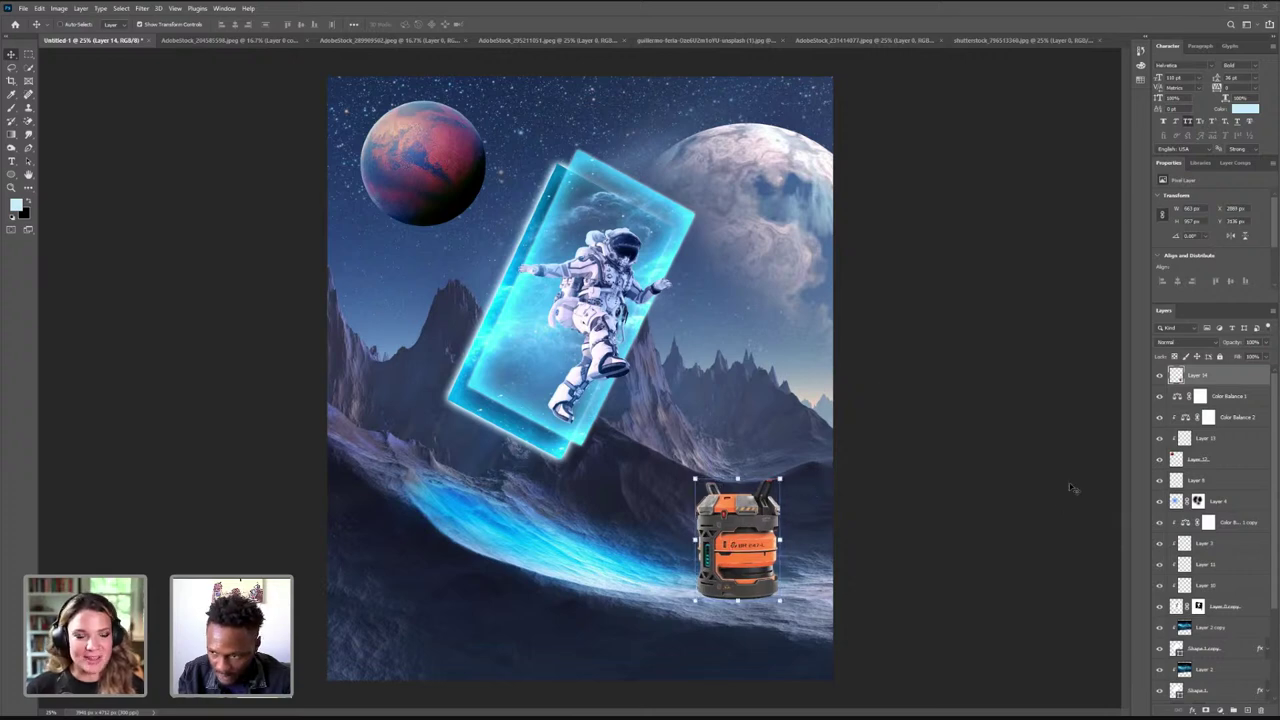
- Move the barrel layer beneath the topmost Color Balance adjustment and create an empty layer directly below the barrel
drag(1228, 416, 1226, 411)
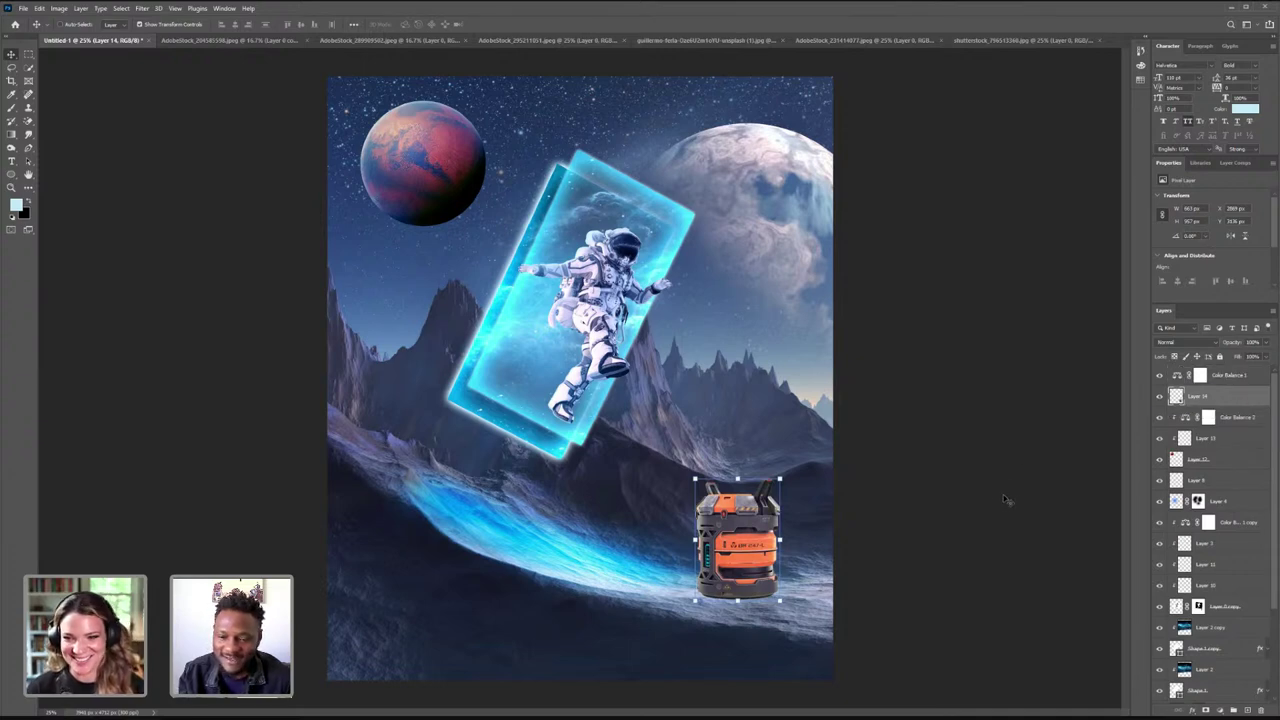
click(1240, 418)
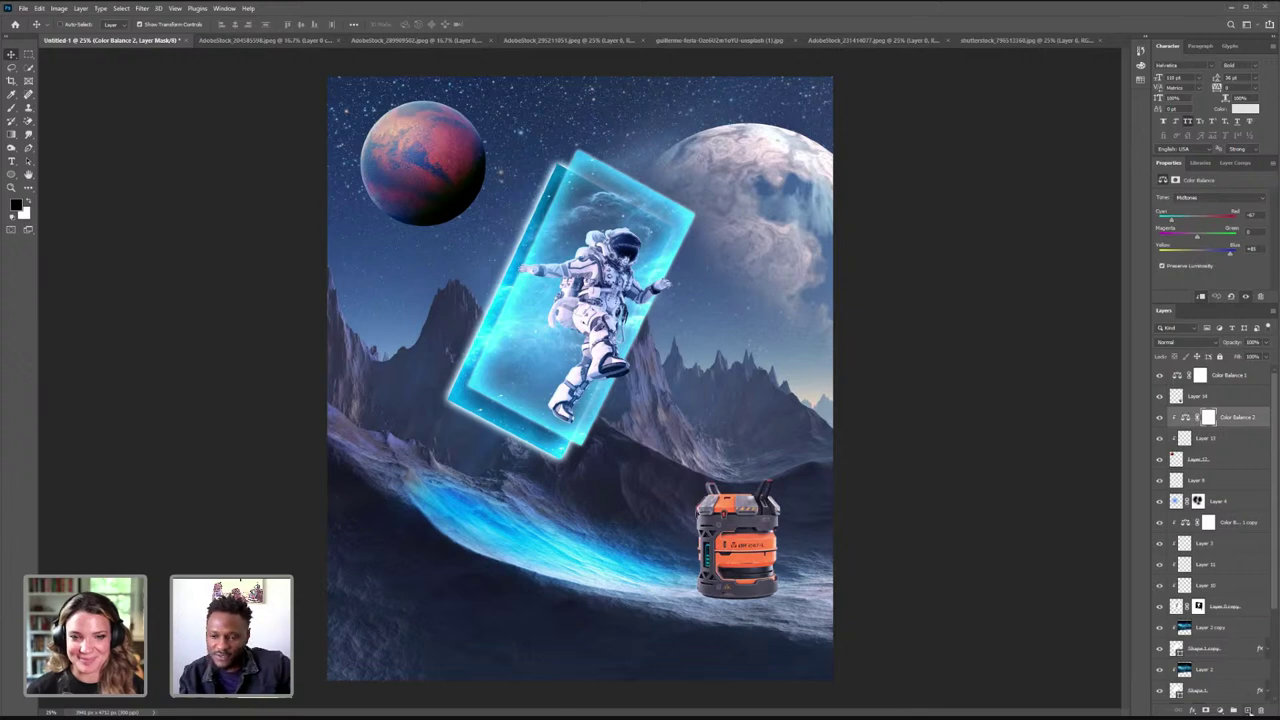
click(1247, 710)
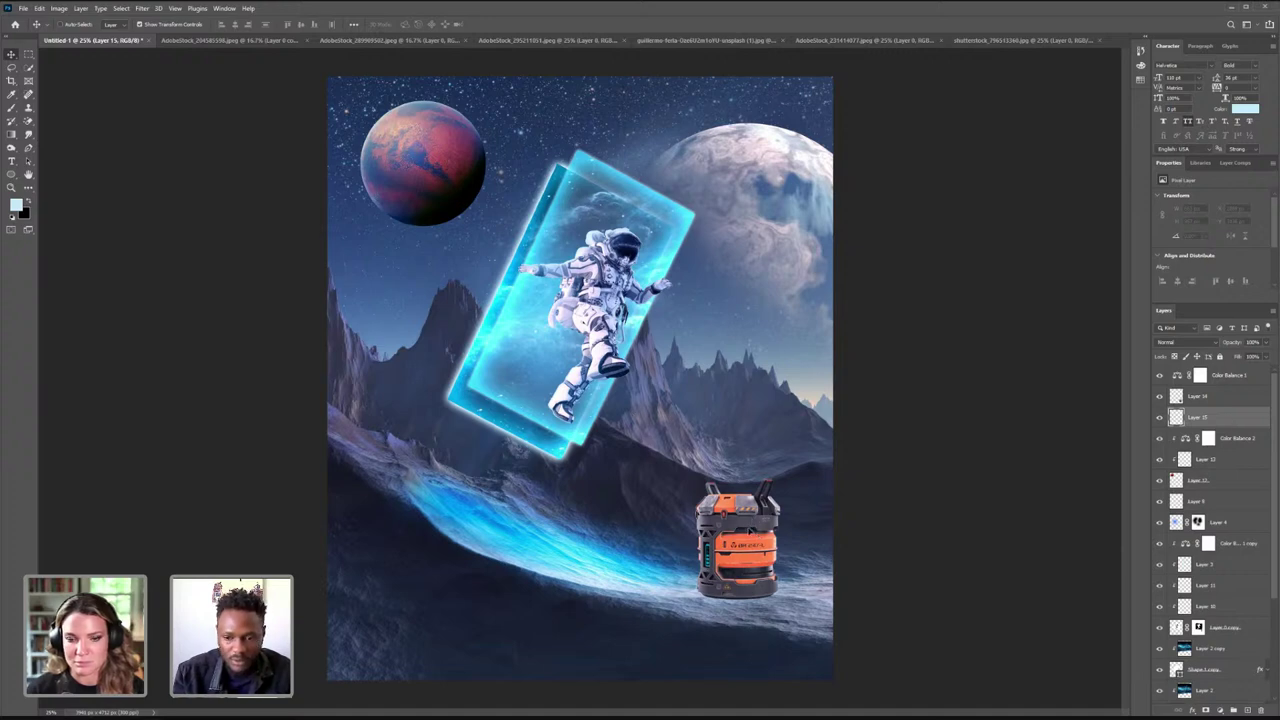
- Select the barrel layer and shift the barrel slightly upward on the ground
click(1212, 400)
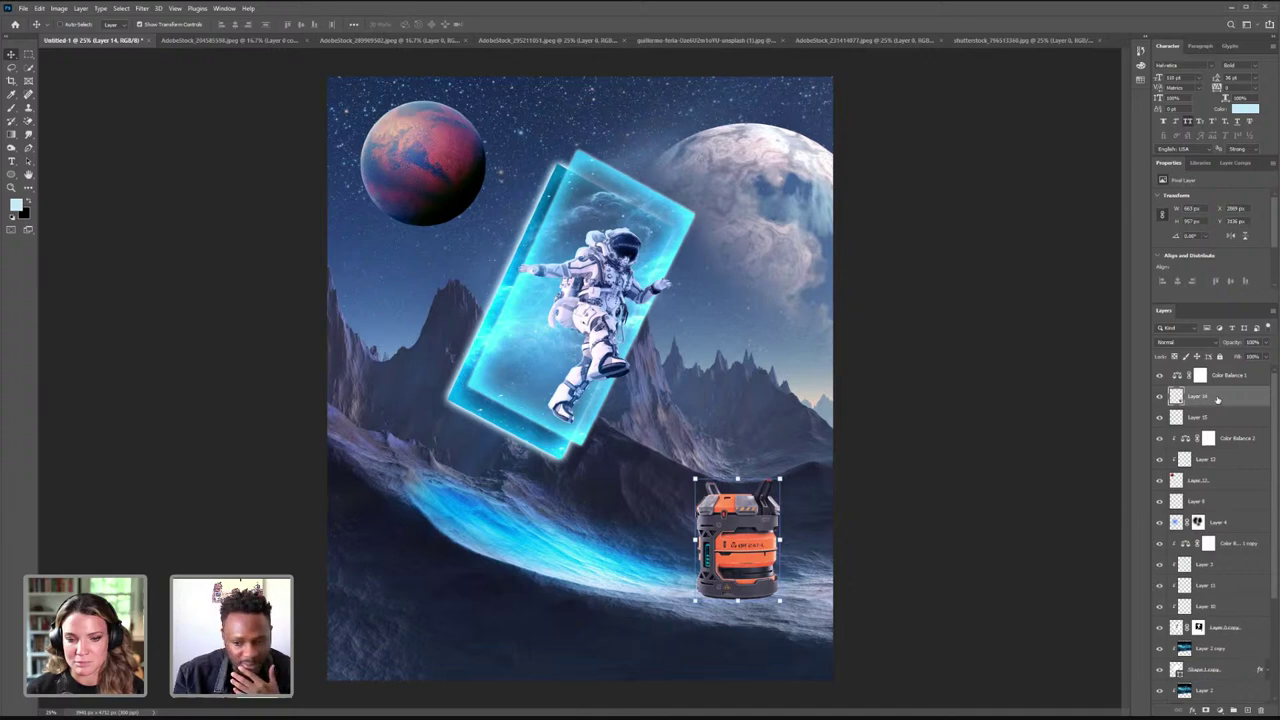
drag(738, 525, 736, 521)
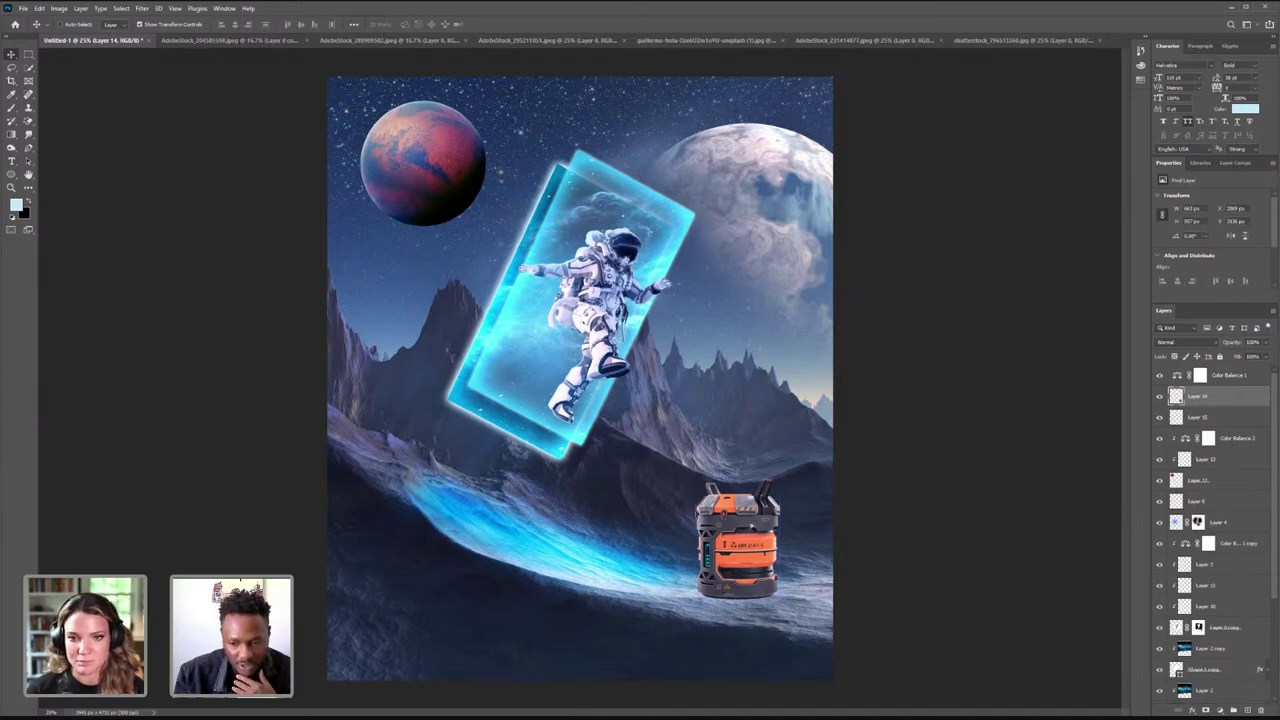
drag(737, 521, 740, 515)
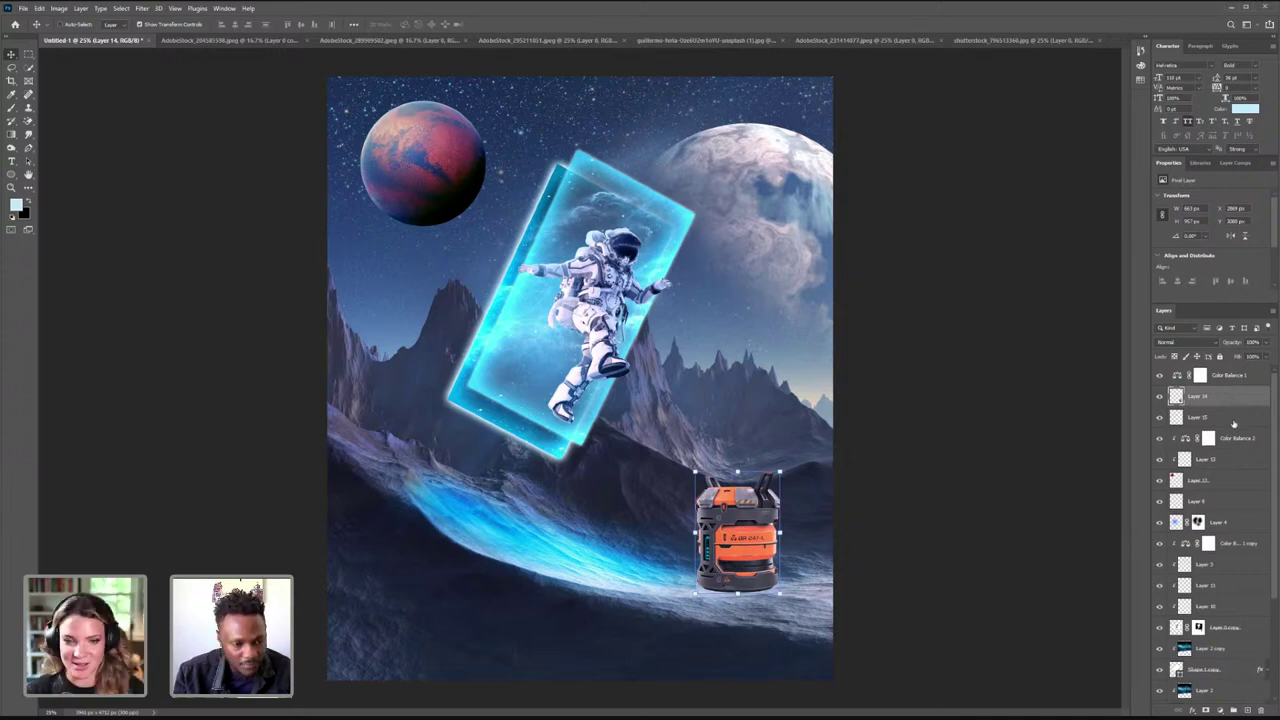
- Create an empty layer beneath the barrel layer and set up a smaller soft round black brush for painting its shadow
click(1231, 425)
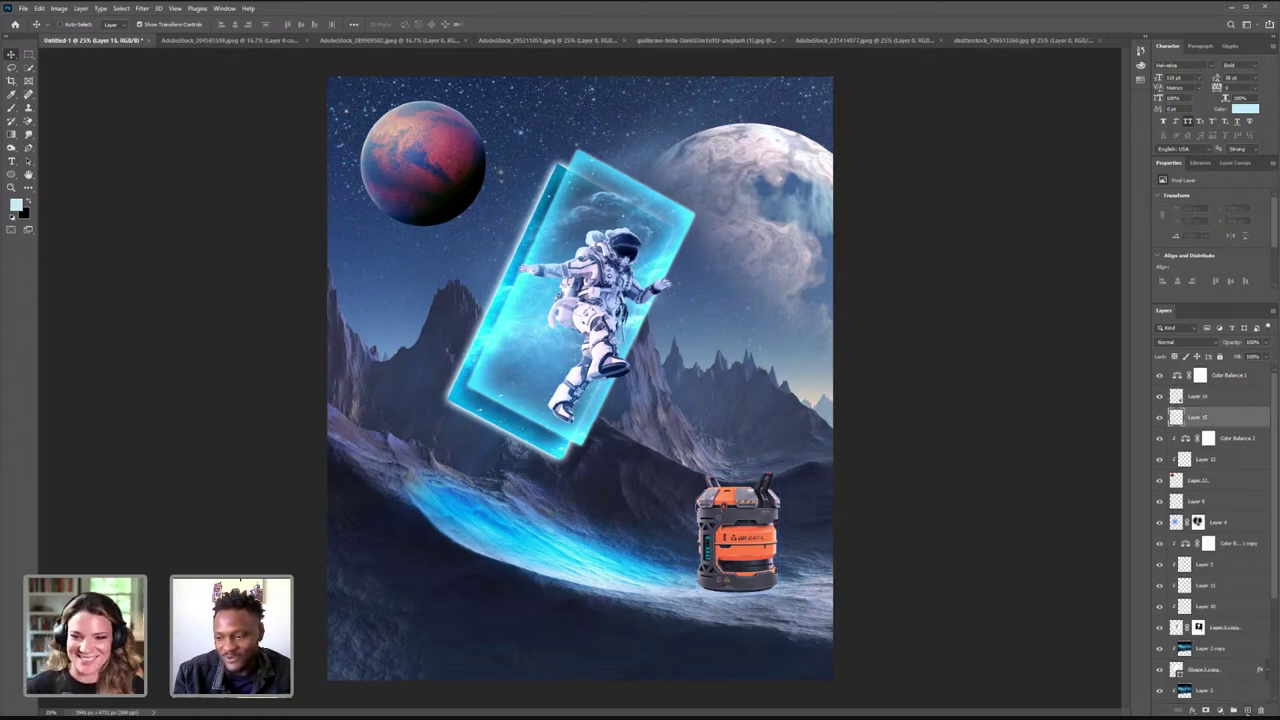
click(1247, 709)
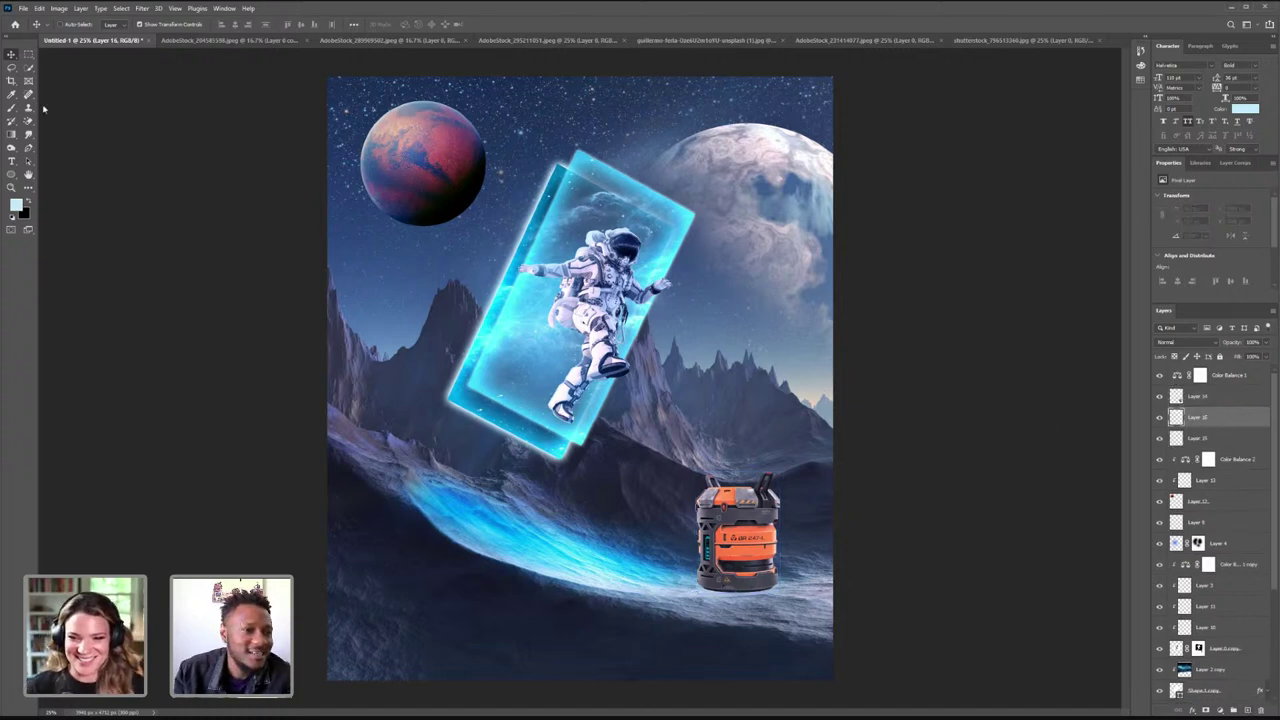
click(11, 107)
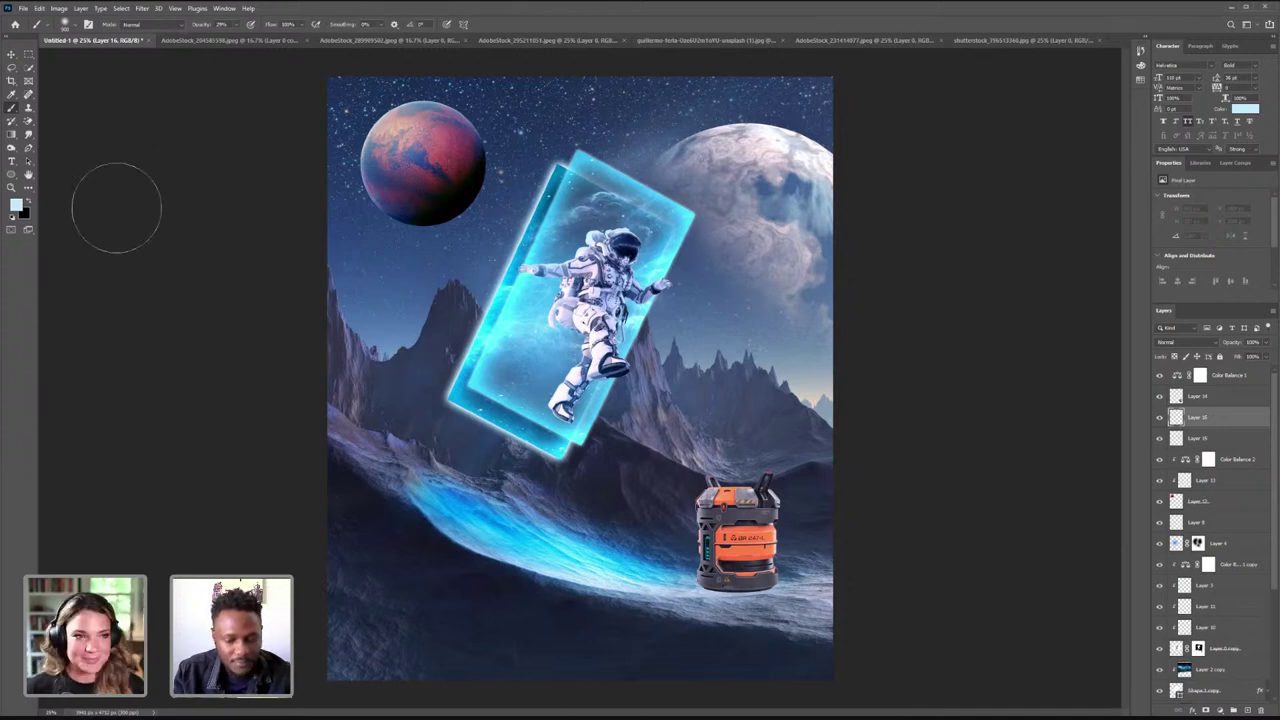
key(x)
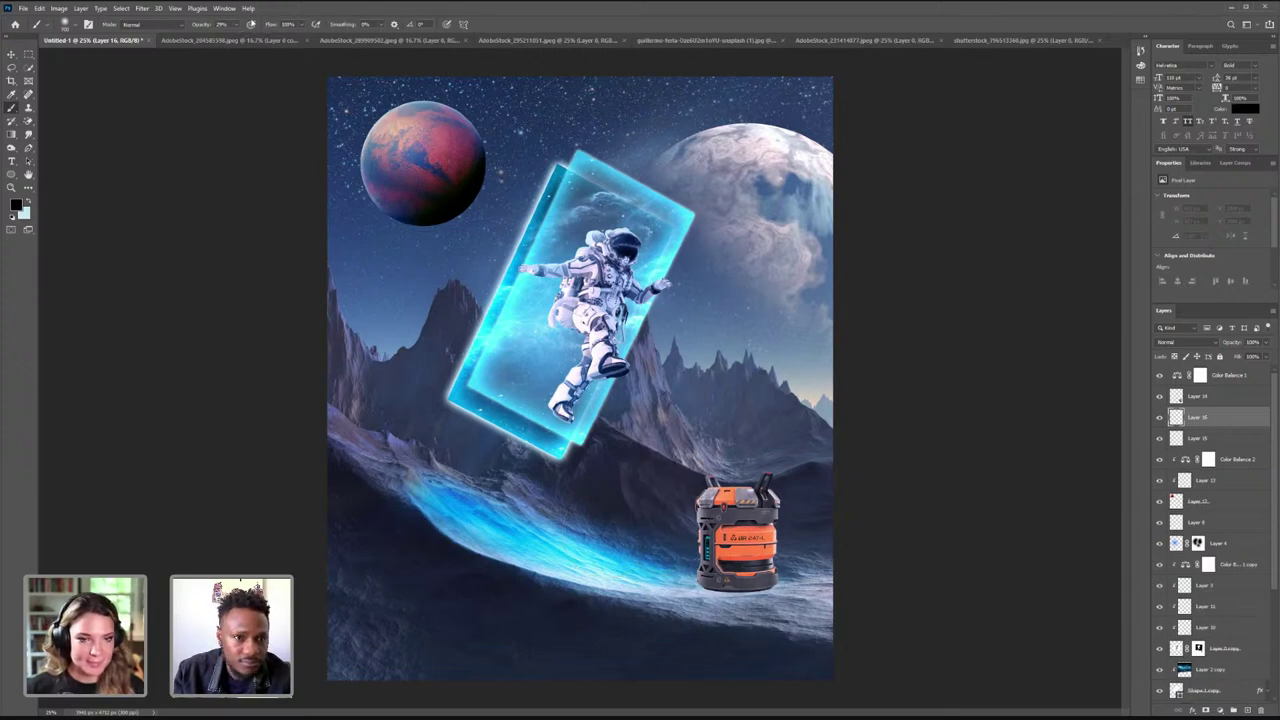
click(75, 25)
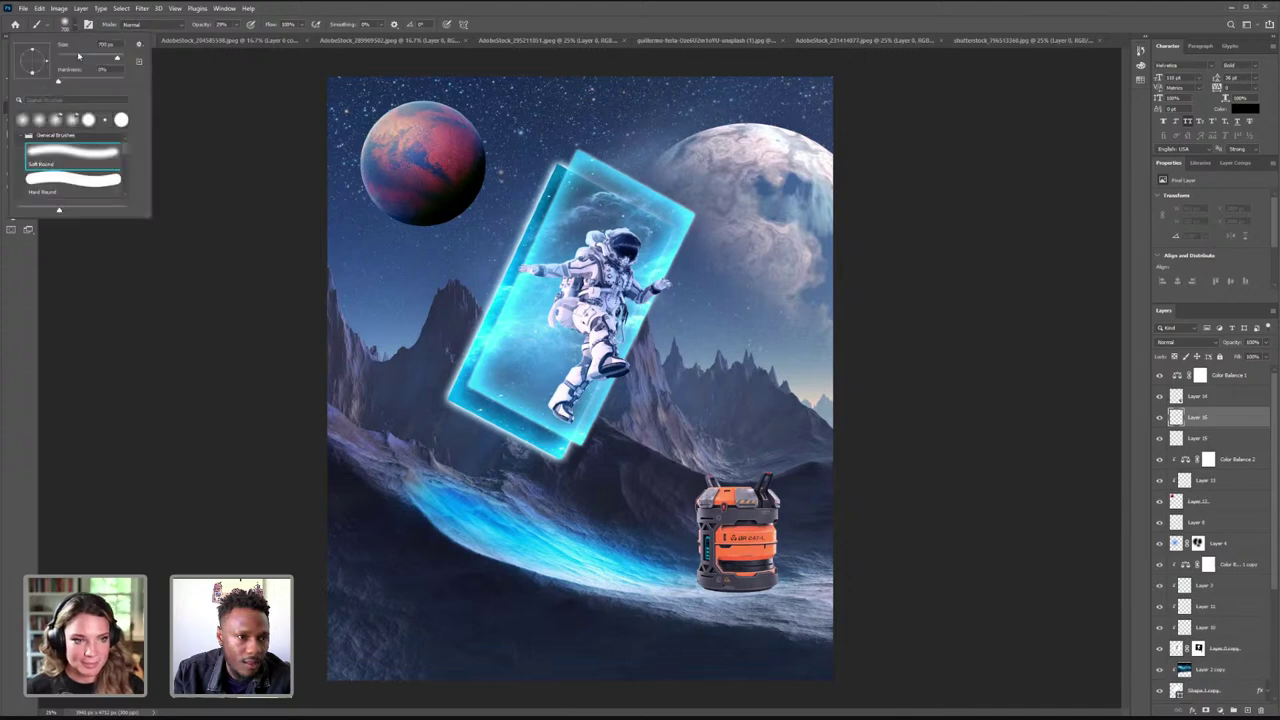
click(284, 14)
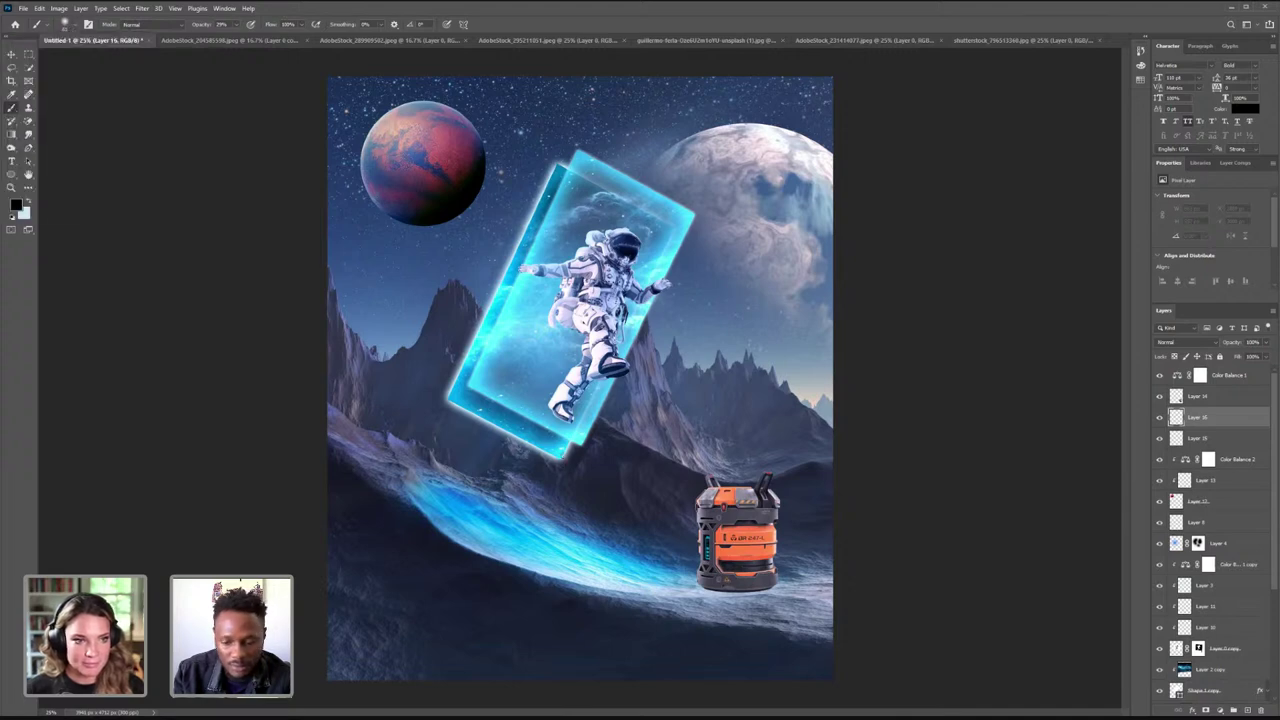
click(71, 24)
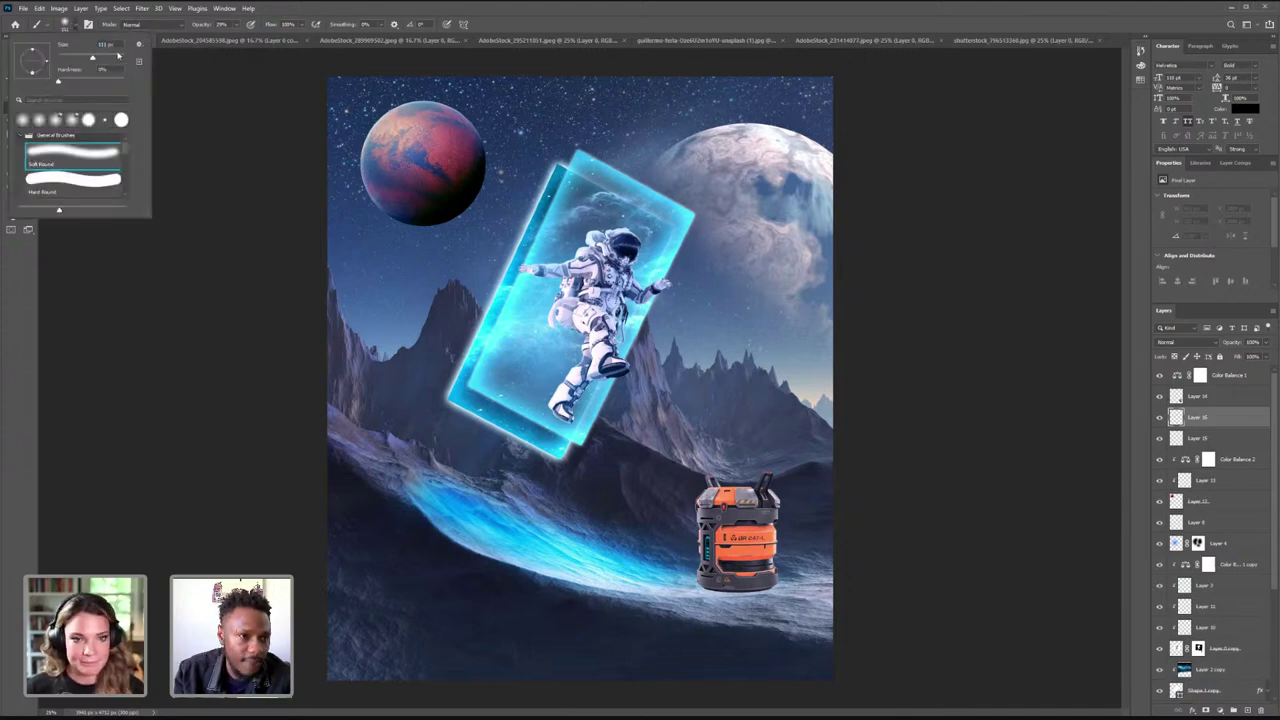
key(Return)
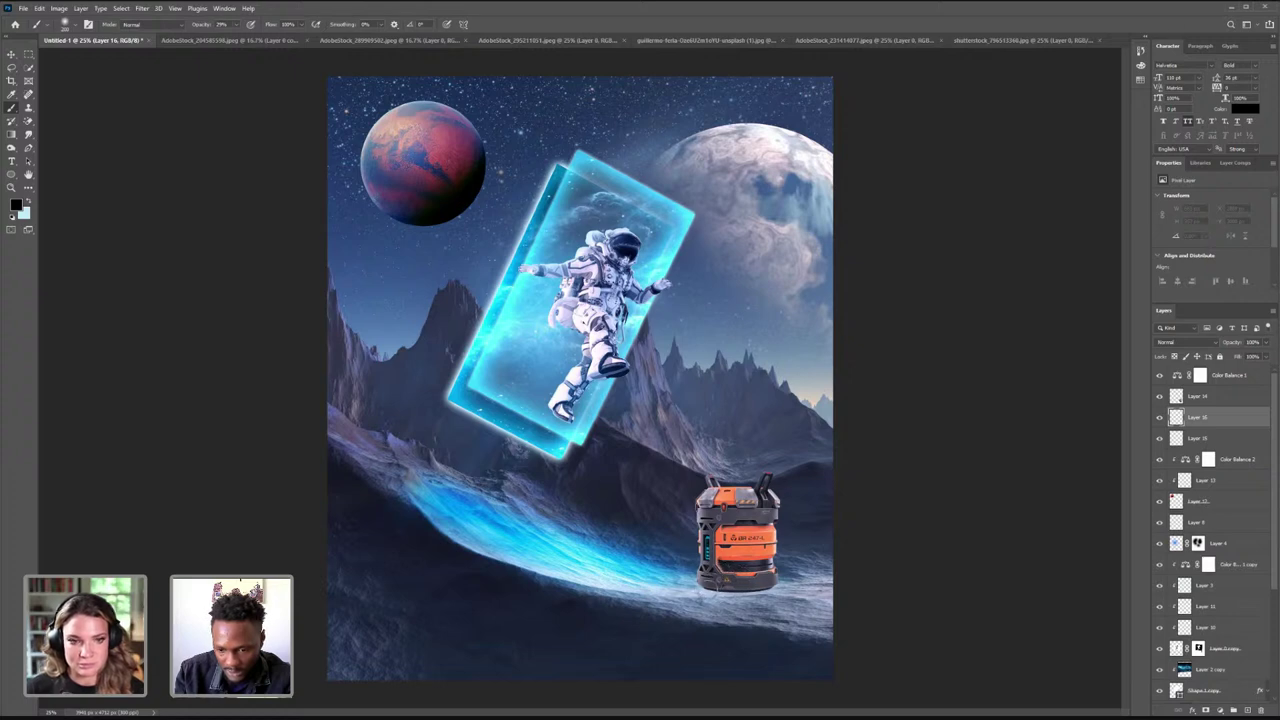
- Set the new layer's opacity to 37% and paint a soft black shadow along the ground at the barrel's base
click(1265, 343)
drag(1265, 356, 1232, 356)
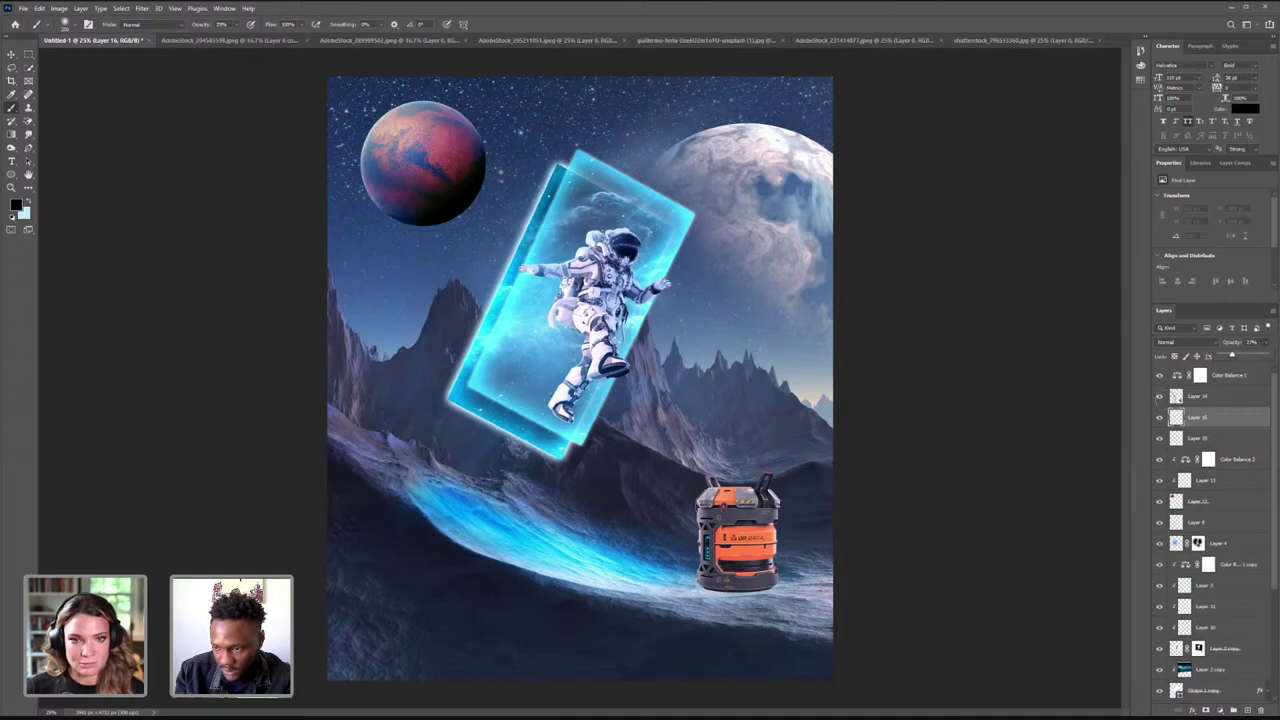
click(746, 590)
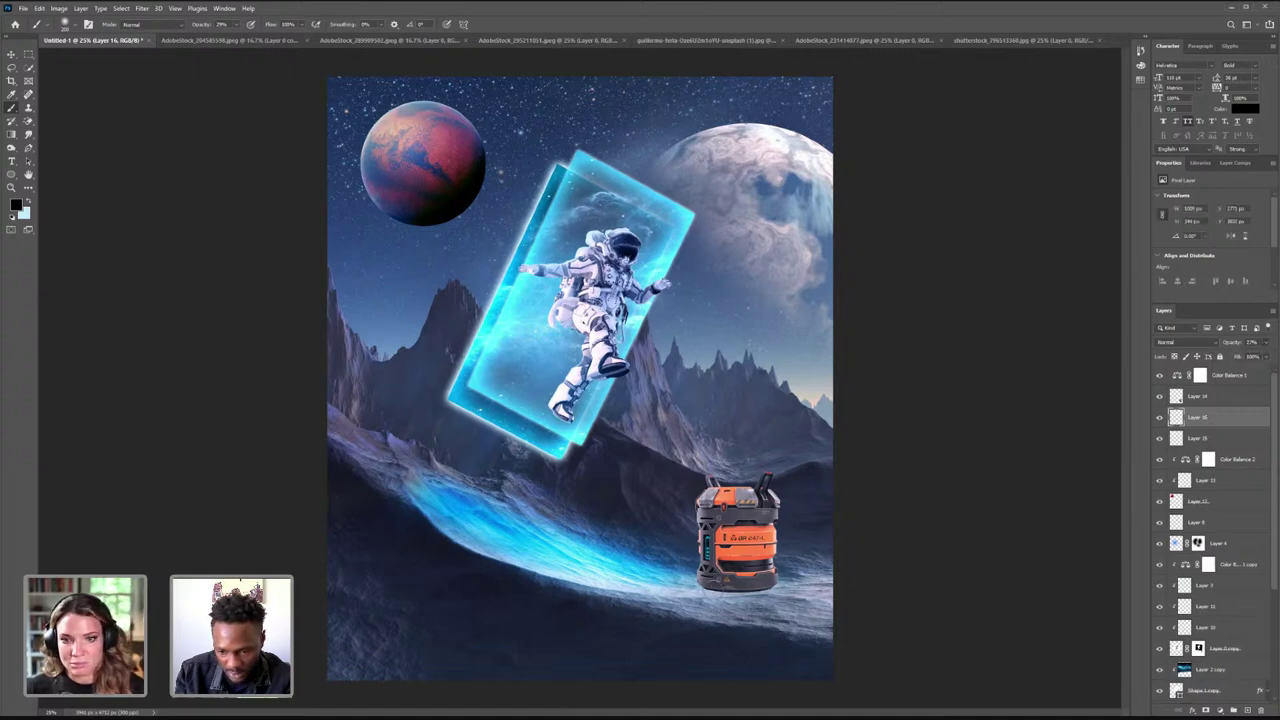
mouse_move(762, 596)
mouse_down()
mouse_move(671, 592)
mouse_move(821, 604)
mouse_up()
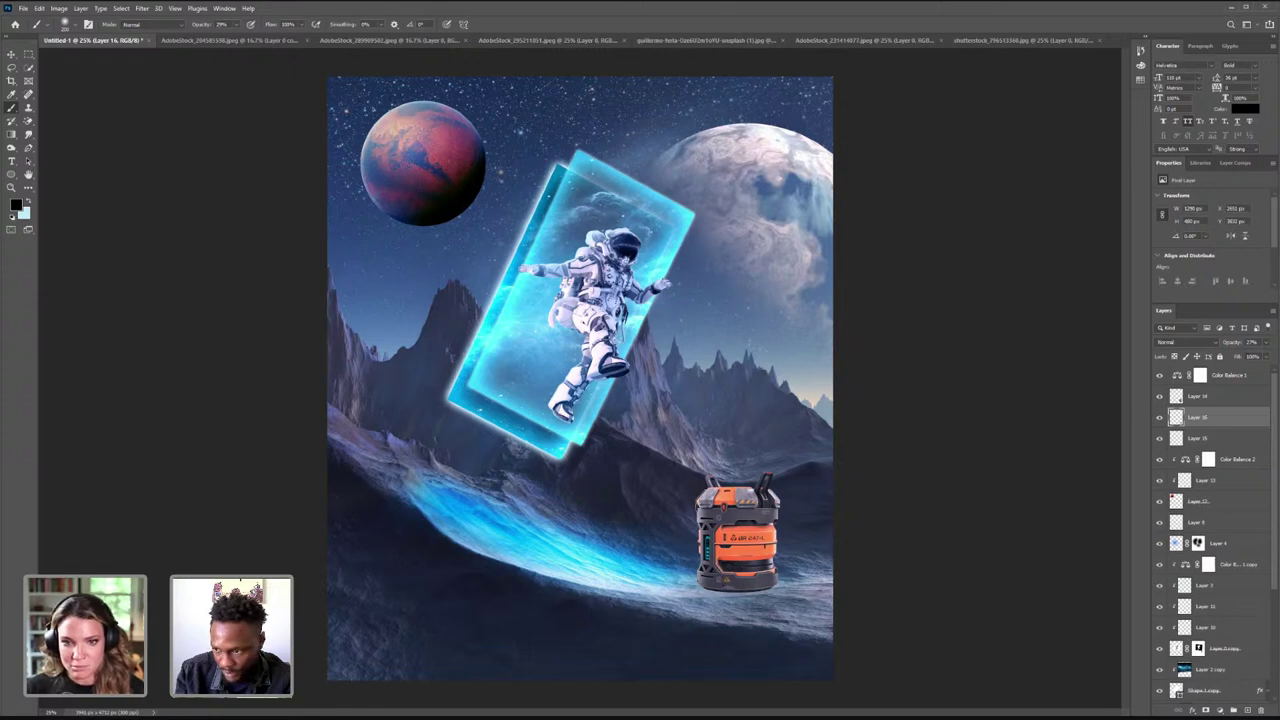
- Raise the shadow layer's opacity to 80% and build up the ground shadow under and to the right of the barrel
click(1265, 342)
drag(1233, 355, 1255, 355)
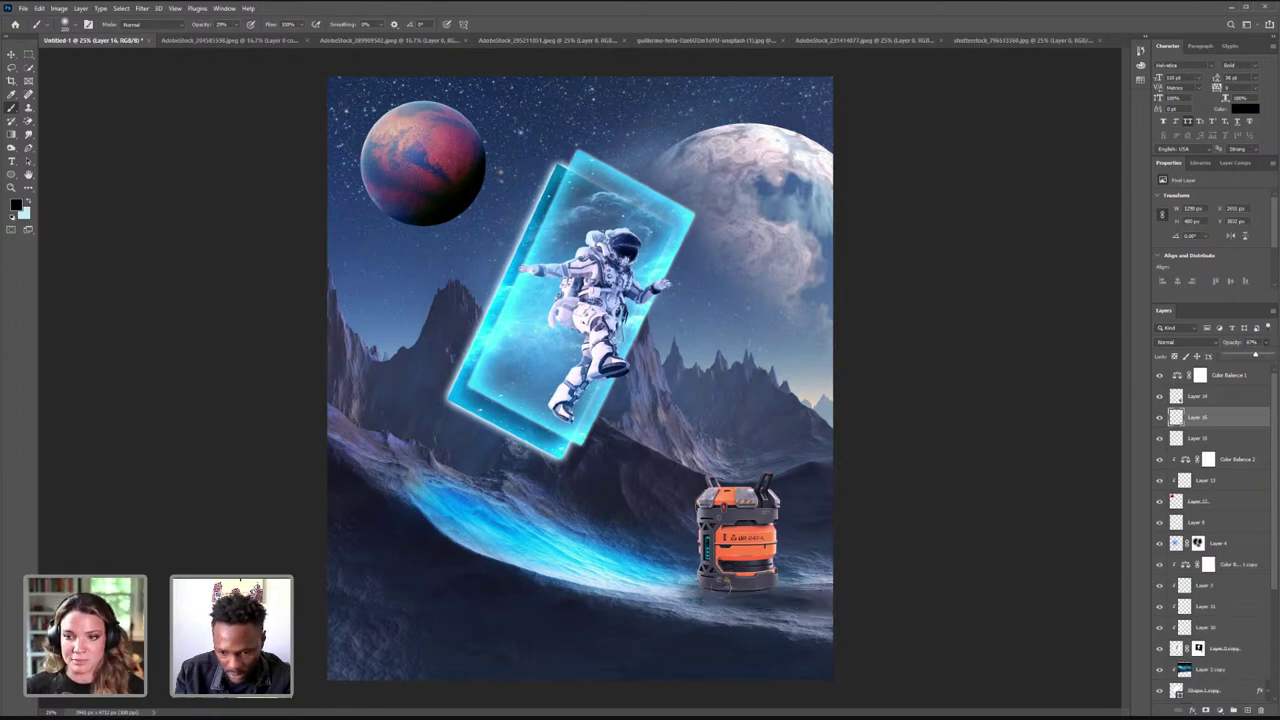
click(720, 586)
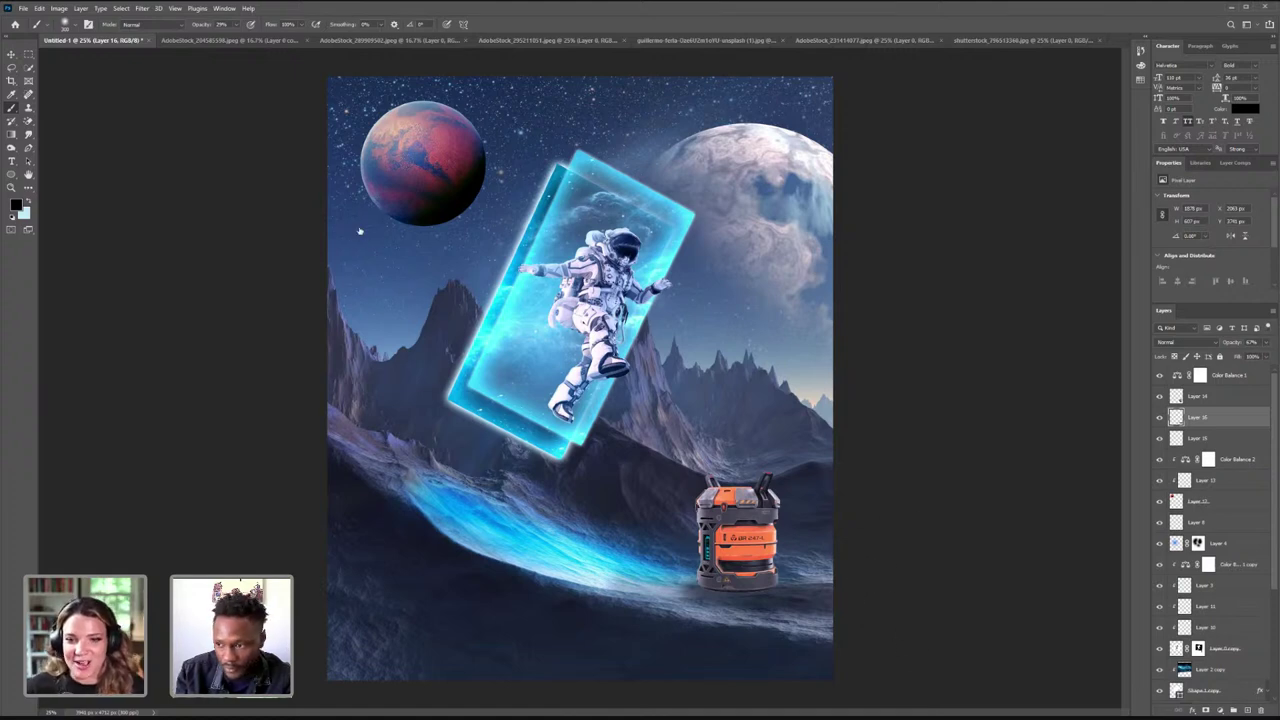
click(1266, 343)
drag(1257, 354, 1266, 354)
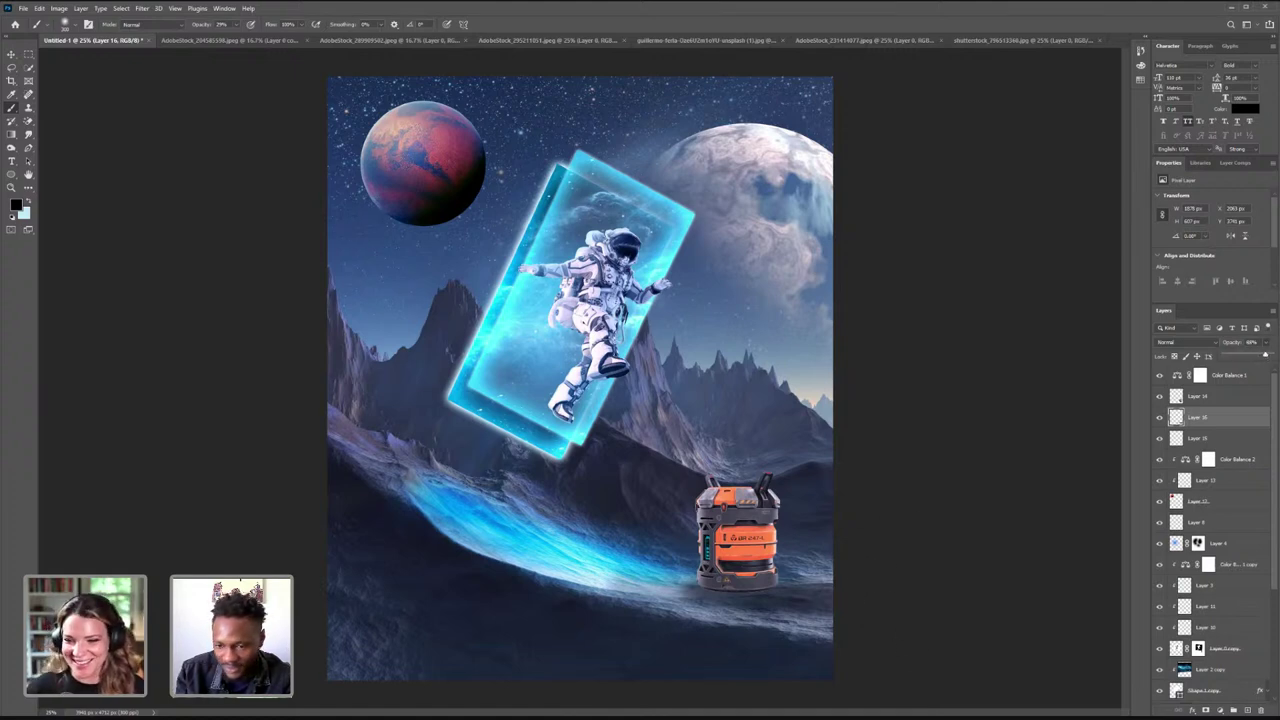
click(1227, 416)
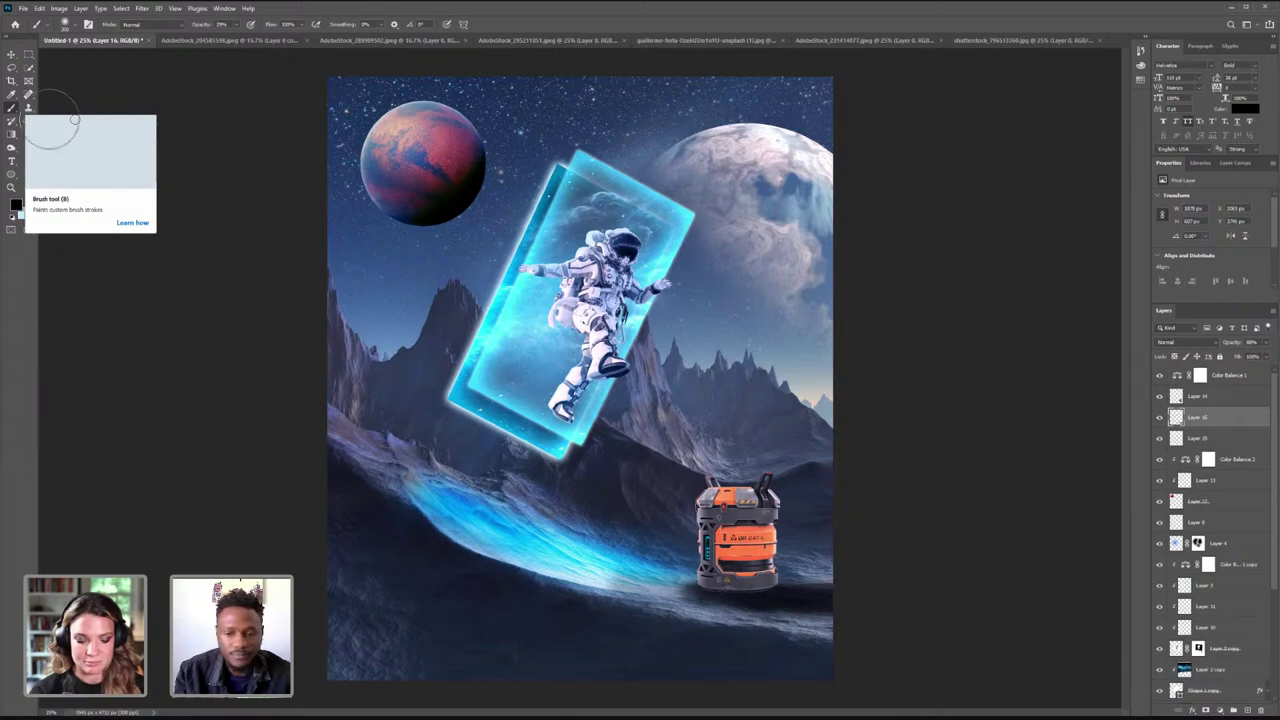
key(e)
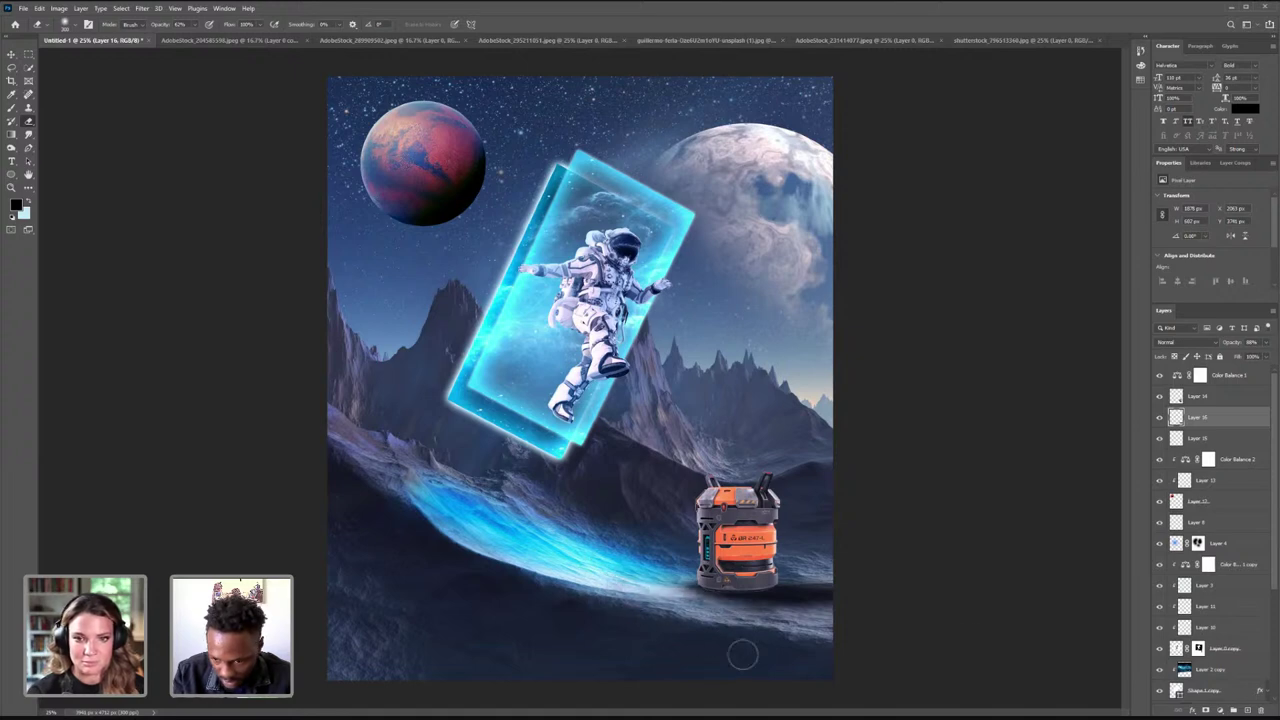
- Add an empty layer clipped to the barrel and softly darken the barrel's lower edge with the black brush
click(1198, 400)
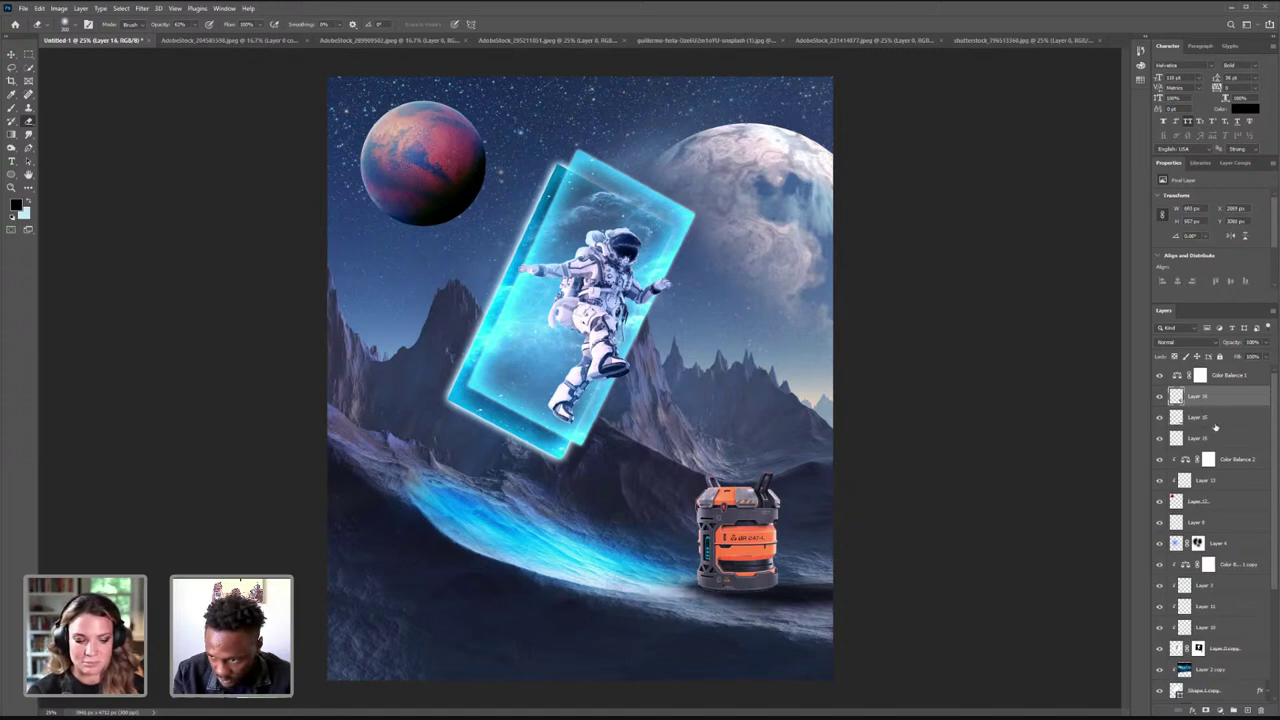
click(1249, 710)
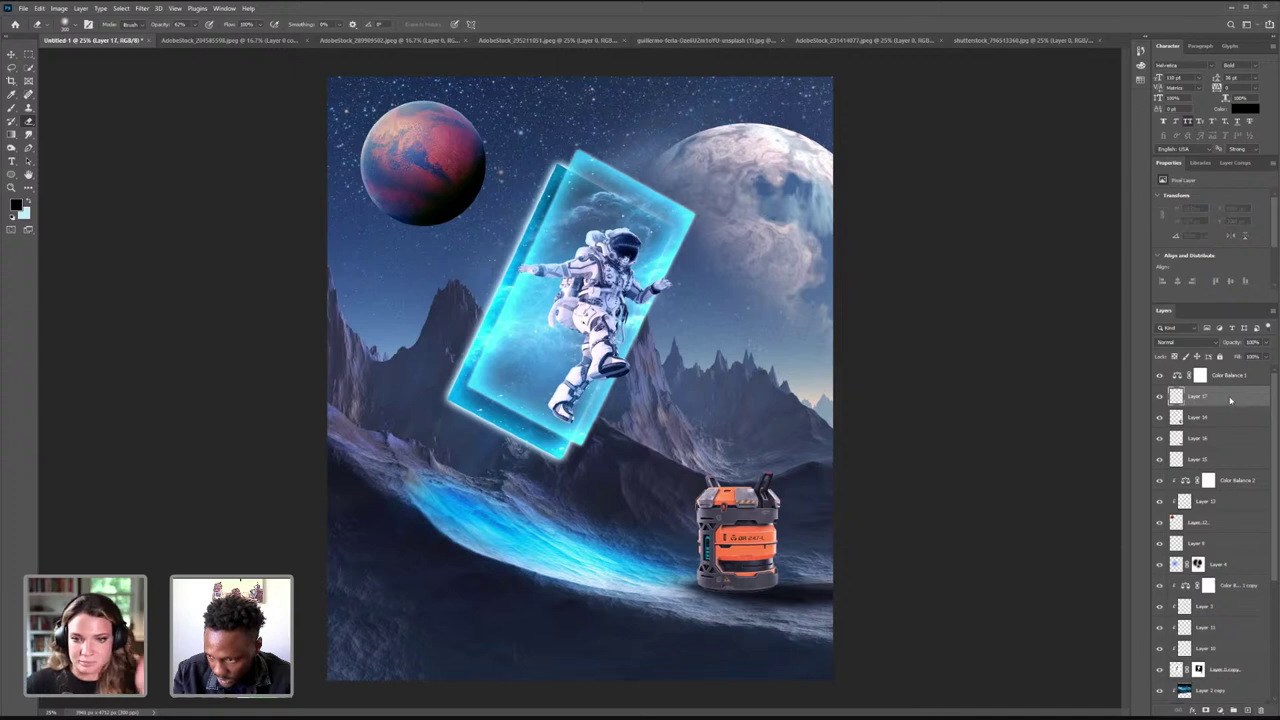
right_click(1234, 397)
click(1268, 480)
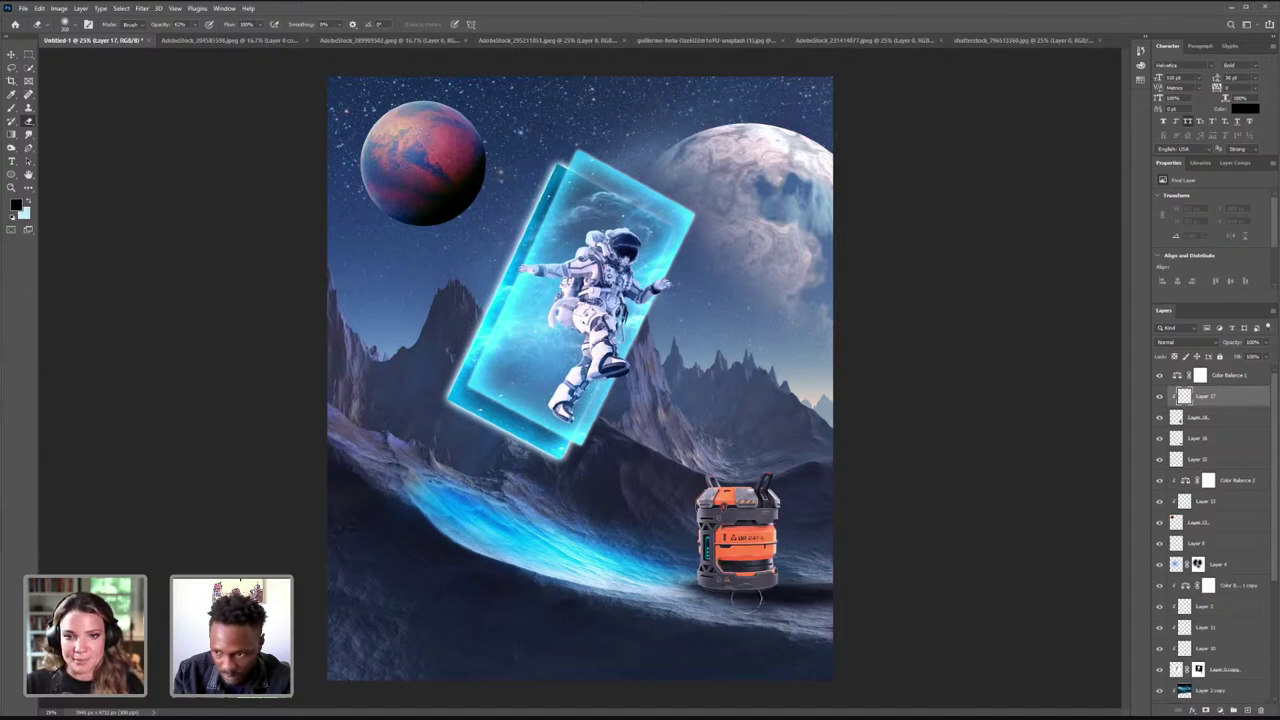
click(12, 108)
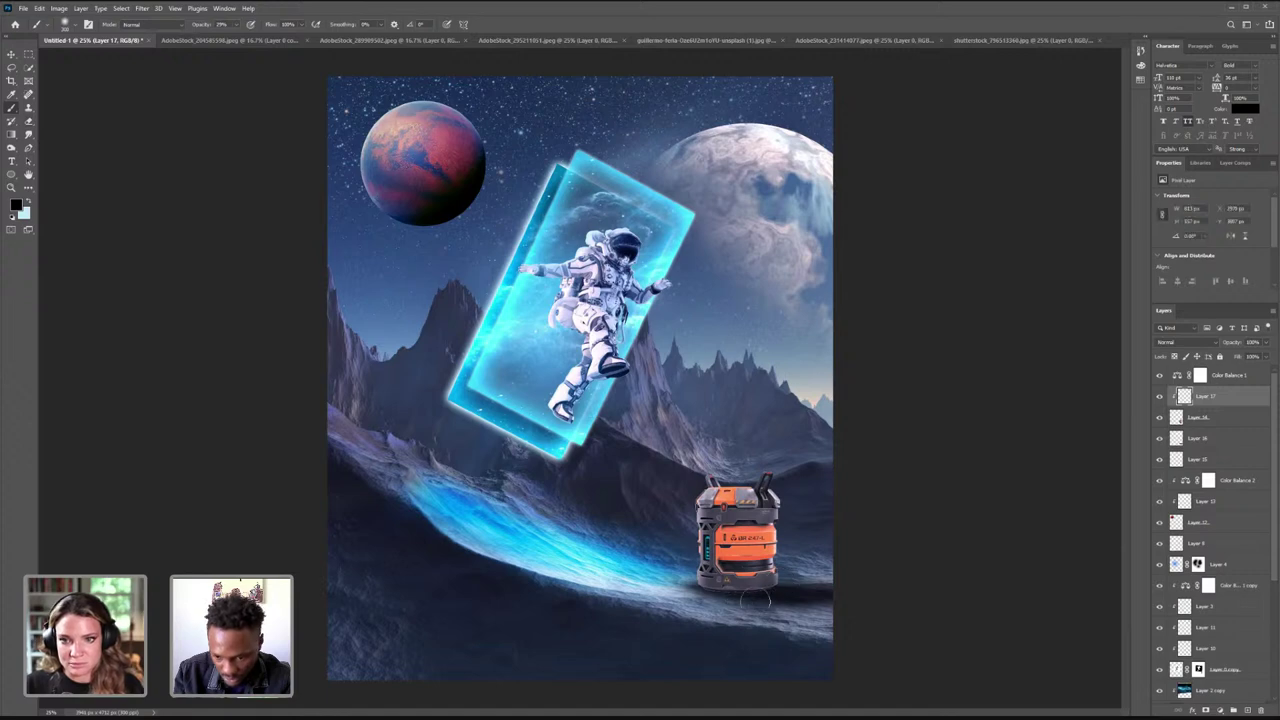
mouse_move(755, 600)
mouse_down()
mouse_move(785, 596)
mouse_move(698, 597)
mouse_move(760, 605)
mouse_up()
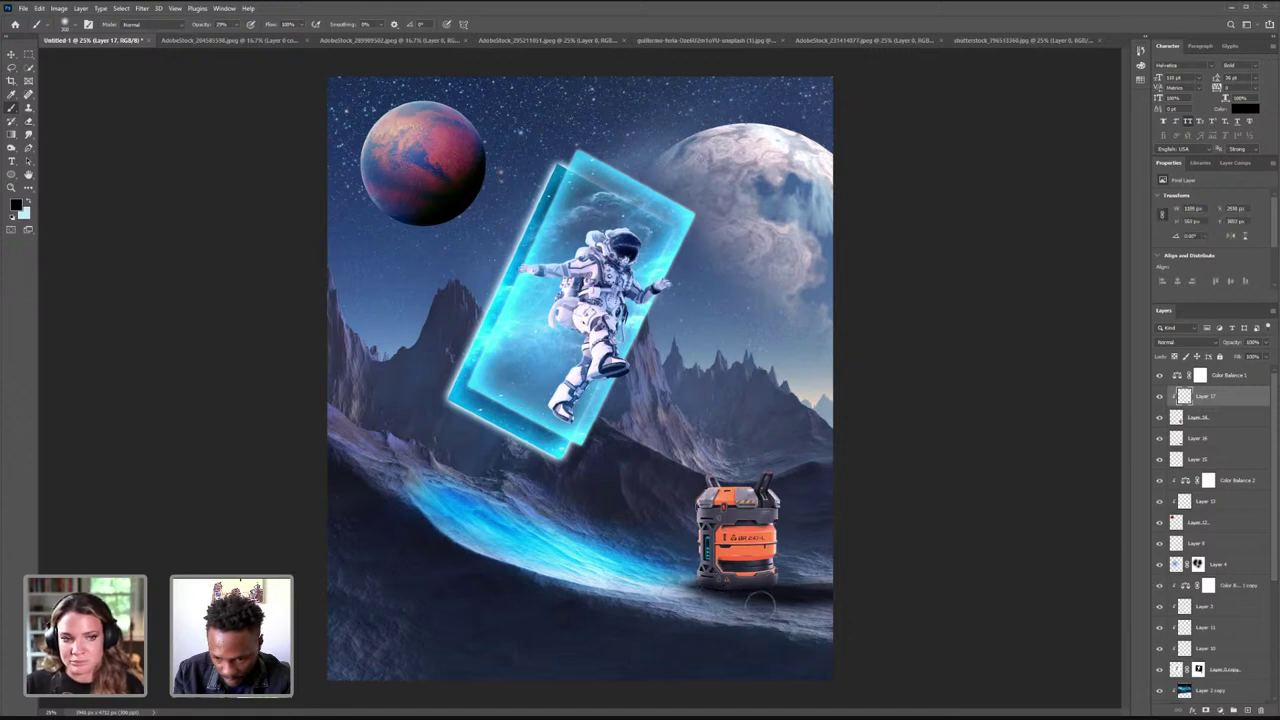
- Add a layer mask to the ground shadow layer and paint black on it to soften the shadow around the barrel's base
click(1238, 440)
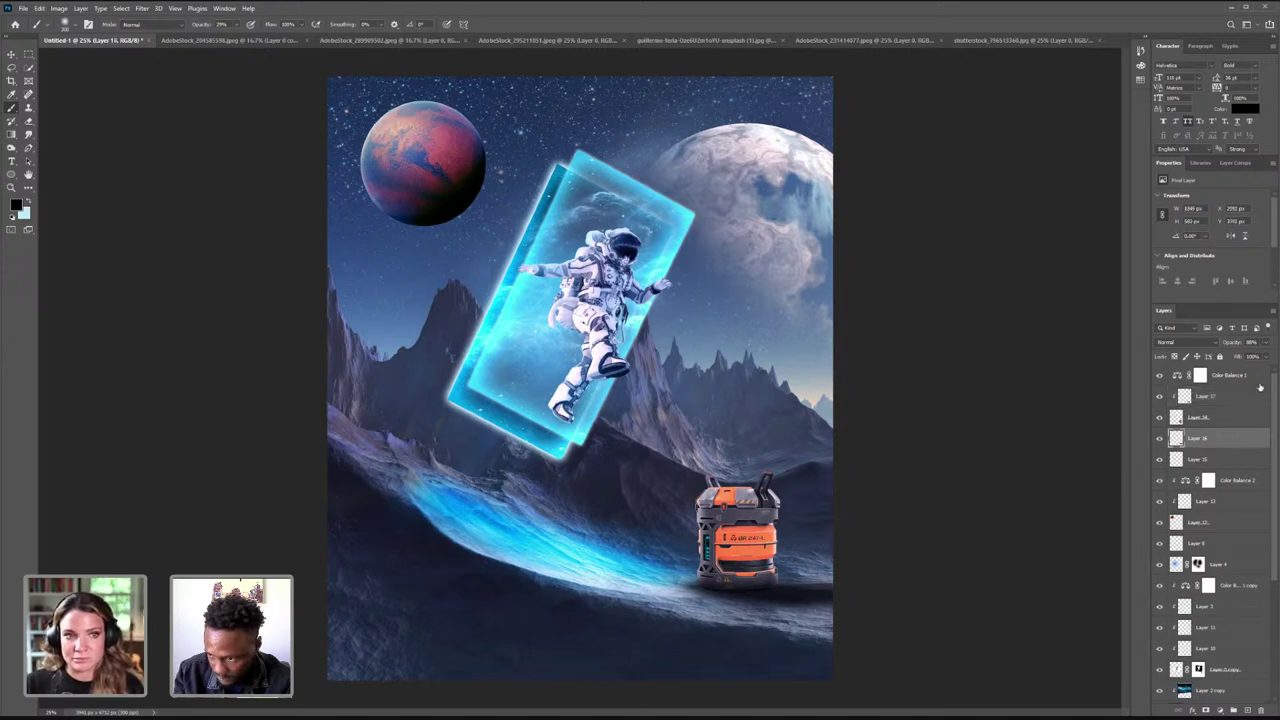
click(1265, 356)
drag(1257, 369, 1266, 371)
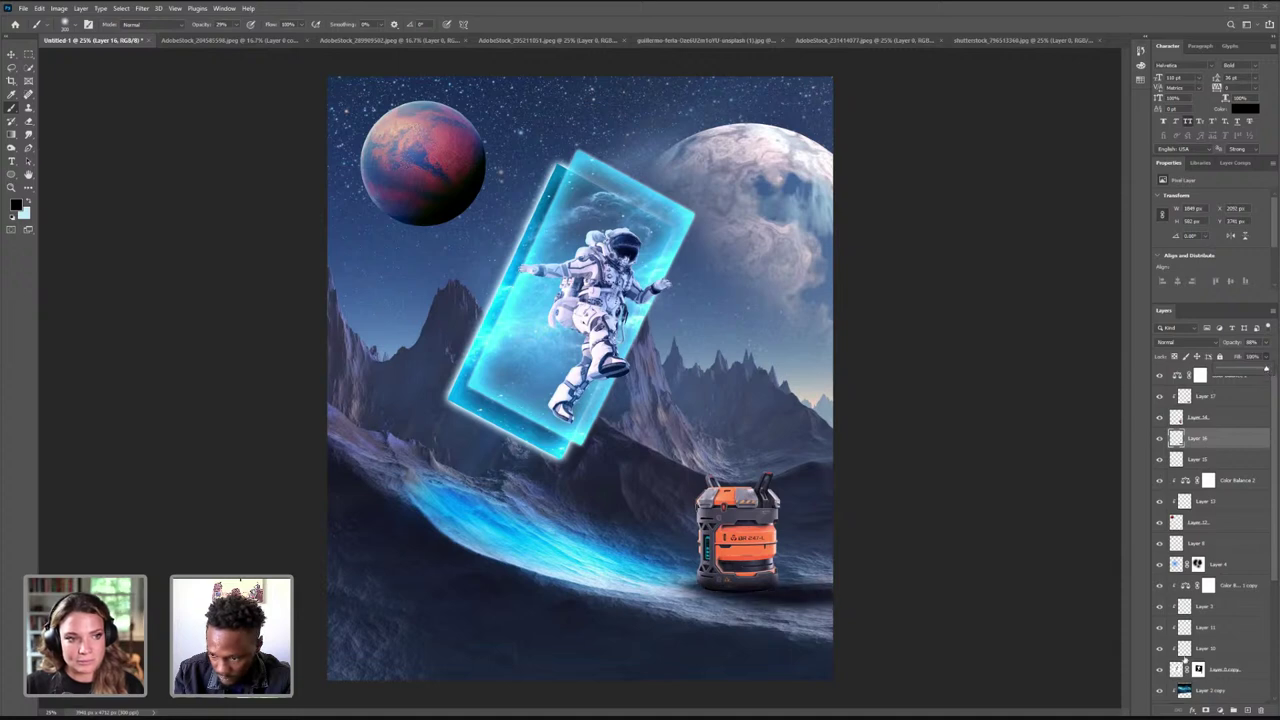
click(1219, 710)
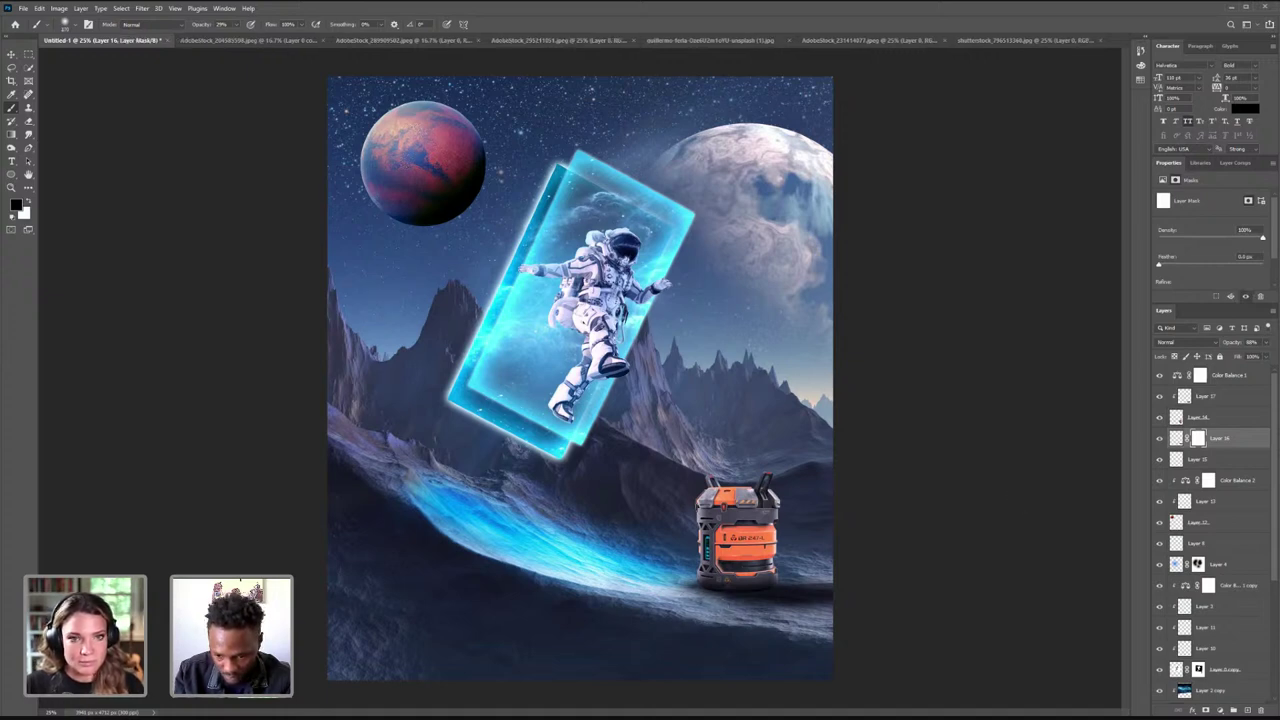
drag(712, 598, 903, 605)
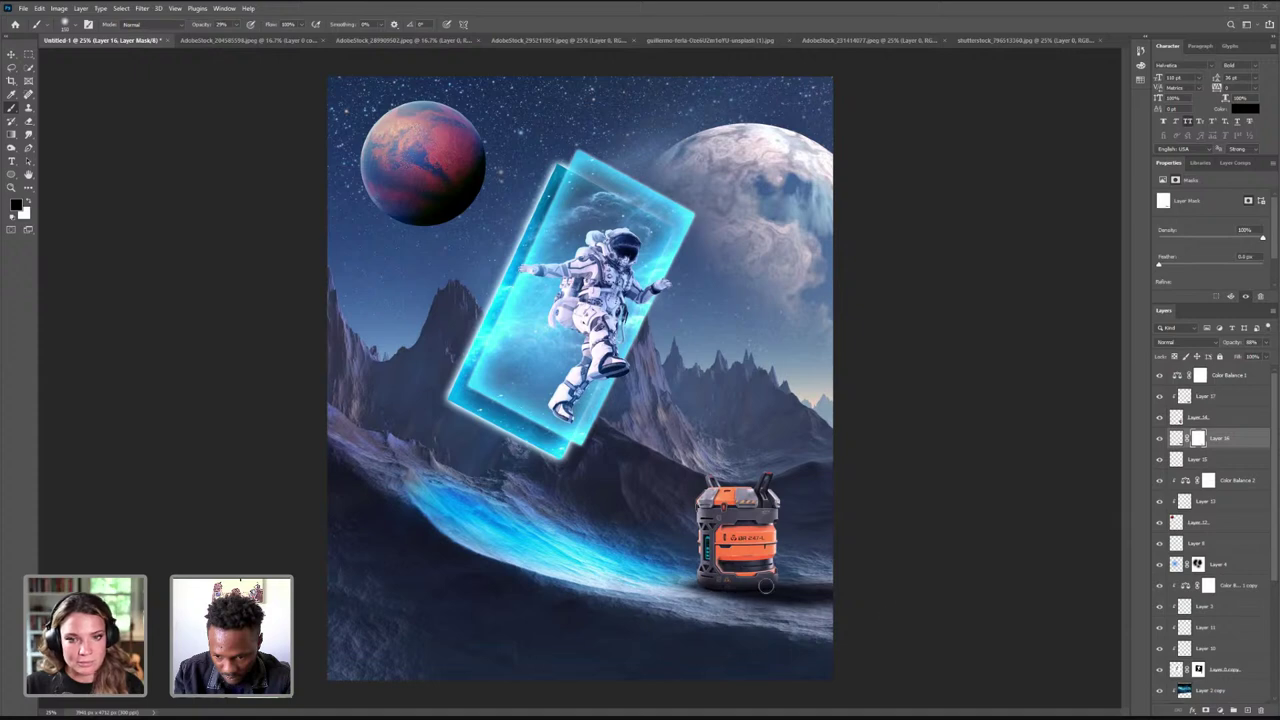
drag(781, 574, 937, 590)
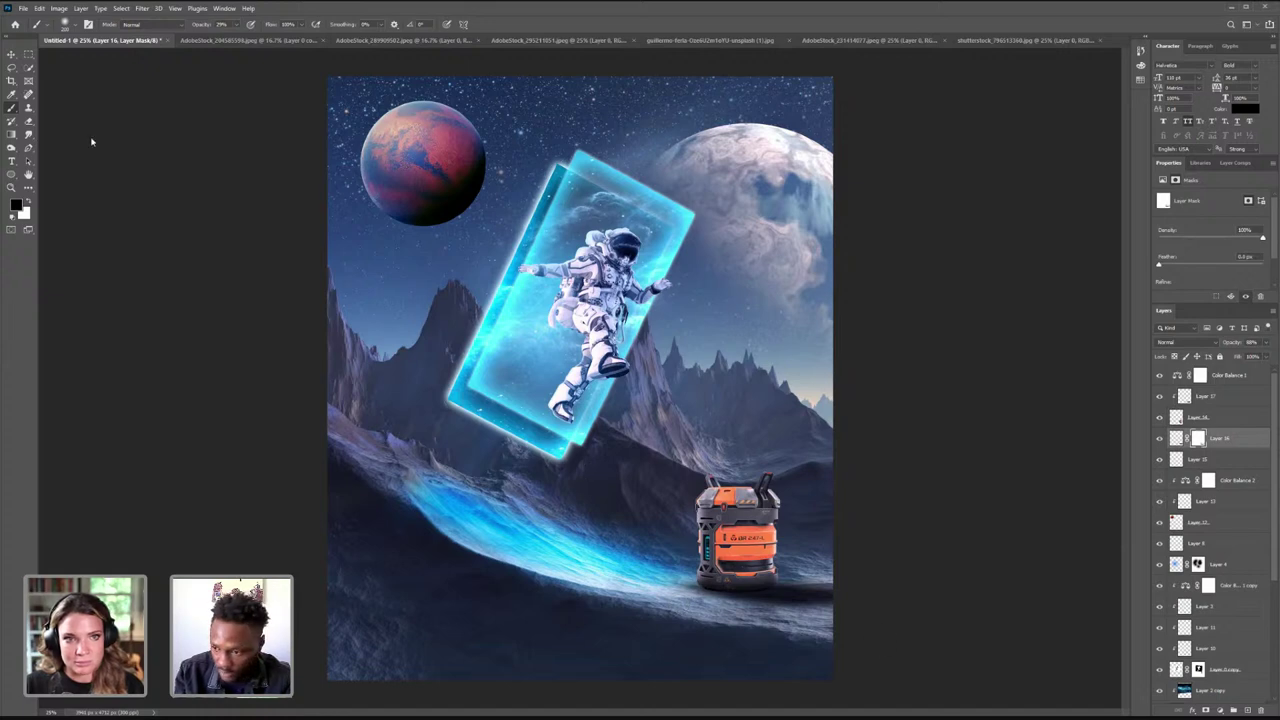
- Deepen the clipped shading on the barrel's base and paint a tight black contact shadow on a new layer above the masked shadow
click(1212, 400)
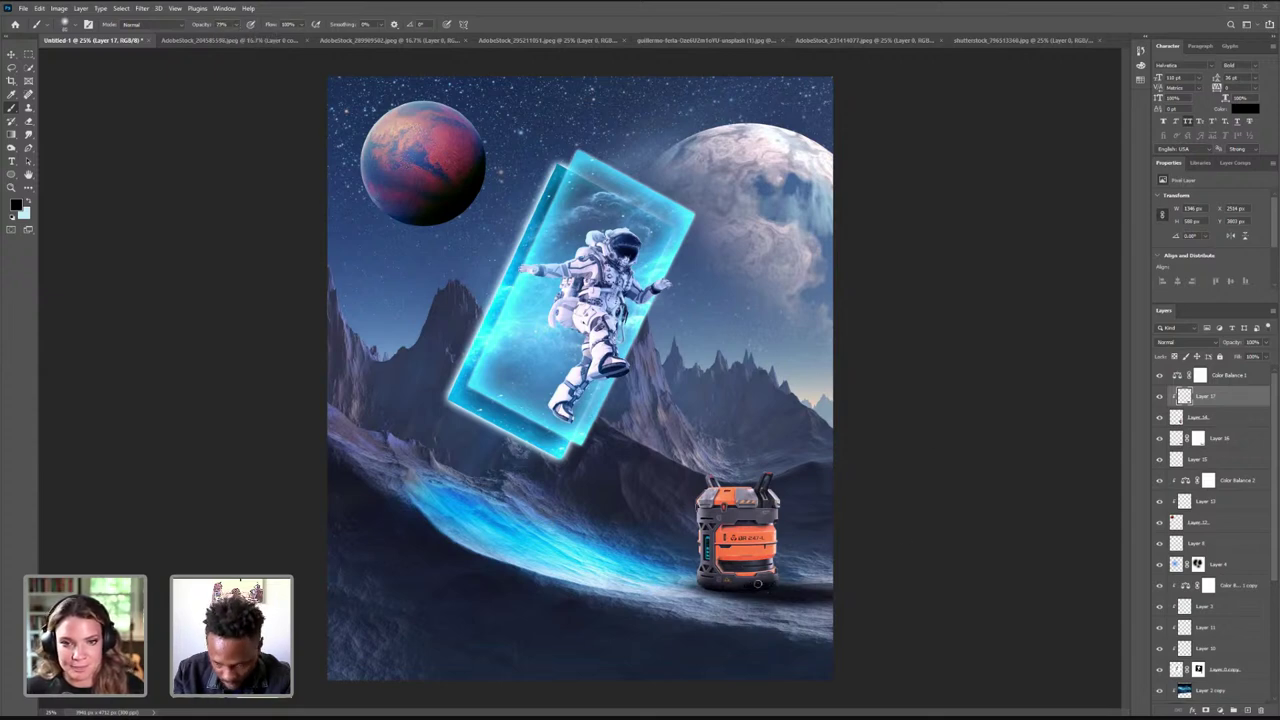
click(1230, 439)
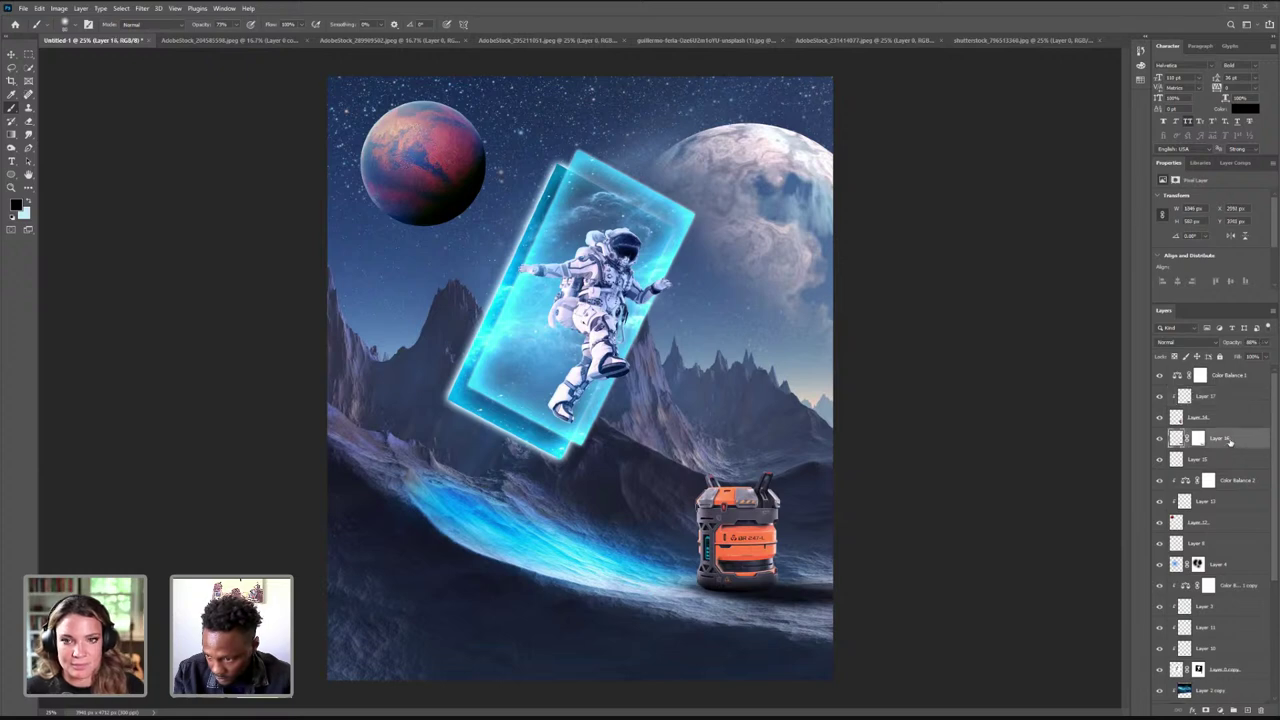
click(1249, 709)
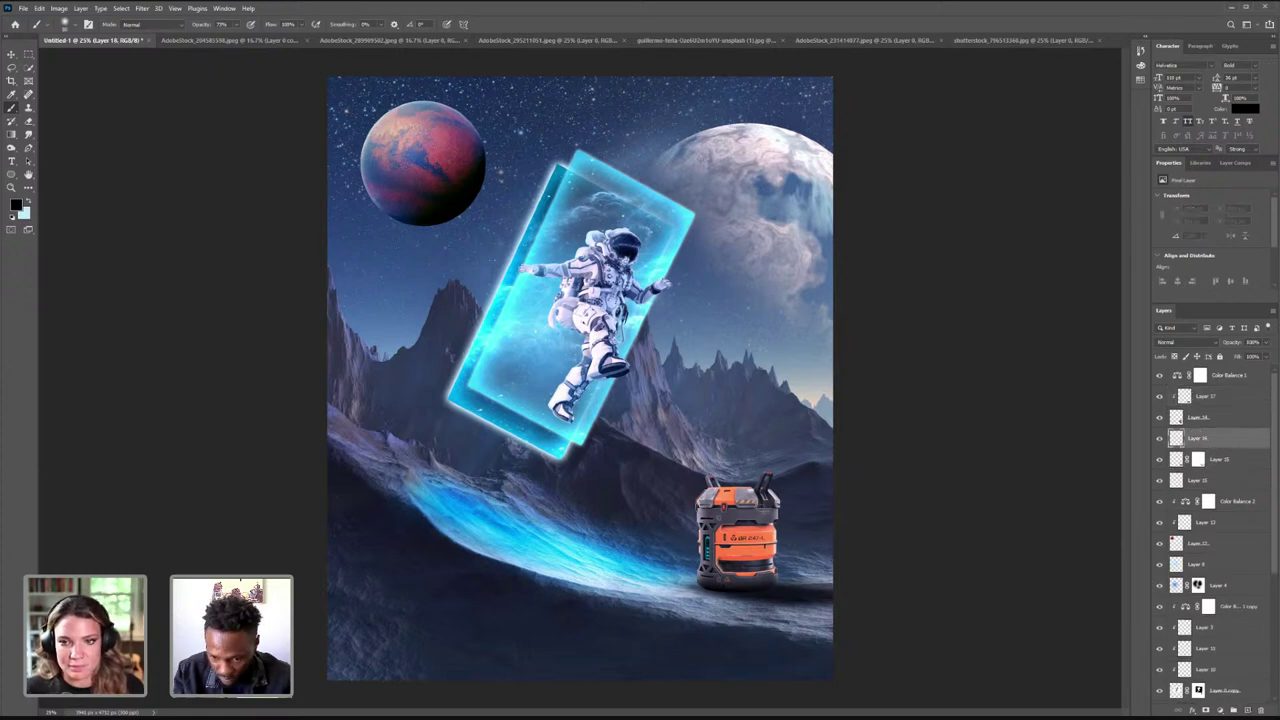
drag(775, 585, 706, 588)
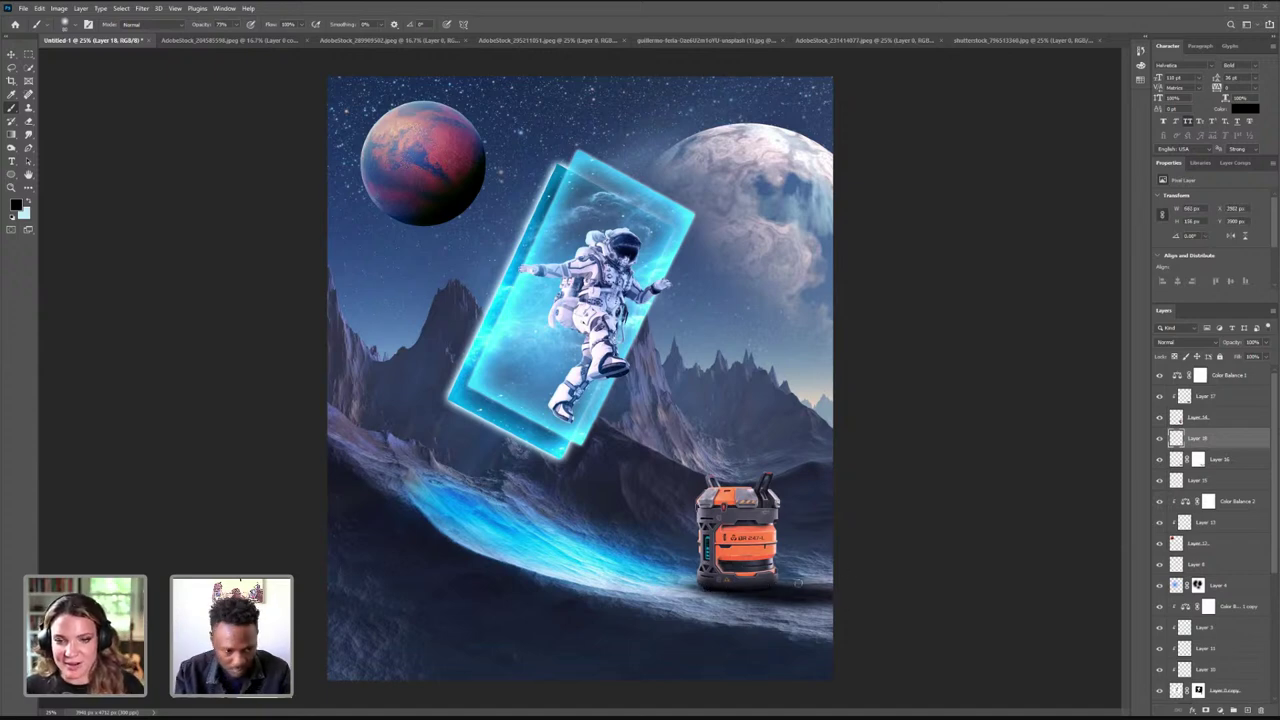
- Reduce the fill of the contact shadow layer and slightly reduce the fill of the shading layer clipped to the barrel
click(1264, 357)
drag(1262, 374, 1250, 372)
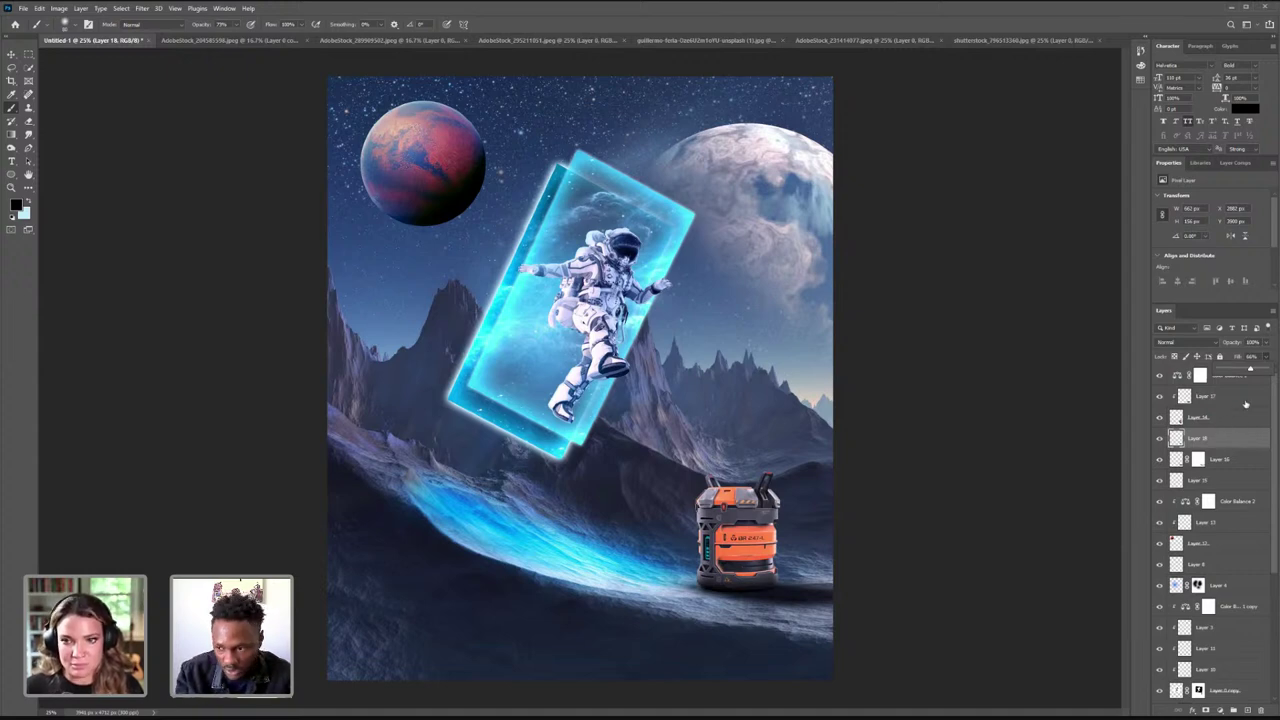
click(1245, 401)
click(1265, 356)
mouse_move(1264, 370)
mouse_down()
mouse_move(1239, 373)
mouse_move(1259, 371)
mouse_up()
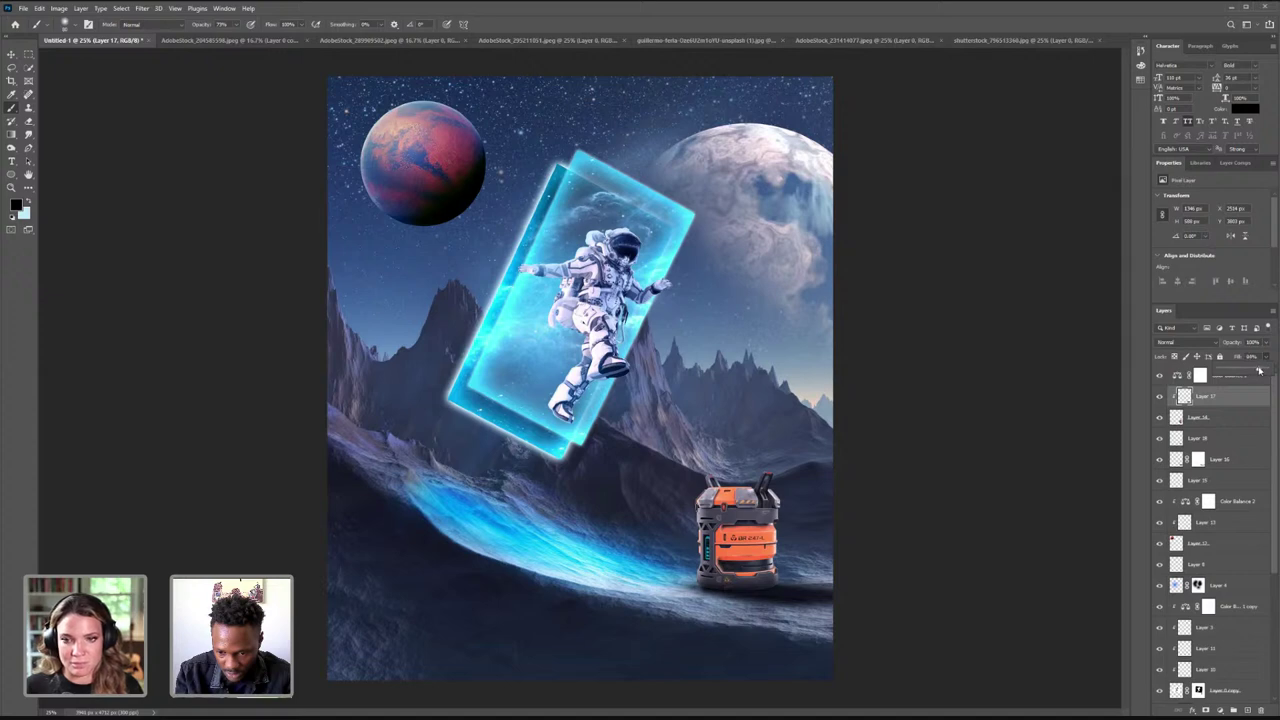
- Add a Color Balance adjustment clipped to the barrel and shift its midtones to about -29 toward cyan and +31 toward blue
click(1218, 416)
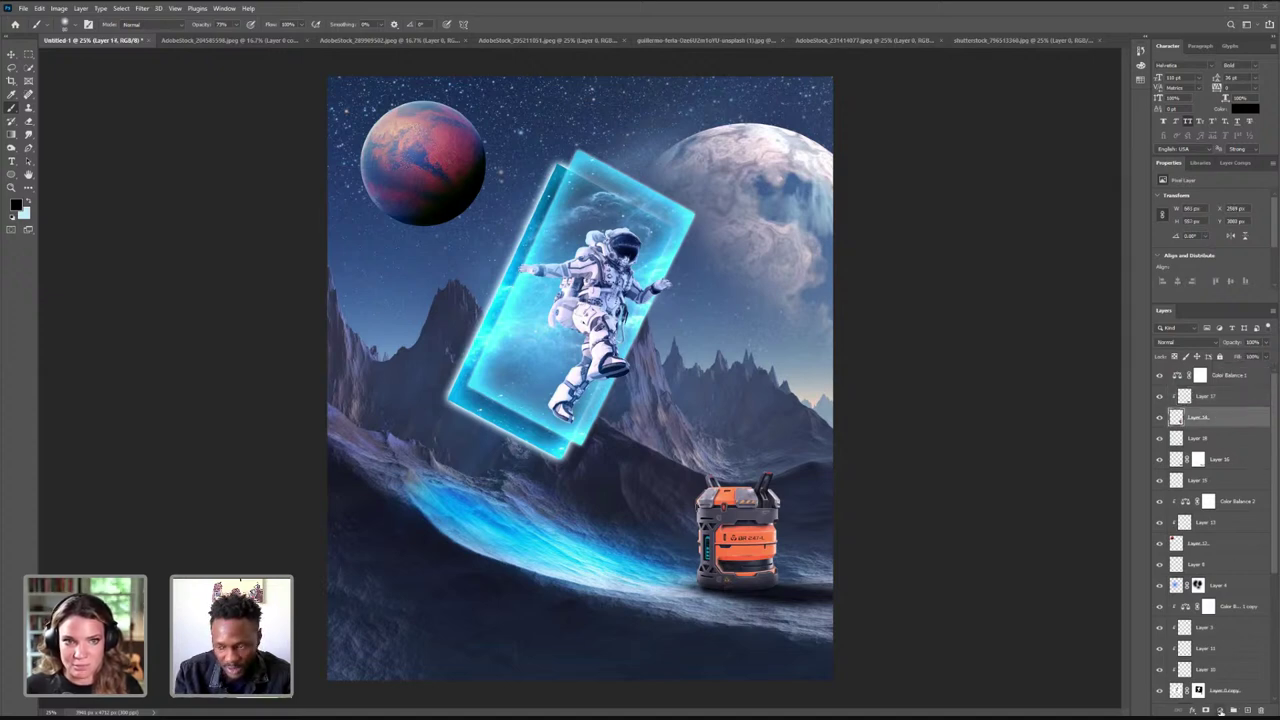
click(1196, 703)
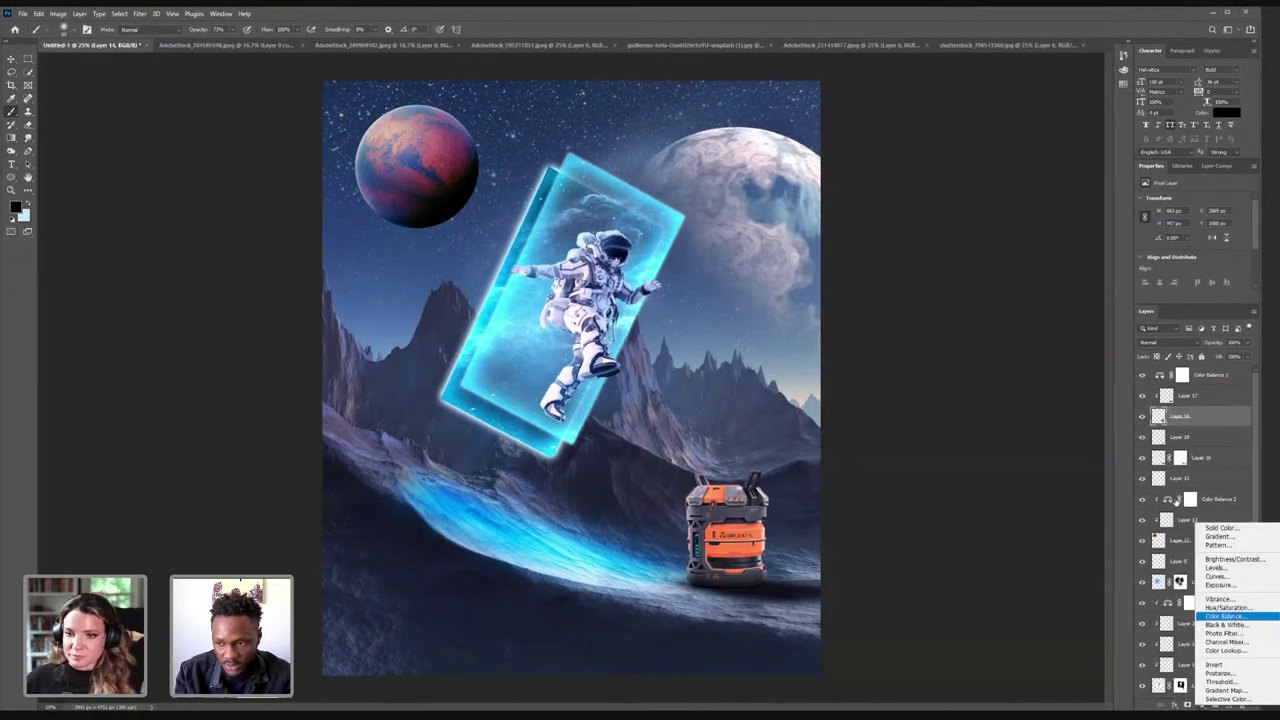
click(1225, 616)
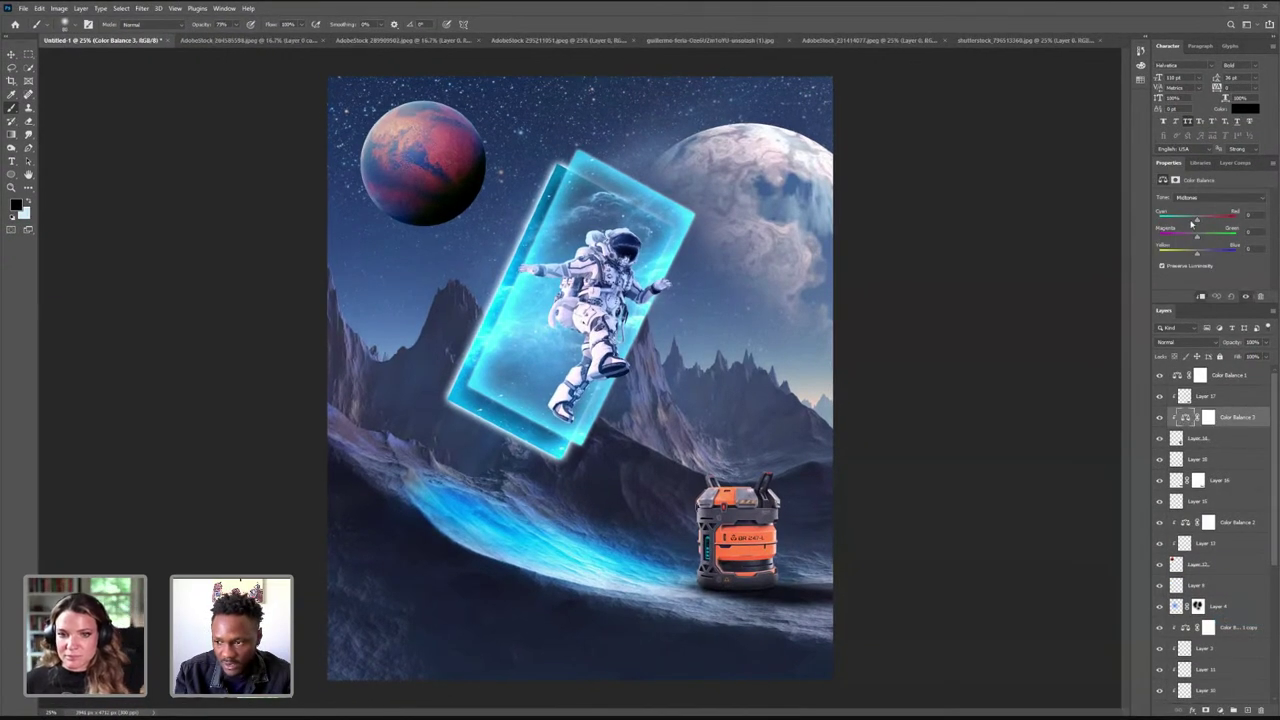
drag(1187, 222, 1210, 249)
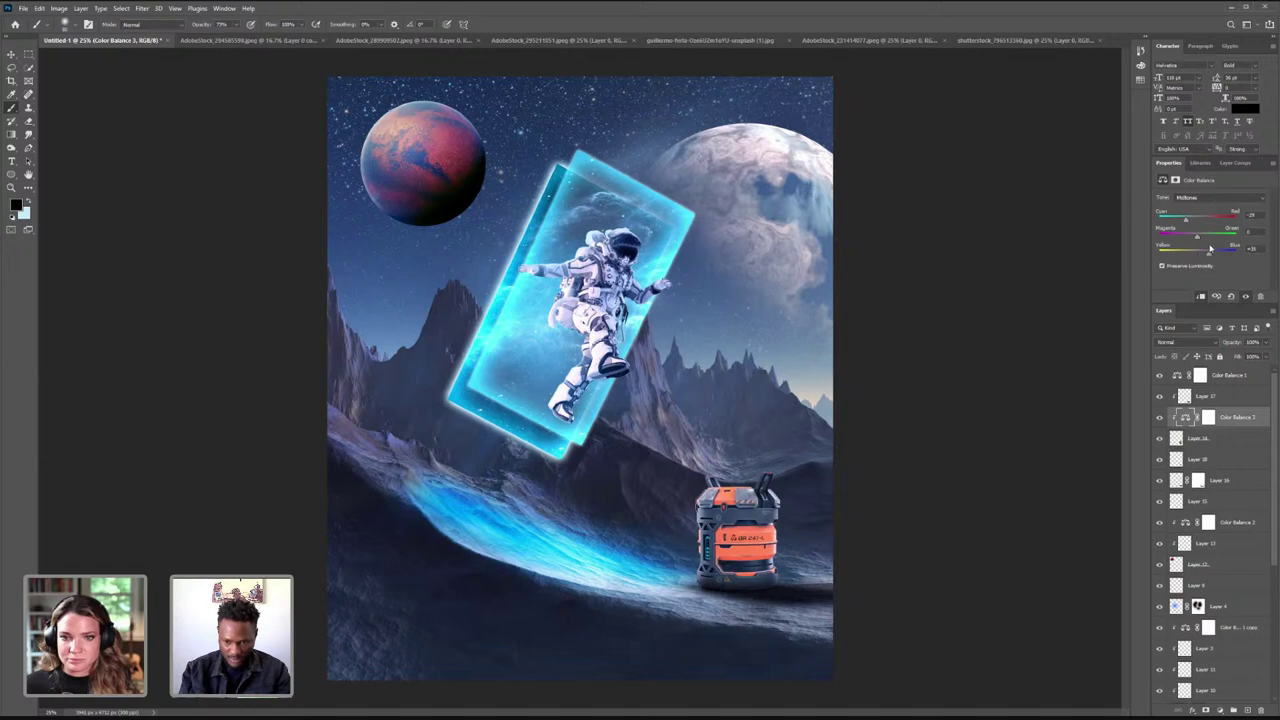
- Toggle the masked ground shadow to compare it and lower that layer's fill to about 79%
click(1214, 484)
click(1160, 482)
click(1160, 482)
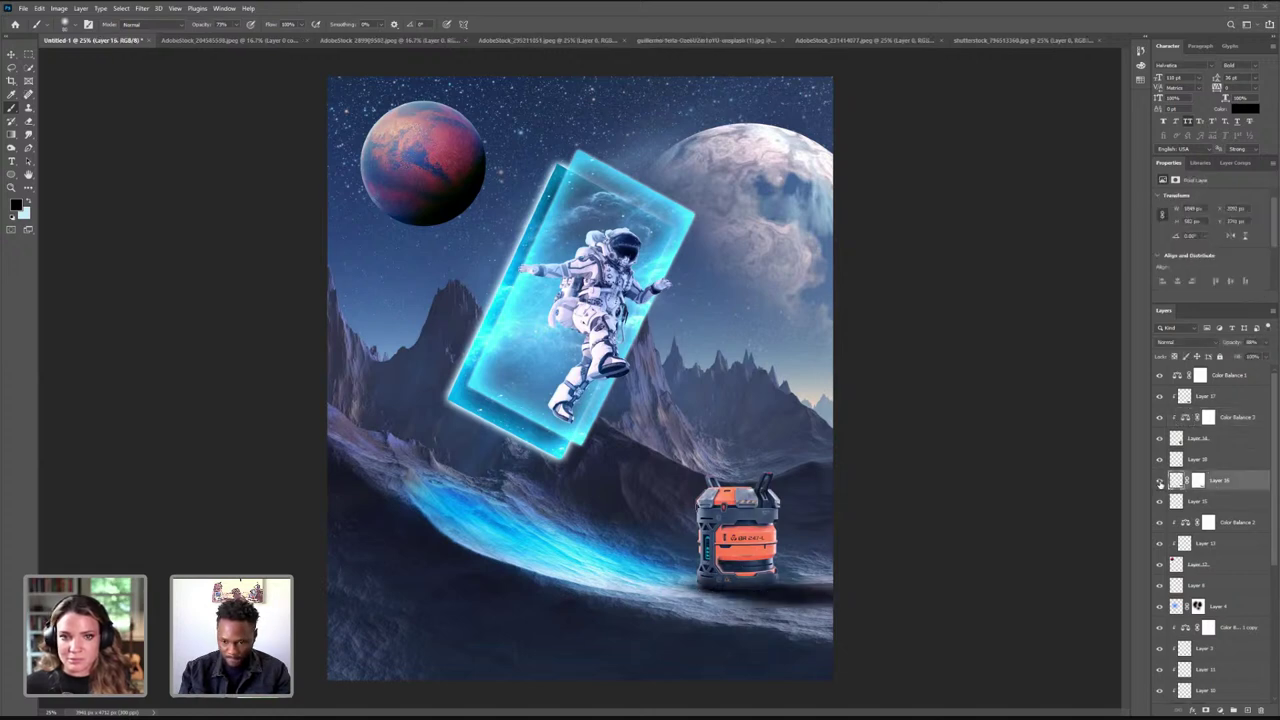
click(1267, 356)
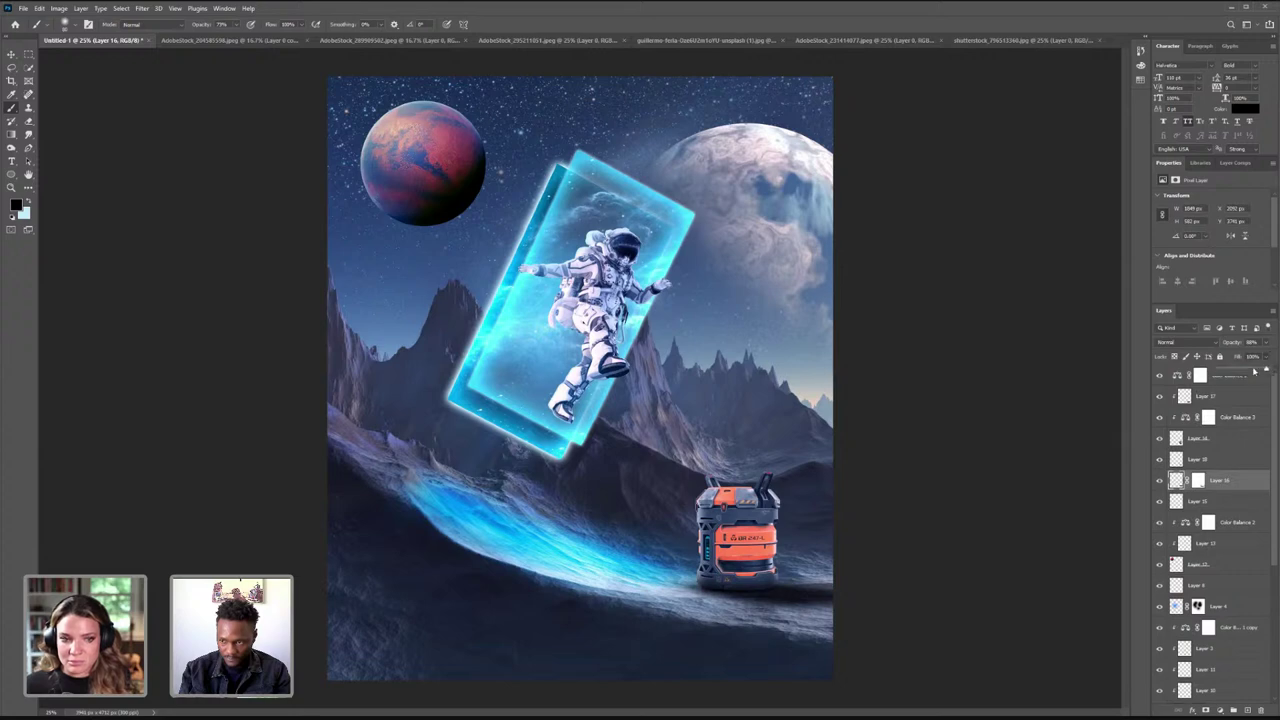
drag(1243, 370, 1247, 370)
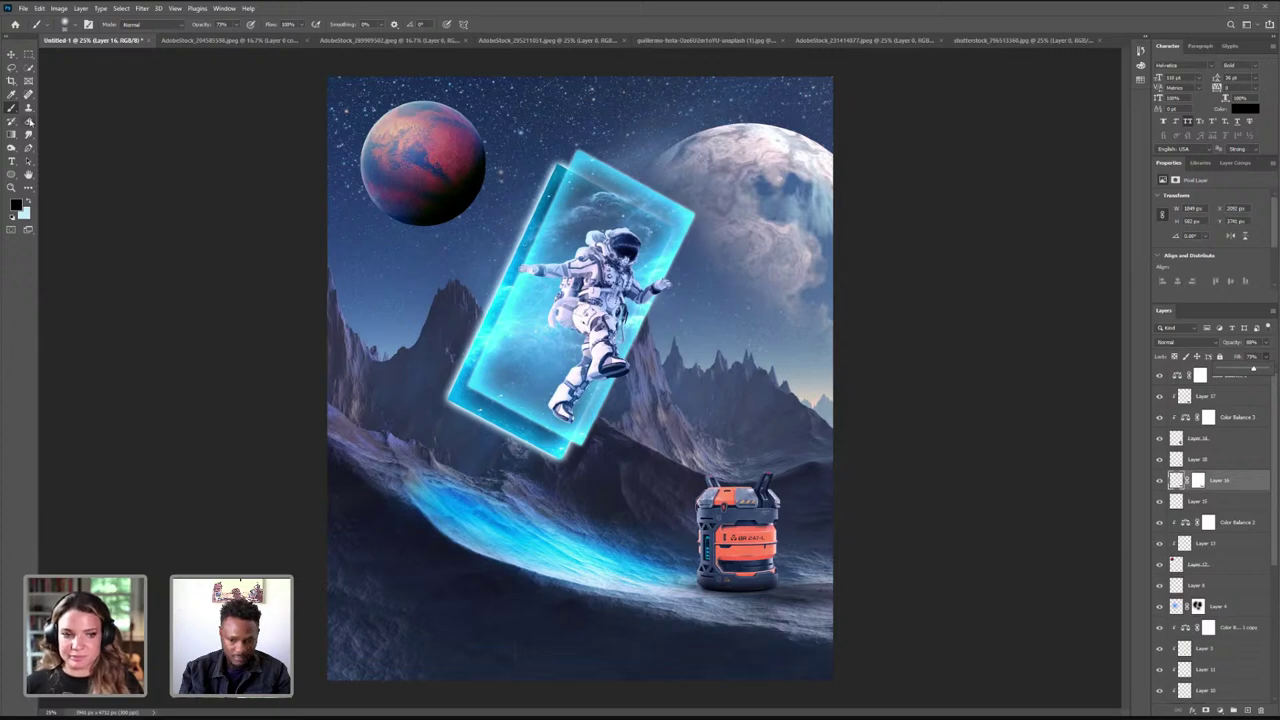
click(29, 121)
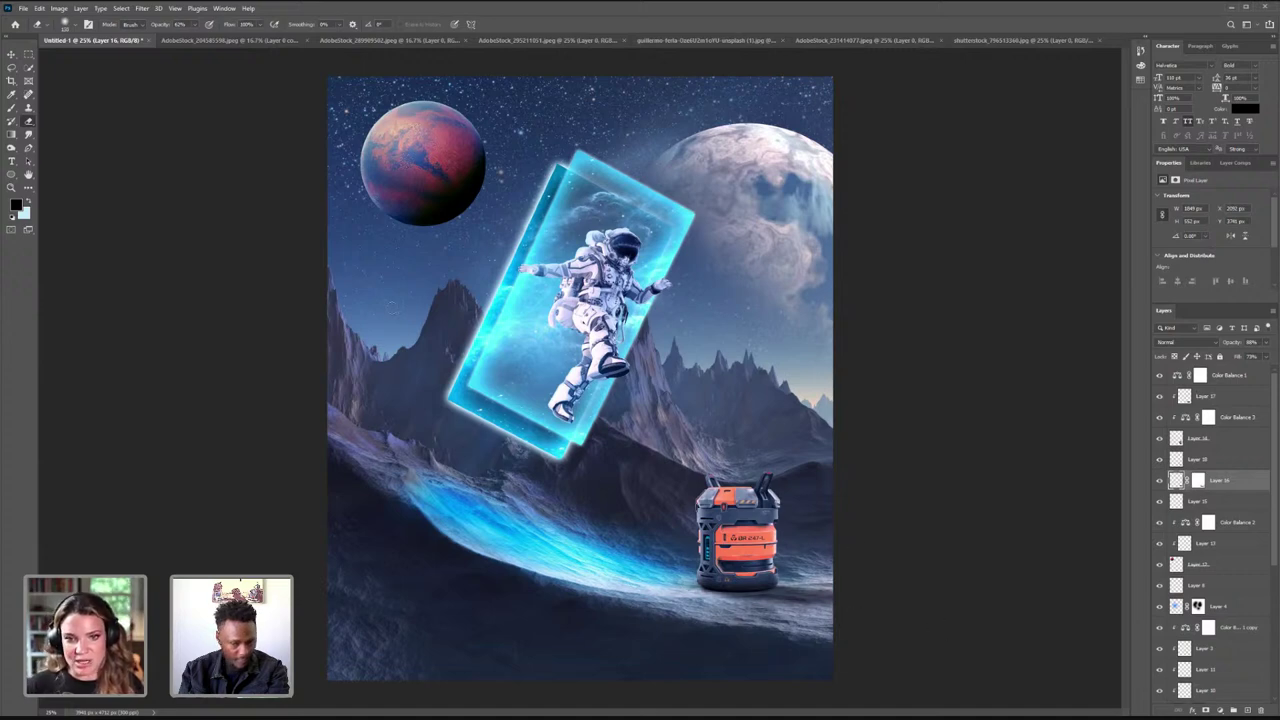
- Add empty layers clipped to the barrel and paint a thin light blue rim highlight down its left edge on the upper one
click(1220, 440)
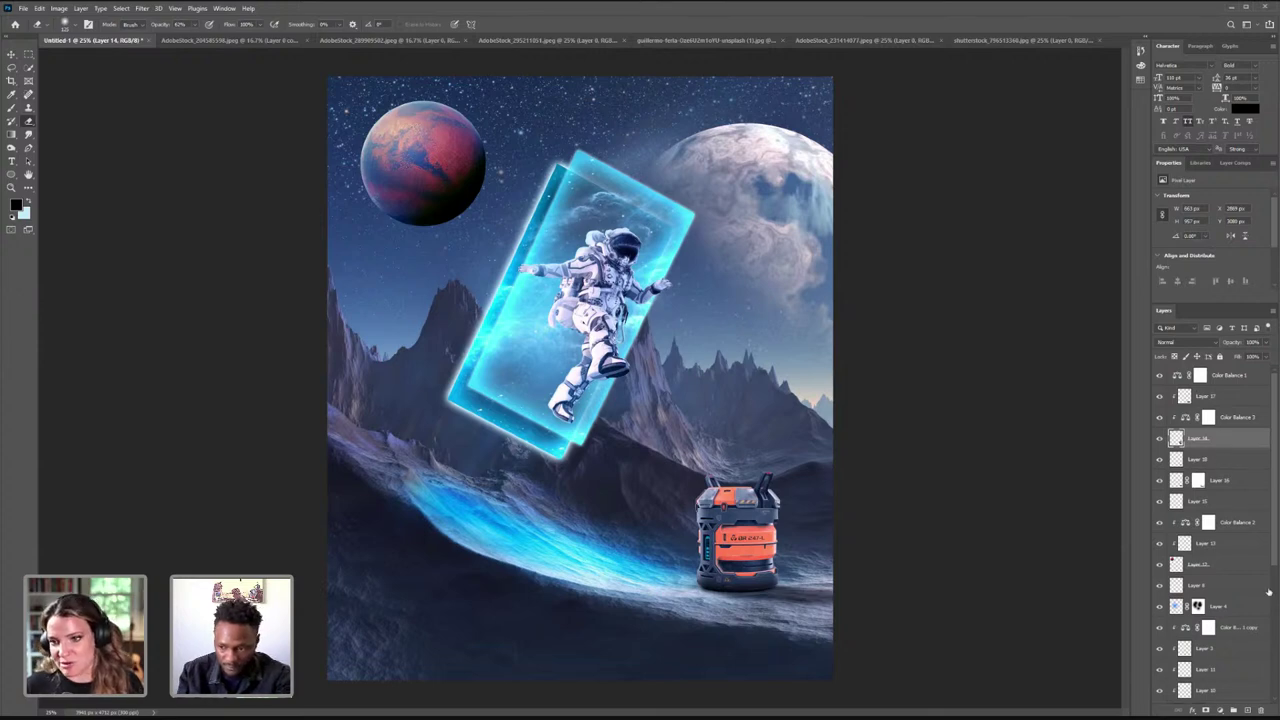
click(1247, 711)
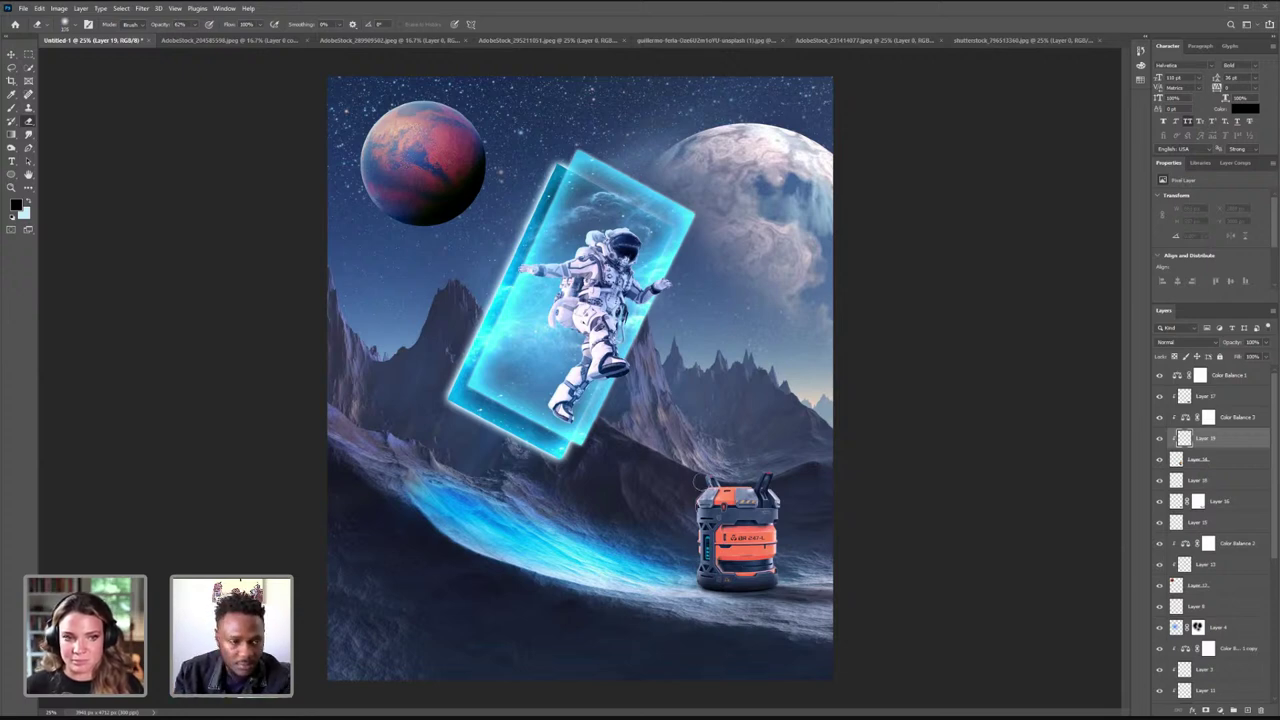
key(b)
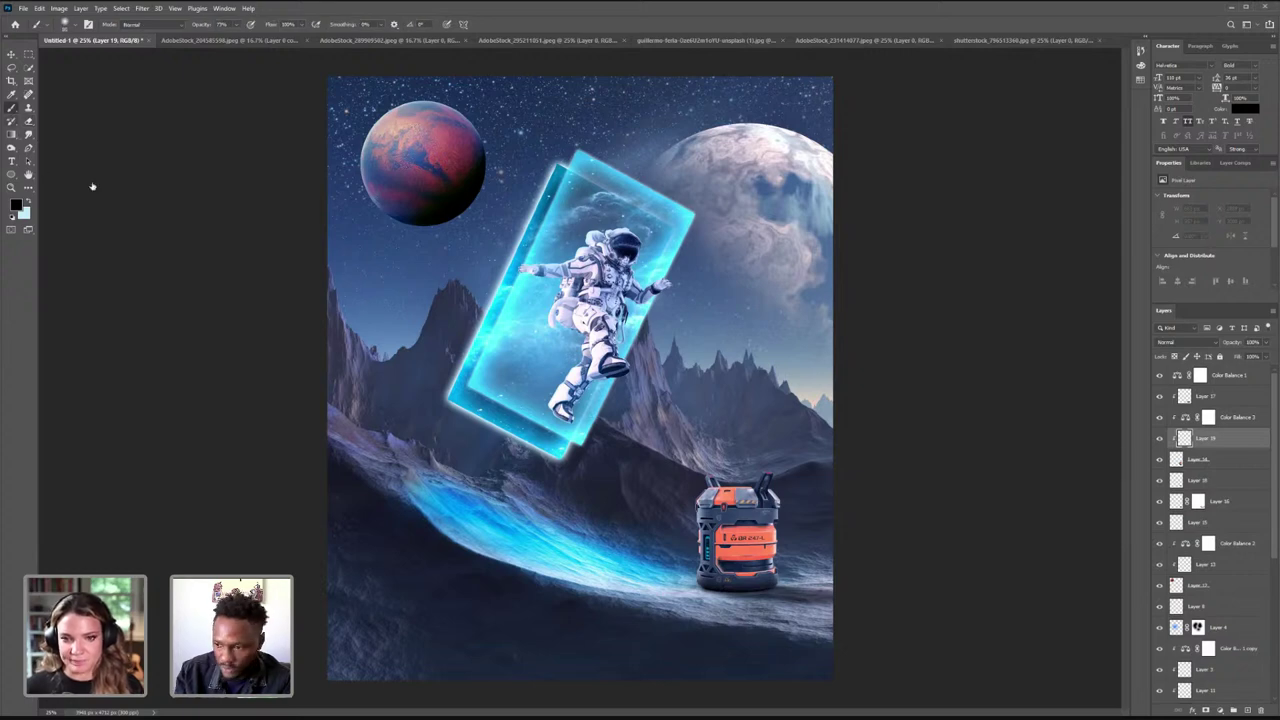
key(x)
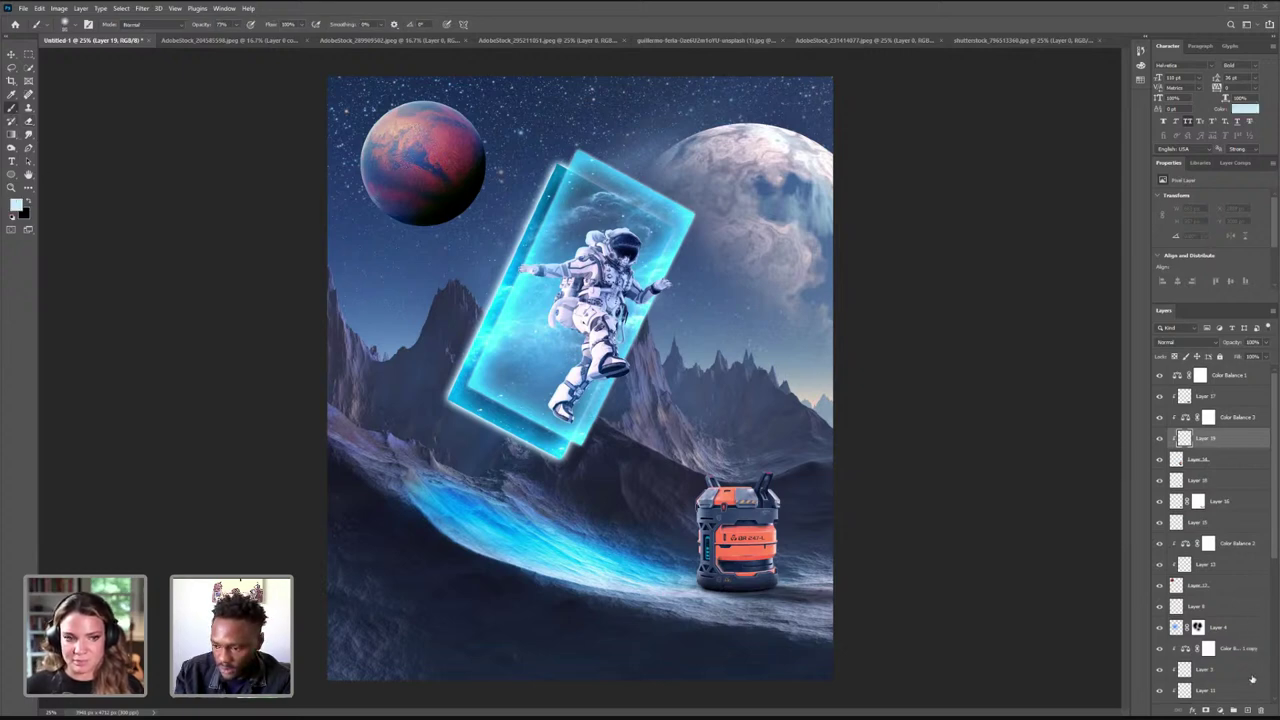
click(1247, 710)
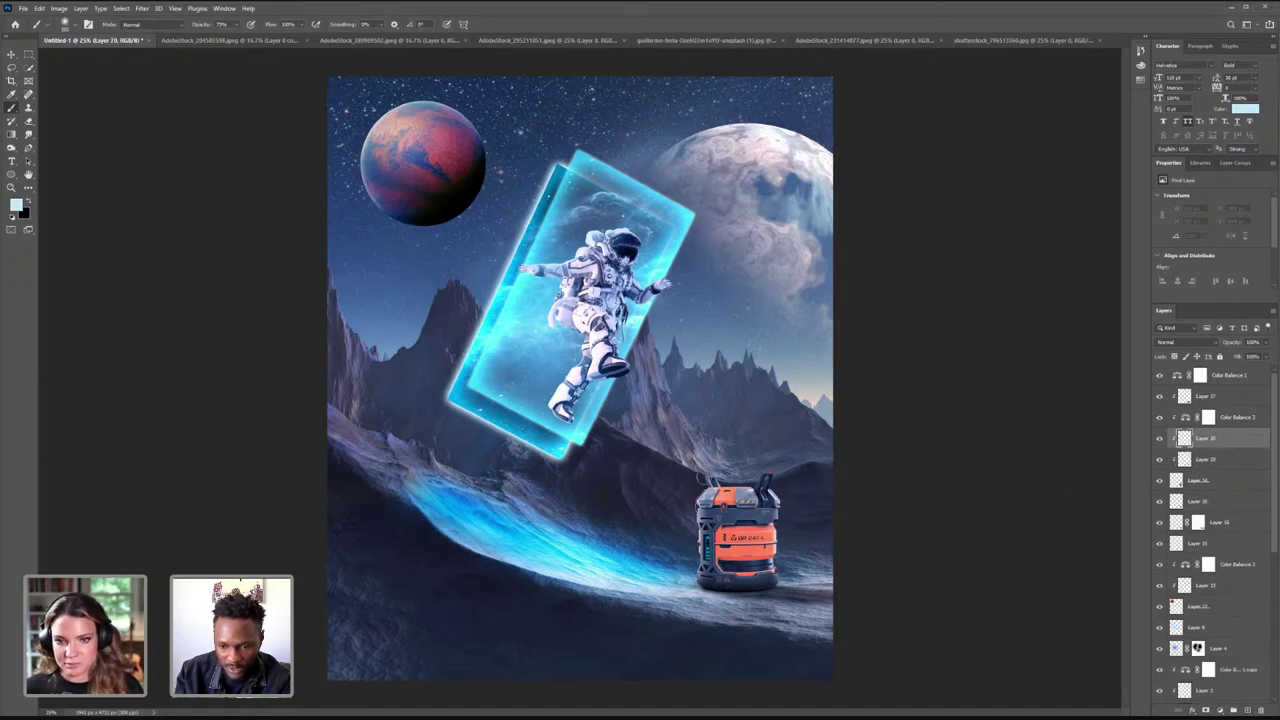
key(z)
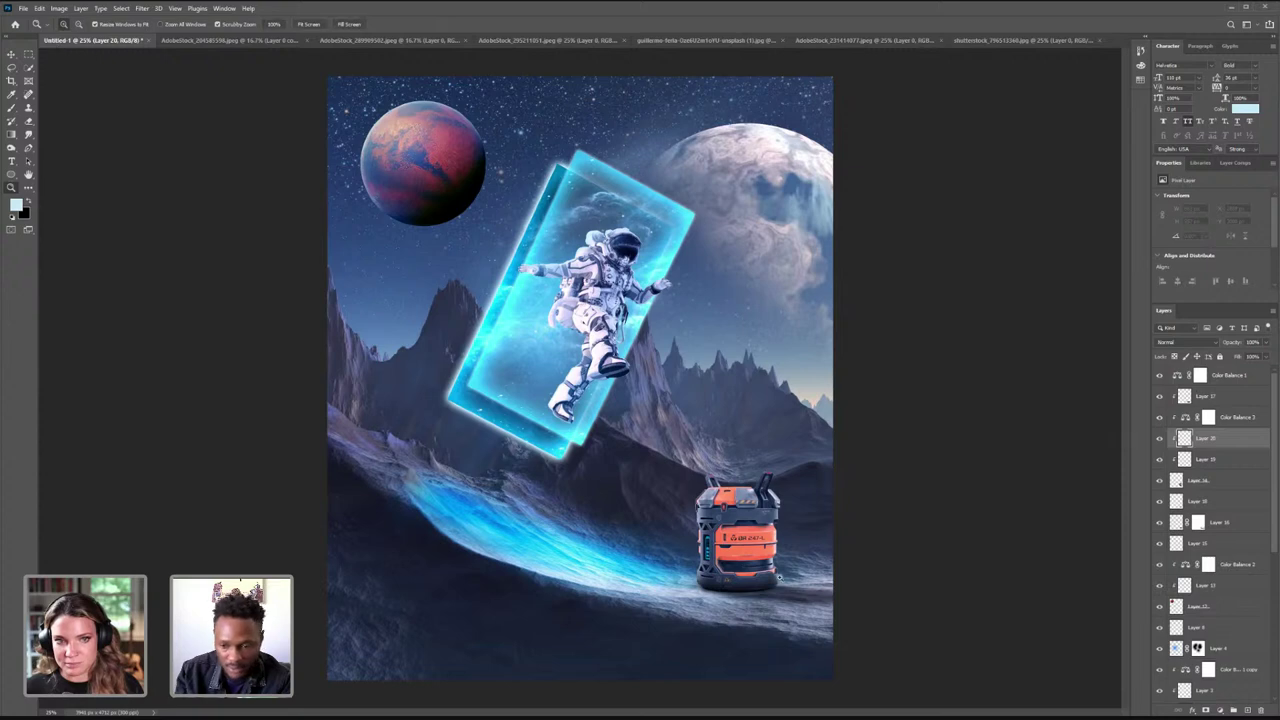
click(780, 578)
click(780, 578)
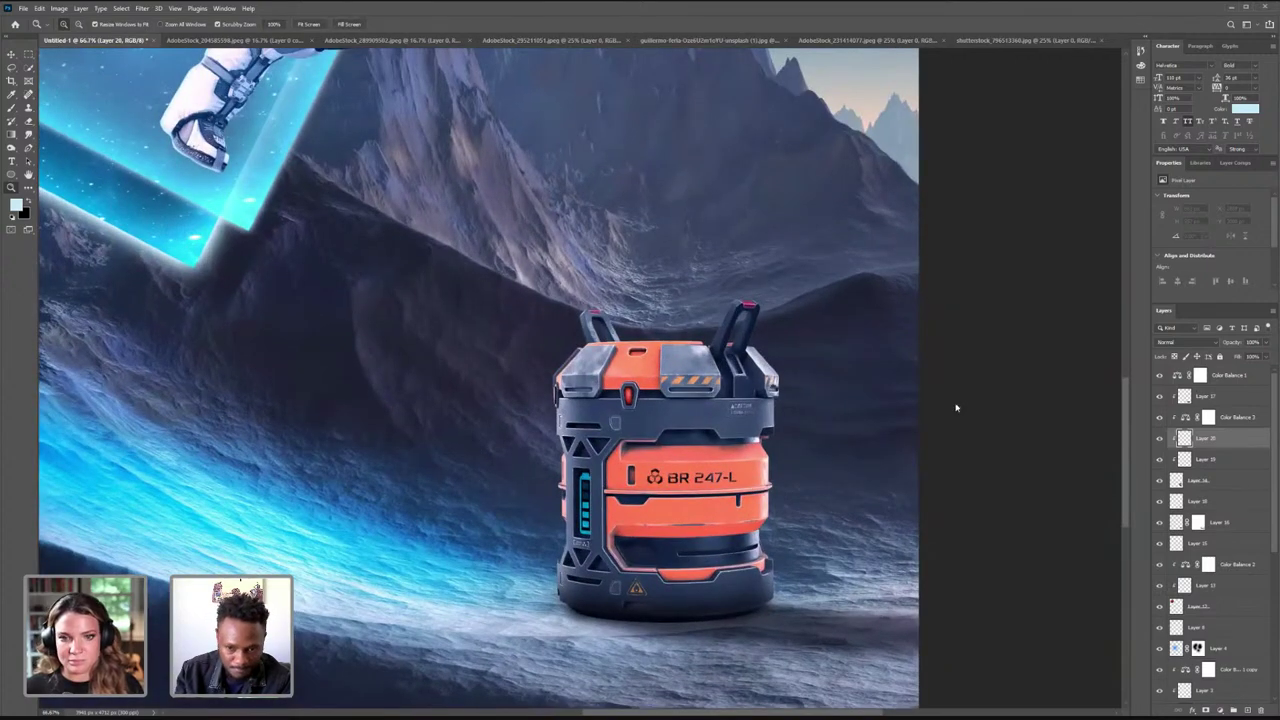
key(b)
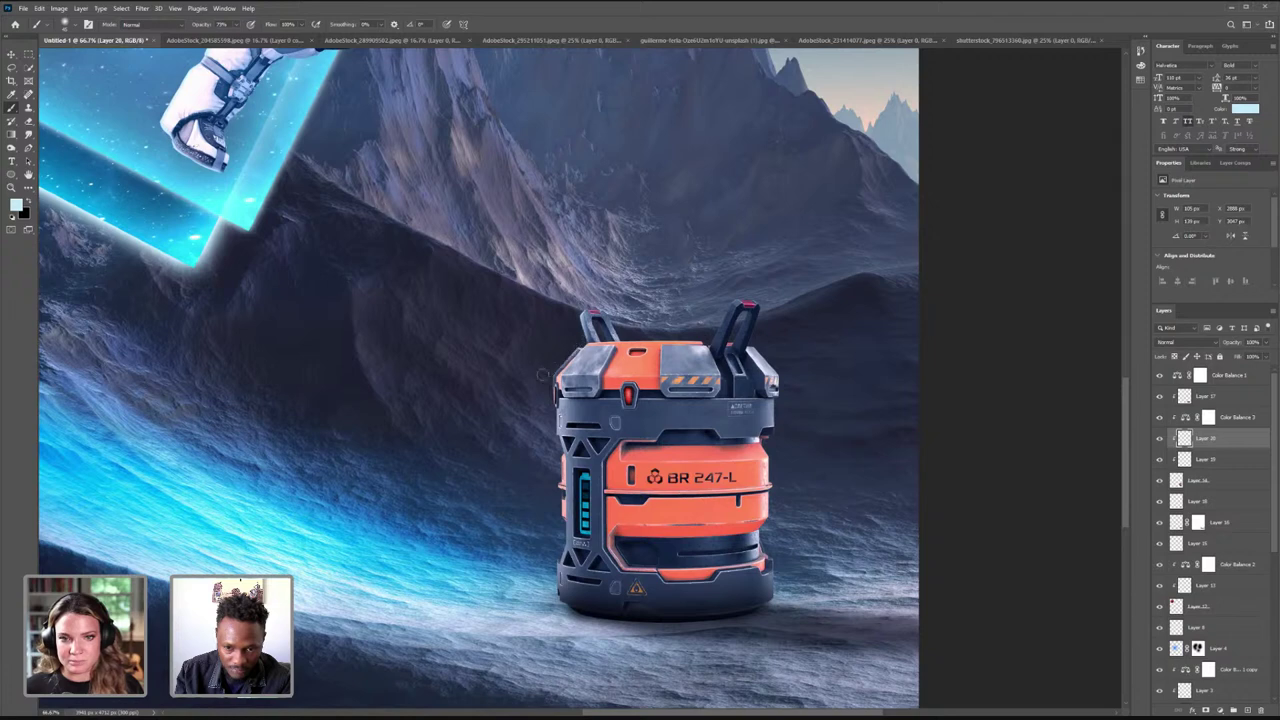
mouse_move(555, 355)
mouse_down()
mouse_move(546, 425)
mouse_move(560, 576)
mouse_up()
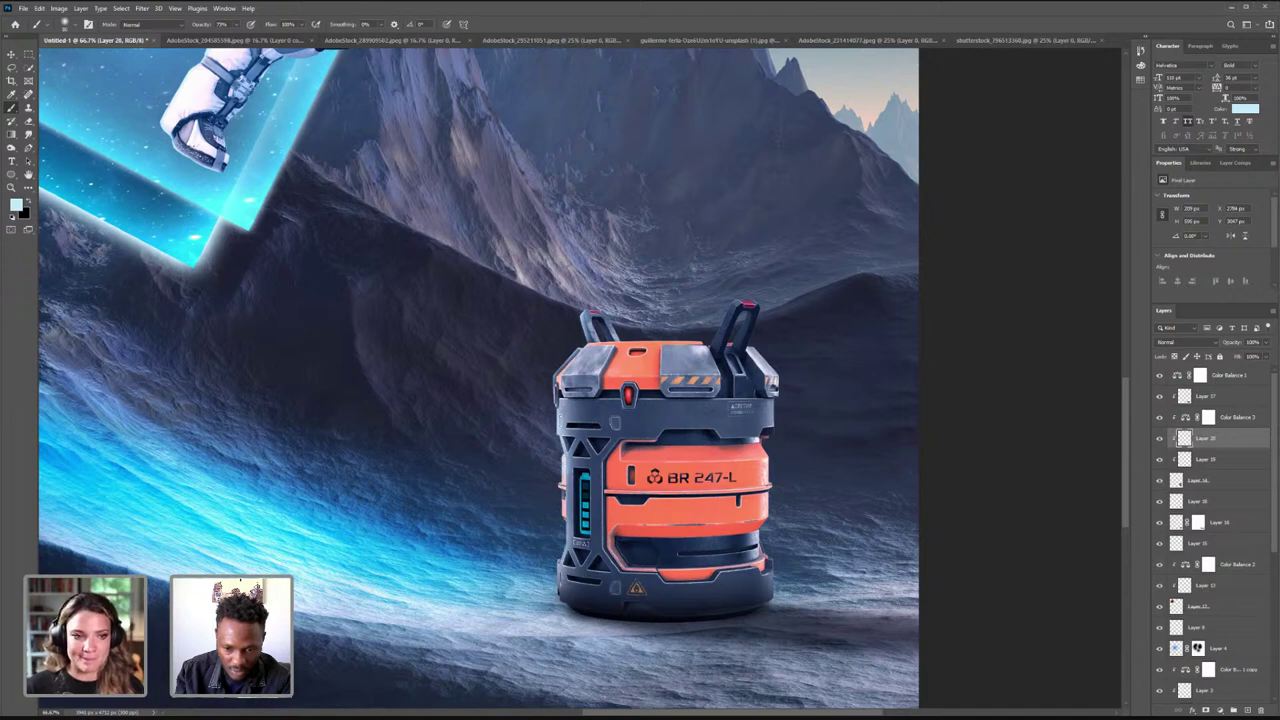
- On another layer clipped to the barrel, cast a soft light blue glow over its left side with a very large brush and add a layer mask
click(1248, 709)
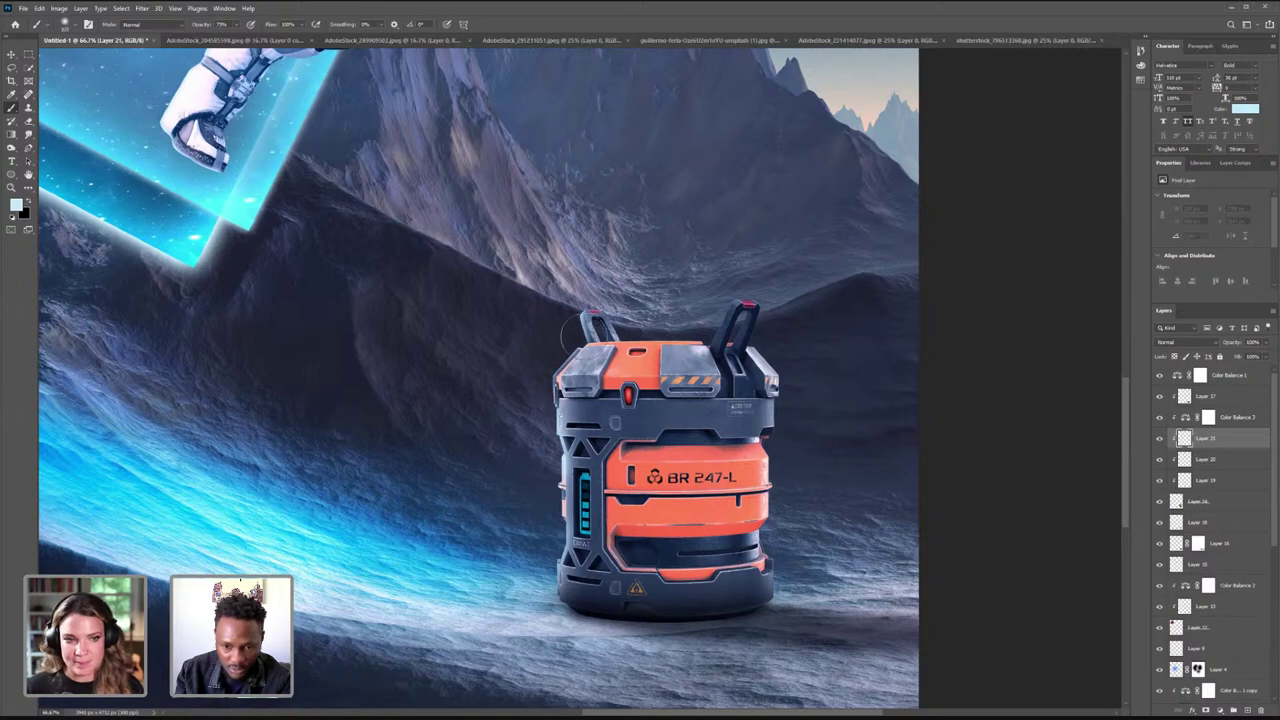
key(])
key(])
key(])
key(])
key(])
key(])
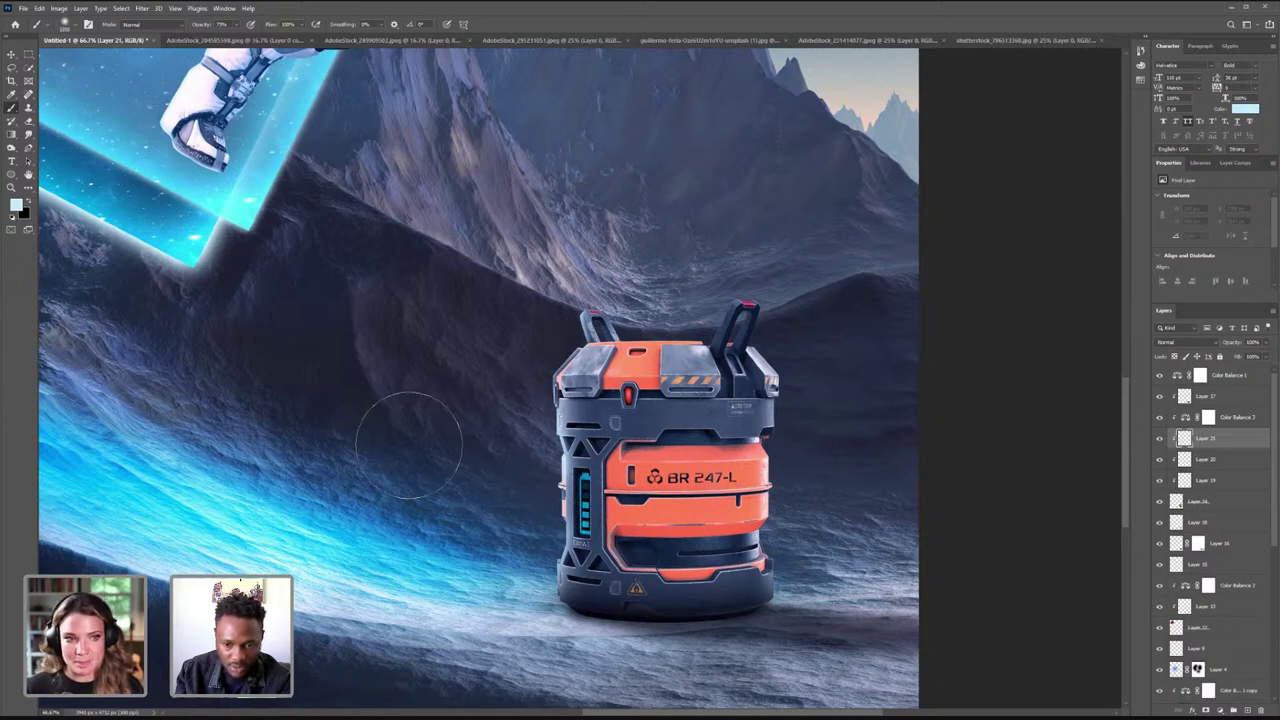
click(409, 445)
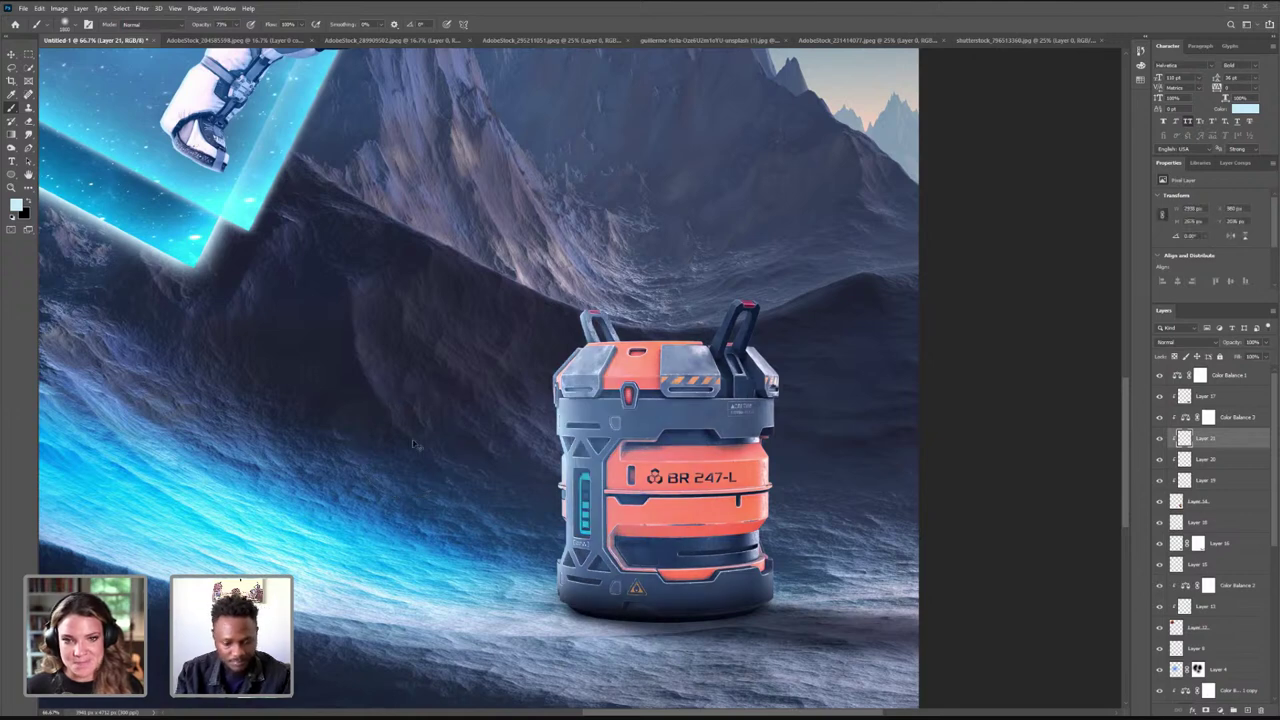
key(ctrl+z)
click(372, 453)
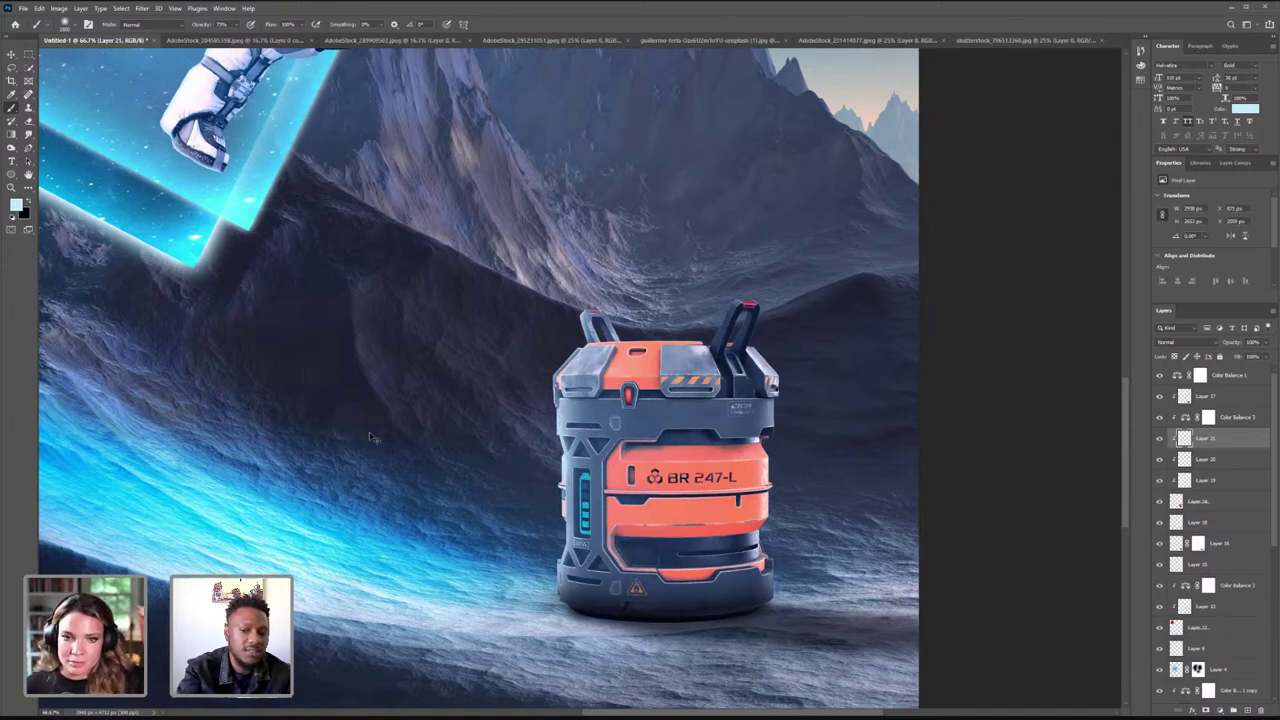
key(ctrl+z)
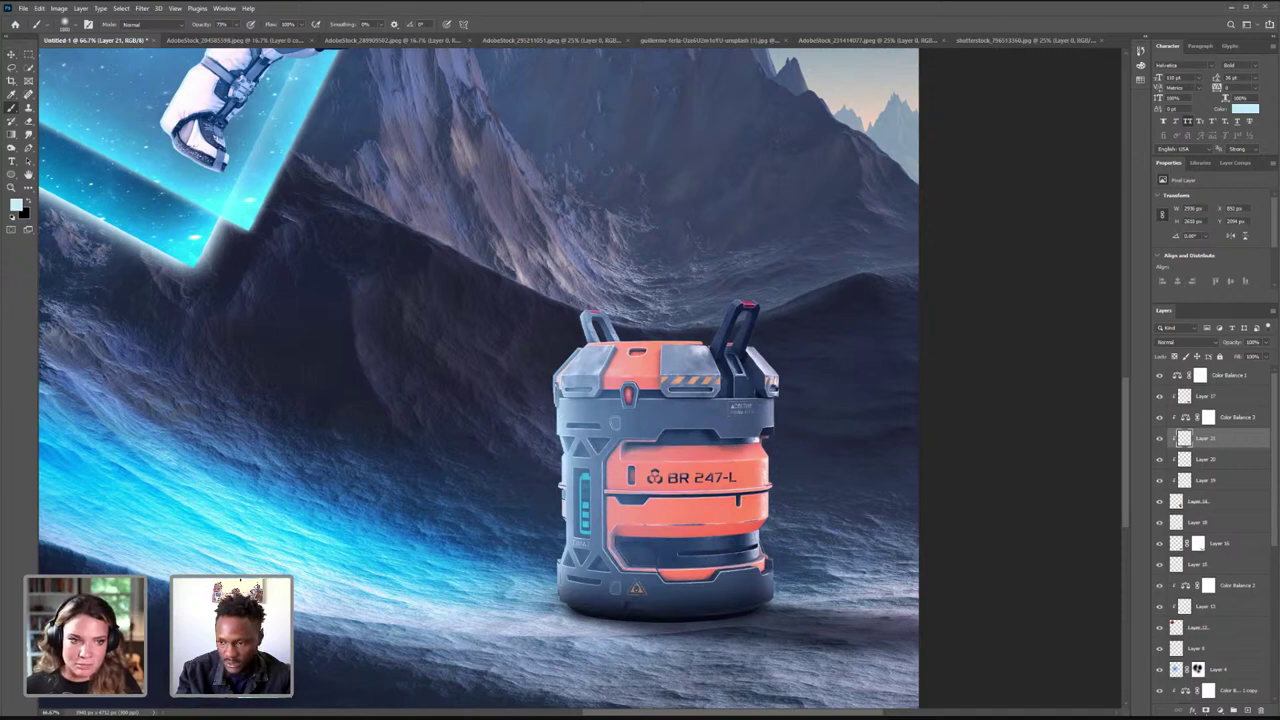
click(1205, 710)
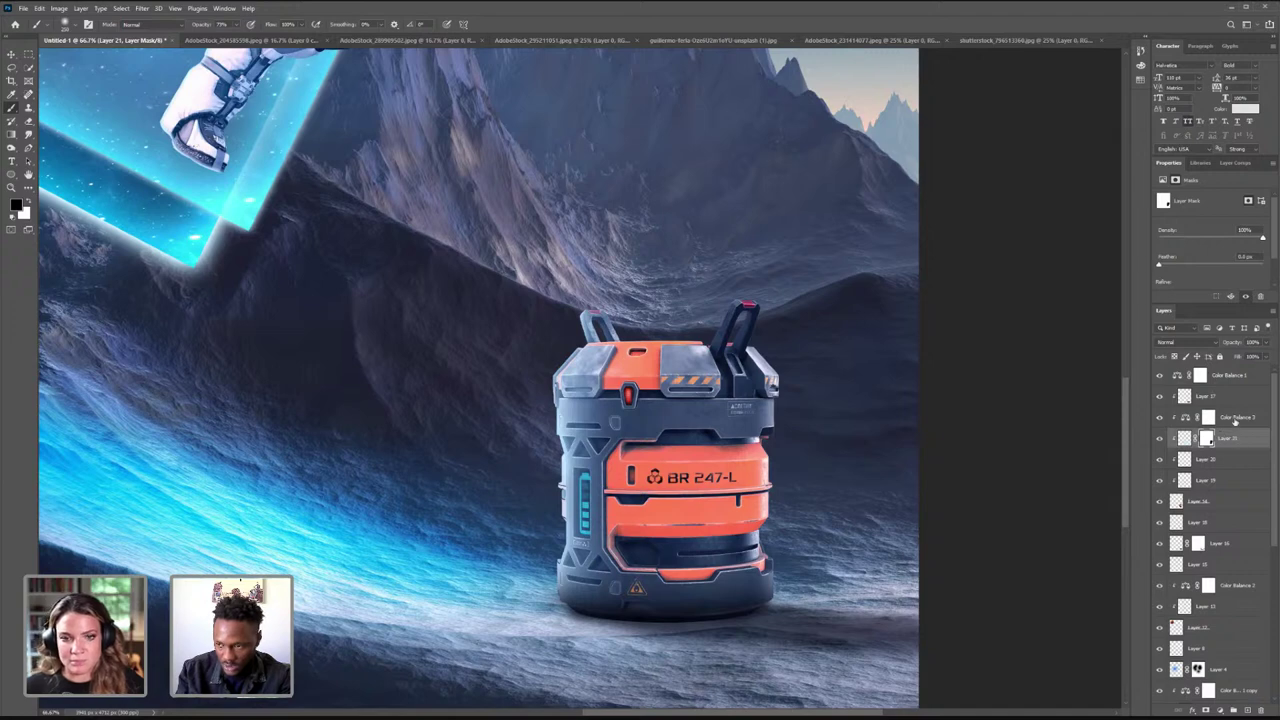
- Add a Levels adjustment clipped above the barrel's Color Balance, setting the black input to 17 and the white input to about 225
click(1236, 419)
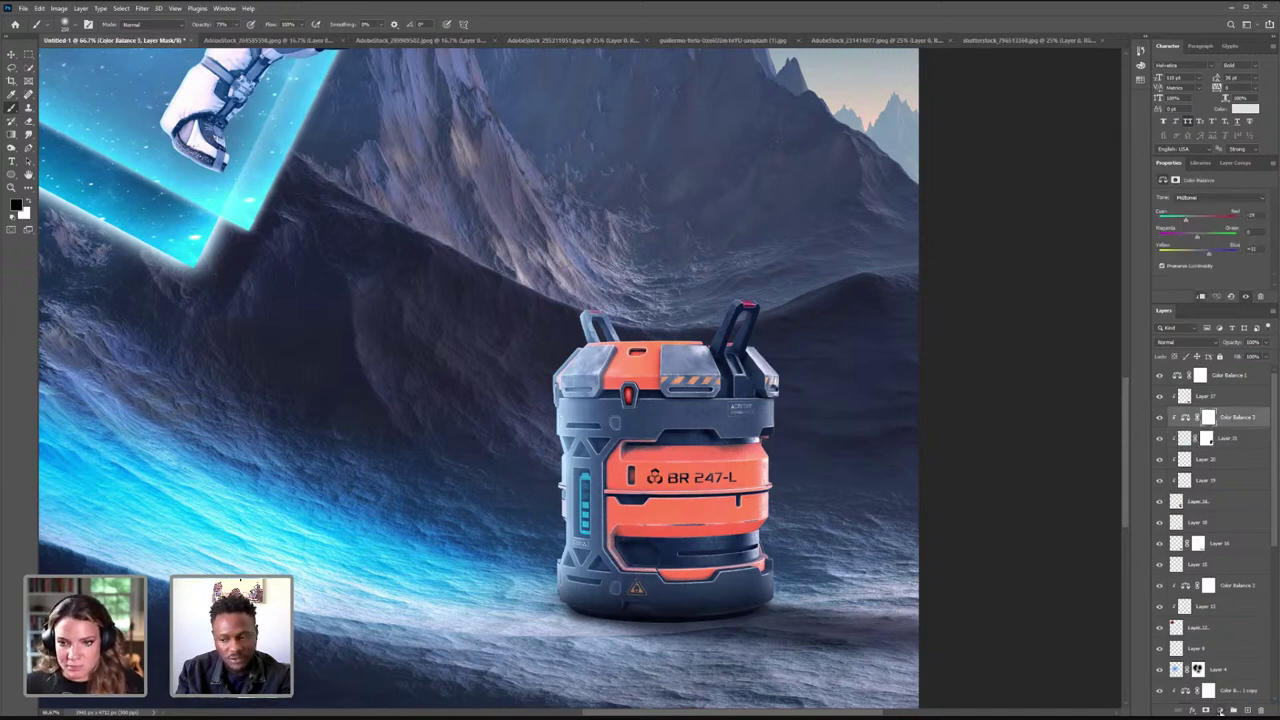
click(1220, 711)
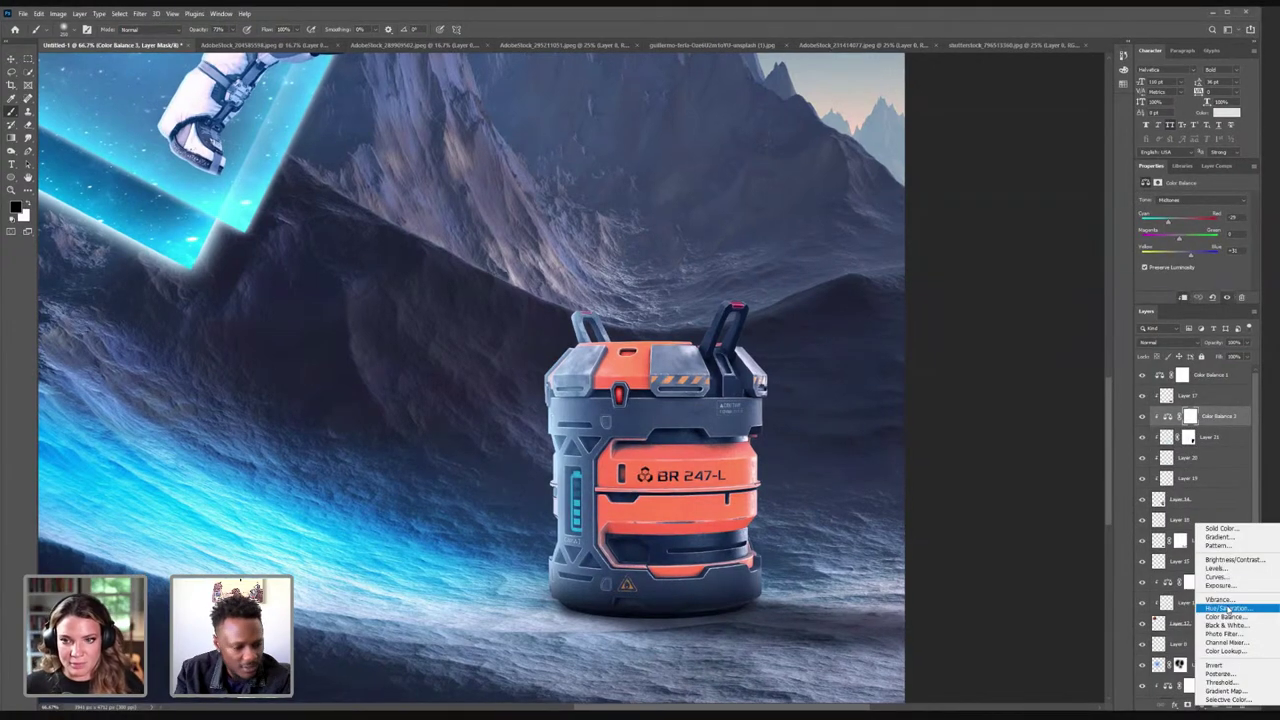
click(1218, 569)
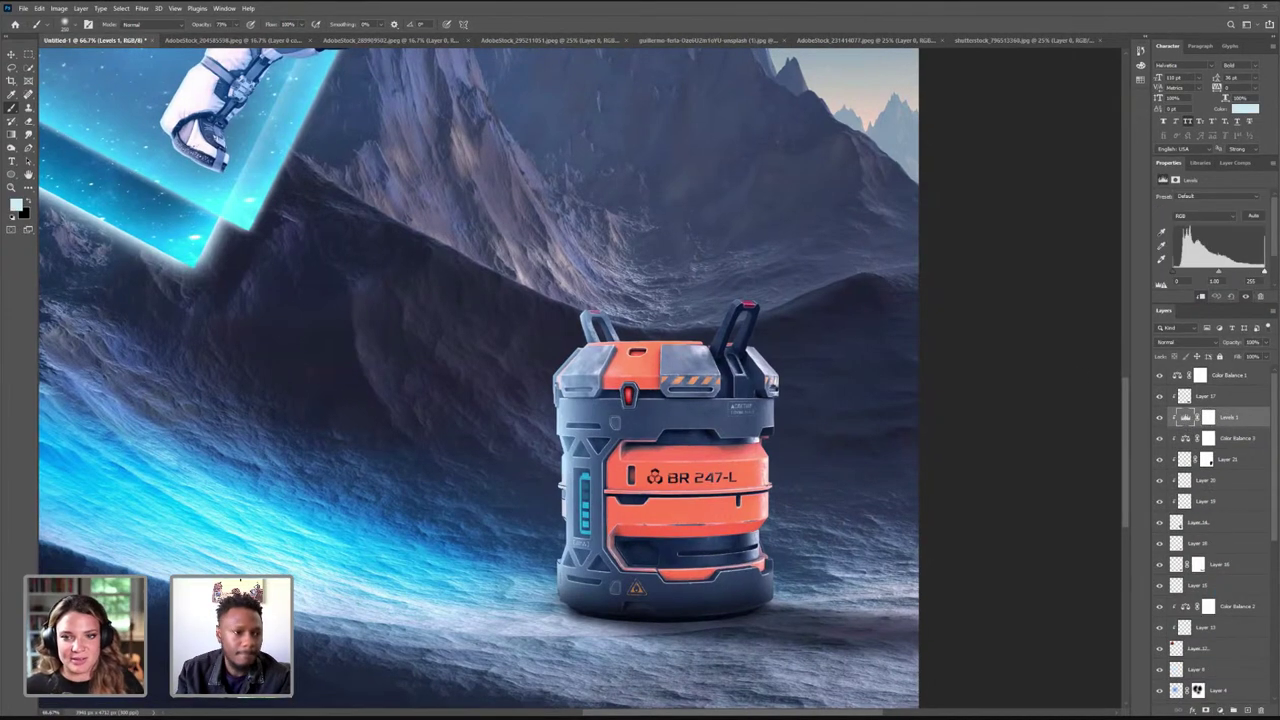
click(11, 187)
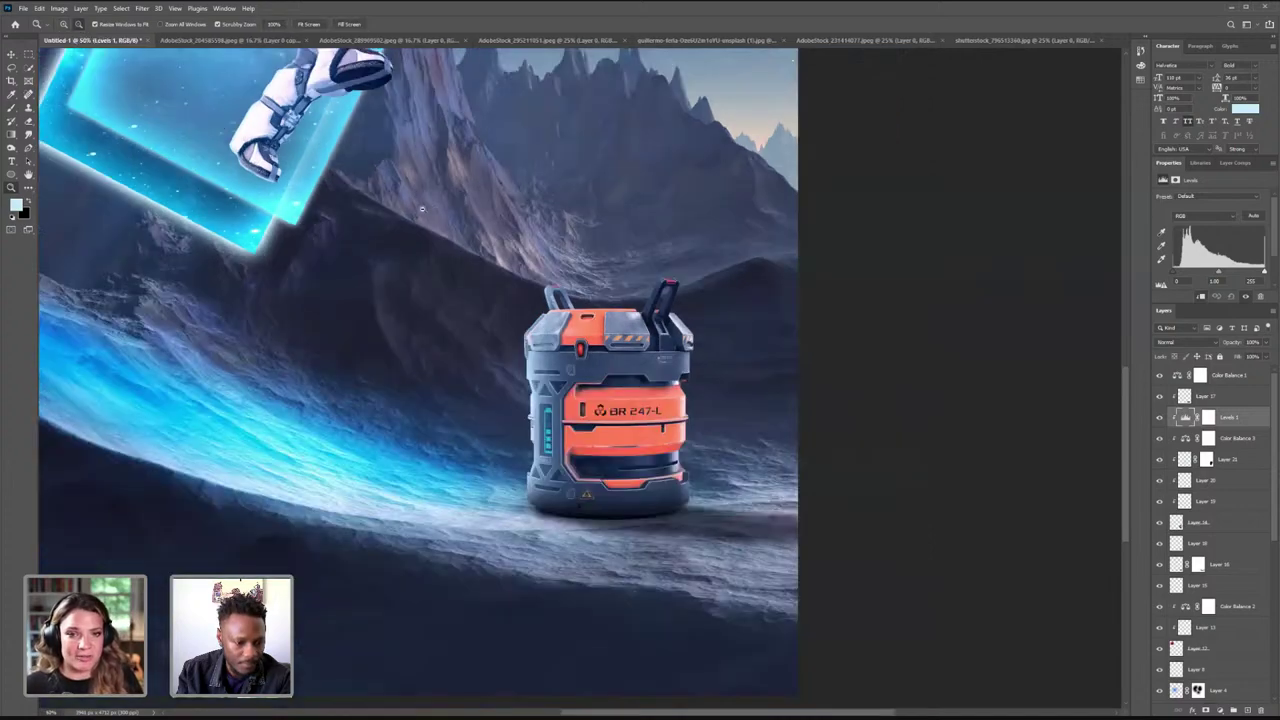
alt+click(435, 210)
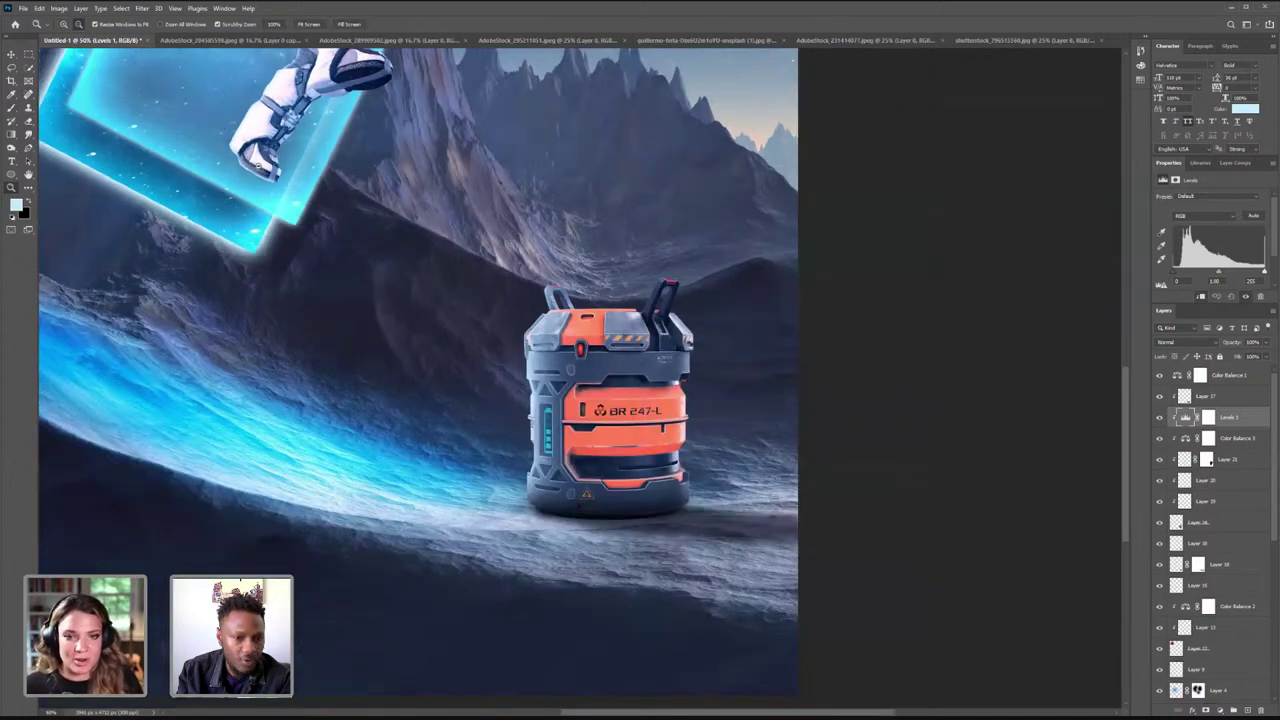
click(173, 143)
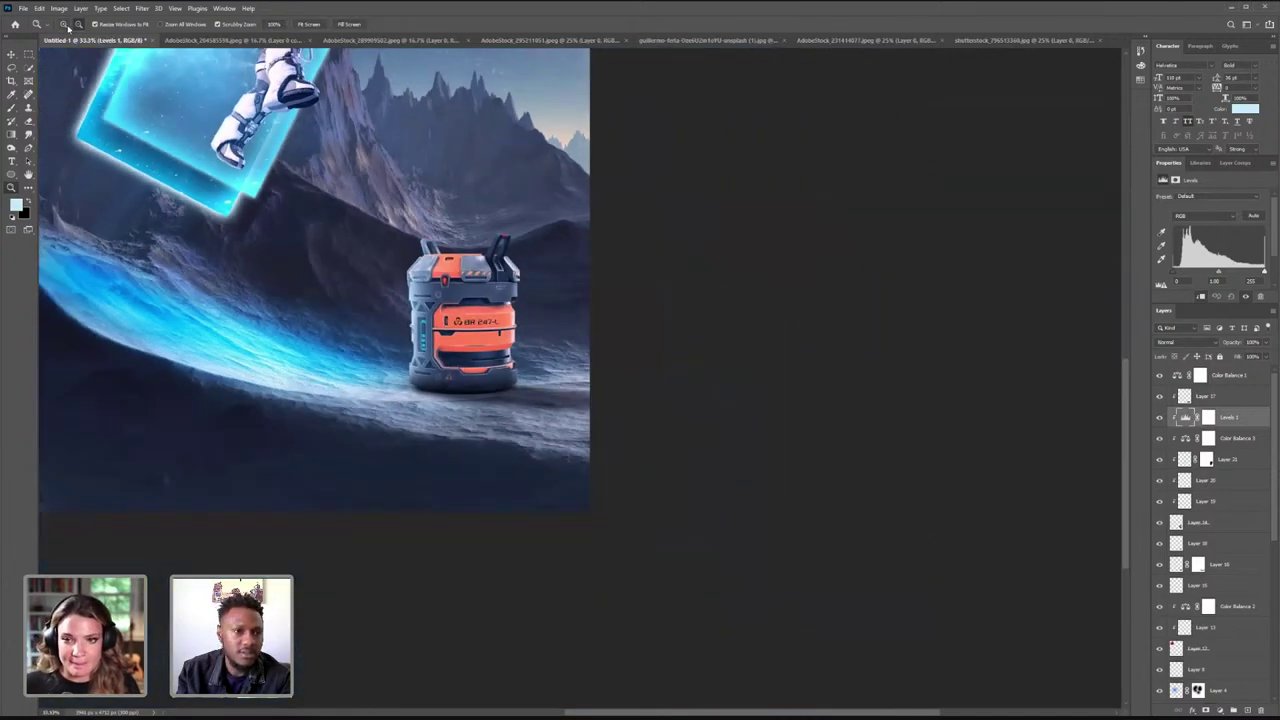
click(464, 280)
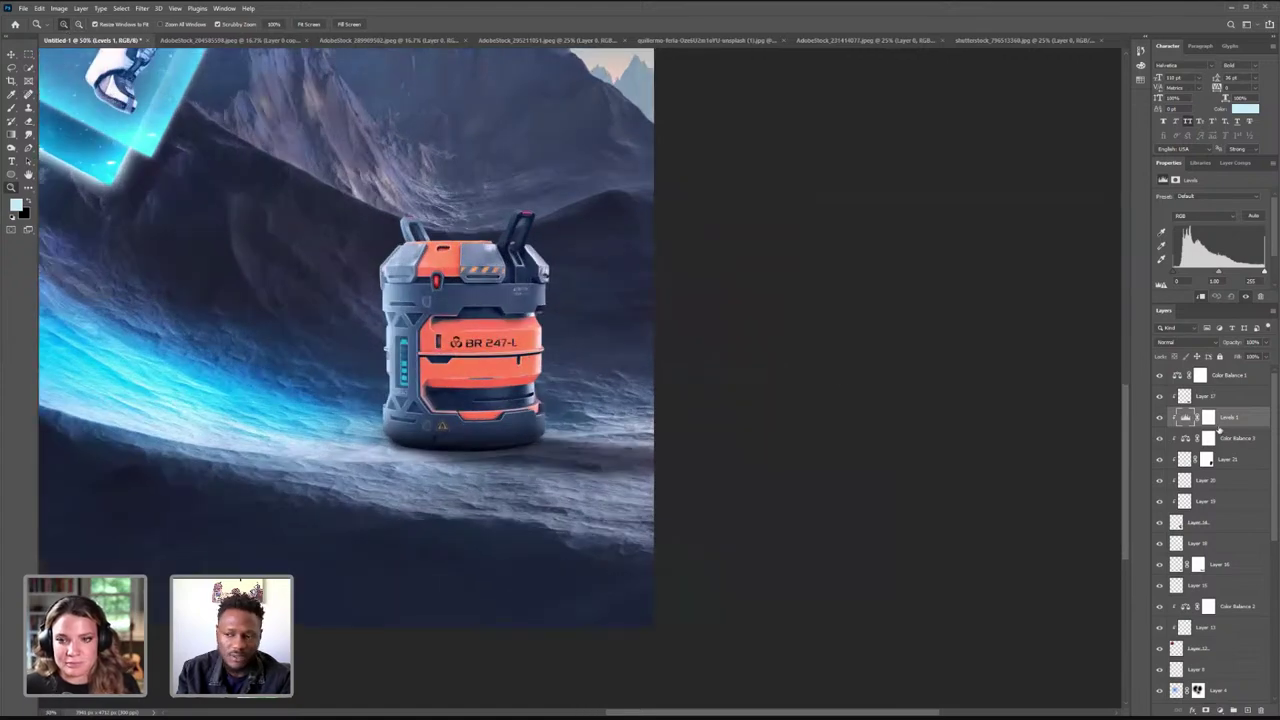
drag(1176, 272, 1177, 276)
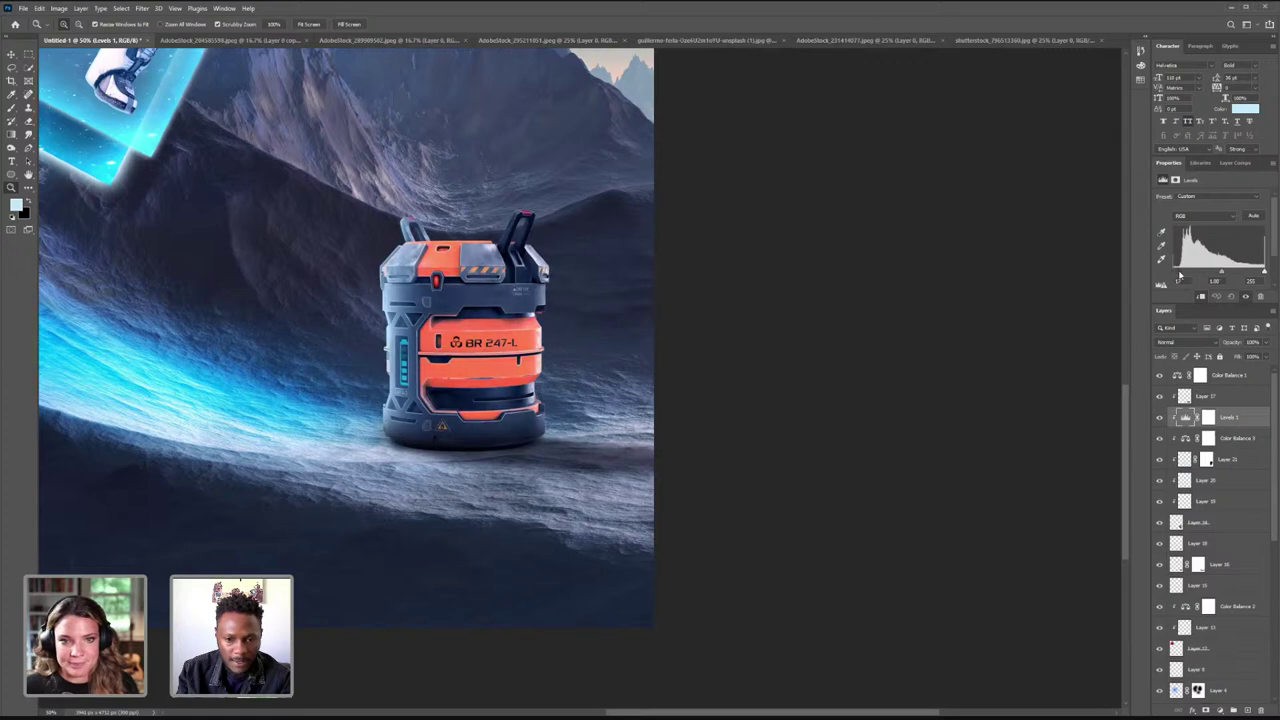
drag(1222, 272, 1223, 272)
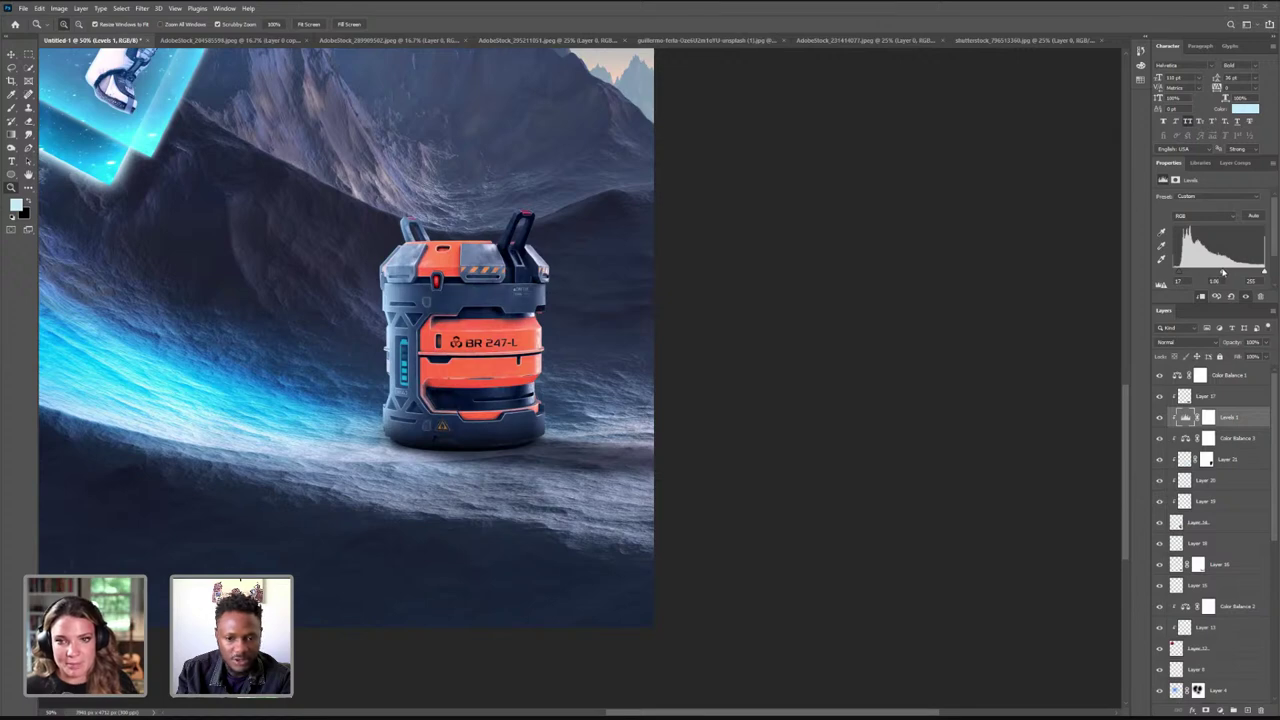
drag(1266, 271, 1255, 273)
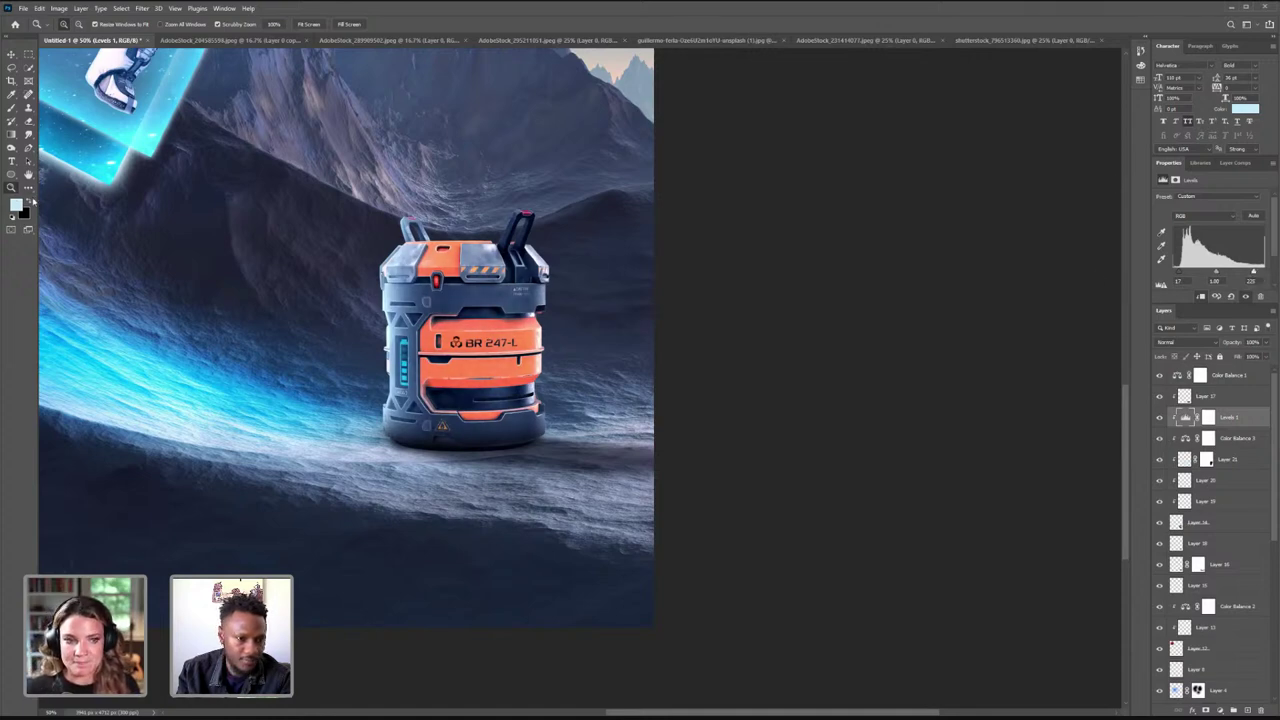
- On the contact shadow layer beneath the barrel, paint soft black shadow under and around its base, lowering the brush opacity to about 27%
click(1216, 543)
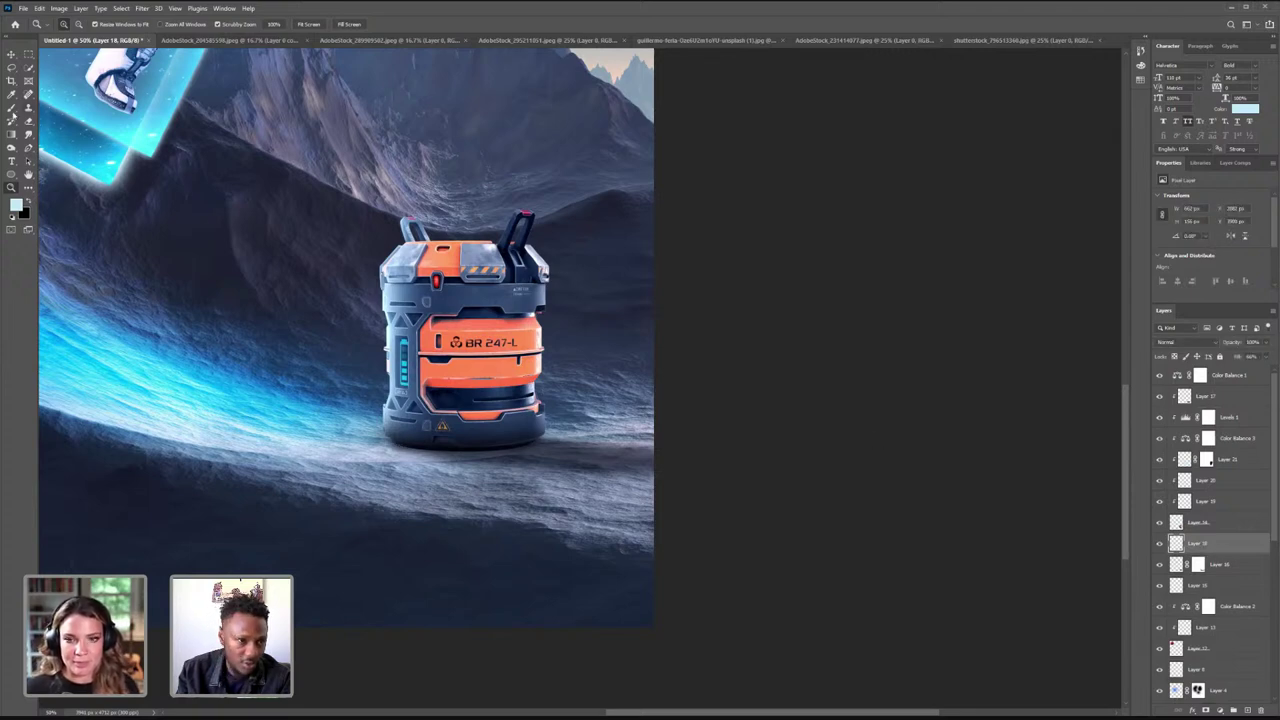
click(10, 109)
click(28, 201)
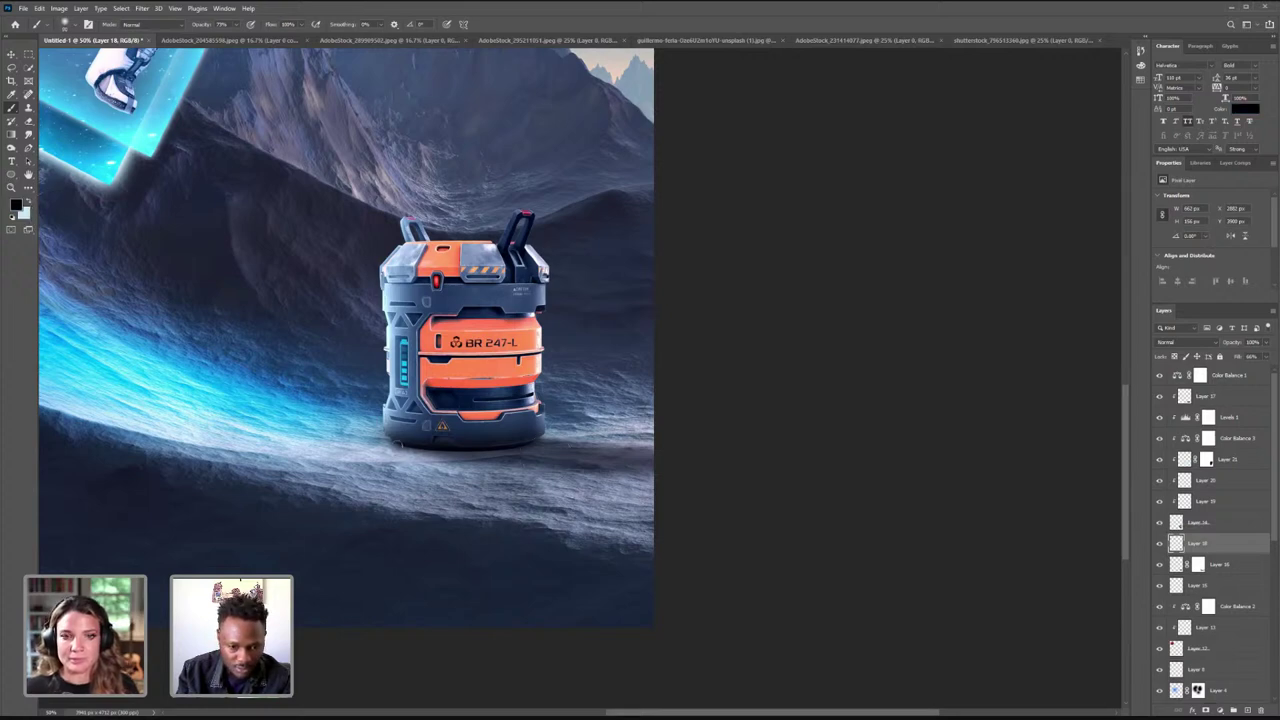
drag(434, 448, 392, 449)
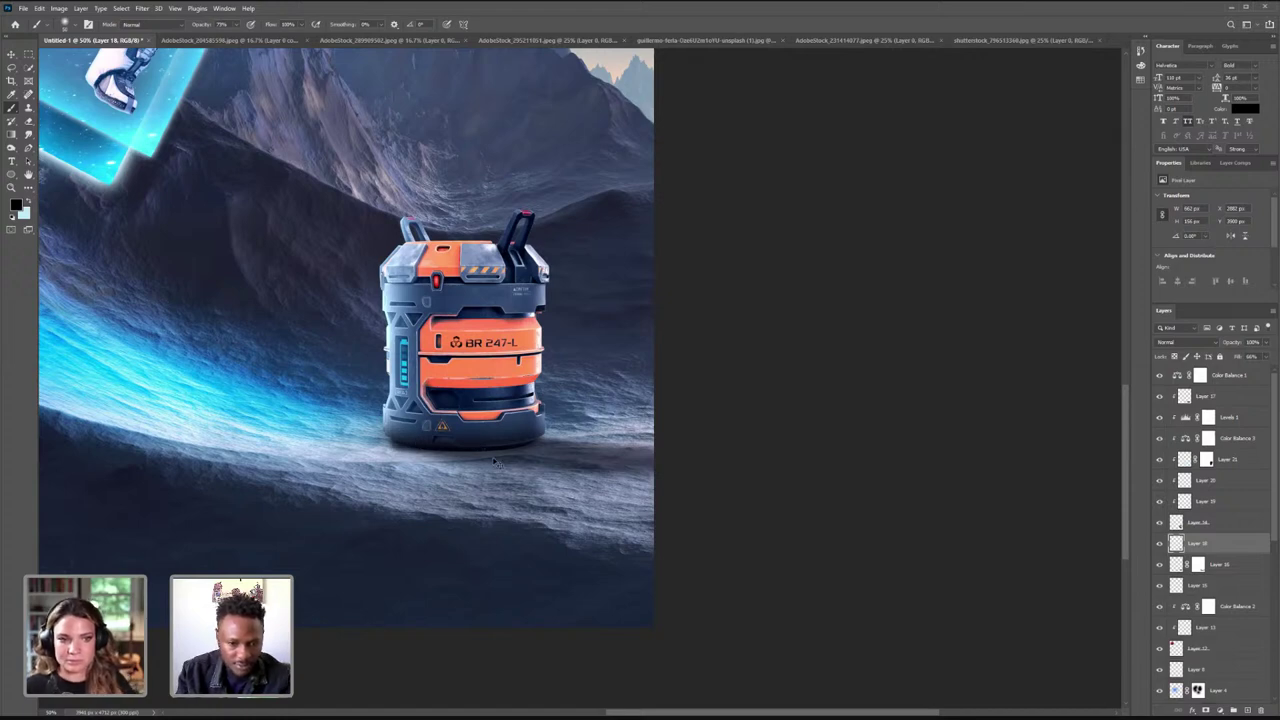
drag(237, 27, 214, 37)
drag(406, 447, 610, 455)
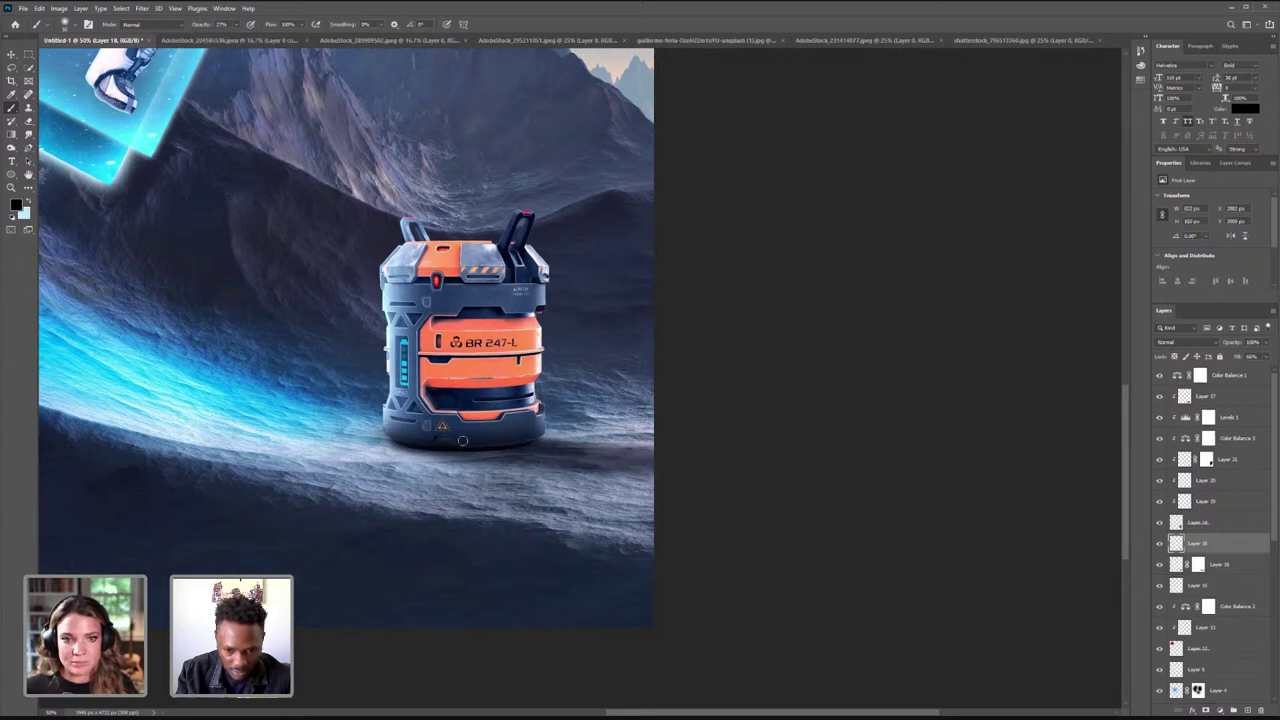
mouse_move(464, 442)
mouse_down()
mouse_move(614, 457)
mouse_move(370, 445)
mouse_up()
- Erase the excess shadow left of the barrel's base and brush more soft black shadow under the barrel and toward the canvas's right edge
key(p)
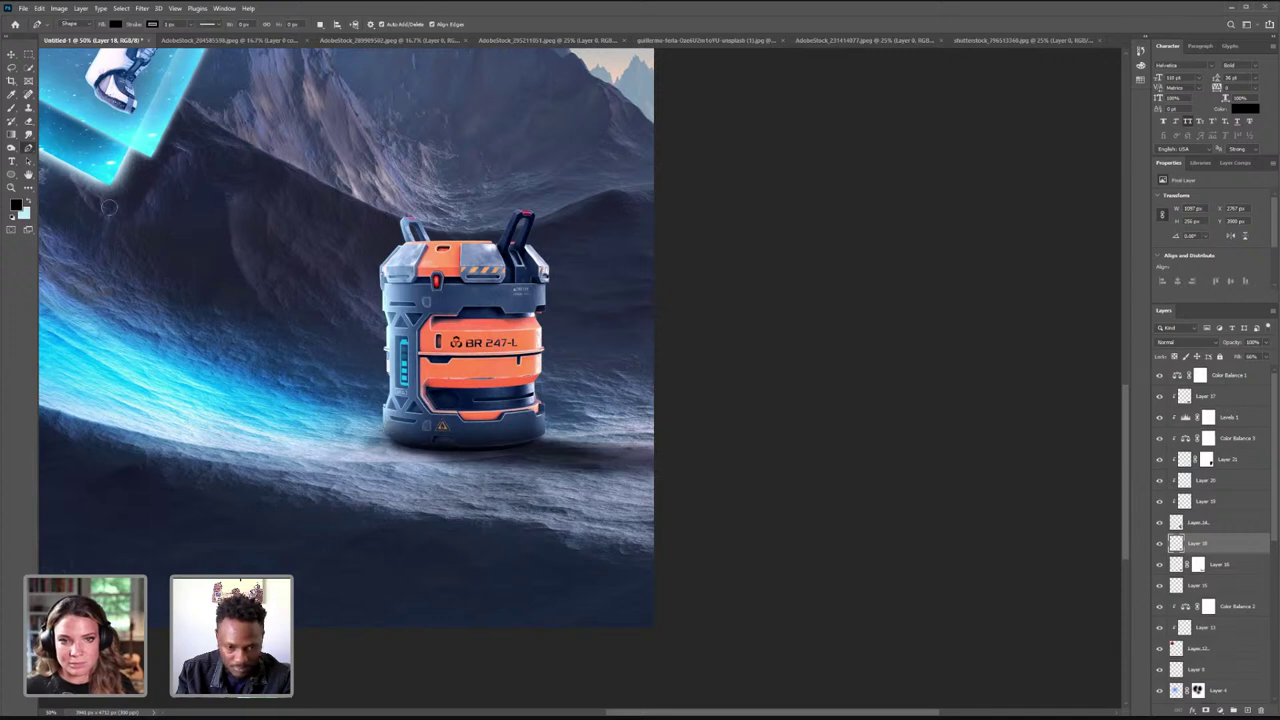
key(b)
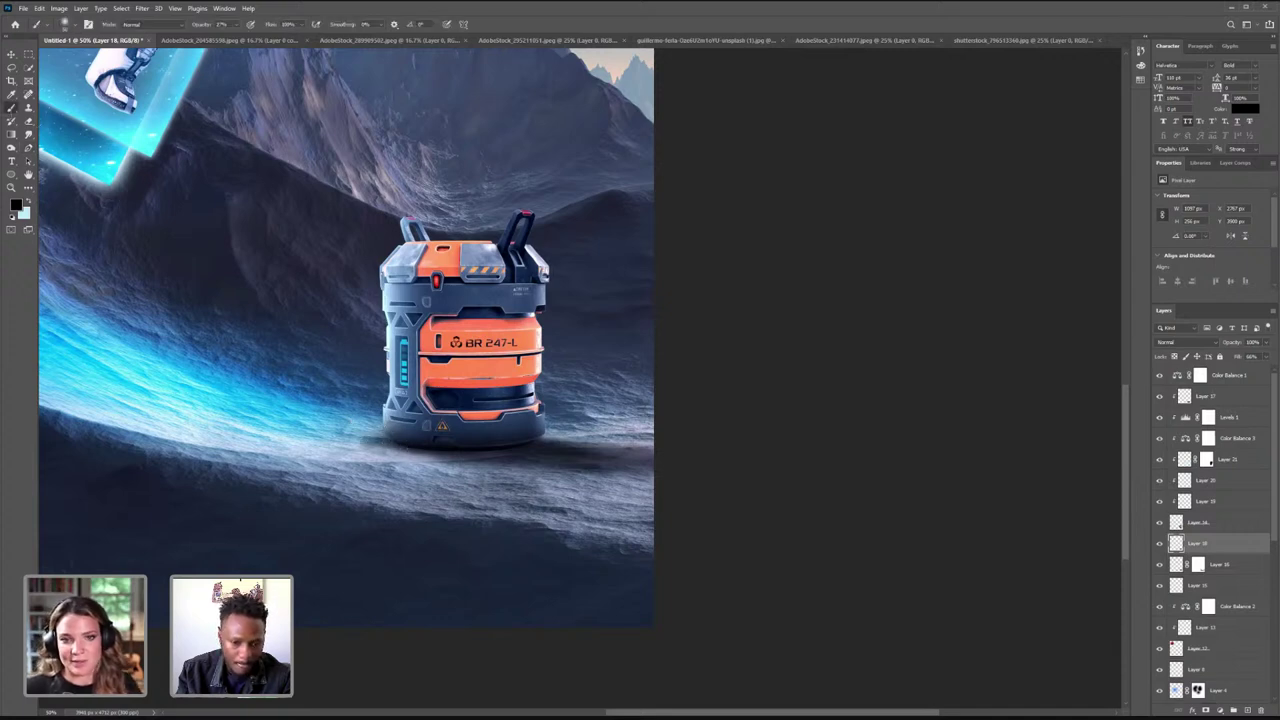
key(e)
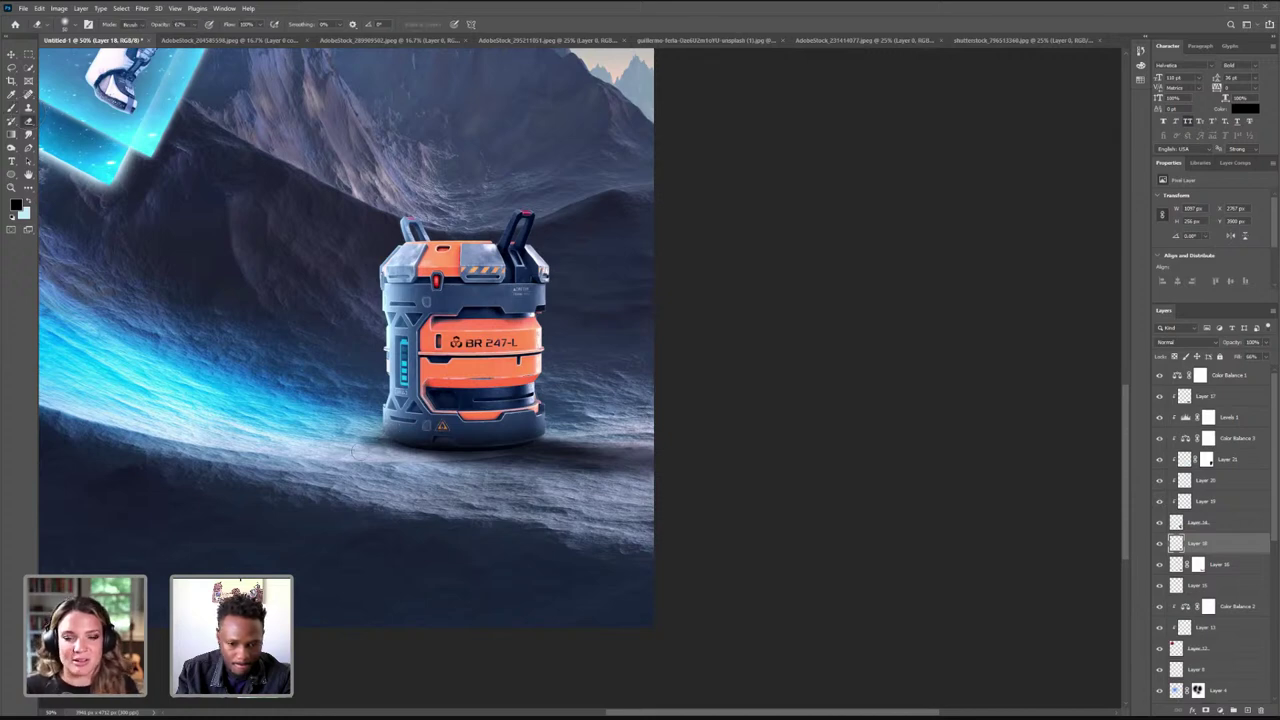
drag(364, 451, 402, 454)
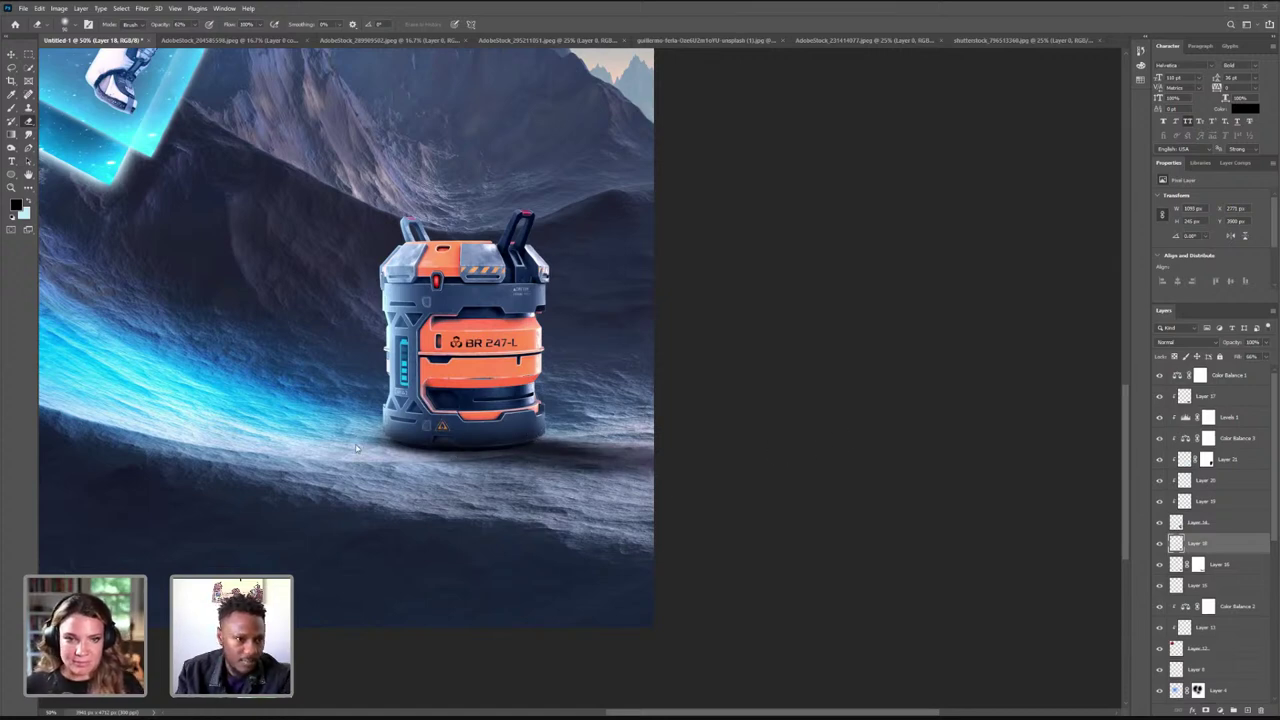
key(b)
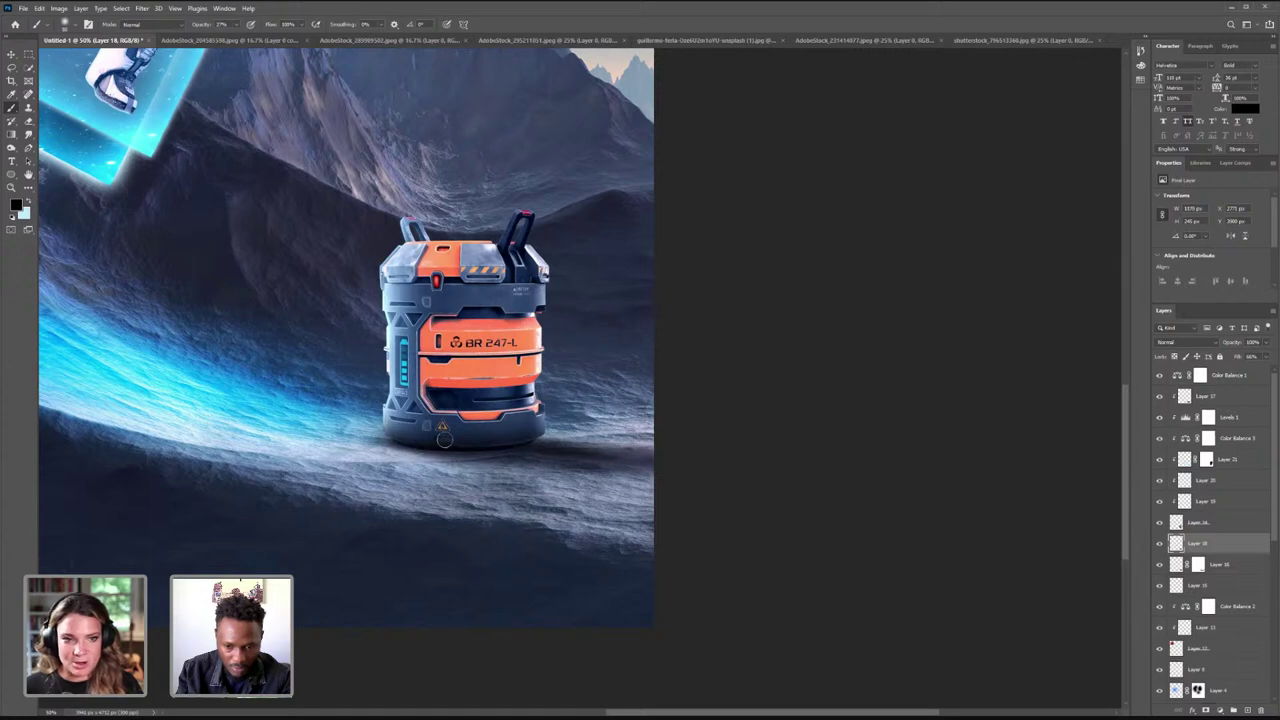
drag(444, 441, 809, 469)
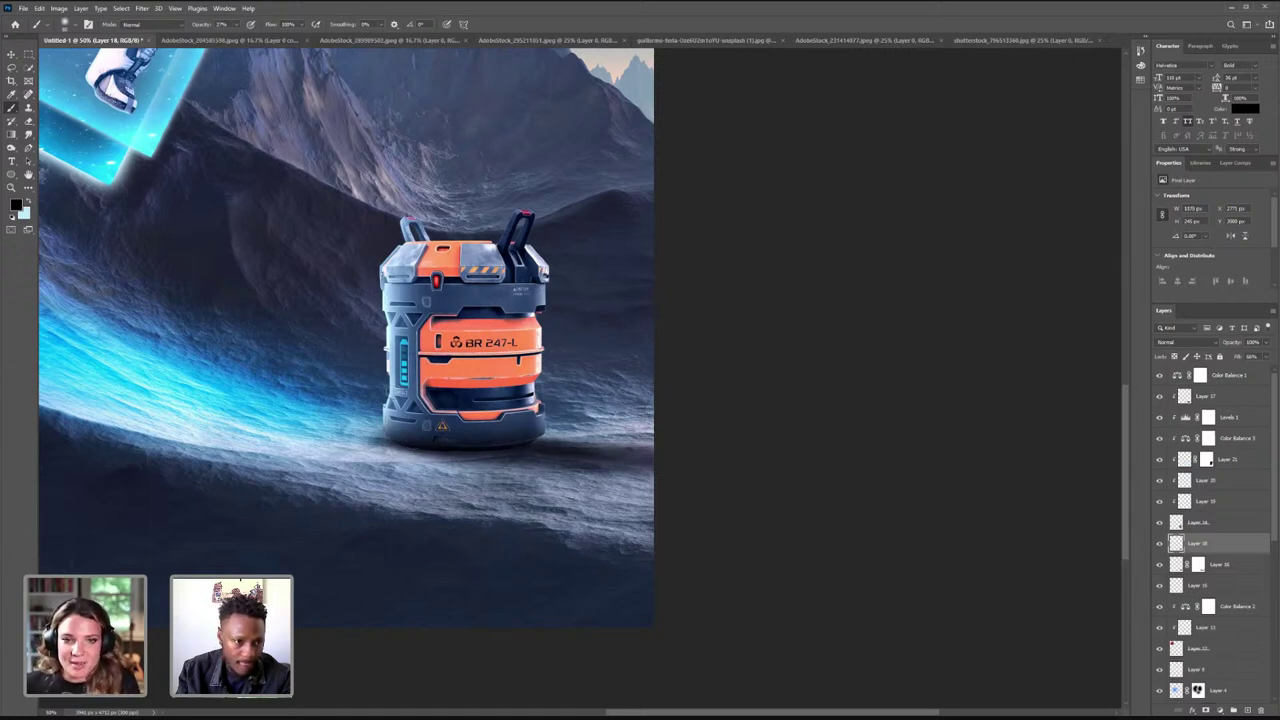
- Lower the barrel's contact shadow layer fill to about 47% while viewing the whole composition
key(z)
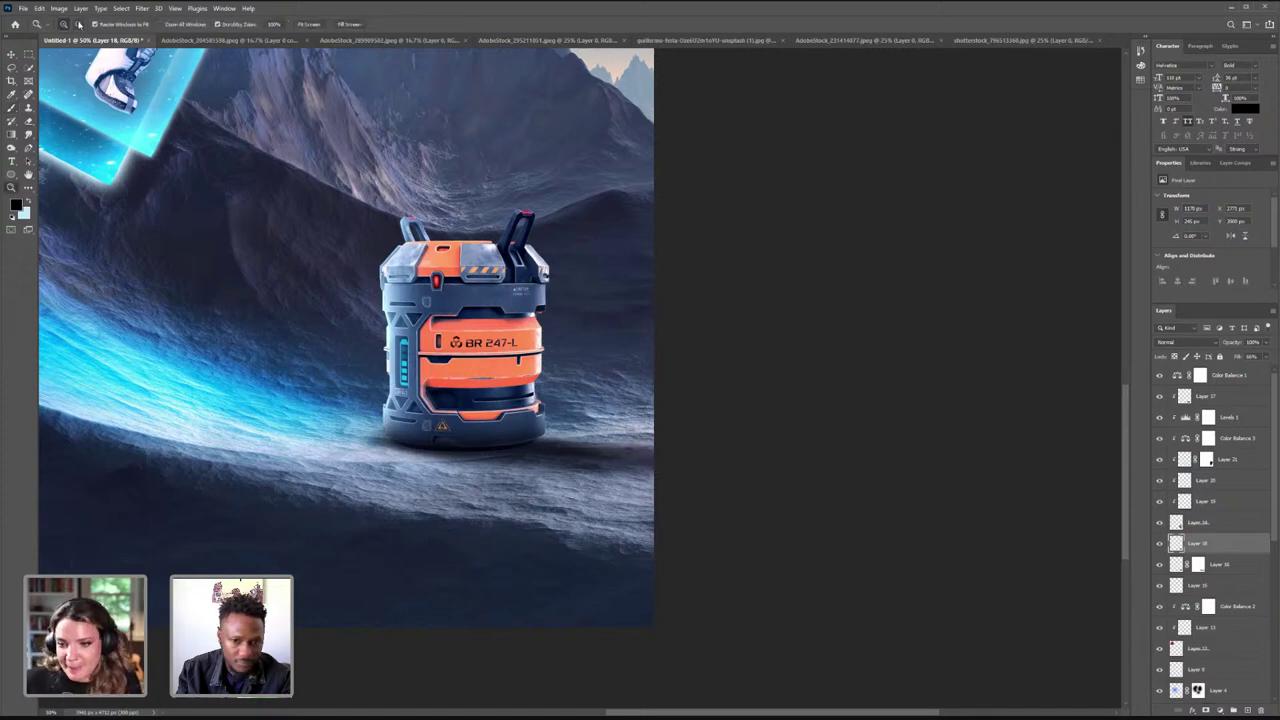
click(242, 177)
click(242, 177)
click(242, 177)
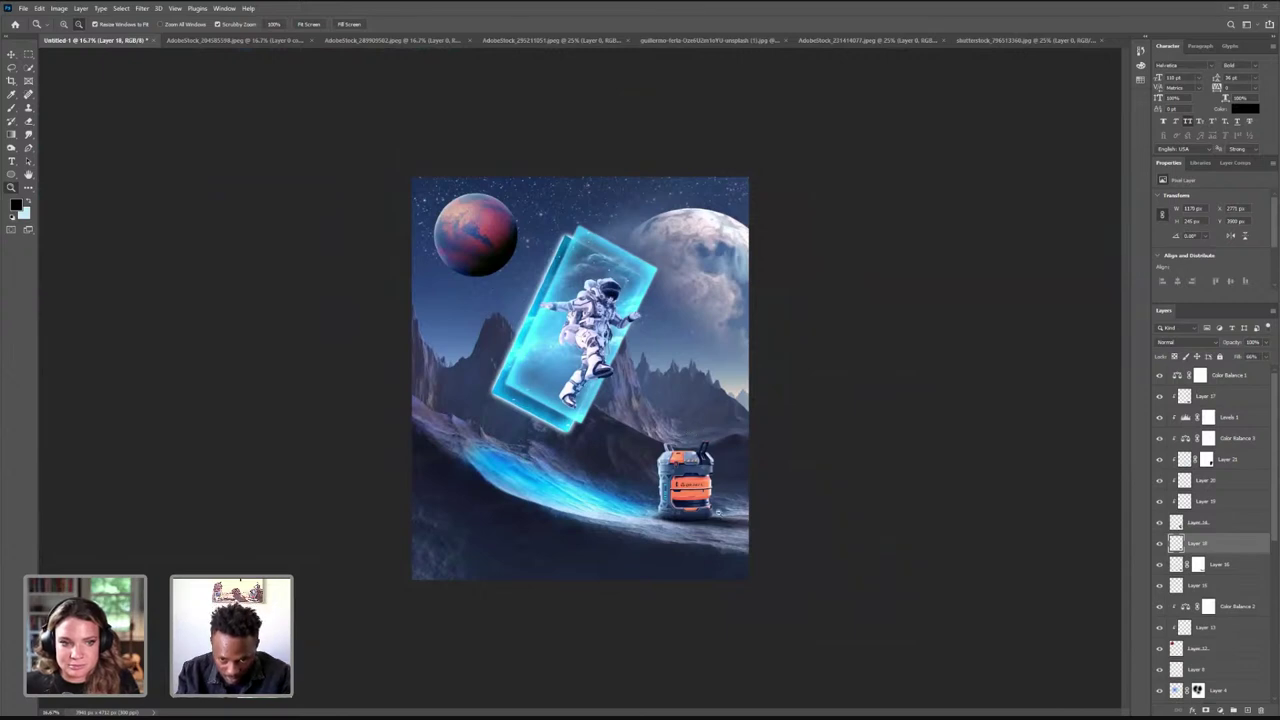
click(13, 55)
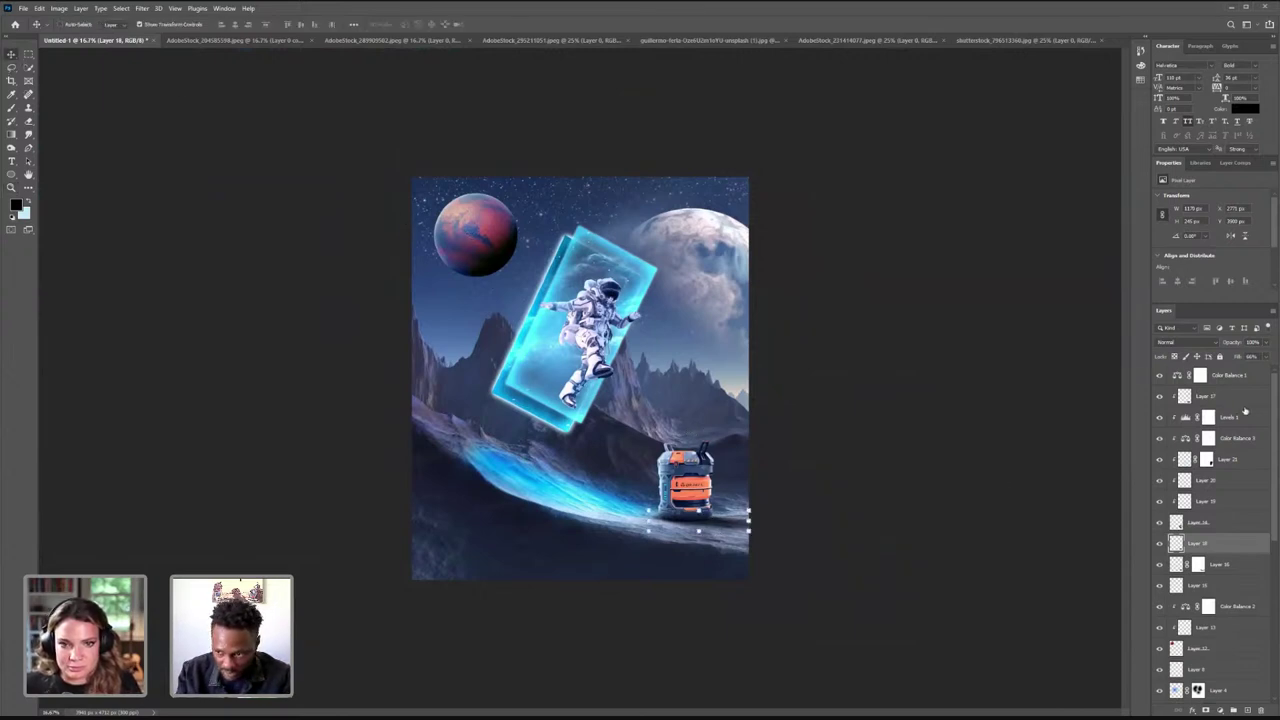
drag(1264, 358, 1246, 371)
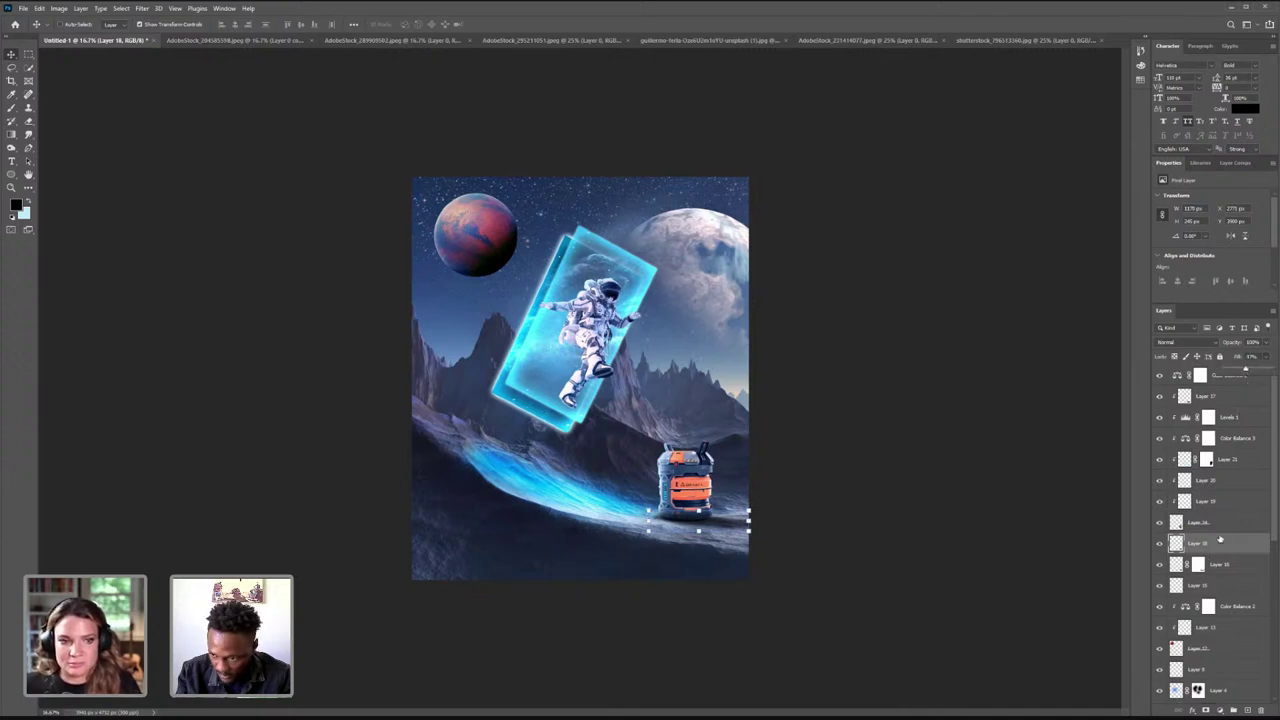
- Reduce the masked ground shadow layer's opacity to about 66% and toggle its visibility to compare
click(1160, 565)
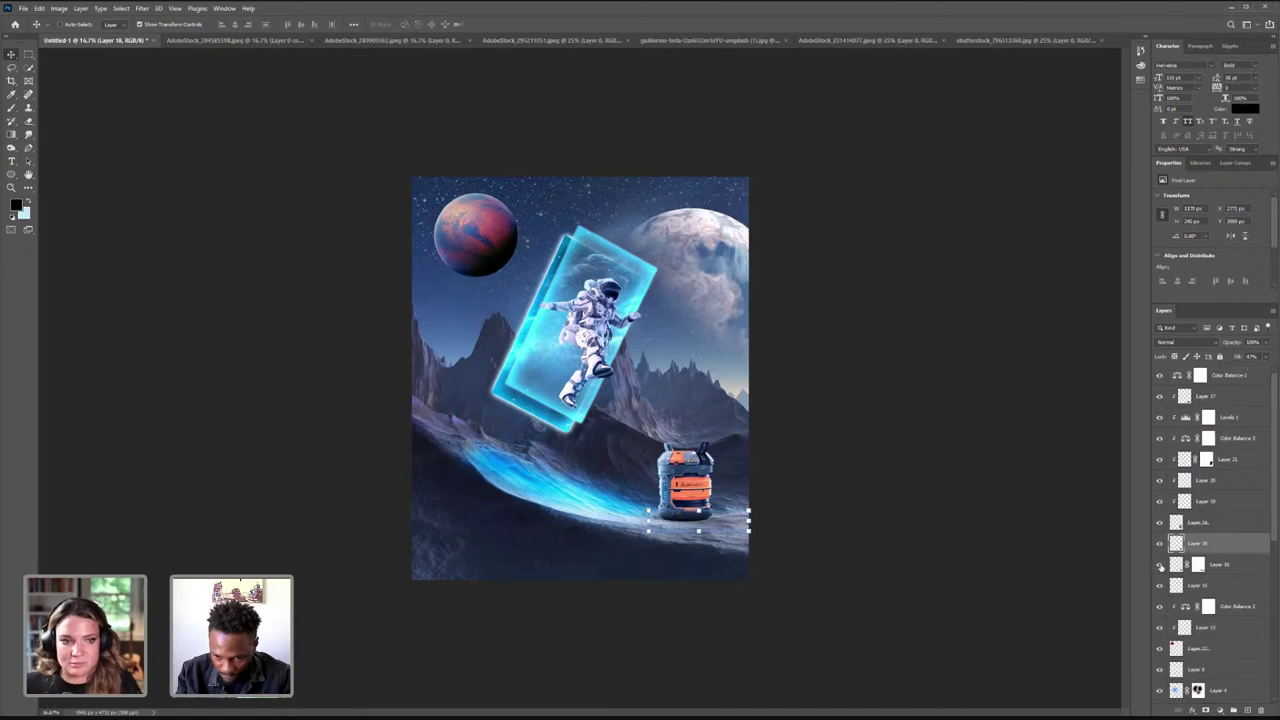
click(1228, 565)
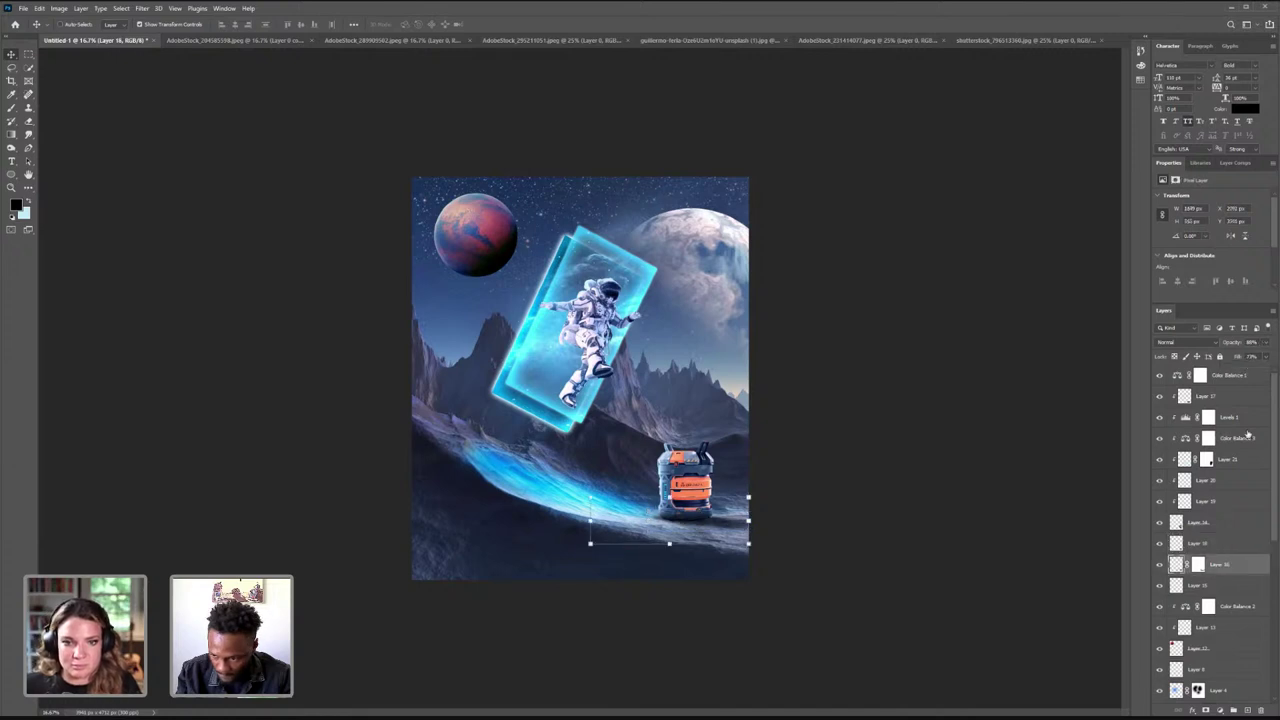
click(1265, 358)
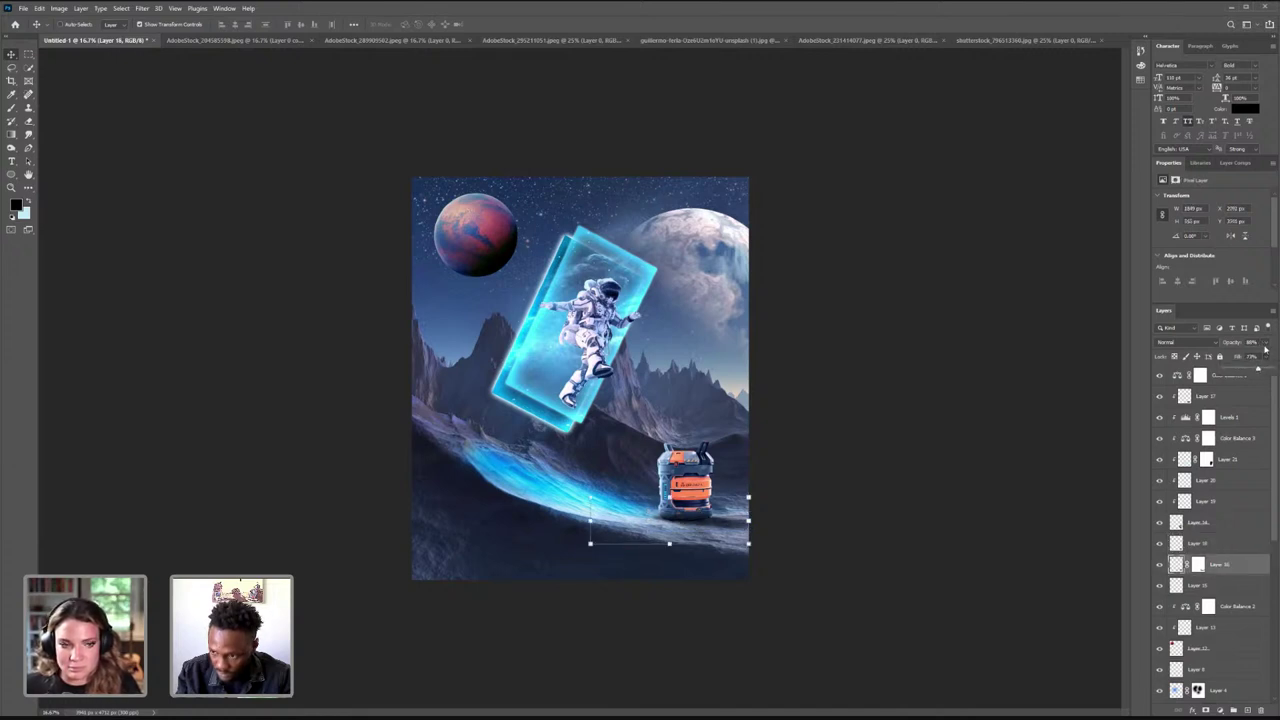
drag(1266, 344, 1256, 358)
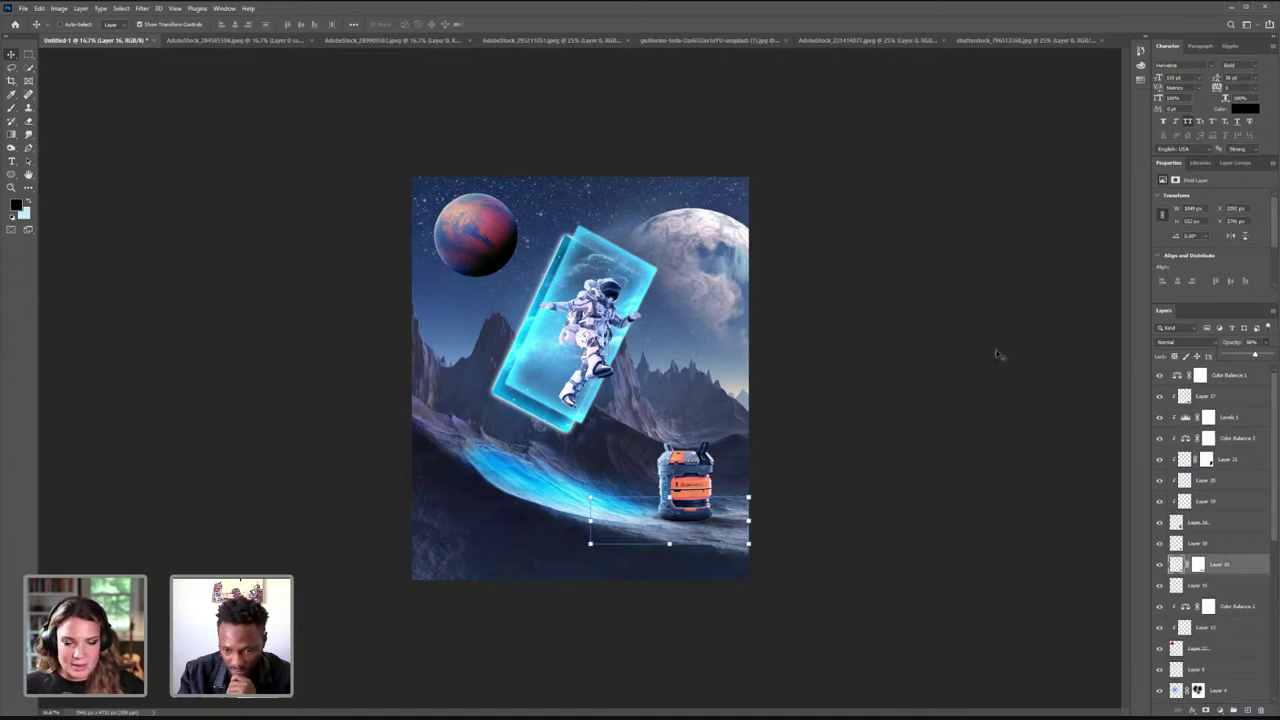
click(1160, 566)
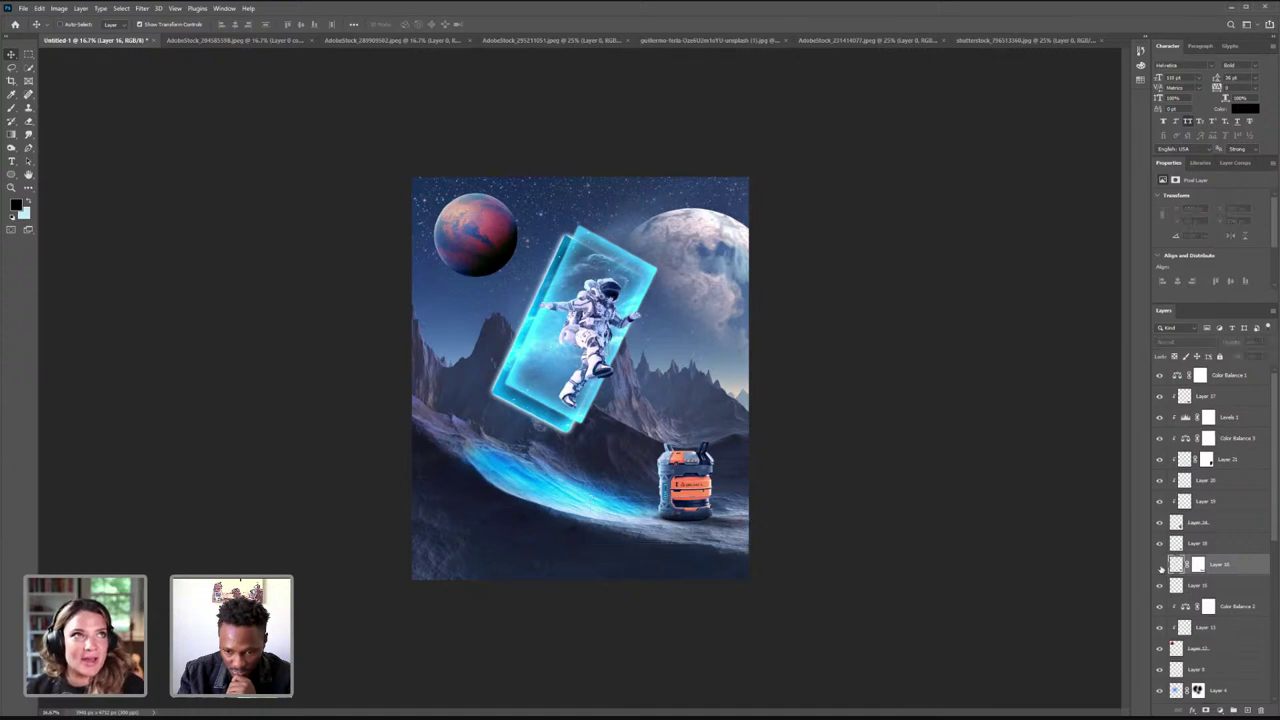
click(1160, 566)
- Target the ground shadow layer's mask for painting and set the brush opacity to 100%
click(1198, 565)
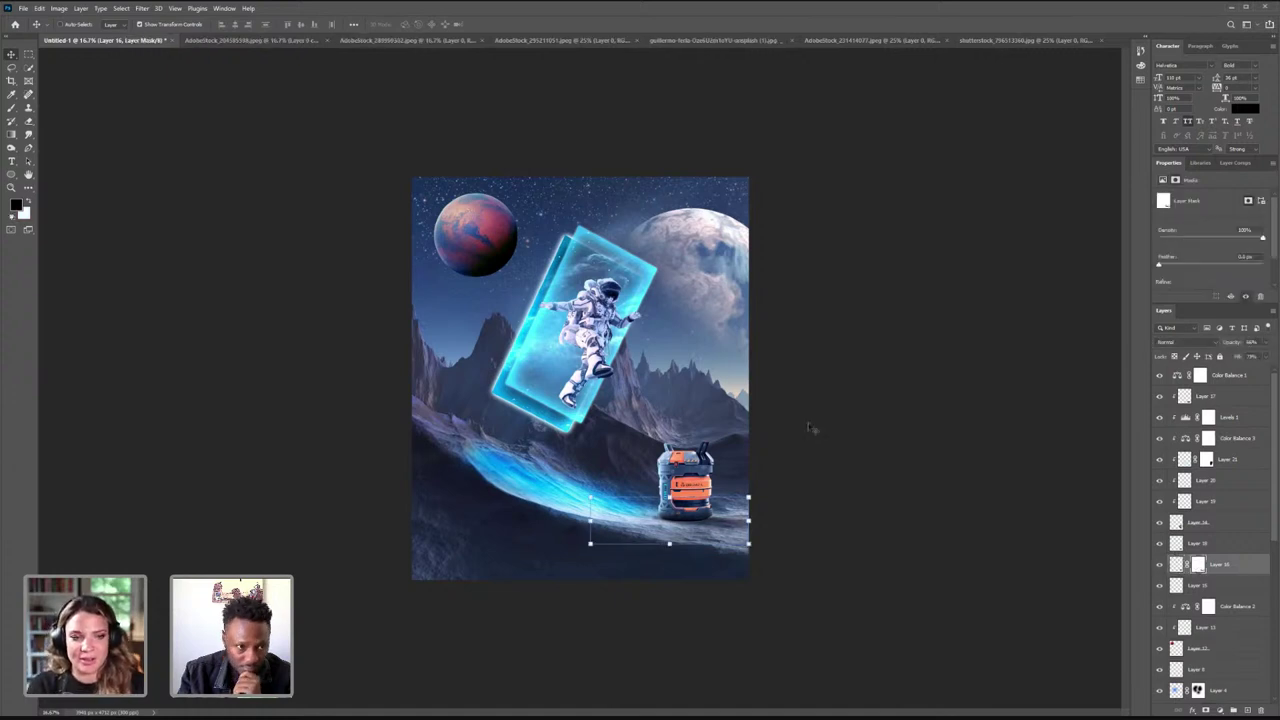
key(b)
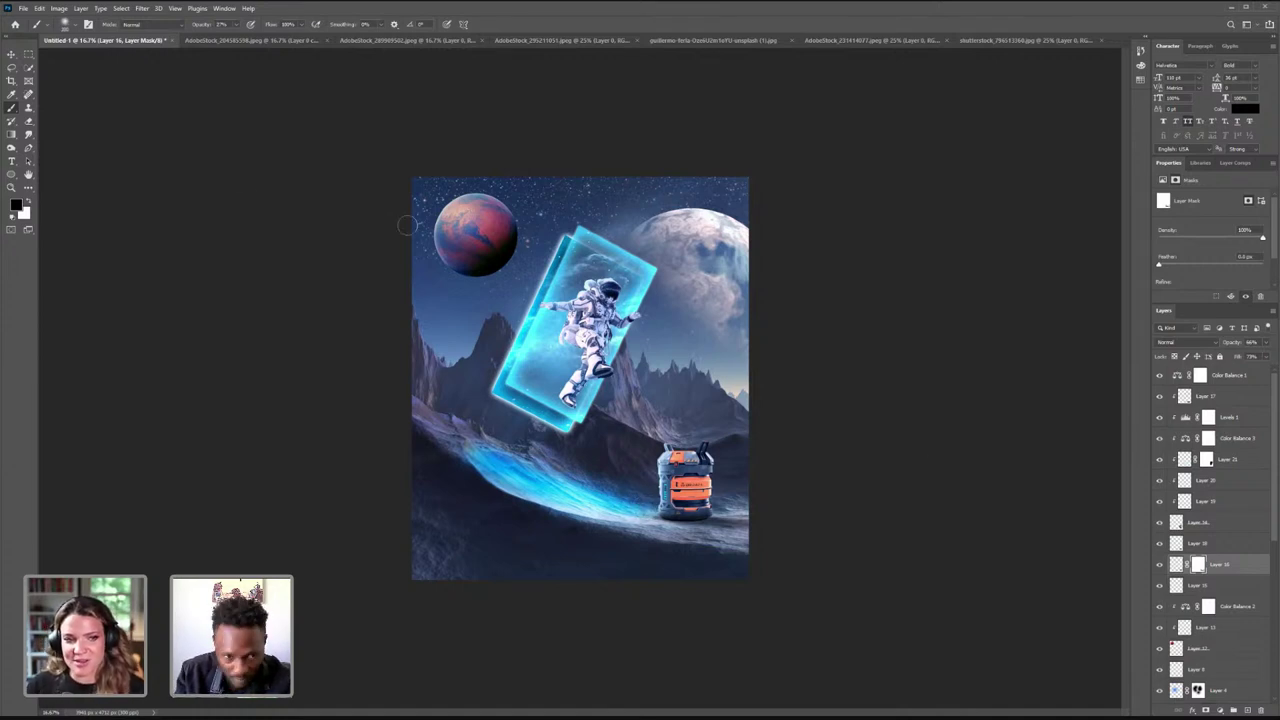
drag(238, 25, 268, 35)
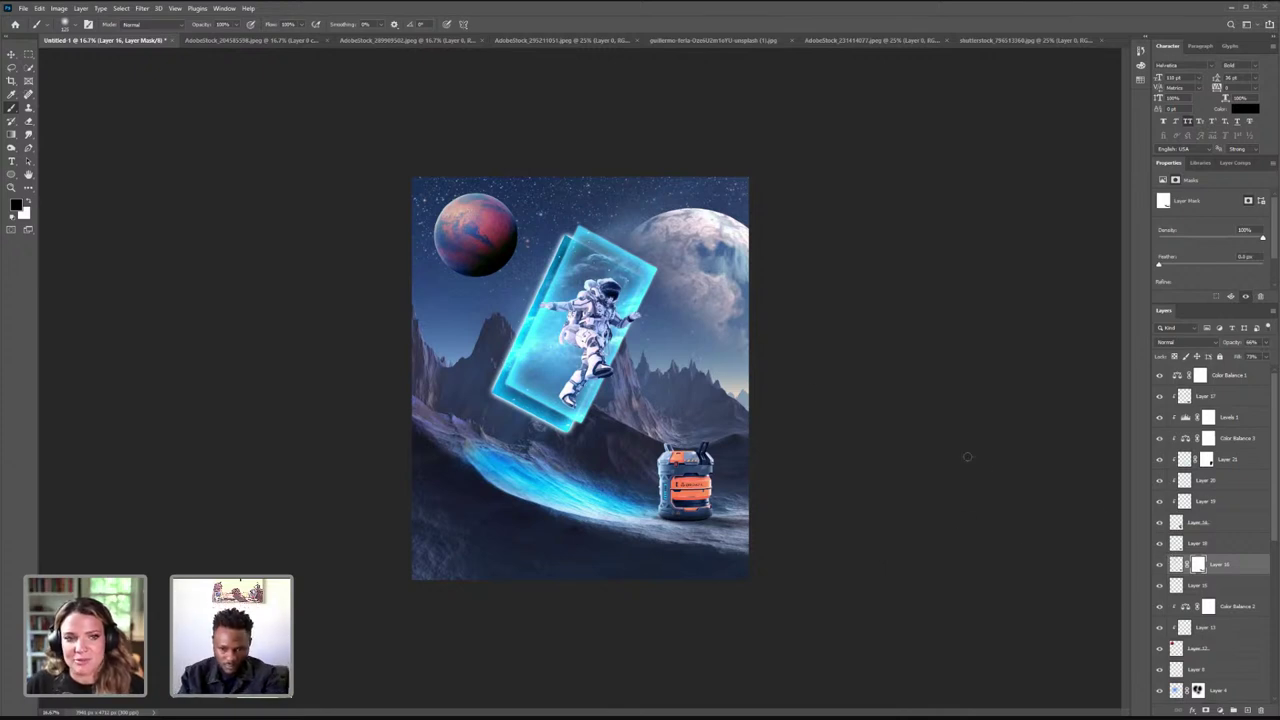
- Select the red planet with its two clipped layers, reposition them in the upper-left sky and enlarge them to about 128%
click(11, 54)
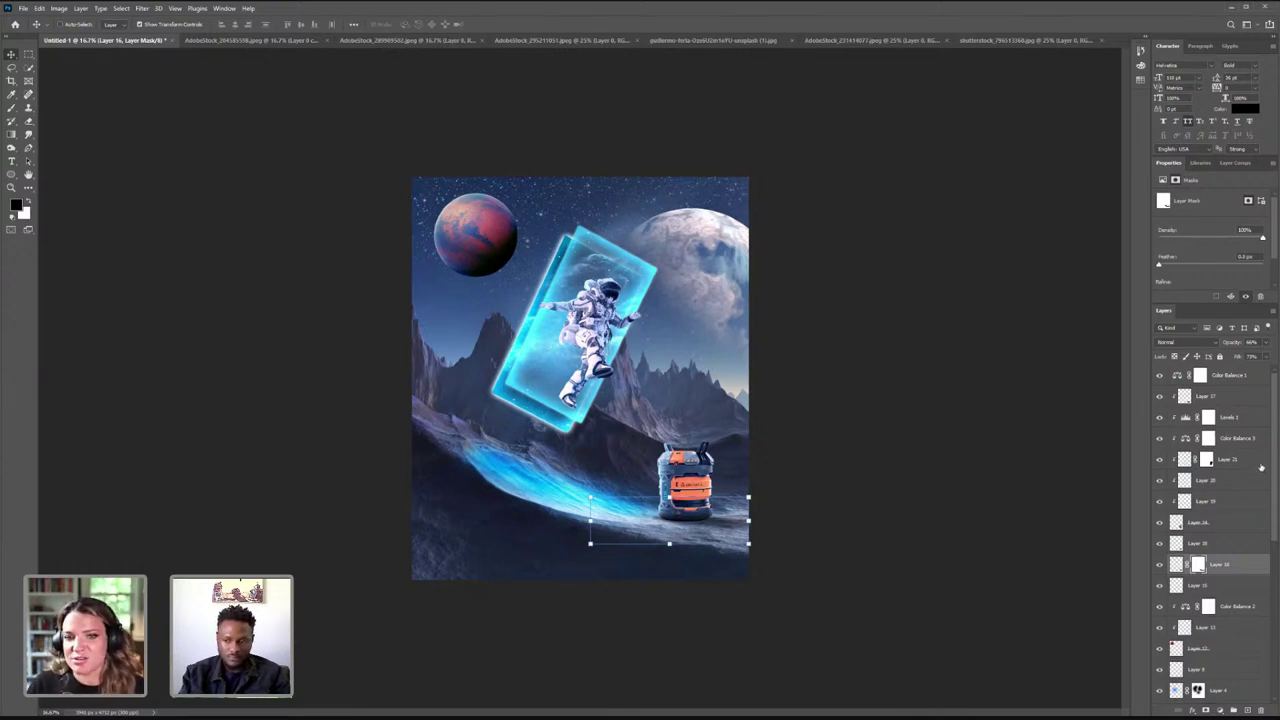
click(1220, 650)
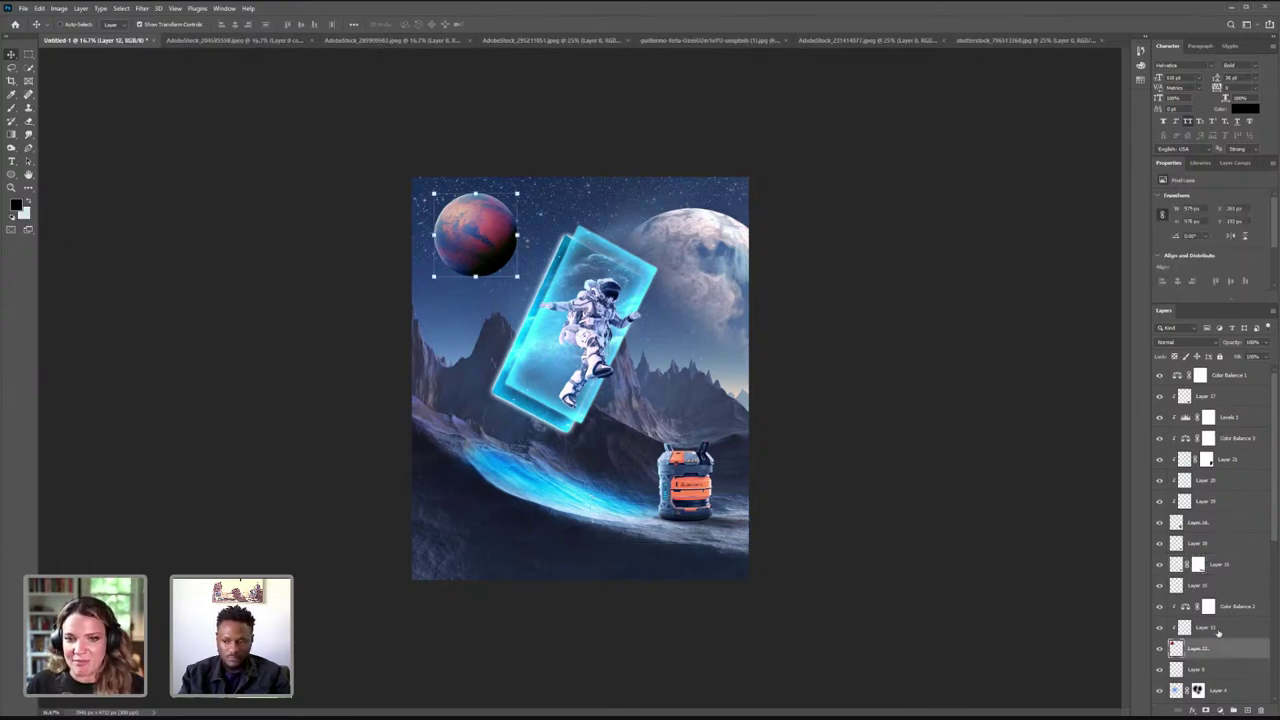
shift+click(1227, 607)
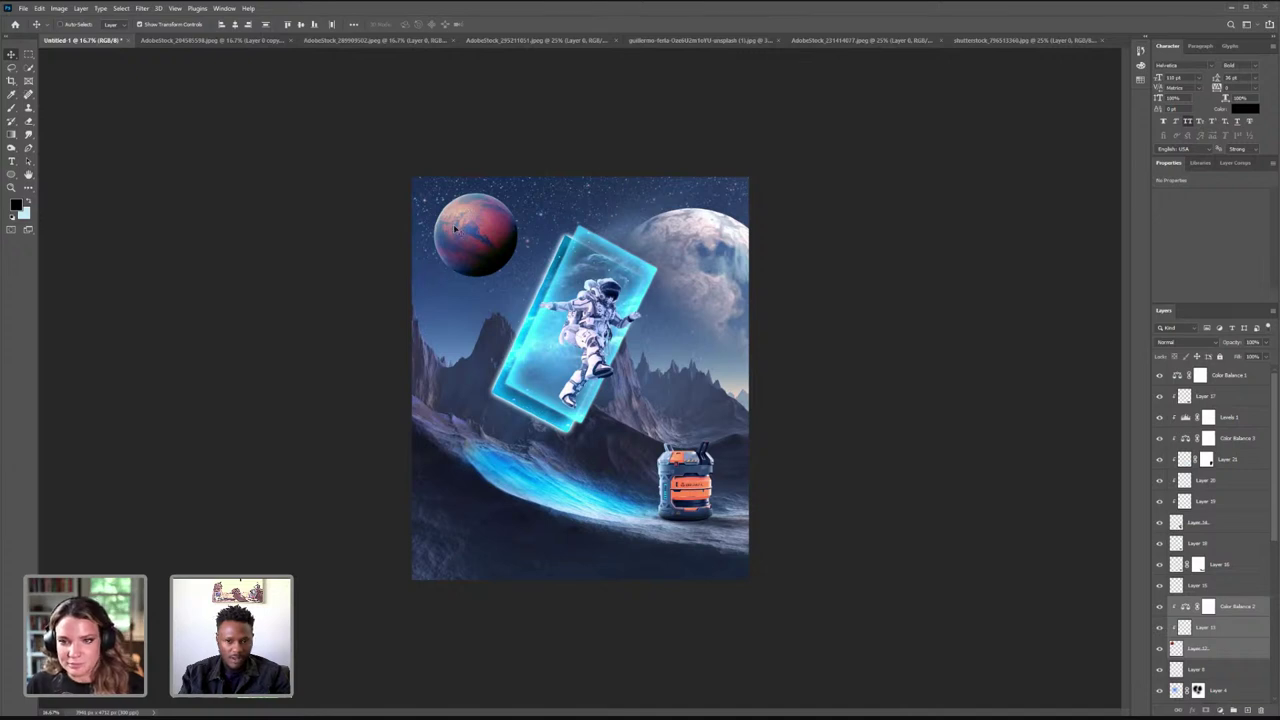
drag(455, 229, 436, 216)
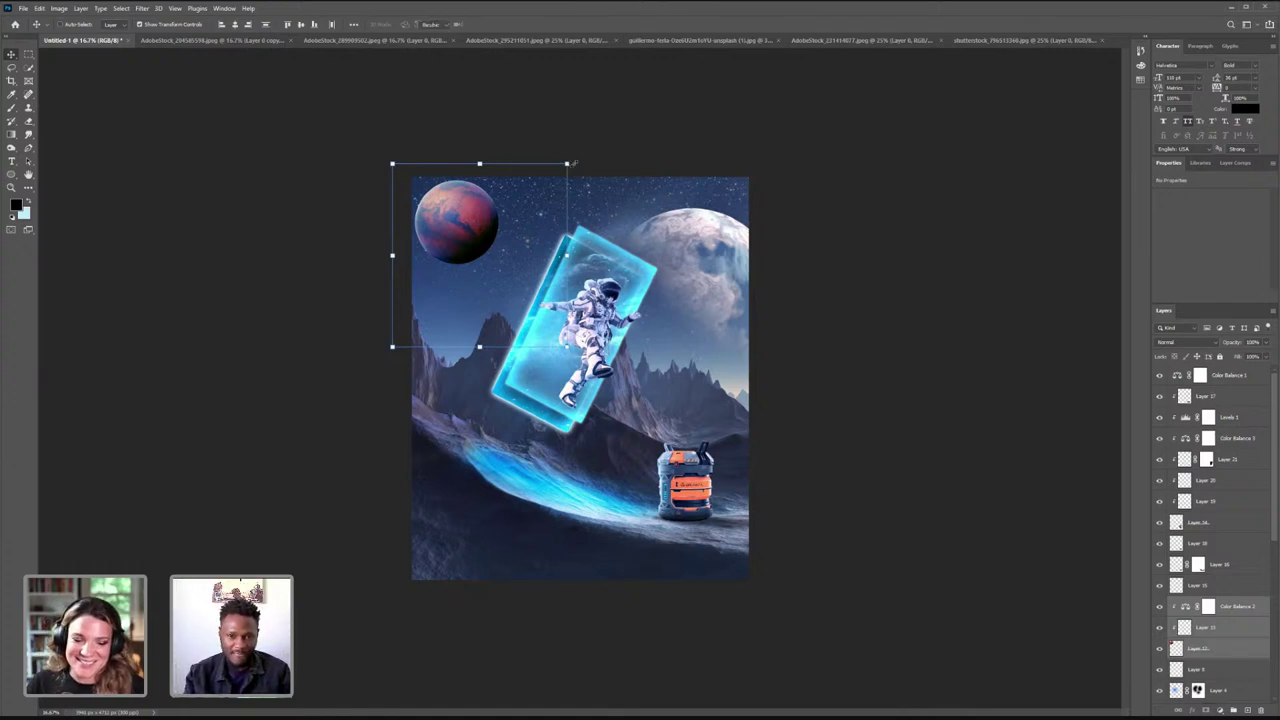
drag(567, 162, 616, 112)
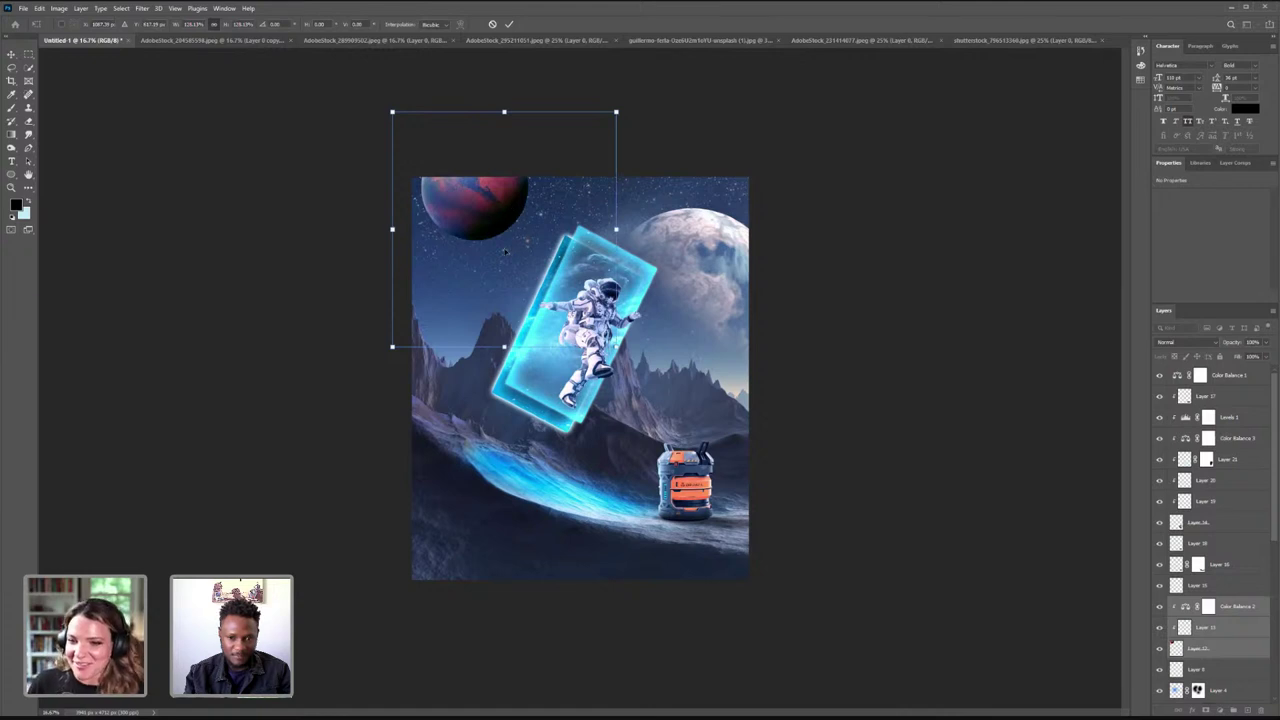
drag(506, 251, 503, 298)
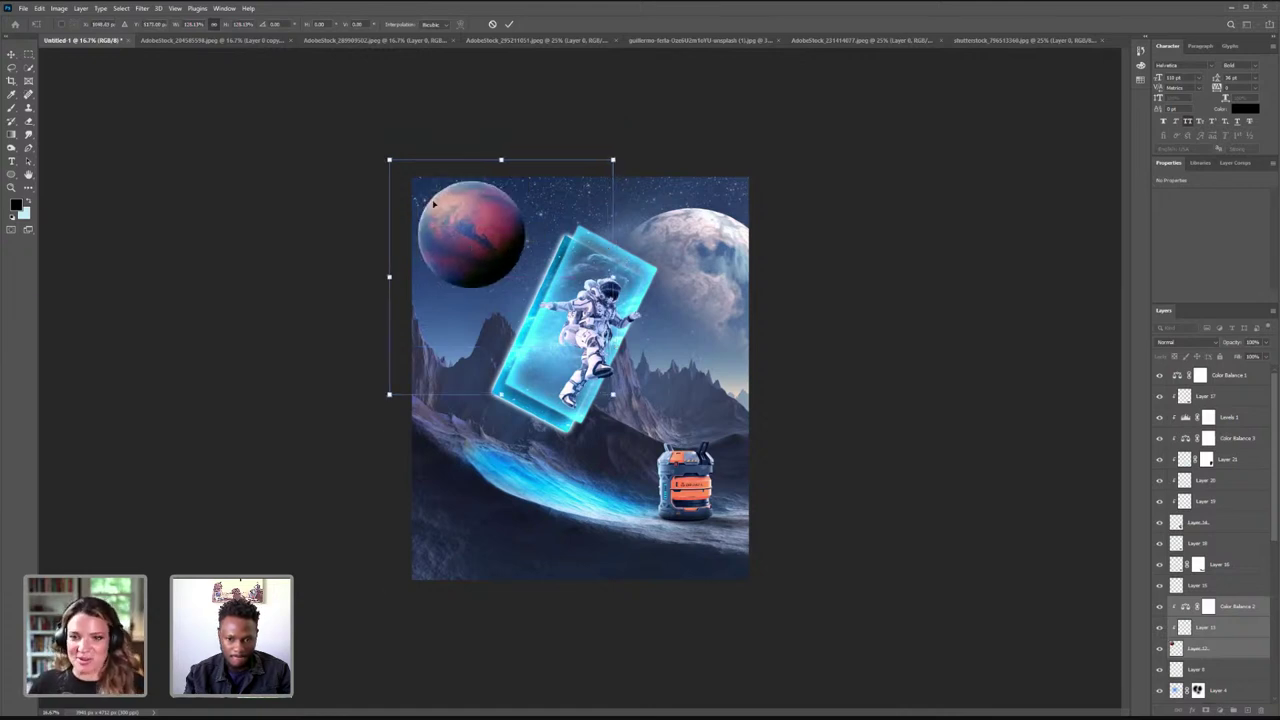
- Rotate the red planet about 160°, reduce its scale to about 120% and place it partly off the canvas's upper-left corner
drag(551, 318, 450, 212)
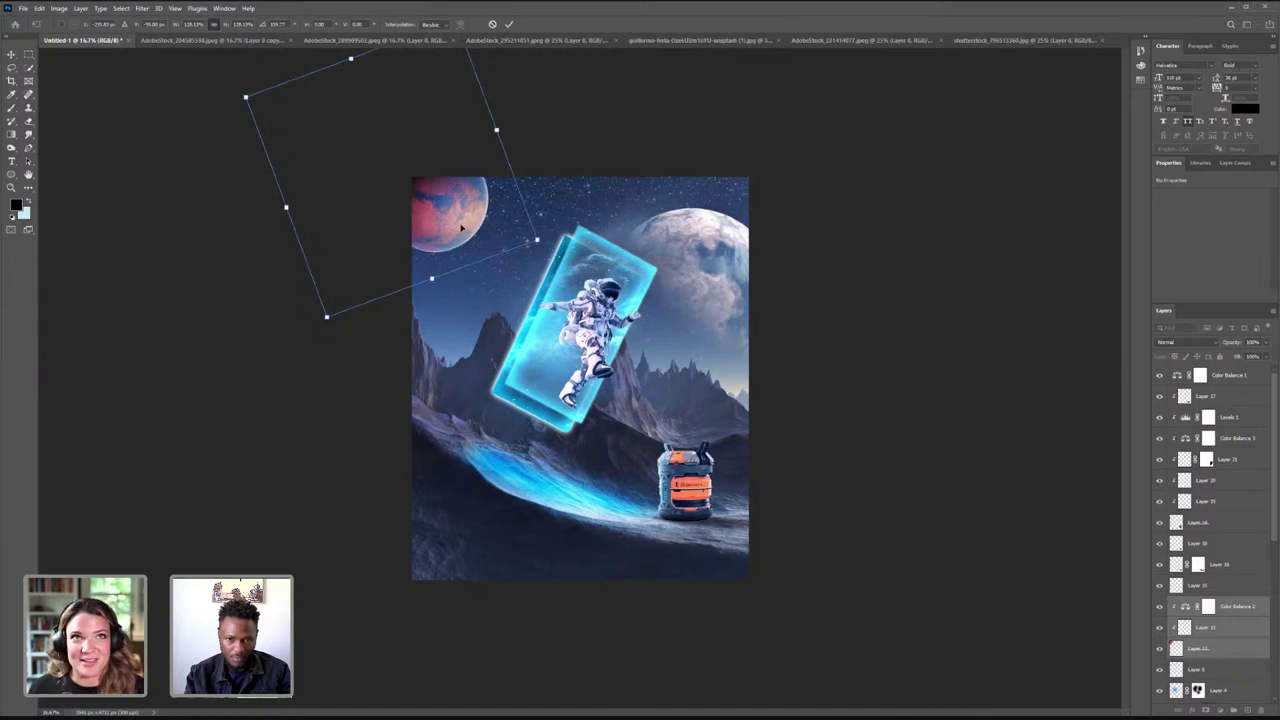
drag(461, 228, 462, 222)
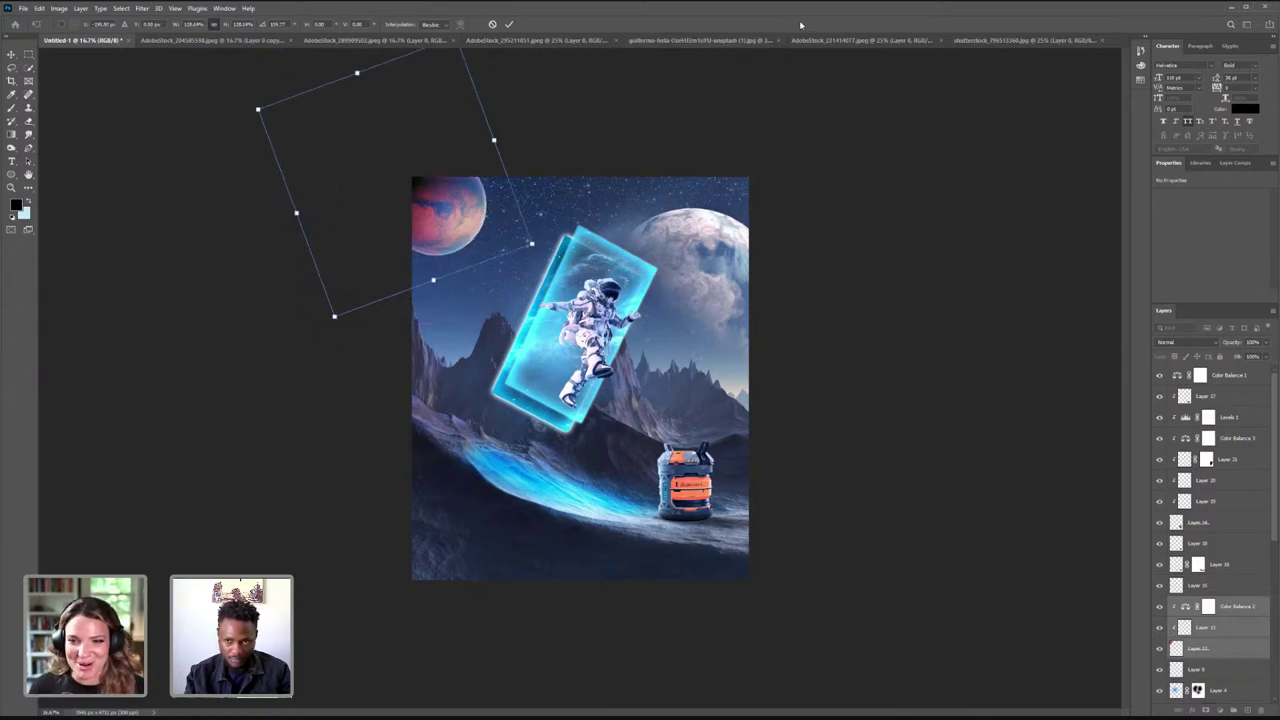
click(510, 24)
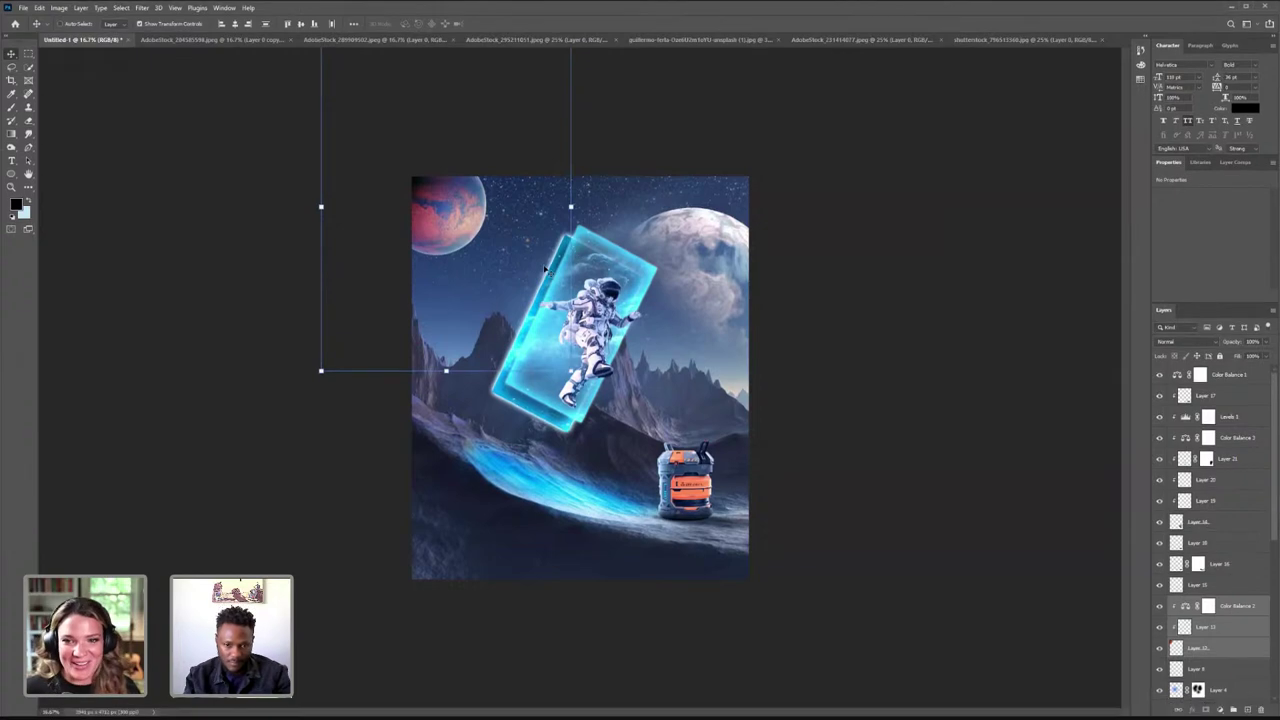
- Toggle the shading layer clipped to the red planet to compare it, and shift that shading slightly downward
click(1220, 628)
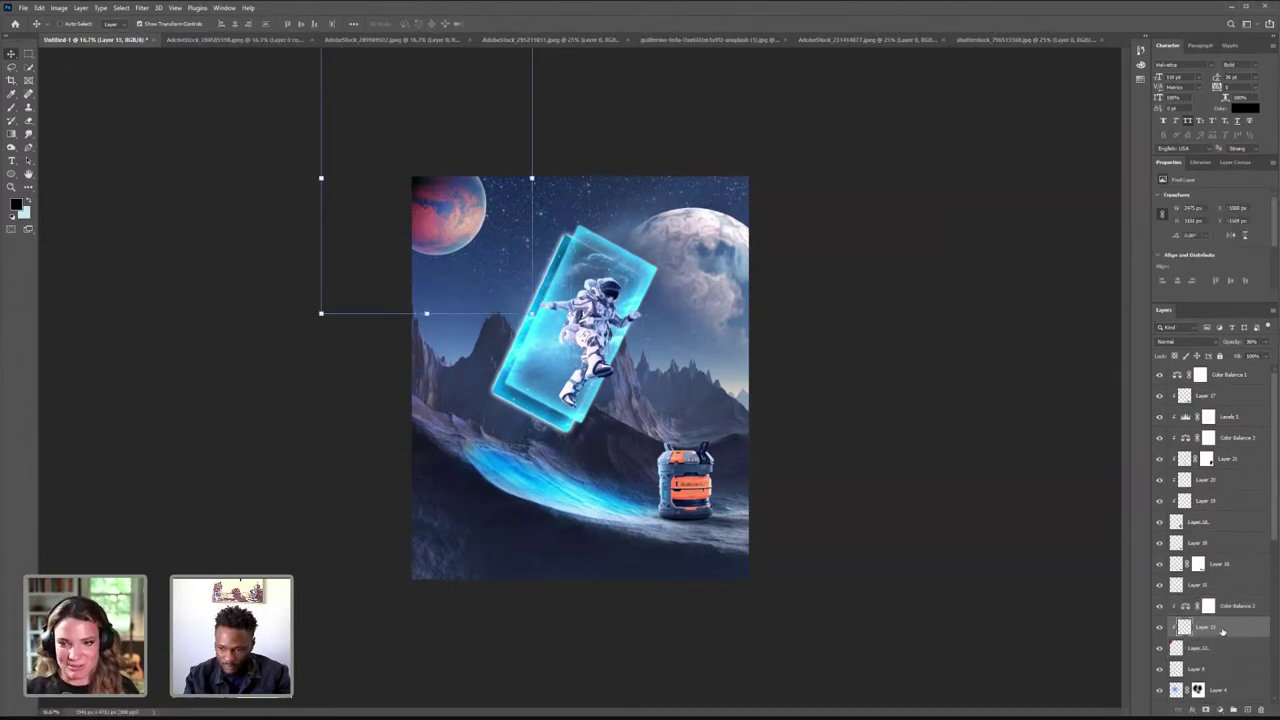
click(1160, 627)
click(1162, 628)
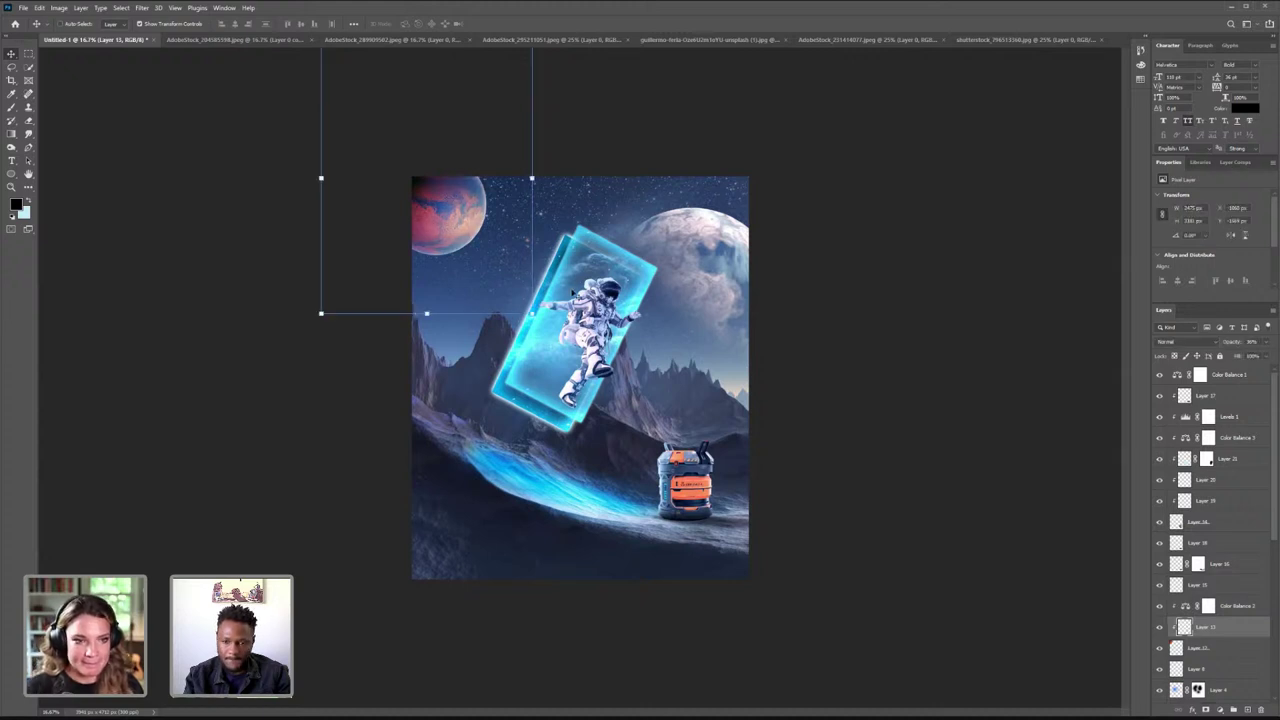
drag(477, 226, 476, 228)
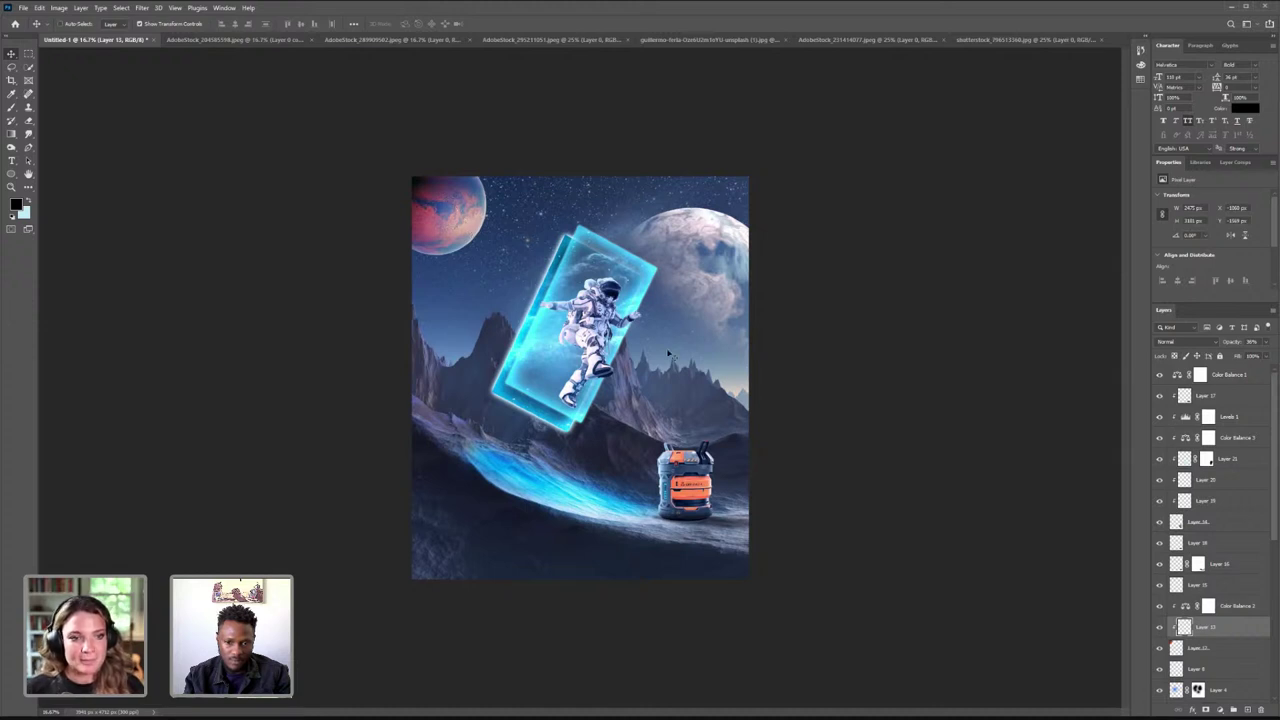
key(ctrl+h)
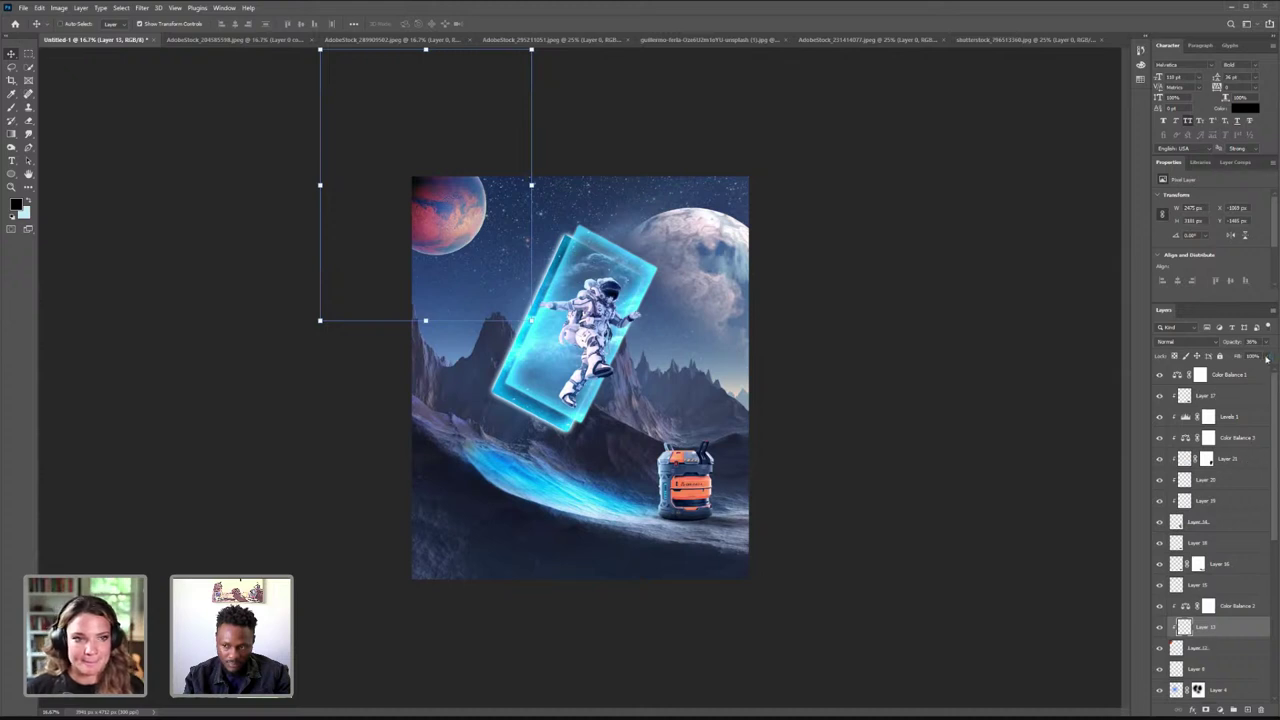
- Lower the fill of the shading layer clipped to the red planet to about 66%
drag(1266, 358, 1250, 370)
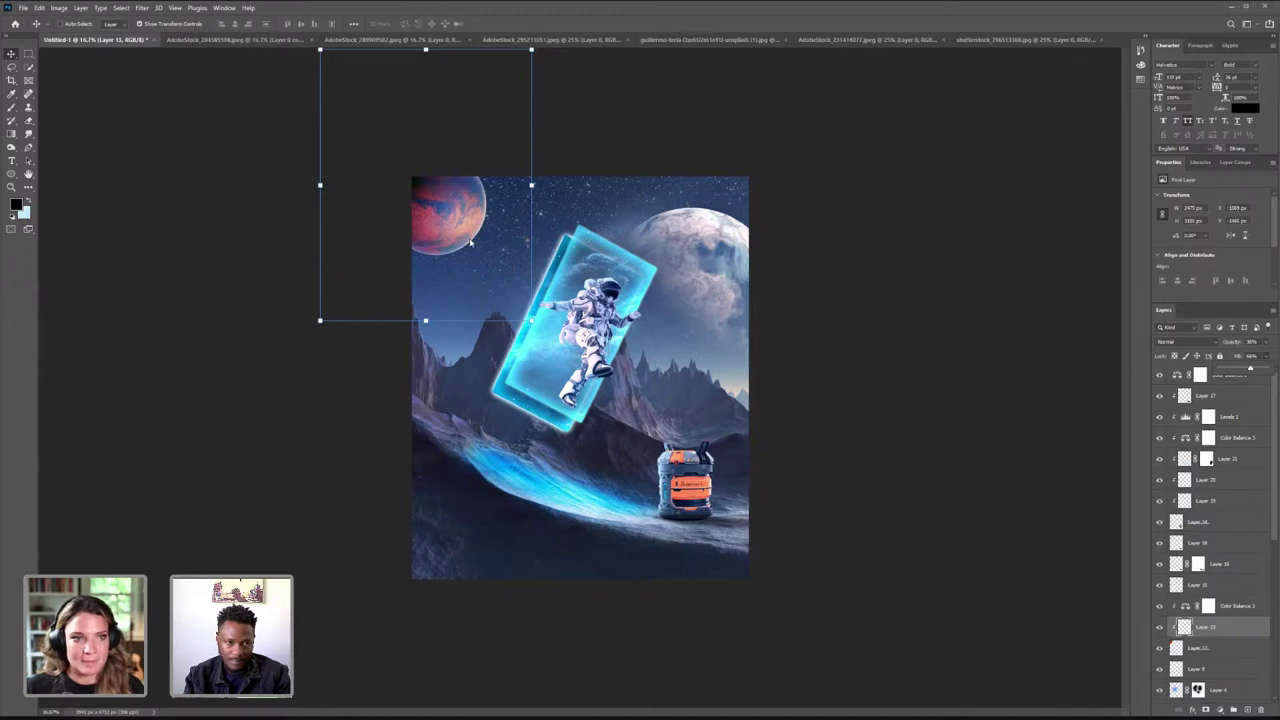
- Examine the astronaut and the glowing portal frames up close, and compare them with the whole composition
key(z)
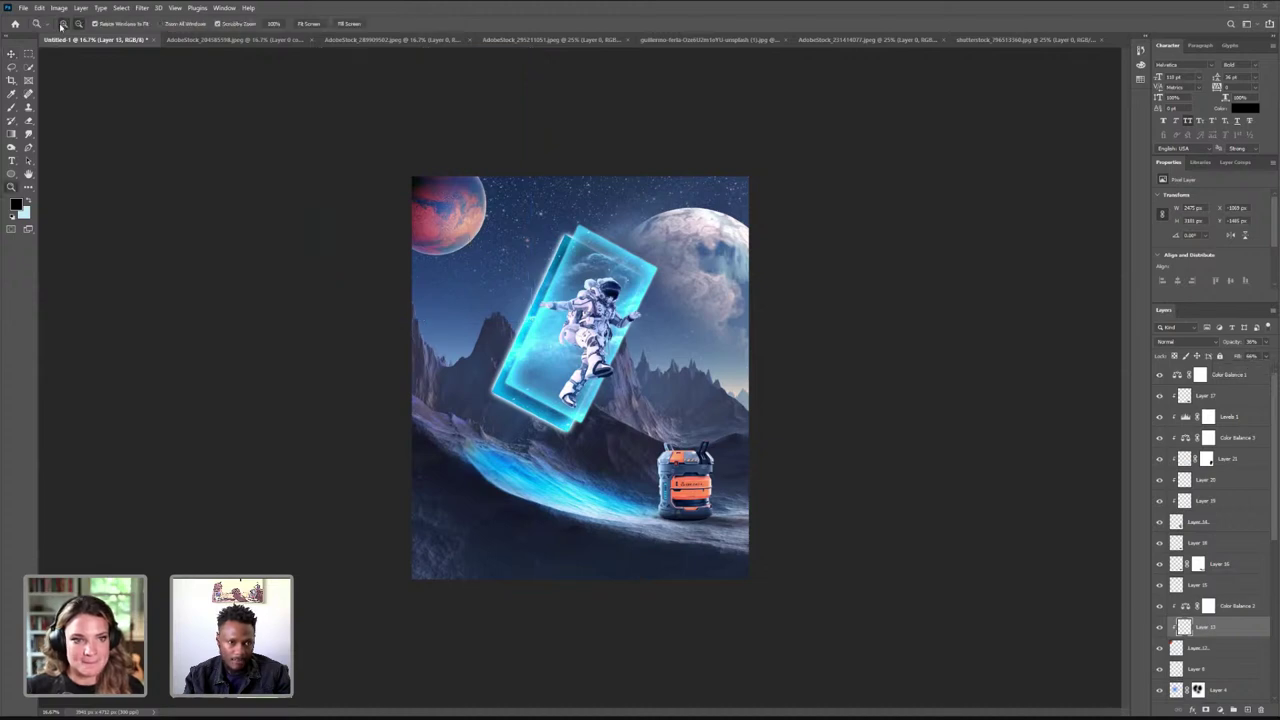
click(688, 365)
click(620, 322)
click(568, 222)
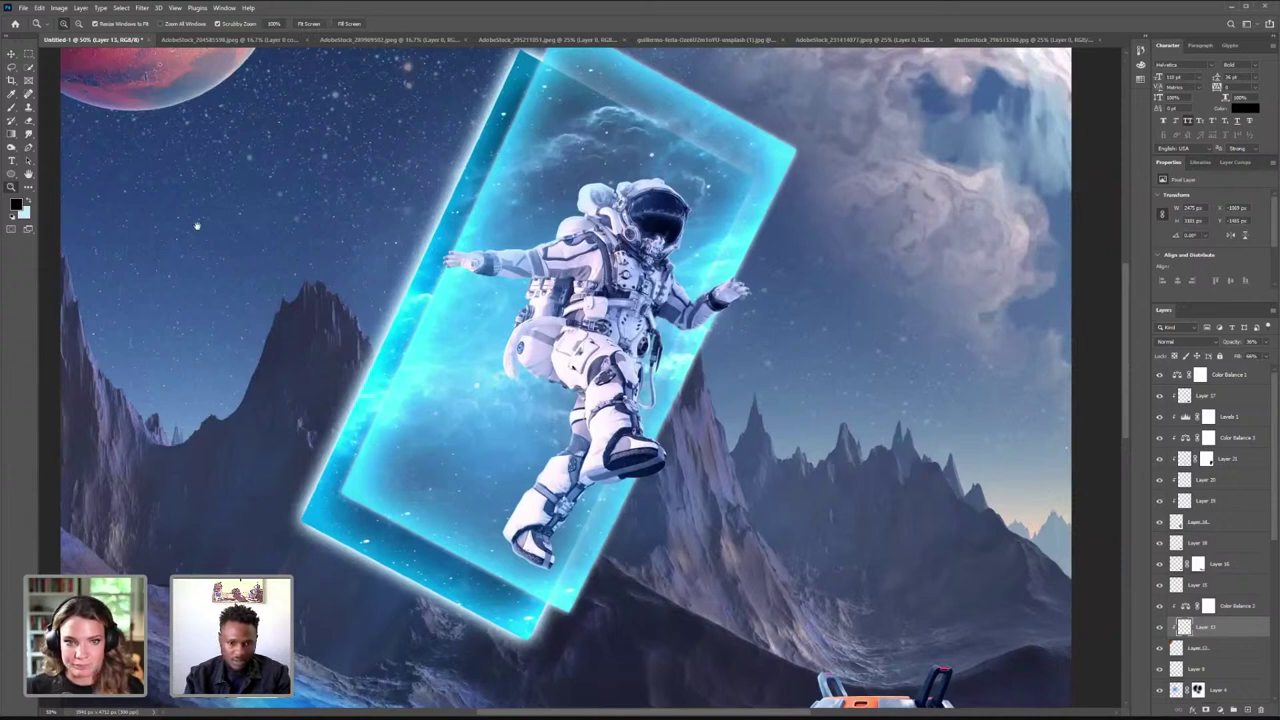
key(h)
drag(197, 226, 599, 320)
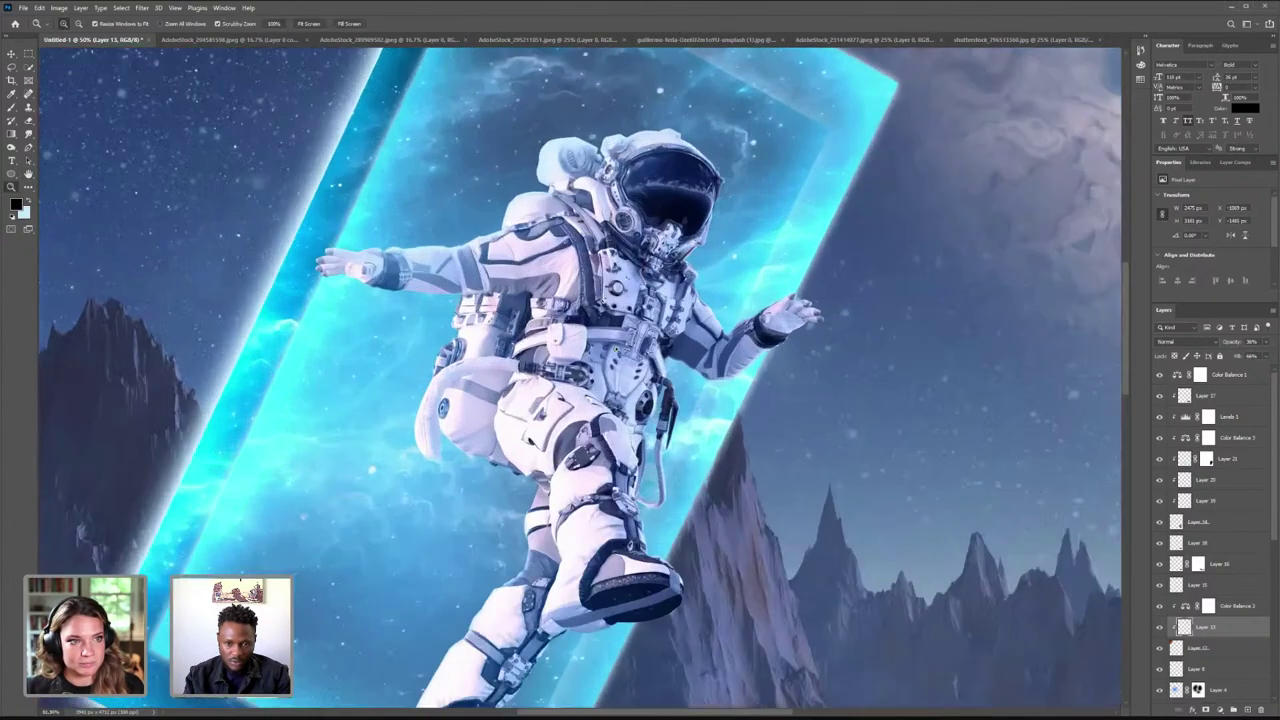
drag(511, 237, 620, 322)
alt+click(649, 288)
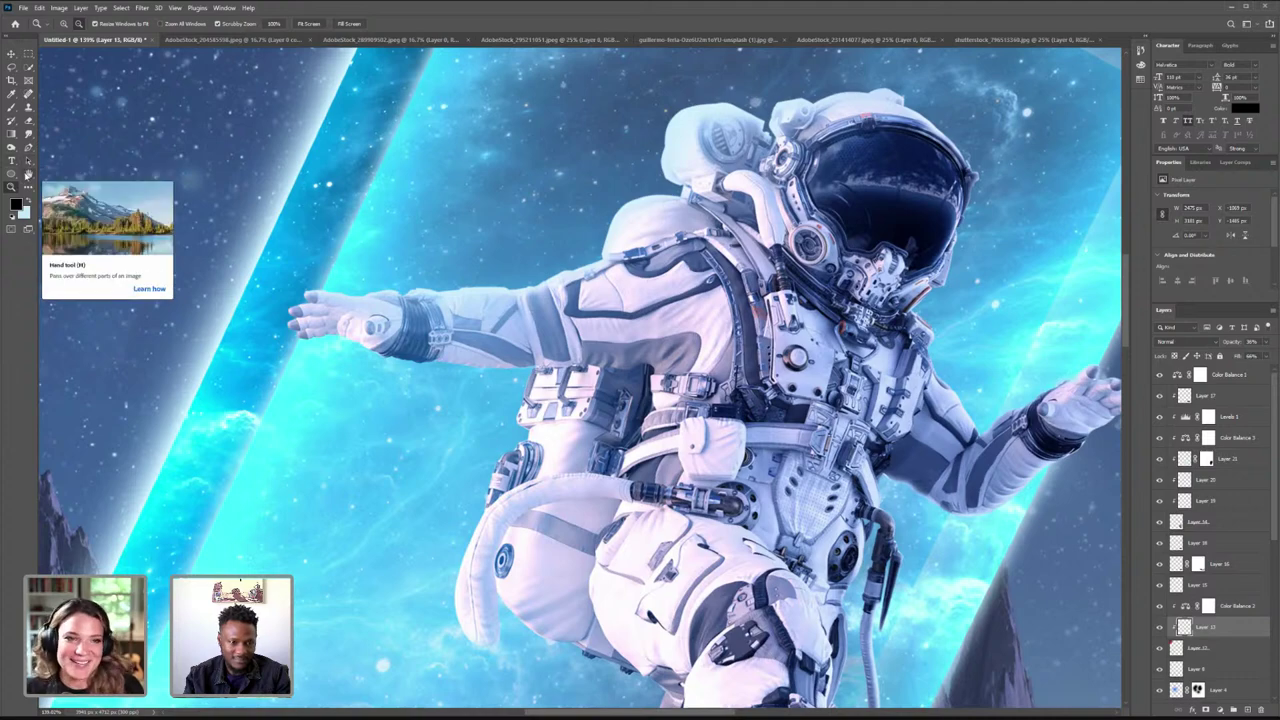
alt+click(672, 290)
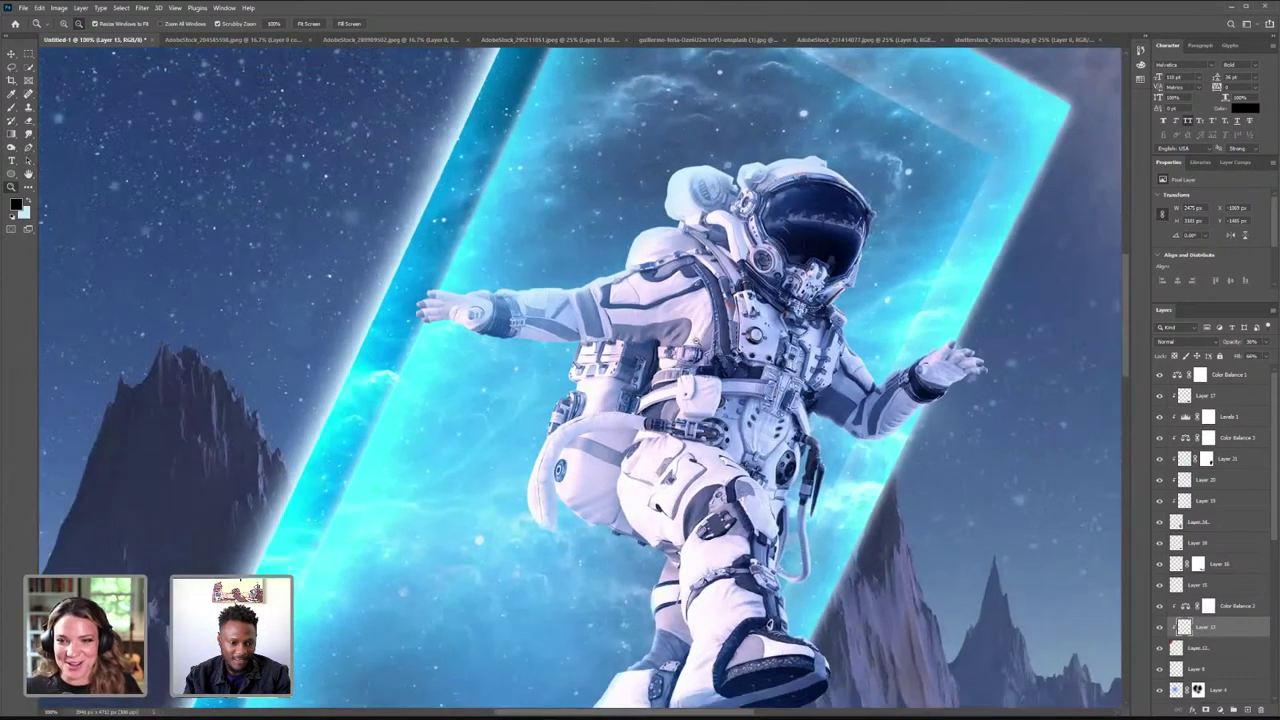
alt+click(680, 305)
alt+click(700, 335)
alt+click(720, 370)
scroll(739, 392, down, 1)
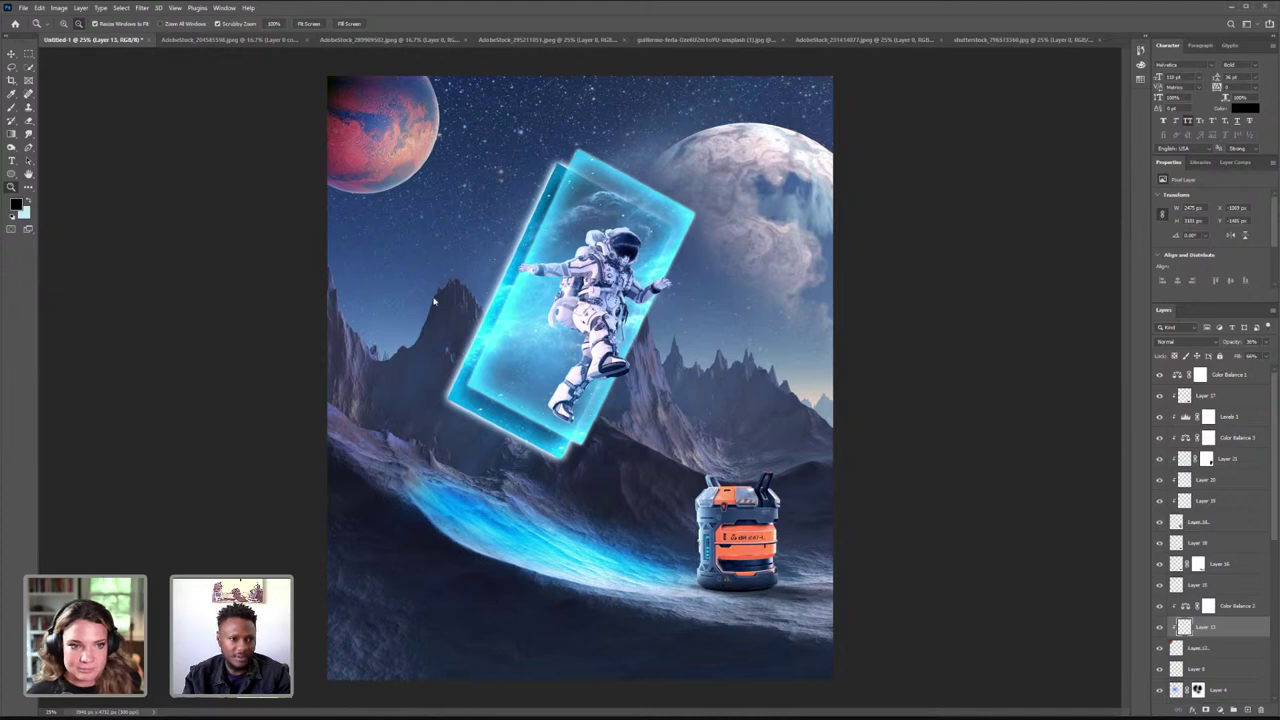
- Duplicate the barrel layer and place the copy between Layer 17 and the Levels adjustment
key(v)
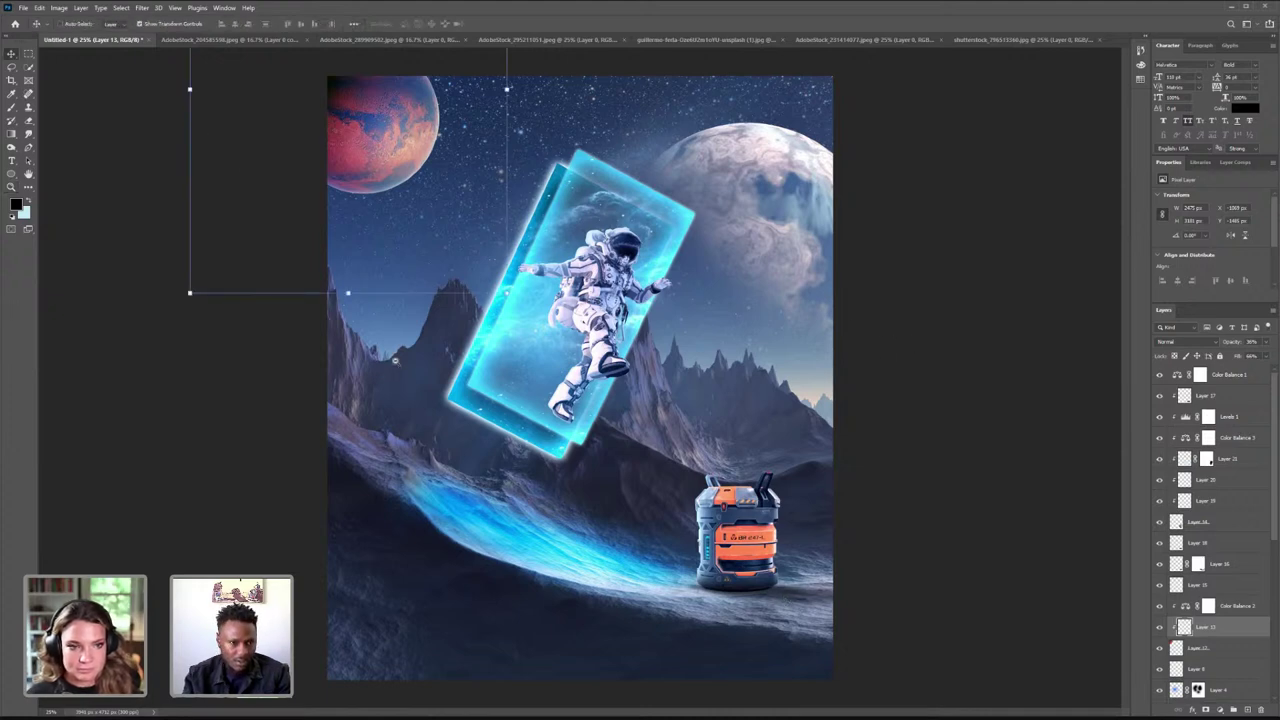
key(z)
click(821, 616)
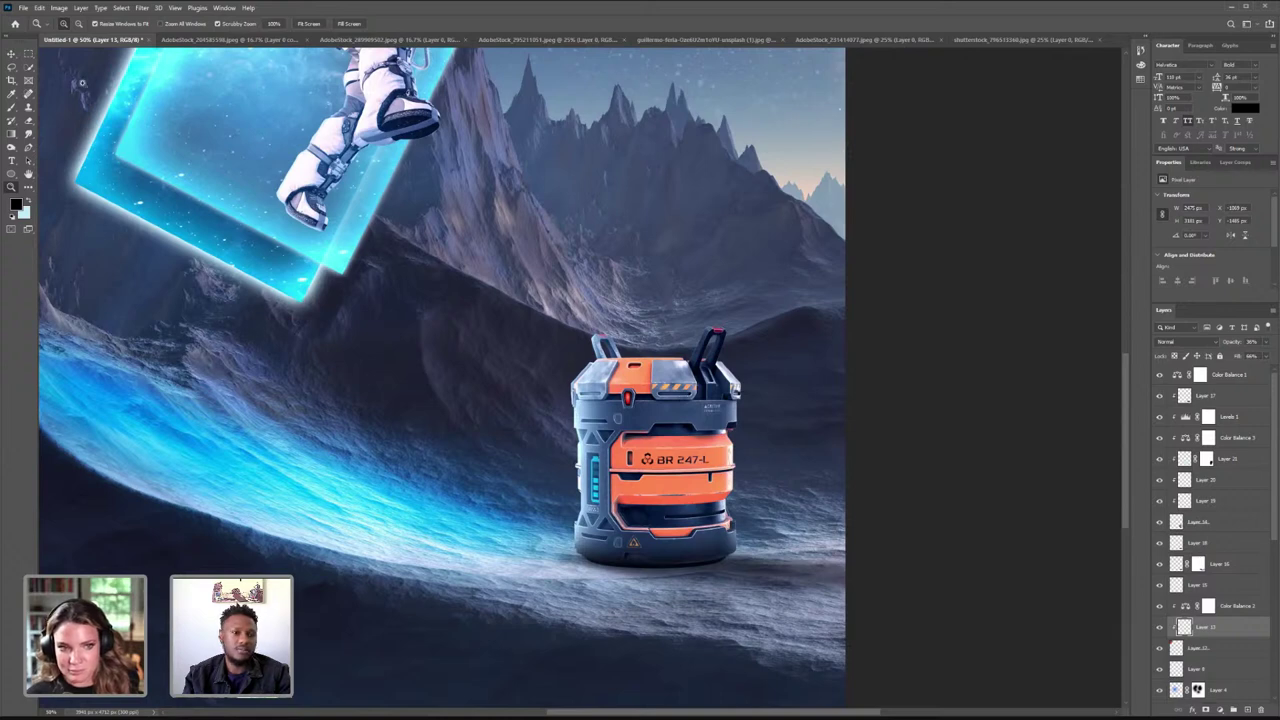
click(12, 54)
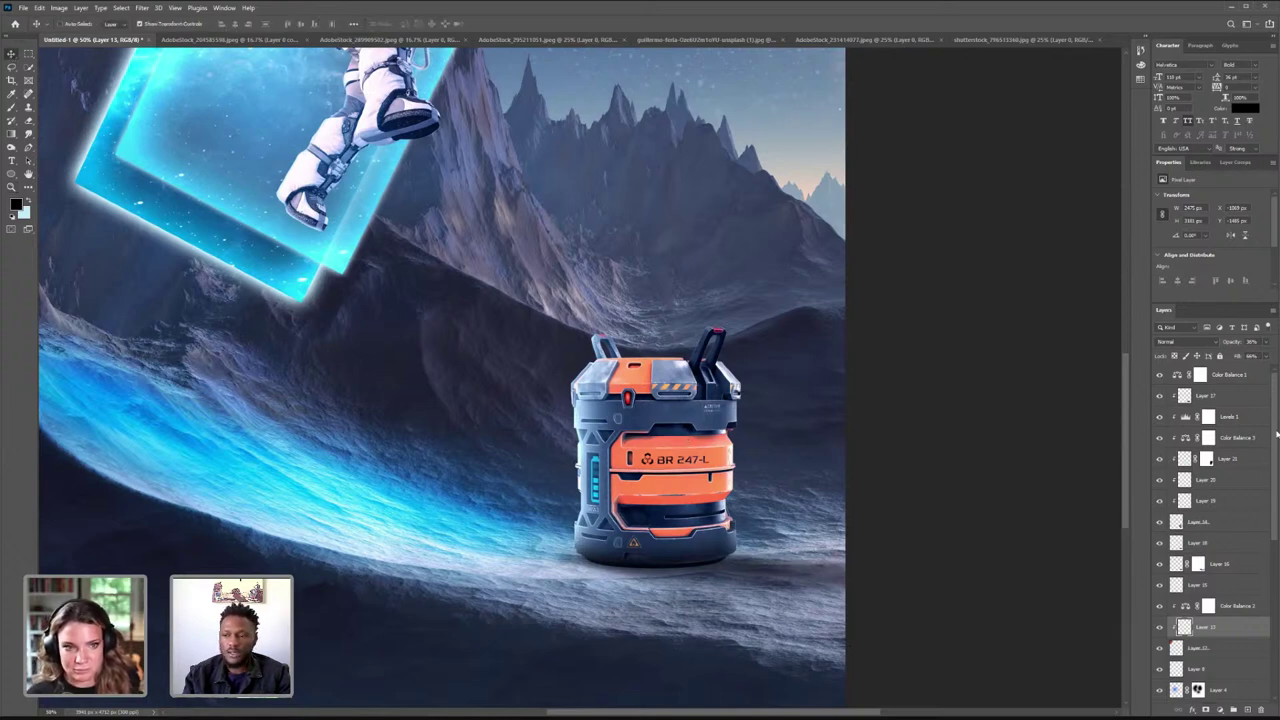
scroll(1250, 470, down, 2)
click(1222, 481)
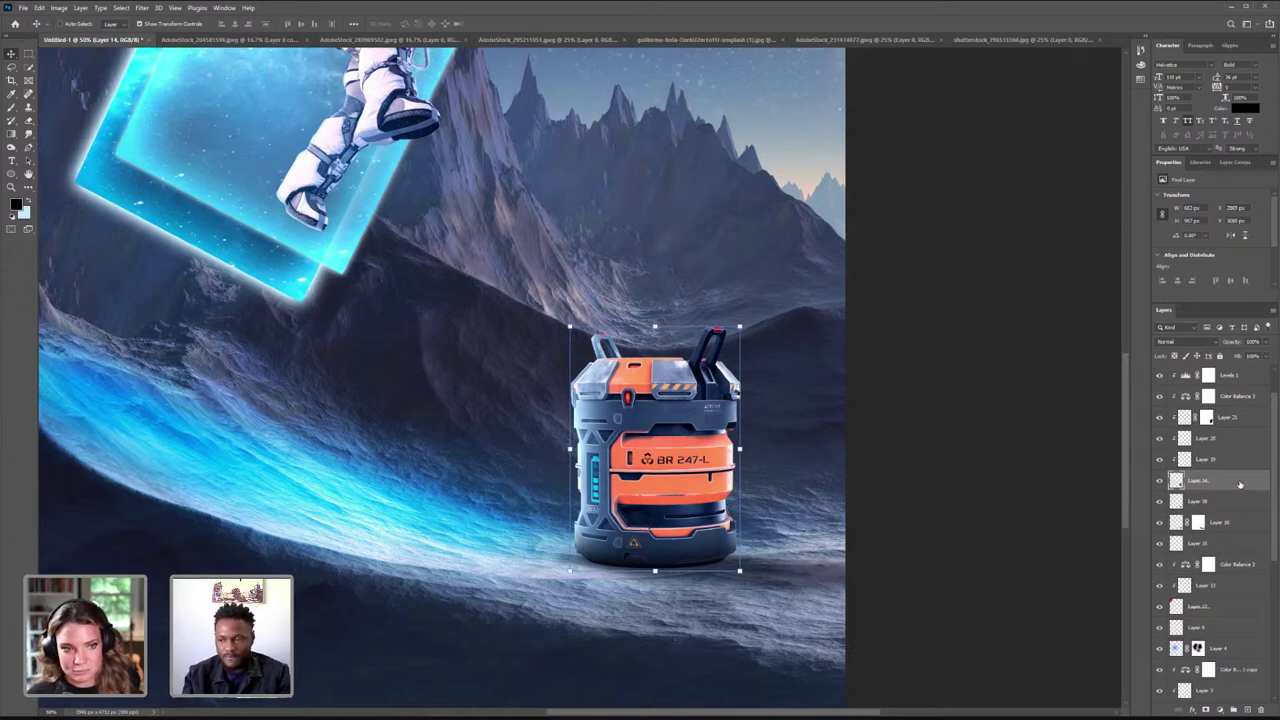
scroll(1240, 485, up, 2)
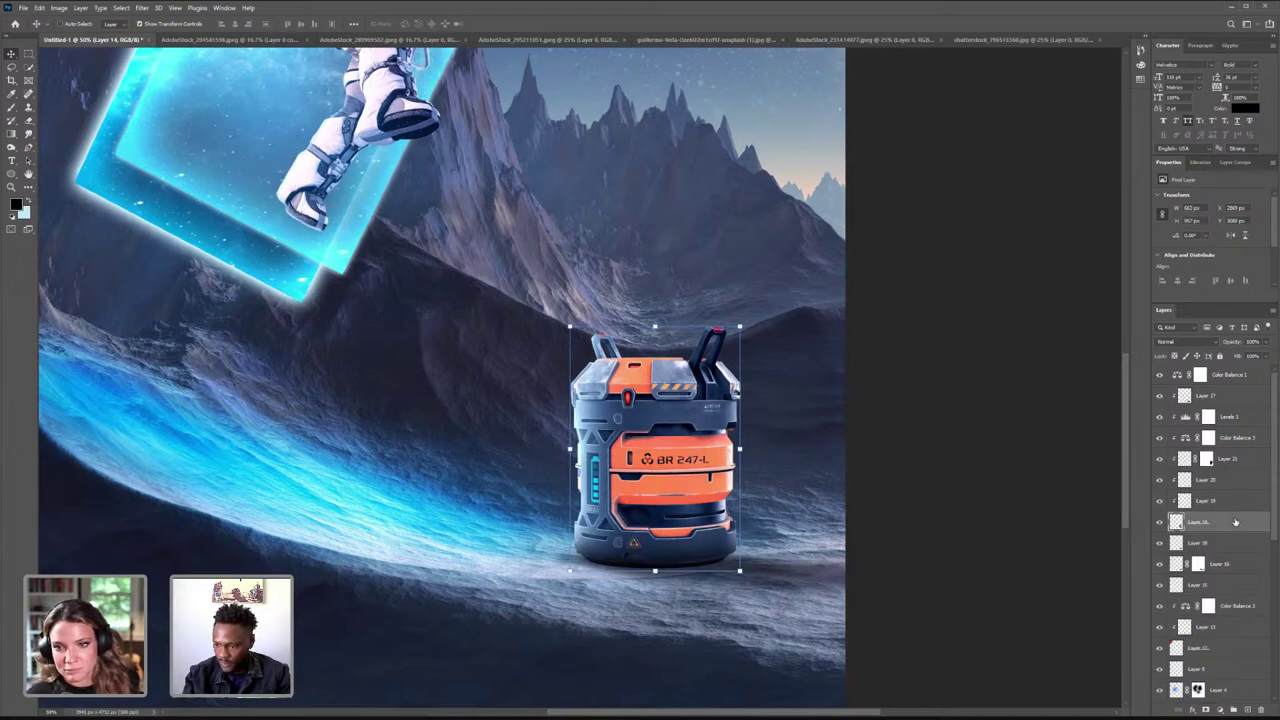
drag(1244, 527, 1247, 709)
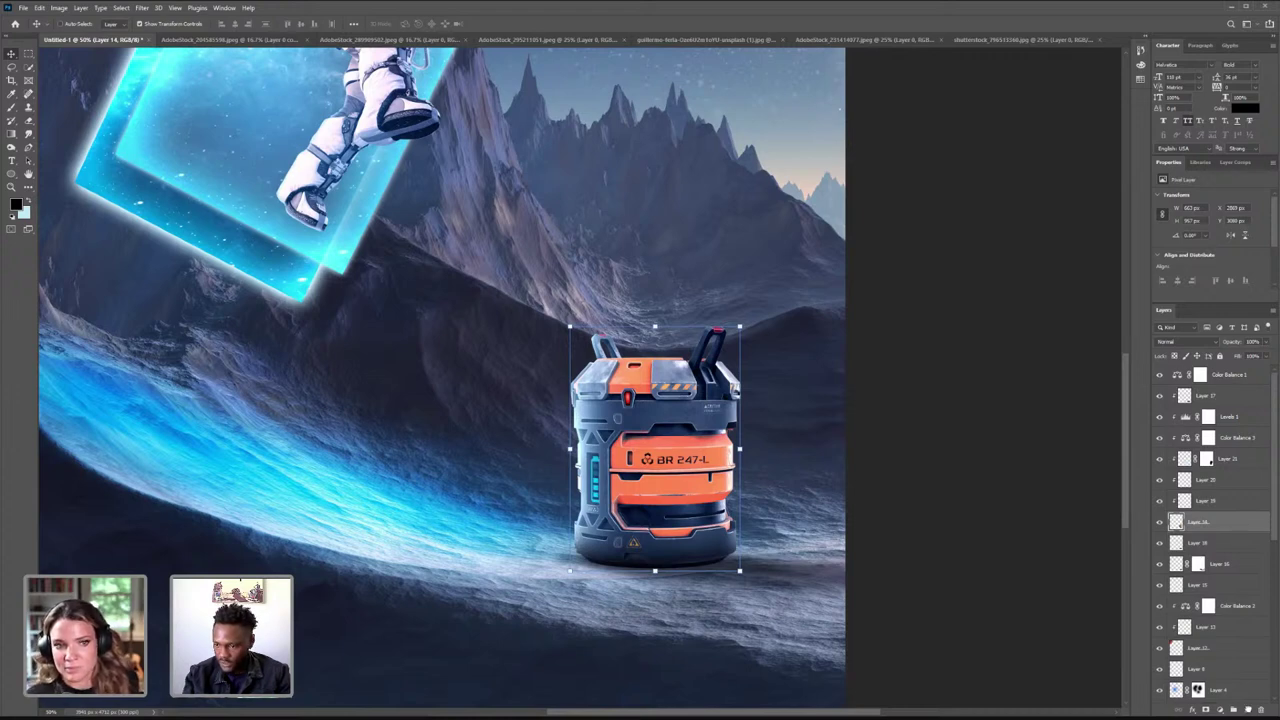
drag(1218, 522, 1220, 420)
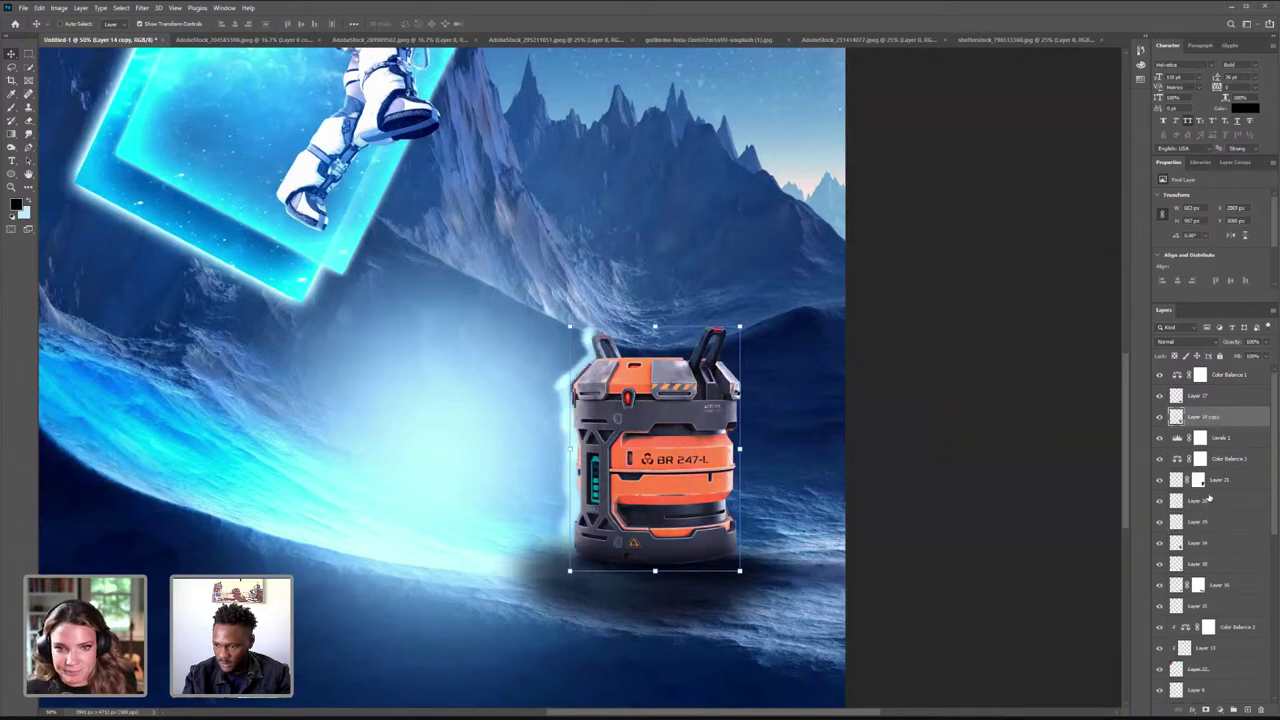
- Clip the Levels, Color Balance and three shading layers above the original barrel back to it with a clipping mask
click(1227, 440)
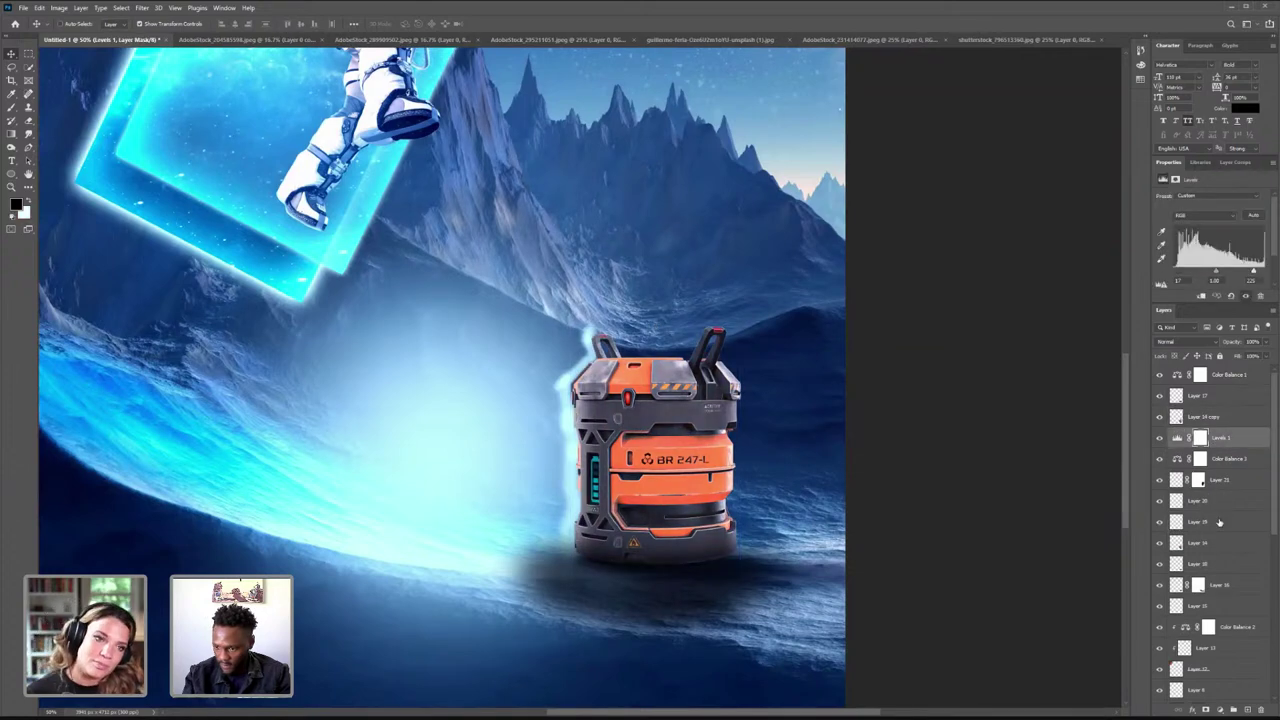
shift+click(1220, 522)
right_click(1221, 480)
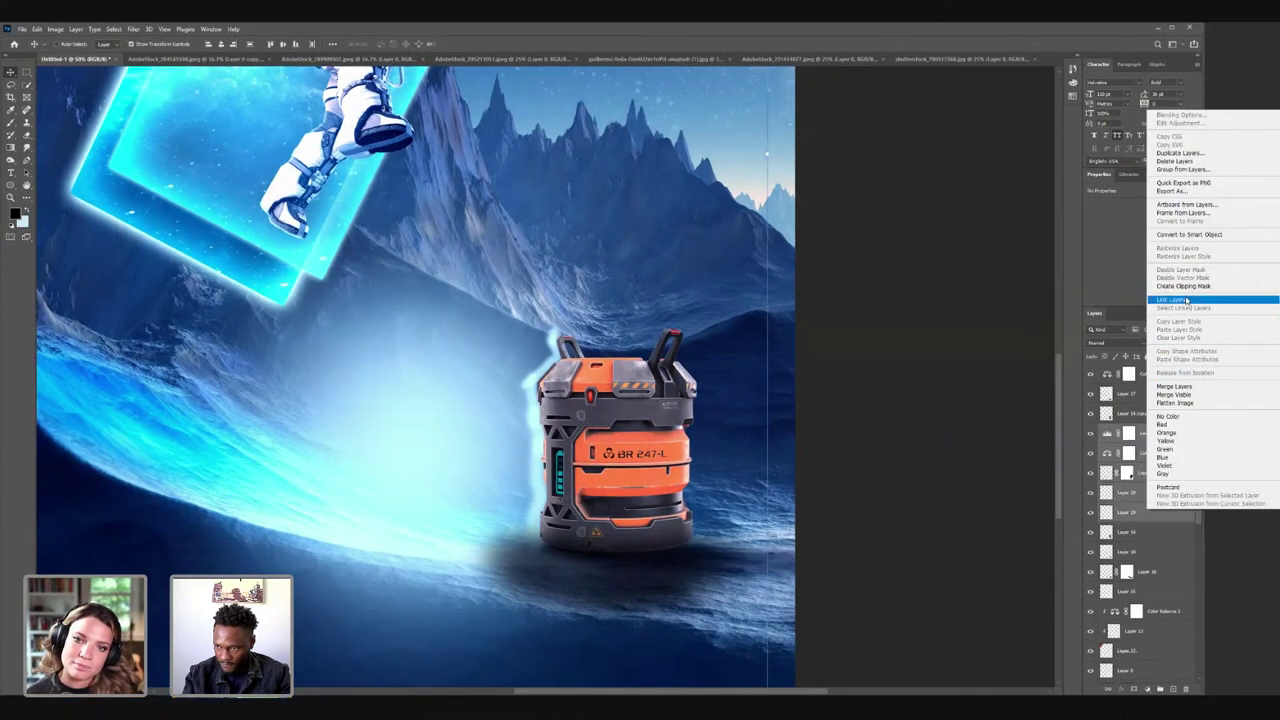
click(1186, 300)
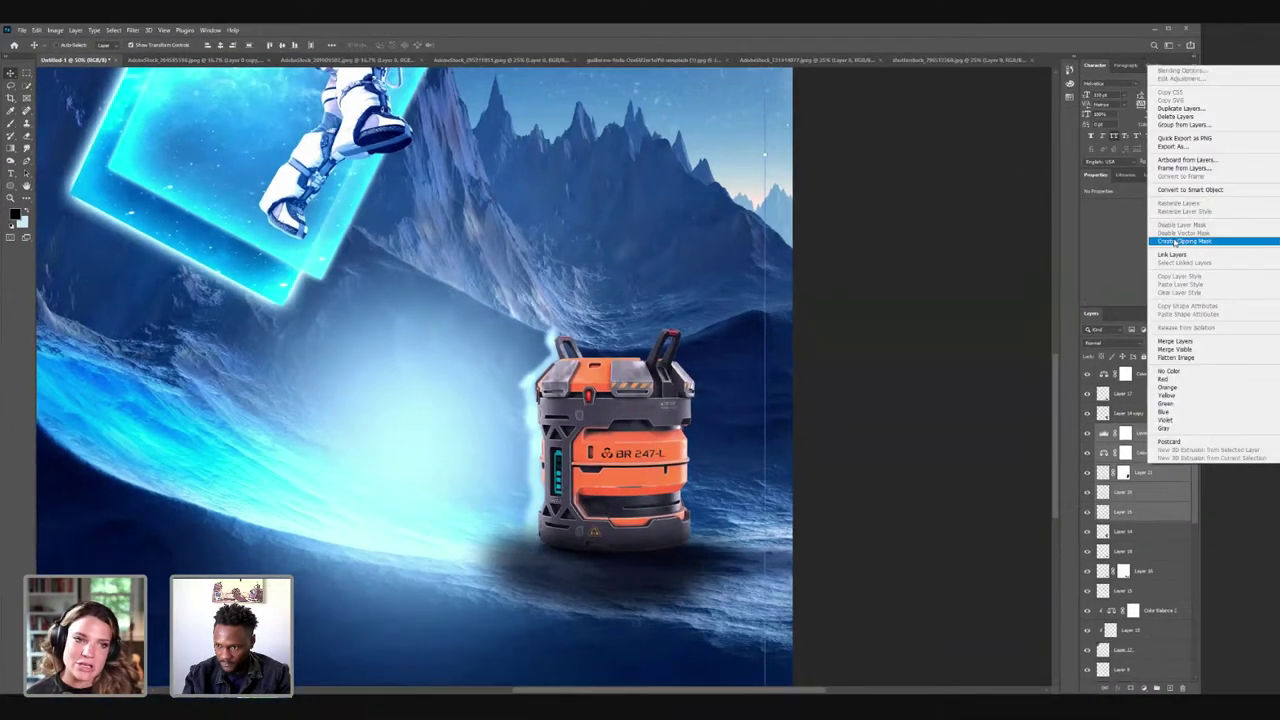
click(1180, 241)
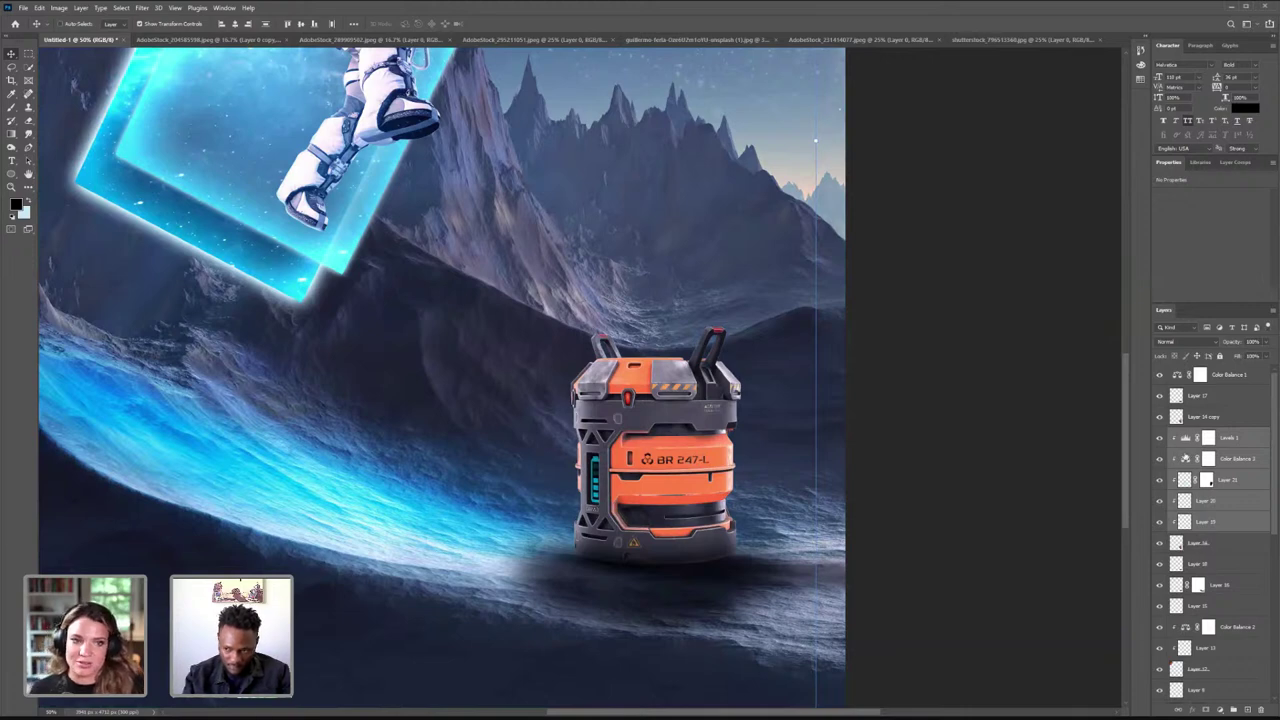
- Hide the barrel copy, place Layer 17 beneath it and clip Layer 17 to the original barrel's stack
click(1160, 417)
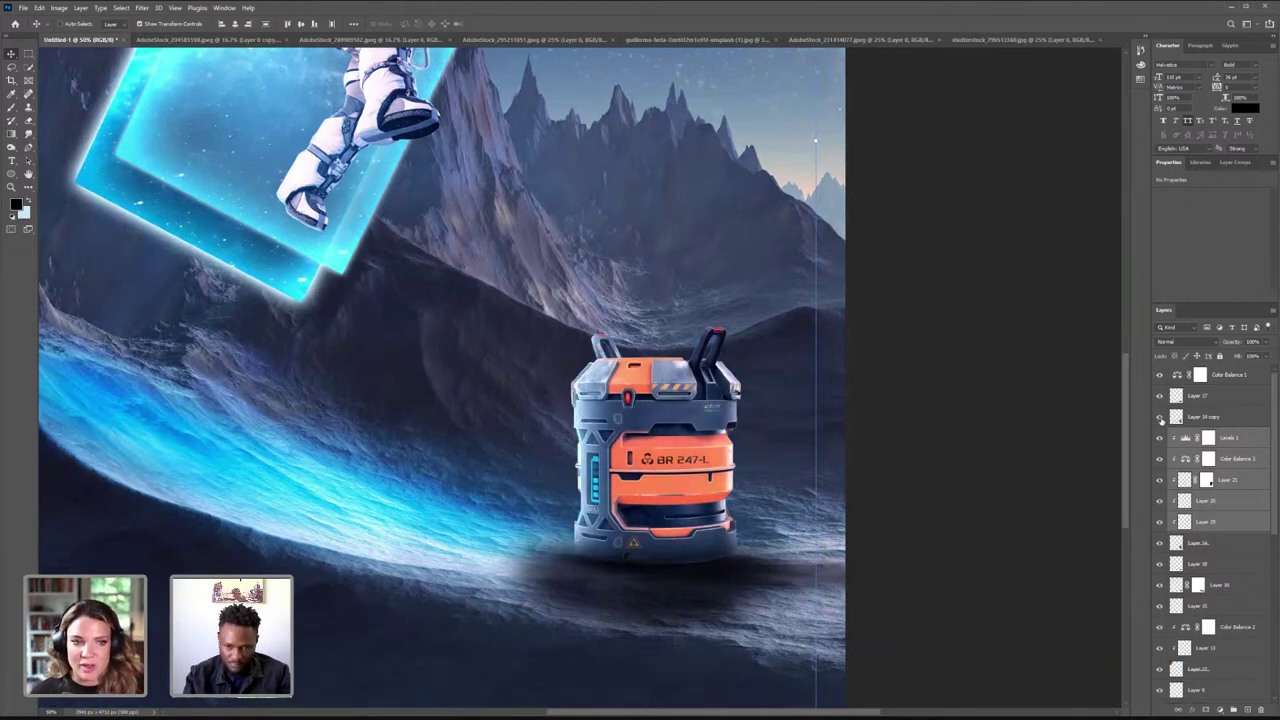
click(1160, 418)
click(1160, 418)
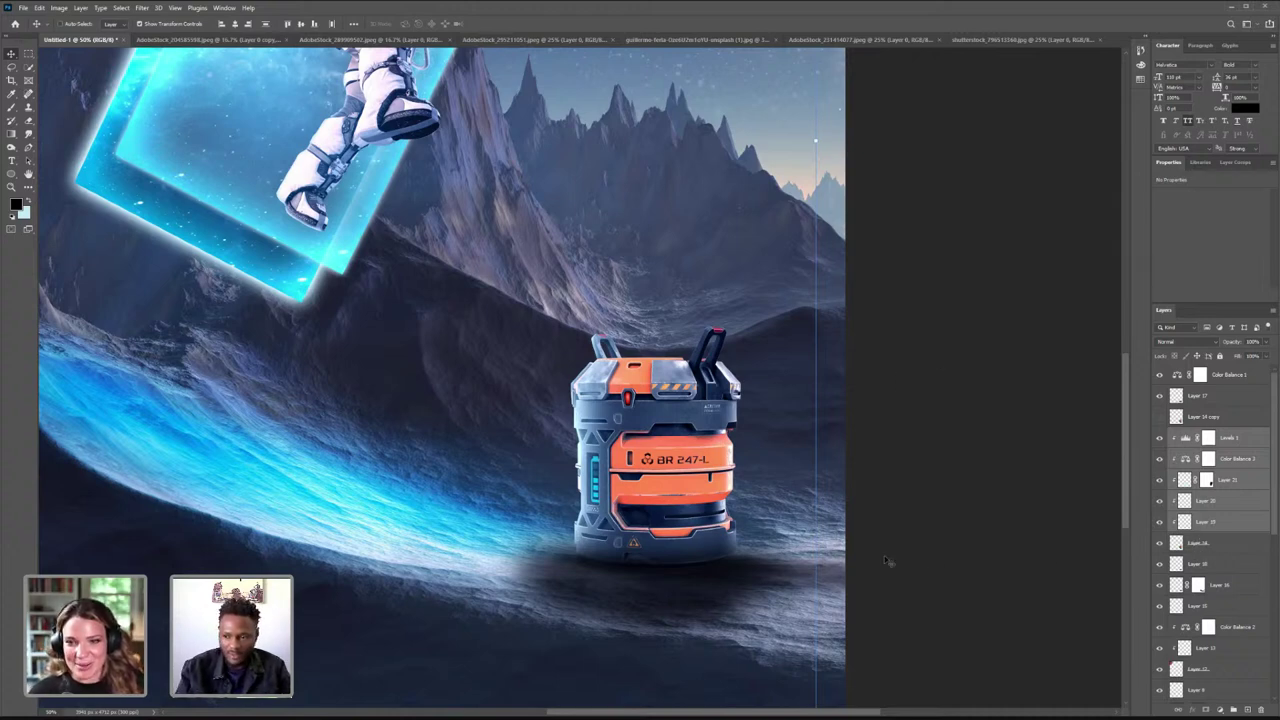
click(1214, 400)
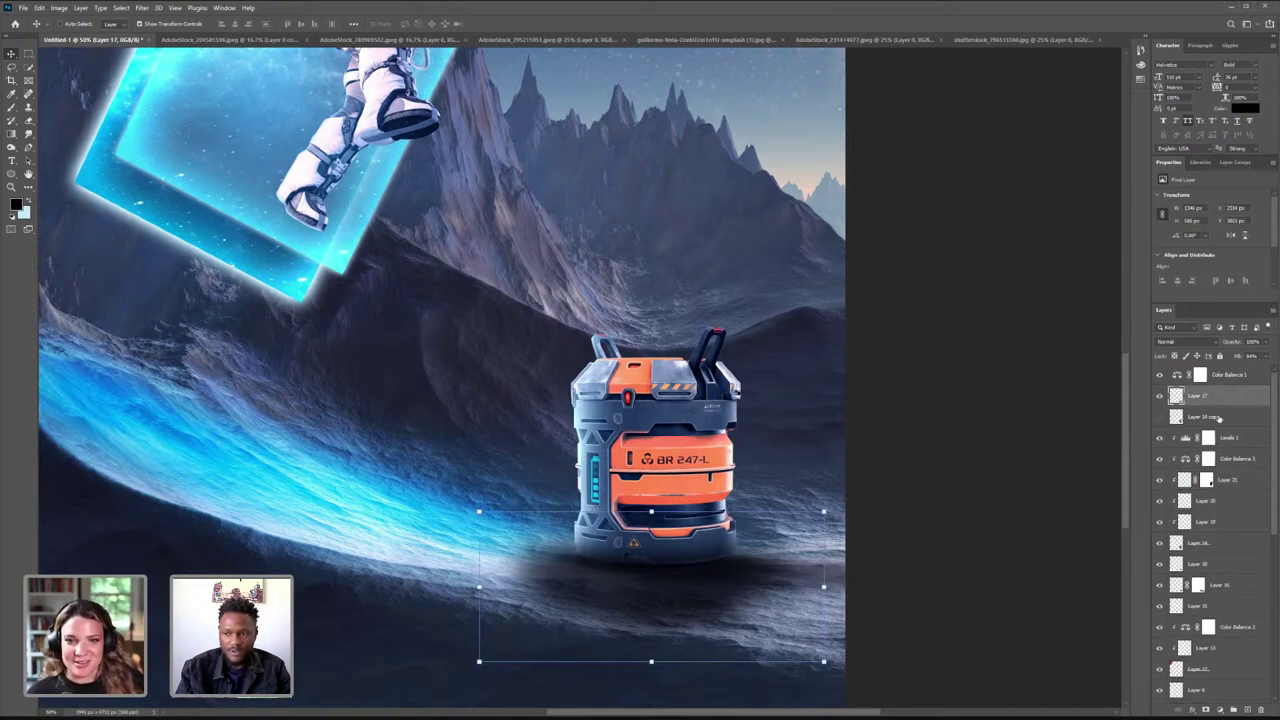
right_click(1219, 419)
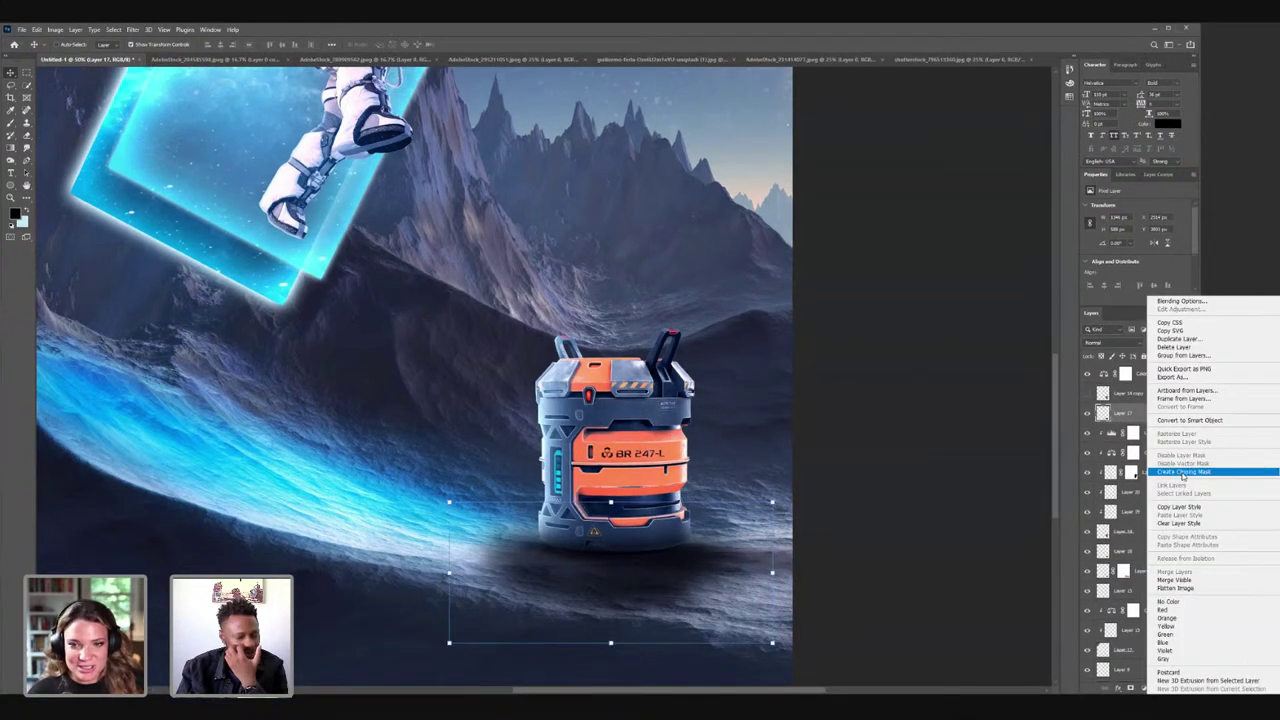
click(1183, 472)
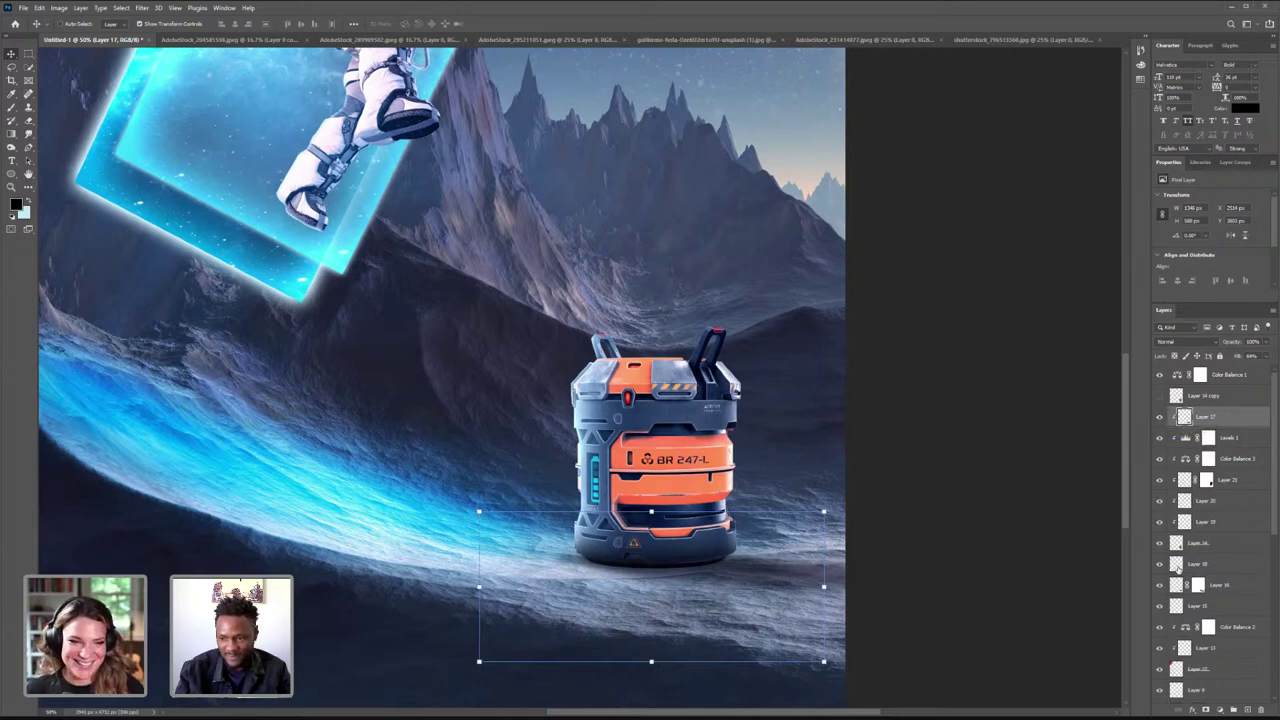
- Reposition the ground shadow on Layer 18 under the barrel and raise its fill to about 77%
click(1208, 565)
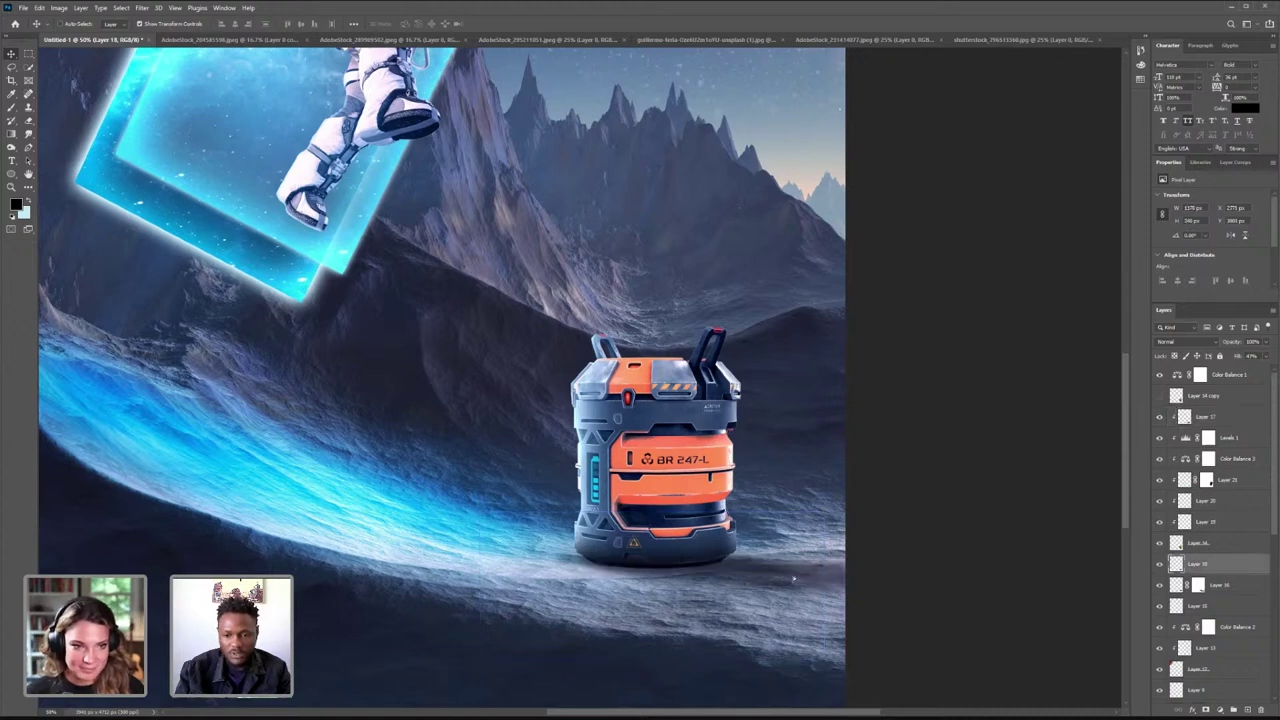
drag(793, 578, 791, 573)
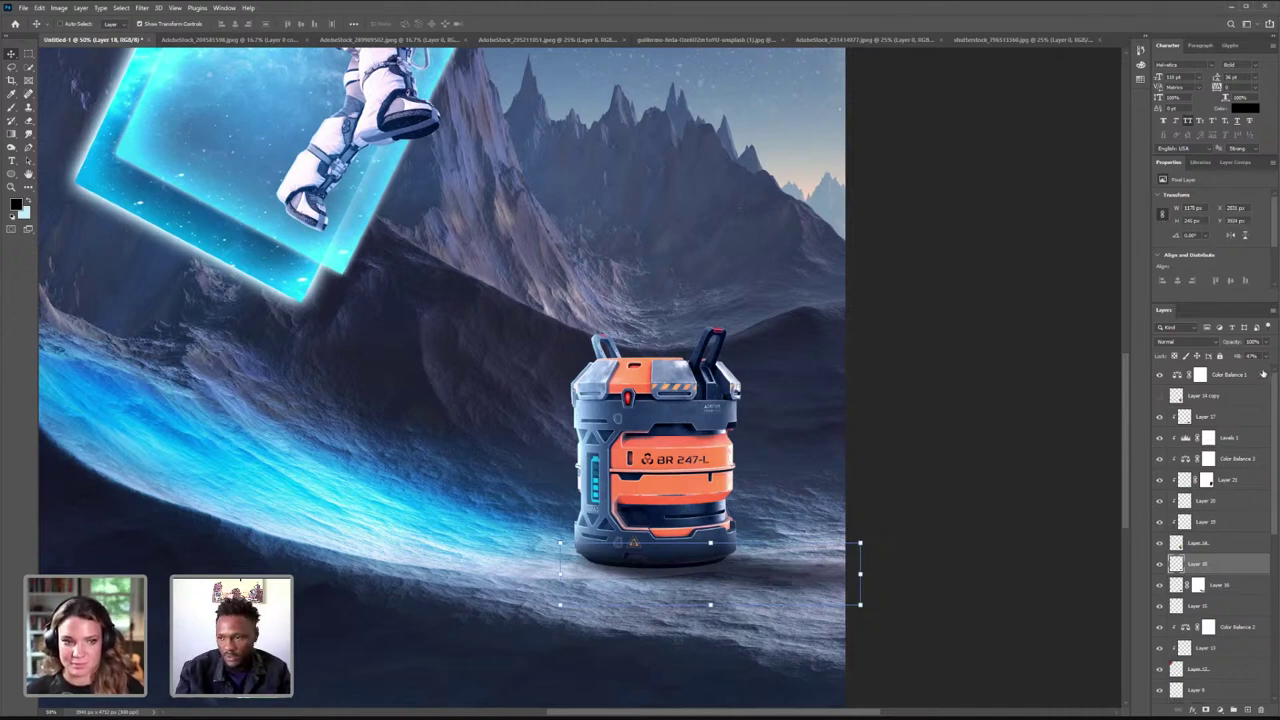
drag(1247, 372, 1260, 372)
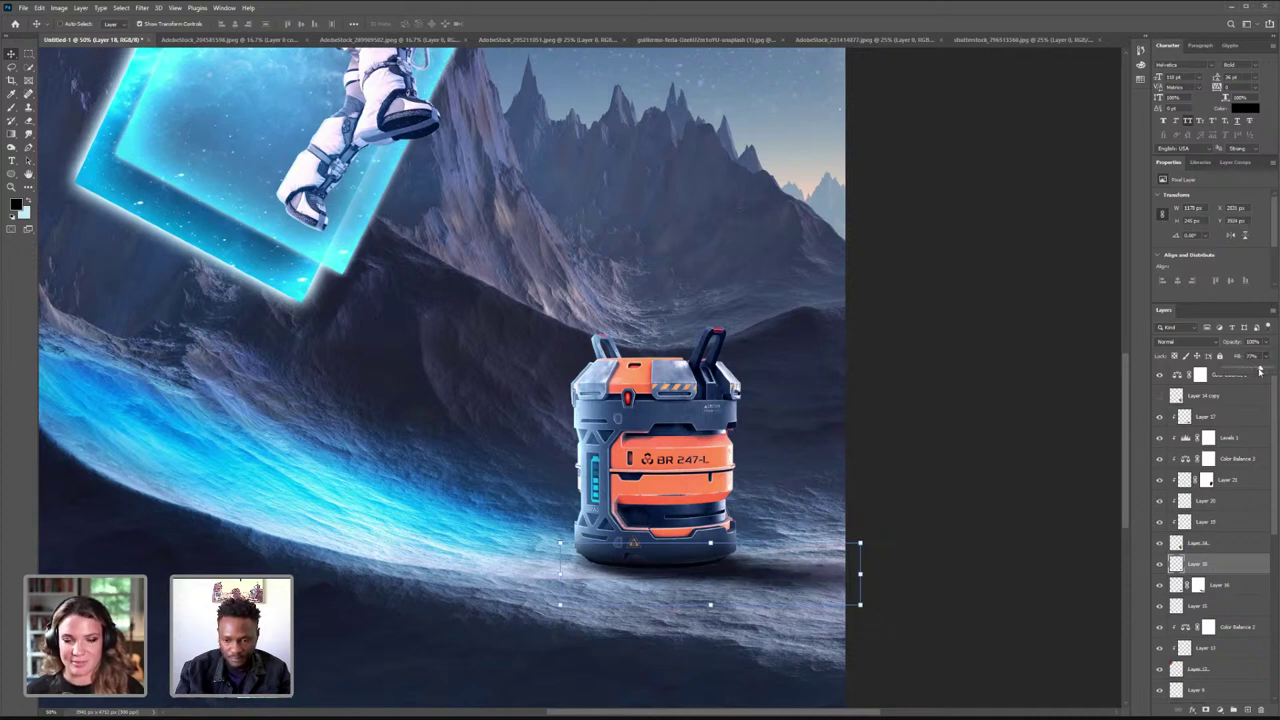
click(986, 426)
- Hide the Layer 18 shadow, show the barrel copy and move it up and to the left of the original barrel
click(1161, 565)
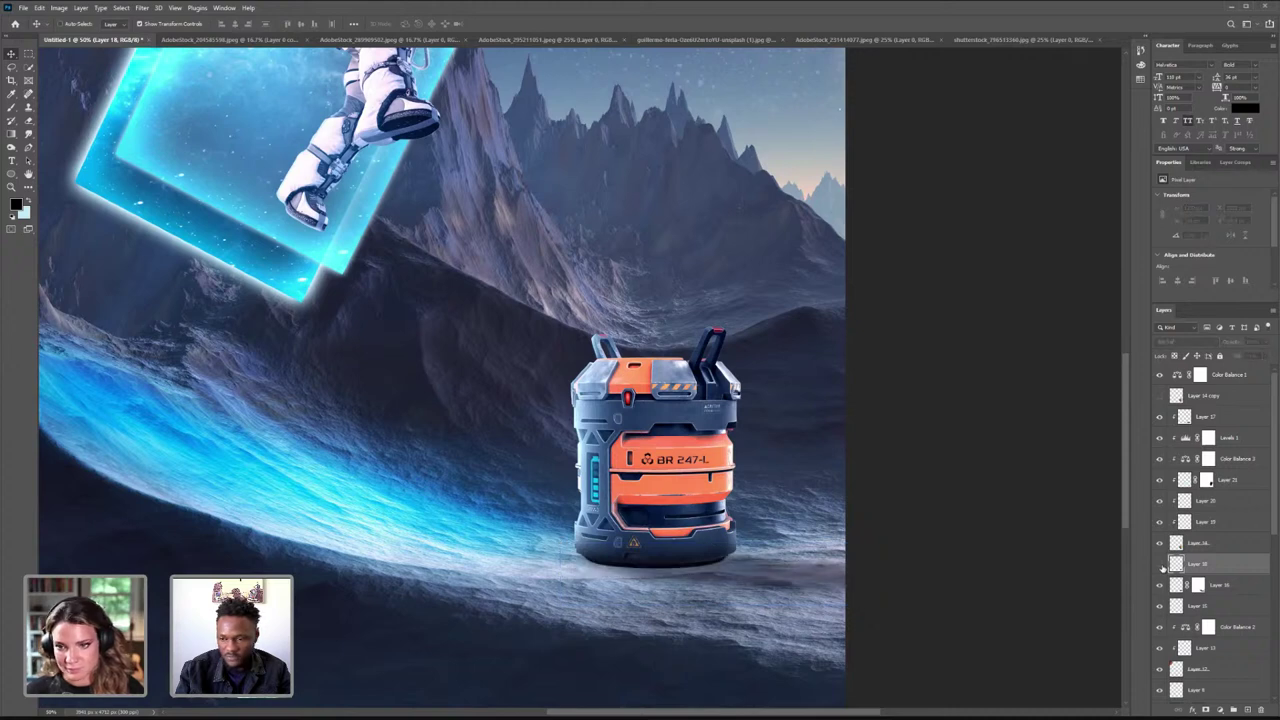
click(1160, 397)
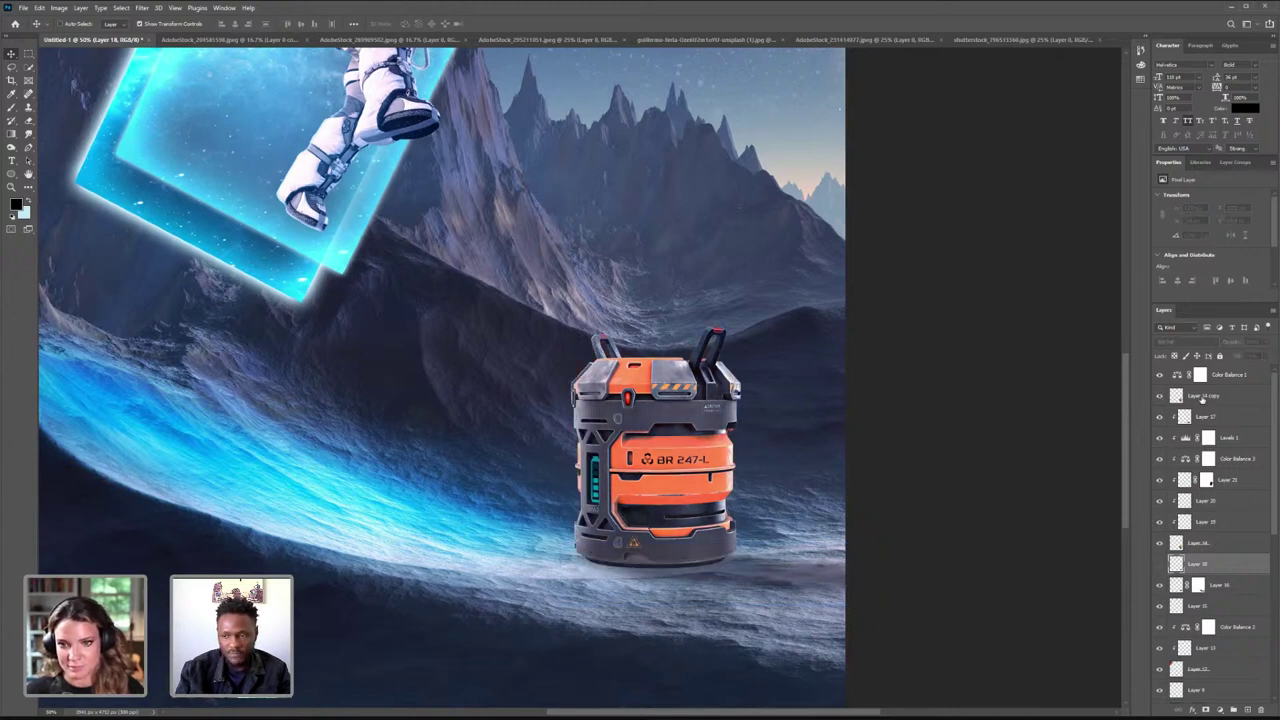
click(1202, 398)
key(ctrl+t)
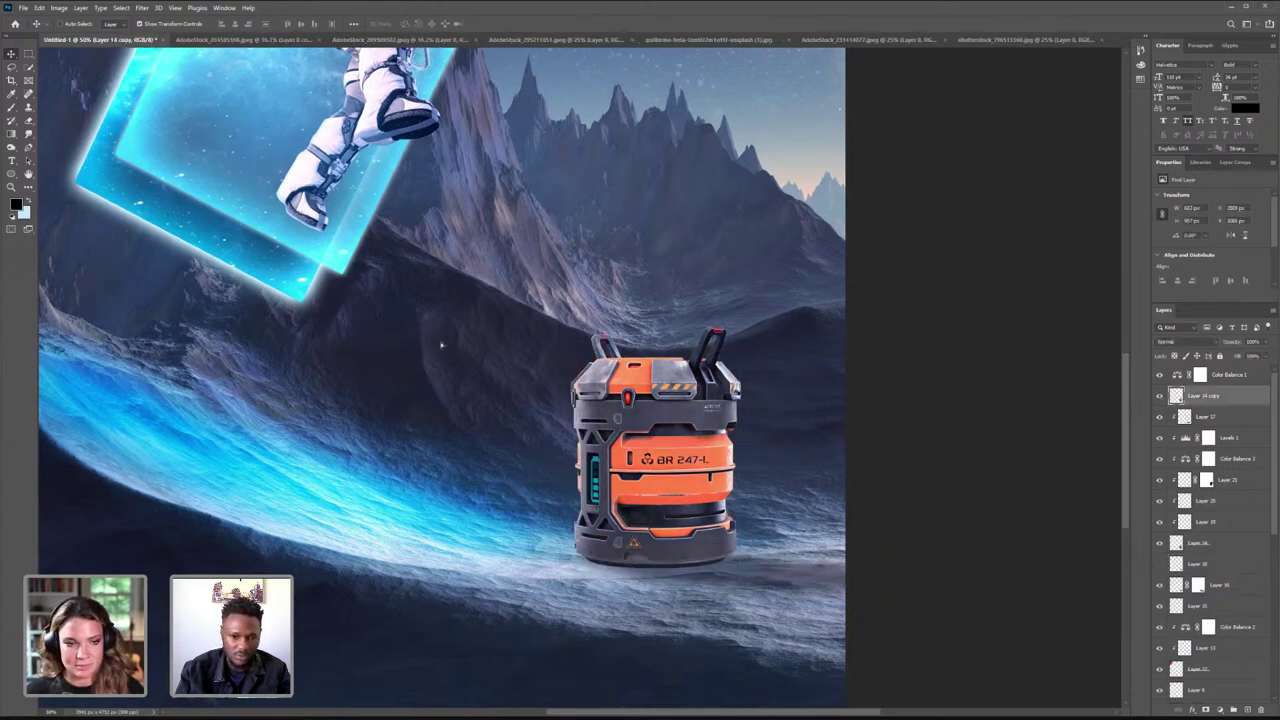
drag(698, 474, 510, 389)
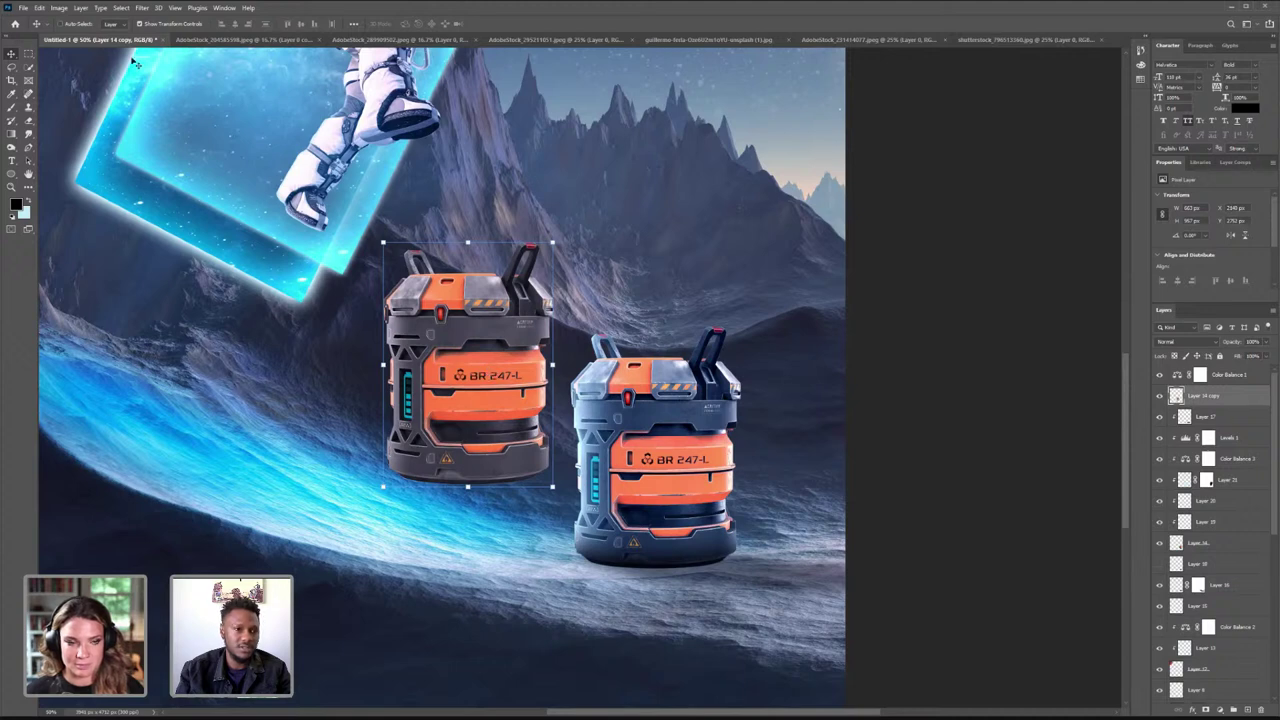
- Turn the barrel copy solid black with a Levels adjustment by bringing the white output level down to 0
click(62, 10)
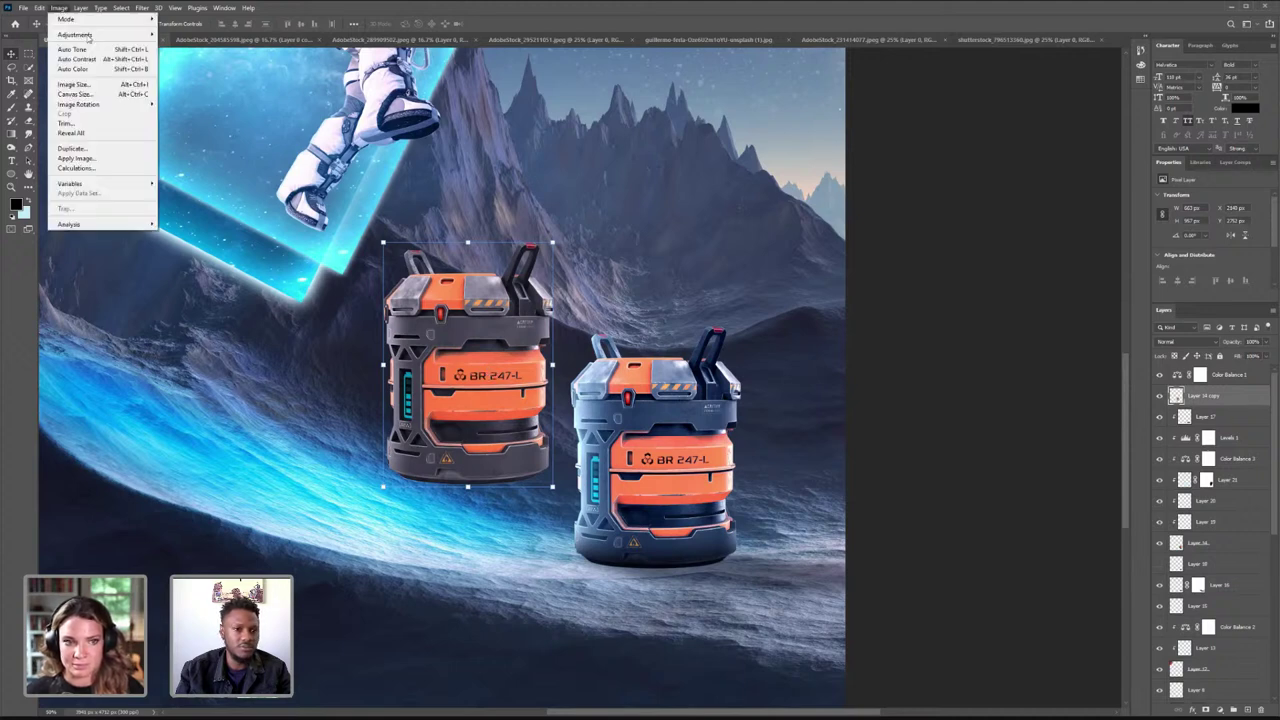
mouse_move(88, 38)
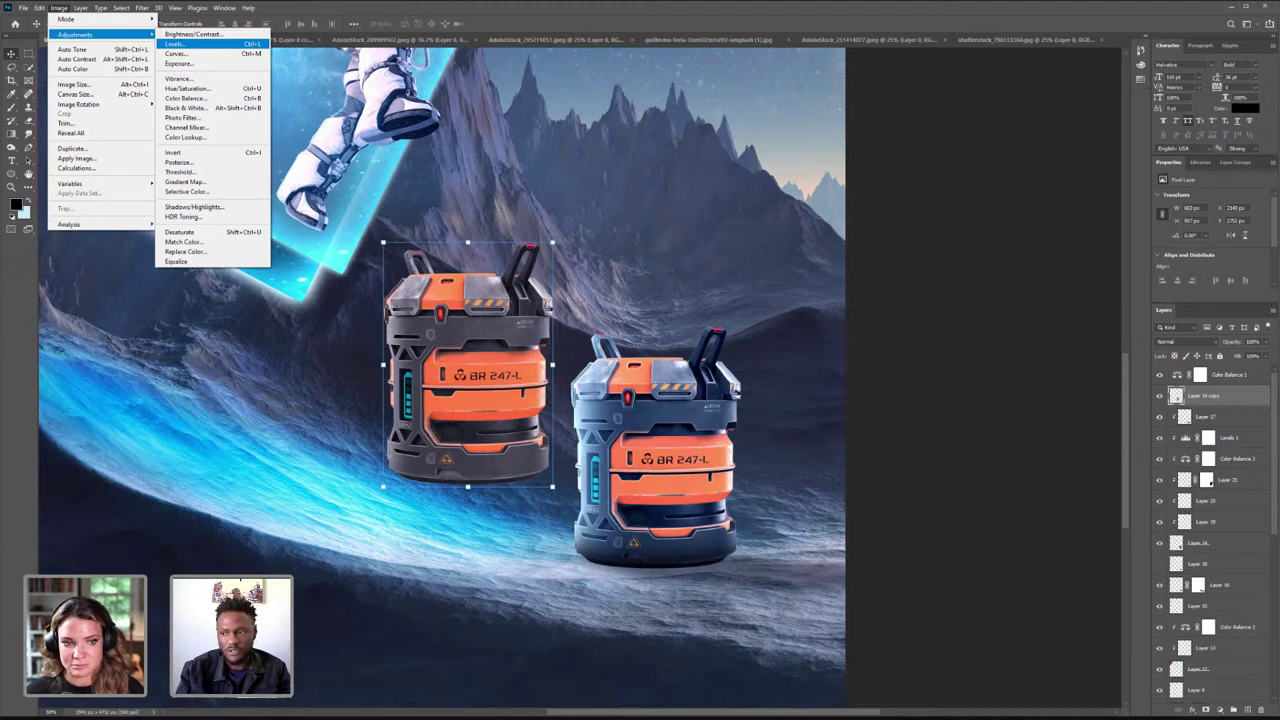
click(176, 44)
drag(1216, 275, 1098, 275)
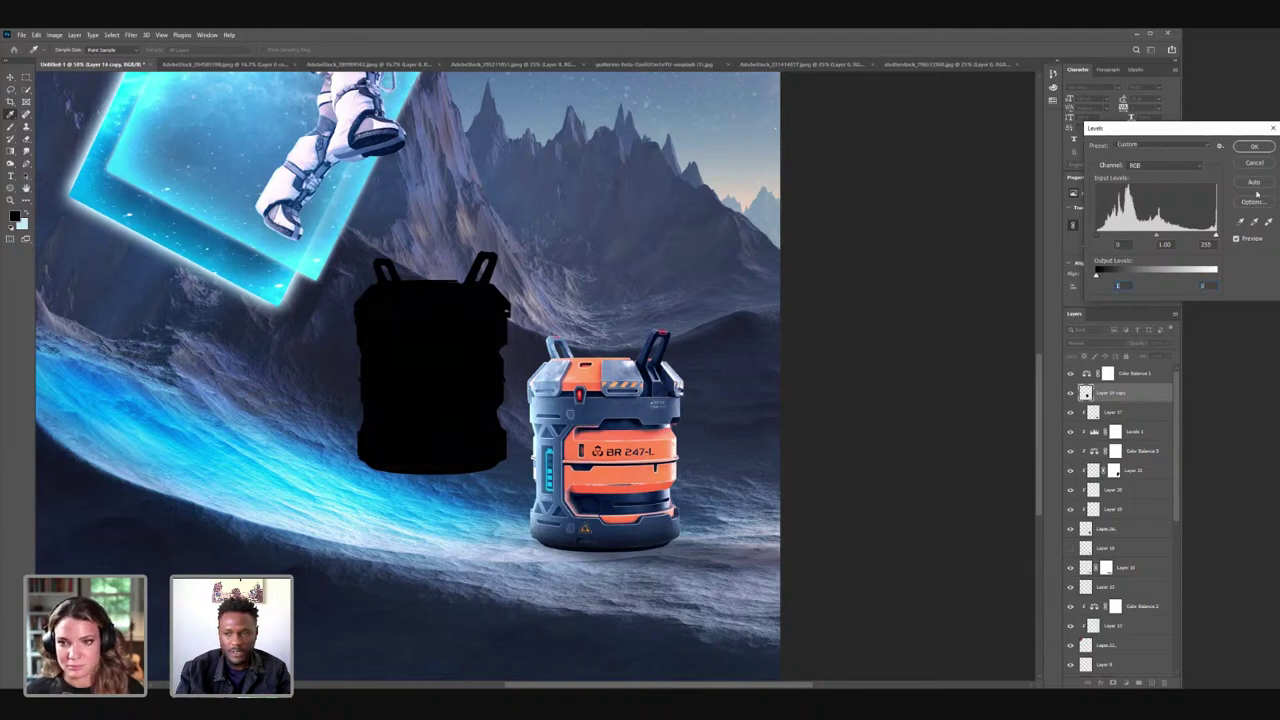
click(1269, 146)
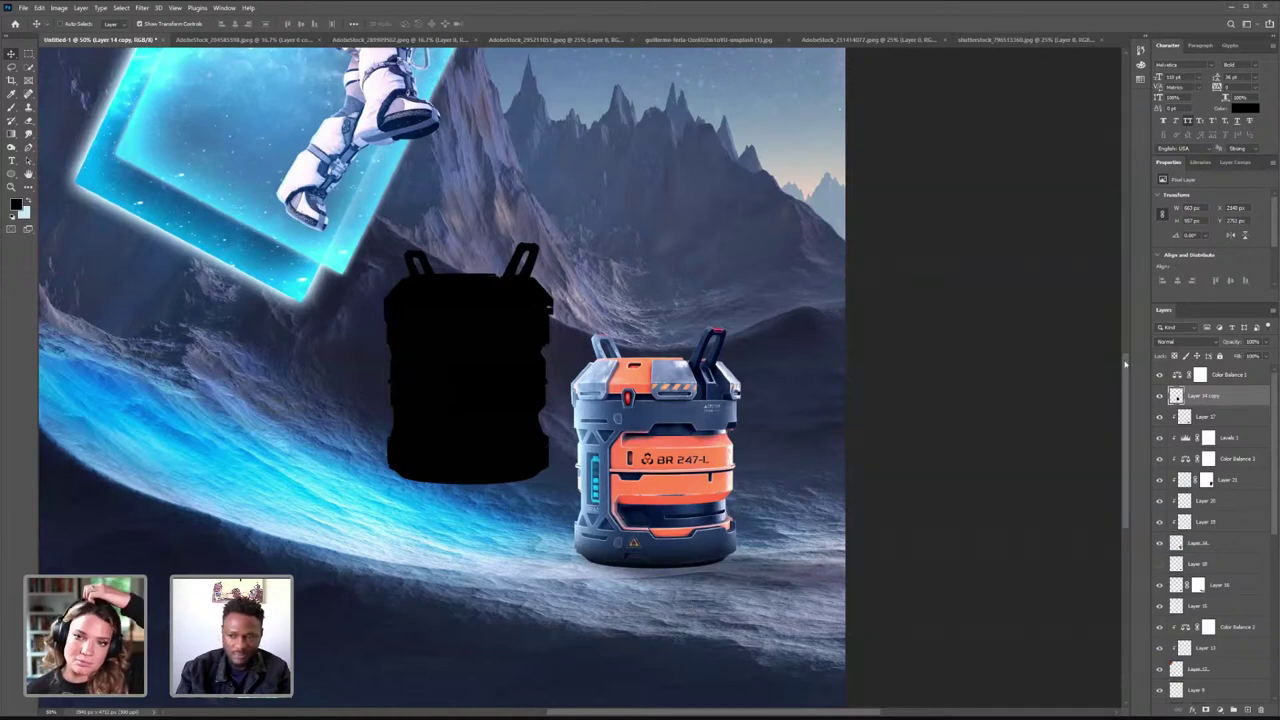
- Move the black barrel copy directly below the original barrel, overlapping its base
drag(1125, 364, 1125, 414)
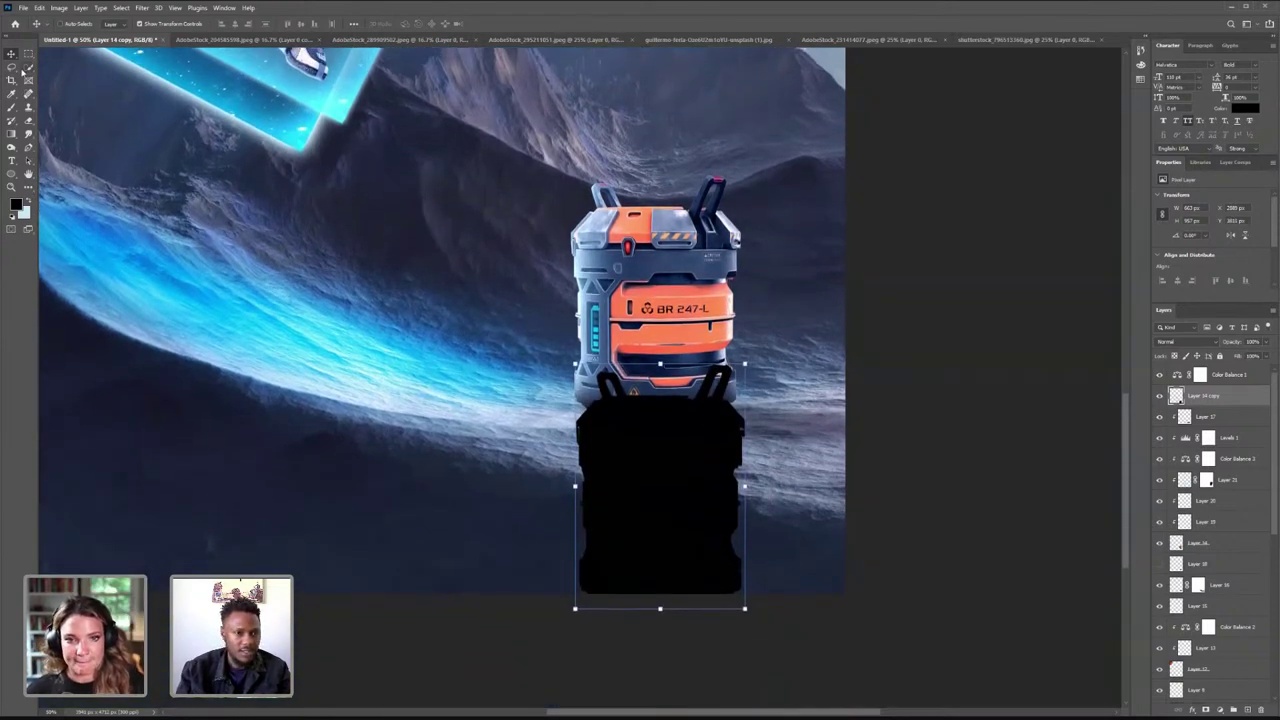
- Move the black barrel copy's layer beneath the original barrel layer, directly above Layer 18
click(28, 147)
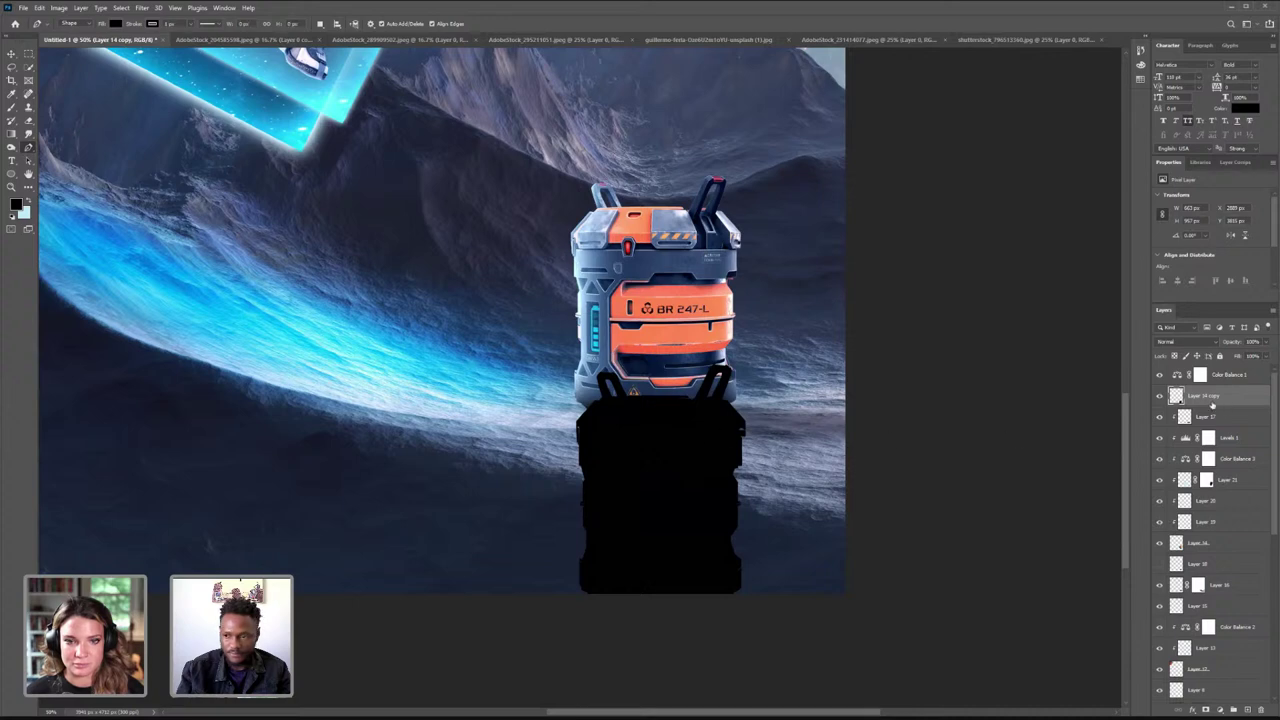
click(13, 54)
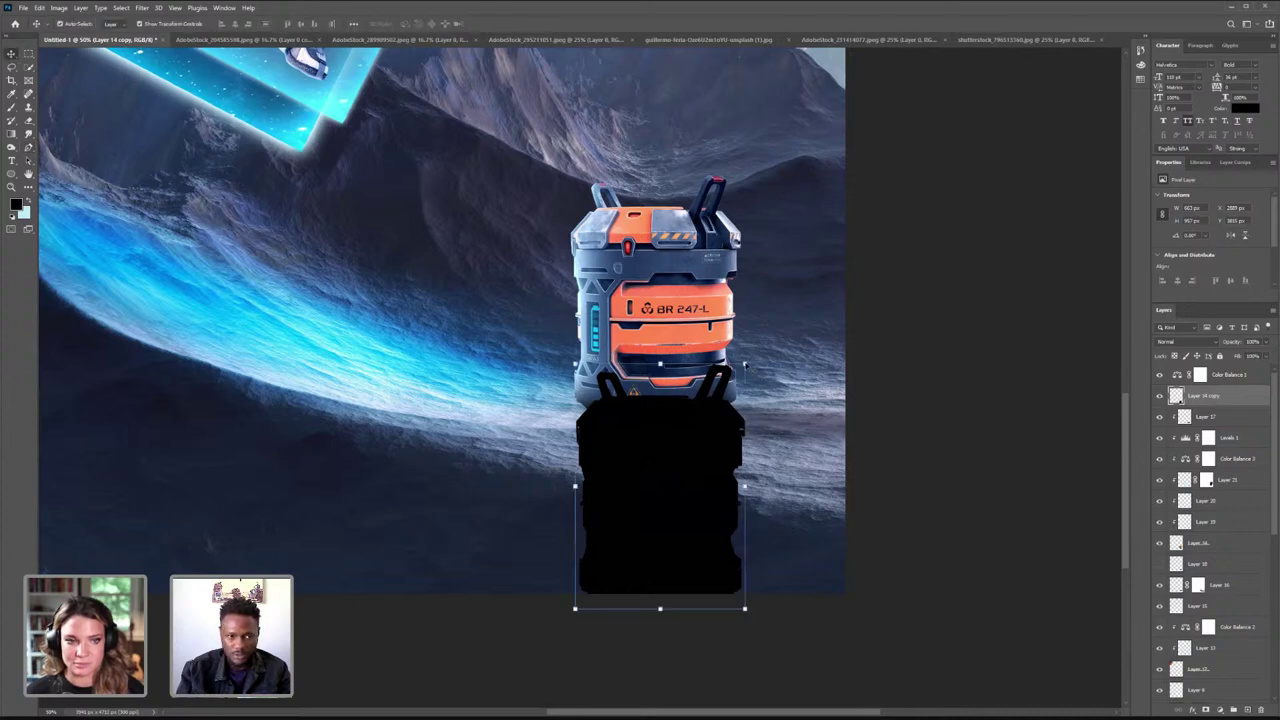
key(ctrl)
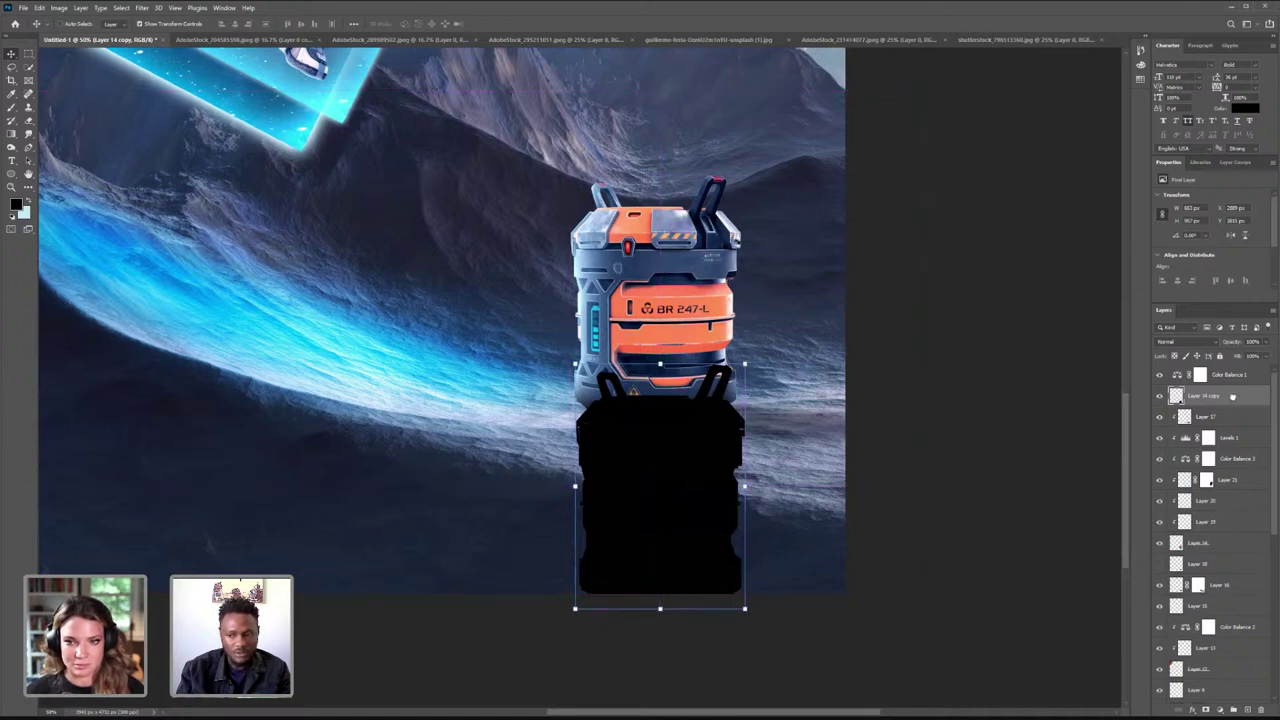
drag(1218, 556, 1218, 554)
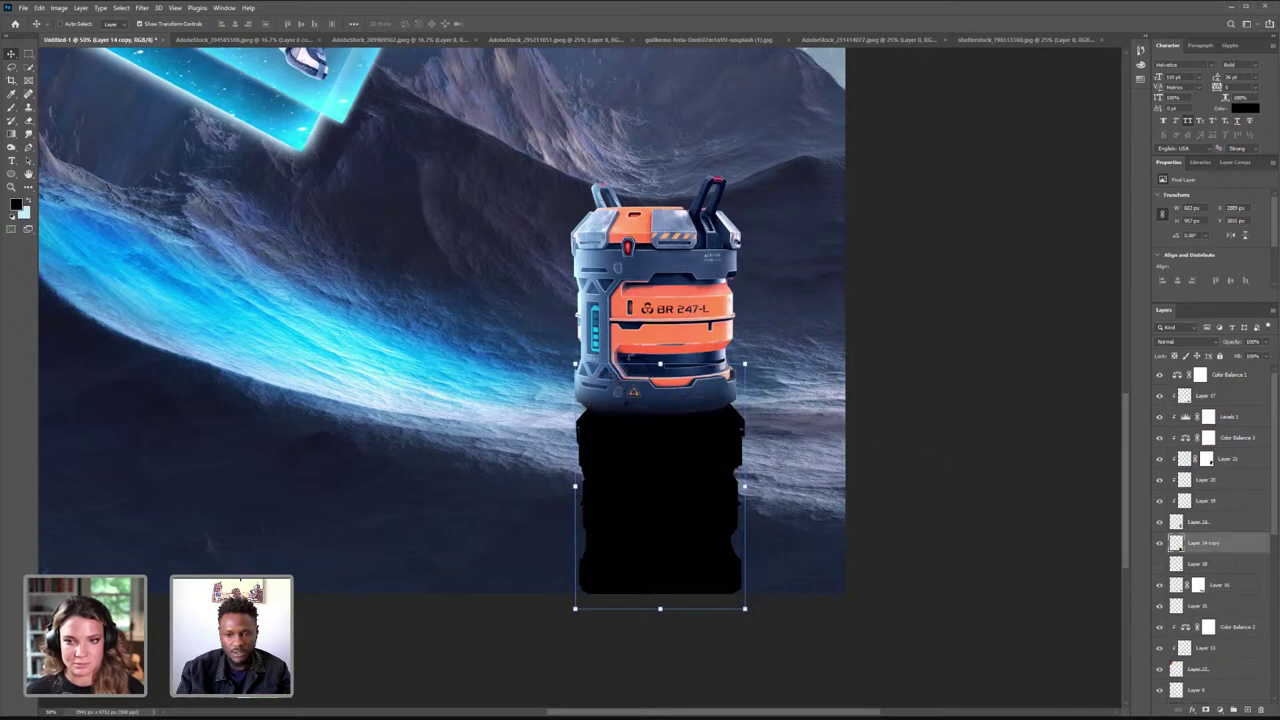
- Distort the black barrel copy into a slanted ground shadow running from the barrel's base past the canvas's right edge
click(745, 609)
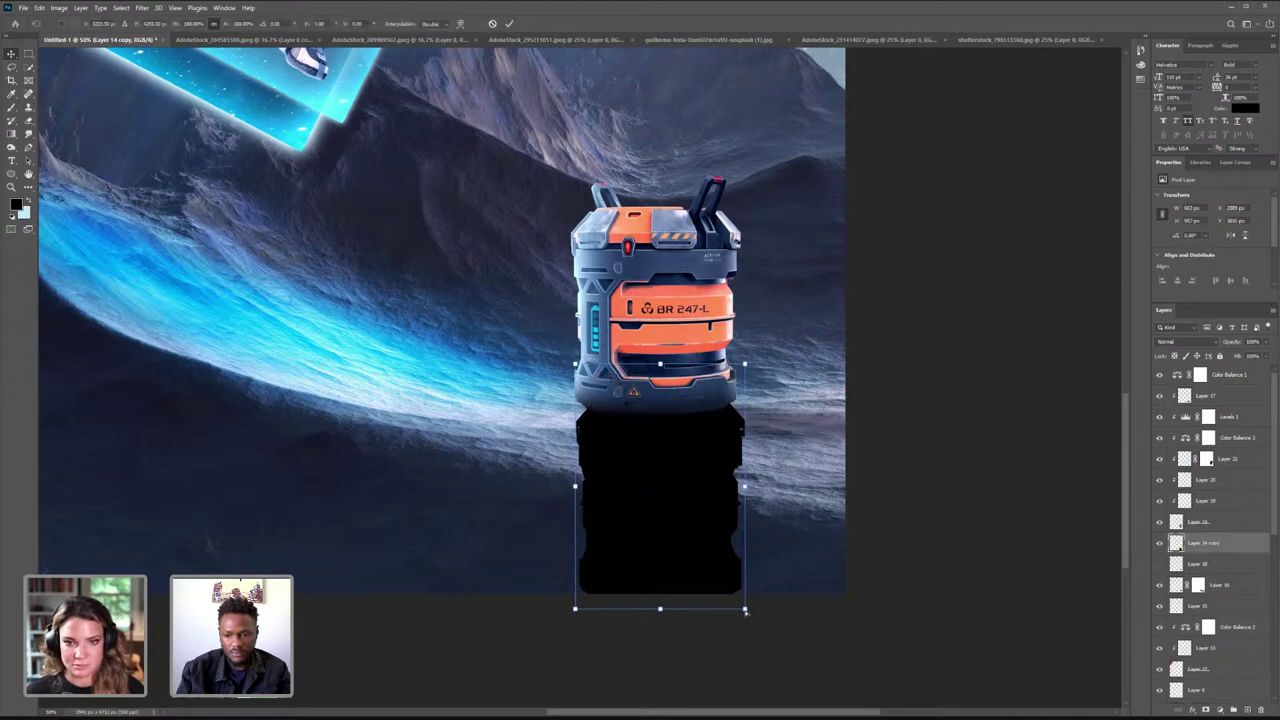
drag(745, 609, 876, 481)
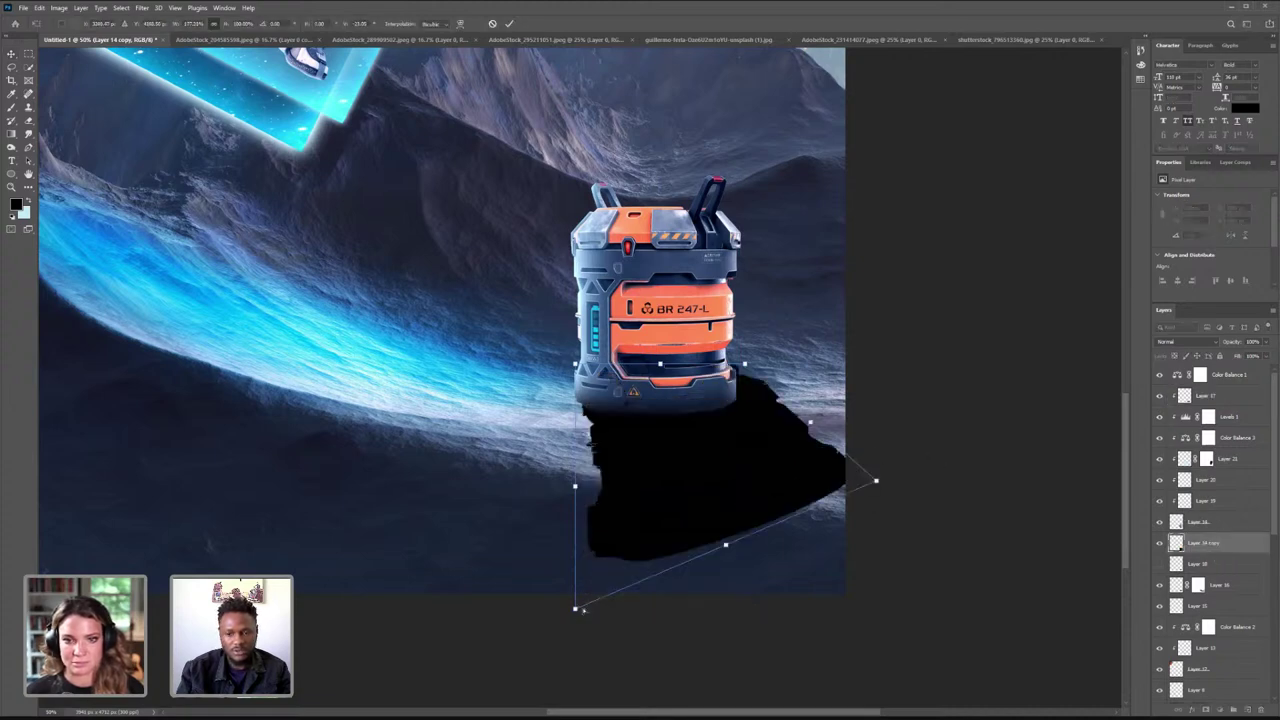
drag(578, 608, 723, 503)
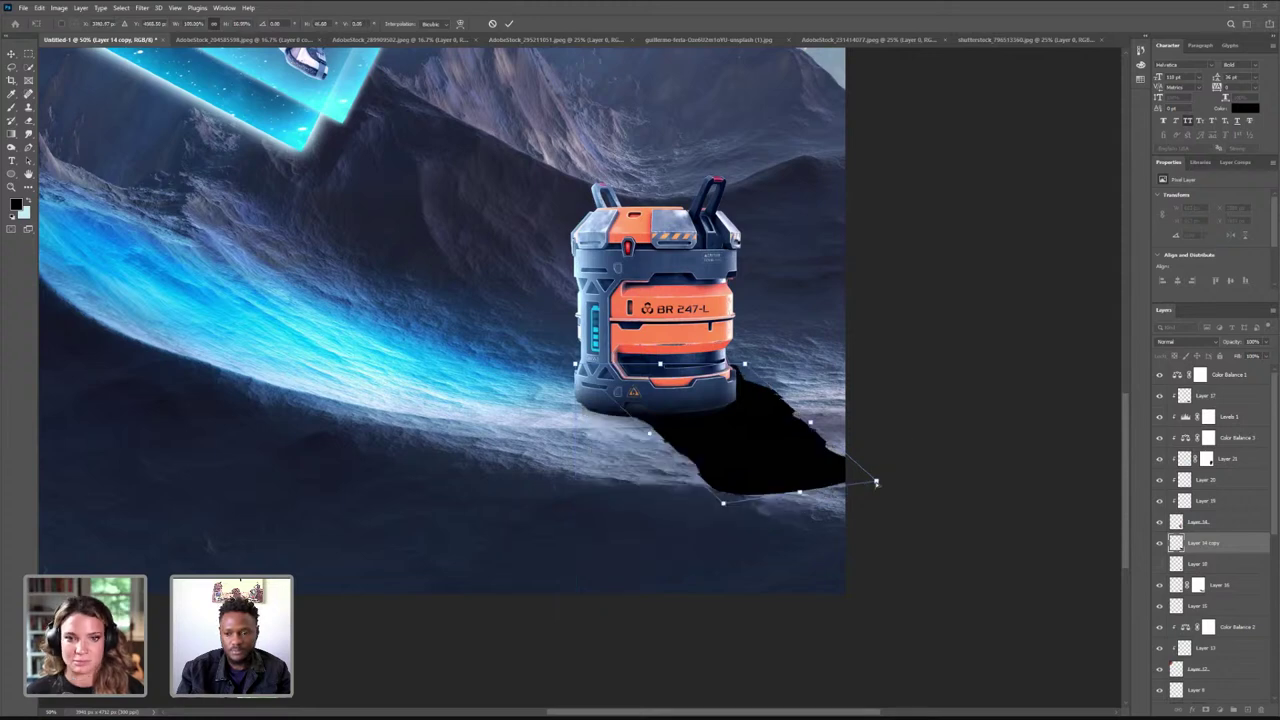
drag(876, 482, 905, 431)
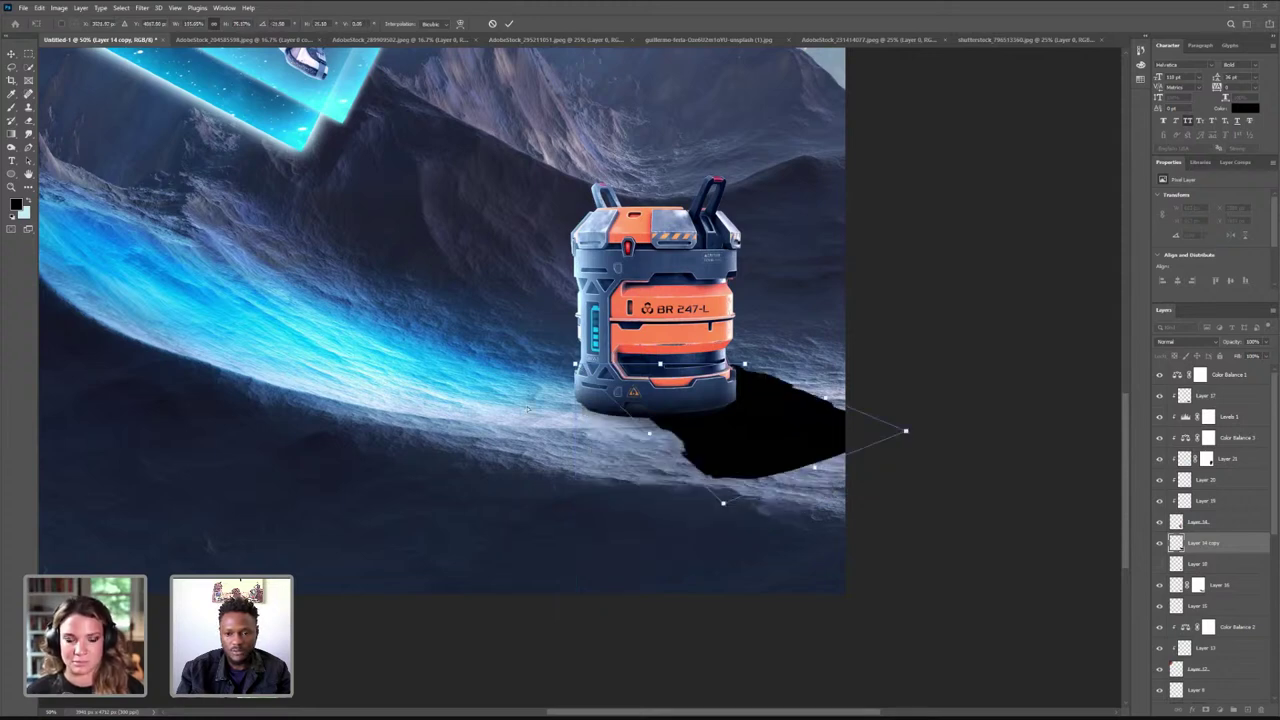
drag(575, 362, 530, 413)
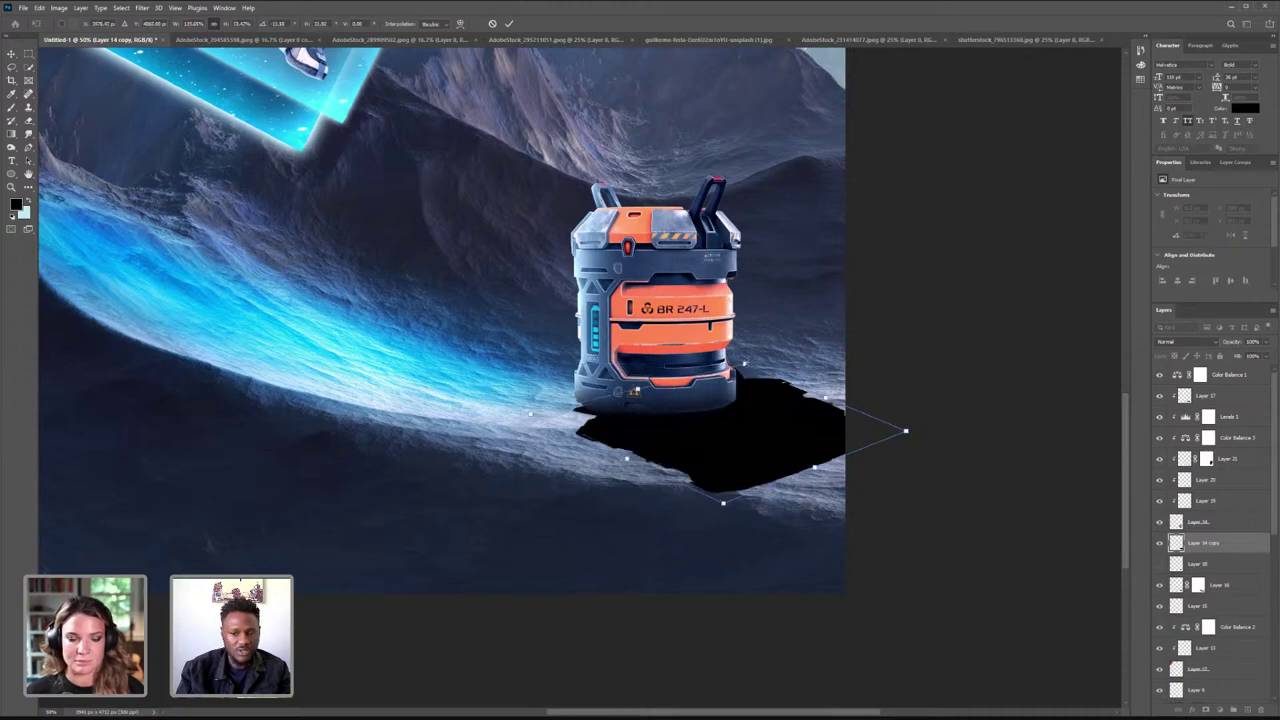
- Flatten and narrow the distorted shadow, align it with the barrel's base and apply the transform
drag(701, 398, 699, 395)
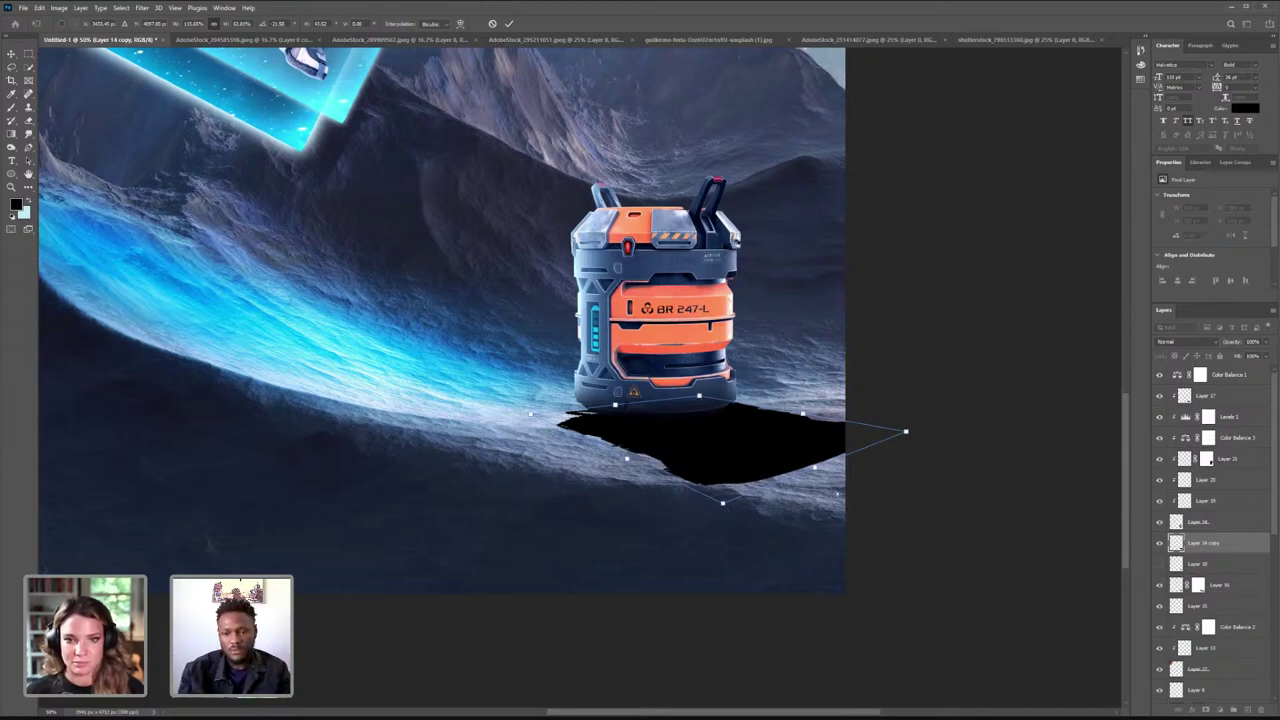
drag(829, 493, 822, 488)
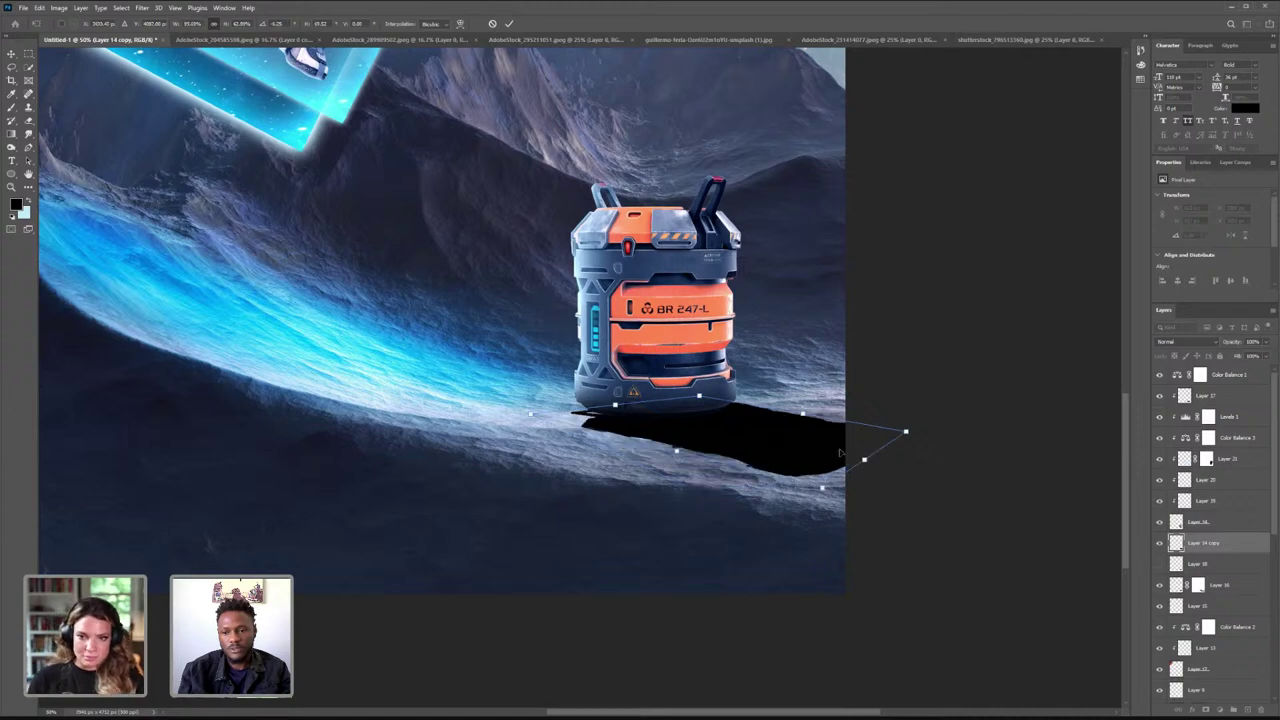
drag(838, 441, 838, 433)
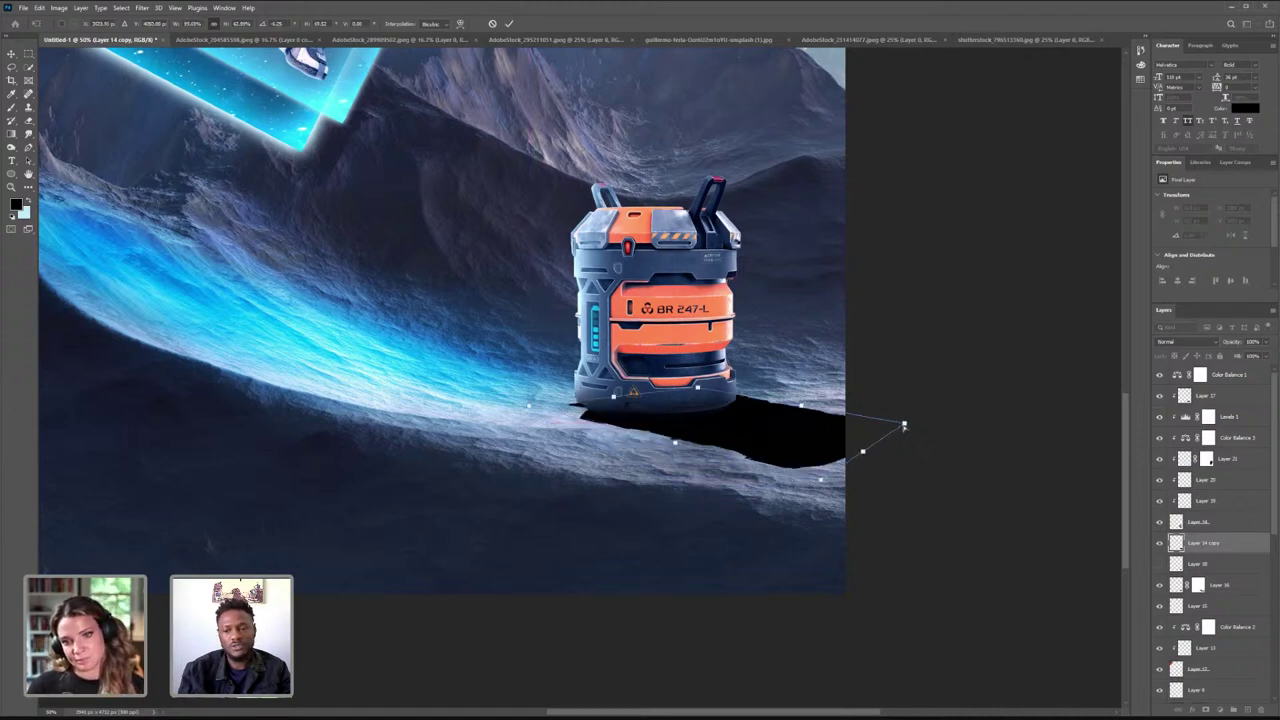
drag(906, 414, 908, 401)
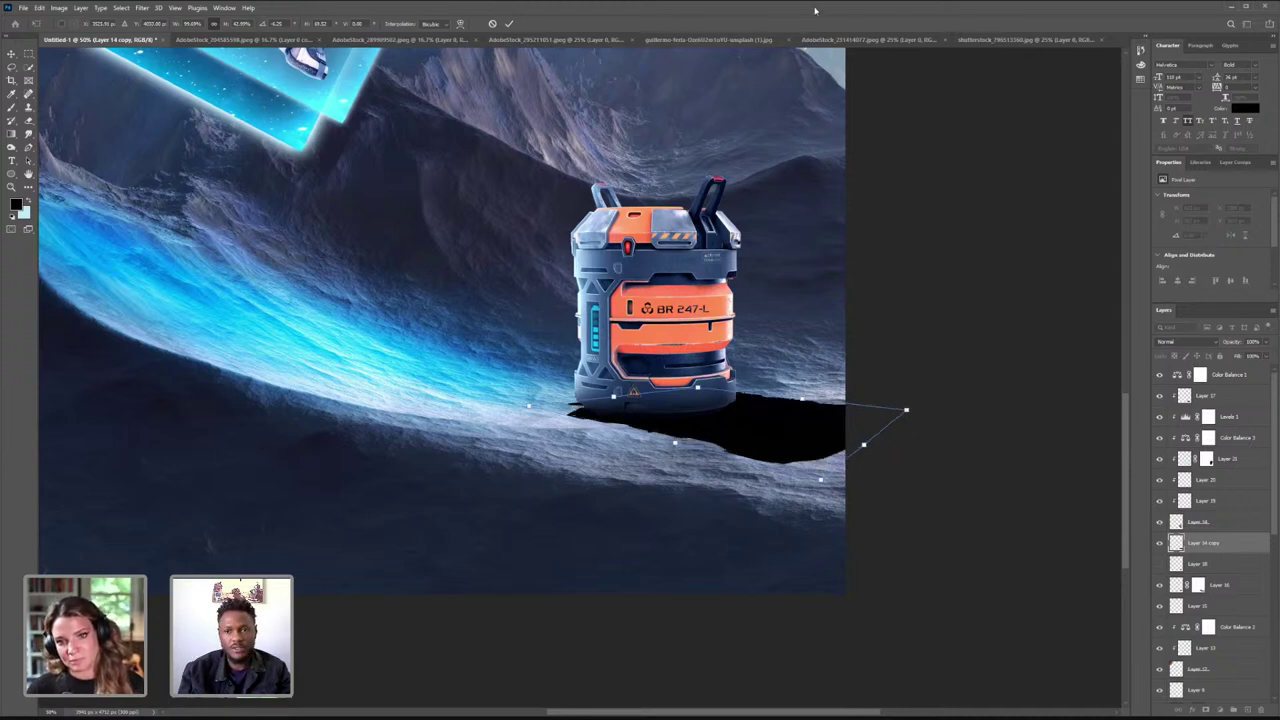
click(511, 24)
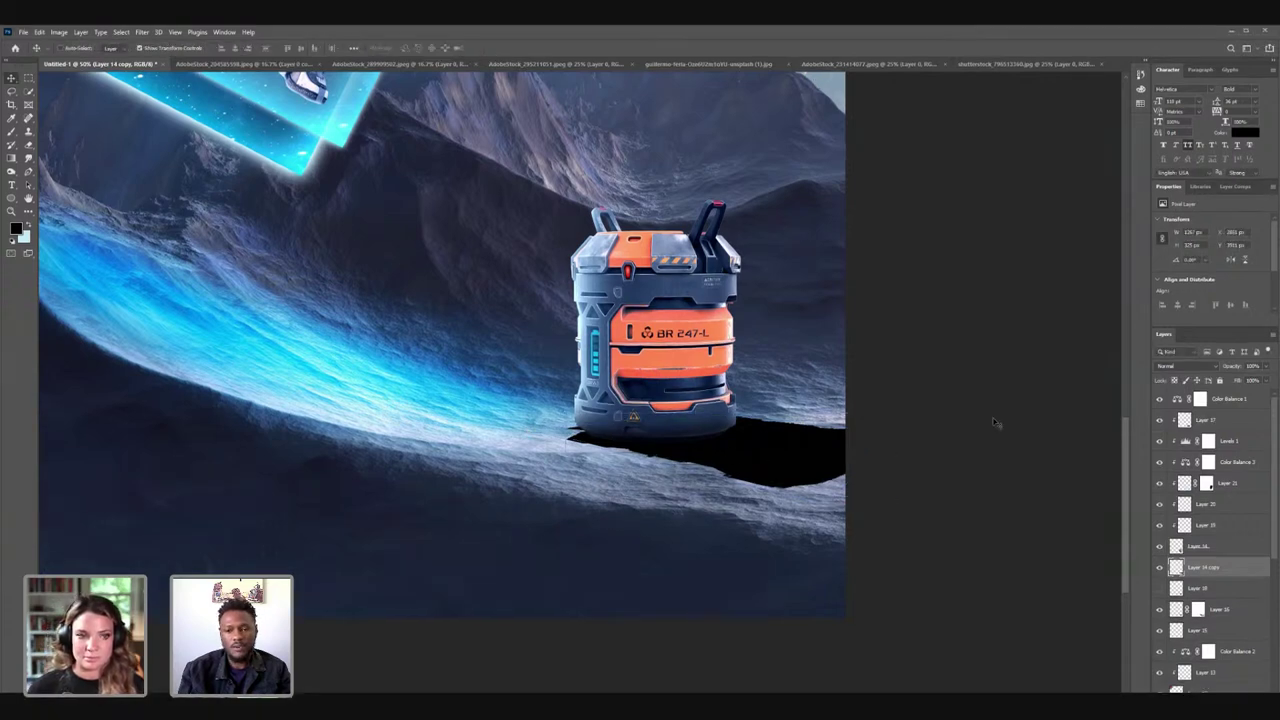
- Soften the cast shadow with a Gaussian Blur of about 18 pixels and lower its opacity to 70%
click(143, 32)
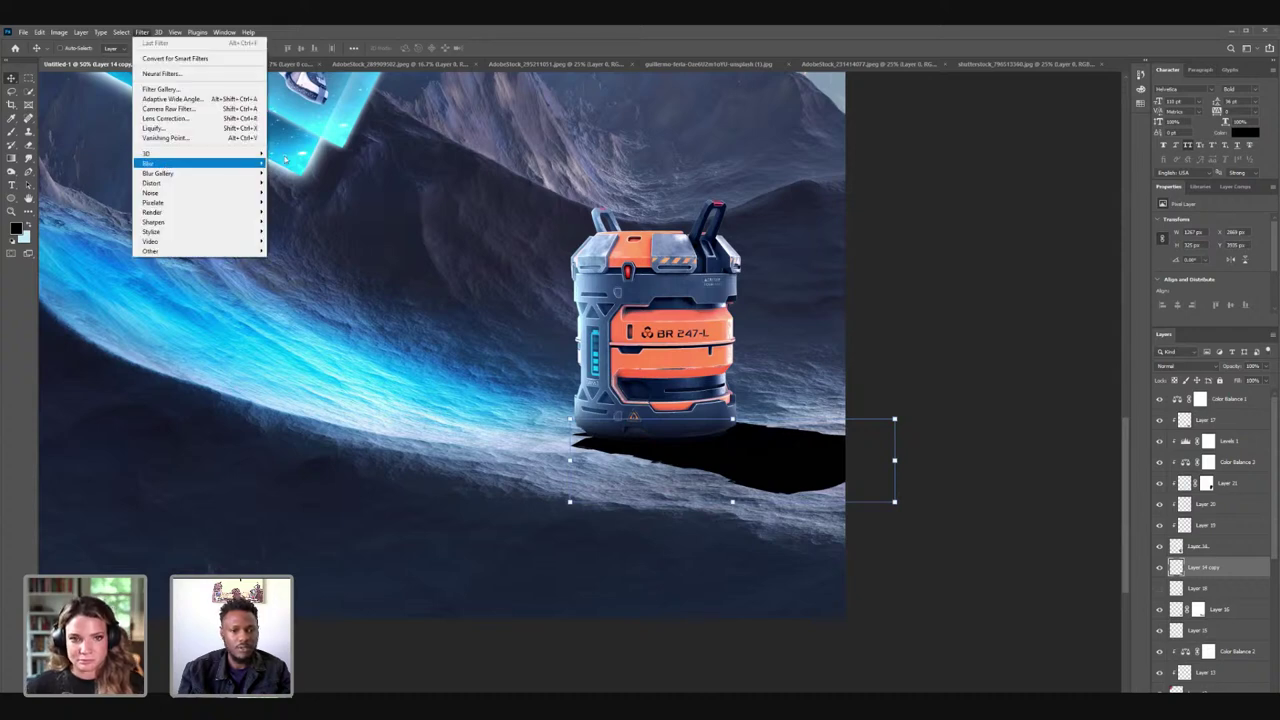
mouse_move(230, 163)
click(294, 202)
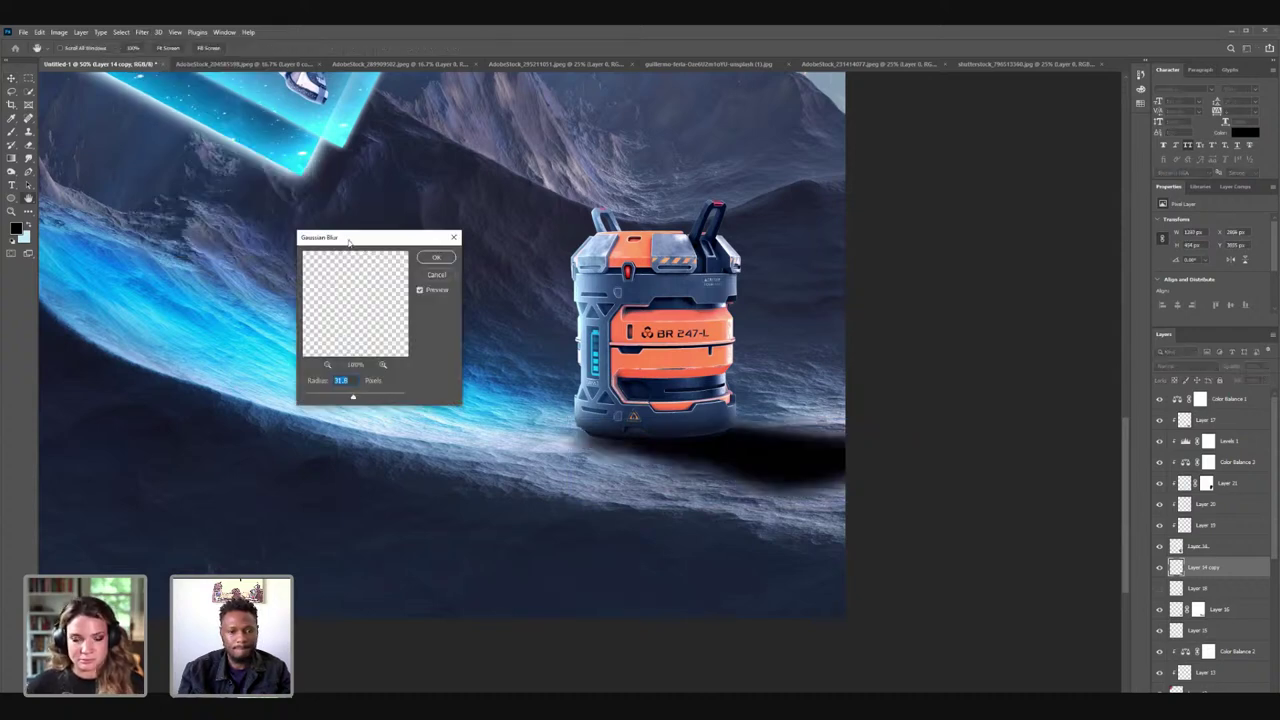
mouse_move(1042, 347)
mouse_down()
mouse_move(1027, 347)
mouse_move(1038, 347)
mouse_up()
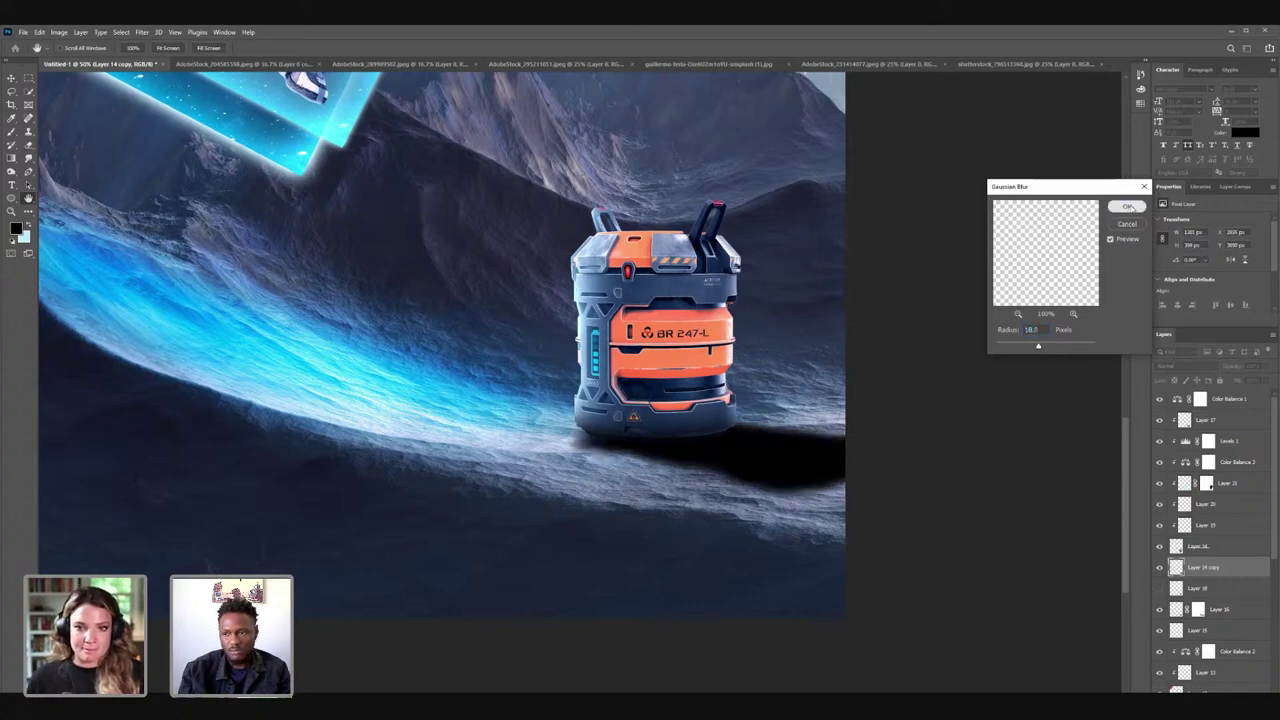
click(1127, 206)
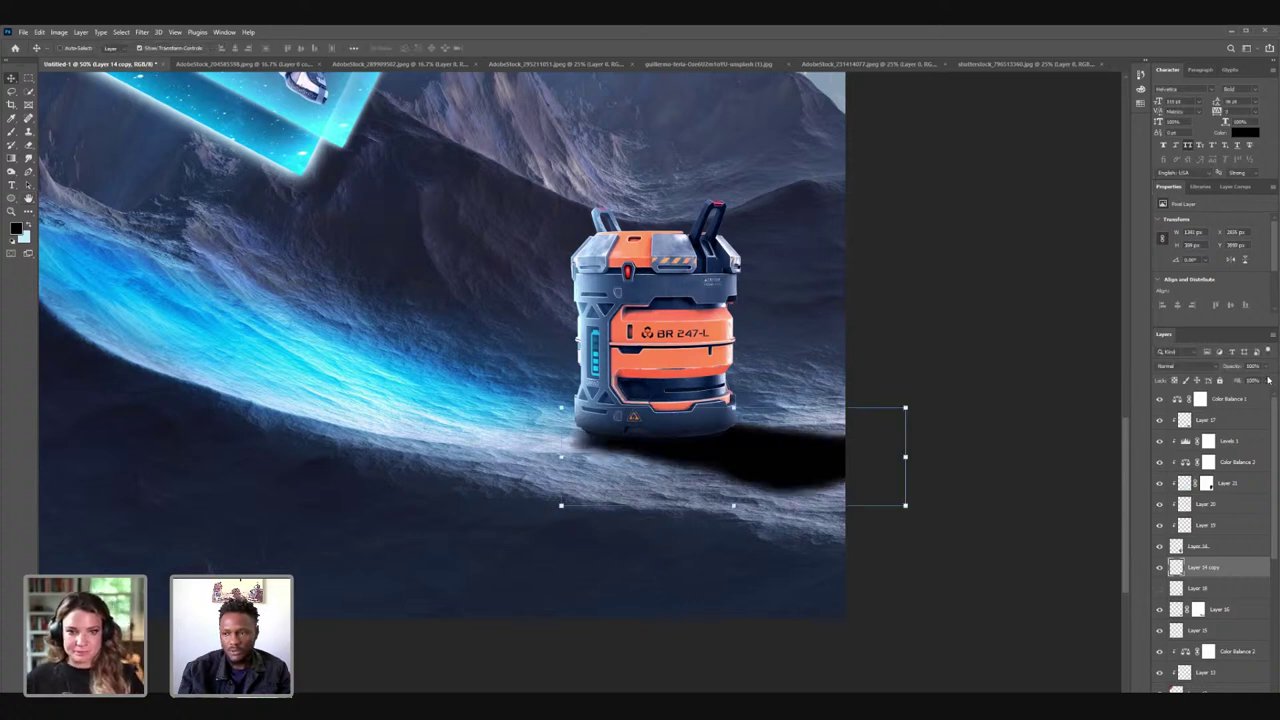
mouse_move(1268, 380)
mouse_down()
mouse_move(1237, 381)
mouse_move(1252, 380)
mouse_up()
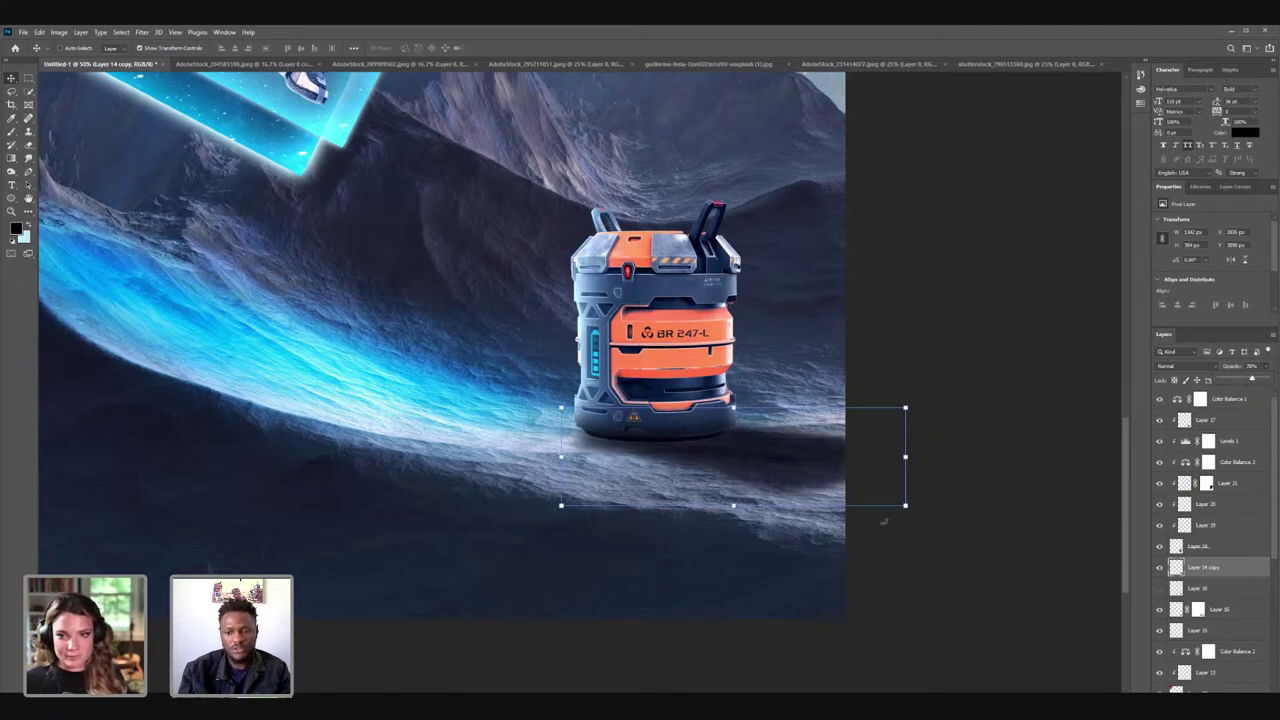
- Distort the shadow's far lower corner outward so it spreads wider beyond the canvas edge
key(ctrl)
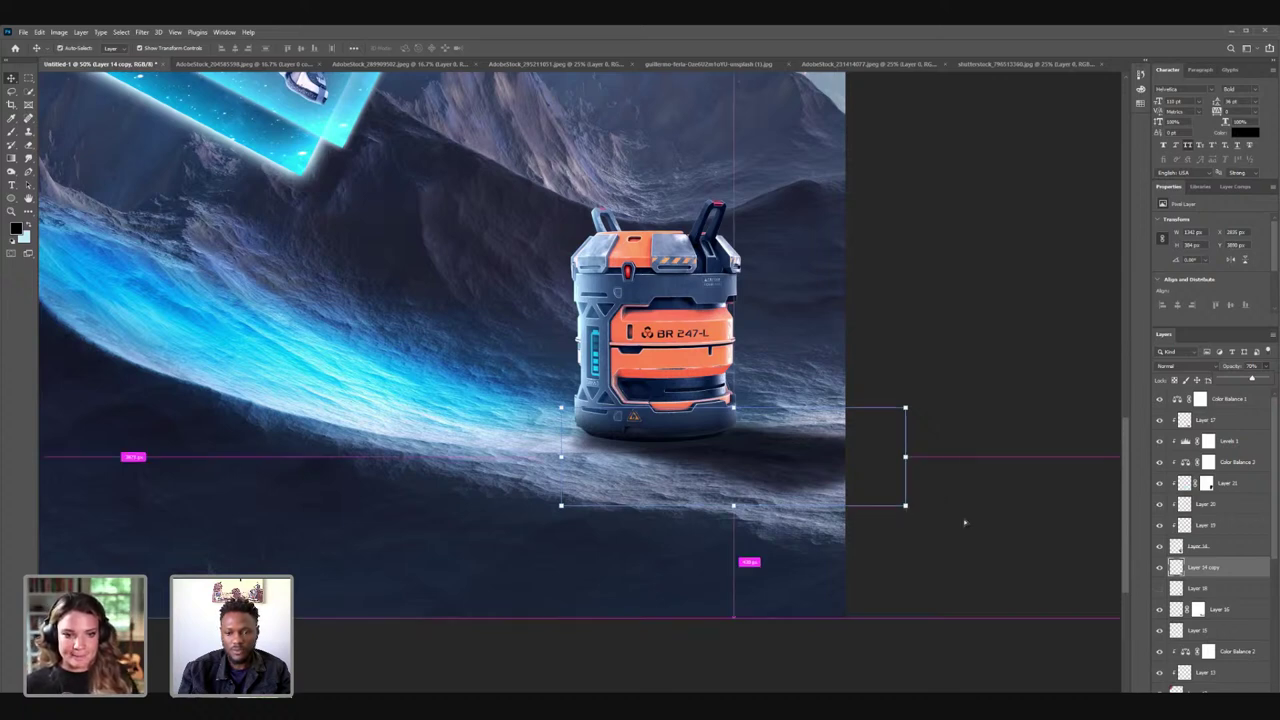
drag(905, 505, 963, 518)
key(Return)
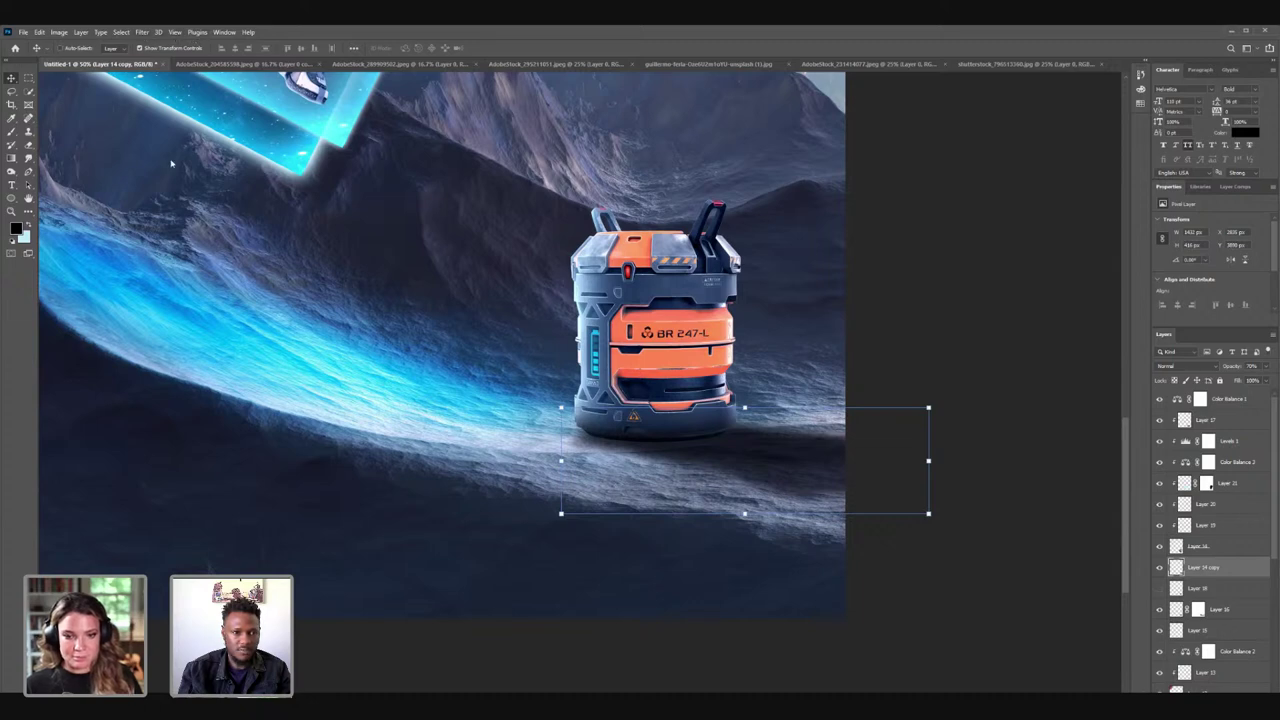
- Apply a second, lighter Gaussian Blur of about 5 pixels to the cast shadow
click(142, 32)
mouse_move(171, 163)
click(296, 201)
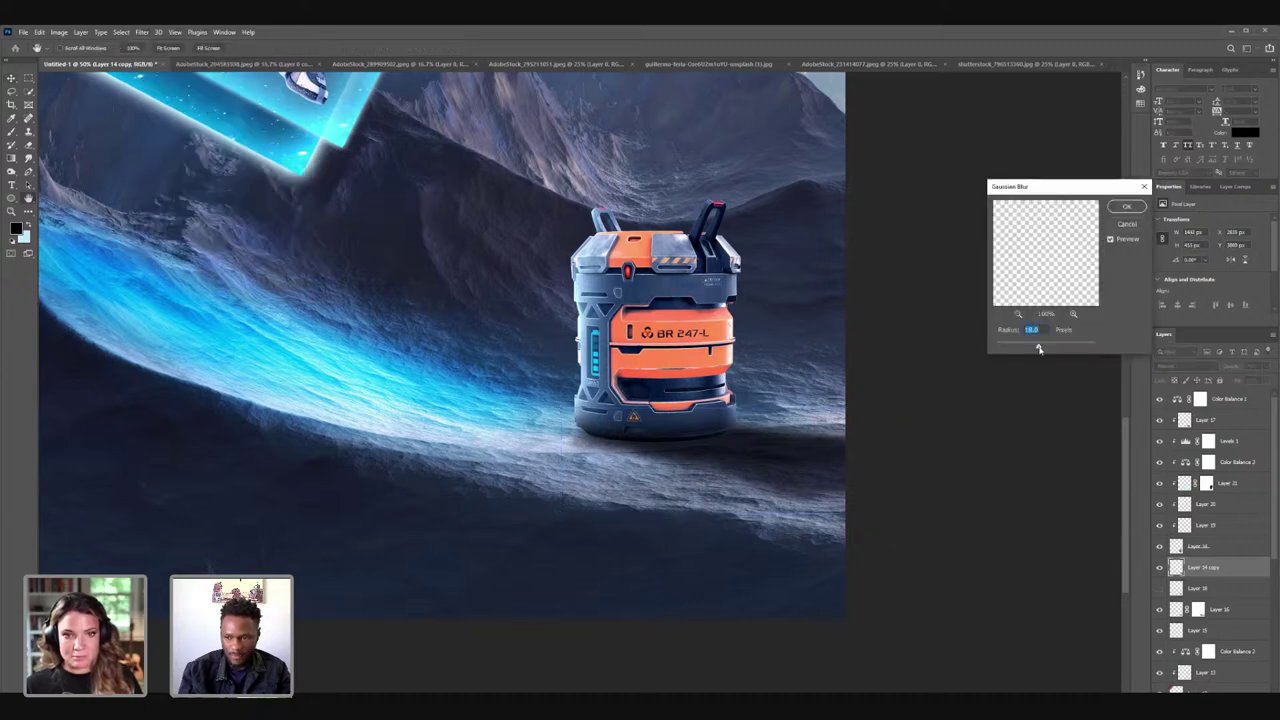
drag(1039, 347, 1014, 353)
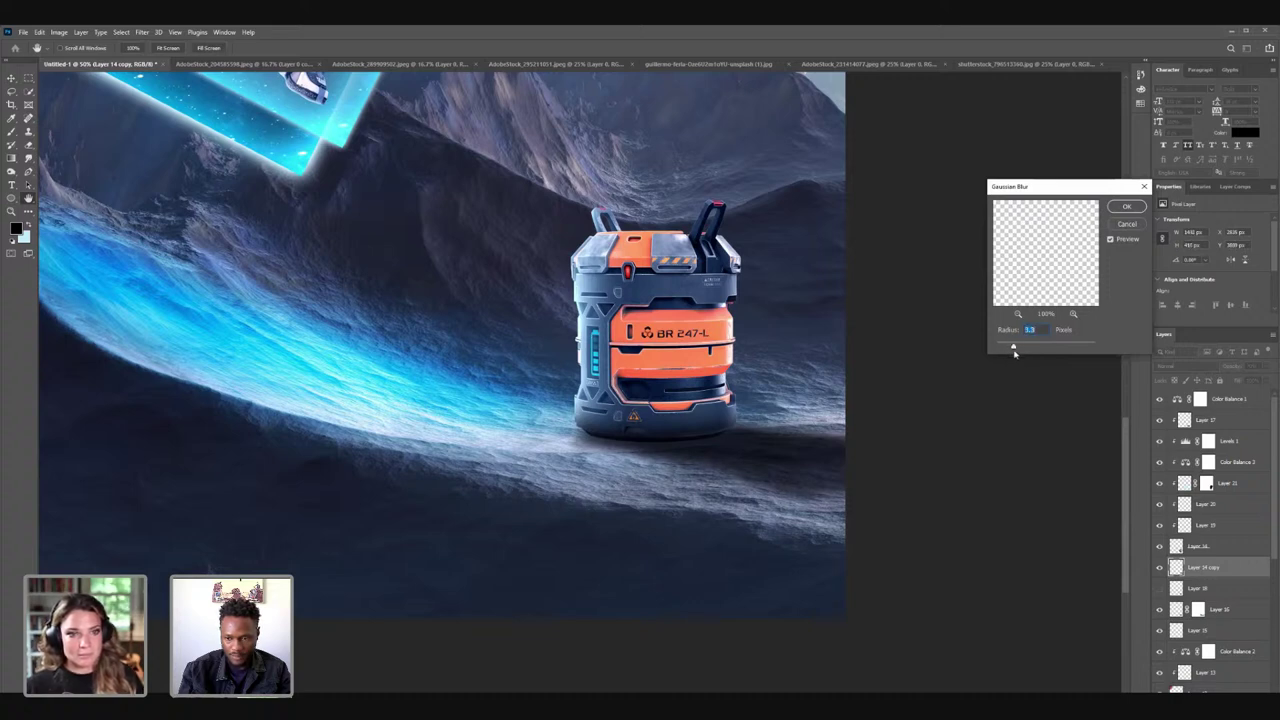
click(1126, 205)
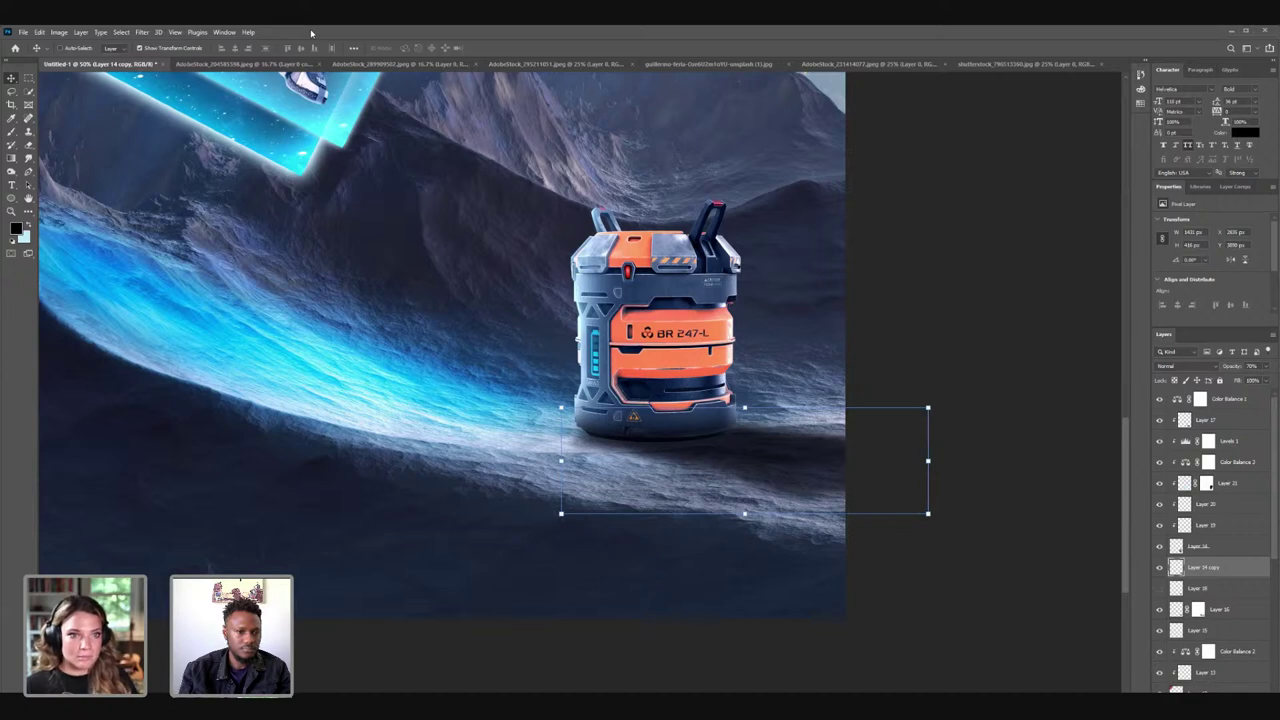
- Reduce the cast shadow's fill to about 82% while judging it against the whole composition
key(z)
alt+click(442, 266)
alt+click(334, 279)
alt+click(334, 279)
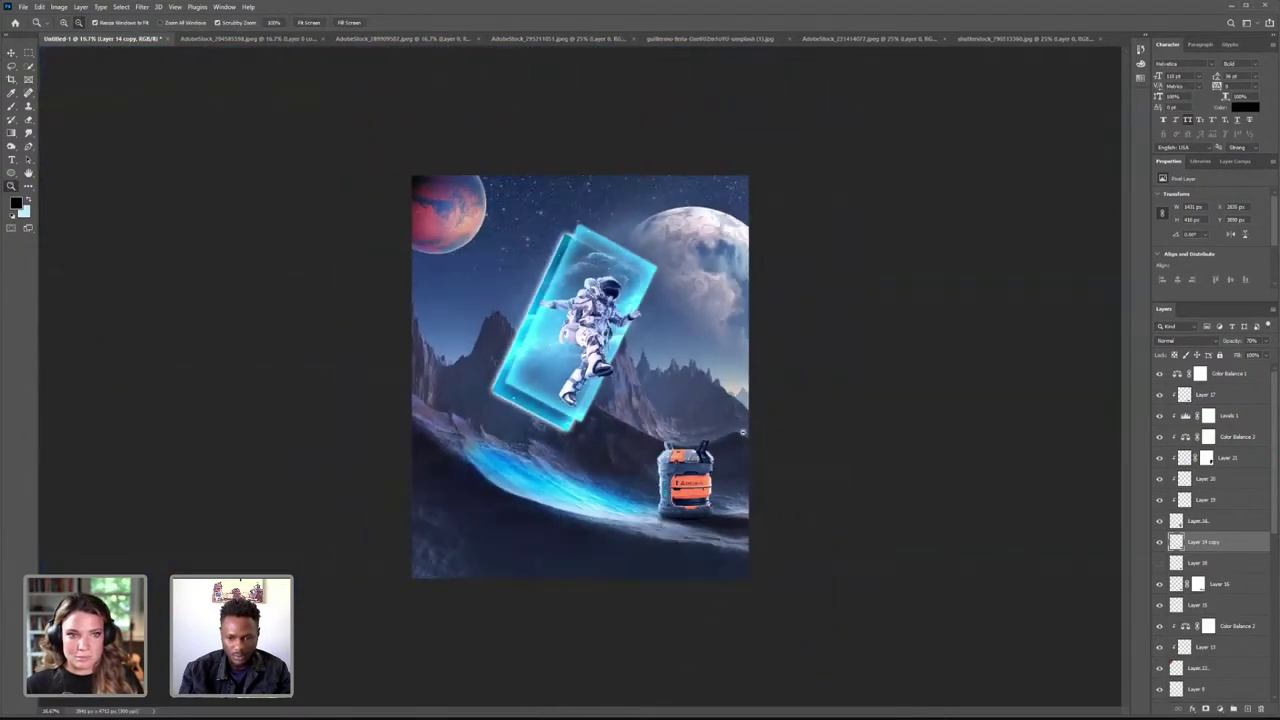
key(v)
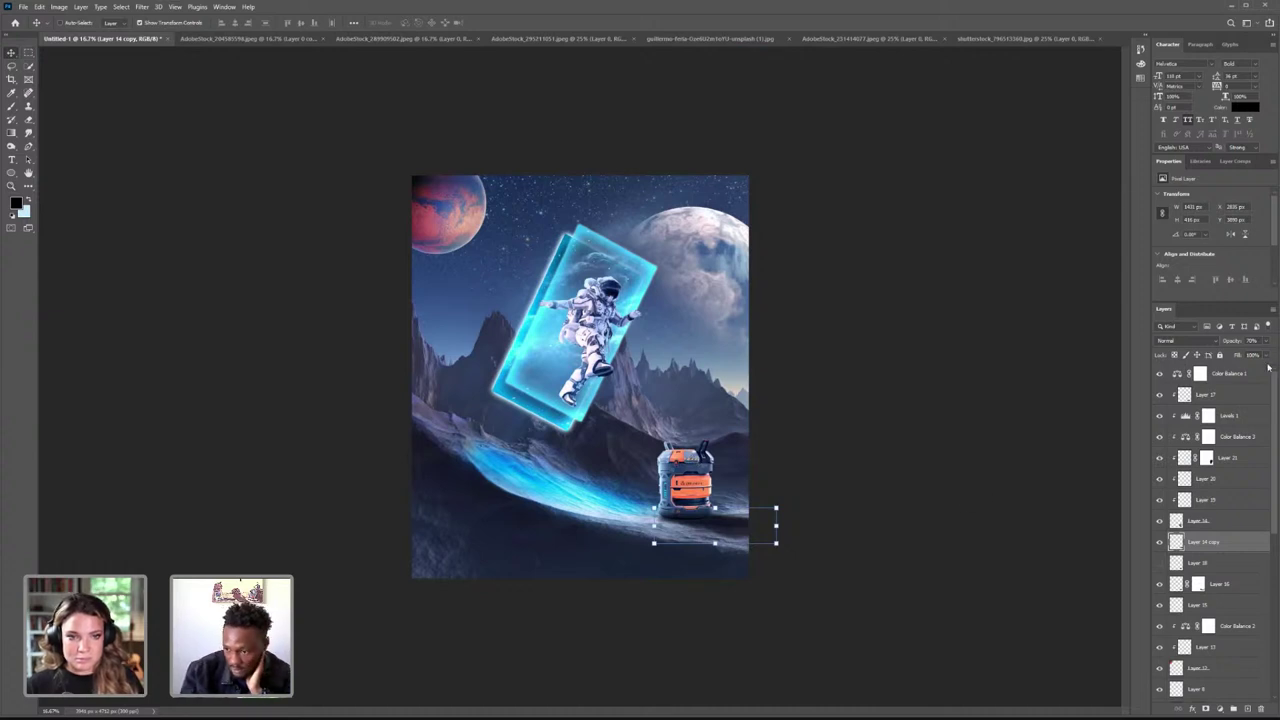
click(1266, 355)
drag(1268, 368, 1259, 368)
click(744, 522)
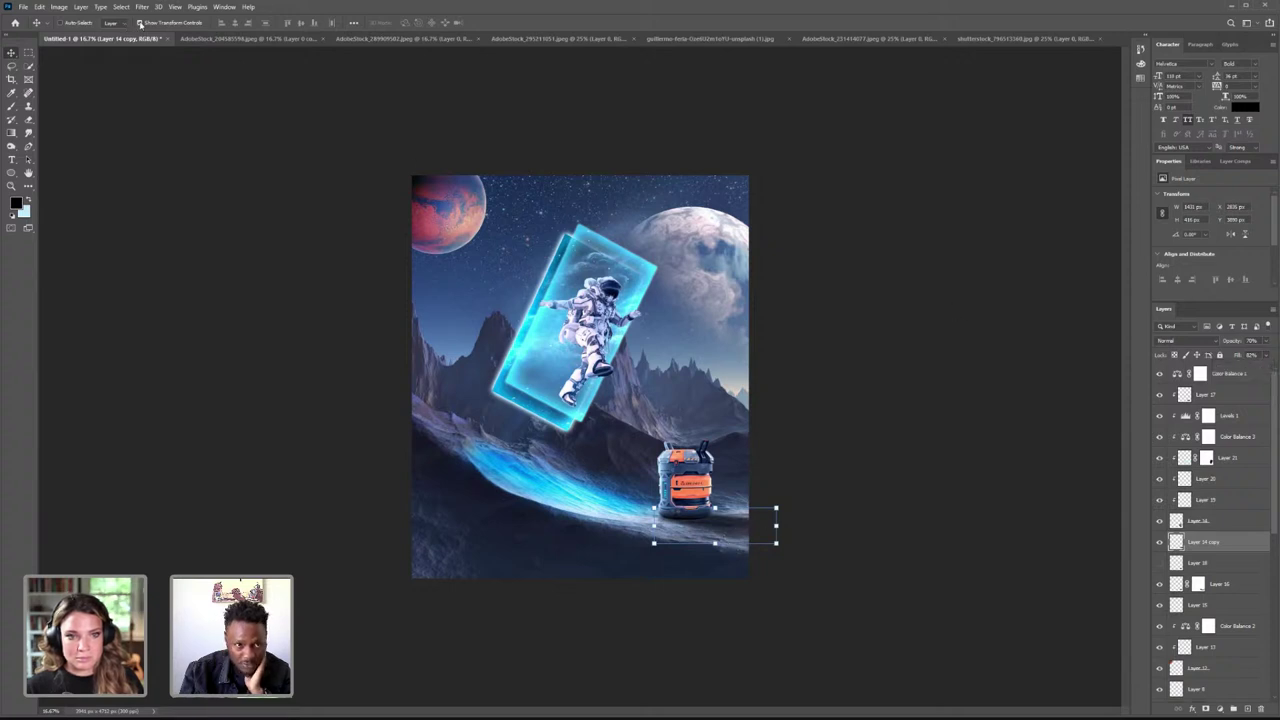
- Turn off the transform controls and compare the Layer 14 copy and Layer 18 shadows by toggling them, leaving only Layer 14 copy shown
click(140, 22)
click(1159, 541)
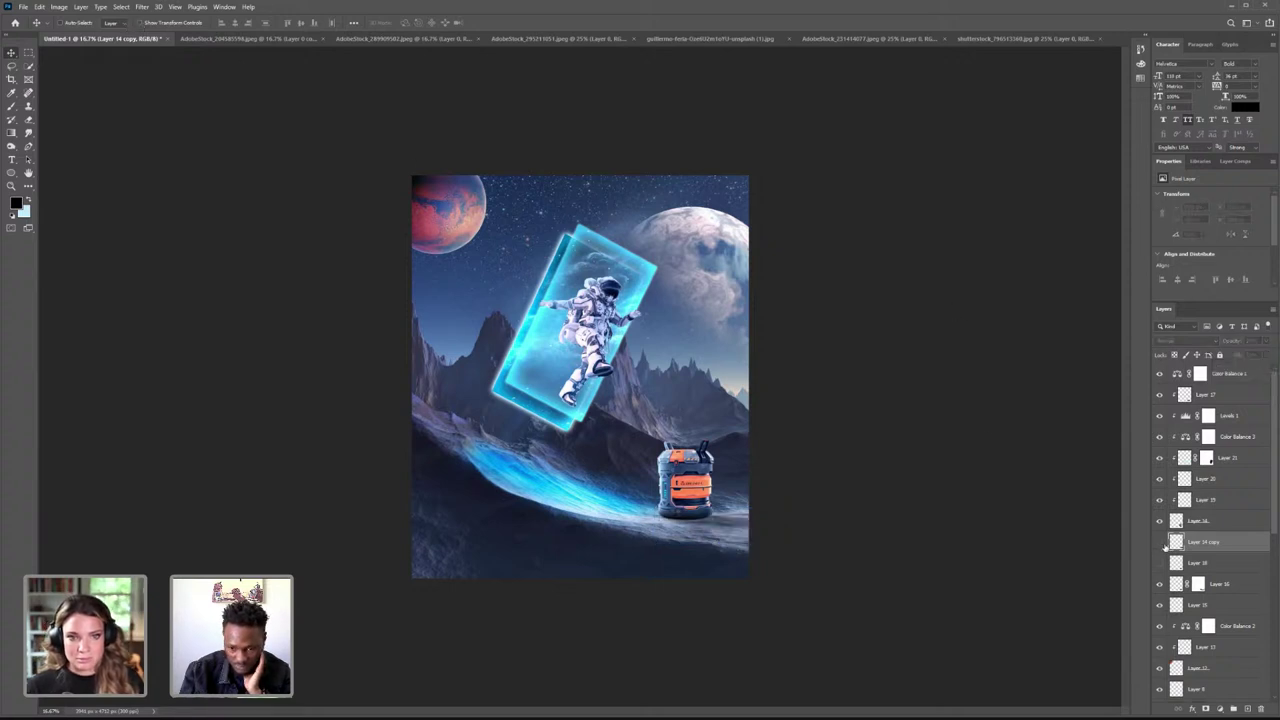
click(1163, 545)
click(1160, 564)
click(1160, 545)
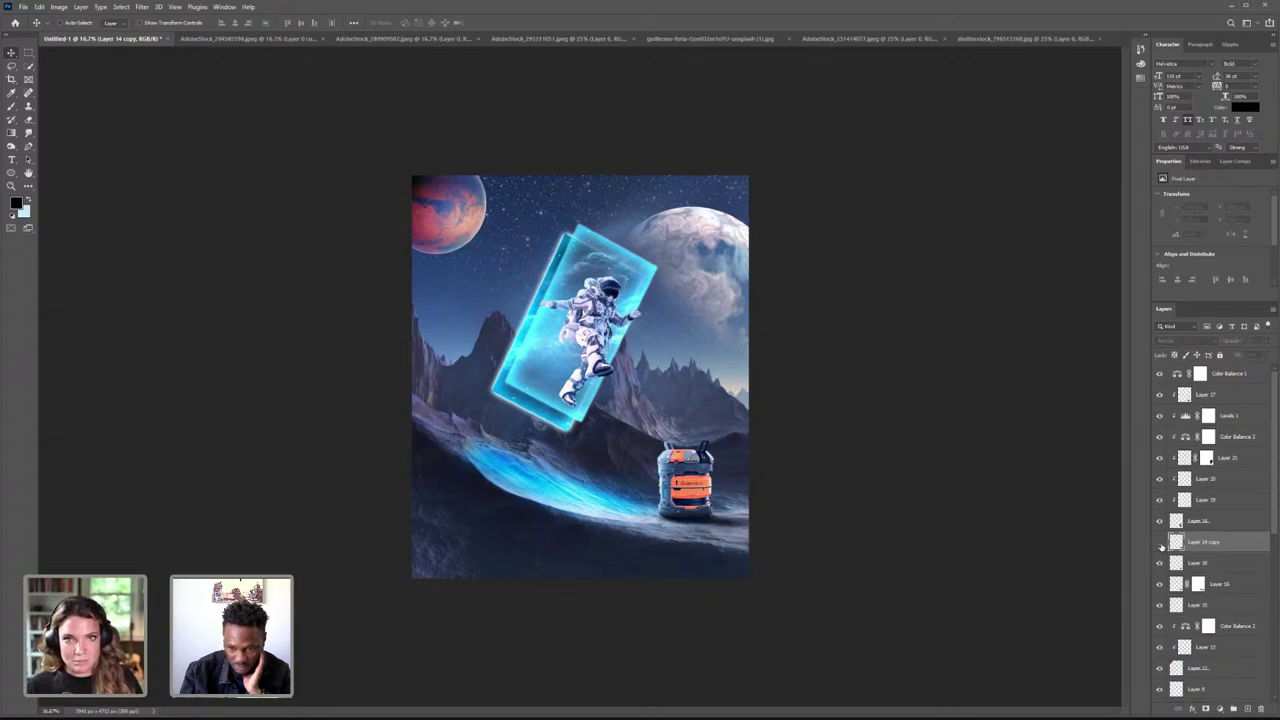
click(1160, 543)
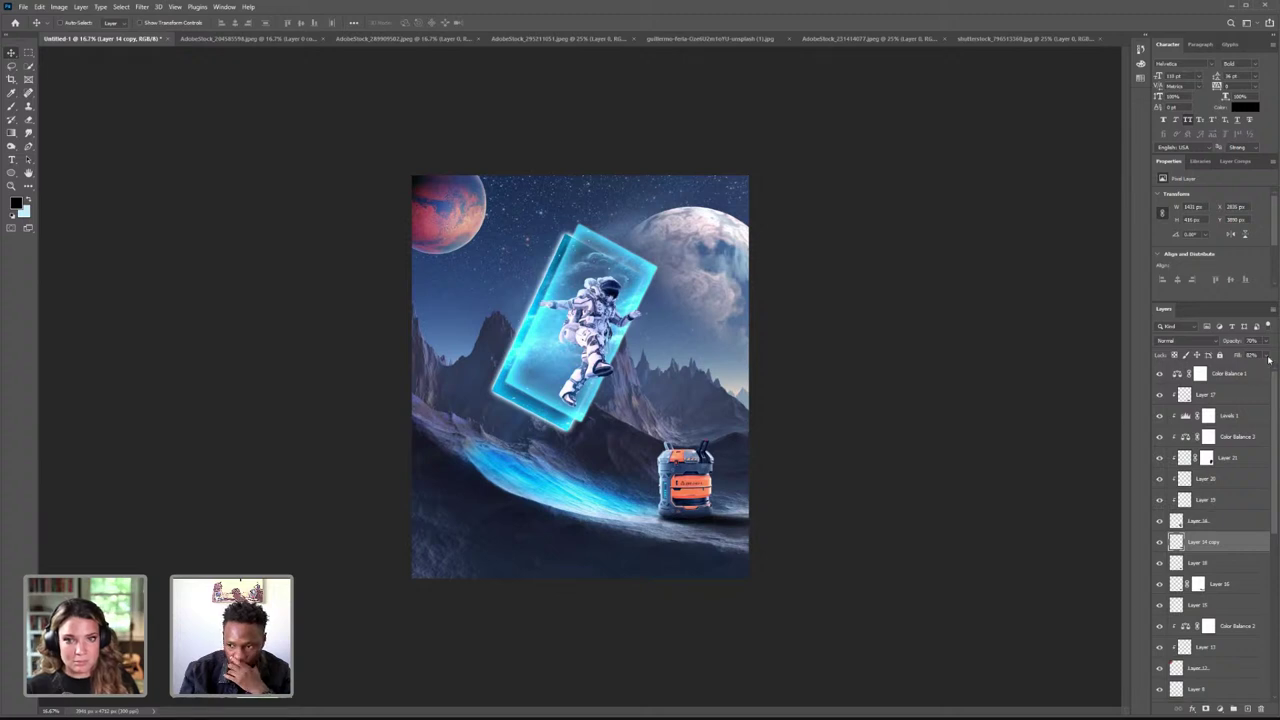
click(1160, 564)
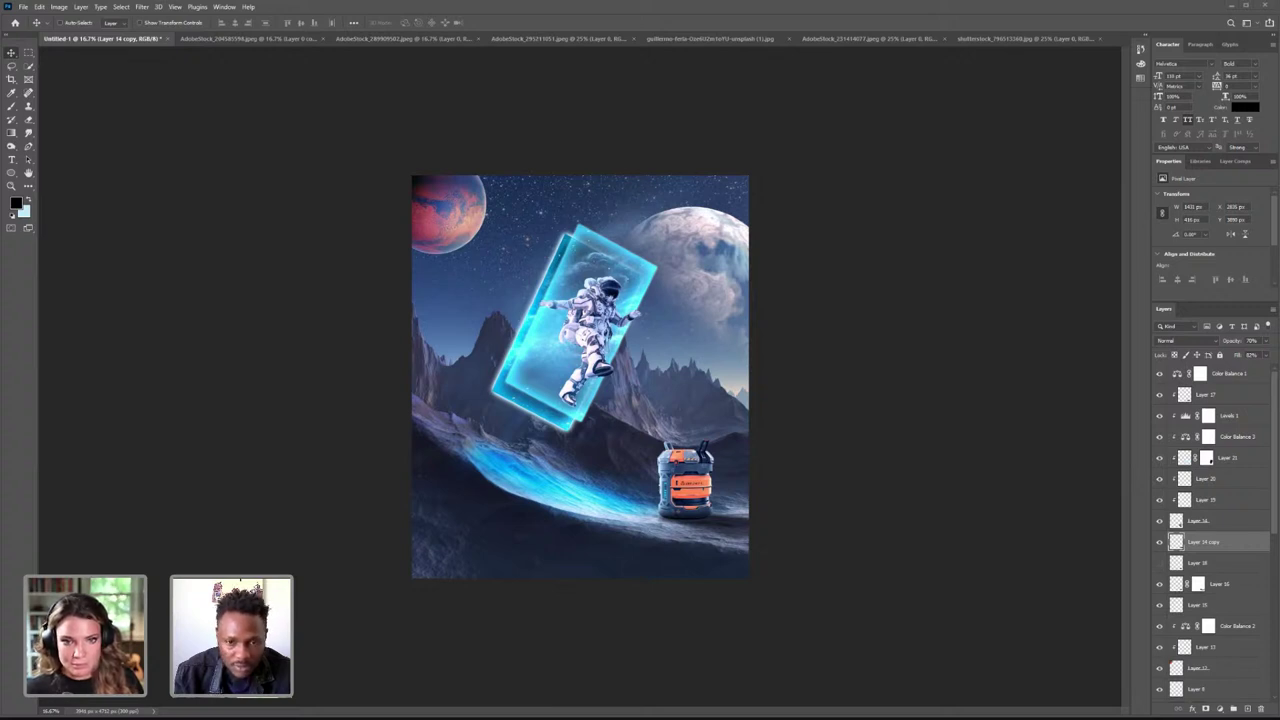
- Switch to Adobe Stock in the browser and search its images for "butterfly" instead of planet
key(alt+Tab)
scroll(903, 309, up, 12)
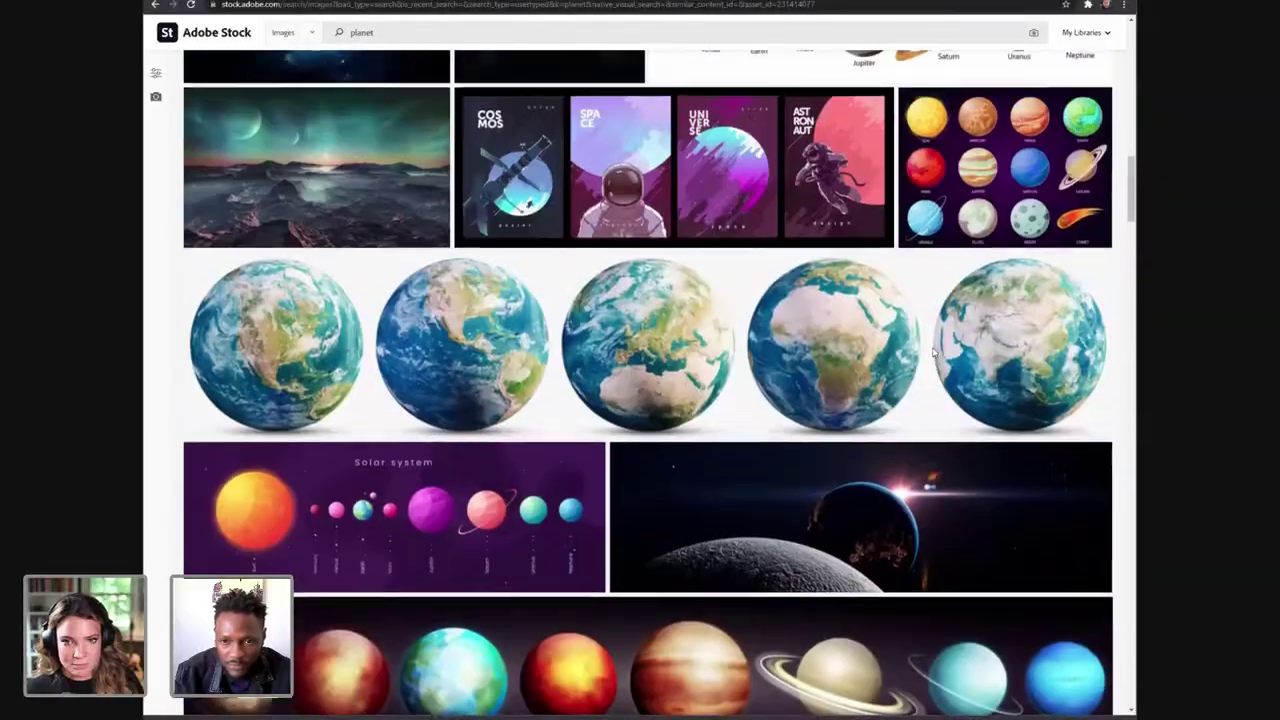
scroll(803, 257, up, 5)
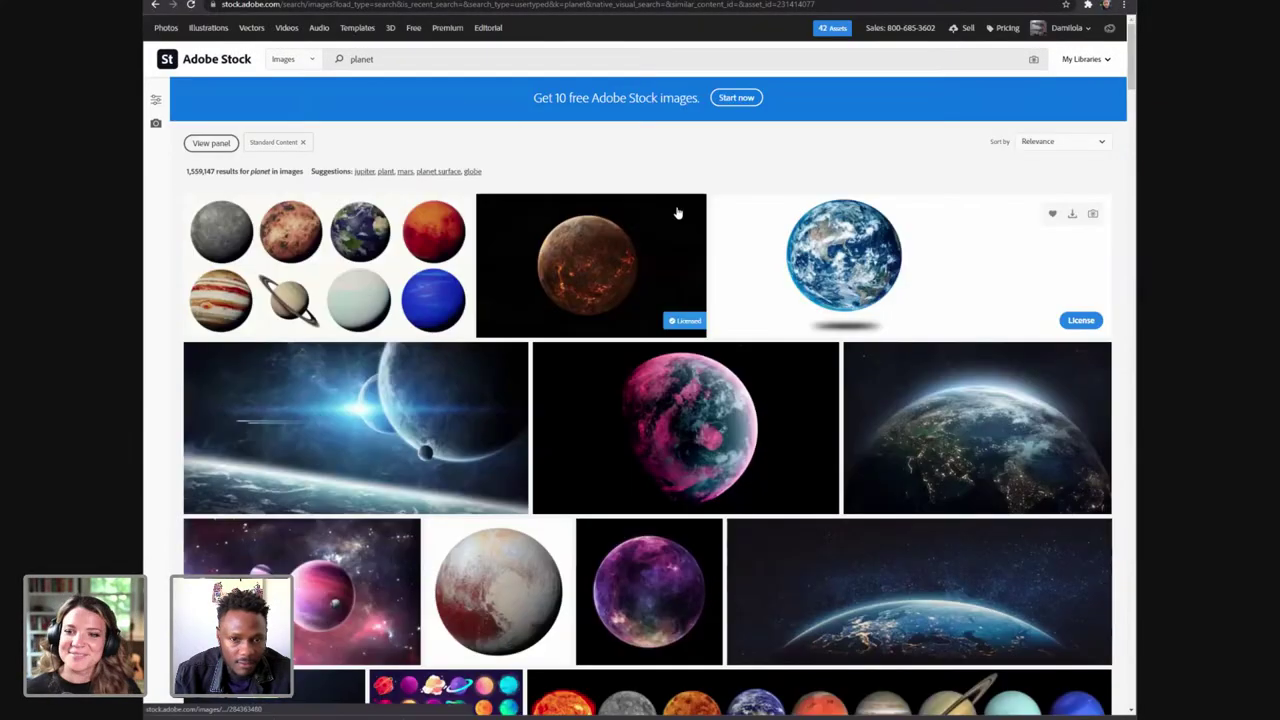
click(422, 62)
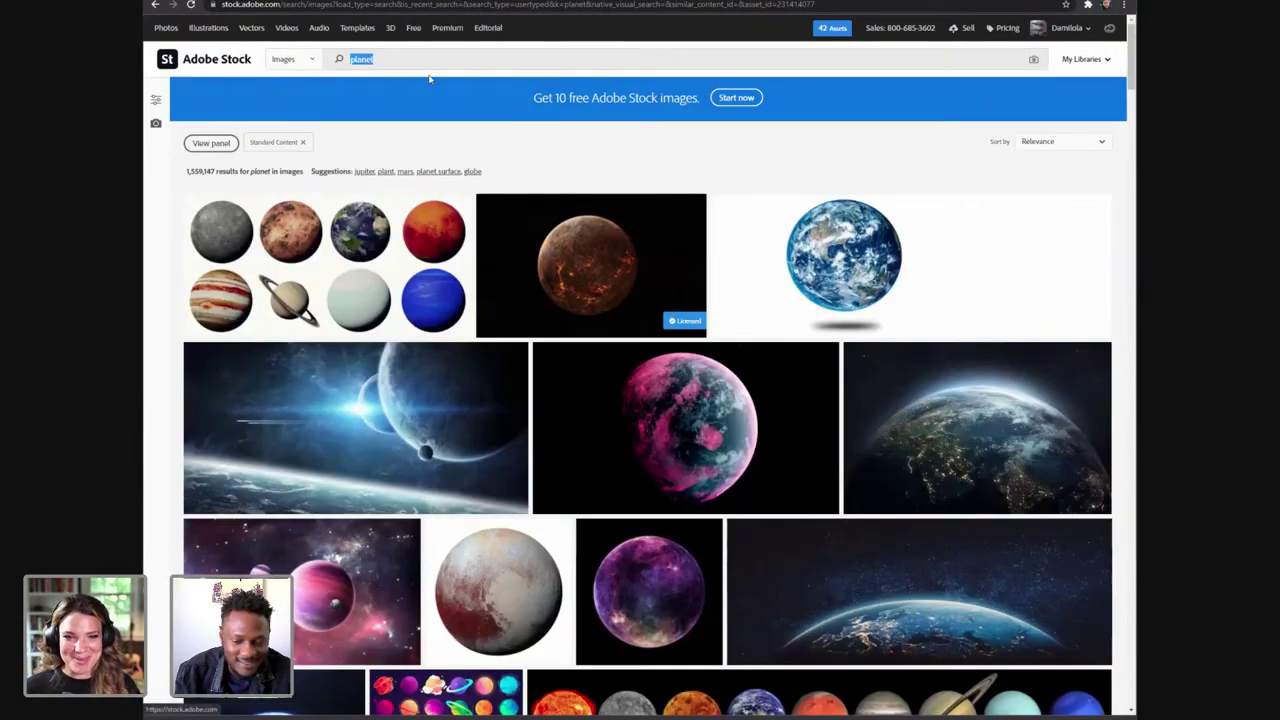
key(BackSpace)
text(butt)
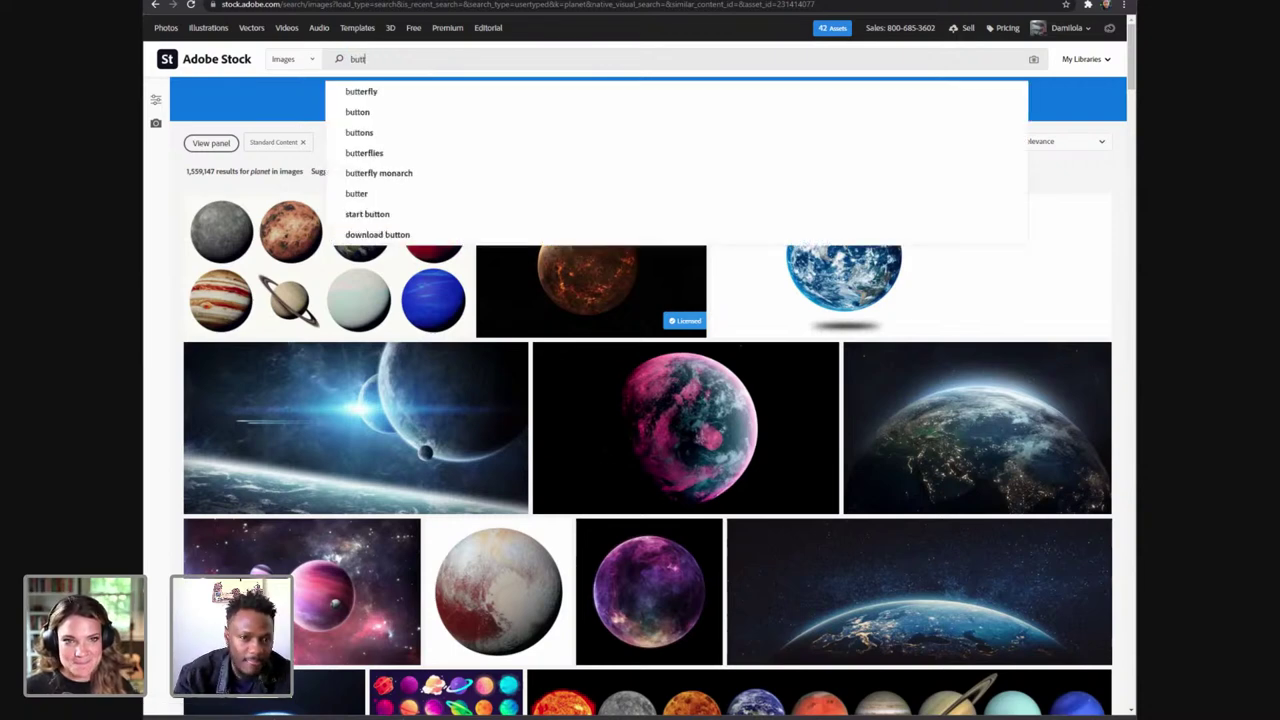
click(408, 88)
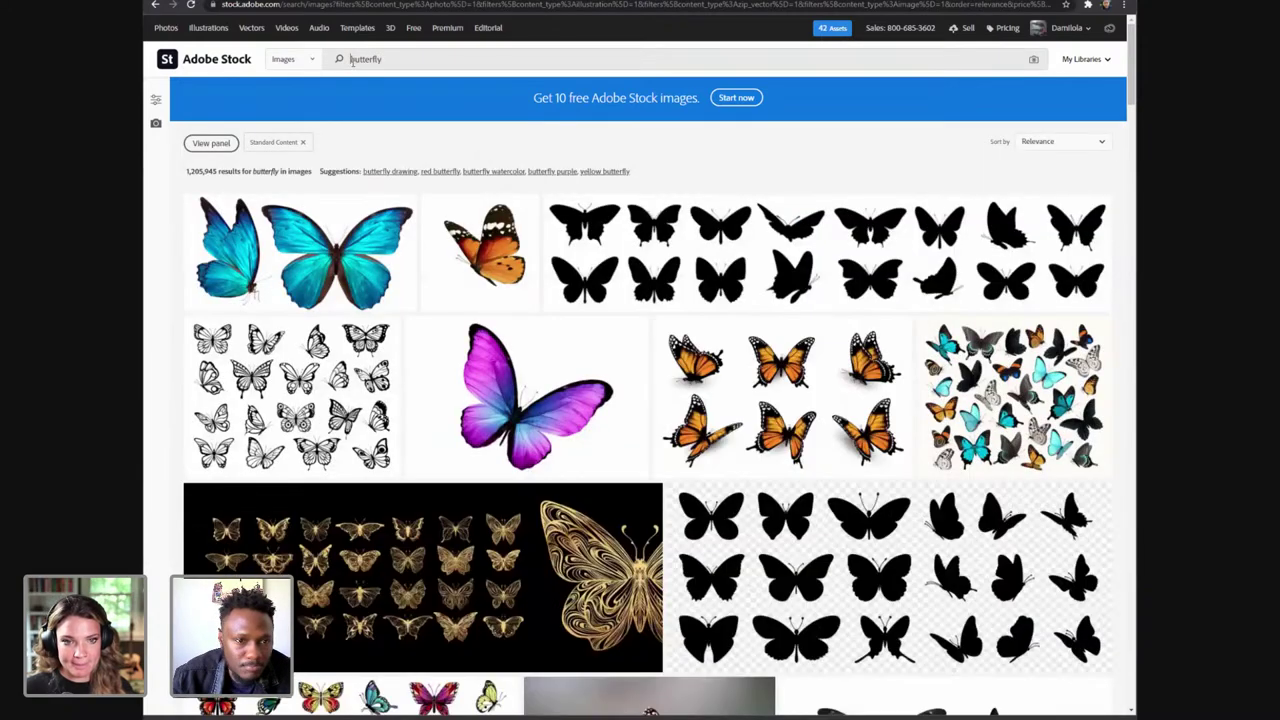
- Refine the stock image search to "glow butterfly"
click(352, 59)
text(glow)
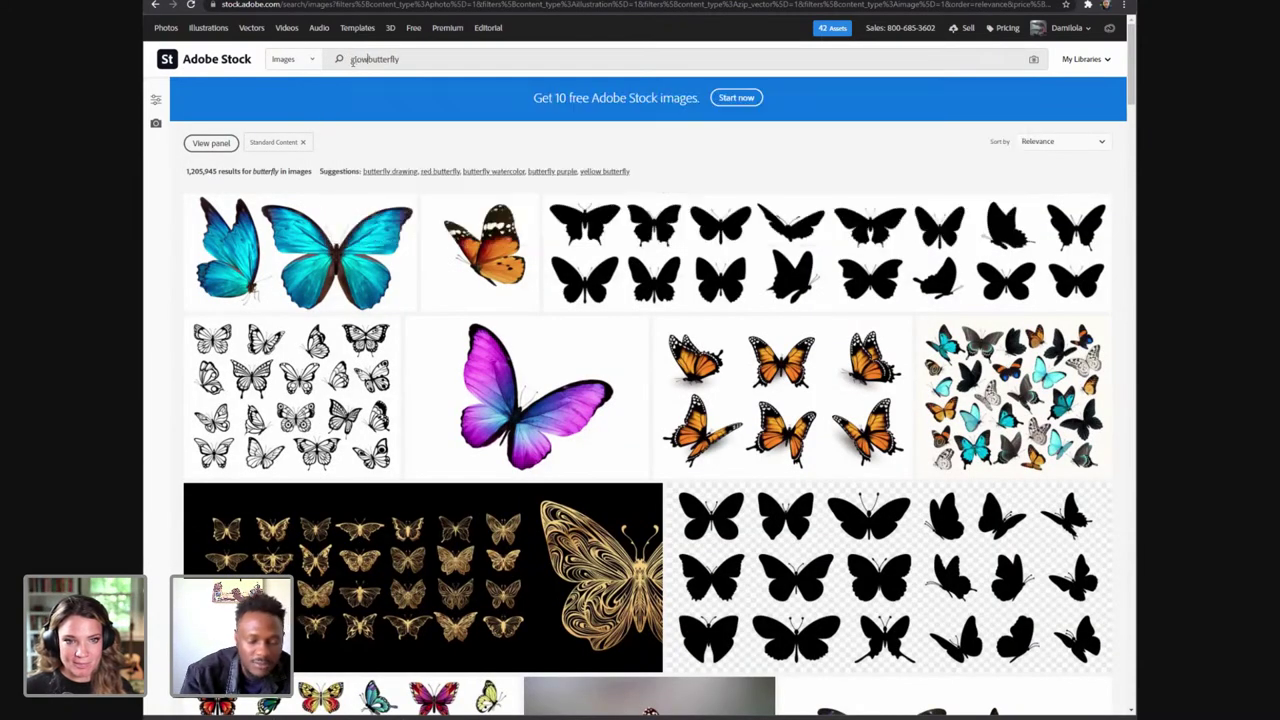
key(Return)
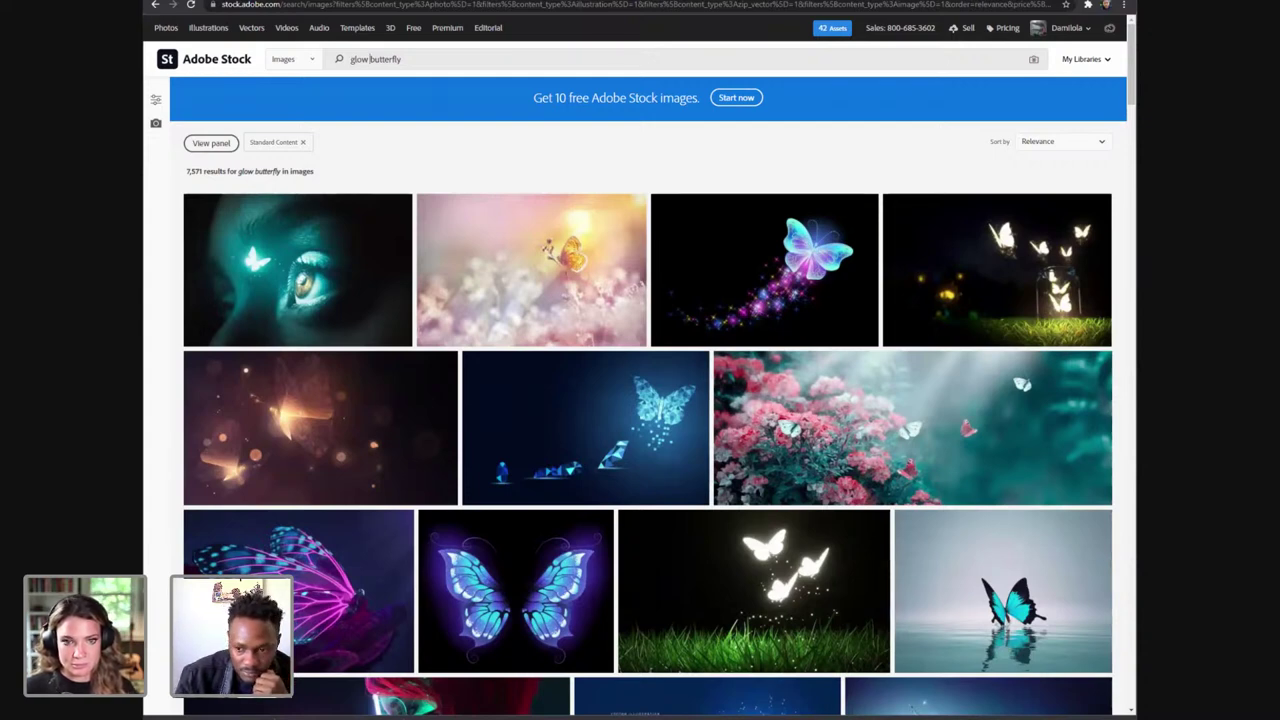
- Look through the first page of glow butterfly results for a glowing butterfly that suits the space composite
scroll(657, 266, down, 7)
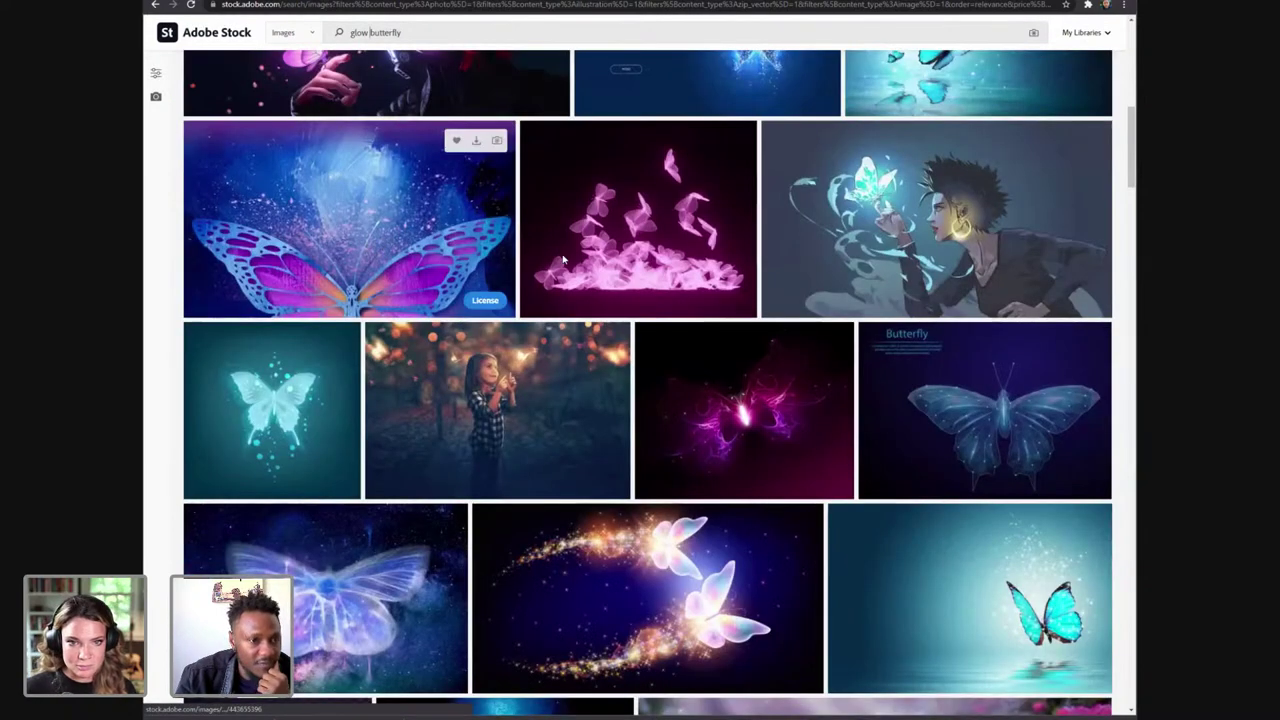
scroll(563, 260, up, 3)
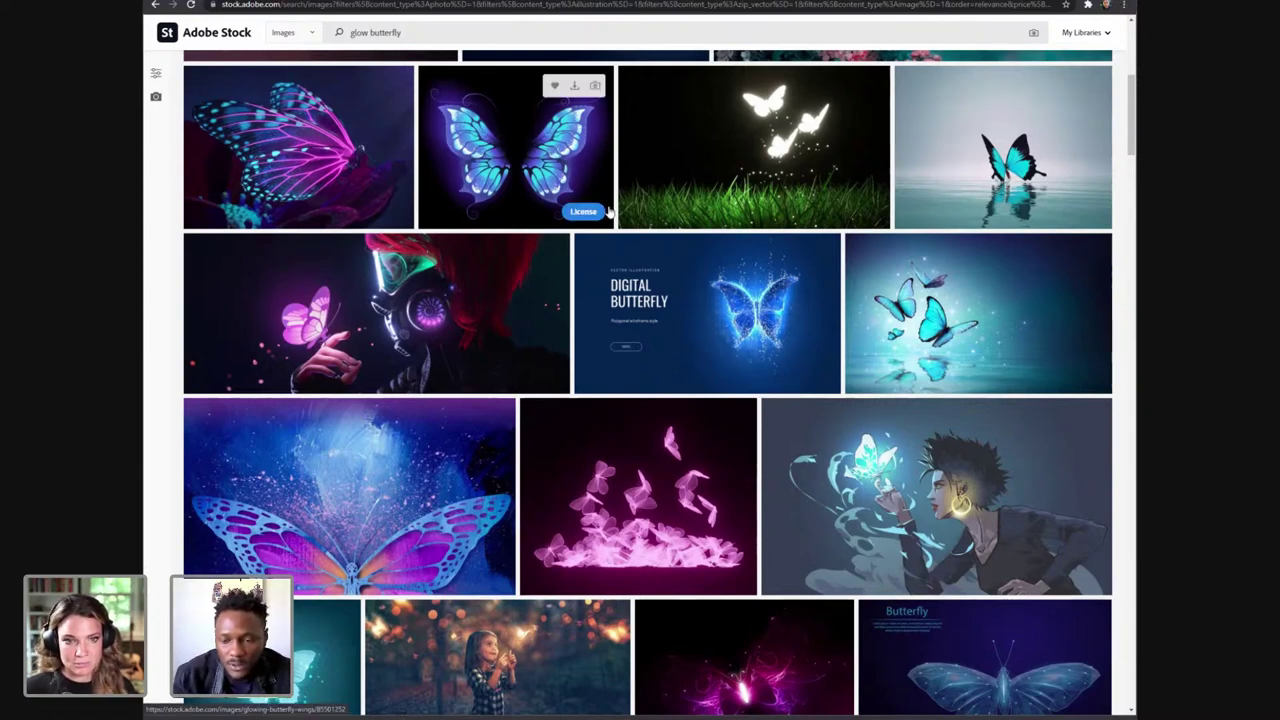
scroll(610, 215, down, 3)
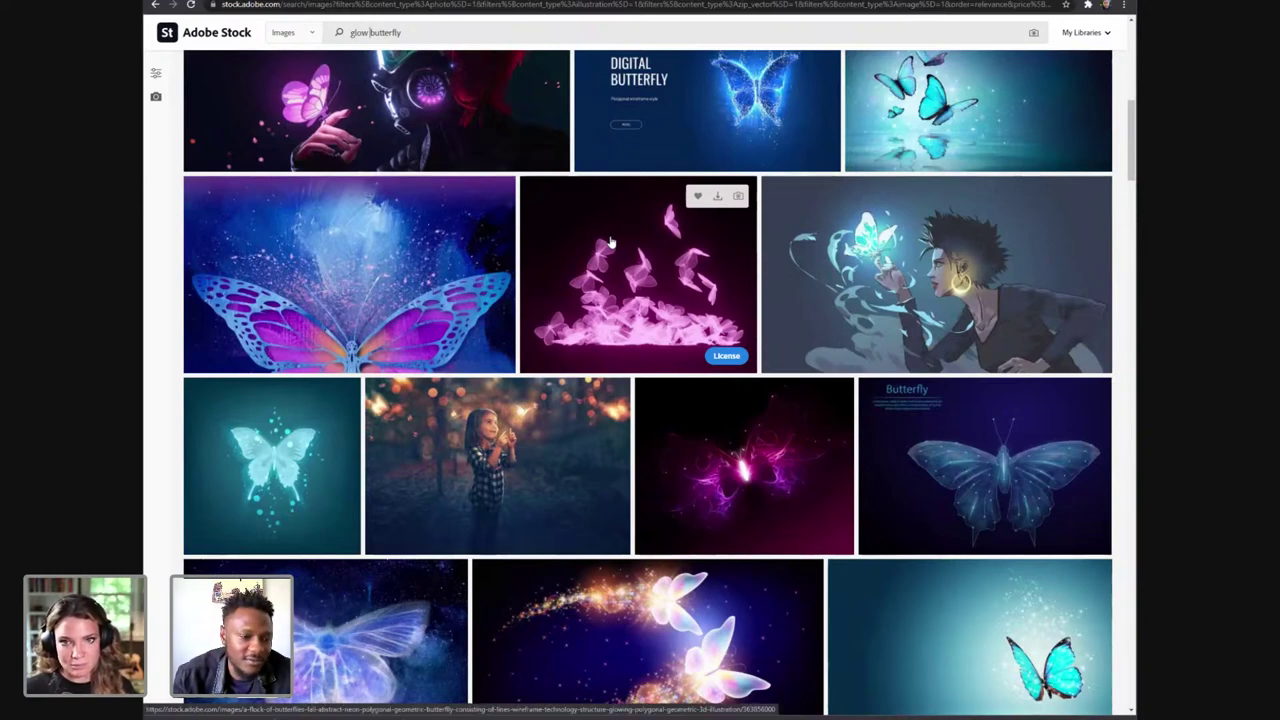
scroll(608, 243, down, 4)
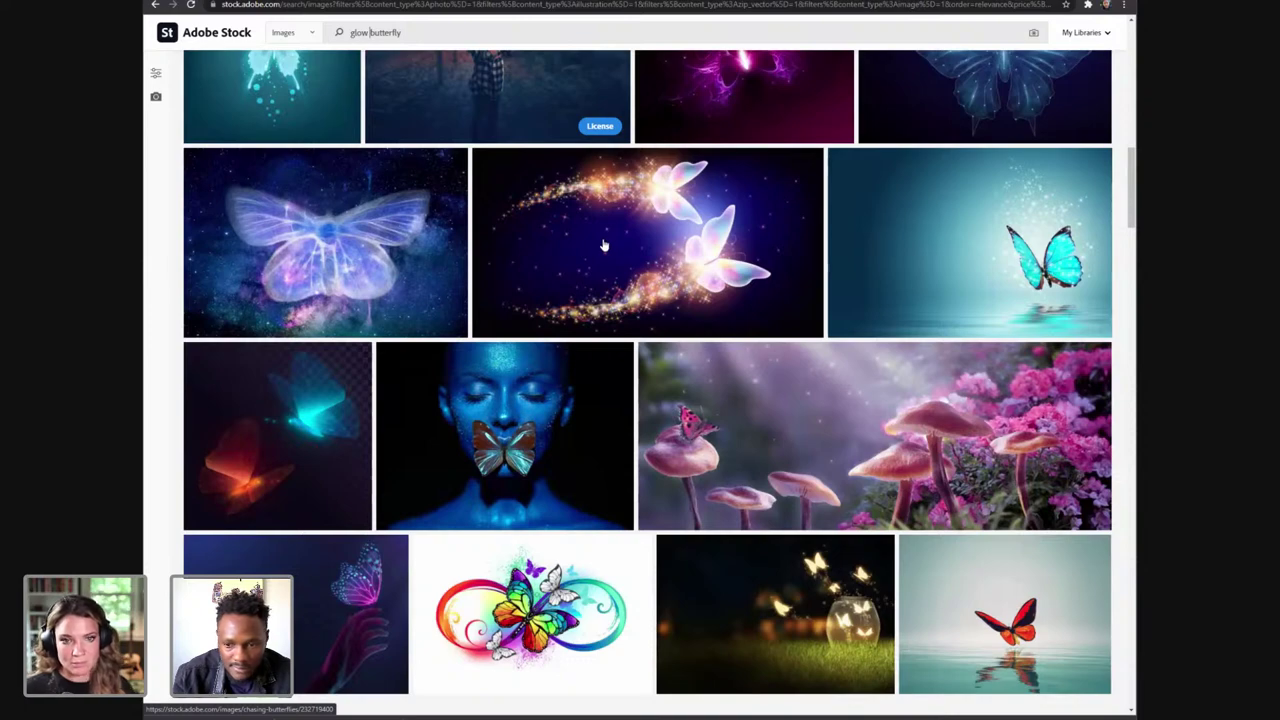
scroll(656, 246, down, 8)
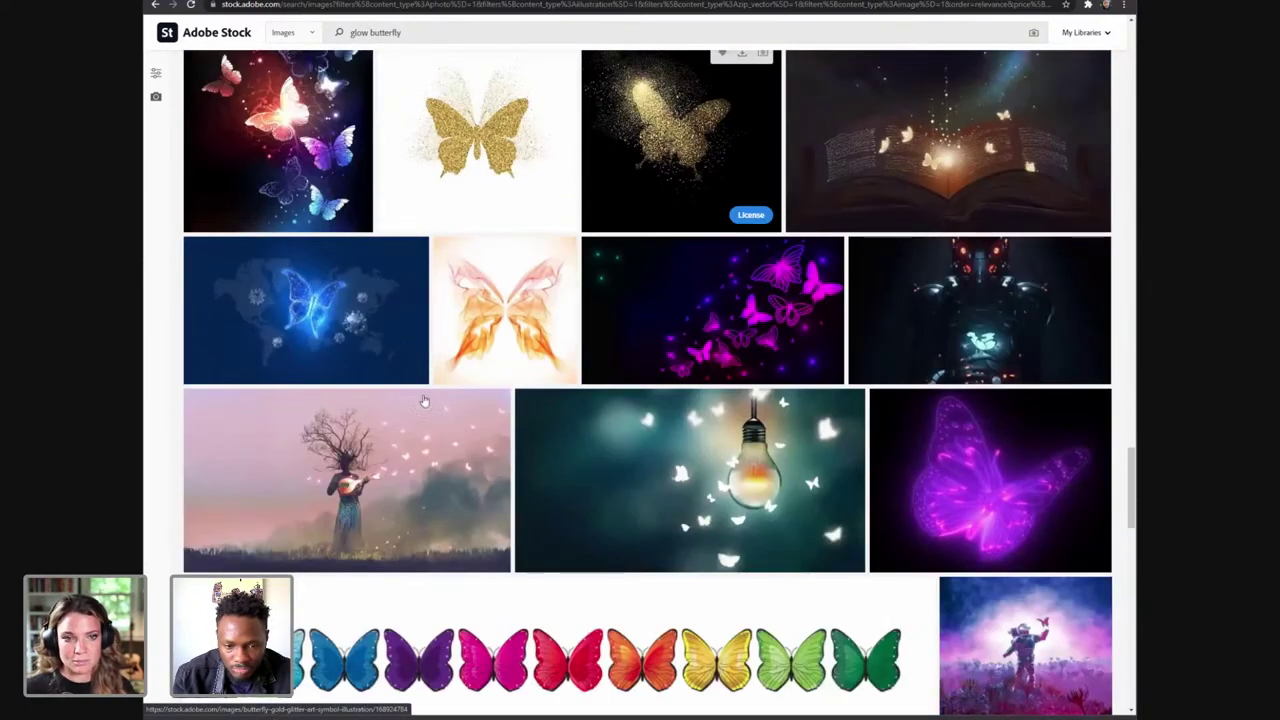
scroll(670, 460, down, 5)
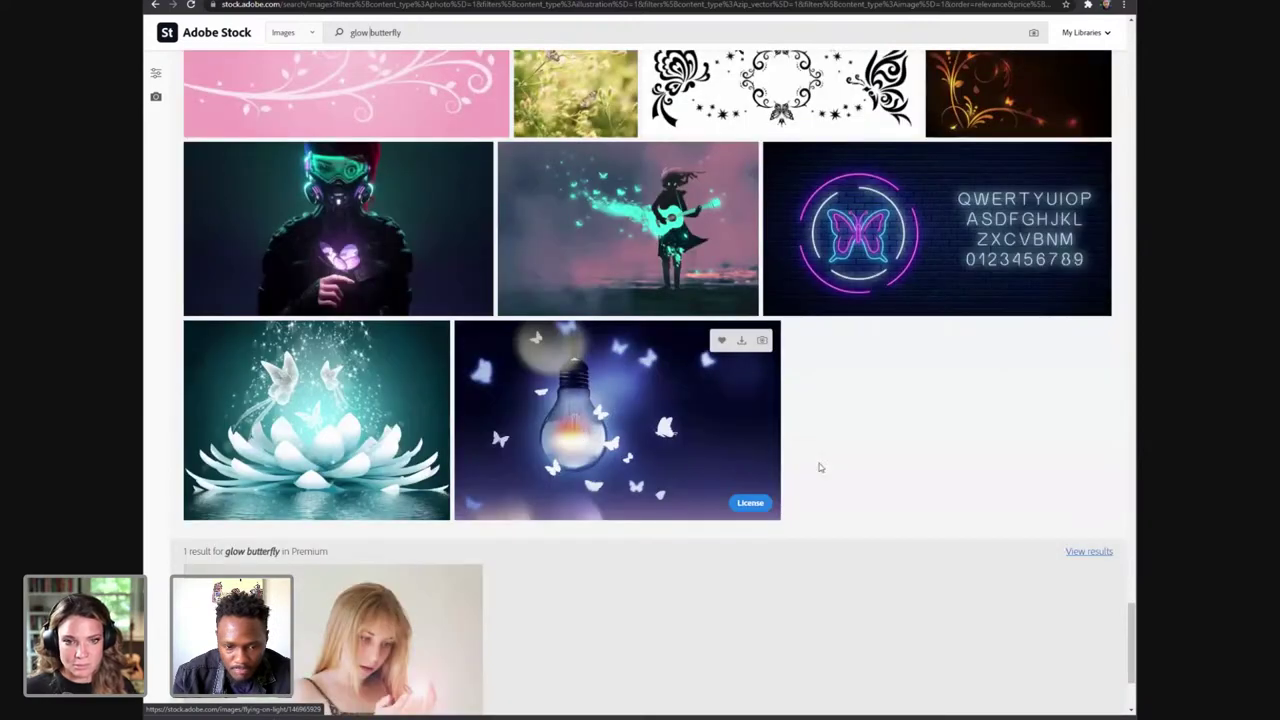
scroll(830, 470, down, 2)
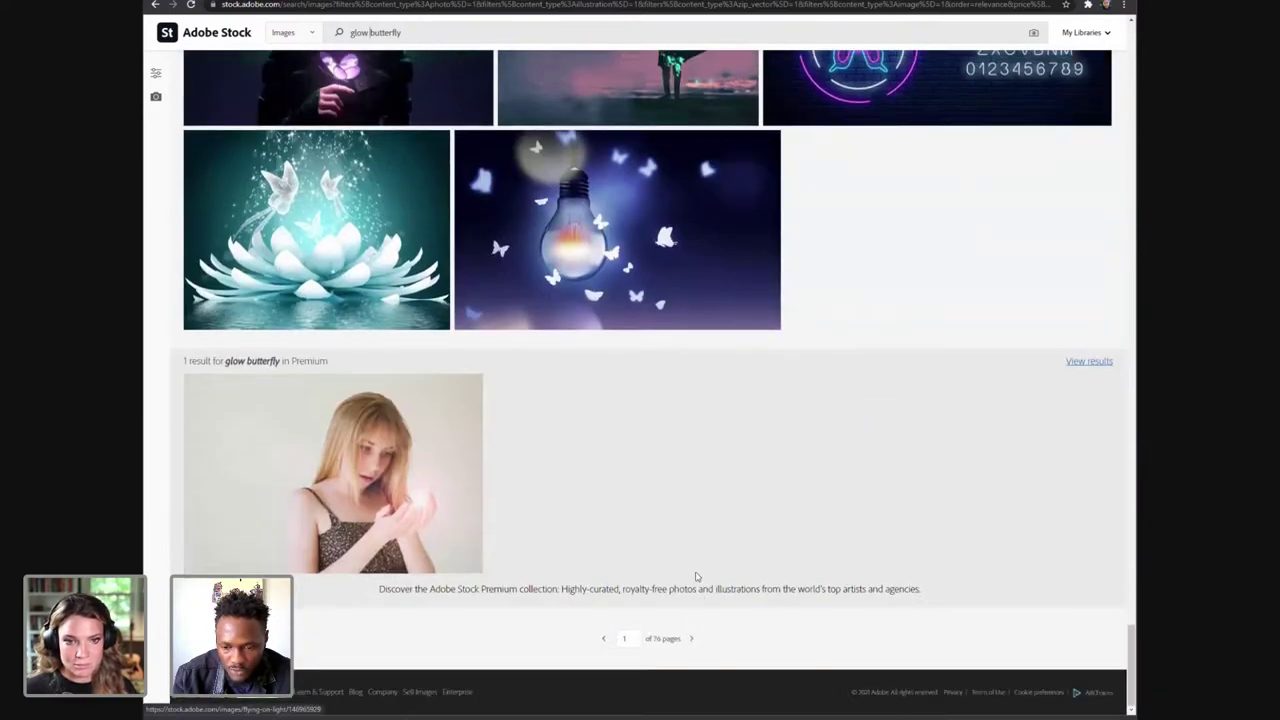
- Examine the second page of glow butterfly results for better candidates, and go back to the first page
click(690, 639)
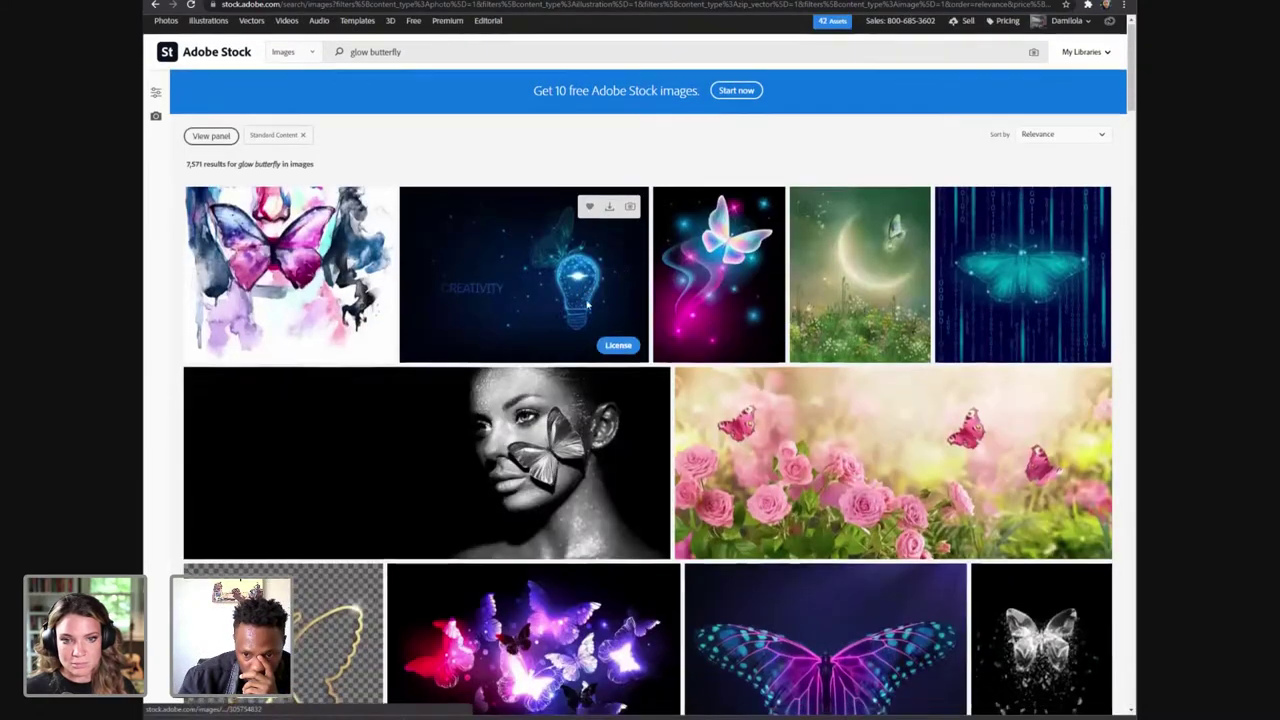
scroll(586, 306, down, 3)
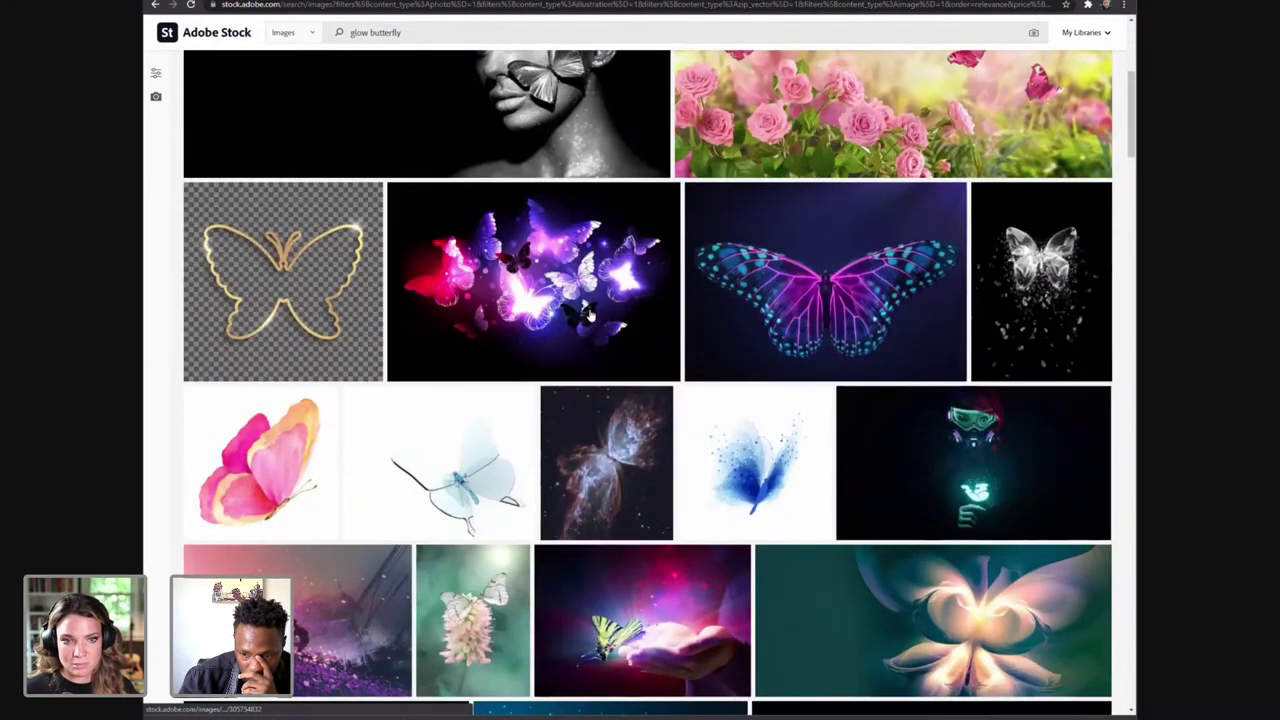
scroll(588, 310, down, 5)
scroll(594, 326, down, 1)
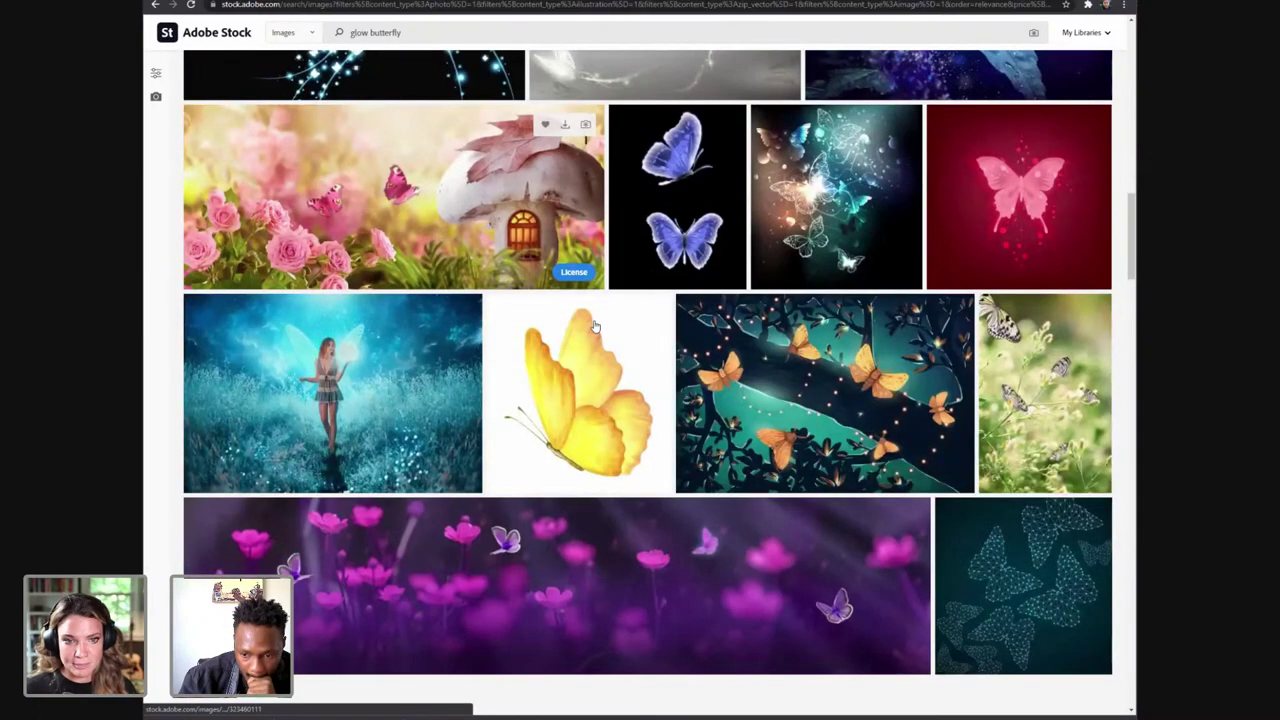
scroll(594, 336, down, 10)
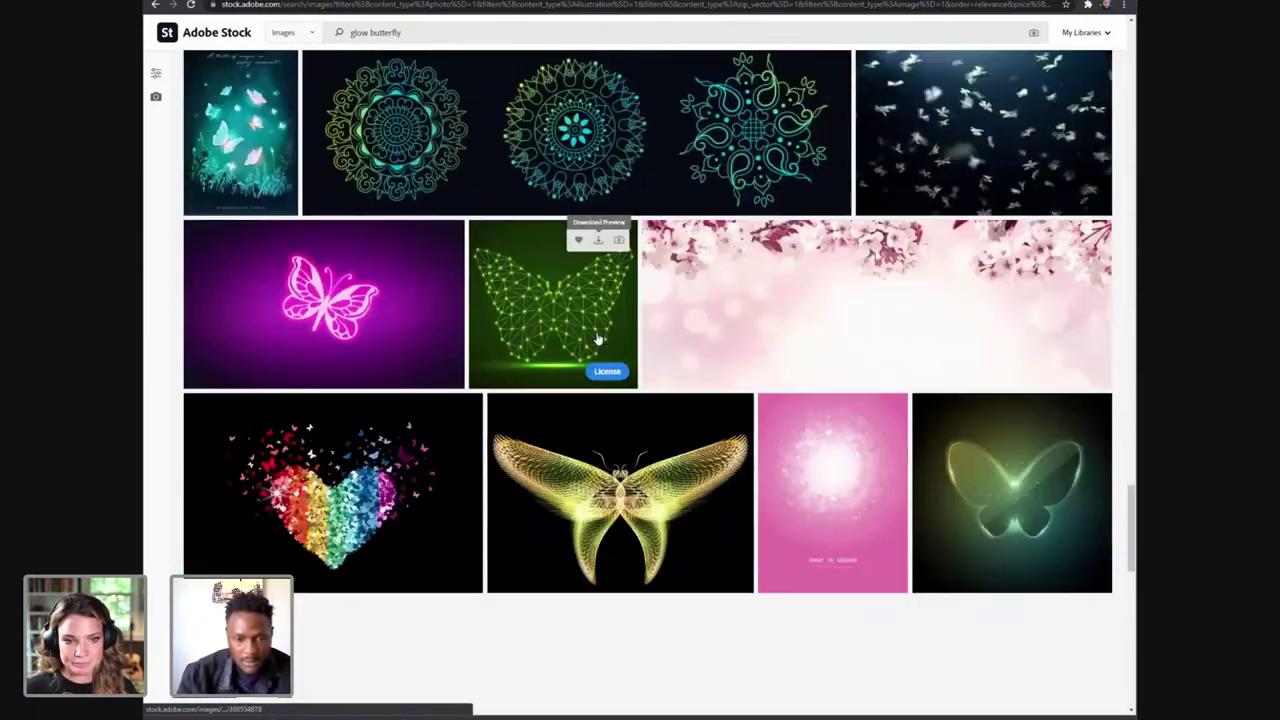
scroll(597, 343, down, 8)
scroll(614, 331, down, 3)
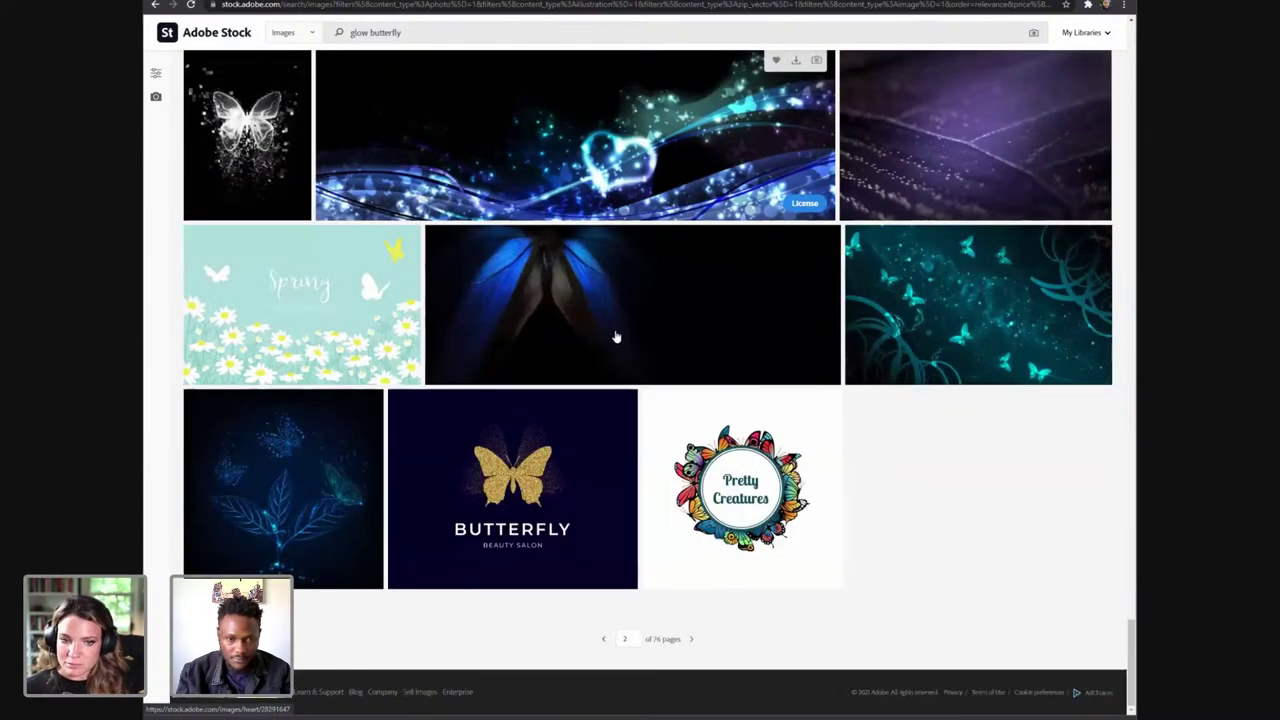
scroll(615, 336, up, 1)
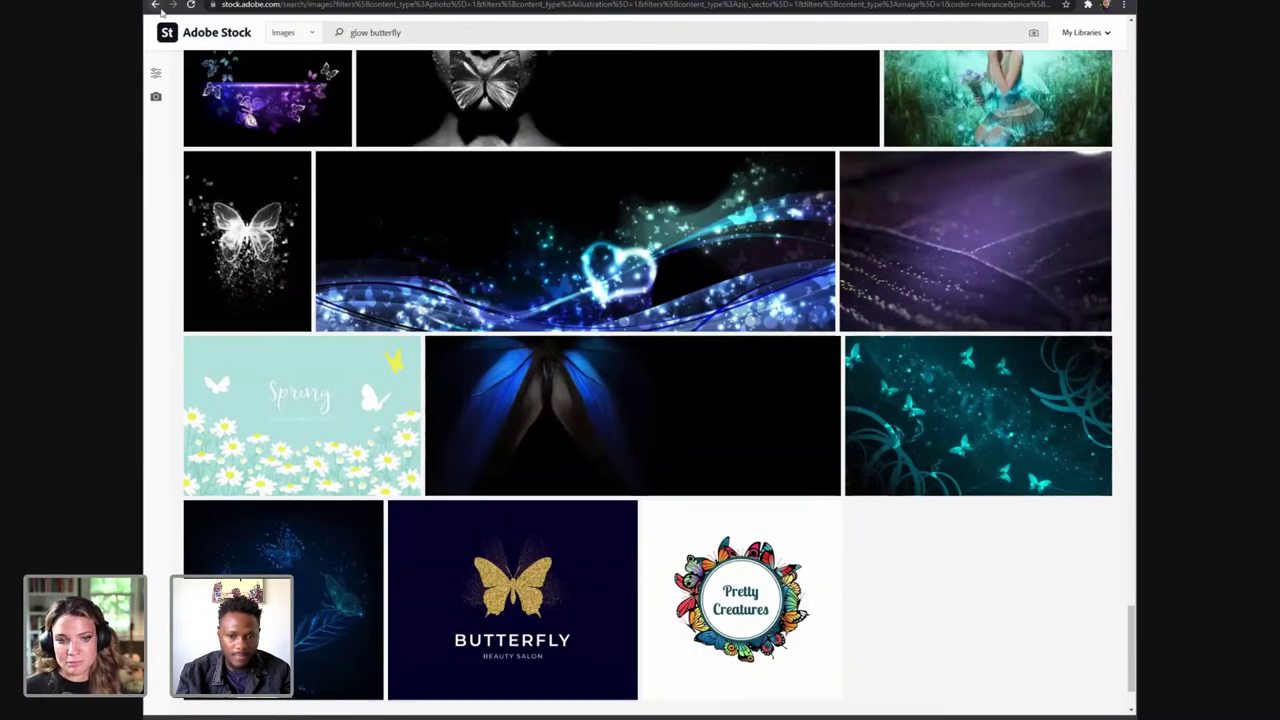
scroll(626, 600, down, 1)
click(604, 641)
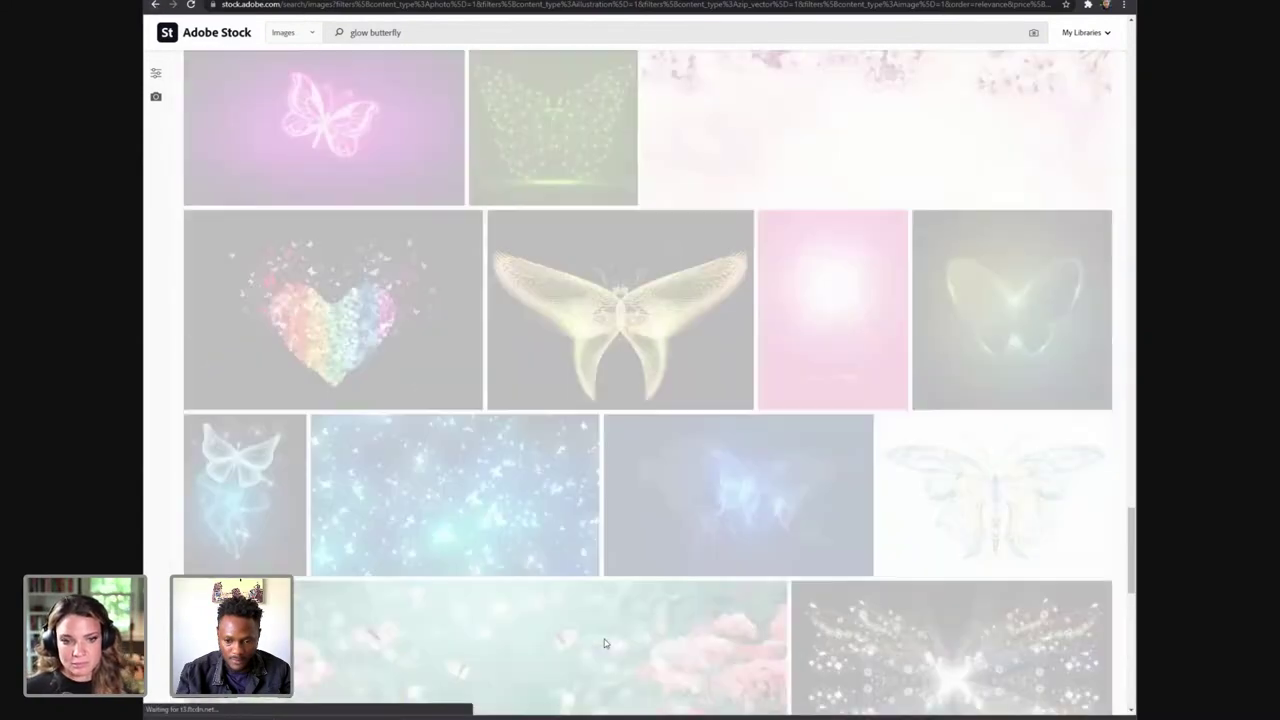
- License the image of three glowing white butterflies above dark grass with the Standard license
scroll(850, 300, down, 4)
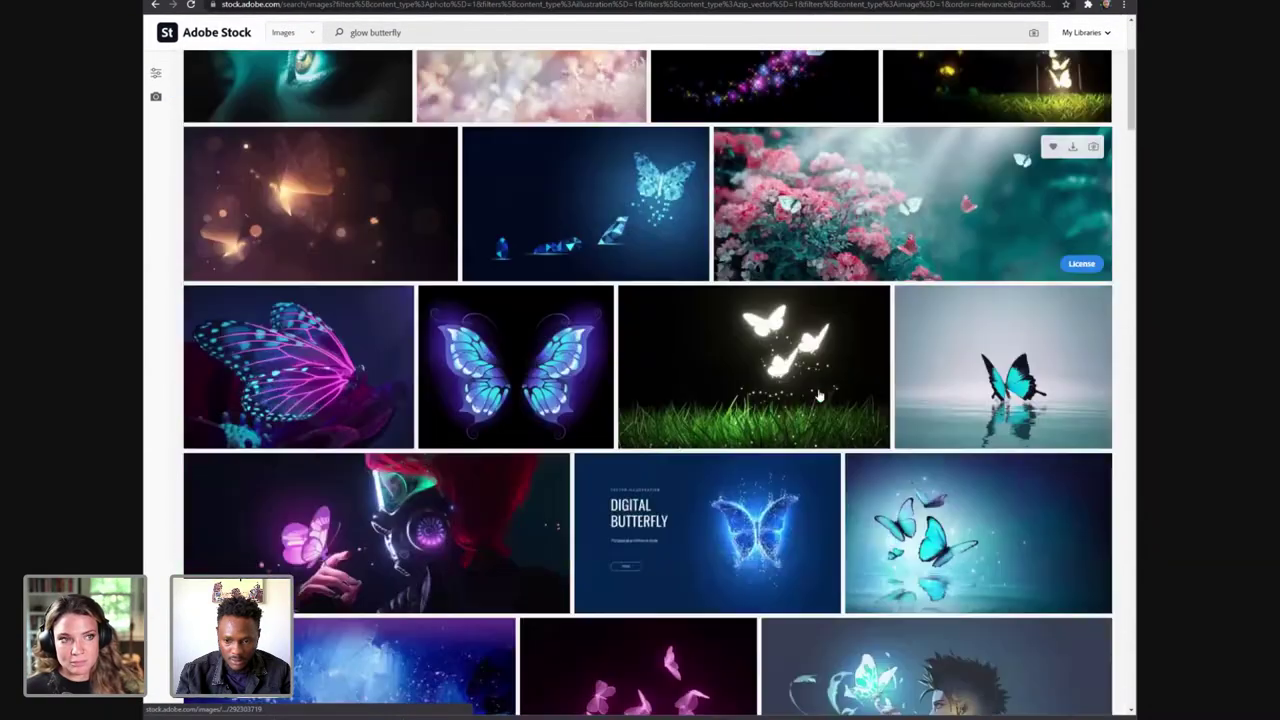
click(797, 226)
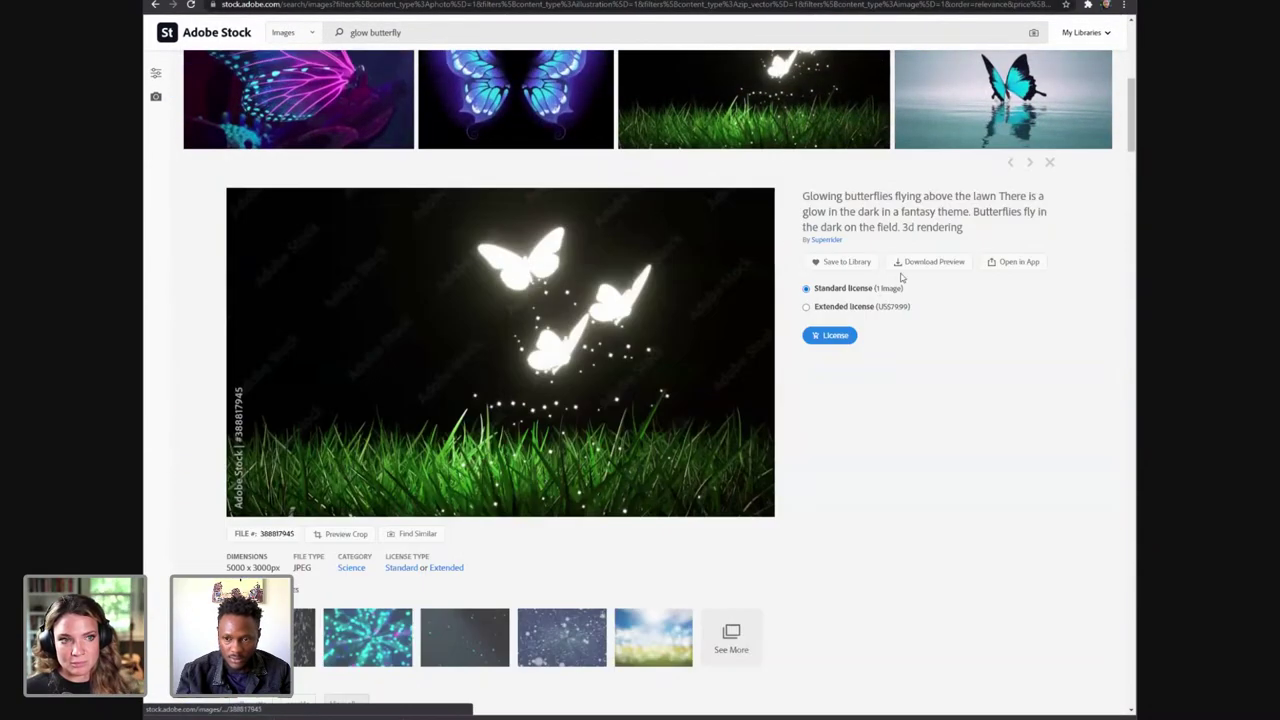
click(827, 337)
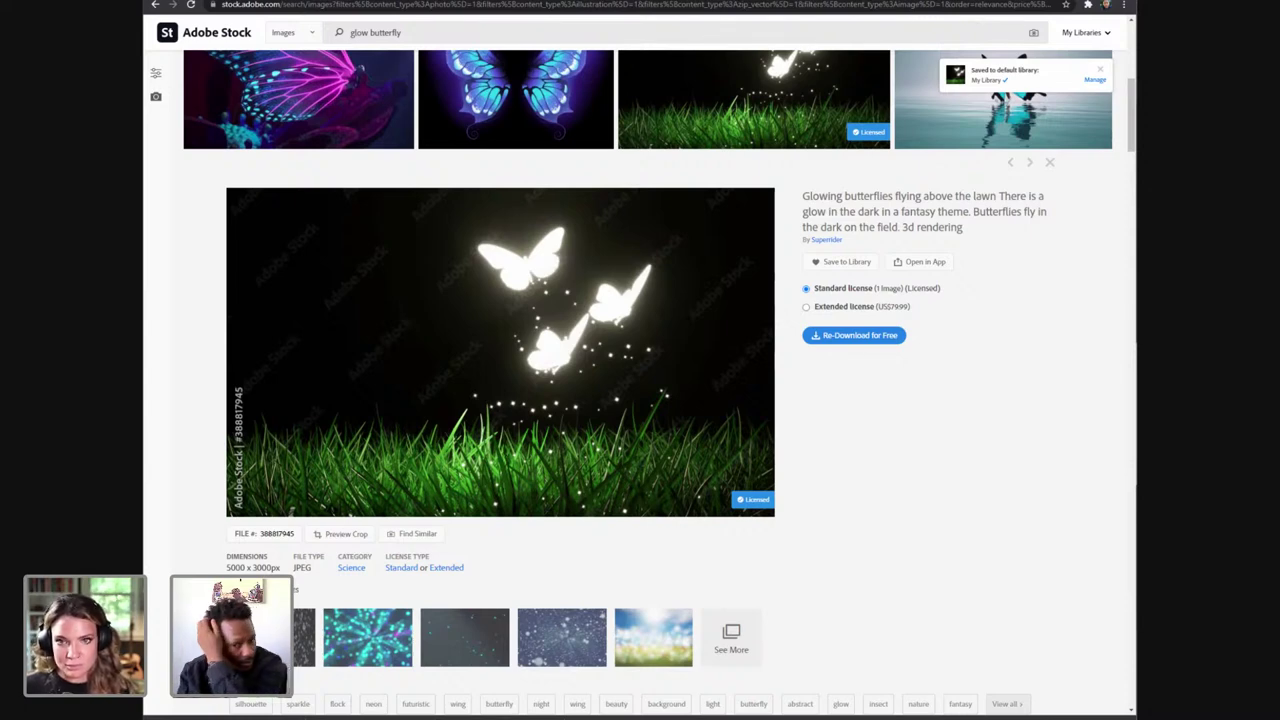
- Switch to Photoshop and convert the butterfly image's locked Background into the editable Layer 0
key(alt+Tab)
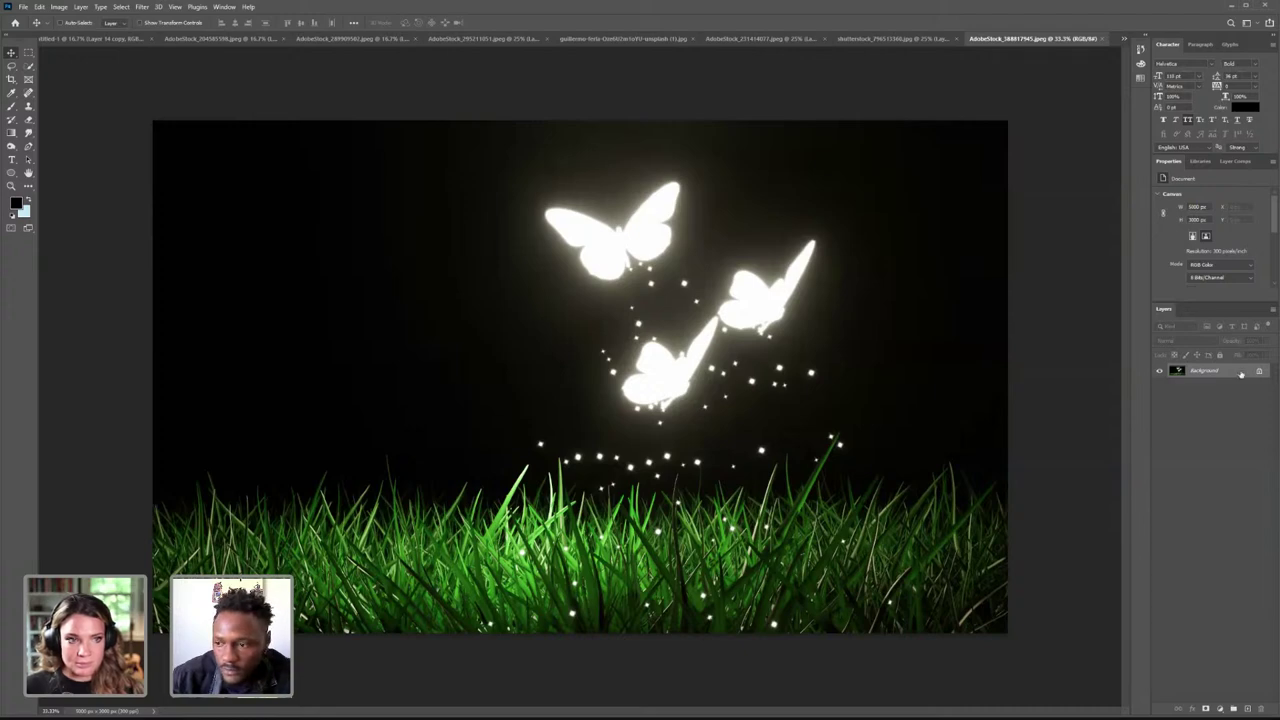
double_click(1241, 373)
click(660, 214)
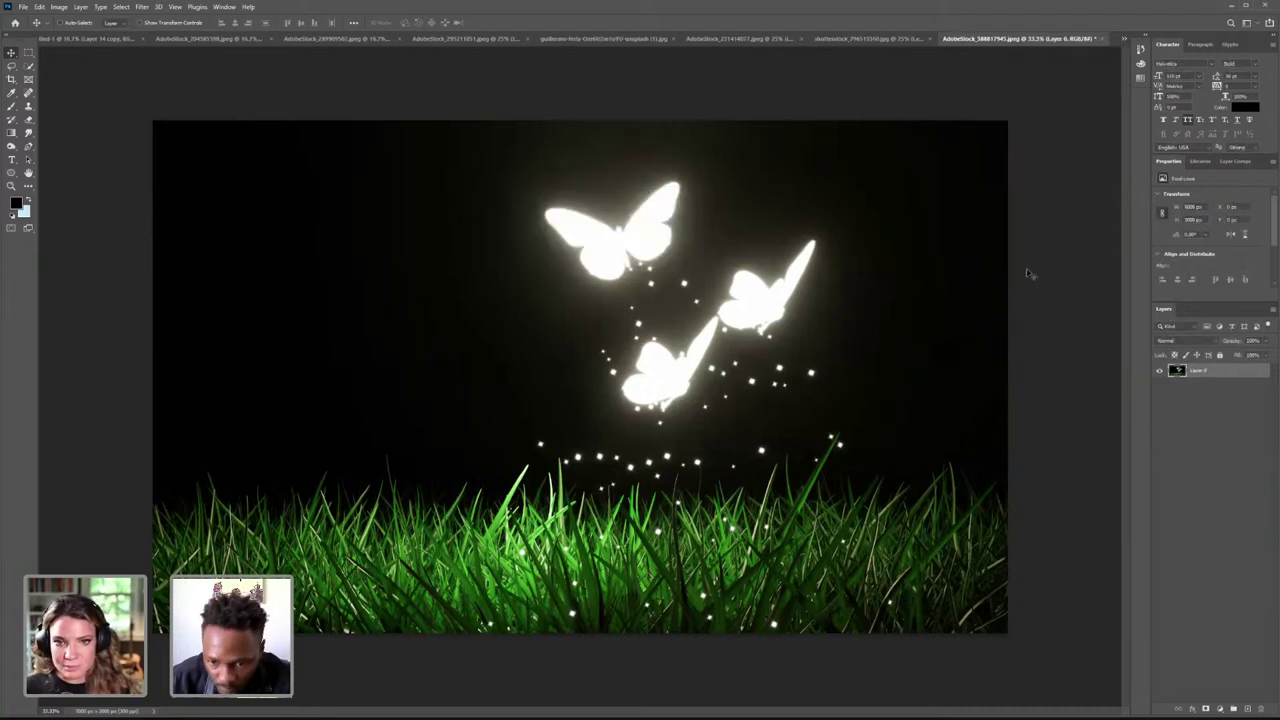
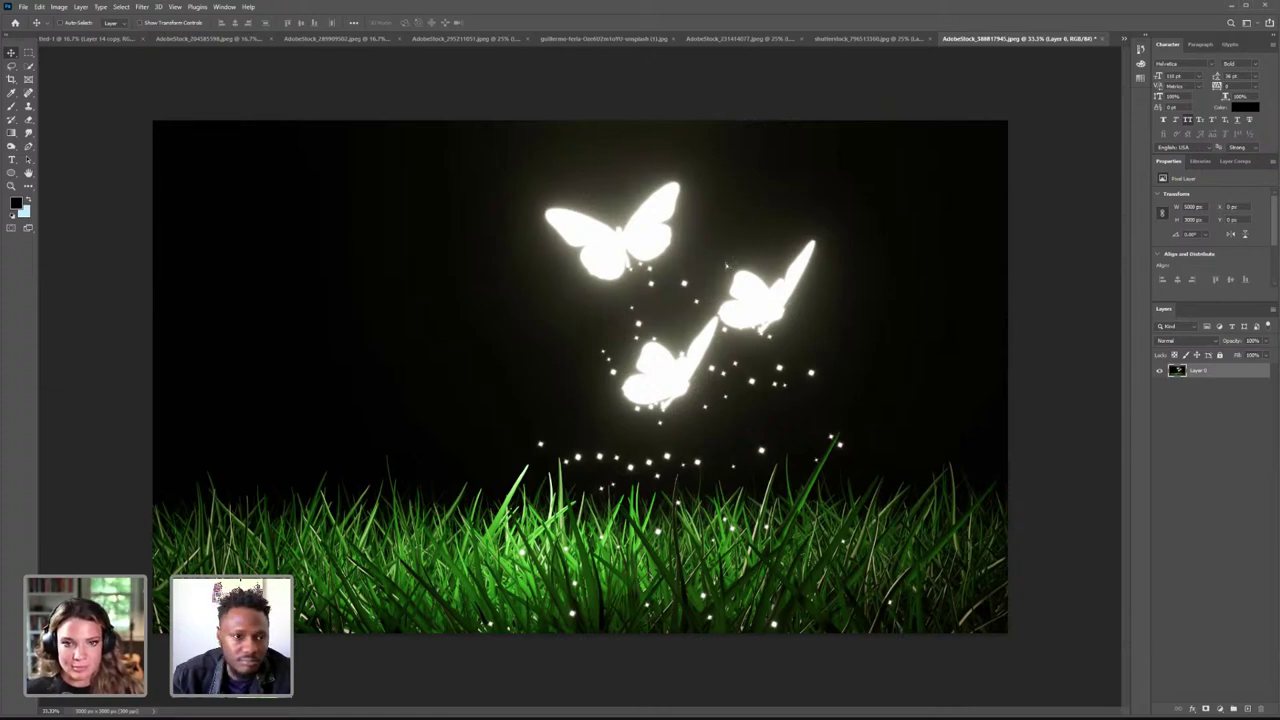
- Close the moon landscape AdobeStock_295211051.jpeg without saving, and bring the butterfly image into the Untitled-1 composite as a new layer
key(ctrl+shift+Tab)
key(ctrl+shift+Tab)
key(ctrl+shift+Tab)
key(ctrl+shift+Tab)
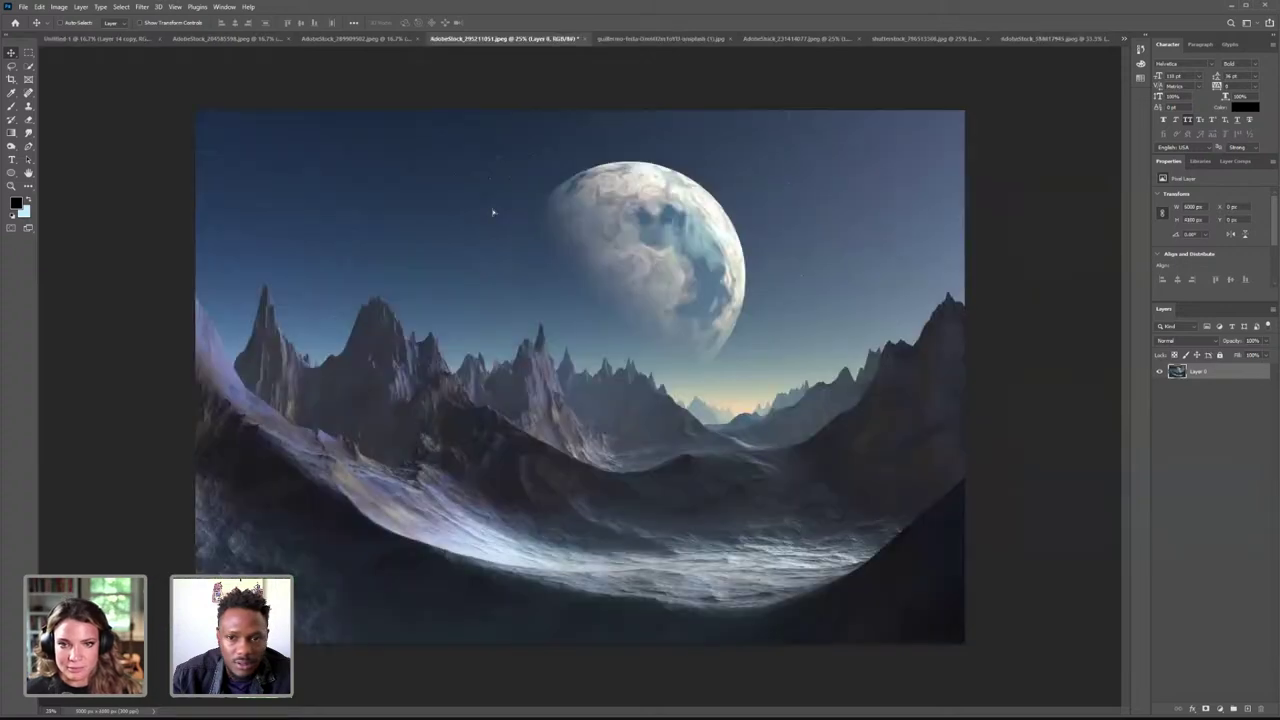
key(ctrl+w)
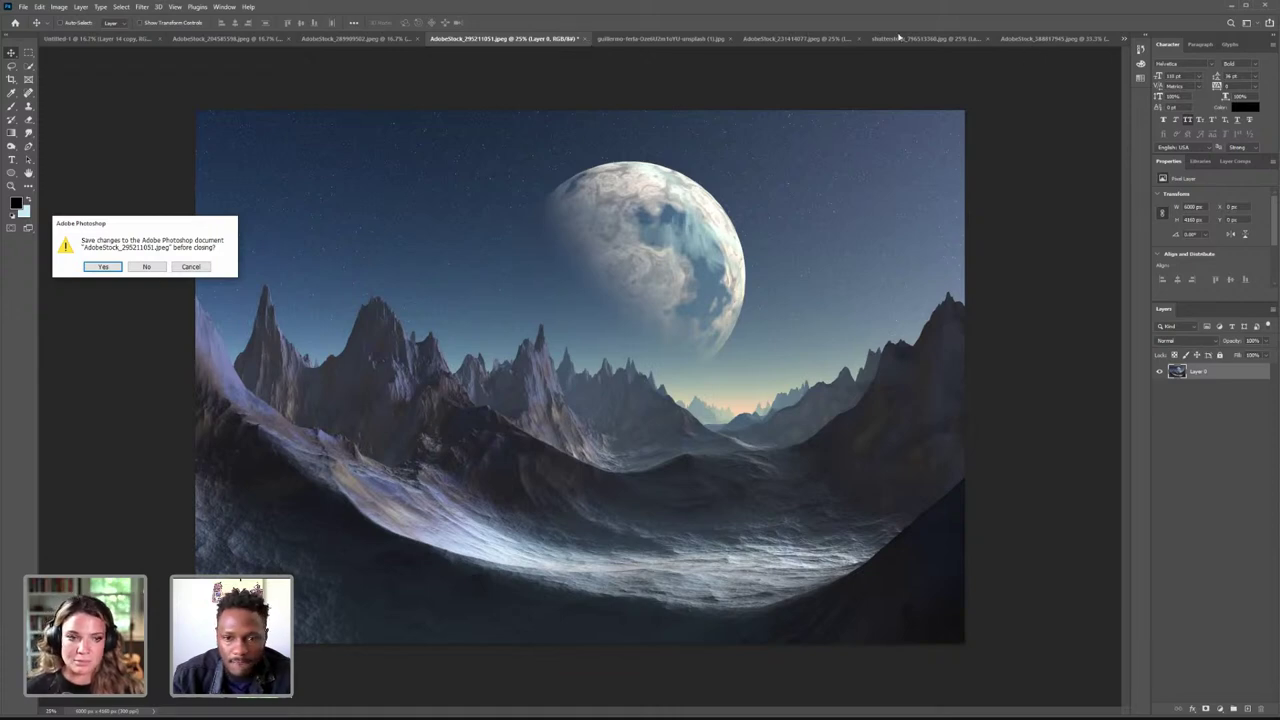
key(n)
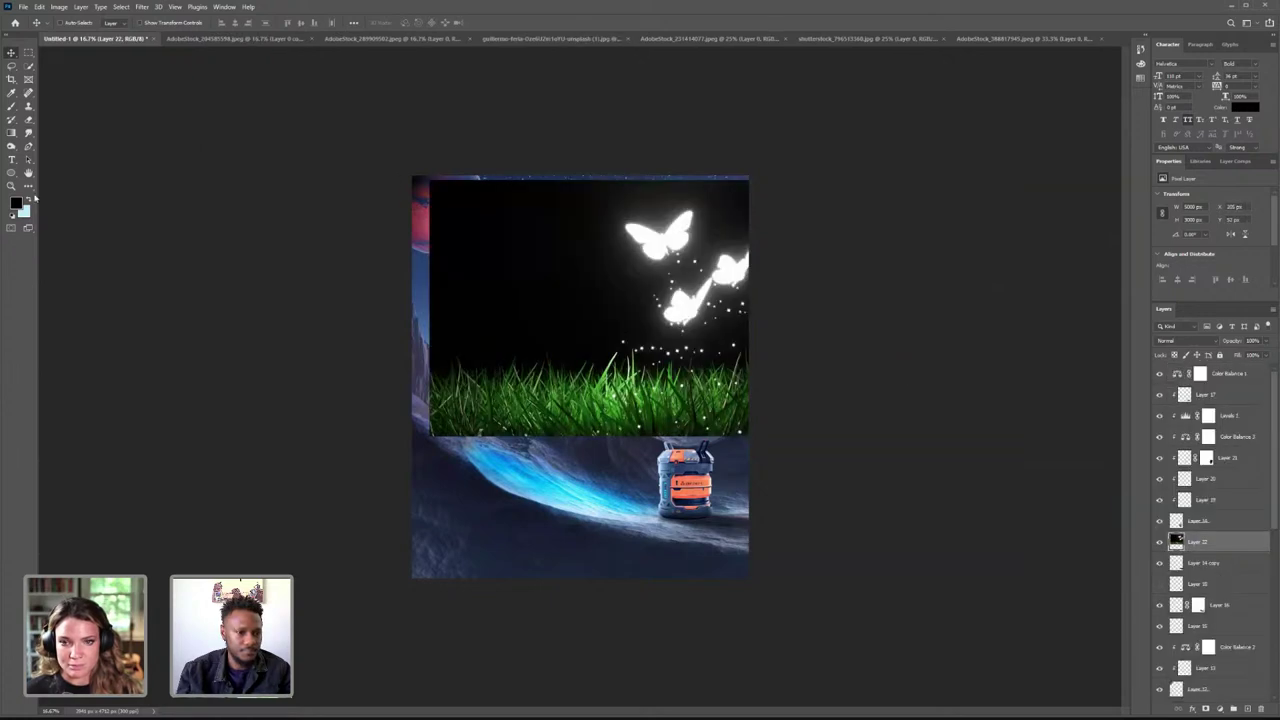
- Scale the butterfly image down to about 14% and place it beside the astronaut's outstretched hand, in front of the large moon
key(z)
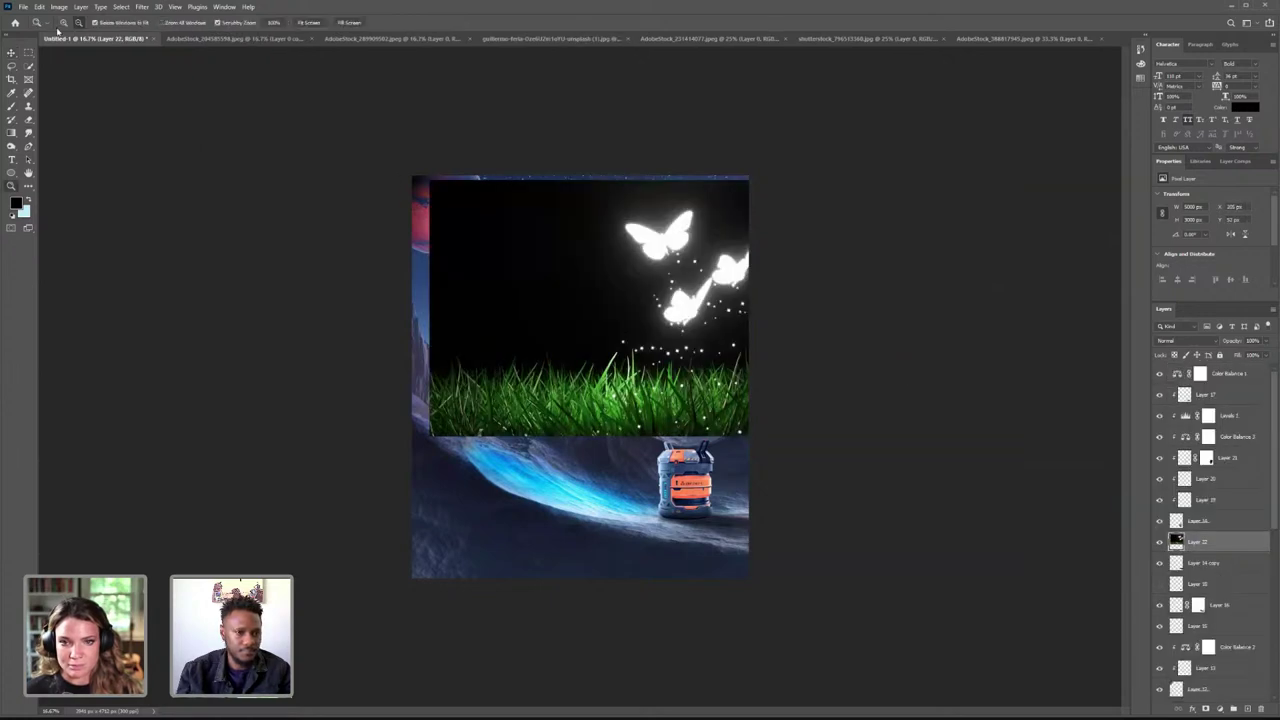
click(669, 254)
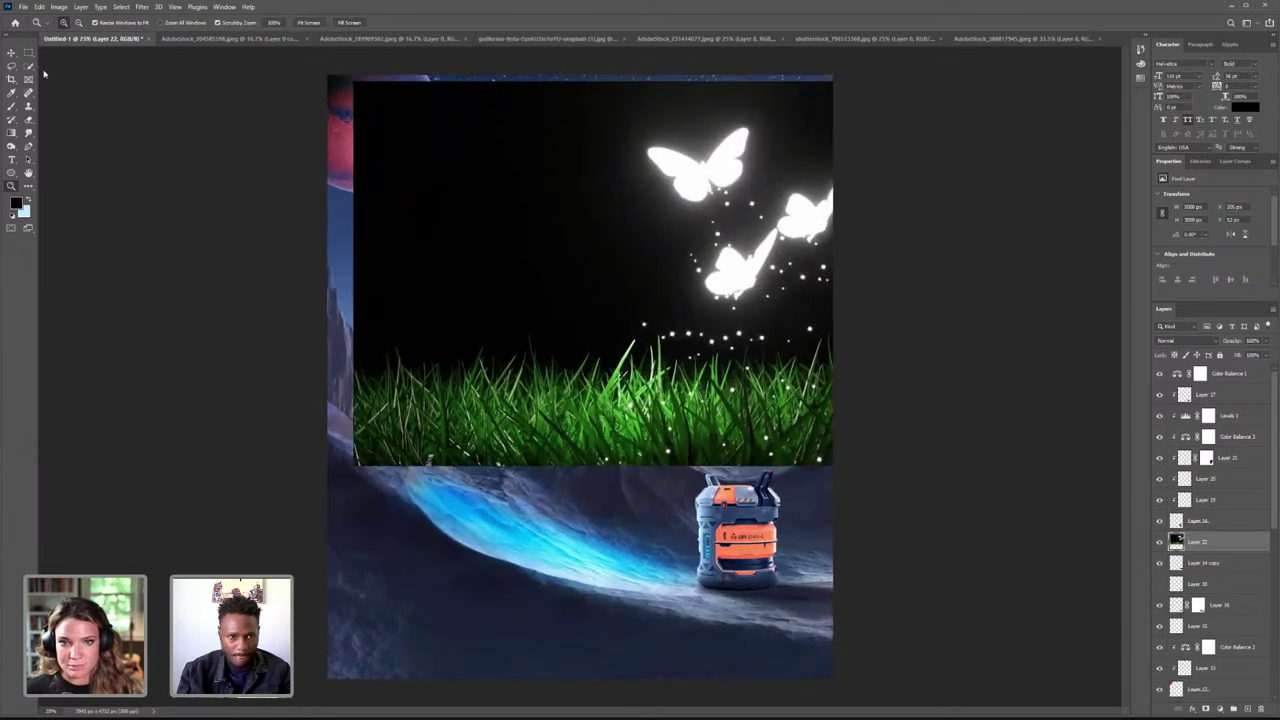
key(v)
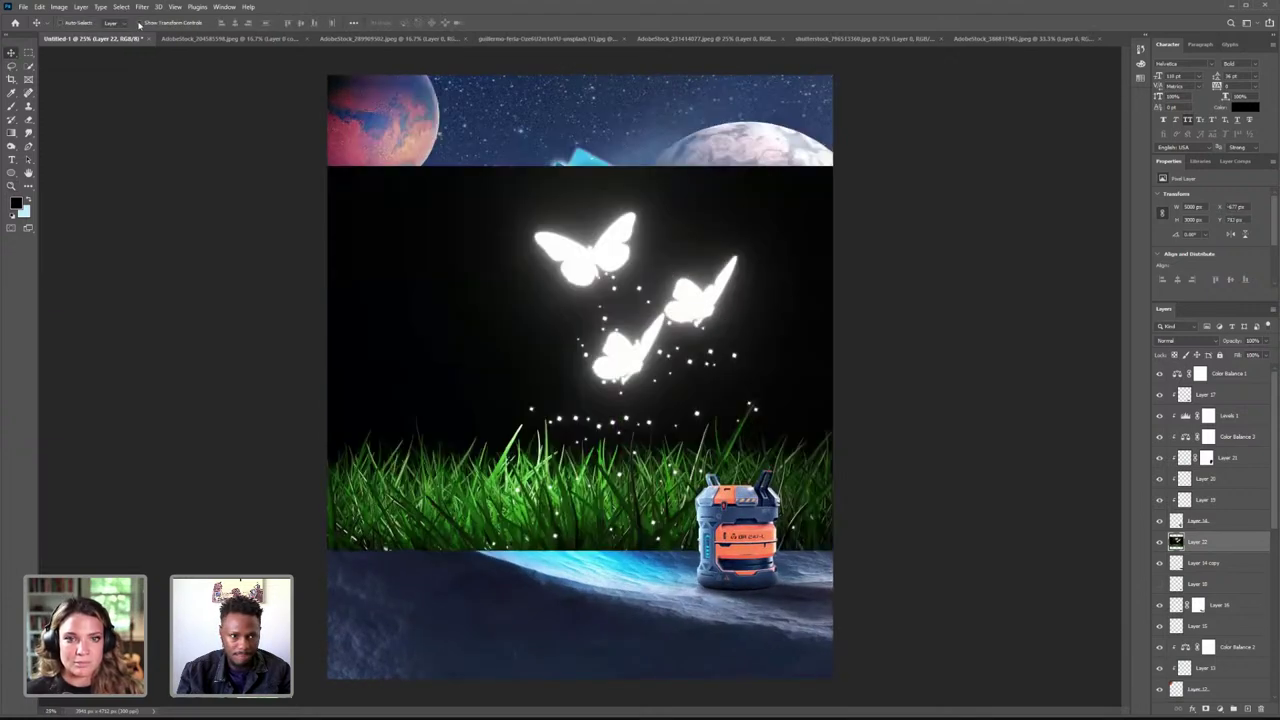
click(139, 22)
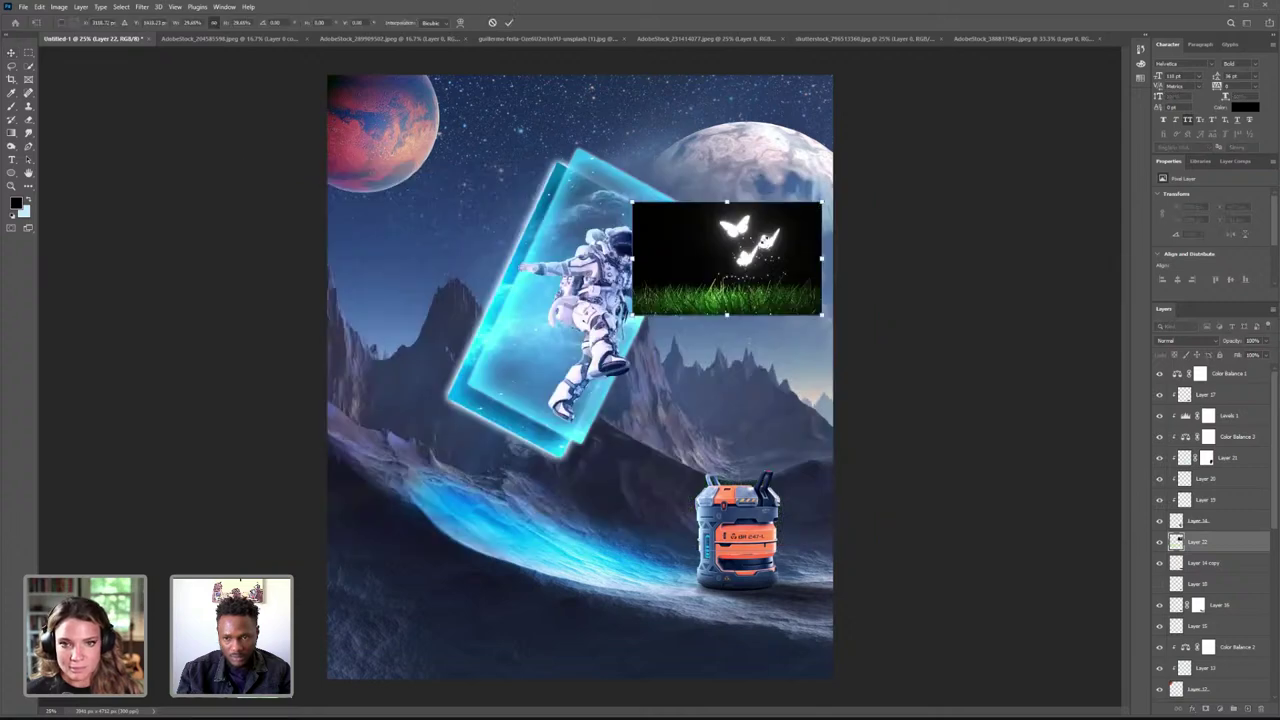
drag(822, 202, 742, 251)
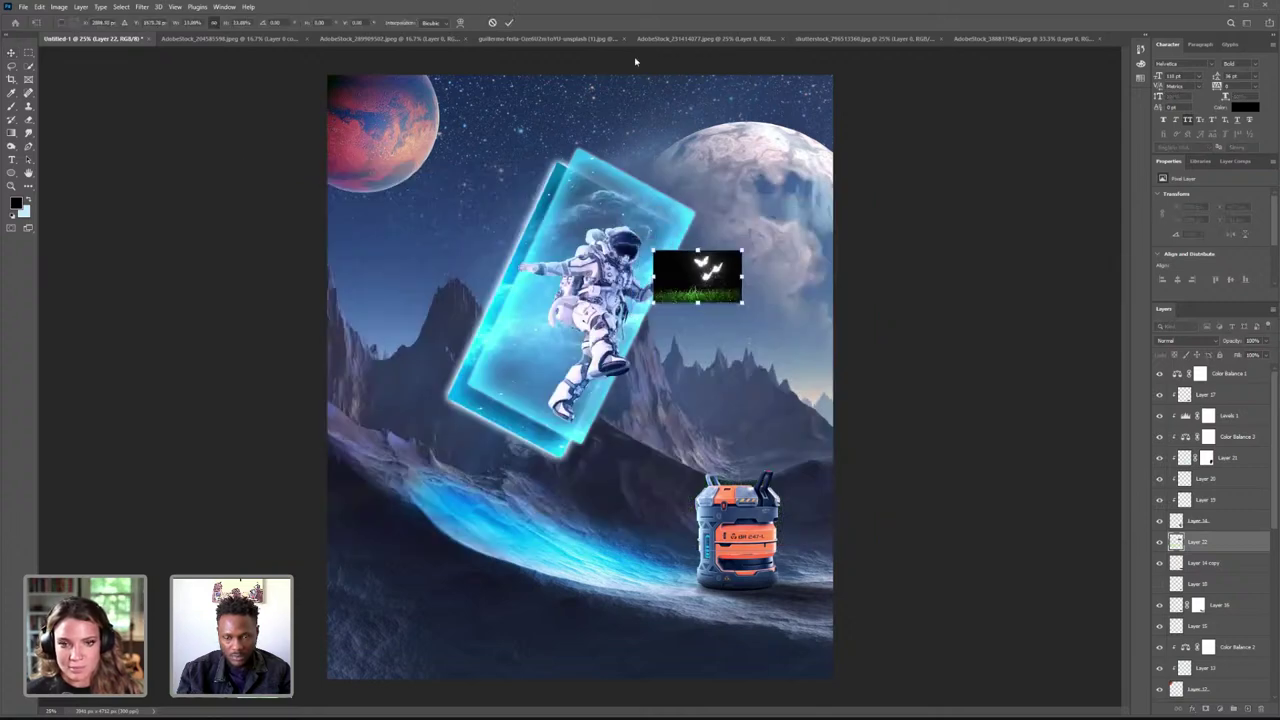
- Bring the butterfly layer to the top of the layer stack and blend it with Screen mode
click(1178, 345)
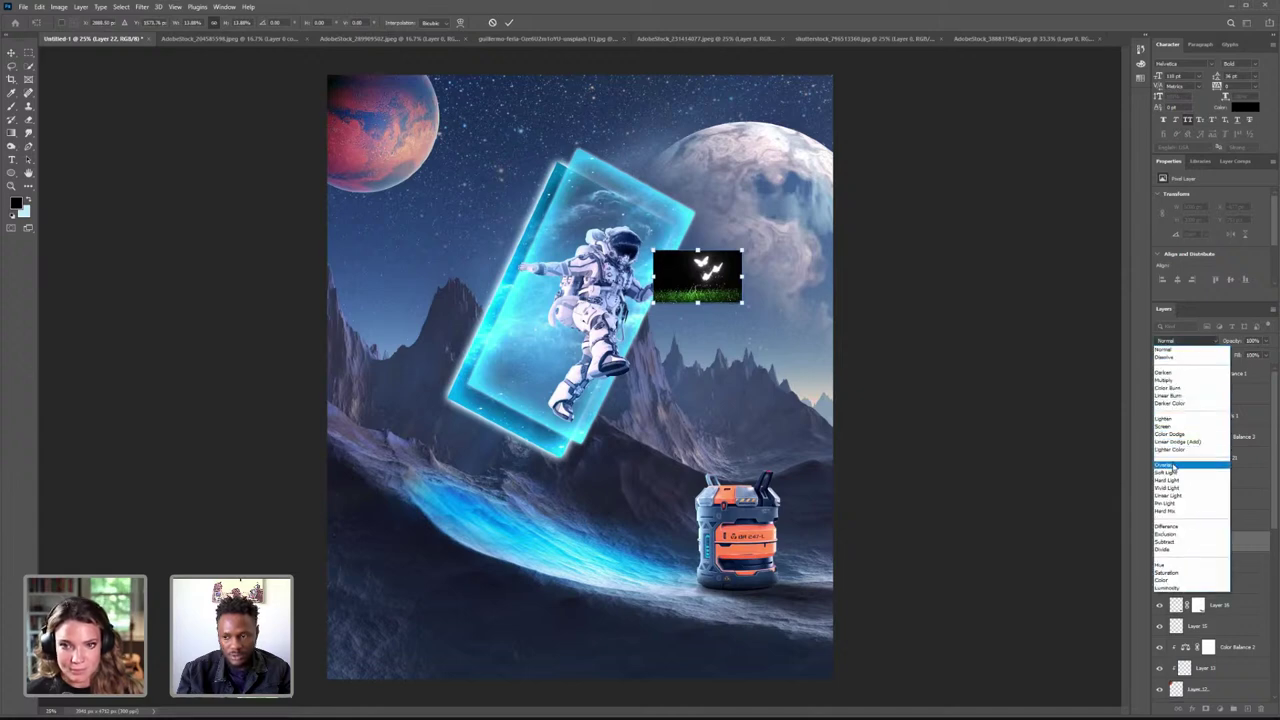
click(1172, 466)
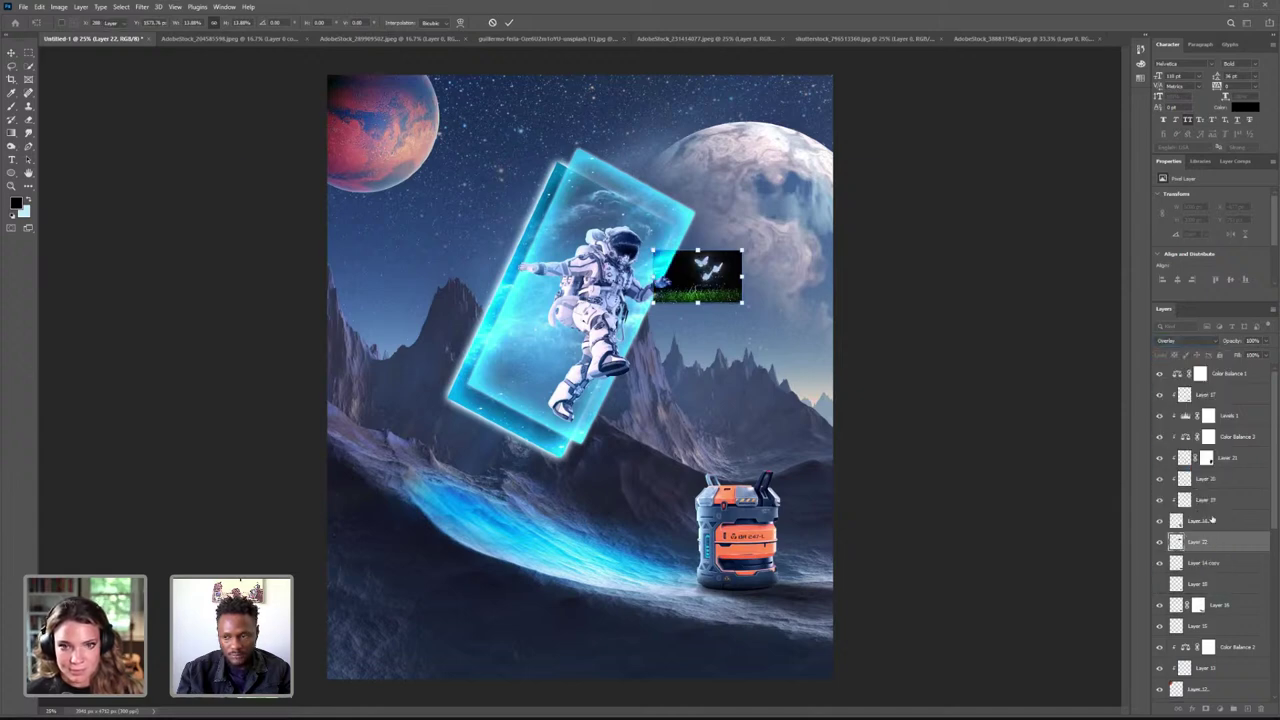
drag(1206, 462, 1204, 370)
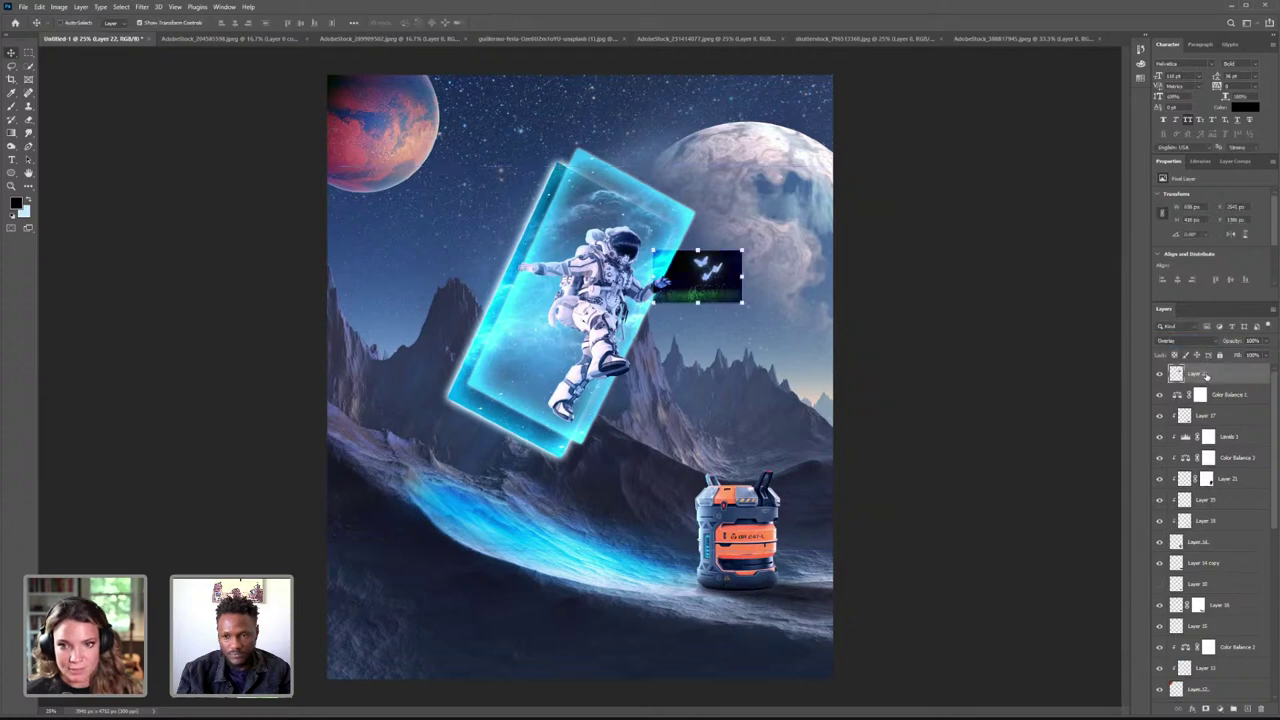
key(ctrl+z)
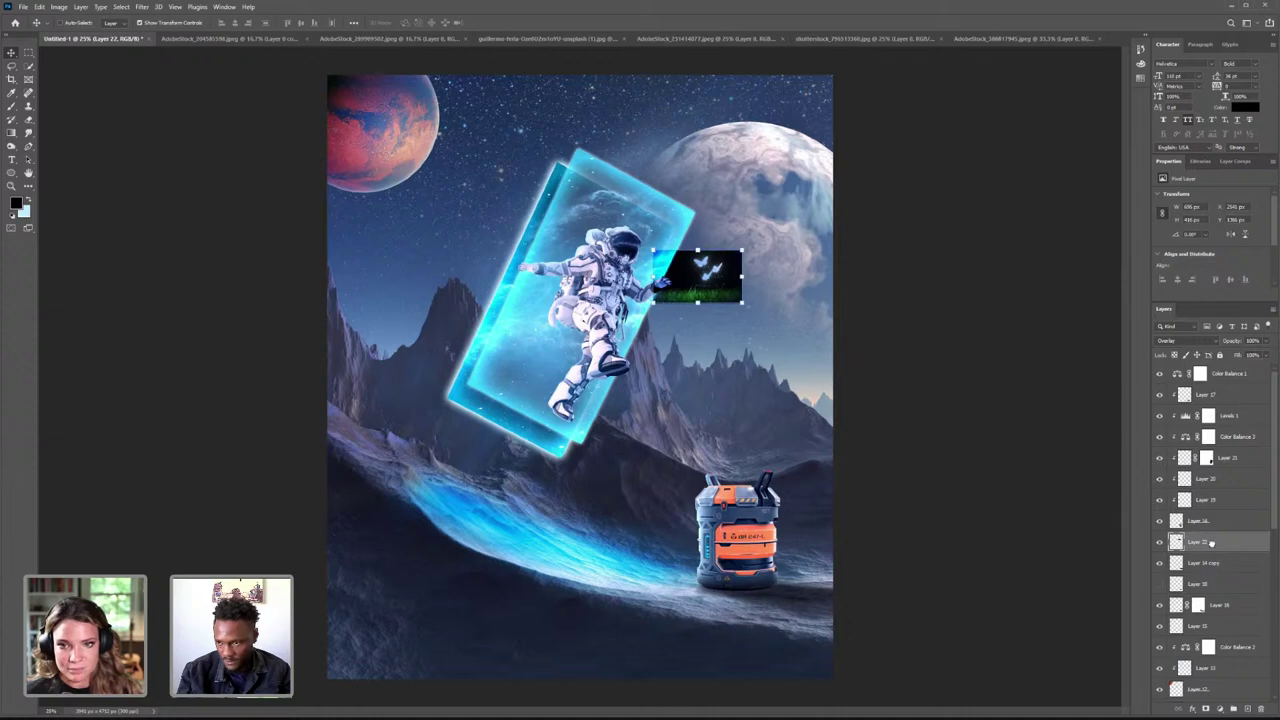
key(ctrl+shift+z)
click(1185, 340)
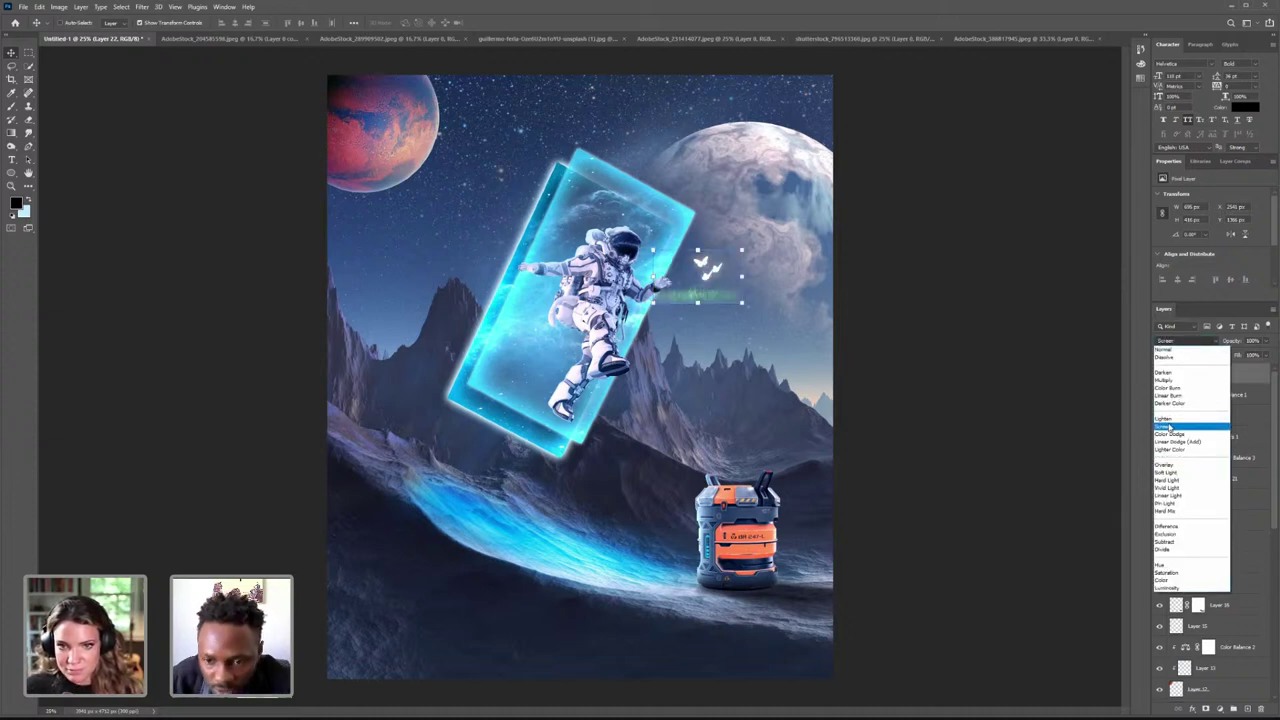
click(1169, 427)
- Enlarge the butterfly layer to about 196% and position the butterflies just beside the astronaut's outstretched hand
click(697, 299)
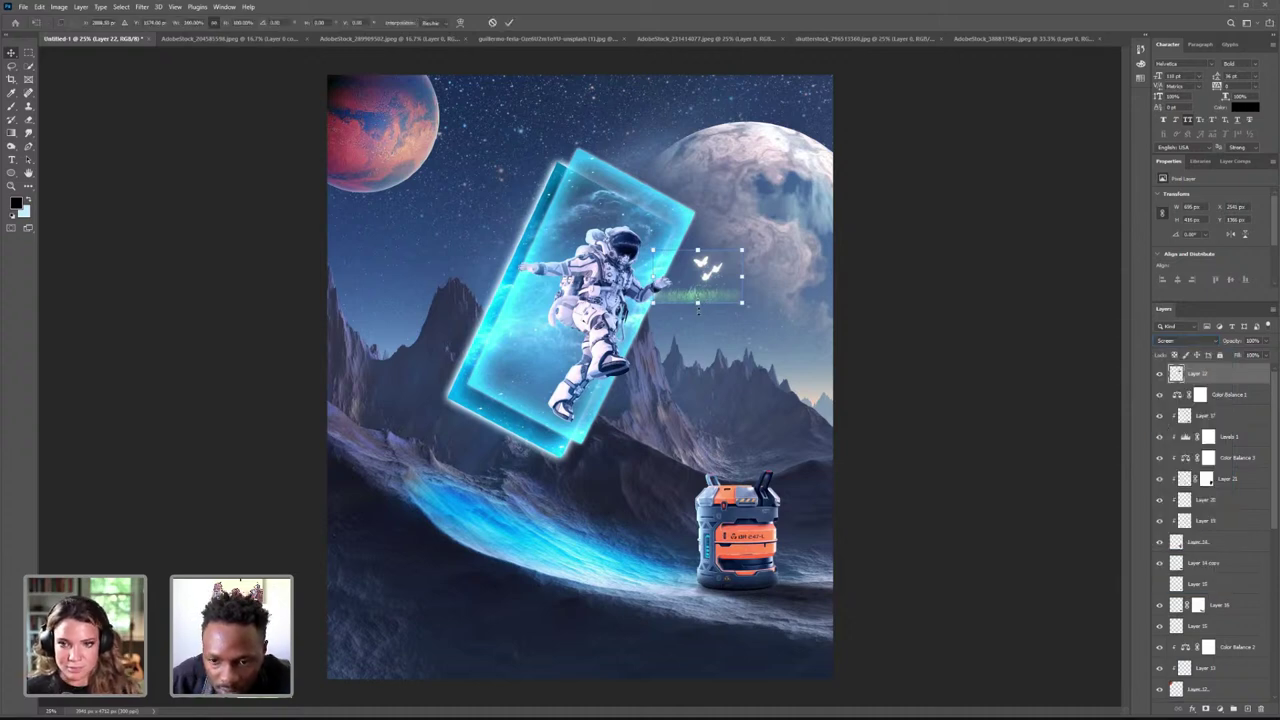
drag(742, 303, 756, 376)
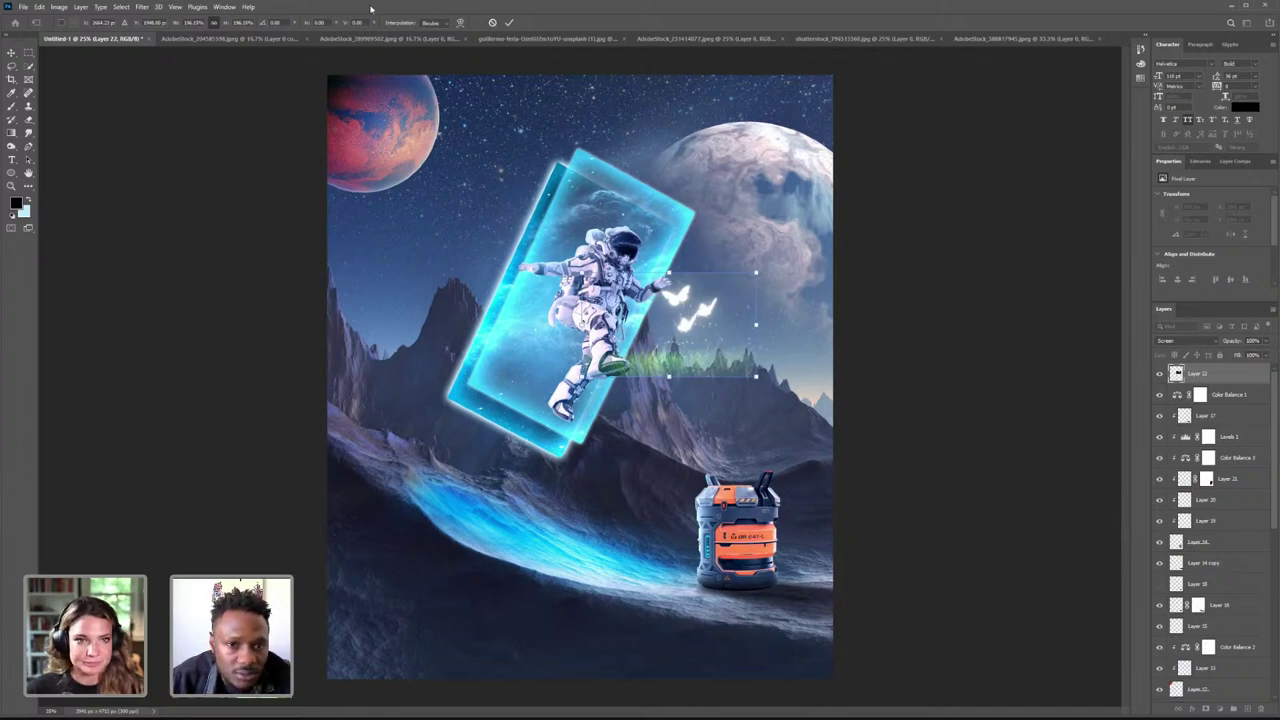
click(508, 22)
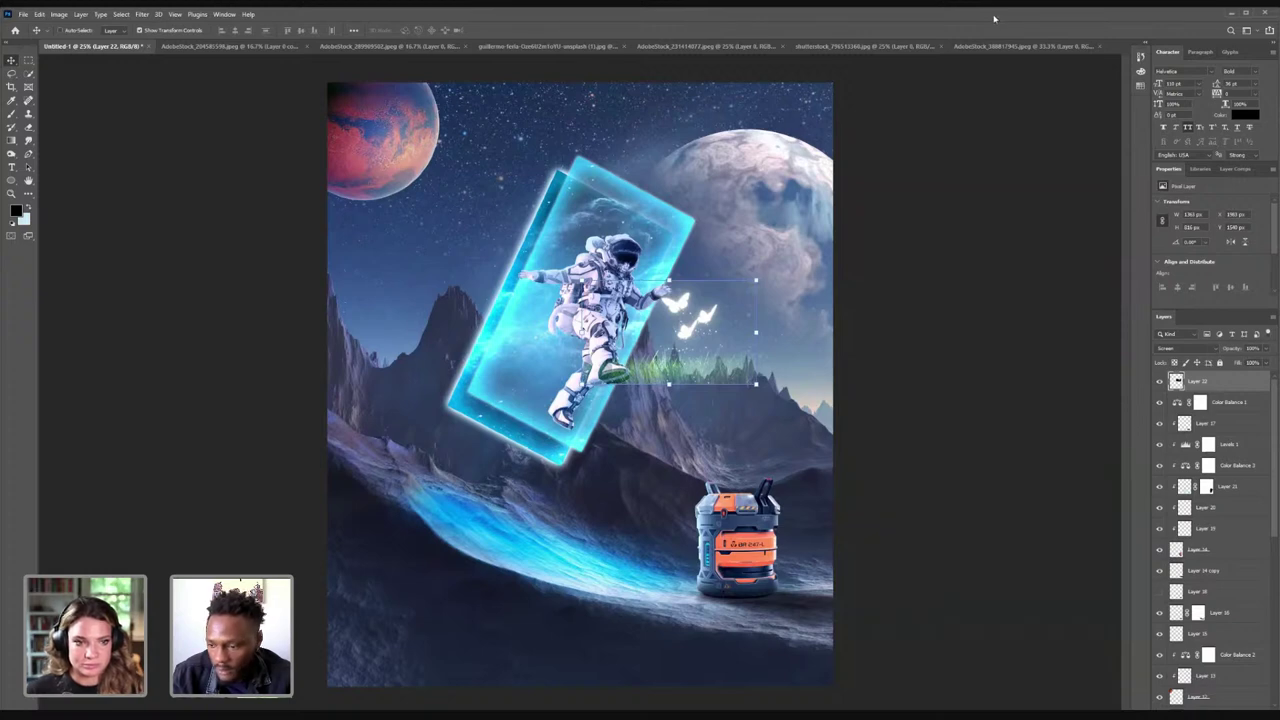
- Add a layer mask to the butterfly layer and paint out the grass and visible image edges in black
click(1205, 716)
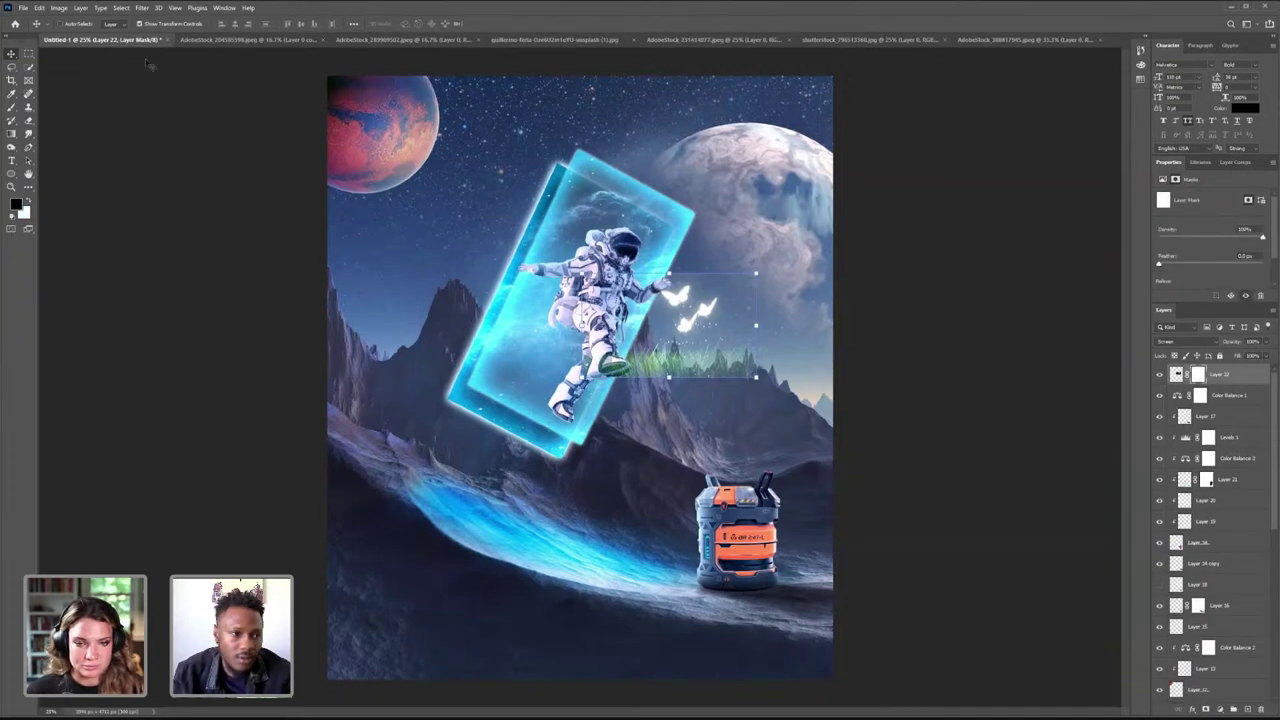
key(b)
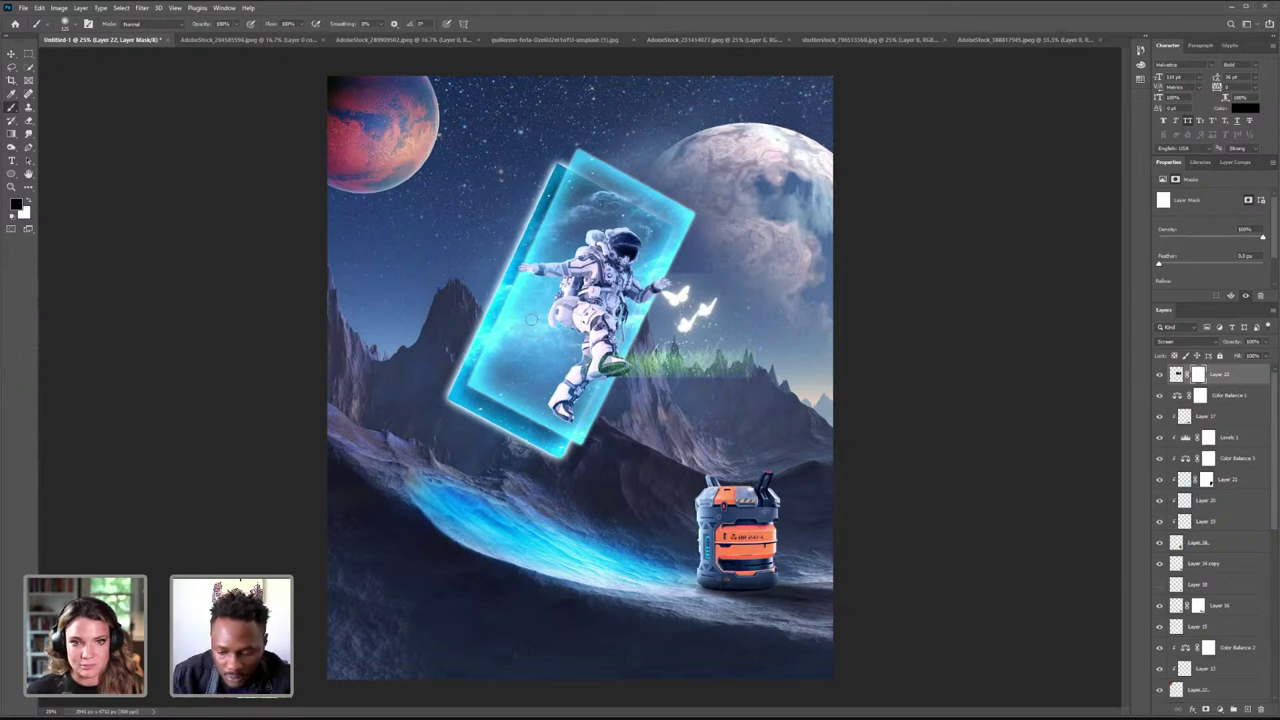
mouse_move(768, 378)
mouse_down()
mouse_move(658, 360)
mouse_move(701, 352)
mouse_move(646, 358)
mouse_move(680, 258)
mouse_up()
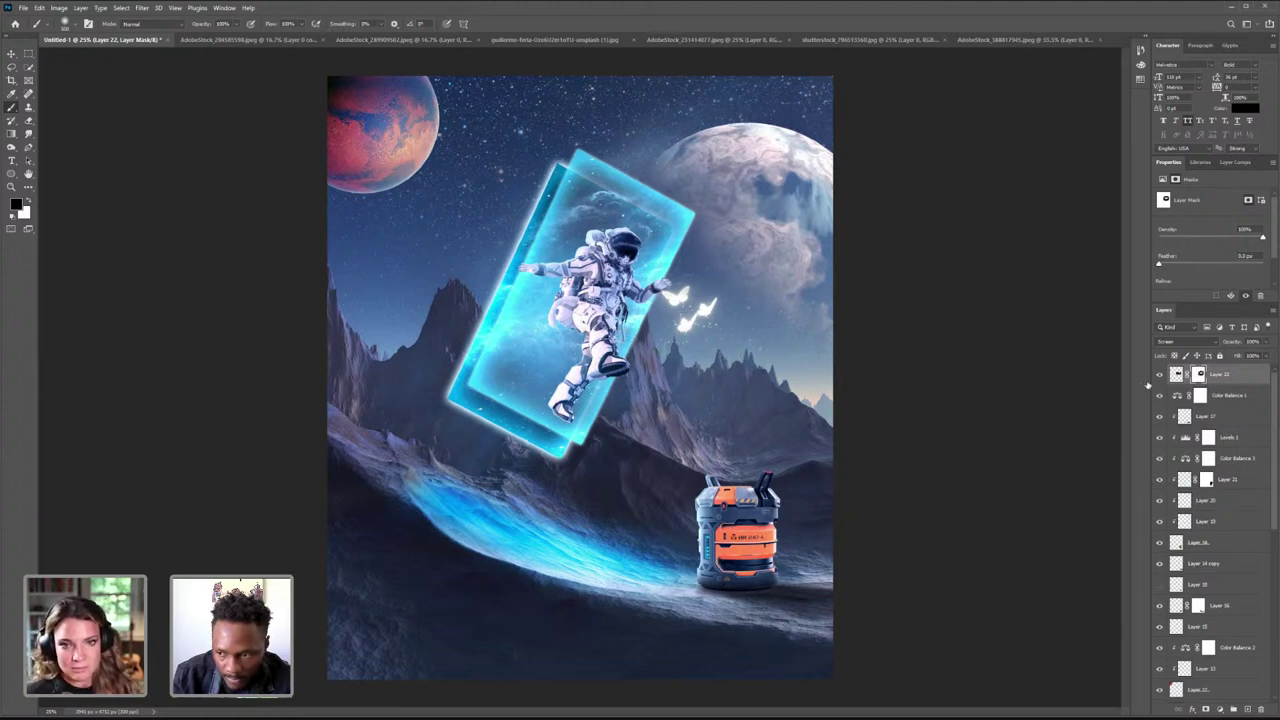
- Select the butterfly layer's image instead of its mask and shift the butterflies slightly down, away from the astronaut's hand
click(1177, 374)
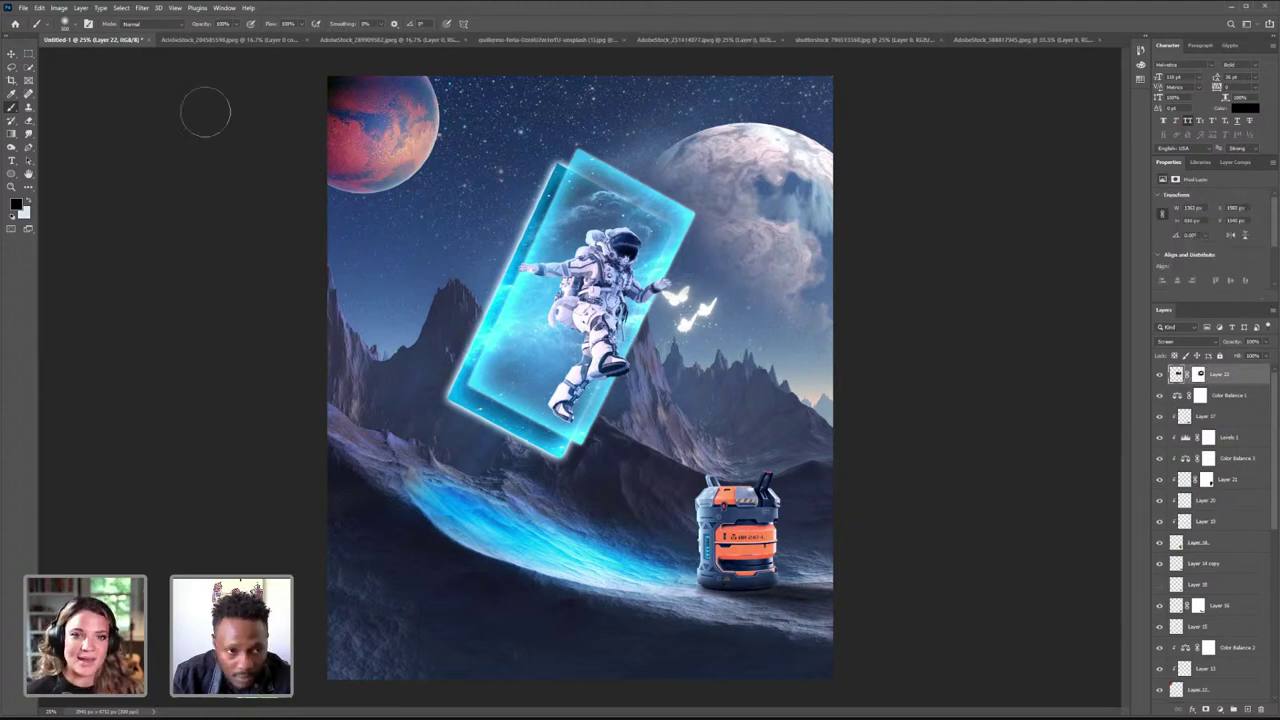
click(11, 53)
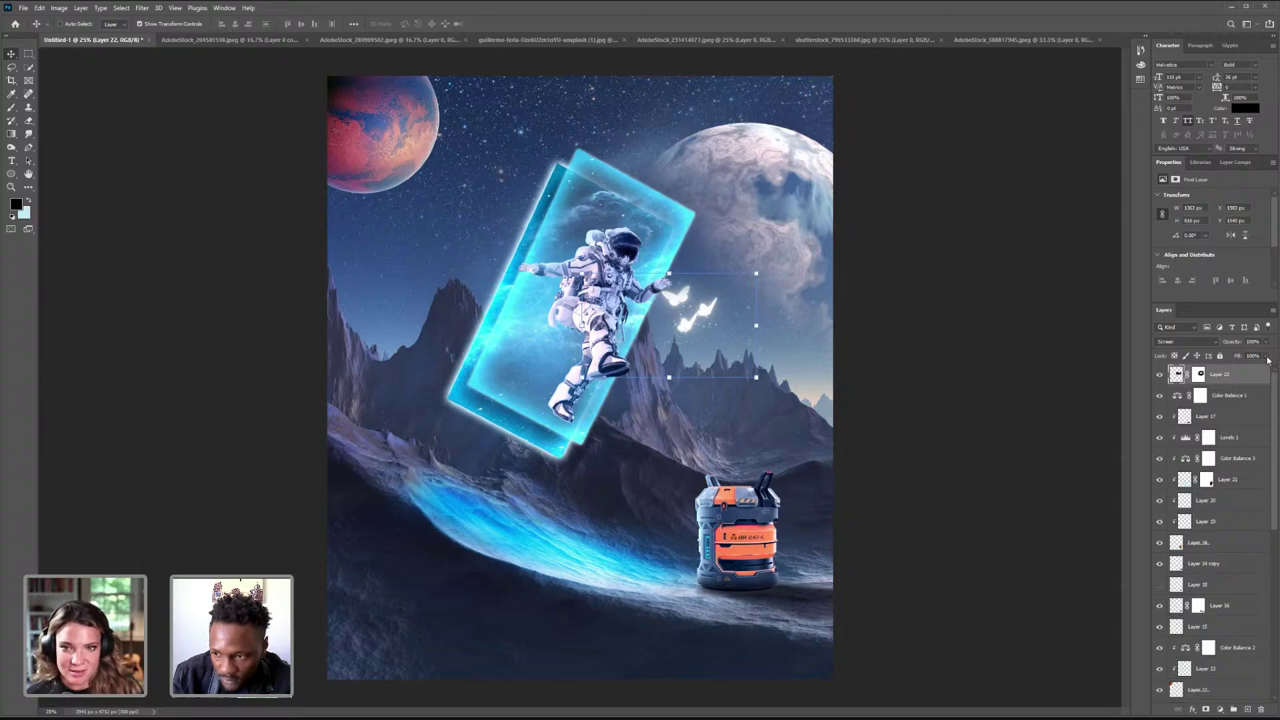
mouse_move(1268, 368)
mouse_down()
mouse_move(1229, 370)
mouse_move(1270, 369)
mouse_up()
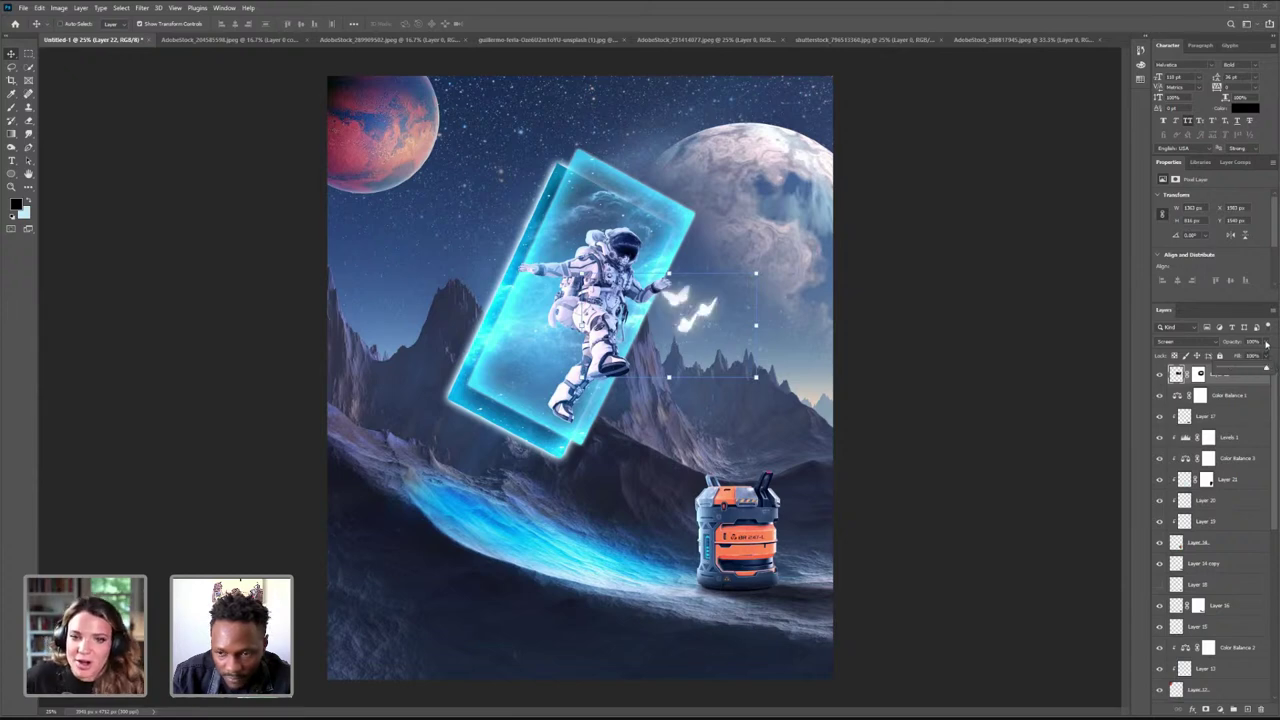
click(1266, 342)
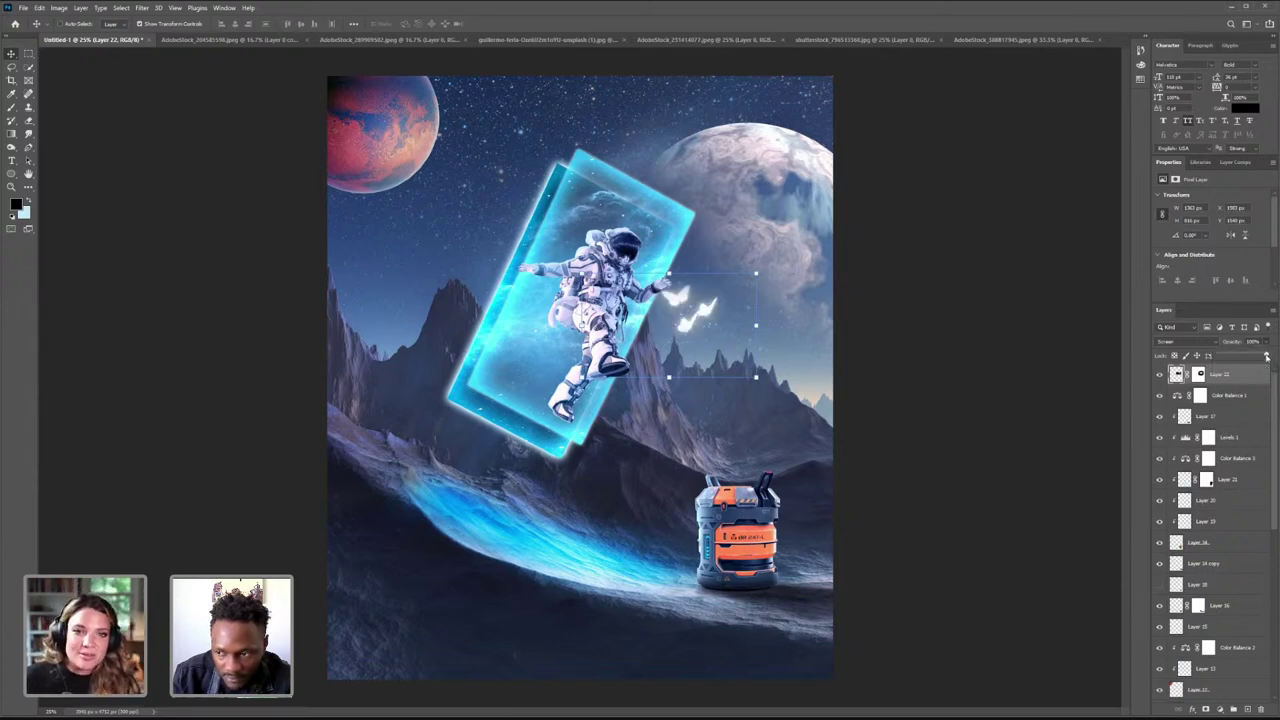
mouse_move(1266, 355)
mouse_down()
mouse_move(1236, 355)
mouse_move(1268, 355)
mouse_up()
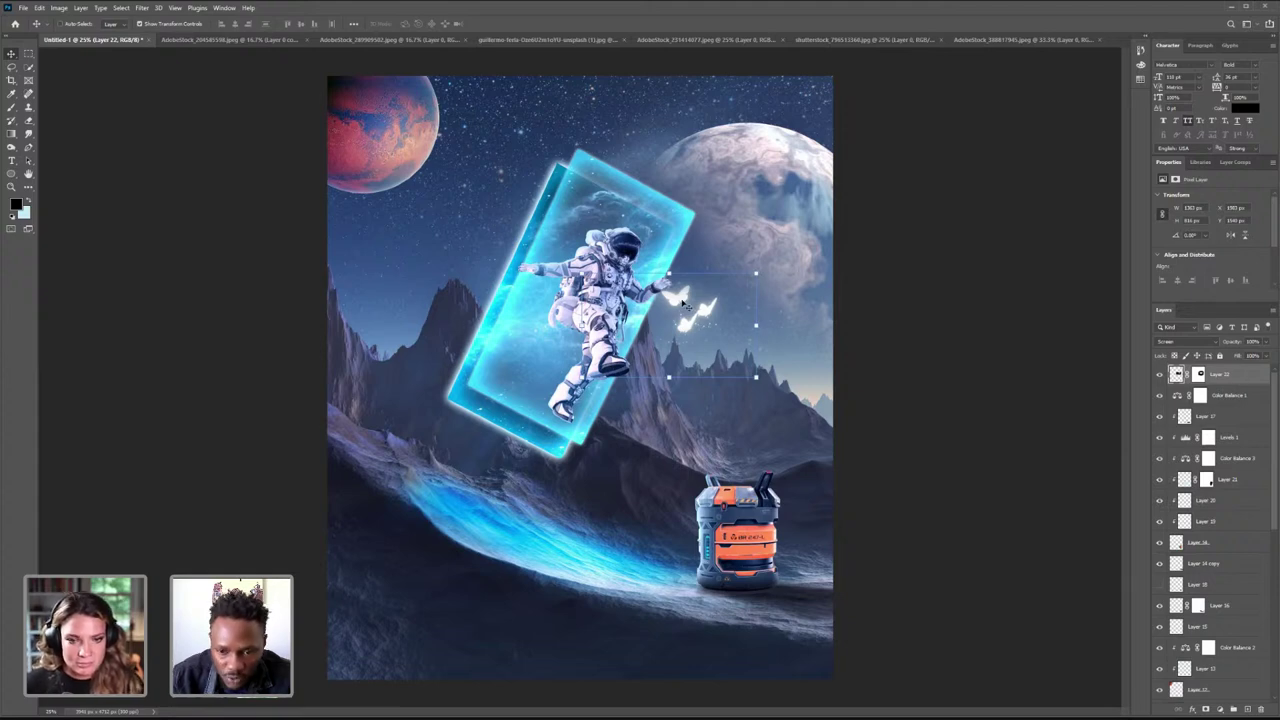
drag(683, 304, 695, 335)
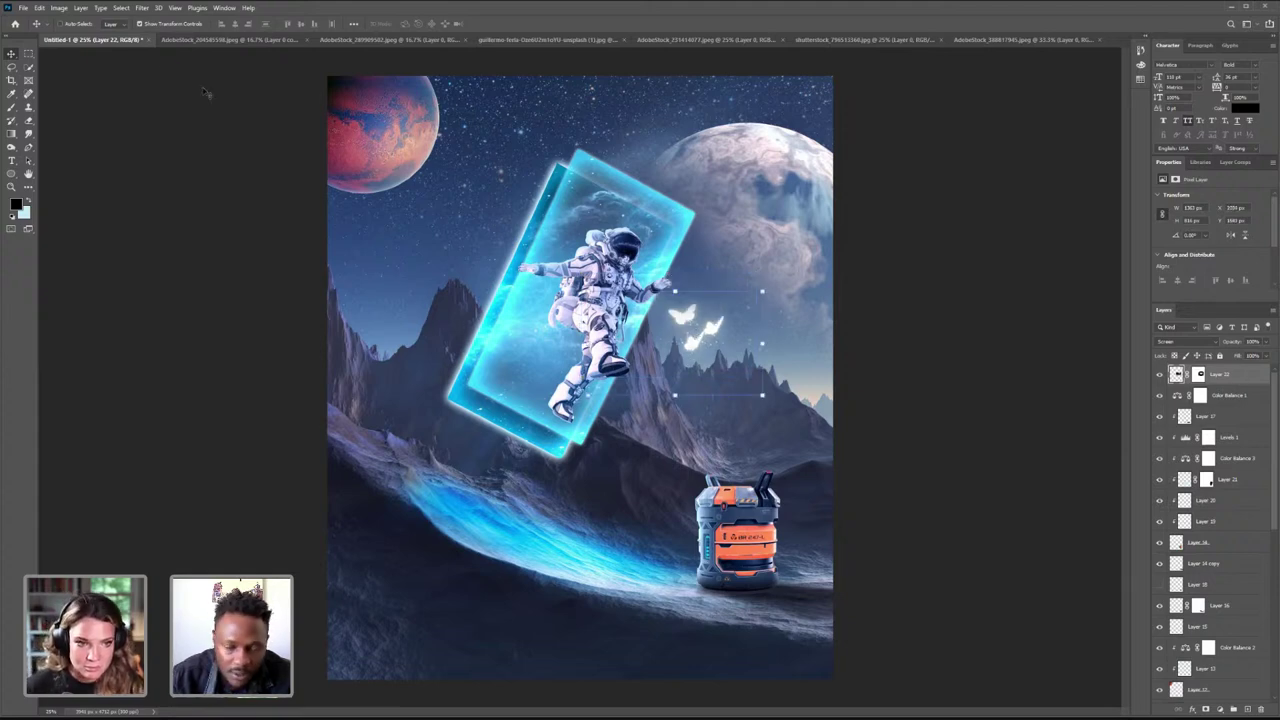
- Darken the butterflies with a Levels adjustment, setting the midtone input to 0.31 and the black input to 0
click(60, 8)
mouse_move(76, 35)
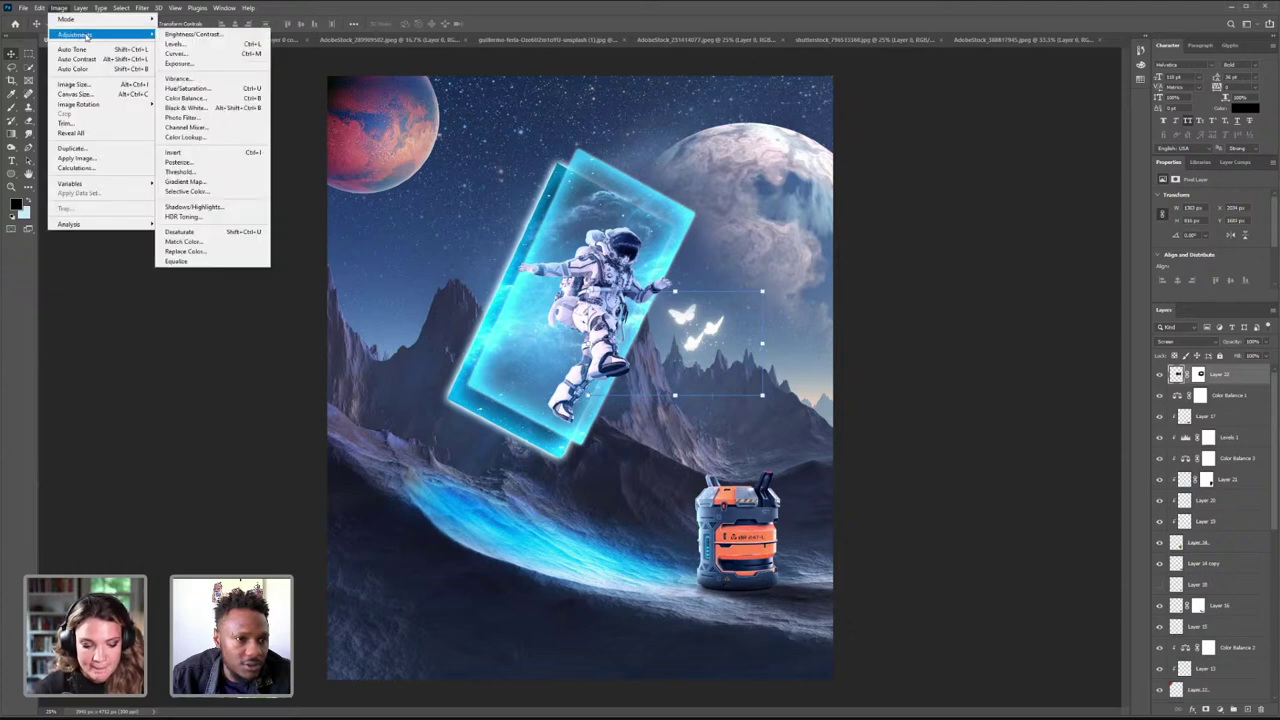
click(190, 47)
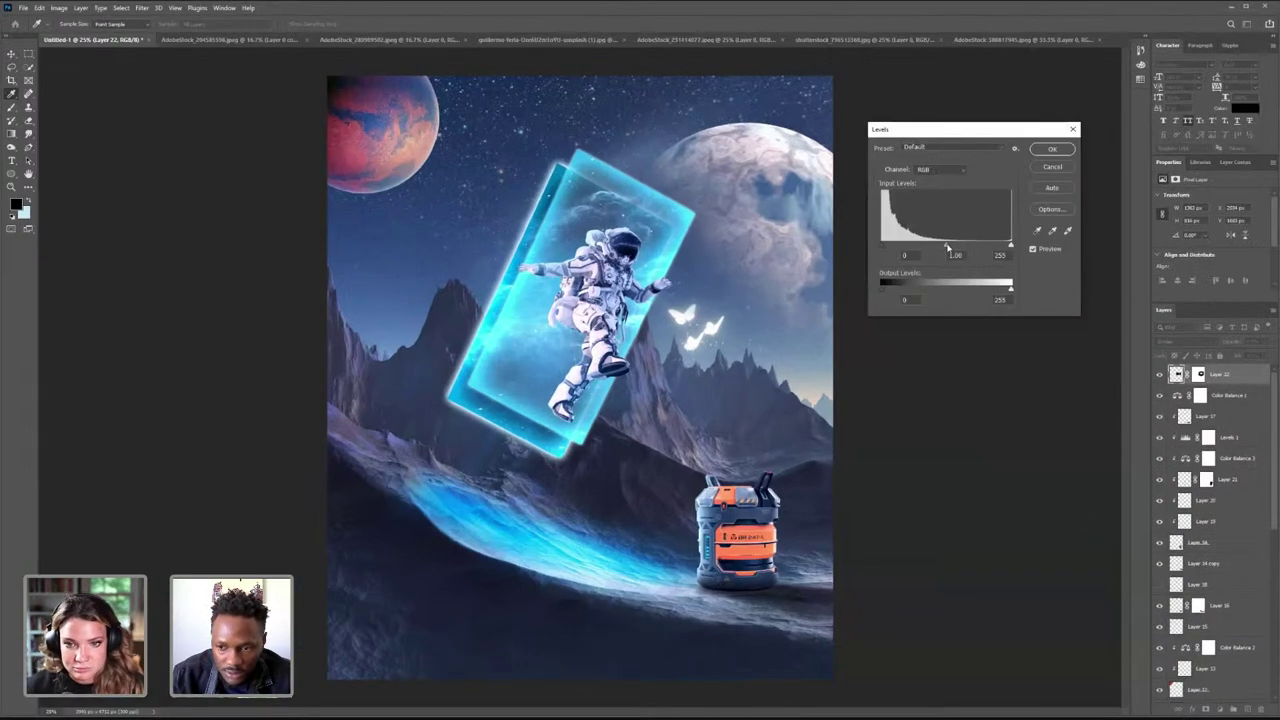
drag(851, 260, 880, 260)
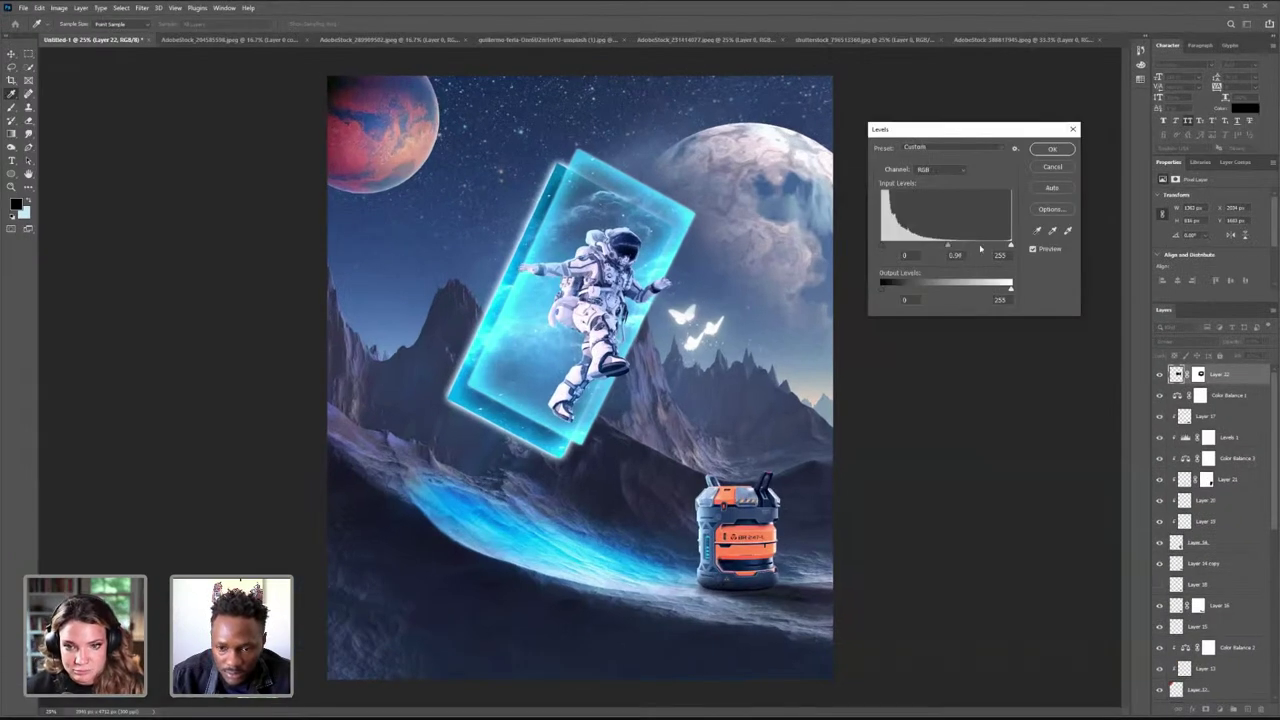
mouse_move(980, 247)
mouse_down()
mouse_move(998, 250)
mouse_move(986, 249)
mouse_up()
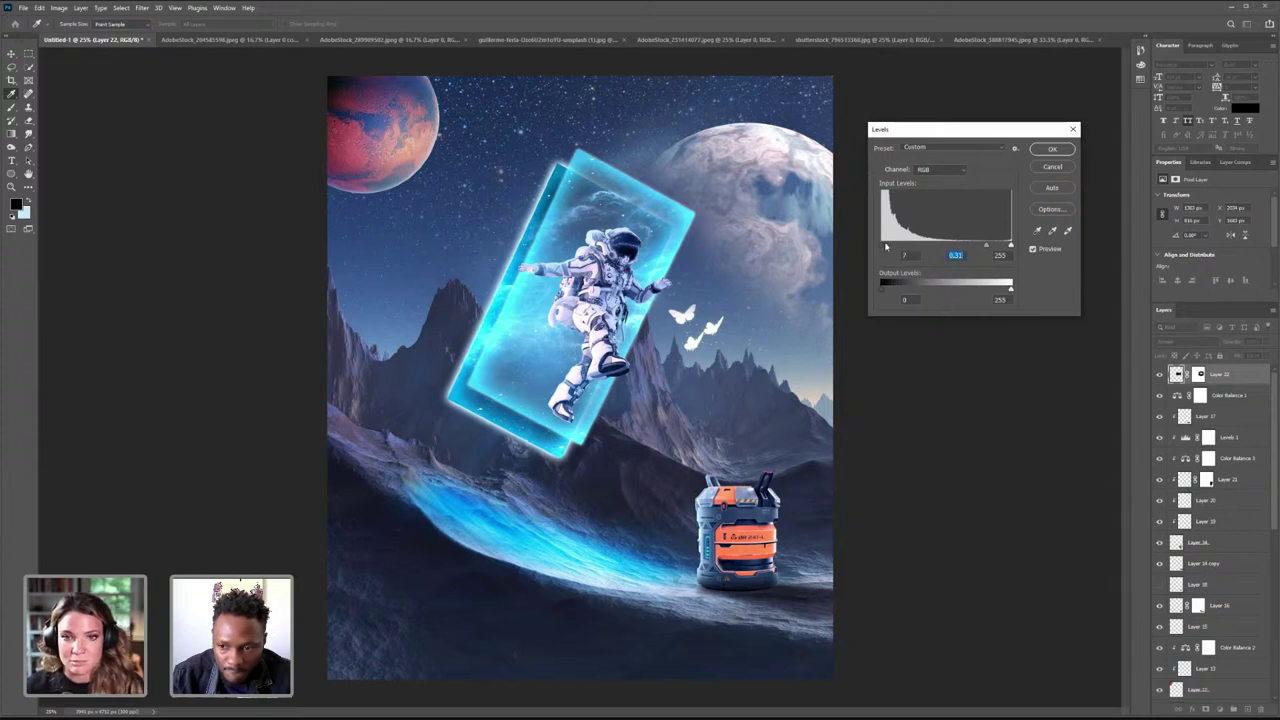
mouse_move(884, 246)
mouse_down()
mouse_move(906, 246)
mouse_move(882, 246)
mouse_up()
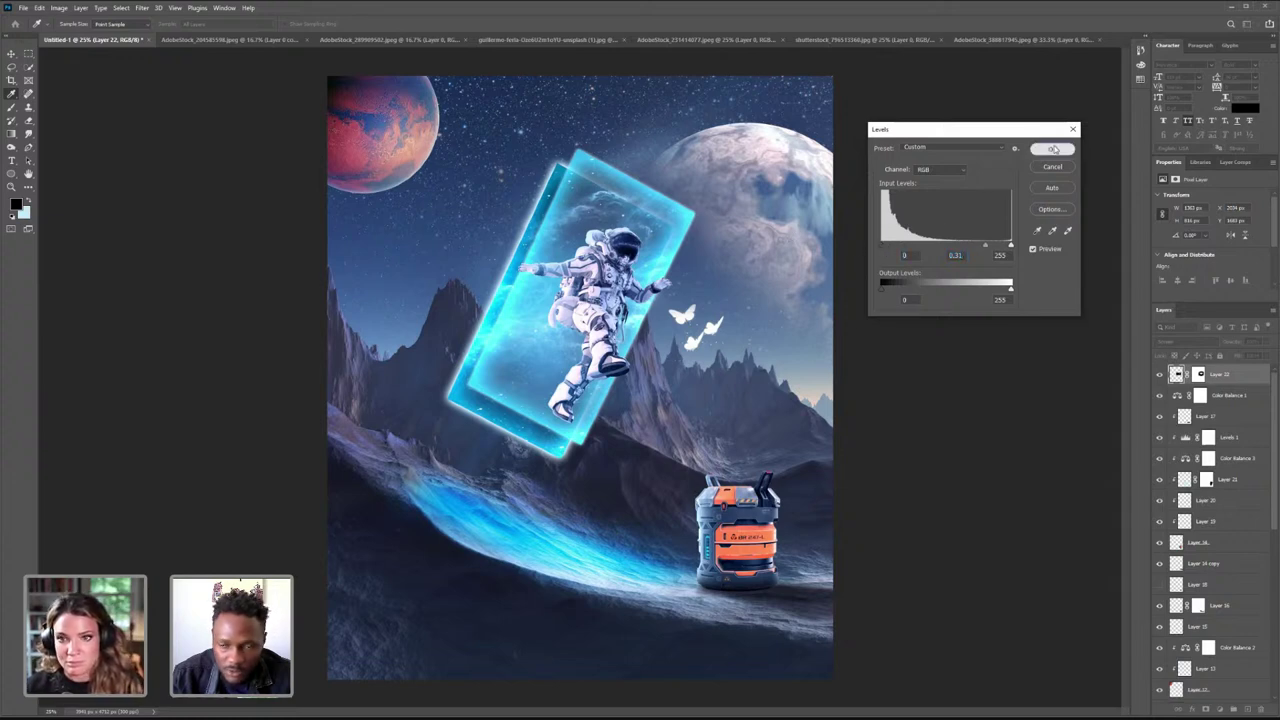
- Apply the Levels adjustment with a 0.31 midtone value to the butterflies on Layer 22 and scale them down near the astronaut's hand
click(1052, 149)
click(11, 187)
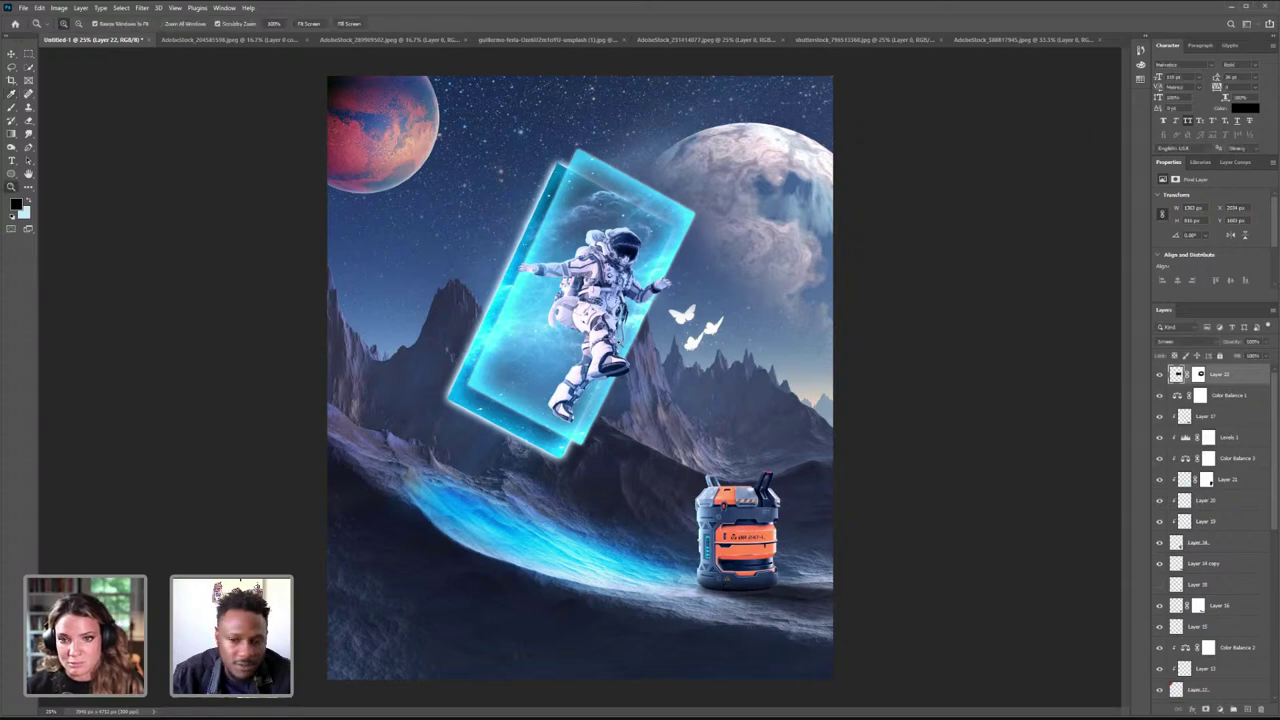
drag(698, 313, 800, 250)
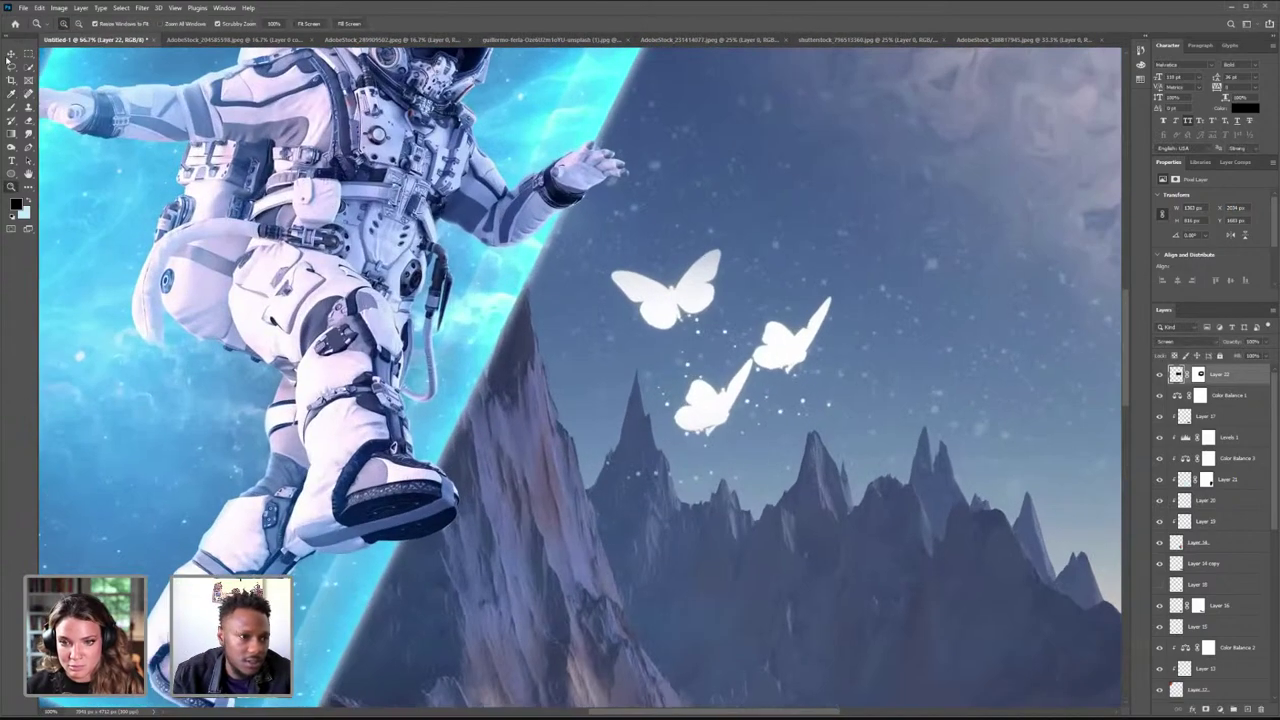
key(v)
key(ctrl+t)
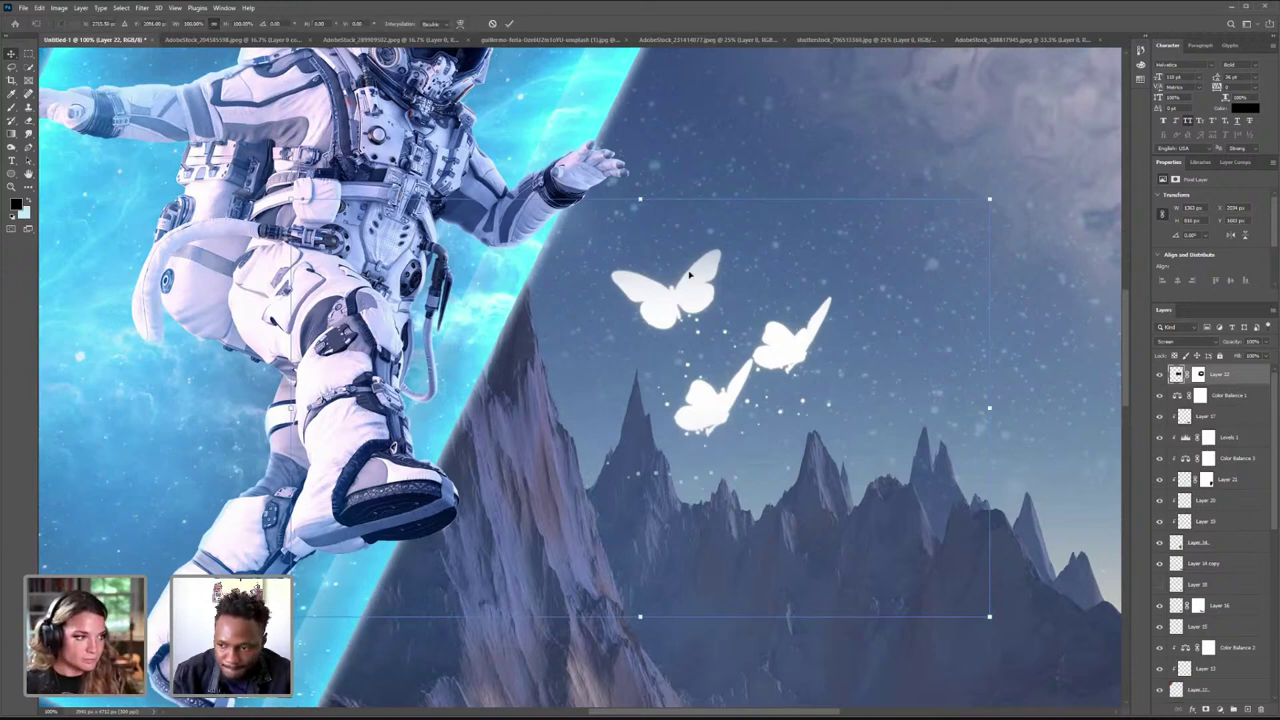
key(Escape)
- Scale the butterflies down further and move them up and to the right, beside the astronaut's outstretched hand
click(1199, 374)
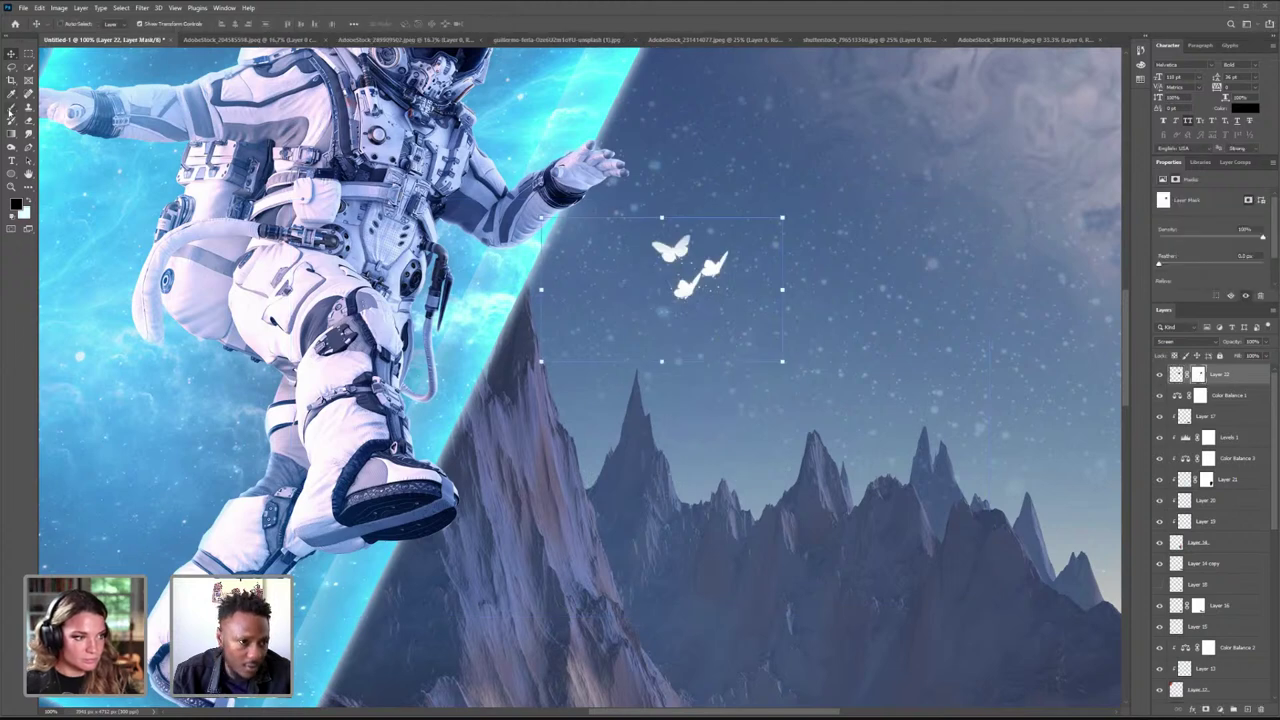
key(b)
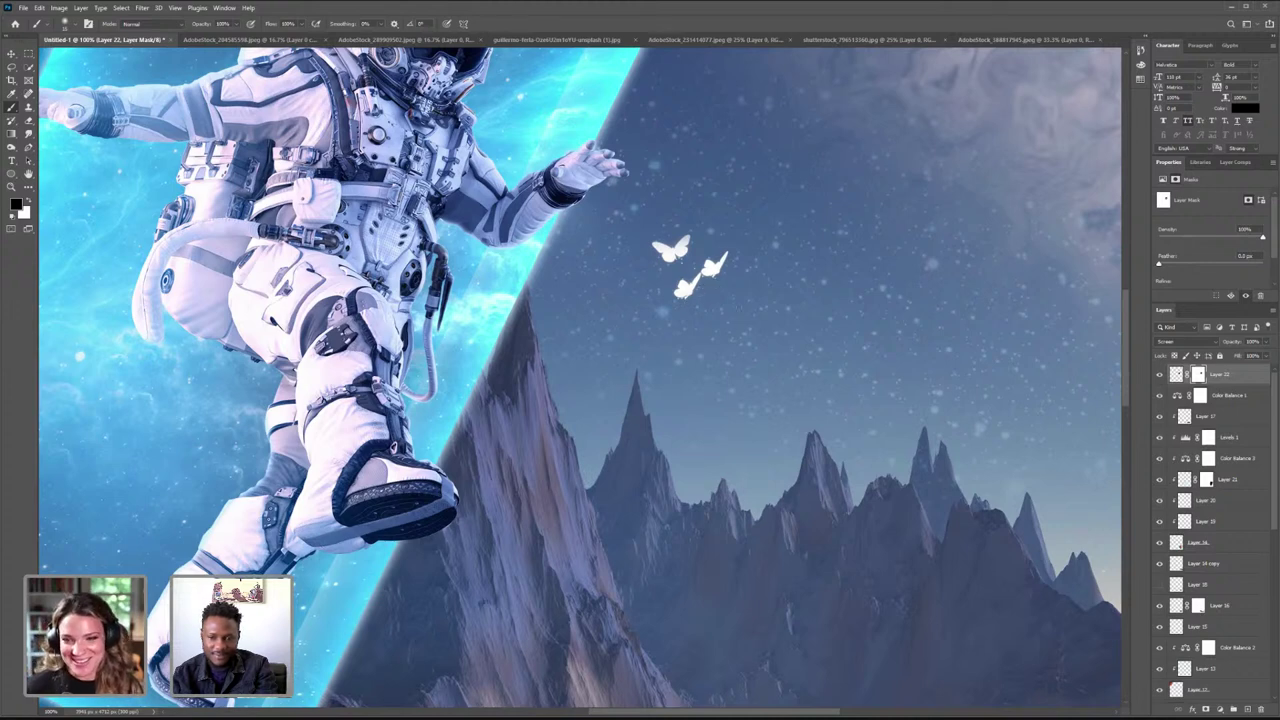
key(v)
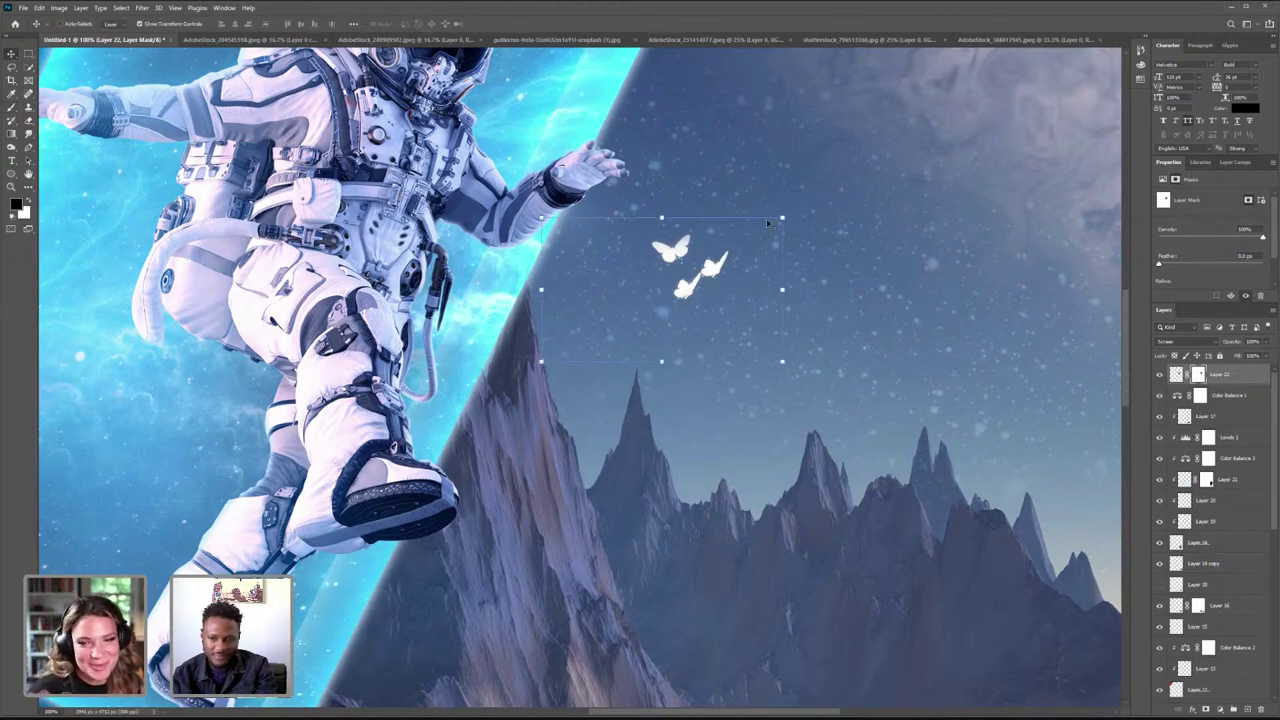
key(ctrl+t)
drag(745, 233, 688, 277)
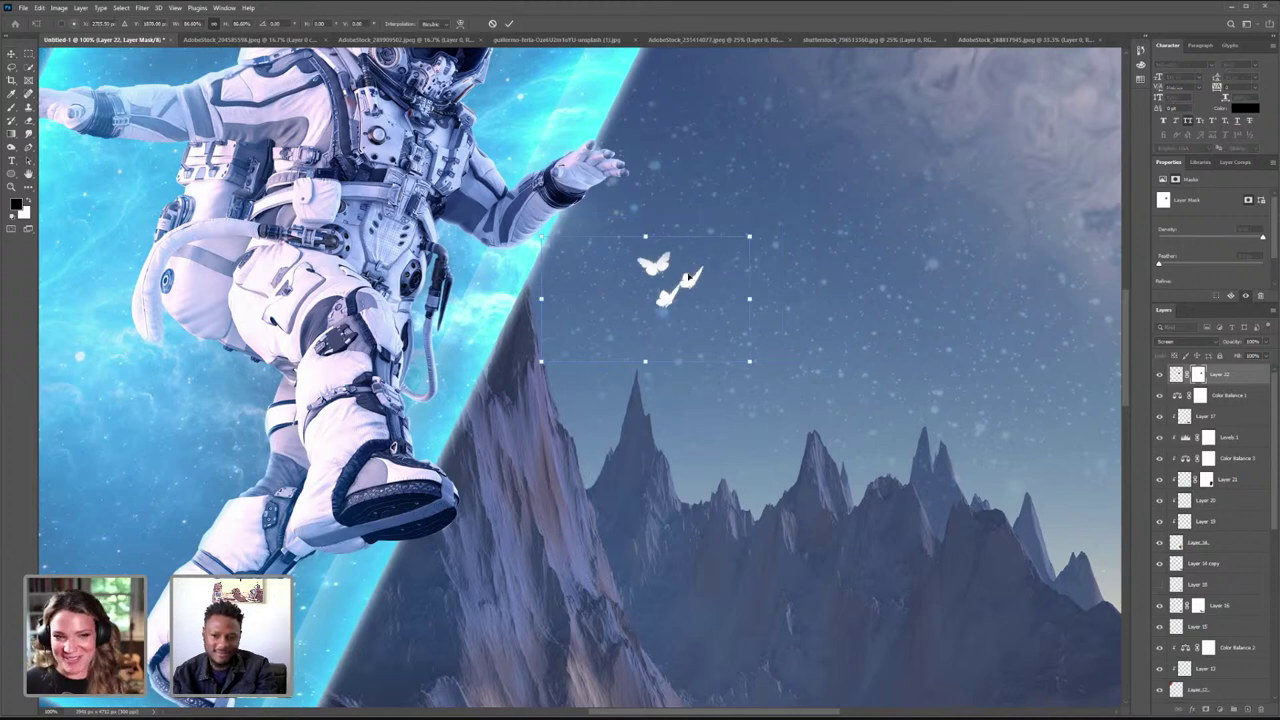
drag(743, 233, 799, 189)
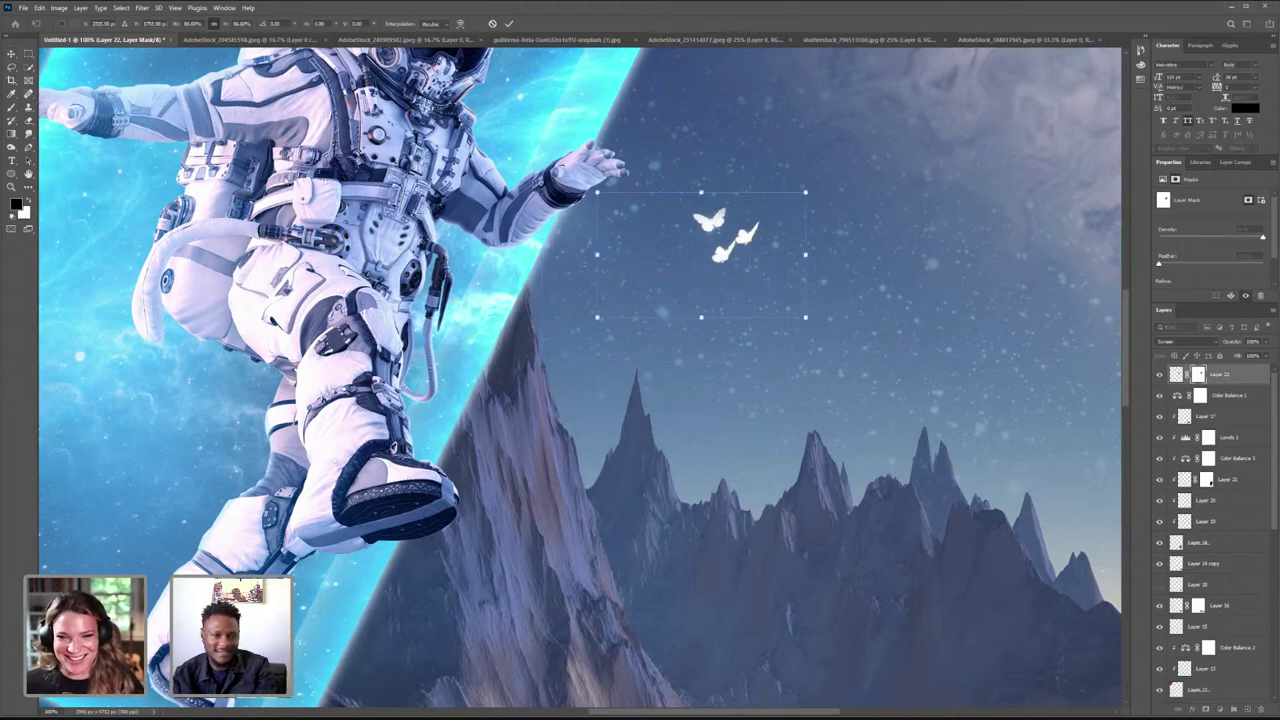
- Make white the foreground colour for the layer mask and move Layer 22 below the Color Balance 1 adjustment layer
click(12, 108)
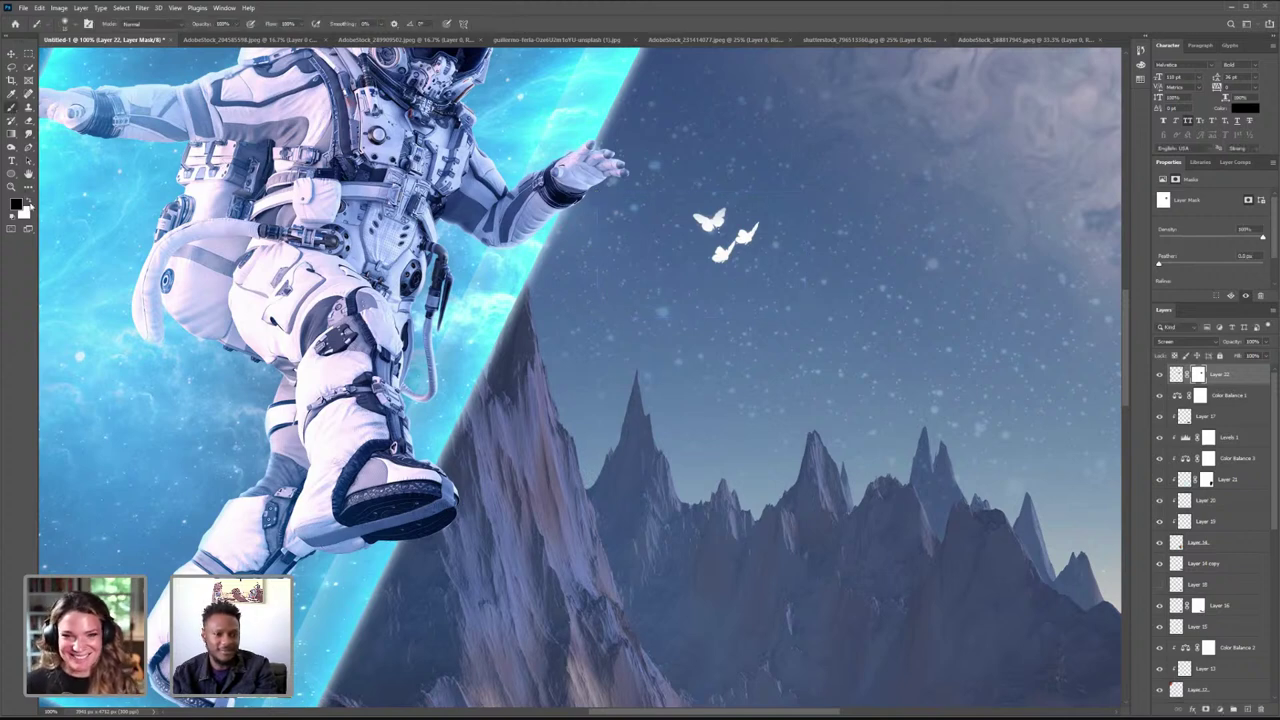
click(28, 200)
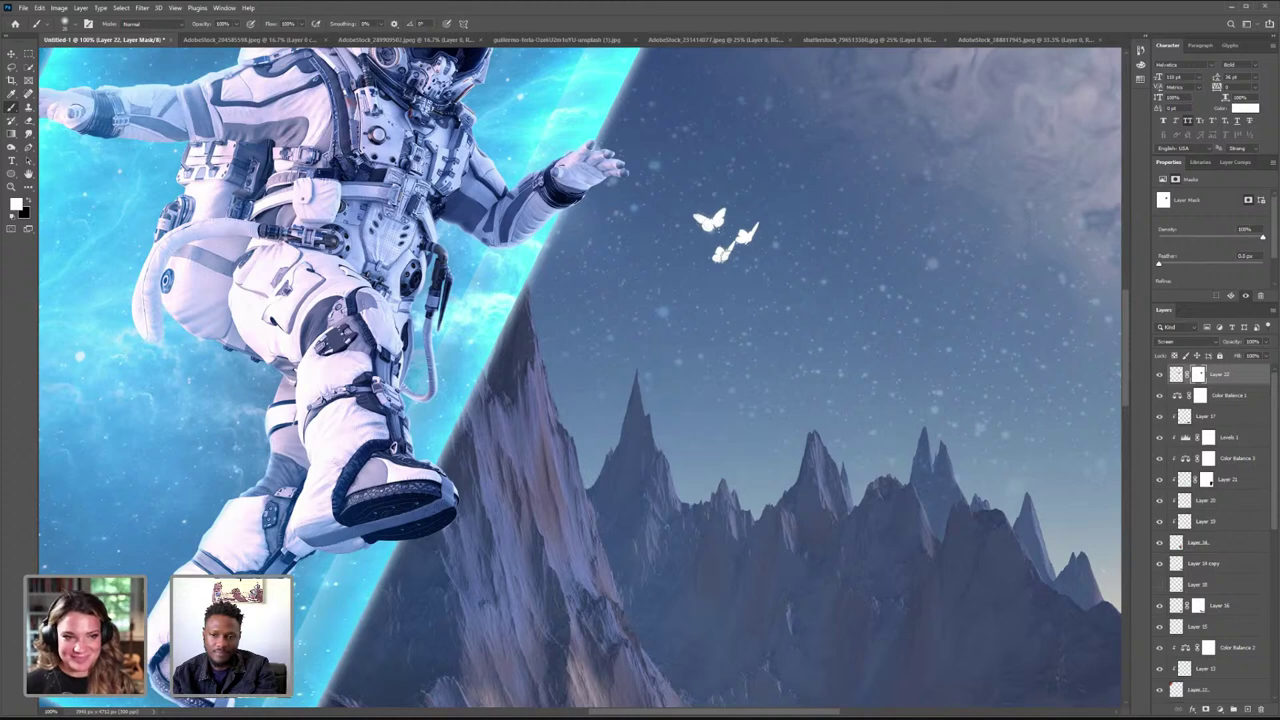
key(z)
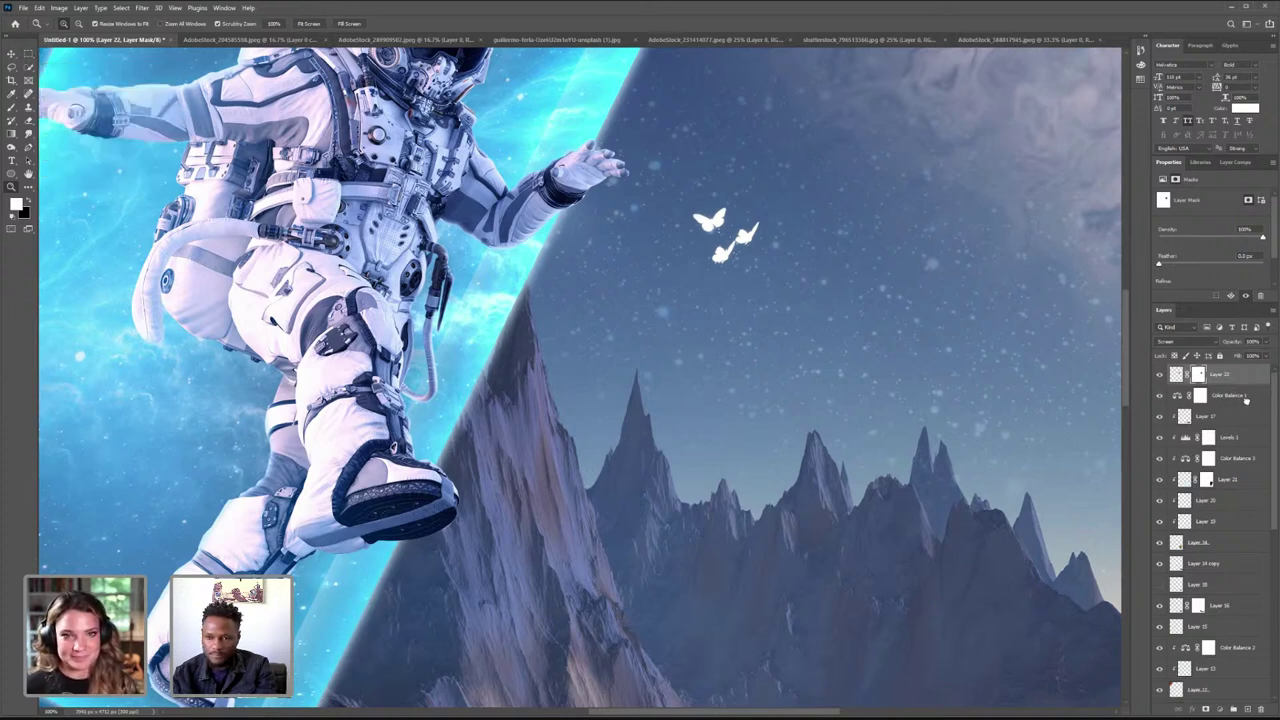
drag(1246, 400, 1237, 401)
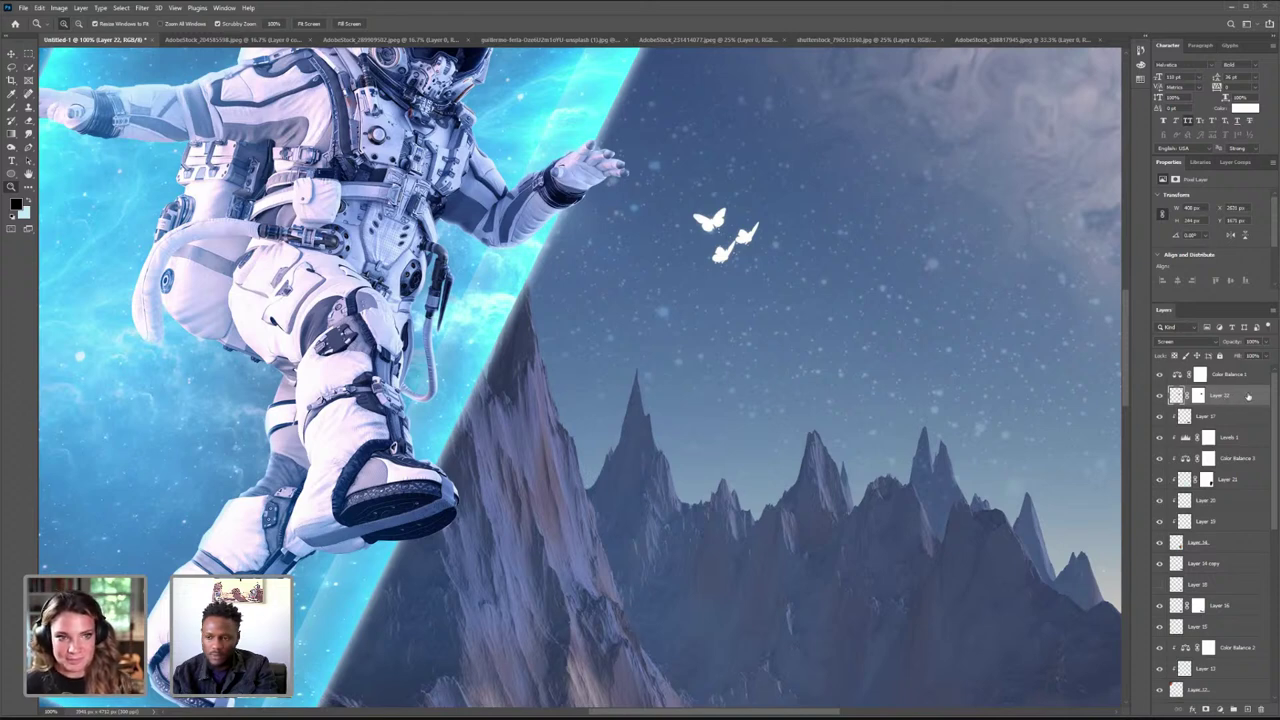
- Erase leftover background pixels around the butterflies on Layer 22 with the Magic Eraser
key(e)
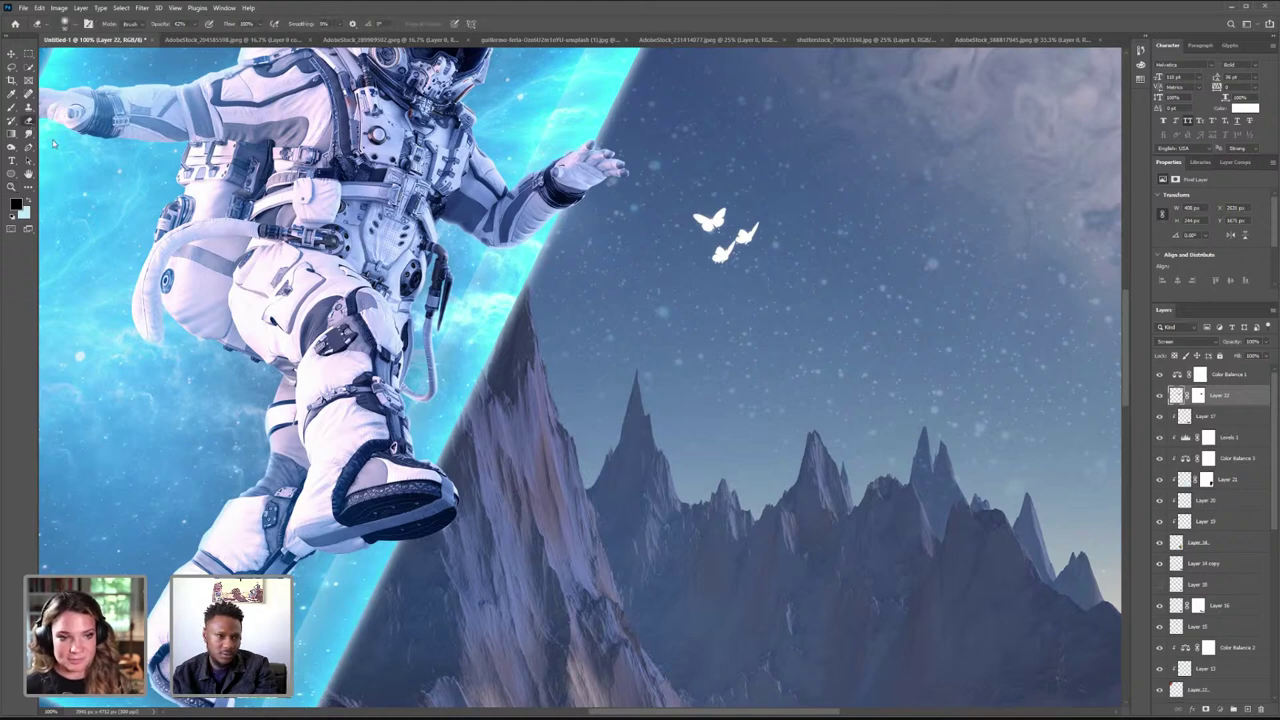
right_click(28, 120)
click(62, 142)
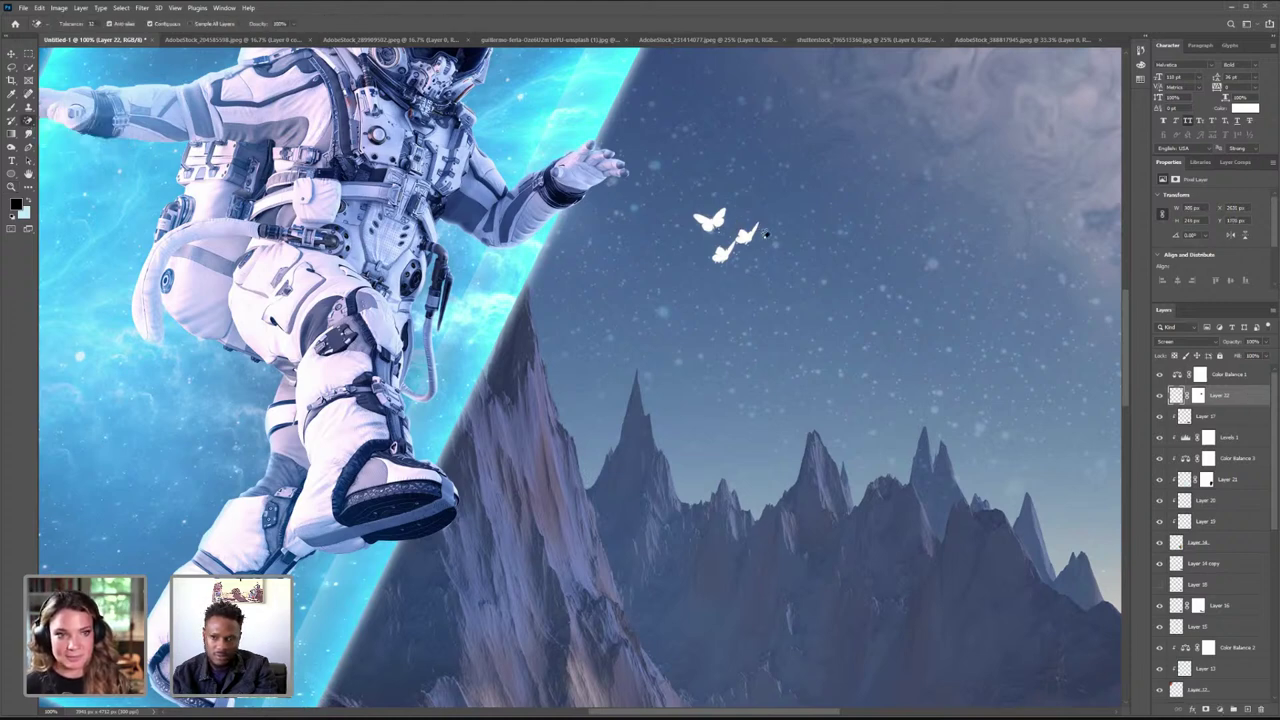
click(12, 54)
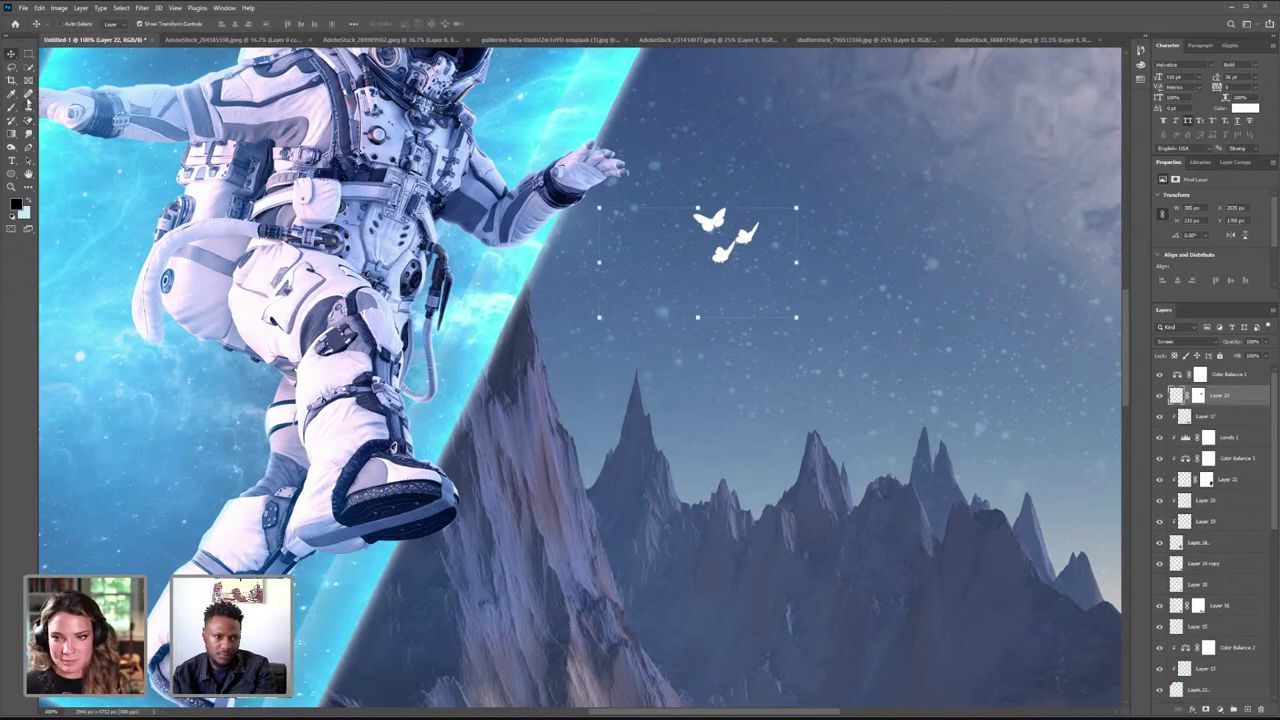
click(29, 54)
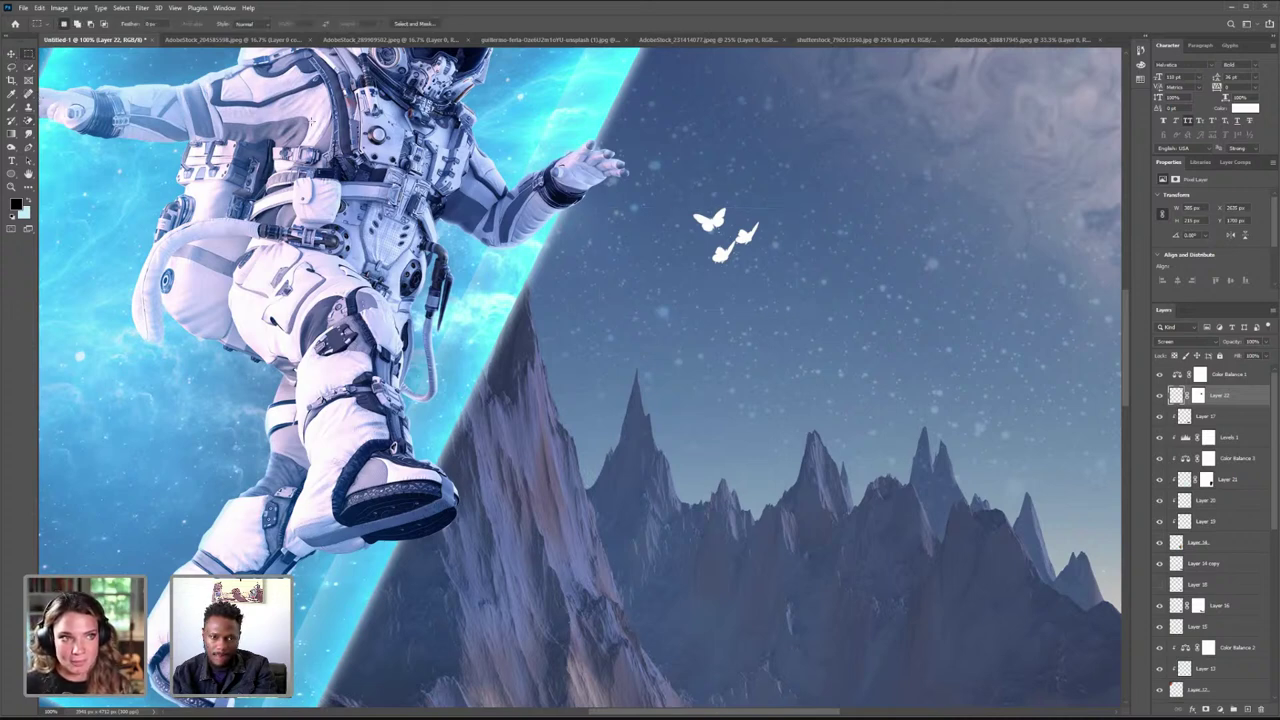
click(11, 54)
- Try the butterflies above the astronaut's helmet and bring them back to the sky just beside the outstretched hand
click(11, 186)
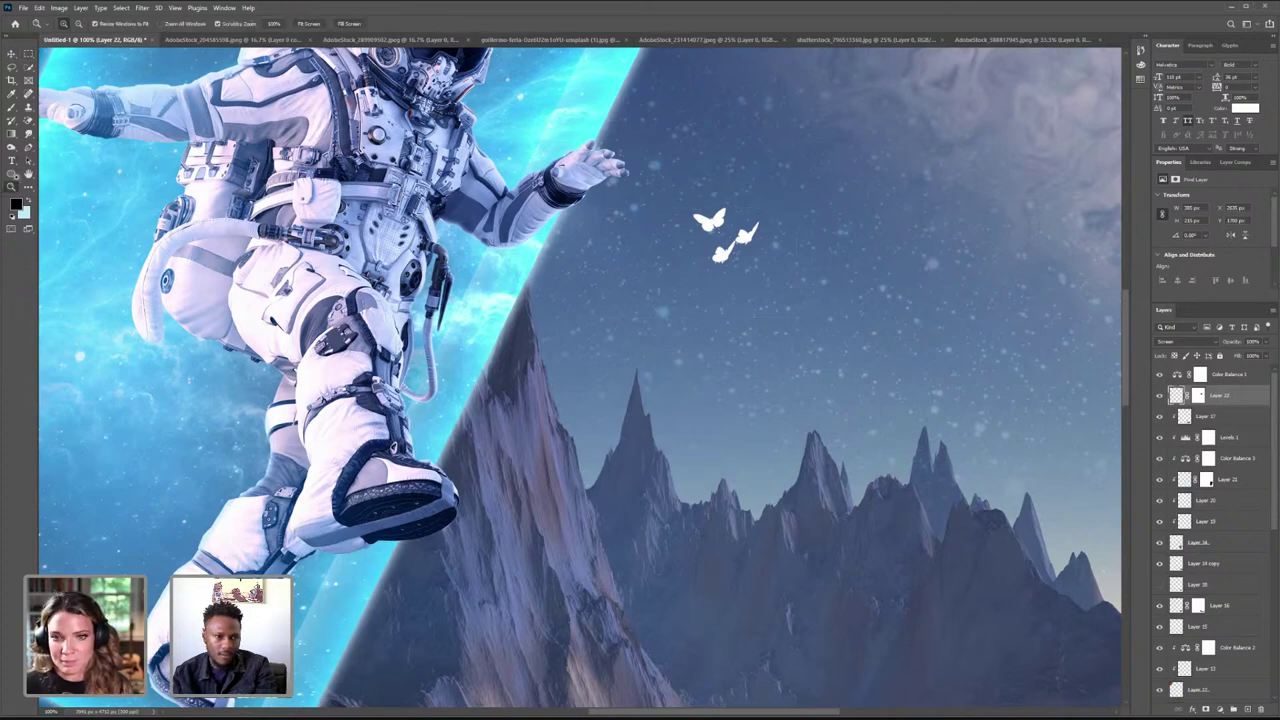
click(80, 24)
click(641, 225)
click(641, 230)
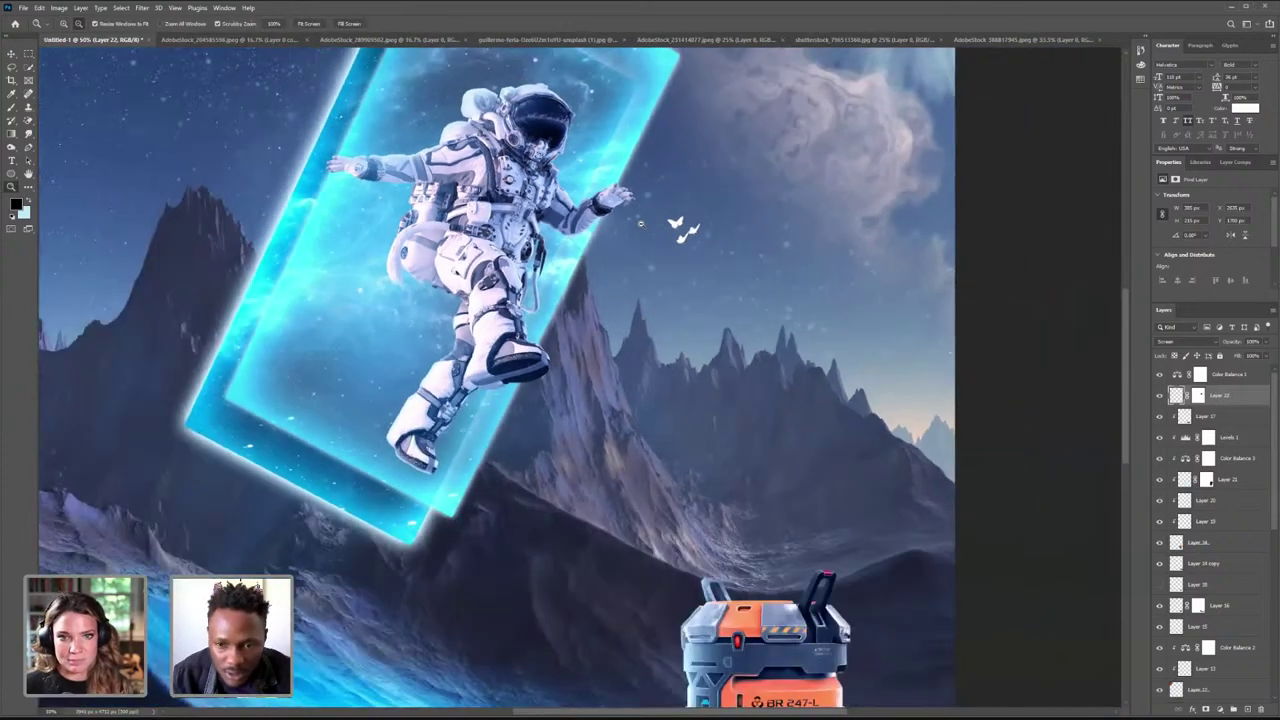
click(692, 313)
click(692, 313)
key(v)
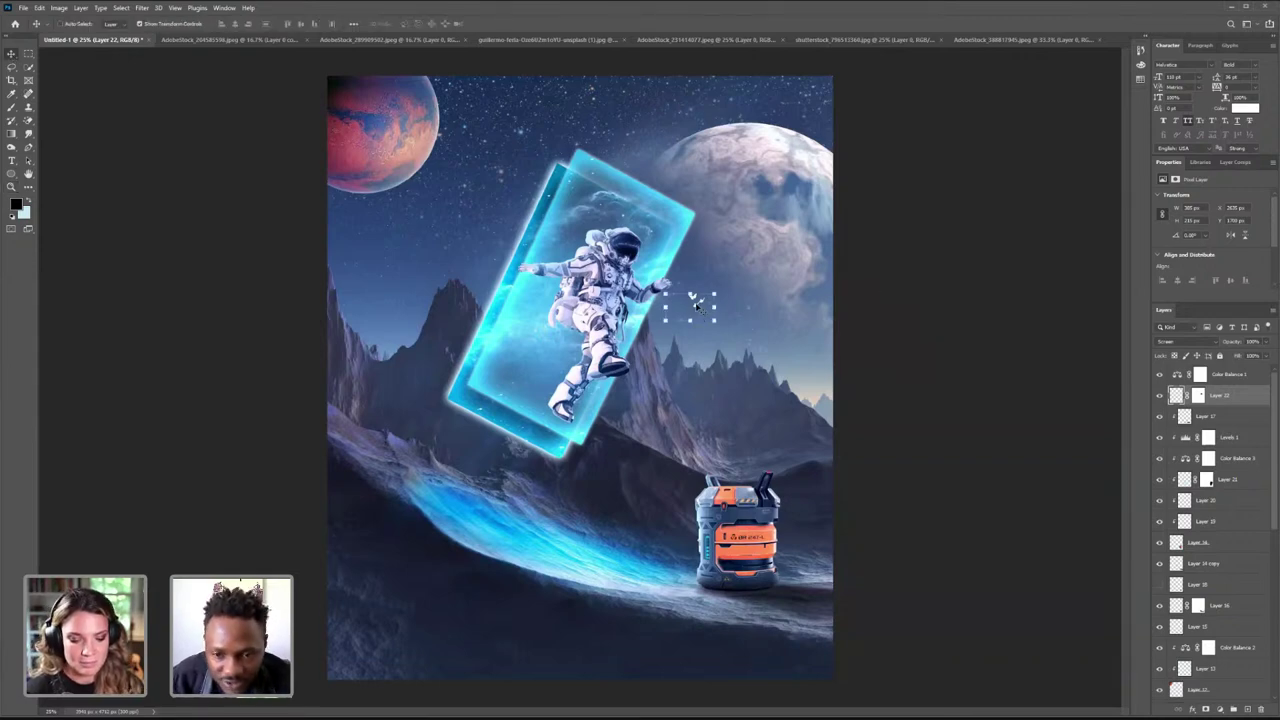
drag(697, 307, 606, 218)
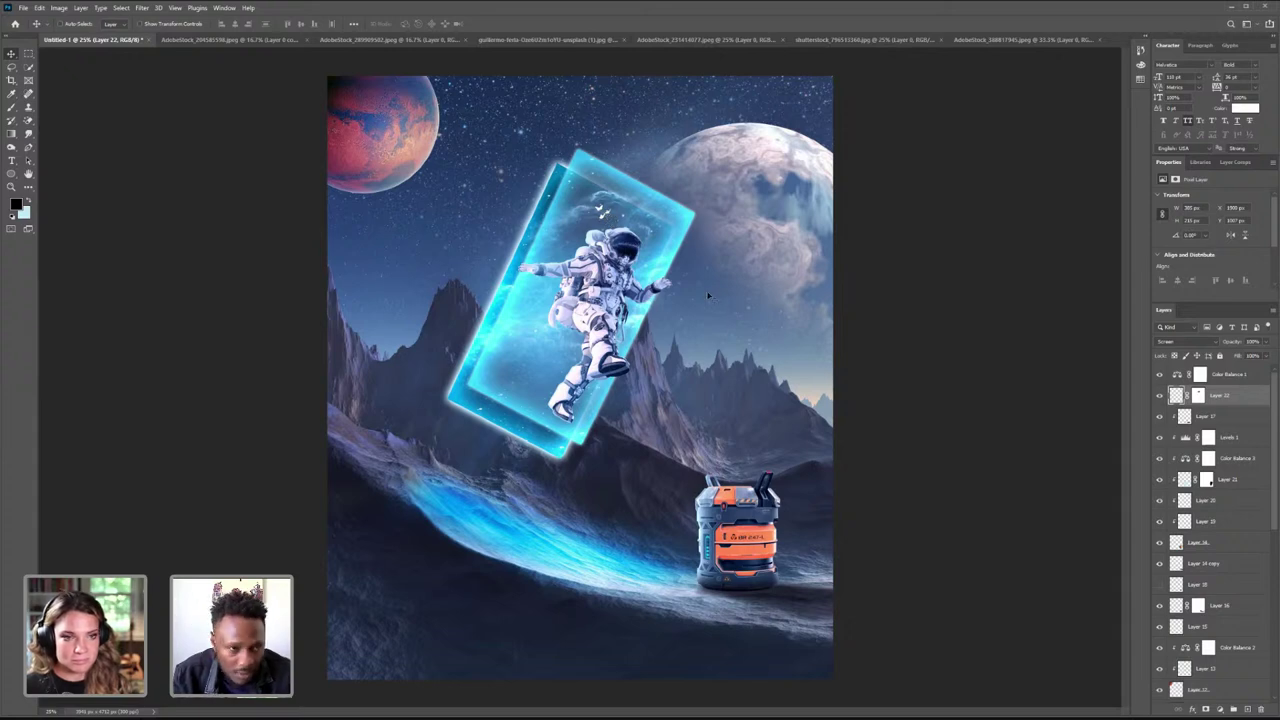
drag(610, 216, 708, 296)
- Flip the butterflies layer horizontally
click(39, 8)
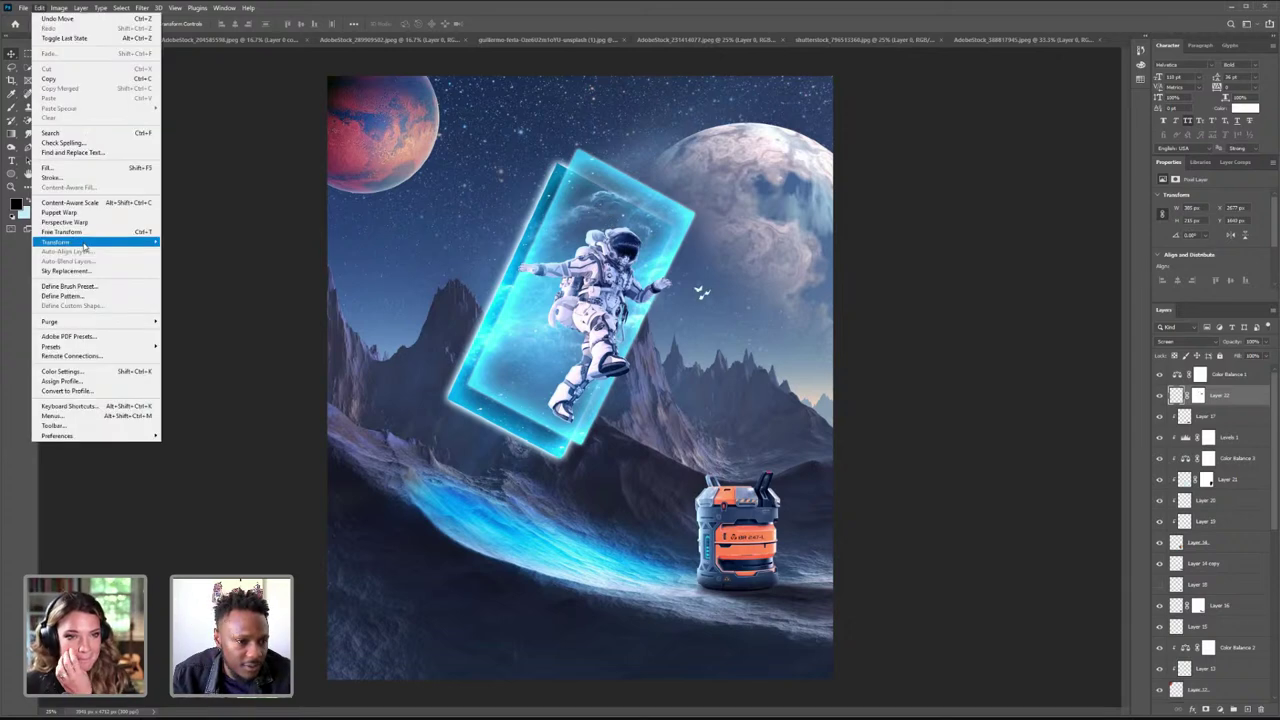
mouse_move(84, 245)
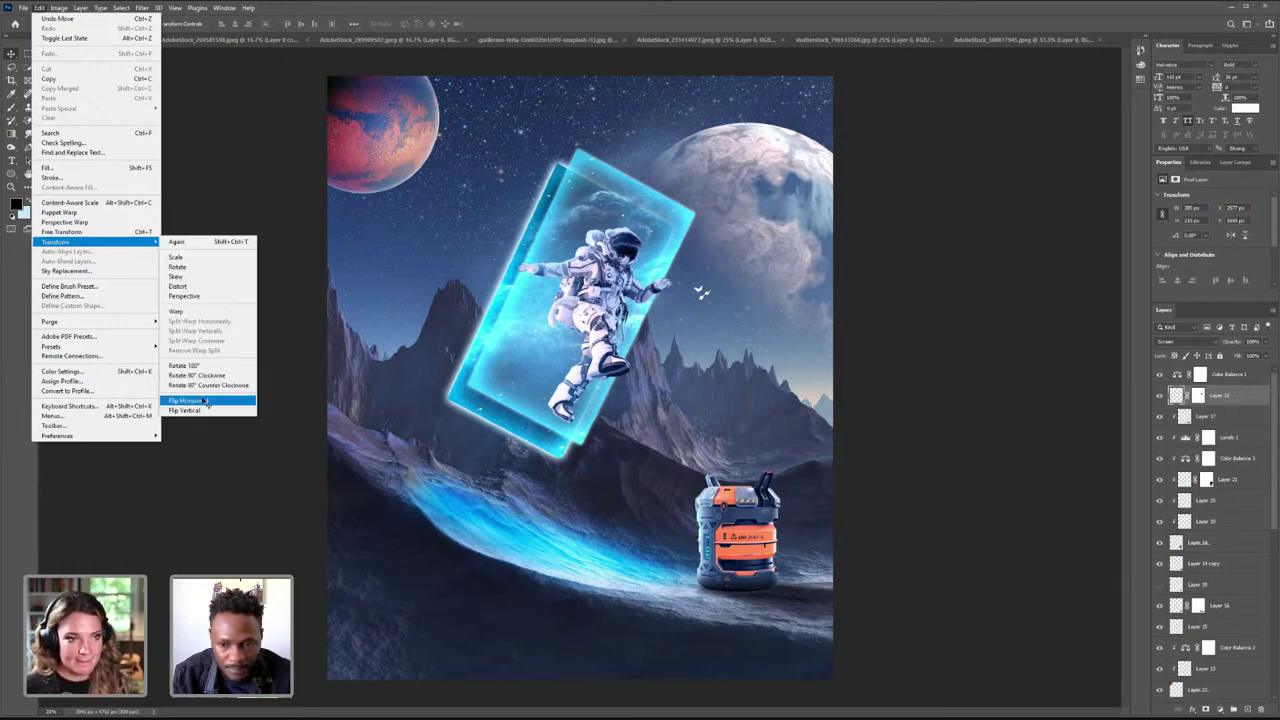
click(206, 402)
- Select the uppermost butterfly of the group with a rectangular marquee
click(28, 53)
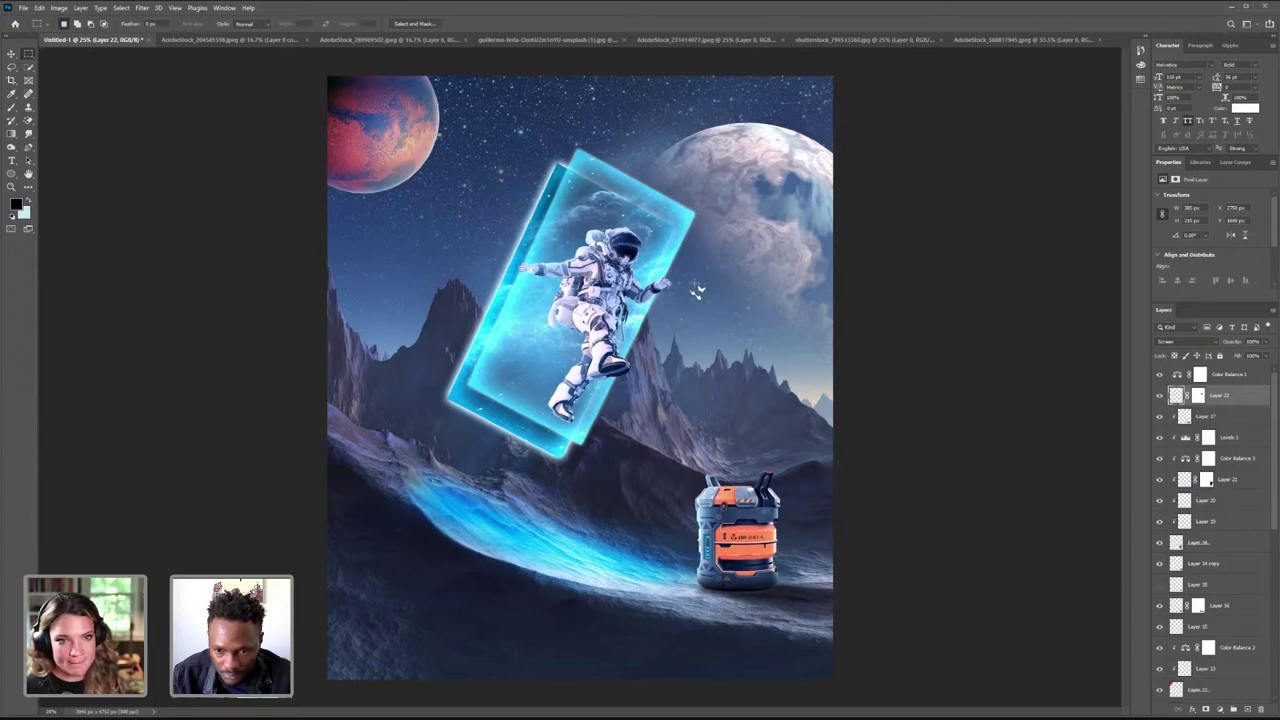
click(11, 187)
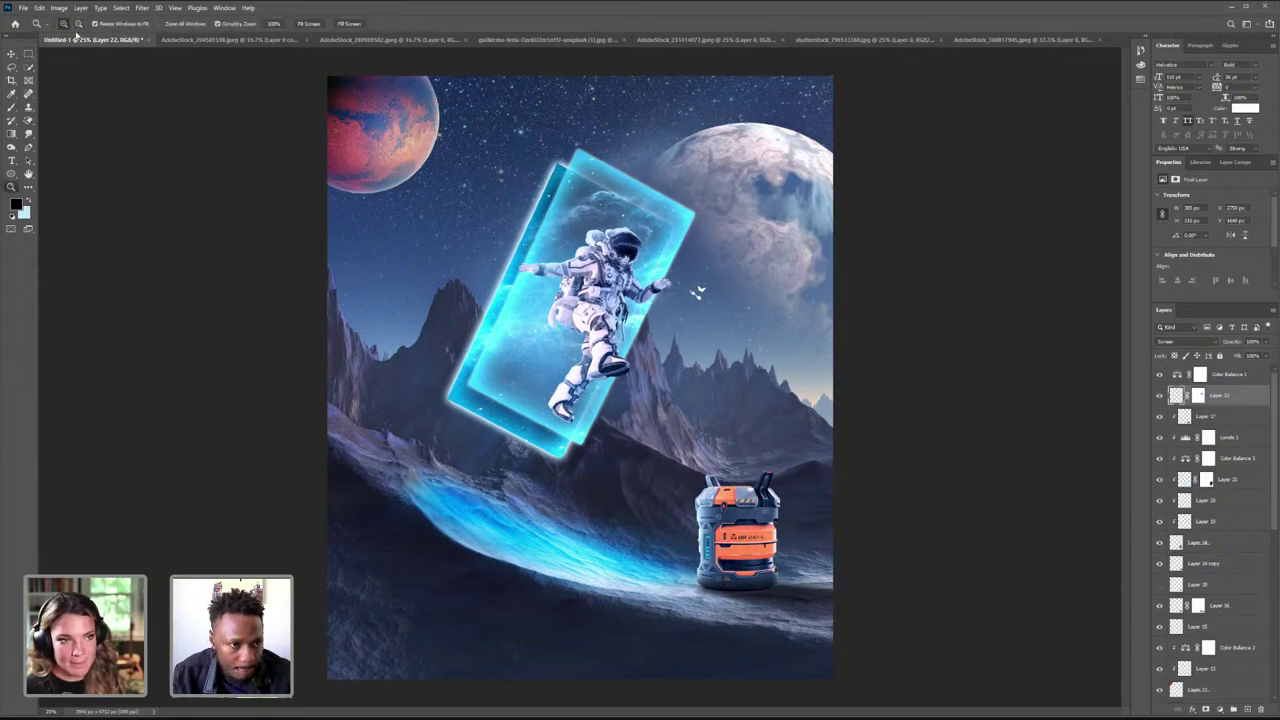
drag(643, 306, 700, 285)
key(m)
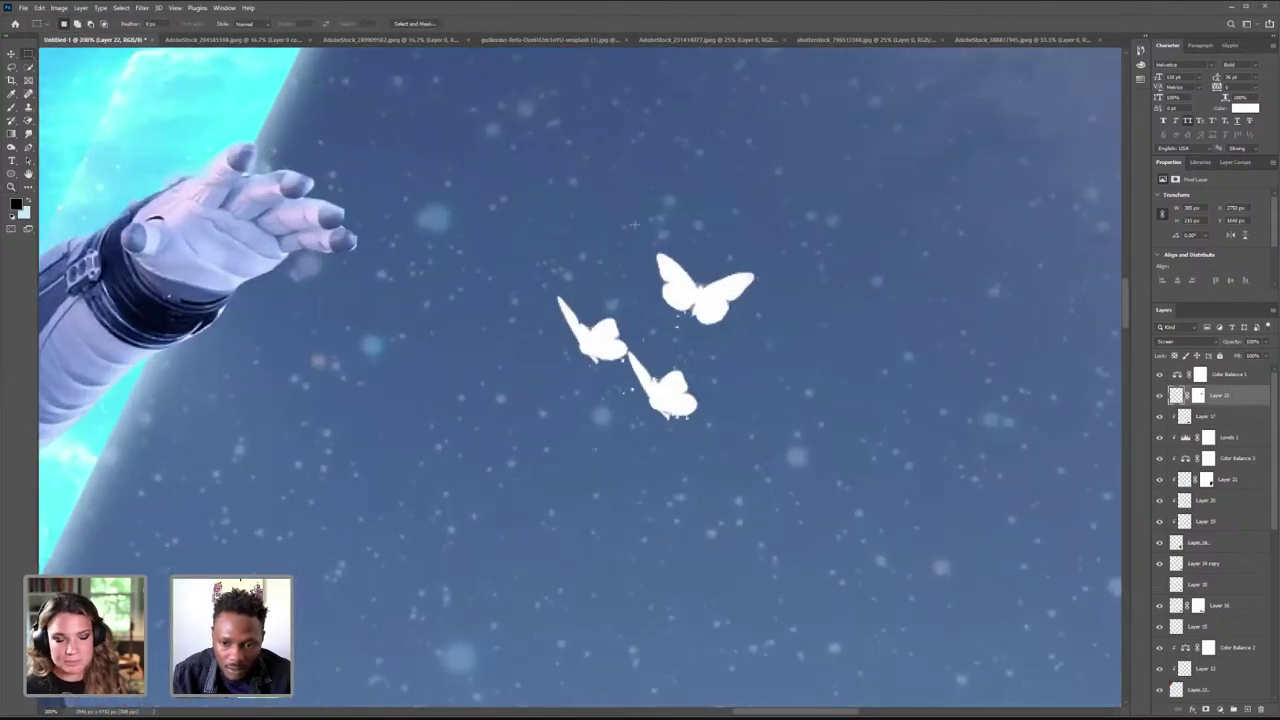
drag(634, 224, 775, 346)
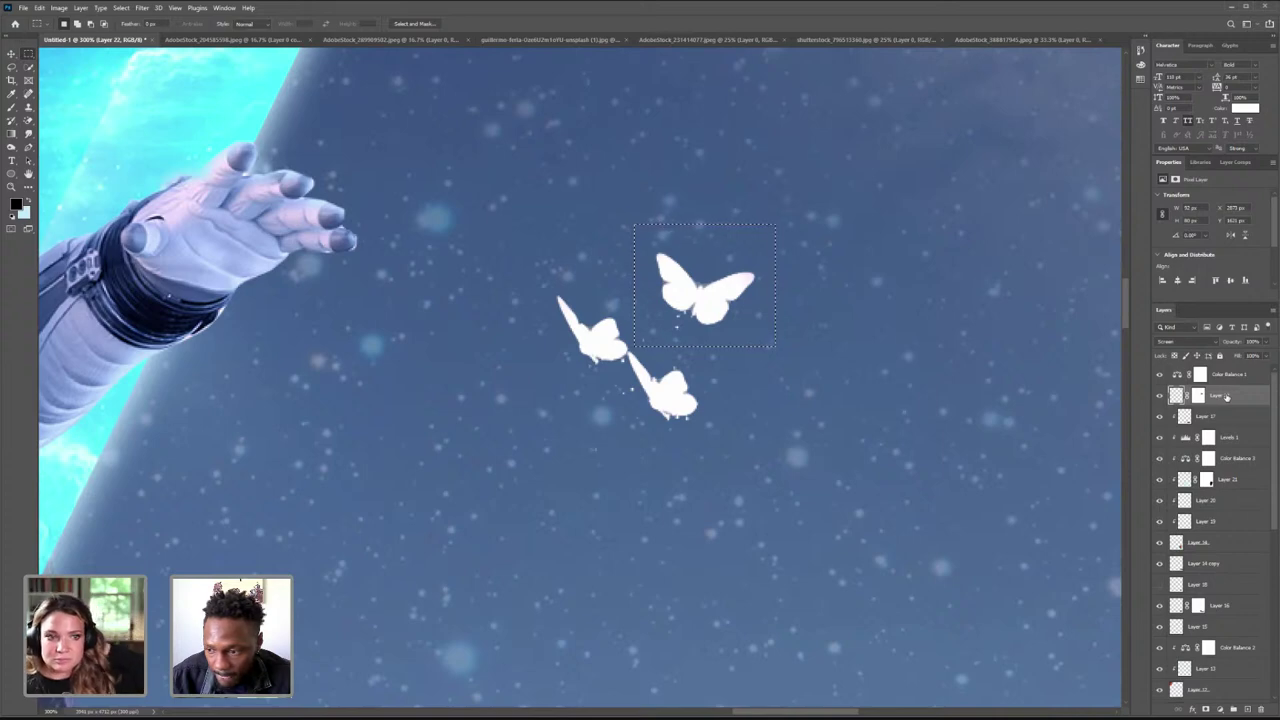
- Duplicate Layer 22 and convert both the copy and the original layer to smart objects
drag(1250, 697, 1247, 709)
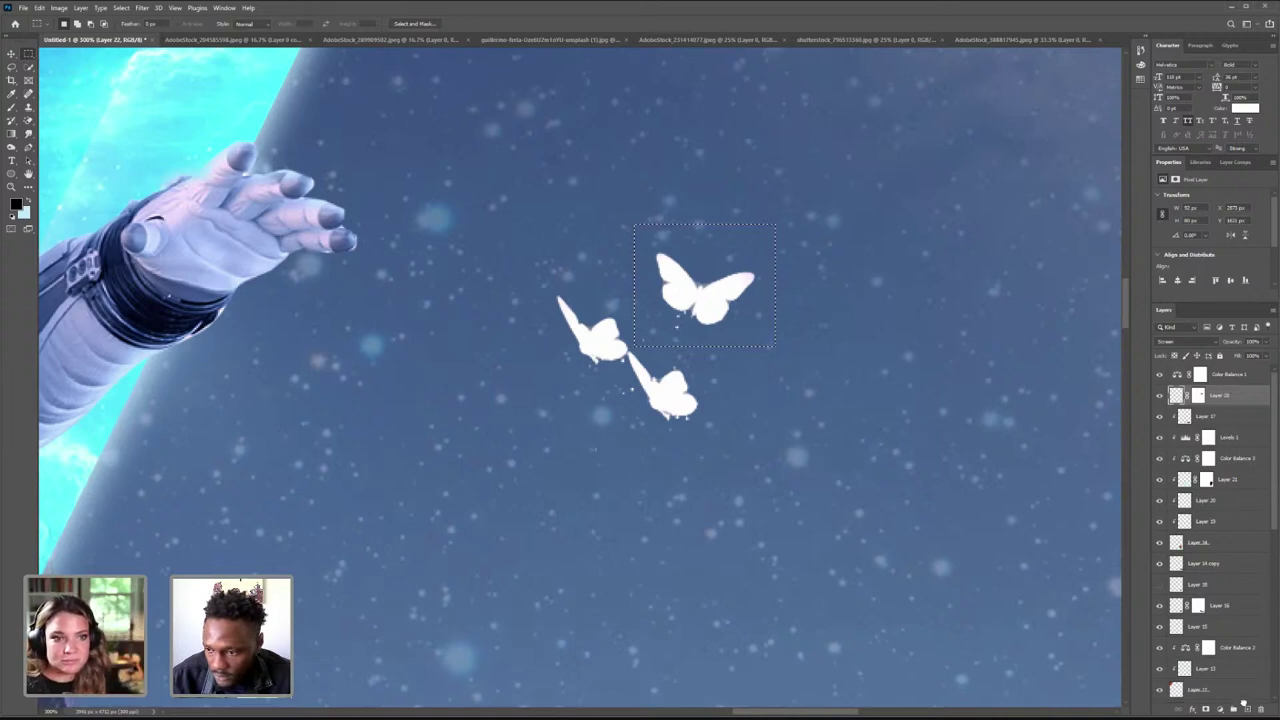
right_click(1243, 397)
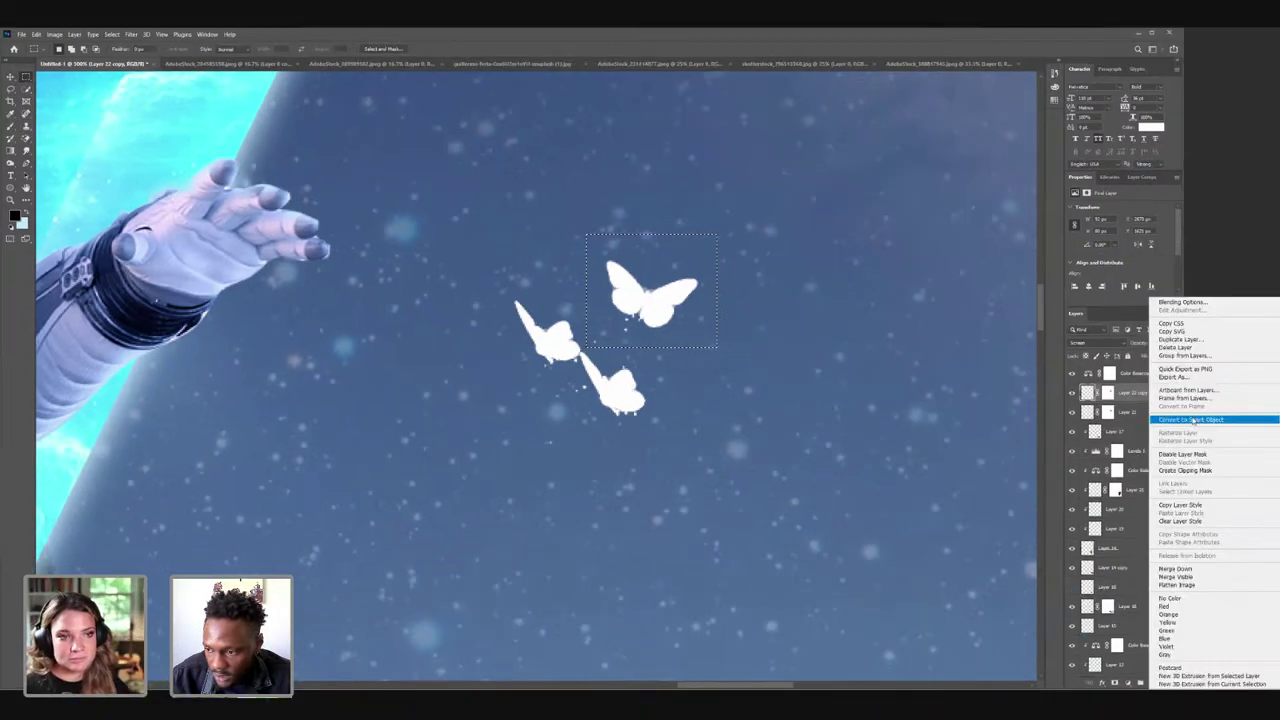
click(1243, 420)
click(1245, 420)
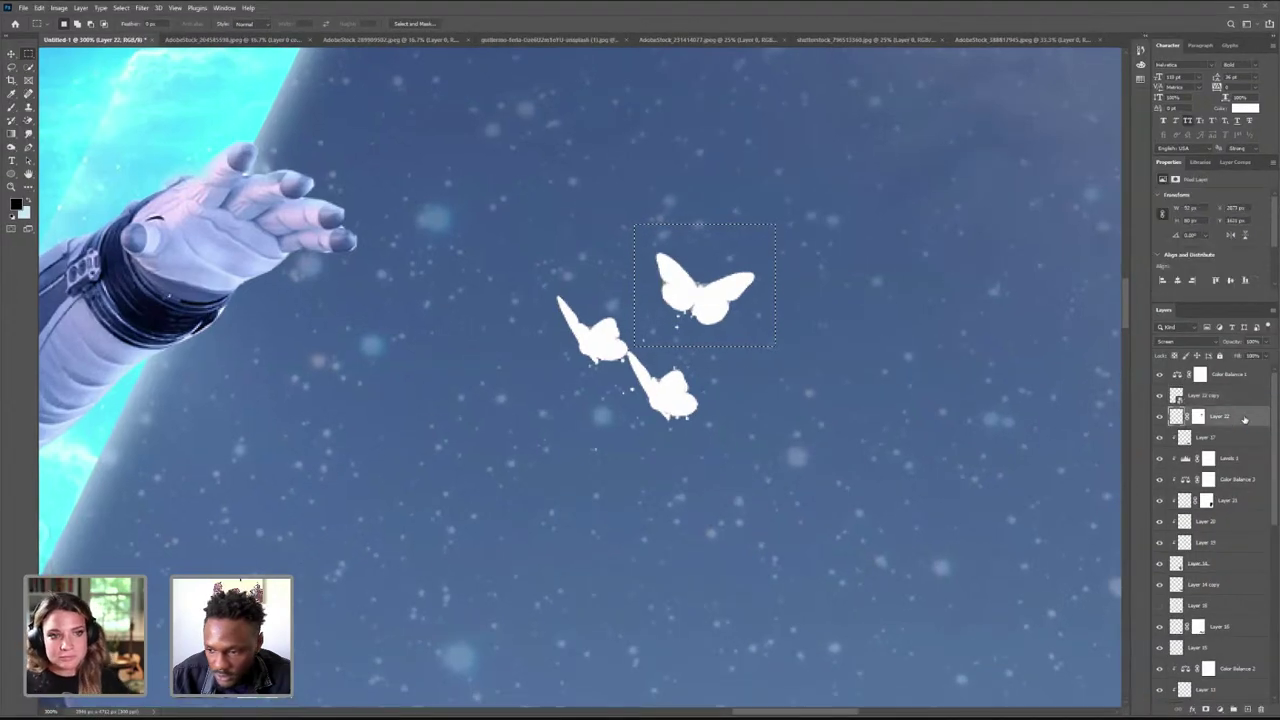
right_click(1245, 420)
click(1258, 422)
- Rasterize Layer 22 copy and move its selected butterfly down and left of the group, below the astronaut's hand
click(1212, 398)
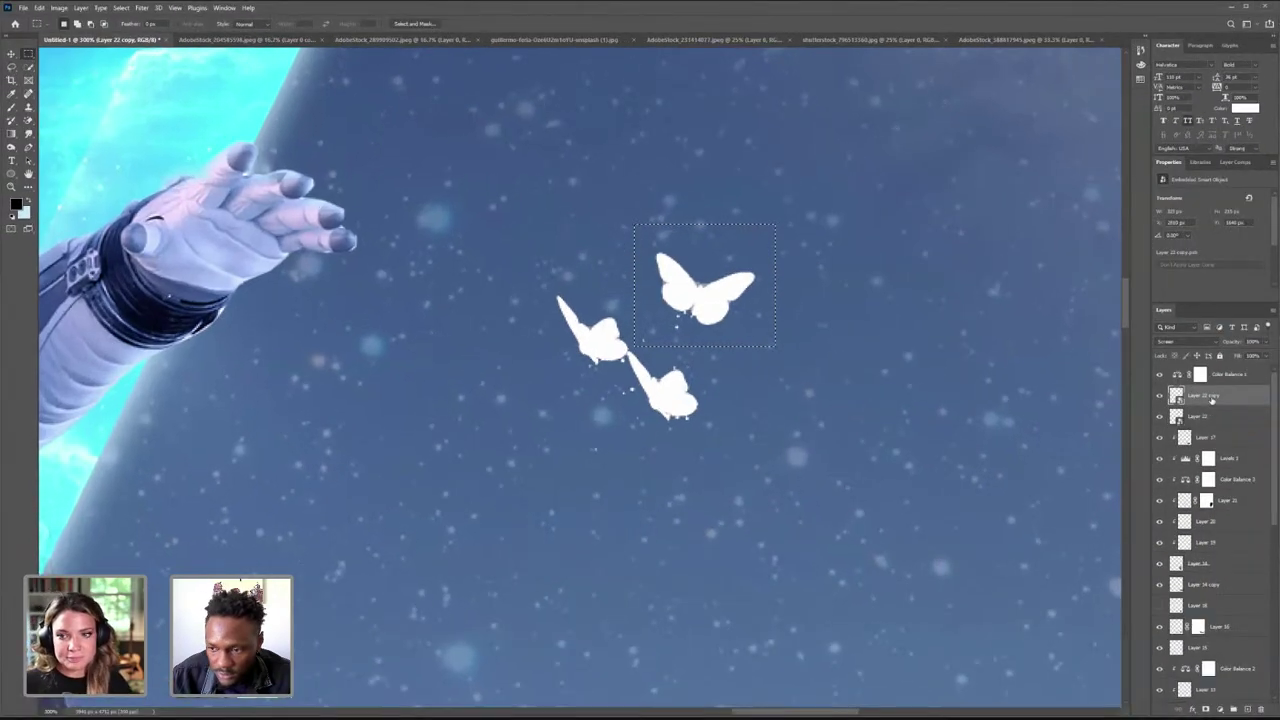
right_click(1213, 397)
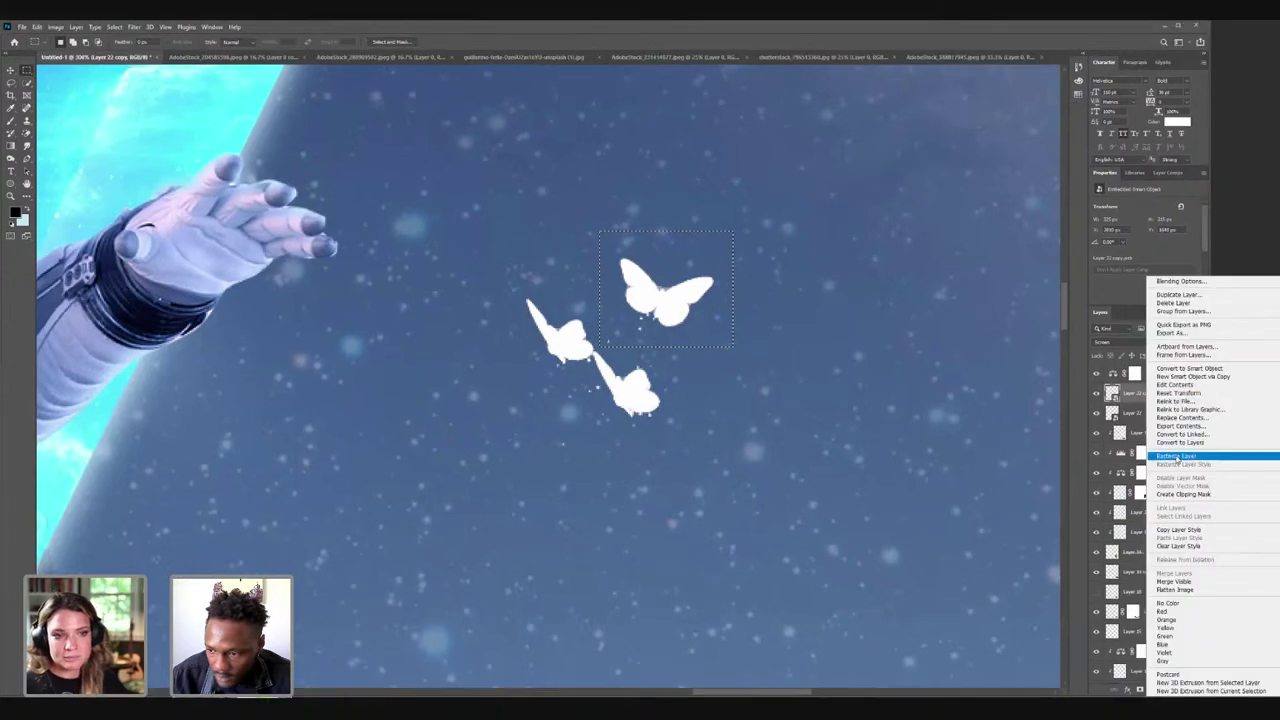
click(1177, 456)
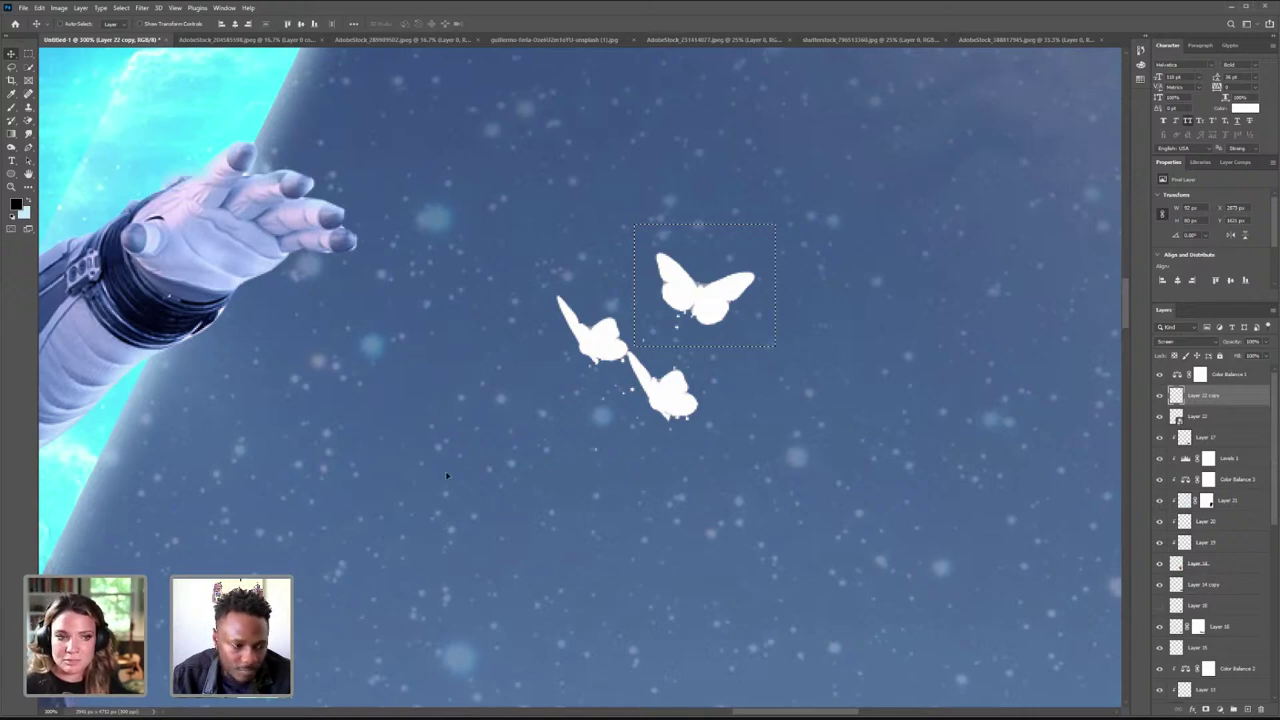
drag(705, 288, 449, 450)
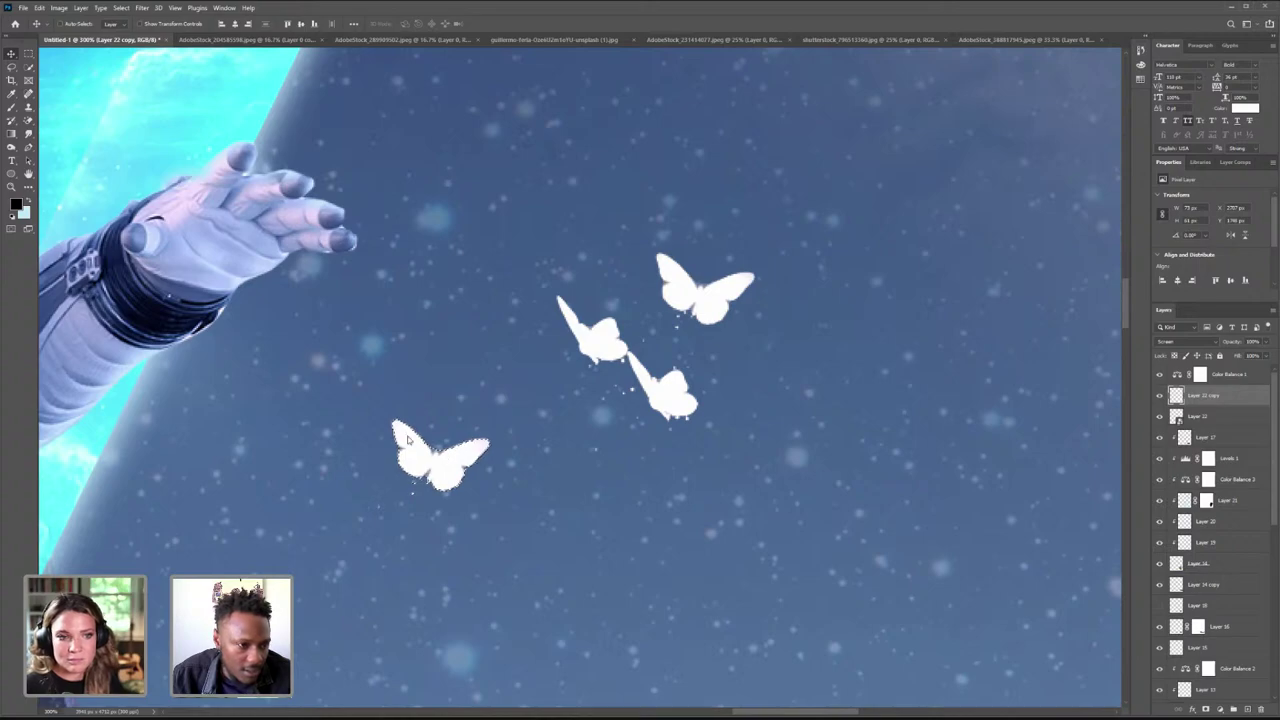
- Examine how the separated butterfly and the rest of the group look within the overall composition
click(11, 187)
click(79, 23)
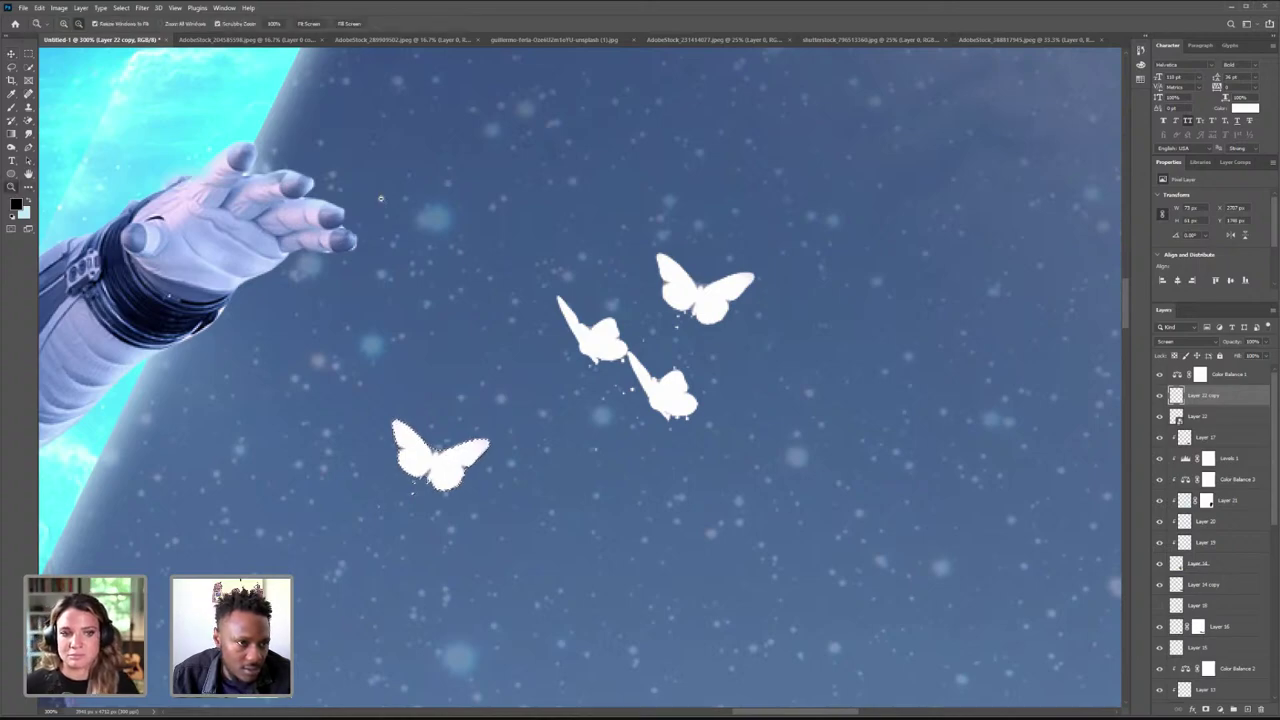
click(464, 279)
click(464, 279)
drag(496, 338, 458, 319)
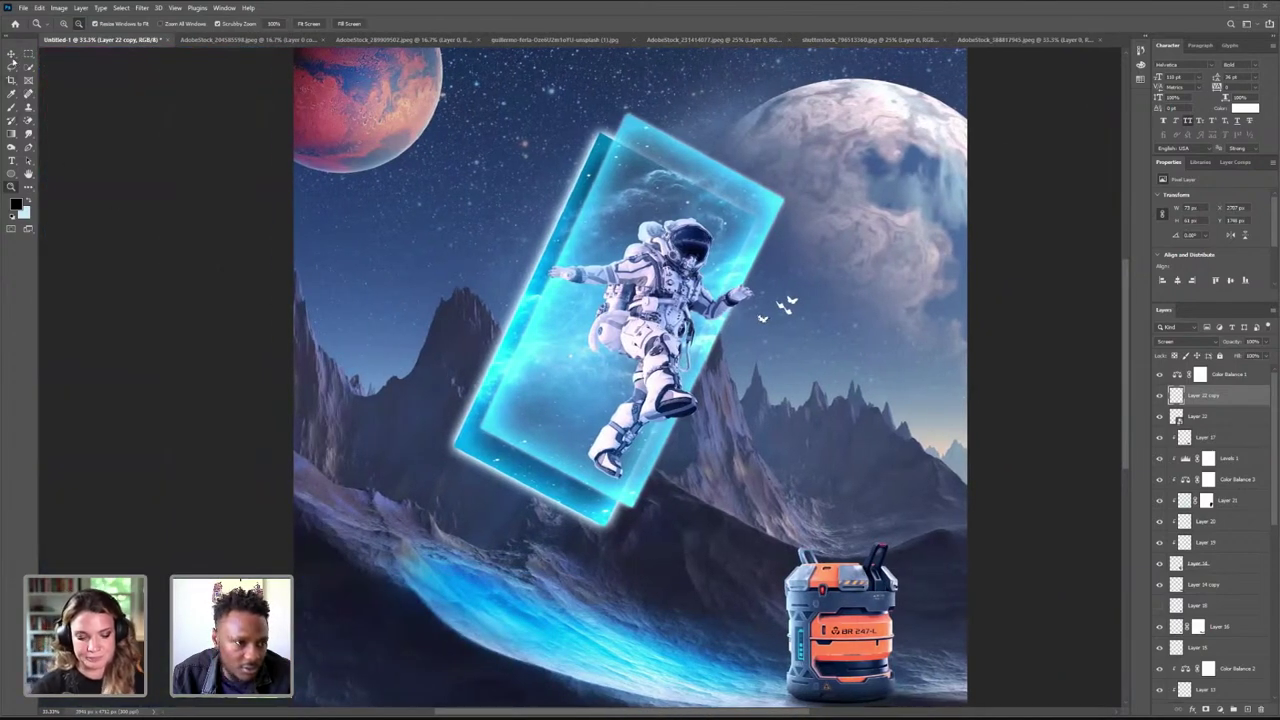
- Undo the last move of the separated butterfly and check which butterflies belong to Layer 22 copy and to Layer 22
key(v)
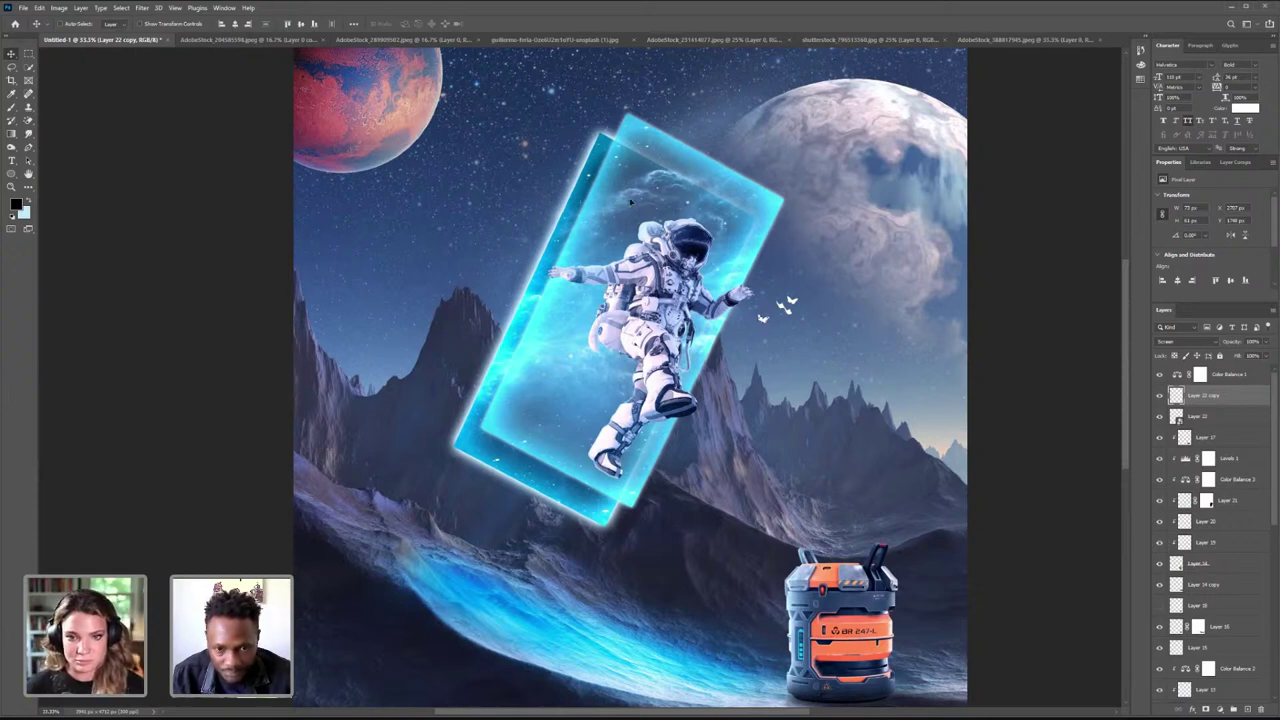
key(ctrl+z)
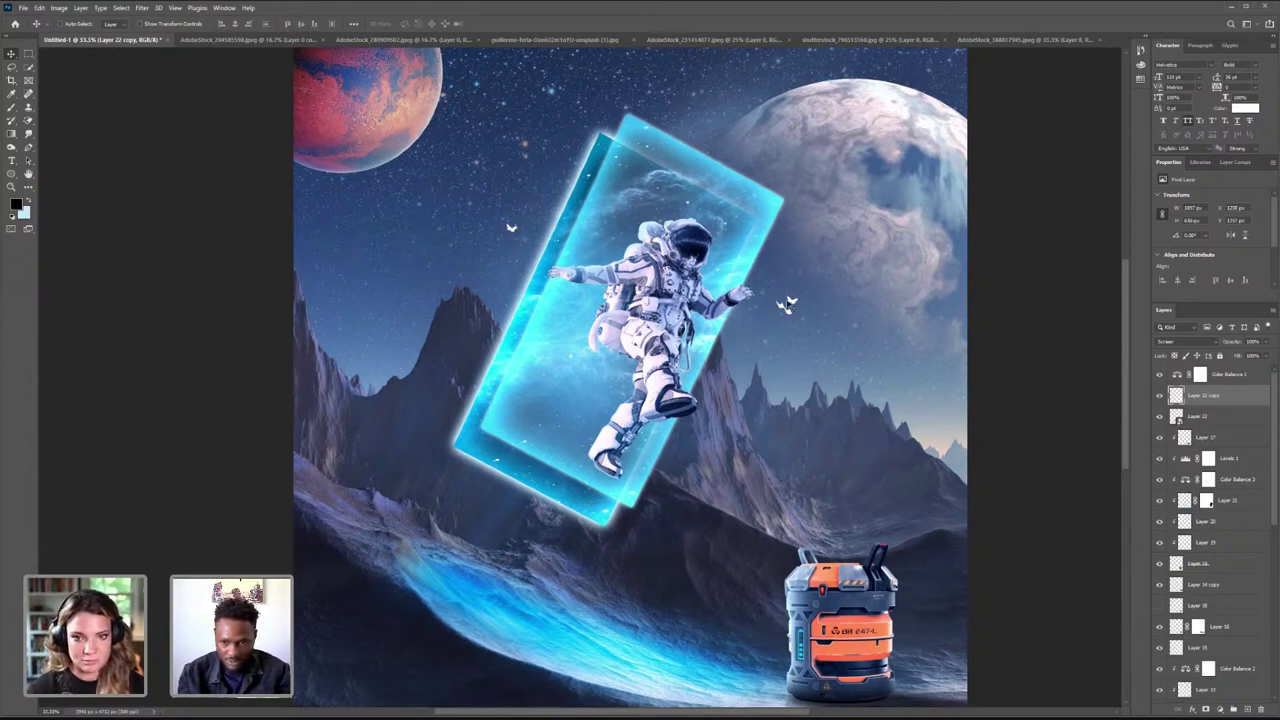
click(1159, 396)
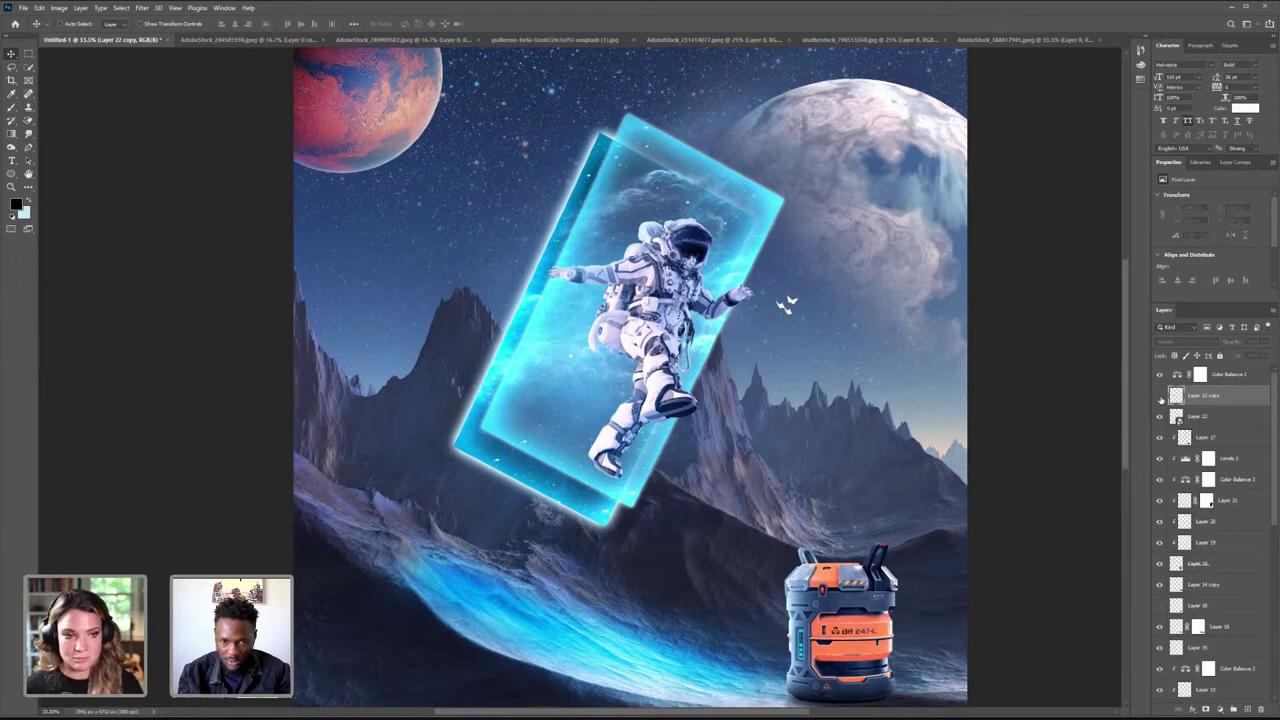
click(1159, 396)
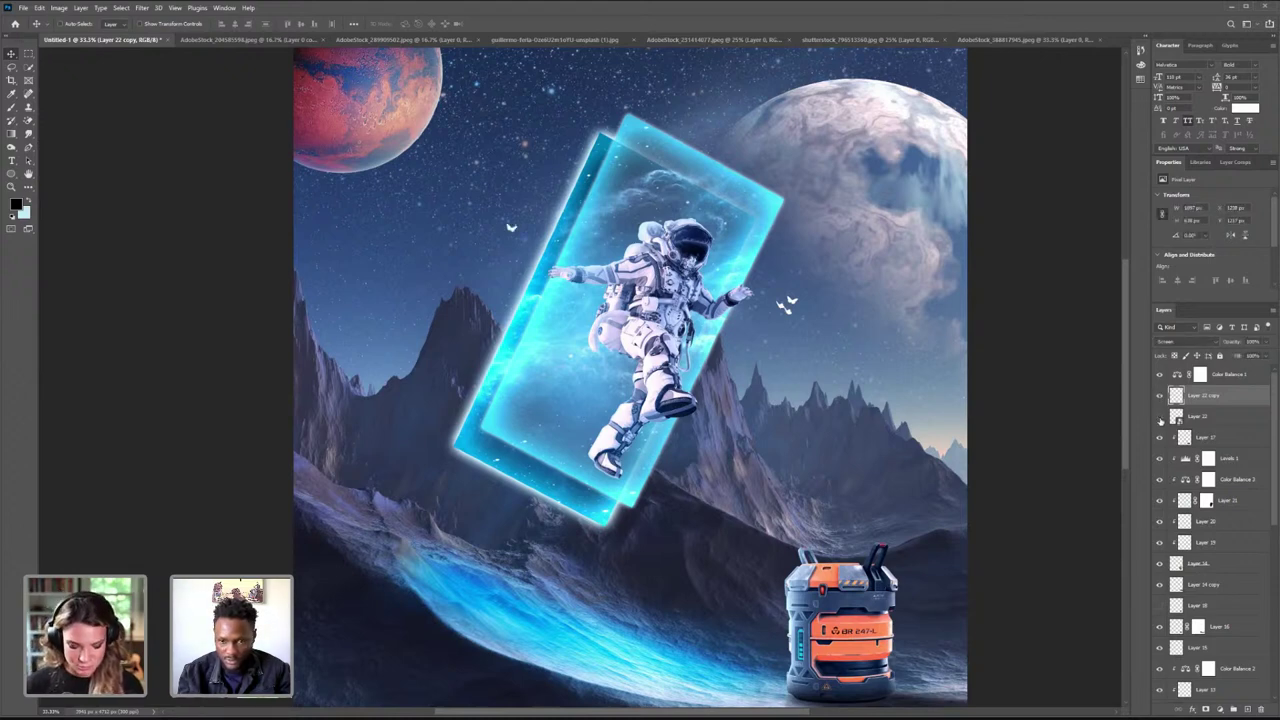
click(1160, 418)
click(1160, 418)
- Move the Layer 22 butterfly group straight up, above the astronaut's outstretched hand, and flip it horizontally
click(1194, 424)
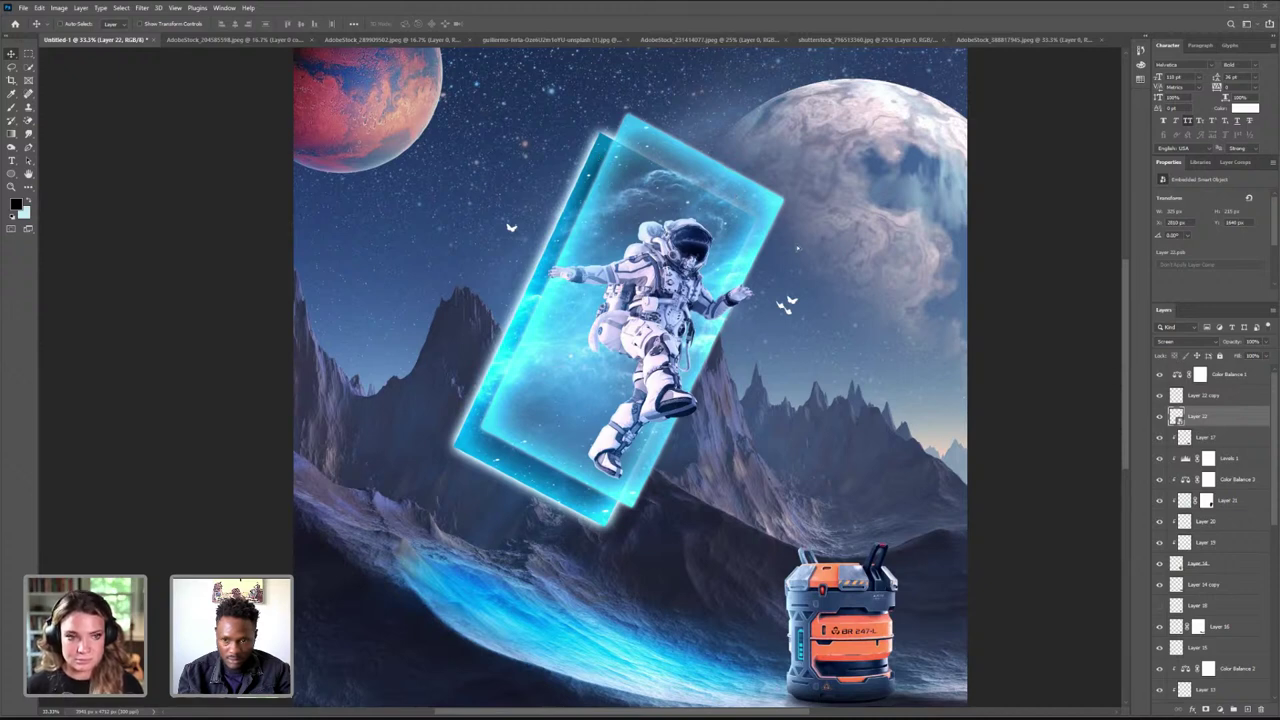
drag(790, 298, 790, 250)
click(38, 8)
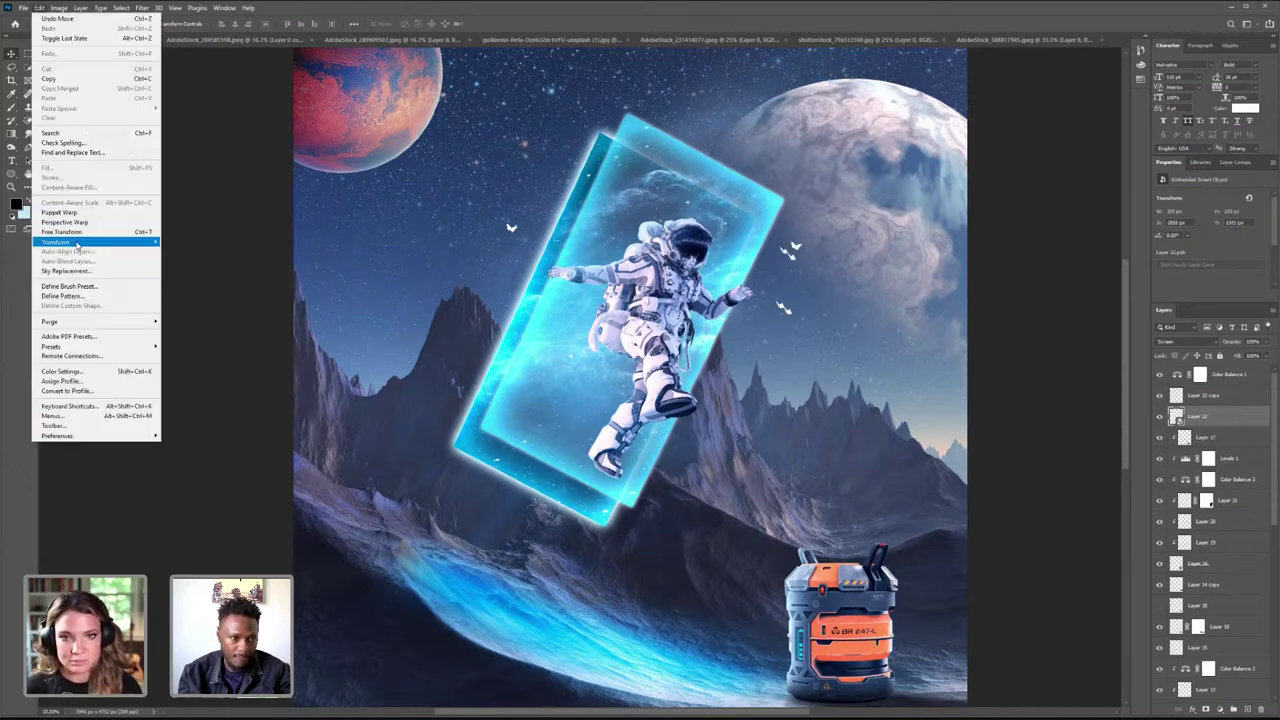
mouse_move(77, 245)
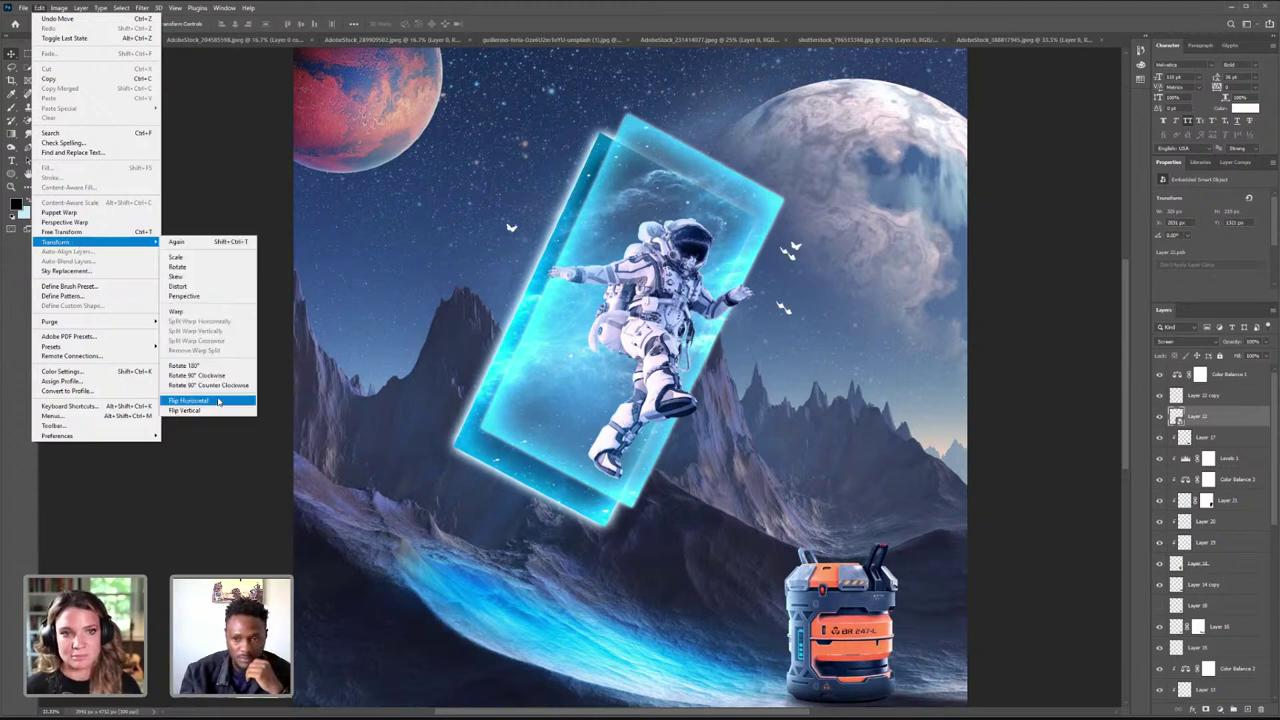
click(218, 401)
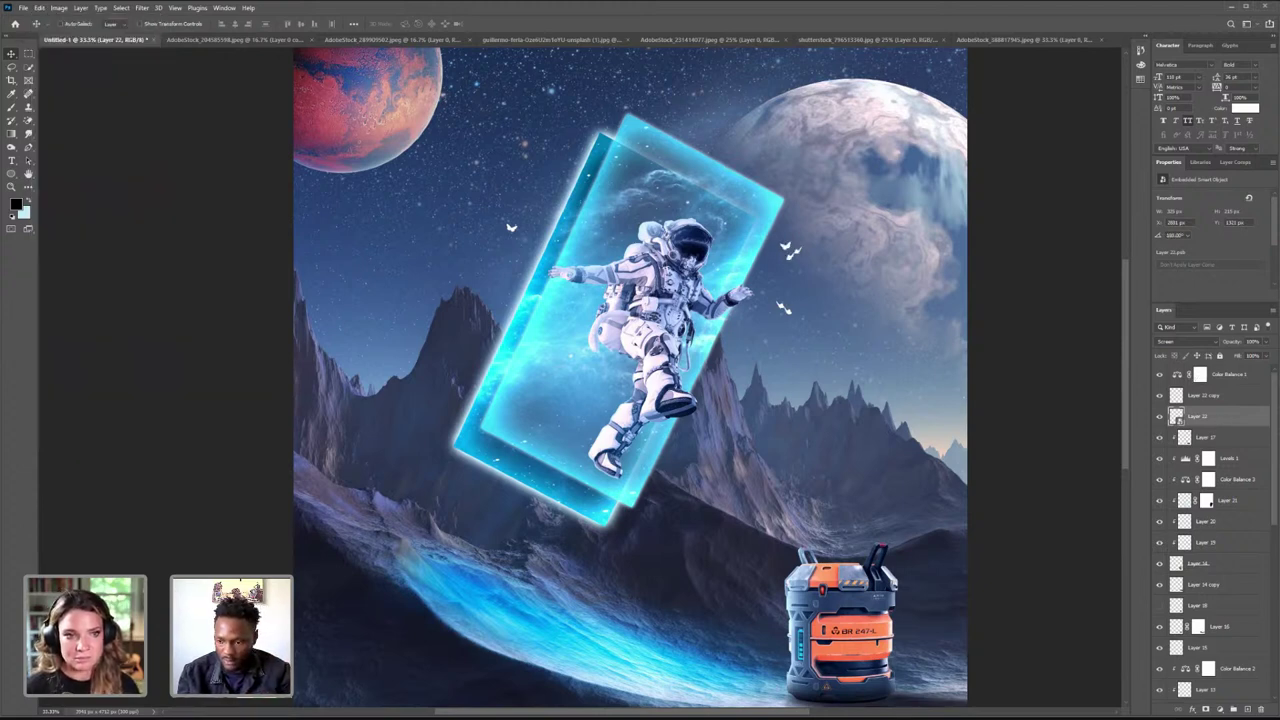
- Add a layer mask to Layer 22 and paint black over the group's upper-left butterfly to hide it
click(1205, 709)
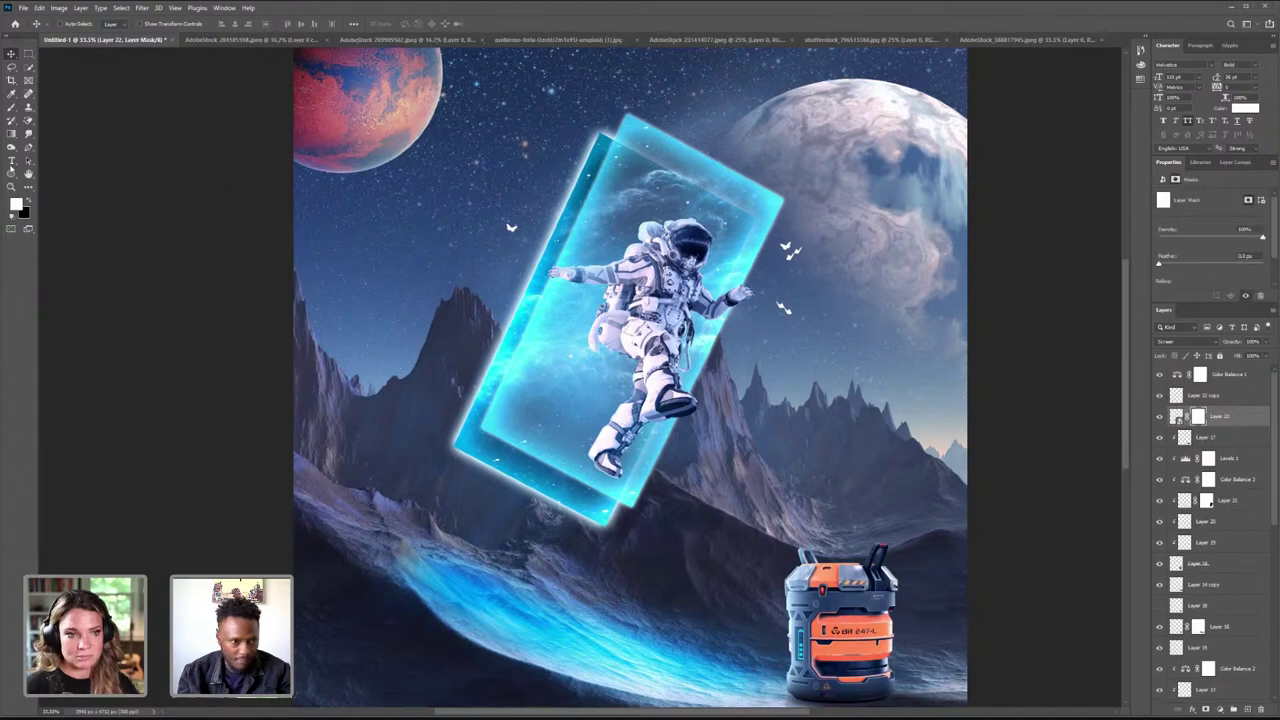
key(z)
click(843, 258)
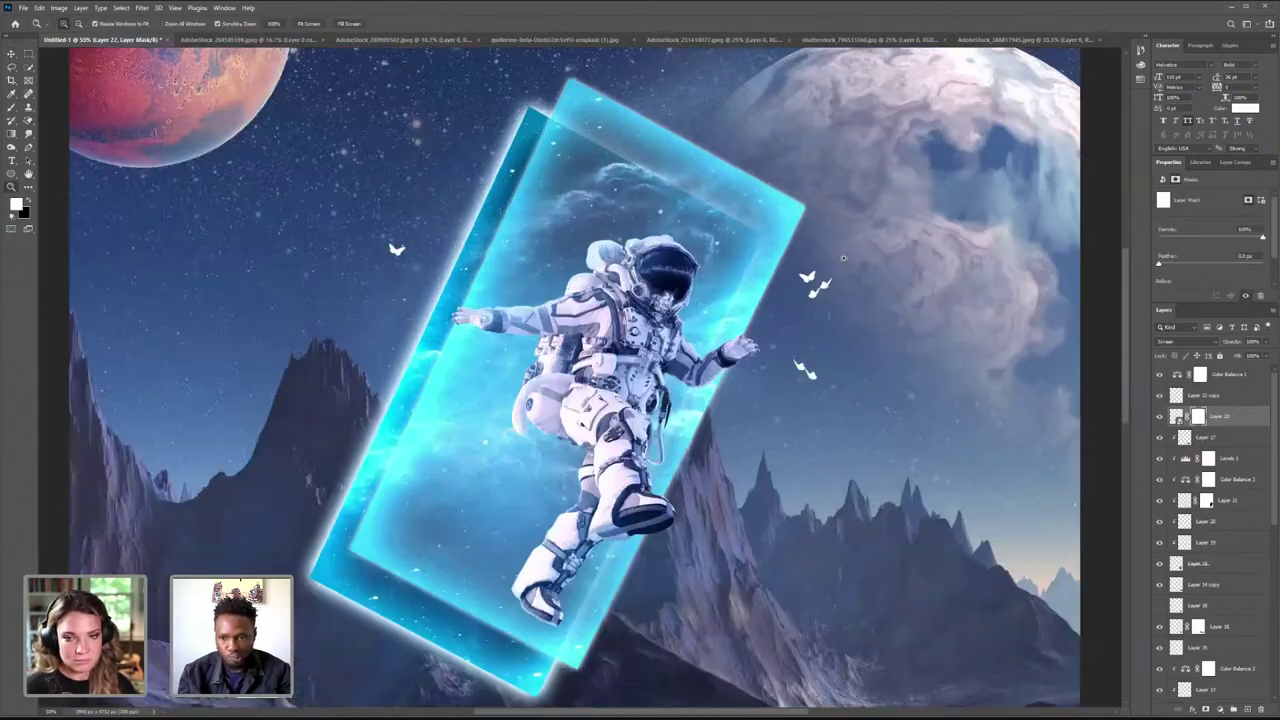
click(834, 250)
click(834, 250)
click(842, 318)
click(842, 318)
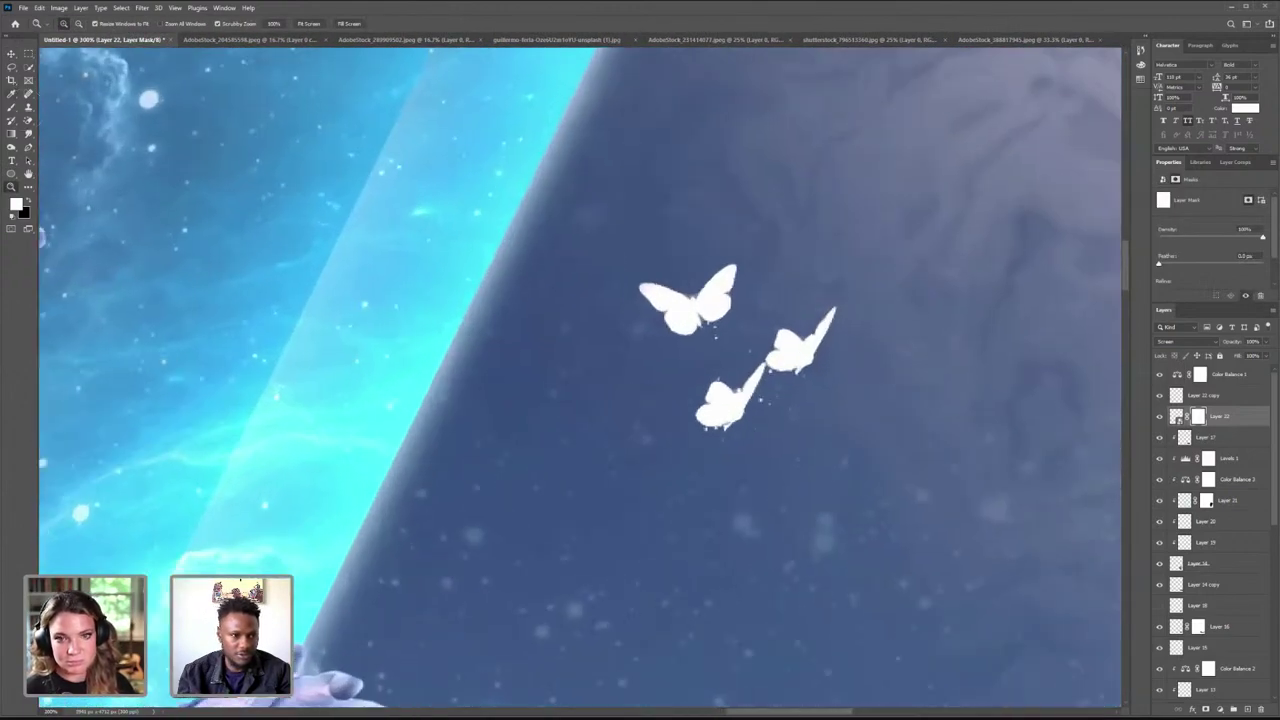
key(b)
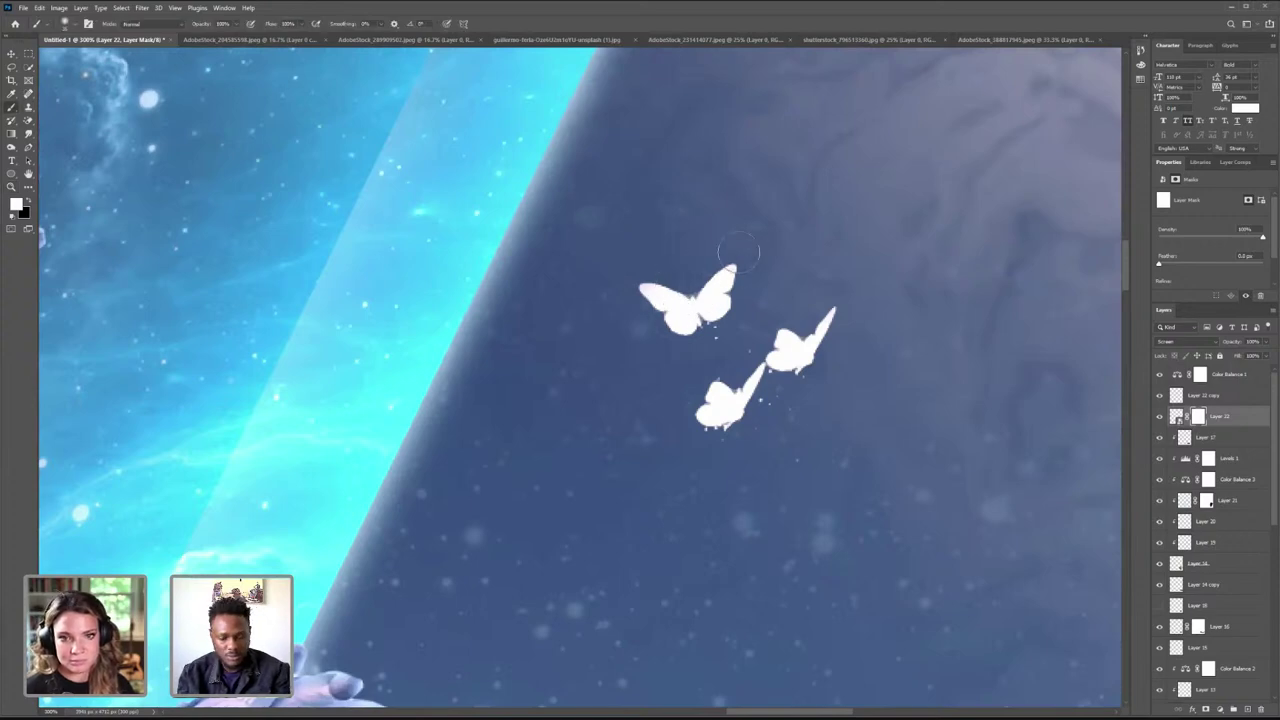
key(x)
mouse_move(739, 253)
mouse_down()
mouse_move(667, 335)
mouse_move(711, 315)
mouse_move(745, 262)
mouse_move(652, 277)
mouse_up()
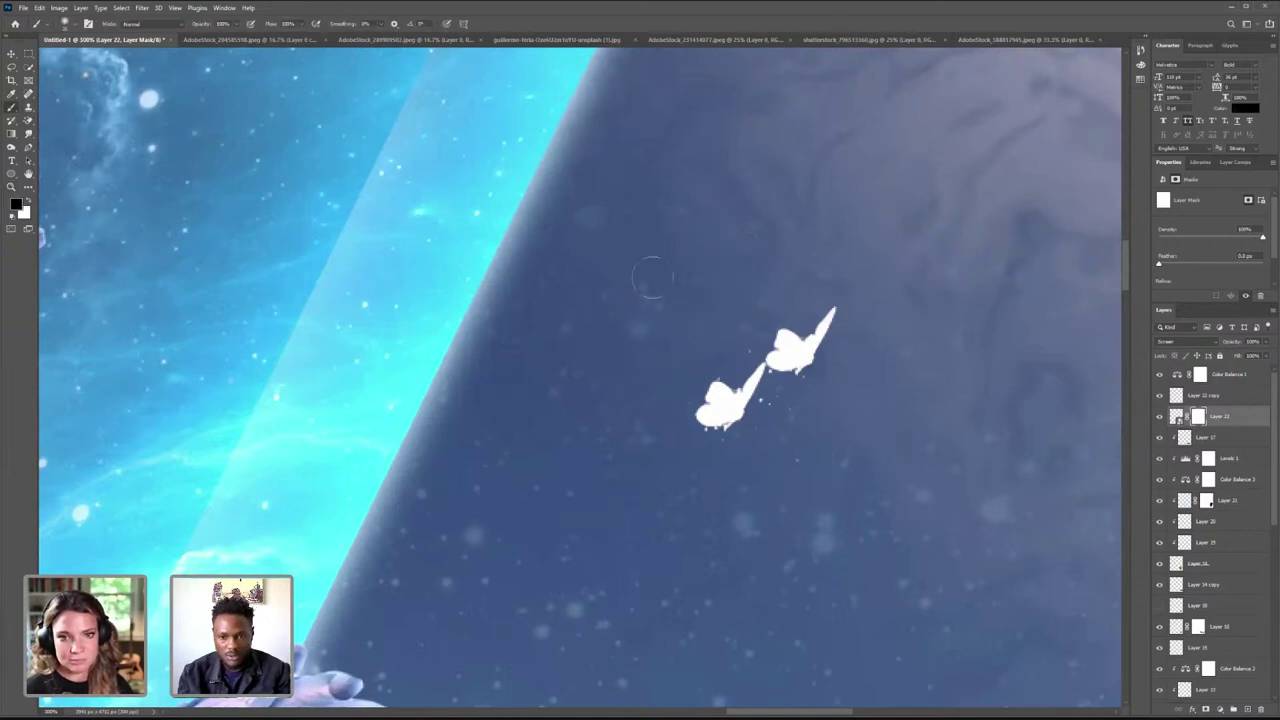
- Examine the remaining butterflies within the whole composition and check which of them Layer 22 contributes
click(14, 53)
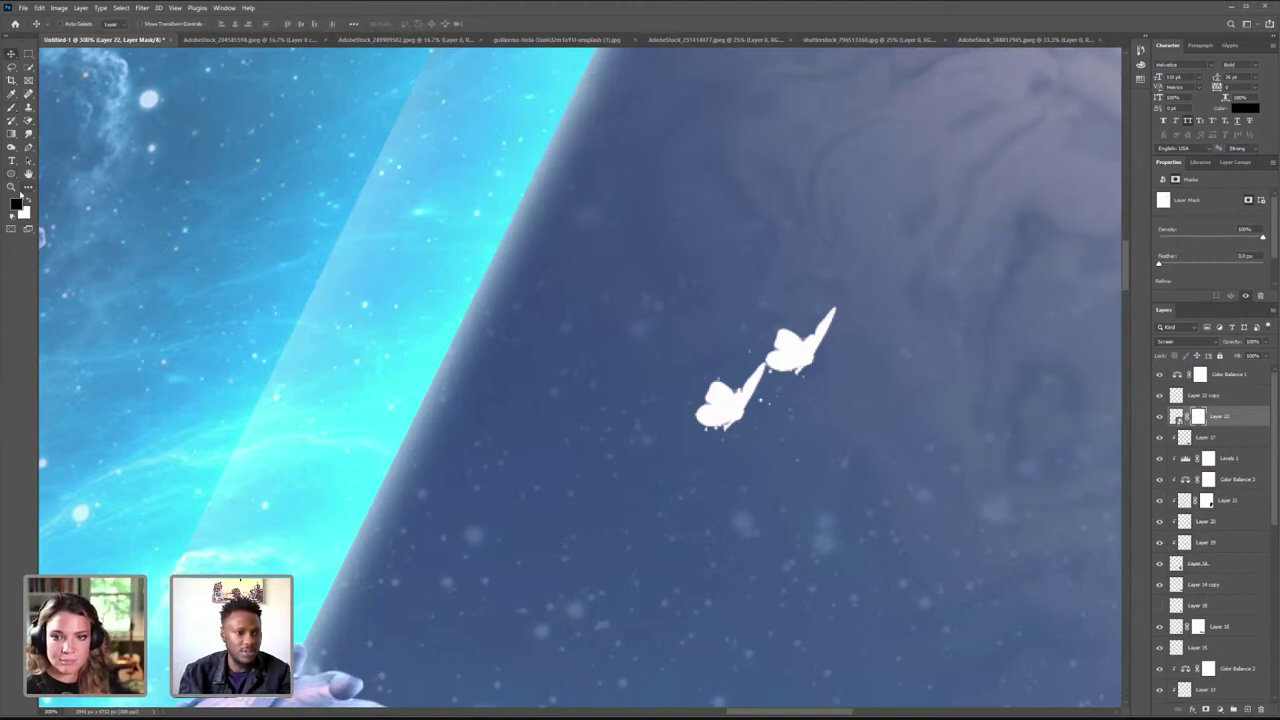
key(z)
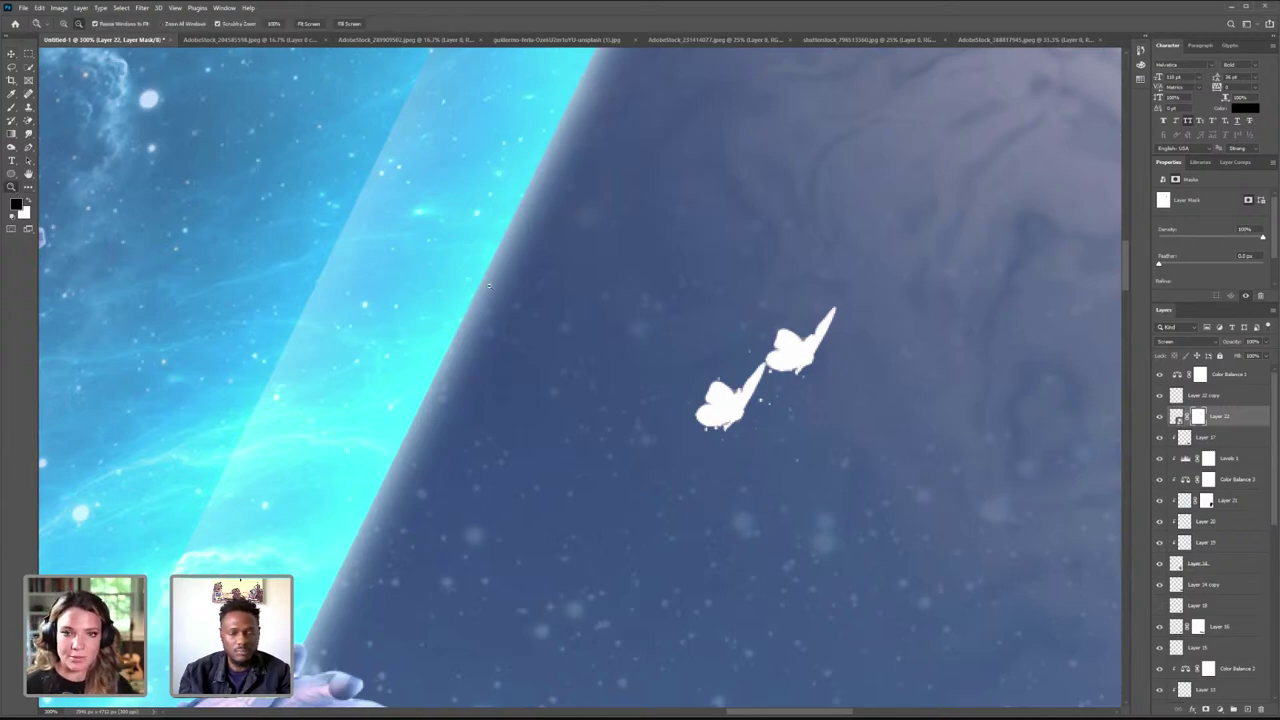
alt+click(481, 286)
alt+click(481, 286)
alt+click(481, 286)
alt+click(517, 329)
alt+click(517, 329)
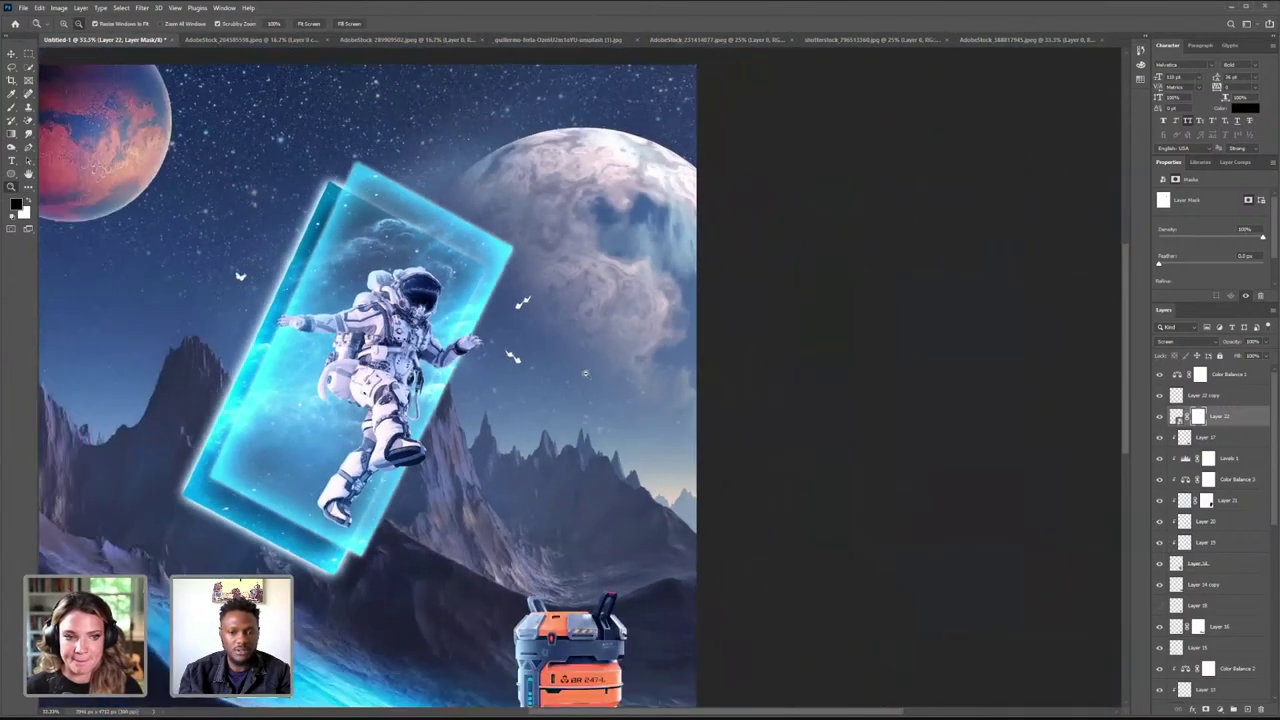
alt+click(517, 329)
click(12, 54)
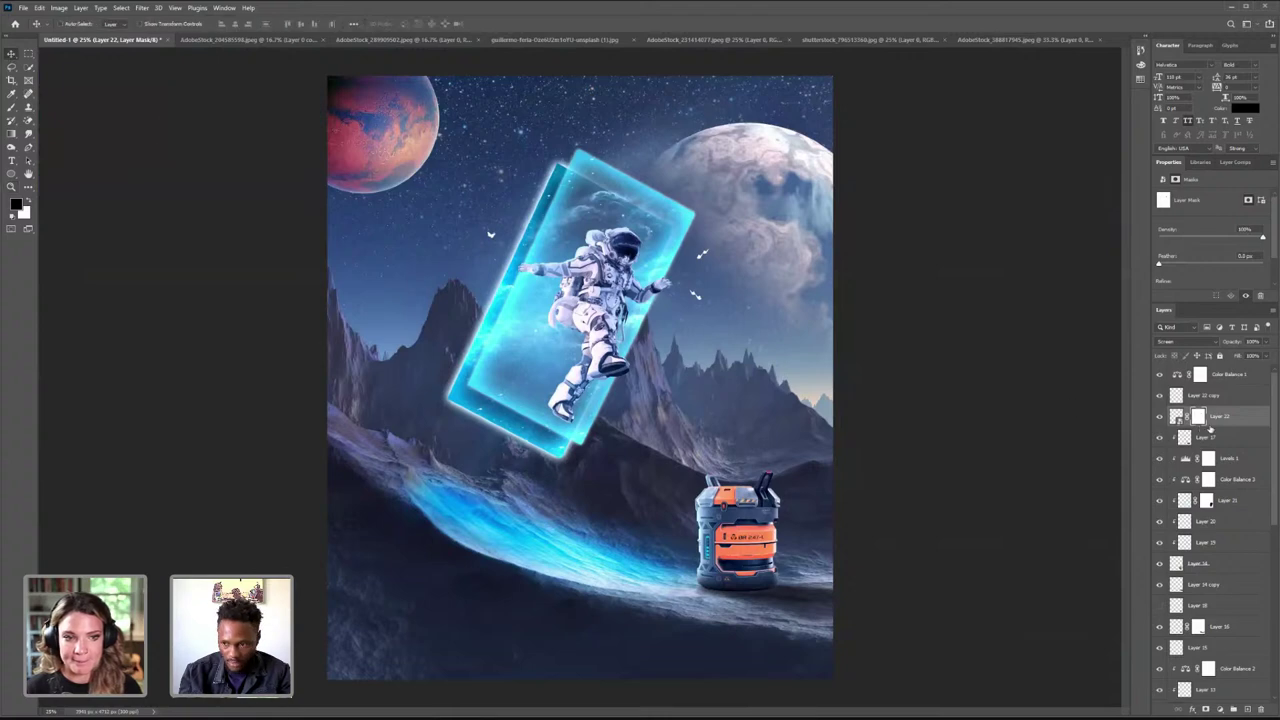
click(1160, 416)
click(1160, 416)
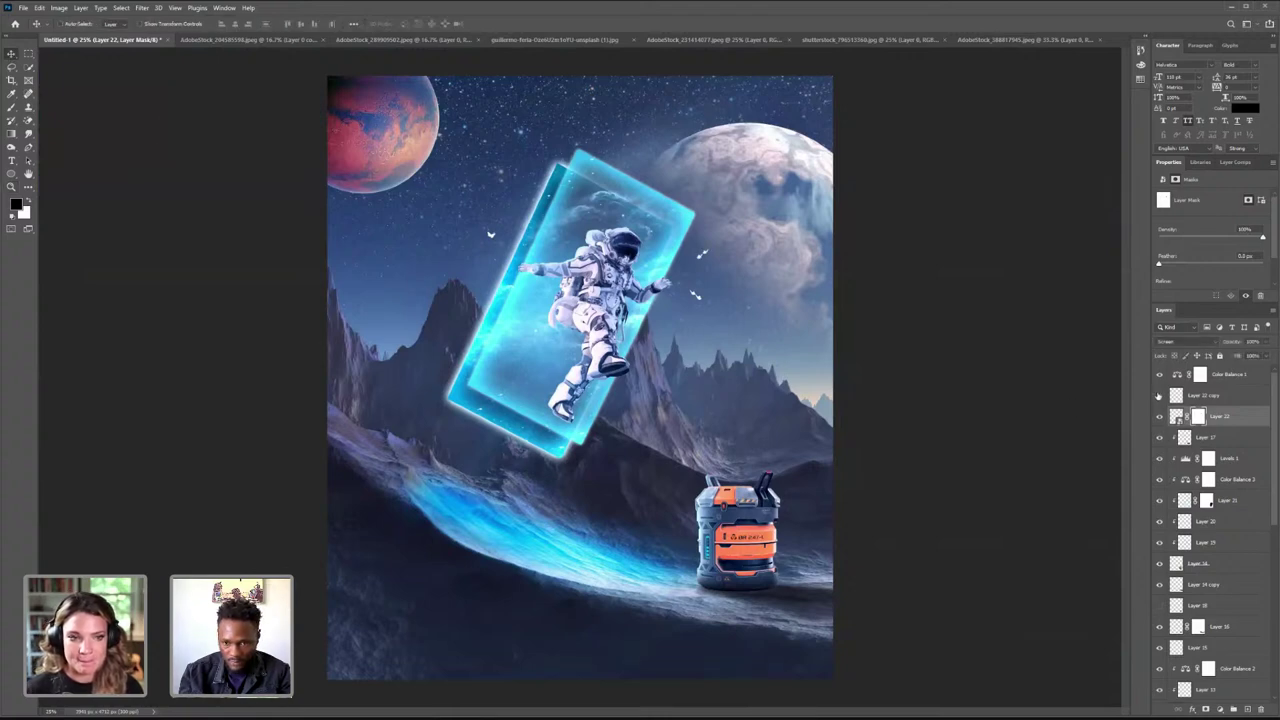
- Add a layer mask to Layer 22 copy and paint out the lower of its two butterflies below the astronaut's hand
click(1198, 402)
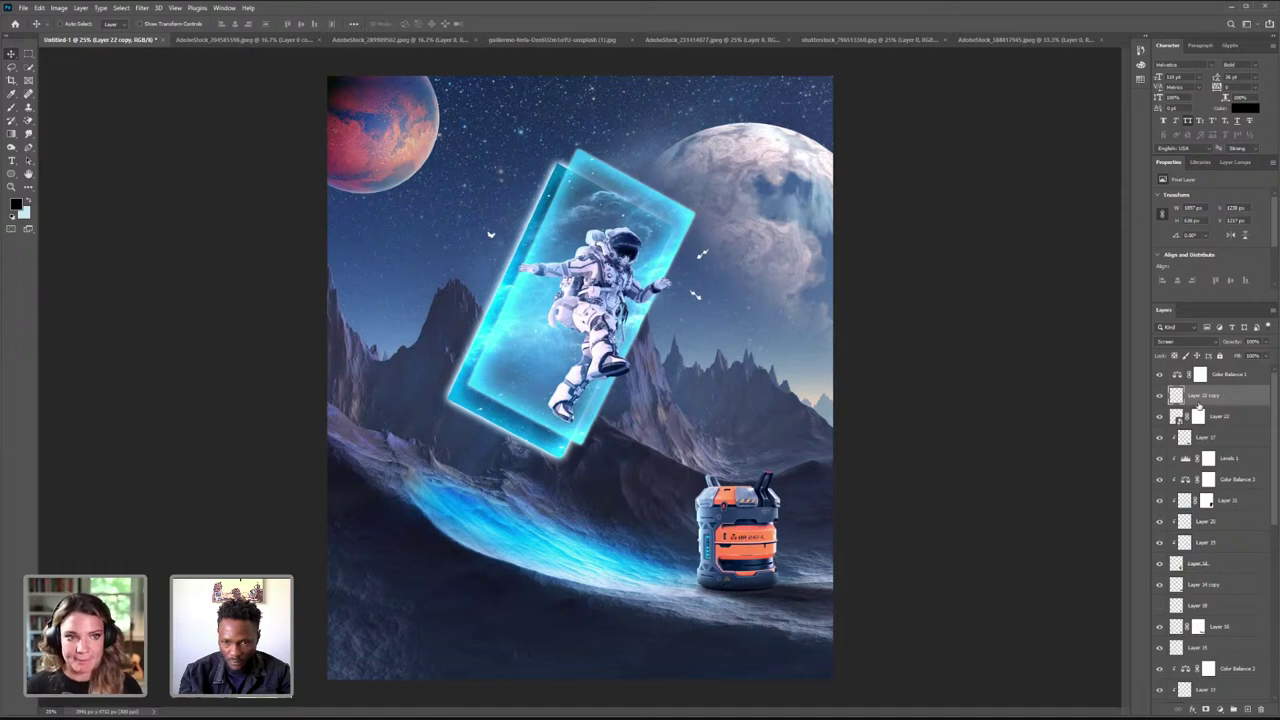
click(1160, 396)
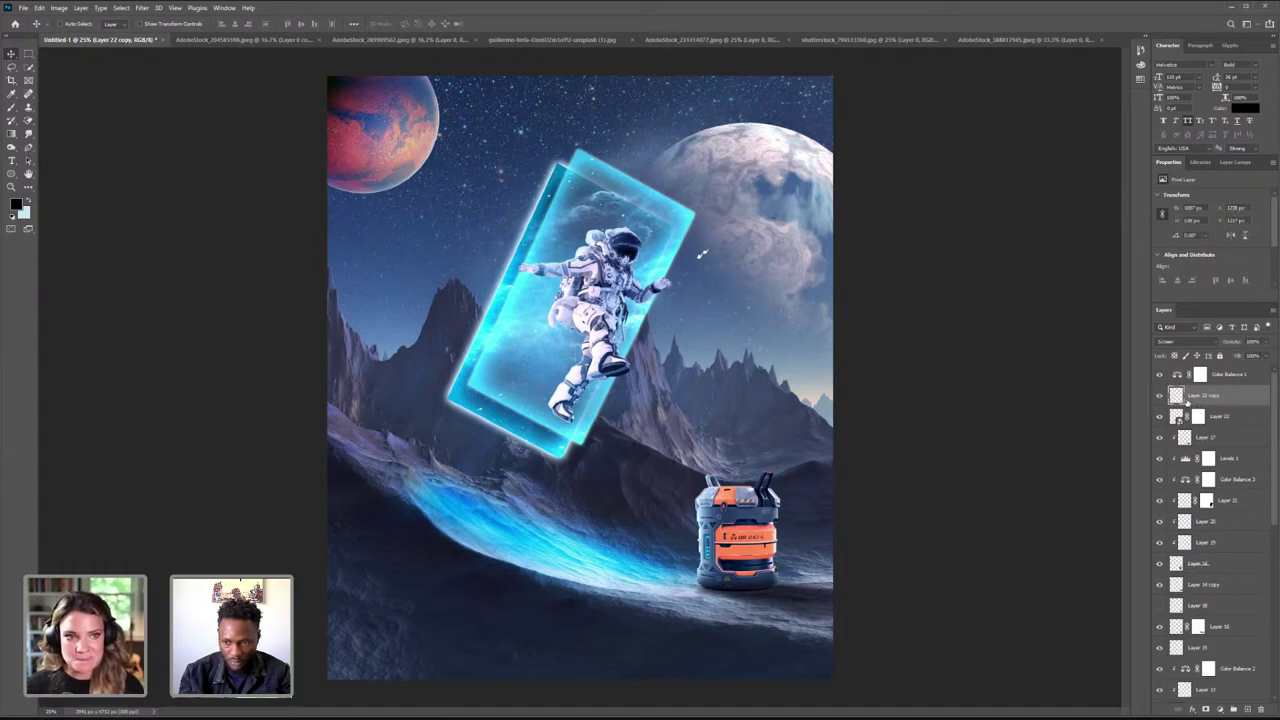
click(1206, 710)
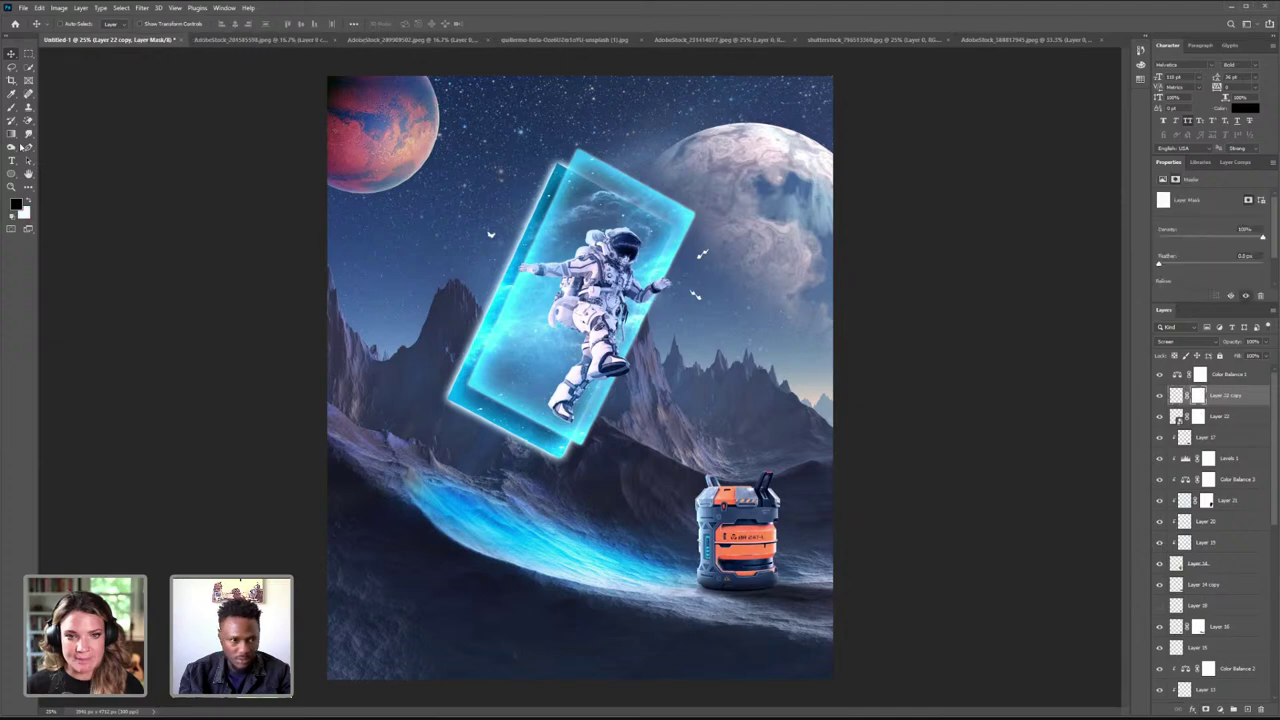
click(11, 186)
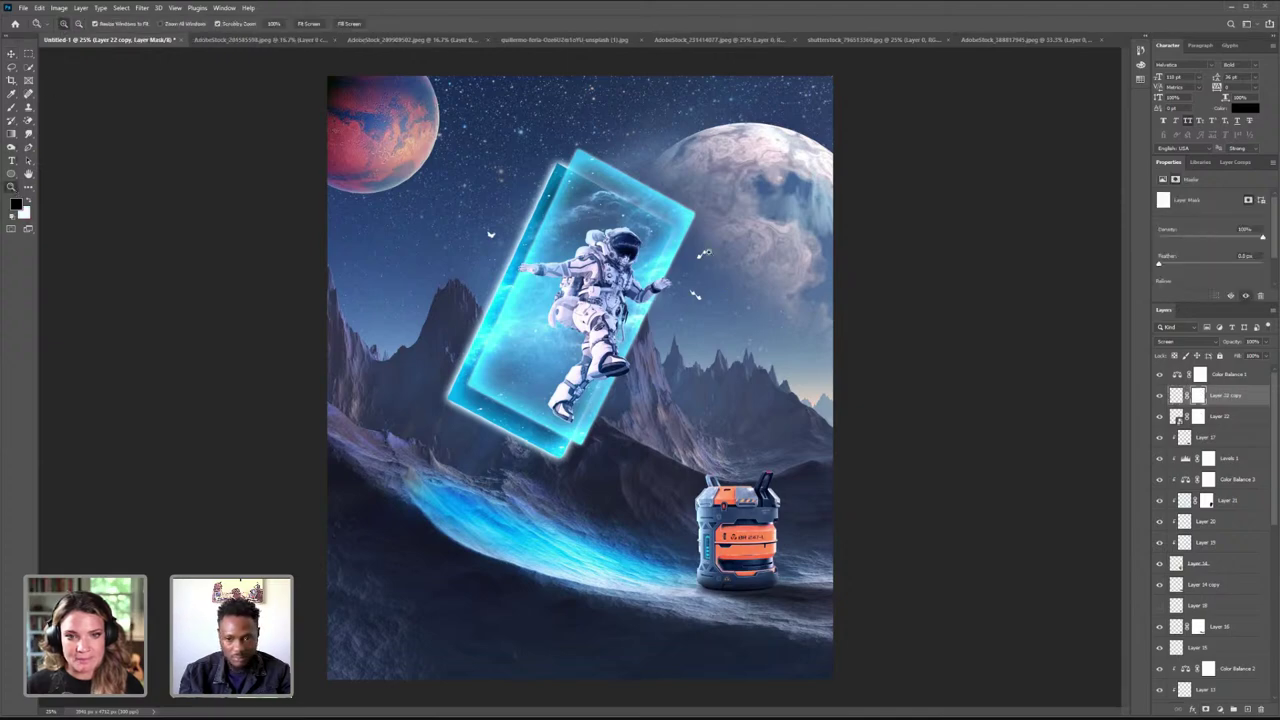
drag(718, 269, 1224, 358)
click(1160, 398)
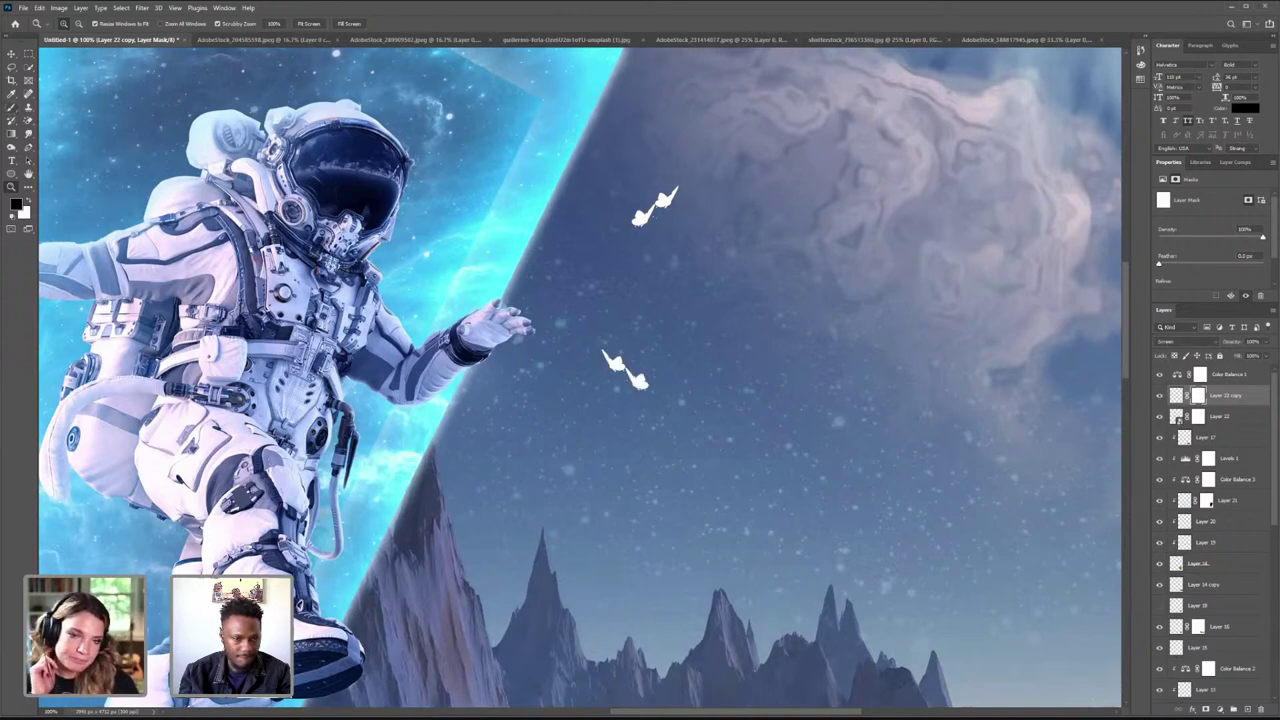
key(b)
drag(642, 386, 630, 375)
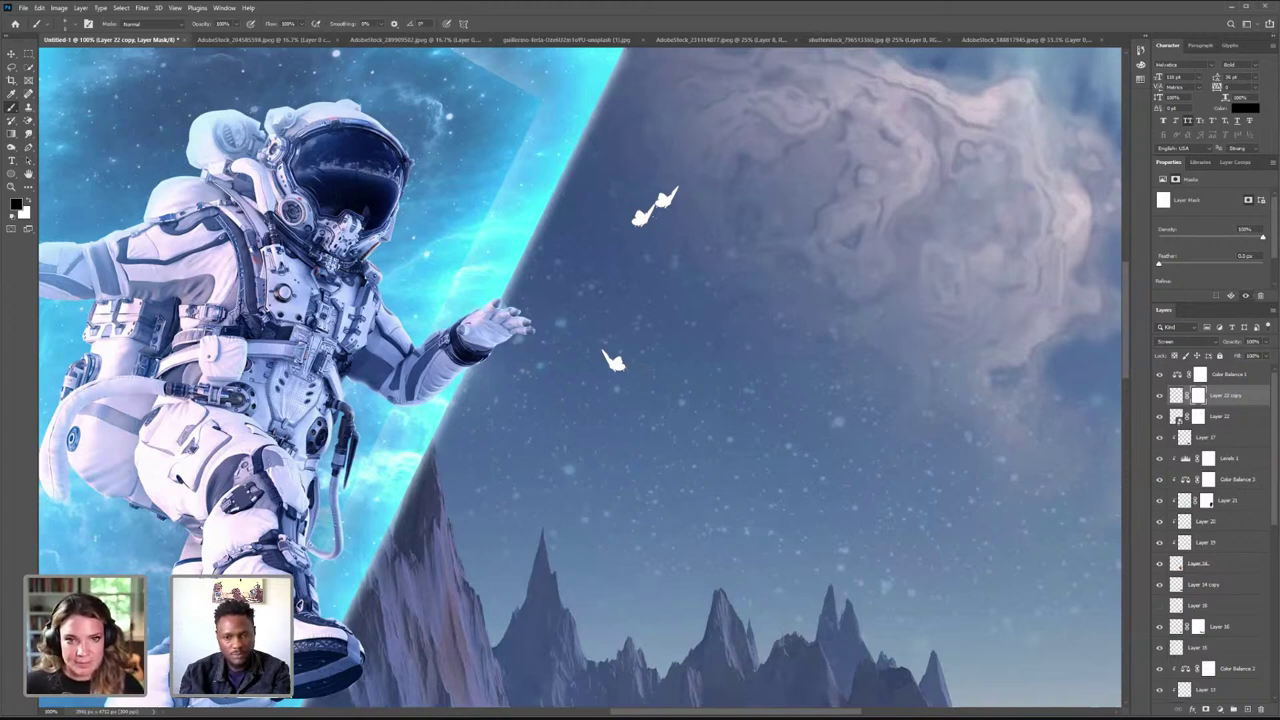
- Examine how the thinned-out butterflies on both sides of the astronaut look within the whole composition
key(z)
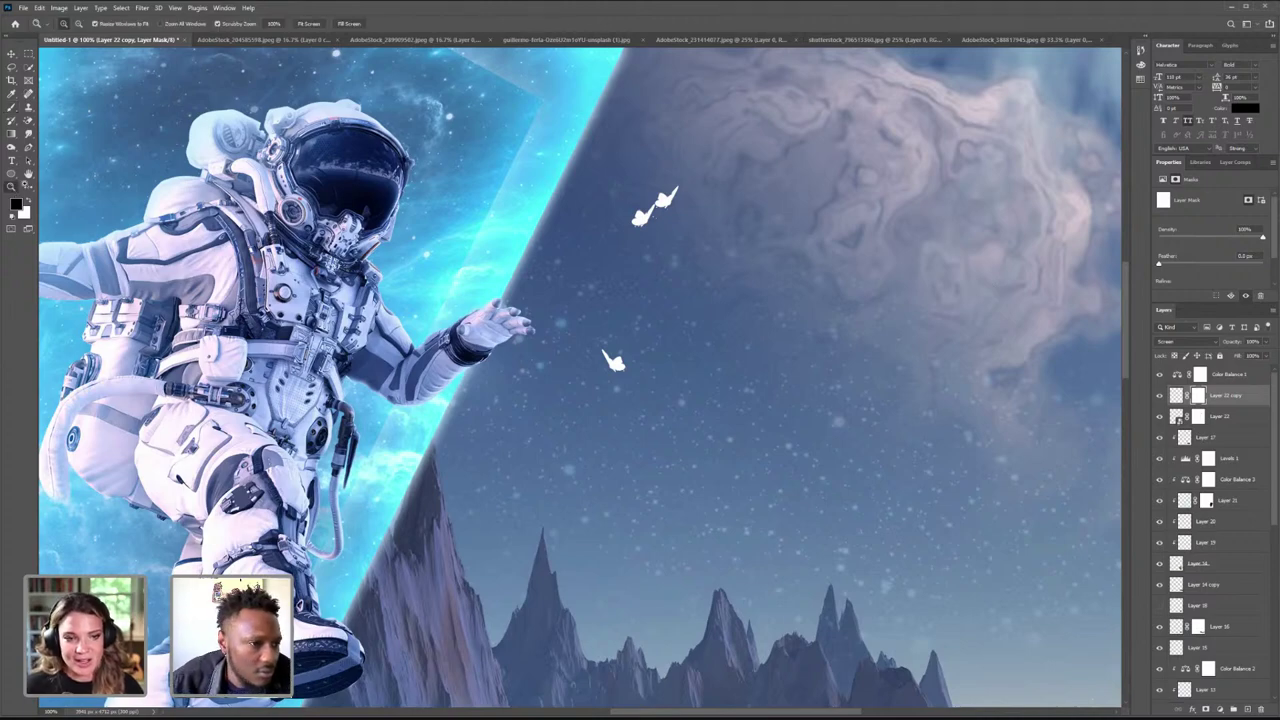
alt+click(374, 201)
alt+click(372, 200)
alt+click(372, 200)
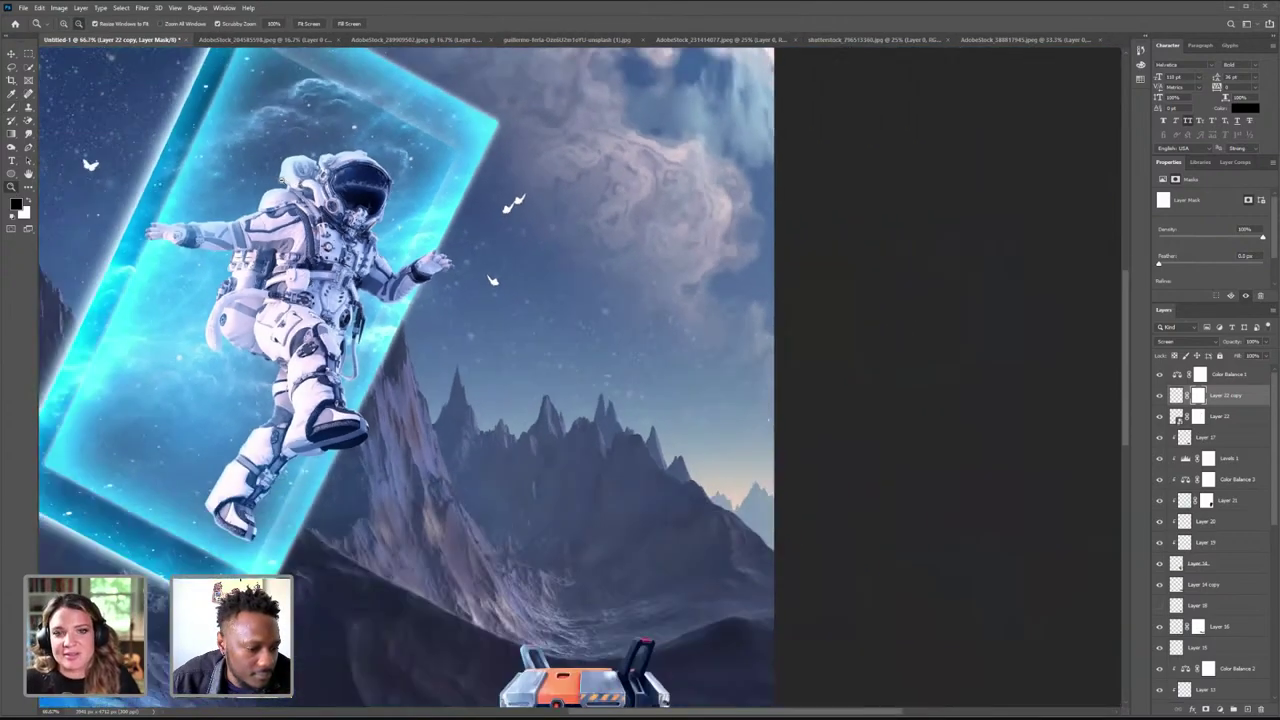
alt+click(330, 190)
alt+click(93, 149)
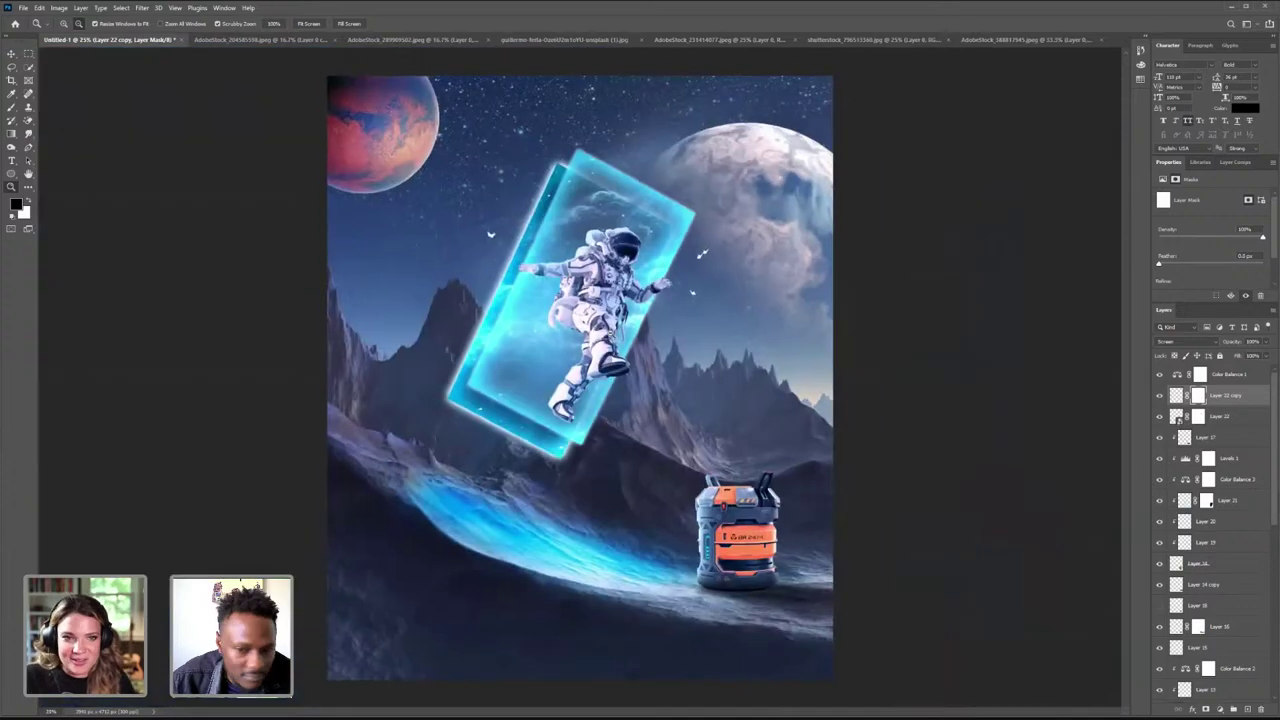
alt+click(677, 358)
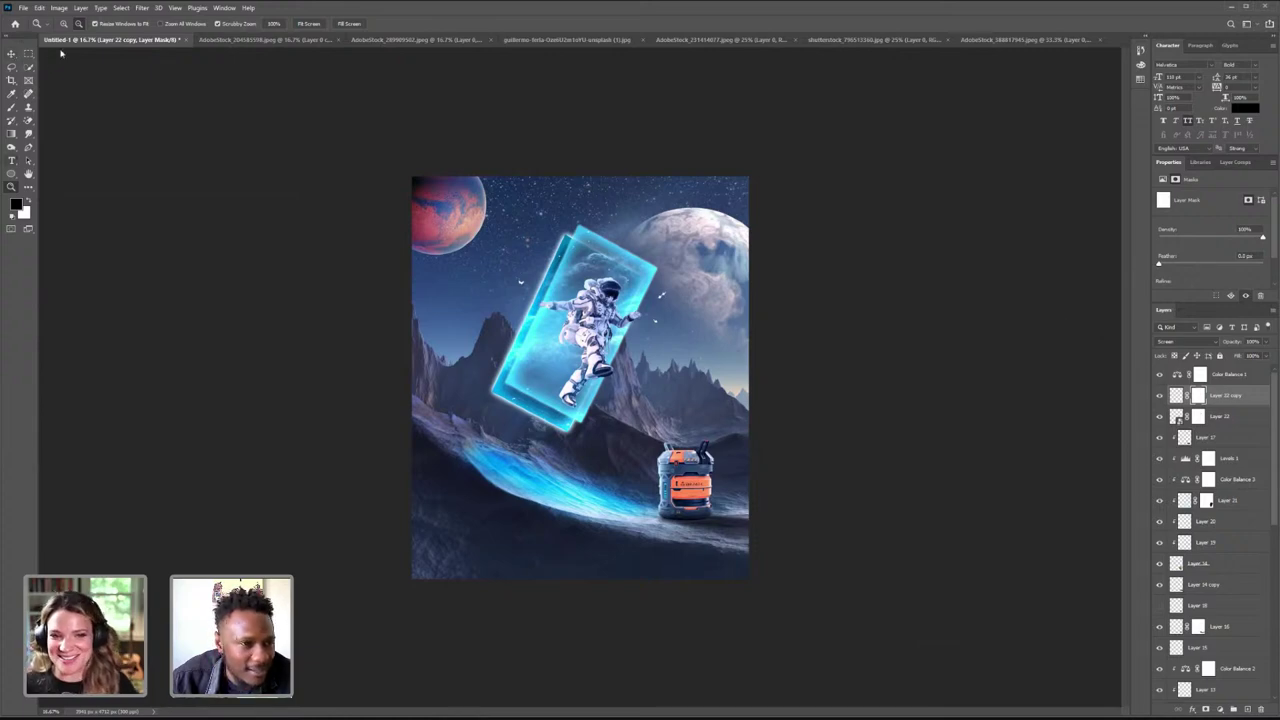
click(683, 532)
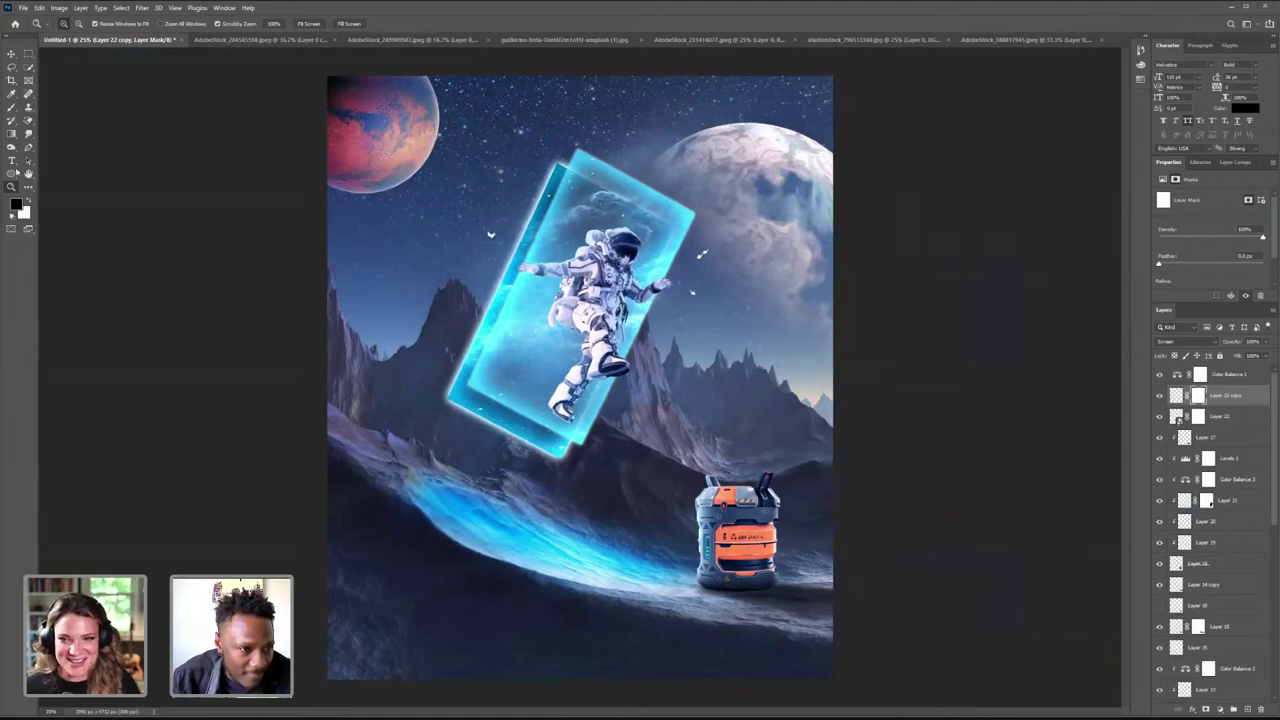
key(v)
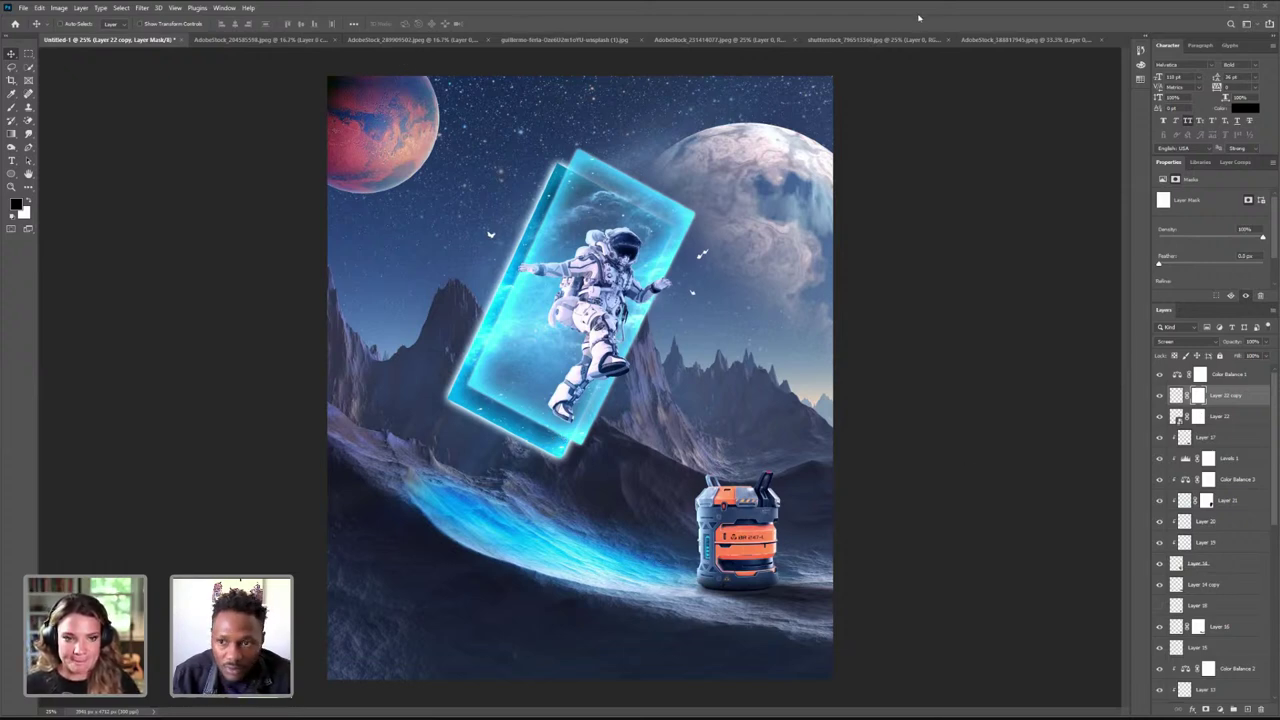
click(11, 187)
click(79, 24)
click(671, 405)
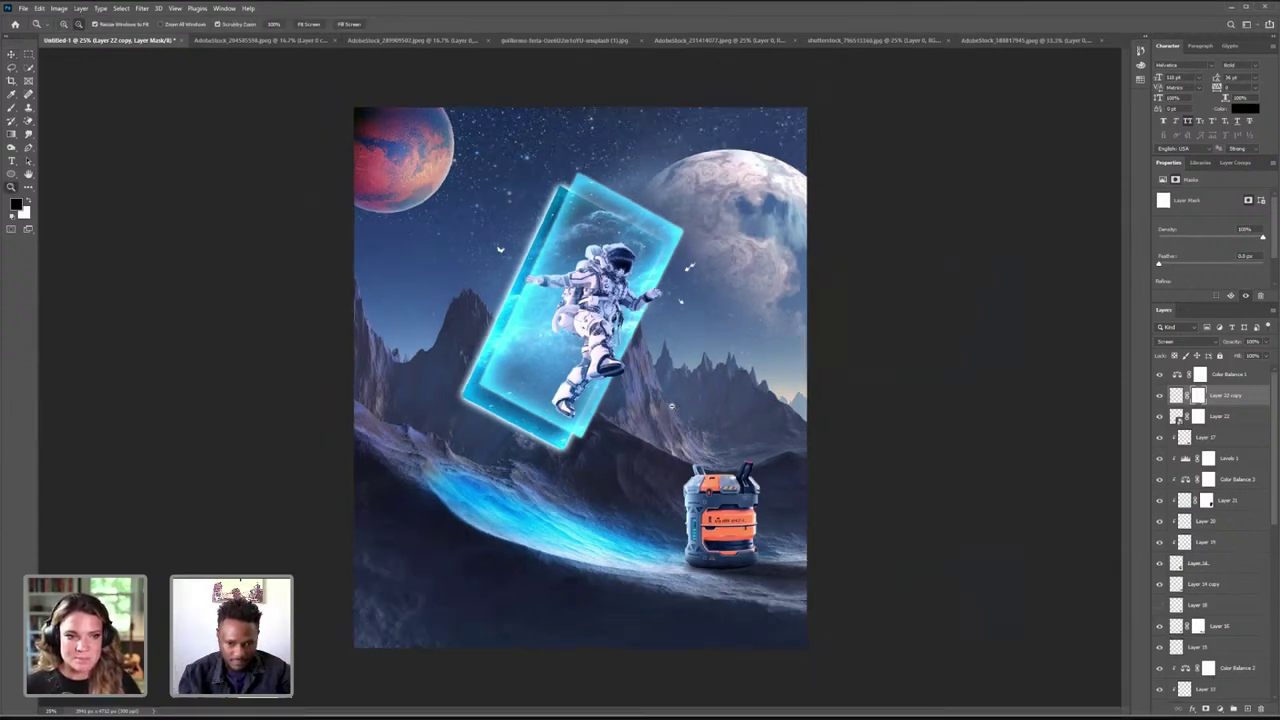
click(671, 405)
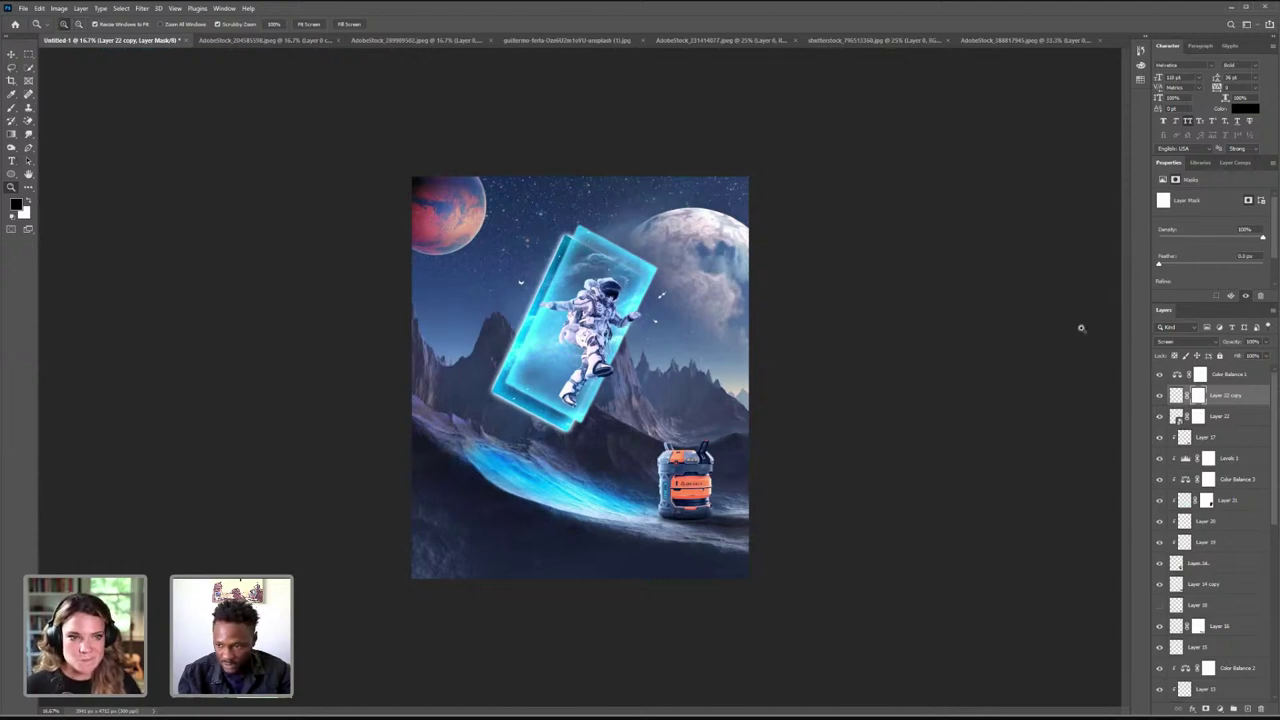
- Add an Outer Glow with Lighten blending to Layer 22 copy, increase its size slightly, and collapse the layer's effects list
double_click(1257, 401)
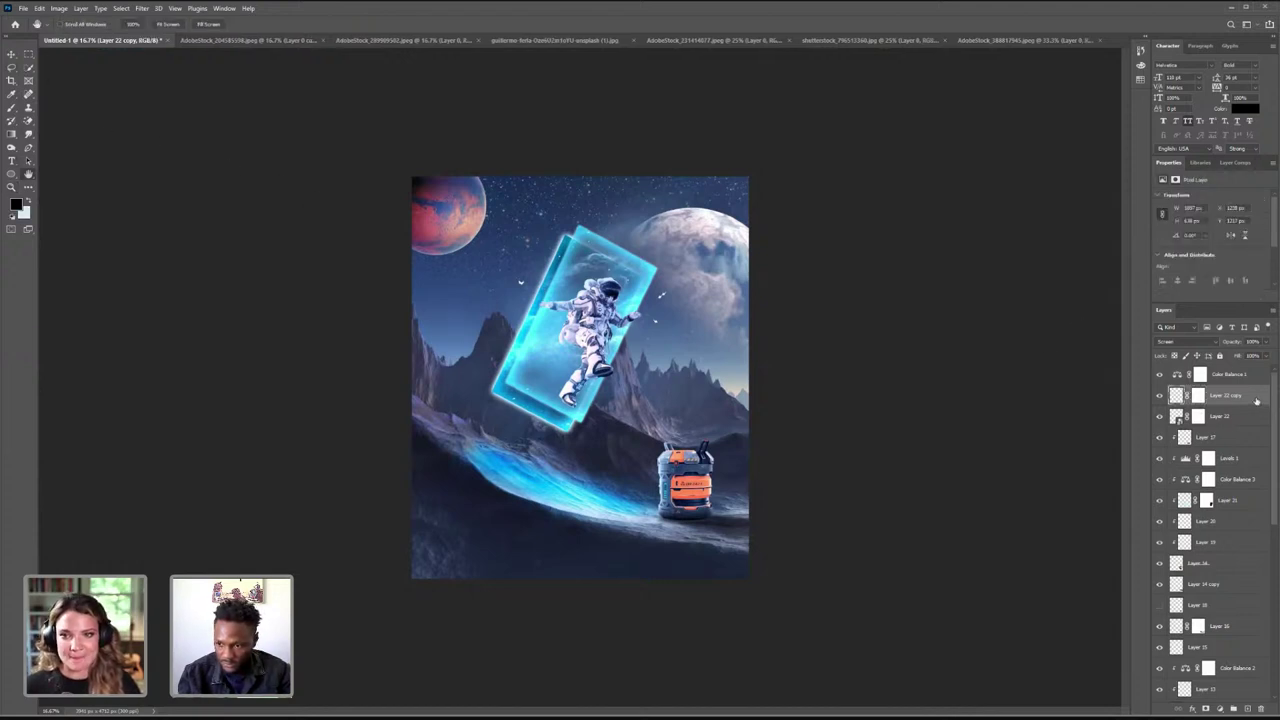
double_click(1257, 400)
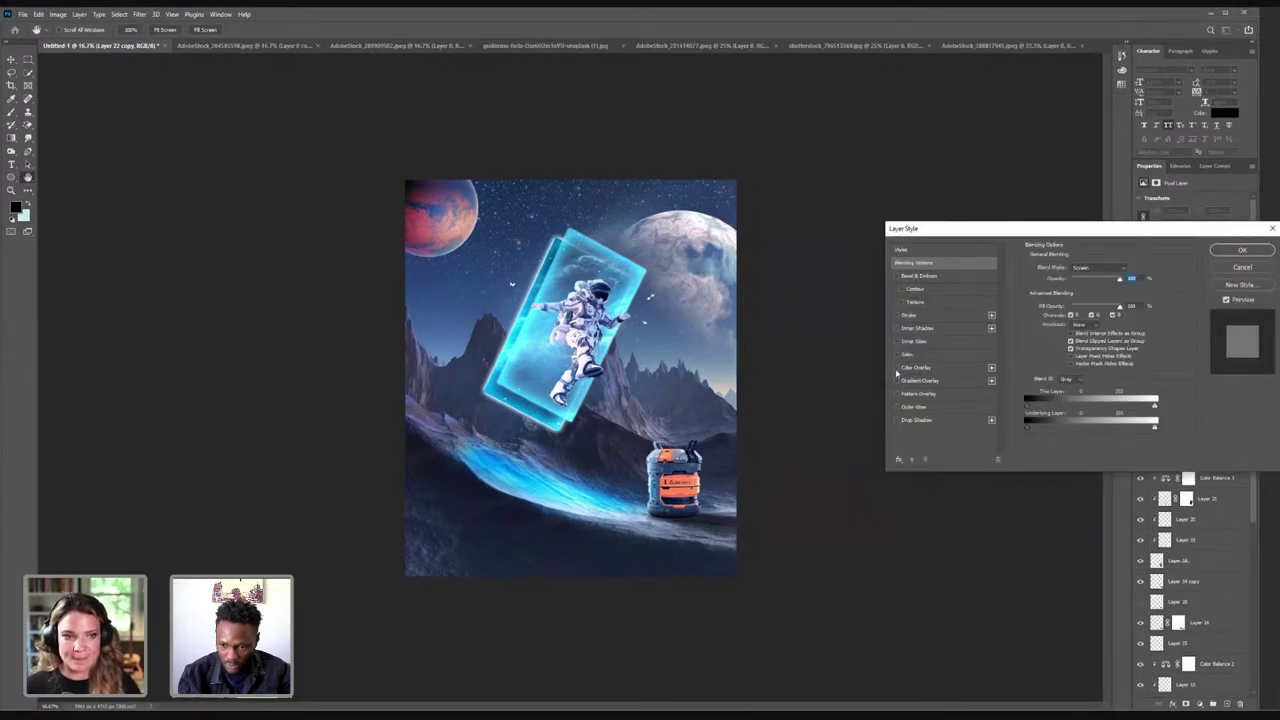
click(897, 407)
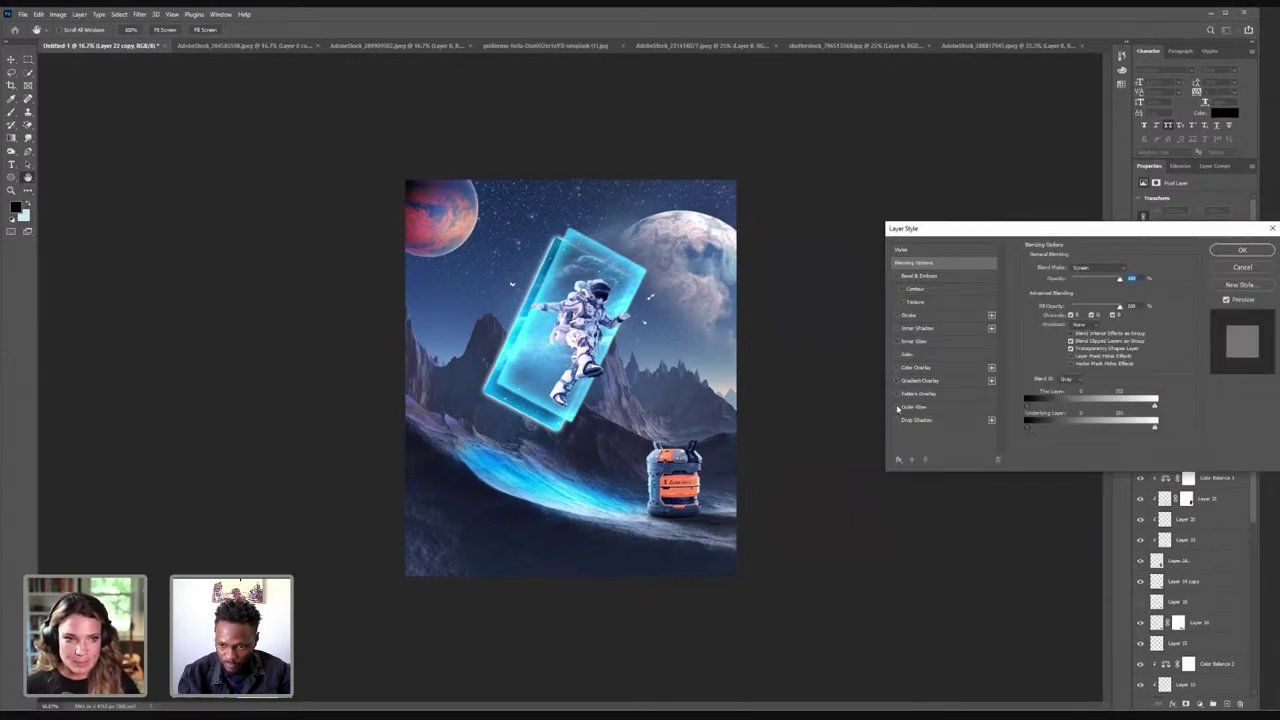
click(931, 408)
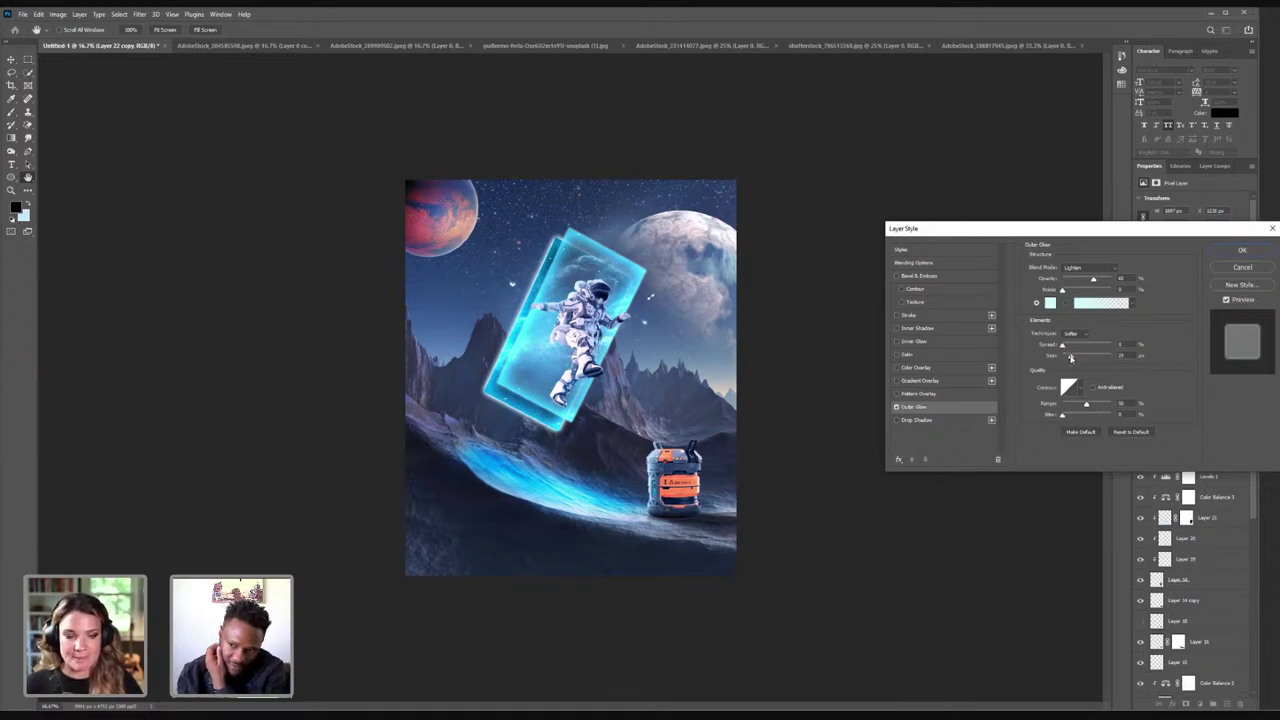
drag(1071, 358, 1079, 363)
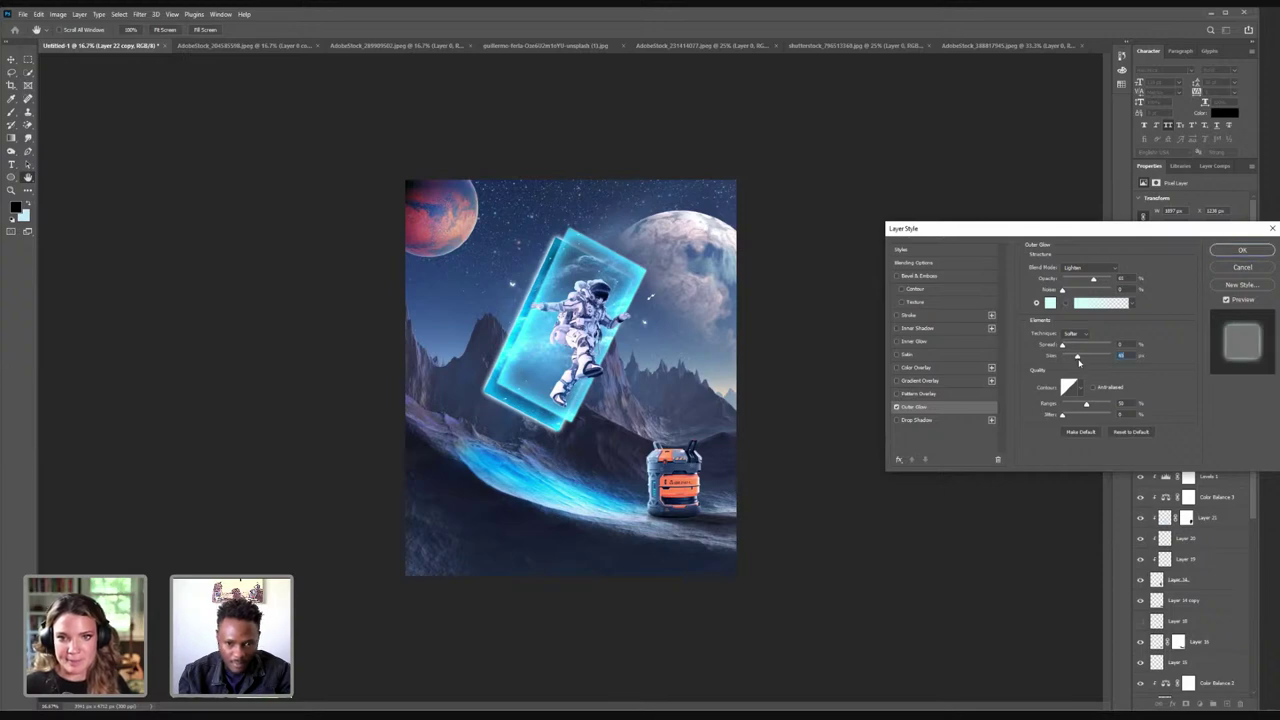
click(1236, 253)
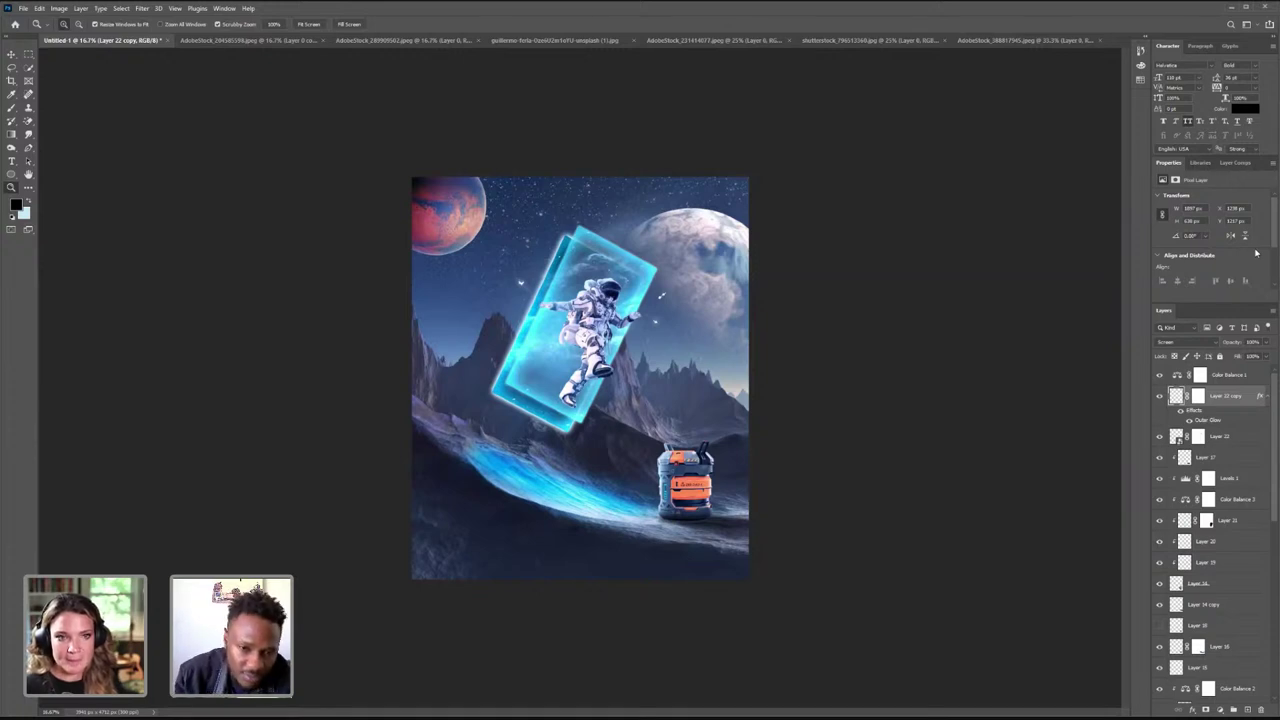
click(1269, 397)
click(1245, 416)
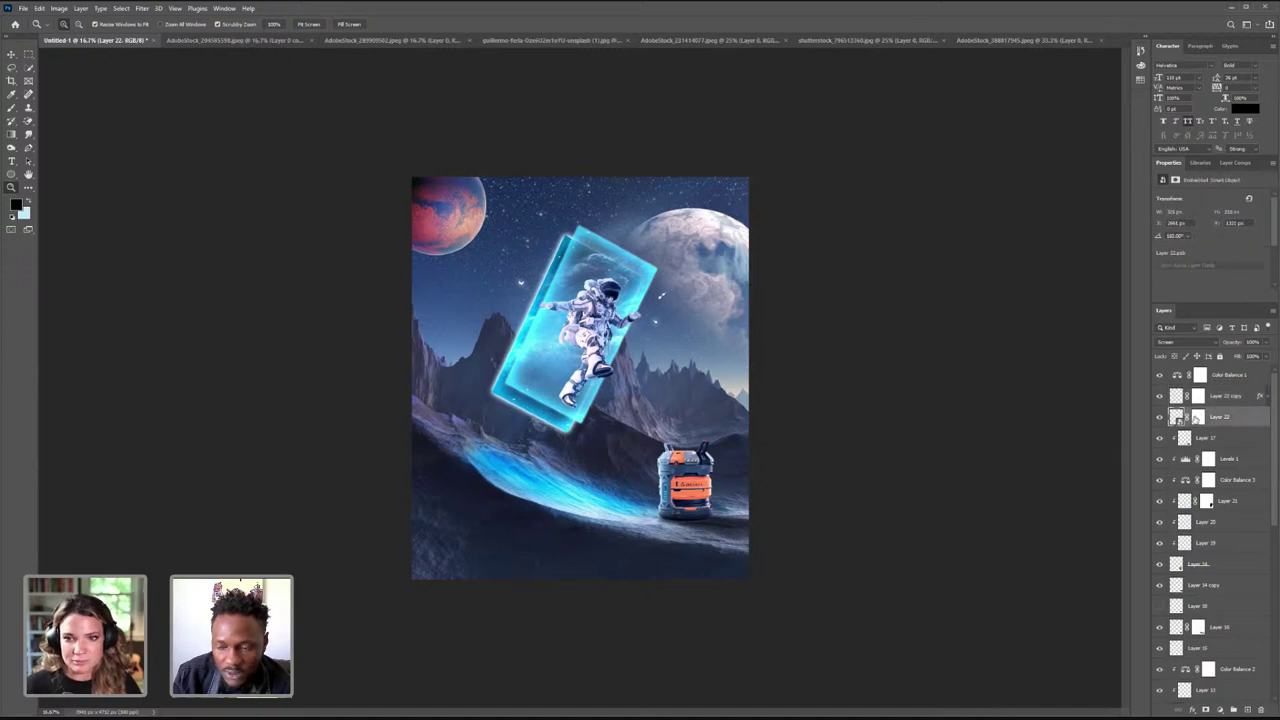
click(1161, 417)
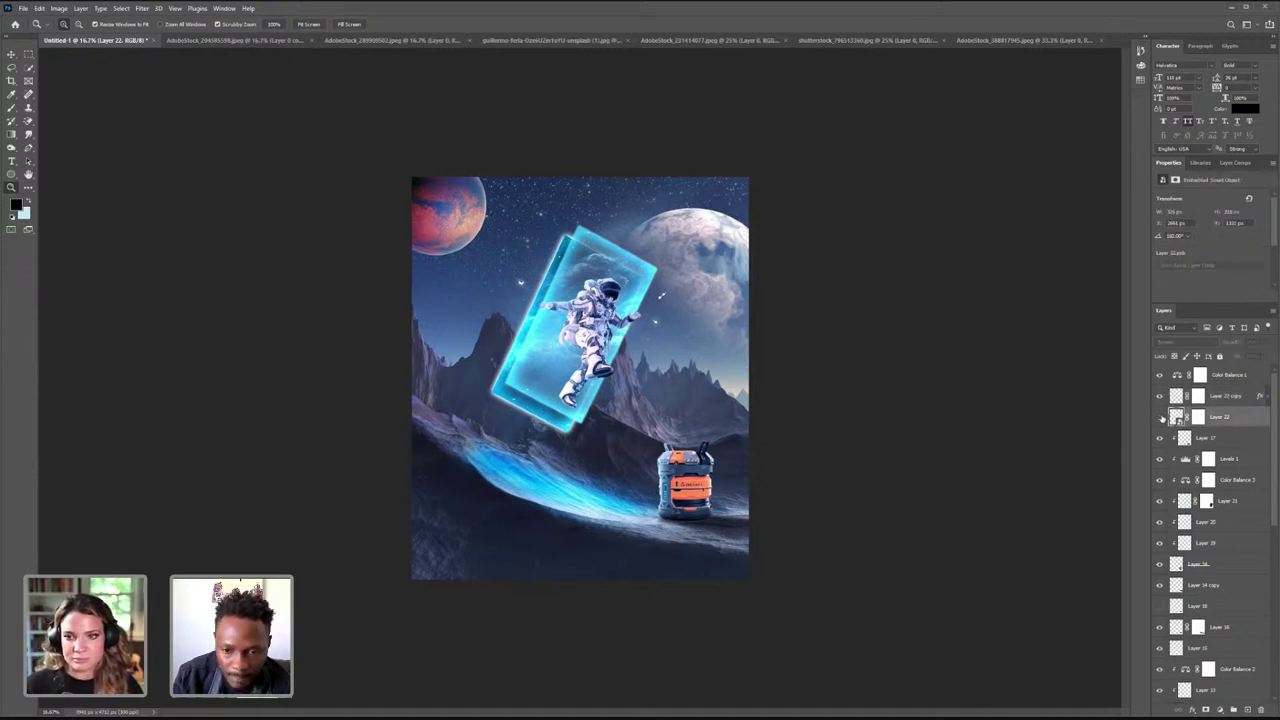
click(1161, 417)
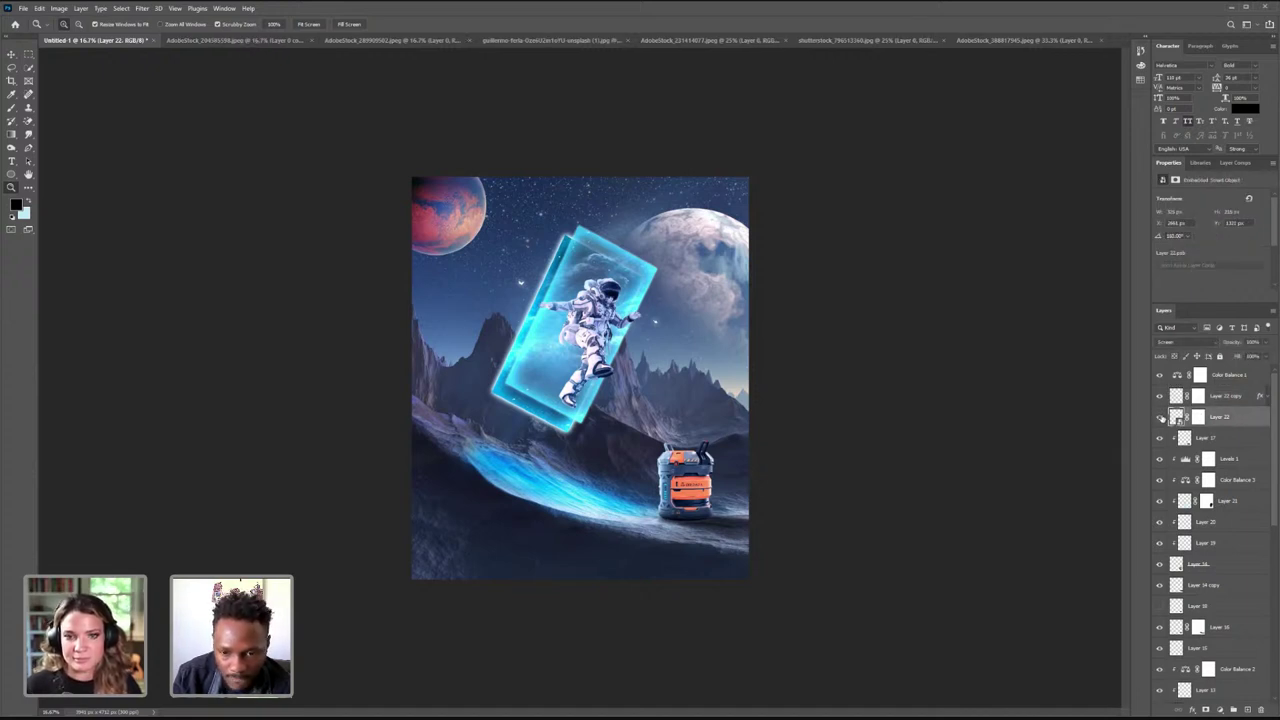
double_click(1249, 418)
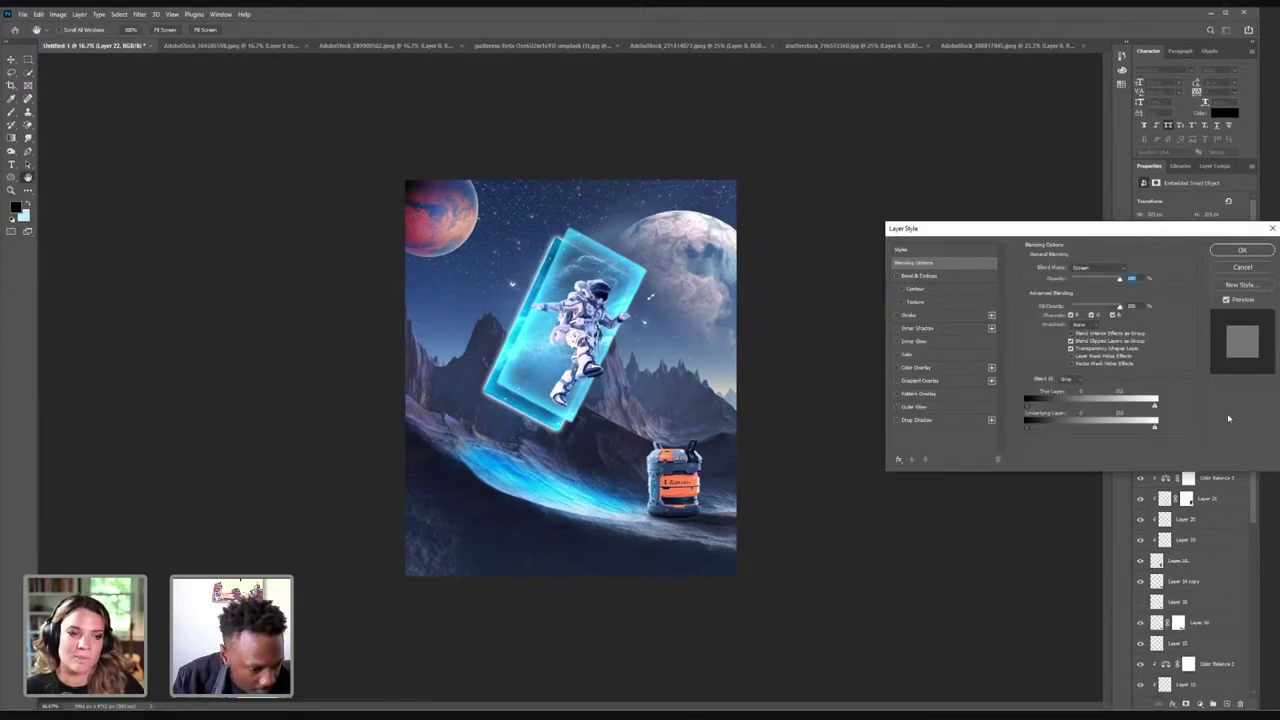
click(1241, 267)
- Examine the butterflies beside the astronaut's hand up close and check which belong to Layer 22 and which to Layer 22 copy
click(11, 190)
click(672, 279)
drag(688, 284, 785, 284)
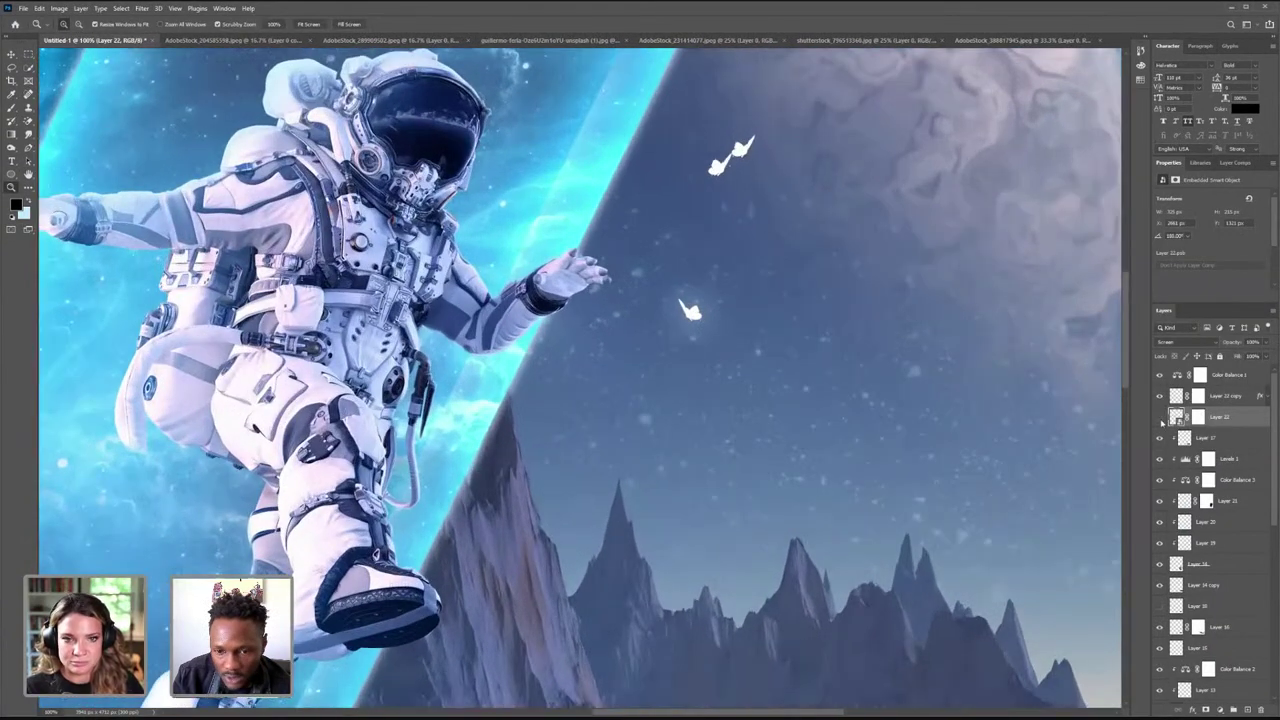
click(1160, 416)
click(1160, 416)
click(1161, 396)
click(1160, 396)
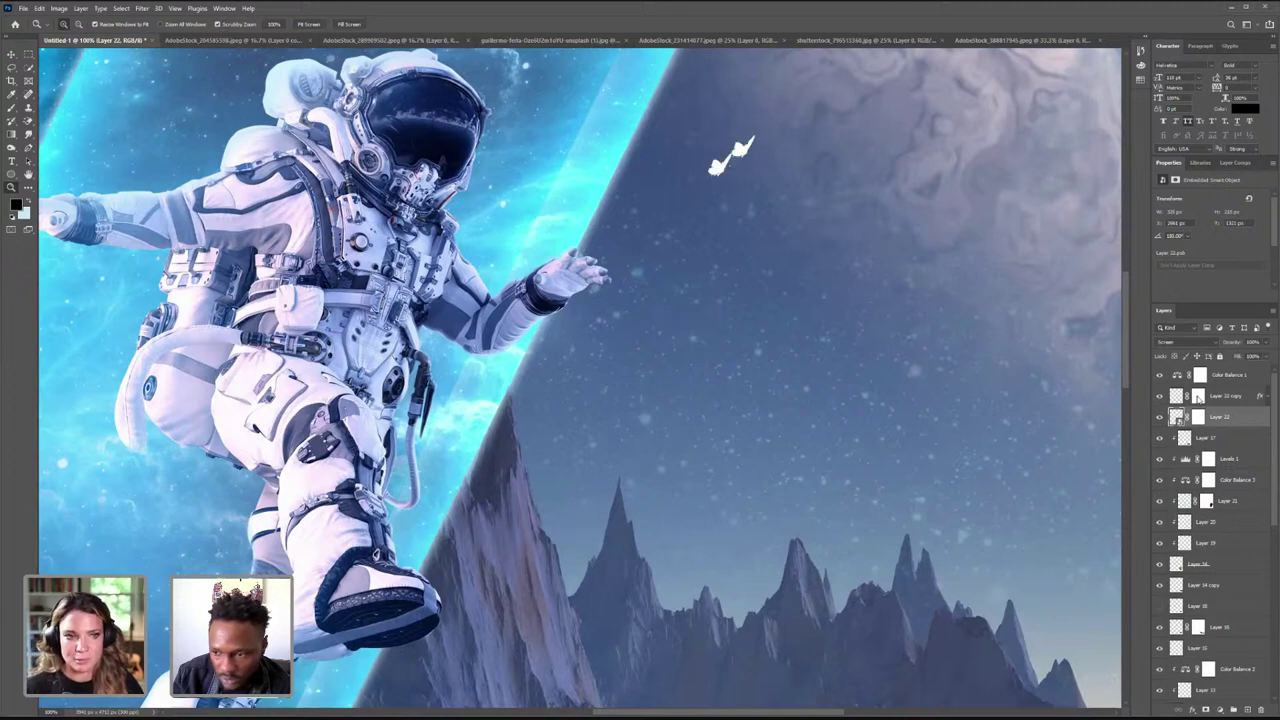
- Raise the opacity of Layer 22 copy's Outer Glow and reduce its size for a tighter, brighter glow around the butterfly
click(1252, 398)
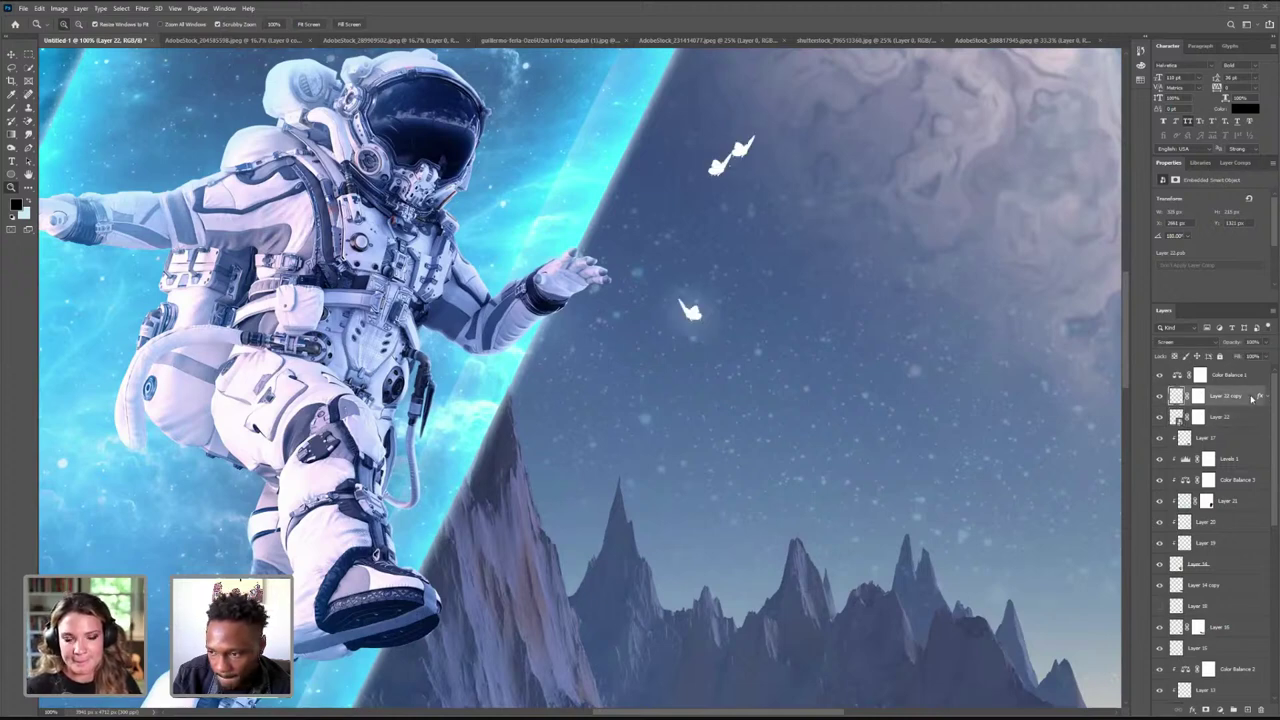
key(space)
double_click(1252, 398)
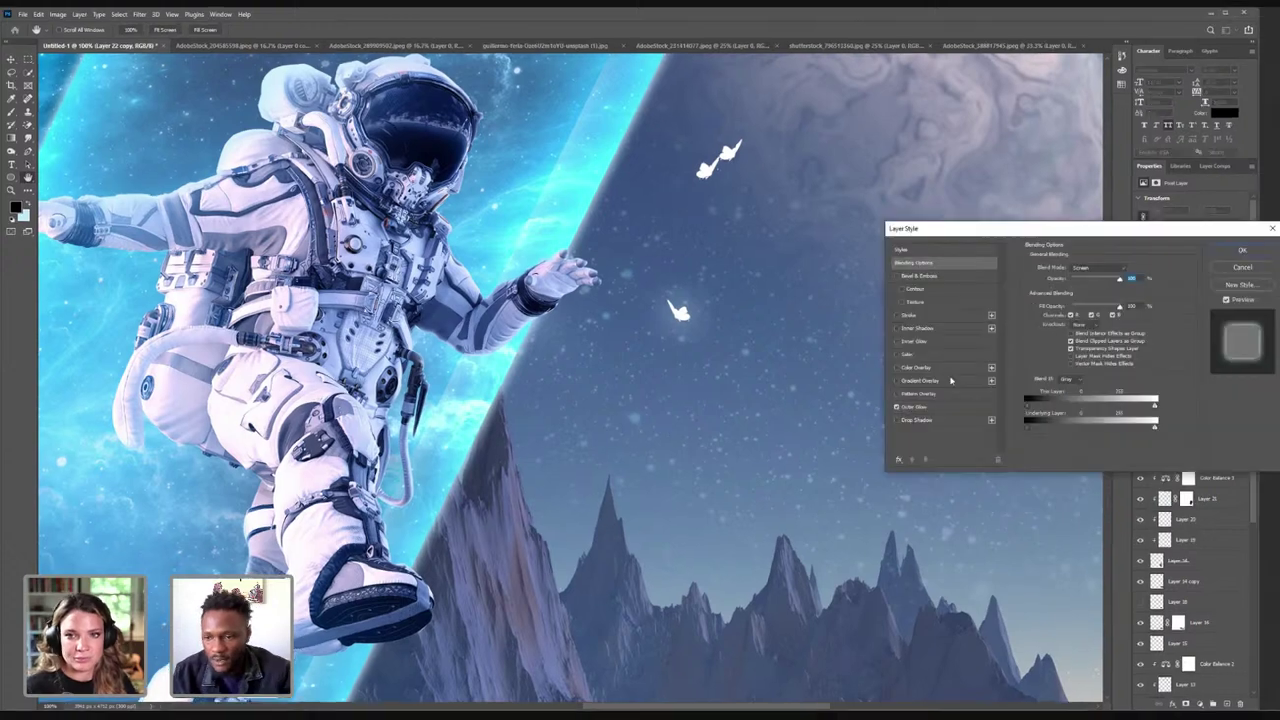
drag(1111, 278, 1108, 280)
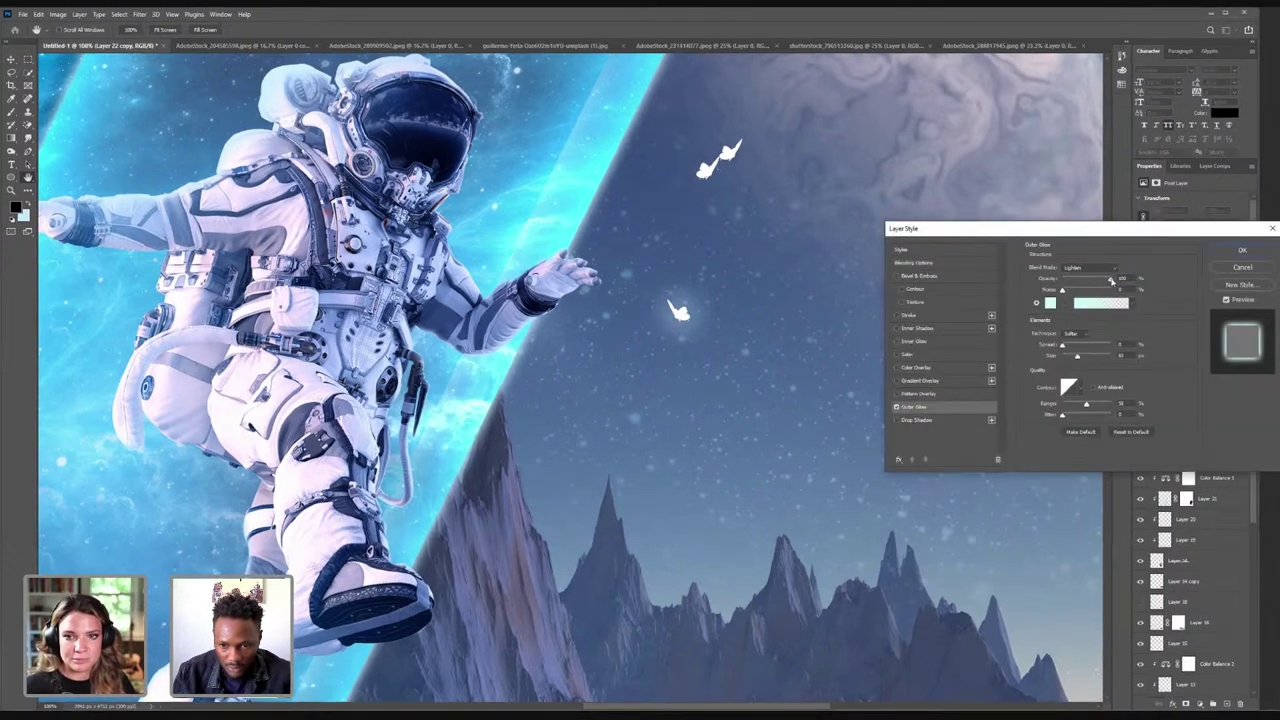
drag(1077, 357, 1072, 362)
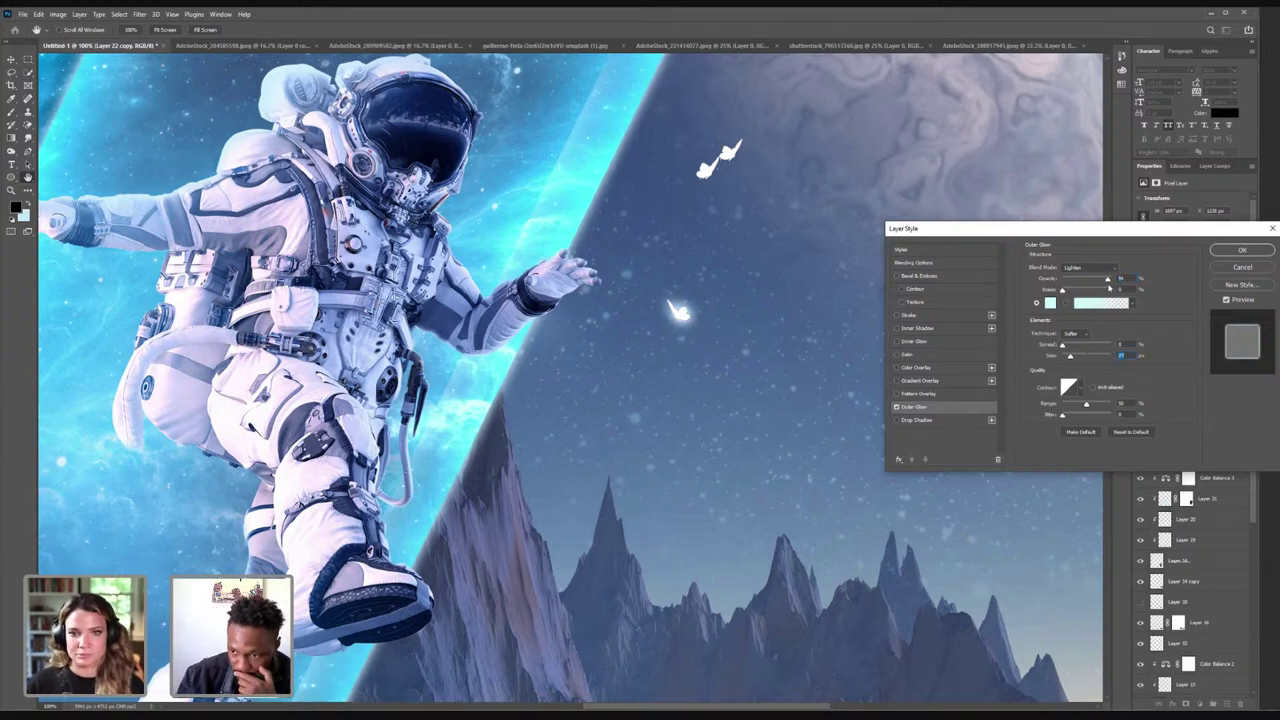
drag(1108, 280, 1105, 281)
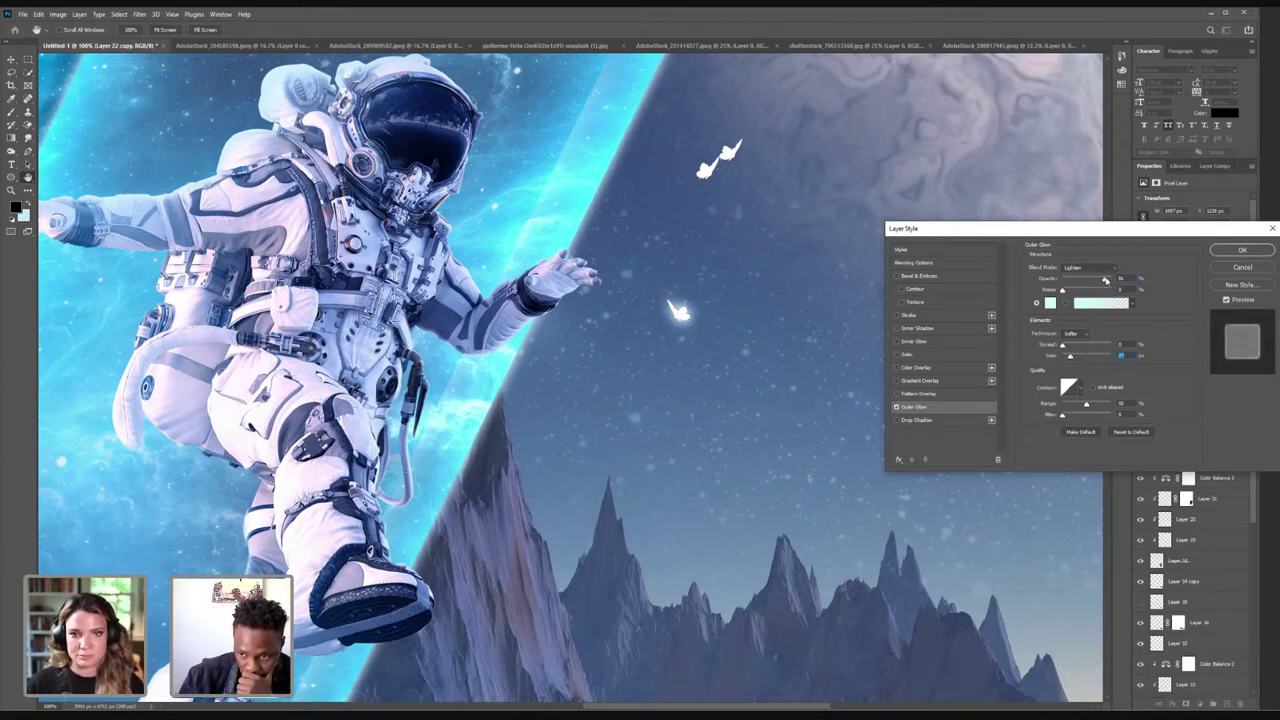
click(1242, 251)
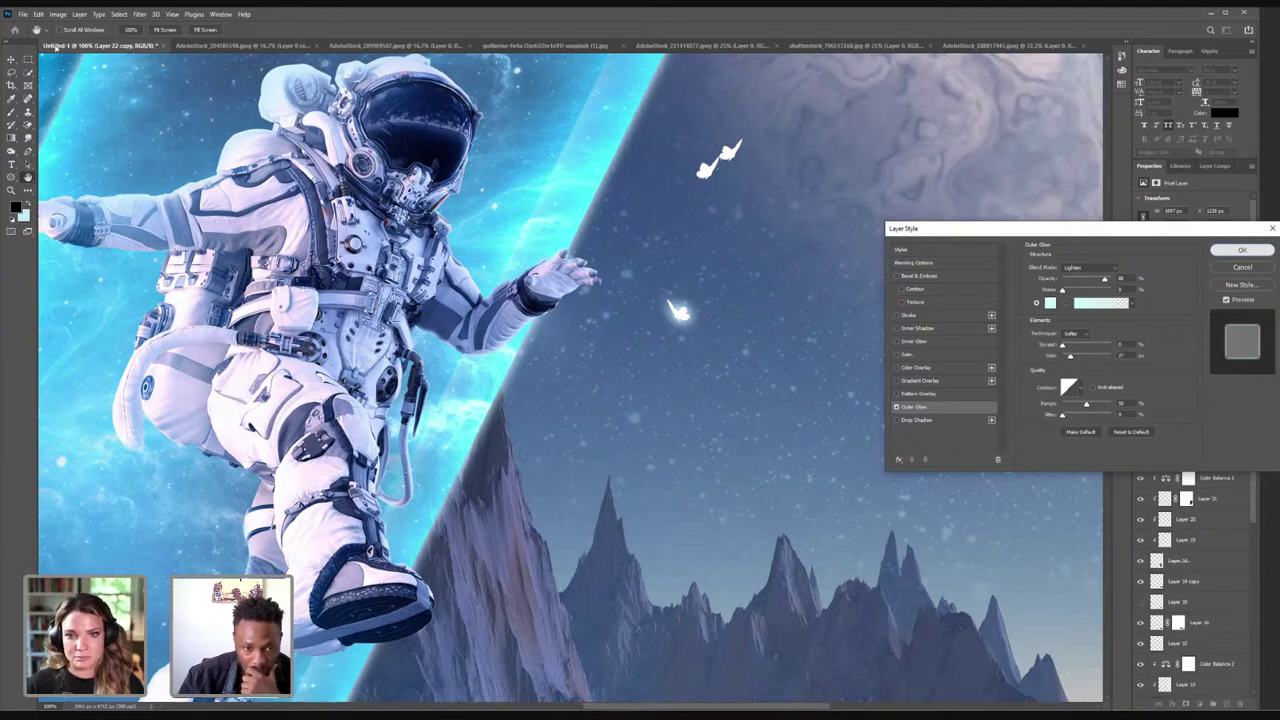
- Select Layer 22 and examine how the glowing and non-glowing butterflies look within the whole composition and its layer stack
key(v)
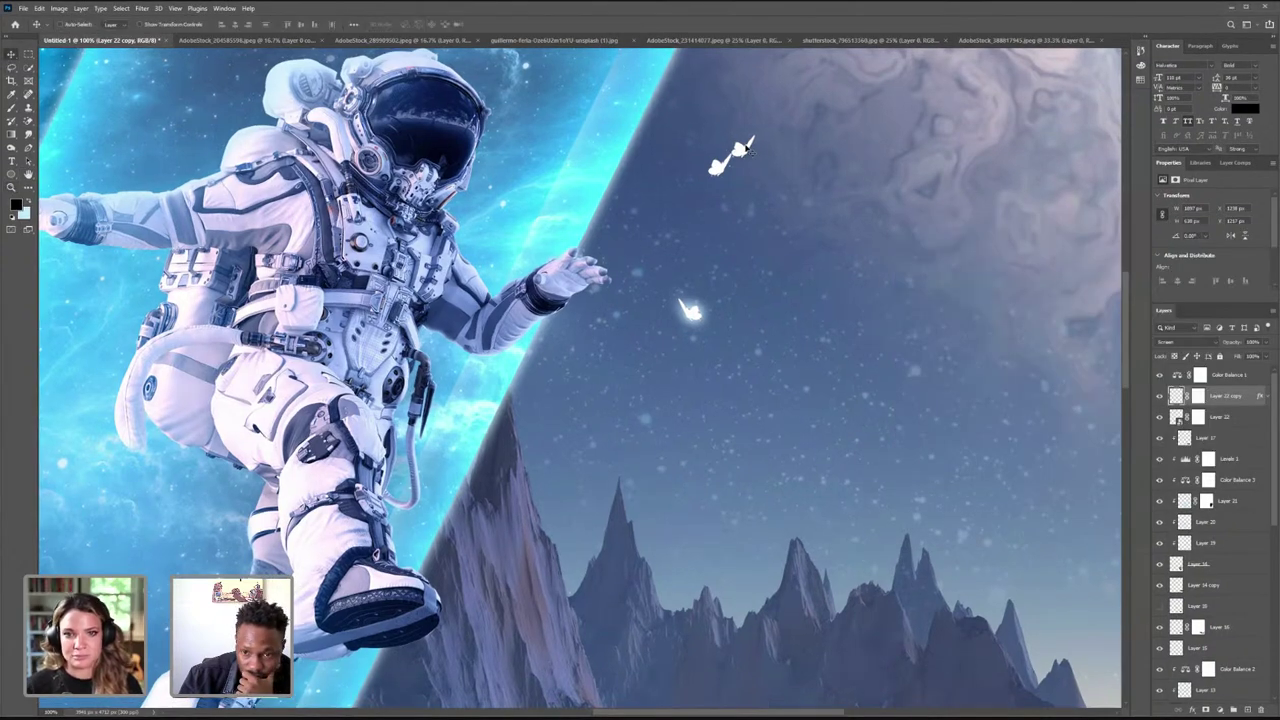
click(1178, 418)
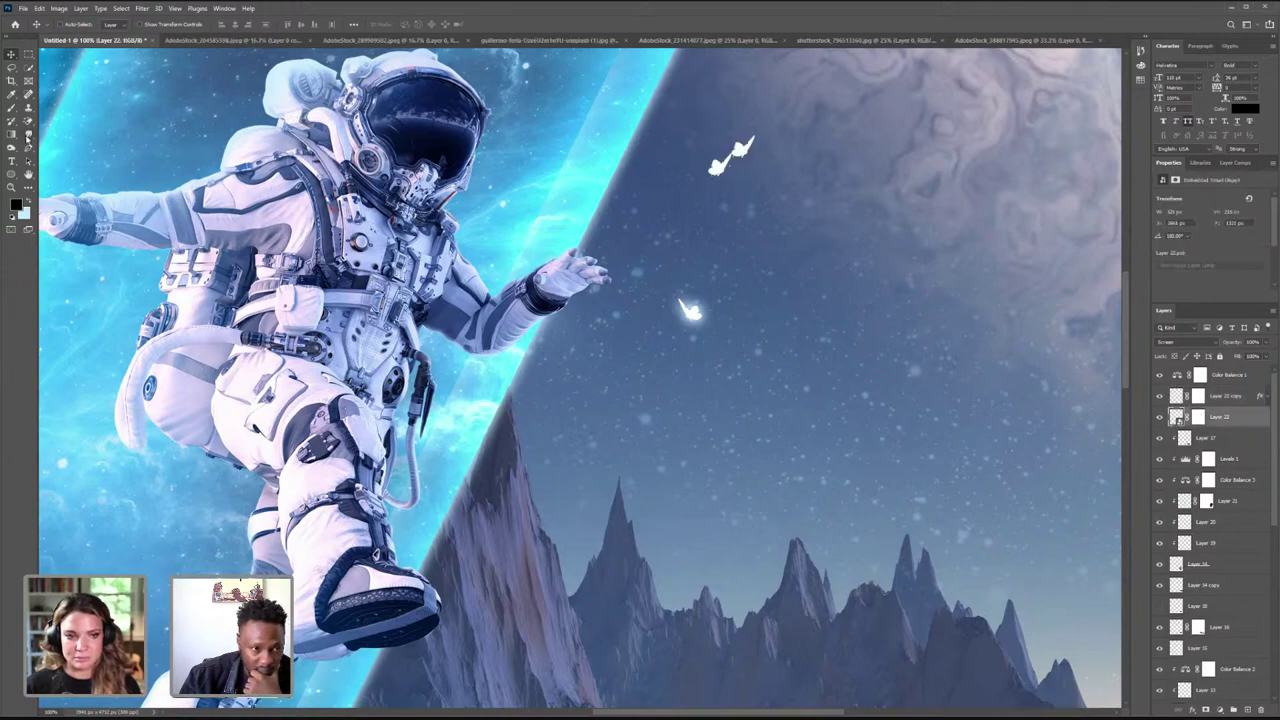
click(12, 190)
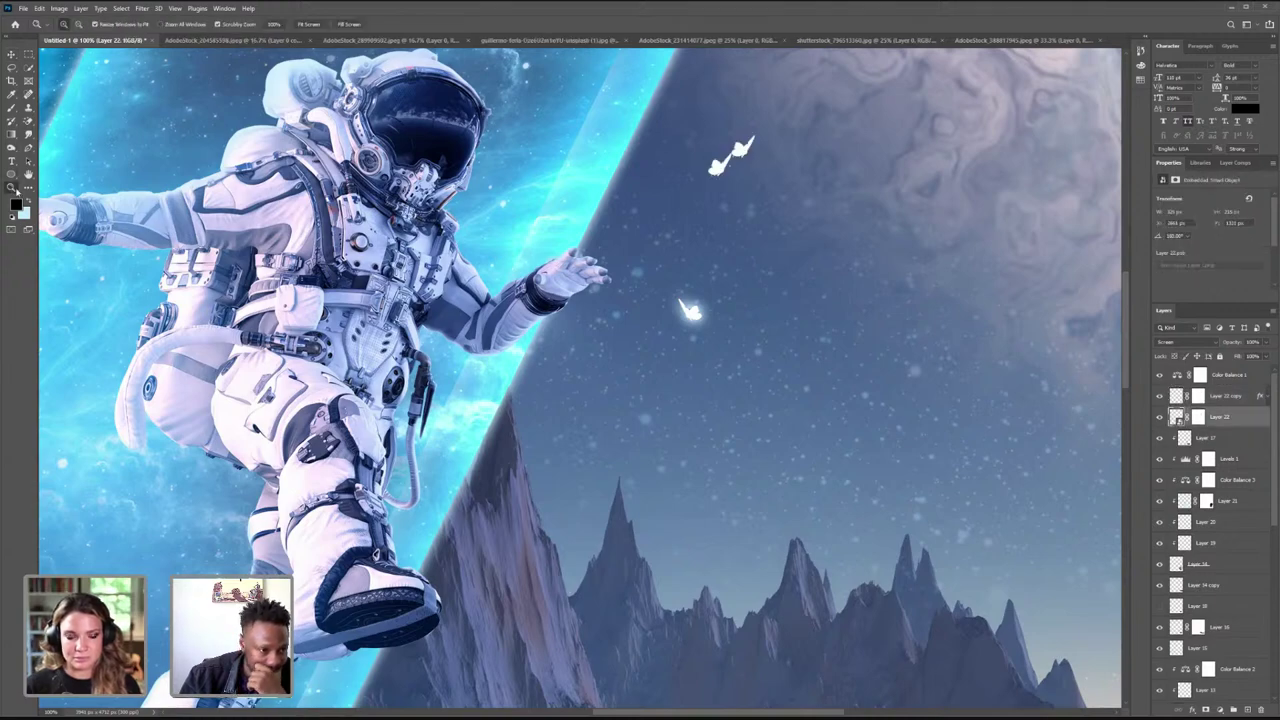
click(483, 204)
click(483, 204)
click(485, 205)
click(488, 205)
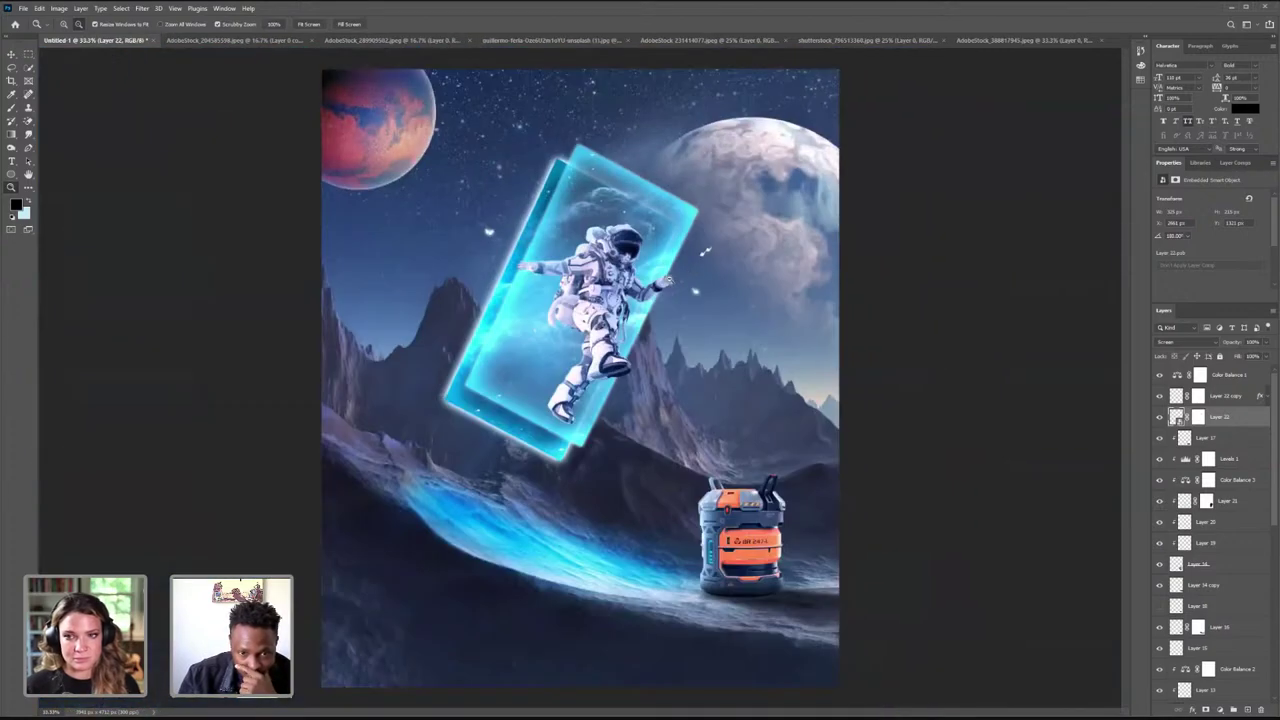
click(693, 270)
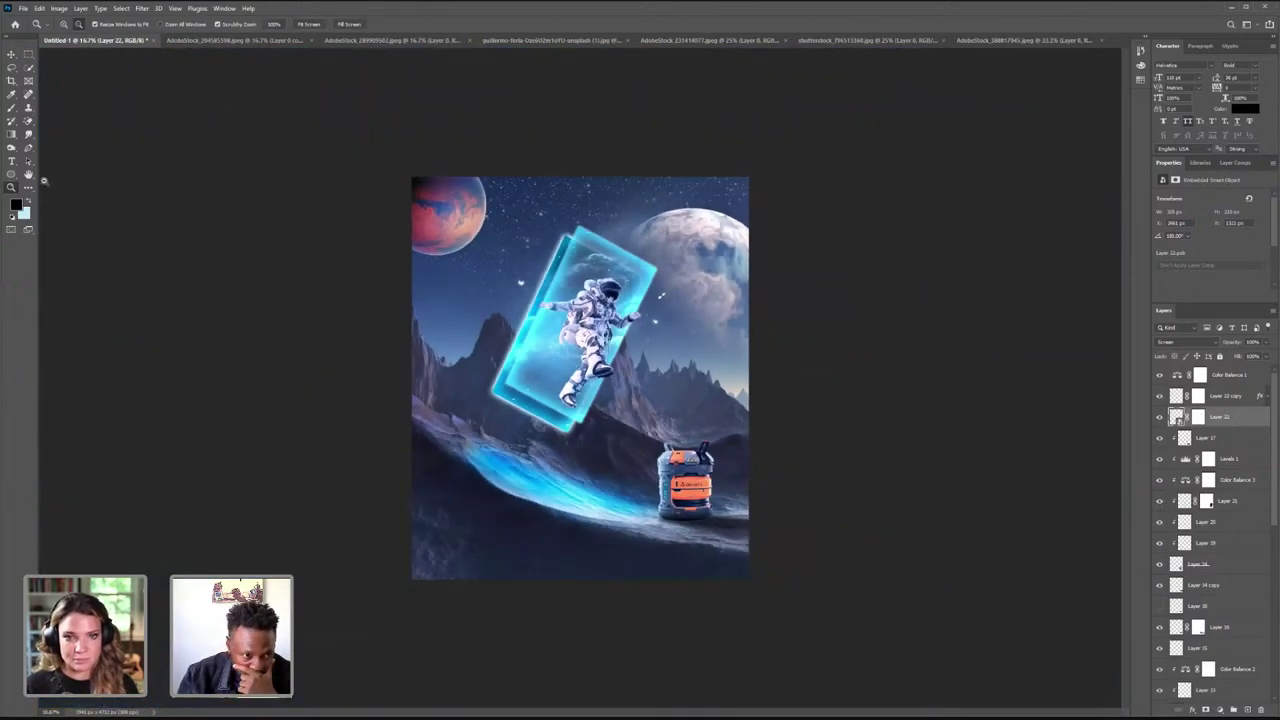
click(29, 174)
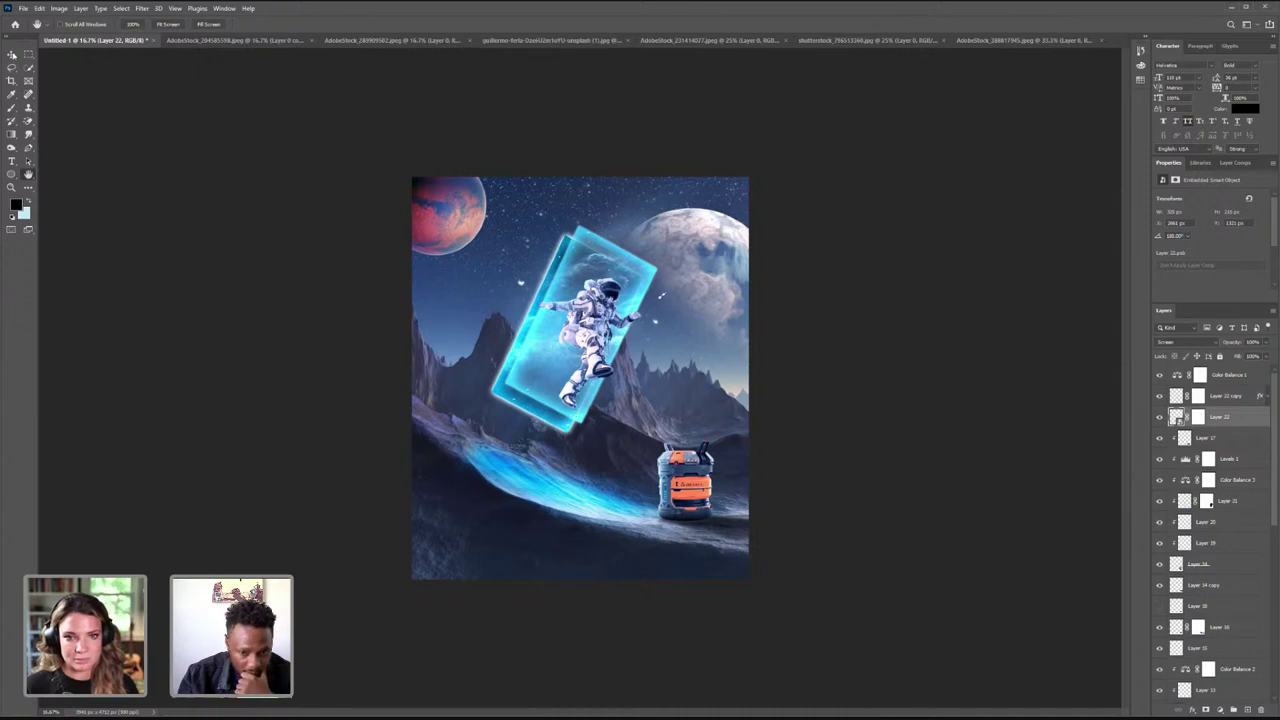
key(v)
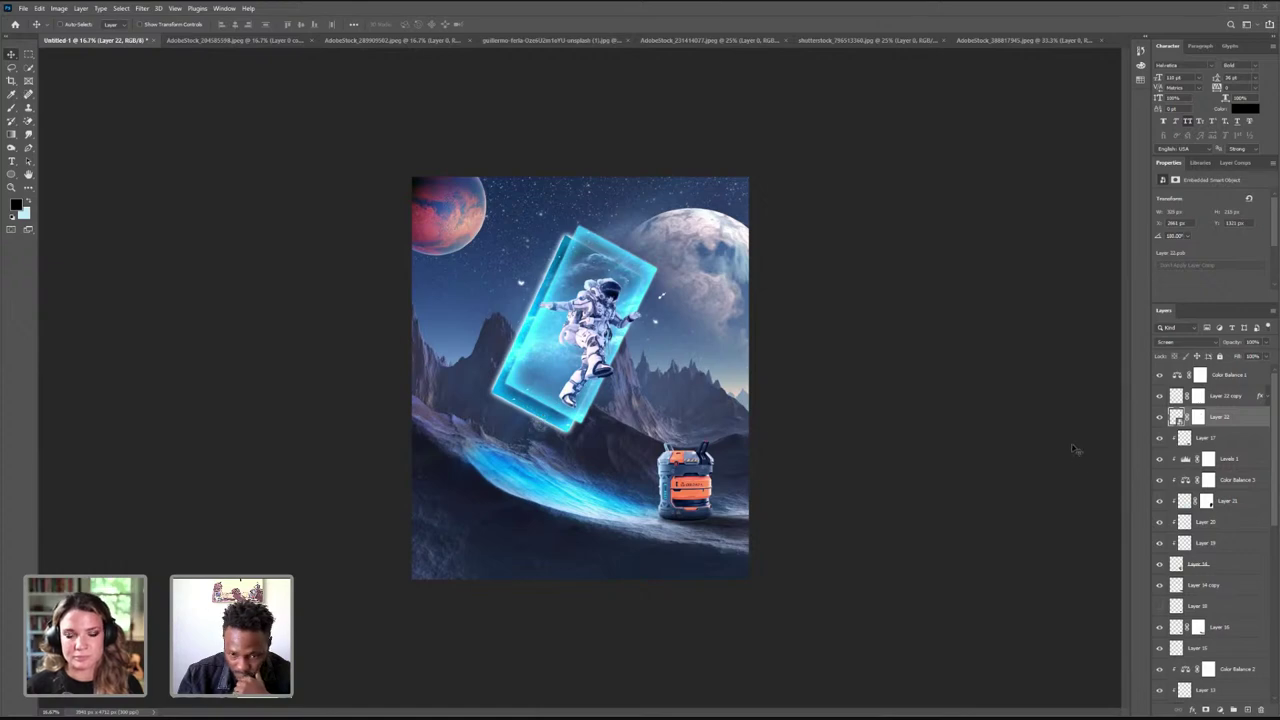
scroll(1217, 468, down, 3)
scroll(1217, 468, down, 1)
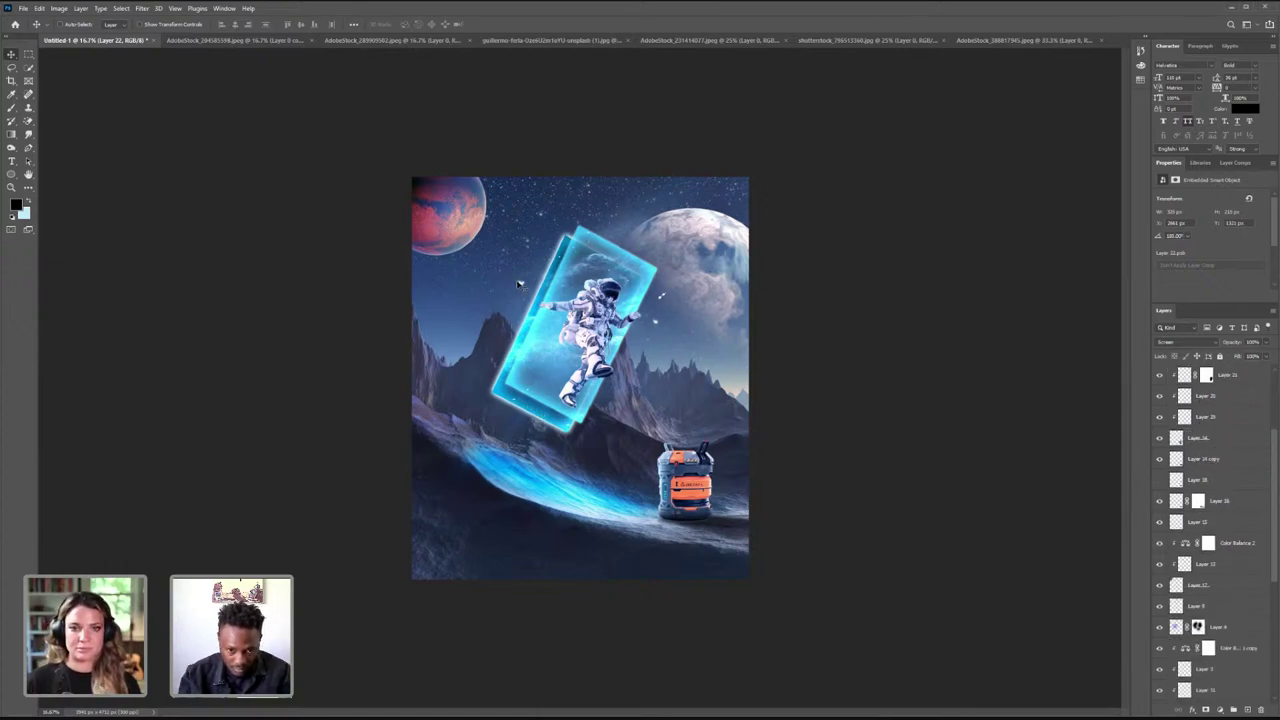
scroll(1226, 404, up, 3)
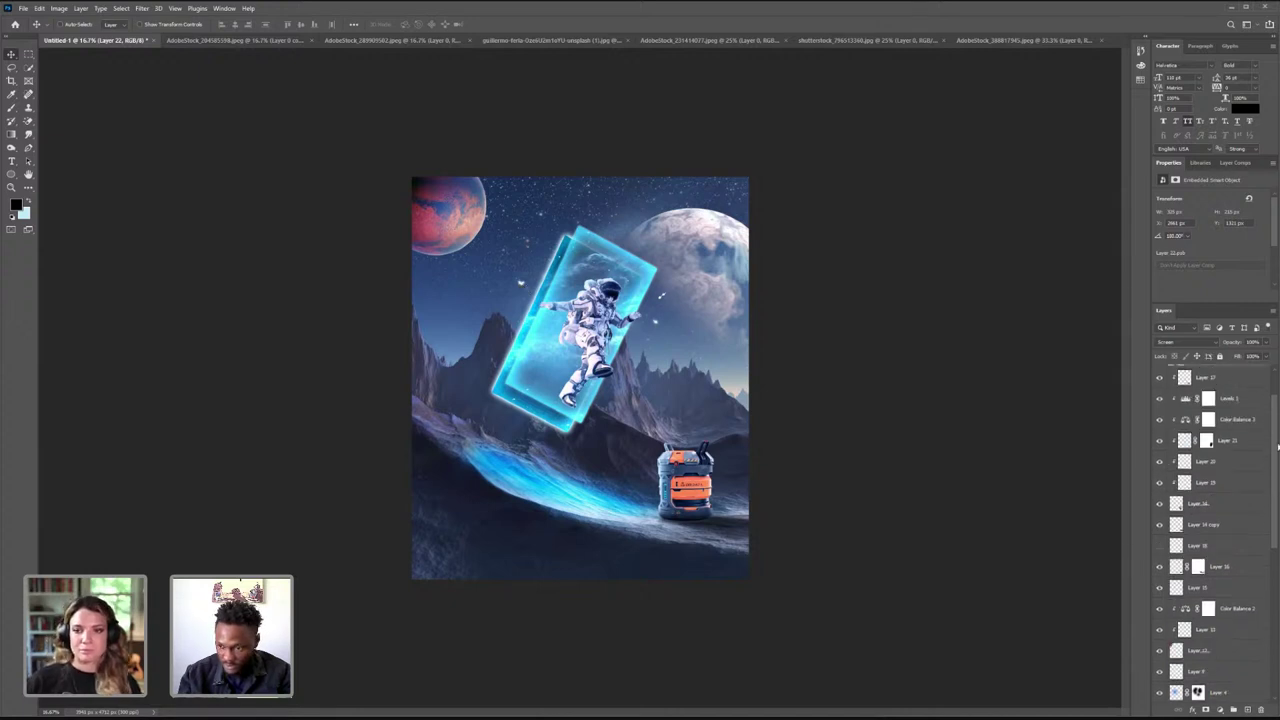
- Select Layer 22 and Layer 22 copy together and enlarge them to about 123%, spreading the butterflies farther from the astronaut
ctrl+click(1226, 399)
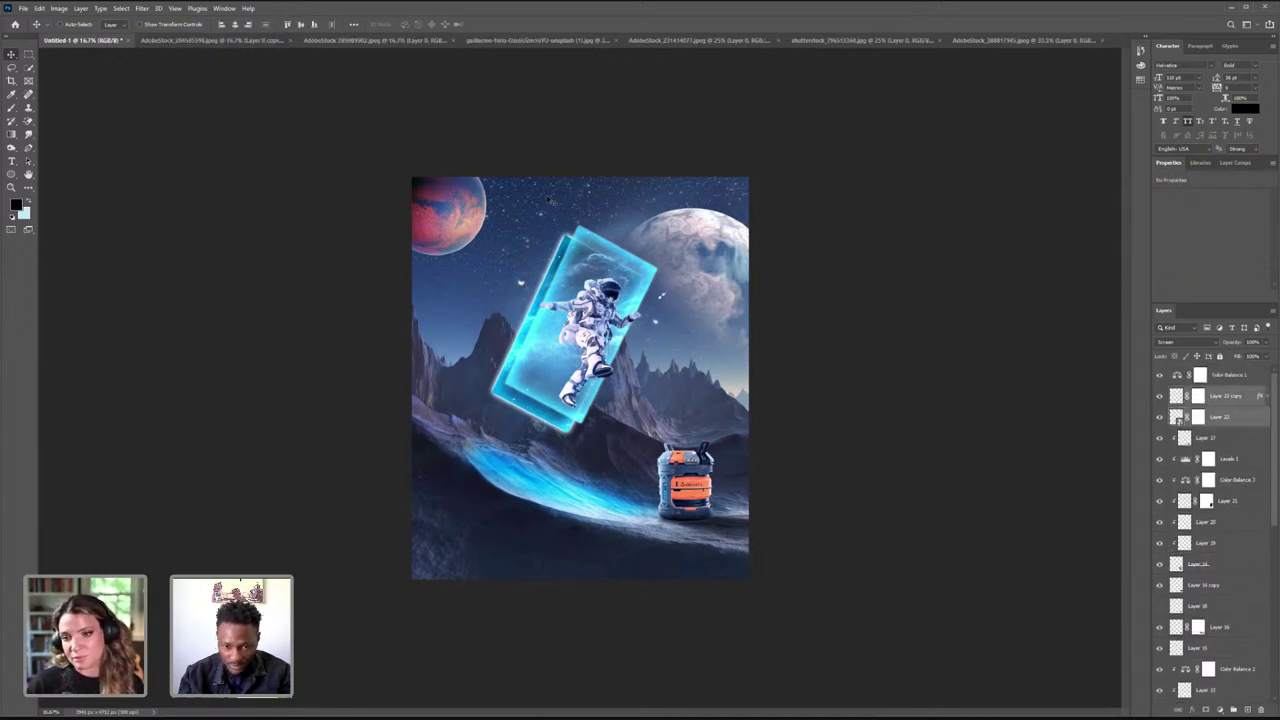
click(140, 25)
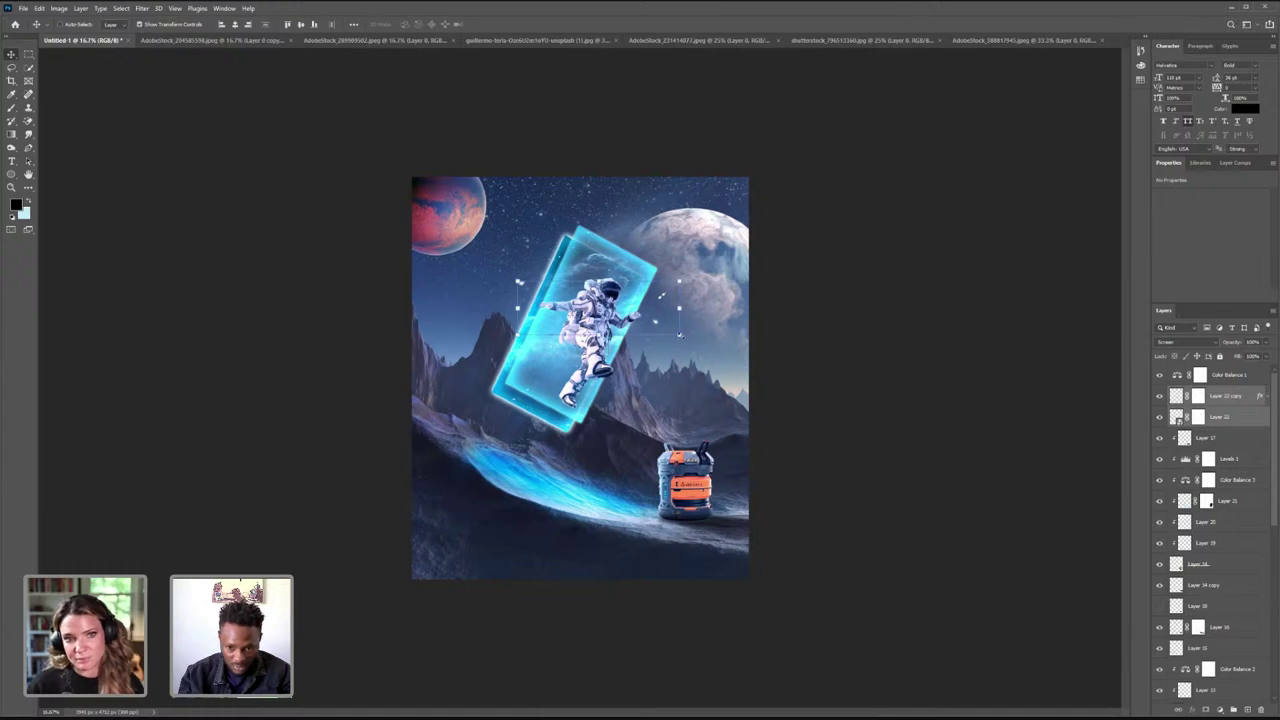
key(ctrl+t)
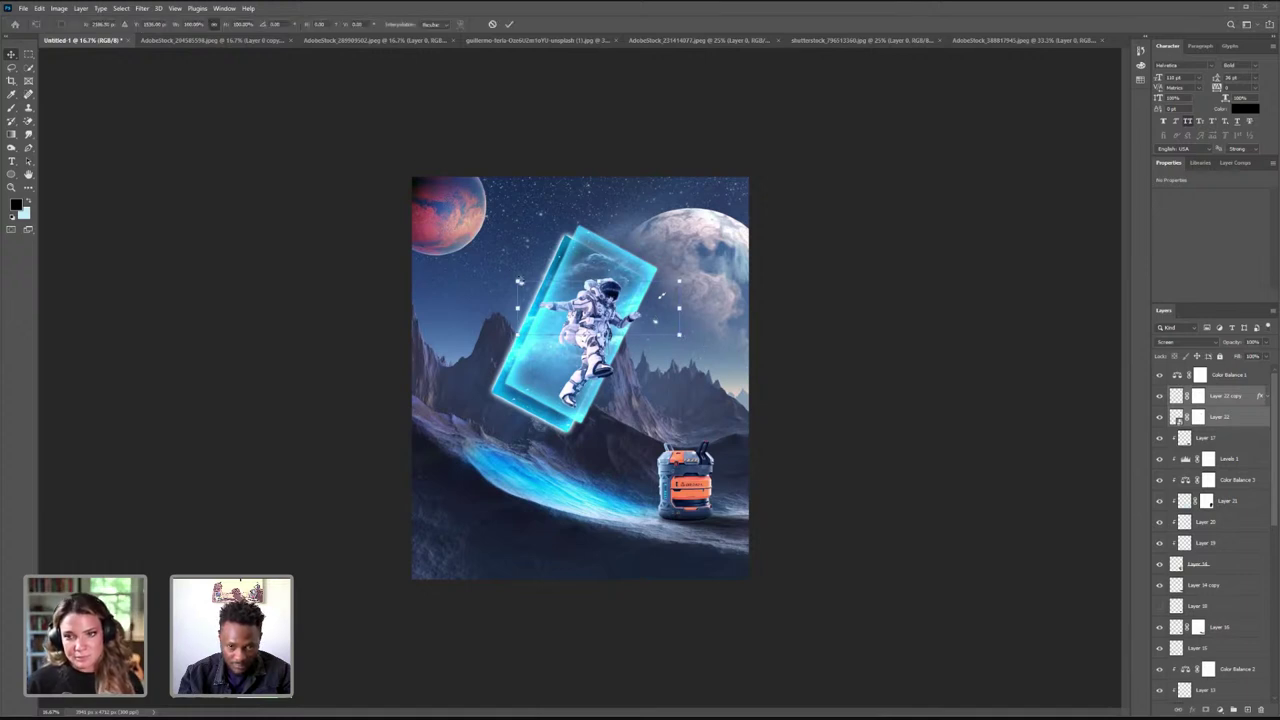
drag(661, 296, 685, 298)
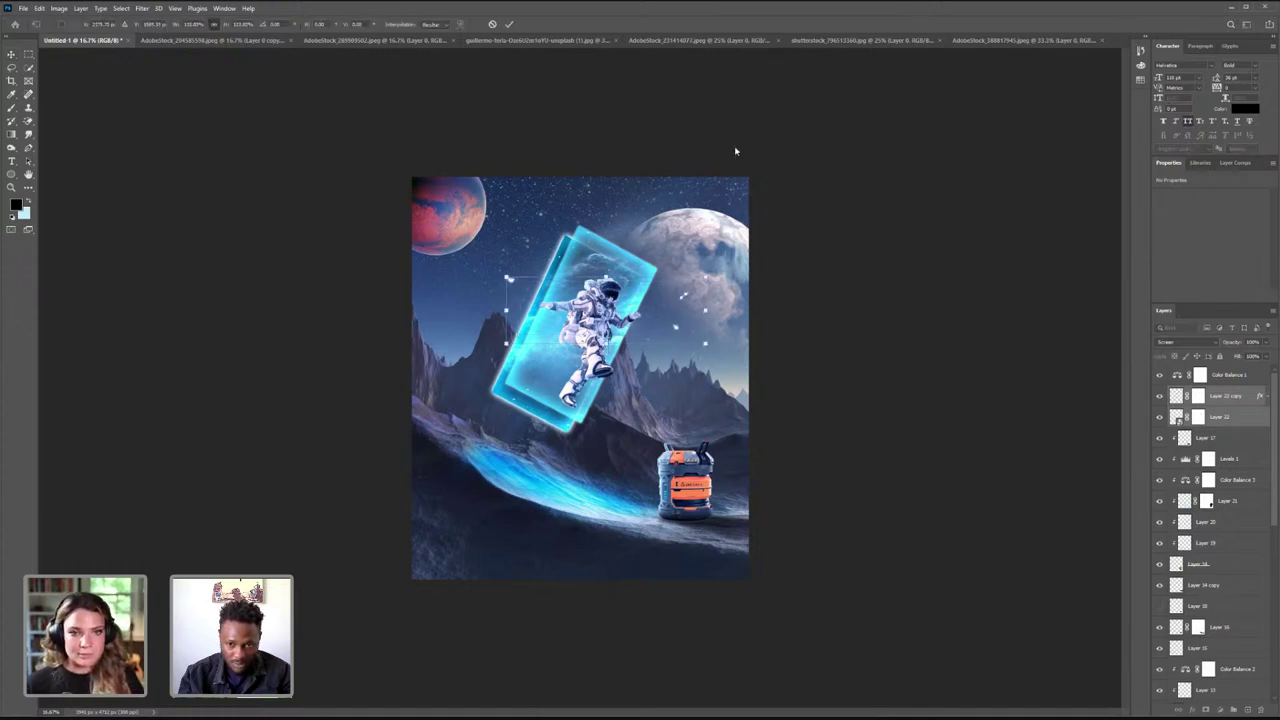
key(Return)
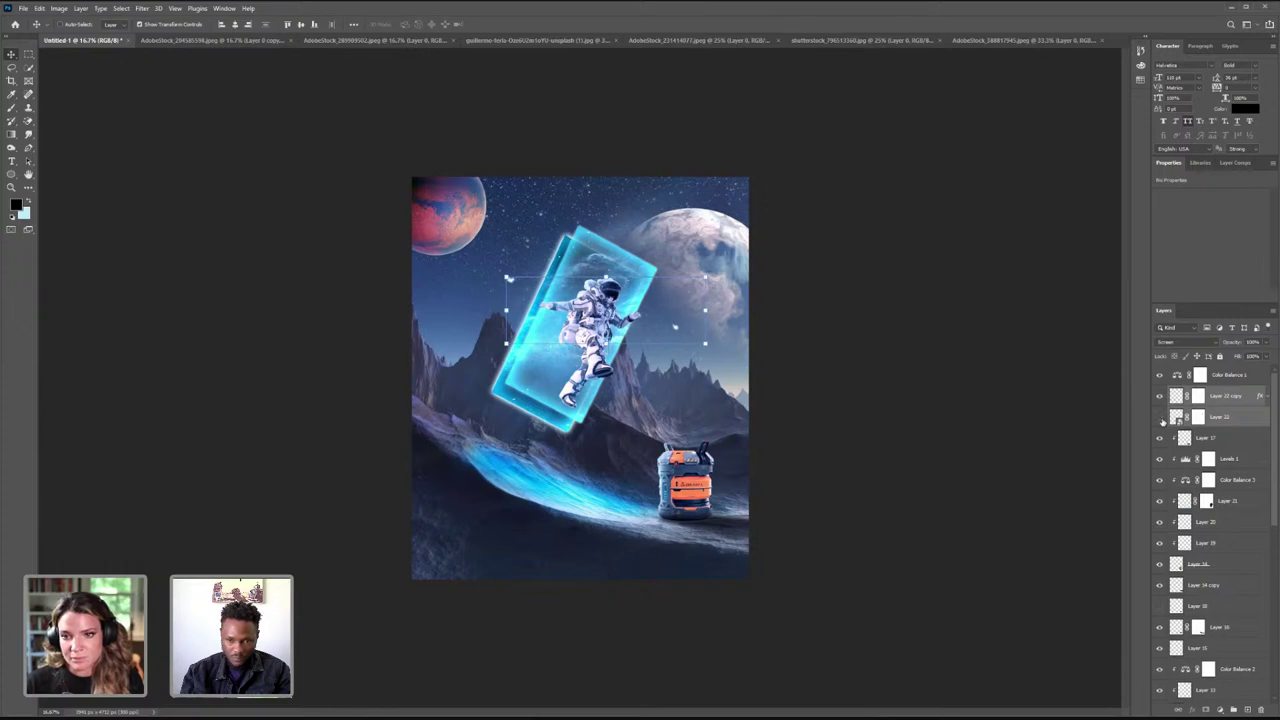
- Copy the layer style from Layer 22 copy to Layer 22, and move Layer 22's butterfly down beside the astronaut's lower boot
click(1204, 420)
click(1240, 398)
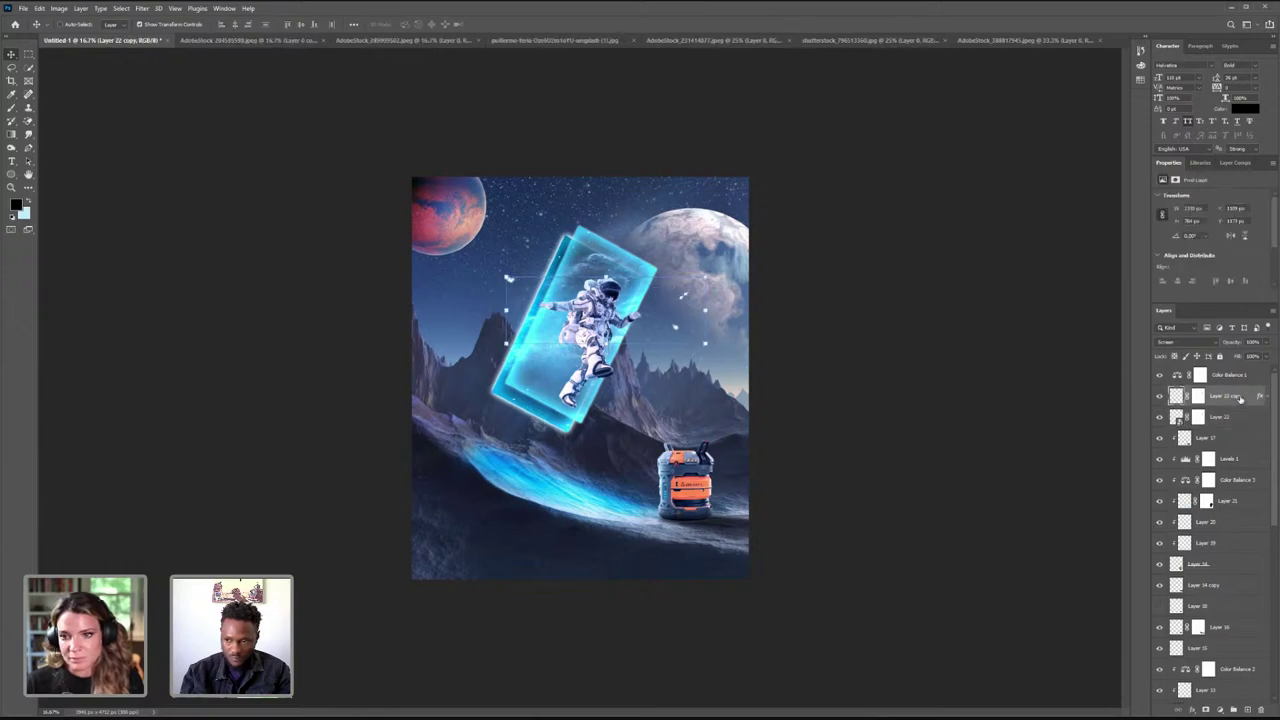
right_click(1241, 398)
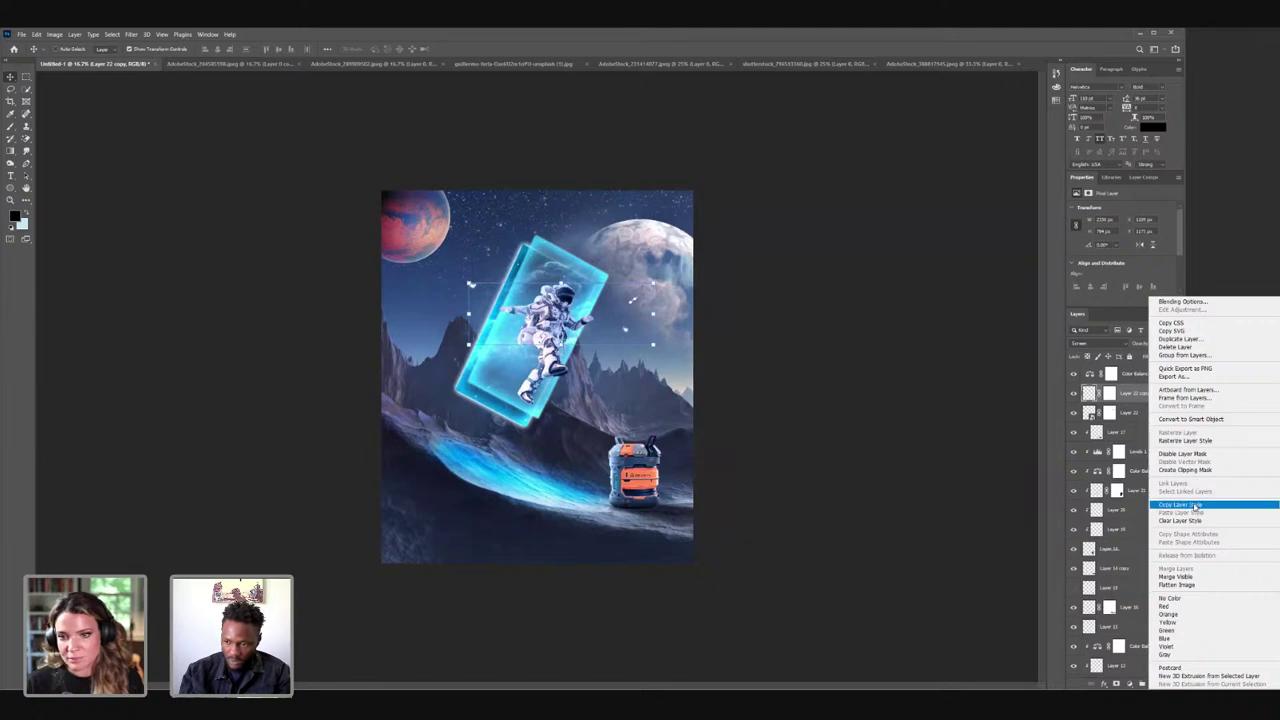
click(1195, 506)
click(1147, 416)
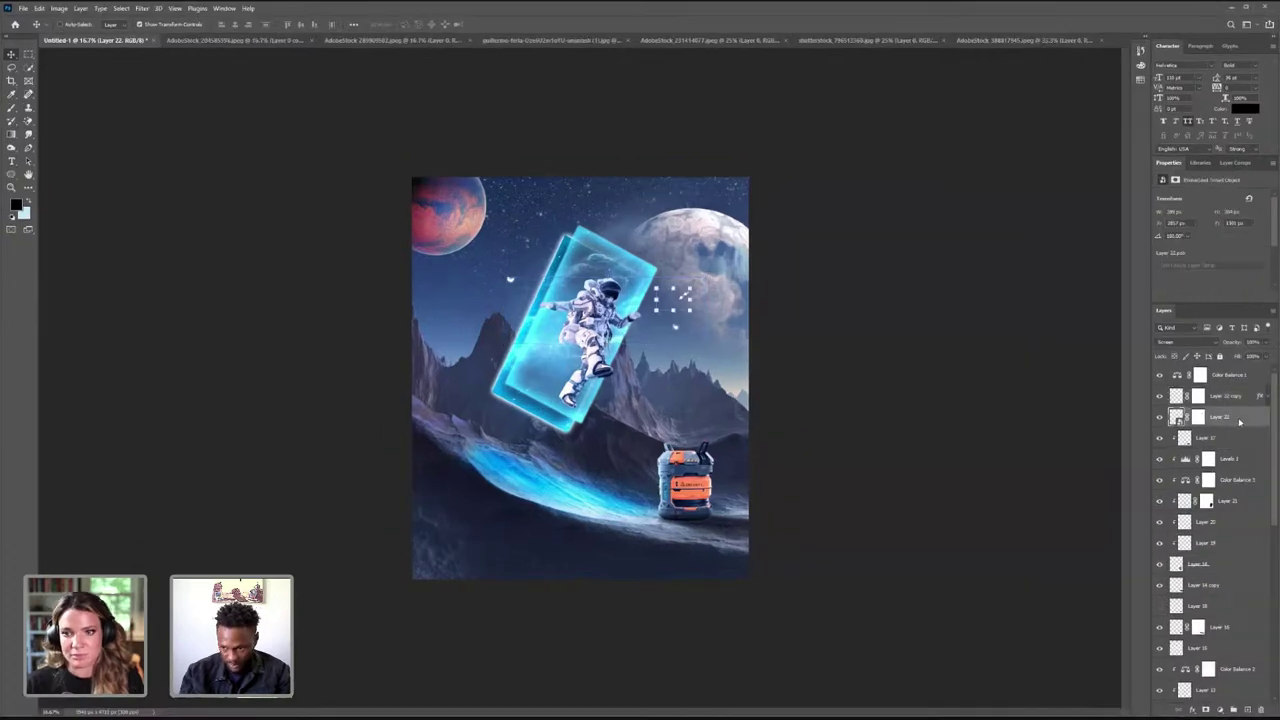
right_click(1240, 421)
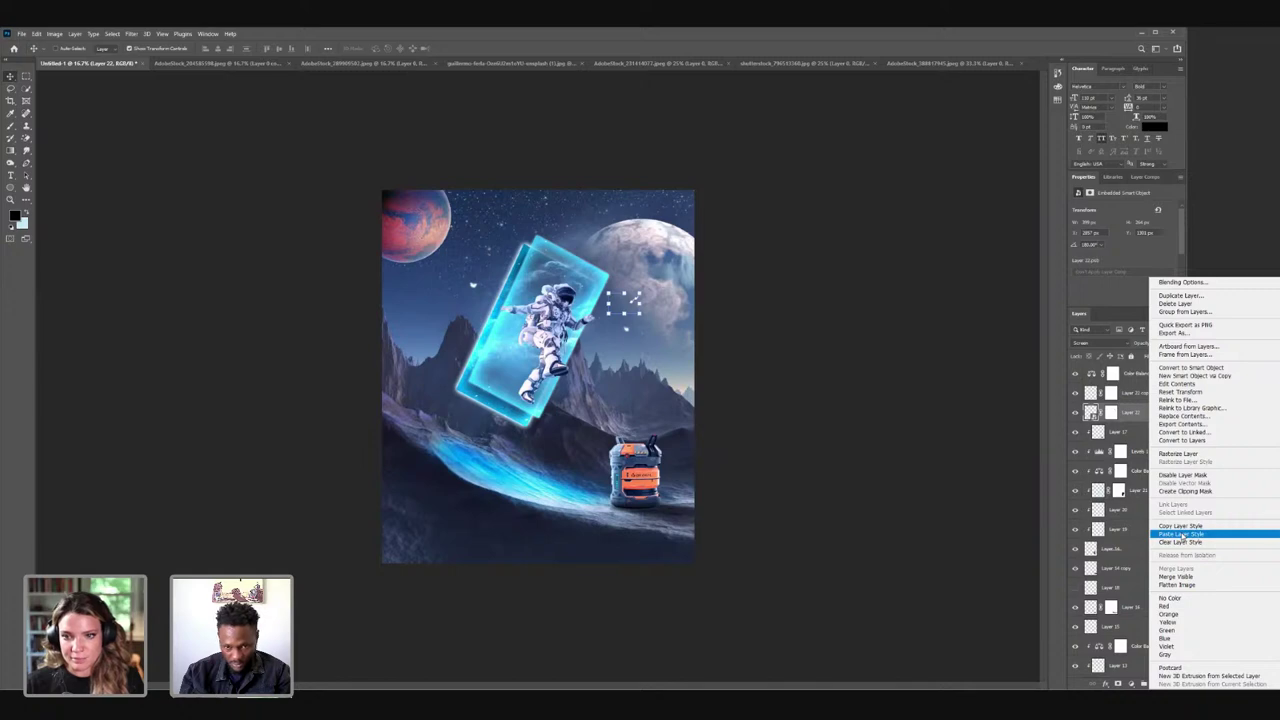
click(1182, 535)
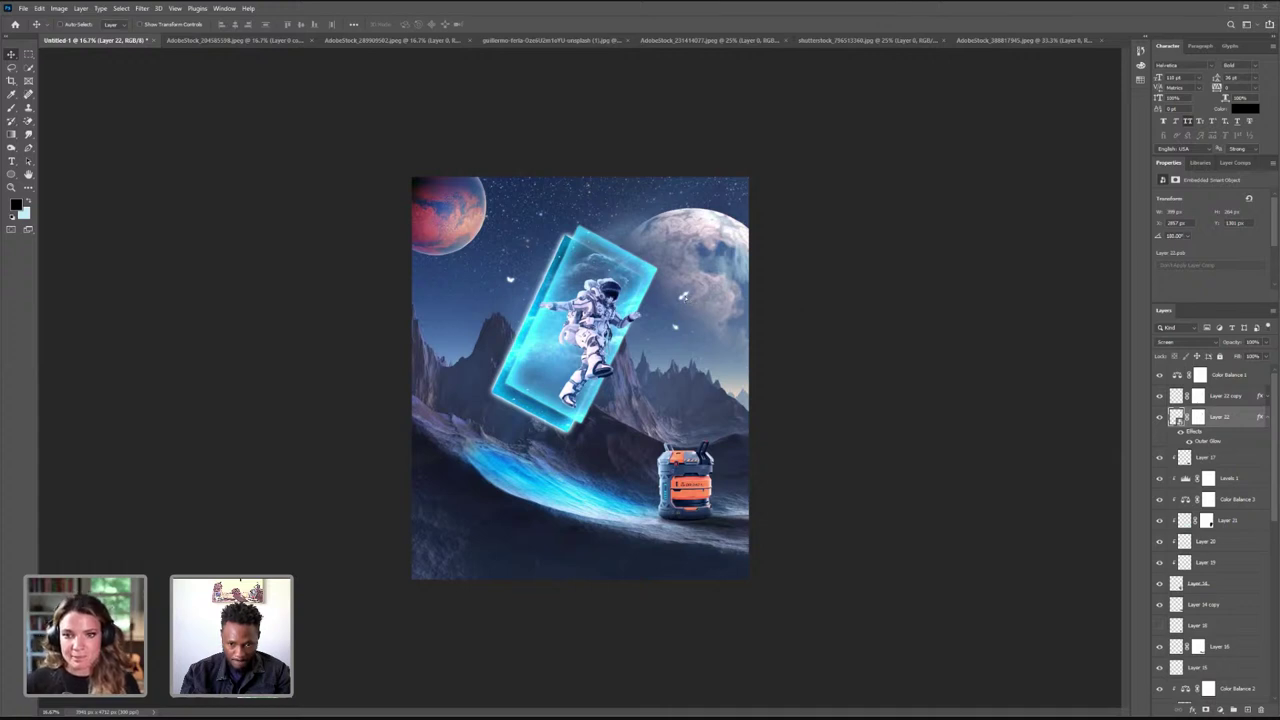
drag(683, 296, 663, 300)
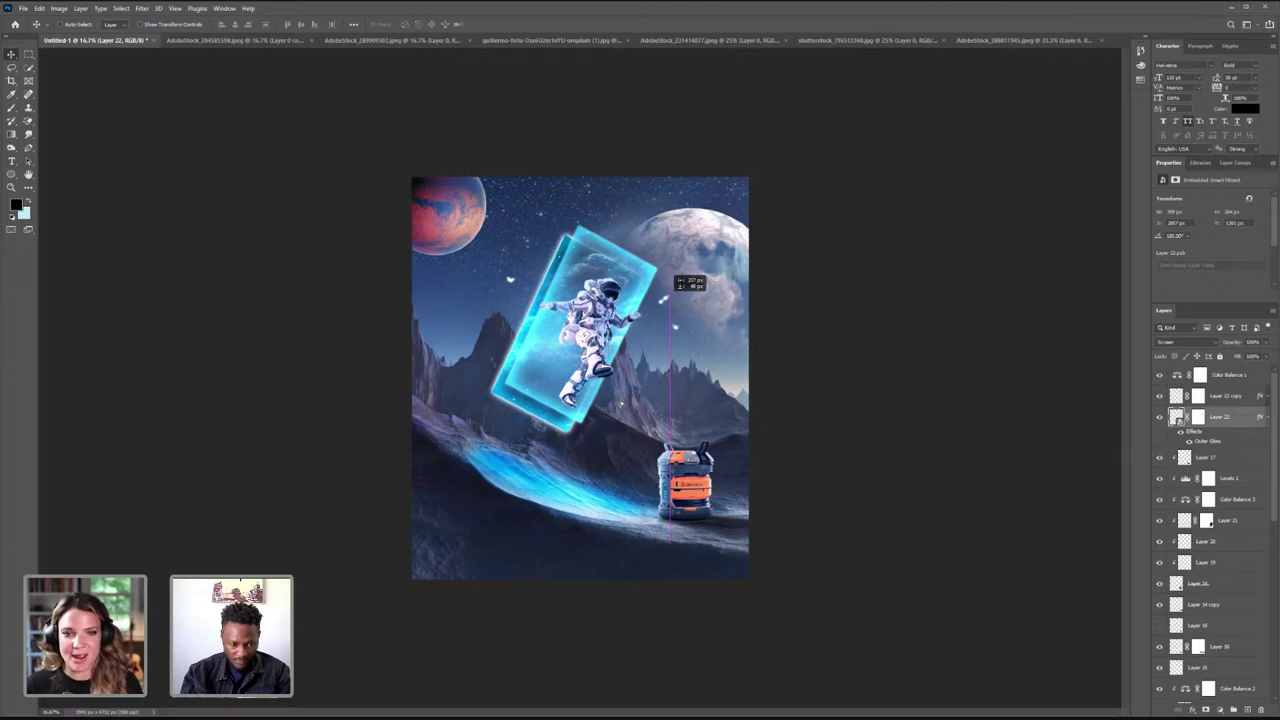
drag(666, 298, 621, 402)
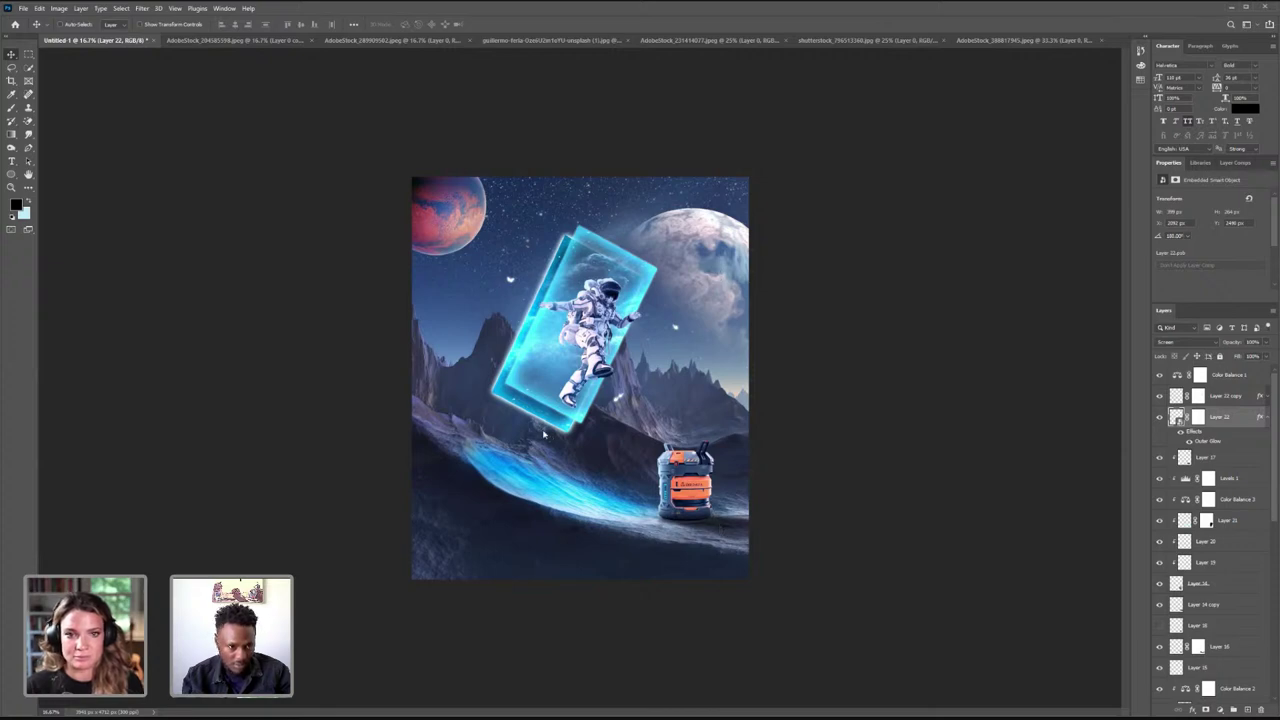
- Compare the canister's ground shadow with Layer 14 copy hidden and shown, and add a layer mask to that layer
key(z)
click(696, 527)
drag(696, 527, 810, 616)
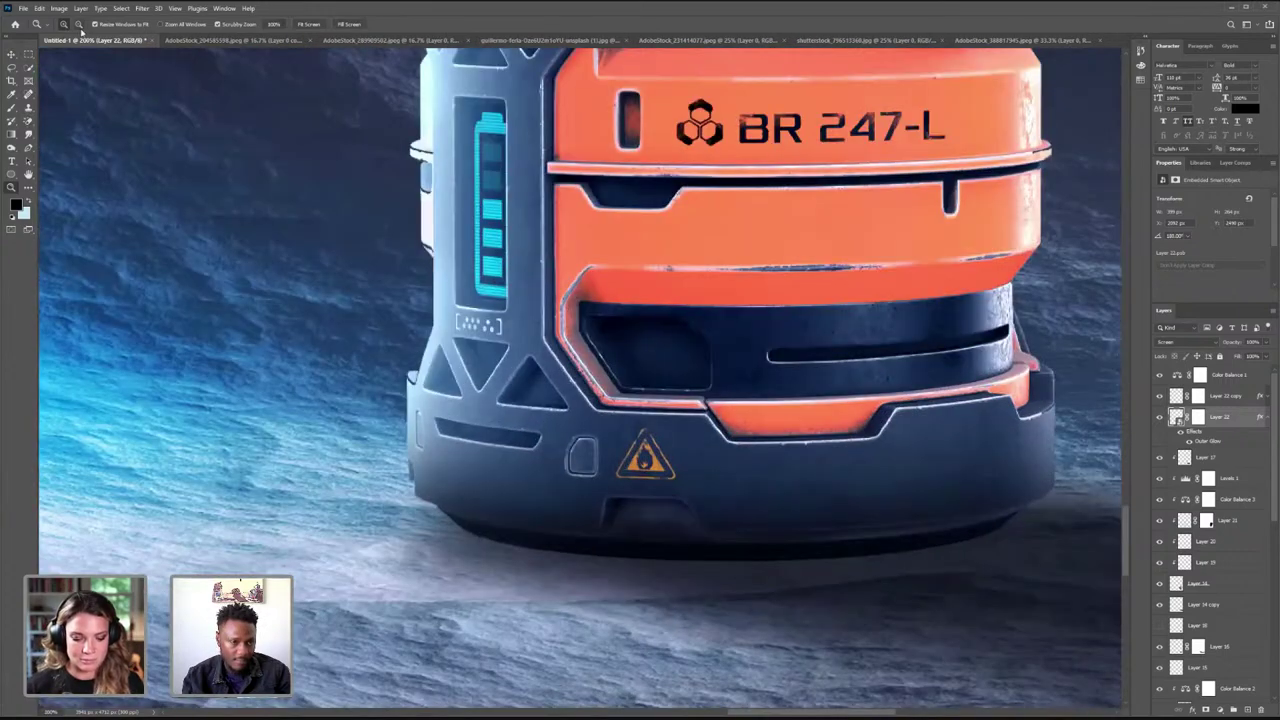
click(11, 53)
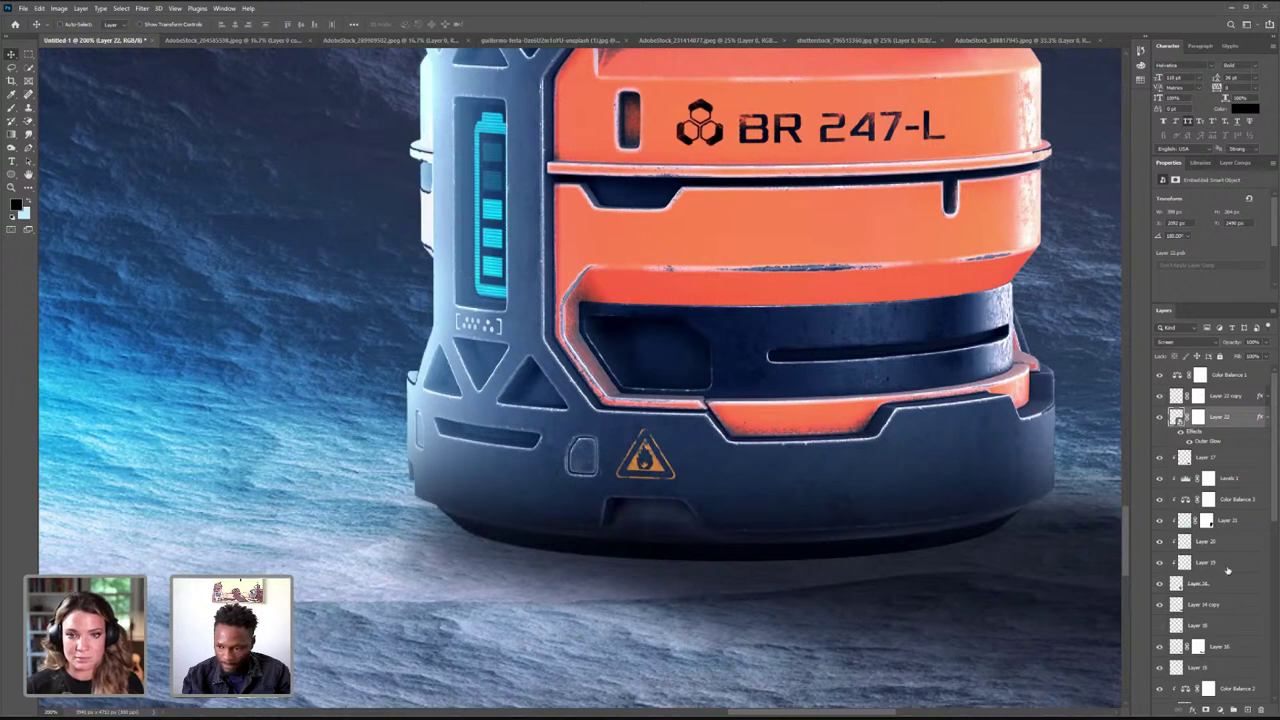
click(1208, 605)
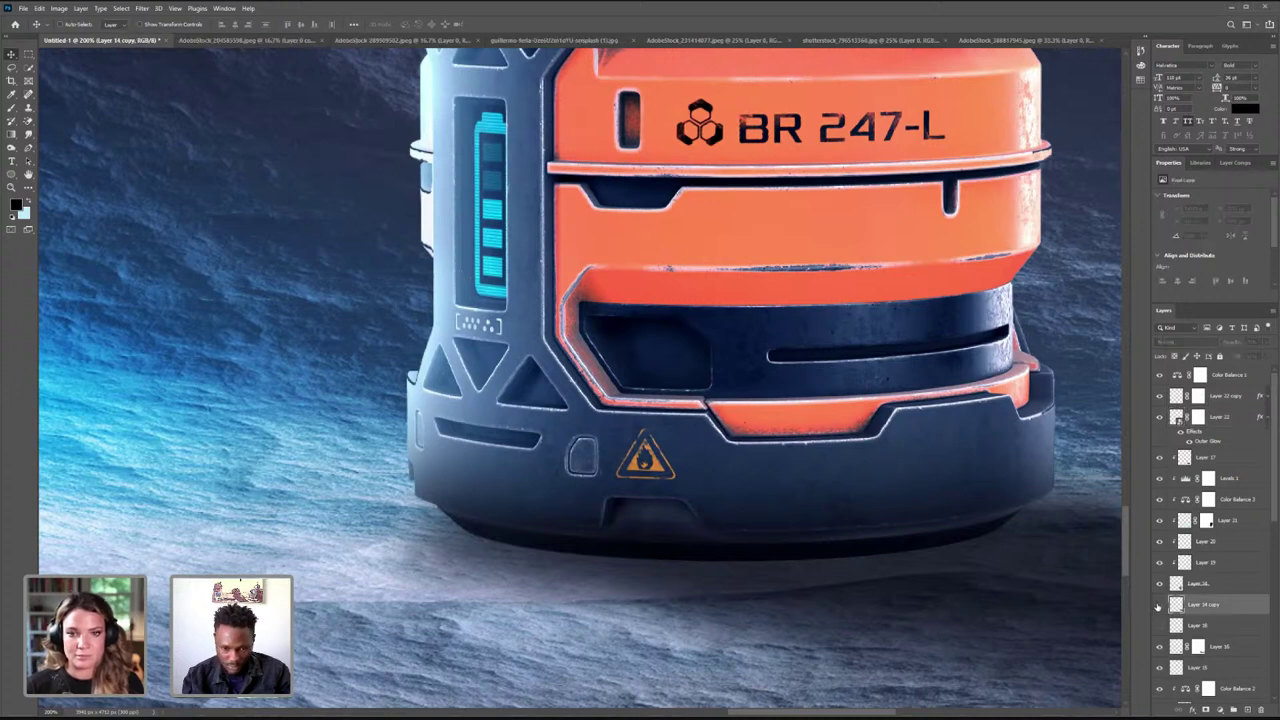
click(1159, 605)
click(1159, 605)
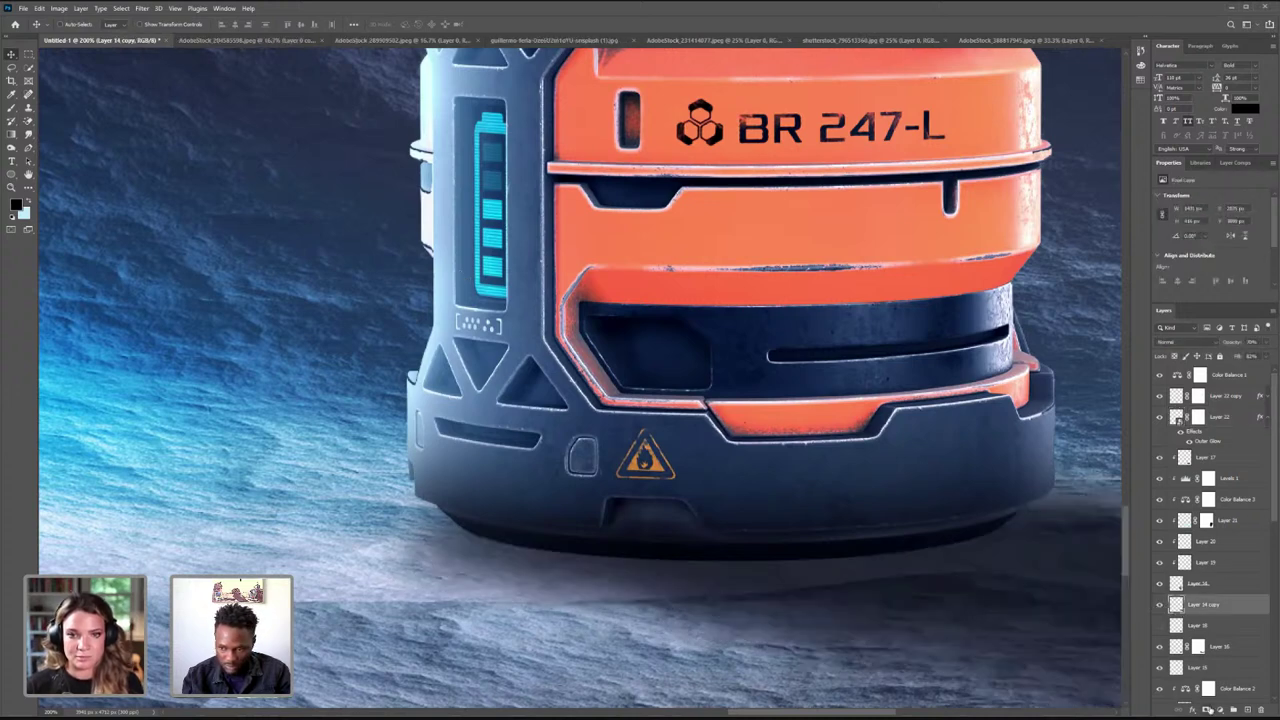
click(1207, 710)
click(11, 107)
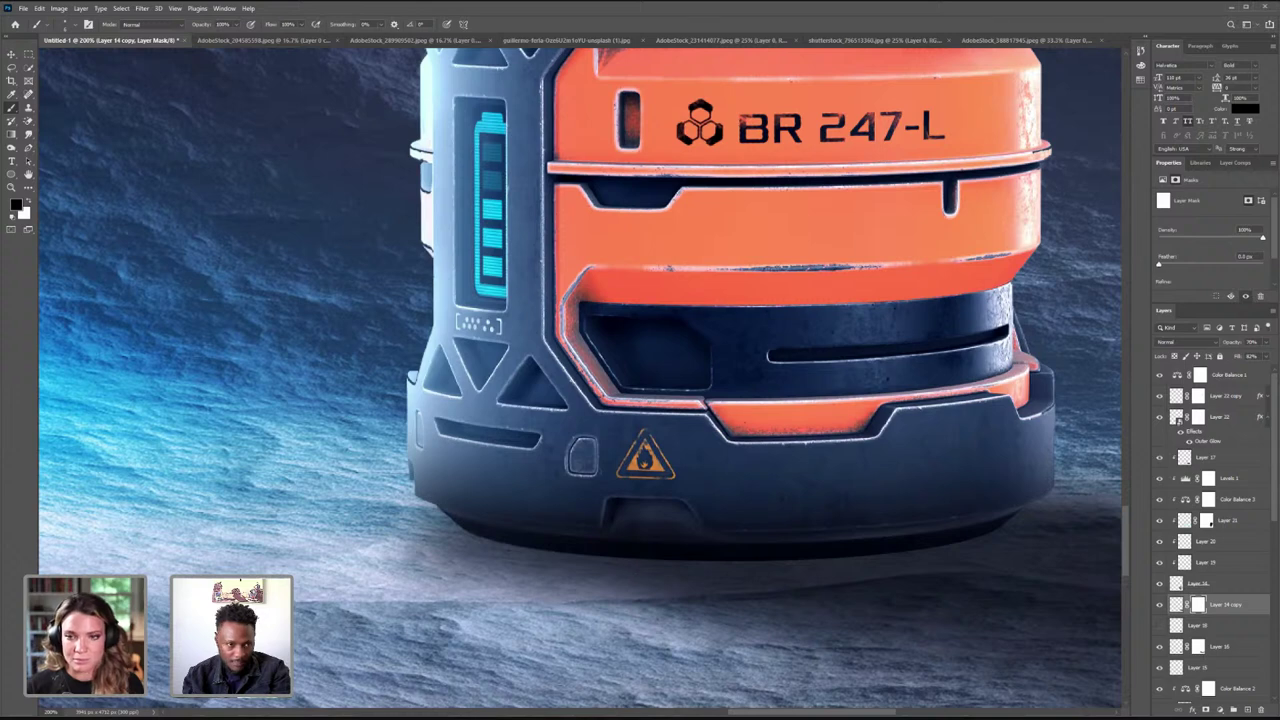
- Adjust the brush size and hardness and mask out unwanted parts of the Layer 14 copy shadow around the canister's base
click(73, 23)
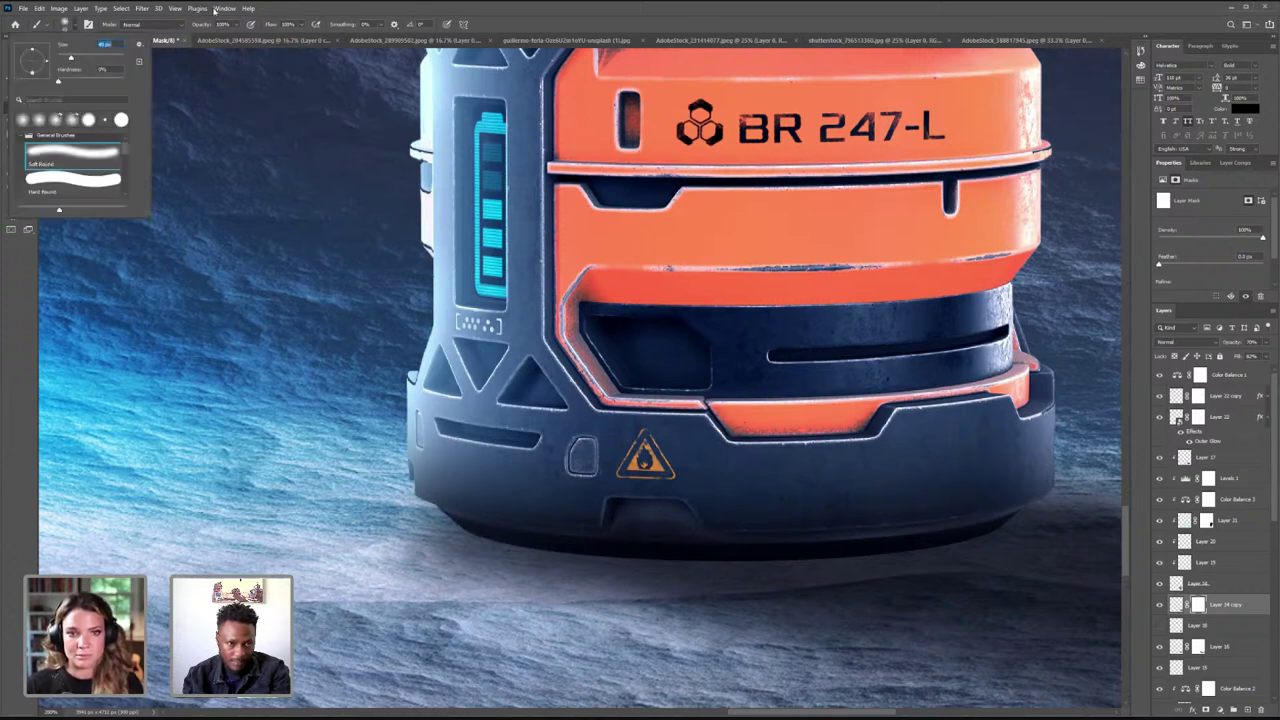
key(Return)
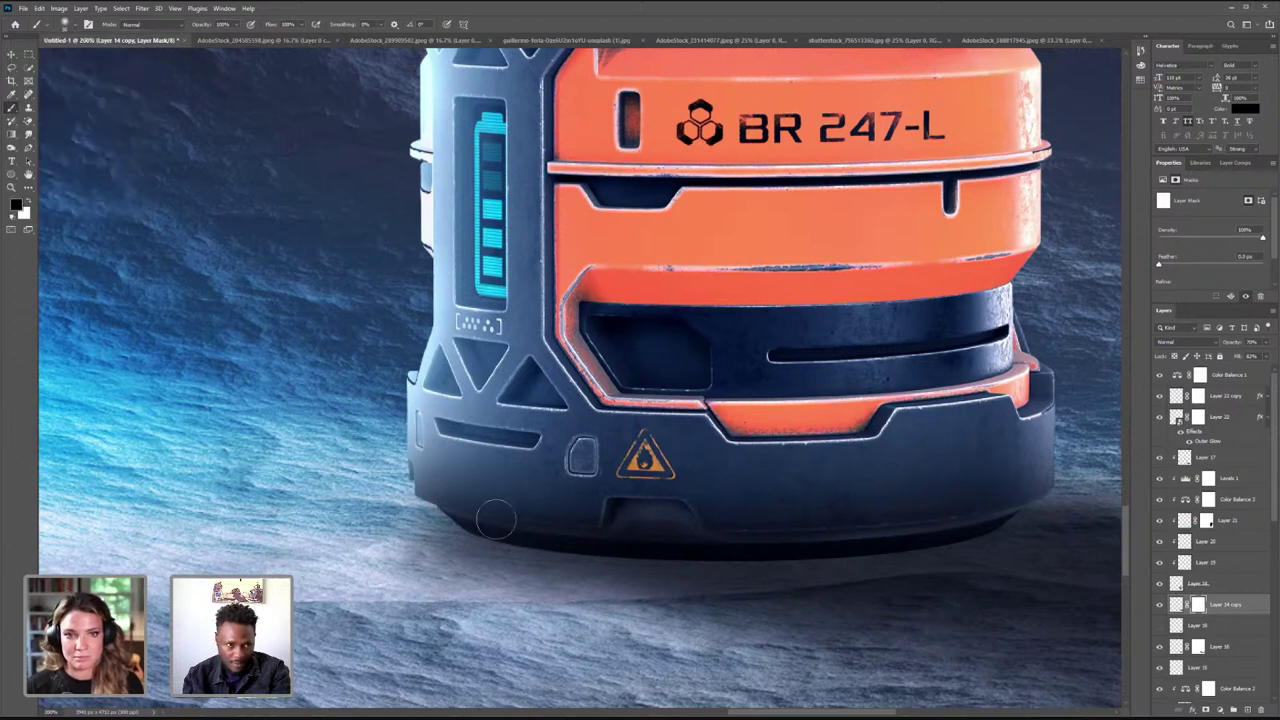
click(65, 24)
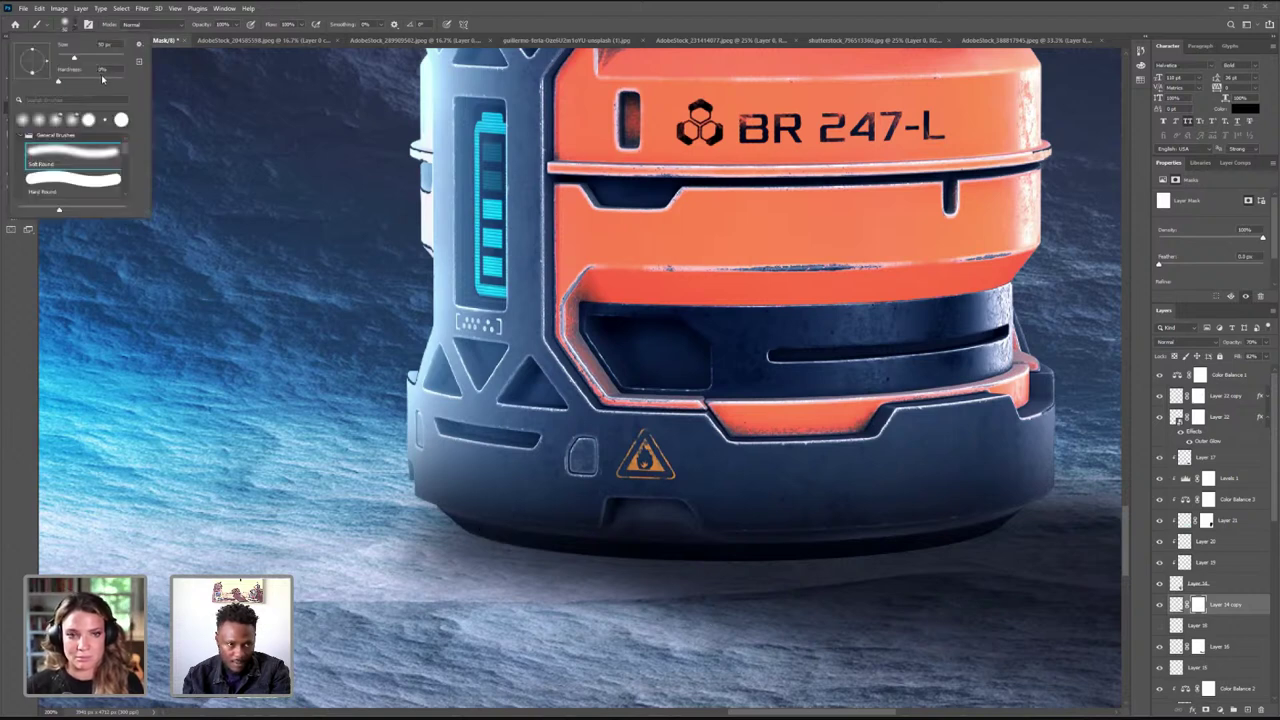
key(Escape)
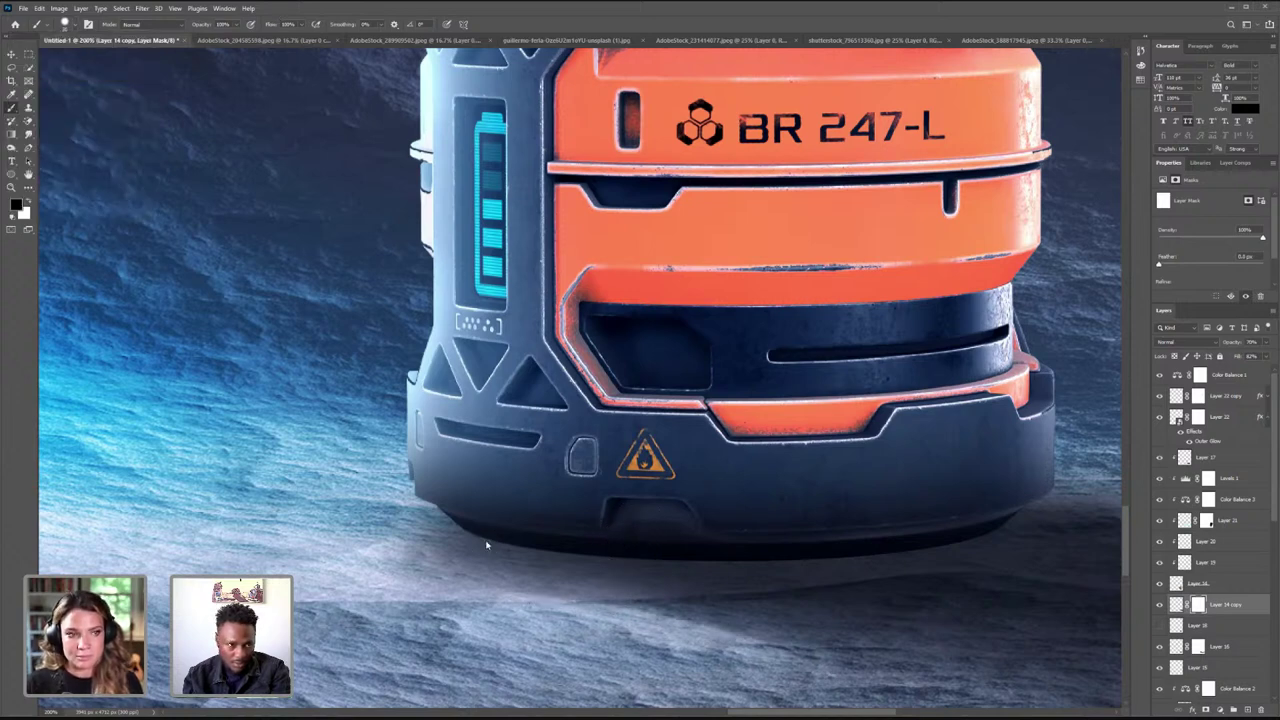
click(73, 27)
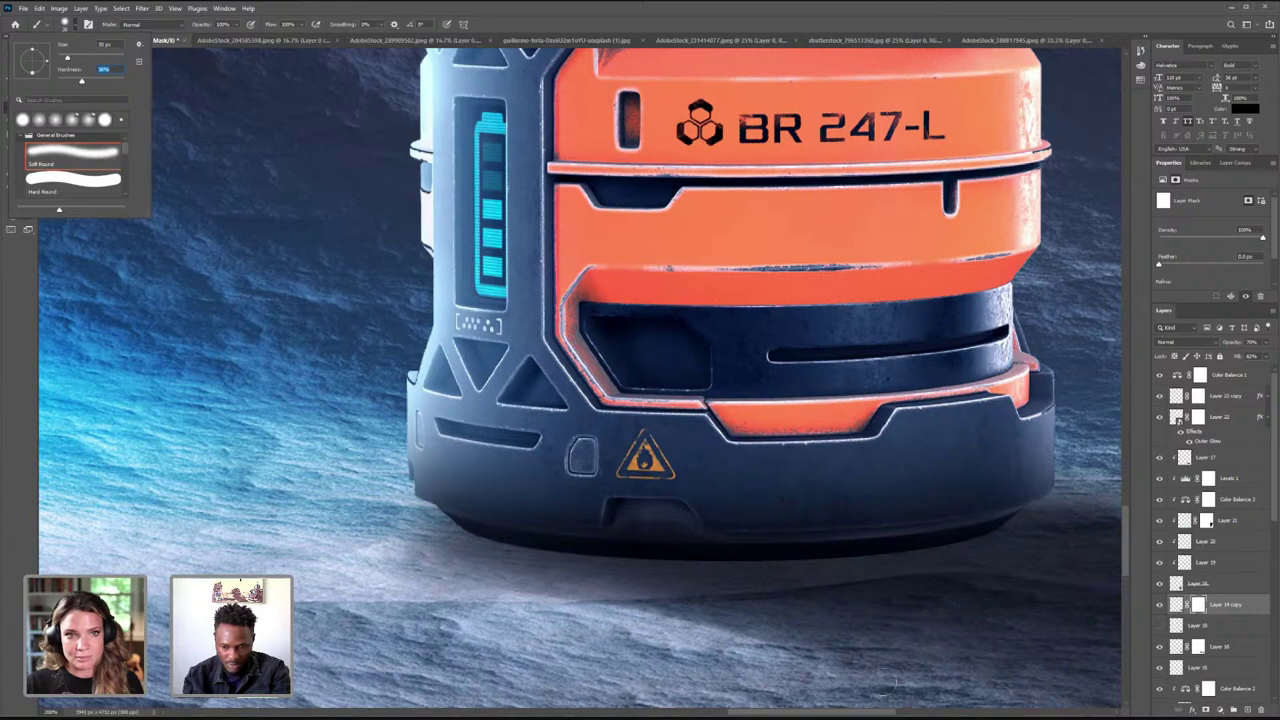
mouse_move(893, 685)
mouse_down()
mouse_move(660, 614)
mouse_move(391, 568)
mouse_up()
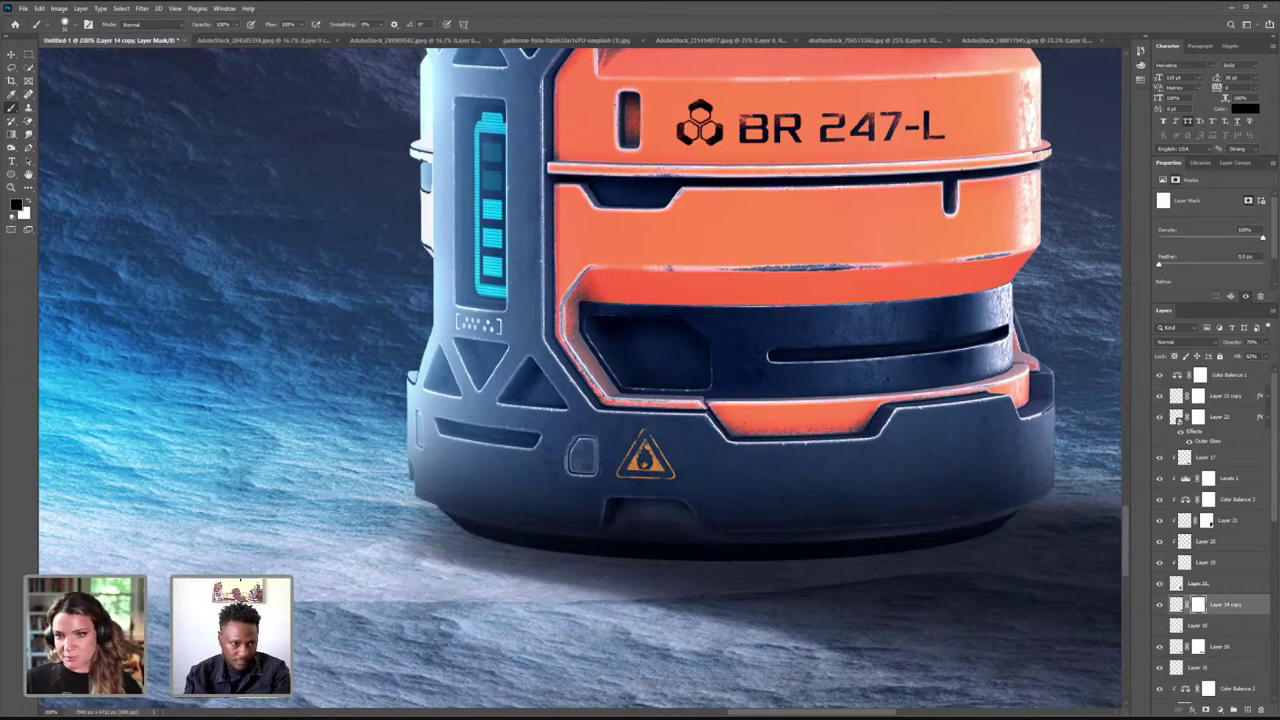
- Add a new layer above Layer 14 copy and paint a soft black contact shadow along the underside of the canister
key(z)
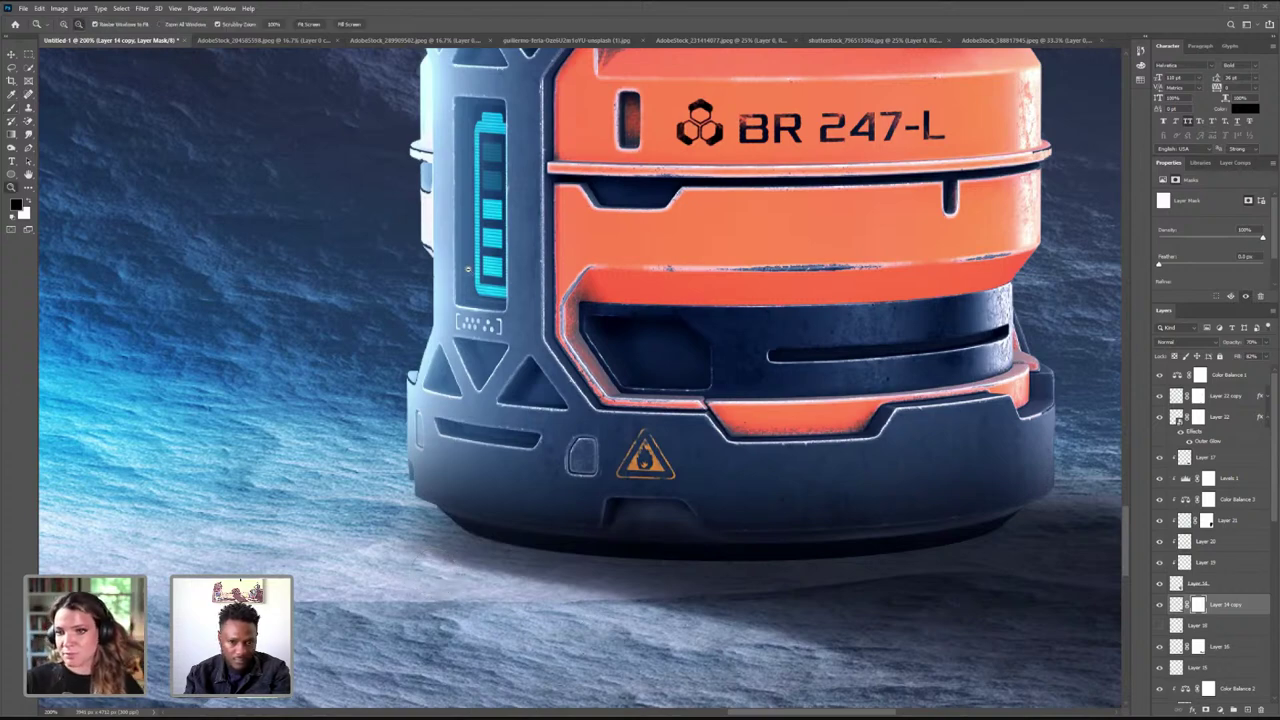
alt+click(467, 269)
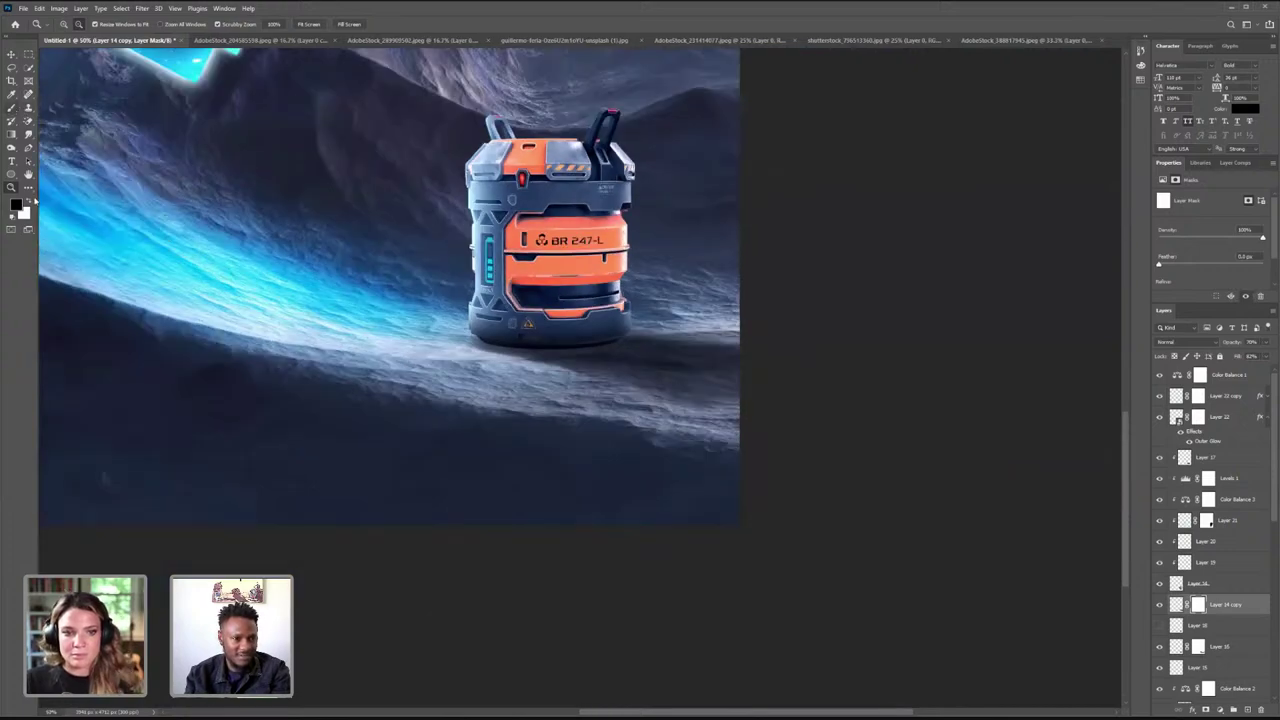
key(b)
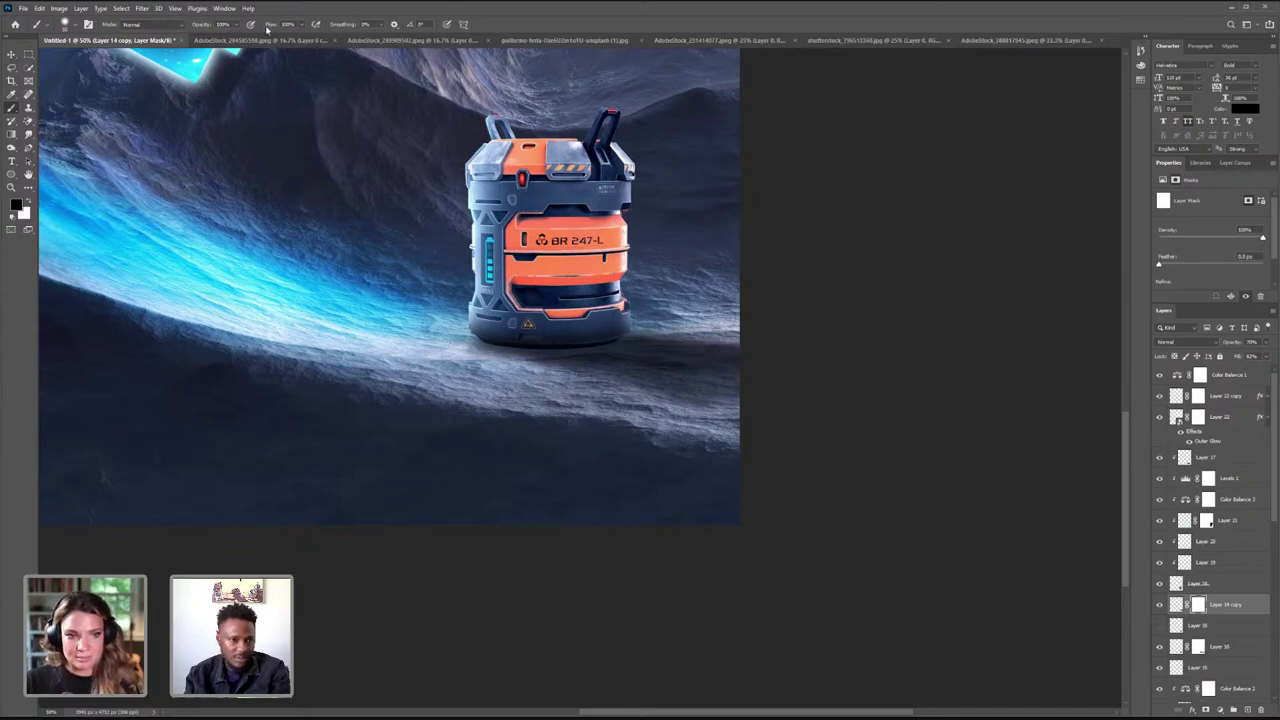
click(76, 26)
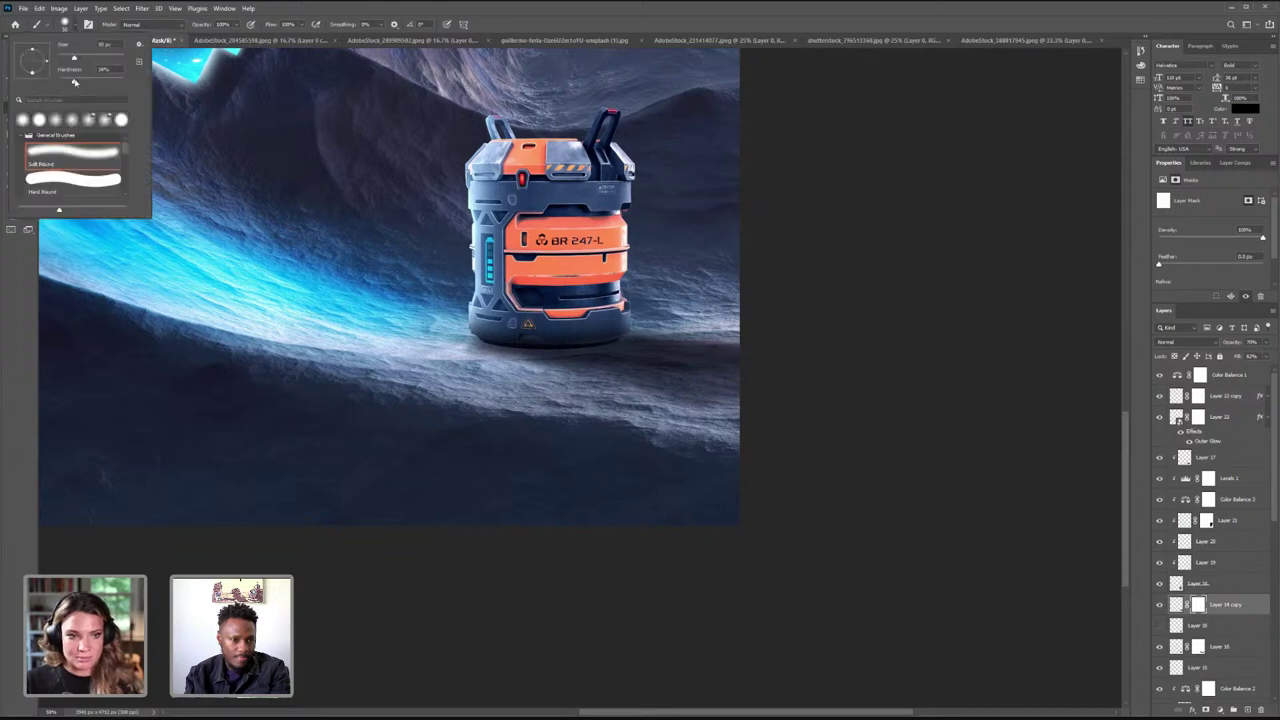
click(353, 9)
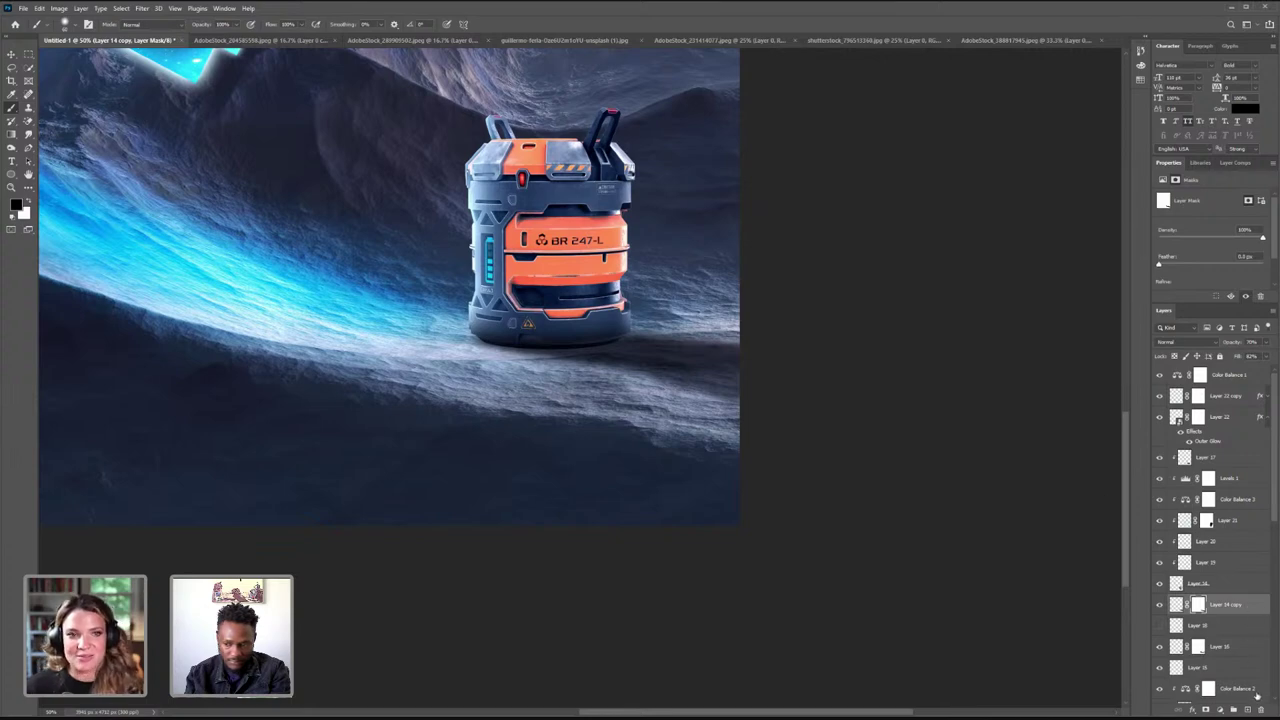
click(1247, 709)
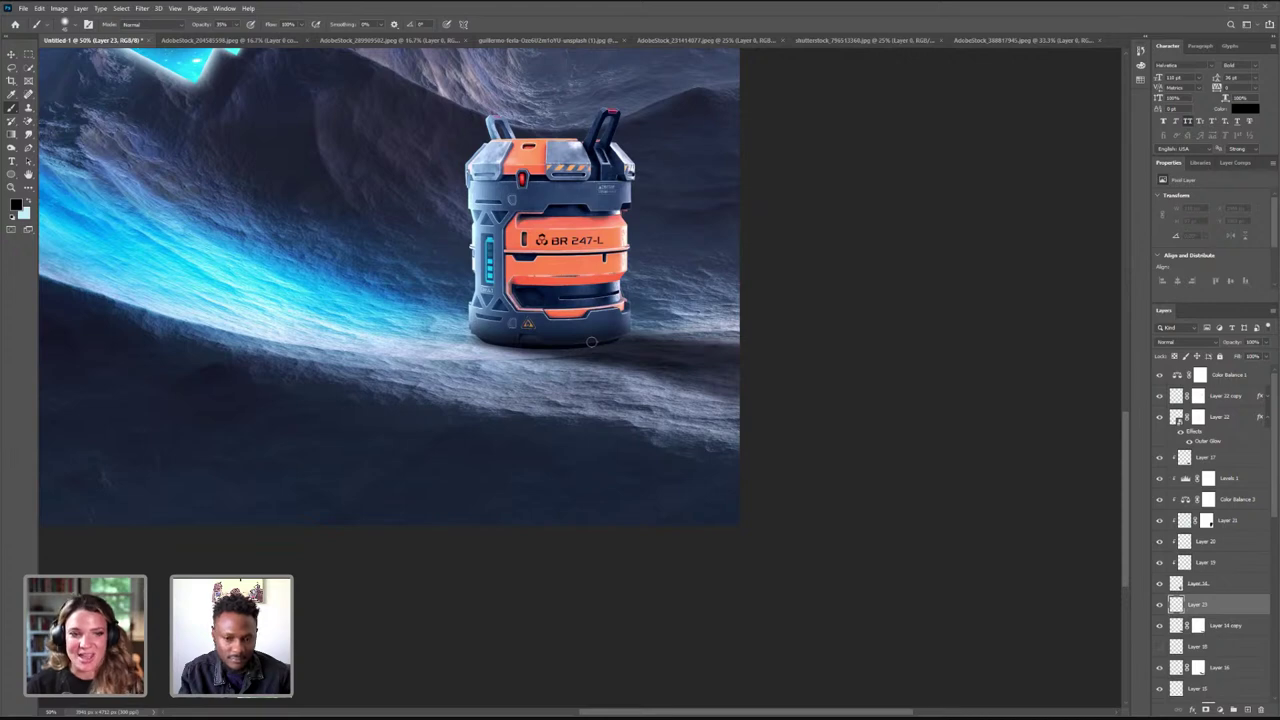
mouse_move(591, 342)
mouse_down()
mouse_move(482, 338)
mouse_move(617, 338)
mouse_move(577, 342)
mouse_move(605, 342)
mouse_up()
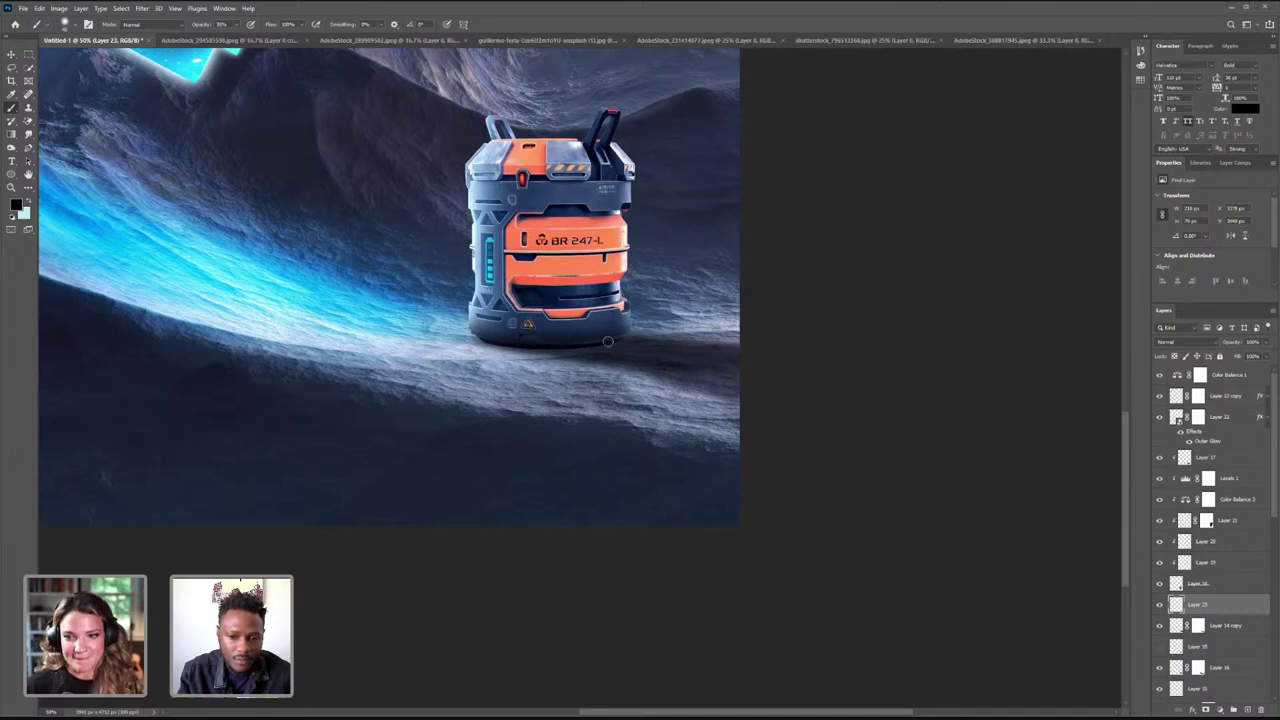
mouse_move(533, 341)
mouse_down()
mouse_move(494, 339)
mouse_move(605, 341)
mouse_up()
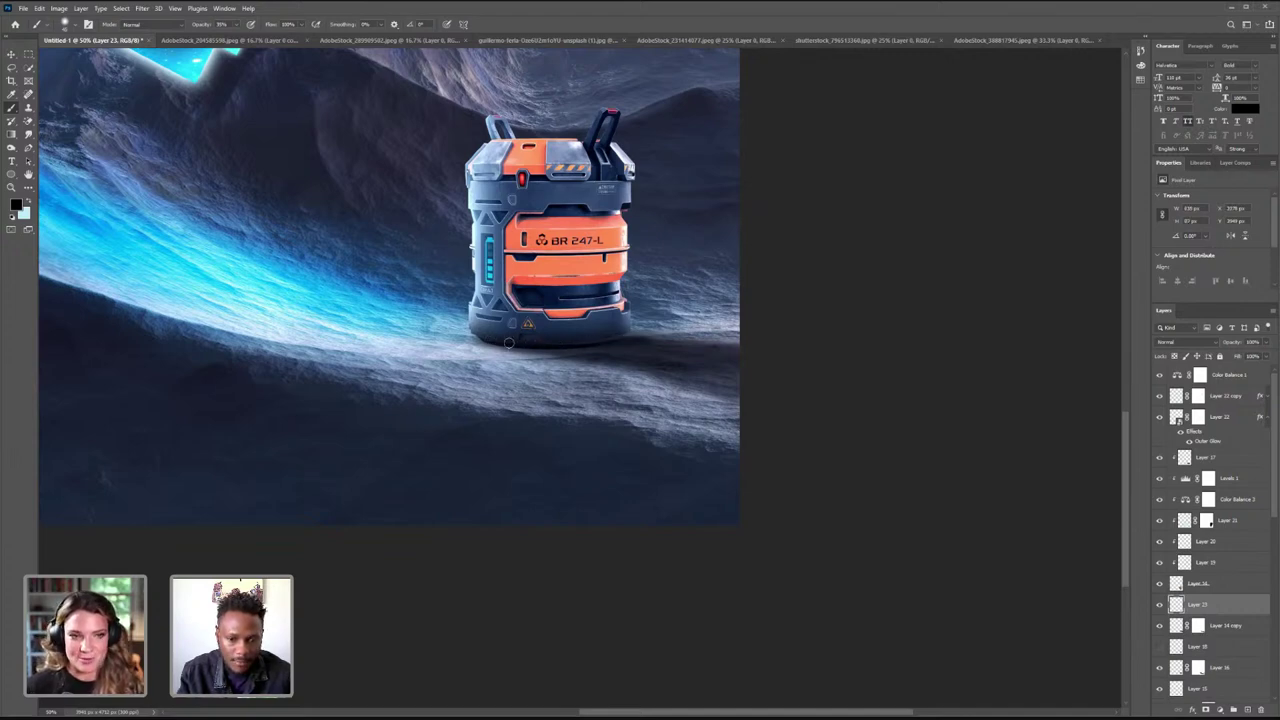
drag(485, 340, 645, 343)
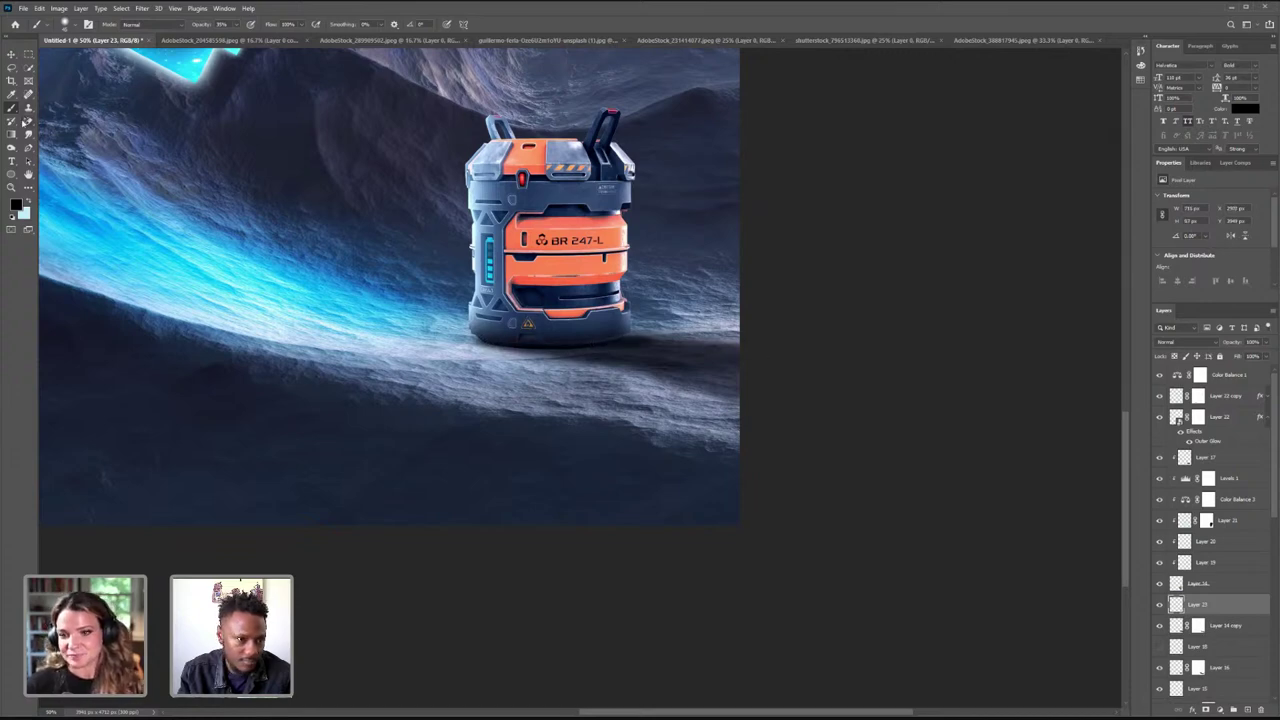
- Trim the painted contact shadow on Layer 23 with the Eraser at reduced opacity and compare the canister with and without it
click(25, 122)
key(shift+e)
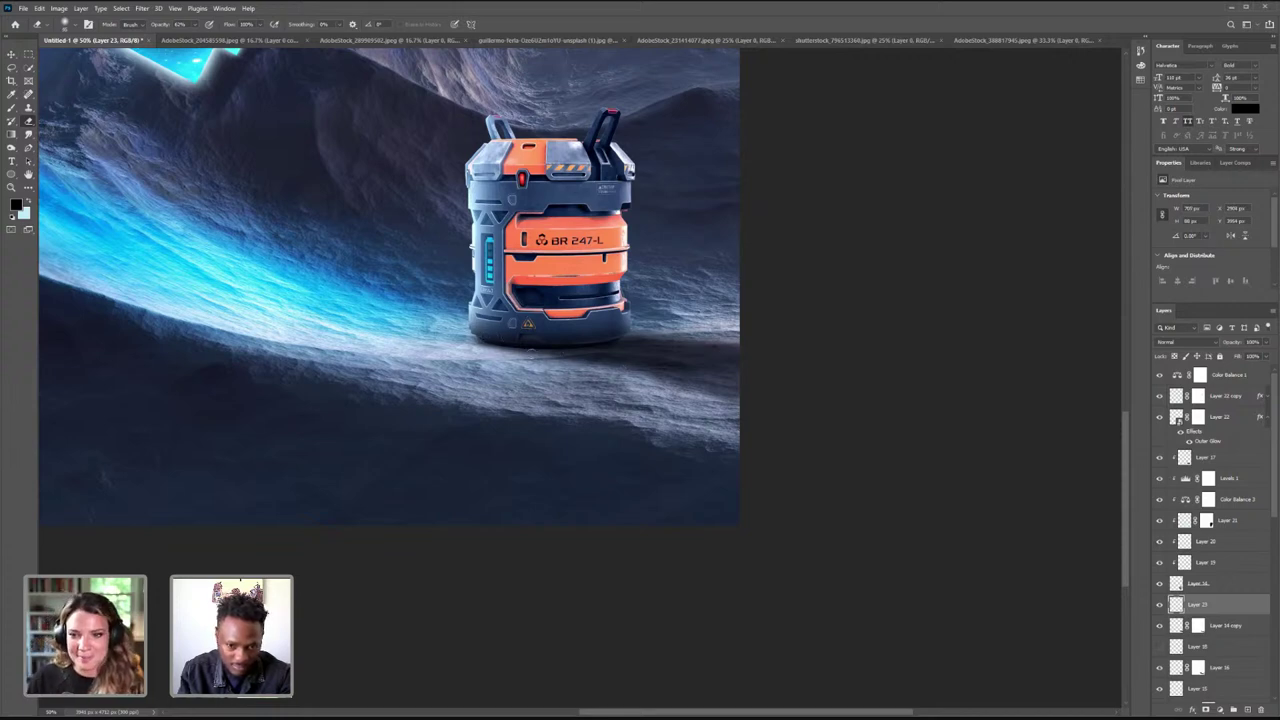
click(12, 56)
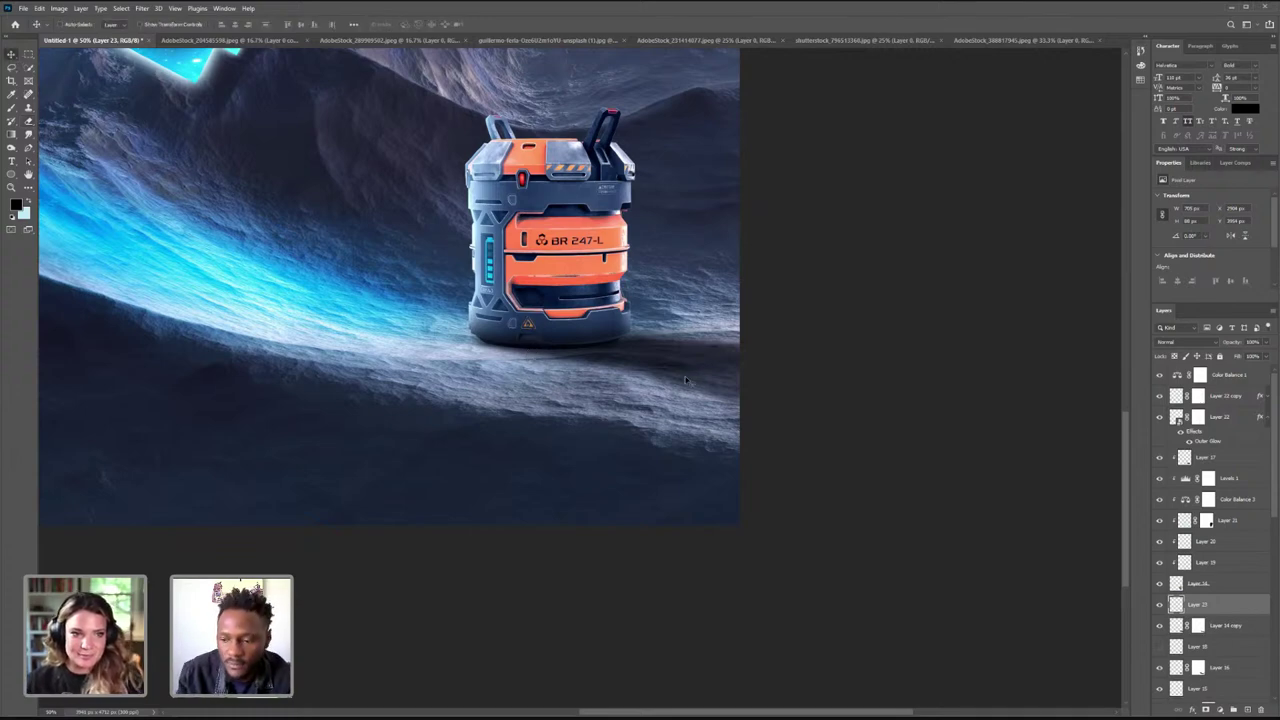
click(1159, 605)
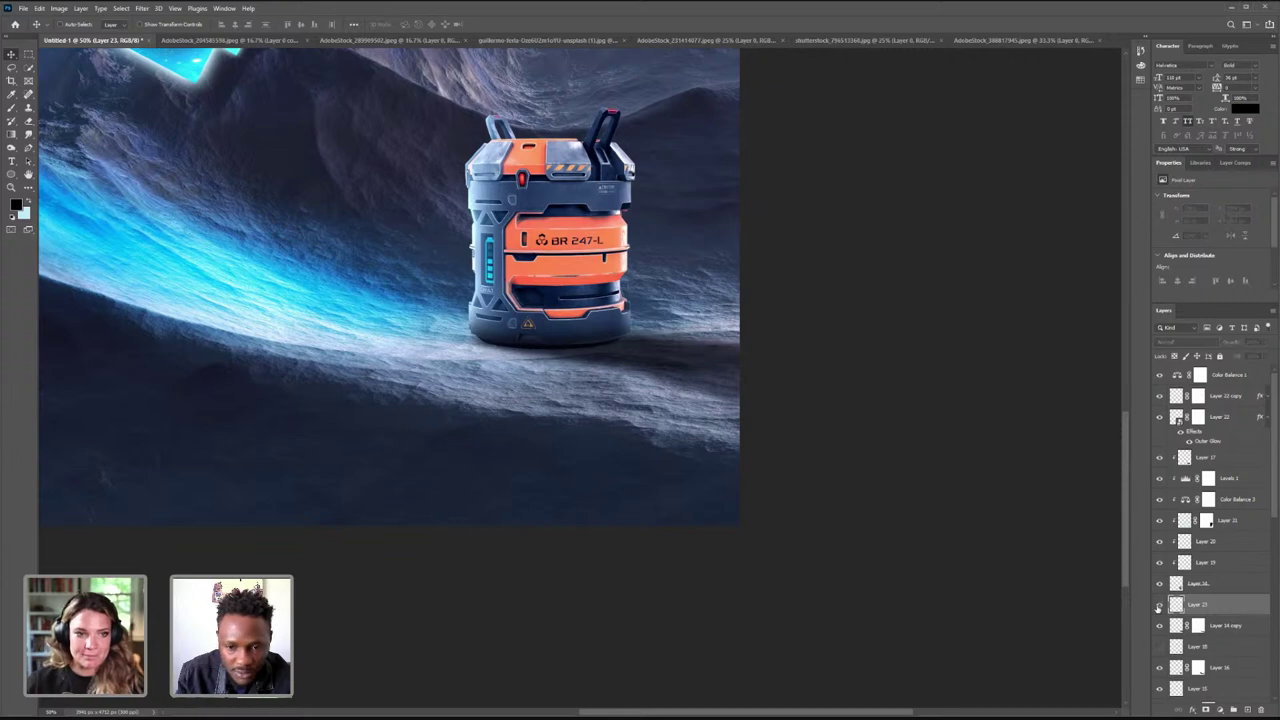
click(1159, 605)
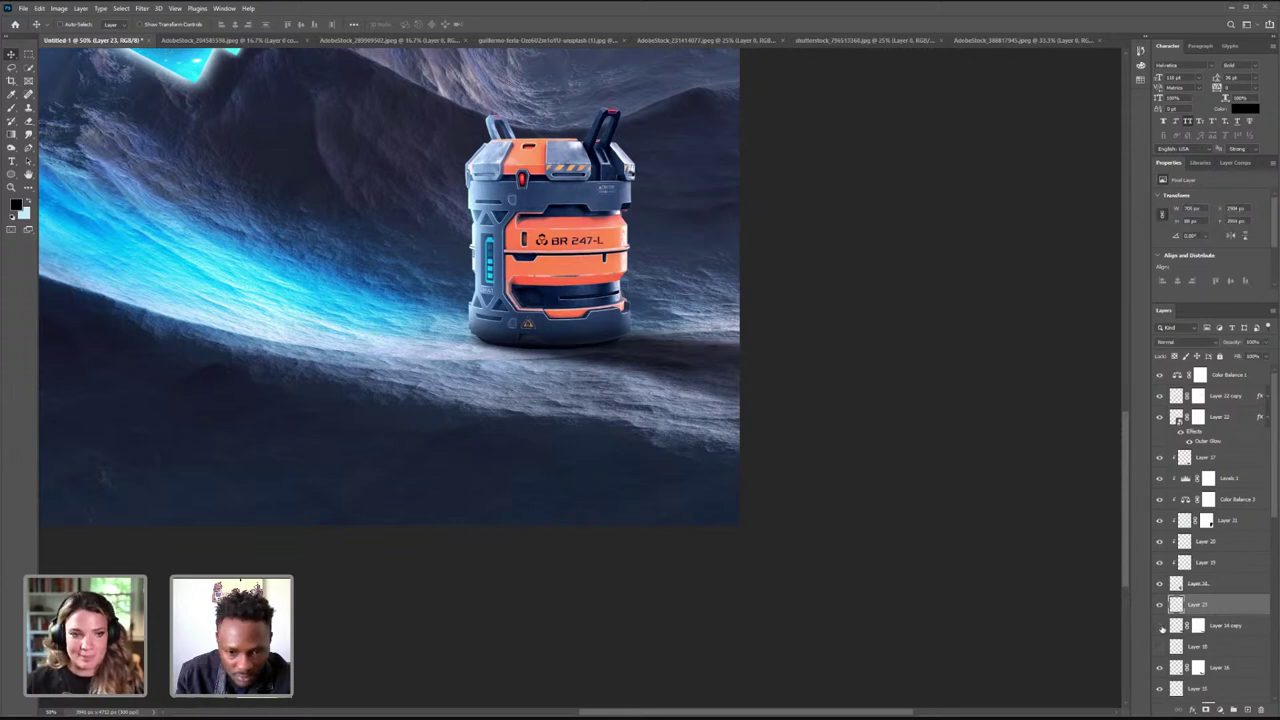
- Compare the canister with the Layer 14 copy shadow hidden and shown, and refine that layer's mask with a larger brush at low opacity
click(1161, 627)
click(1161, 627)
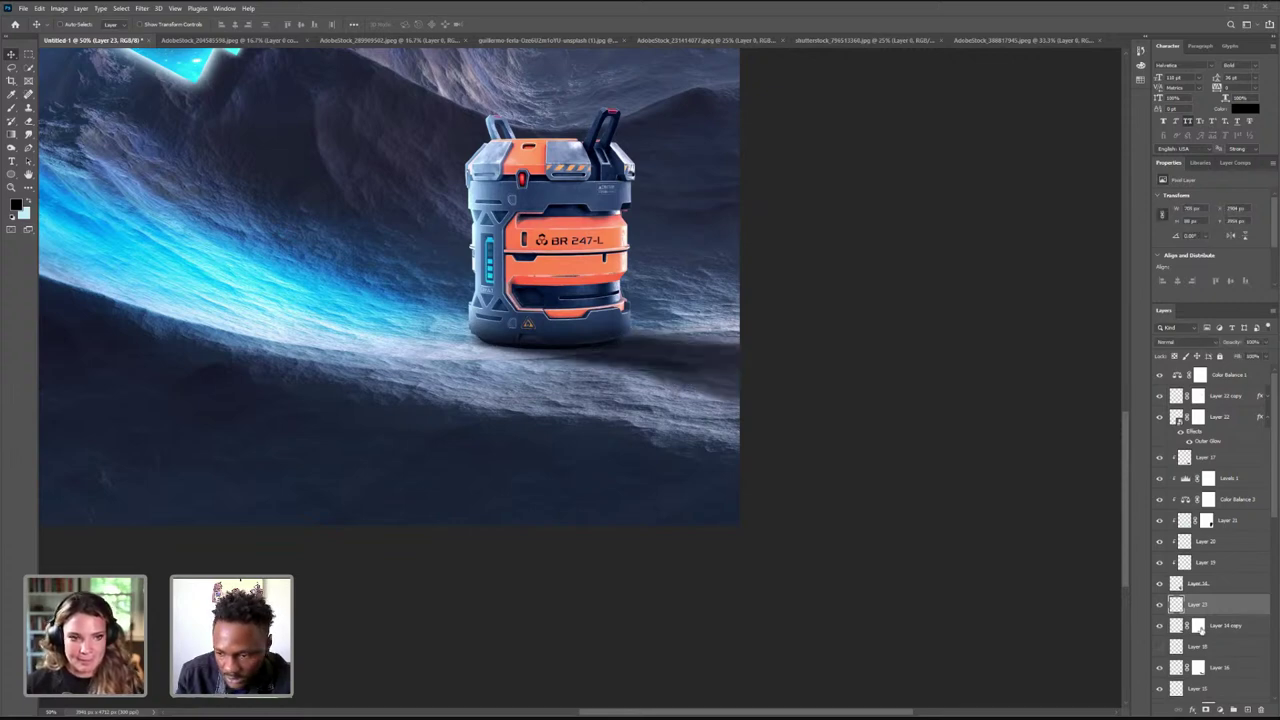
click(1199, 626)
click(29, 121)
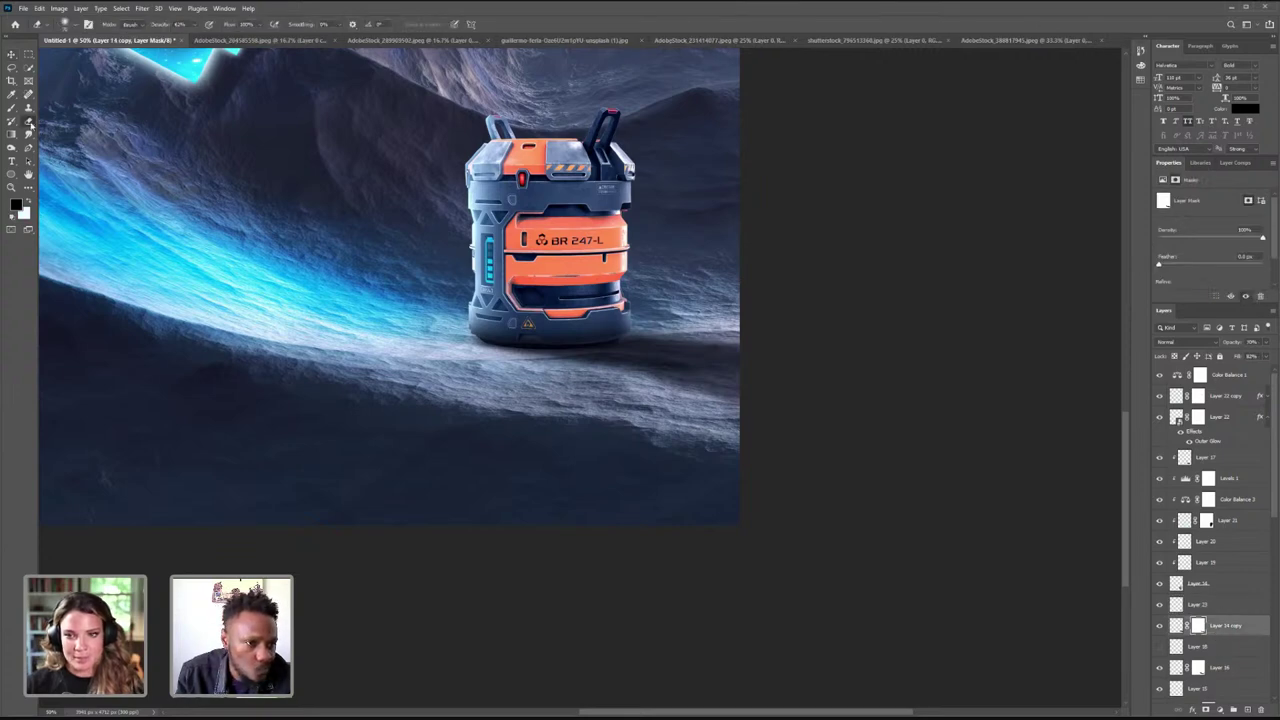
key(b)
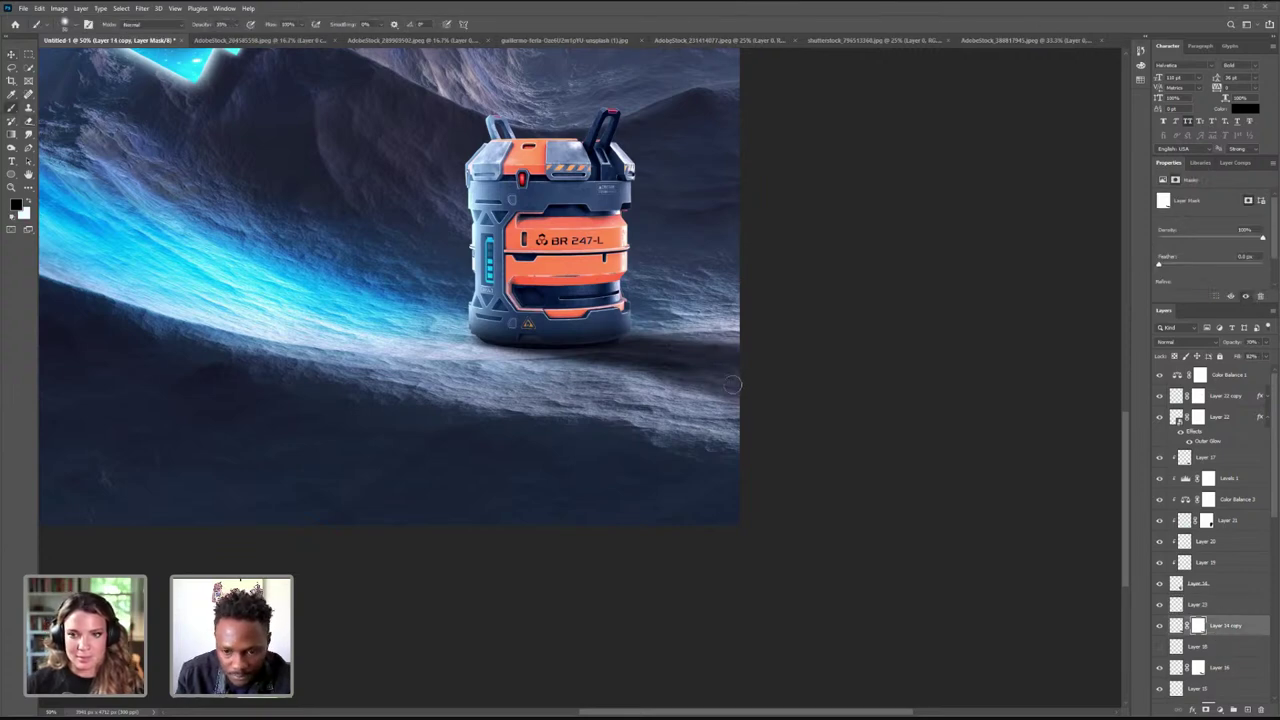
key(bracketright)
key(bracketright)
key(bracketright)
key(bracketright)
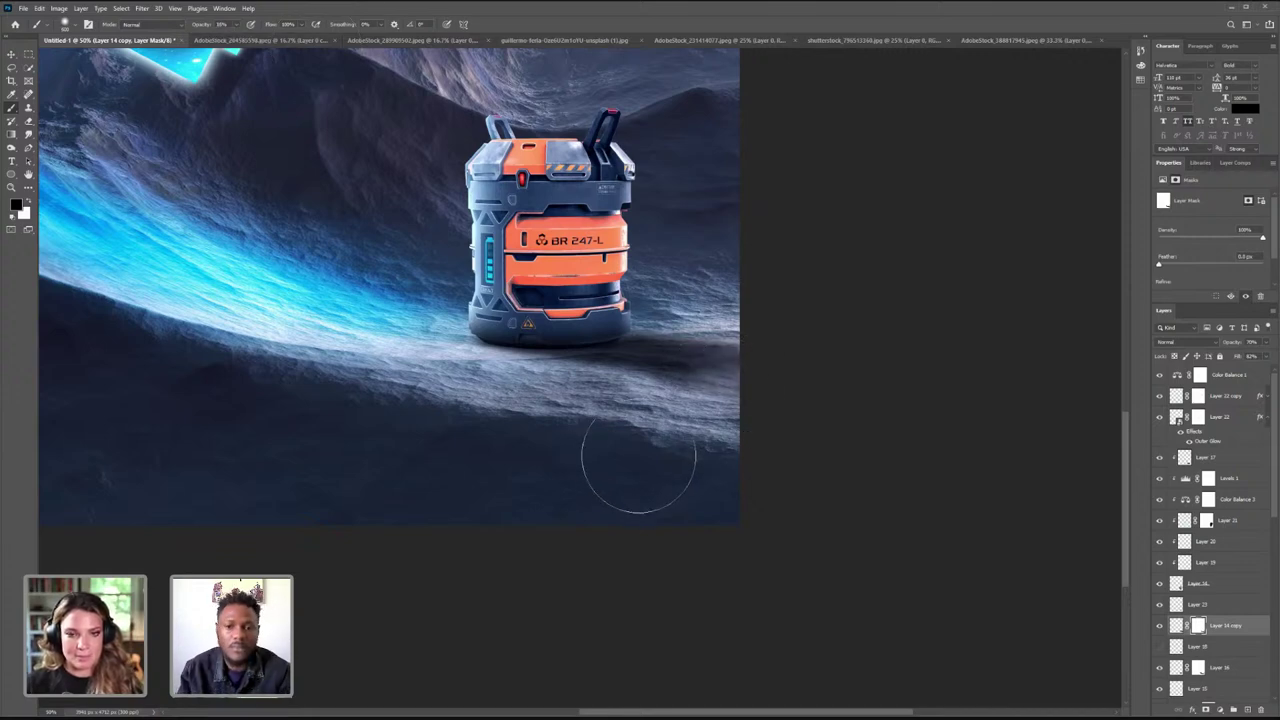
key(x)
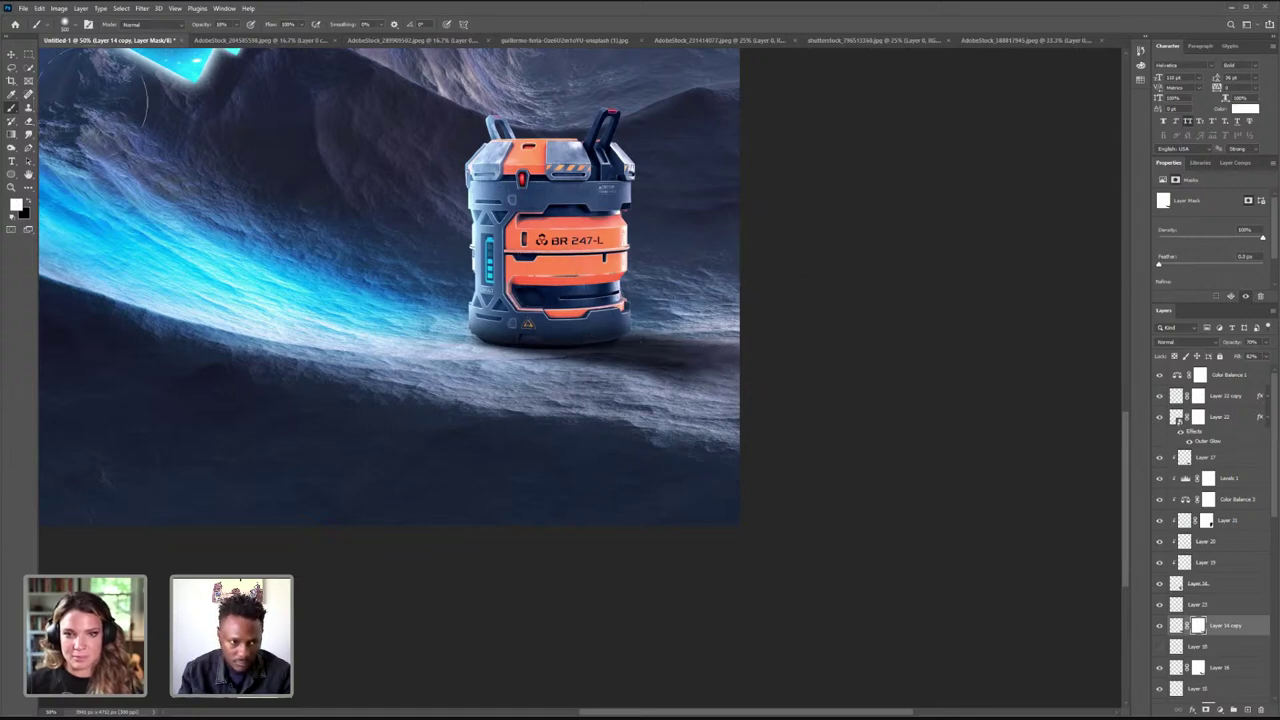
key(x)
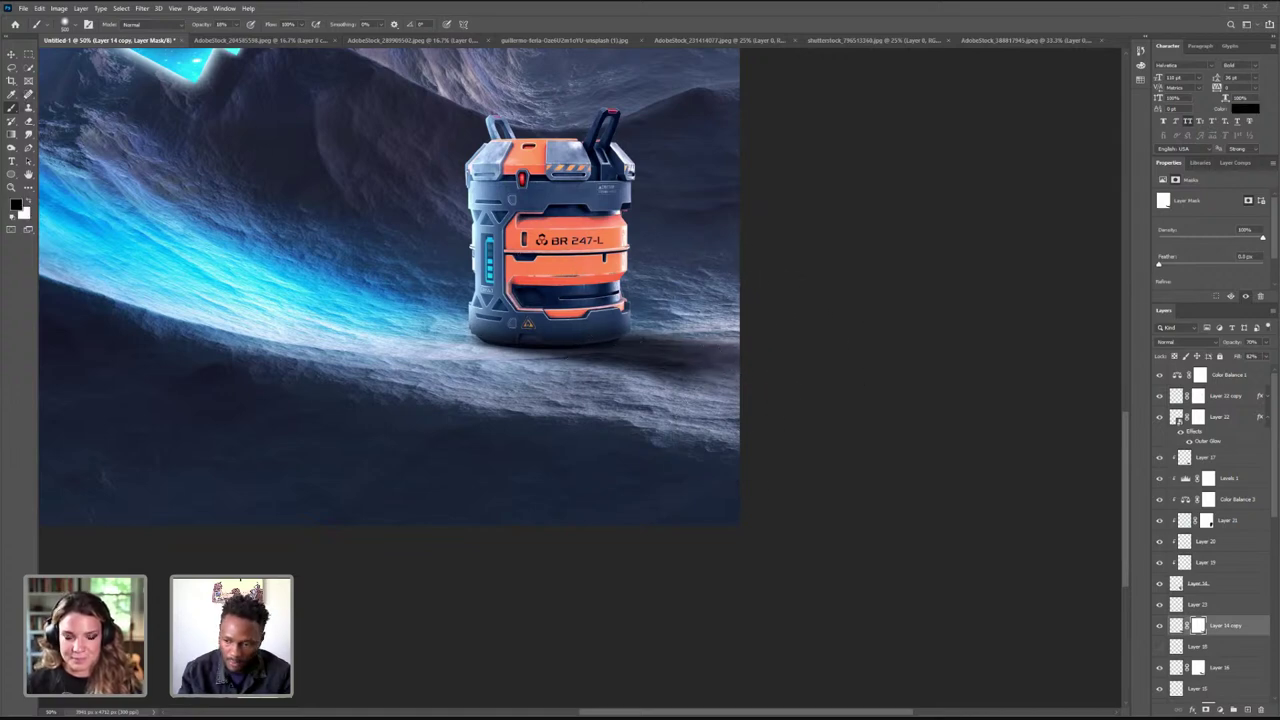
- Add a new layer above Layer 14 copy and paint a soft black low-opacity shadow across the ground beneath and beside the canister
click(1243, 708)
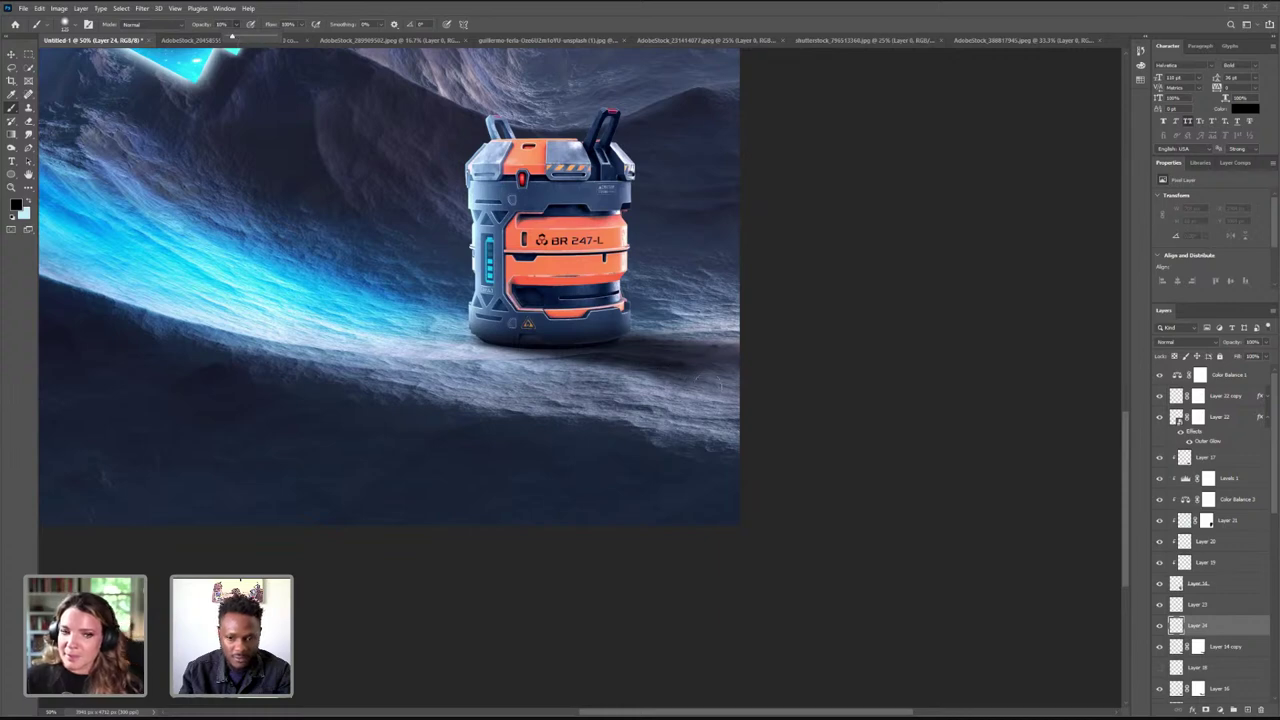
mouse_move(703, 385)
mouse_down()
mouse_move(554, 343)
mouse_move(490, 352)
mouse_move(807, 386)
mouse_move(447, 340)
mouse_move(571, 357)
mouse_up()
key(])
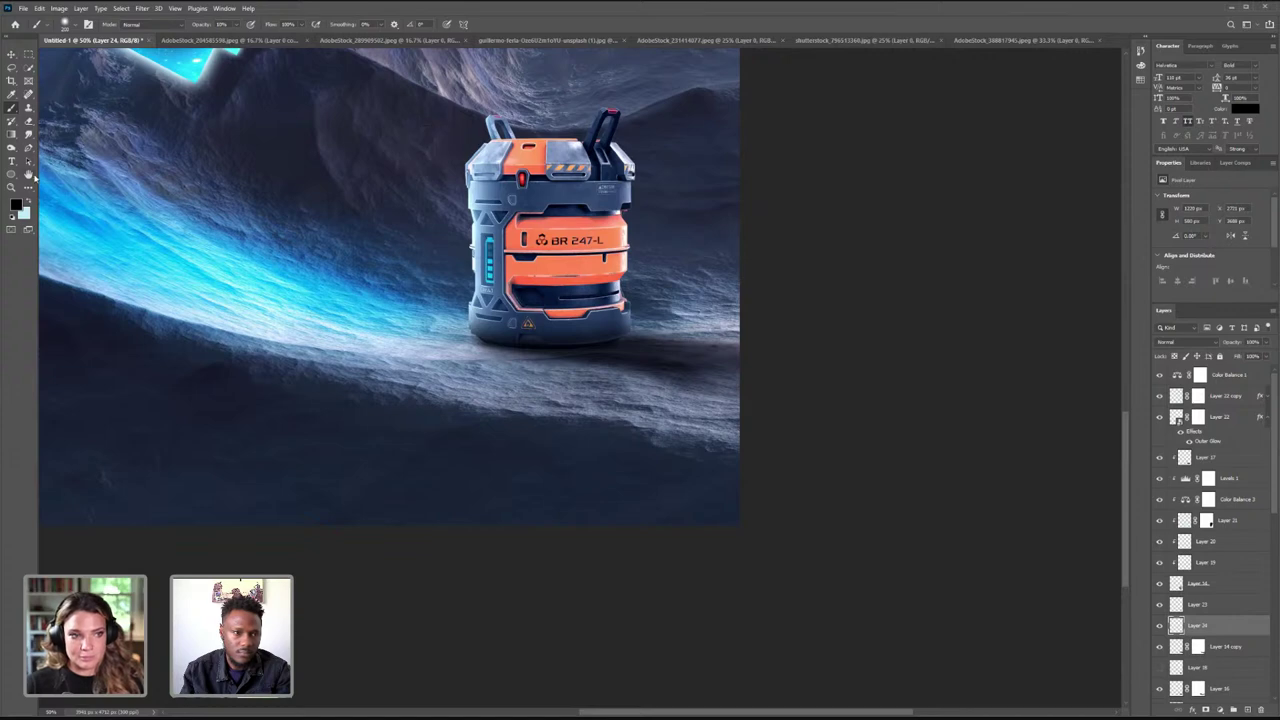
- Add a new clipped layer above Layer 21 and start painting a light blue rim highlight along the canister lid's outer left edge
click(11, 187)
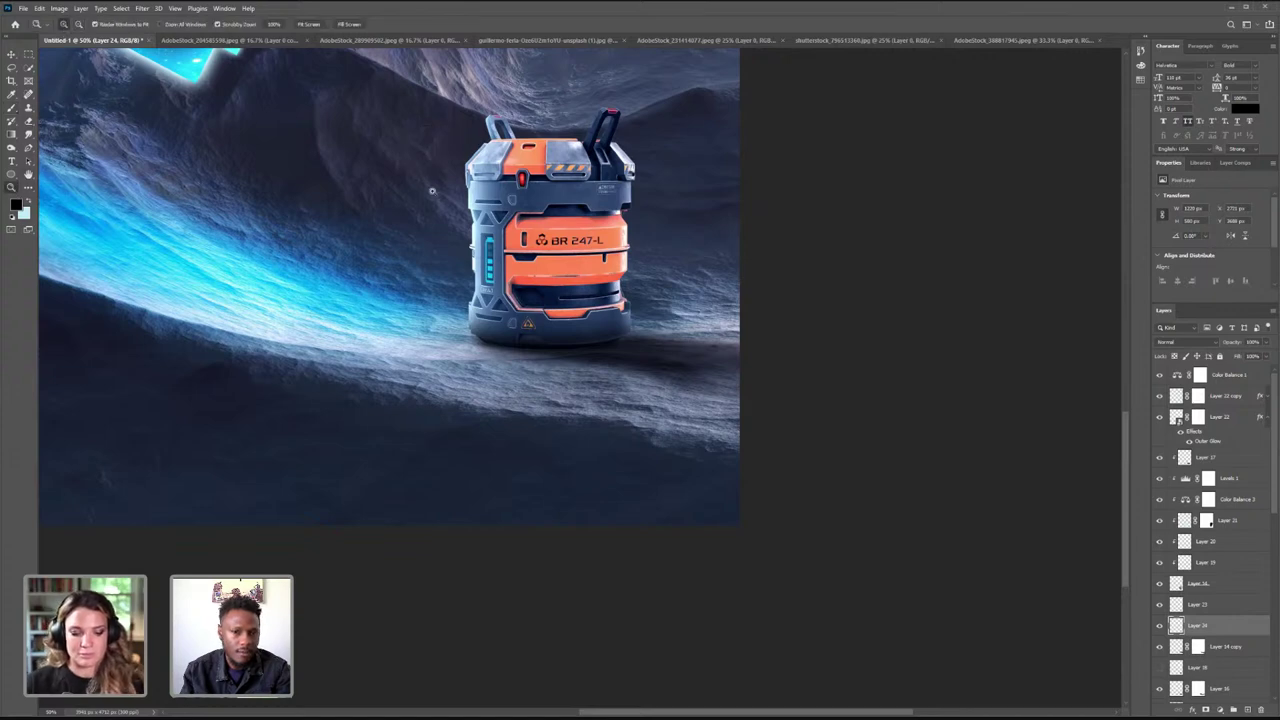
click(468, 185)
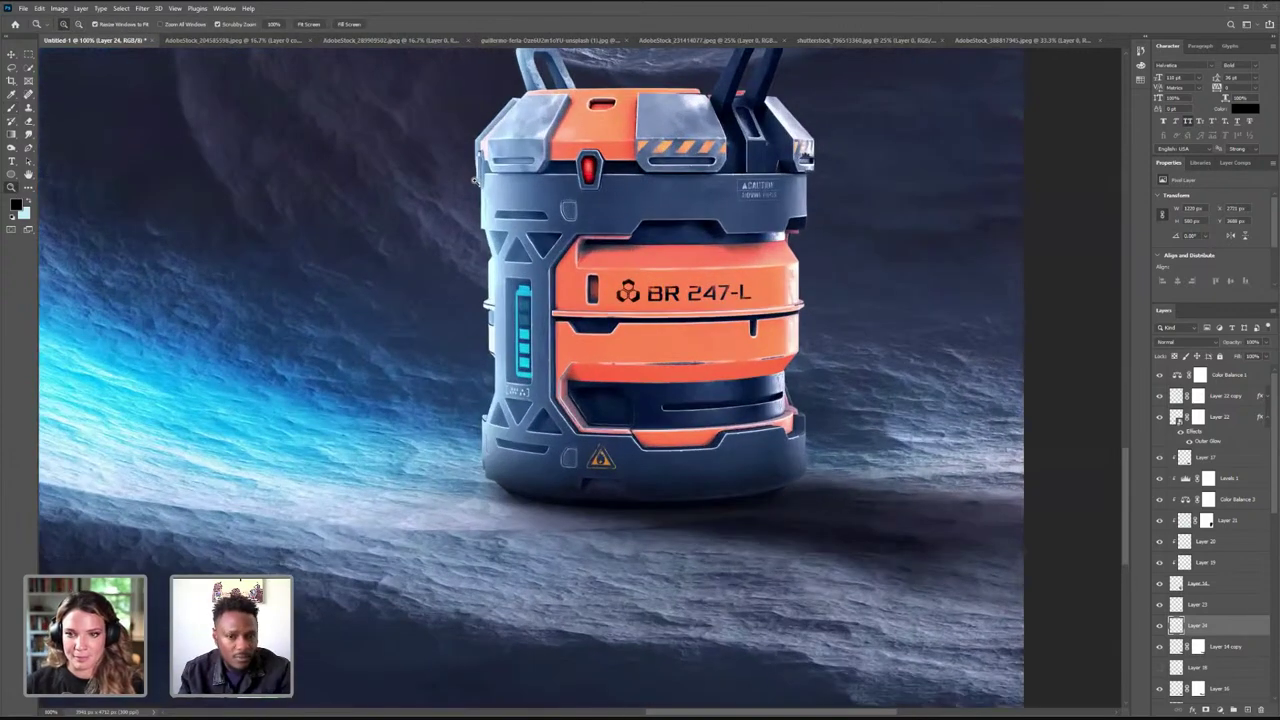
key(b)
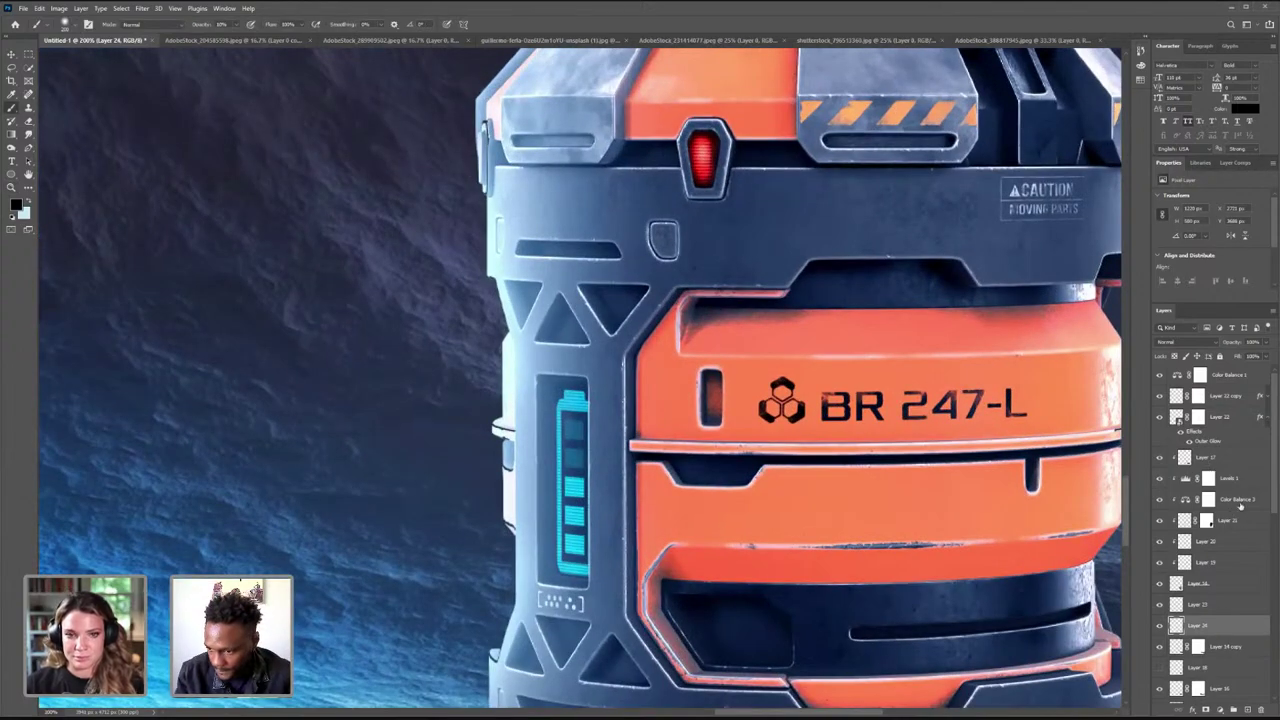
click(1238, 521)
click(1246, 709)
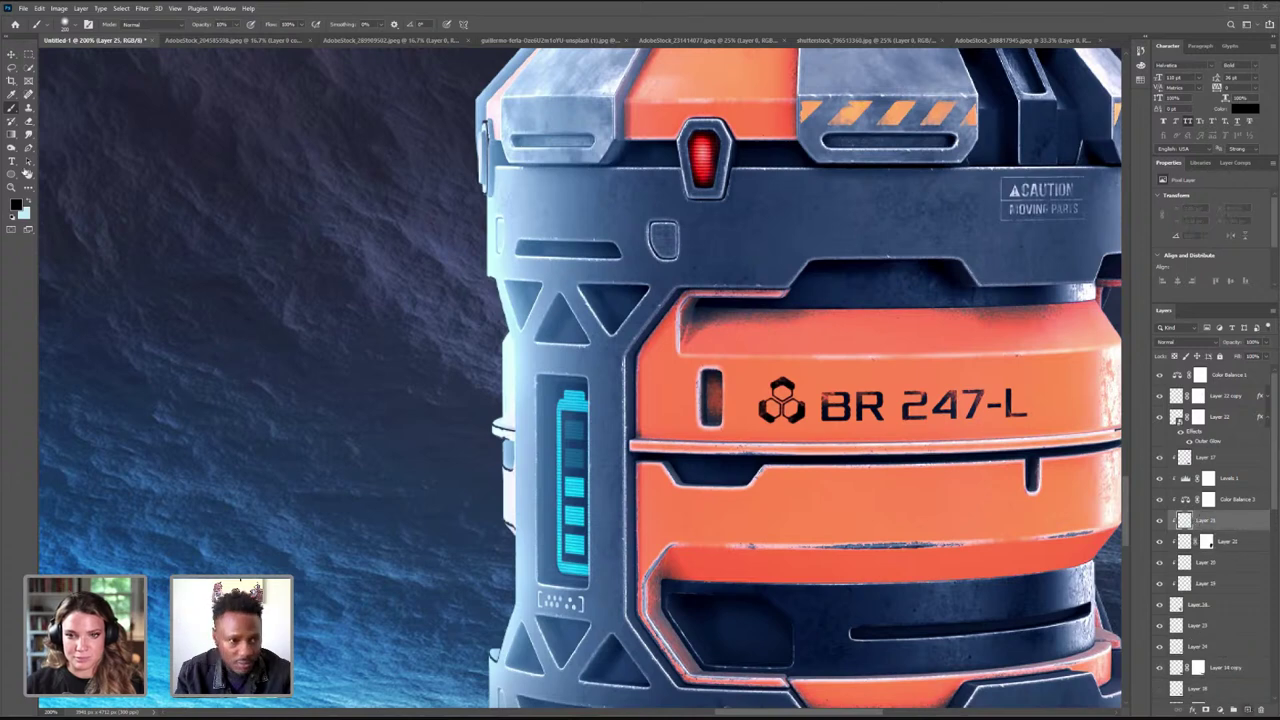
key(x)
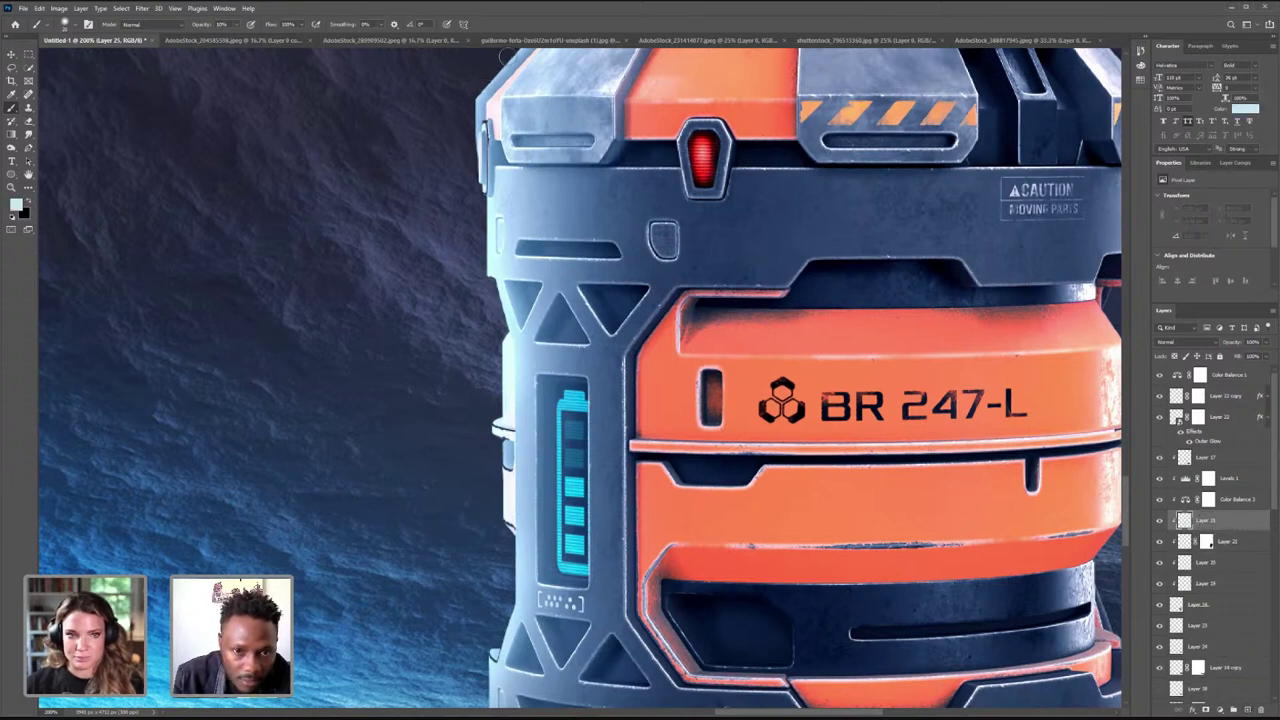
drag(507, 58, 497, 69)
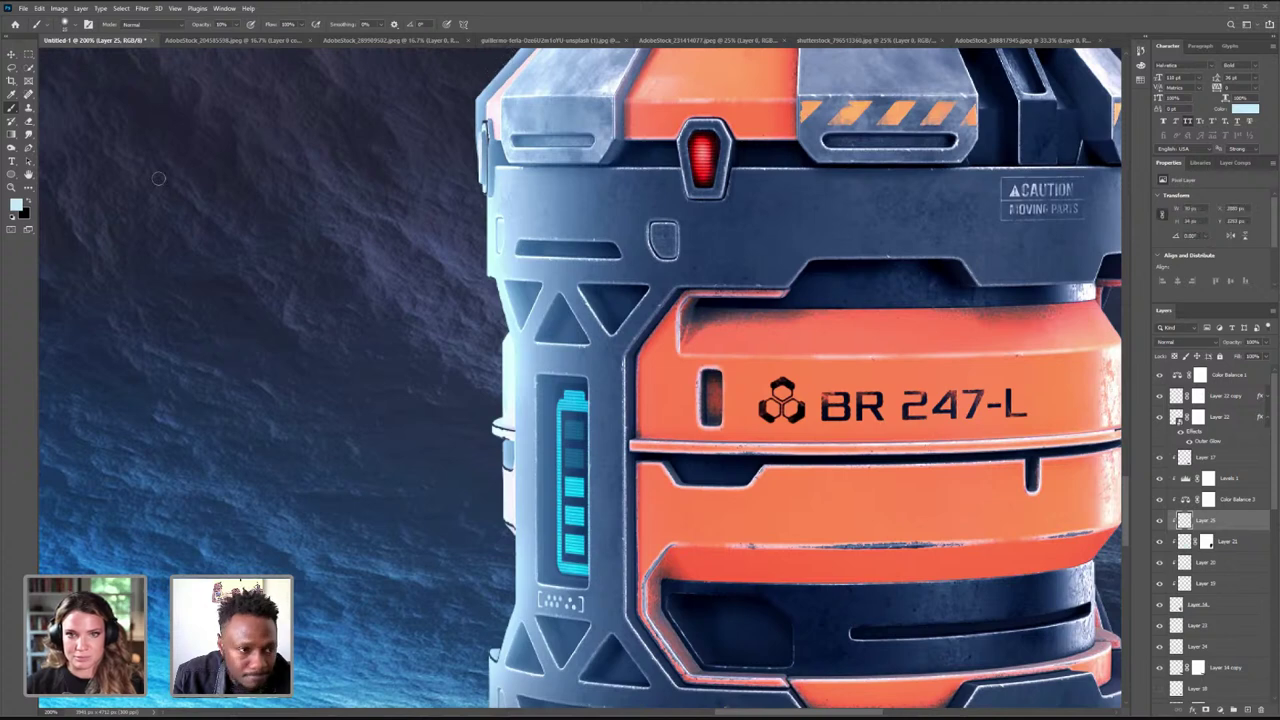
- Switch to white, raise the brush opacity and paint a rim highlight down the canister's left edge to its base
key(d)
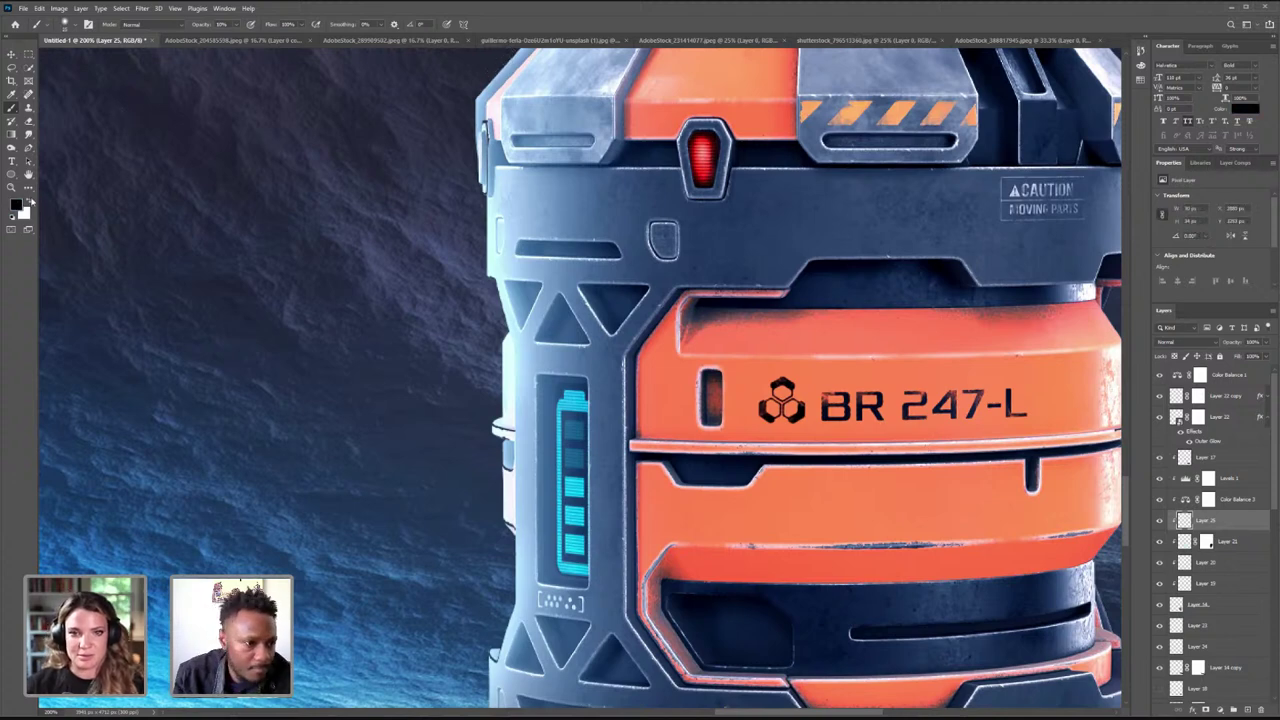
click(29, 200)
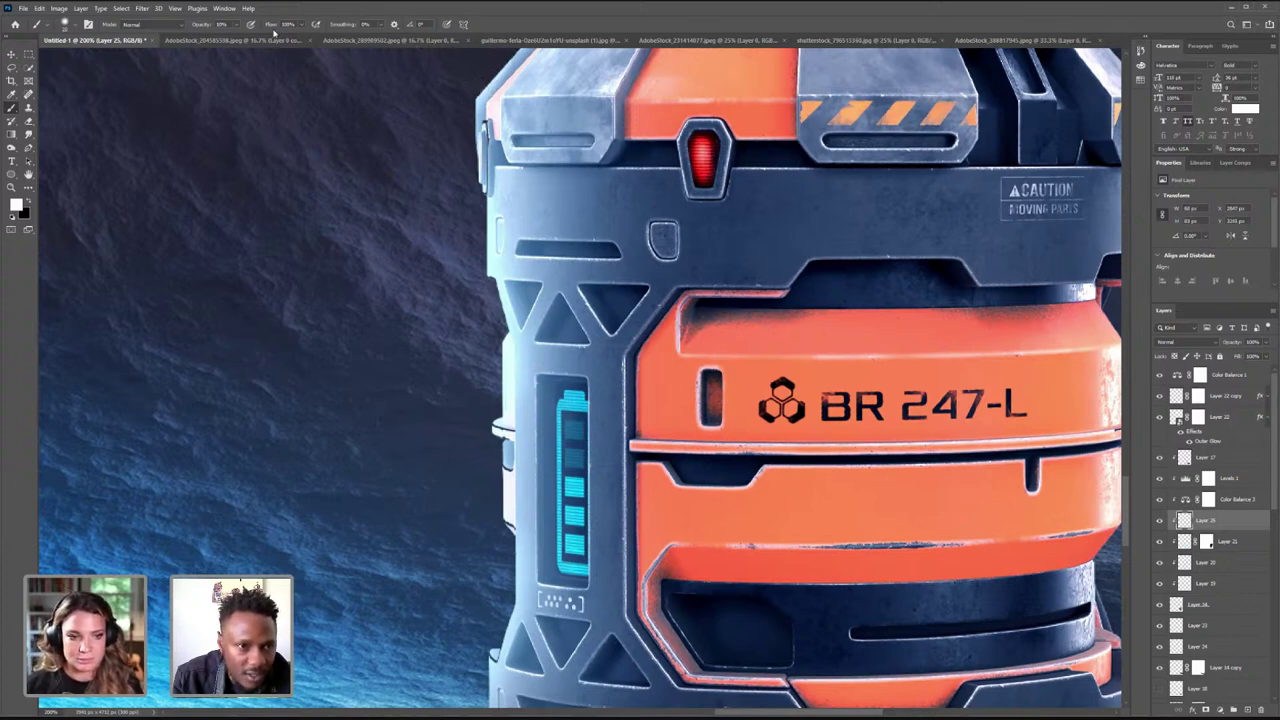
drag(236, 24, 261, 37)
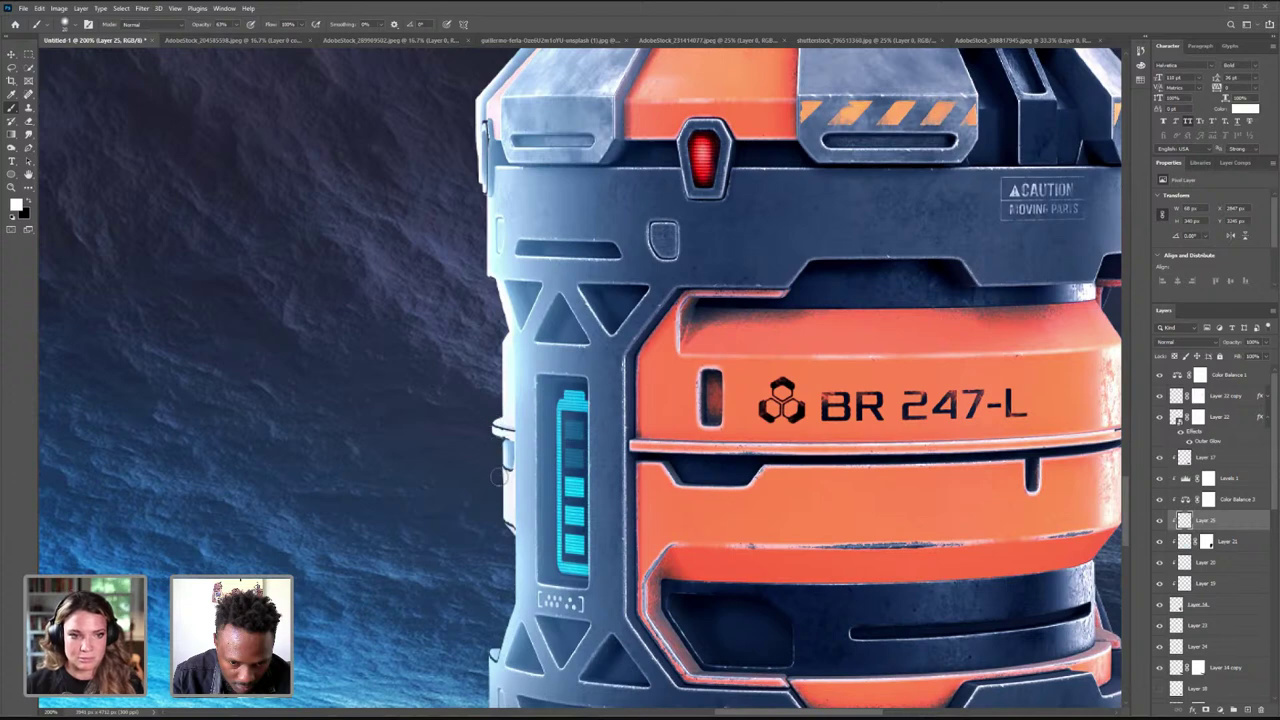
mouse_move(505, 537)
mouse_down()
mouse_move(515, 588)
mouse_move(496, 652)
mouse_up()
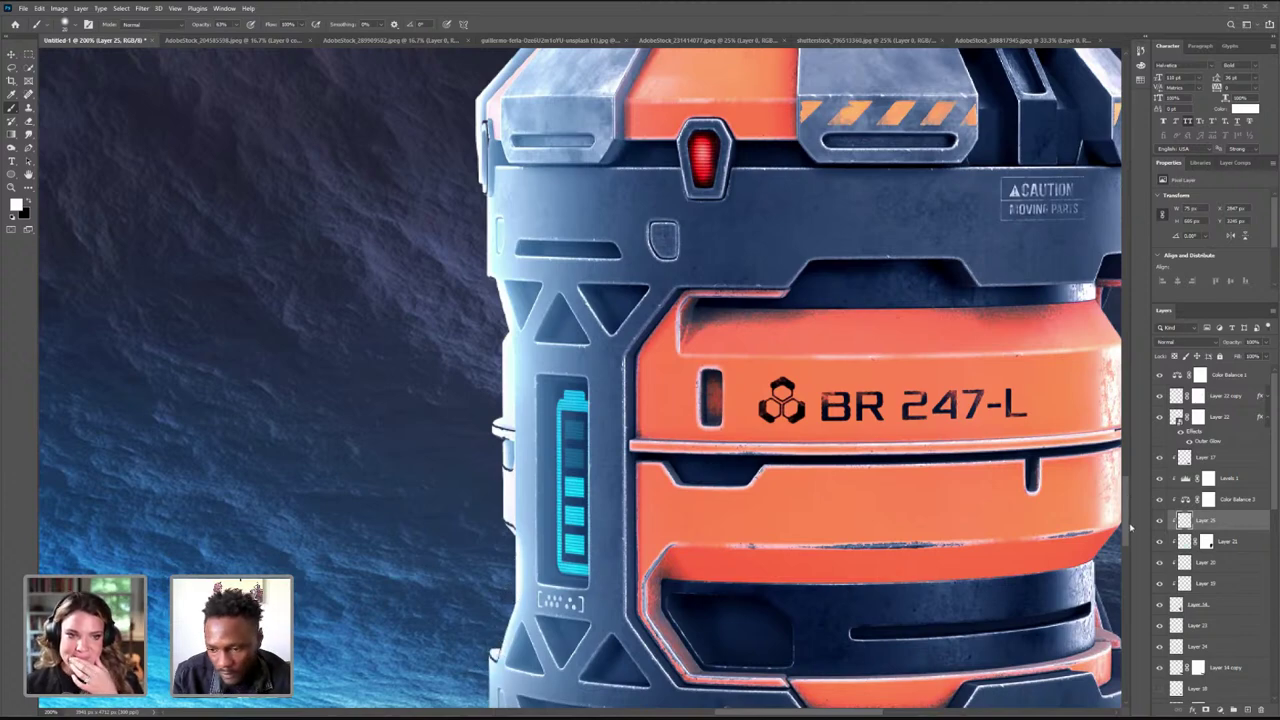
scroll(477, 419, down, 4)
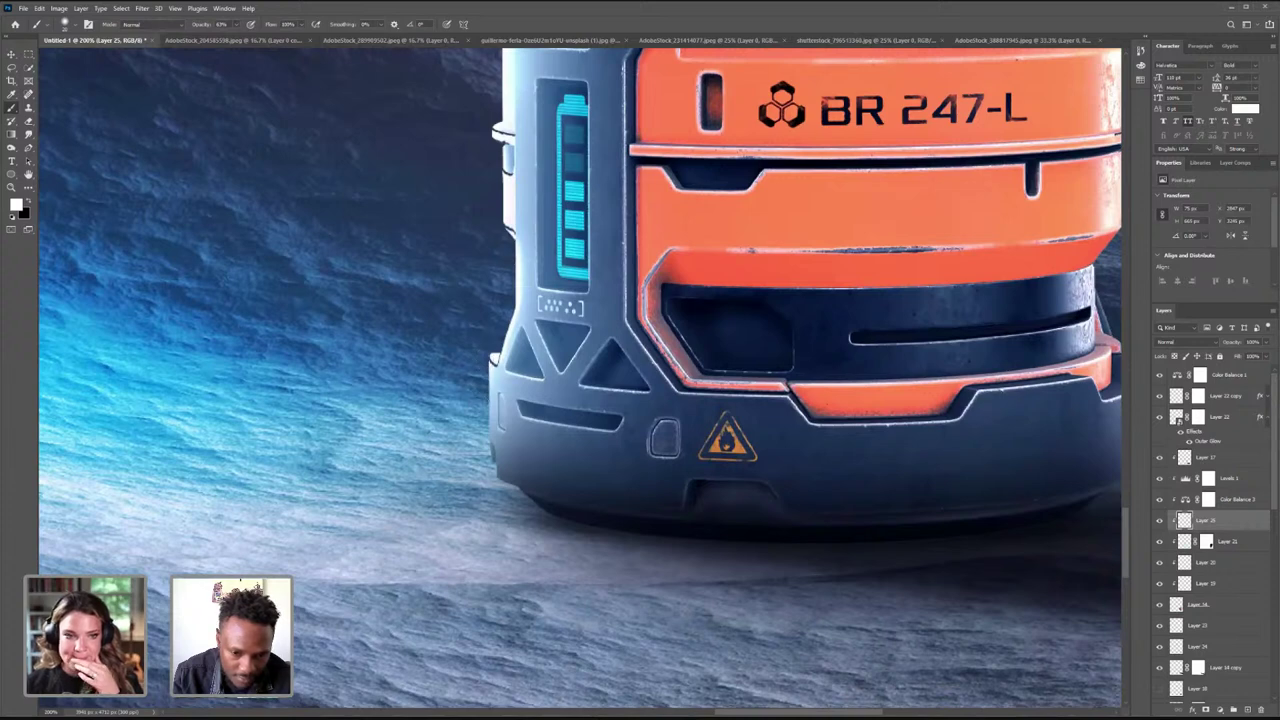
drag(486, 411, 488, 432)
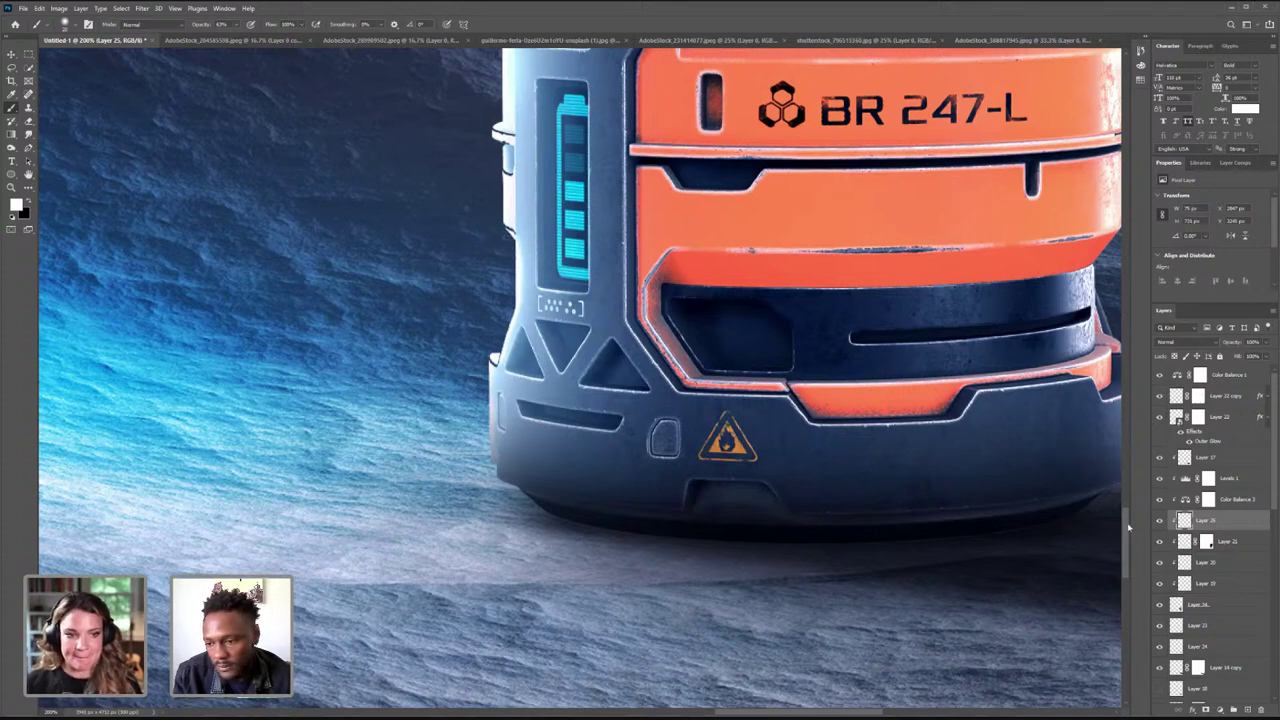
- Paint the white rim highlight along the left handle and upper lid edge, and reduce the opacity of the highlight layer
scroll(1128, 527, up, 10)
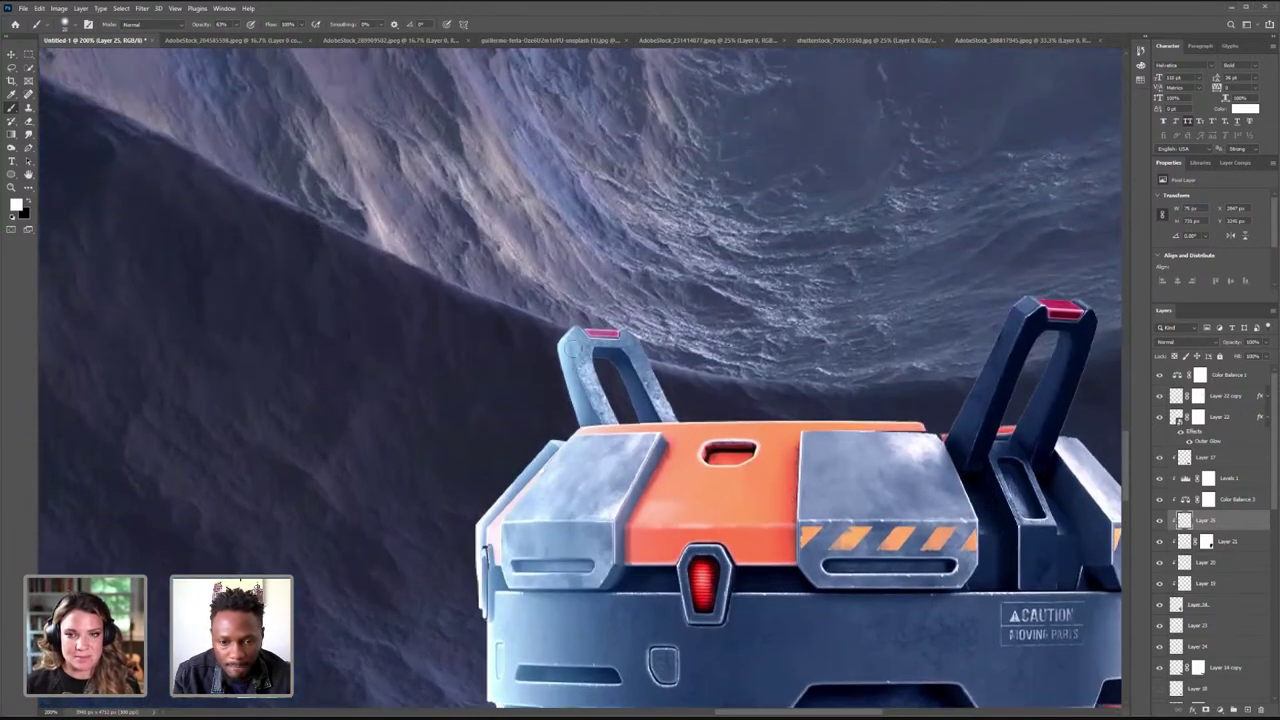
mouse_move(550, 341)
mouse_down()
mouse_move(565, 433)
mouse_move(491, 485)
mouse_up()
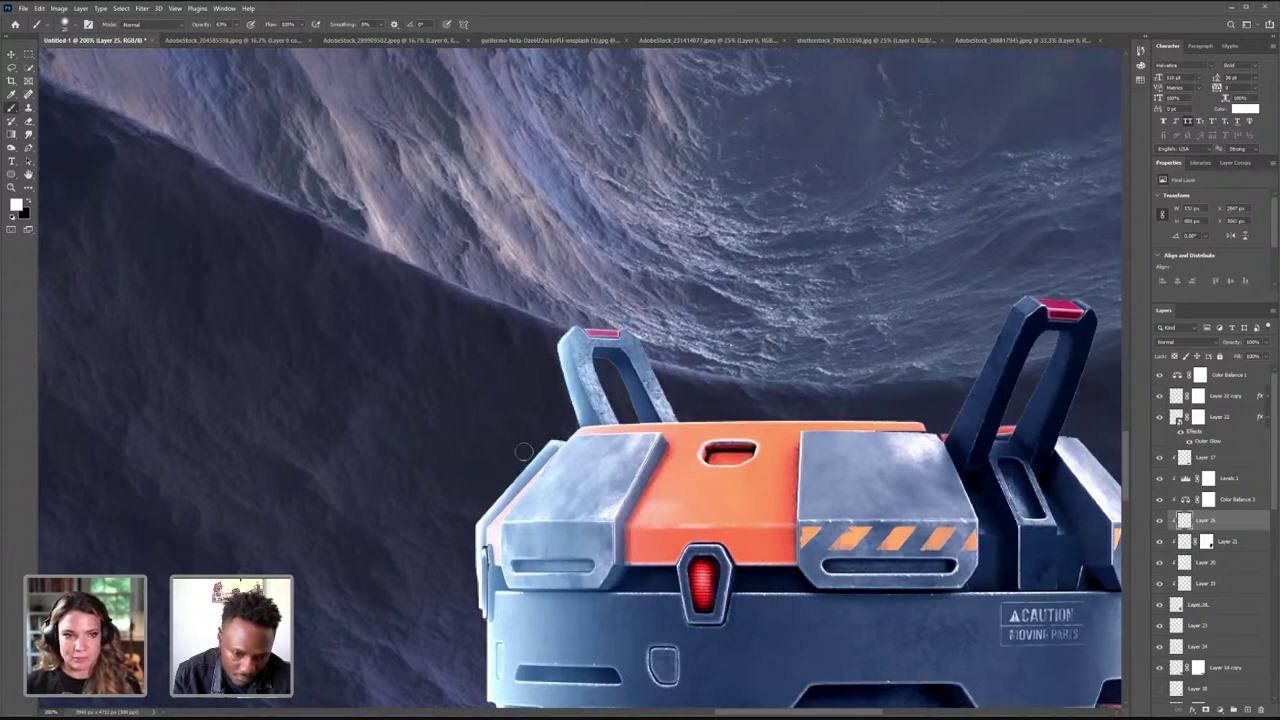
drag(529, 447, 486, 498)
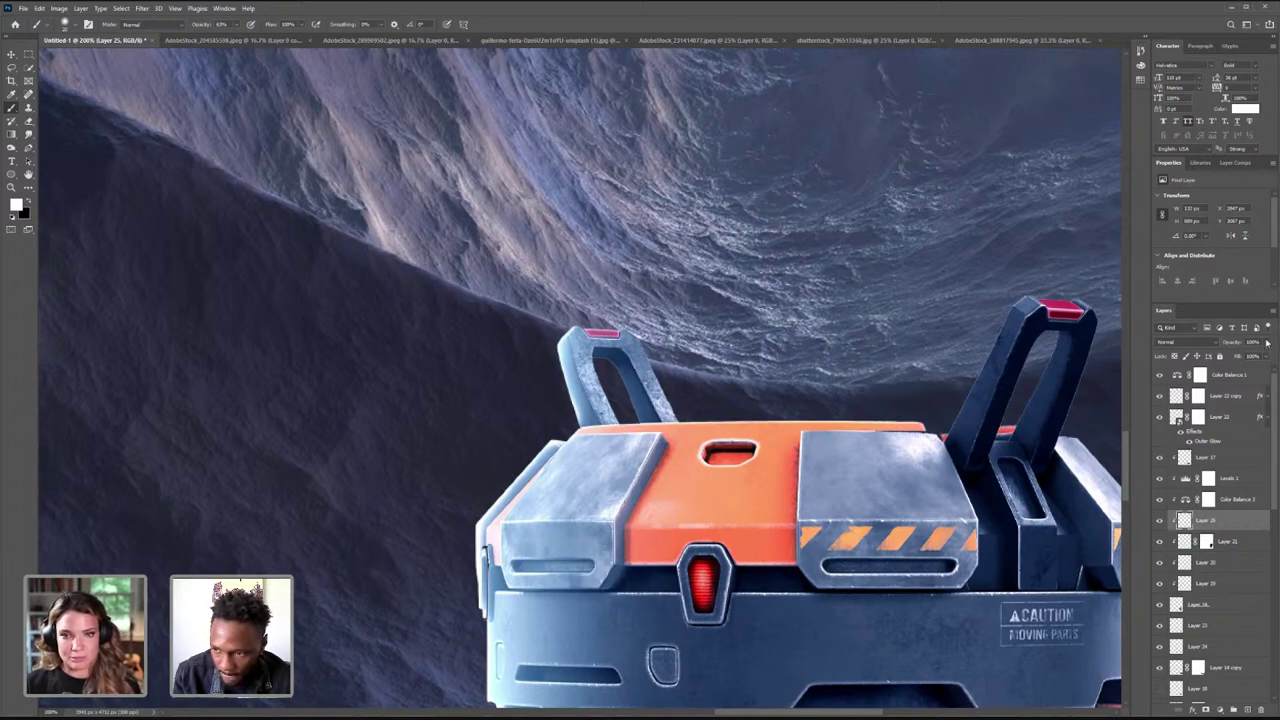
drag(1267, 342, 1251, 356)
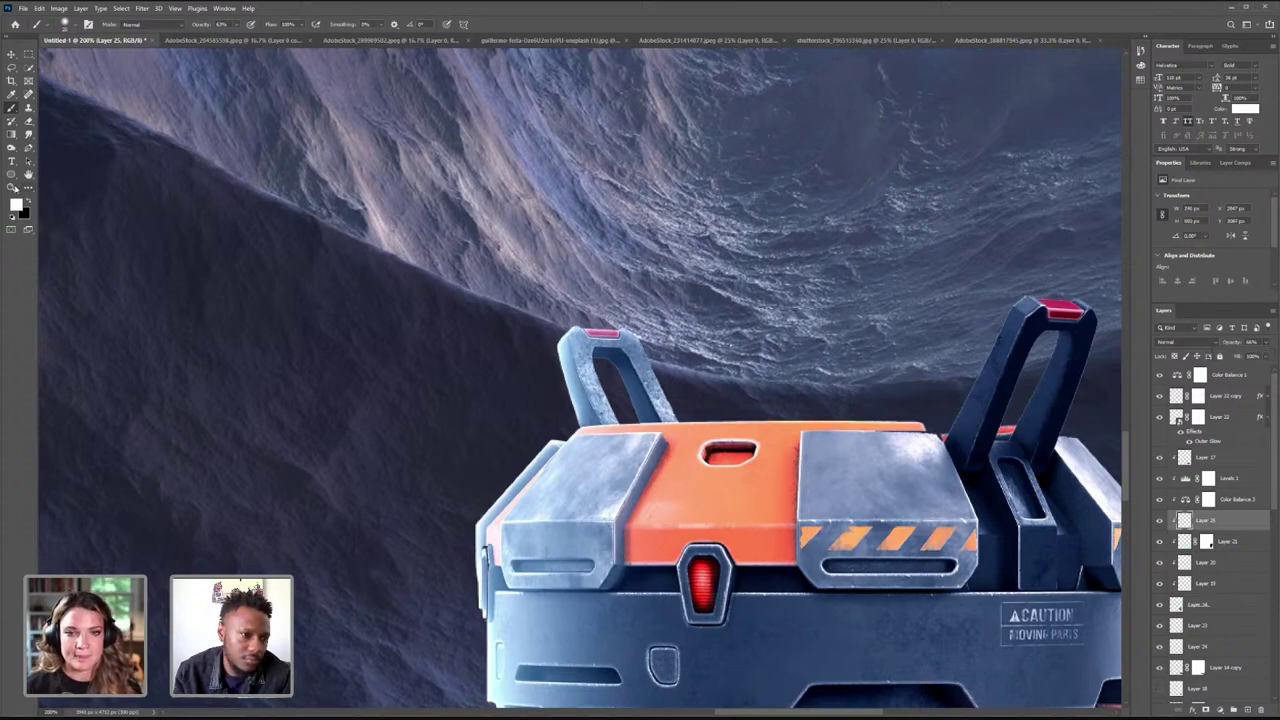
- Check the canister's lighting in the full composite and set the fill of Layer 14 copy to 68%
key(z)
alt+click(524, 222)
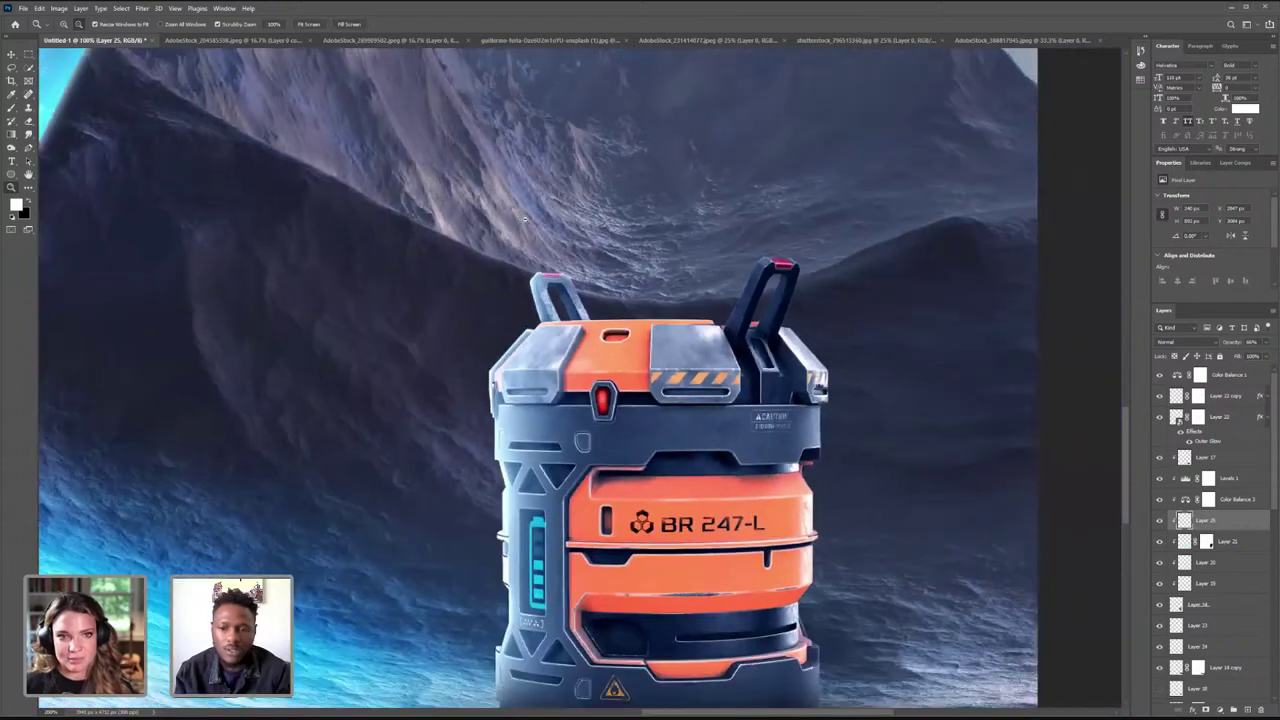
alt+click(750, 257)
alt+click(755, 262)
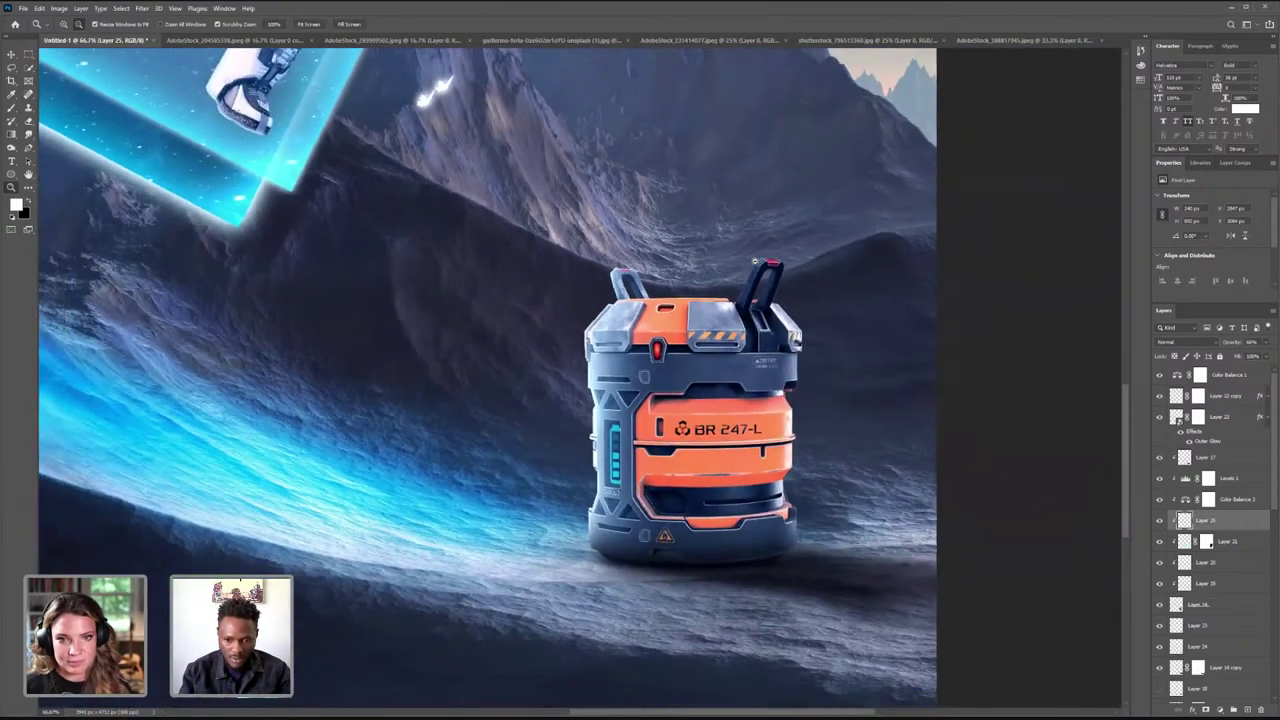
alt+click(755, 262)
alt+click(755, 262)
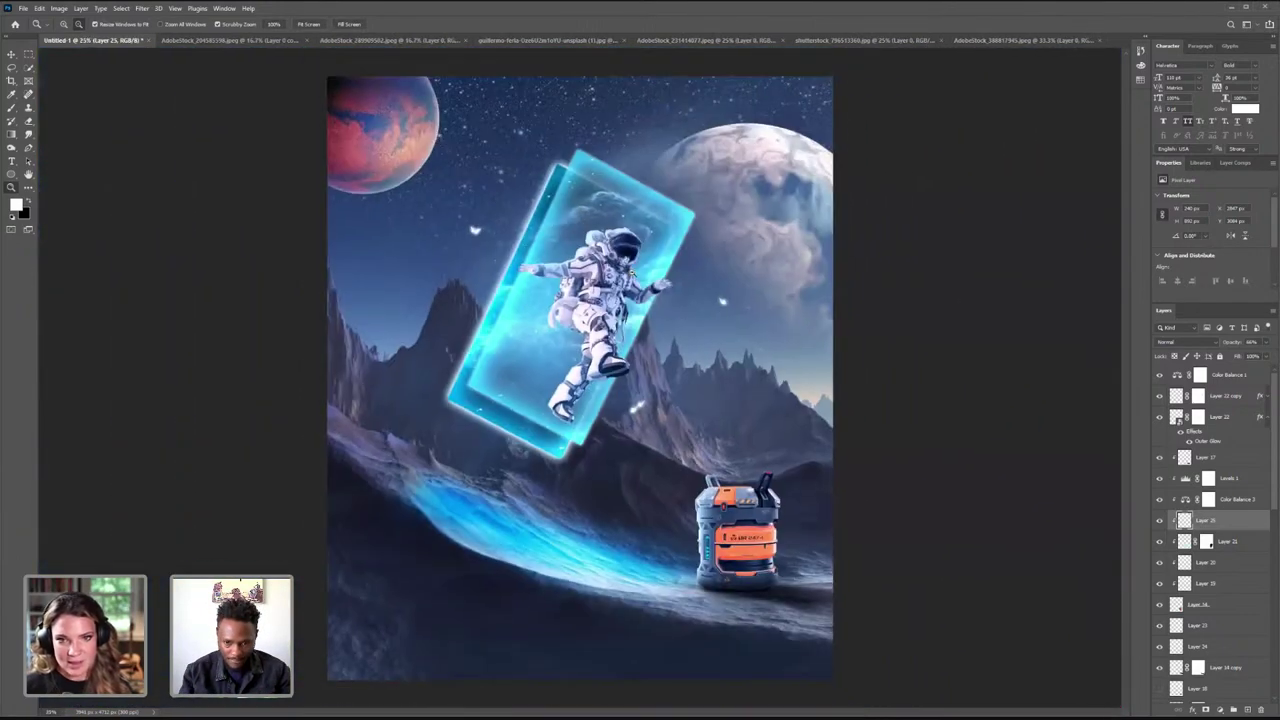
alt+click(760, 365)
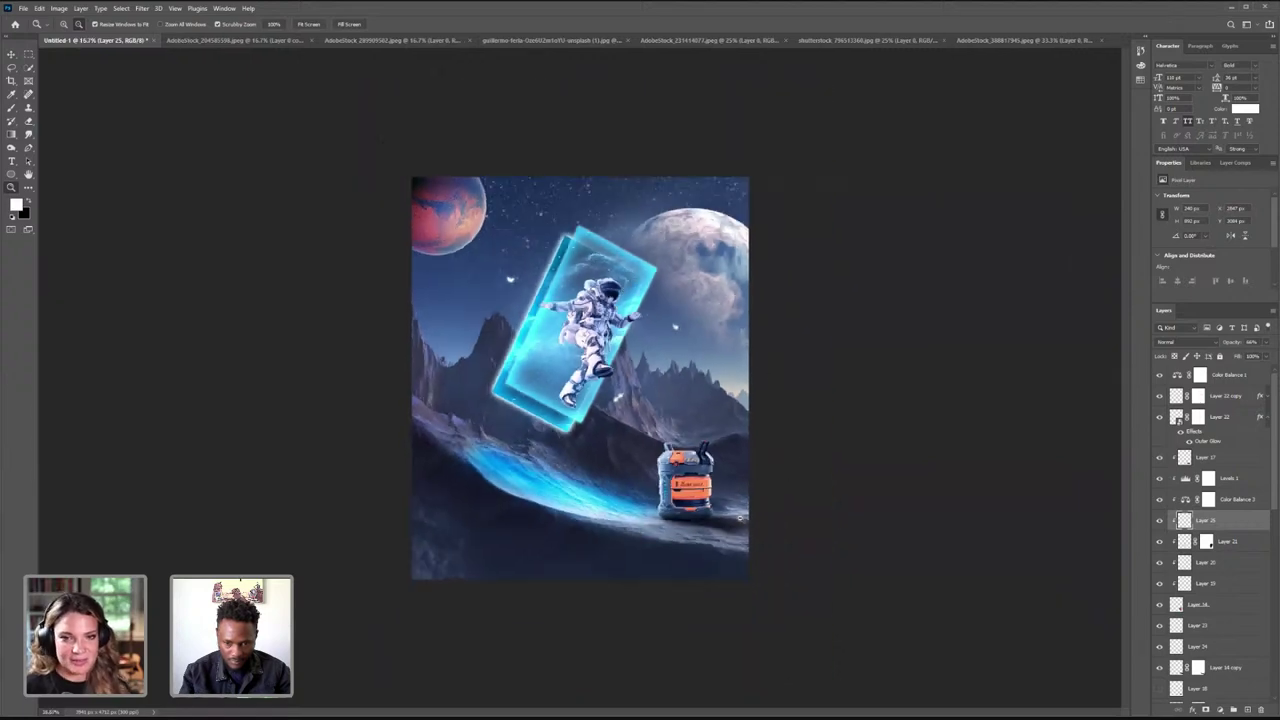
key(v)
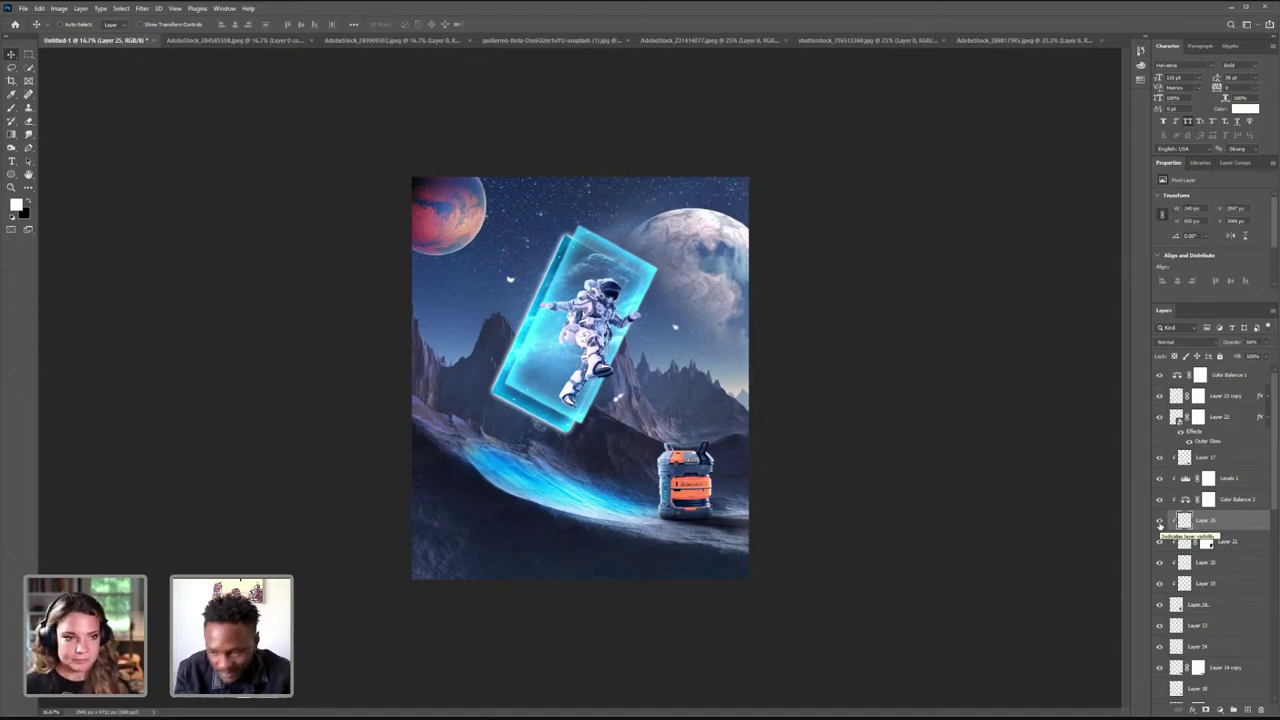
click(1184, 668)
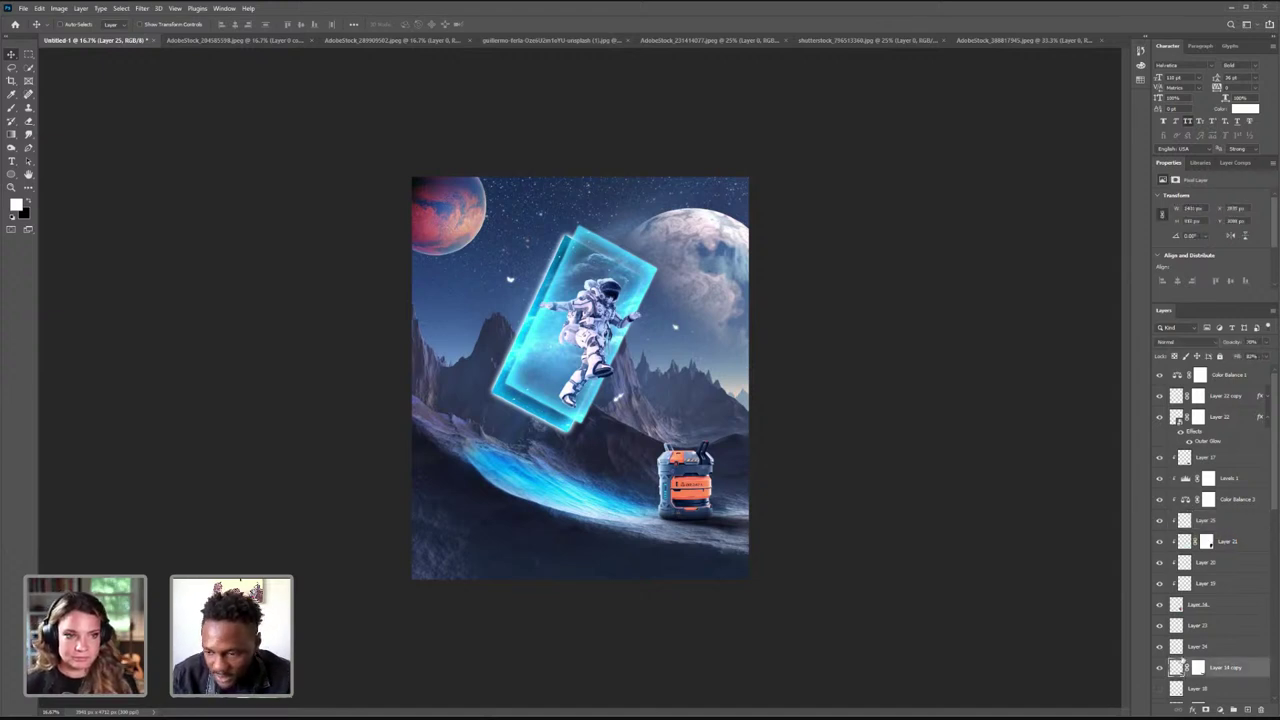
click(1265, 356)
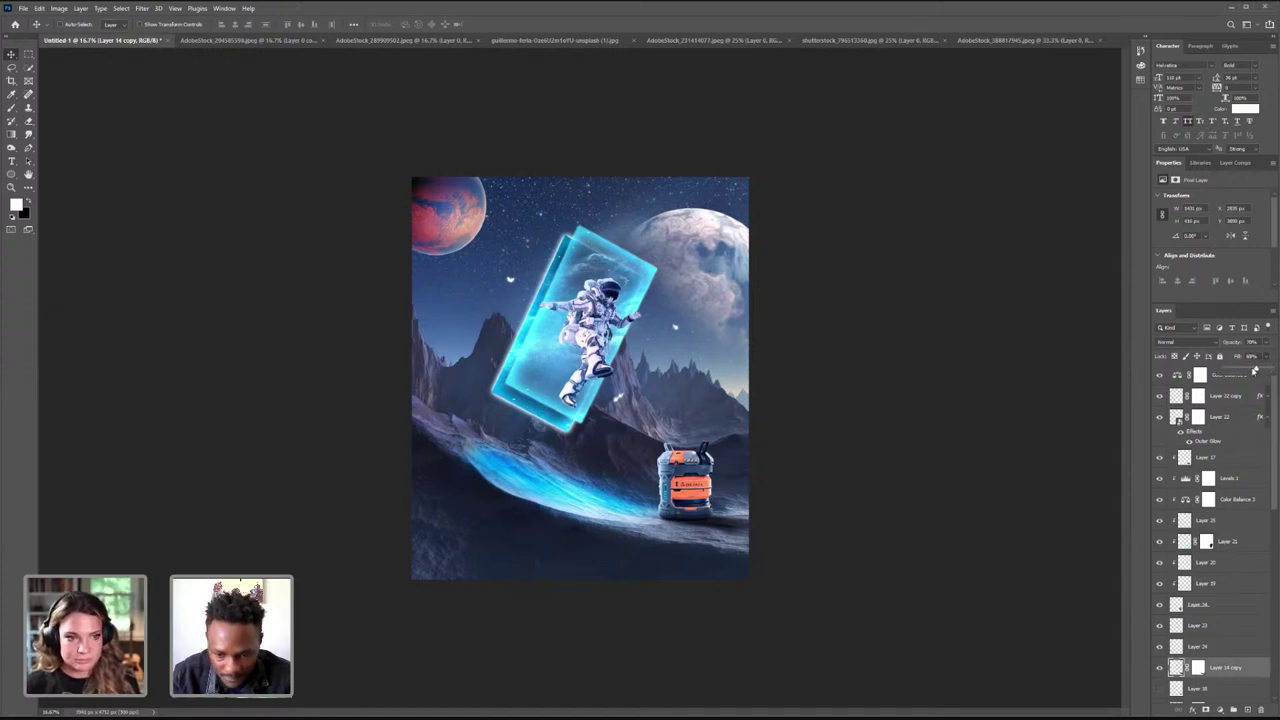
drag(1257, 370, 1252, 370)
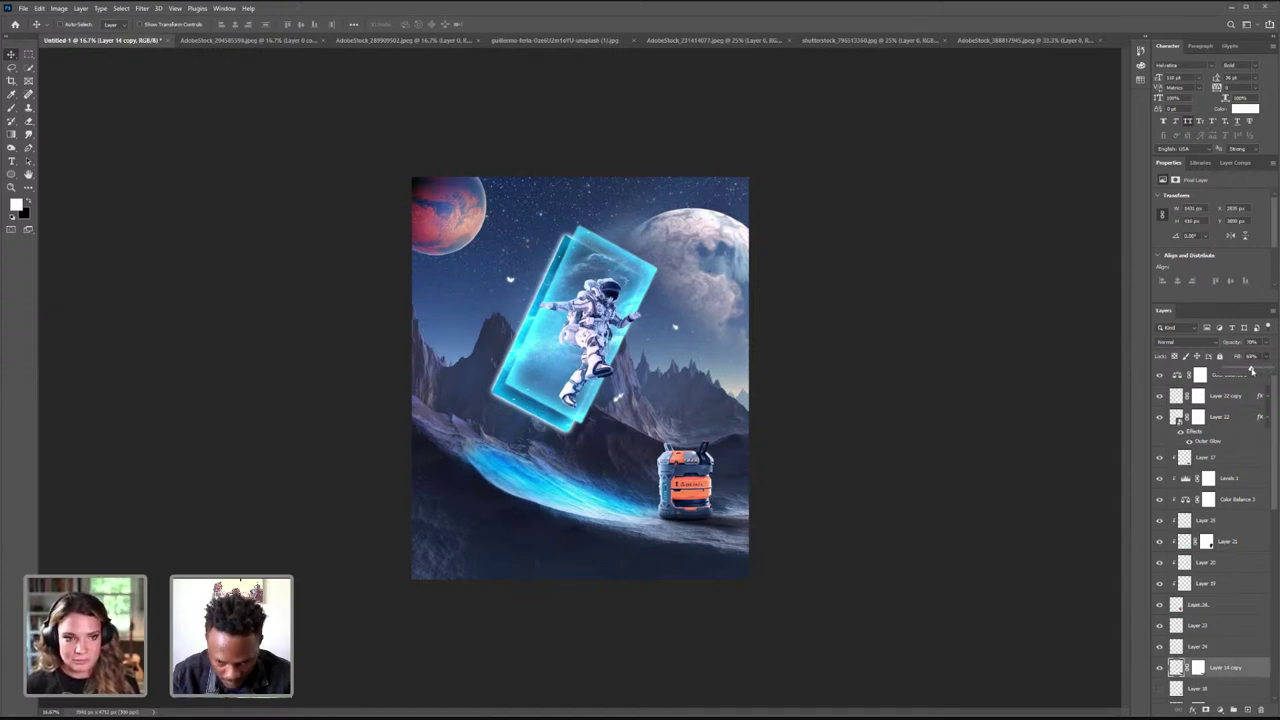
click(553, 376)
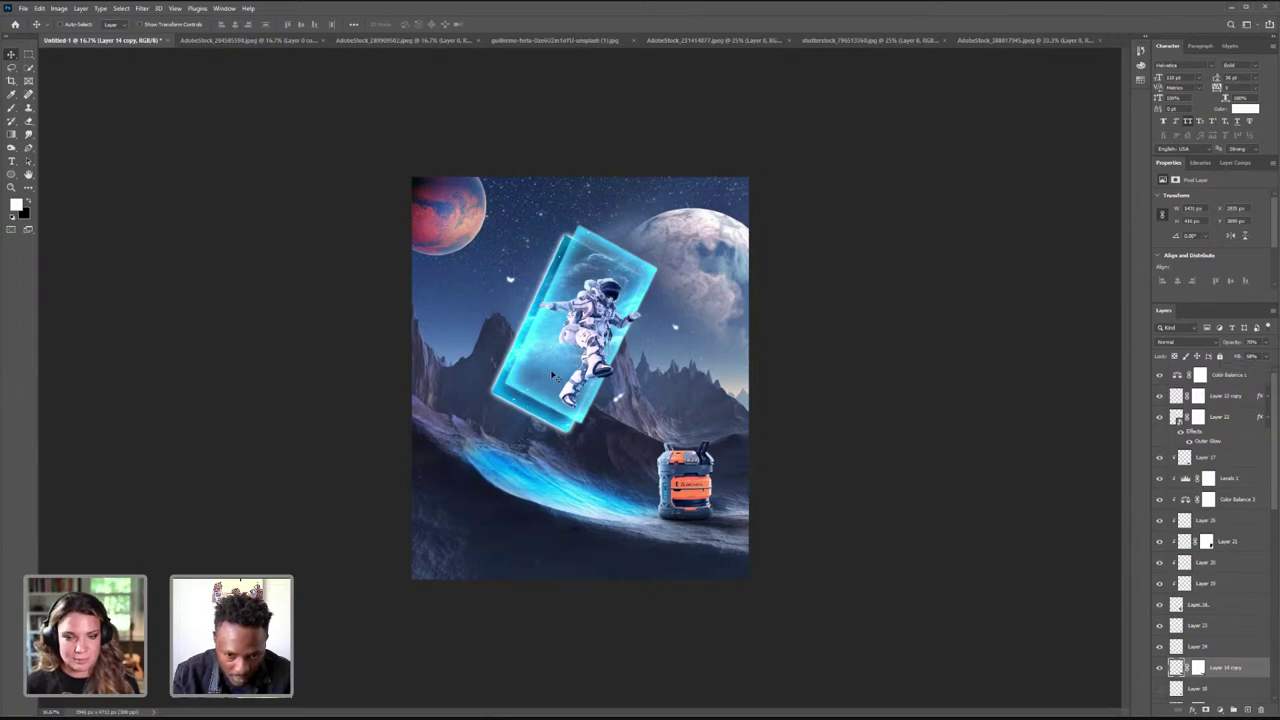
- Add a new layer above Layer 22 copy and choose light cyan (RGB 186, 245, 250) as the brush colour
click(1266, 417)
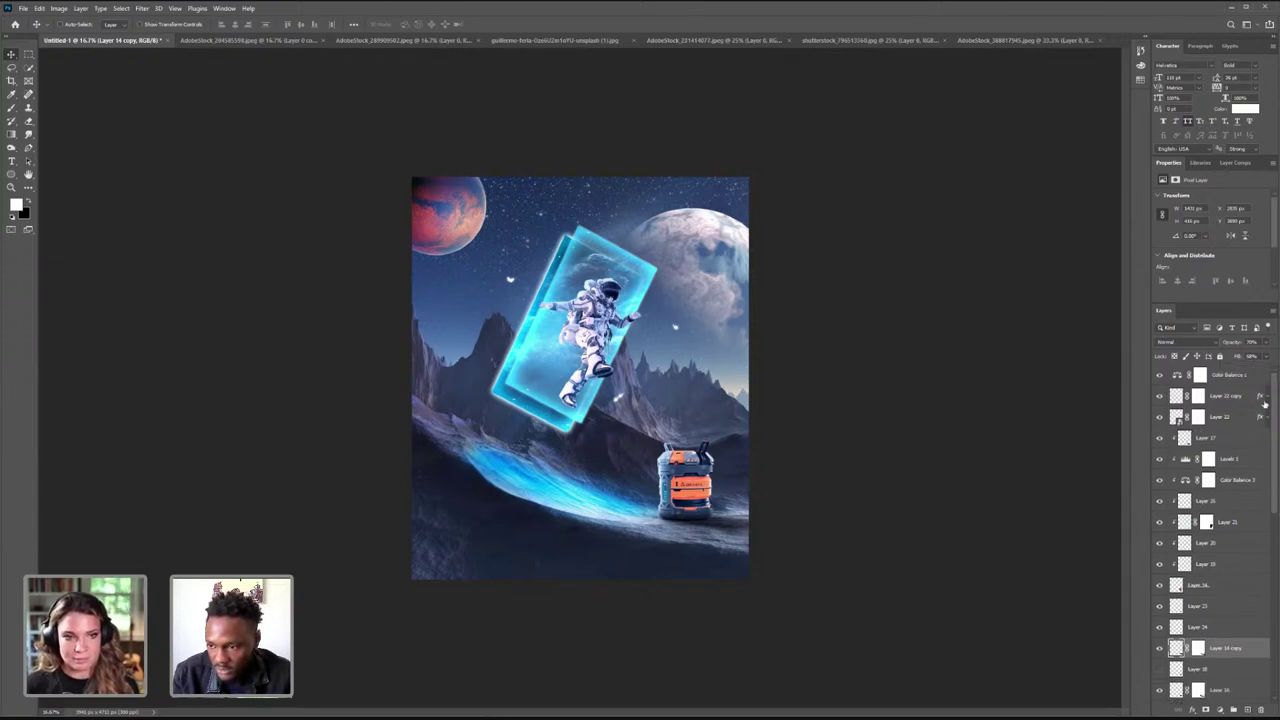
click(1236, 400)
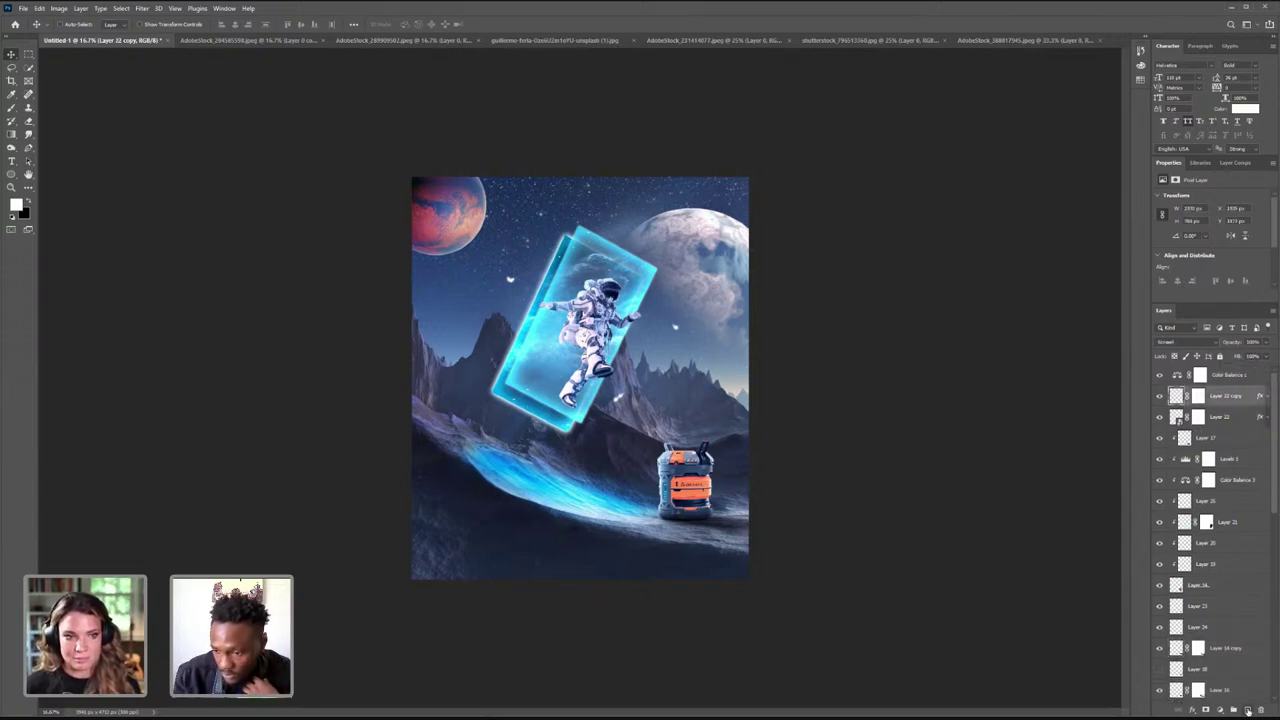
click(1247, 709)
key(b)
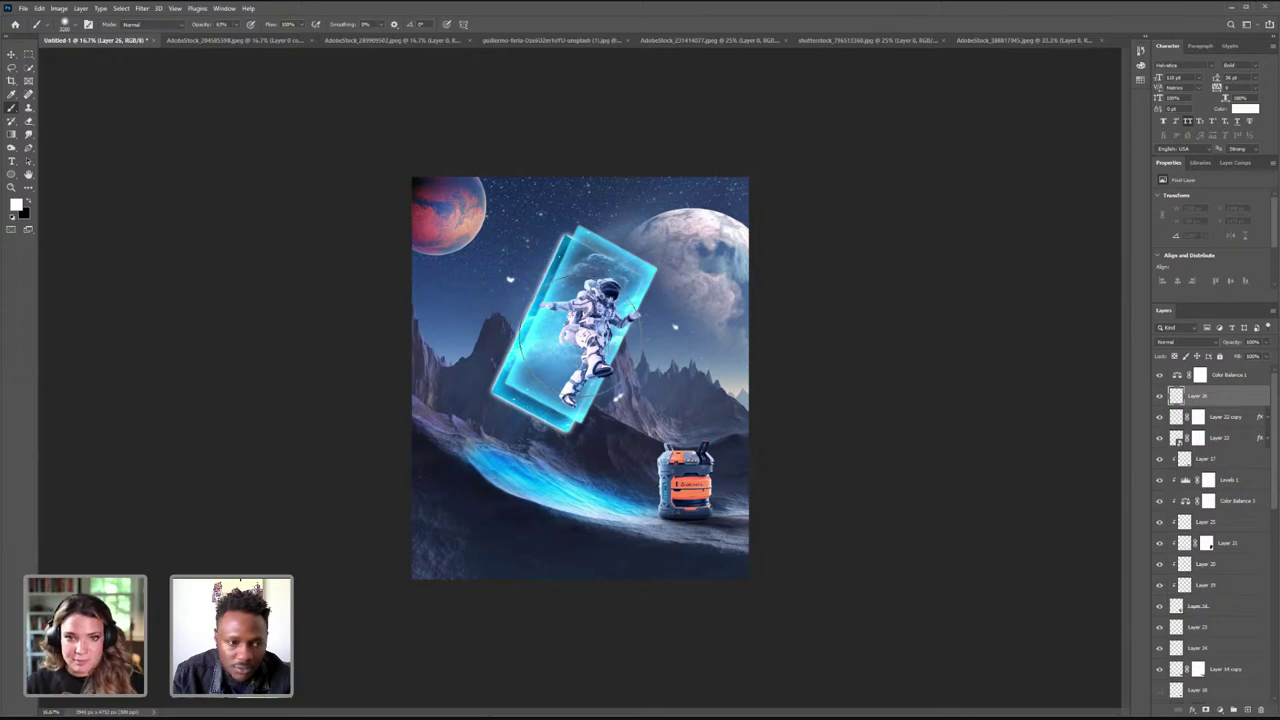
click(17, 205)
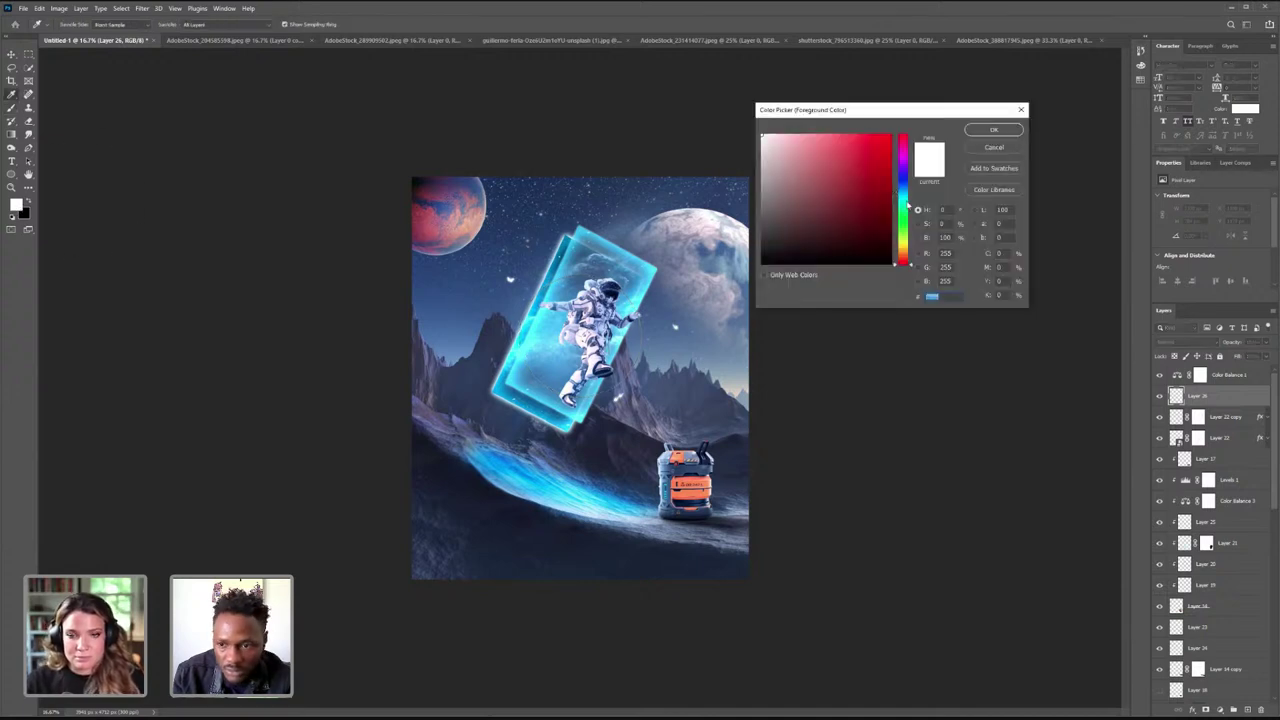
click(906, 197)
drag(781, 137, 794, 136)
drag(905, 197, 905, 199)
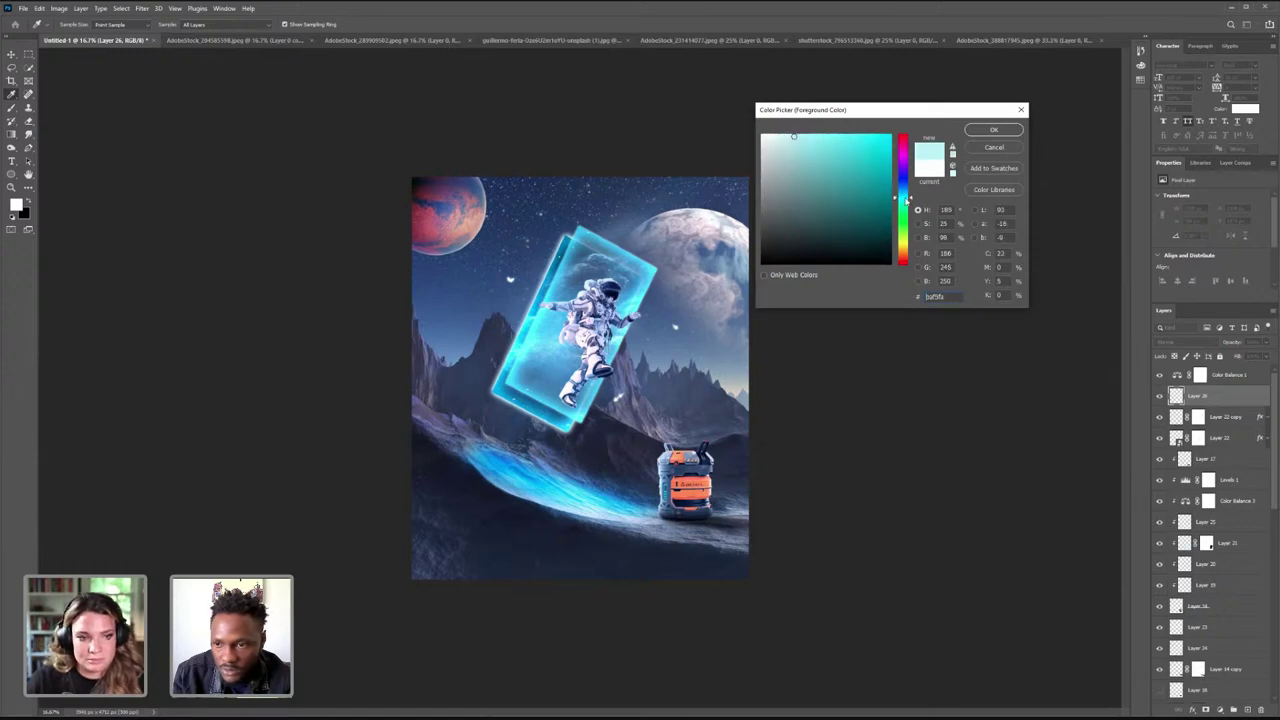
click(993, 130)
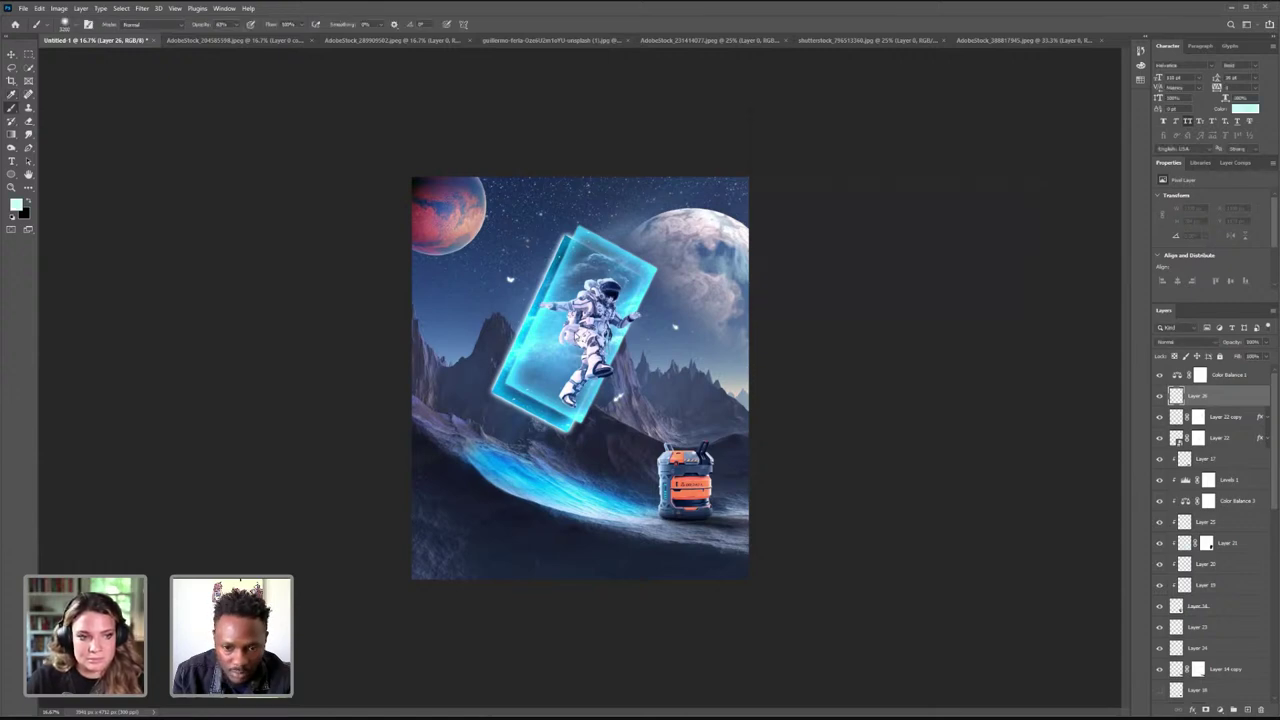
- Paint a large, soft light cyan glow over the astronaut and glowing portal, undoing the first dab and building it up with two
click(574, 332)
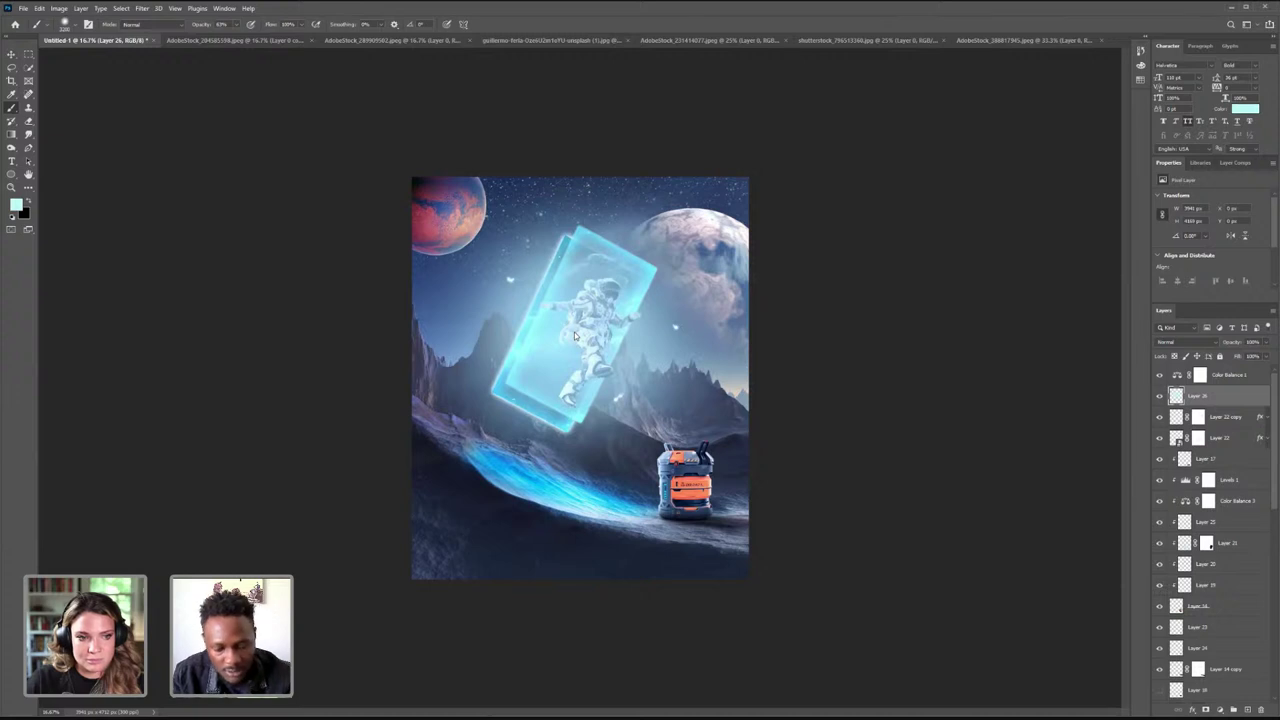
key(ctrl+z)
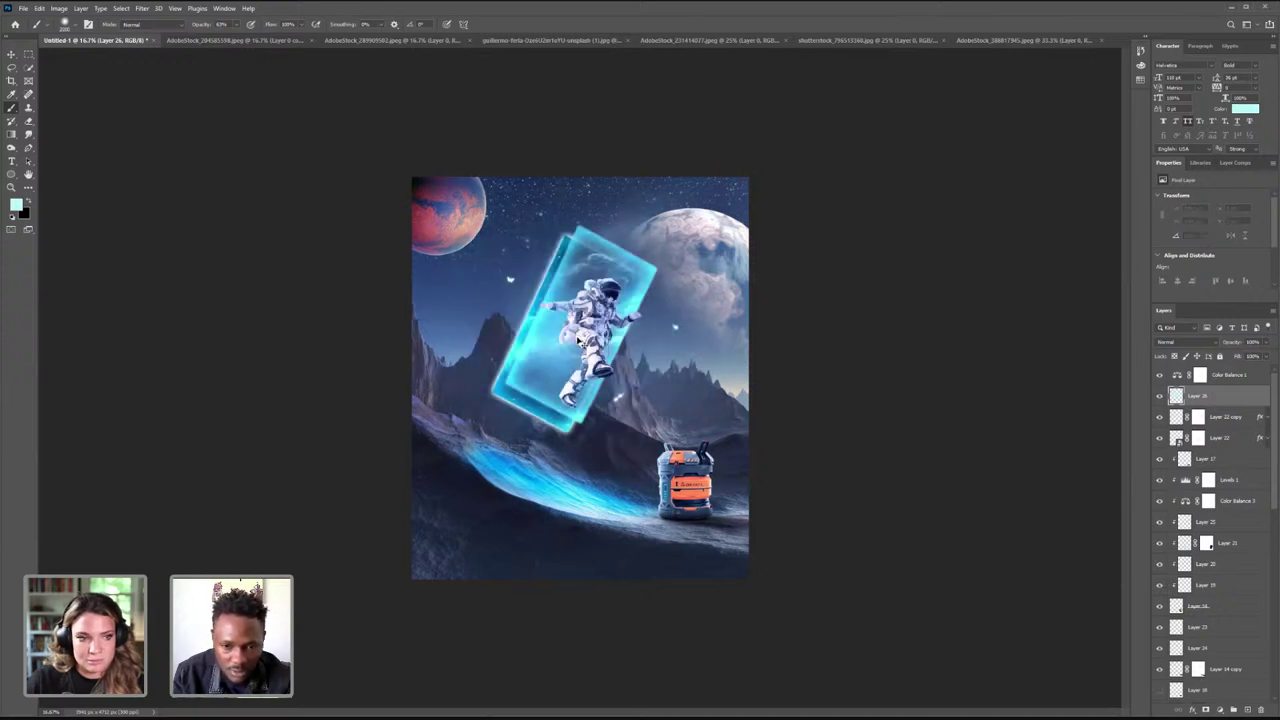
click(578, 341)
click(578, 341)
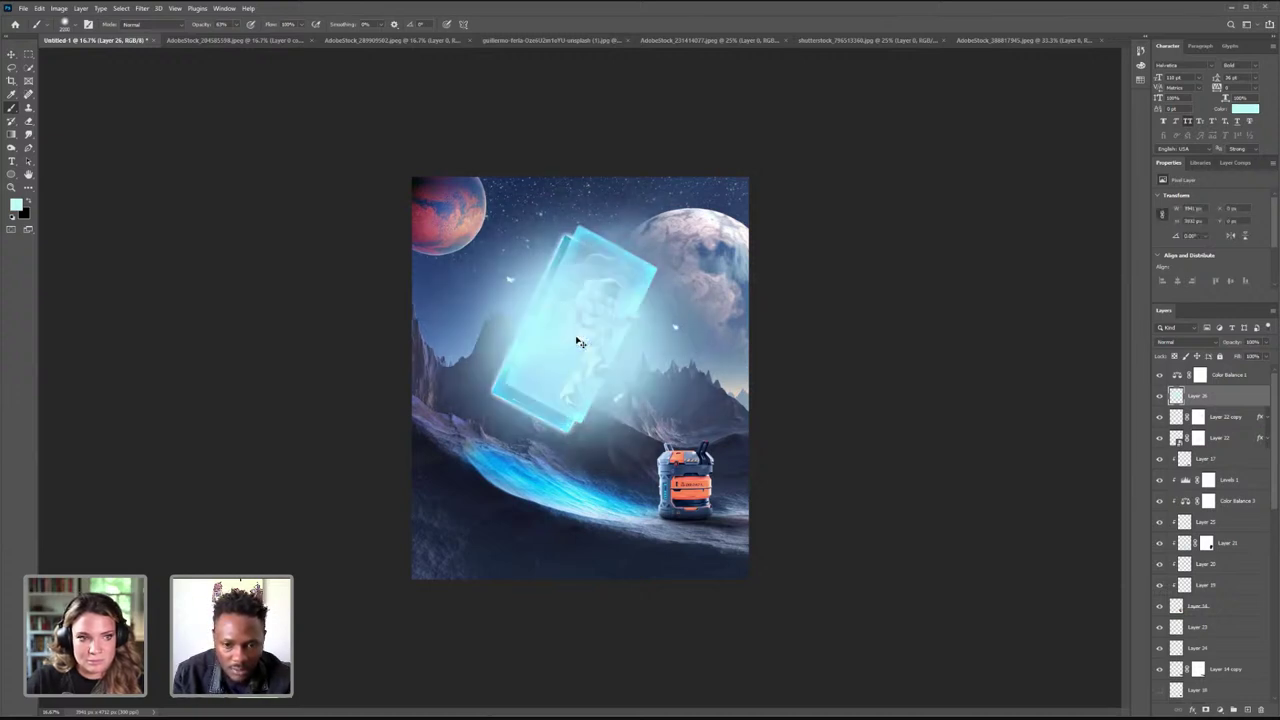
- Try the glow layer in Overlay mode at 60% fill and in Soft Light at 100% fill
click(1180, 342)
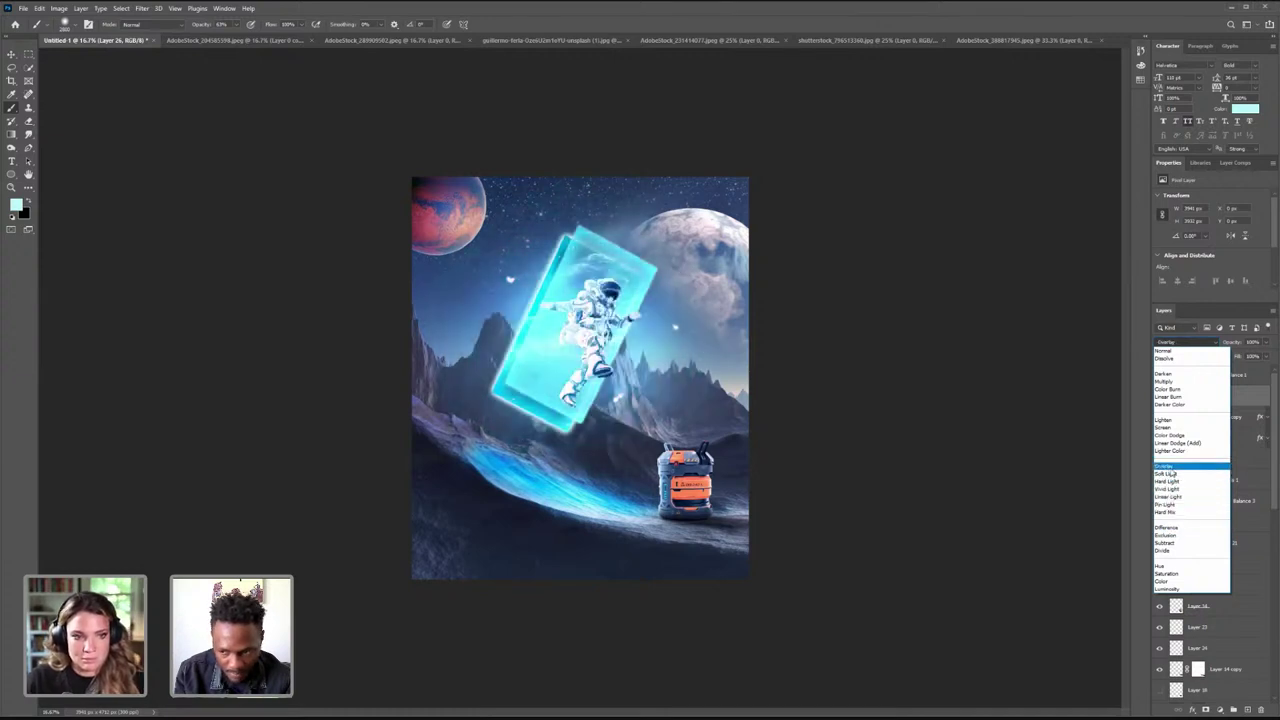
click(1171, 469)
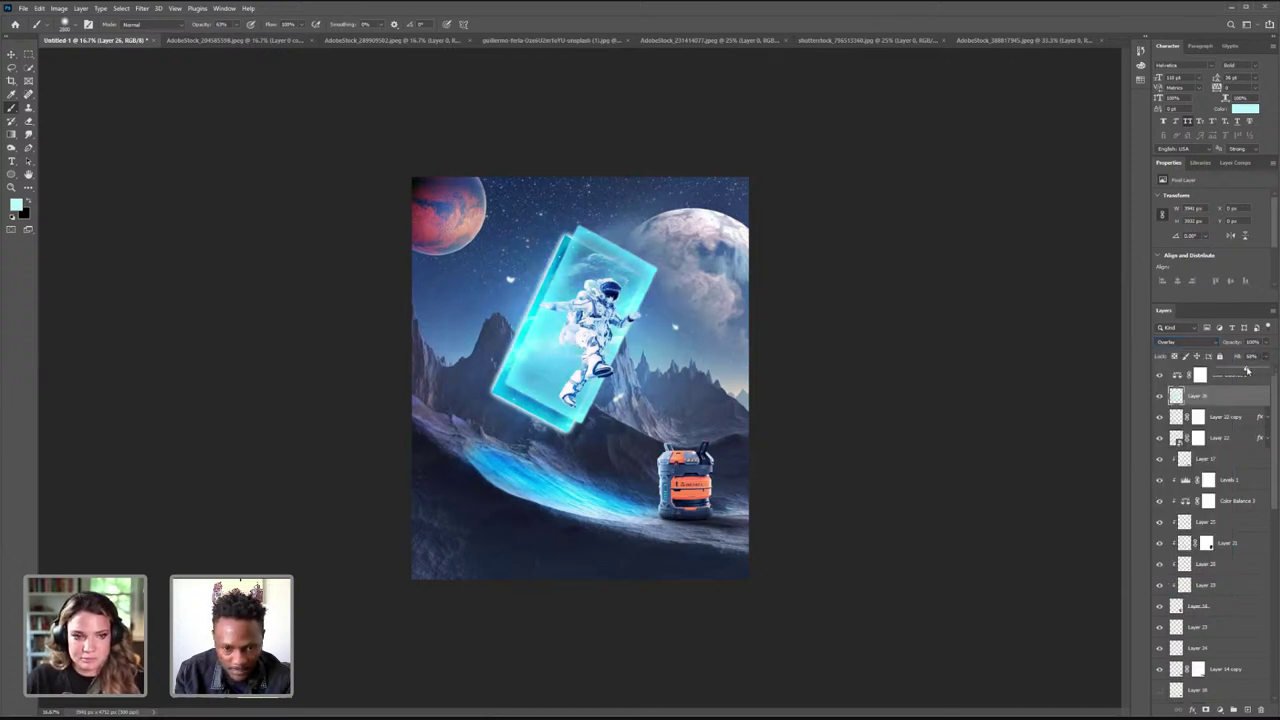
mouse_move(1243, 371)
mouse_down()
mouse_move(1229, 370)
mouse_move(1243, 370)
mouse_up()
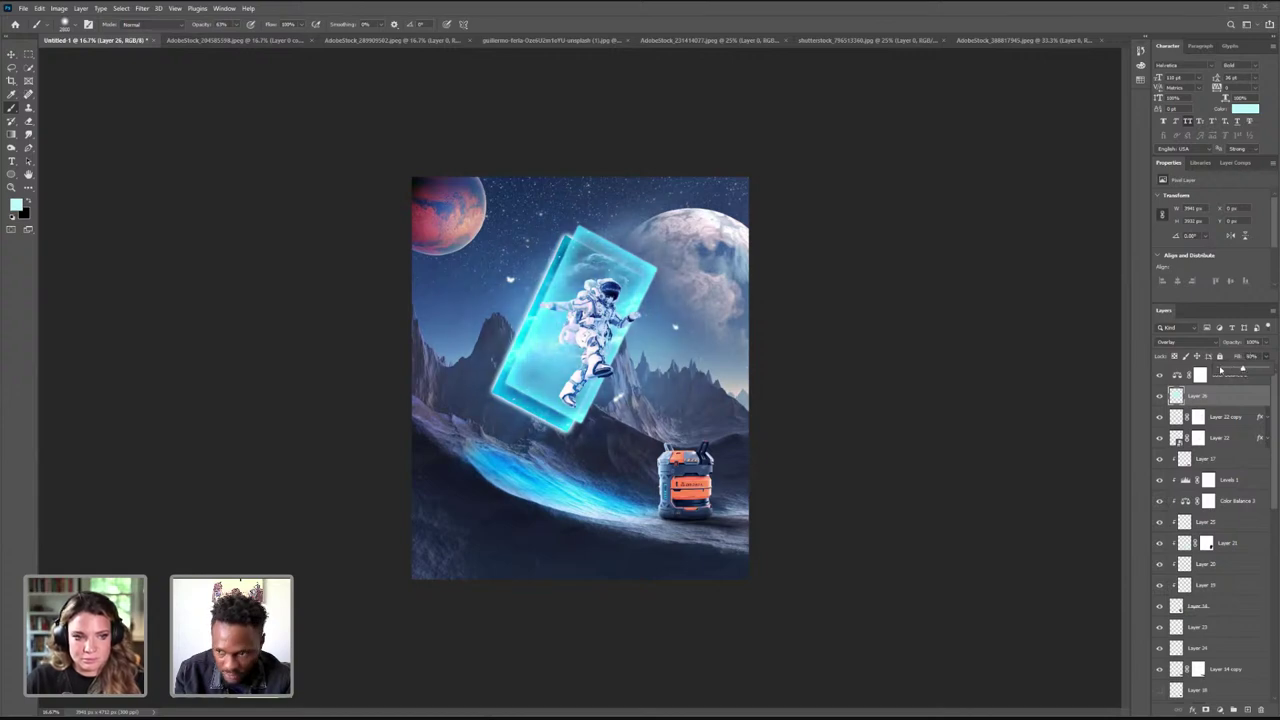
click(1186, 345)
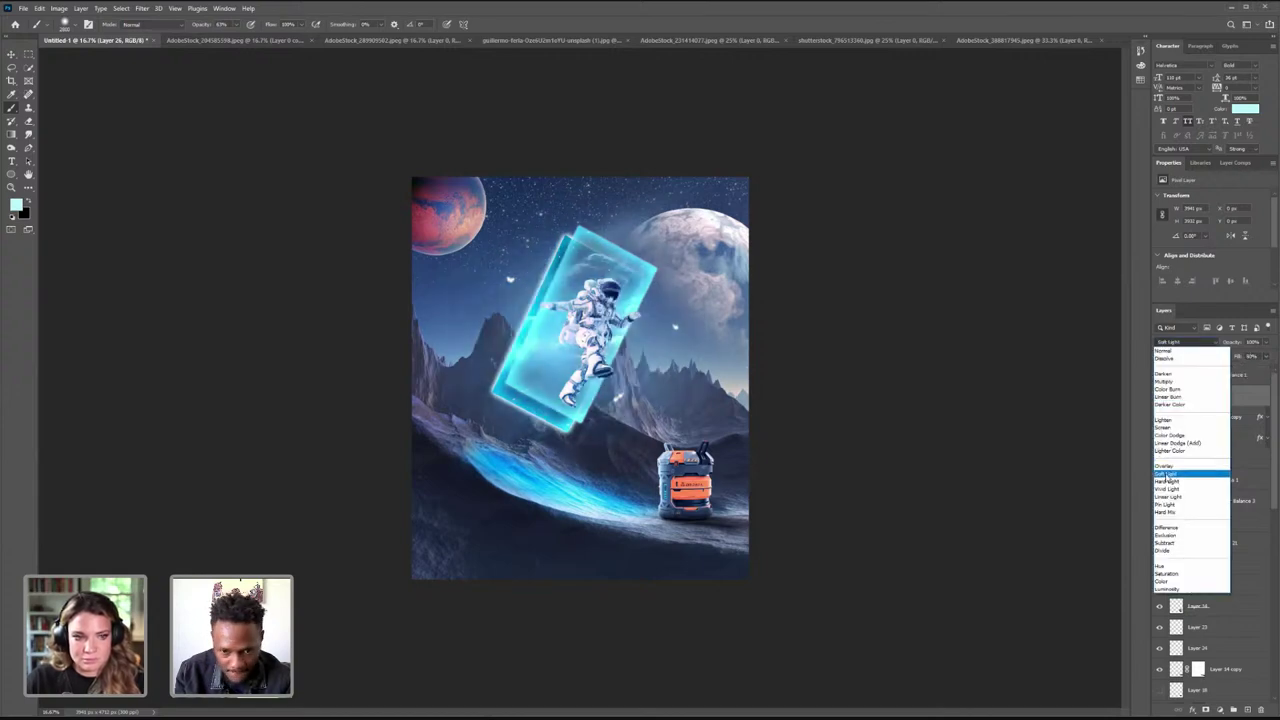
click(1190, 466)
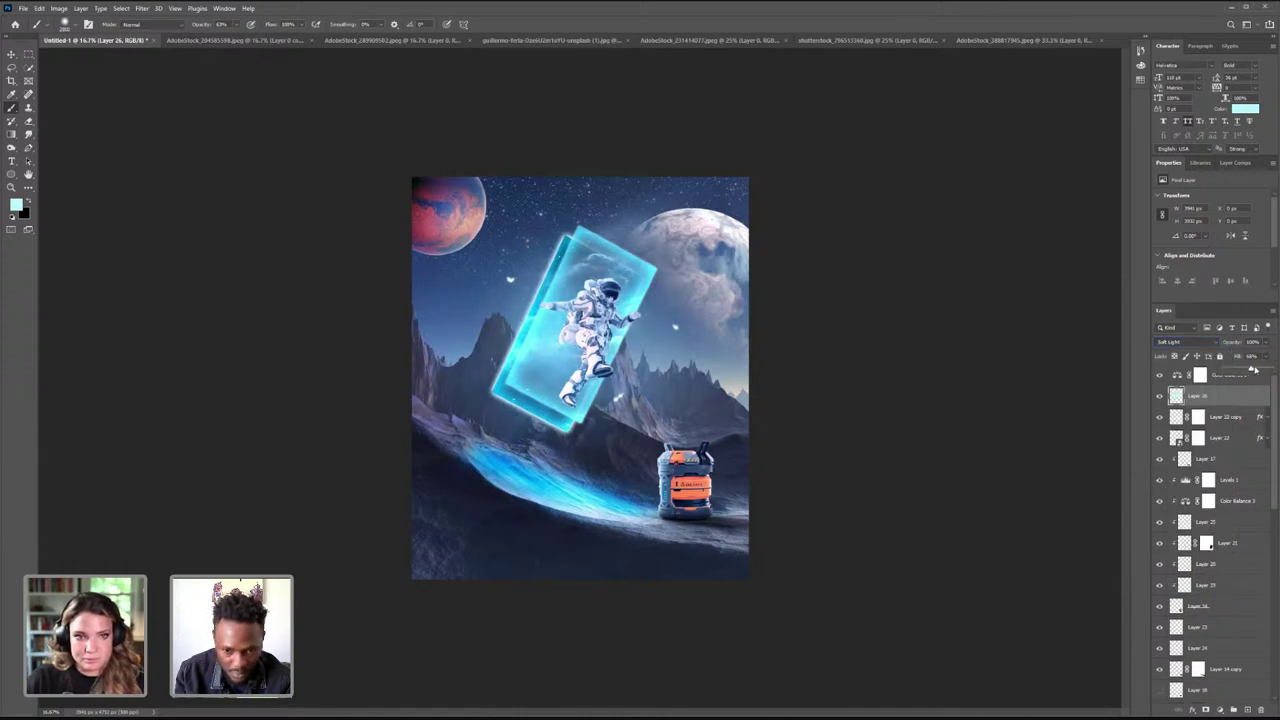
drag(1254, 369, 1272, 370)
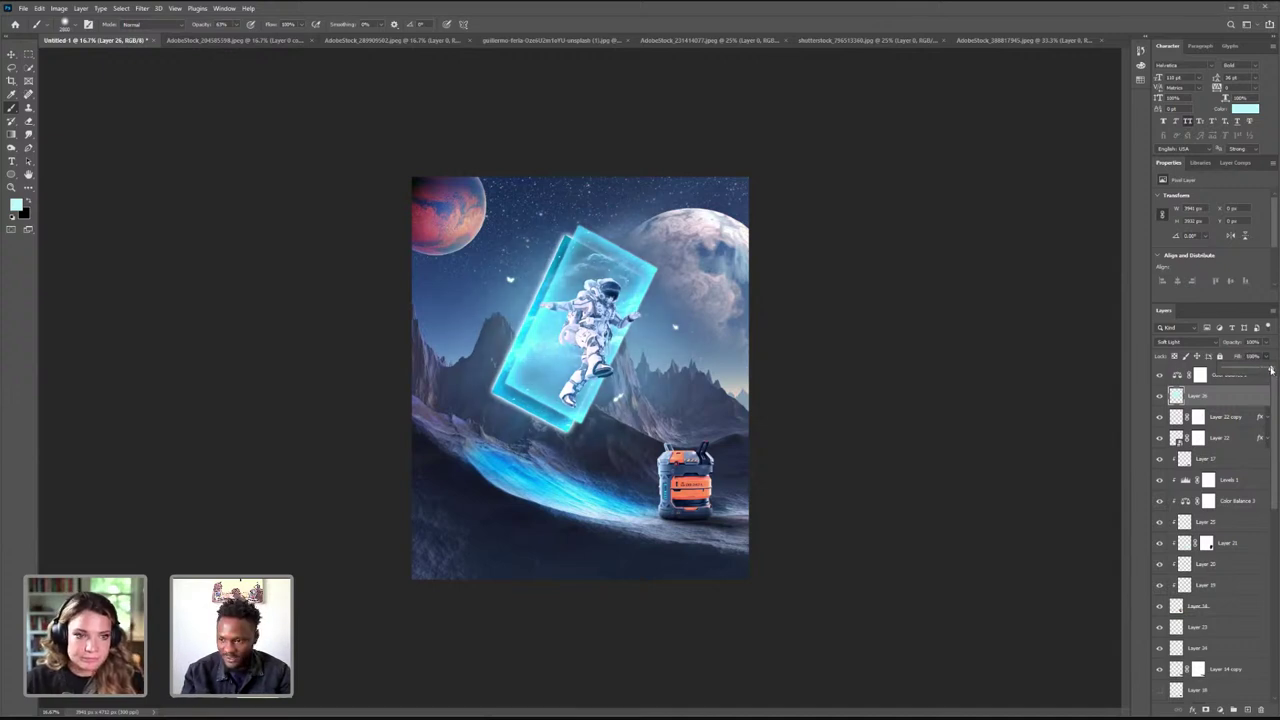
- Set the glow layer's blend mode to Overlay and its fill to 49%
click(1194, 342)
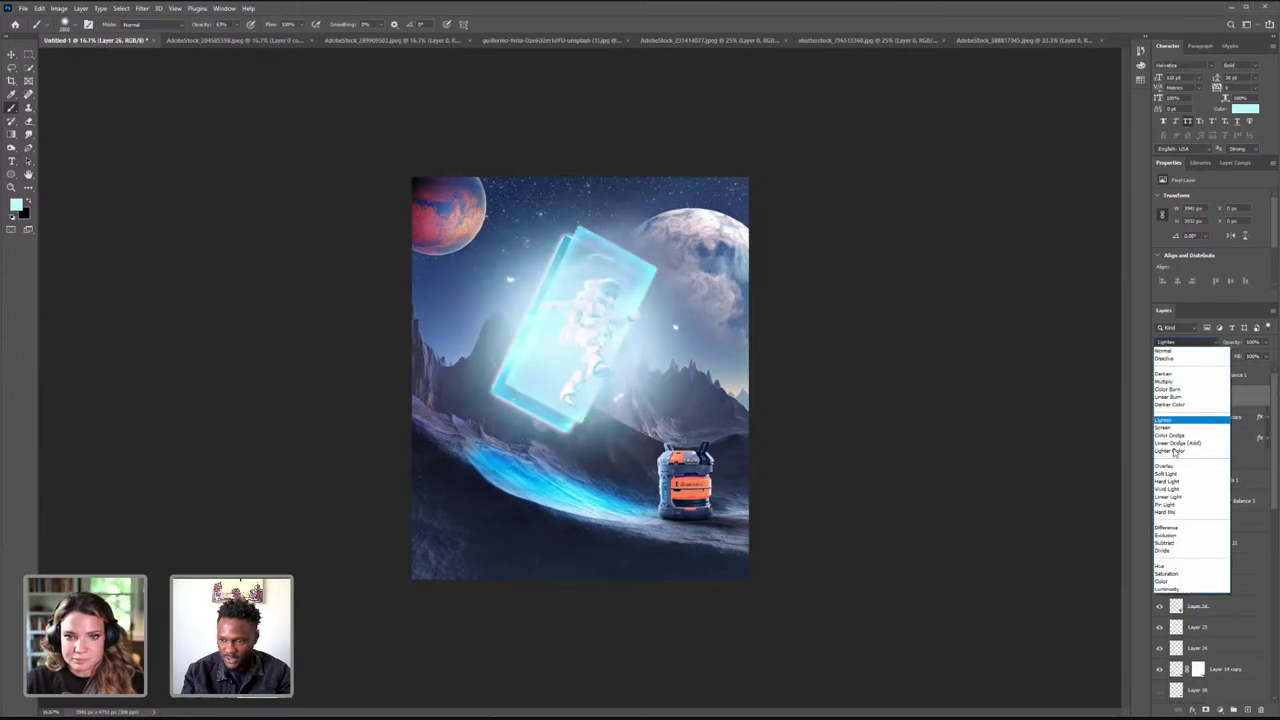
click(1224, 423)
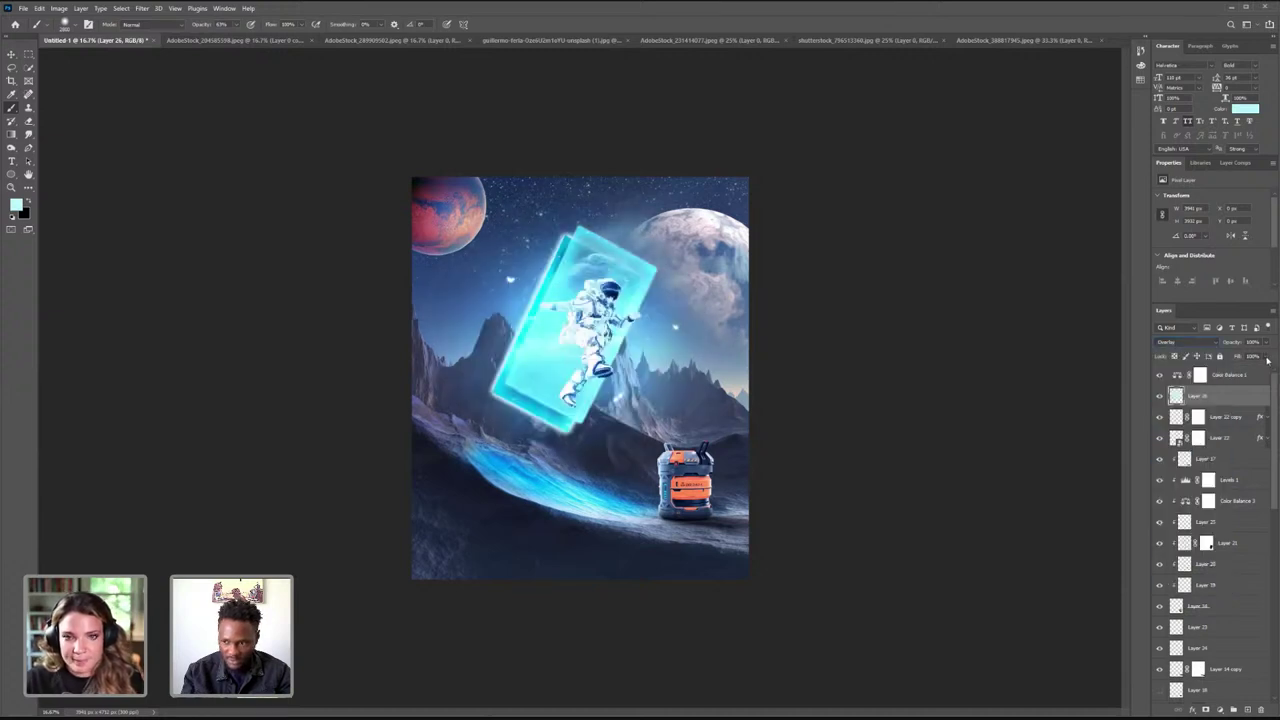
drag(1267, 360, 1243, 370)
- Add a mask to the glow layer and paint black with the brush at 31% opacity to soften the glow between portal and moon
click(1207, 710)
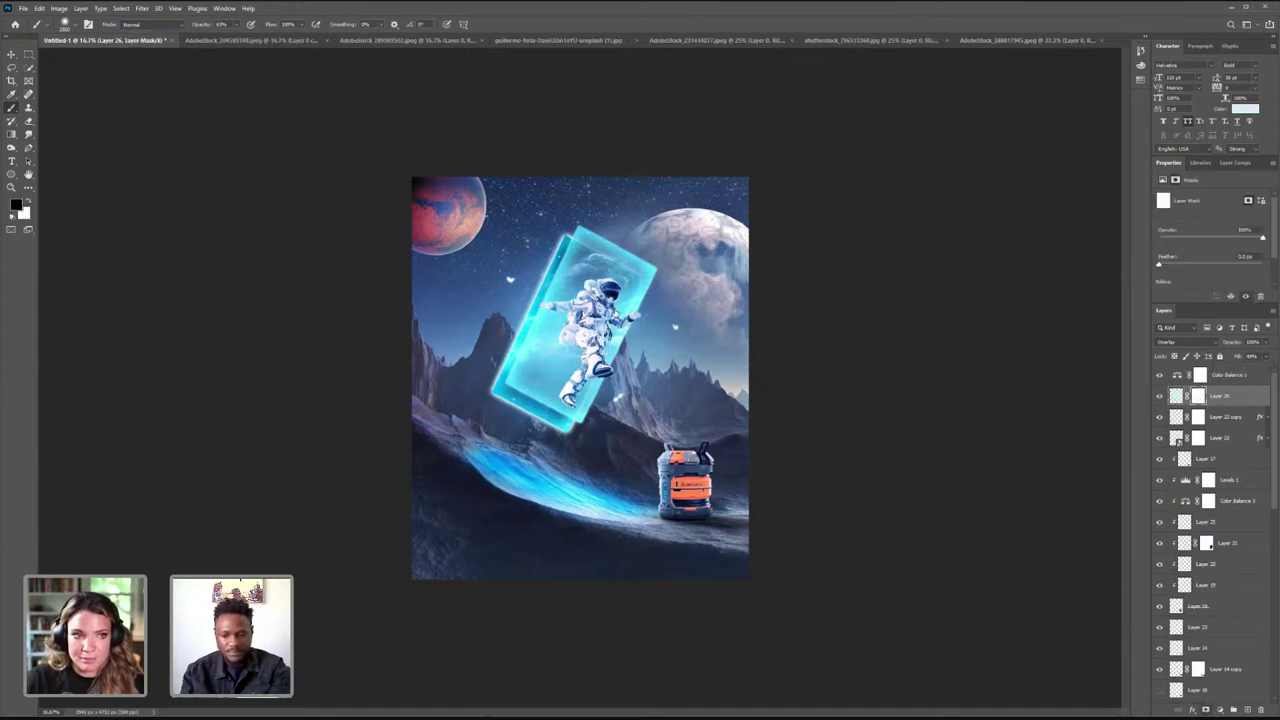
key(z)
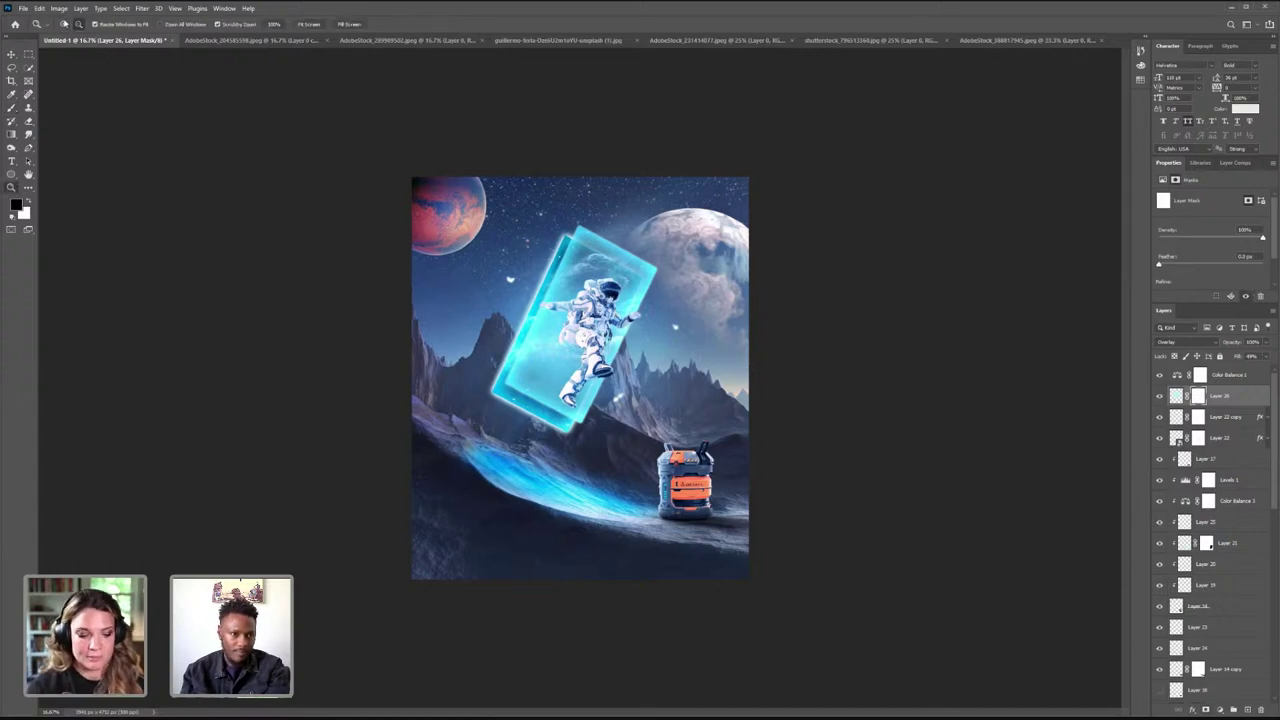
click(64, 23)
click(585, 343)
click(585, 343)
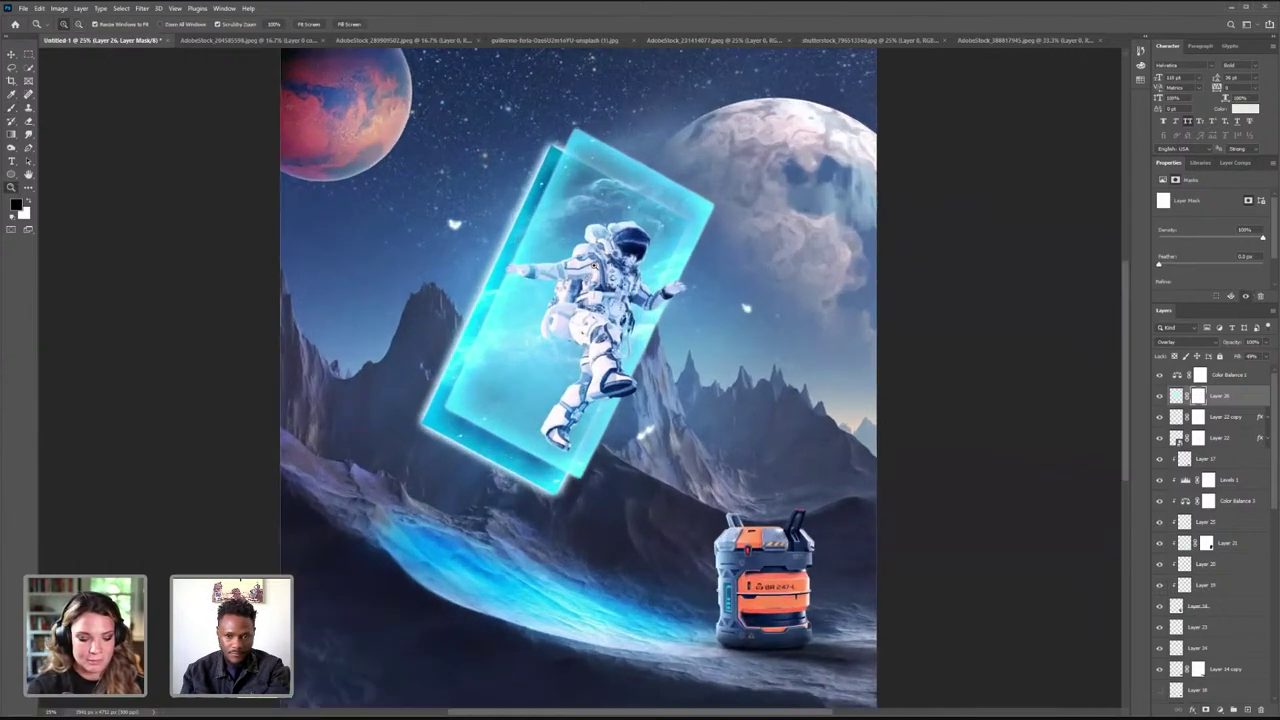
click(11, 107)
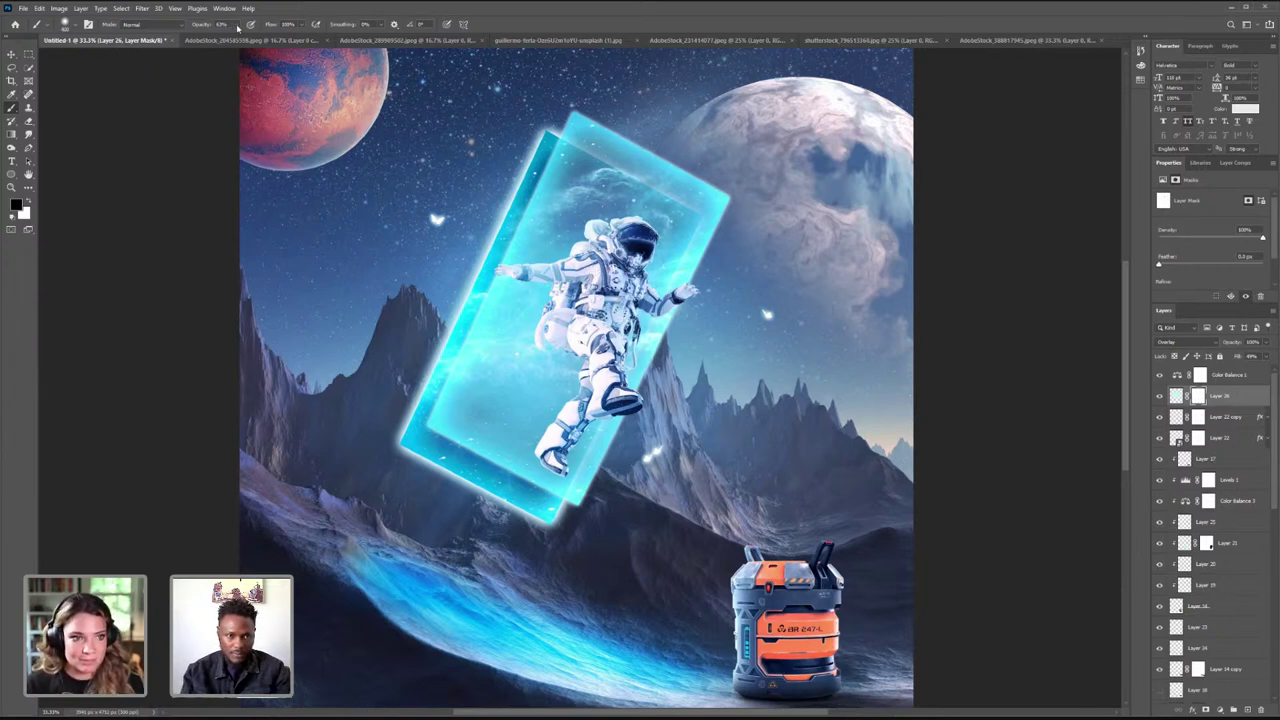
drag(238, 27, 221, 36)
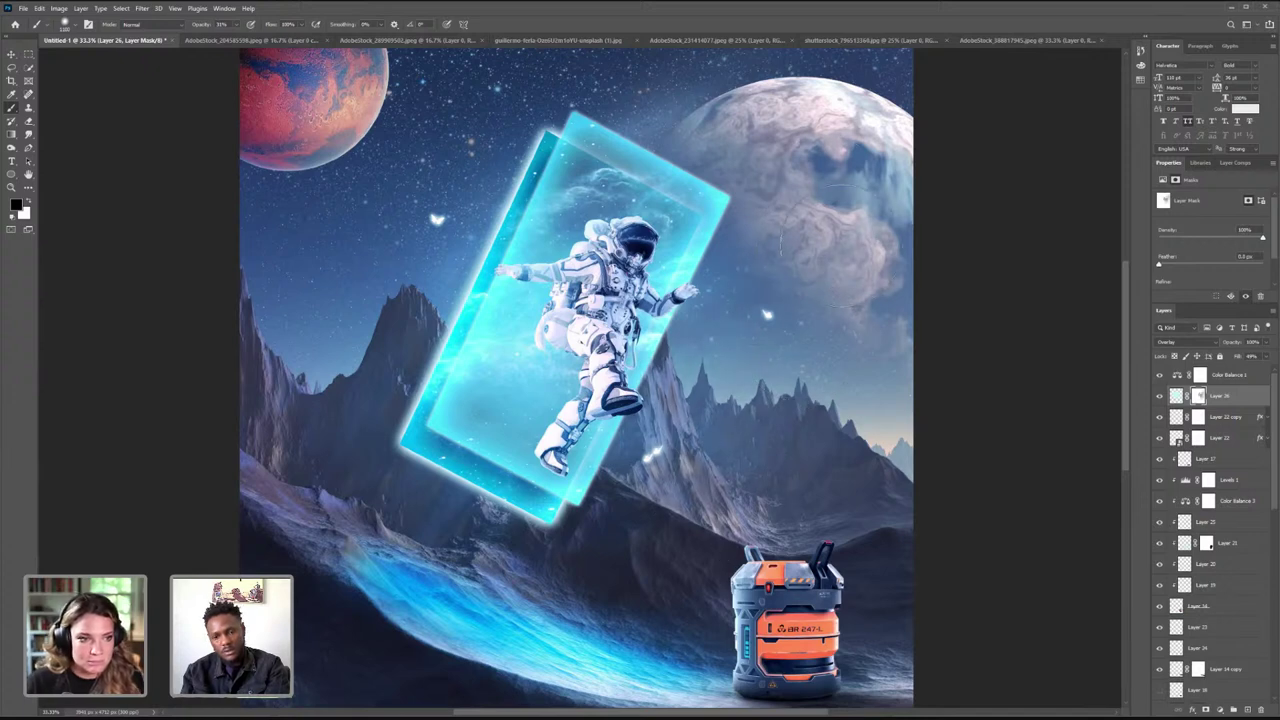
key(x)
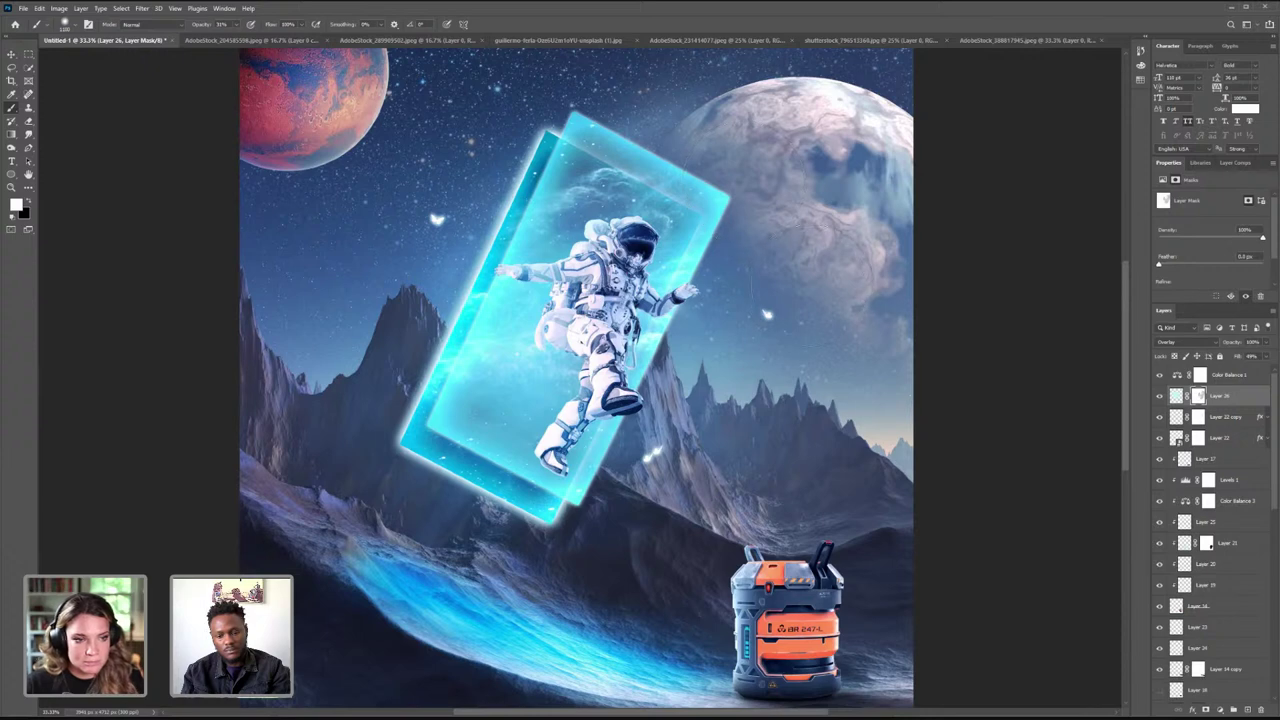
key(x)
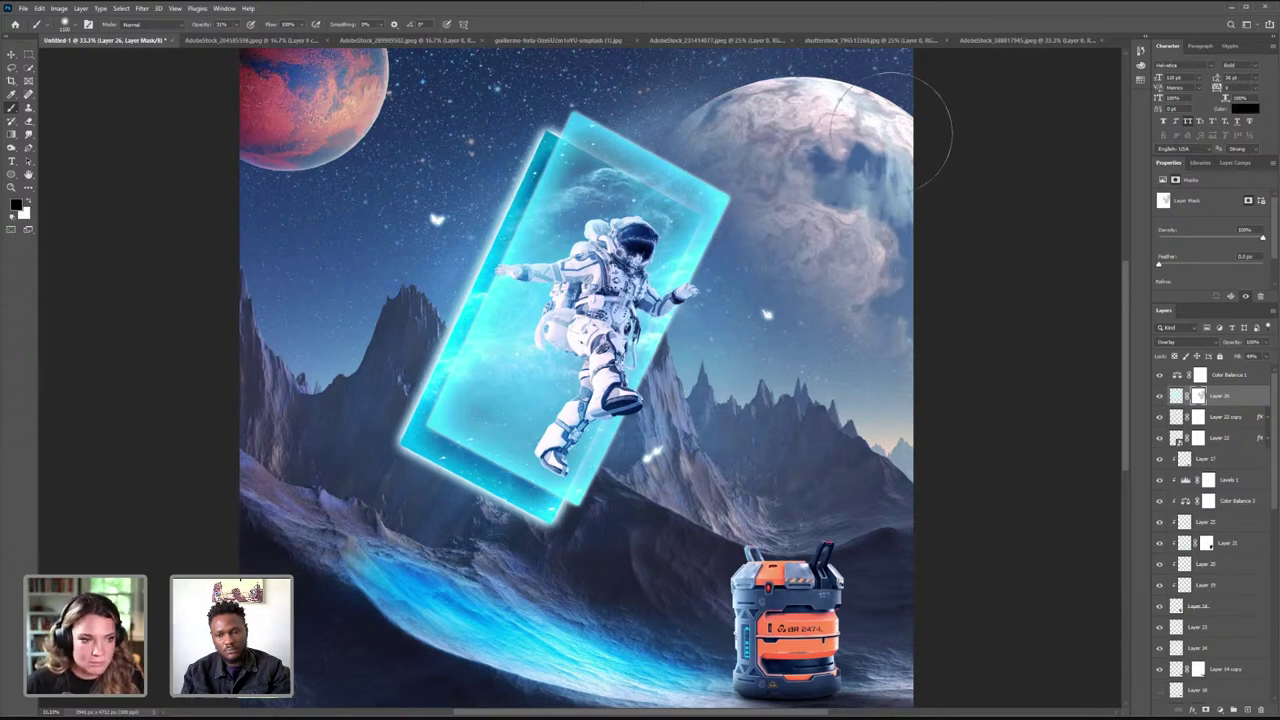
click(11, 53)
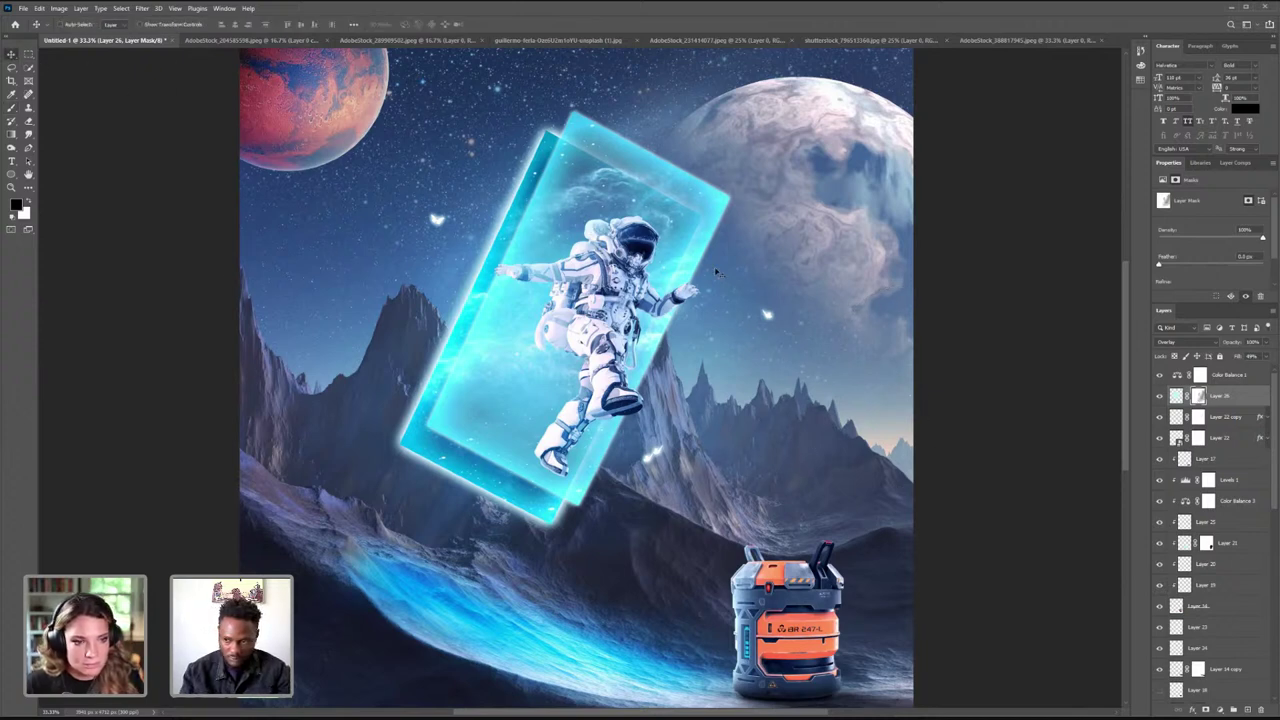
- Toggle the canister shading layers and the clipped Layer 3 to compare their effect, and review the full composite
click(1160, 545)
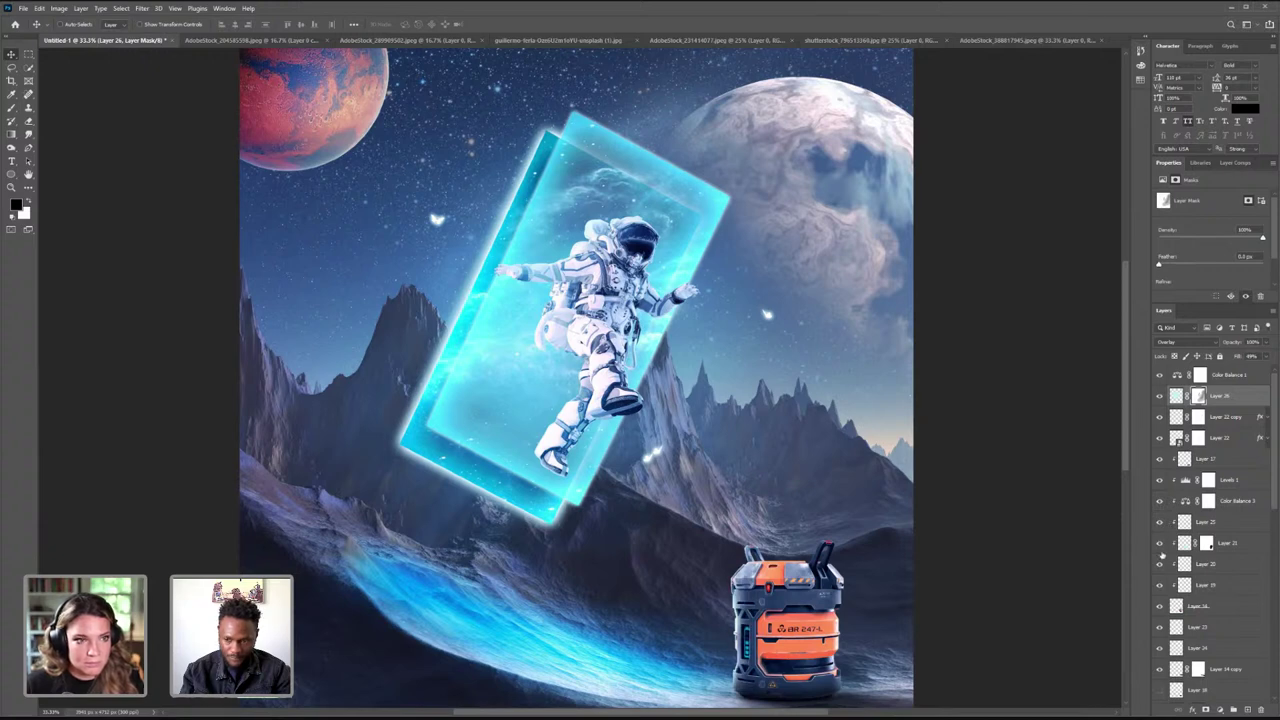
click(1161, 566)
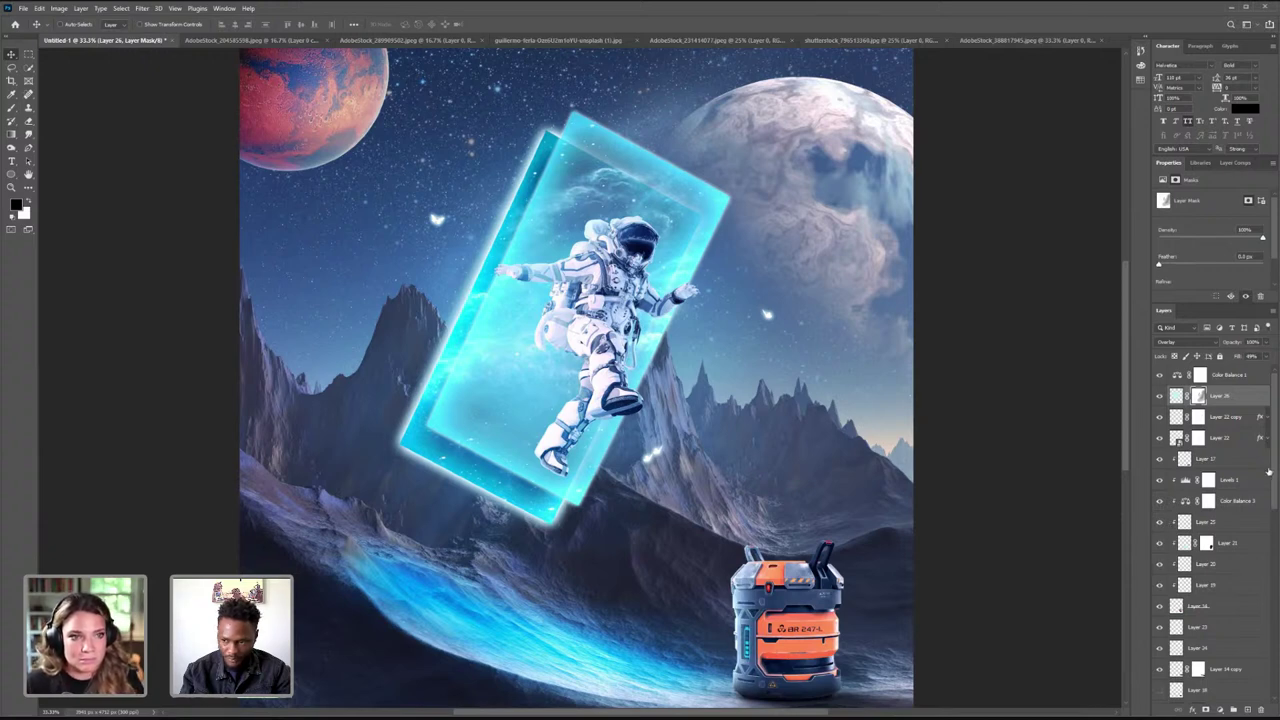
scroll(1161, 567, down, 5)
scroll(1215, 530, down, 1)
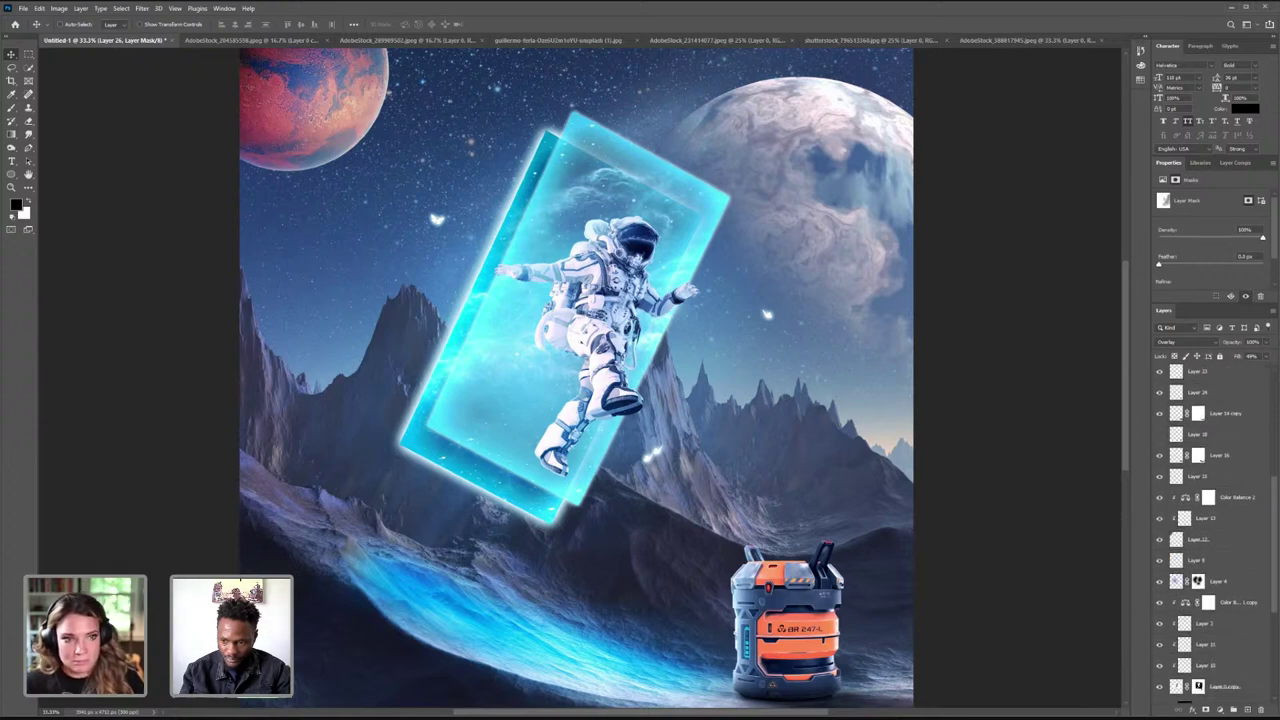
click(1161, 622)
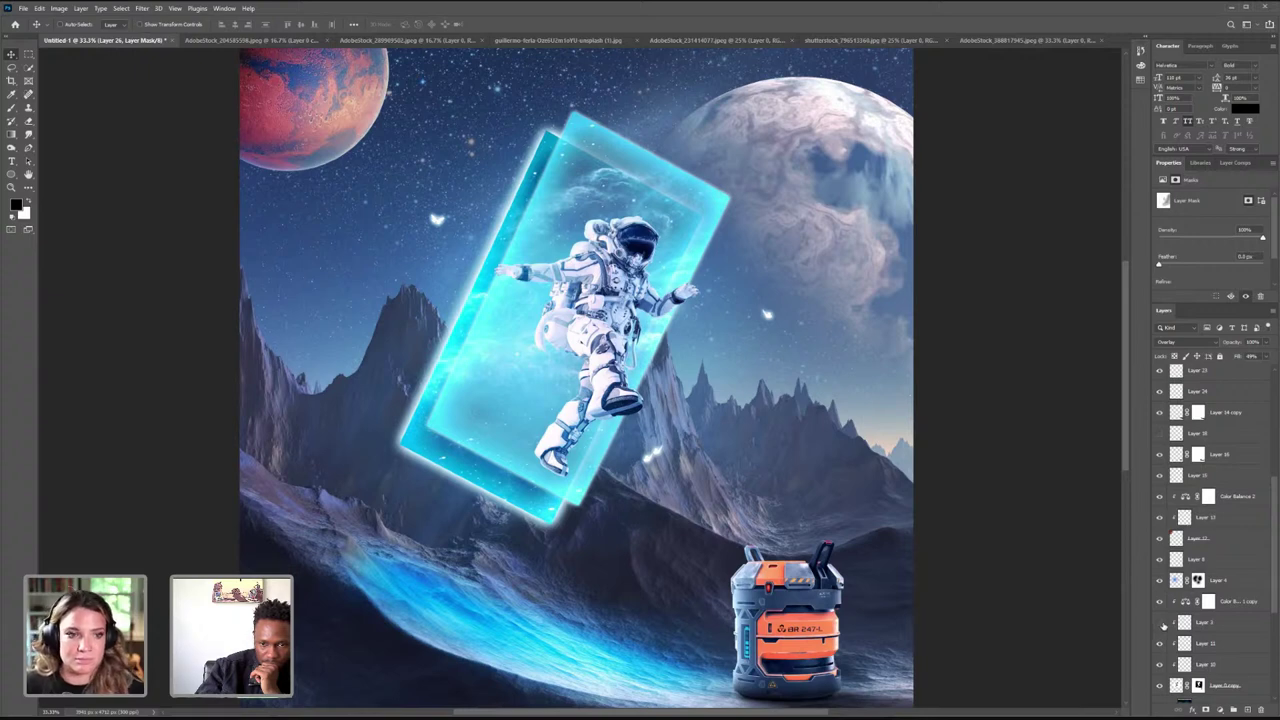
click(1161, 622)
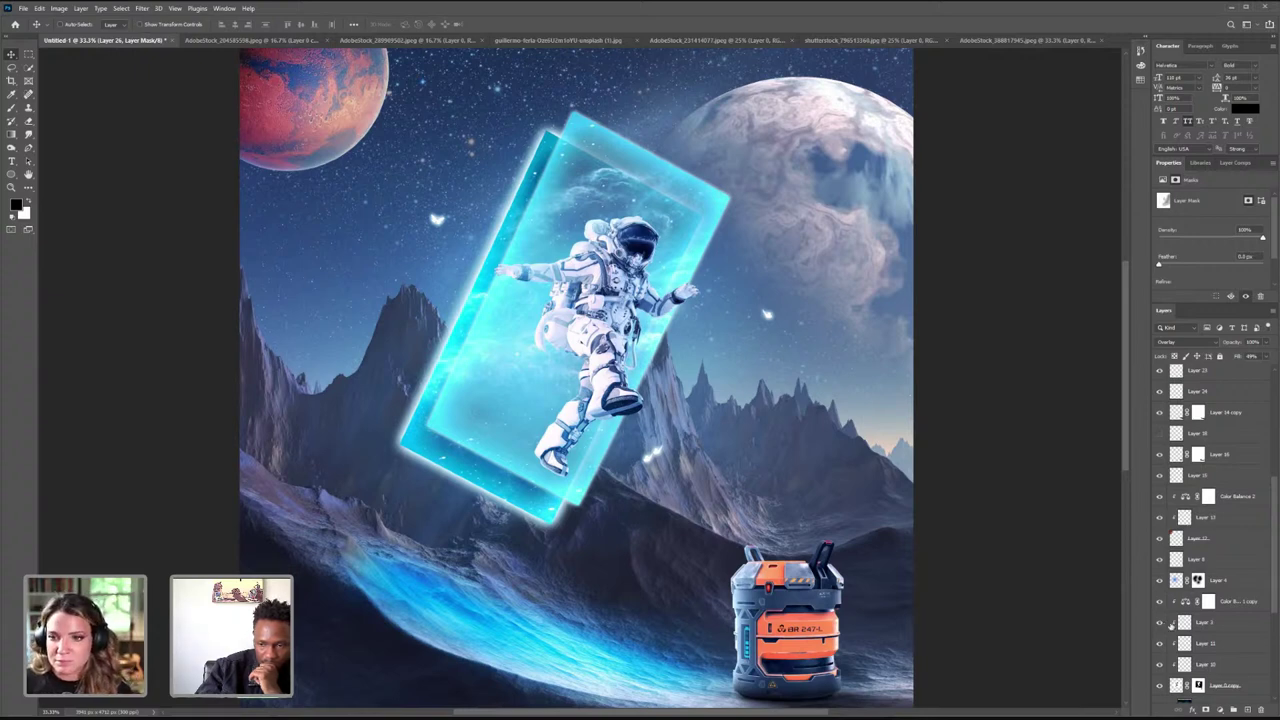
click(13, 188)
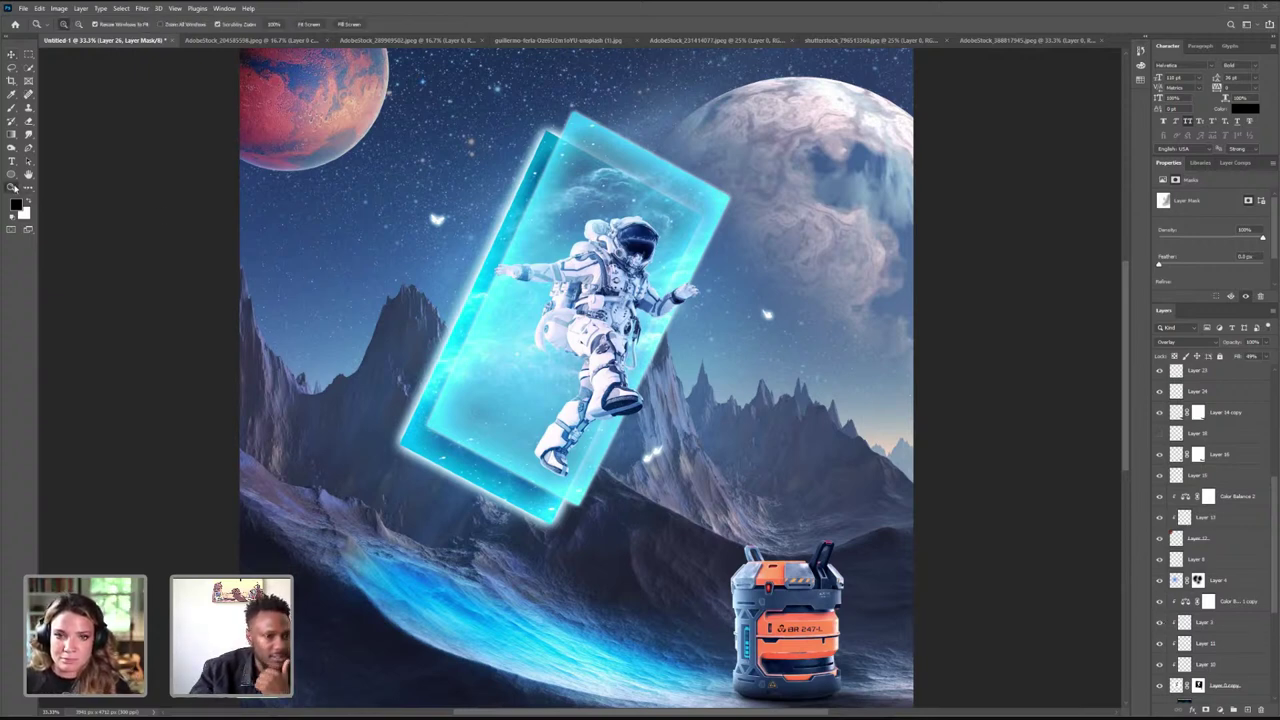
click(79, 23)
click(413, 156)
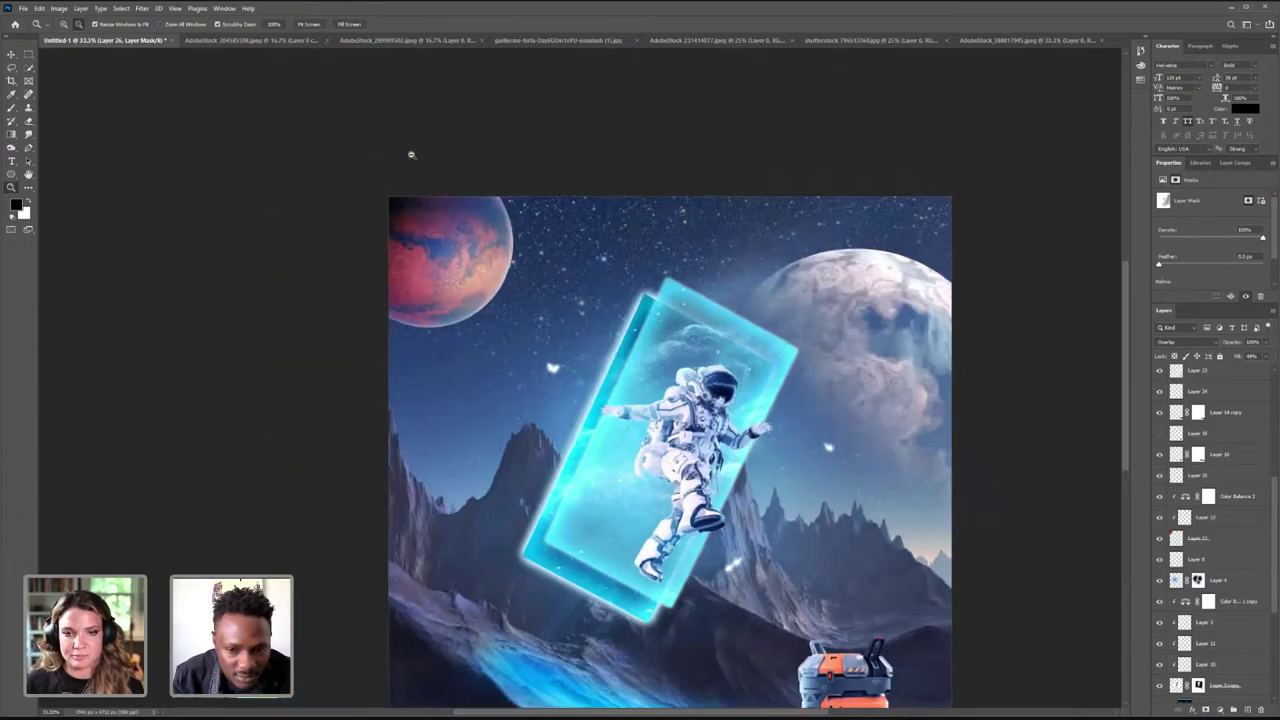
click(684, 297)
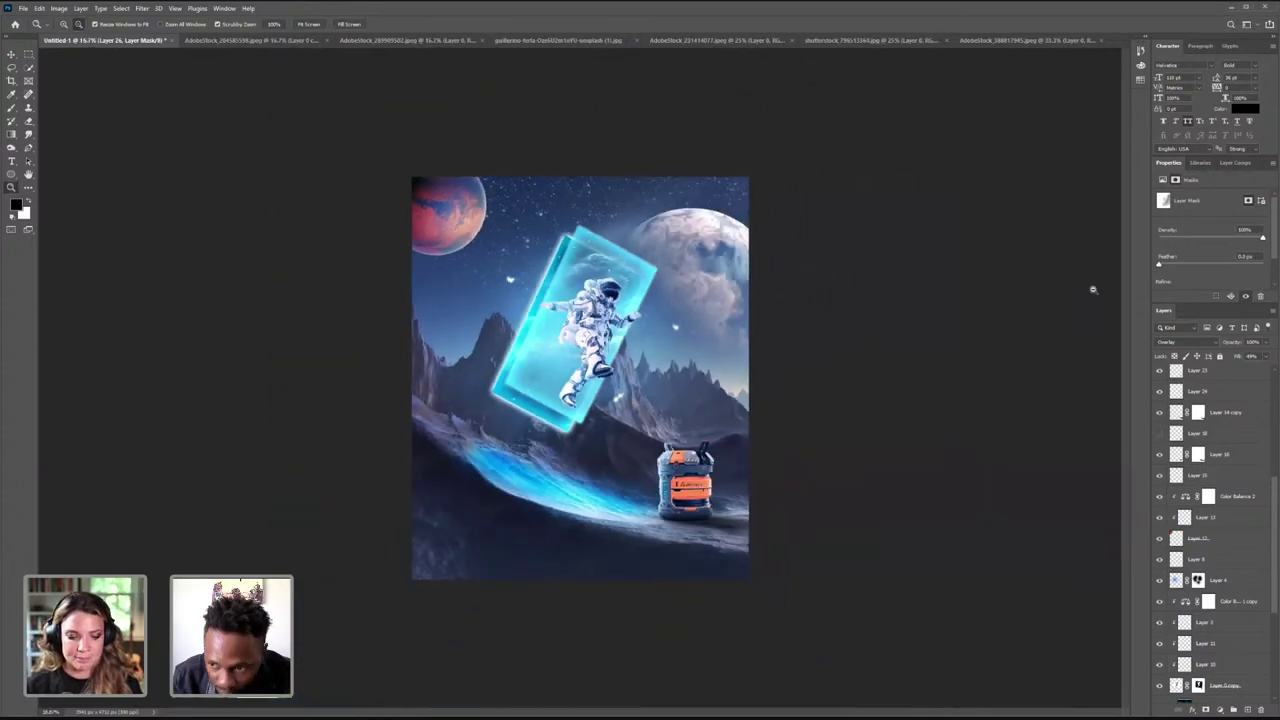
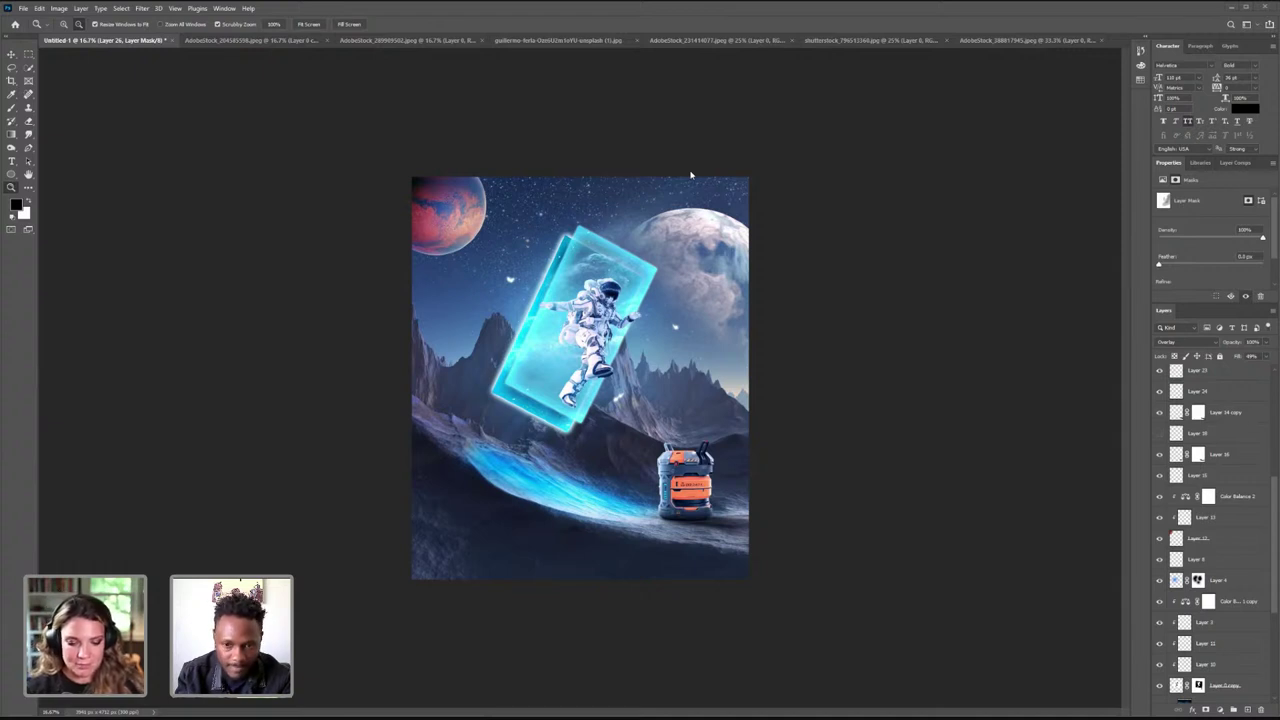
- Switch to Adobe Stock in the browser, search the images for "space rocket" and browse the results
key(alt+Tab)
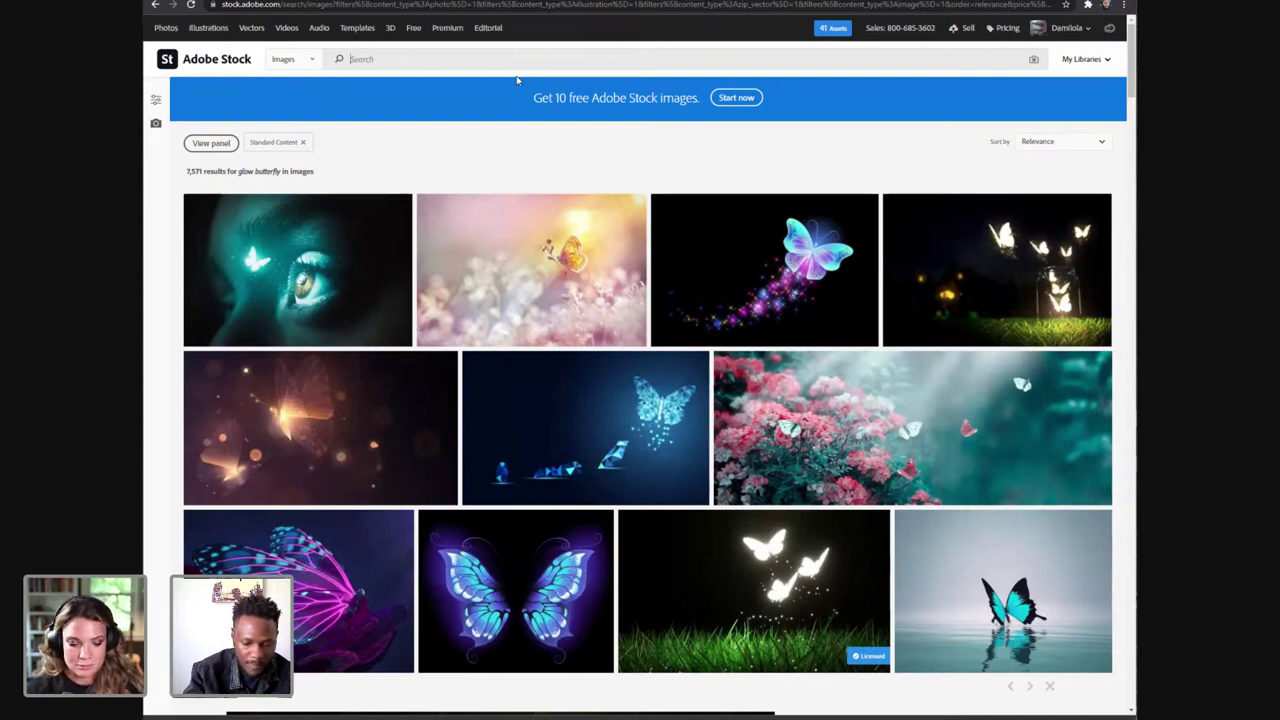
text(space)
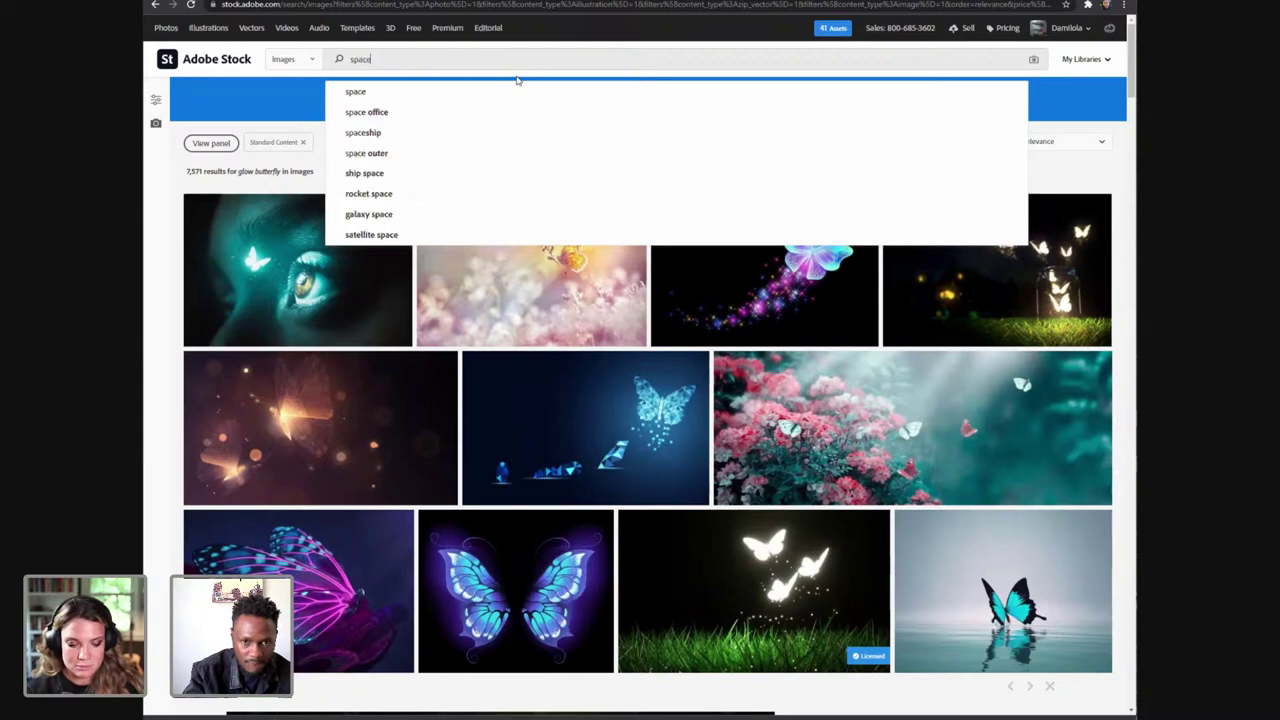
text( rocket)
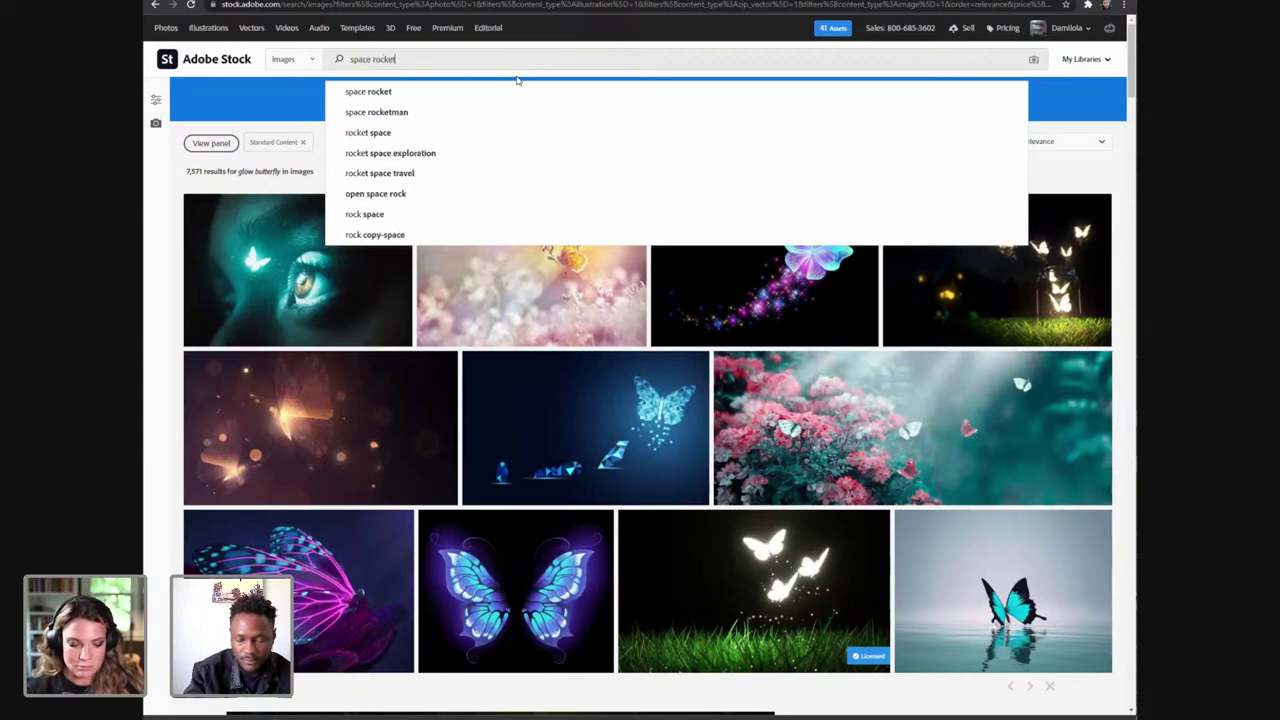
key(Return)
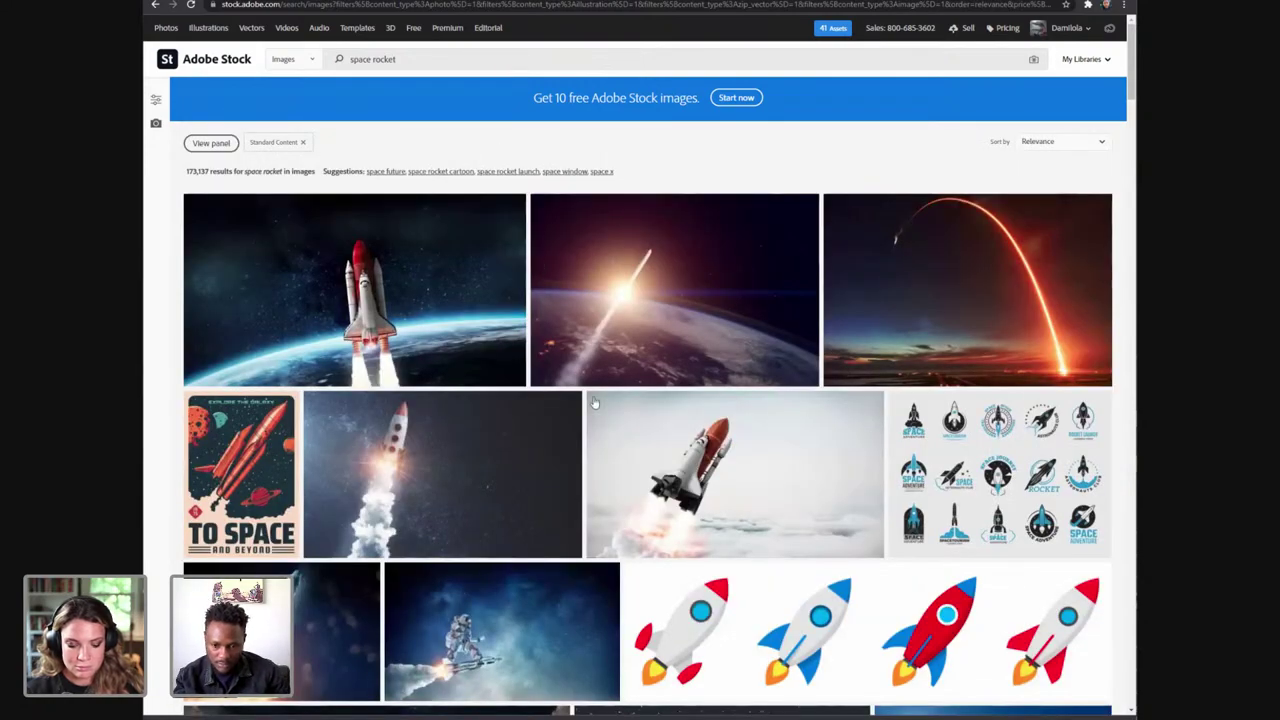
scroll(594, 402, down, 10)
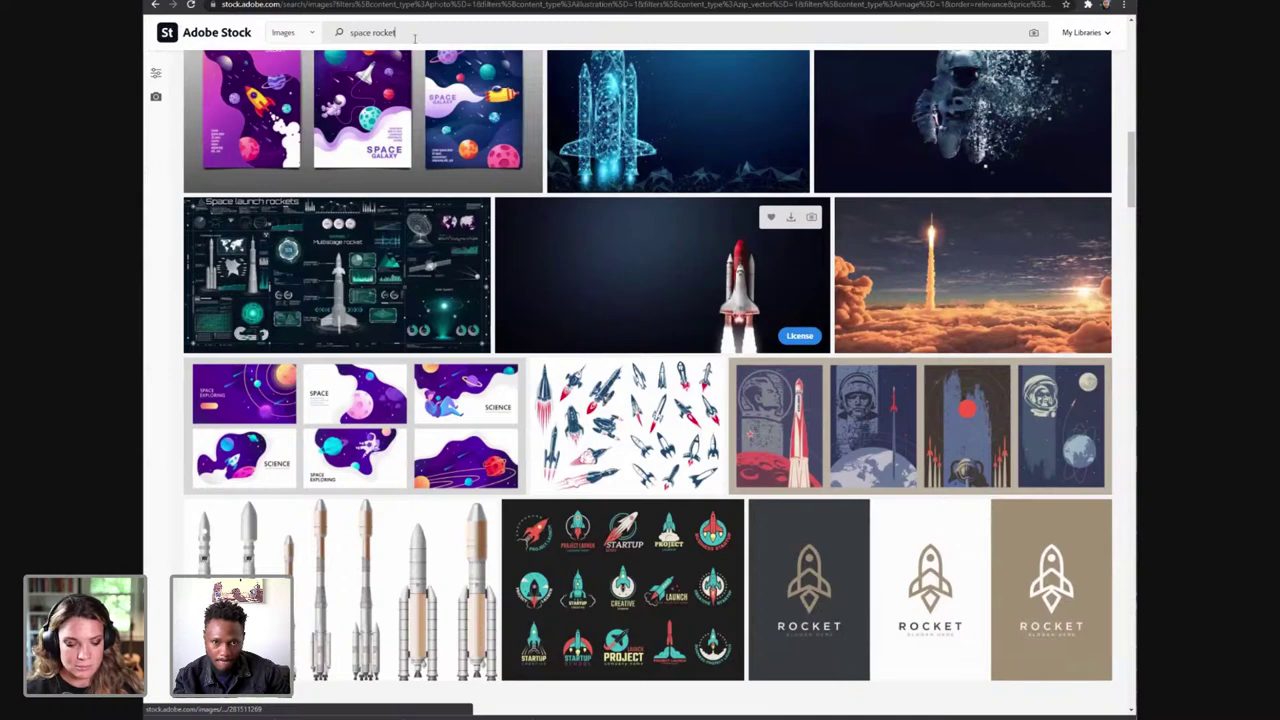
scroll(414, 37, down, 5)
- Search the stock images for "futuristic mech" and browse the results
drag(414, 35, 284, 46)
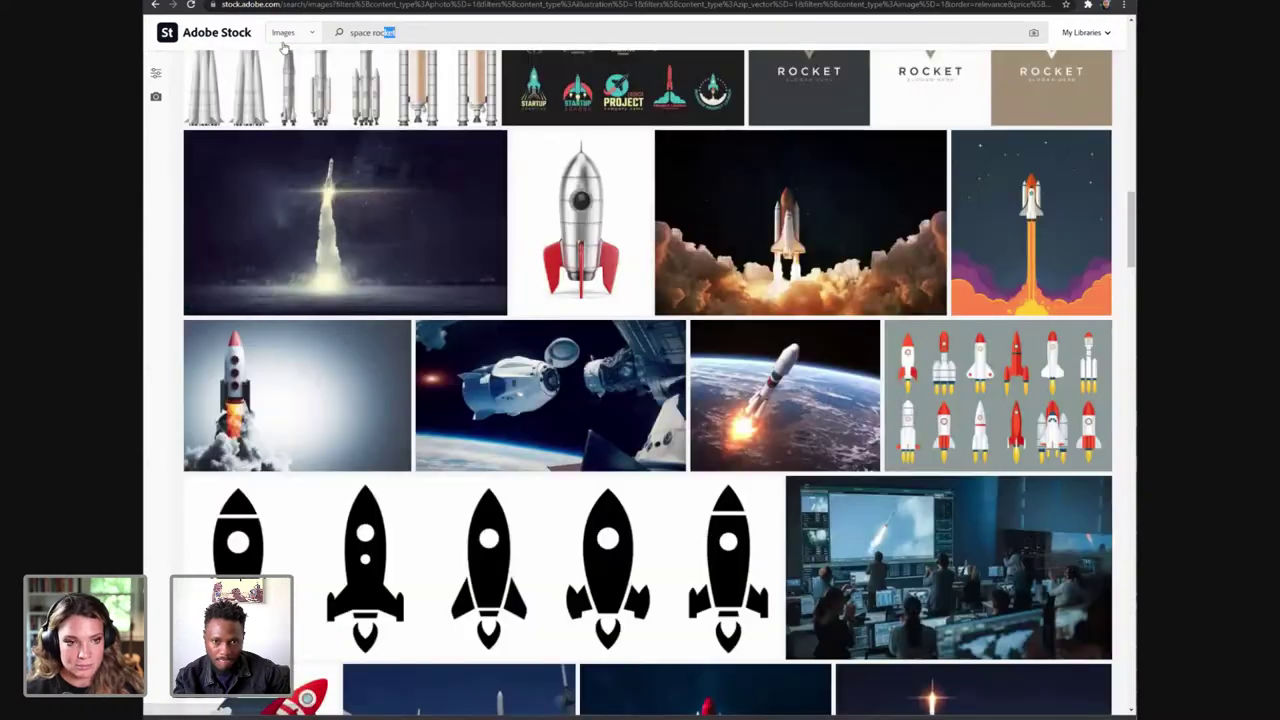
key(BackSpace)
text(fu)
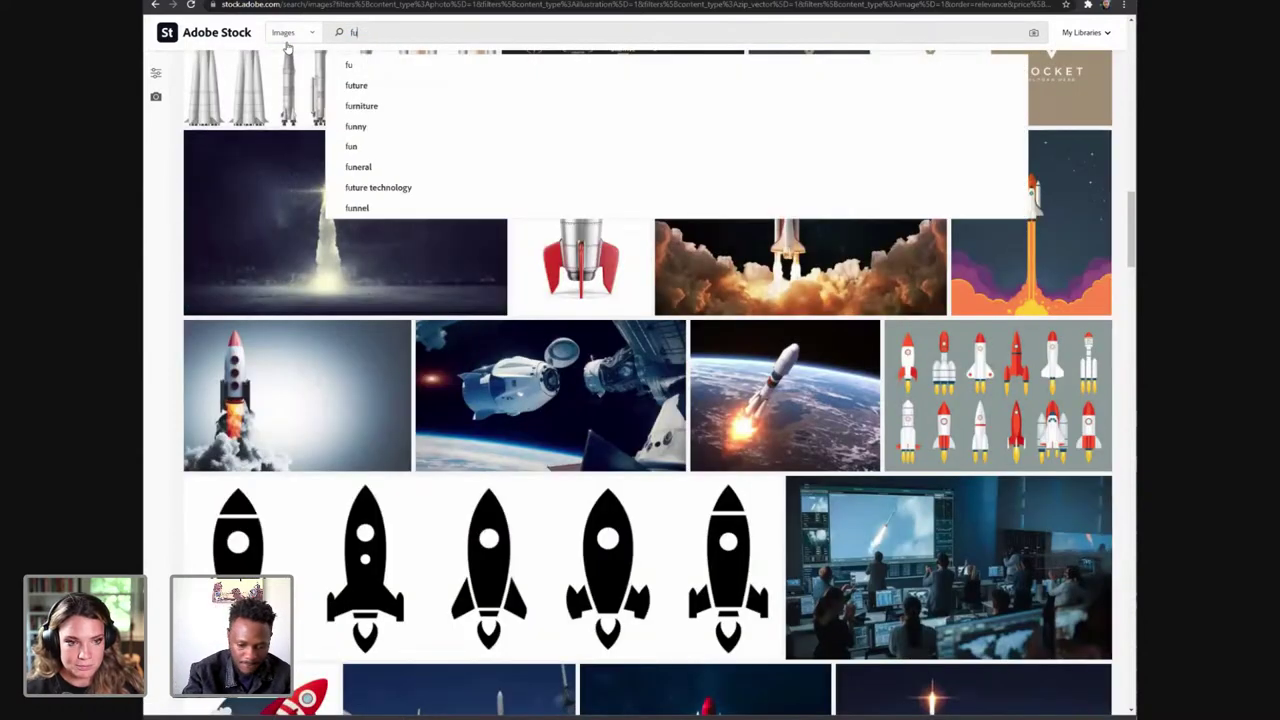
text(turistic)
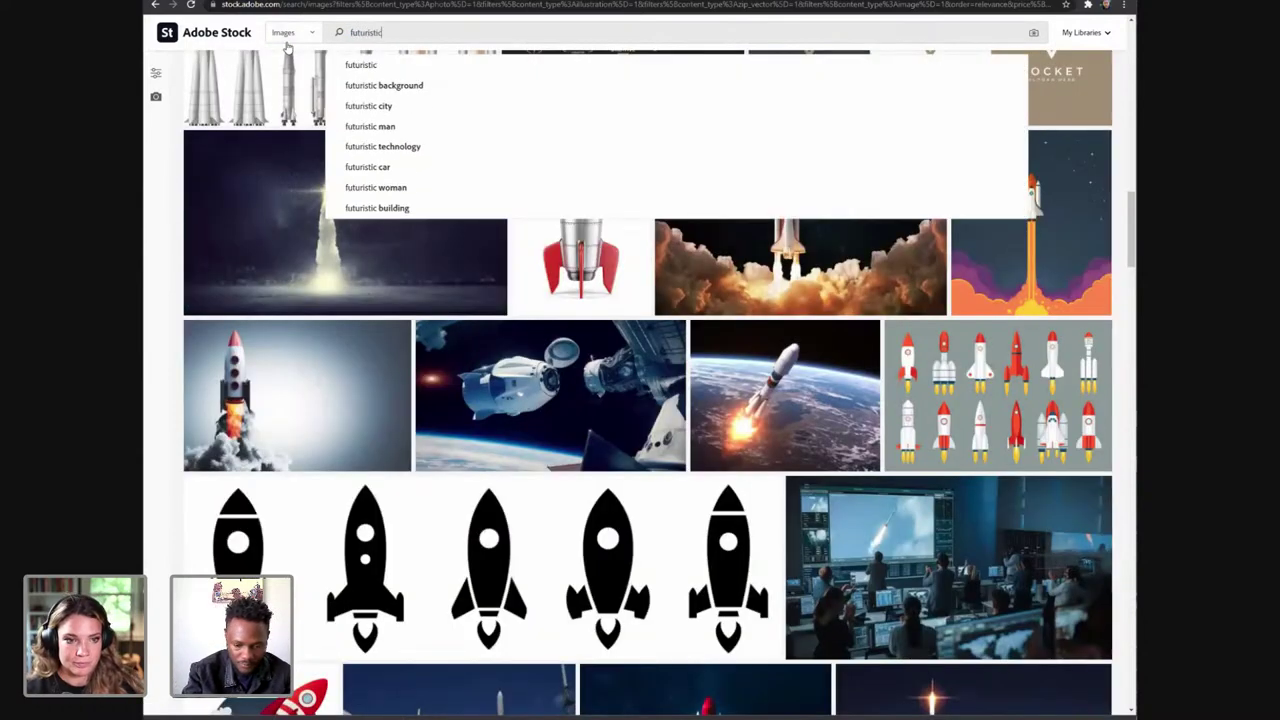
text( mech)
key(Return)
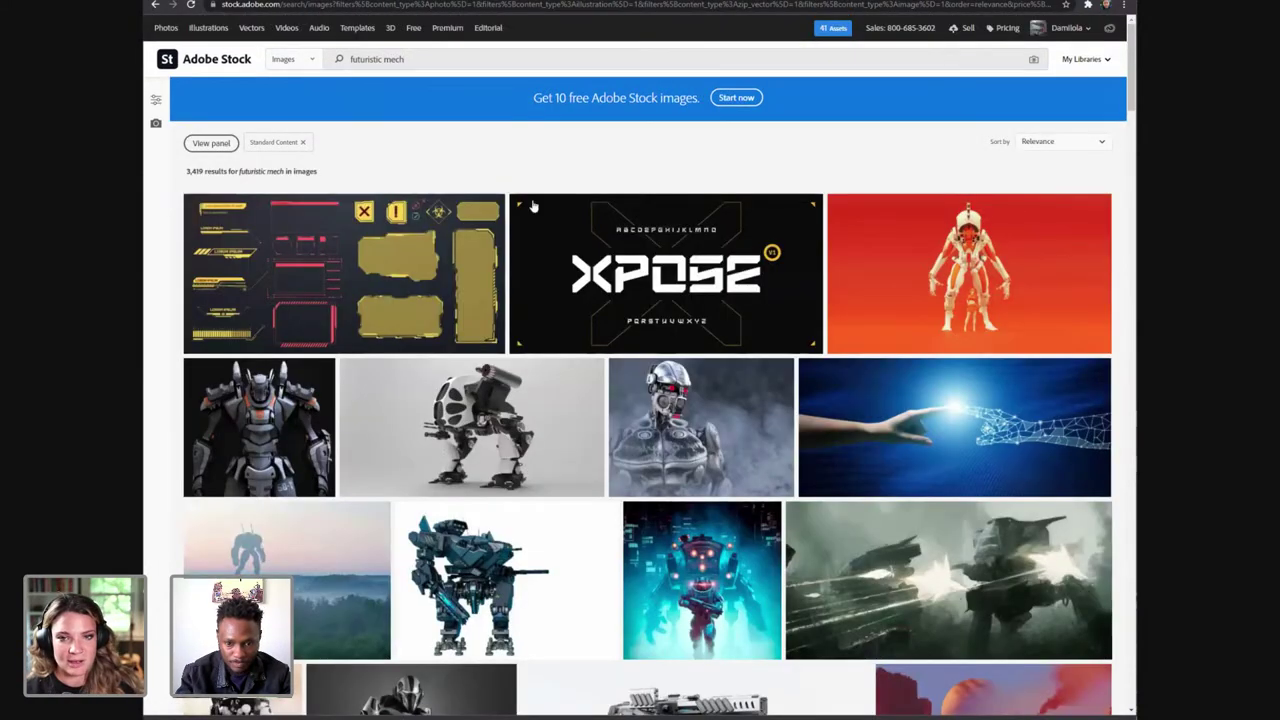
scroll(533, 206, down, 3)
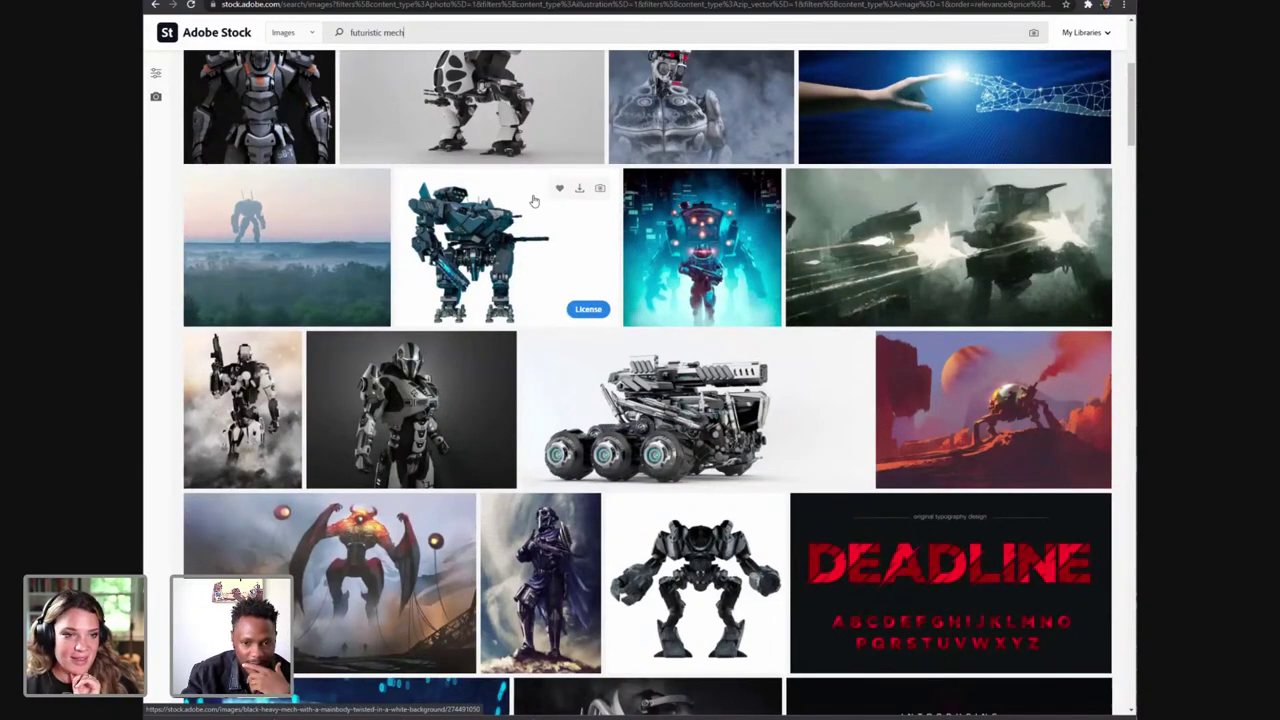
scroll(534, 201, down, 2)
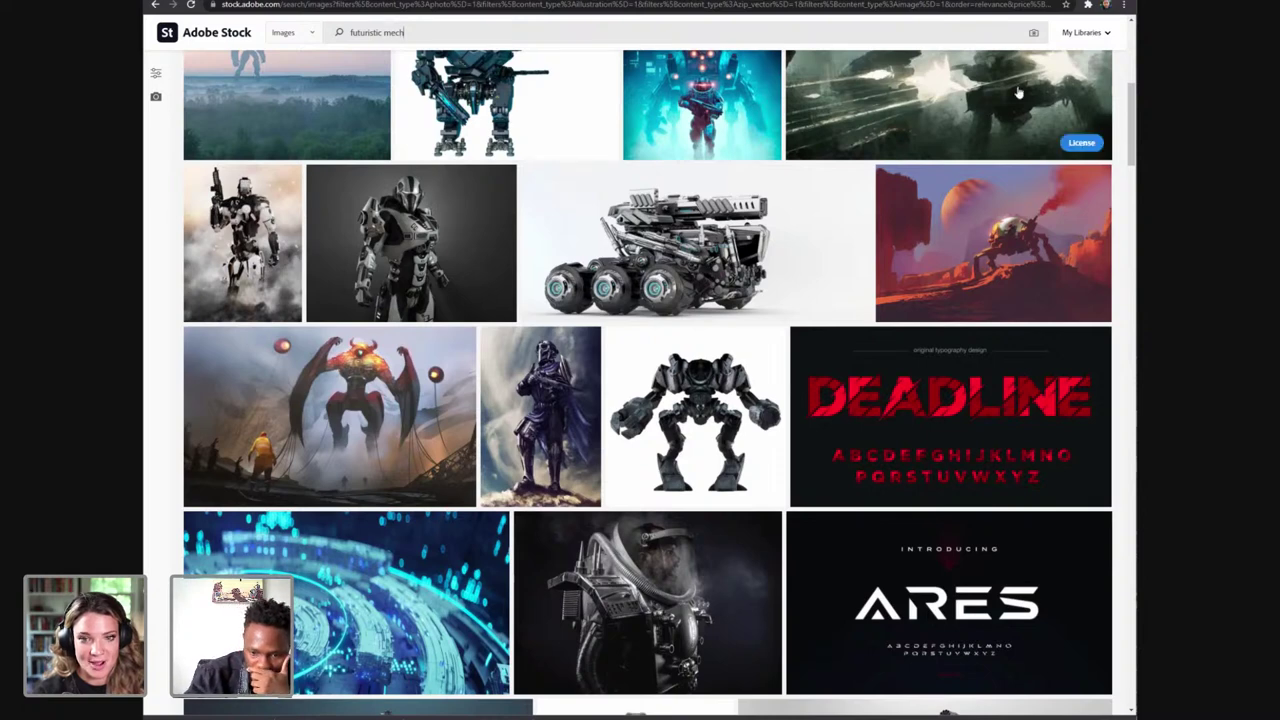
scroll(1020, 110, down, 2)
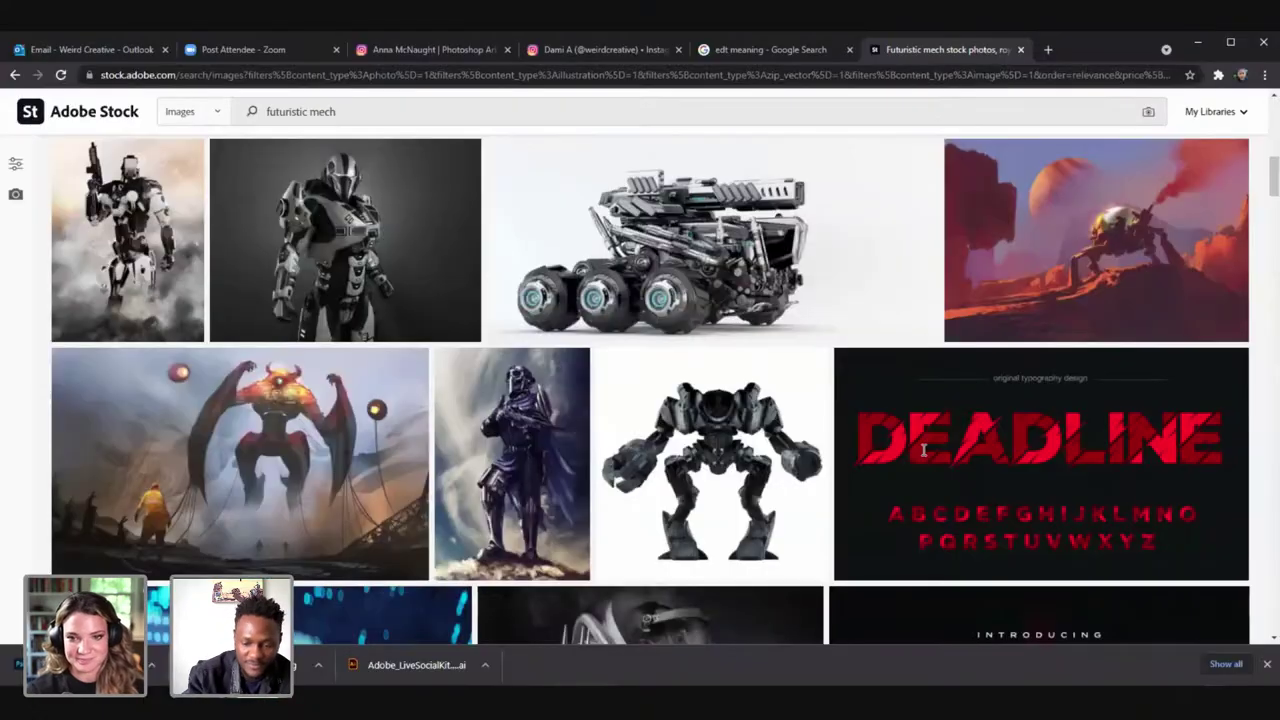
- Search the stock images for "floating cat" and license the photo of orange cats jumping against a clear blue sky
click(533, 33)
key(ctrl+a)
key(BackSpace)
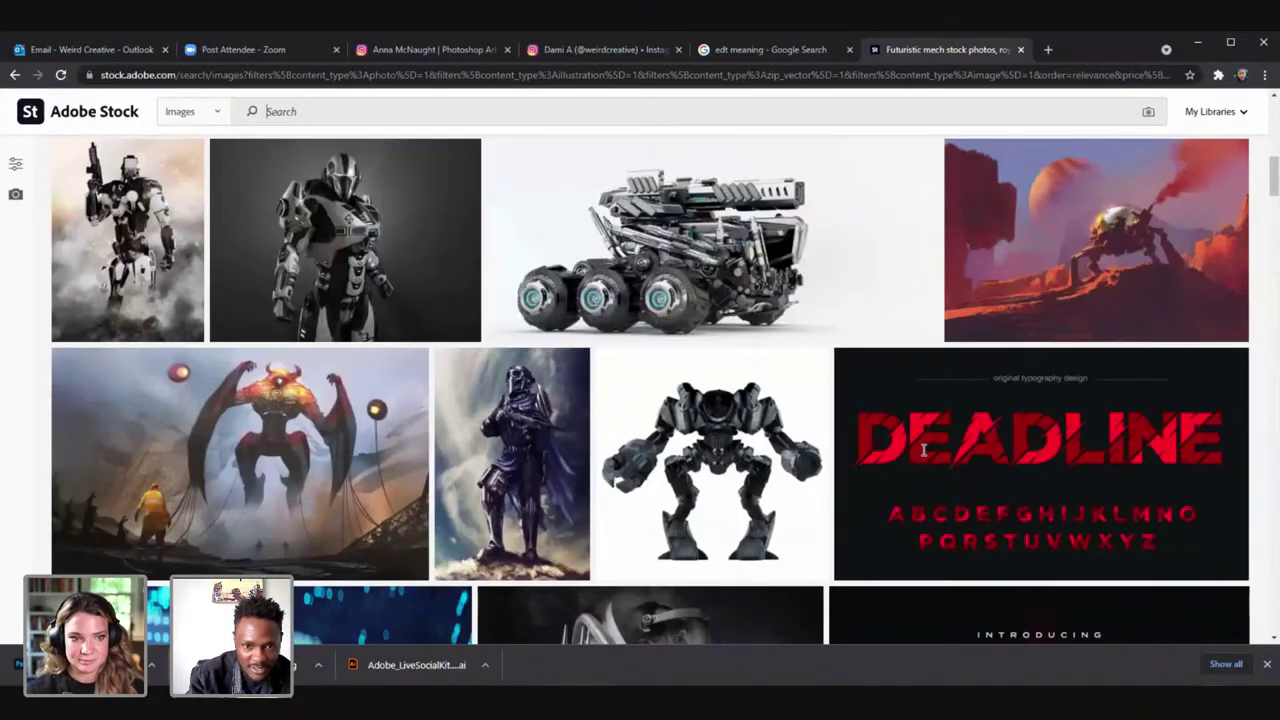
text(floating)
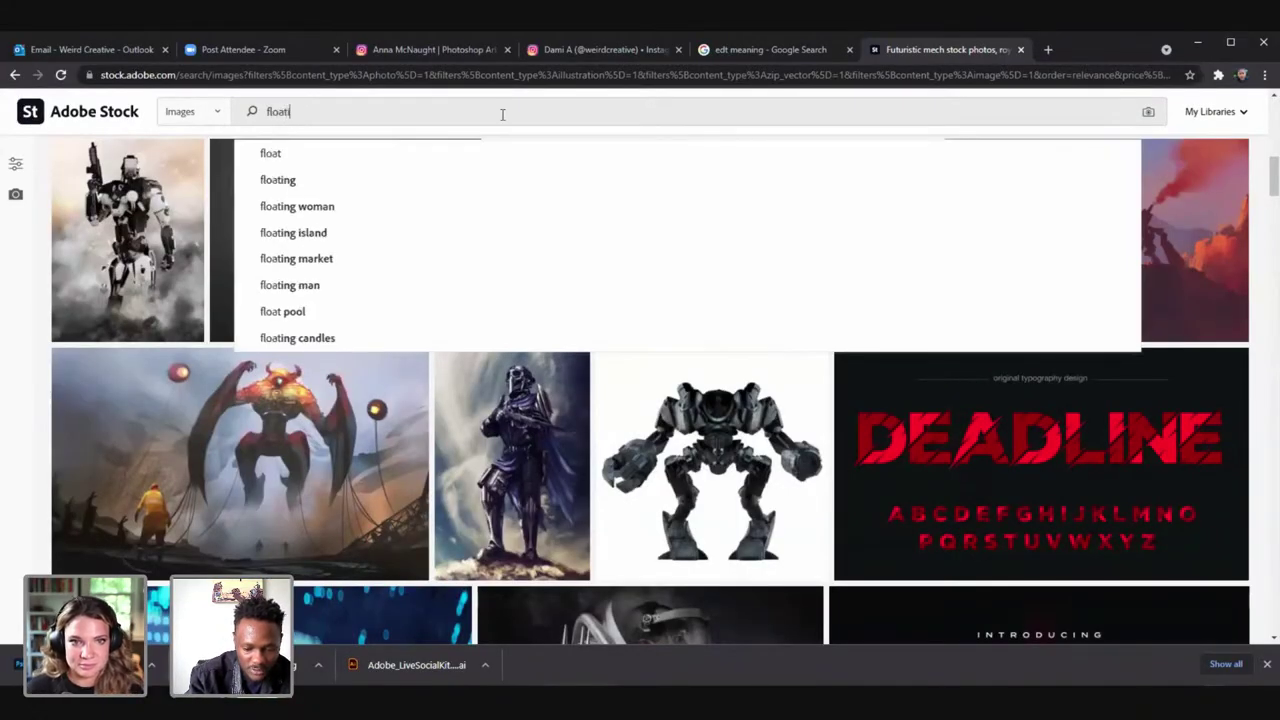
text( cat)
key(Return)
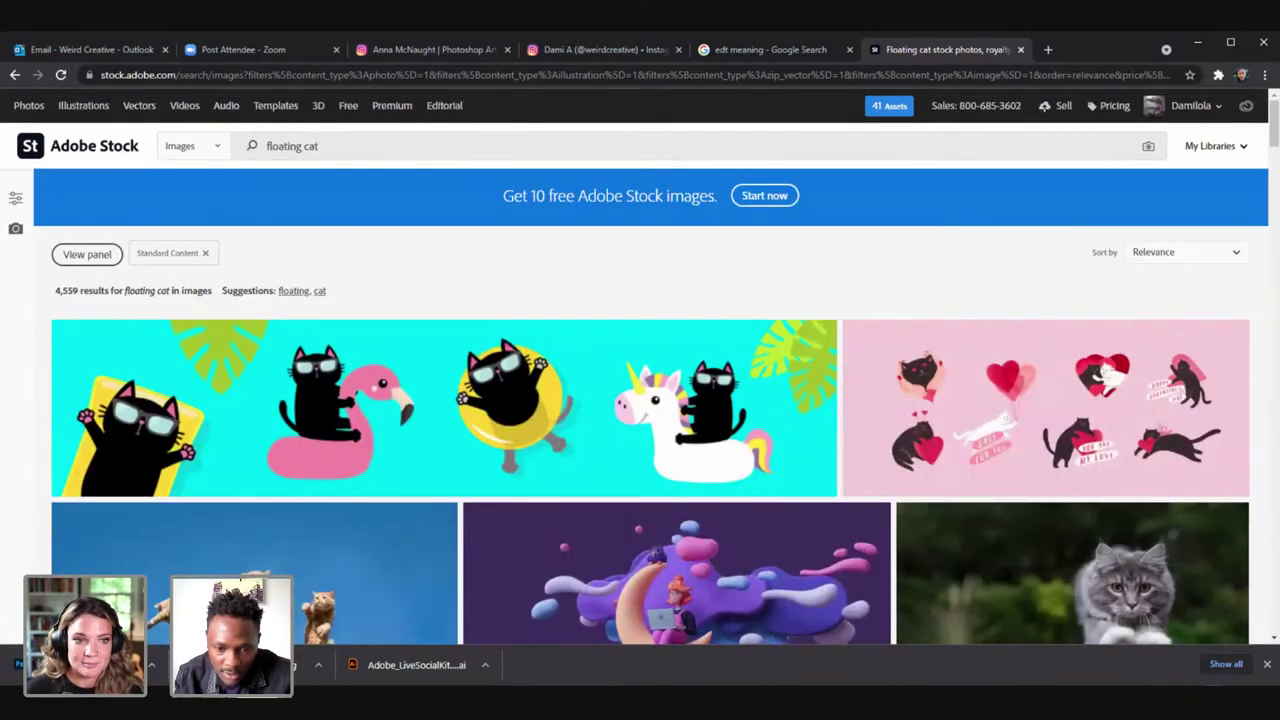
scroll(359, 576, down, 1)
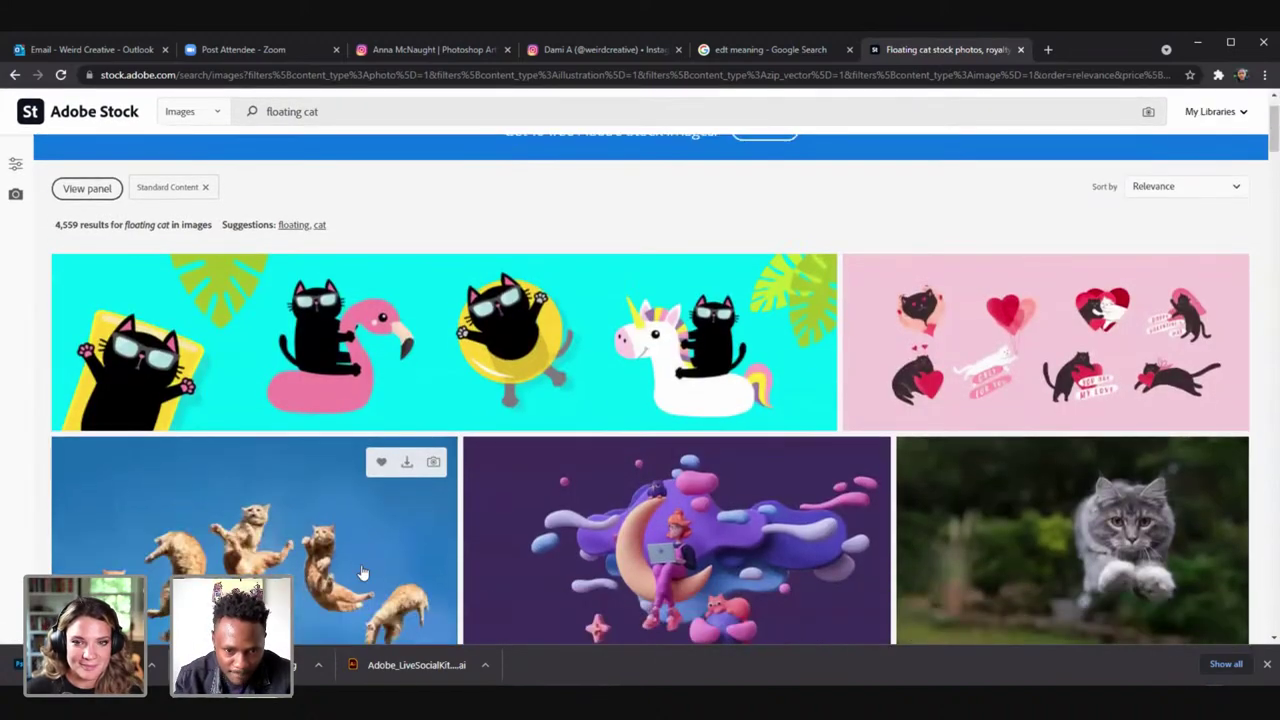
scroll(300, 420, down, 2)
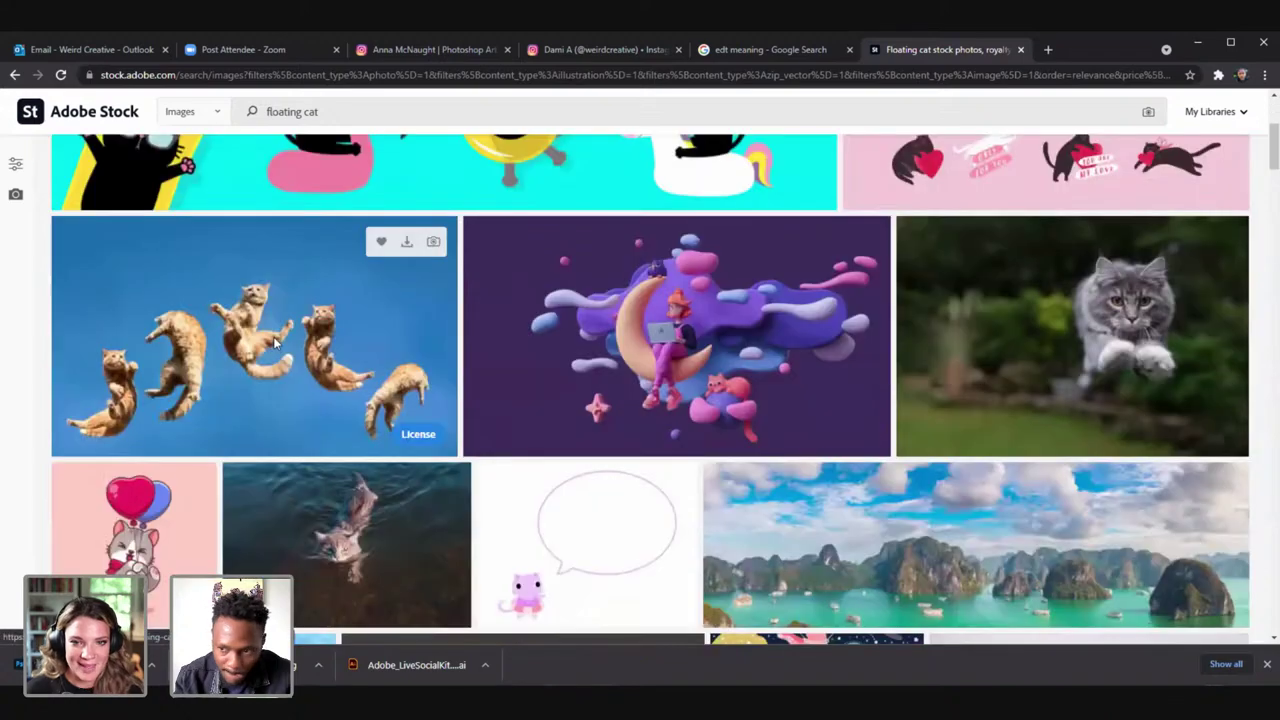
click(401, 222)
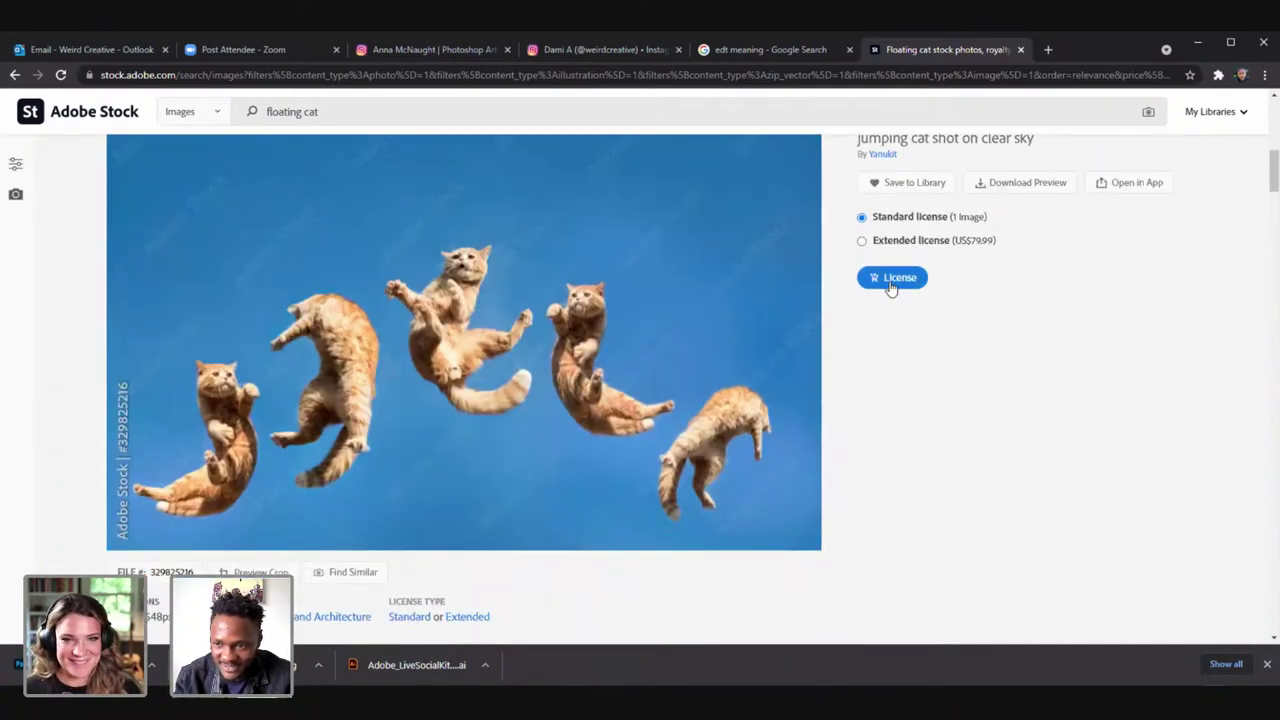
click(891, 280)
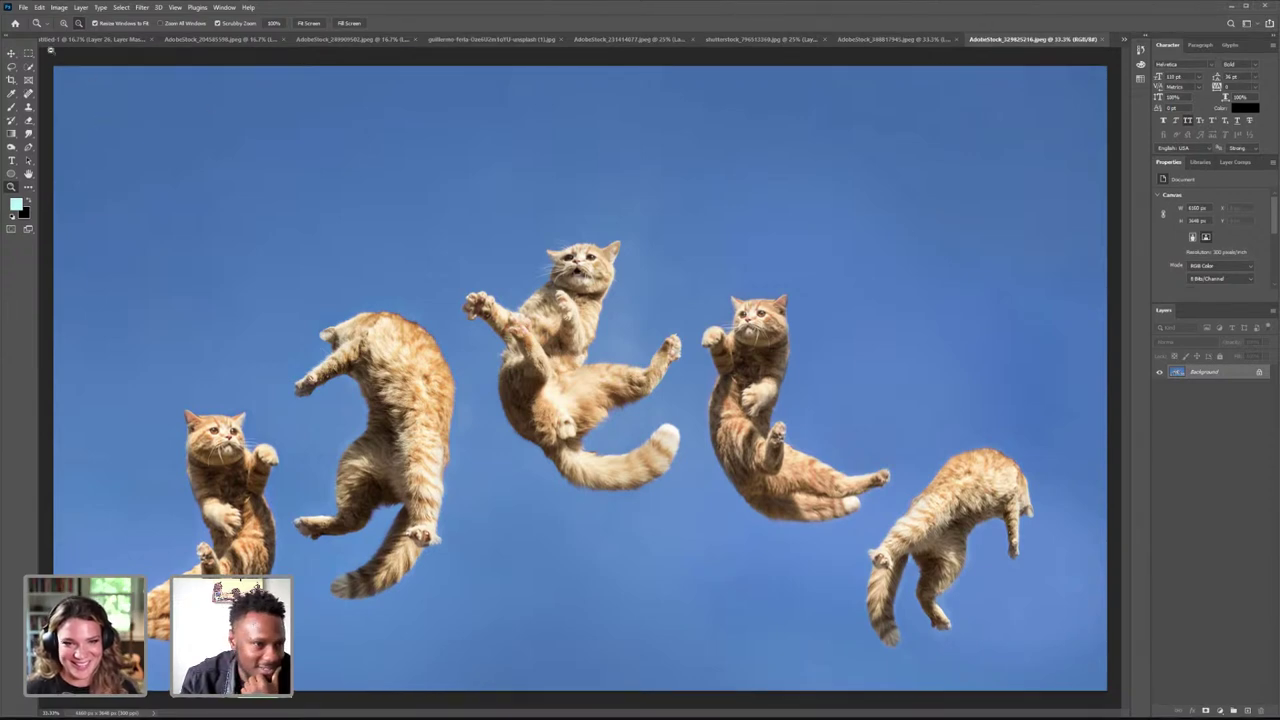
- Convert the cat photo's locked Background into a regular layer
click(64, 22)
click(584, 369)
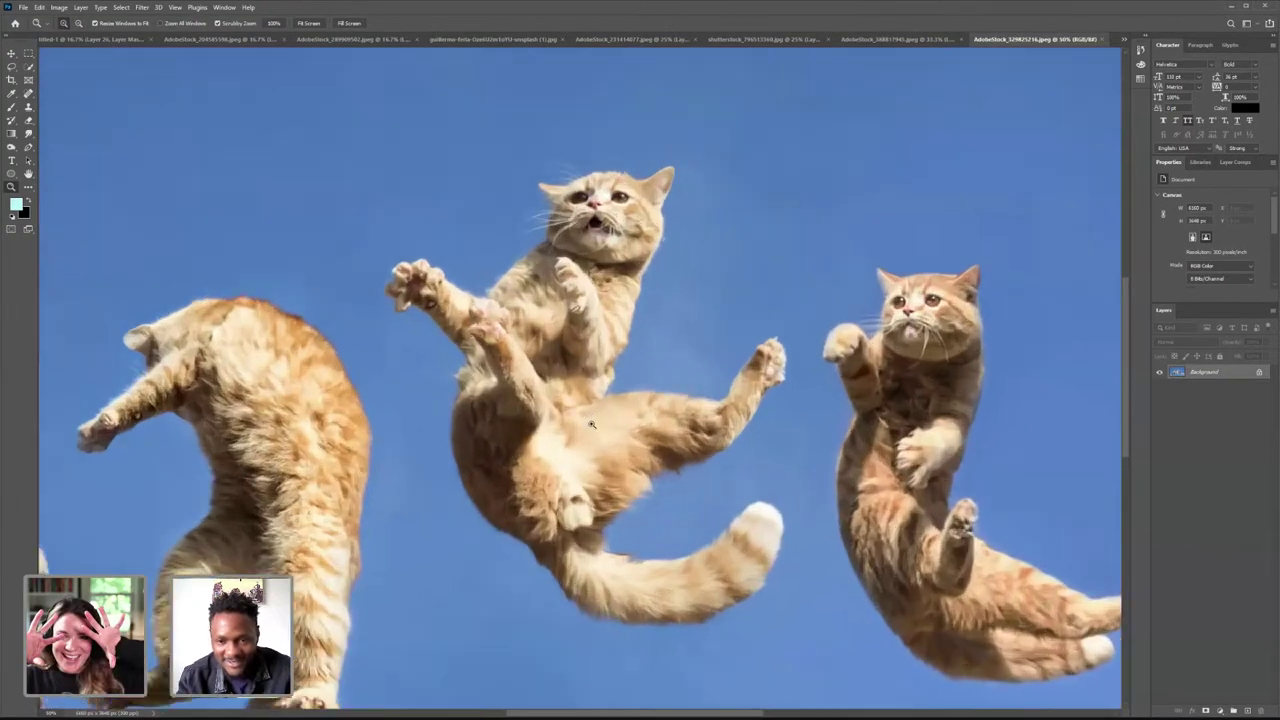
click(591, 424)
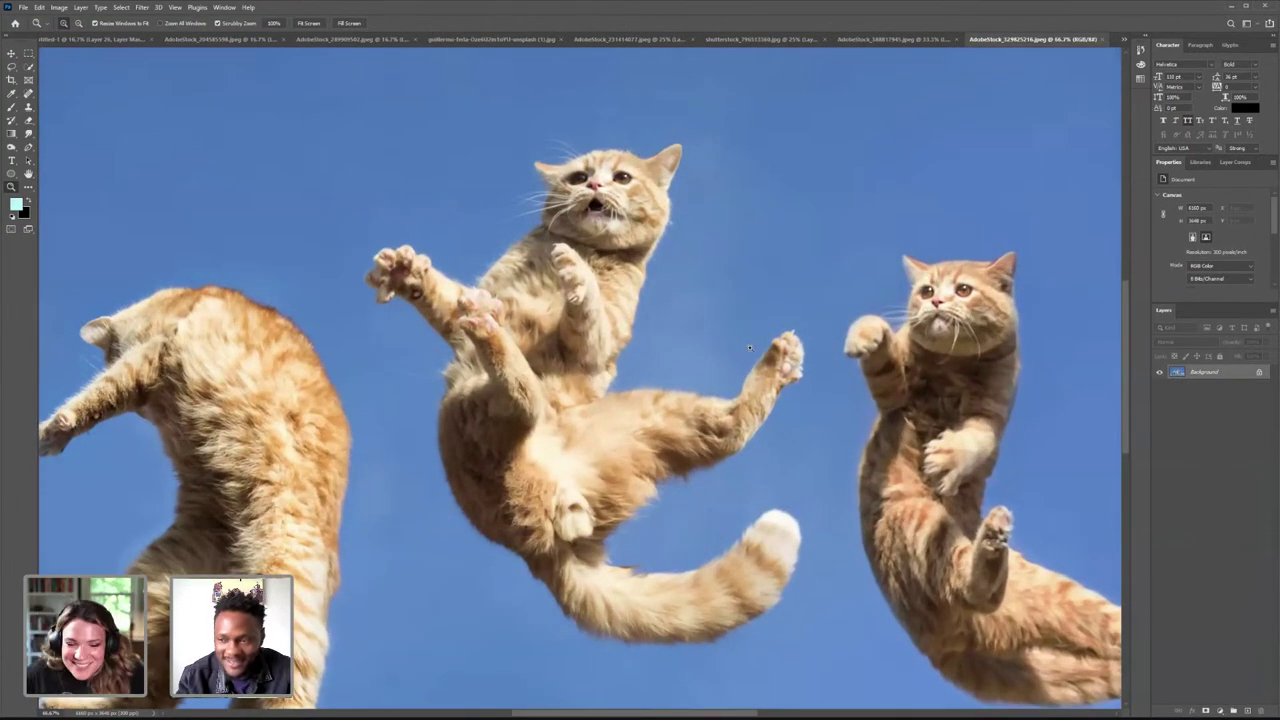
double_click(1248, 376)
click(640, 217)
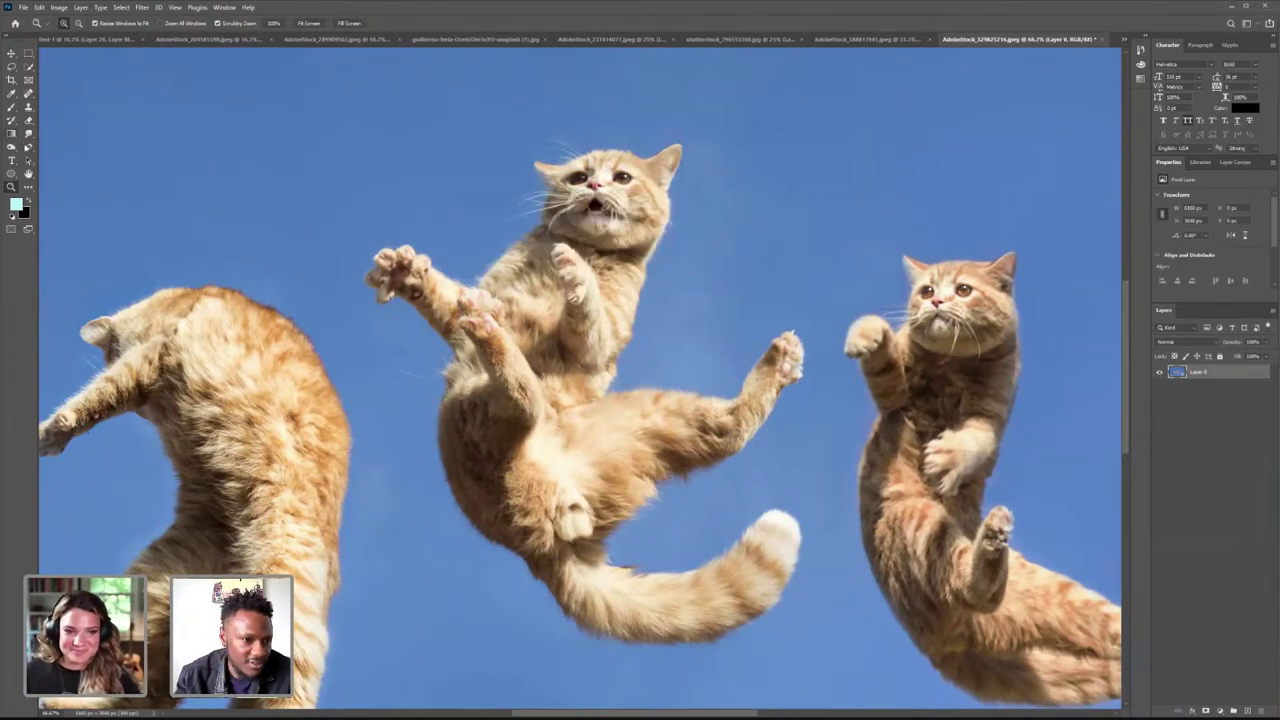
click(28, 147)
drag(587, 137, 540, 134)
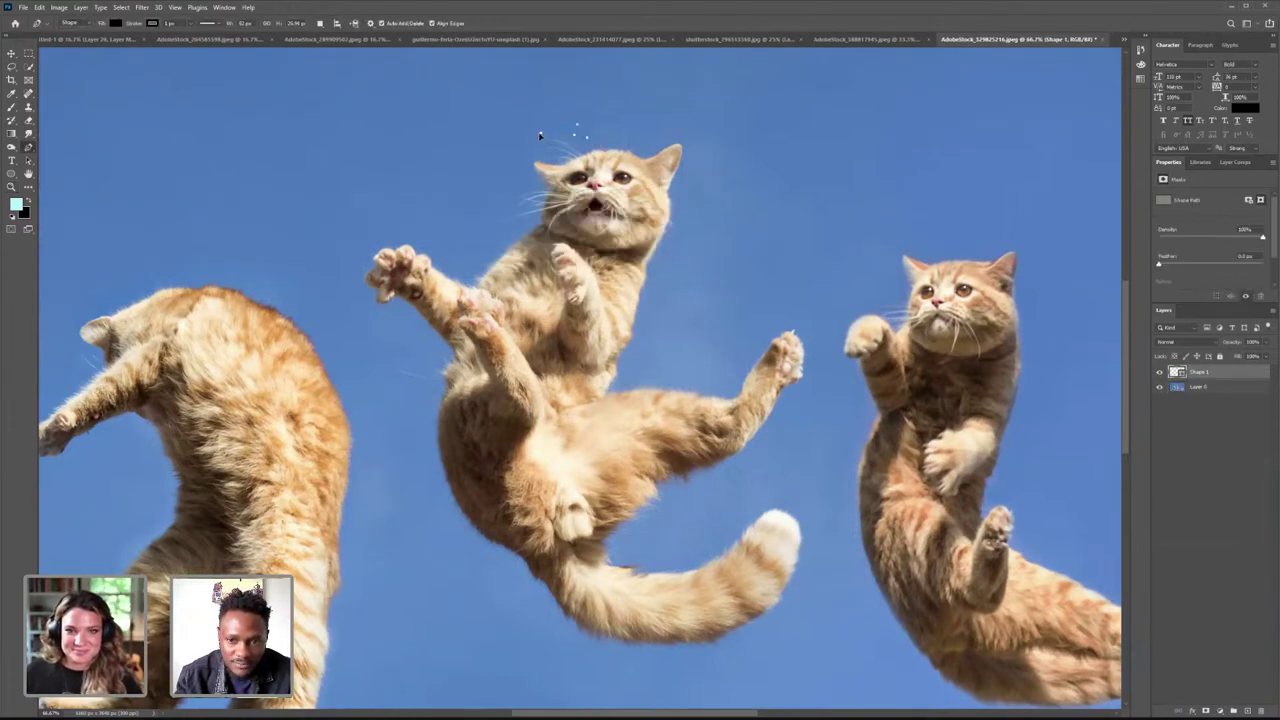
click(540, 134)
click(521, 170)
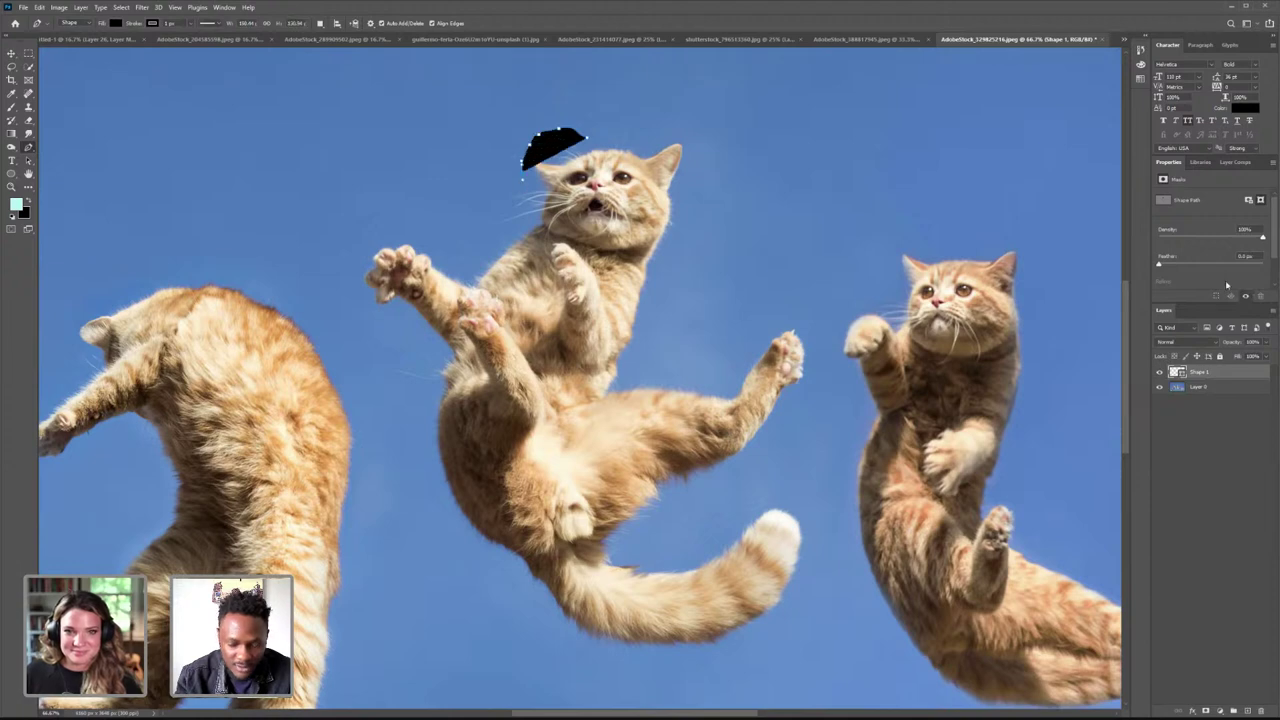
click(1262, 709)
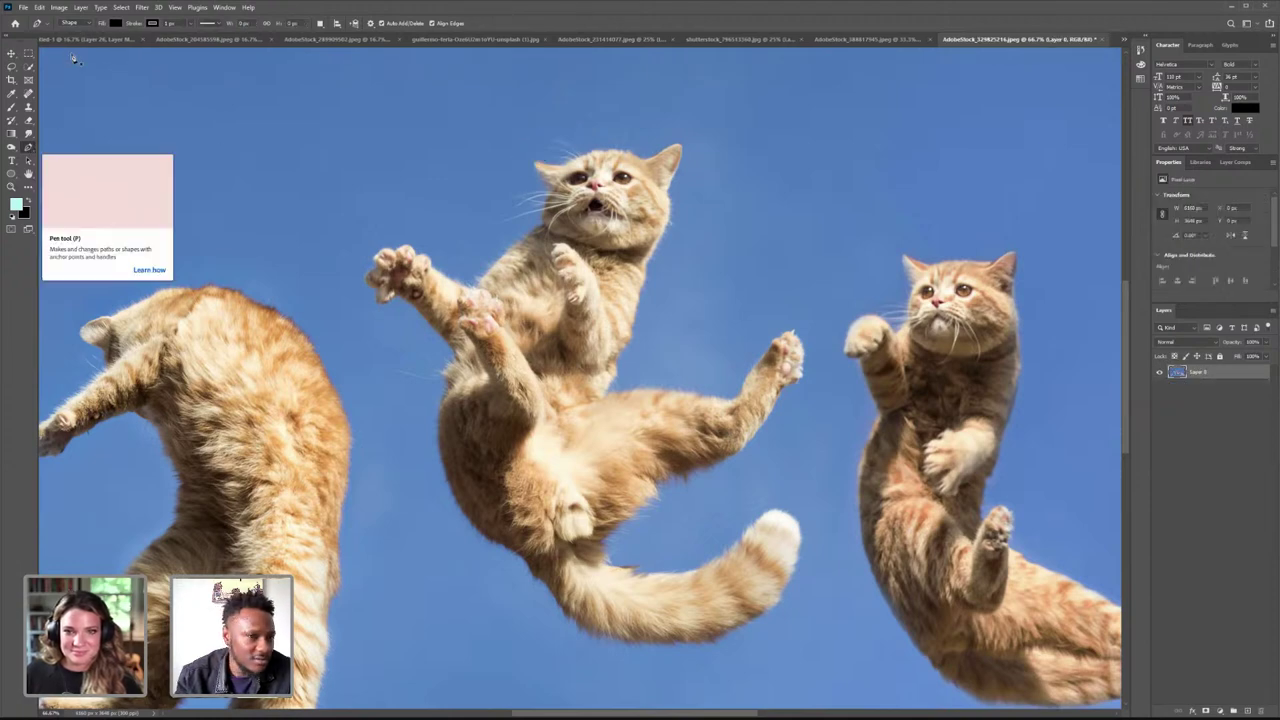
- Using the Pen tool in Path mode, trace a loose outline around the middle cat, including its head, paws and tail
click(72, 22)
click(72, 40)
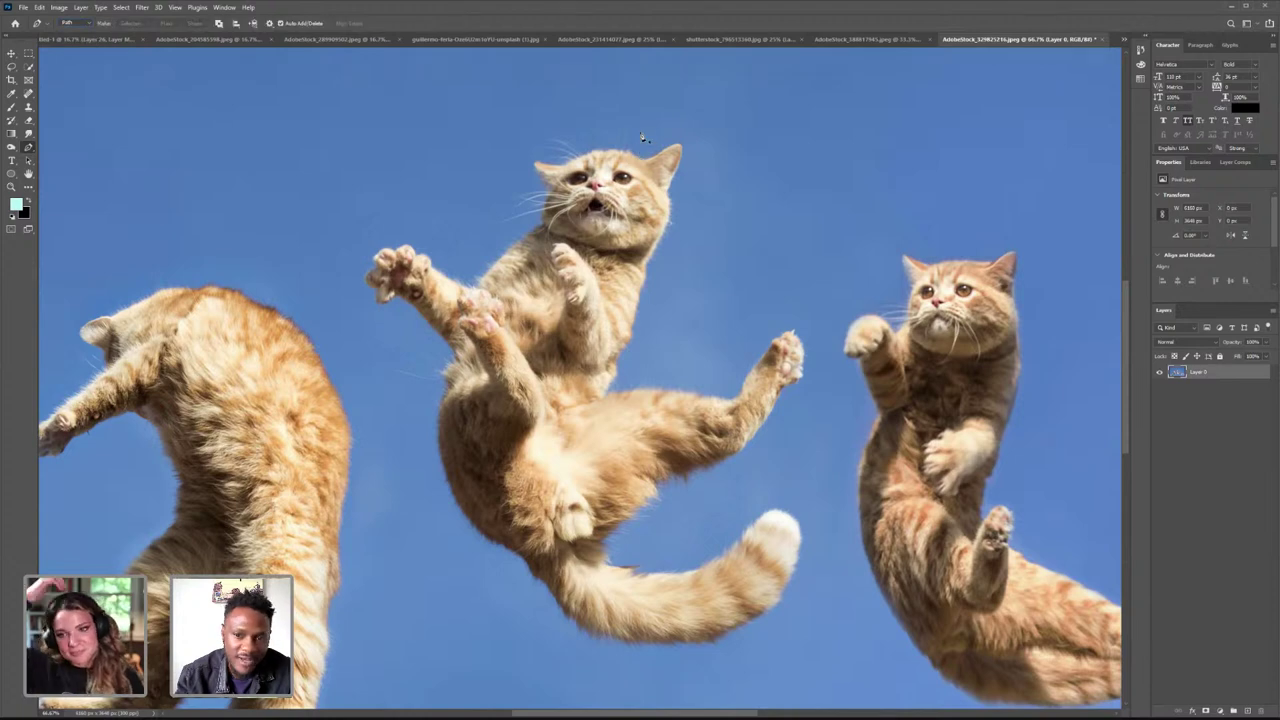
click(642, 122)
drag(518, 124, 495, 159)
click(494, 144)
click(498, 174)
click(476, 224)
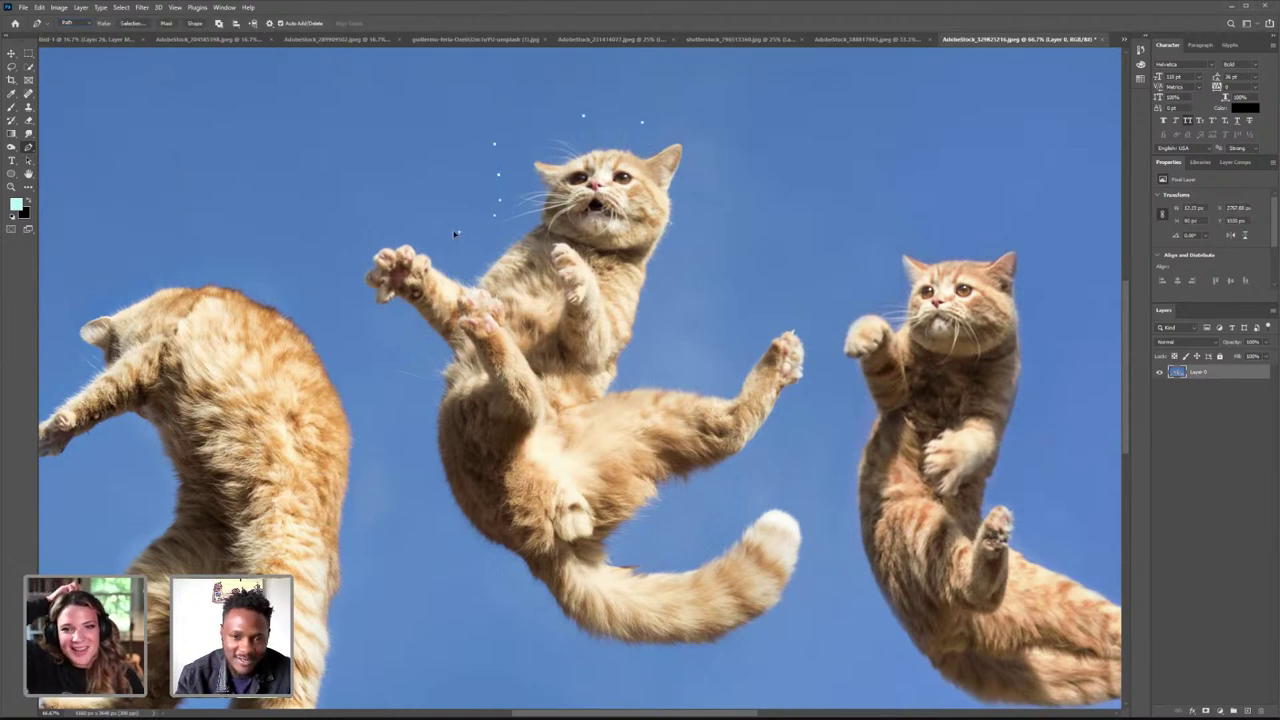
click(422, 231)
click(365, 248)
click(349, 276)
click(361, 307)
click(398, 322)
click(370, 354)
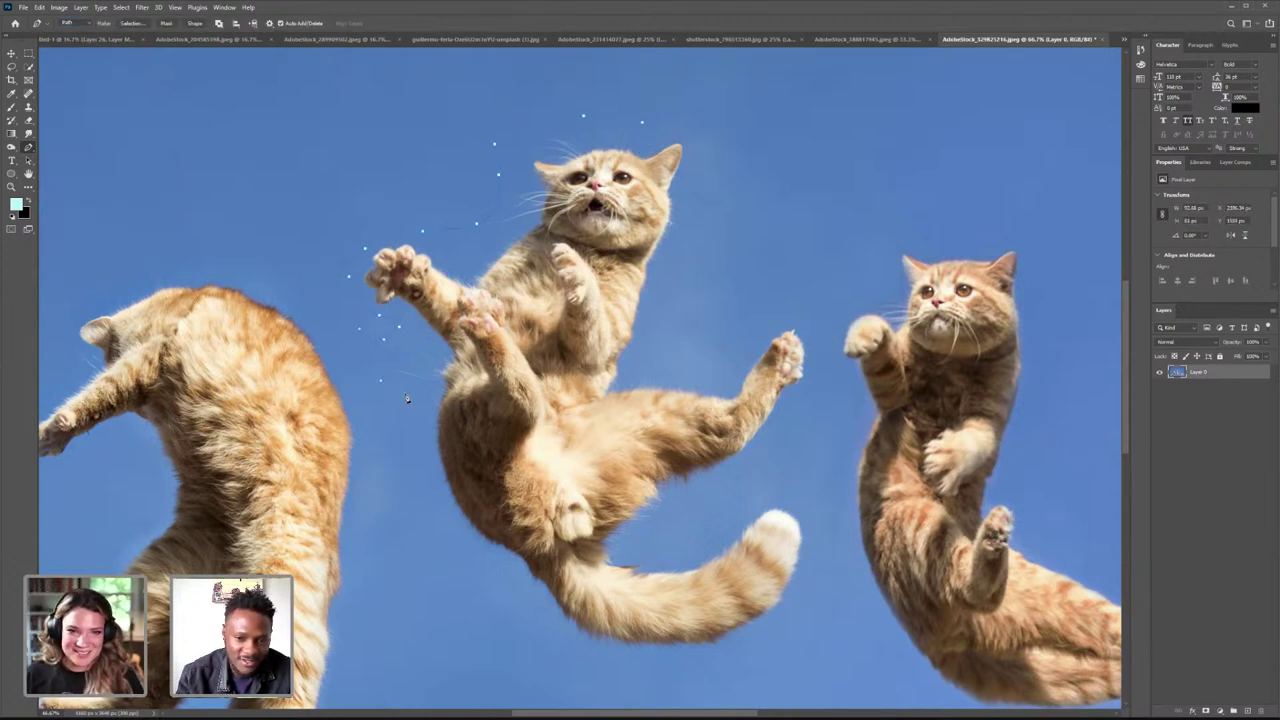
click(410, 400)
click(424, 497)
click(452, 536)
click(499, 567)
click(512, 588)
click(529, 617)
drag(563, 636, 582, 649)
drag(627, 662, 656, 670)
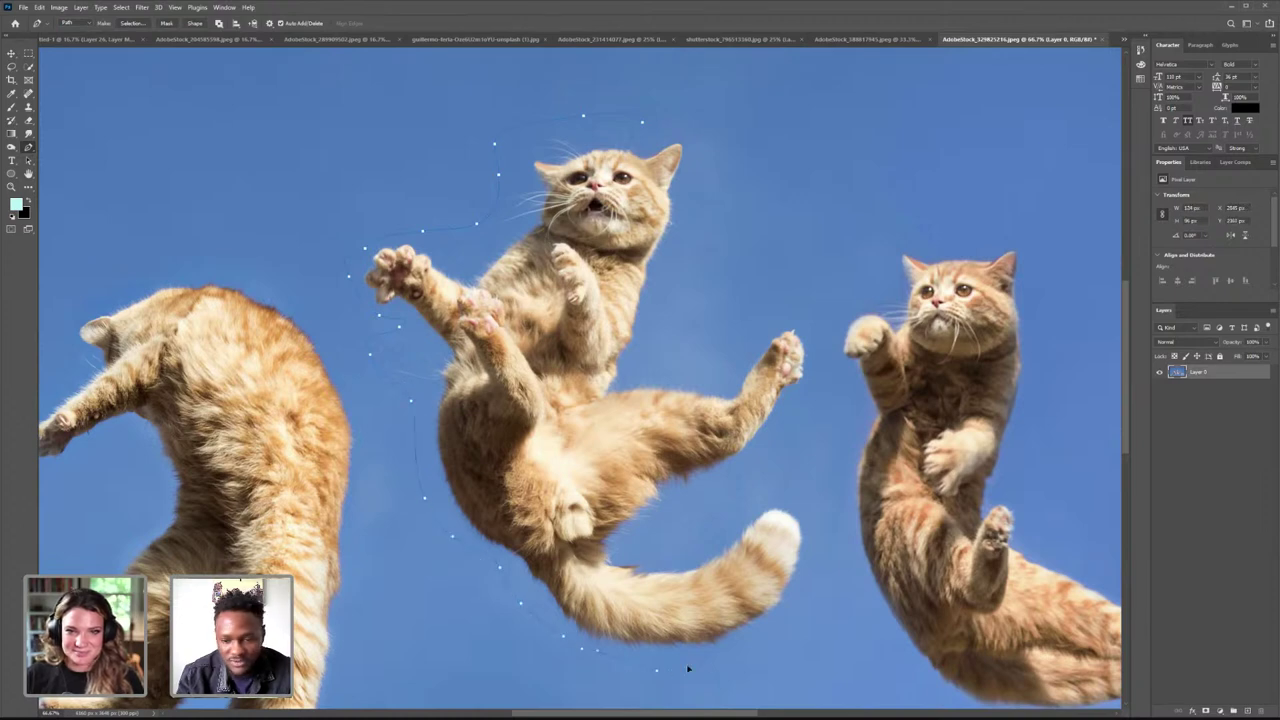
click(835, 527)
click(753, 497)
click(686, 544)
click(661, 512)
click(721, 471)
click(783, 435)
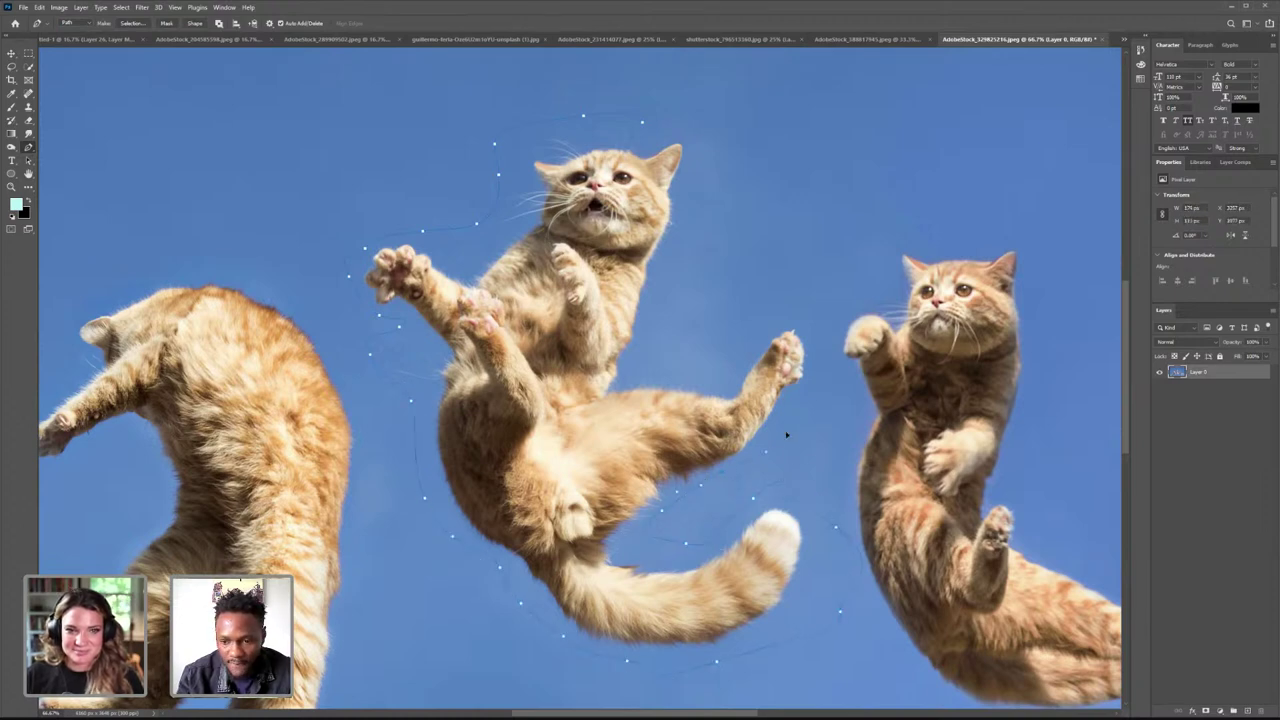
click(811, 381)
click(817, 343)
drag(803, 320, 786, 320)
click(763, 329)
drag(704, 345, 682, 346)
click(642, 318)
mouse_move(672, 243)
mouse_down()
mouse_move(693, 171)
mouse_move(672, 125)
mouse_up()
- Convert the path around the middle cat into a new anti-aliased selection
right_click(645, 126)
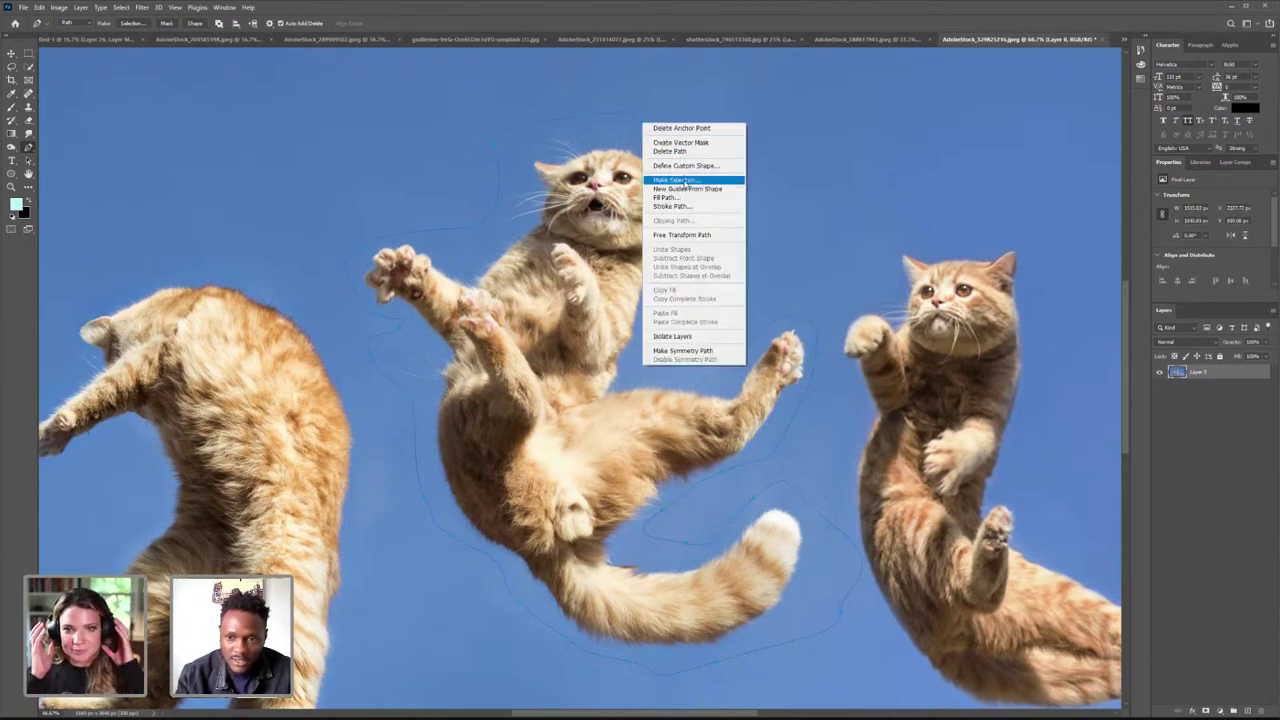
click(686, 180)
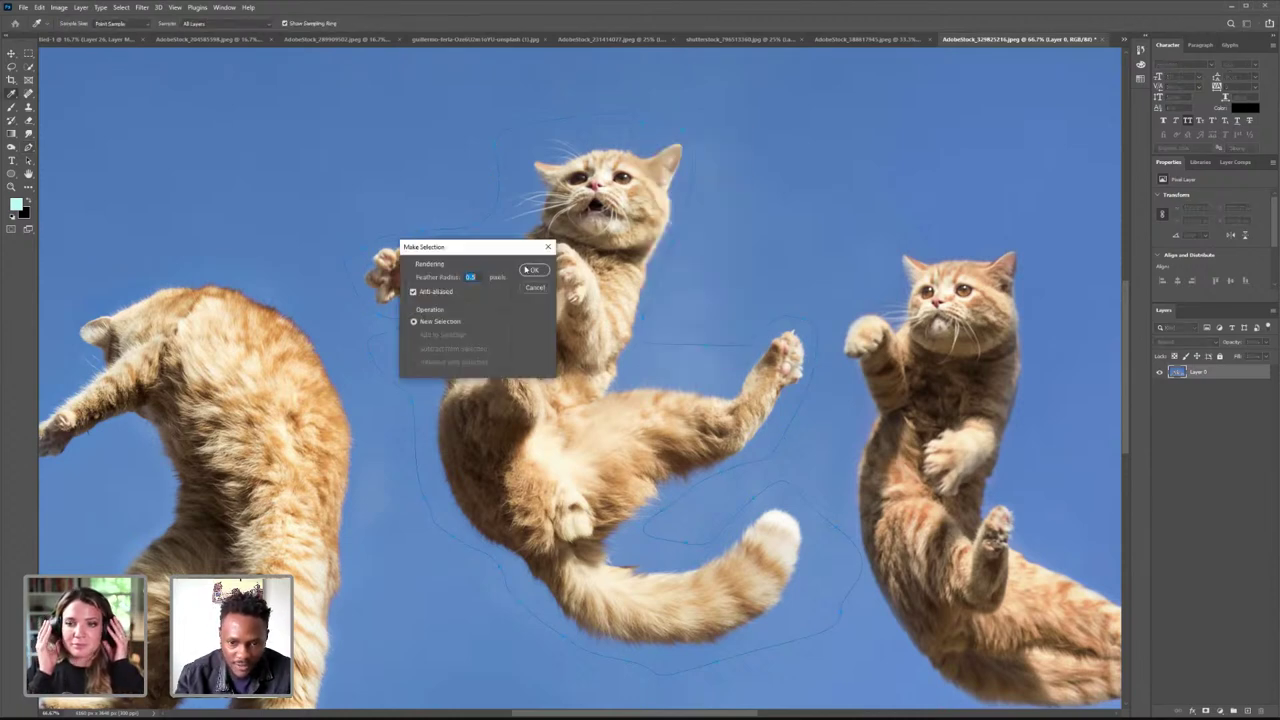
click(527, 270)
- Confirm the new selection and refine it in Select and Mask, brushing the Refine Edge Brush around the middle cat's fur outline
click(29, 67)
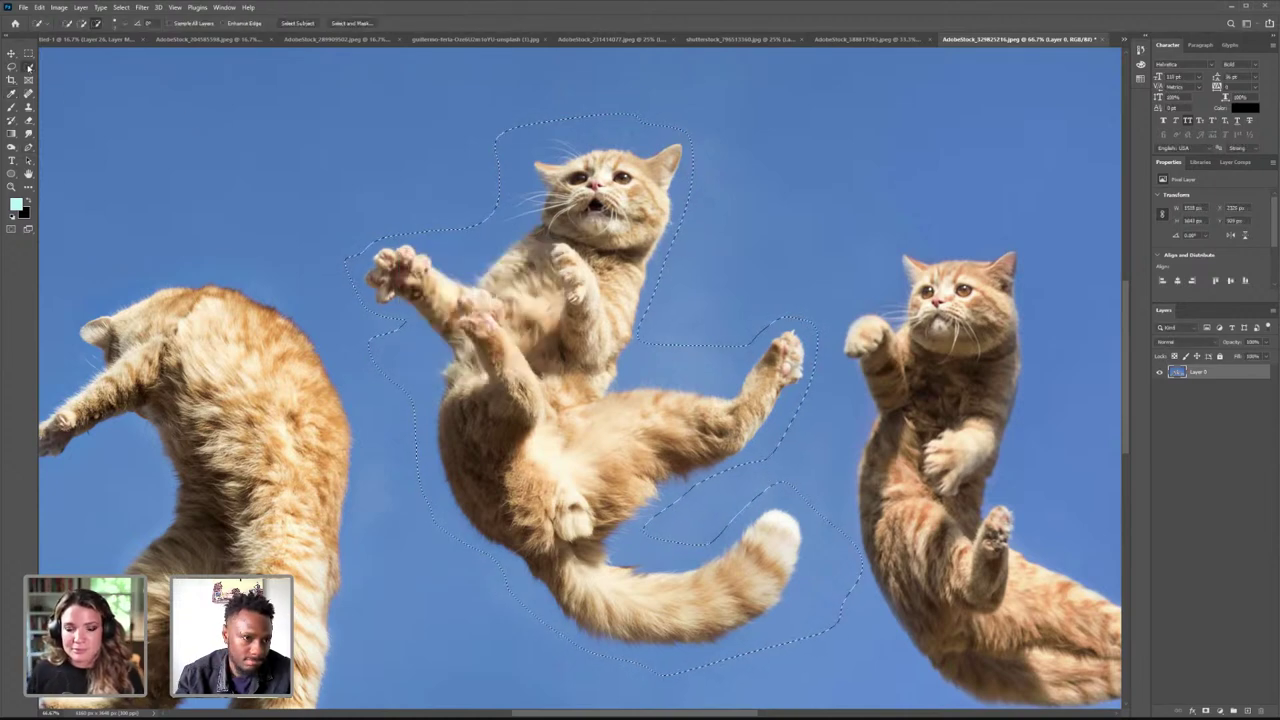
click(352, 23)
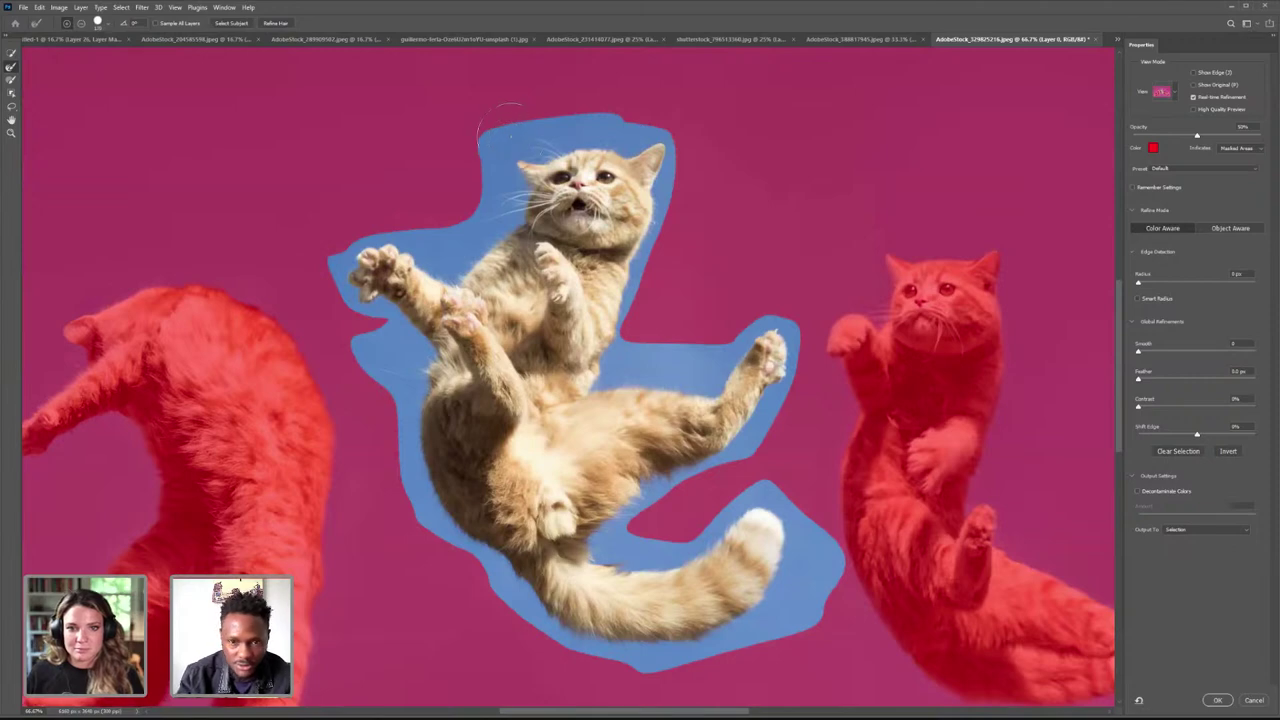
mouse_move(505, 125)
mouse_down()
mouse_move(470, 238)
mouse_move(440, 230)
mouse_move(450, 252)
mouse_move(393, 222)
mouse_move(325, 268)
mouse_move(370, 345)
mouse_move(395, 345)
mouse_move(395, 388)
mouse_move(365, 357)
mouse_move(397, 432)
mouse_move(413, 542)
mouse_move(455, 540)
mouse_move(540, 620)
mouse_move(598, 648)
mouse_move(725, 648)
mouse_move(825, 560)
mouse_move(770, 495)
mouse_move(622, 565)
mouse_move(640, 520)
mouse_move(725, 462)
mouse_move(780, 400)
mouse_move(793, 305)
mouse_move(743, 305)
mouse_move(675, 370)
mouse_move(590, 375)
mouse_move(660, 270)
mouse_move(685, 163)
mouse_move(646, 113)
mouse_move(520, 130)
mouse_move(499, 162)
mouse_move(595, 115)
mouse_move(633, 116)
mouse_up()
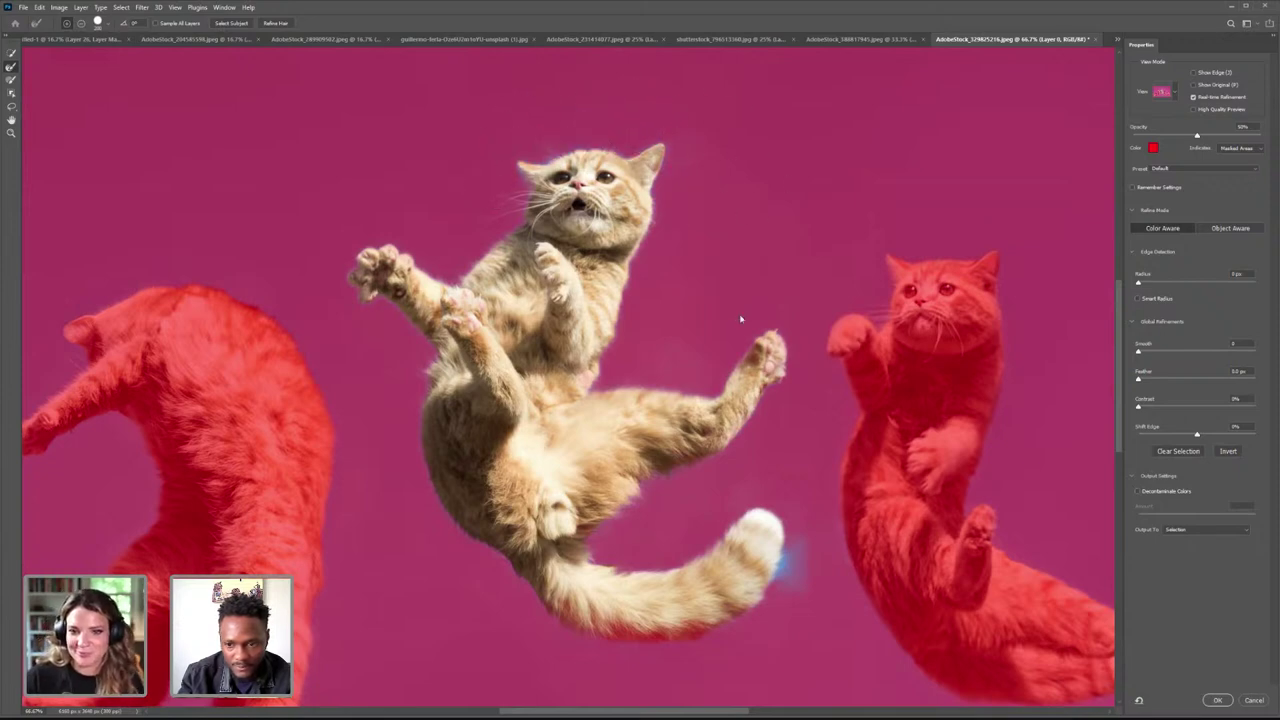
mouse_move(742, 330)
mouse_down()
mouse_move(742, 362)
mouse_move(791, 478)
mouse_move(790, 606)
mouse_move(808, 397)
mouse_up()
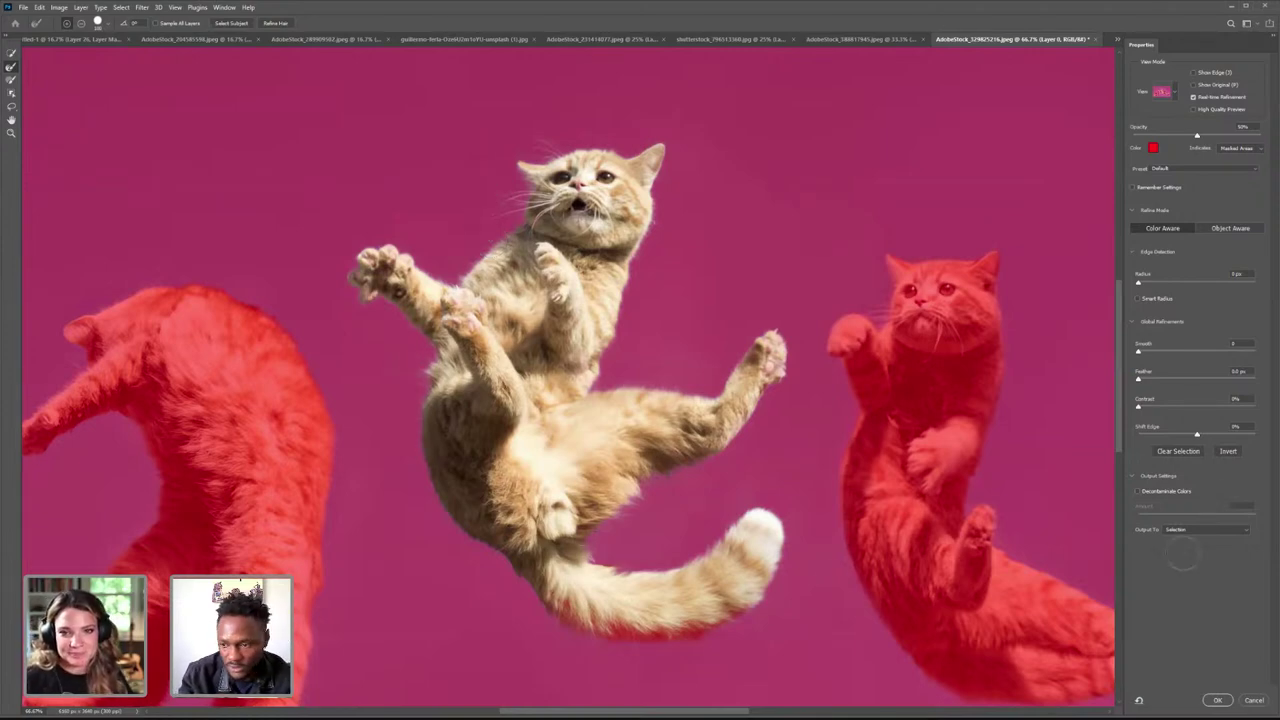
- Brush the masked-out underside of the cat's tail back into the selection
key(b)
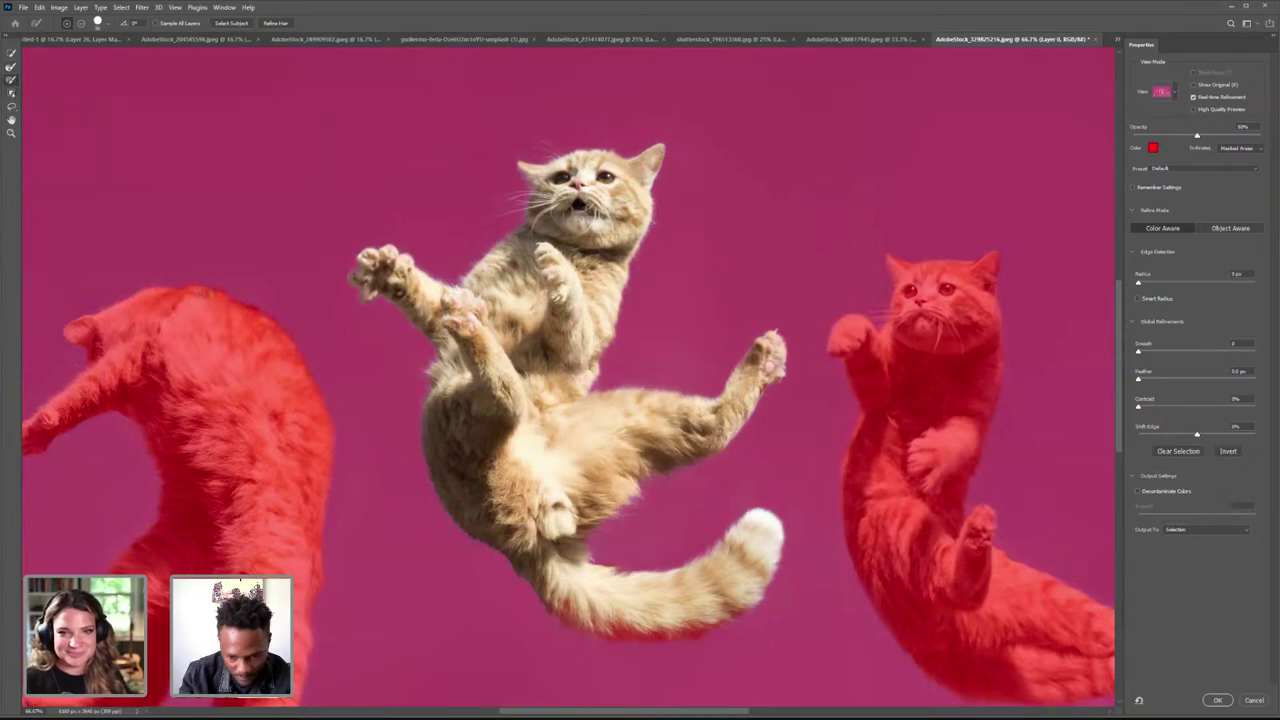
mouse_move(562, 604)
mouse_down()
mouse_move(755, 585)
mouse_move(712, 624)
mouse_move(647, 634)
mouse_move(574, 636)
mouse_move(544, 617)
mouse_move(606, 651)
mouse_move(690, 645)
mouse_move(749, 624)
mouse_move(772, 599)
mouse_up()
click(10, 66)
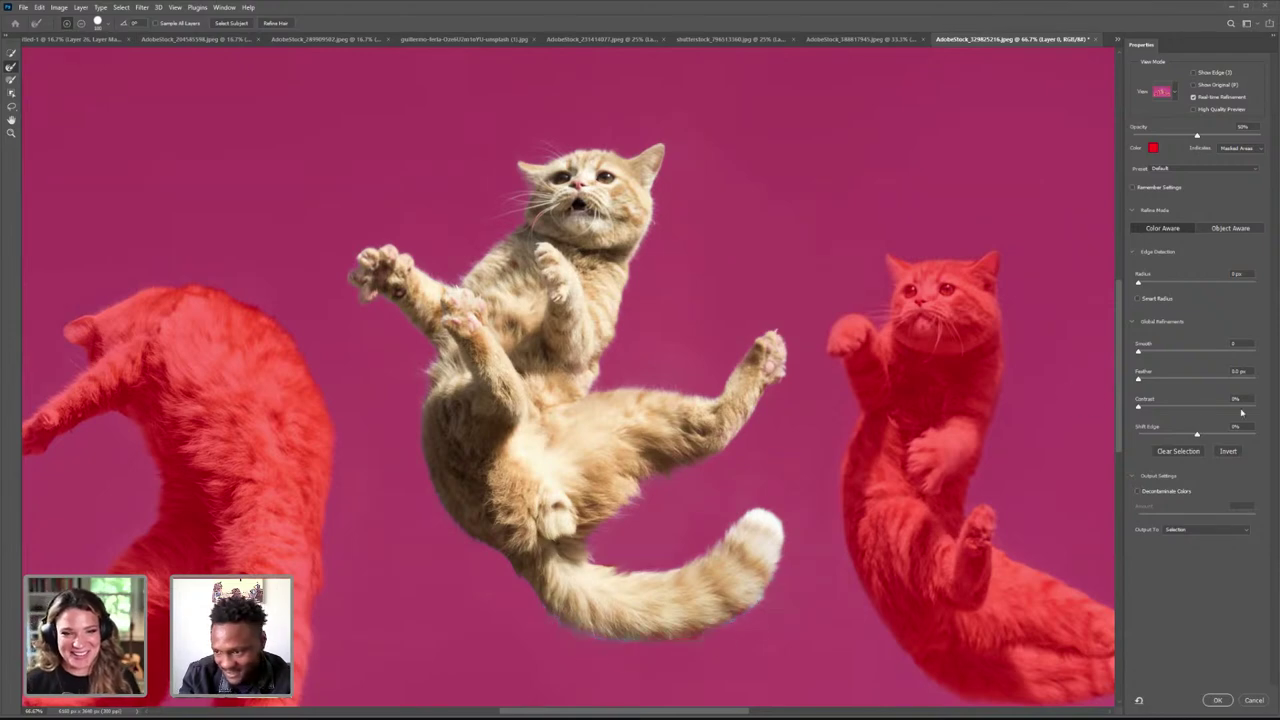
- Output the refined cat selection to a new layer with a layer mask
click(1200, 530)
click(1200, 558)
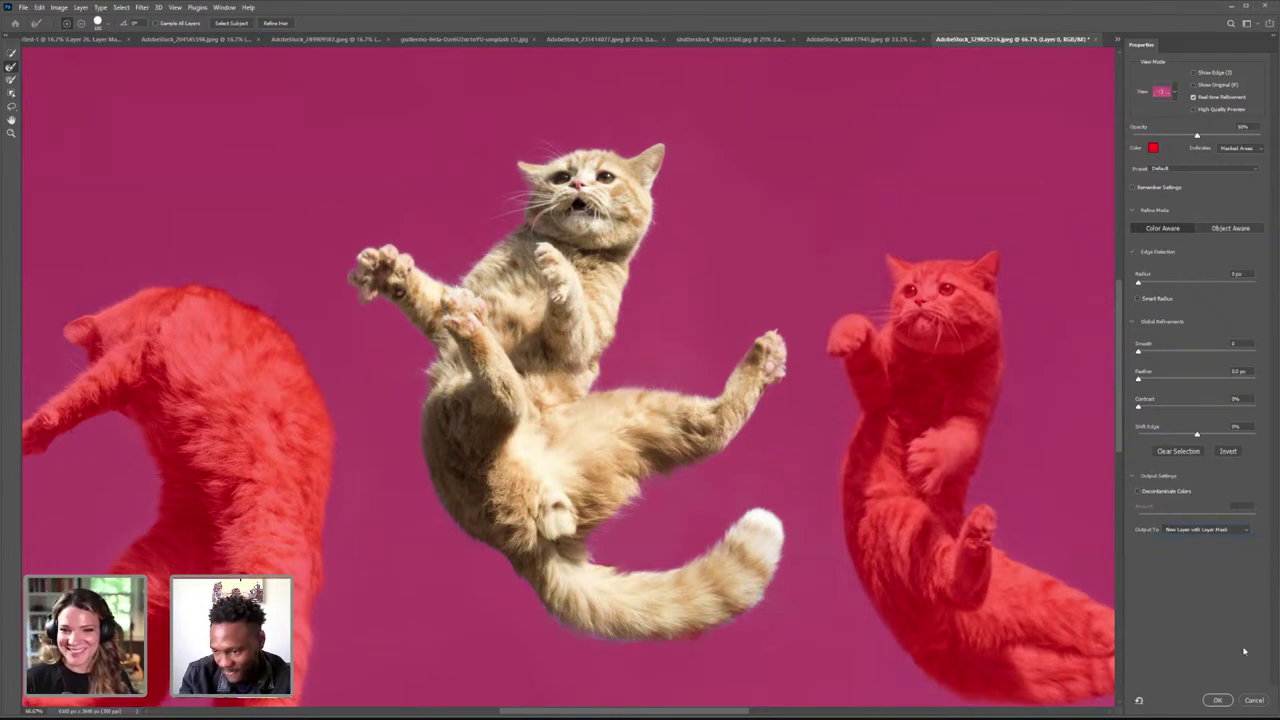
click(1220, 700)
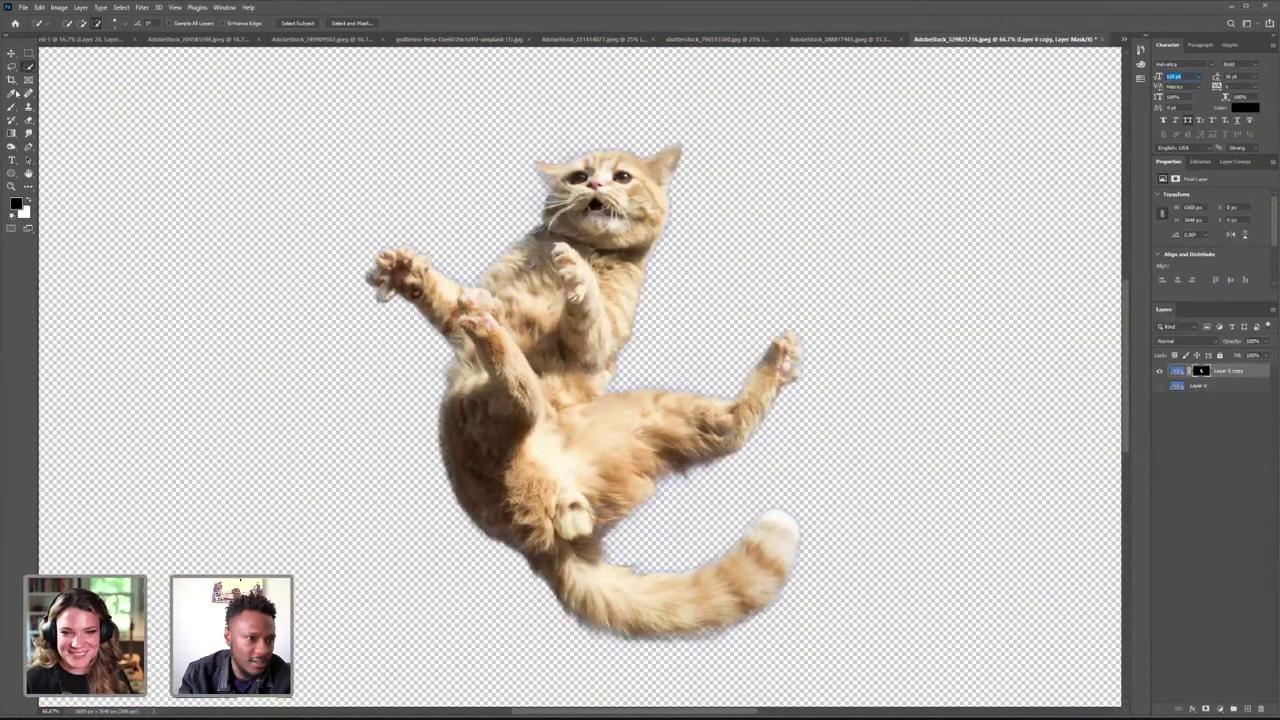
- Prepare the Brush tool with white as the foreground color and 100% opacity for the cat's layer mask
click(11, 105)
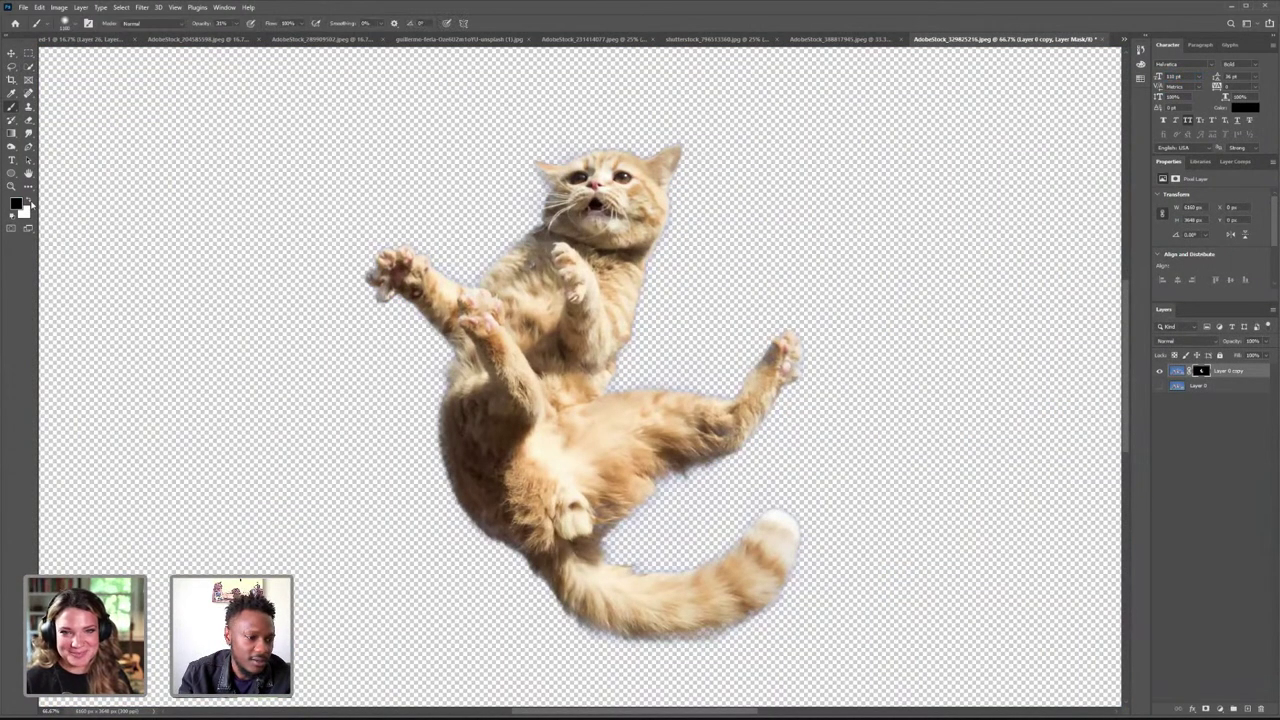
click(29, 201)
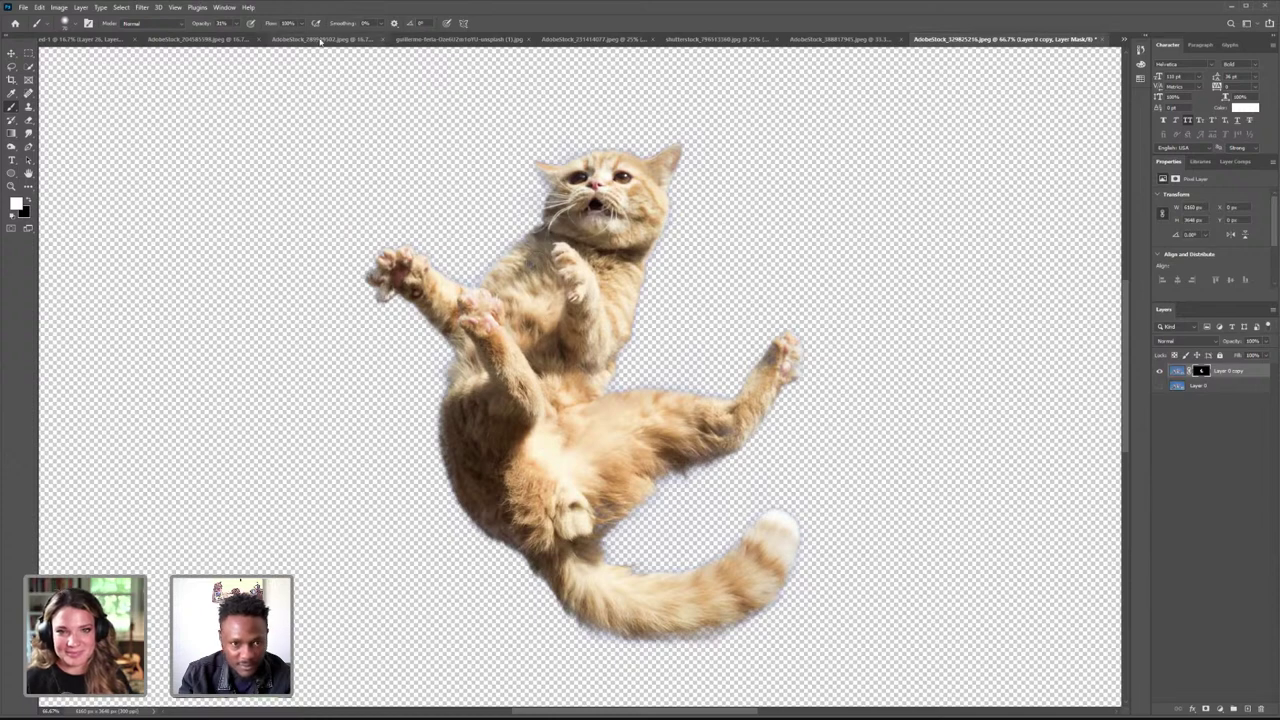
key(0)
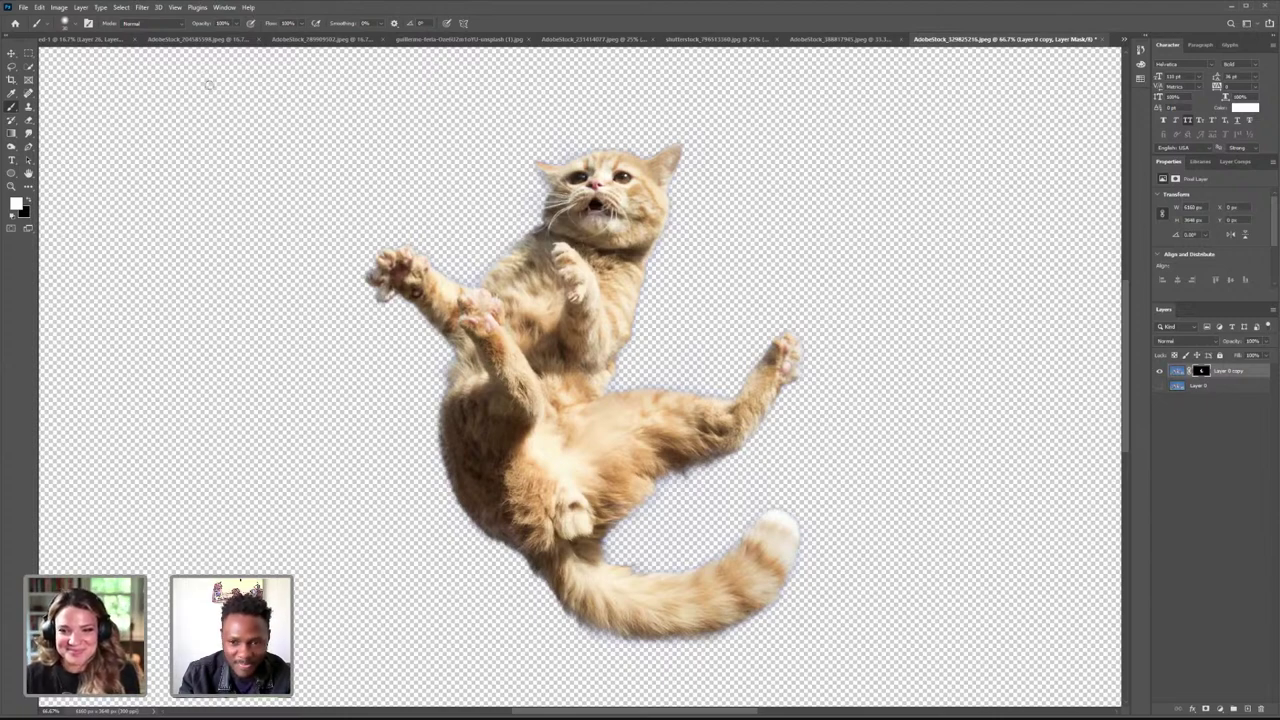
- Bring the masked cat into the Untitled-1 composite and position it beside the portal, above the orange crate
key(v)
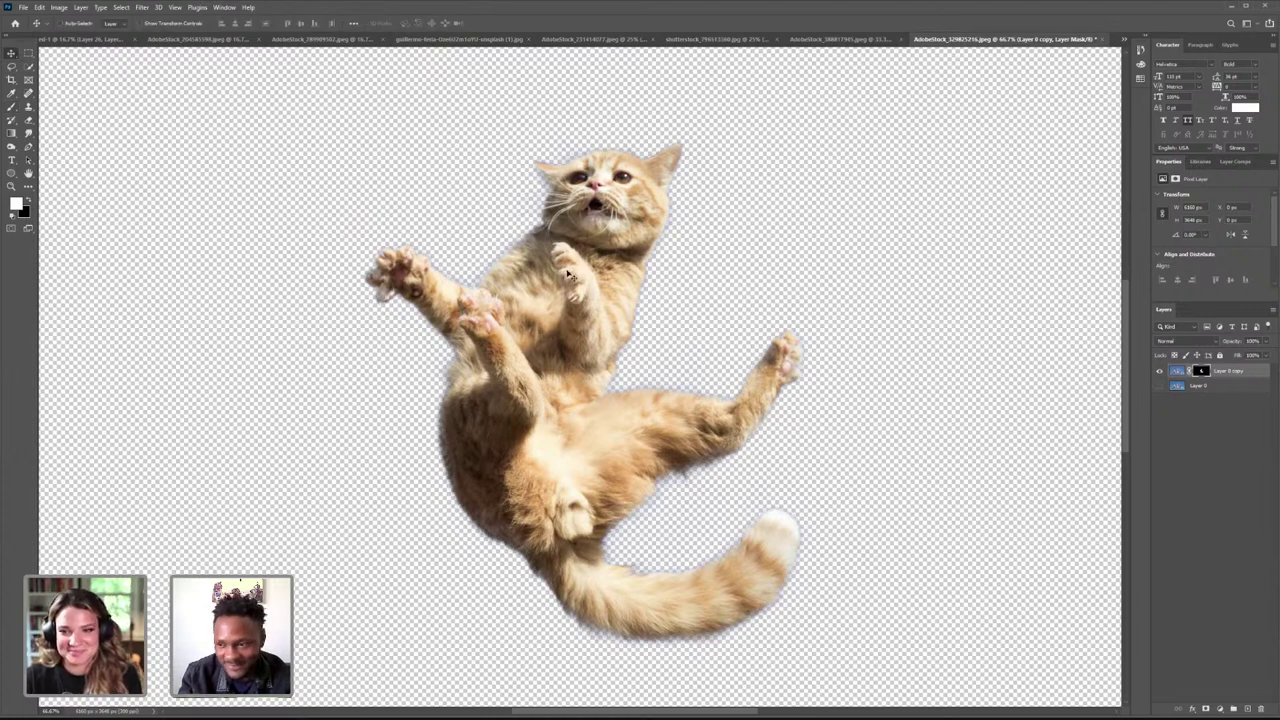
click(319, 42)
click(226, 42)
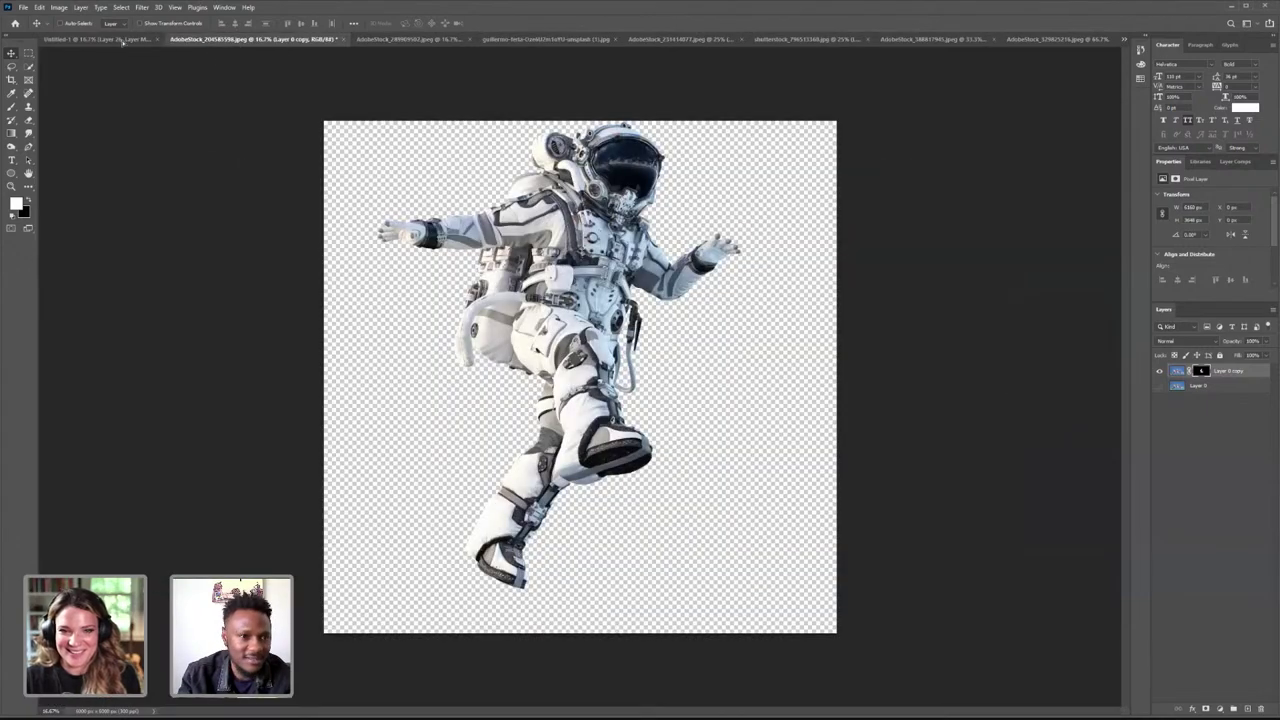
click(122, 40)
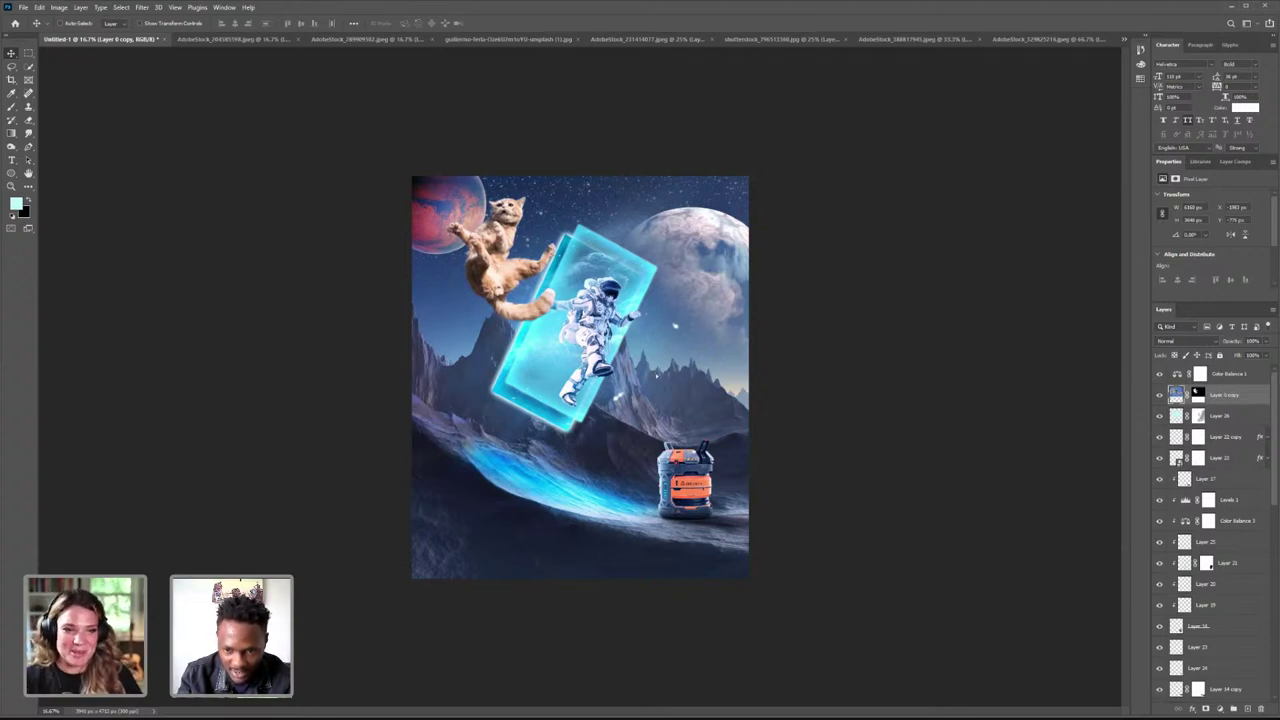
drag(487, 260, 656, 376)
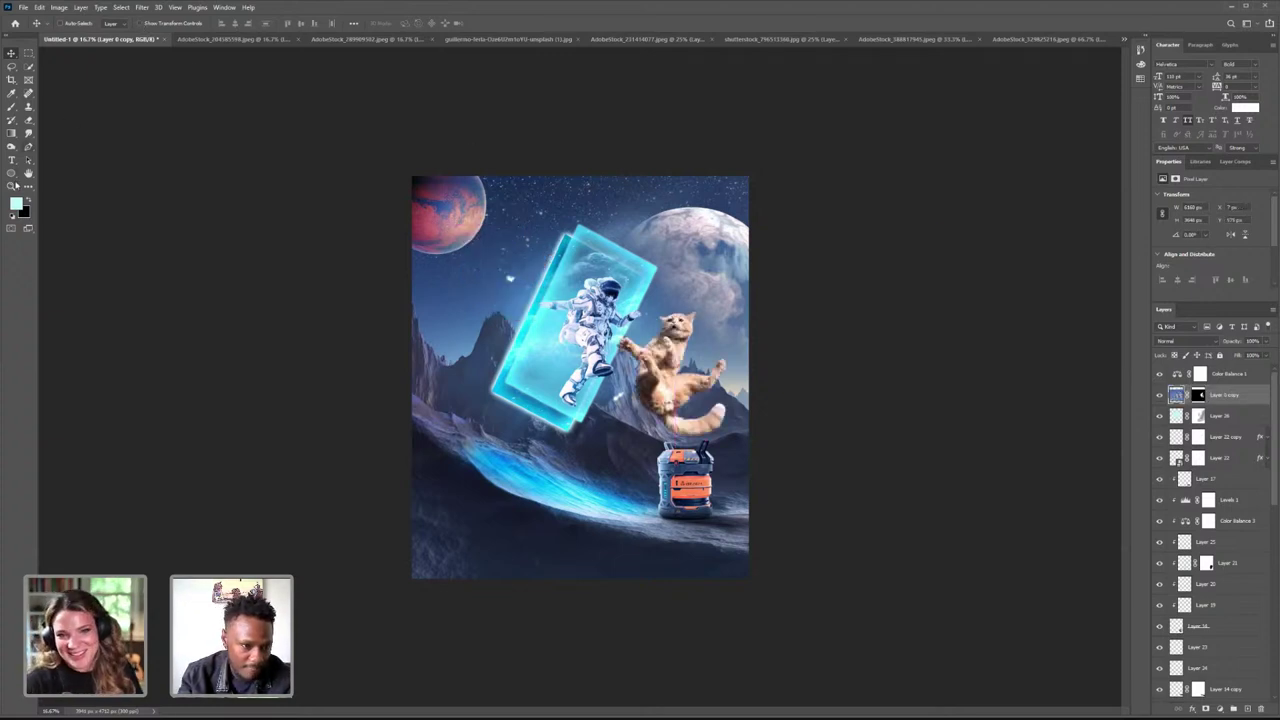
- Reposition the cat lower in the composite, beside the astronaut's boots and overlapping the portal's lower edge
key(z)
click(729, 367)
drag(729, 367, 770, 378)
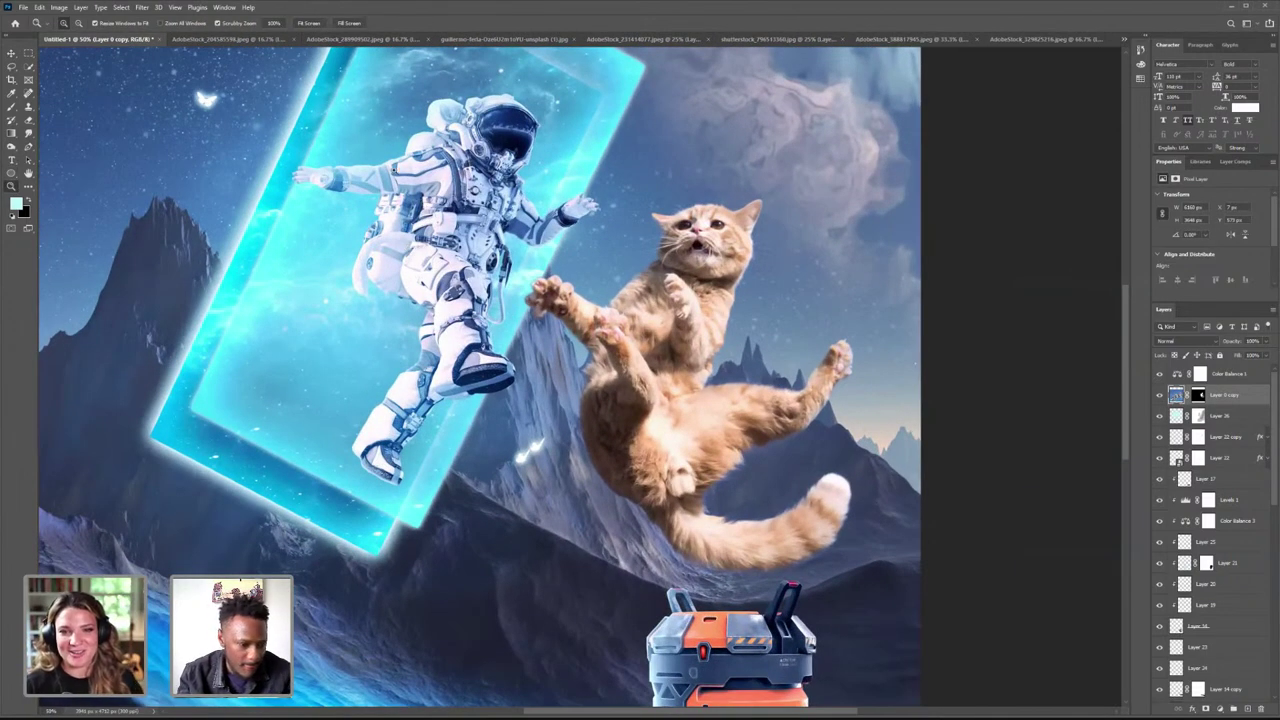
key(v)
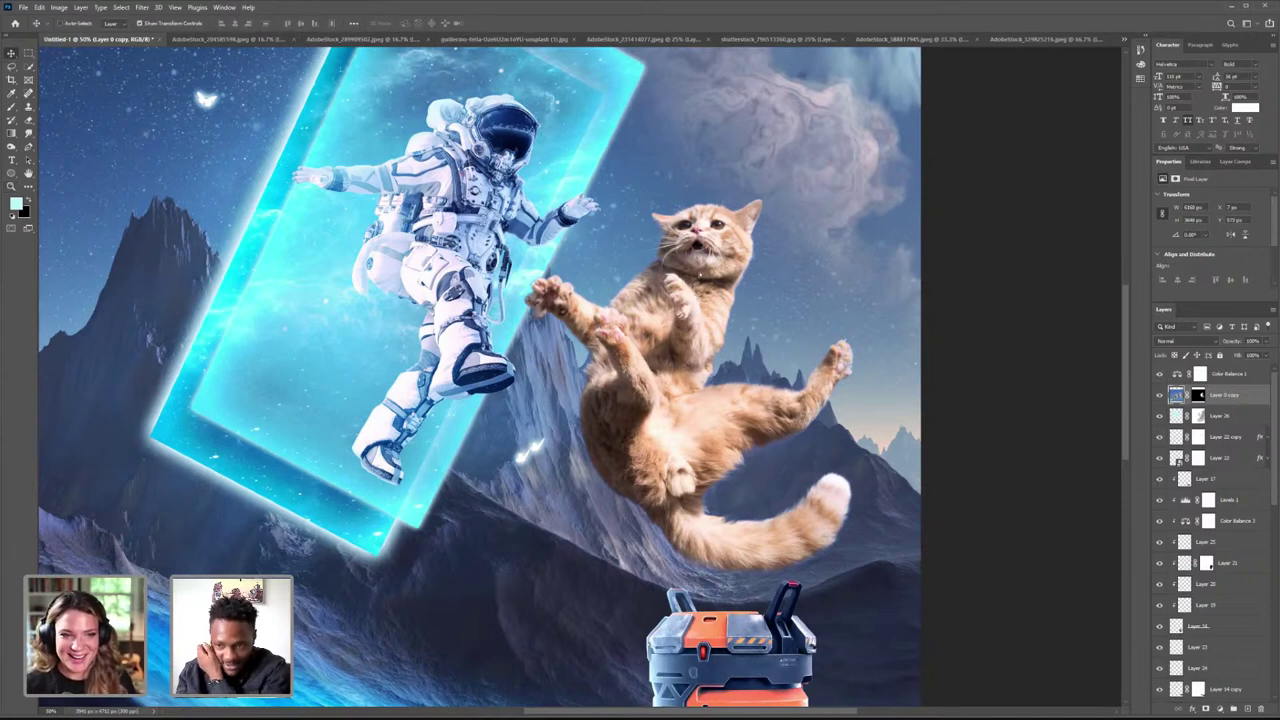
drag(700, 275, 706, 253)
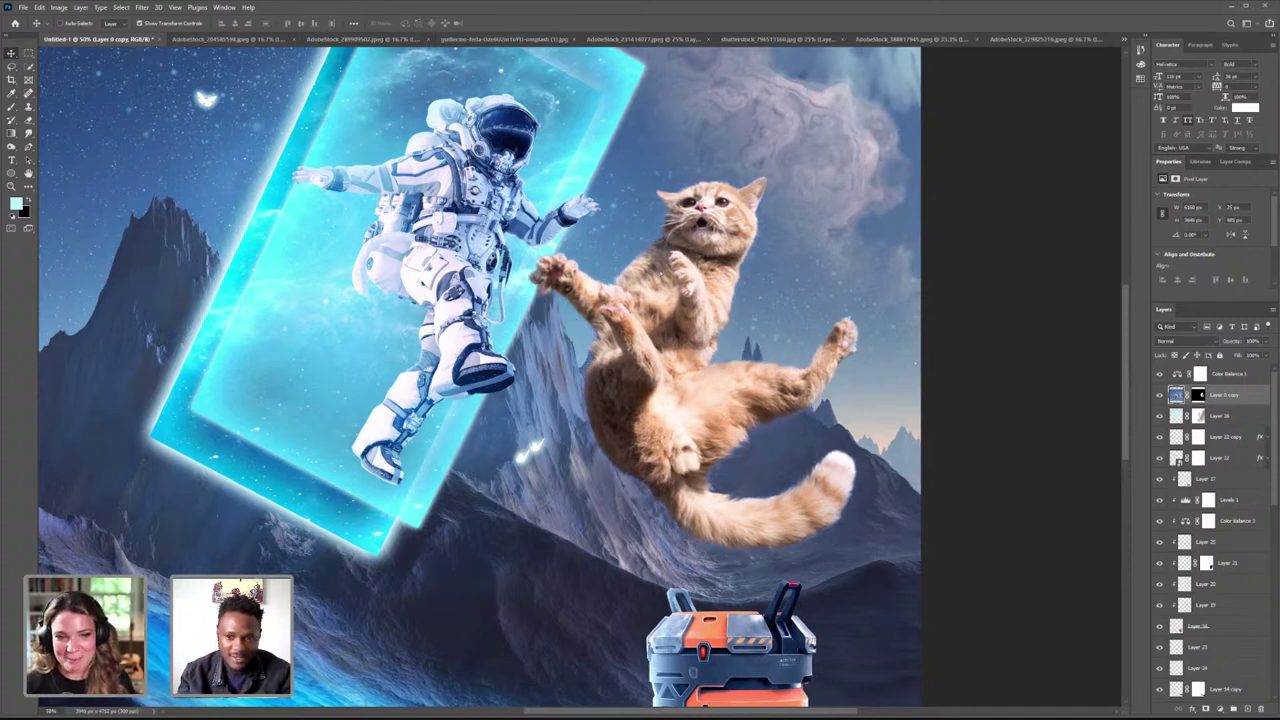
drag(700, 262, 555, 423)
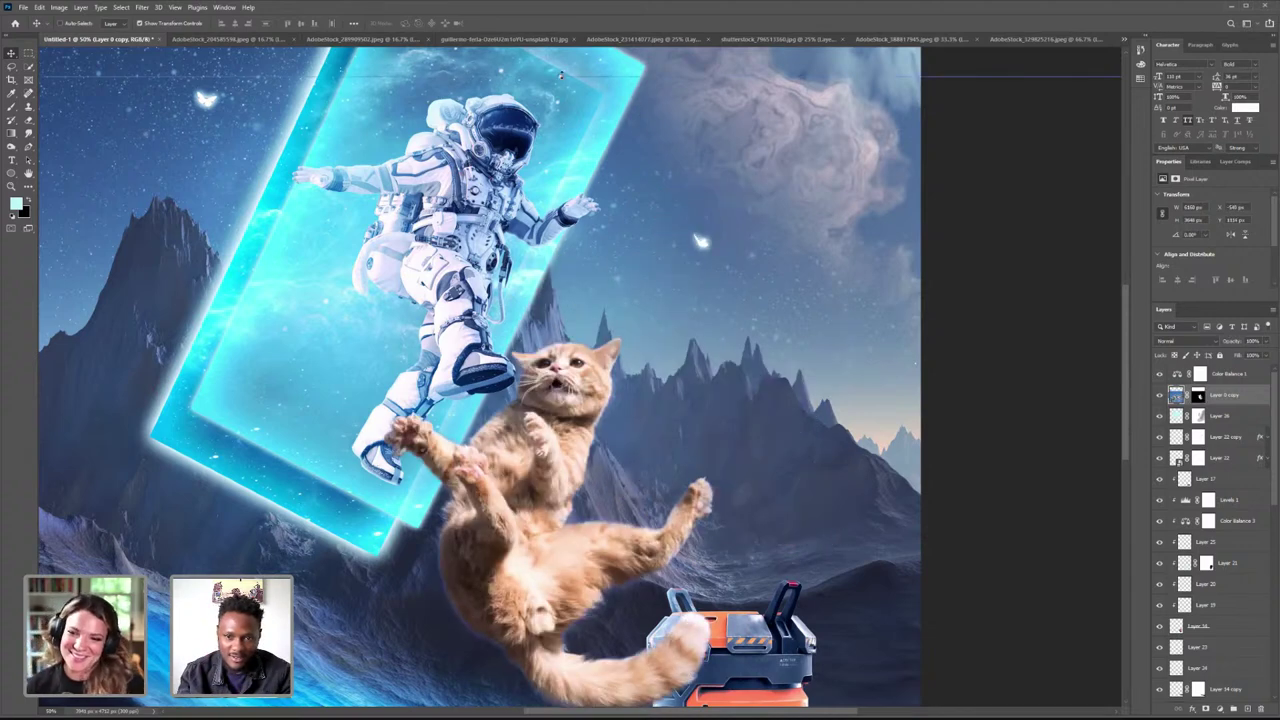
- Scale the cat down to about 43% with Free Transform and place it floating between the astronaut and the mountains
key(ctrl+t)
drag(537, 192, 527, 452)
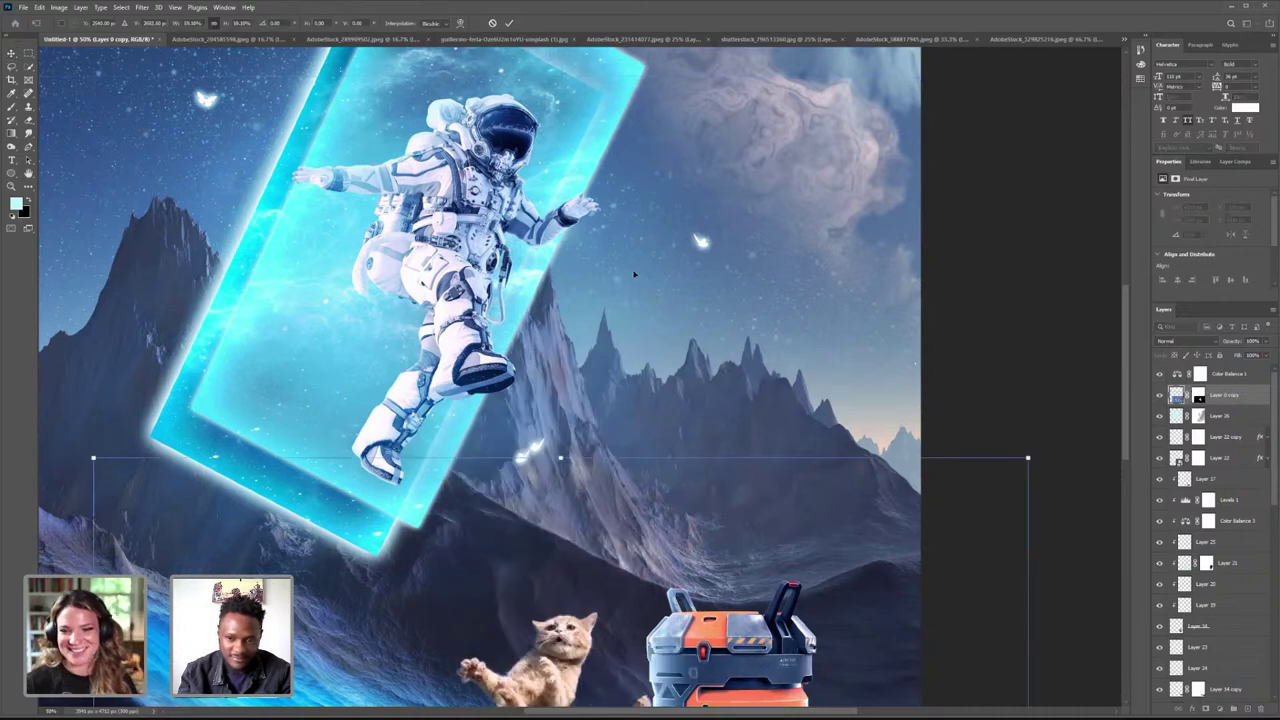
drag(592, 96, 637, 91)
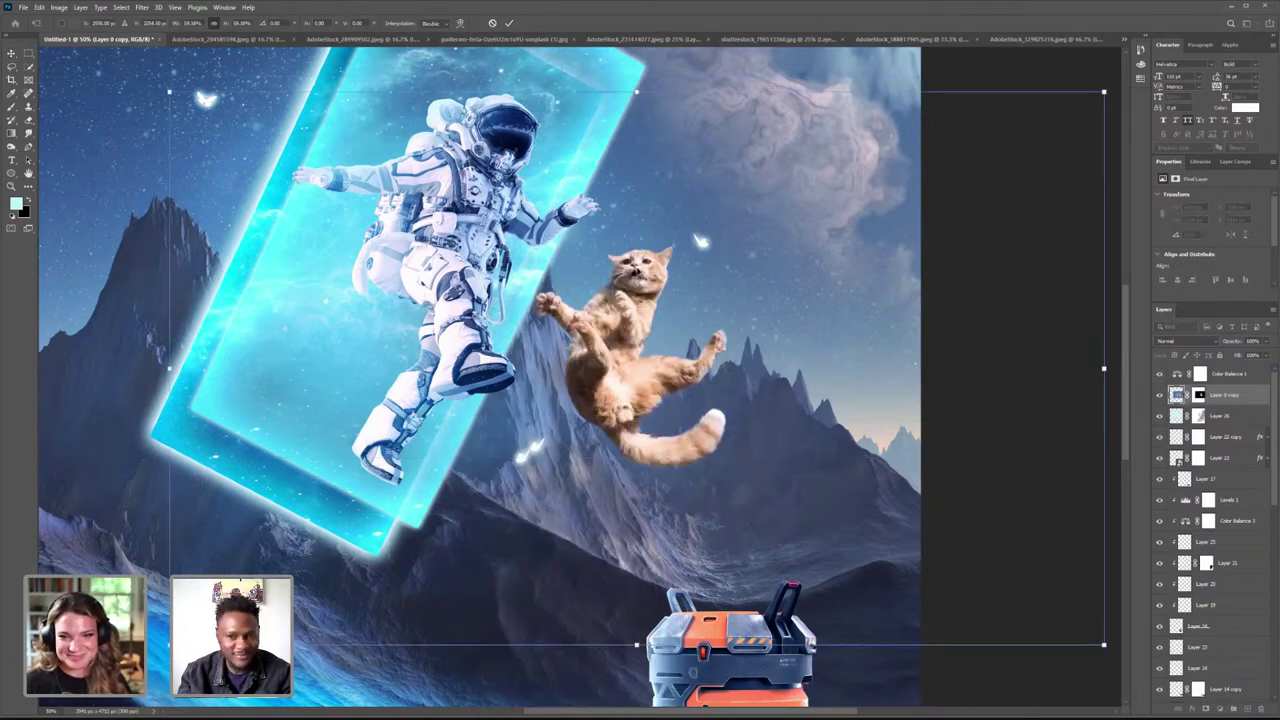
drag(637, 92, 637, 187)
drag(628, 276, 637, 176)
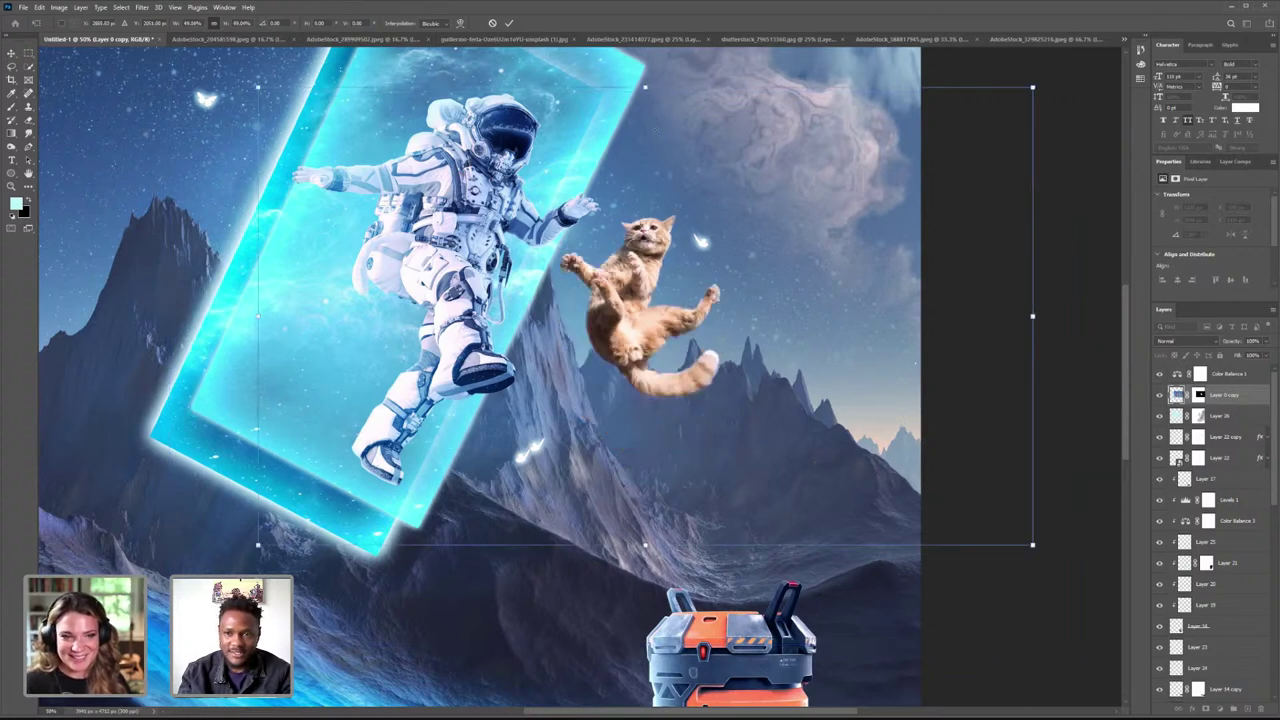
key(ctrl+z)
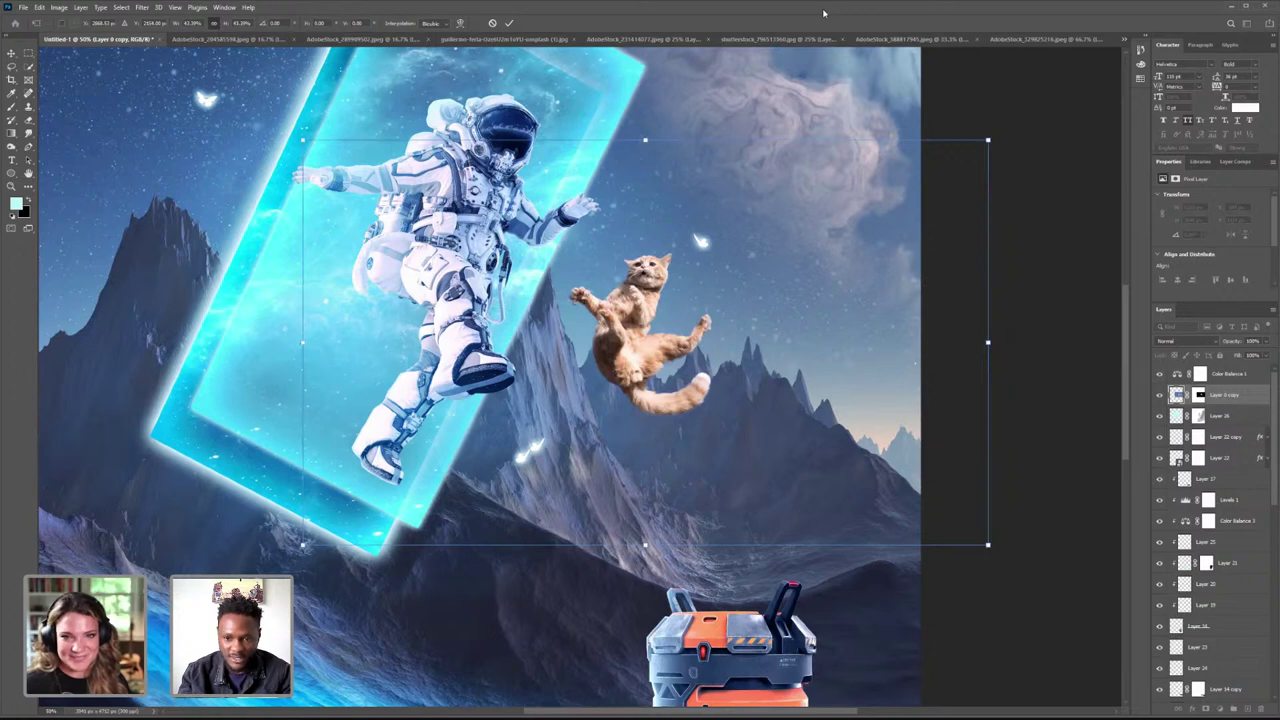
click(510, 23)
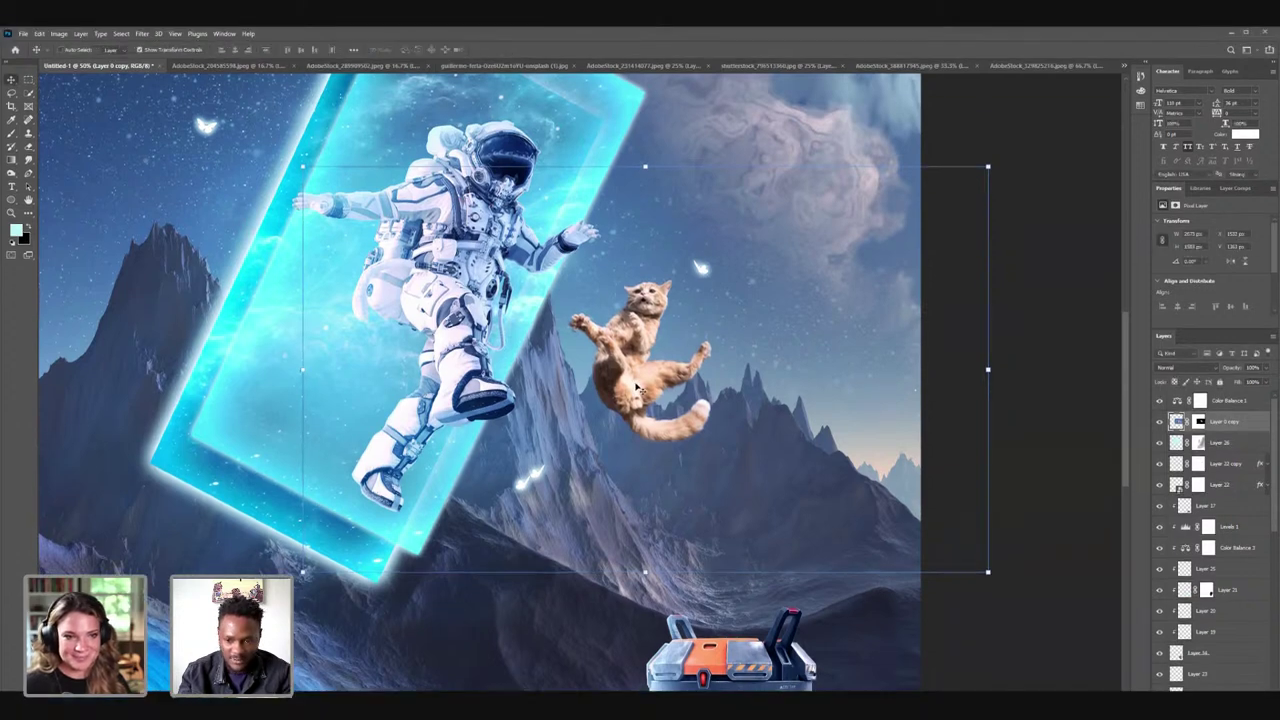
drag(684, 380, 694, 415)
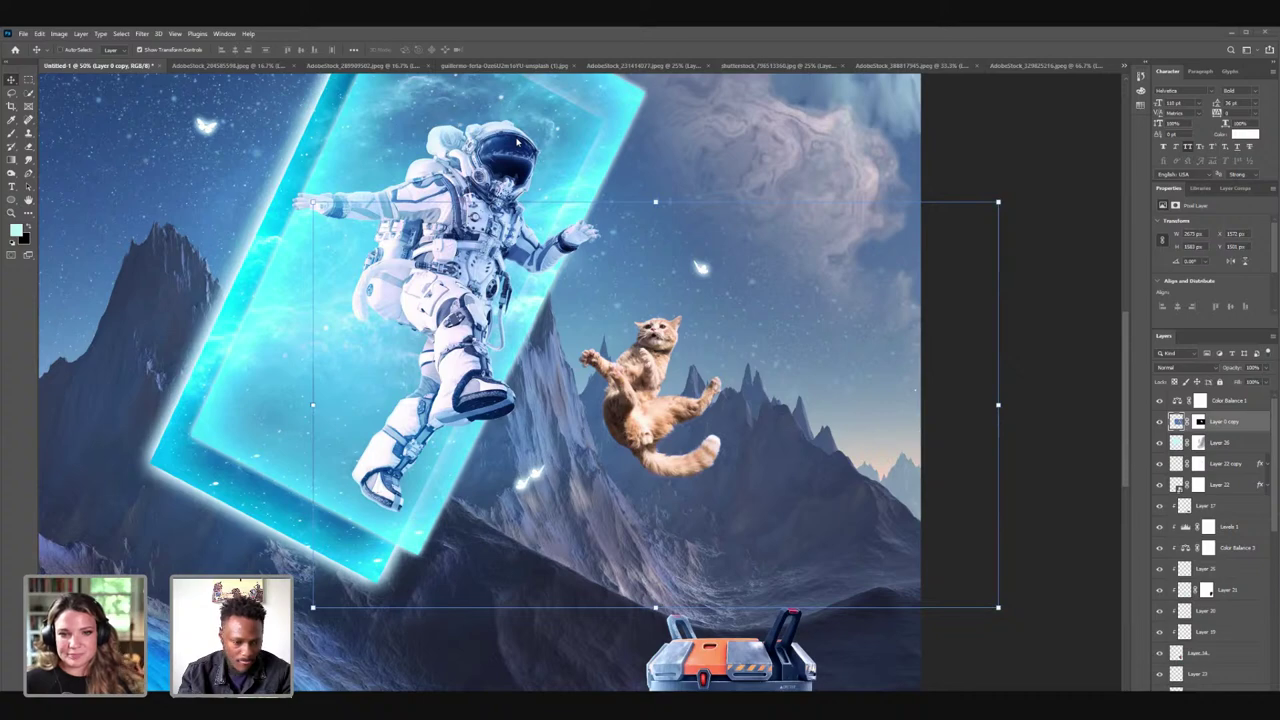
- Switch to Adobe Stock in the browser, search the images for "space bubble" and browse the results
key(alt+Tab)
scroll(760, 383, up, 1)
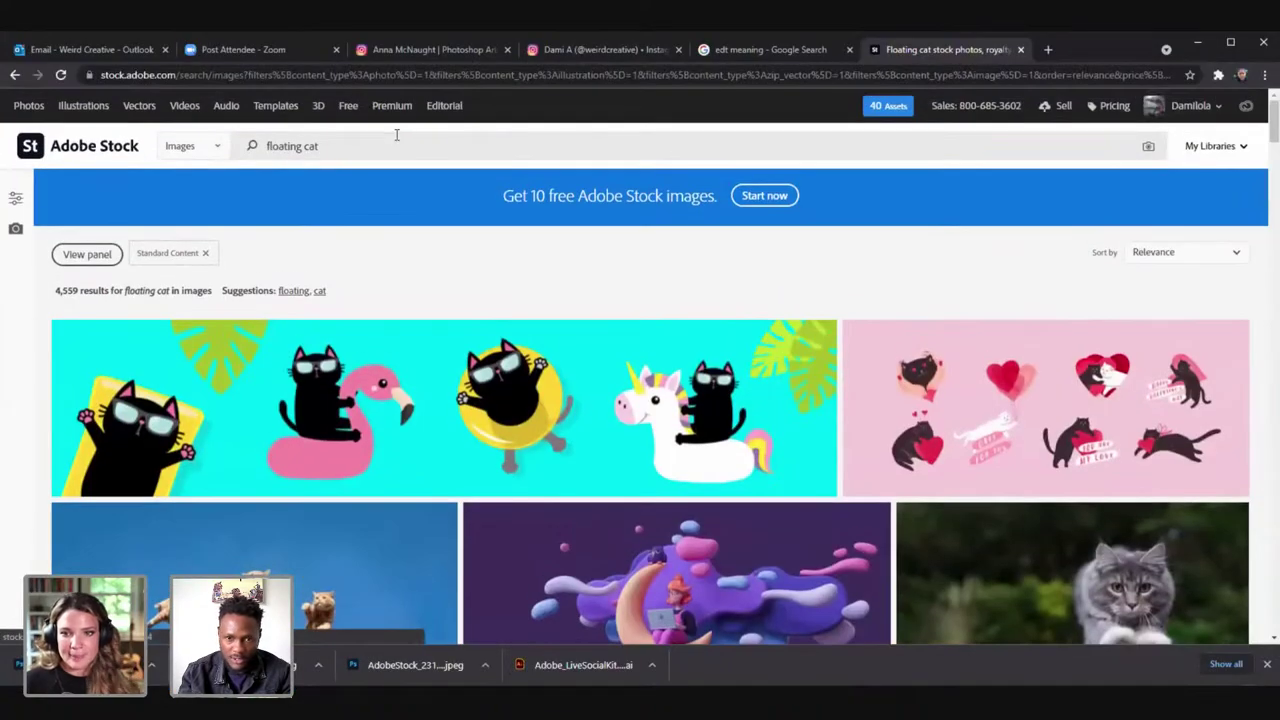
drag(396, 140, 126, 142)
text(spa)
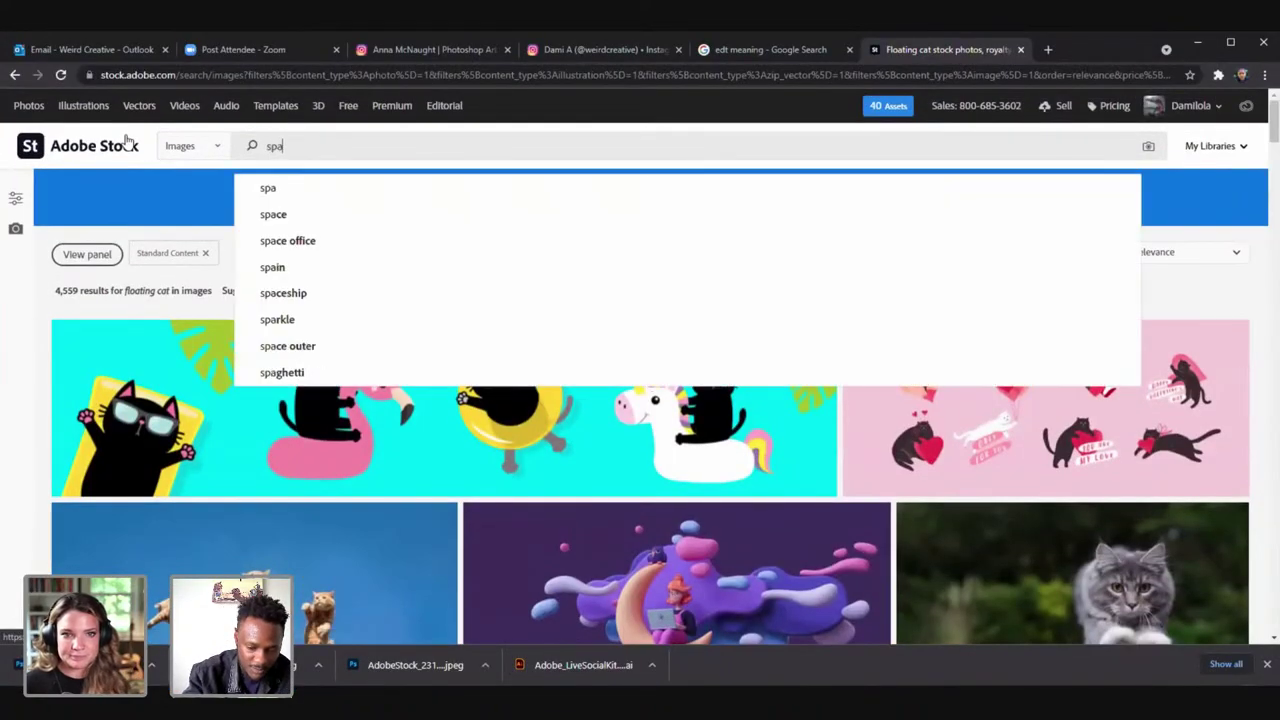
text(ce bubble)
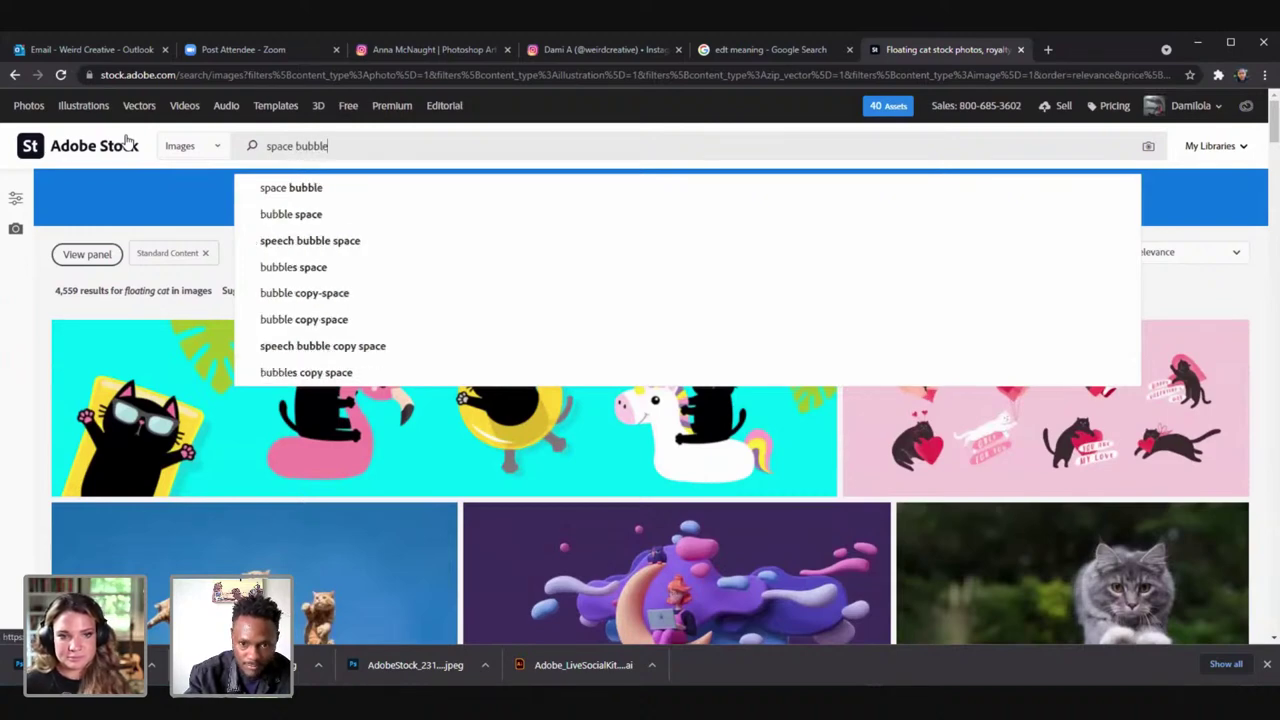
key(Return)
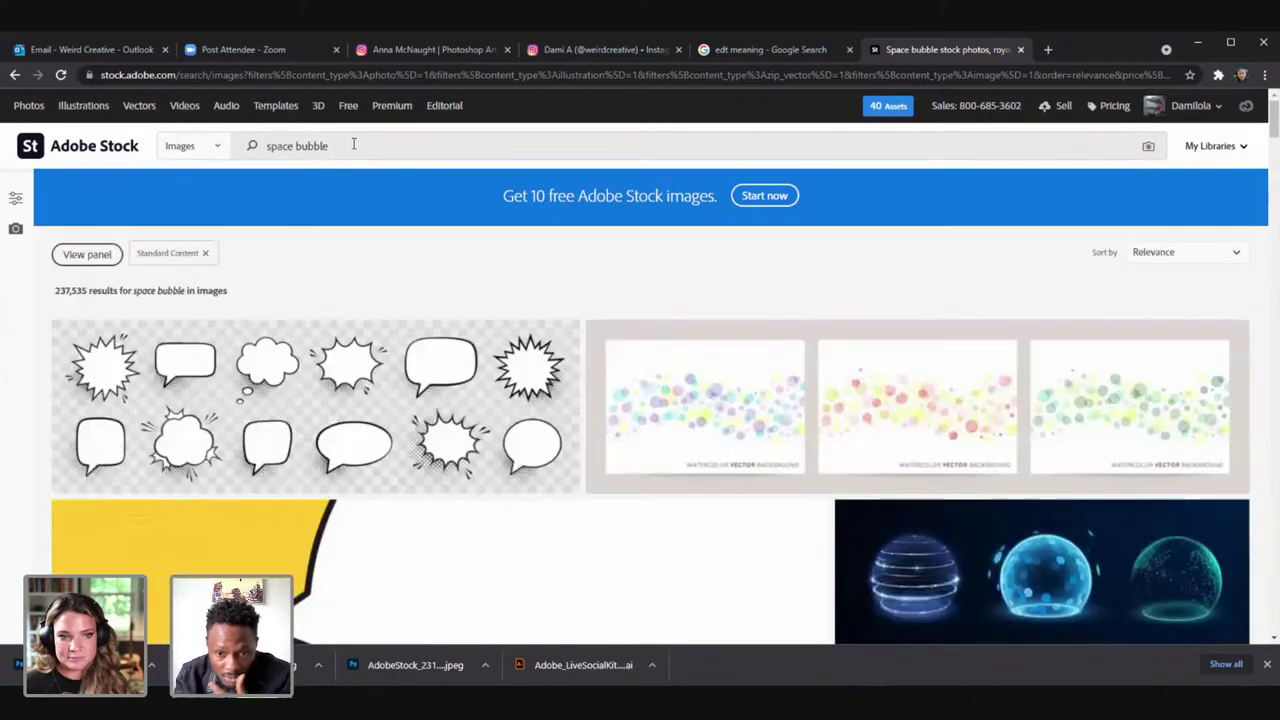
scroll(400, 207, down, 2)
scroll(529, 294, down, 10)
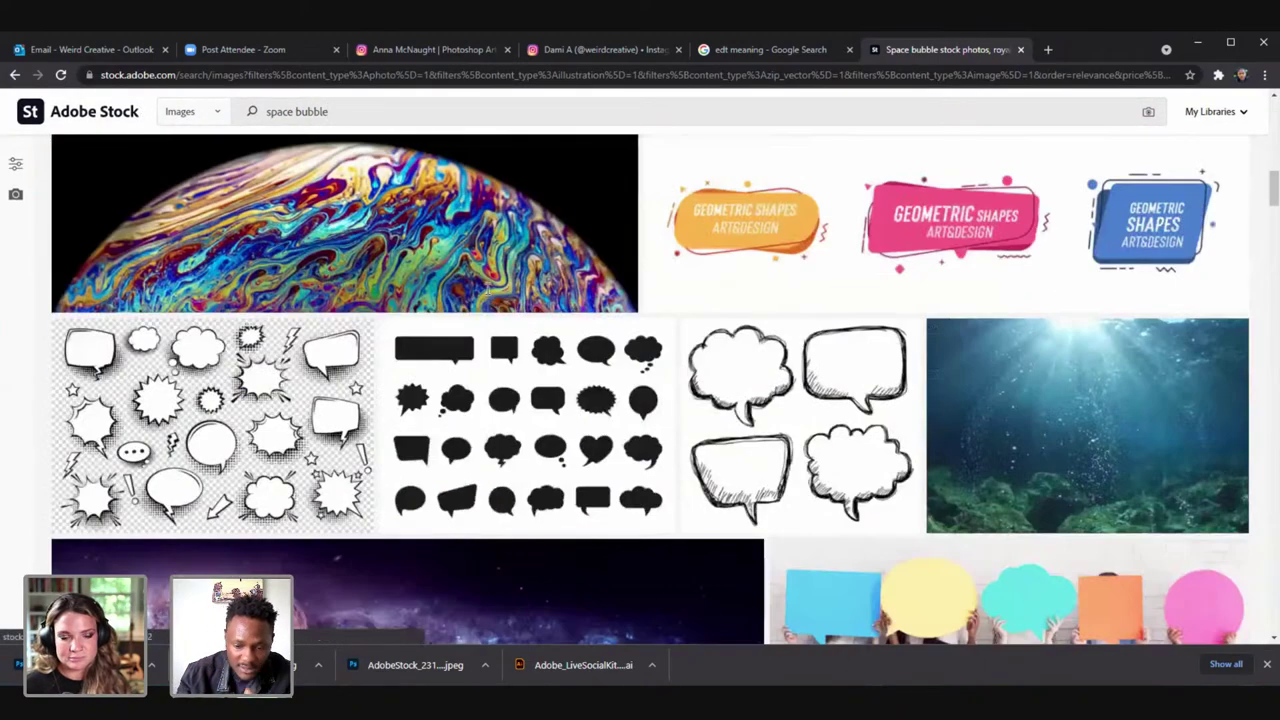
- Refine the stock image search to "space bubble helmet", correcting the misspelled last word
click(358, 116)
key(BackSpace)
key(BackSpace)
key(BackSpace)
key(BackSpace)
key(BackSpace)
key(BackSpace)
text(mas)
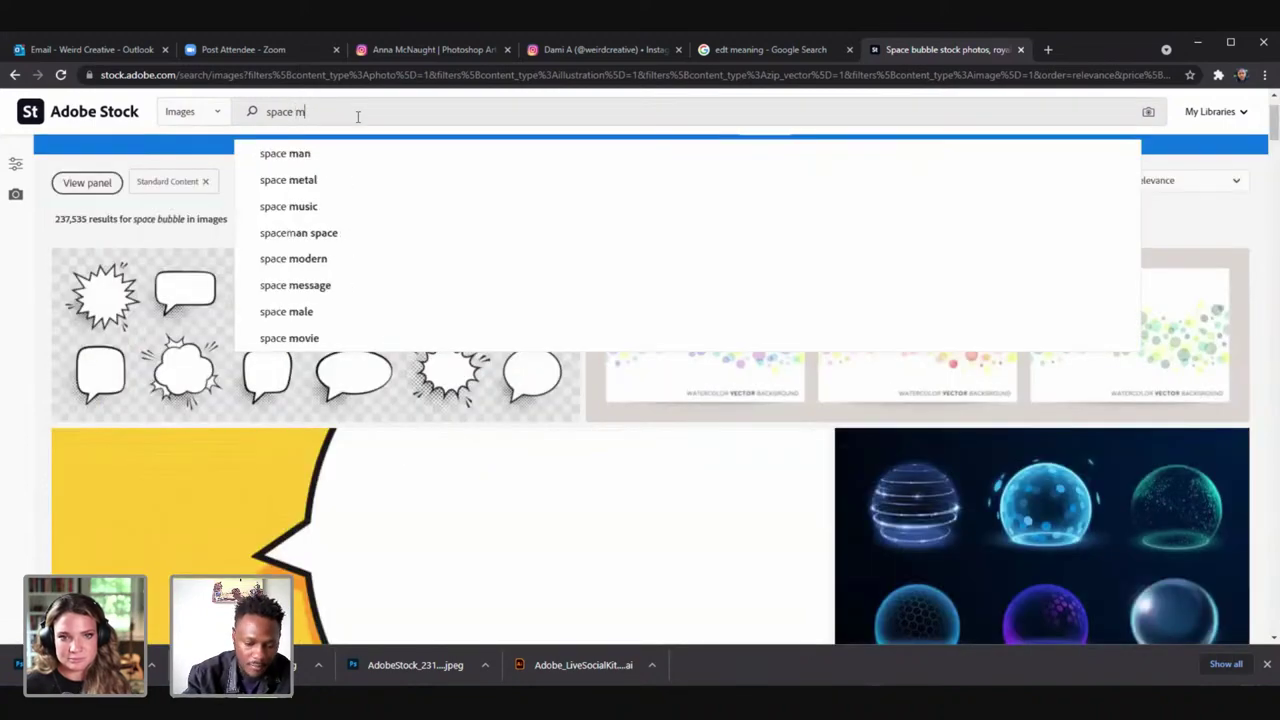
key(BackSpace)
key(BackSpace)
key(BackSpace)
key(BackSpace)
text(bubbl)
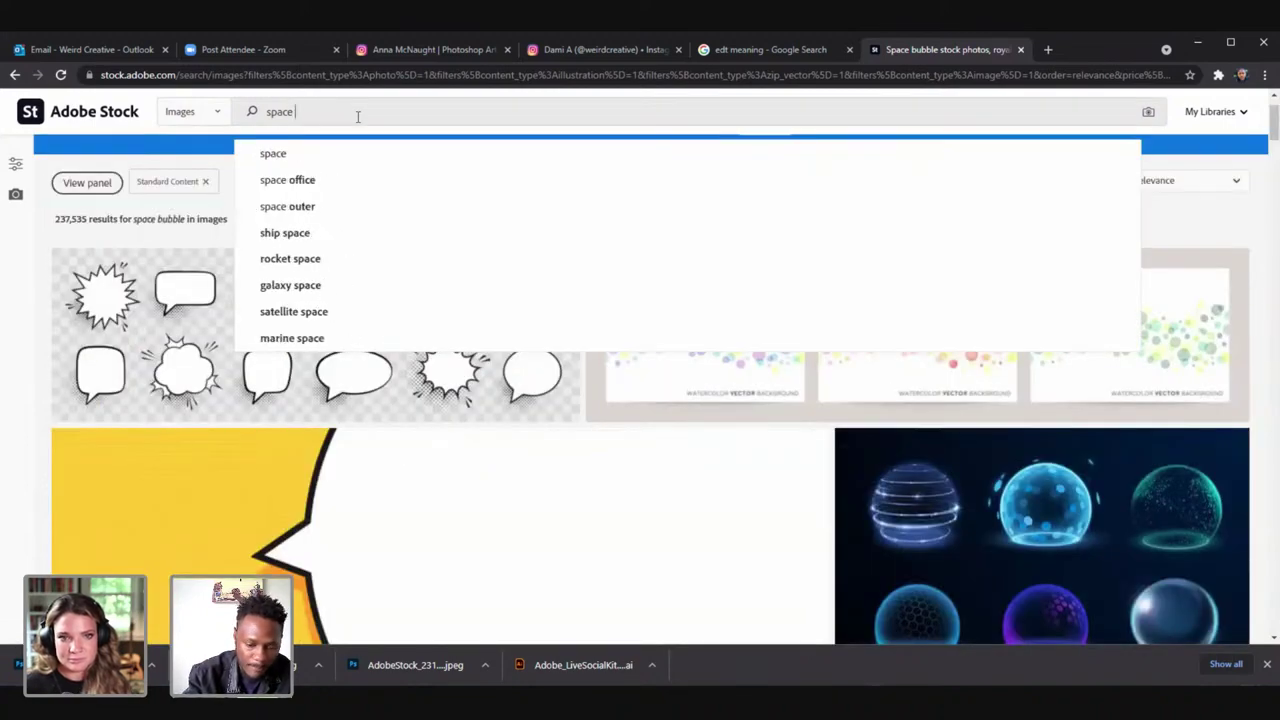
text(e helmet)
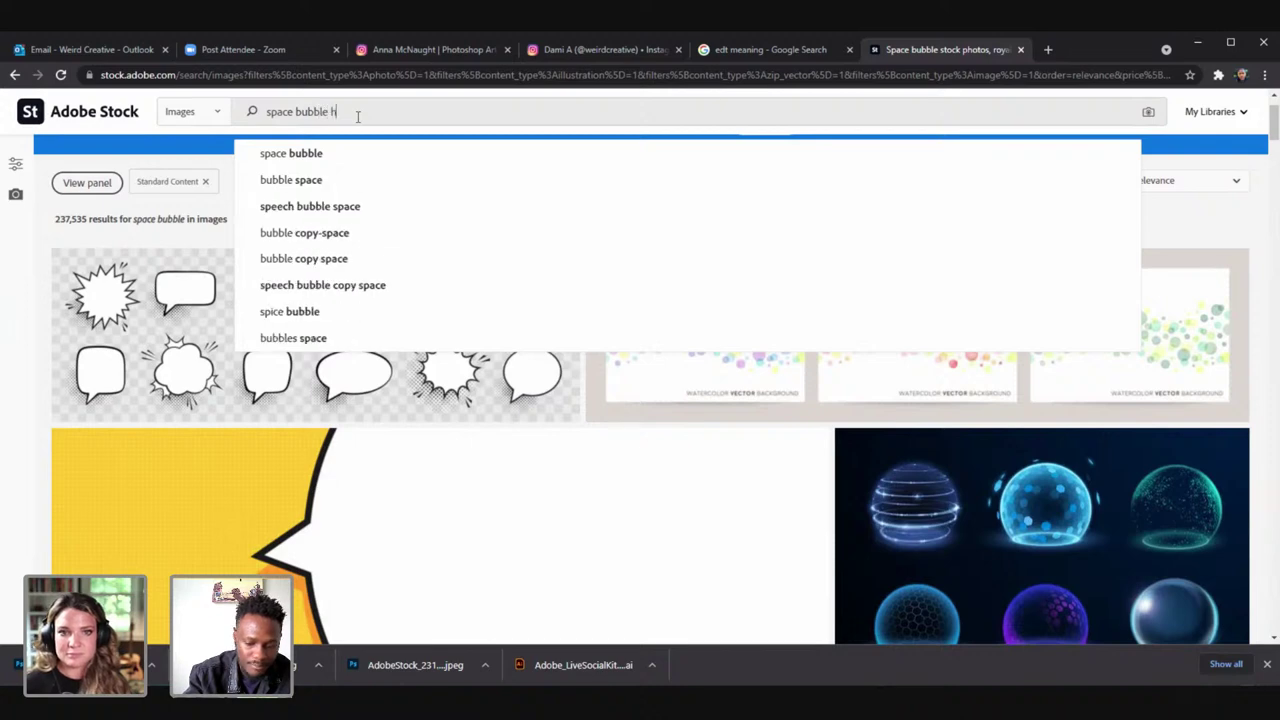
key(Return)
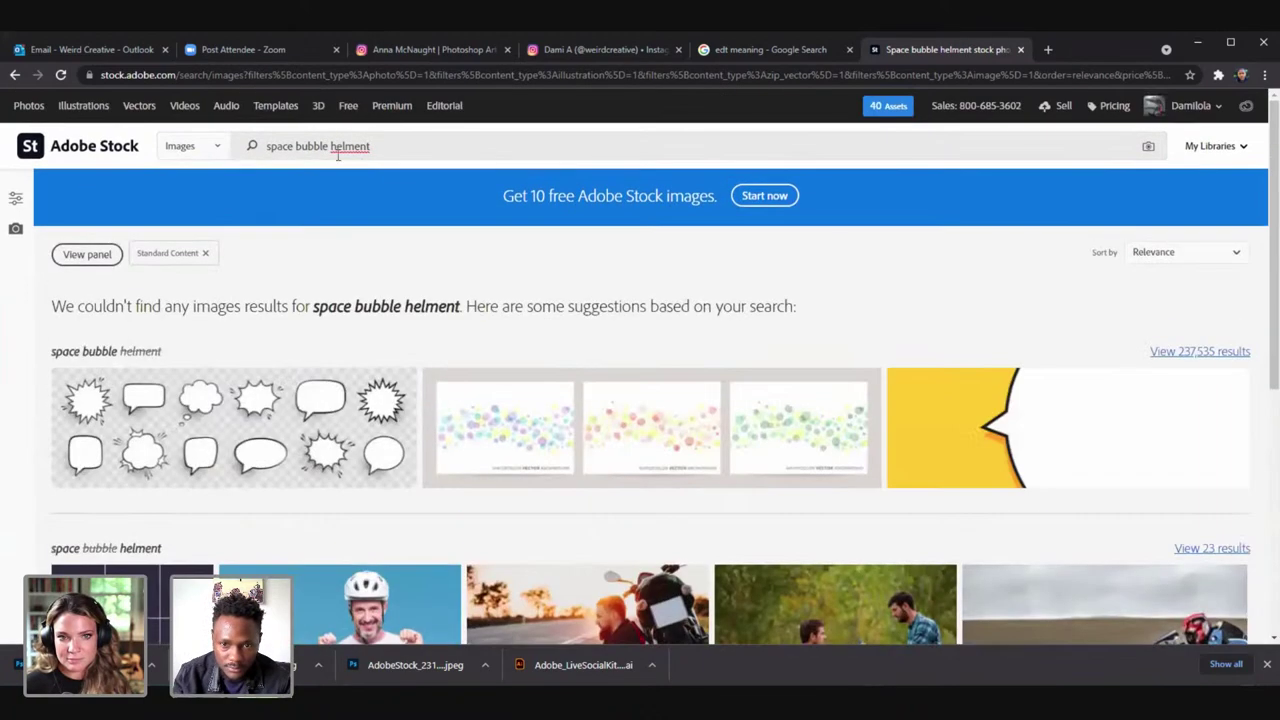
click(360, 145)
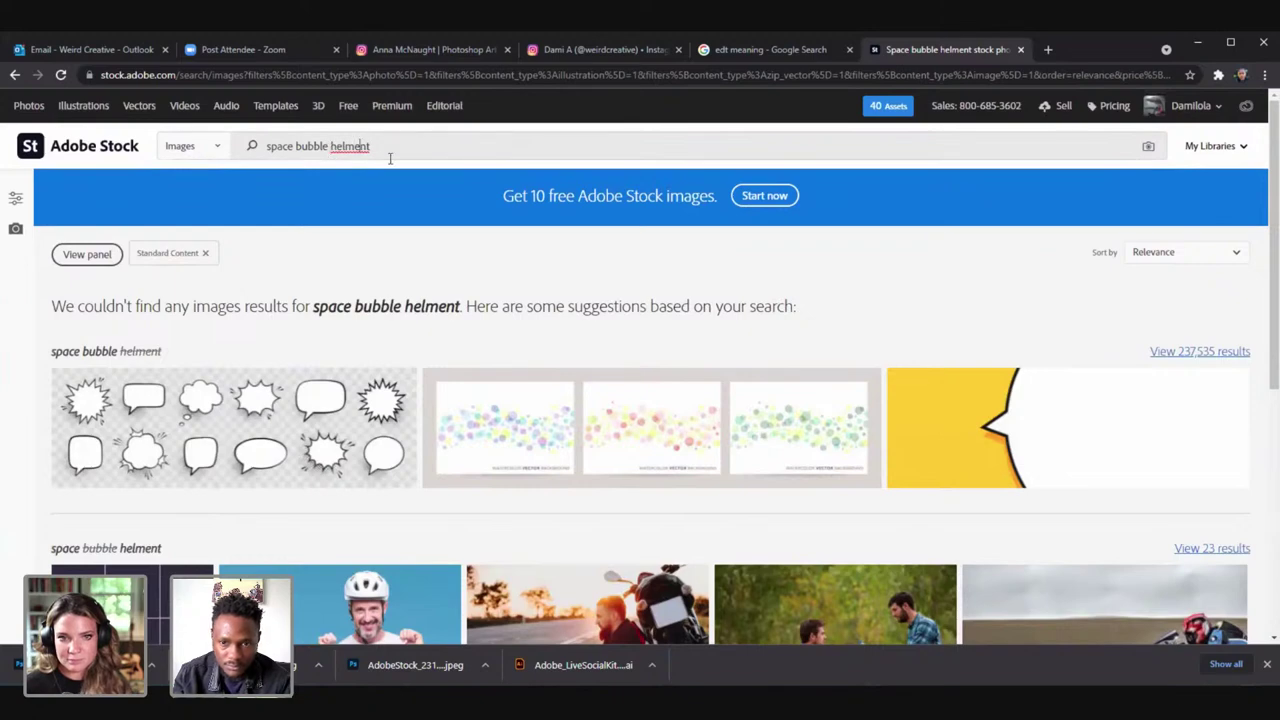
key(Delete)
key(Return)
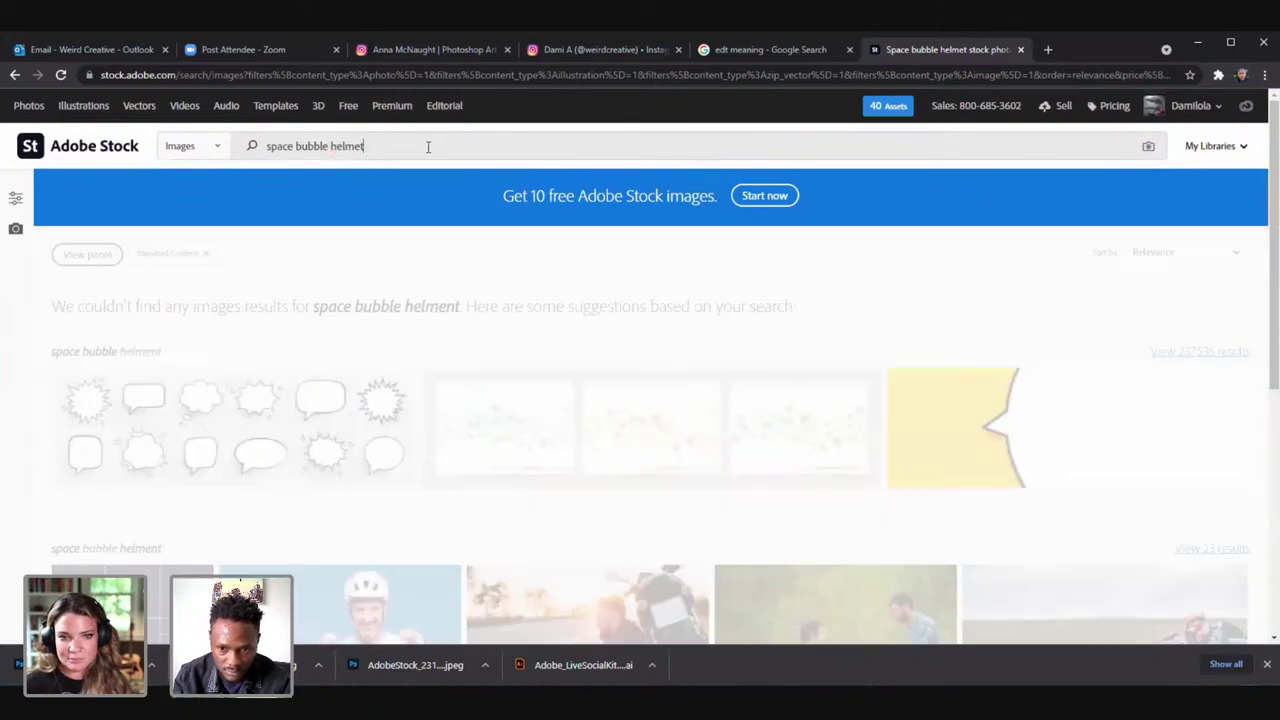
- Examine the space bubble helmet images for a clear round helmet suitable for the cat
scroll(598, 264, down, 2)
scroll(620, 264, down, 1)
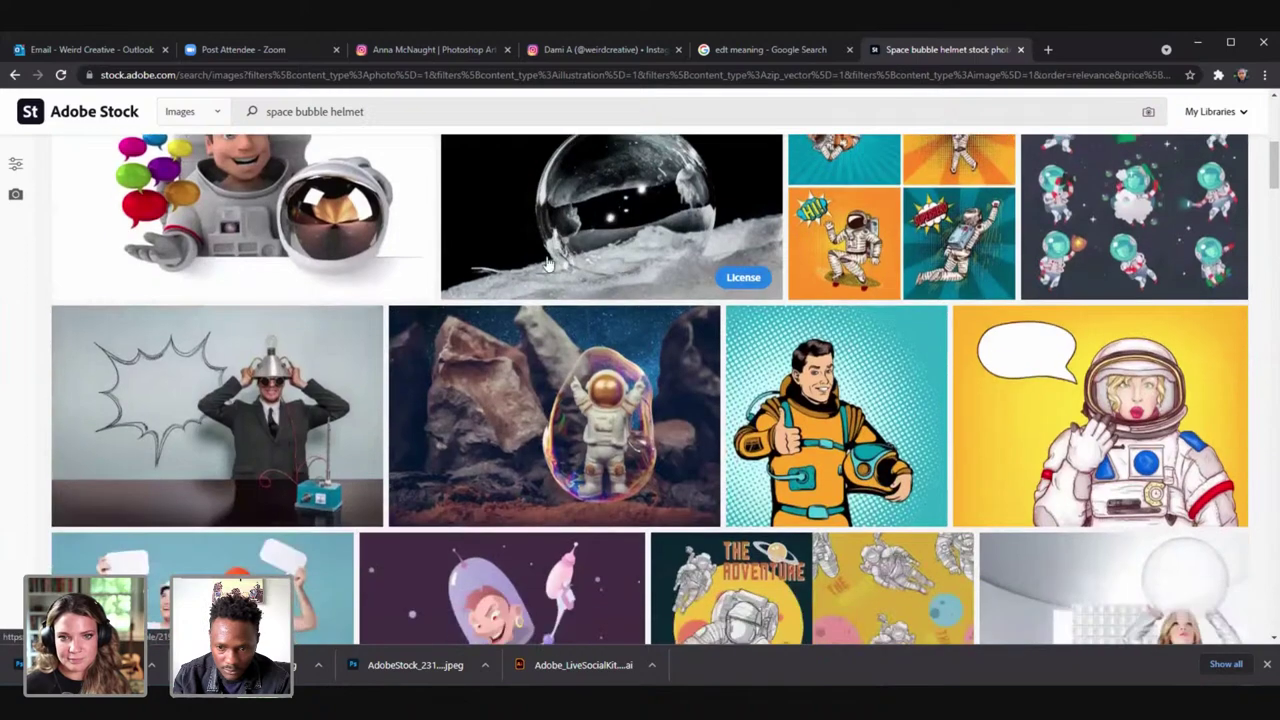
scroll(549, 266, down, 5)
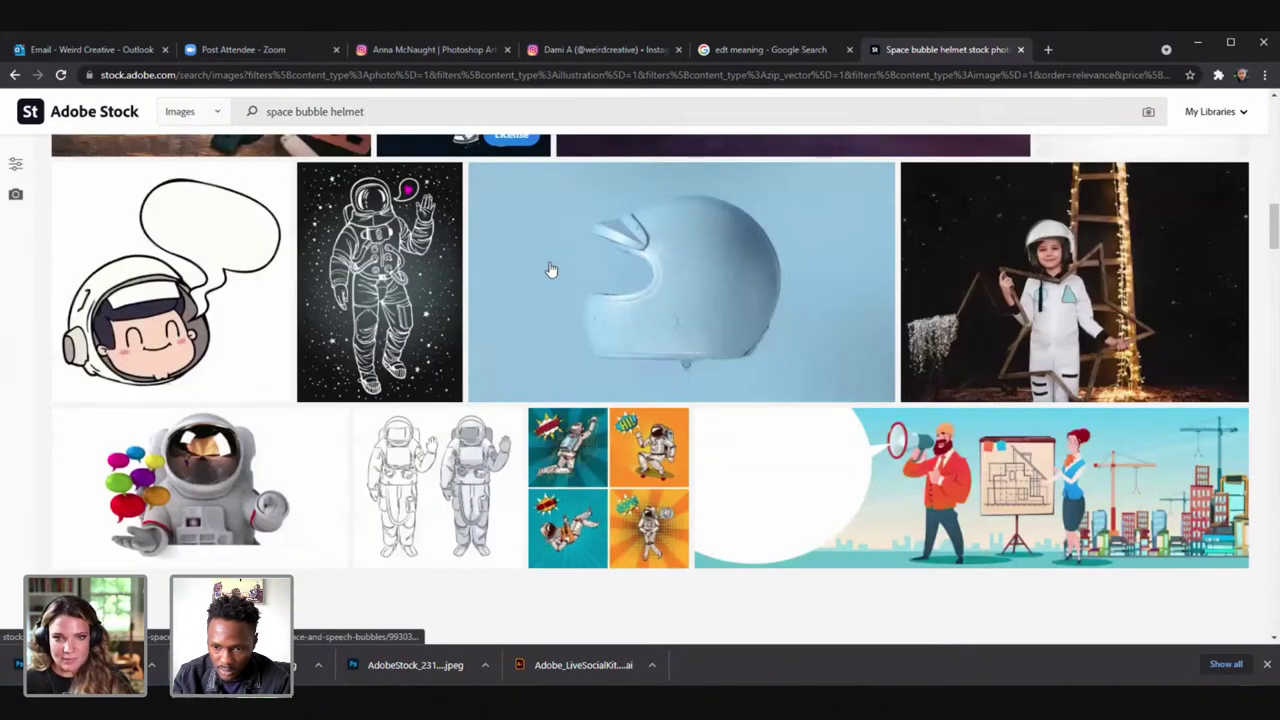
scroll(552, 280, down, 2)
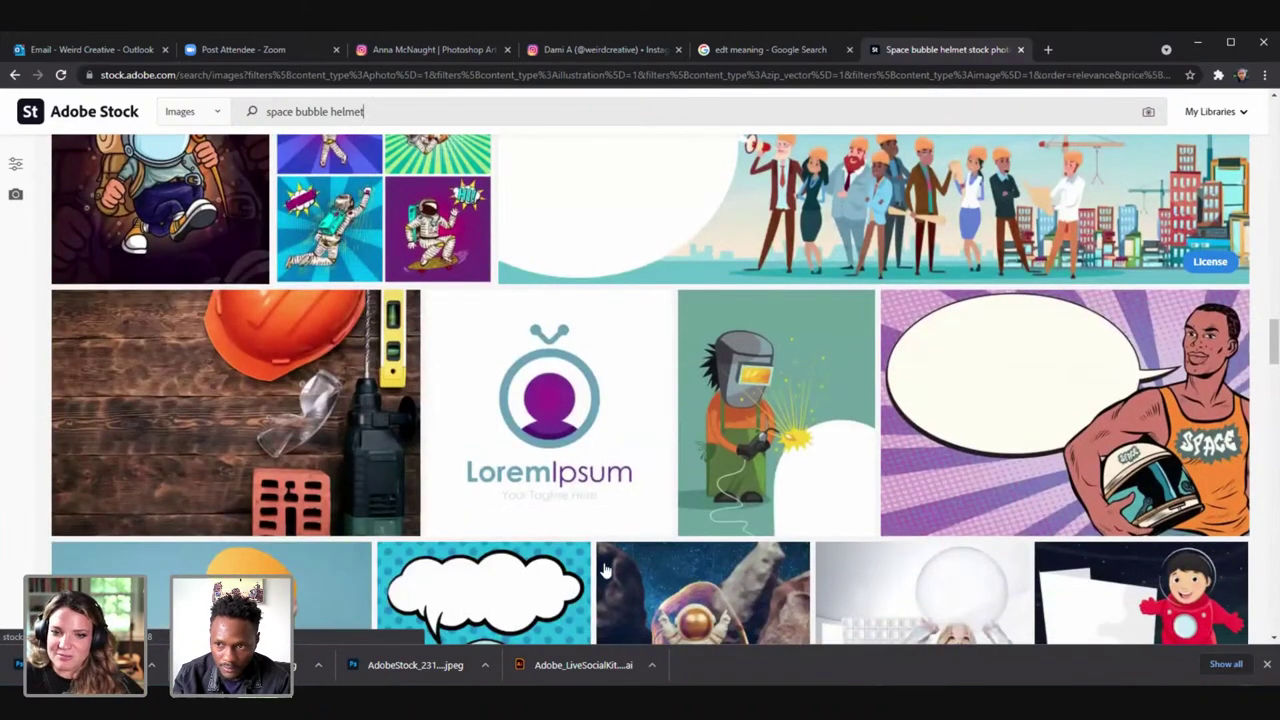
scroll(852, 140, down, 5)
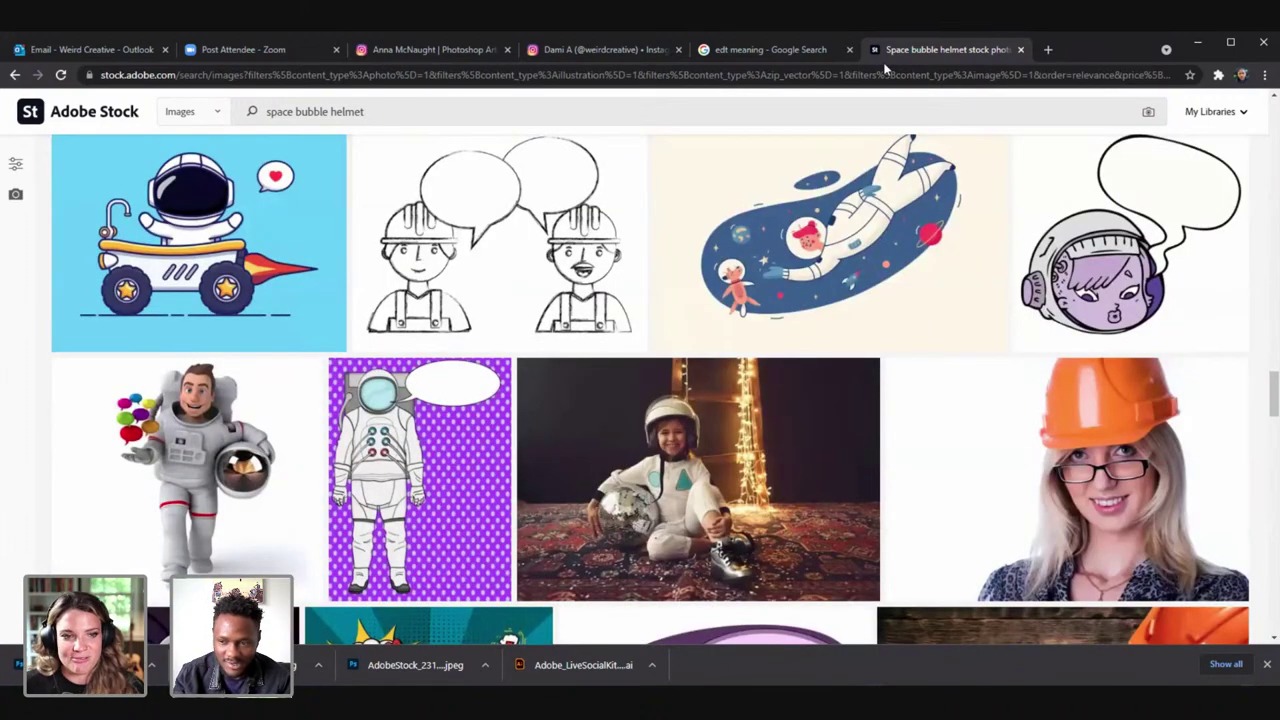
scroll(650, 390, down, 5)
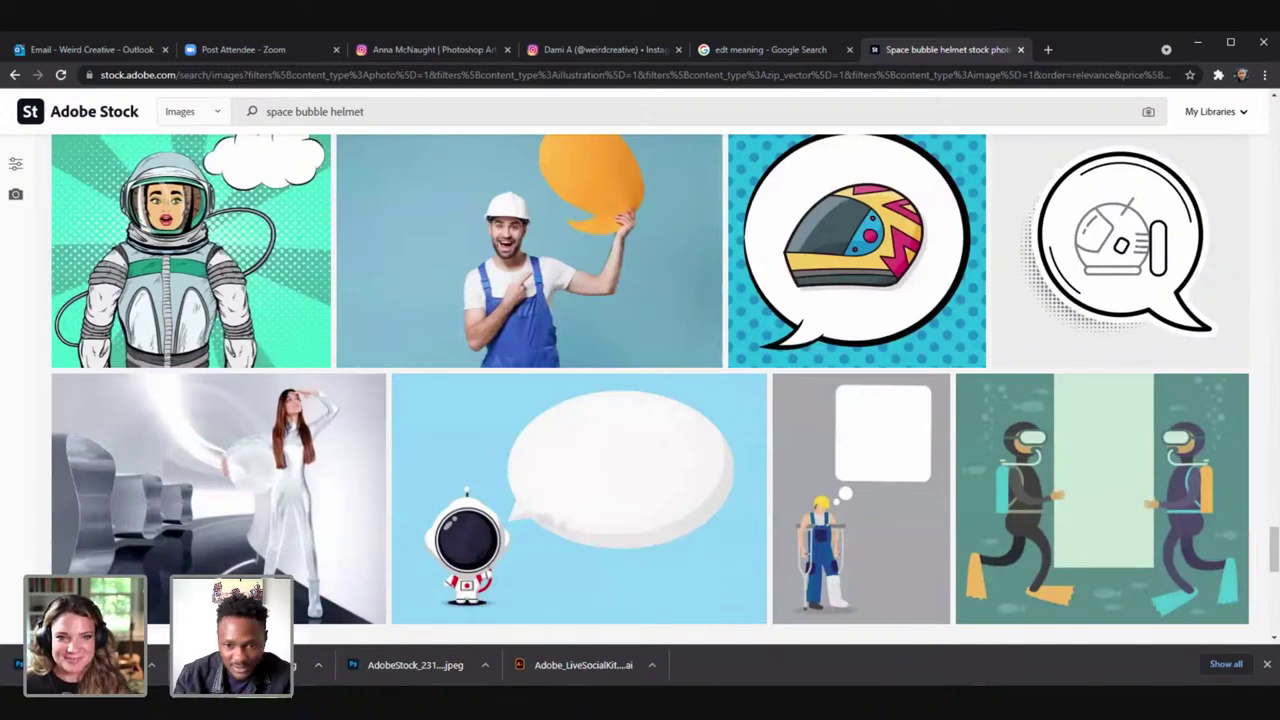
scroll(650, 390, up, 20)
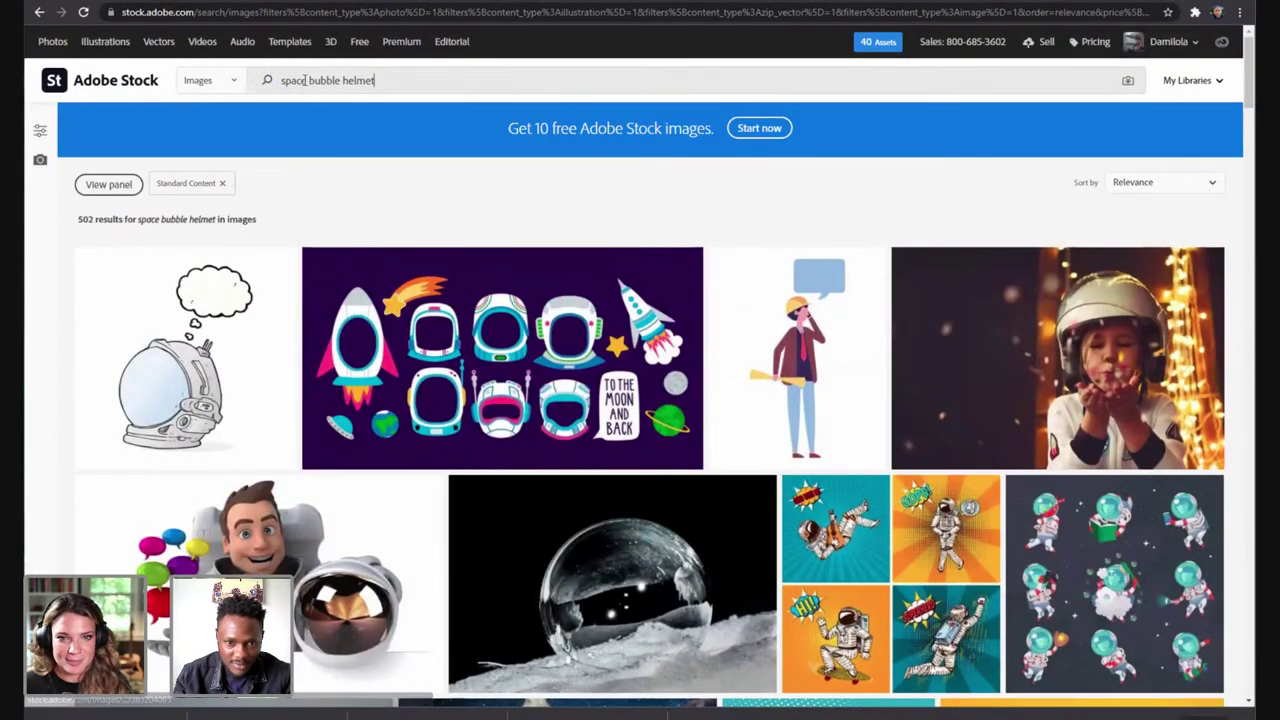
- Shorten the image search to "bubble helmet" and look through the results for a transparent helmet
double_click(304, 80)
key(BackSpace)
key(Return)
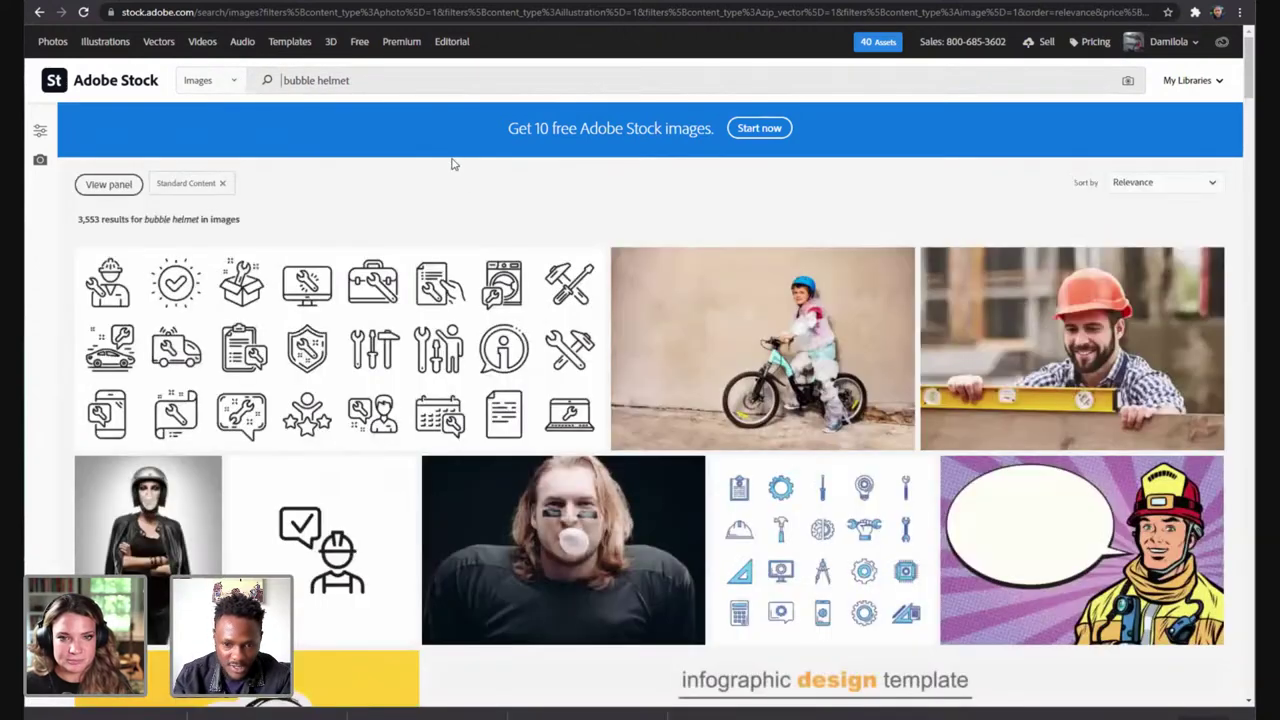
scroll(452, 163, down, 10)
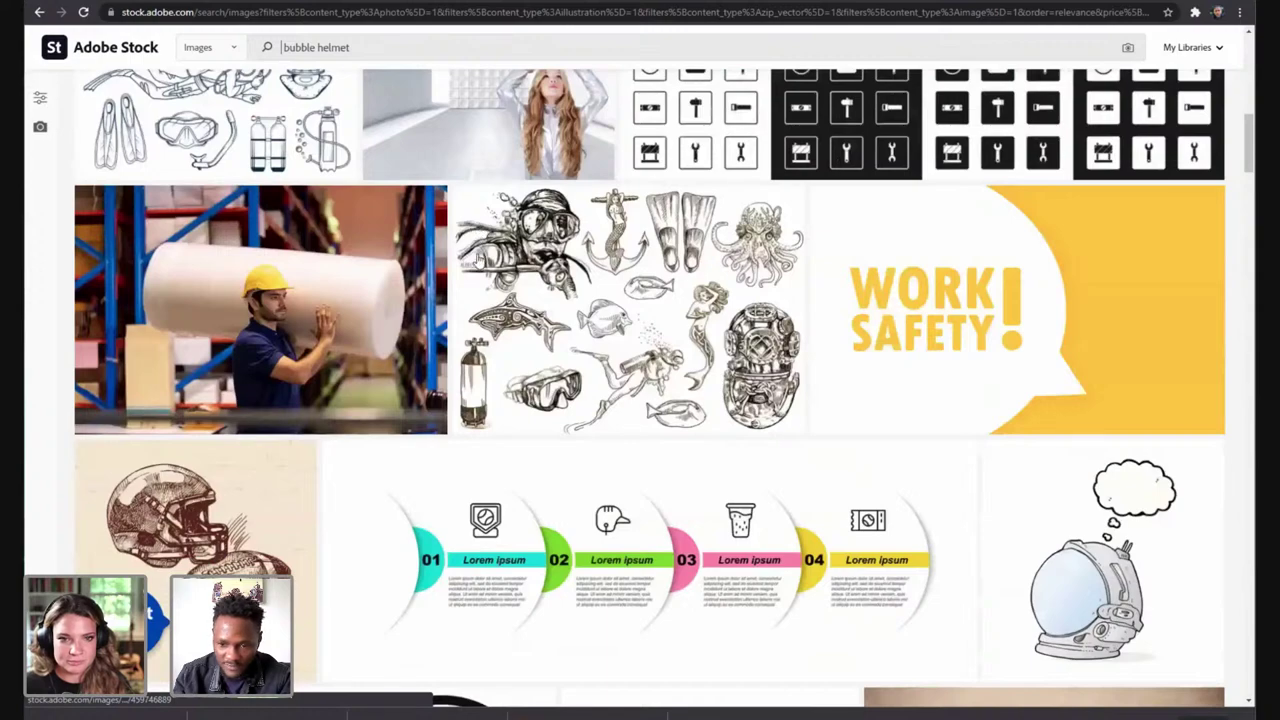
scroll(479, 262, down, 20)
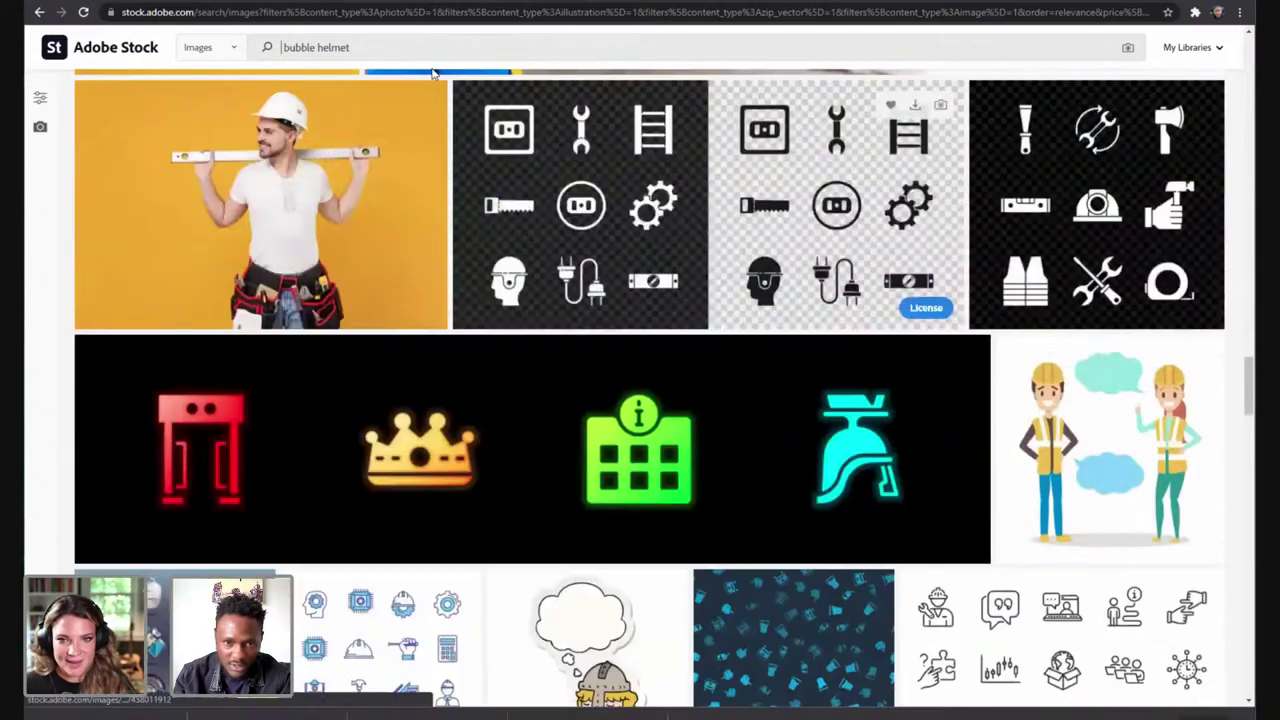
- Search the stock images for "fish bowl" instead and browse the results for an empty glass bowl
drag(390, 47, 170, 46)
key(BackSpace)
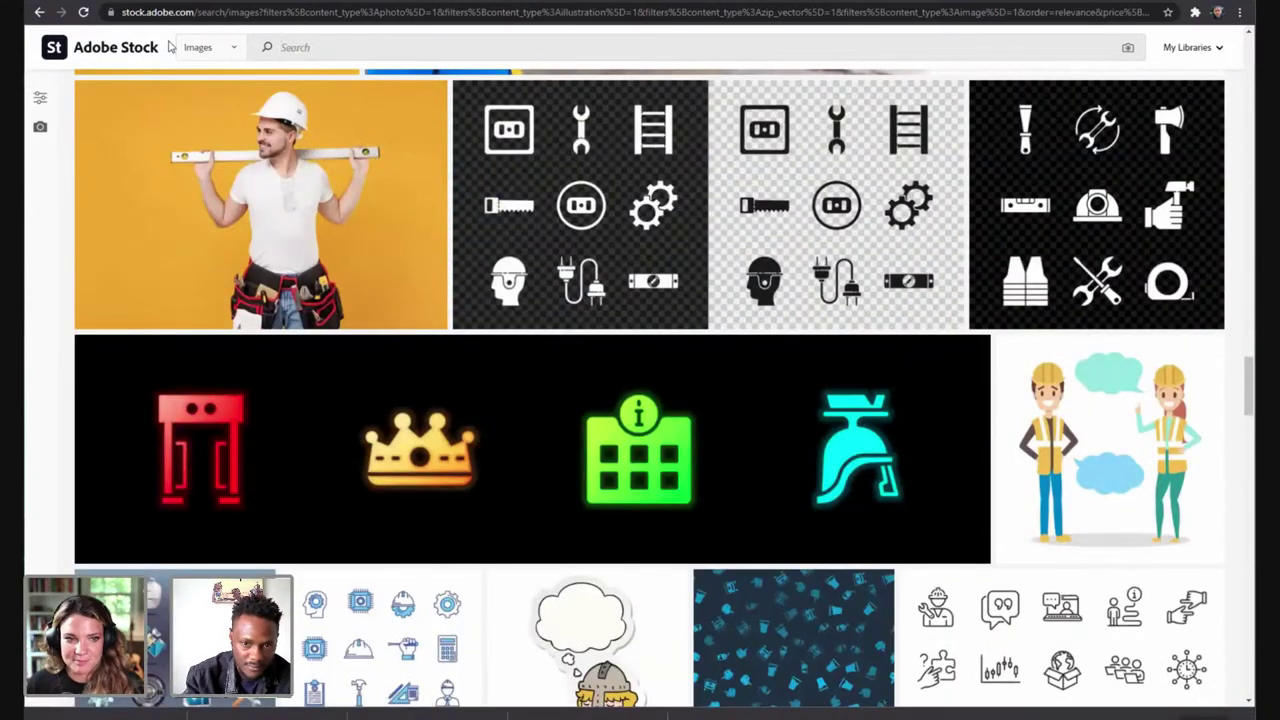
text(fish b)
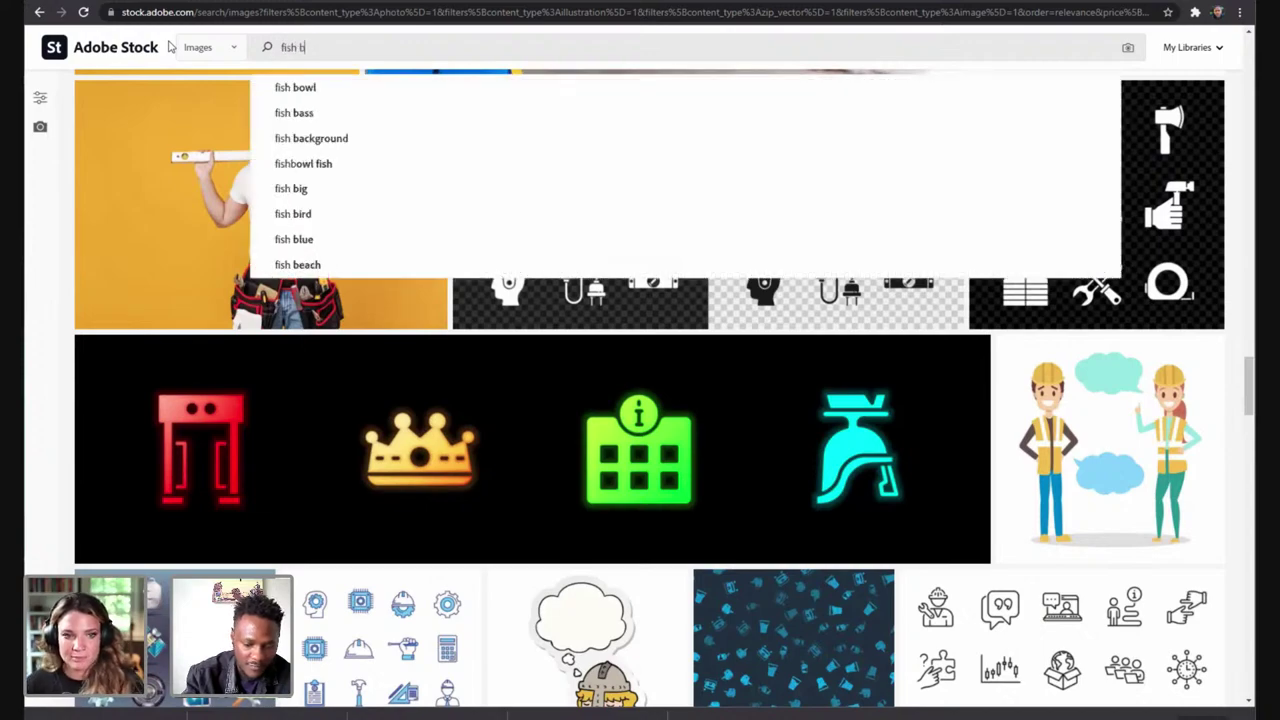
text(owl)
key(Return)
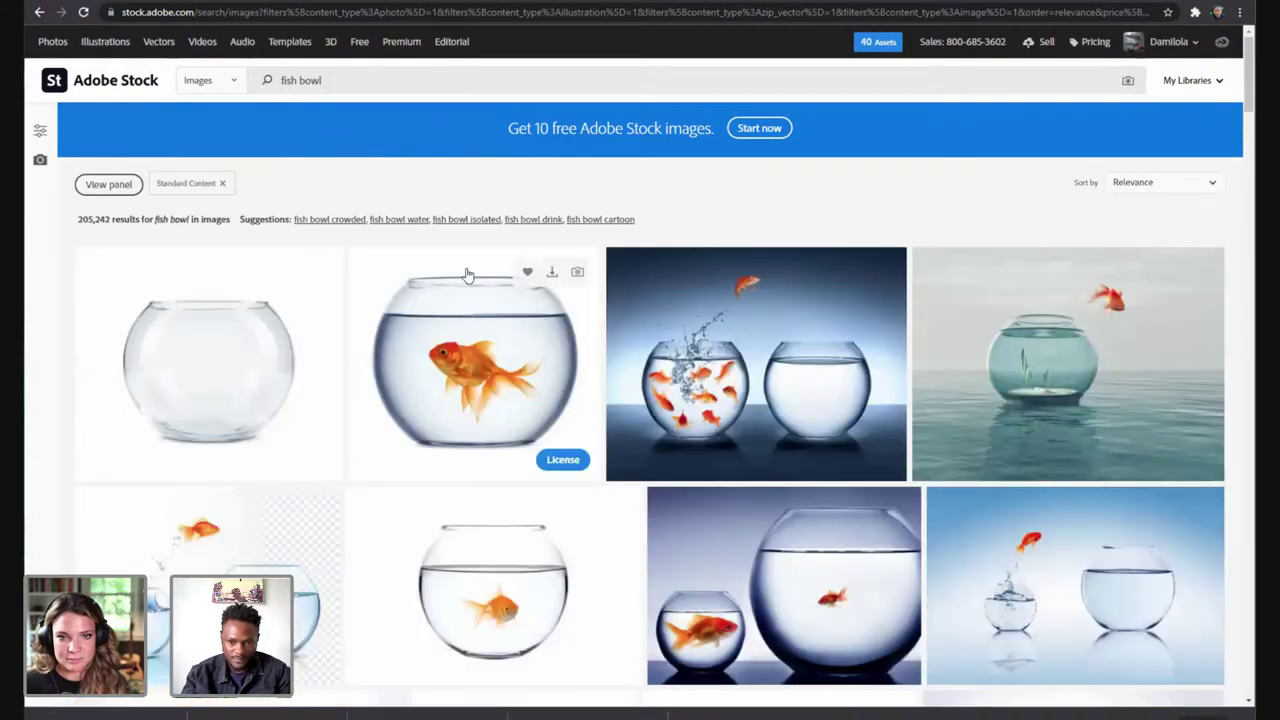
scroll(491, 268, down, 5)
scroll(491, 270, down, 3)
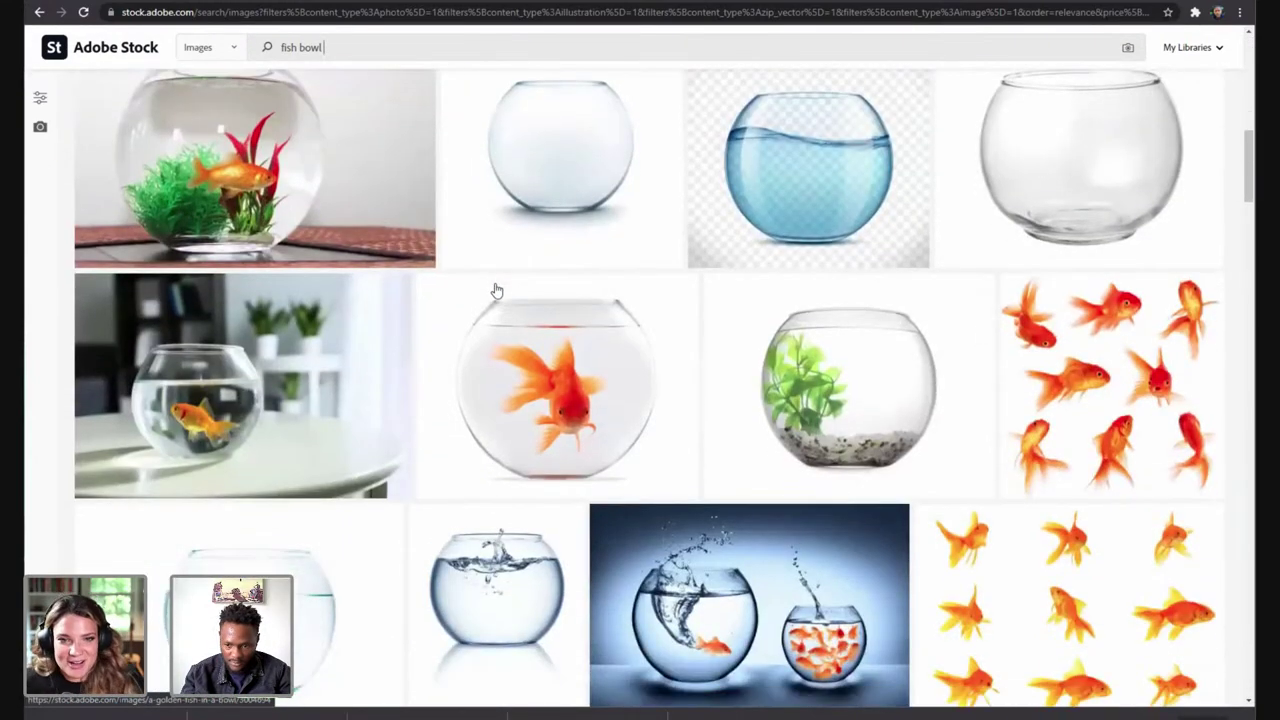
scroll(379, 294, down, 5)
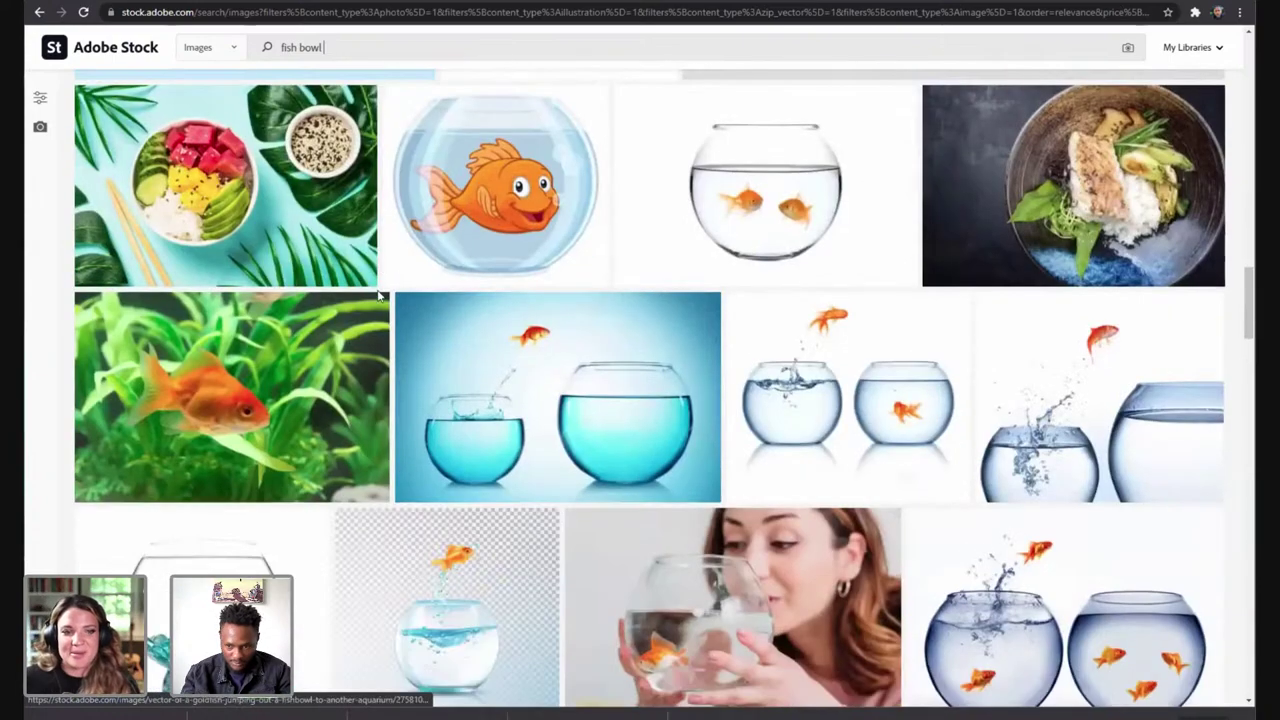
scroll(380, 294, down, 3)
scroll(383, 294, up, 4)
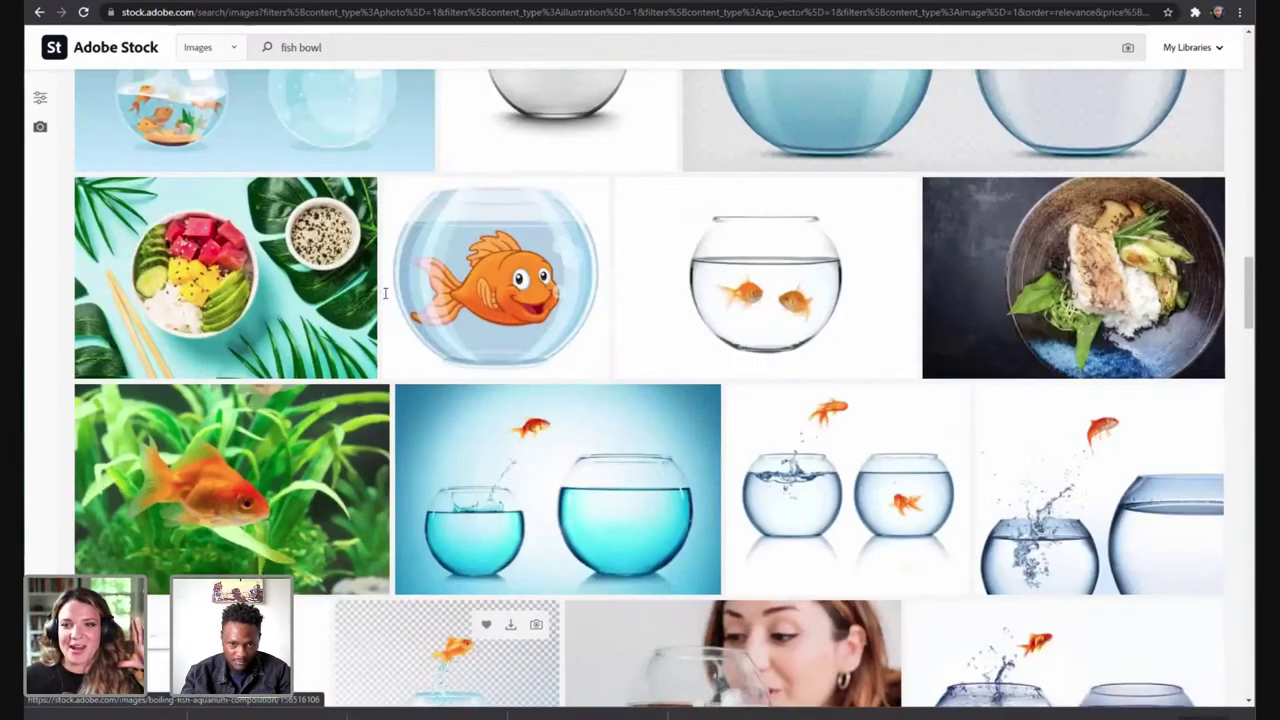
- Narrow the image search to "fish bowl png" and look through the results for a cut-out bowl
click(375, 50)
text(png)
key(Return)
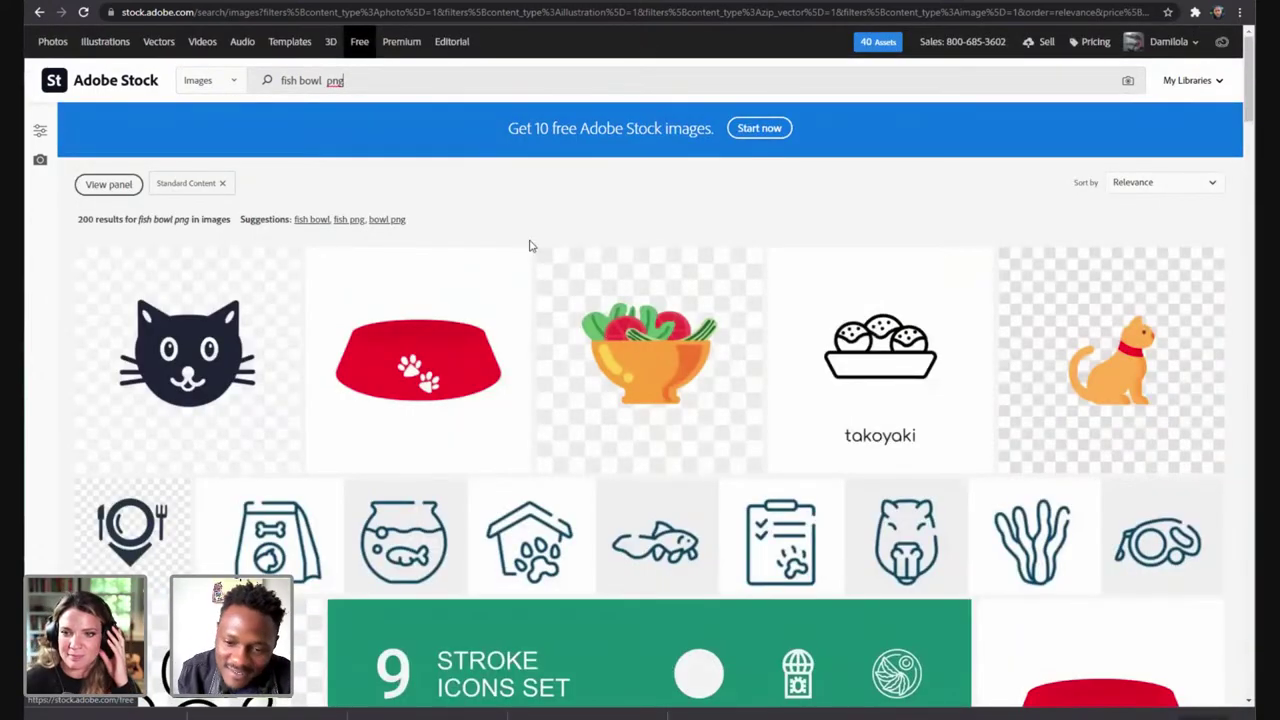
scroll(603, 332, down, 5)
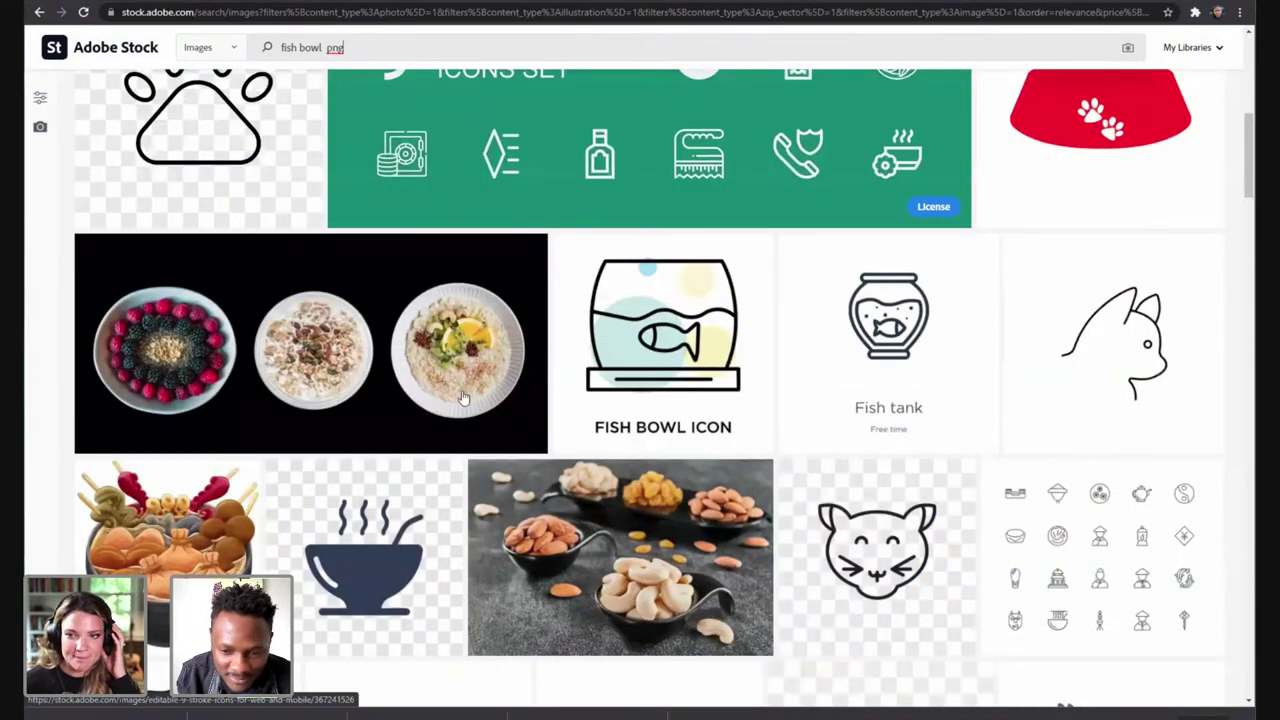
scroll(463, 398, down, 10)
scroll(458, 394, up, 5)
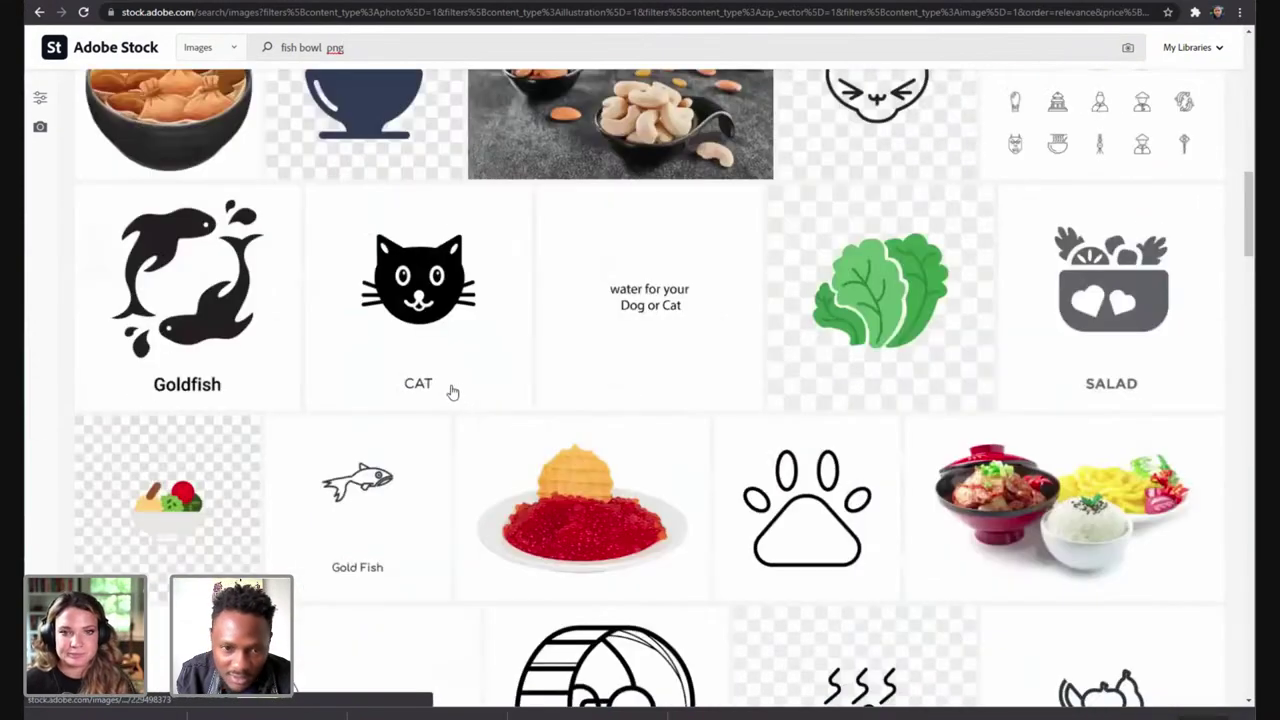
scroll(451, 390, up, 15)
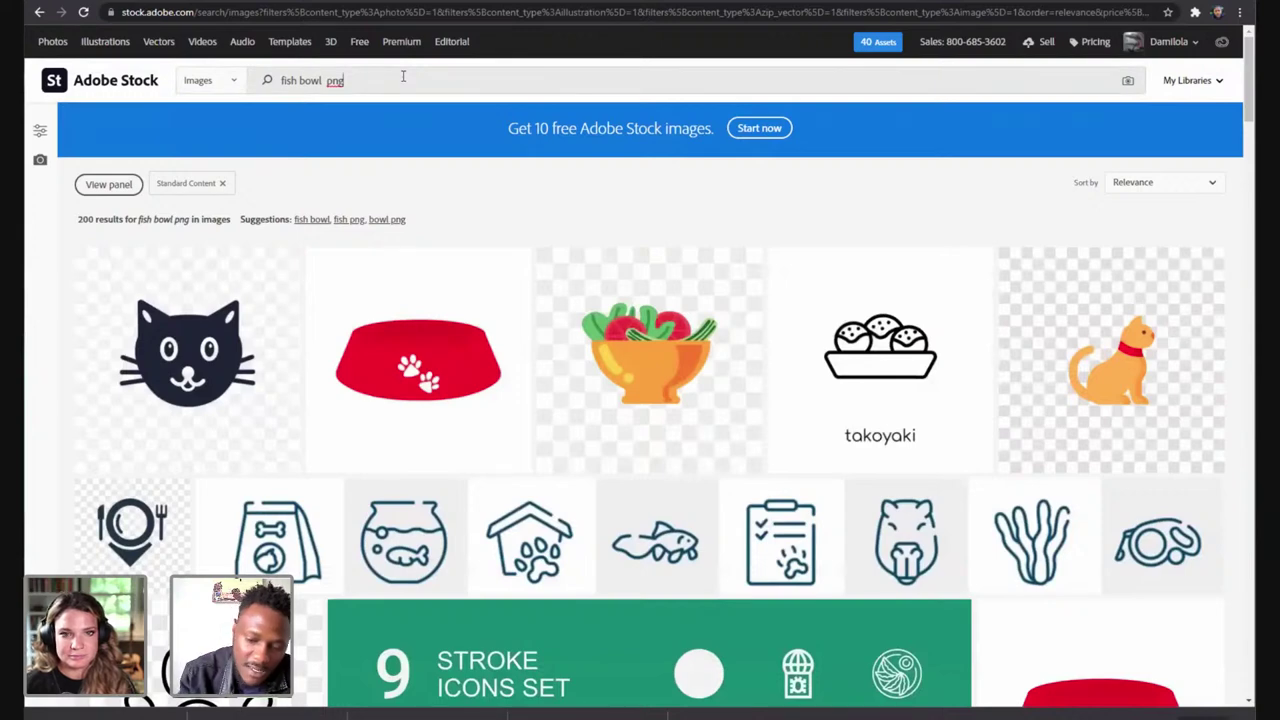
- Remove "png" from the query and run the image search for "fish bowl" again
key(BackSpace)
key(BackSpace)
key(BackSpace)
key(Return)
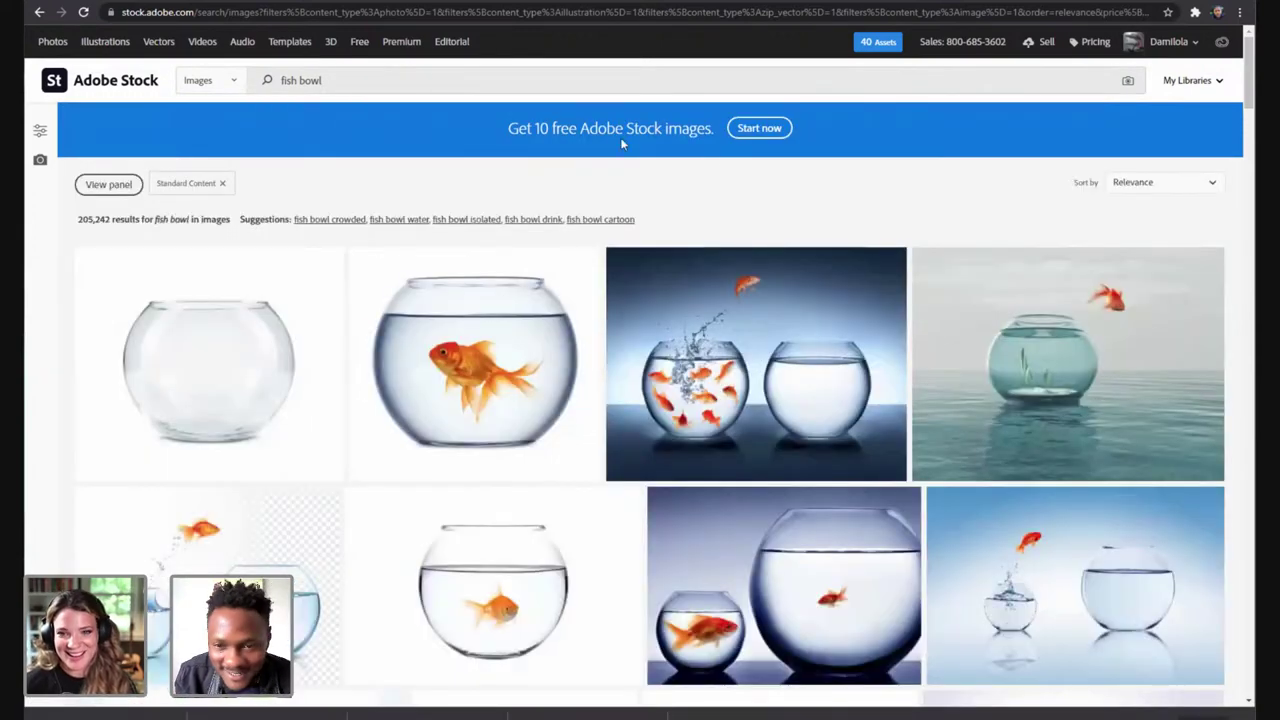
- Browse the "fish bowl" image results for an empty, transparent glass bowl
scroll(782, 188, down, 1)
scroll(782, 195, down, 4)
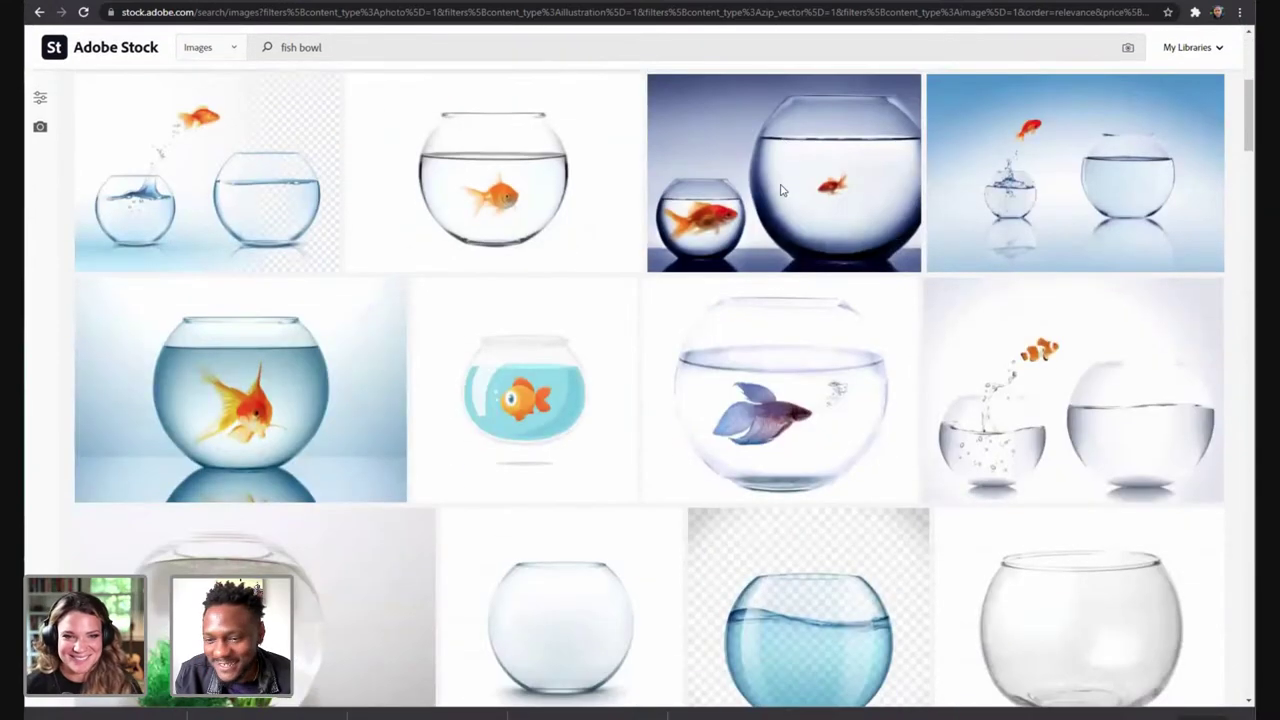
scroll(780, 217, down, 4)
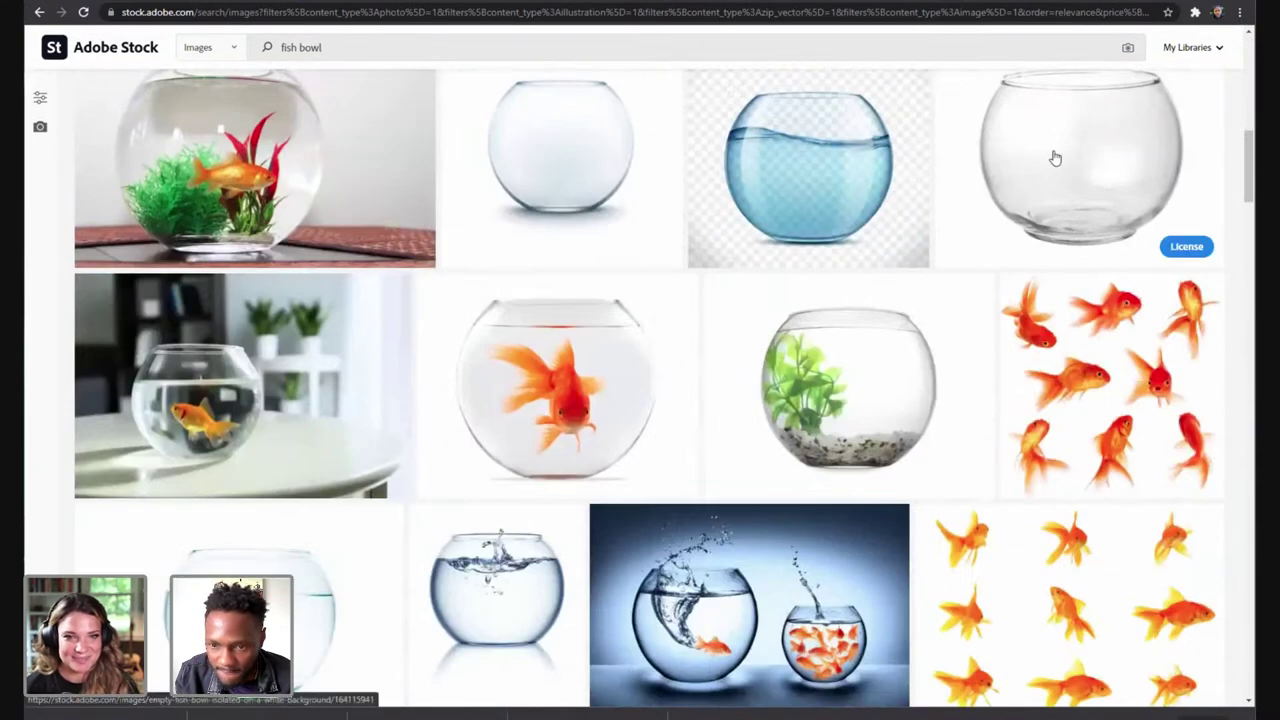
scroll(1055, 159, down, 4)
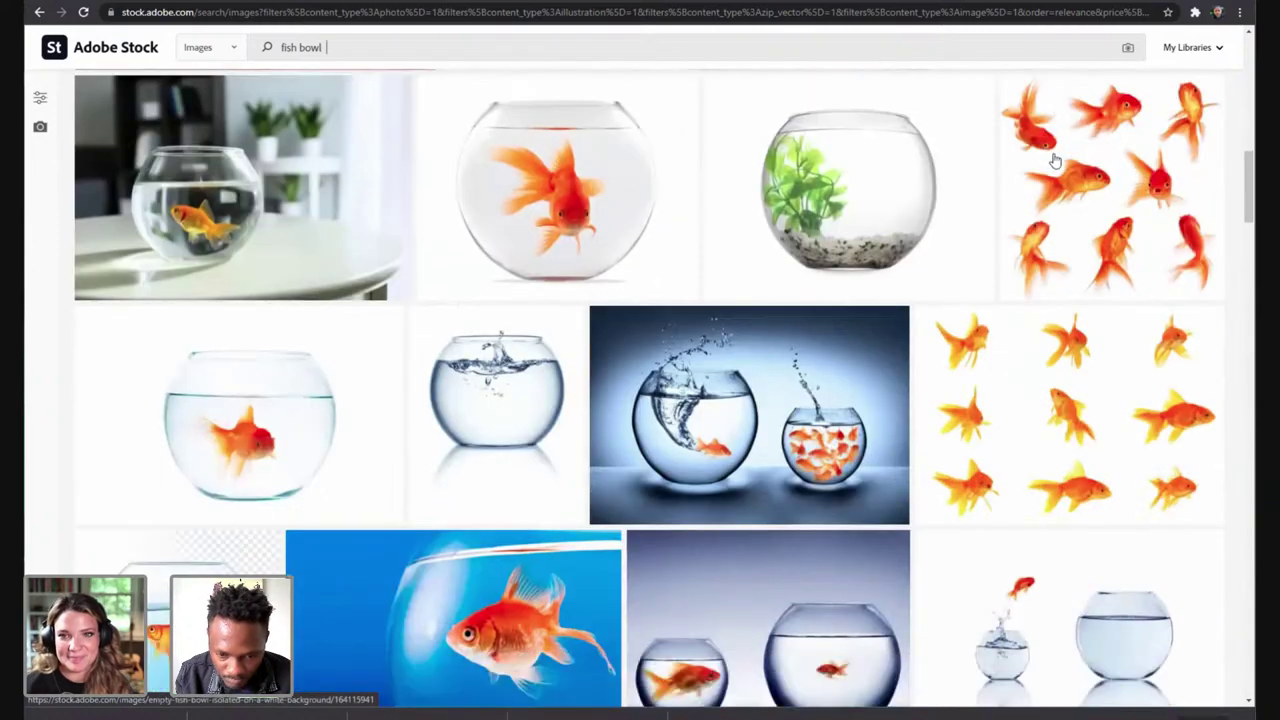
scroll(1055, 159, down, 4)
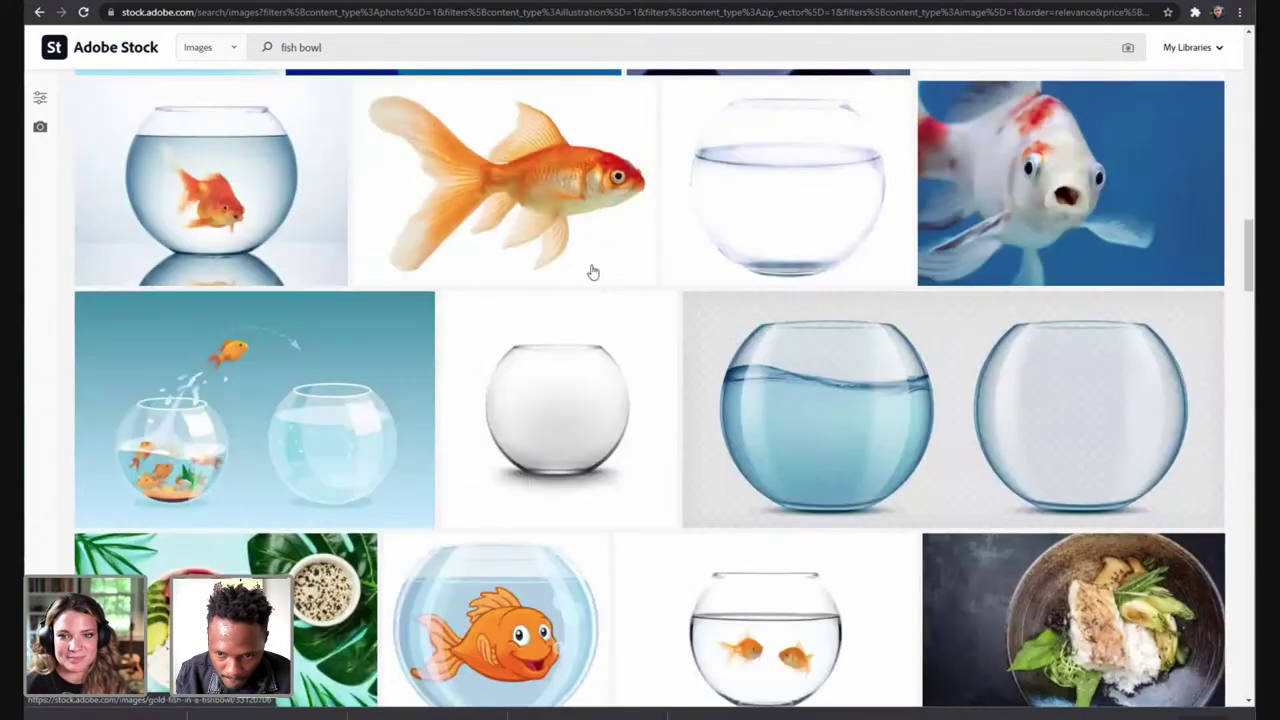
scroll(591, 274, down, 2)
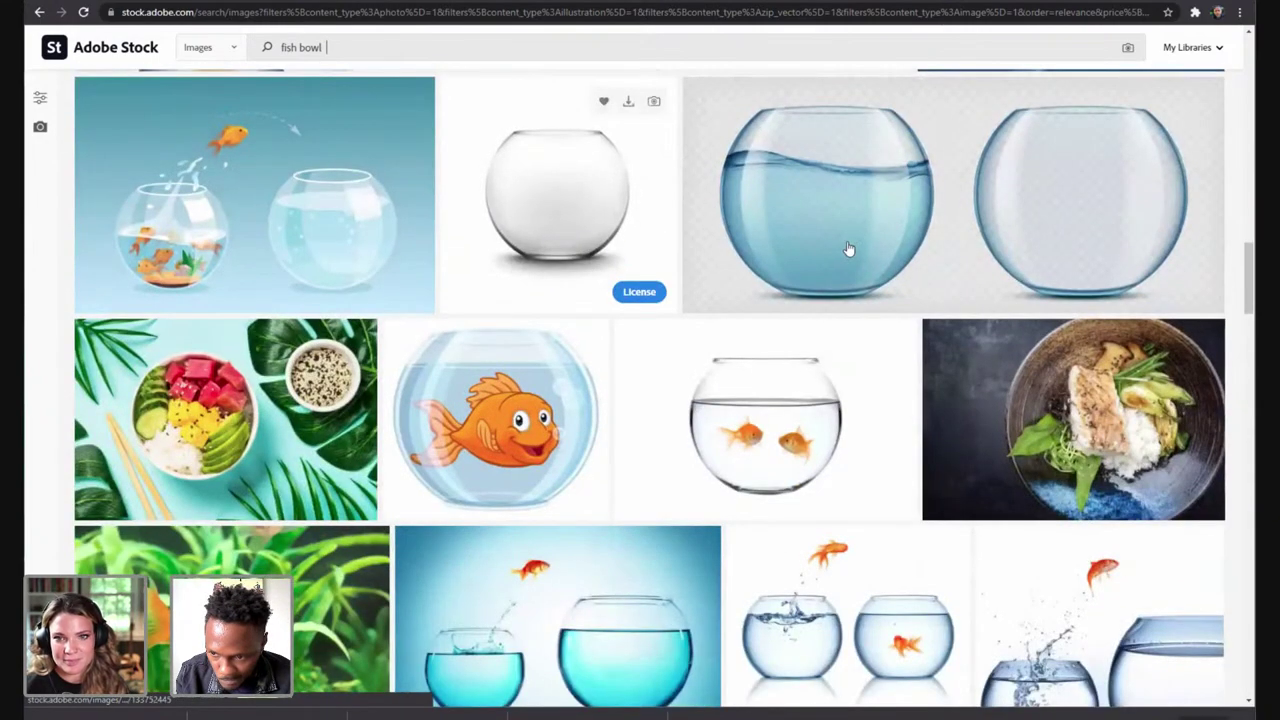
scroll(848, 247, down, 6)
scroll(848, 247, down, 3)
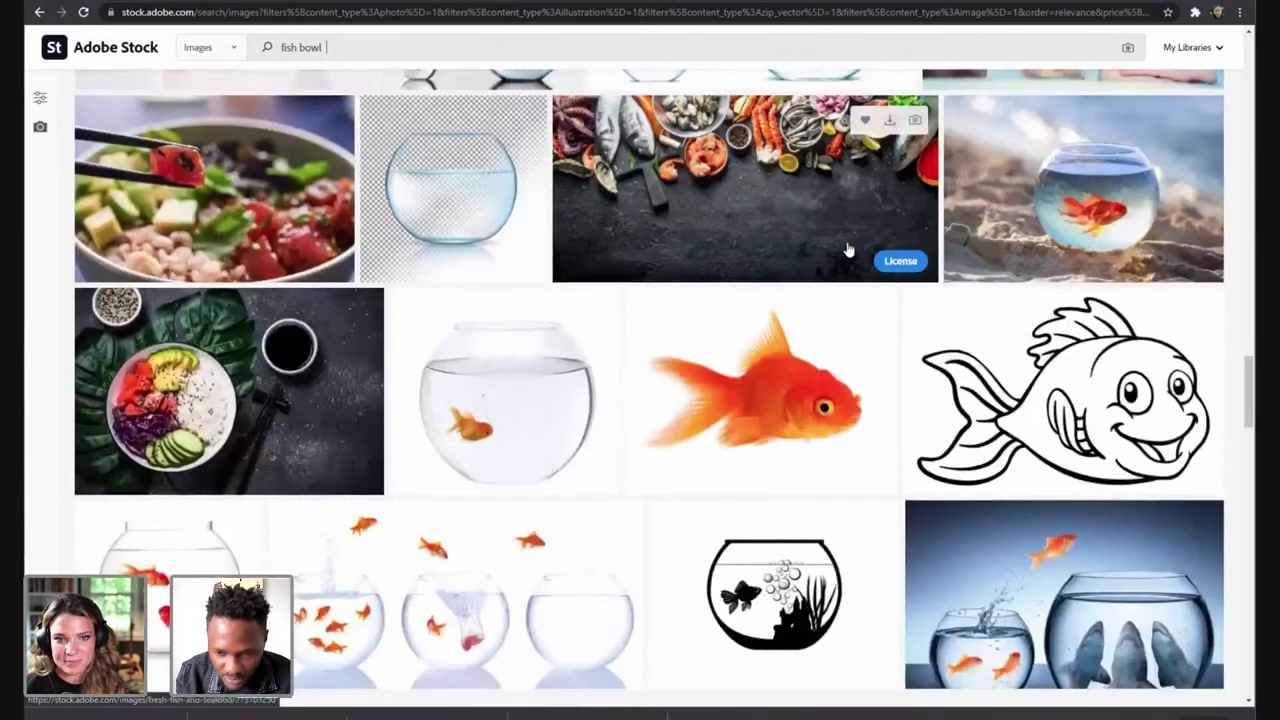
scroll(848, 249, down, 4)
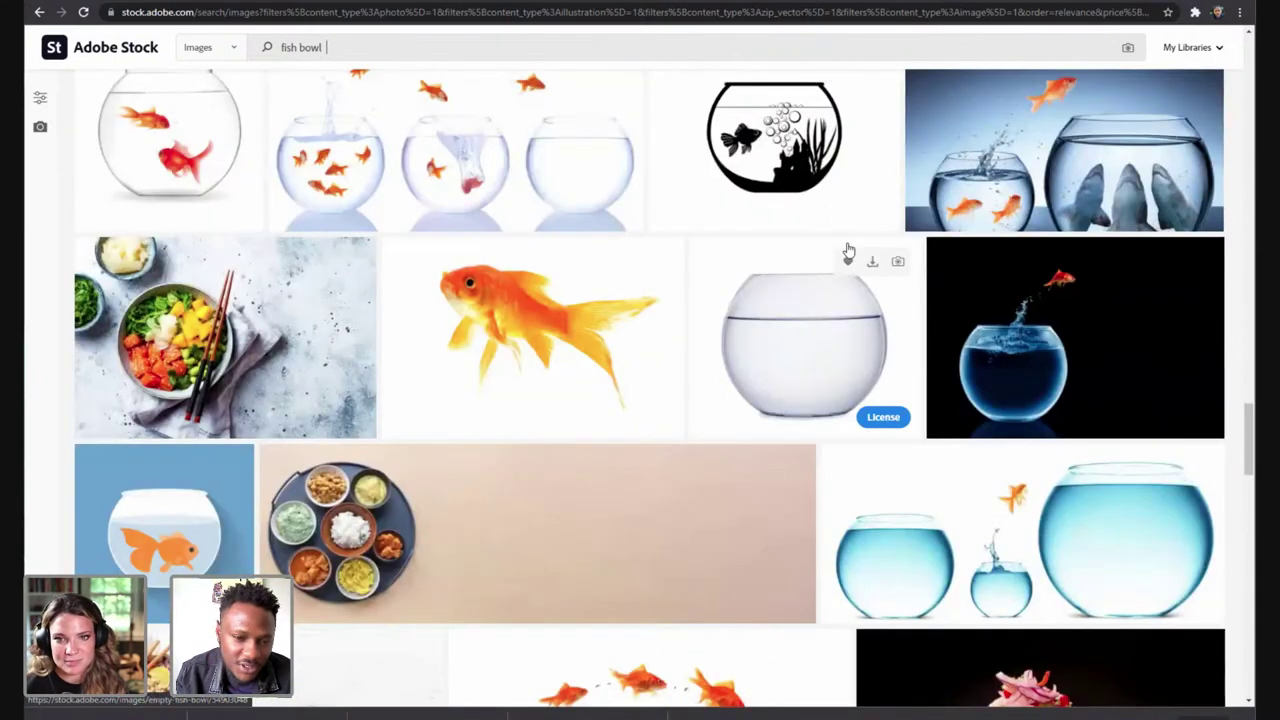
scroll(848, 250, down, 3)
scroll(848, 249, down, 3)
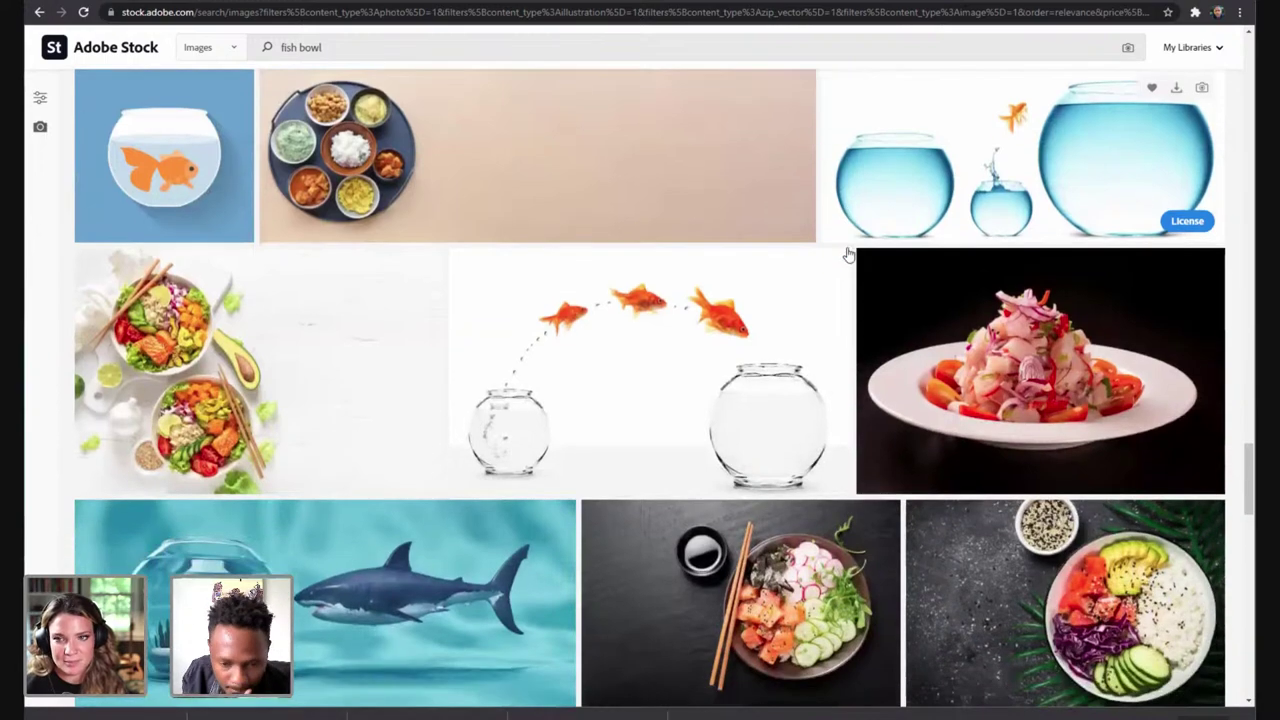
scroll(1252, 540, down, 3)
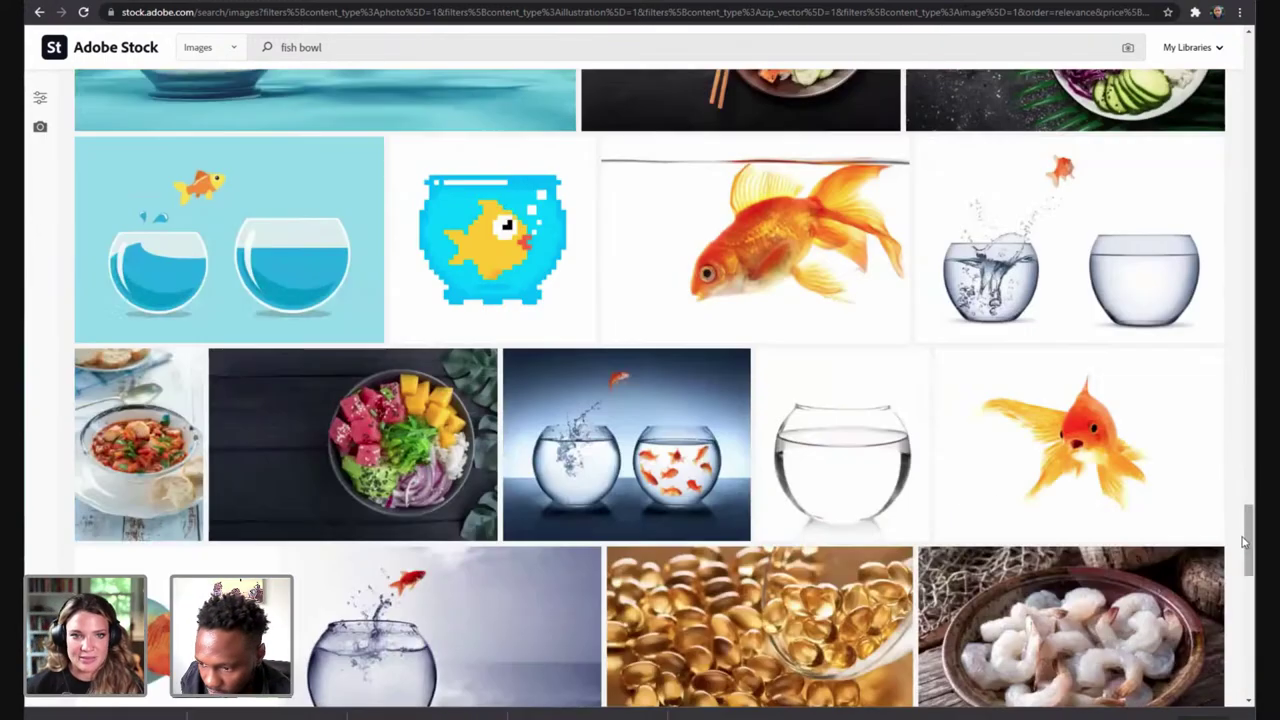
scroll(1252, 540, down, 10)
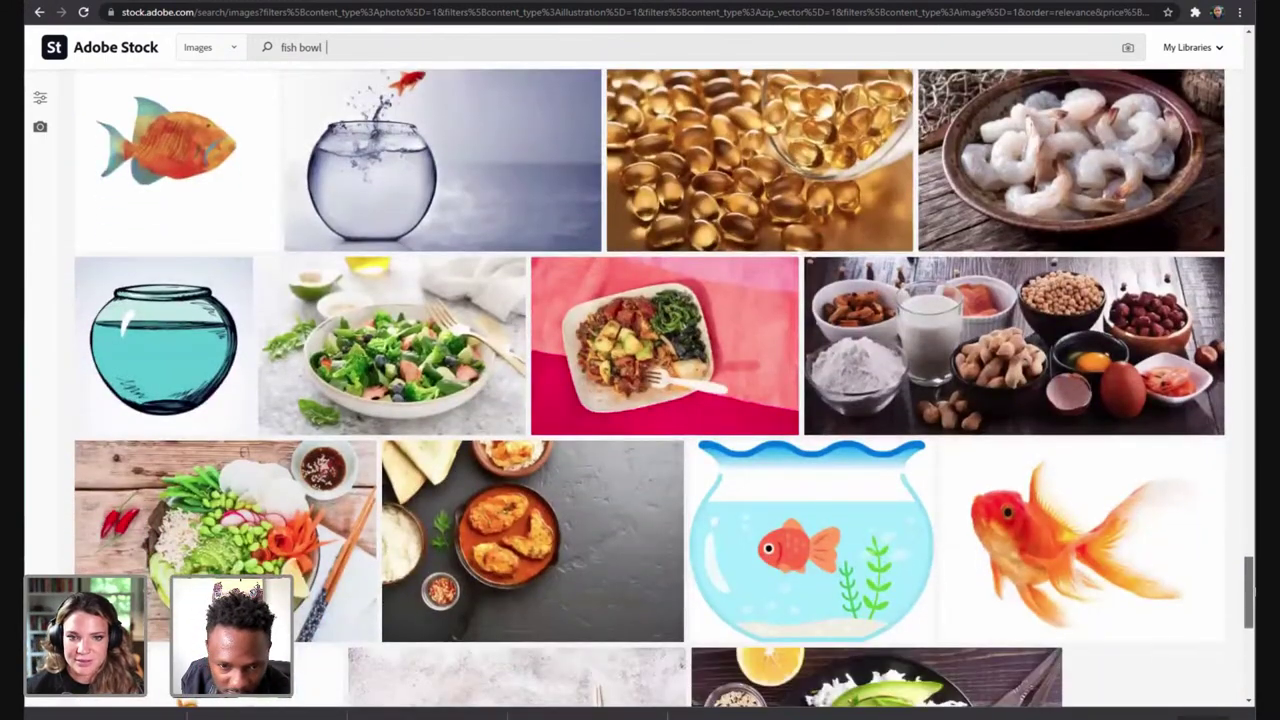
scroll(650, 390, up, 15)
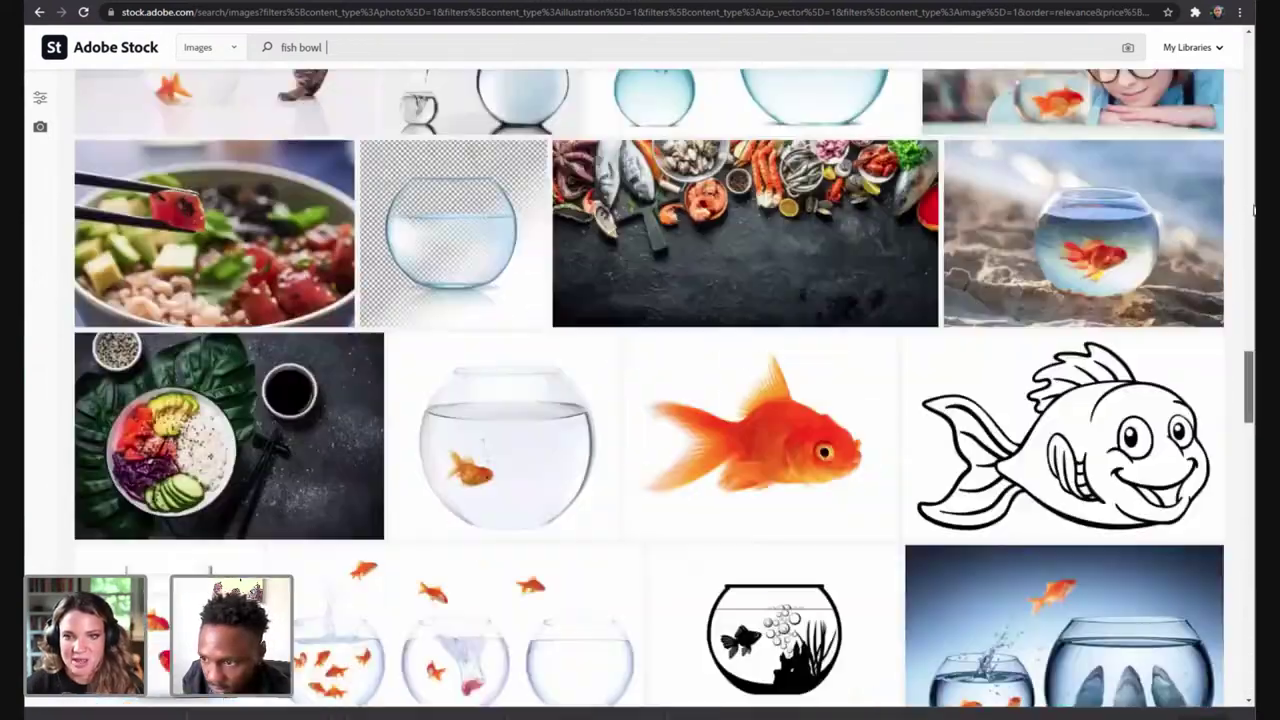
scroll(650, 390, up, 10)
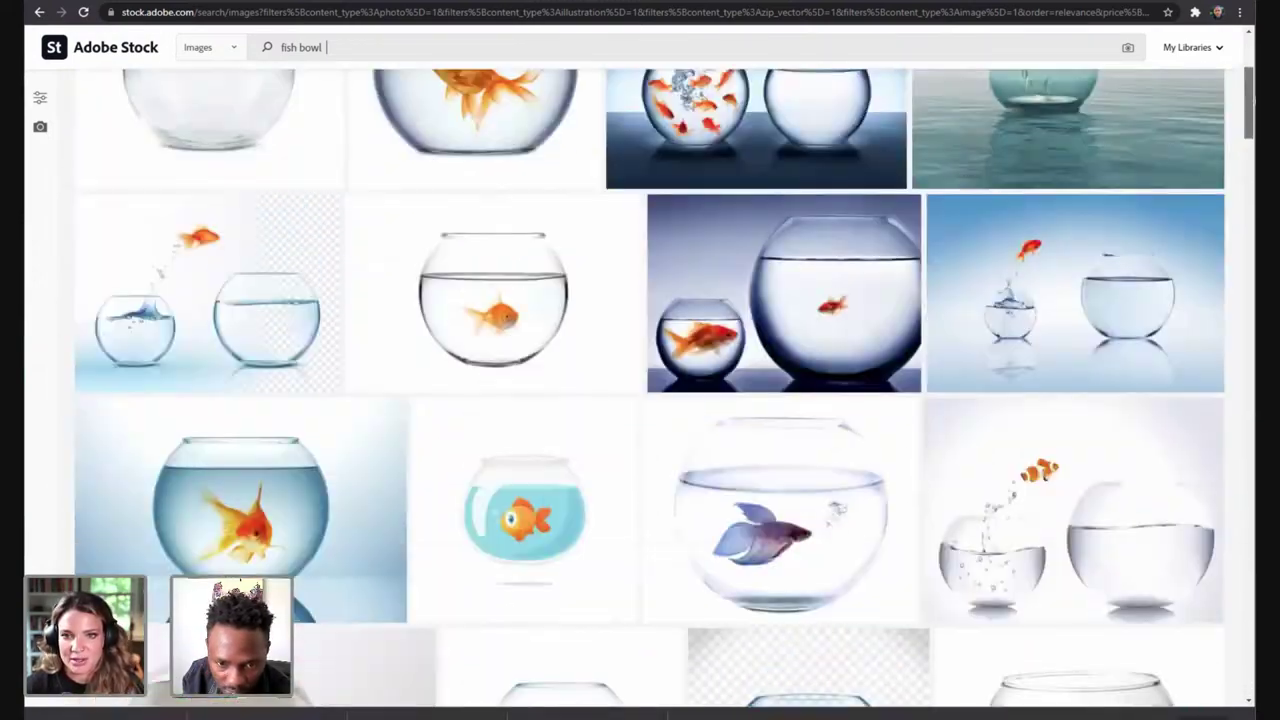
scroll(650, 390, up, 1)
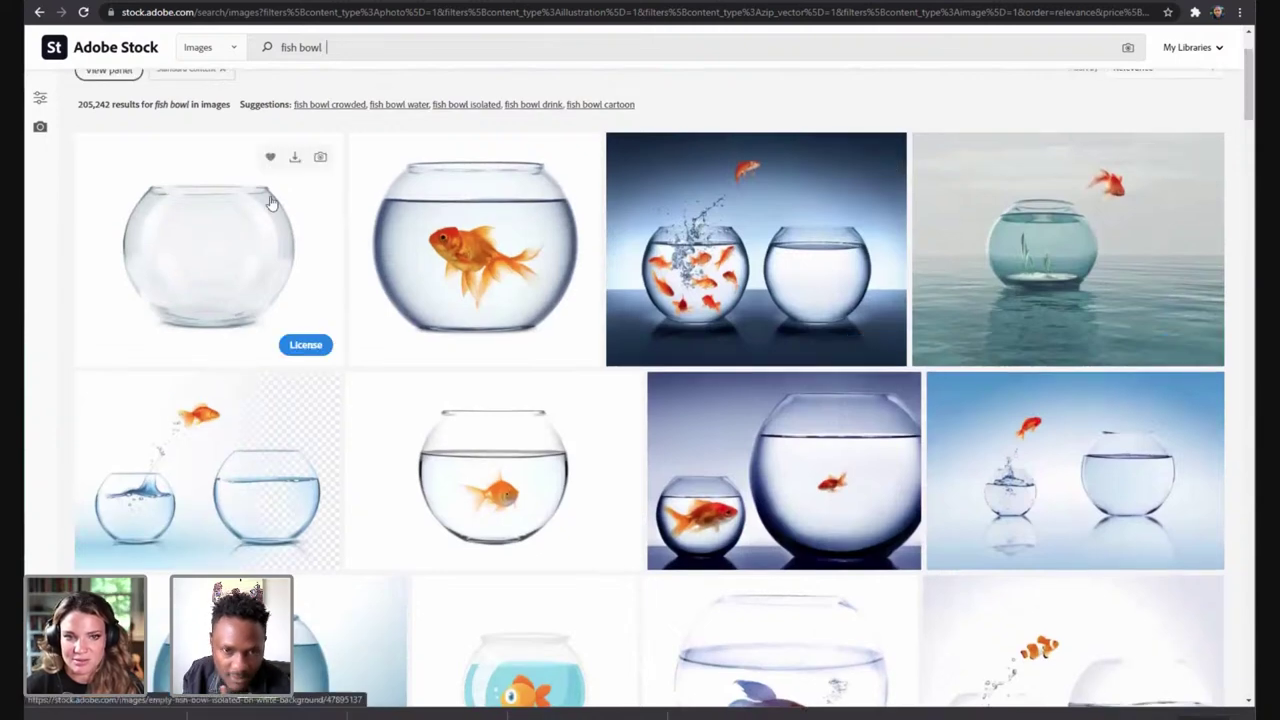
- Try the image search with "fish bowl png", and return to the "fish bowl" results
text(png)
key(Return)
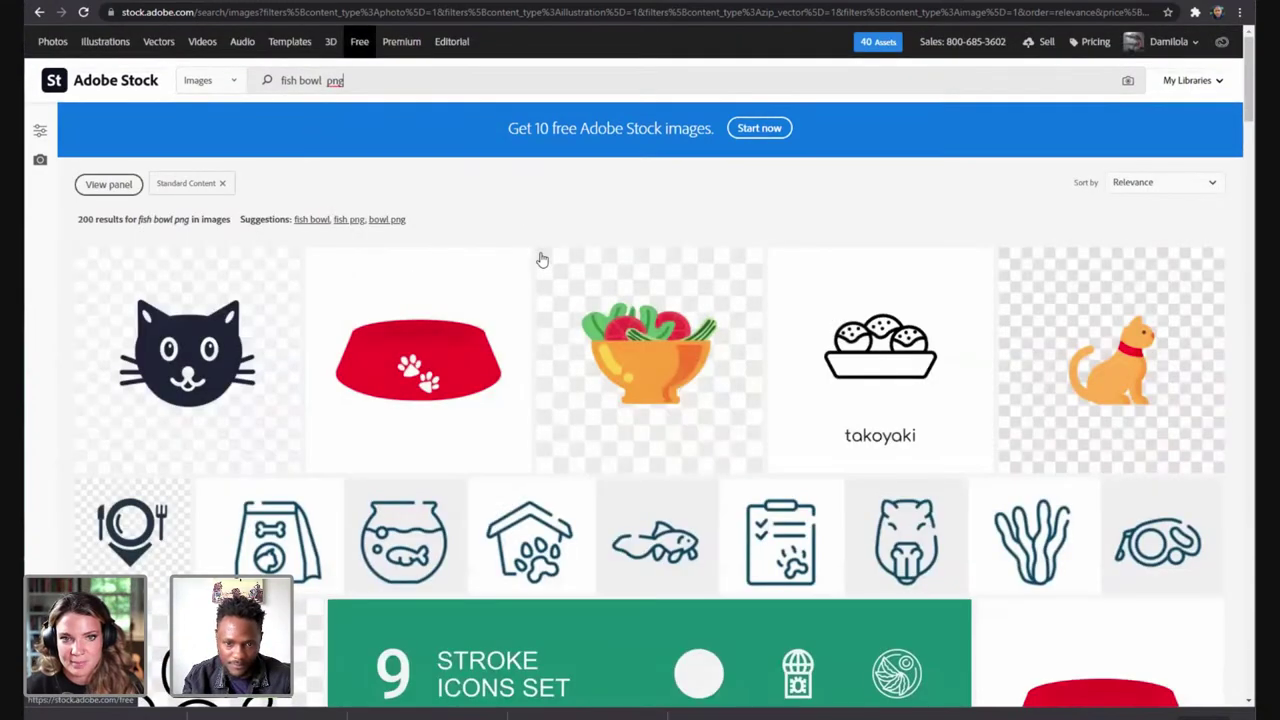
click(40, 12)
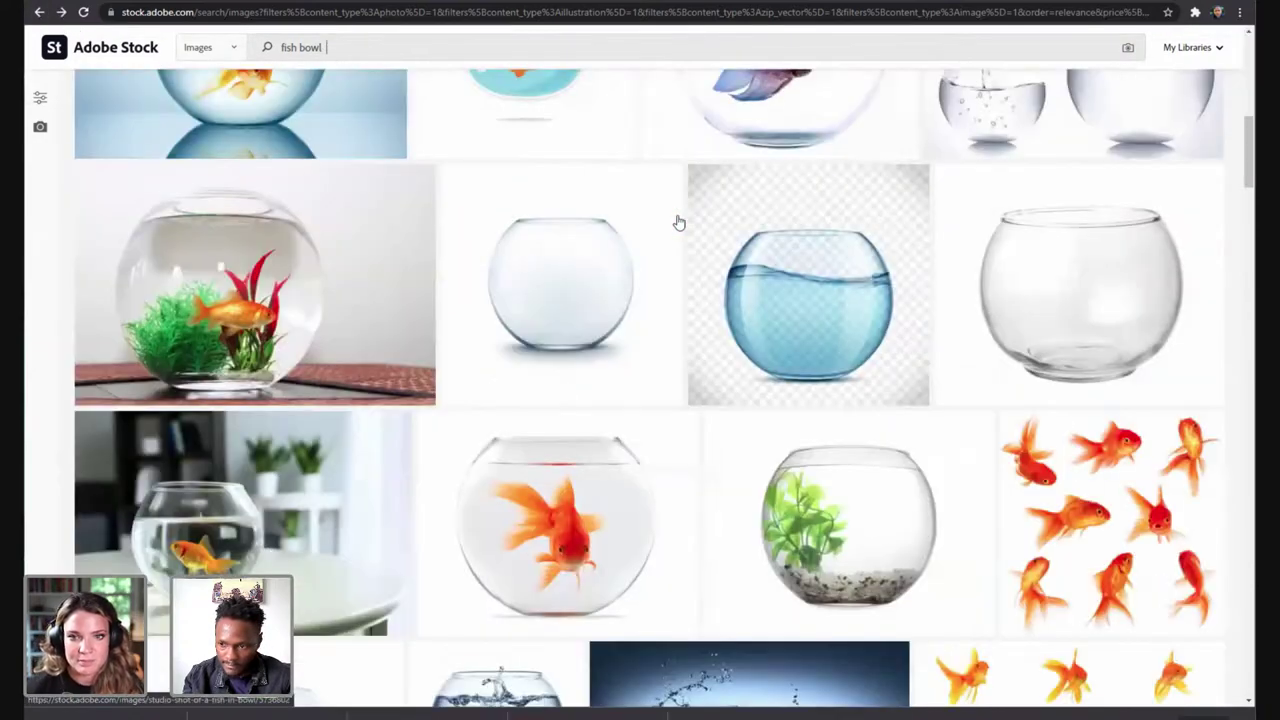
- License the stock image "Glass aquariums with water and empty" and download it as a JPEG
scroll(678, 220, down, 5)
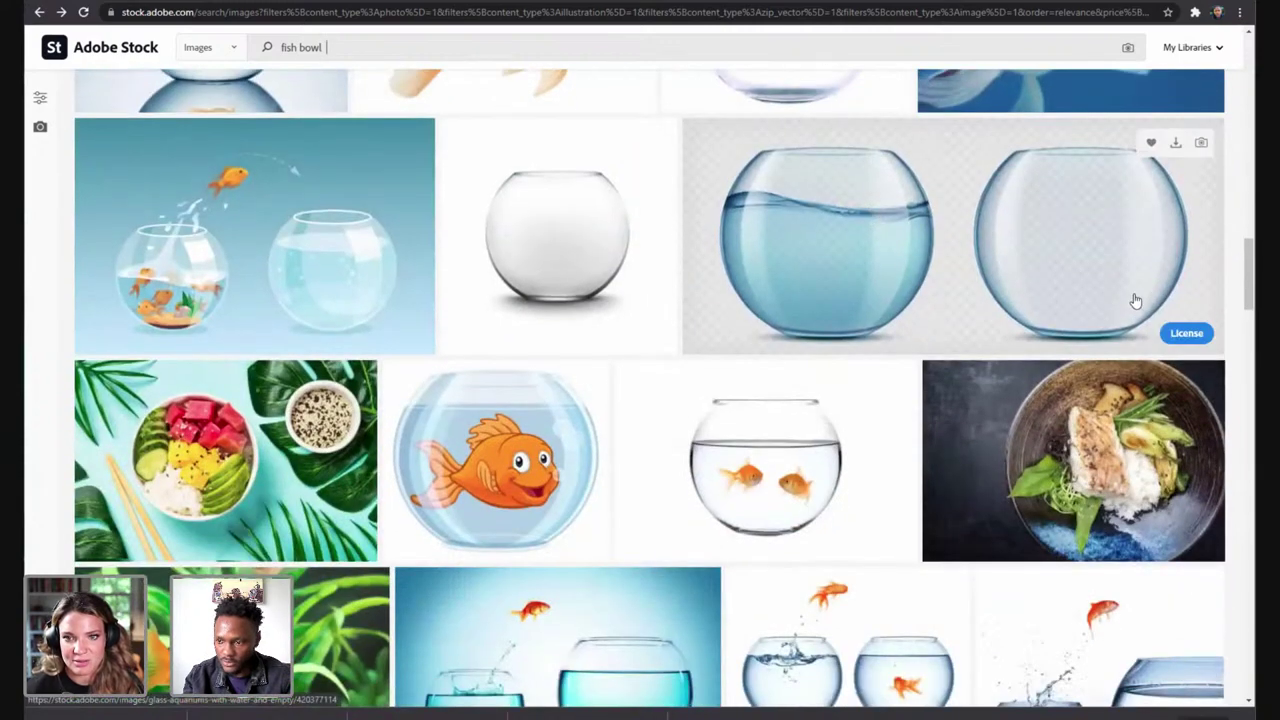
click(1183, 334)
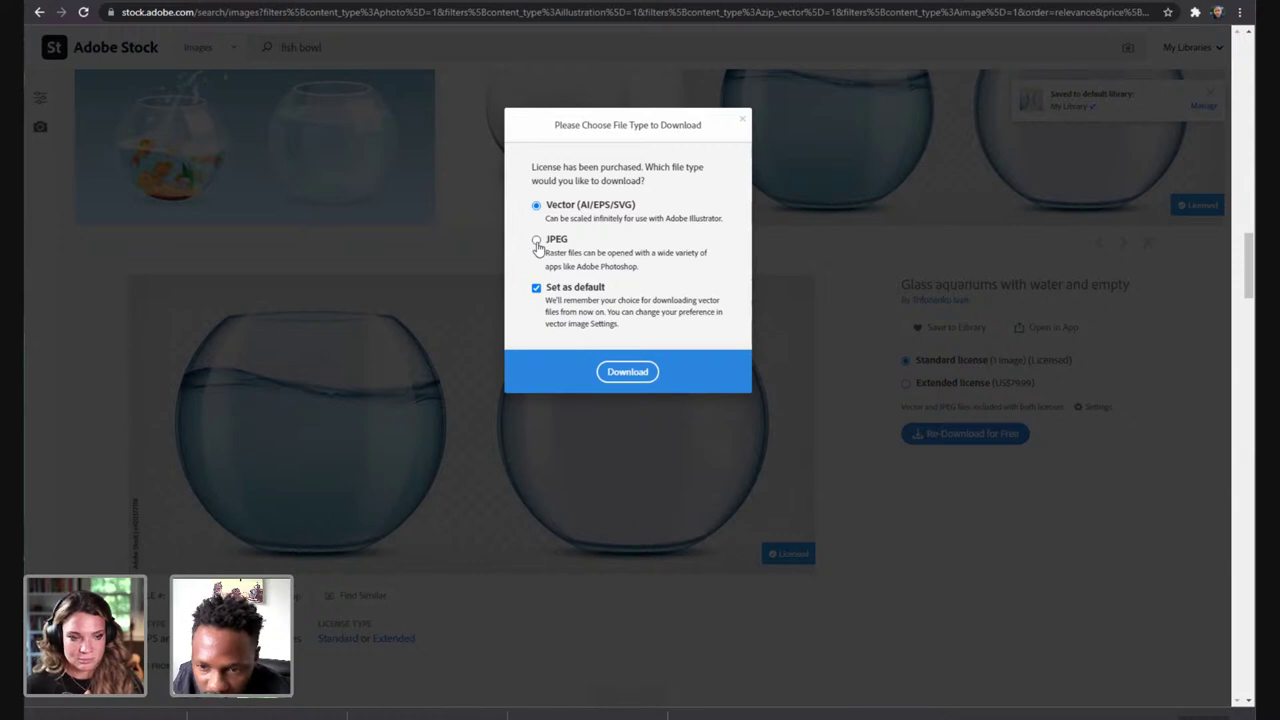
click(537, 242)
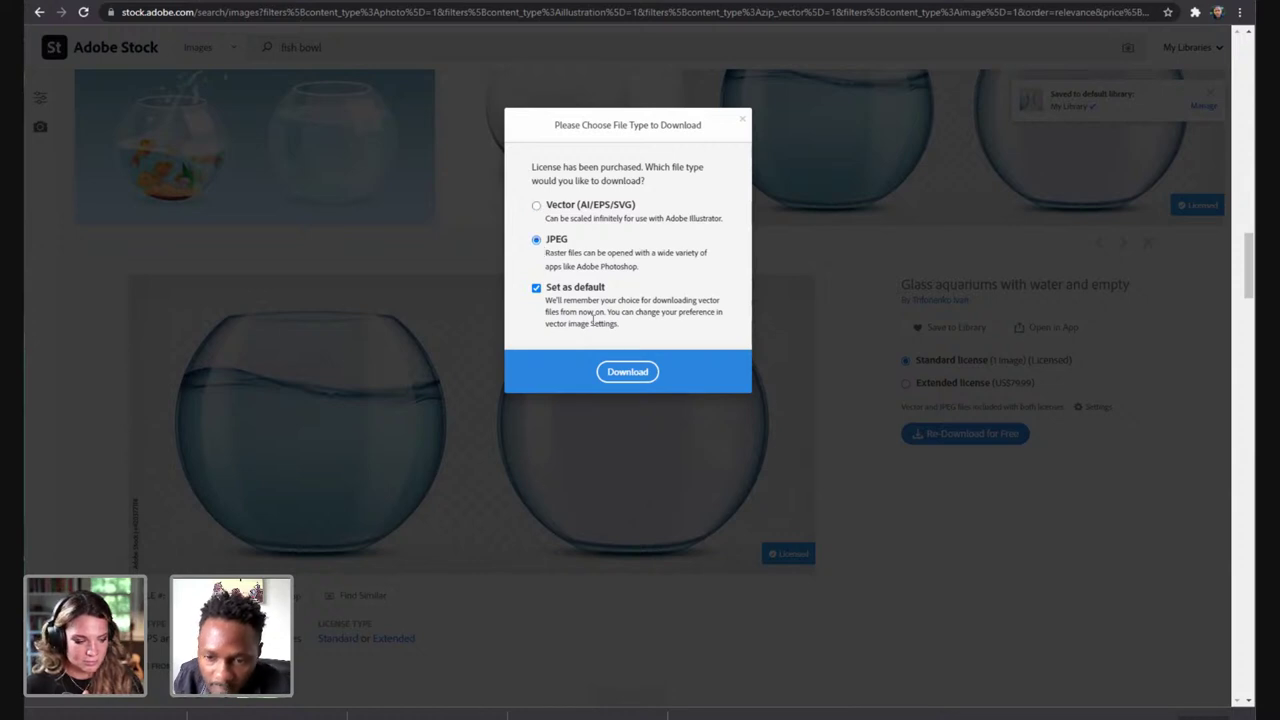
click(628, 372)
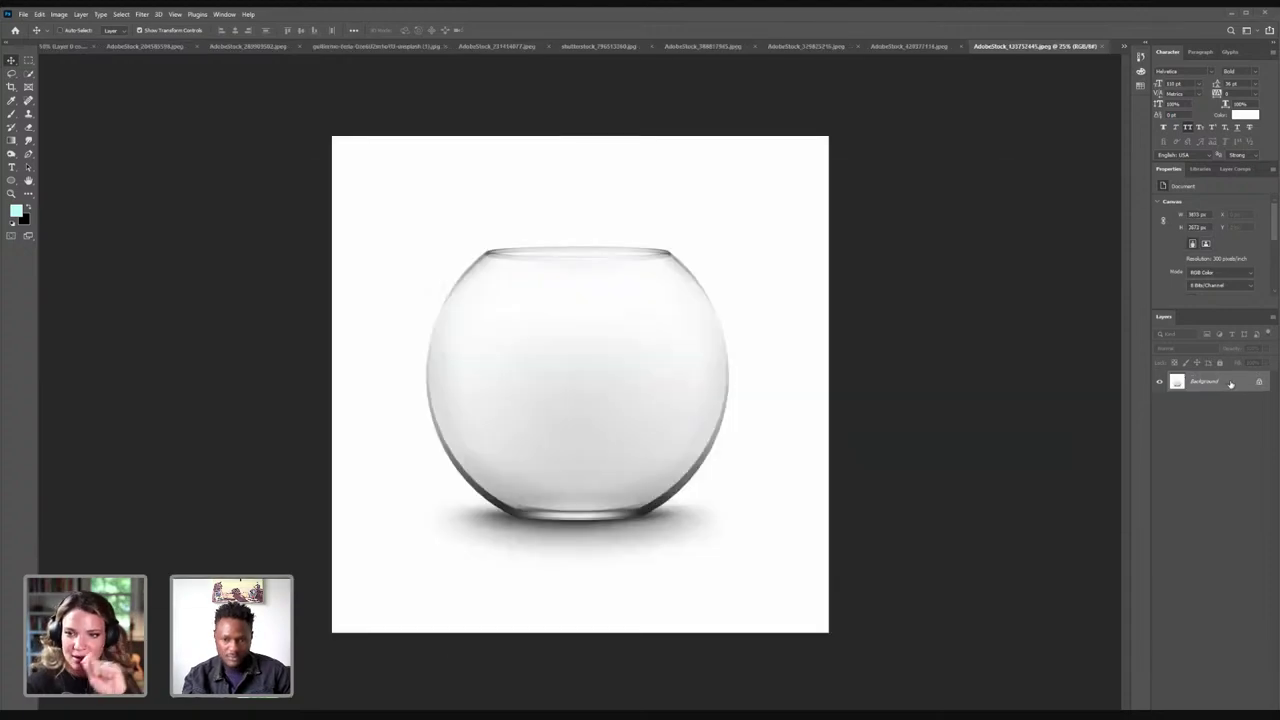
- In Photoshop, convert the background of the opened single fish bowl image into a regular layer
click(684, 209)
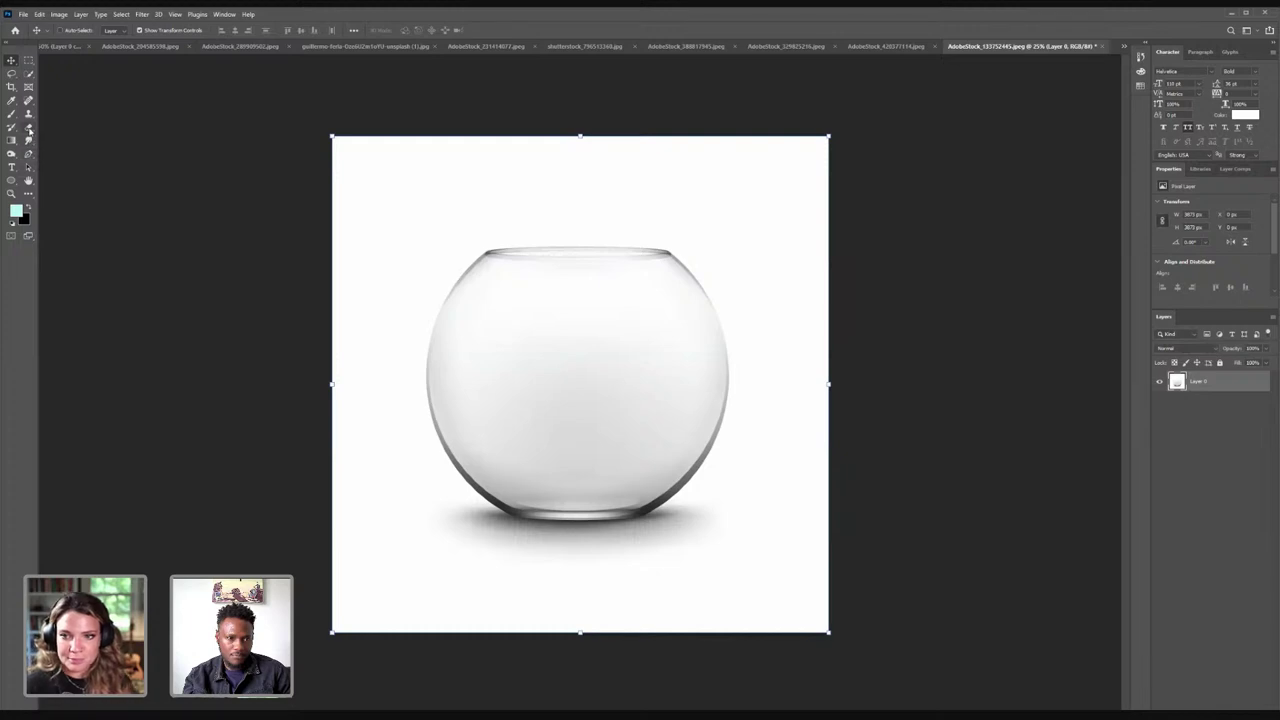
- Try to erase the white background around the bowl with the Magic Eraser, and undo it
drag(28, 127, 52, 148)
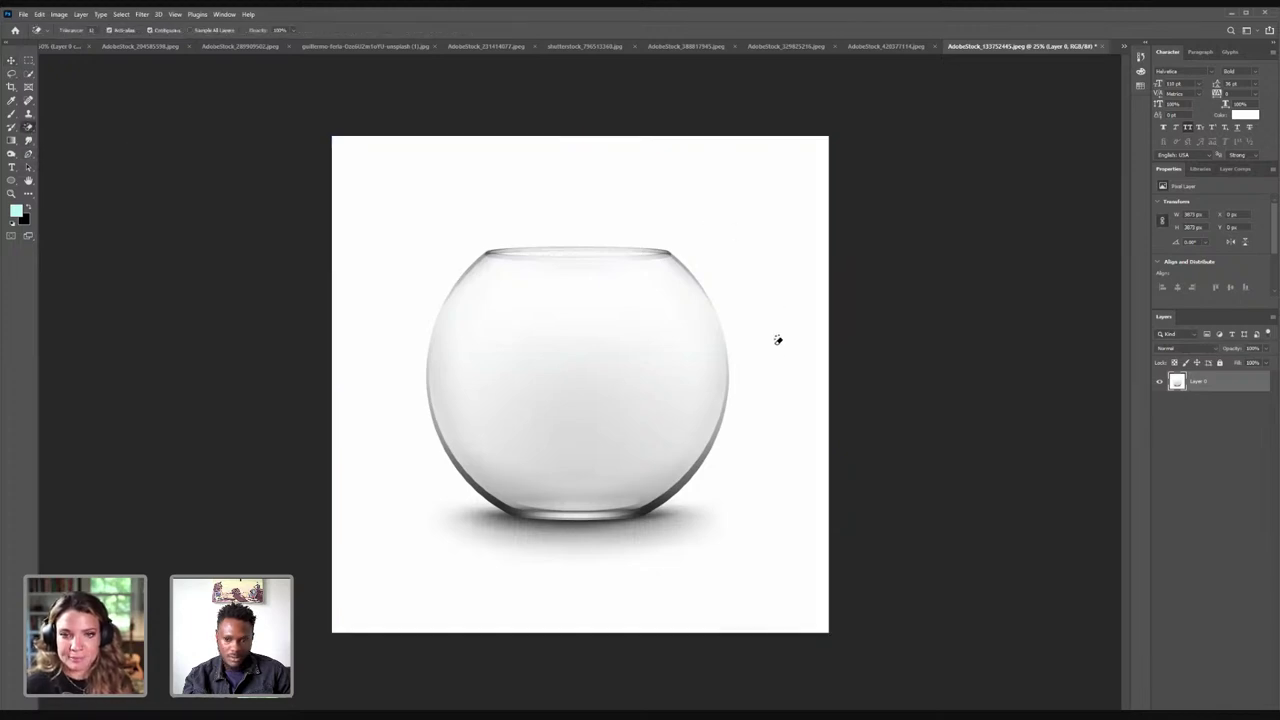
click(802, 469)
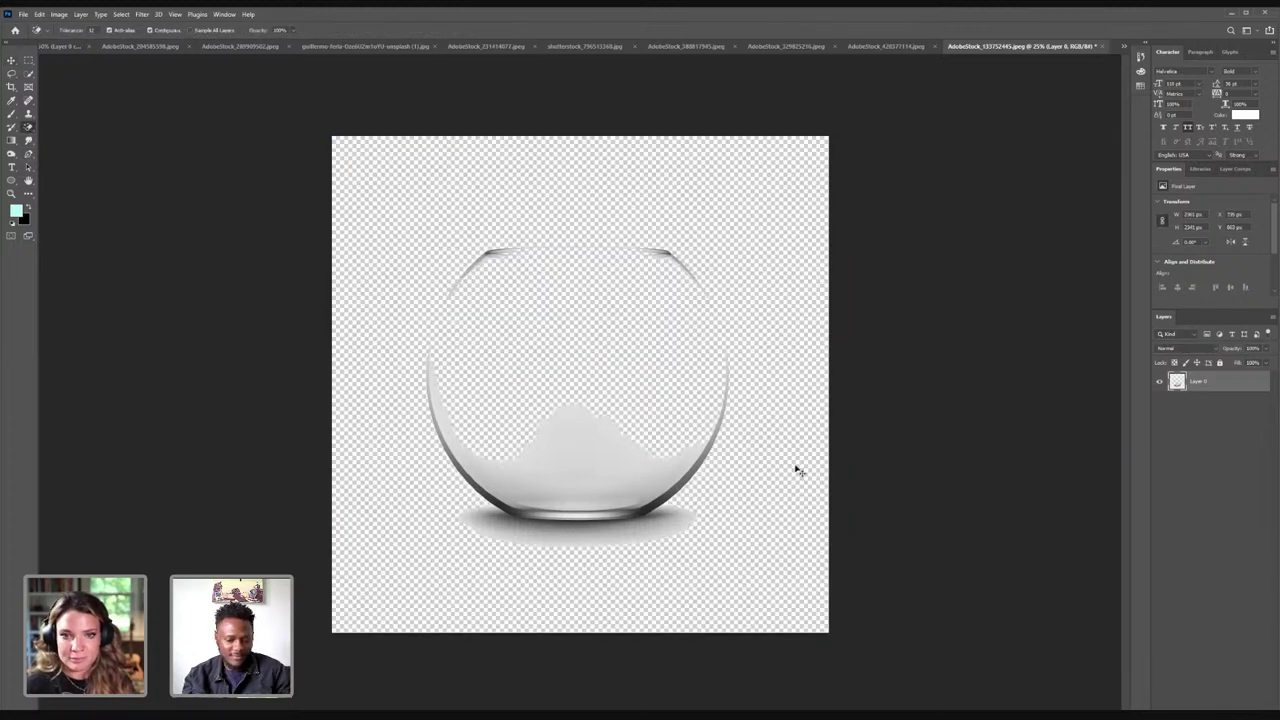
key(ctrl+z)
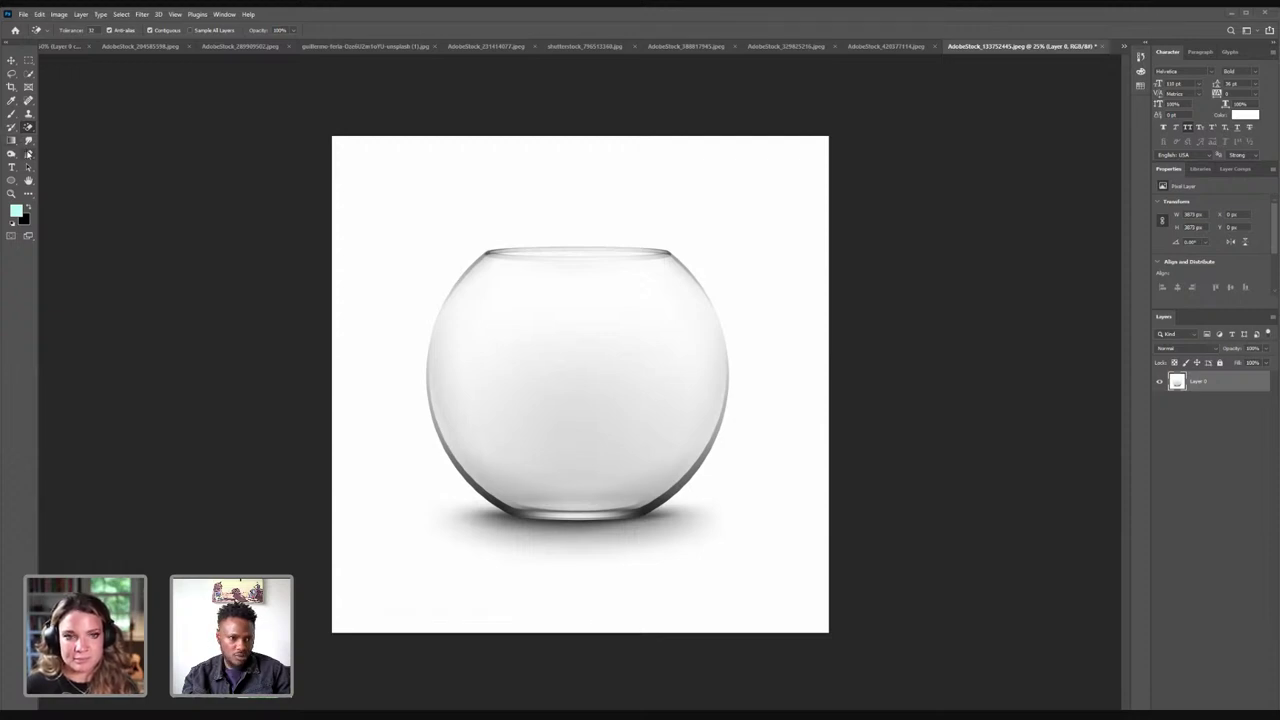
- Trace the left side and base of the glass bowl with a Pen tool path, curving it along the glass edge
key(p)
click(510, 515)
click(487, 250)
click(498, 376)
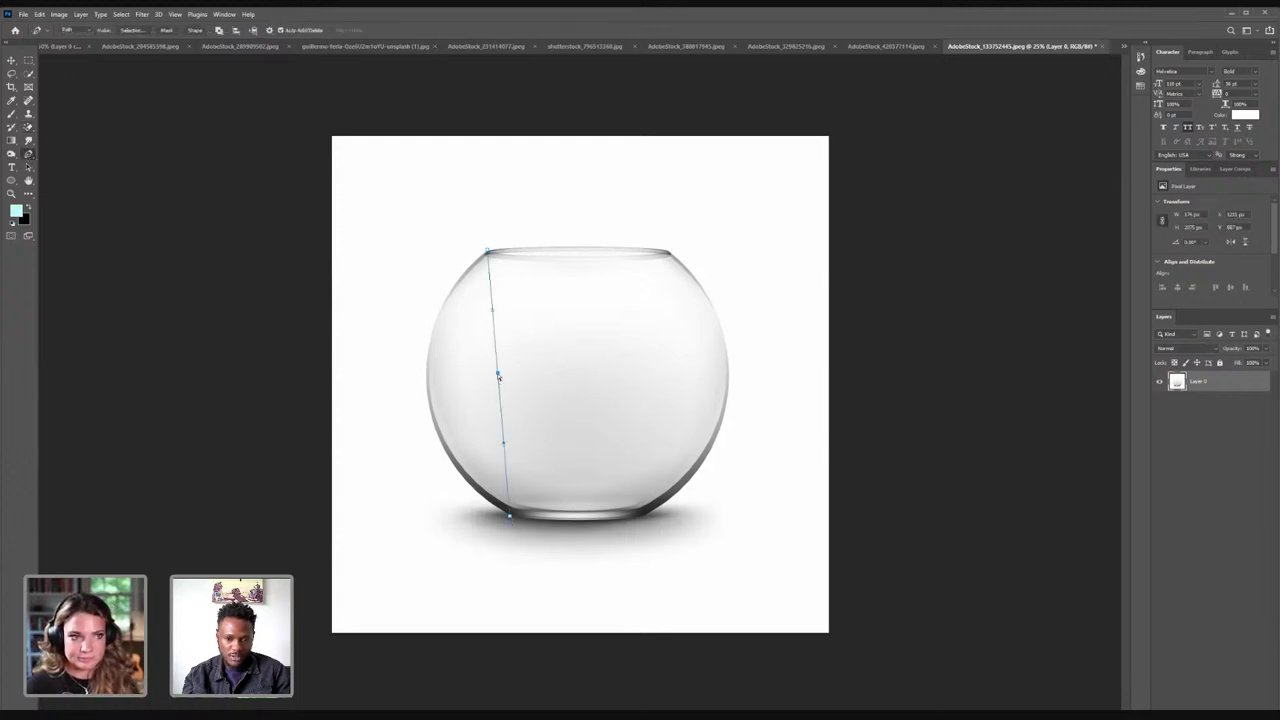
drag(498, 376, 430, 405)
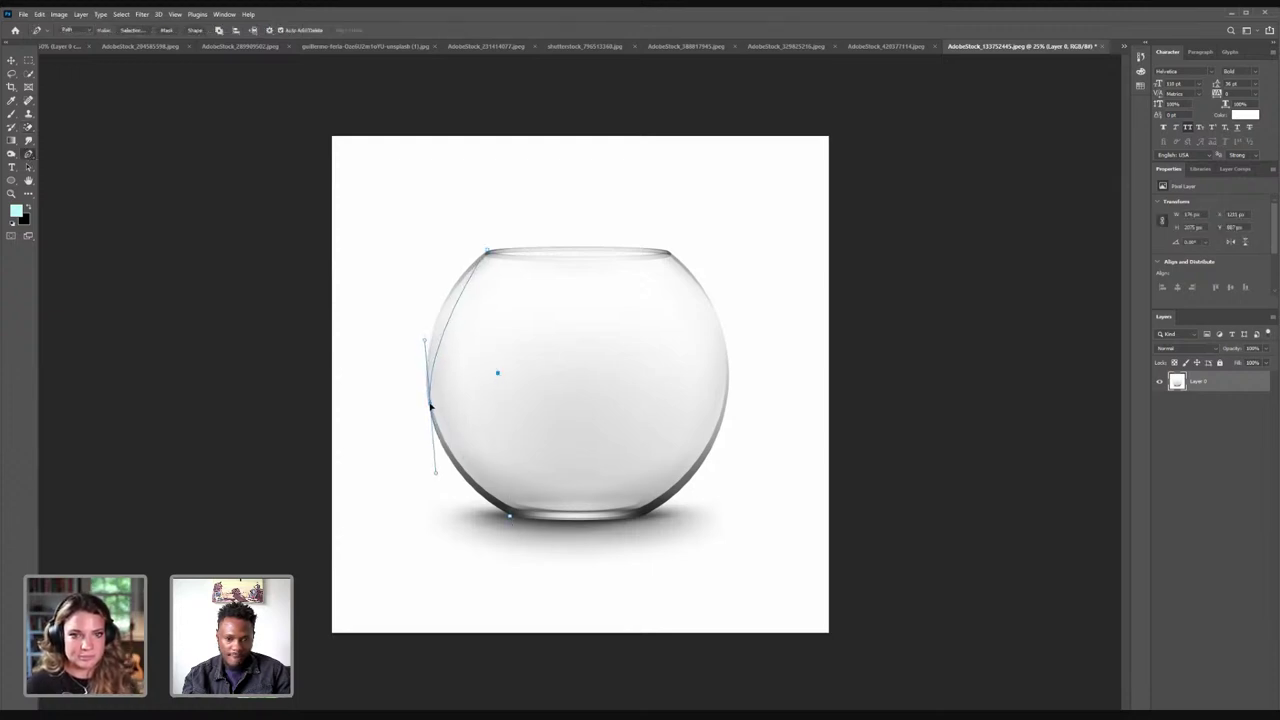
click(449, 322)
drag(449, 322, 436, 317)
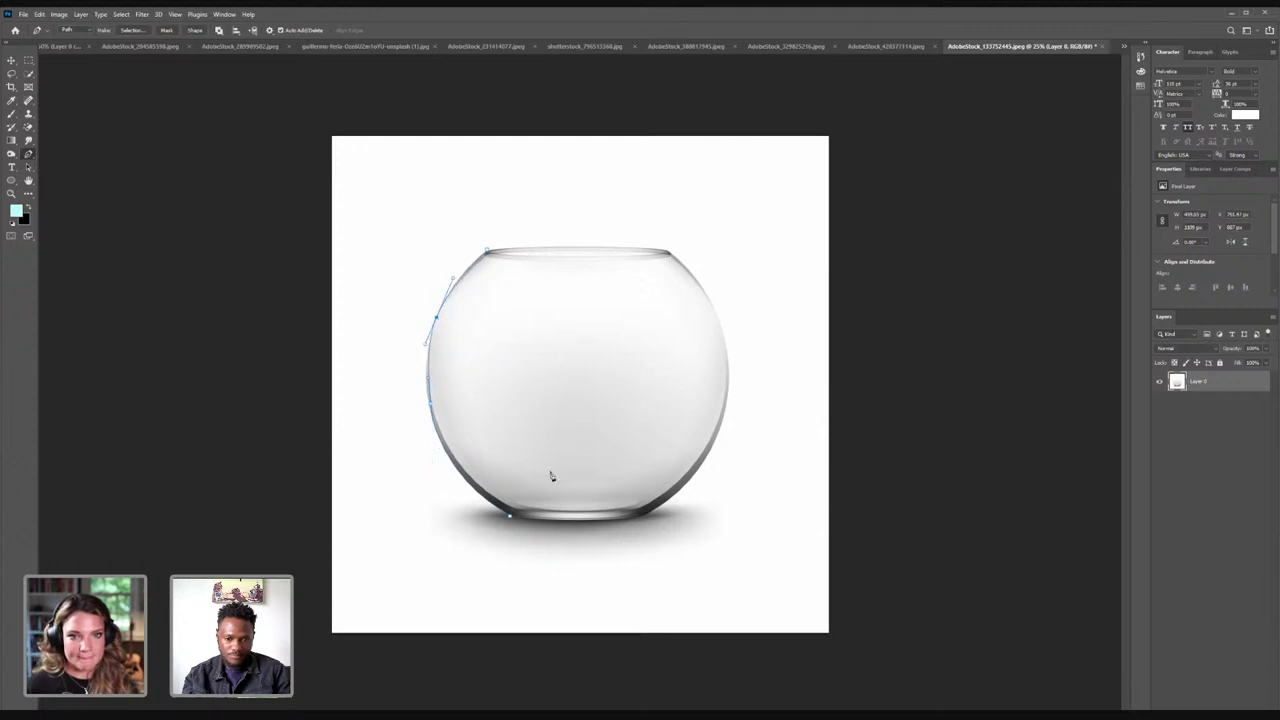
click(641, 516)
click(575, 517)
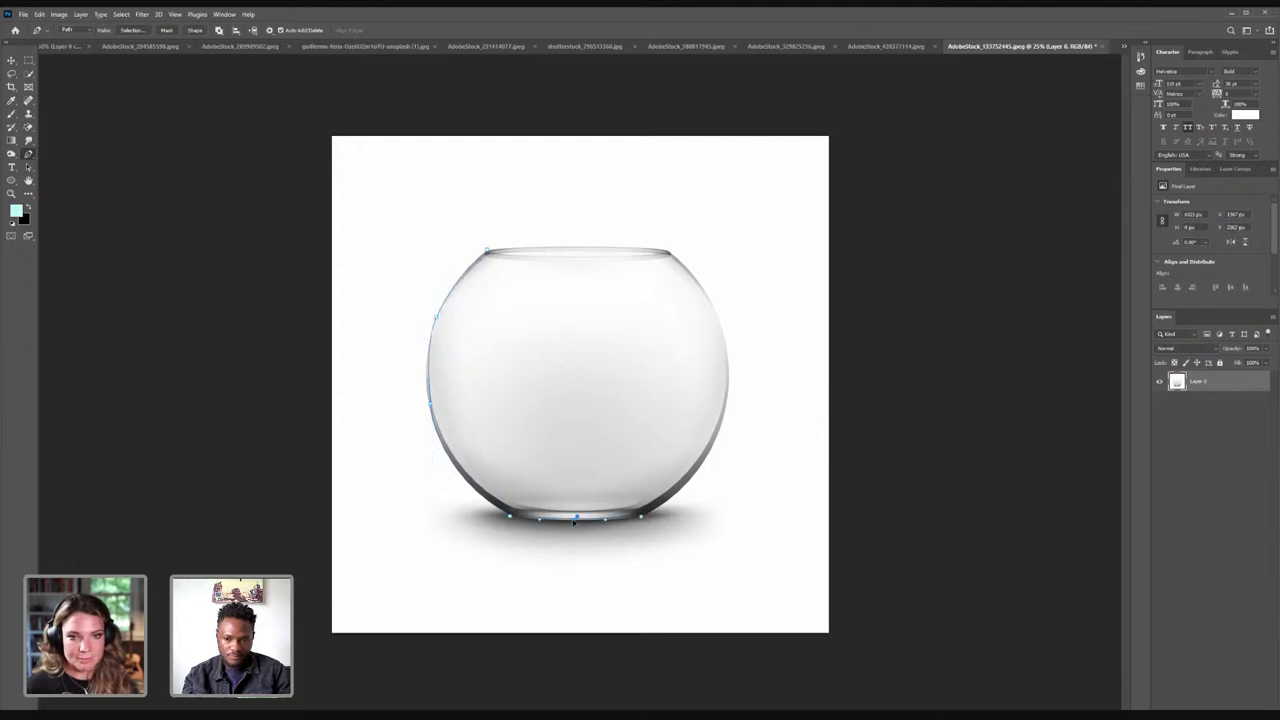
- Continue the path up to the rim's right corner and bend it with added anchor points to follow the bowl's right side
click(669, 251)
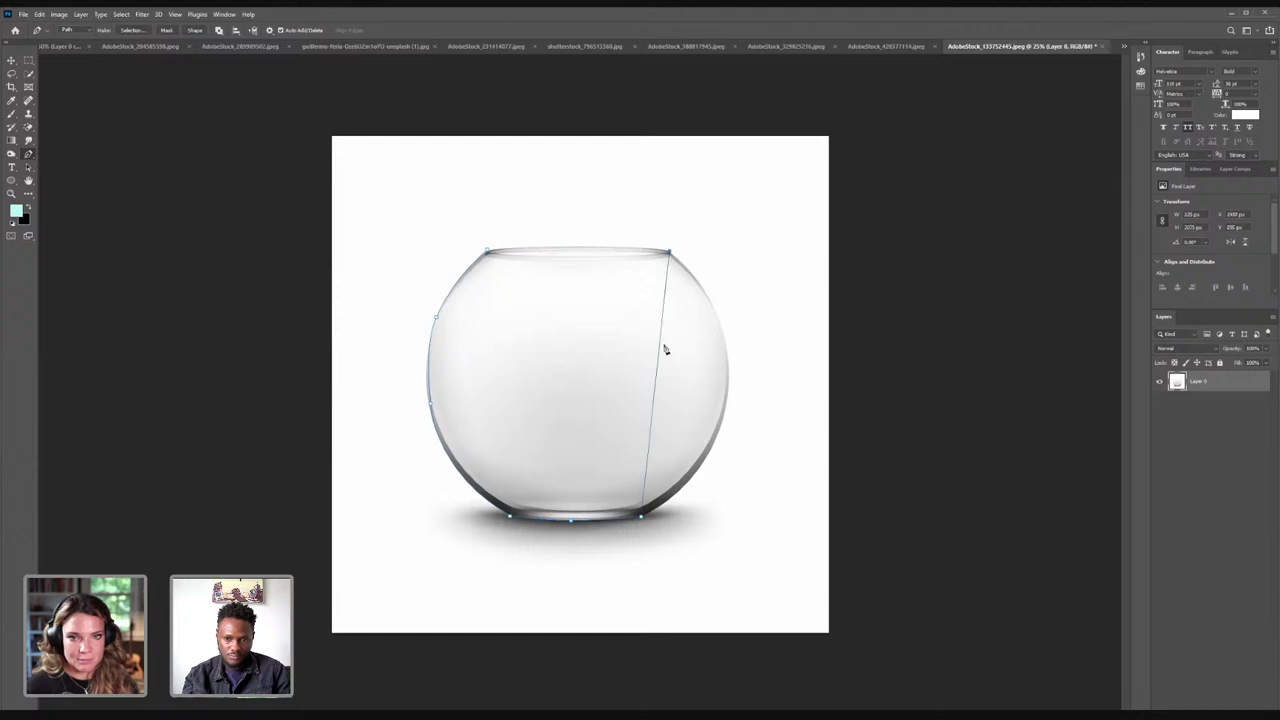
click(657, 372)
drag(657, 372, 728, 392)
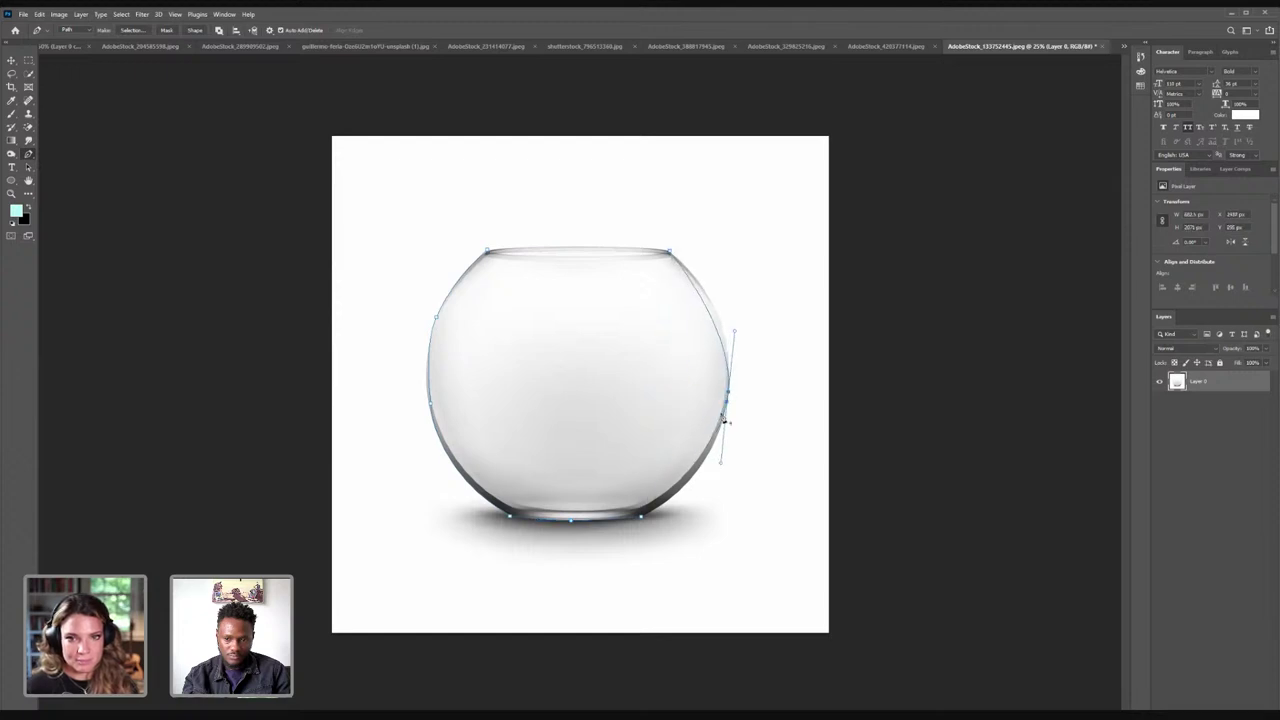
click(688, 484)
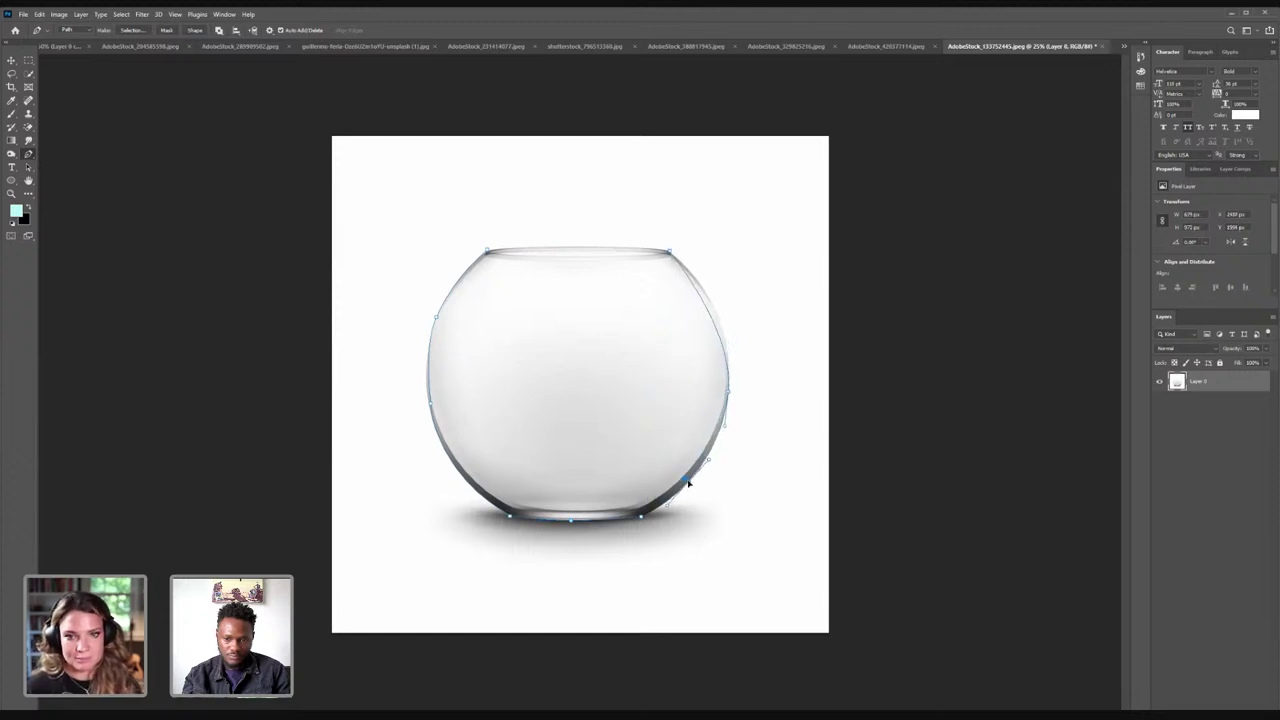
click(705, 306)
drag(706, 306, 712, 305)
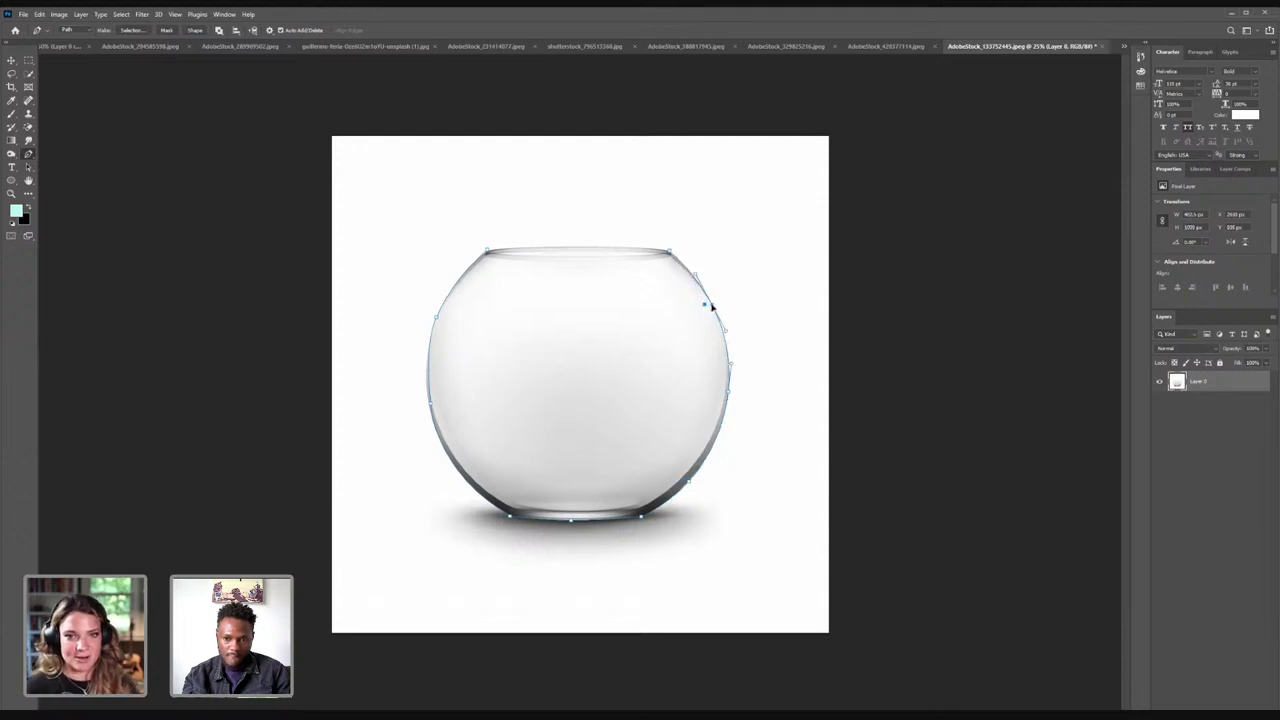
- Add anchor points along the top of the path and curve it to match the bowl's rim
click(579, 251)
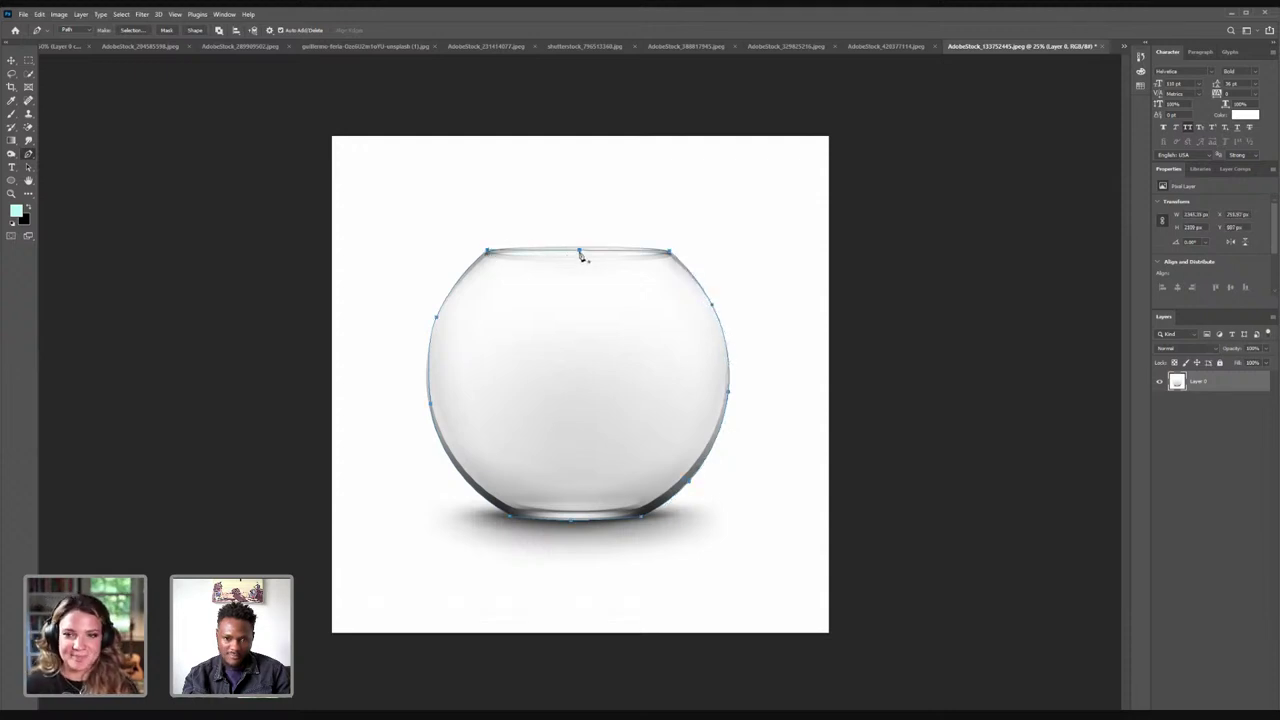
drag(579, 251, 578, 247)
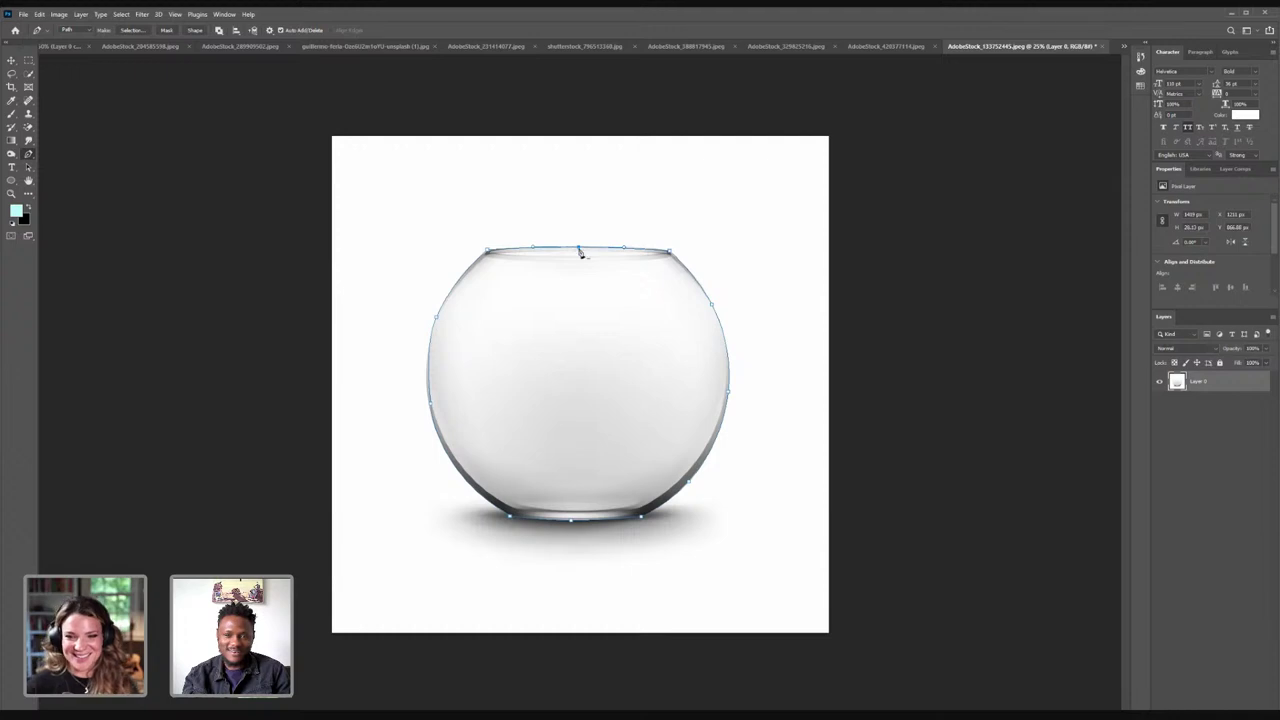
click(662, 251)
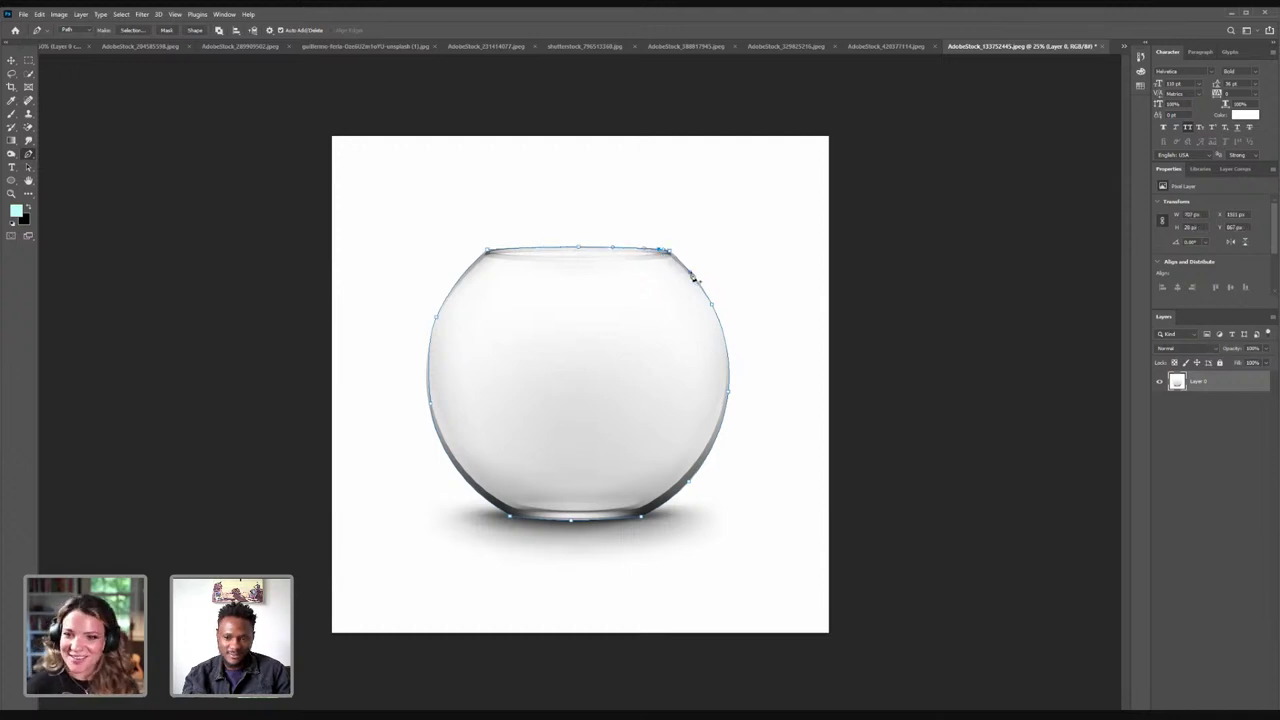
- Convert the bowl path to a selection, invert it and delete the white background, leaving nothing selected
right_click(692, 278)
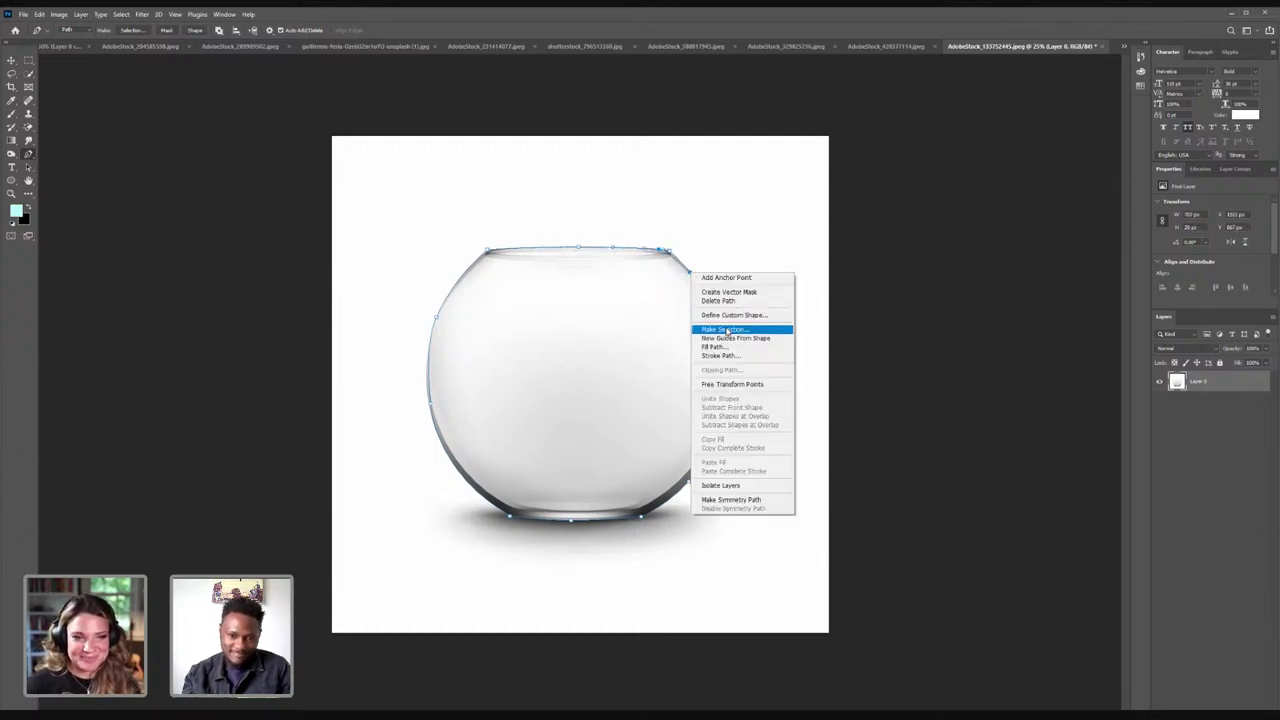
click(727, 330)
click(580, 261)
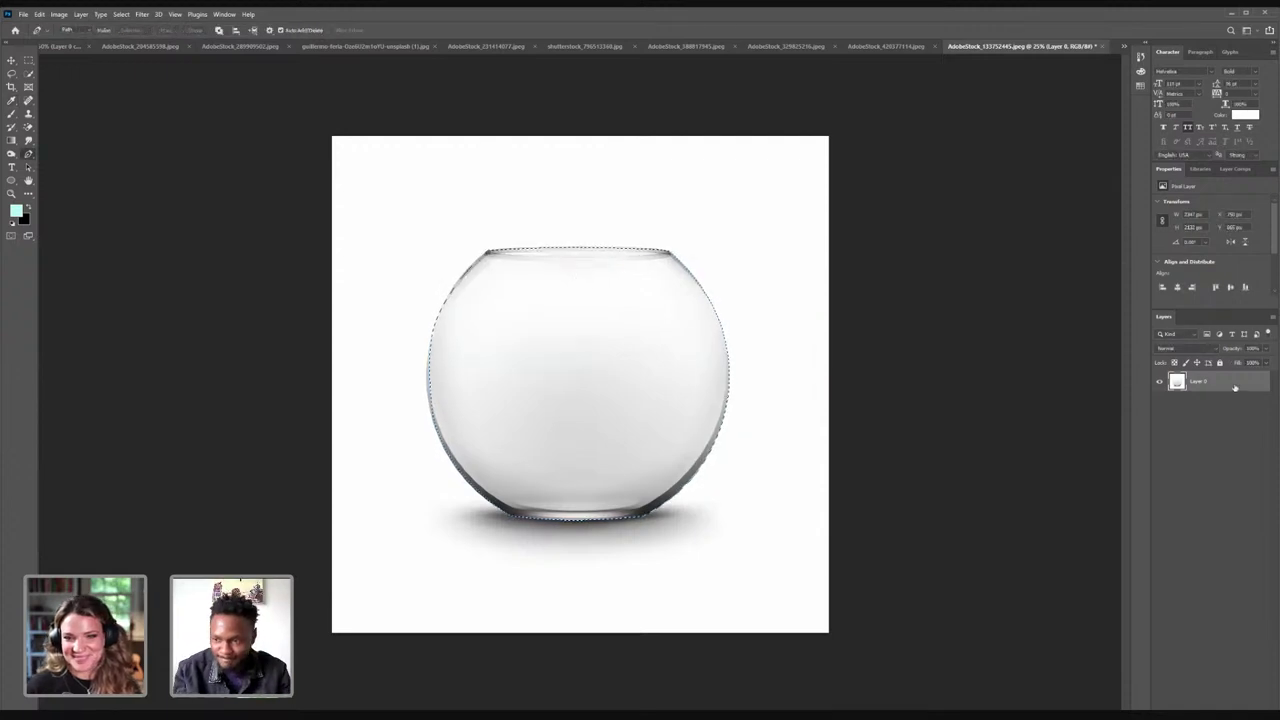
key(ctrl+shift+i)
key(Delete)
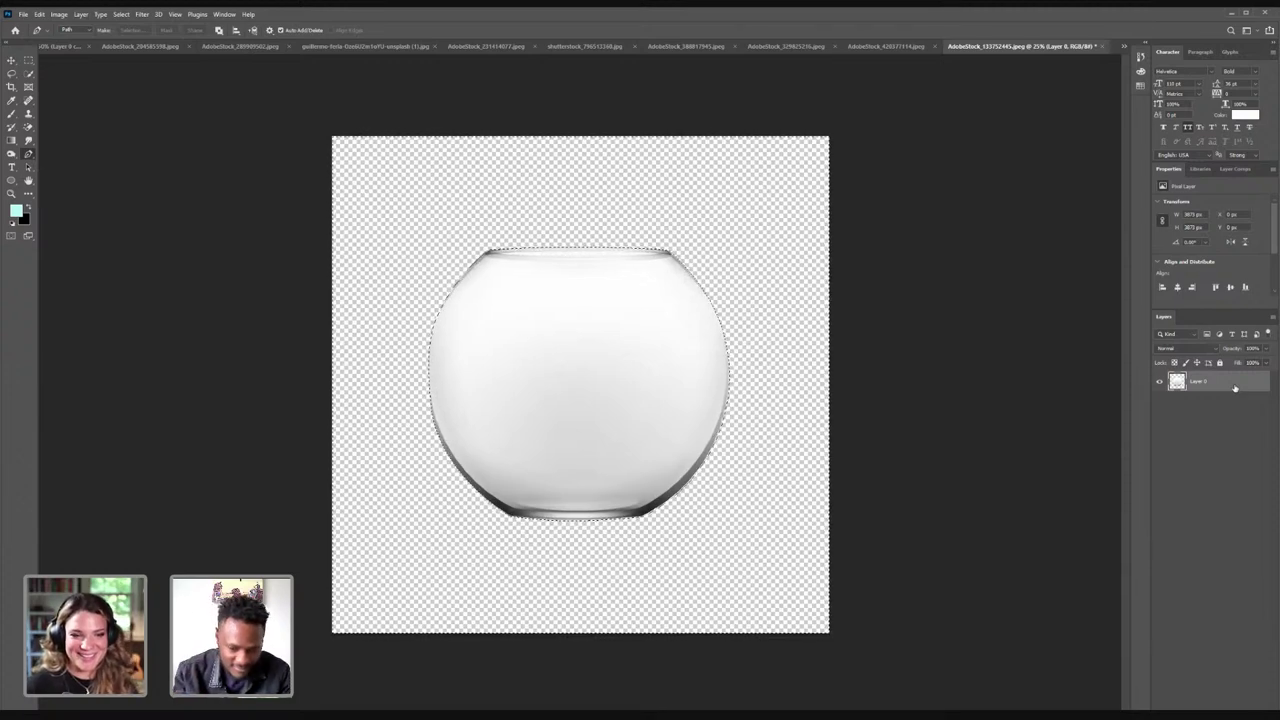
key(ctrl+d)
- Move the cut-out bowl into the Untitled-1 astronaut composite and scale it down to roughly the size of the cat's head
click(12, 60)
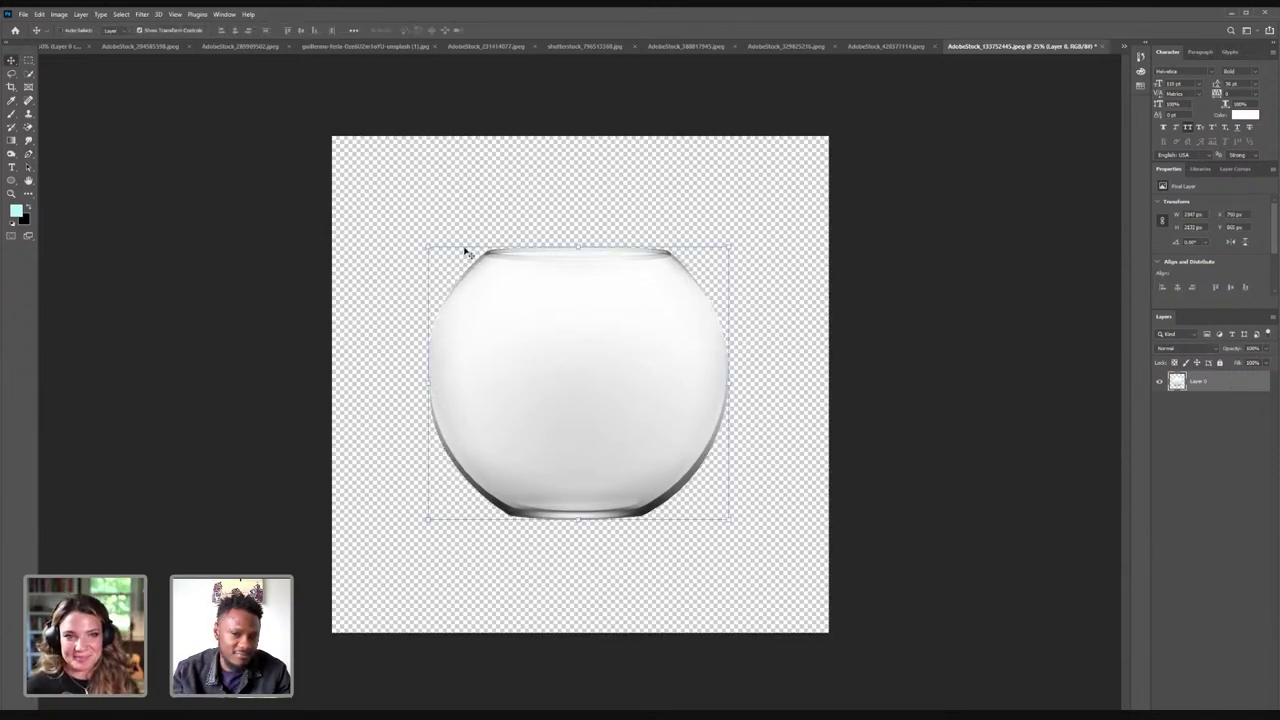
drag(565, 331, 562, 329)
drag(65, 52, 806, 316)
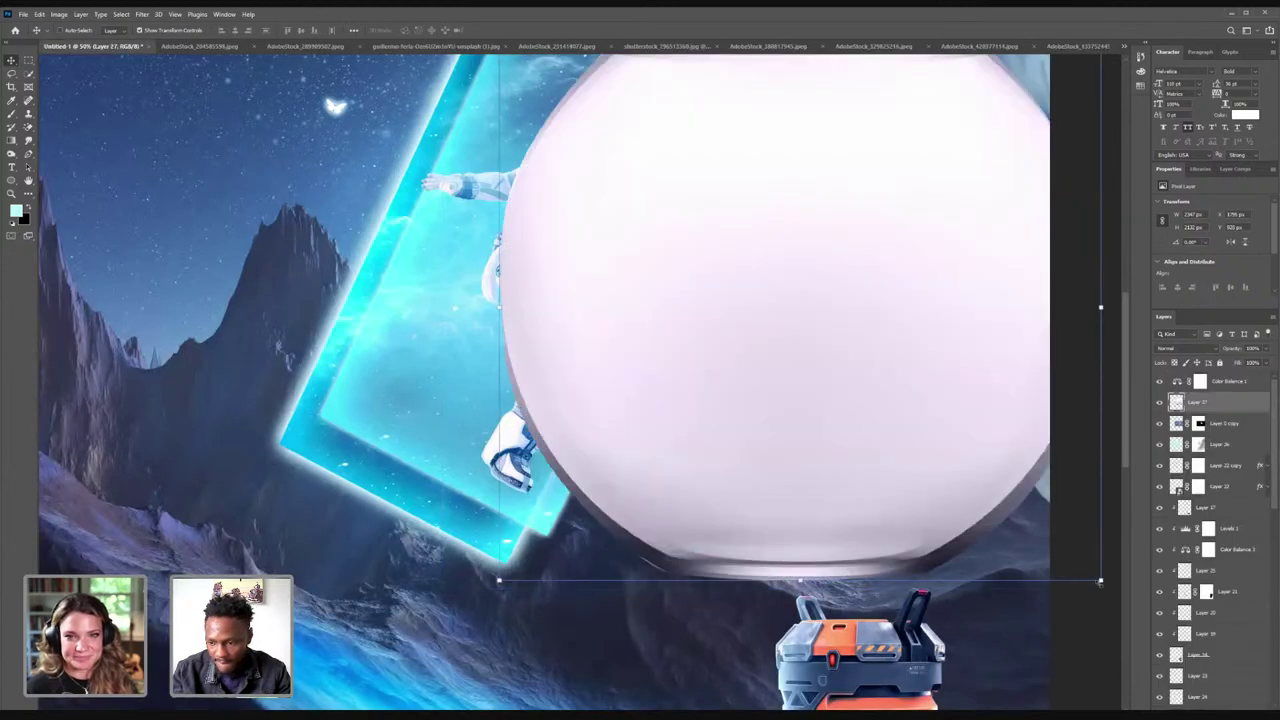
key(ctrl+t)
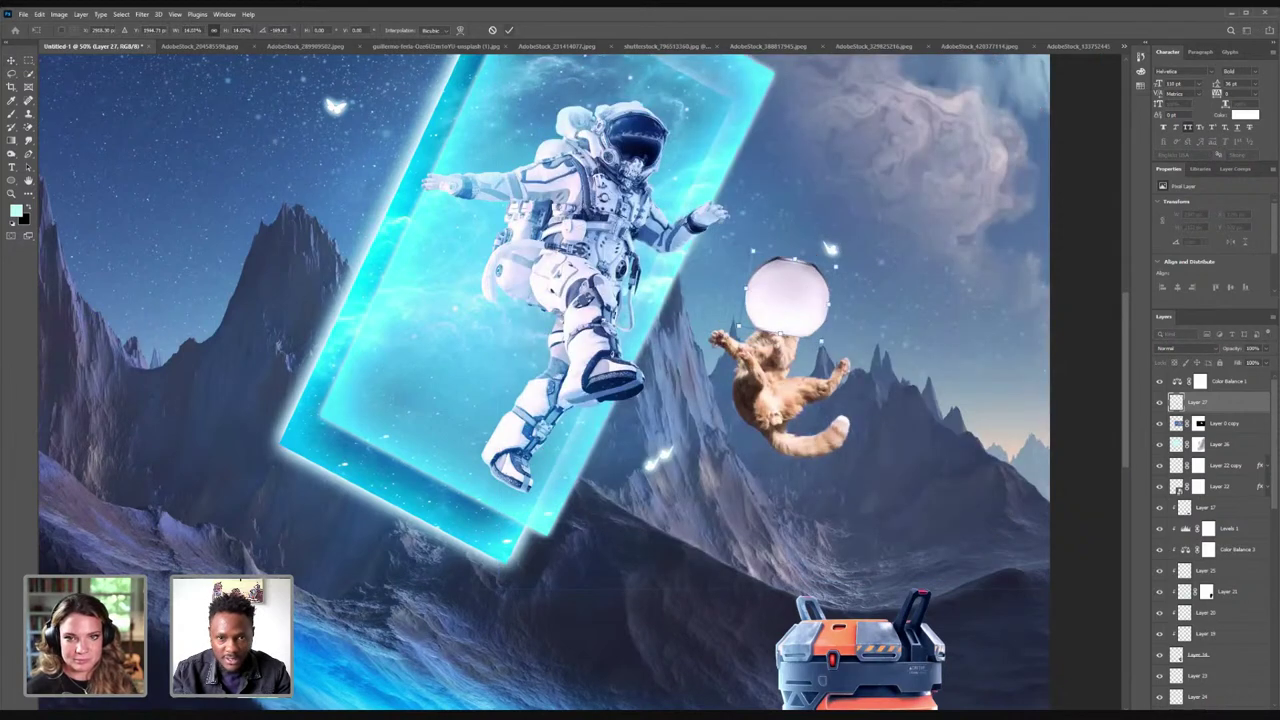
click(509, 30)
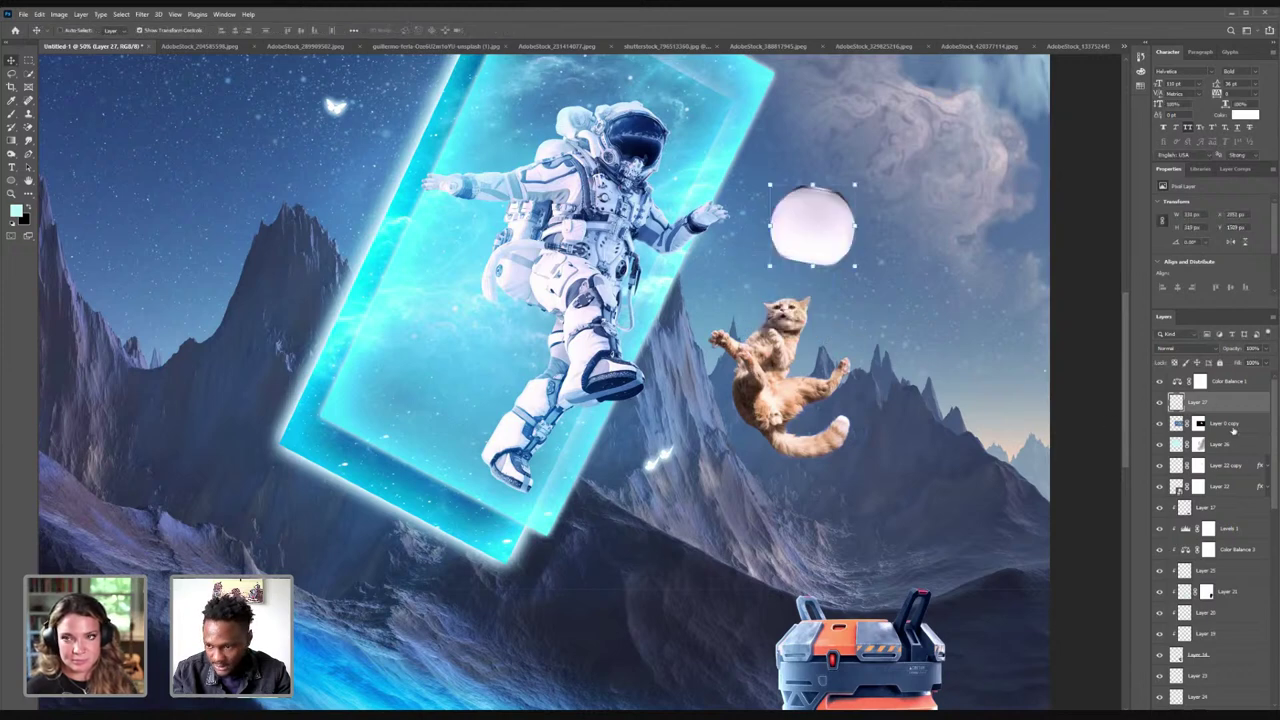
- Add a Color Balance adjustment clipped to the cat layer and shift its midtones toward cyan and blue
click(1226, 424)
scroll(1230, 588, down, 1)
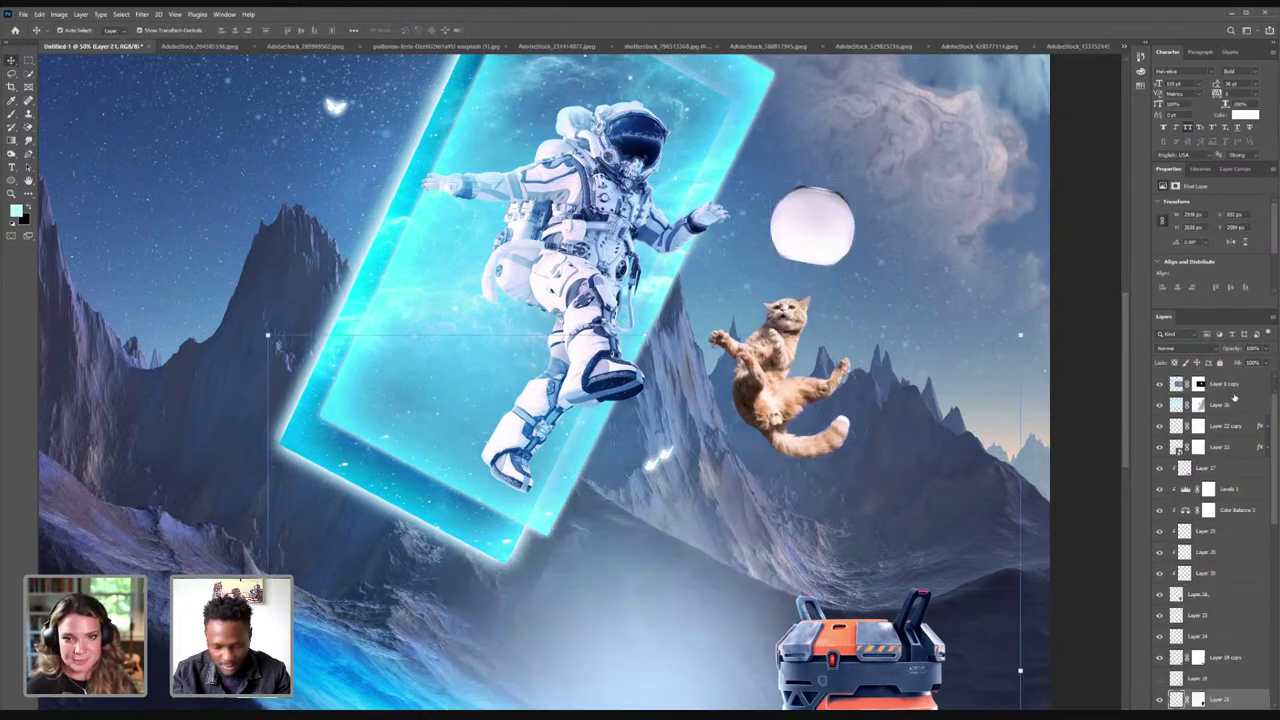
click(1229, 552)
scroll(1274, 423, up, 2)
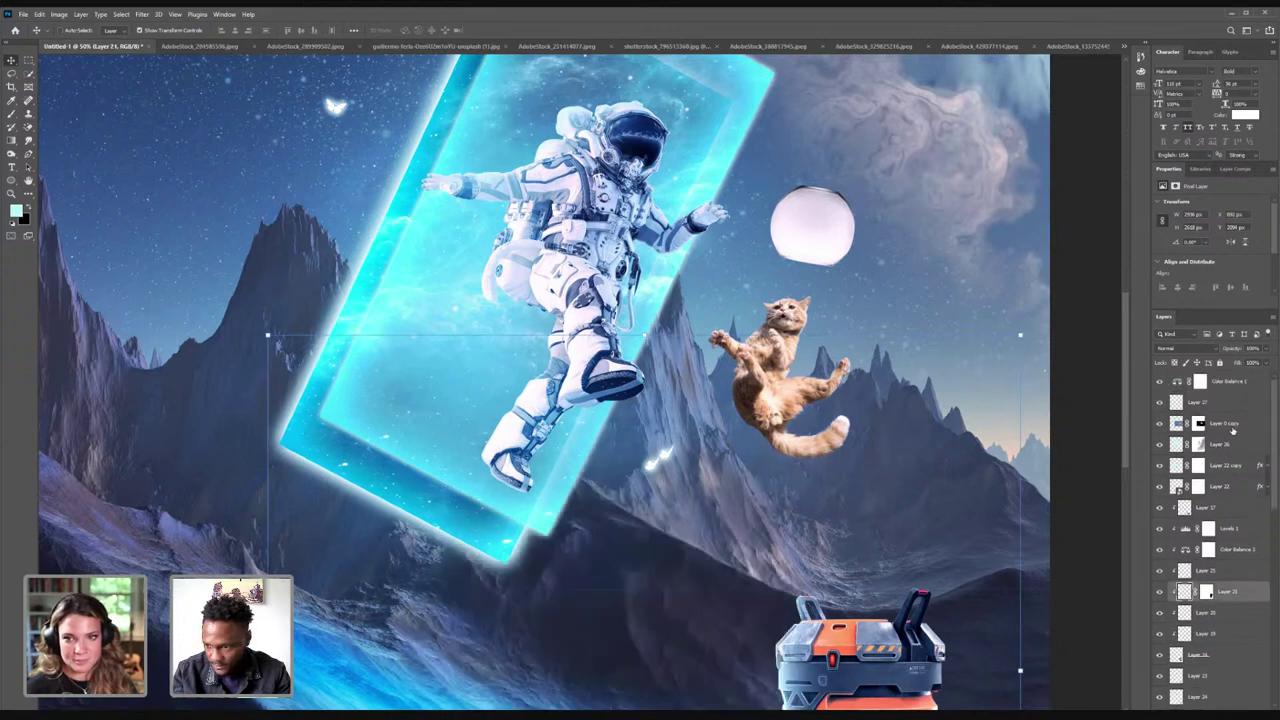
click(1232, 426)
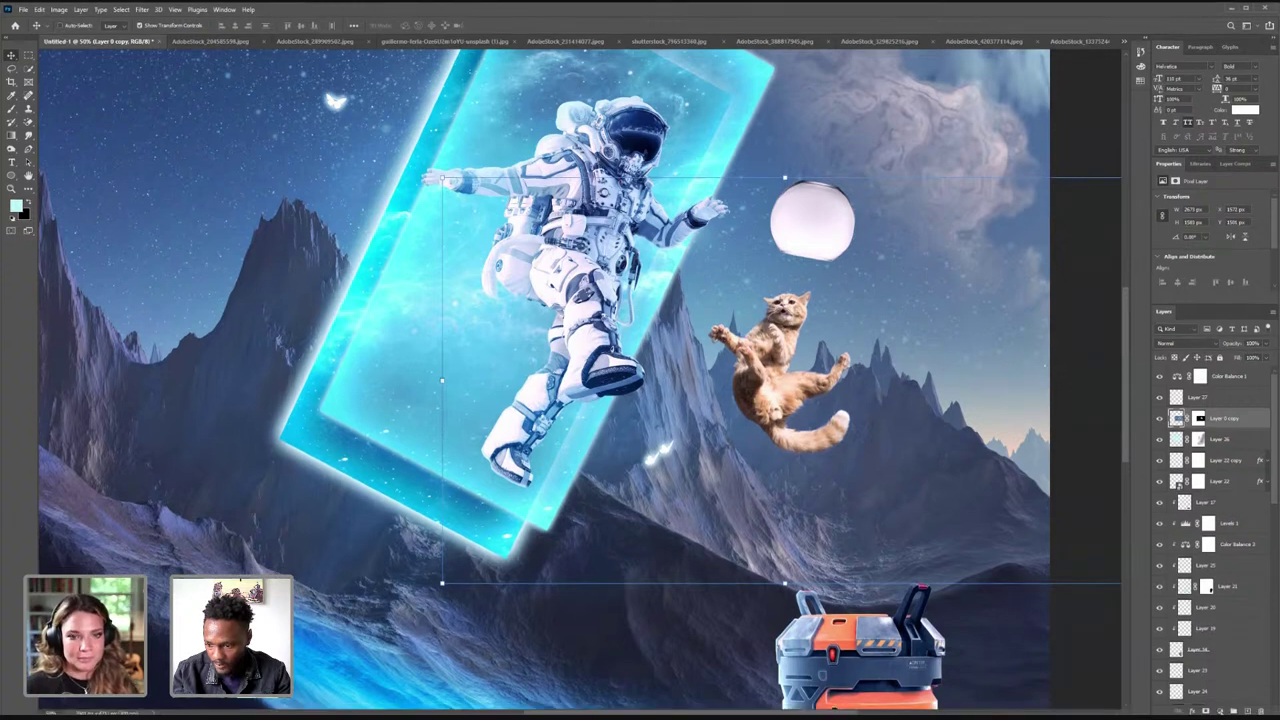
click(1228, 711)
click(1232, 621)
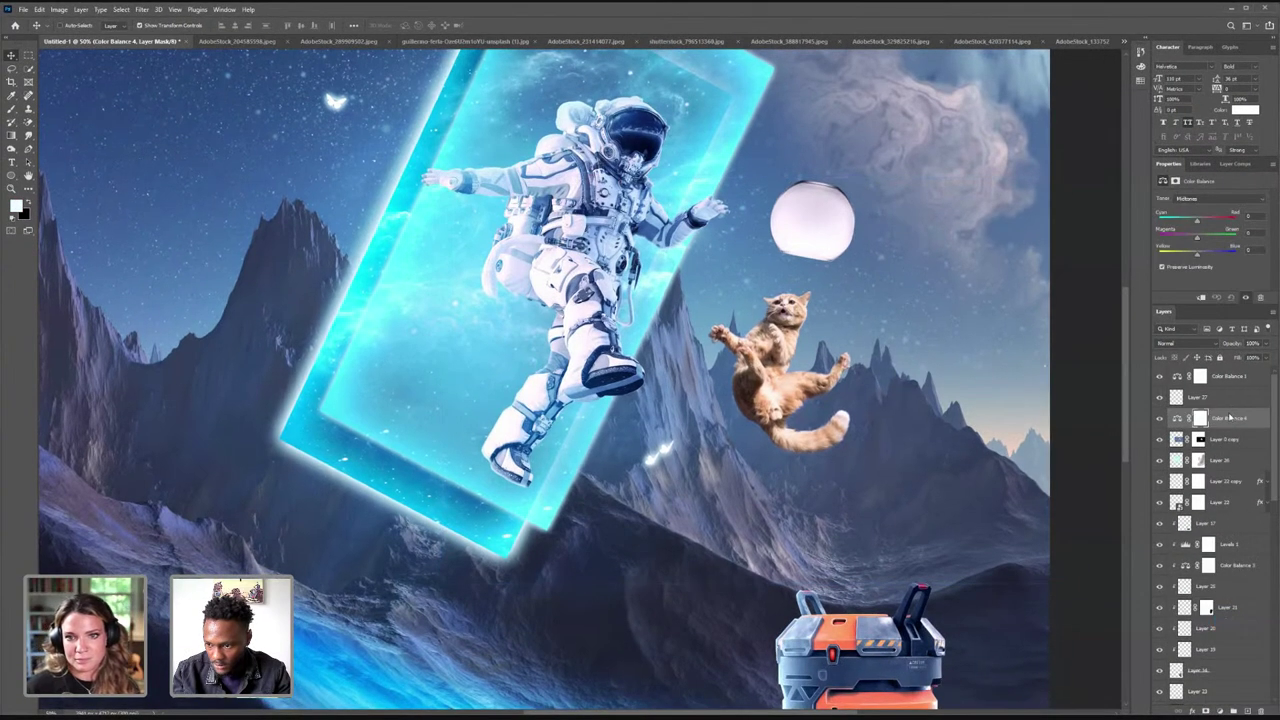
right_click(1230, 418)
click(1200, 468)
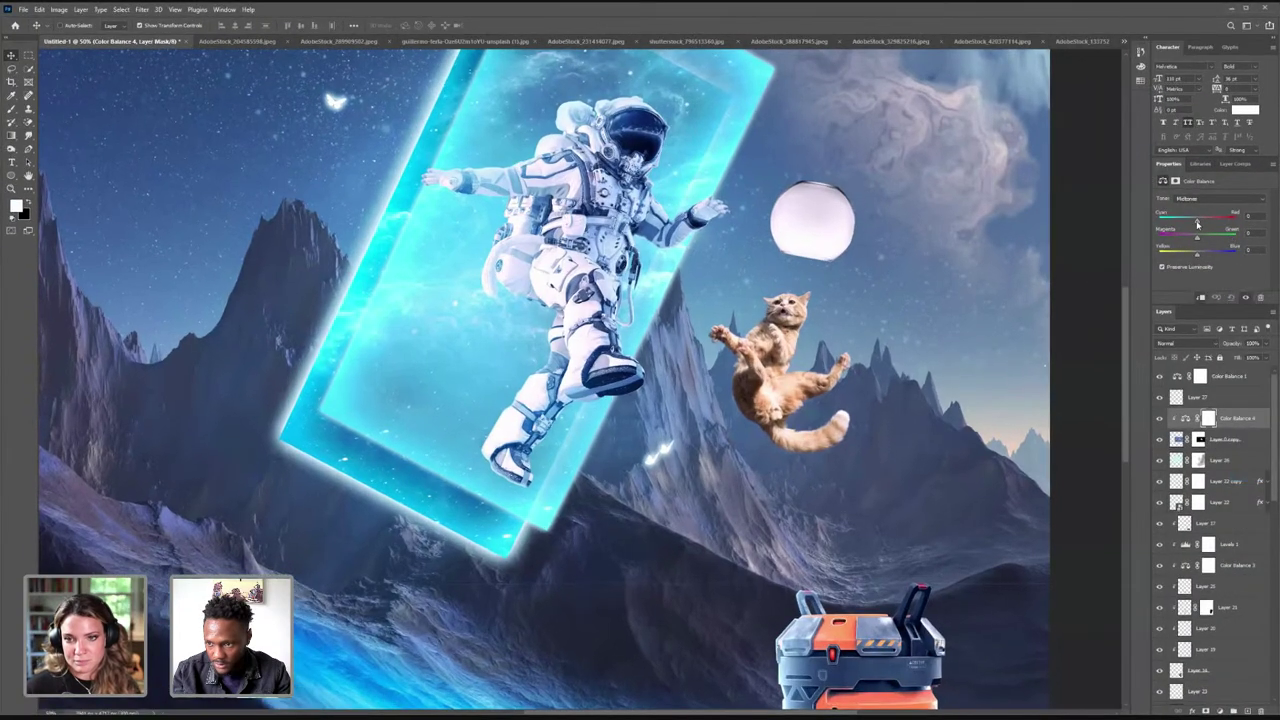
drag(1198, 222, 1213, 254)
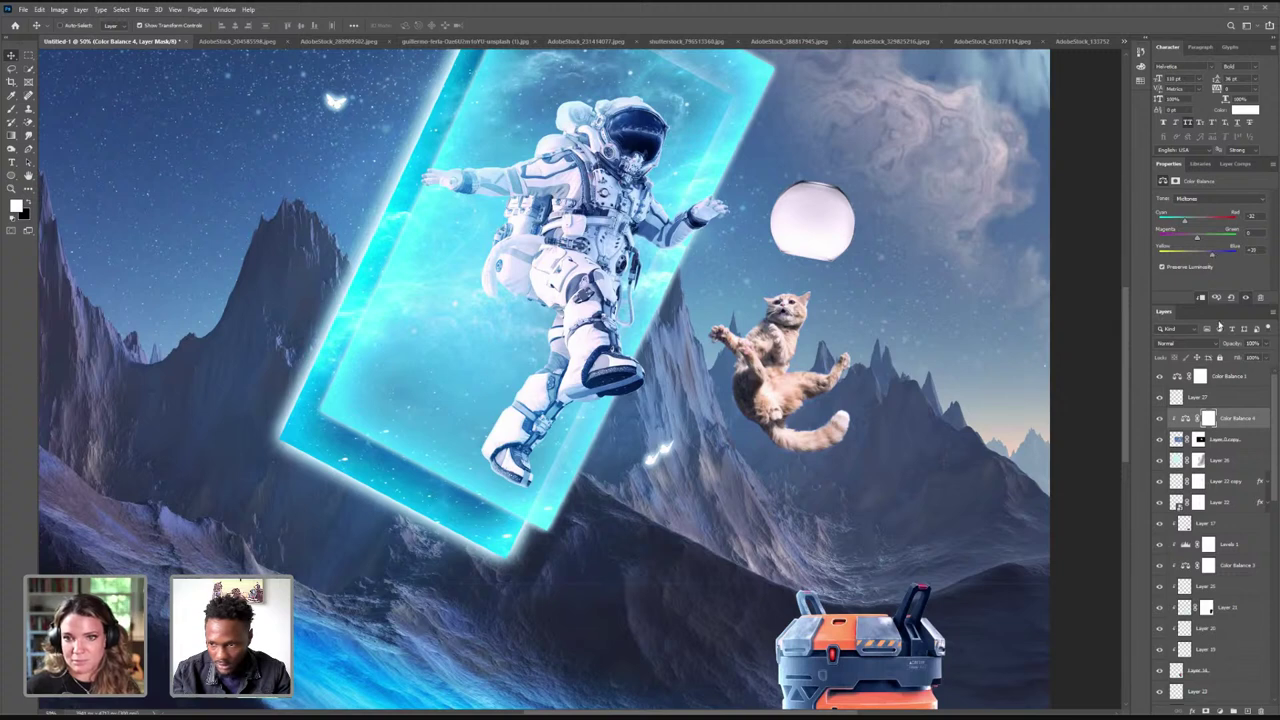
- Set the glass bowl layer's blend mode to Linear Burn
click(1228, 440)
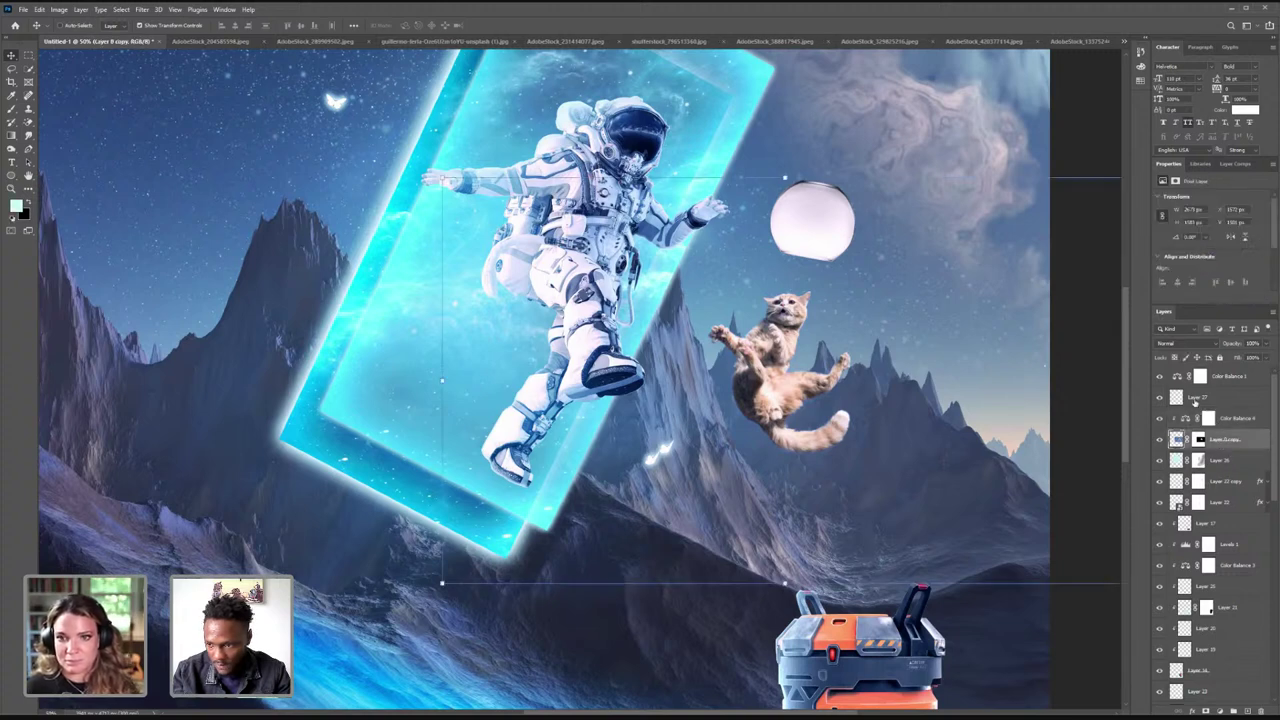
click(1209, 399)
click(1174, 343)
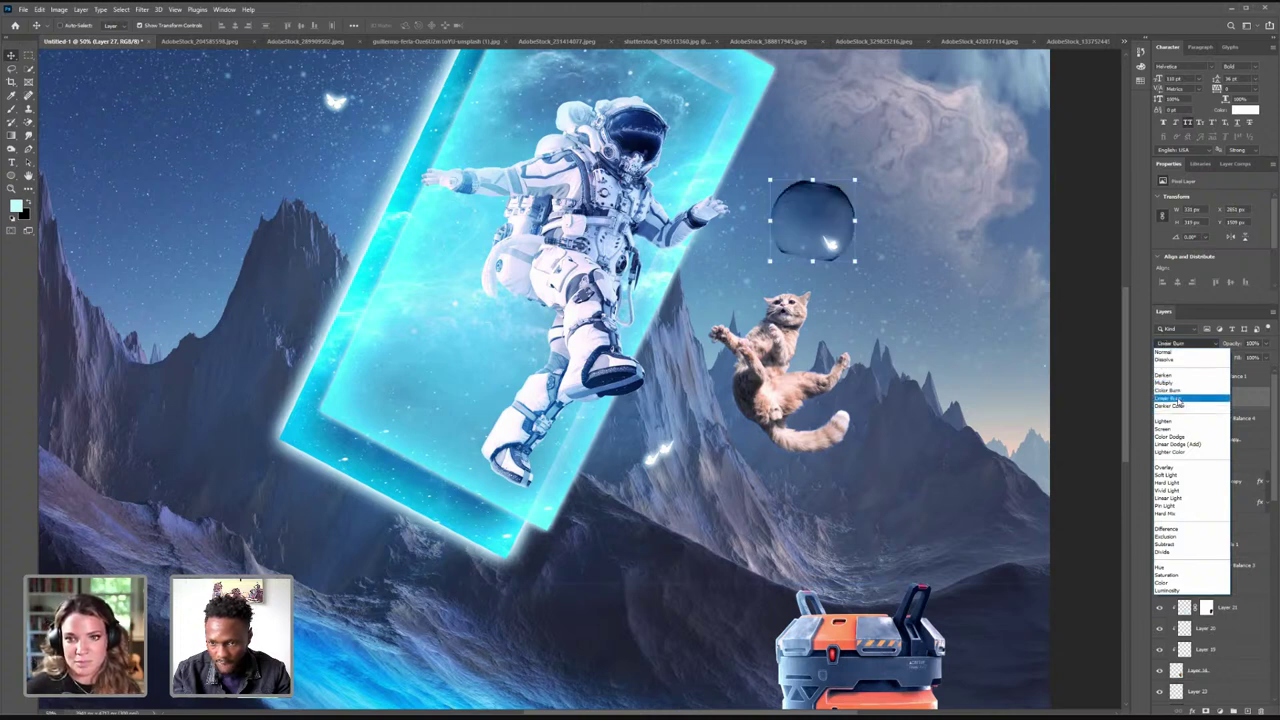
click(1179, 399)
key(ctrl+h)
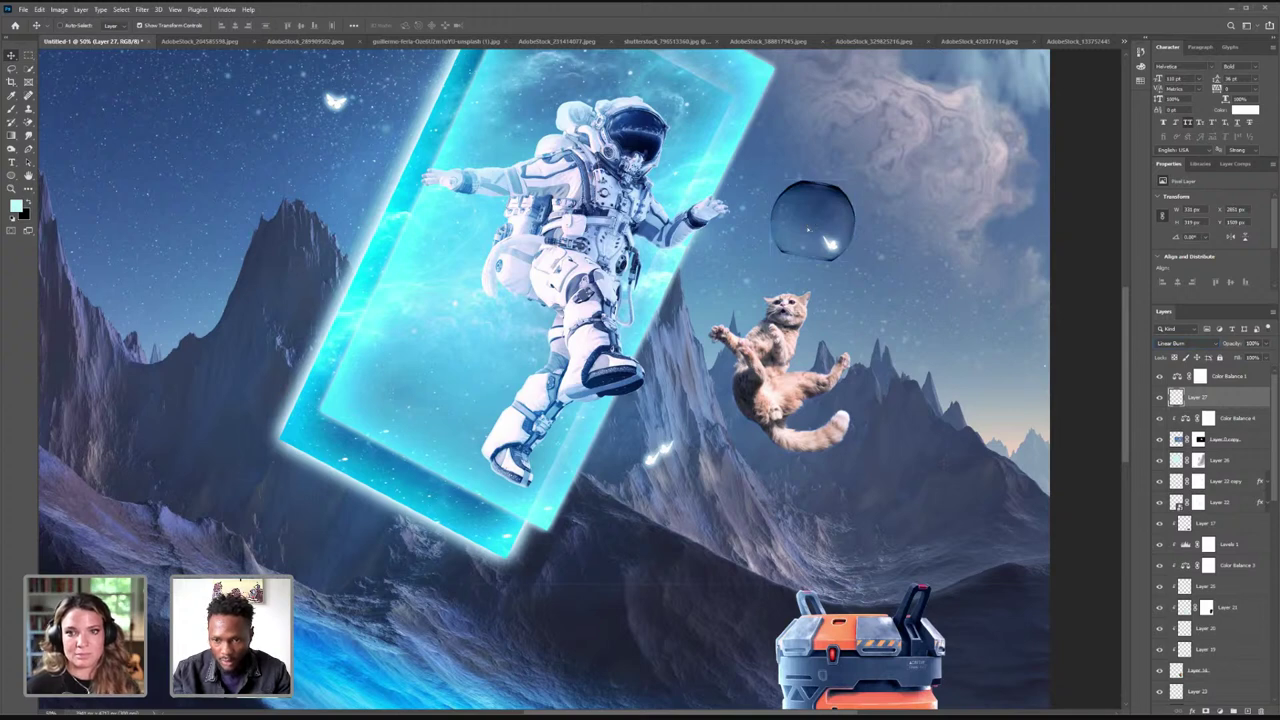
- Place the bowl over the cat's head and scale it to about 77% with a slight rotation so it fits like a helmet
drag(814, 222, 790, 296)
key(ctrl+t)
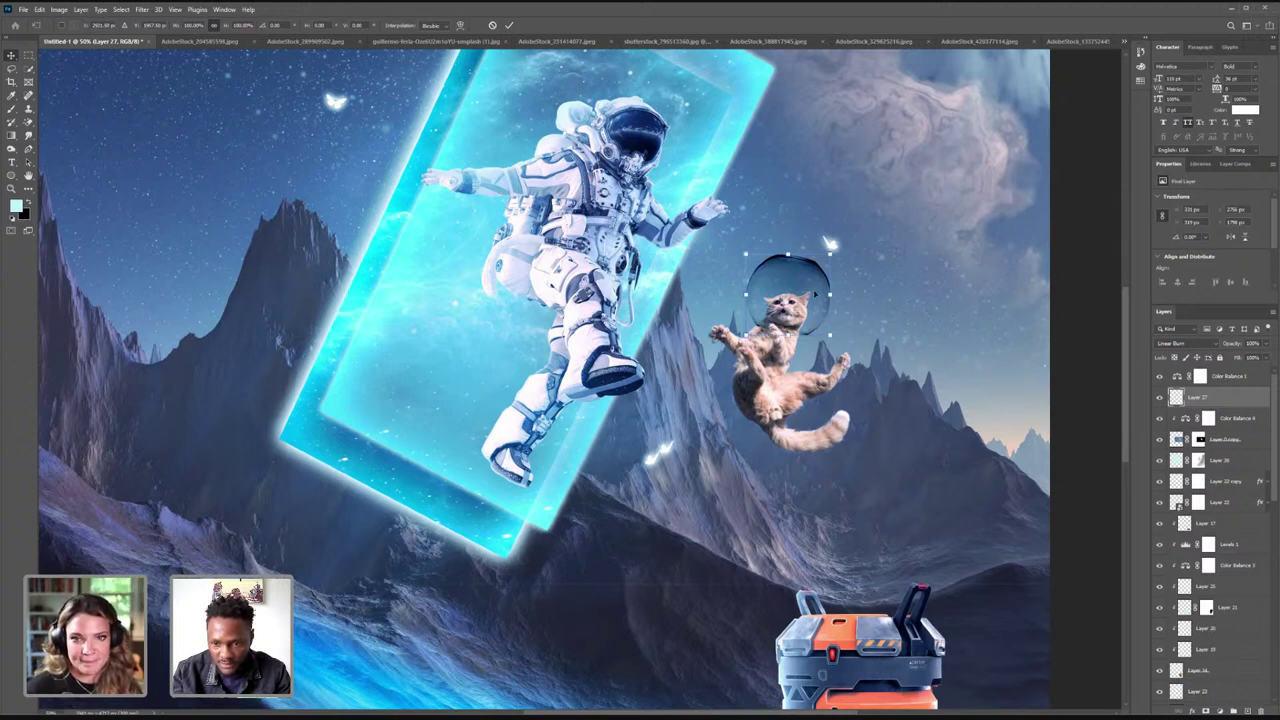
drag(746, 254, 765, 273)
drag(840, 262, 806, 296)
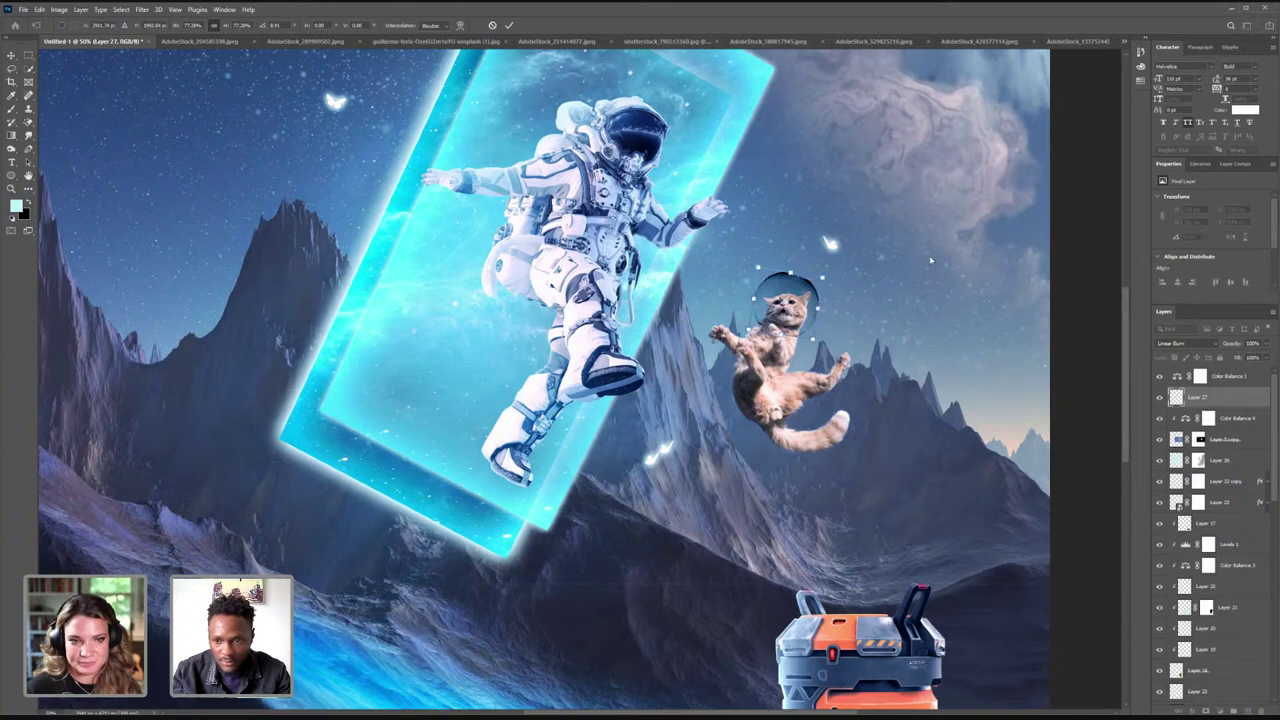
key(Return)
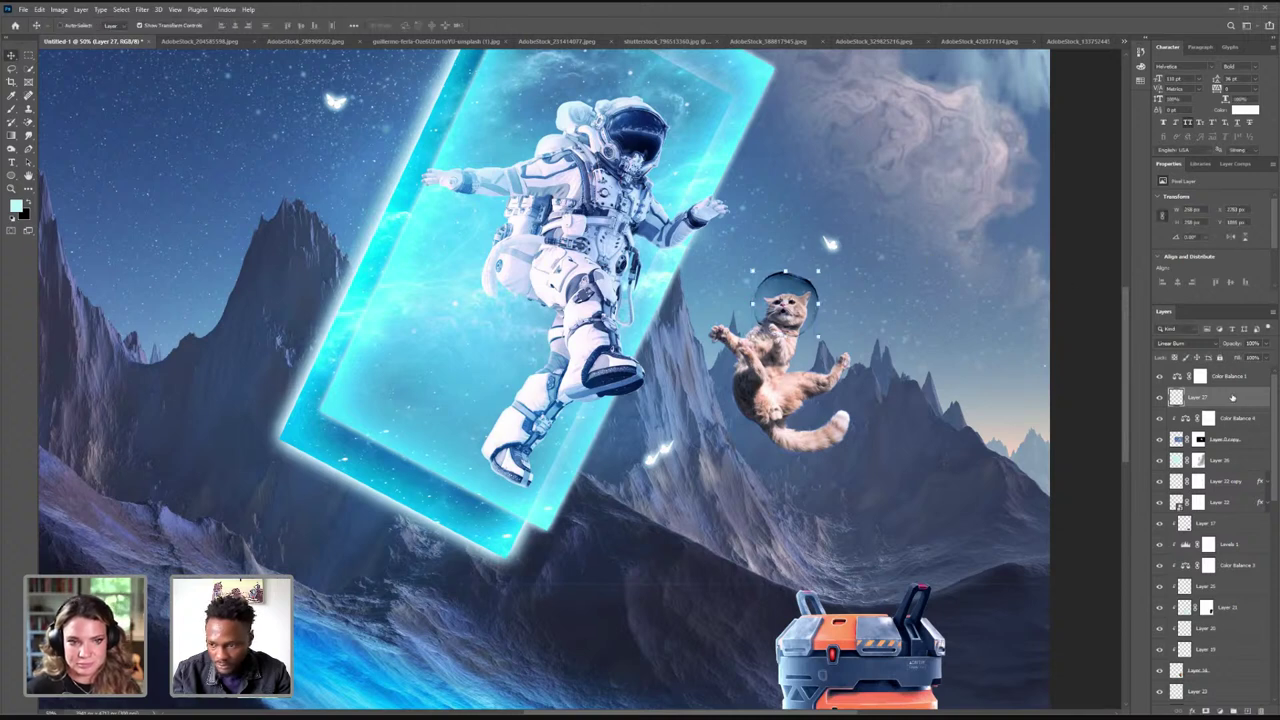
- Add a new layer clipped to the cat and brush pale cyan rim light along the edges of its body and tail
click(1236, 441)
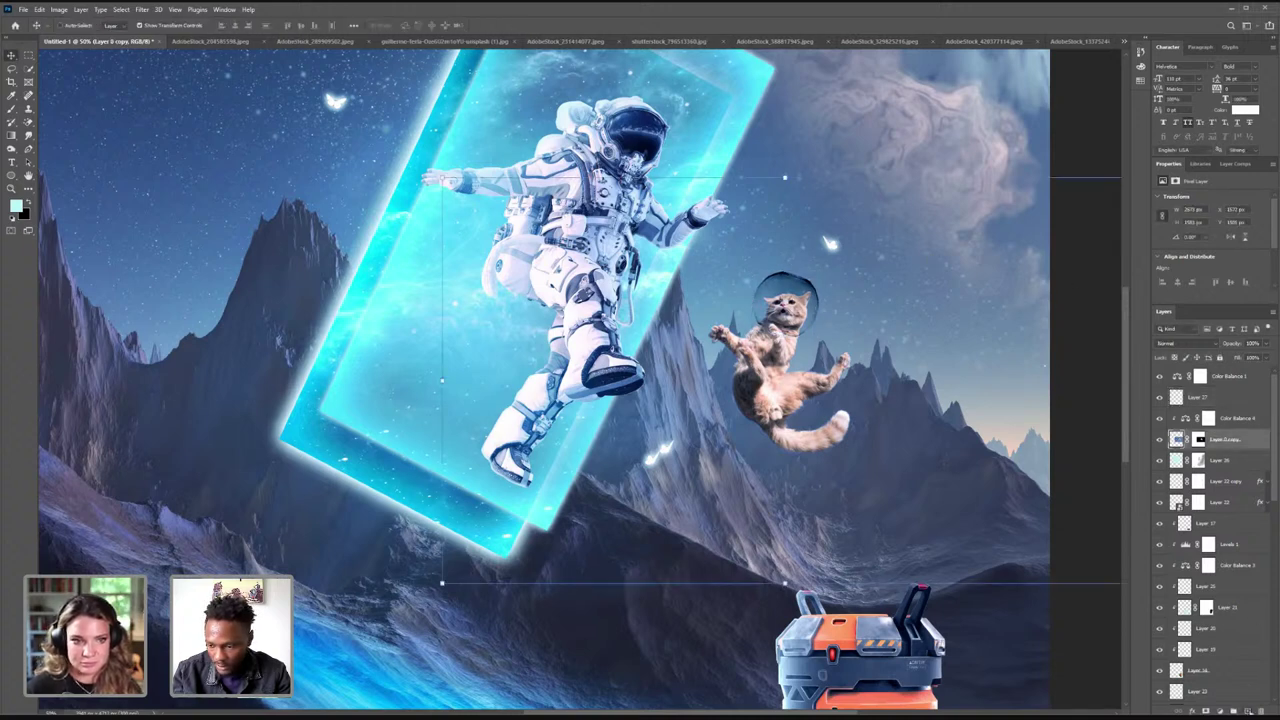
key(ctrl+shift+alt+n)
key(b)
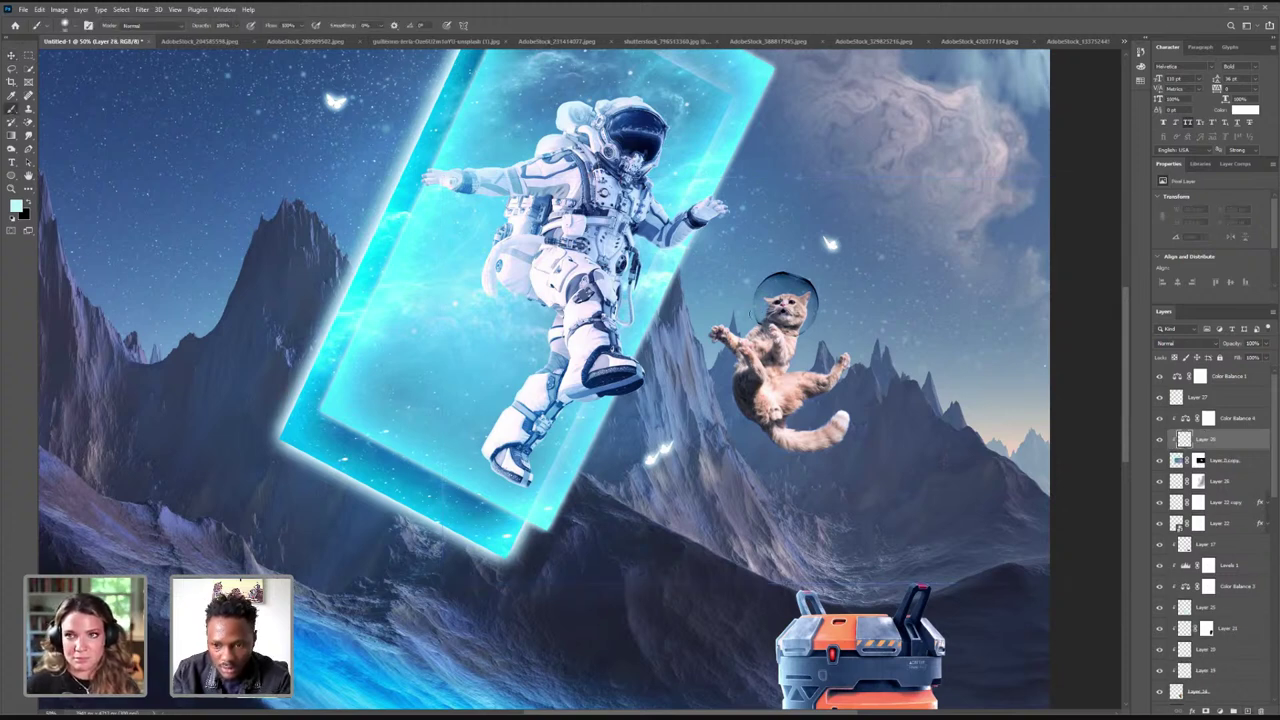
click(761, 320)
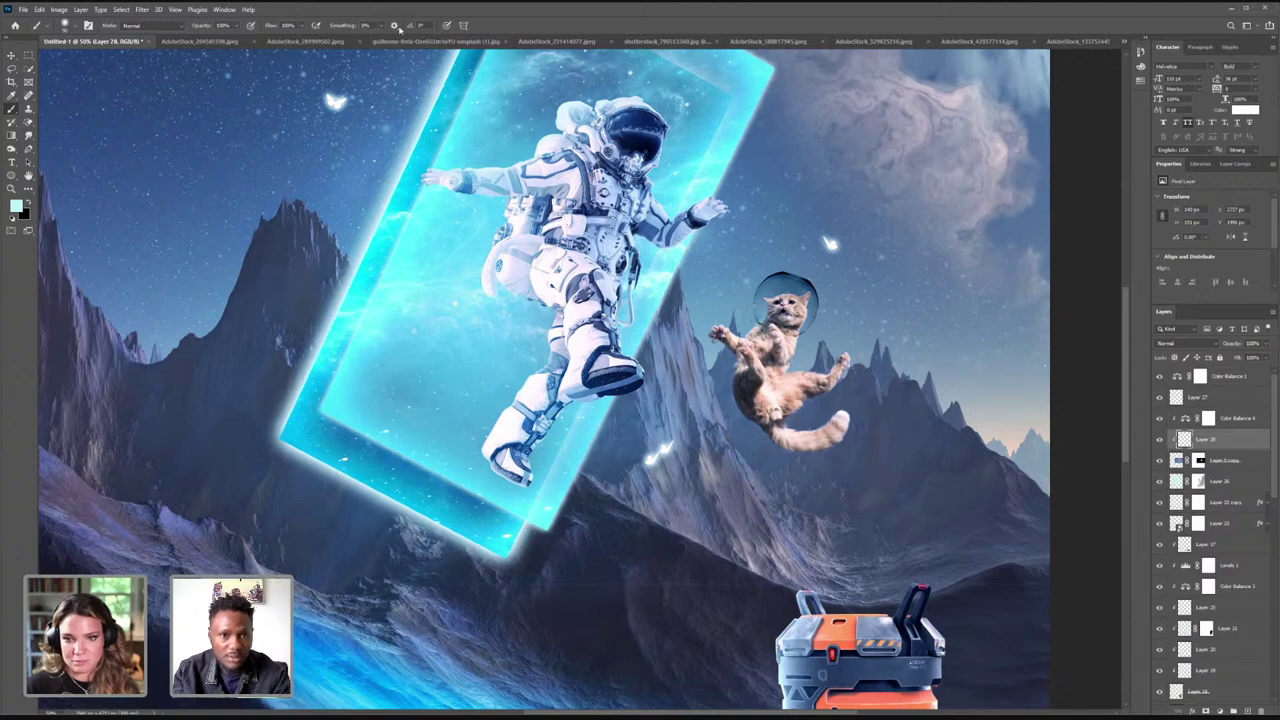
key(ctrl+z)
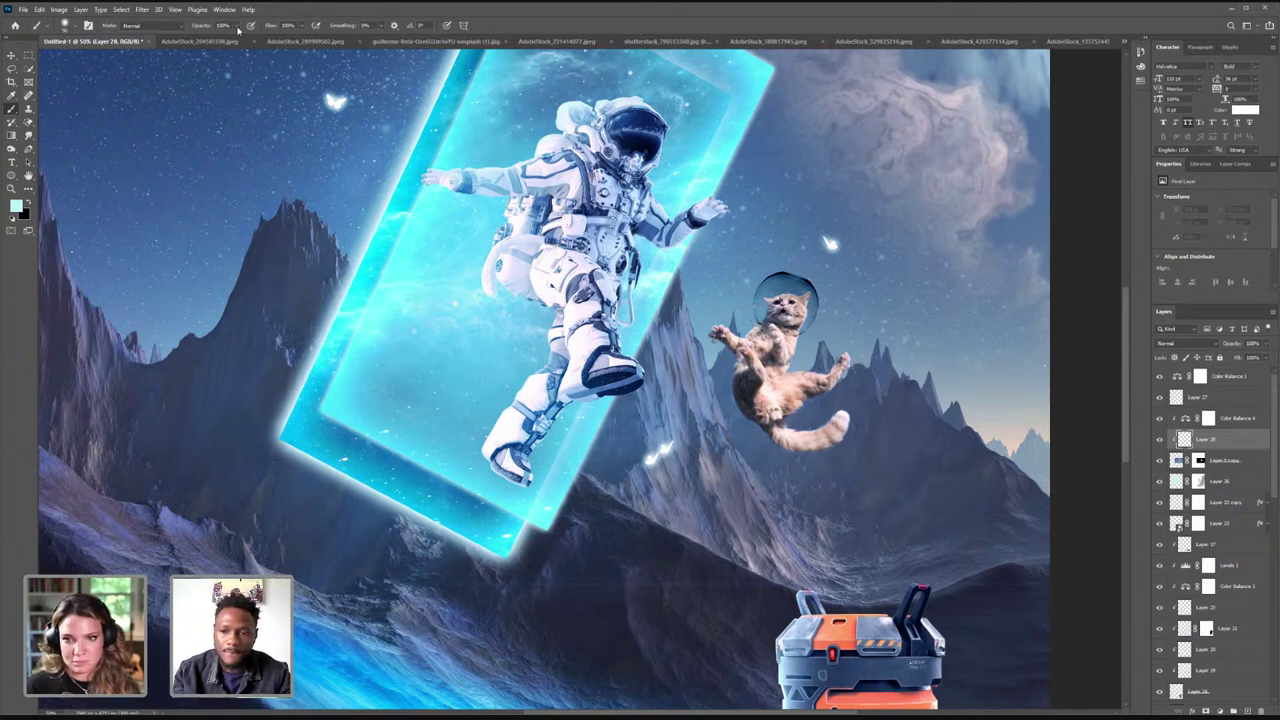
click(237, 27)
mouse_move(761, 320)
mouse_down()
mouse_move(714, 356)
mouse_move(745, 418)
mouse_move(834, 451)
mouse_up()
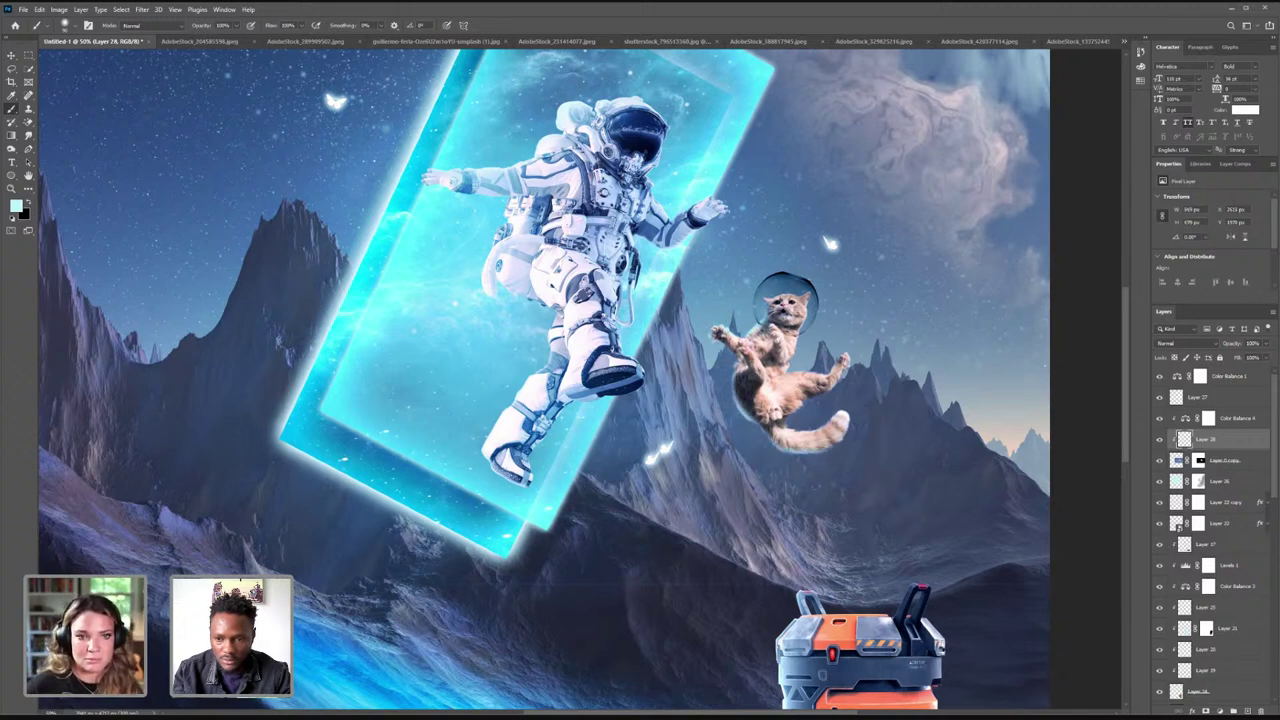
- Brush a soft pale cyan glow over the cat at reduced brush opacity, and slightly lower that layer's fill
drag(237, 28, 204, 37)
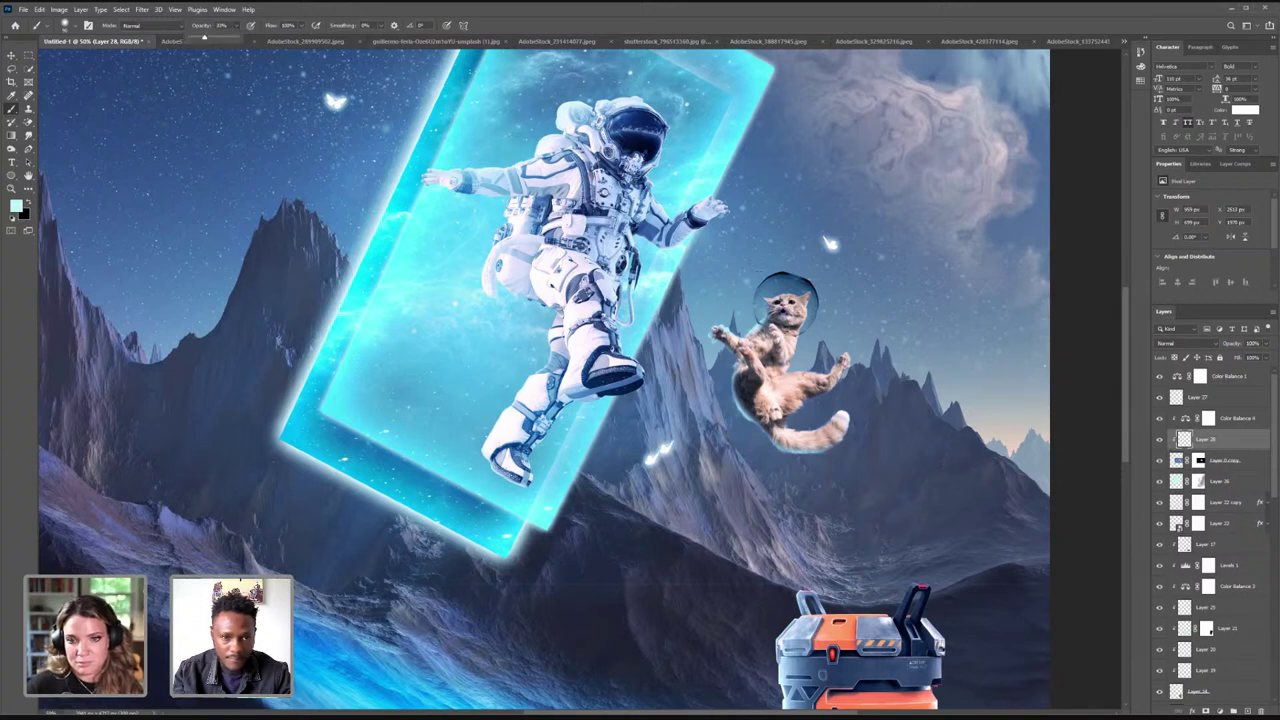
click(786, 290)
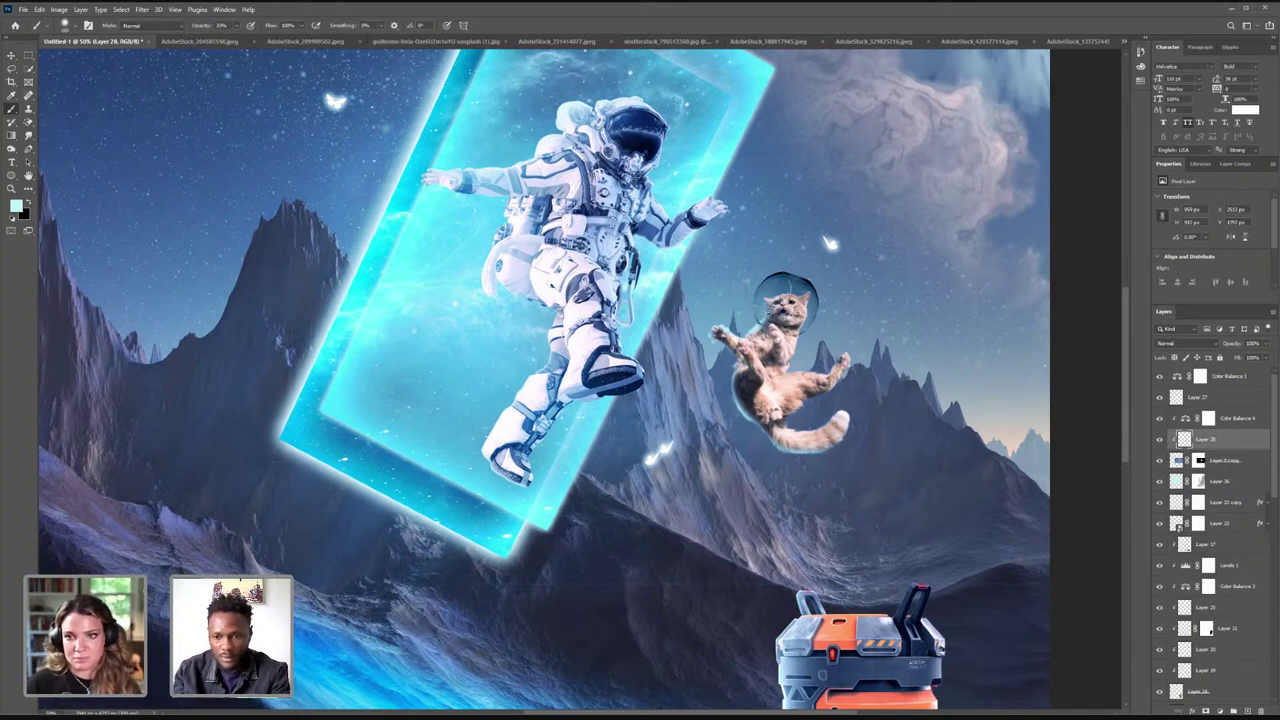
mouse_move(790, 290)
mouse_down()
mouse_move(725, 340)
mouse_move(745, 410)
mouse_move(792, 448)
mouse_up()
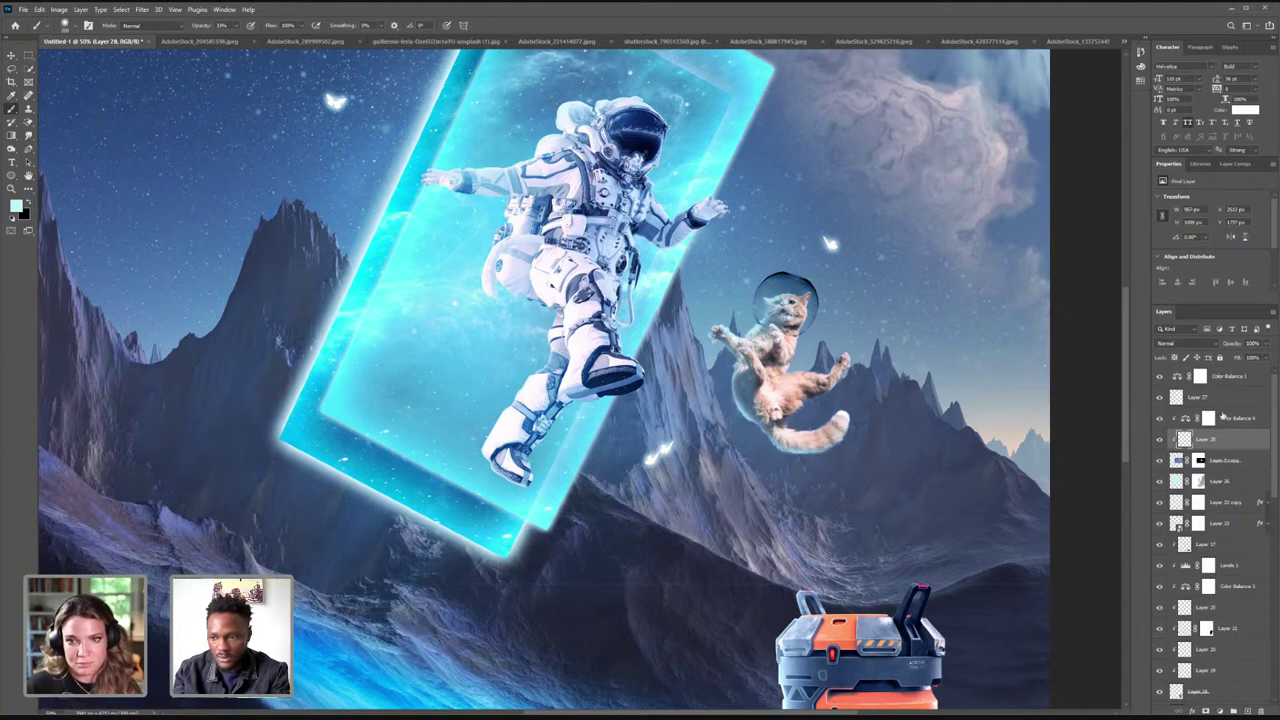
drag(1270, 358, 1248, 418)
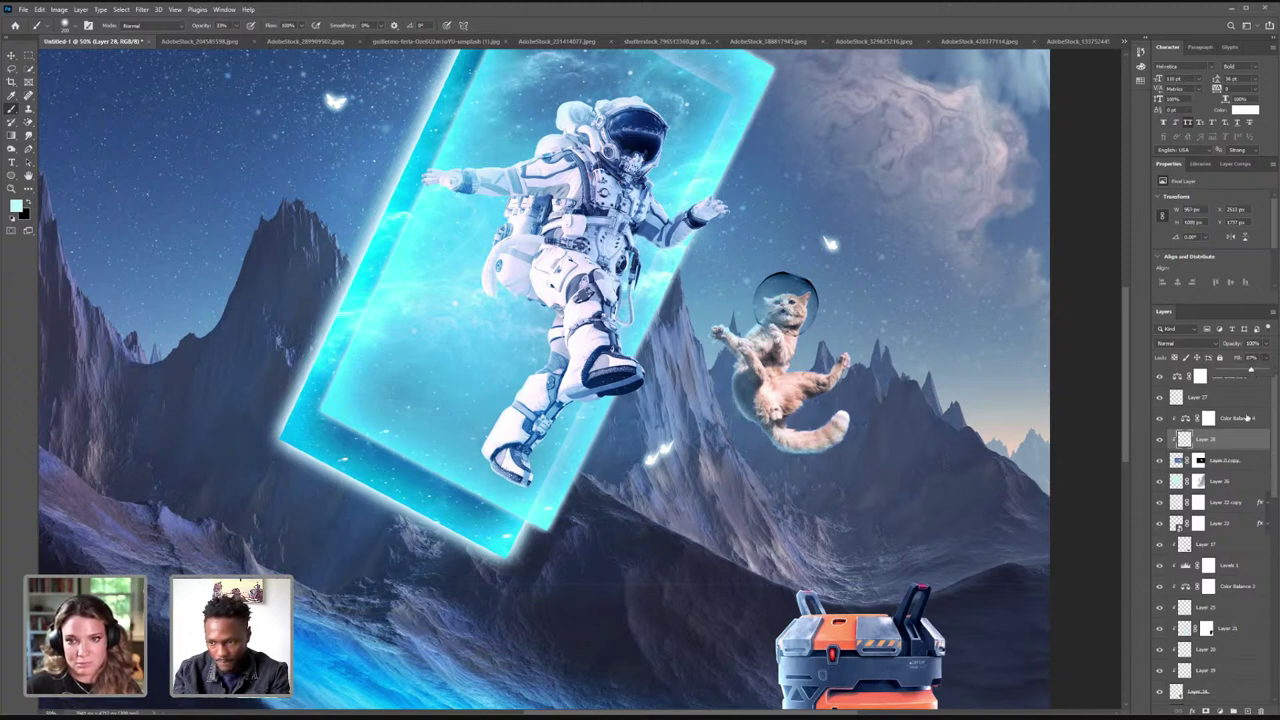
- Toggle the bowl layer's visibility to compare, and transform the bowl slightly smaller and nearer the astronaut's opposite side of the cat's head
click(1221, 400)
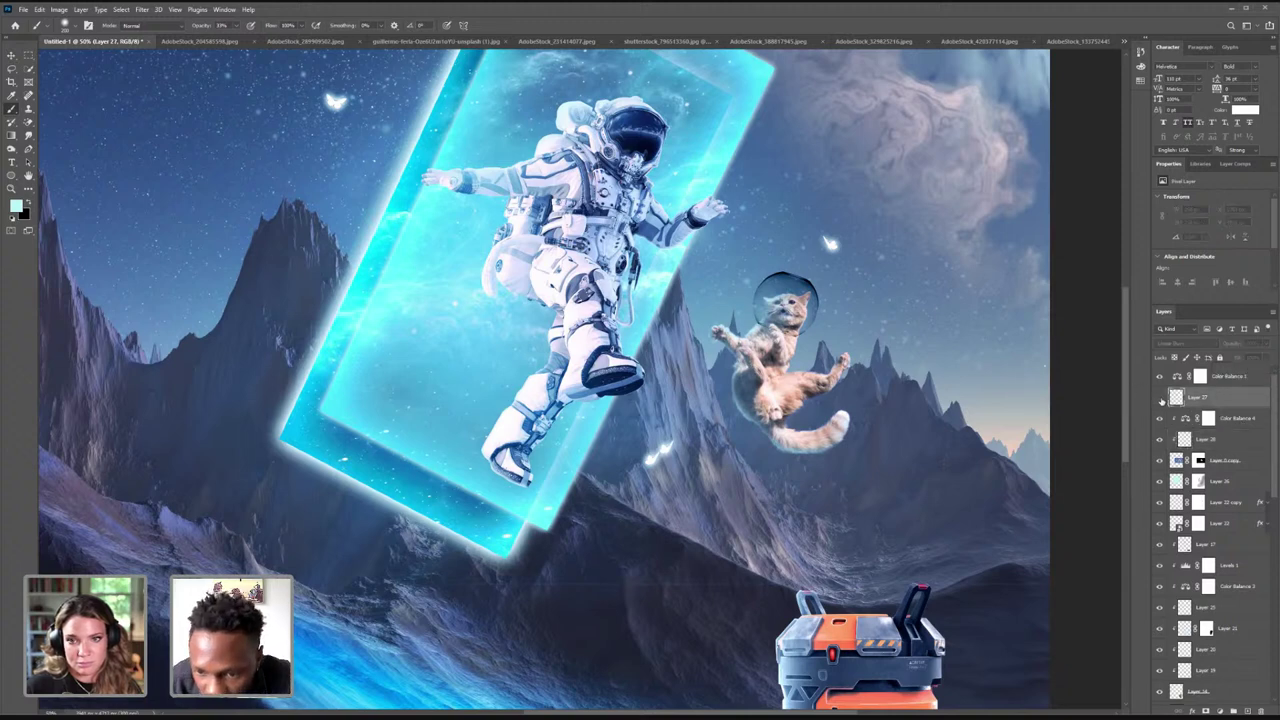
click(1161, 398)
click(1161, 398)
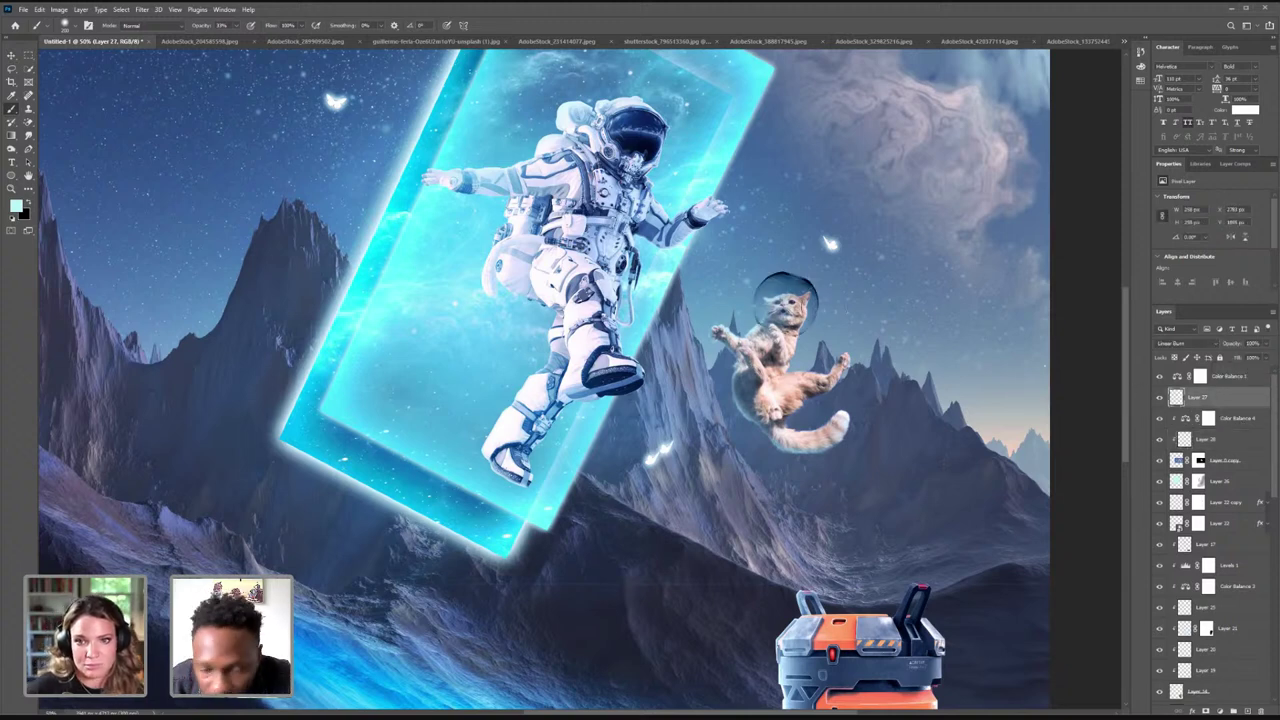
click(11, 55)
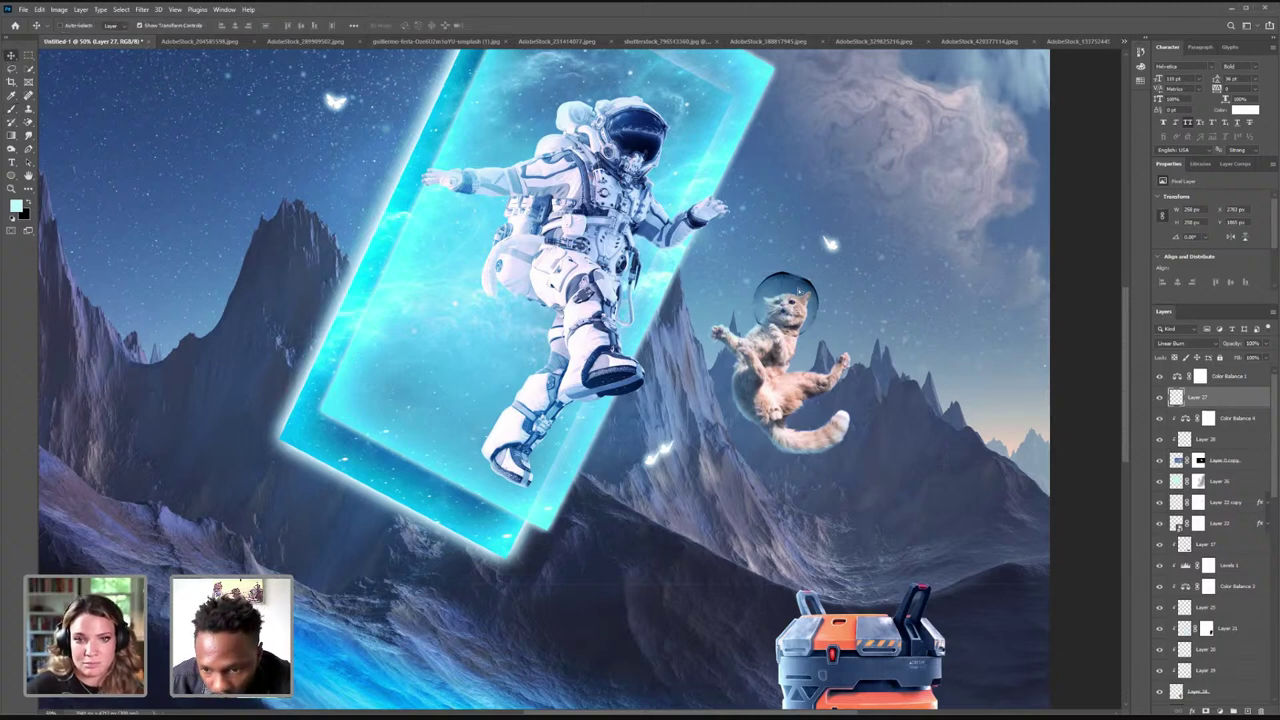
key(ctrl+t)
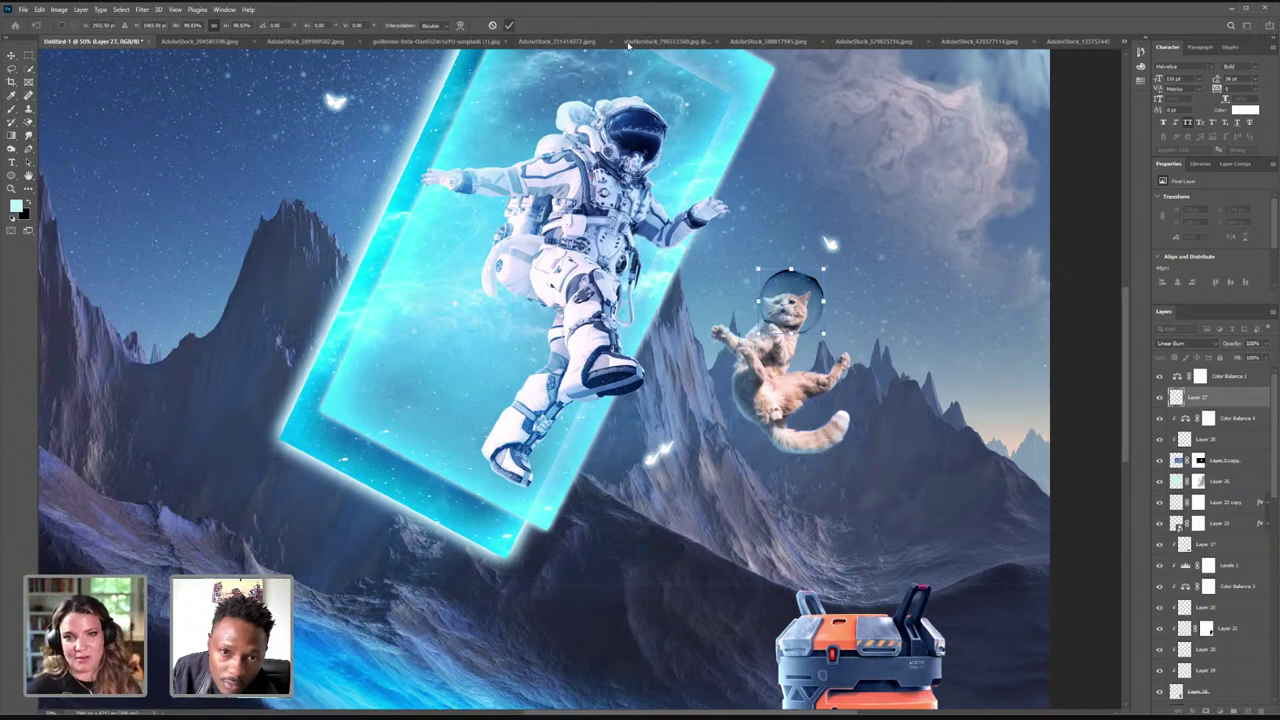
click(509, 25)
- Change the bowl layer's blend mode to Soft Light, recentre the bowl over the cat's head and turn off the transform controls
key(shift+alt+f)
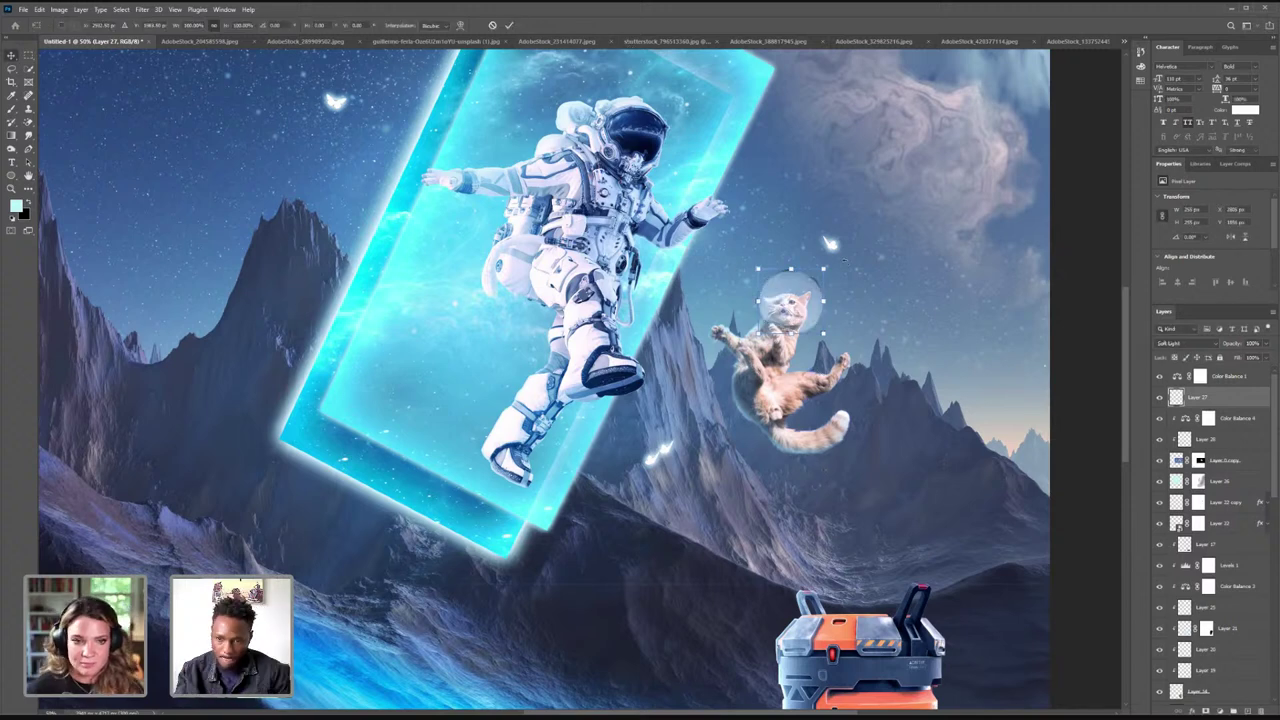
key(ctrl+t)
key(Escape)
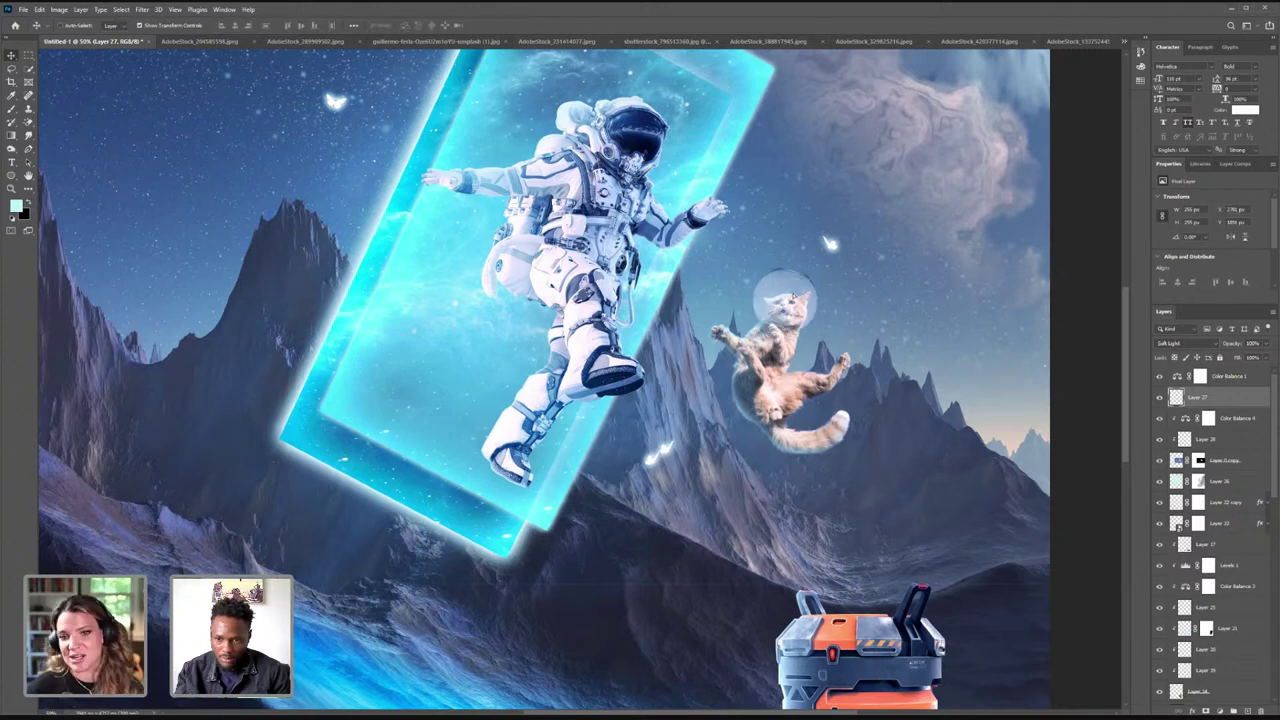
click(140, 25)
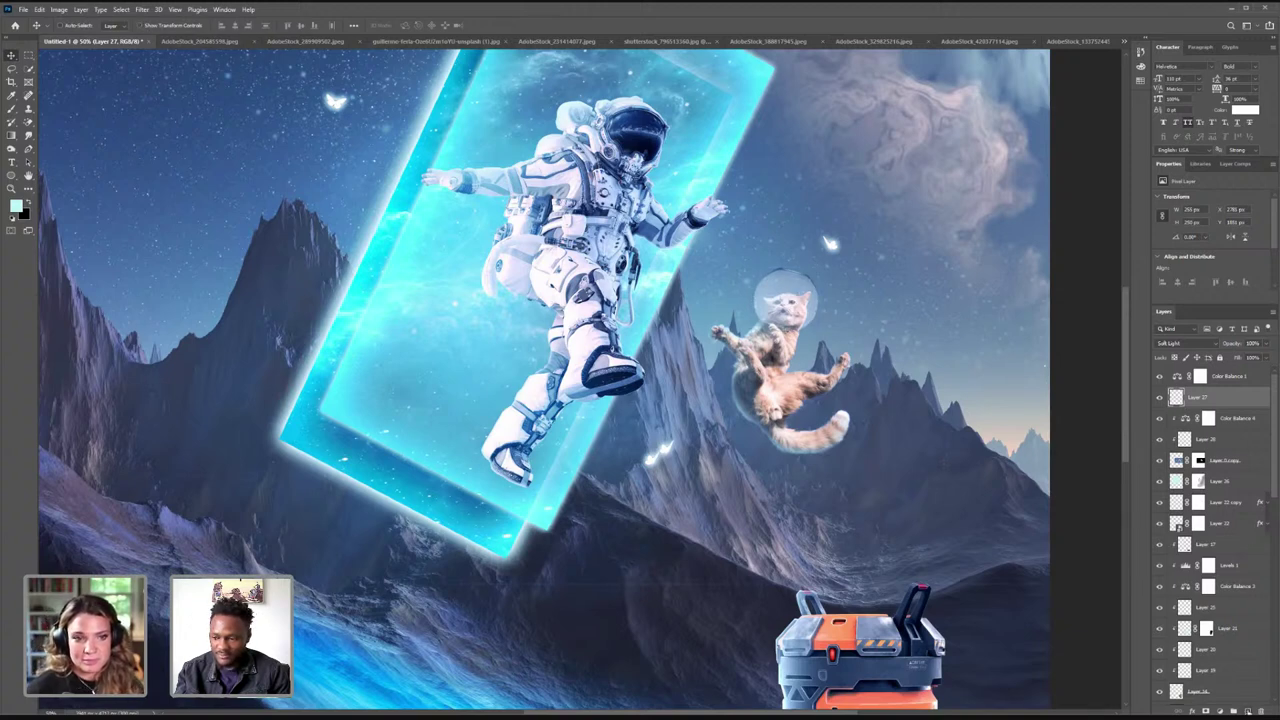
- Add a new layer clipped to the glass bowl and brush a soft pale cyan glow along its astronaut-facing edge
key(ctrl+shift+alt+n)
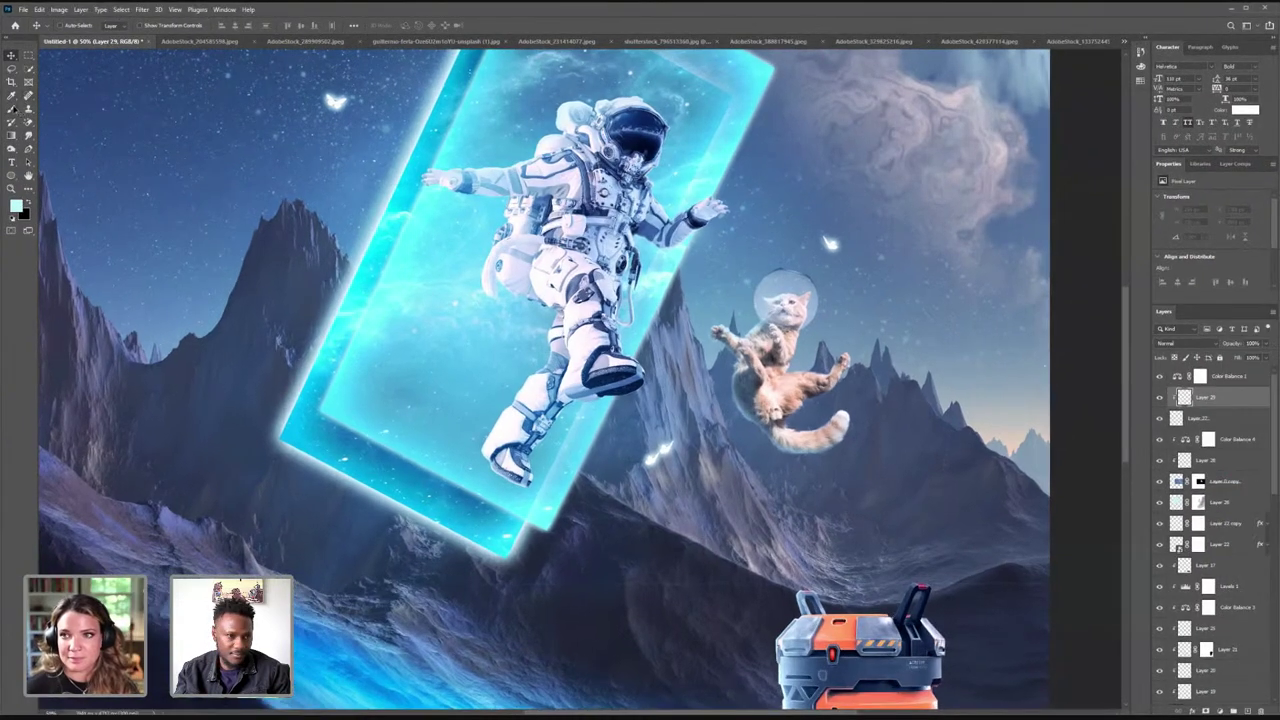
key(b)
mouse_move(767, 250)
mouse_down()
mouse_move(733, 272)
mouse_move(740, 258)
mouse_move(750, 298)
mouse_move(725, 282)
mouse_move(755, 336)
mouse_up()
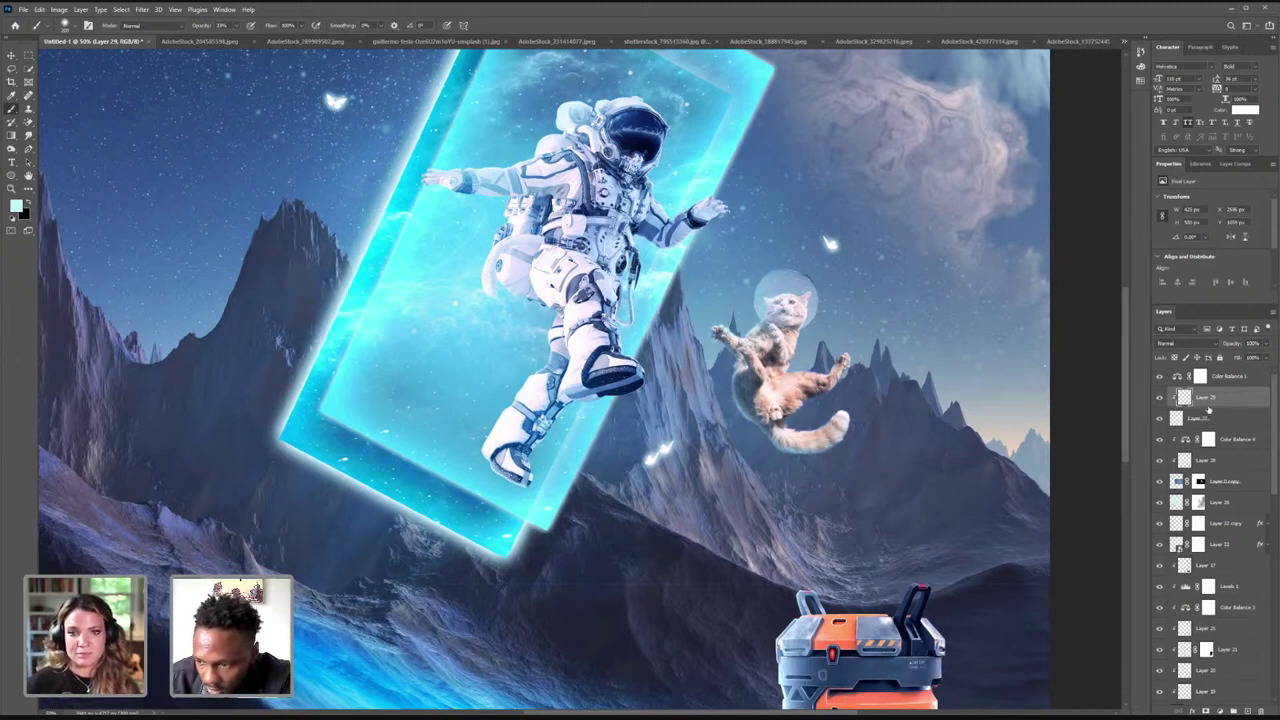
- Transform the bowl and its clipped glow layer together, rotating them slightly clockwise and nudging them over the cat's head
key(v)
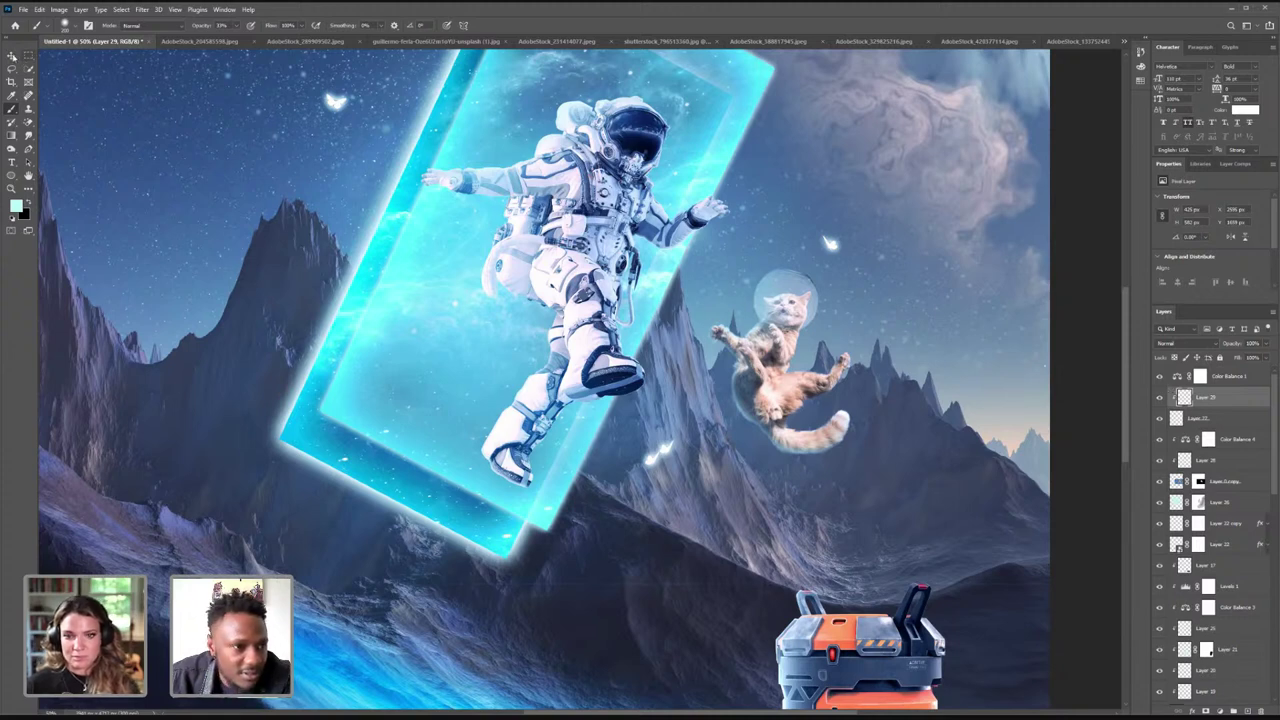
shift+click(1203, 418)
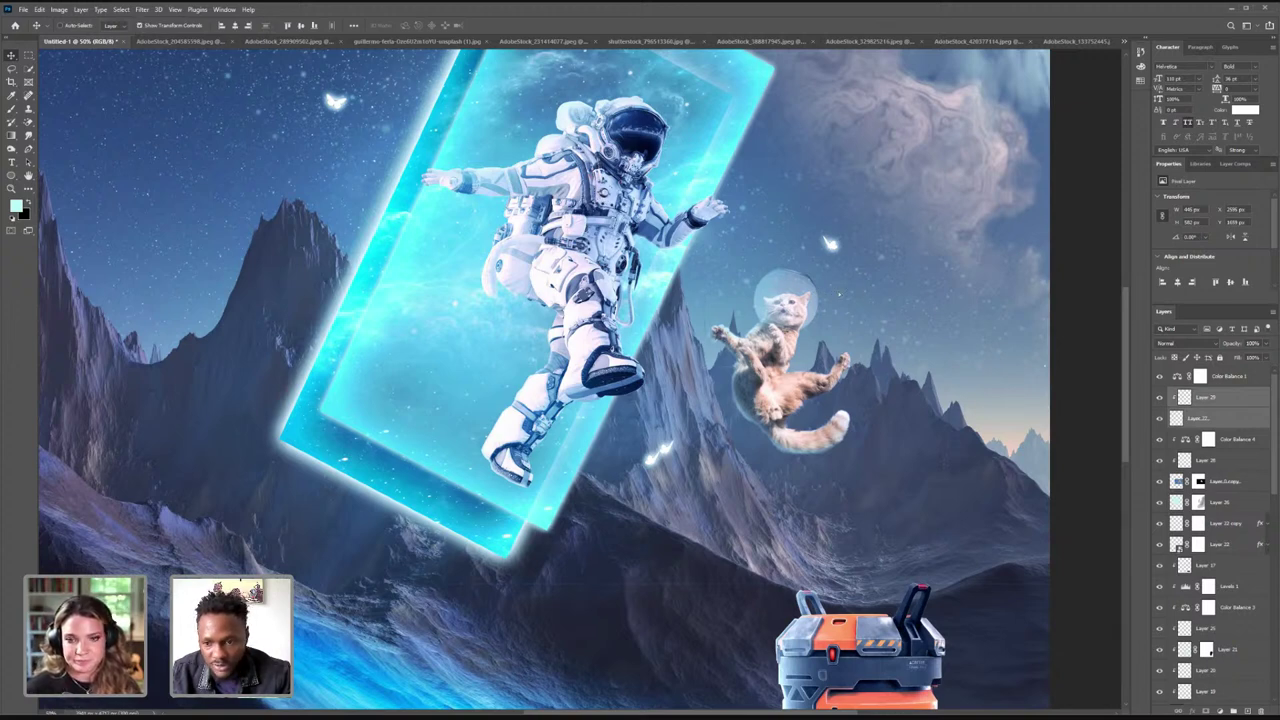
key(ctrl+t)
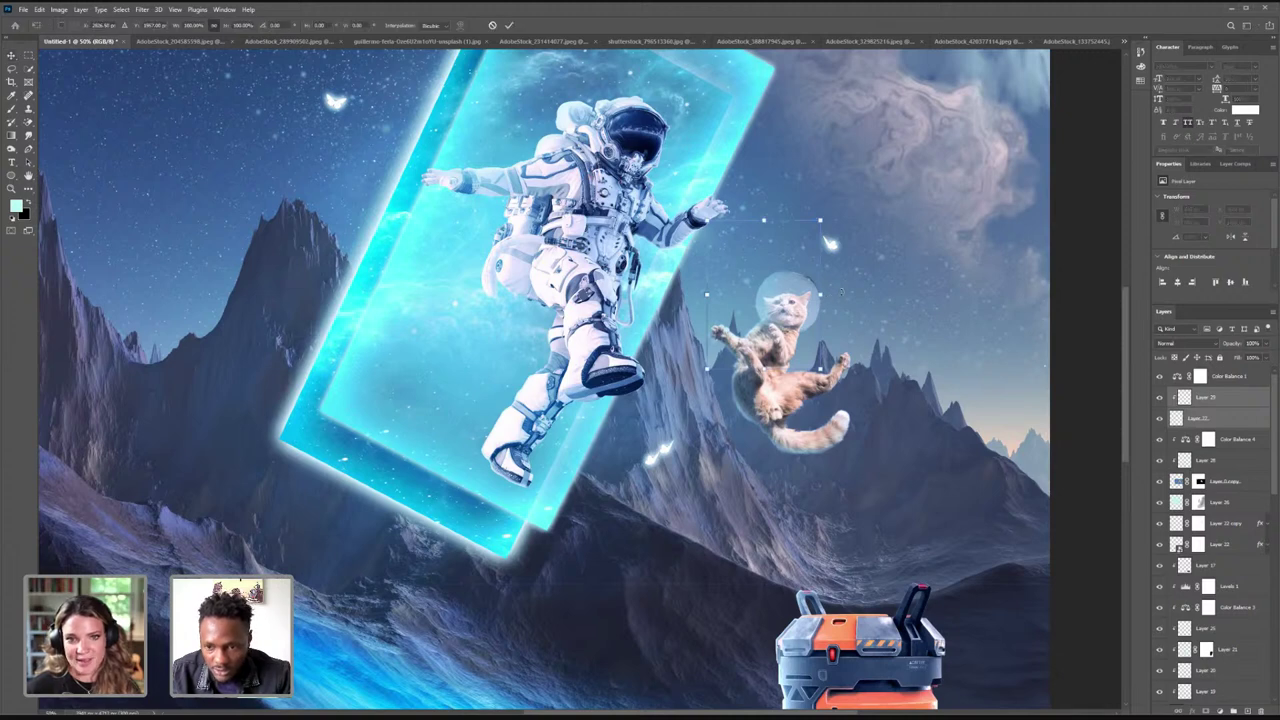
drag(801, 309, 805, 305)
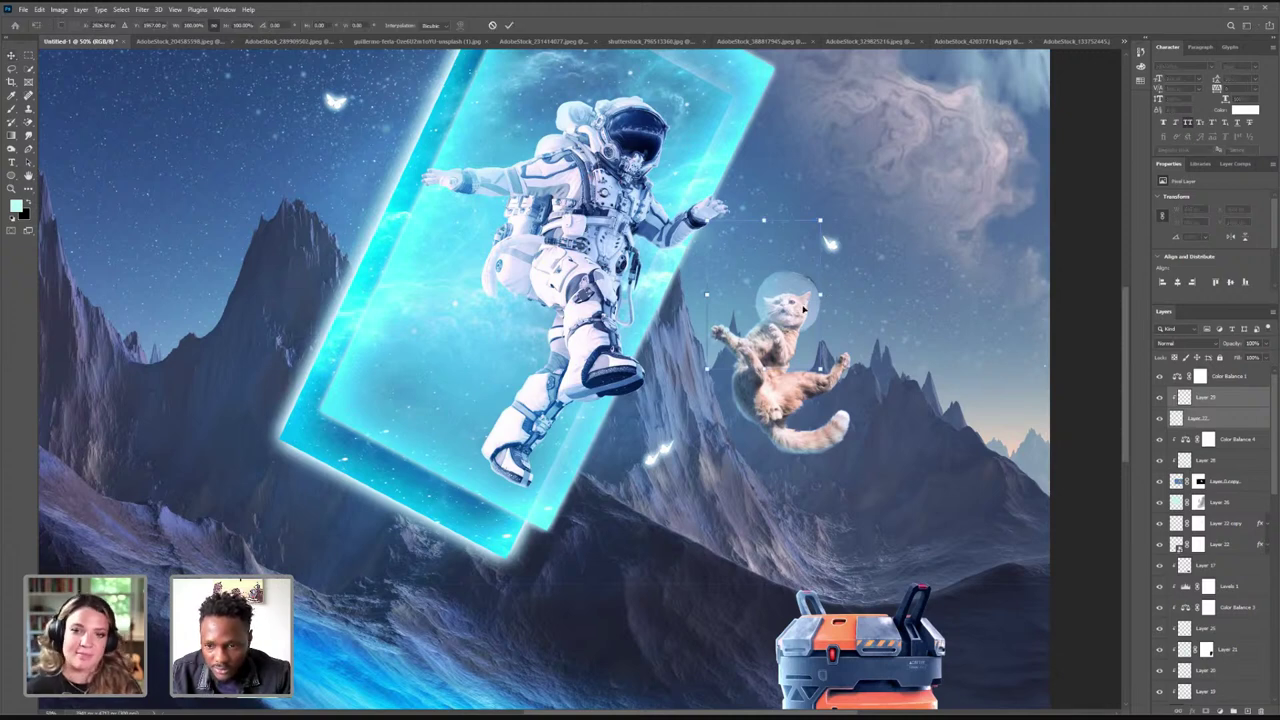
drag(838, 212, 849, 224)
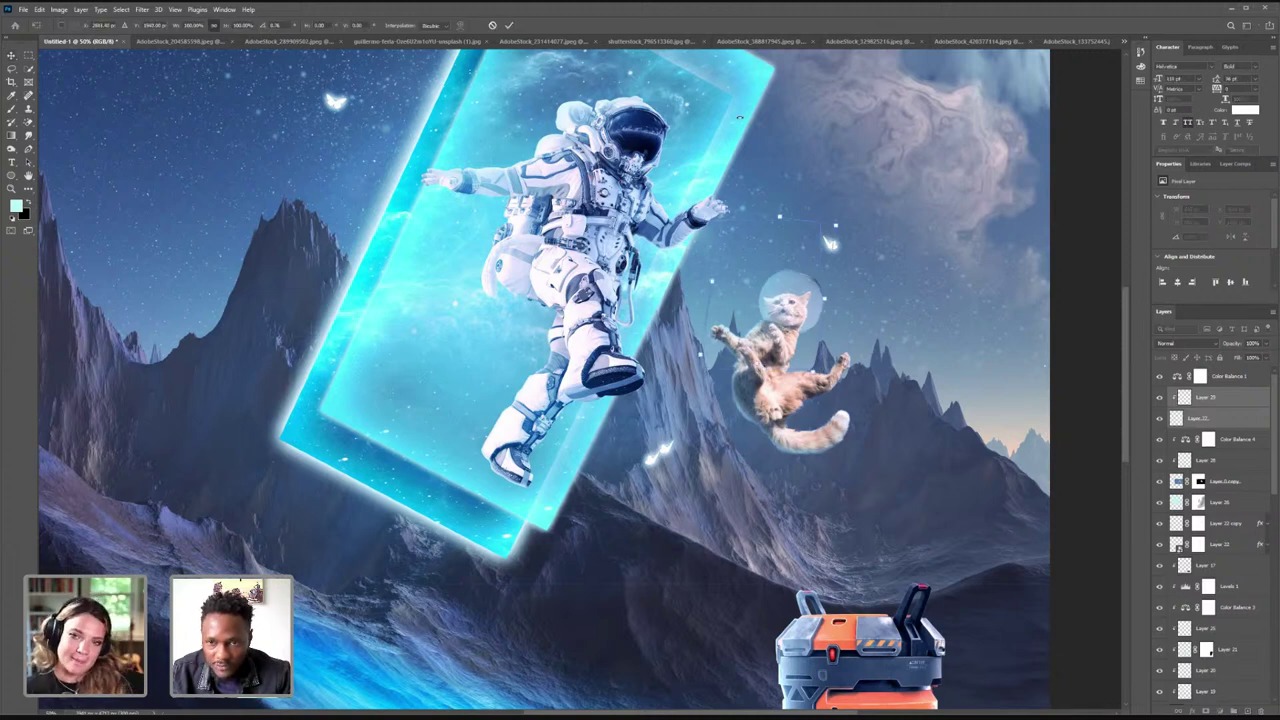
click(509, 25)
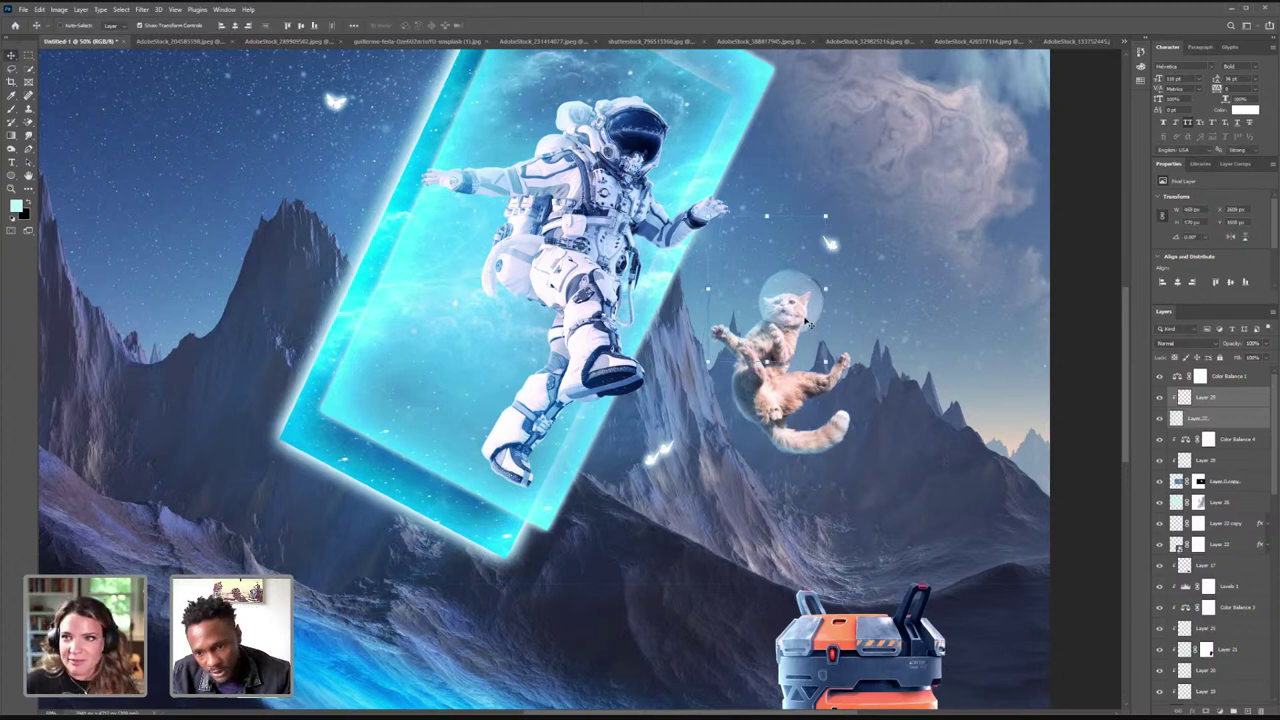
- Select the cat layer's mask and ready the brush with black at 100% opacity
ctrl+click(1241, 421)
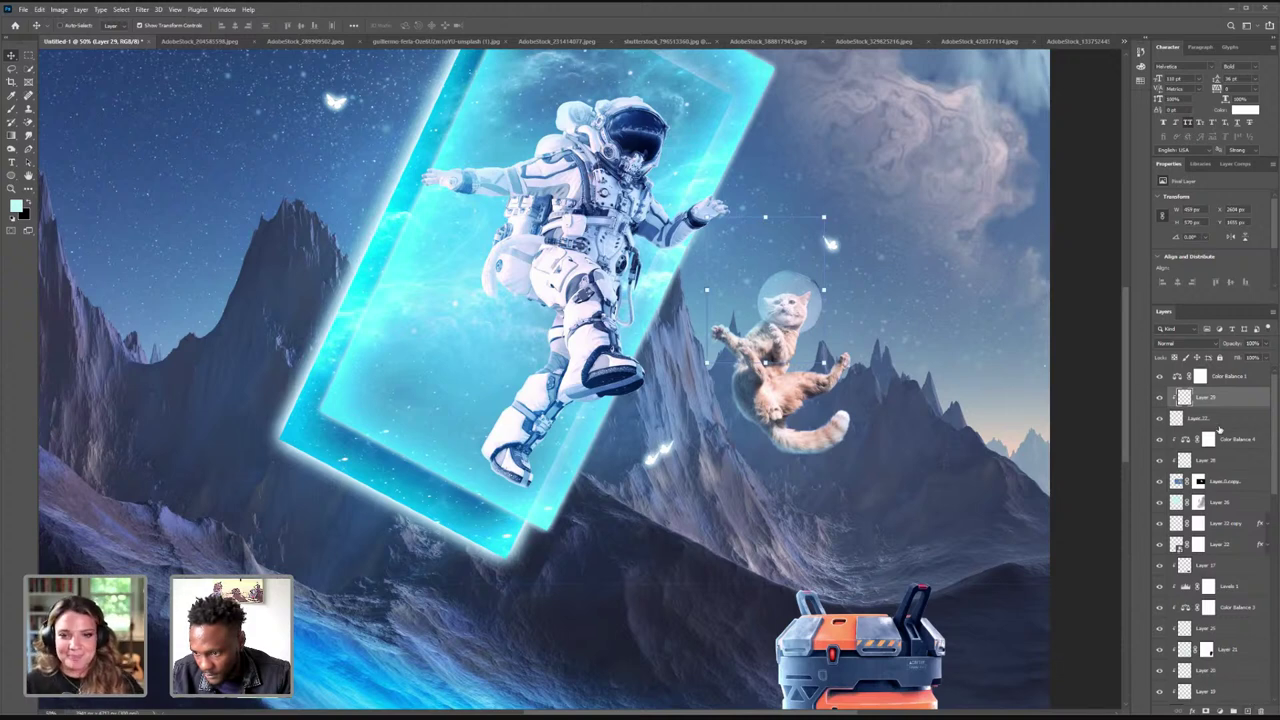
click(1200, 481)
click(11, 108)
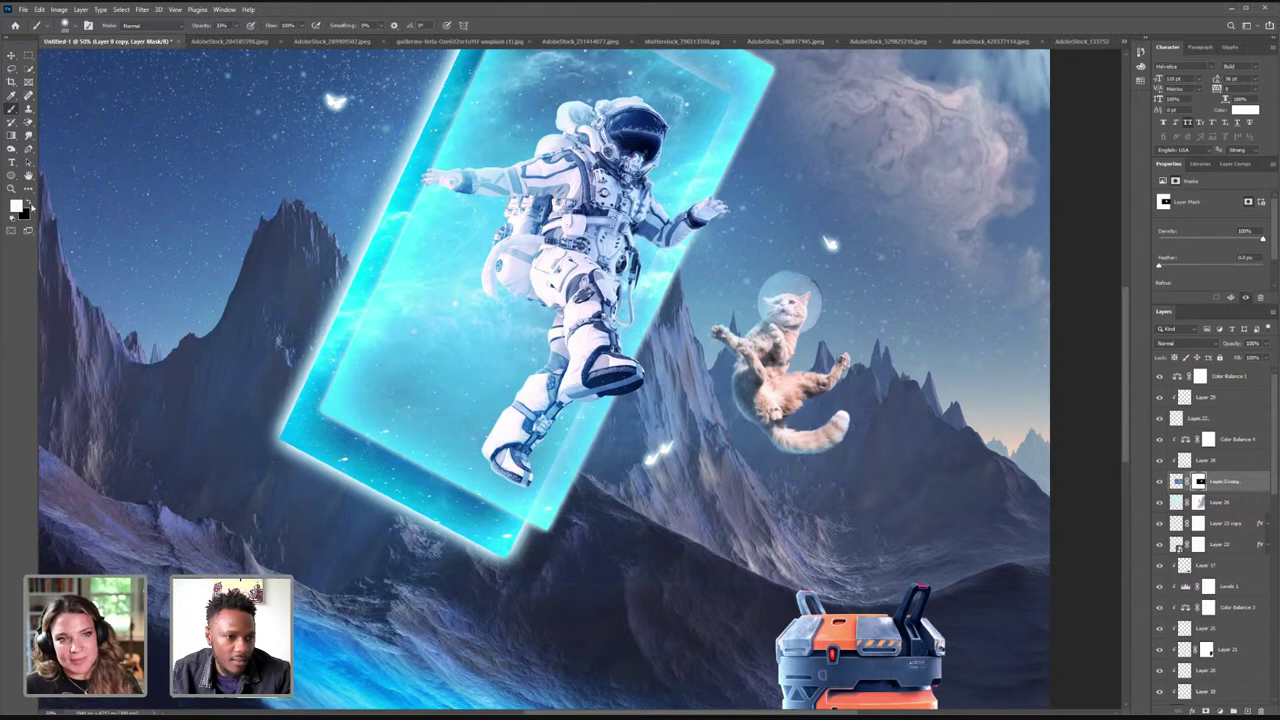
click(29, 203)
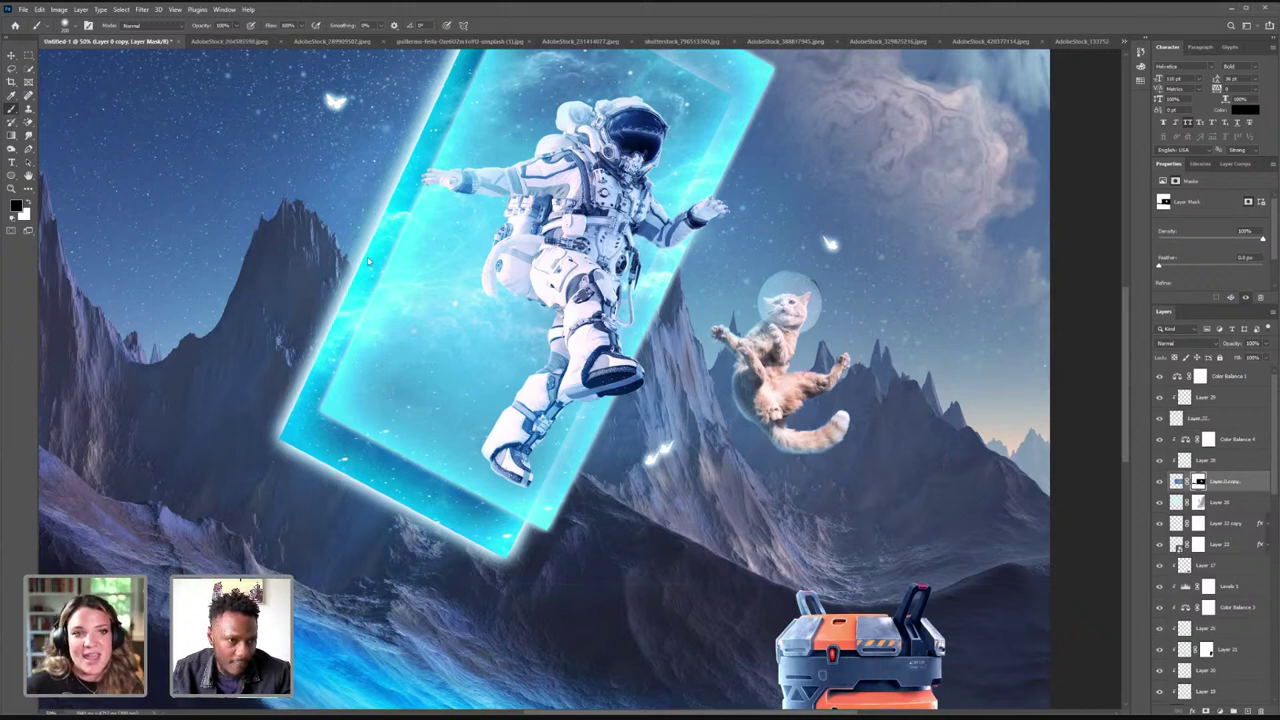
- Select the cat, its clipped adjustments, the bowl and the glow layer together, and scale them slightly smaller beside the astronaut
key(z)
click(78, 25)
click(105, 71)
click(105, 71)
click(105, 71)
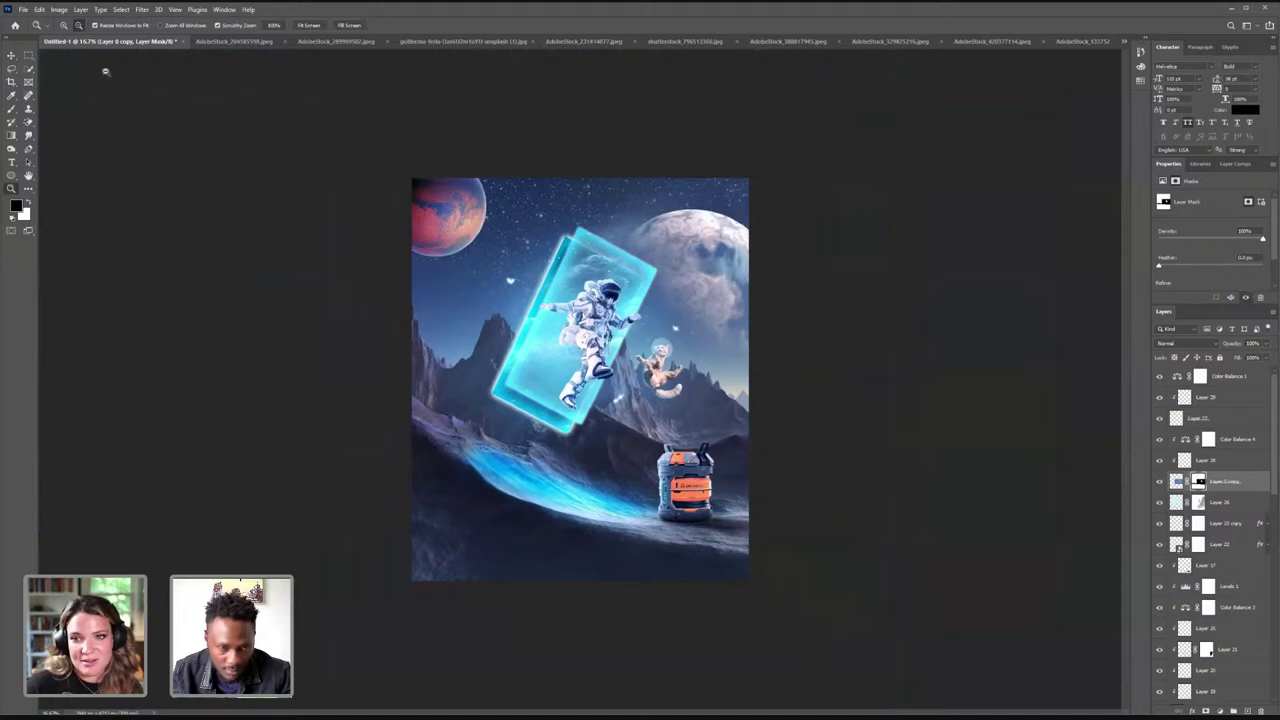
key(ctrl+plus)
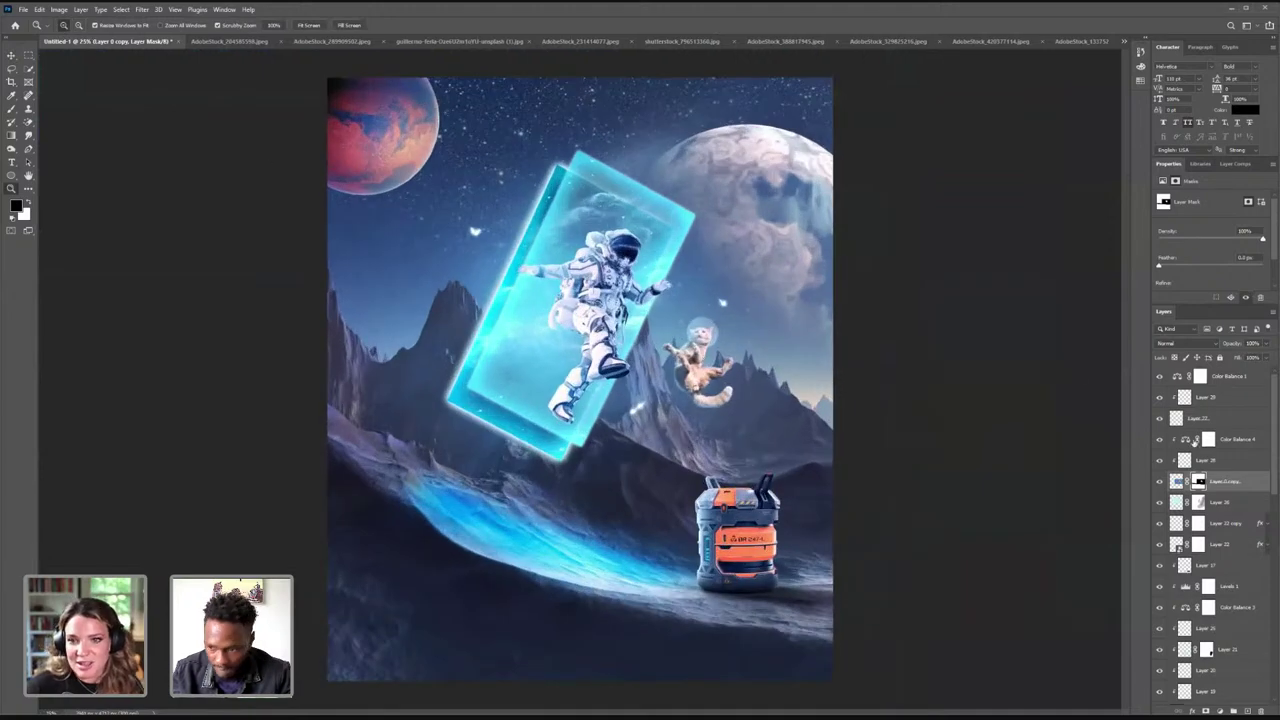
shift+click(1229, 461)
shift+click(1244, 440)
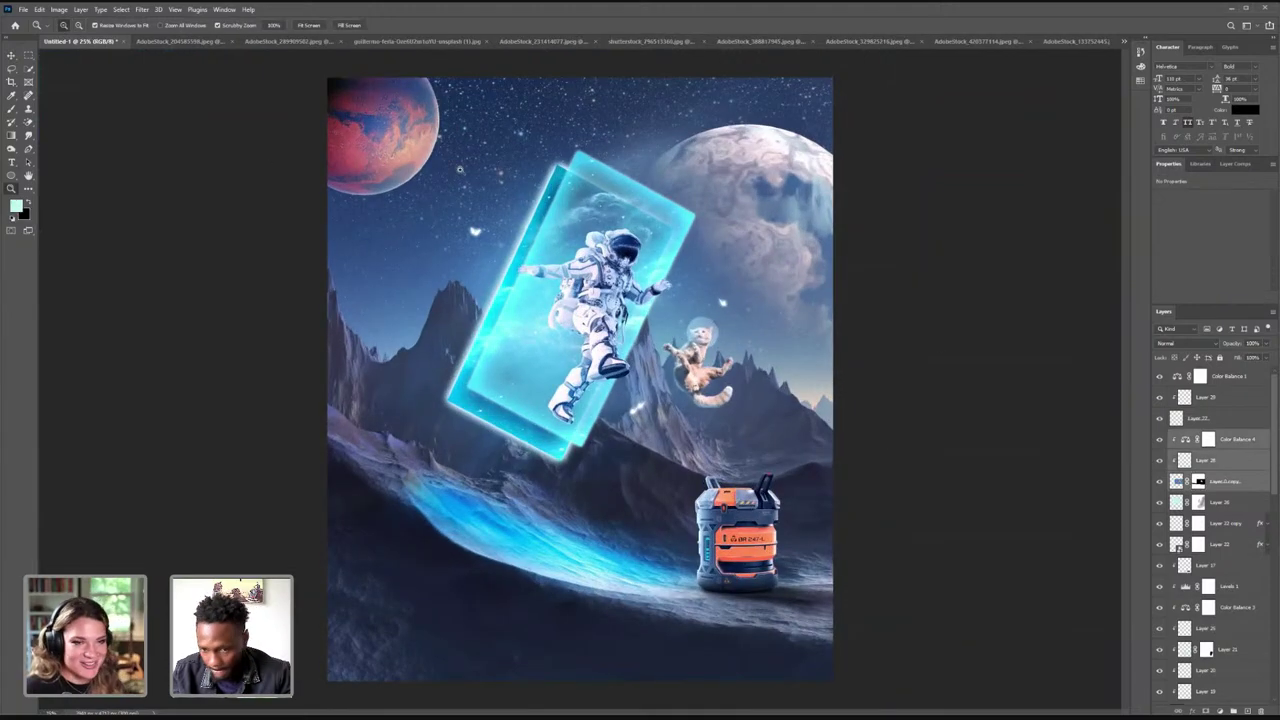
click(26, 58)
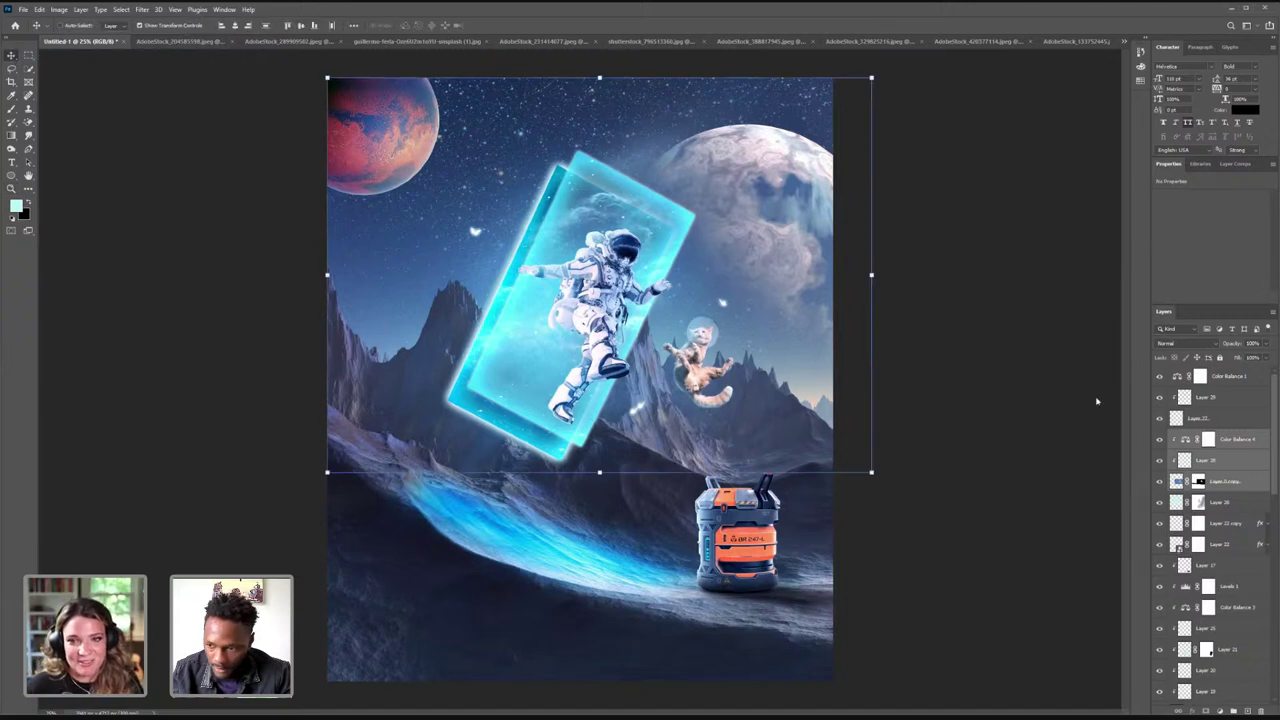
shift+click(1205, 418)
shift+click(1205, 397)
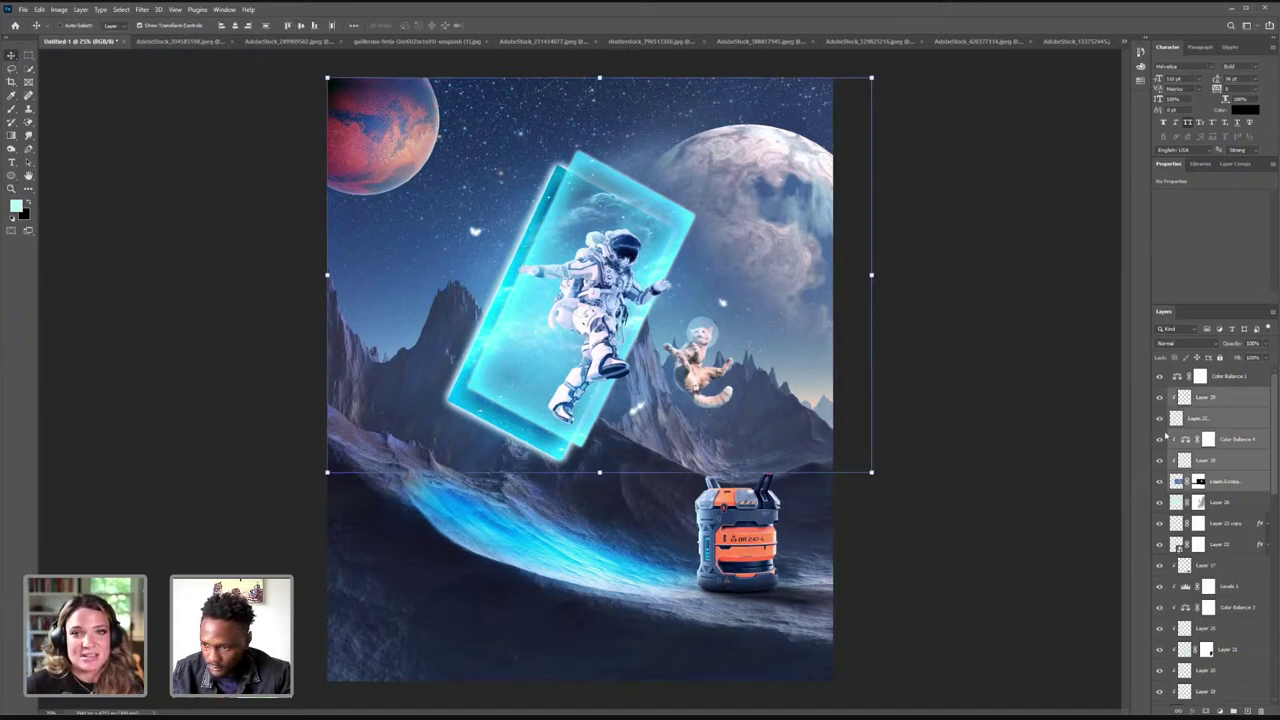
click(868, 474)
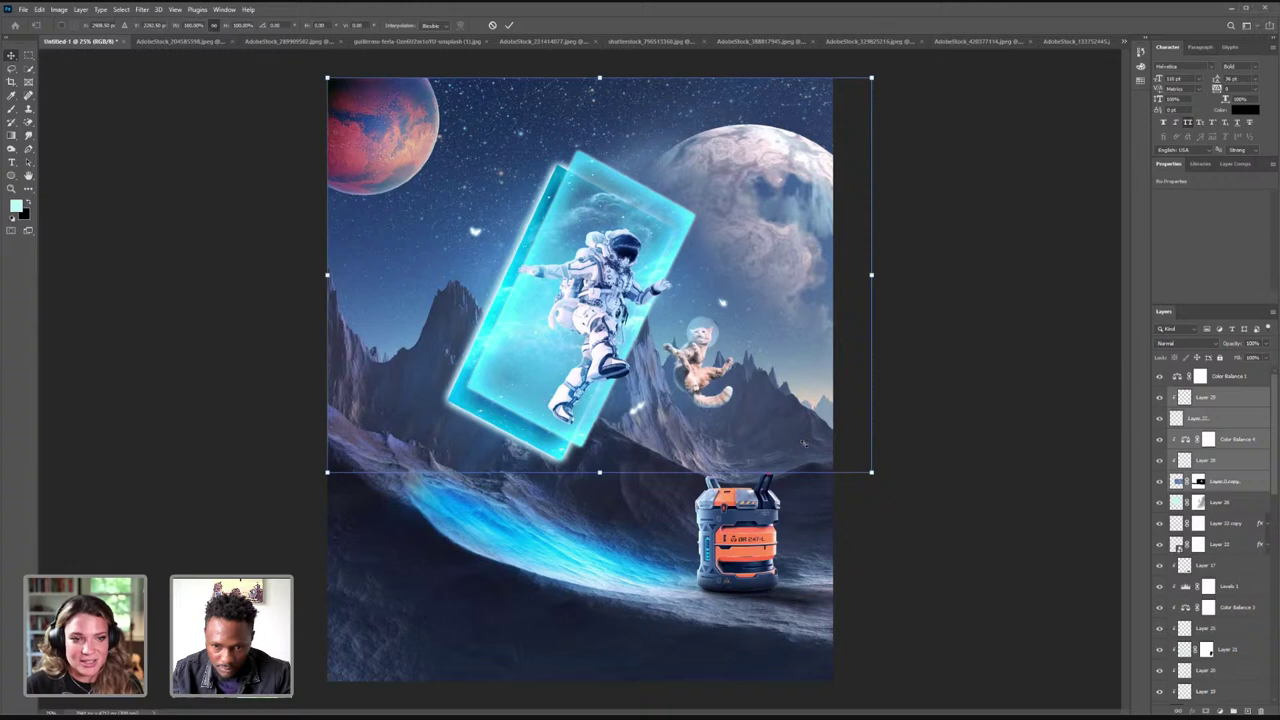
mouse_move(868, 474)
mouse_down()
mouse_move(855, 479)
mouse_move(858, 466)
mouse_up()
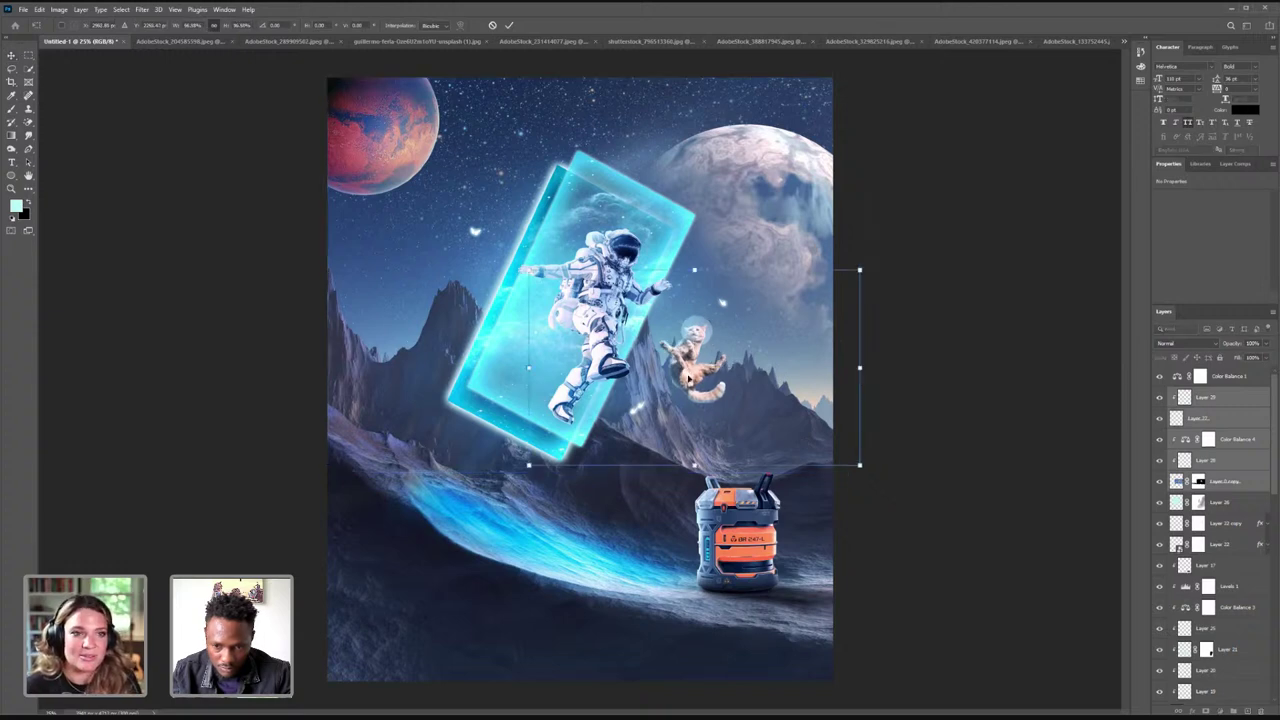
drag(873, 366, 864, 430)
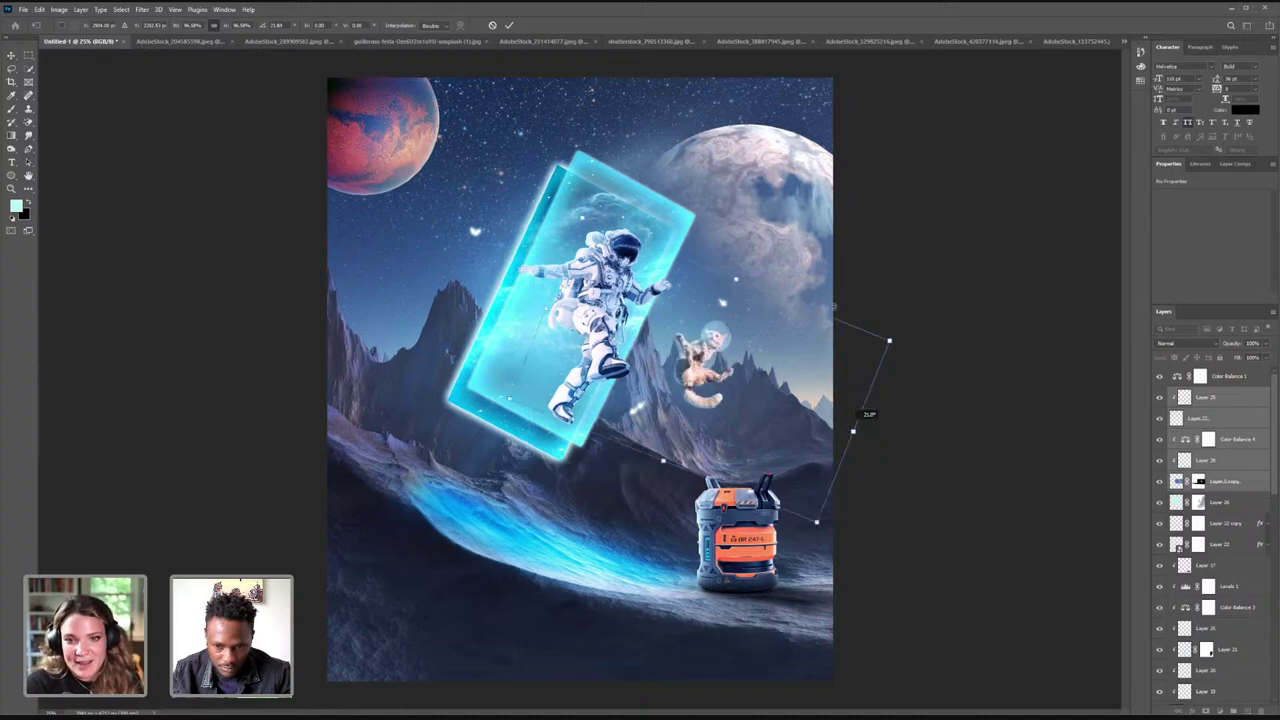
drag(855, 369, 856, 369)
key(Return)
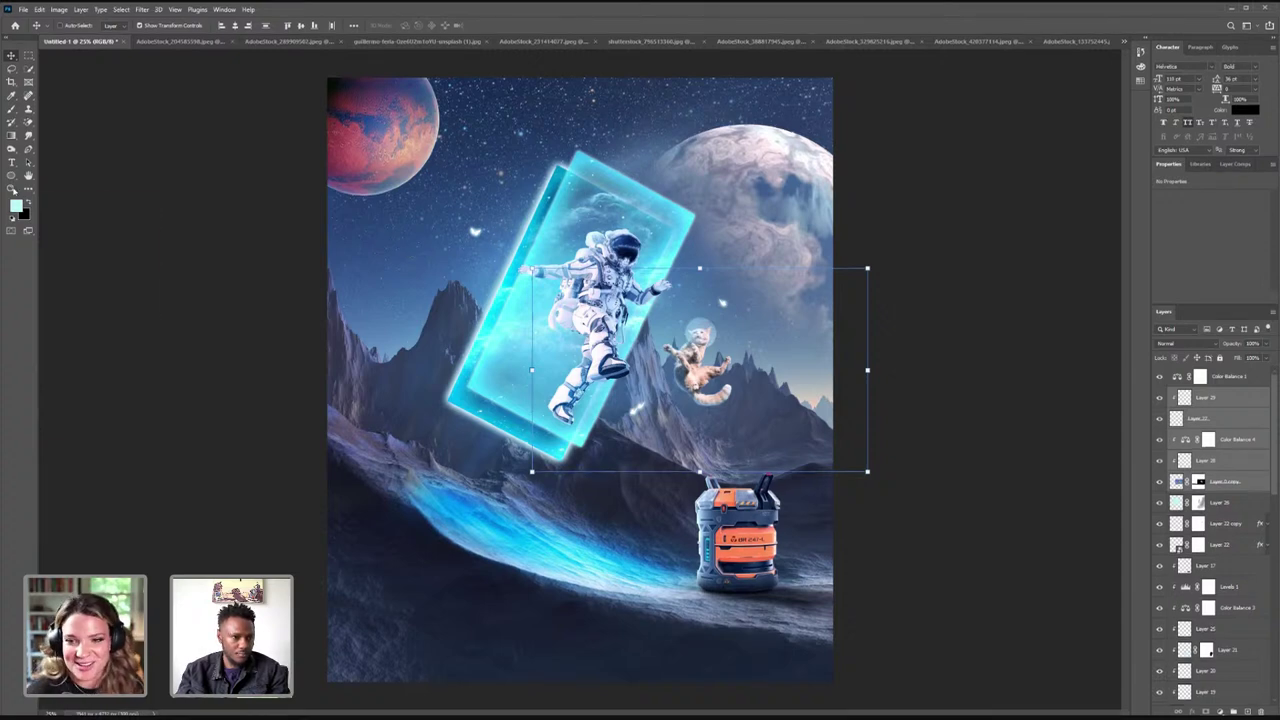
- Examine the astronaut and the glowing portal up close, and check the whole composition
key(z)
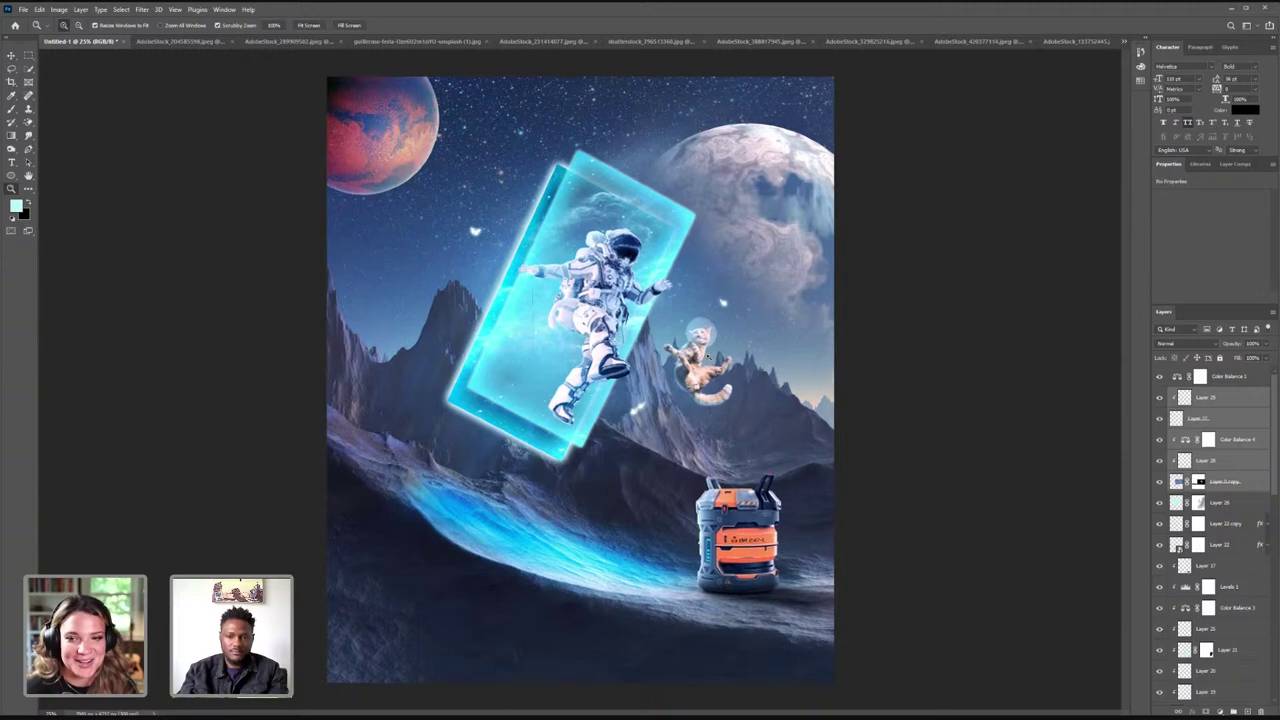
click(714, 364)
click(444, 287)
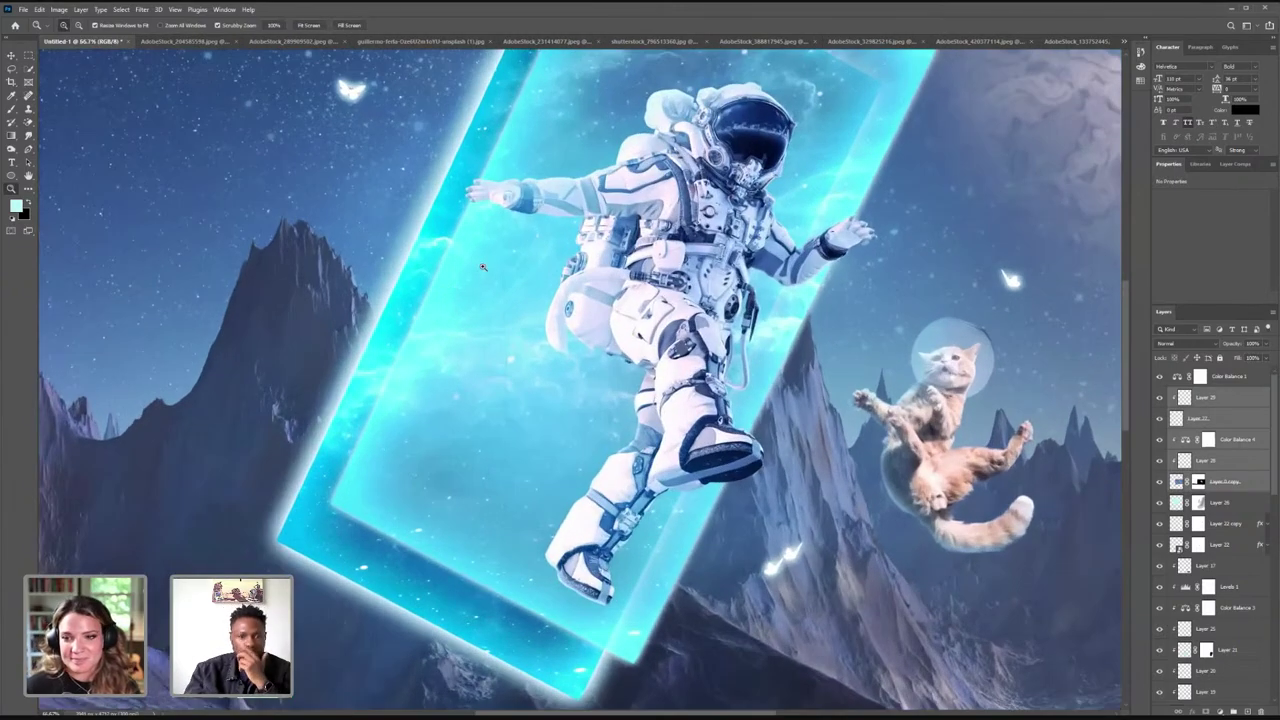
click(482, 267)
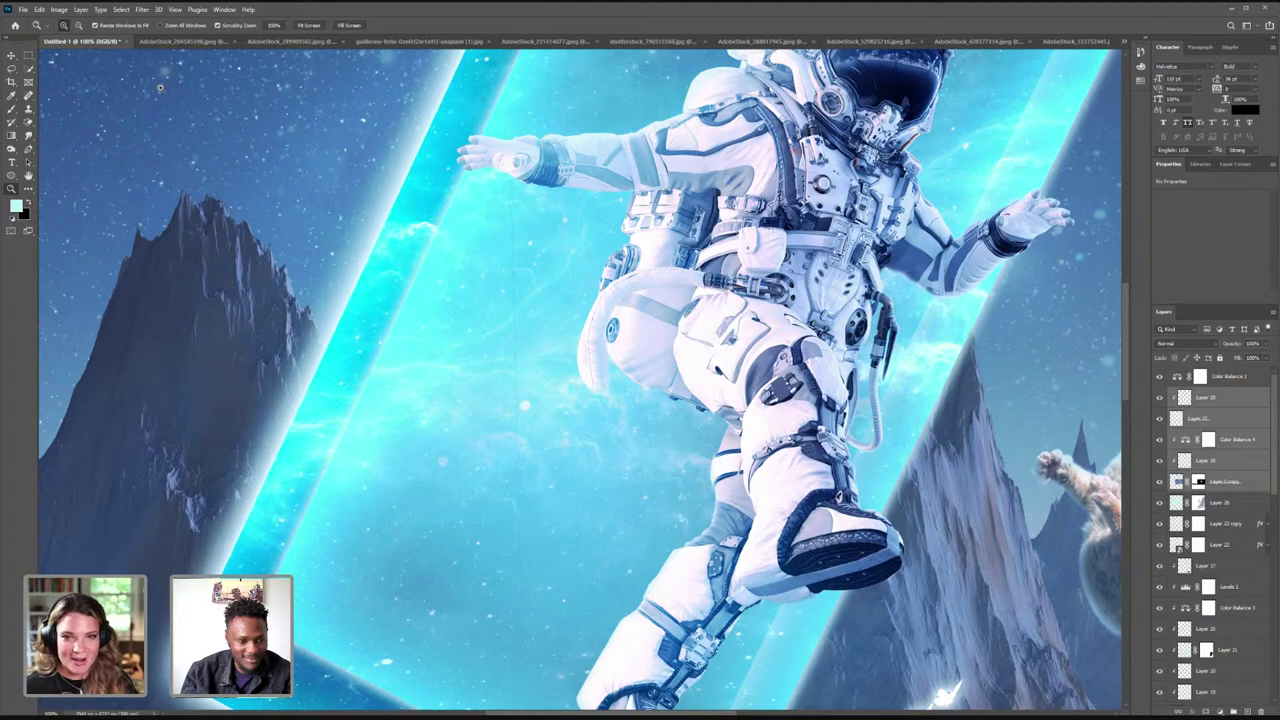
click(78, 25)
drag(735, 263, 893, 284)
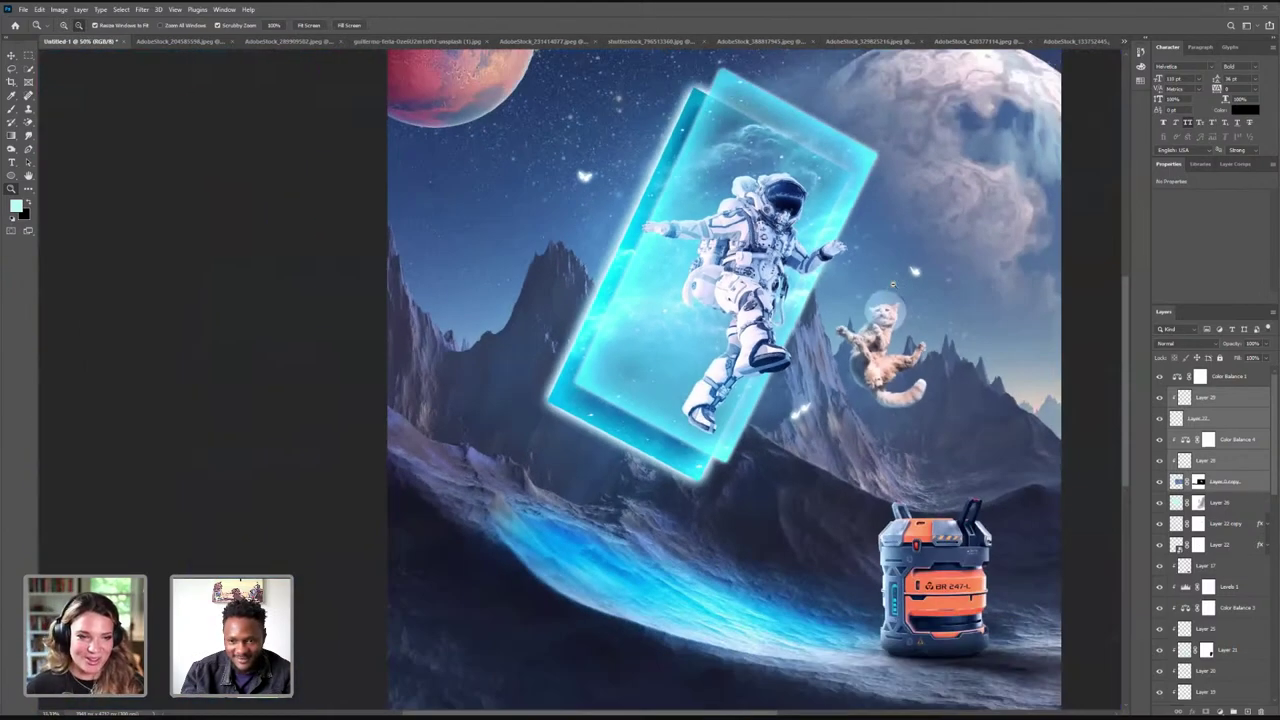
click(893, 285)
click(743, 286)
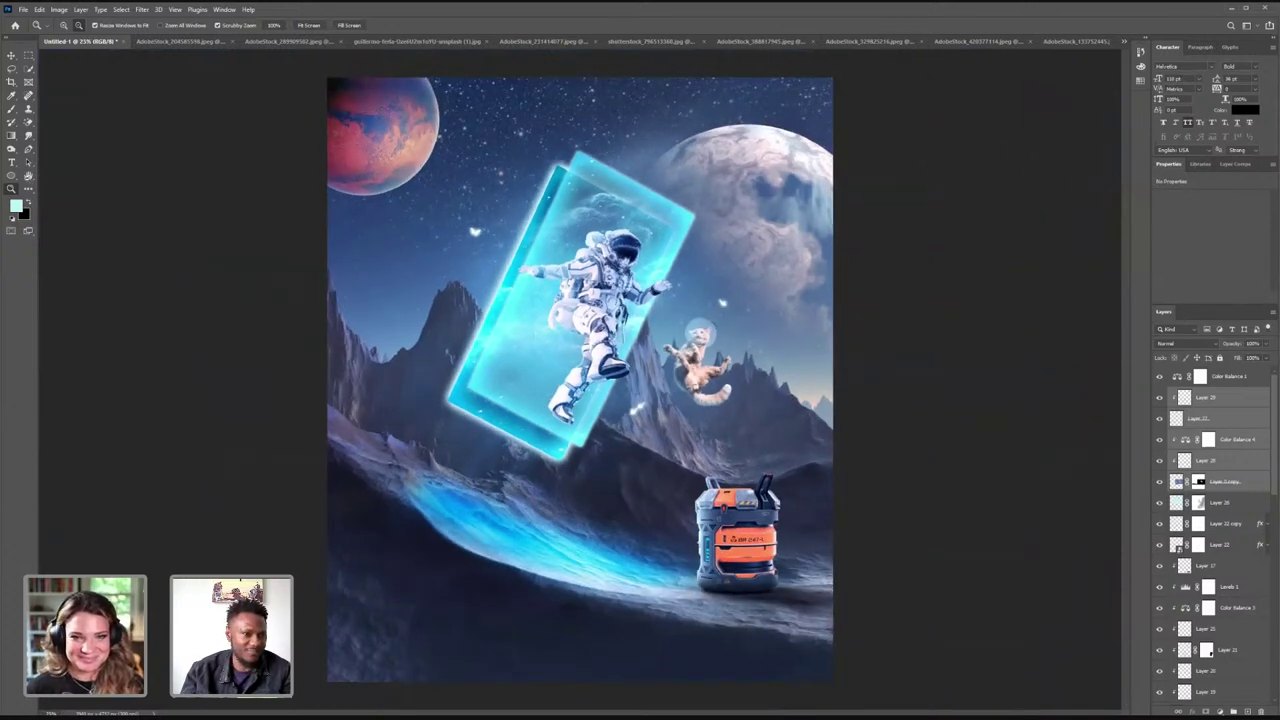
click(27, 178)
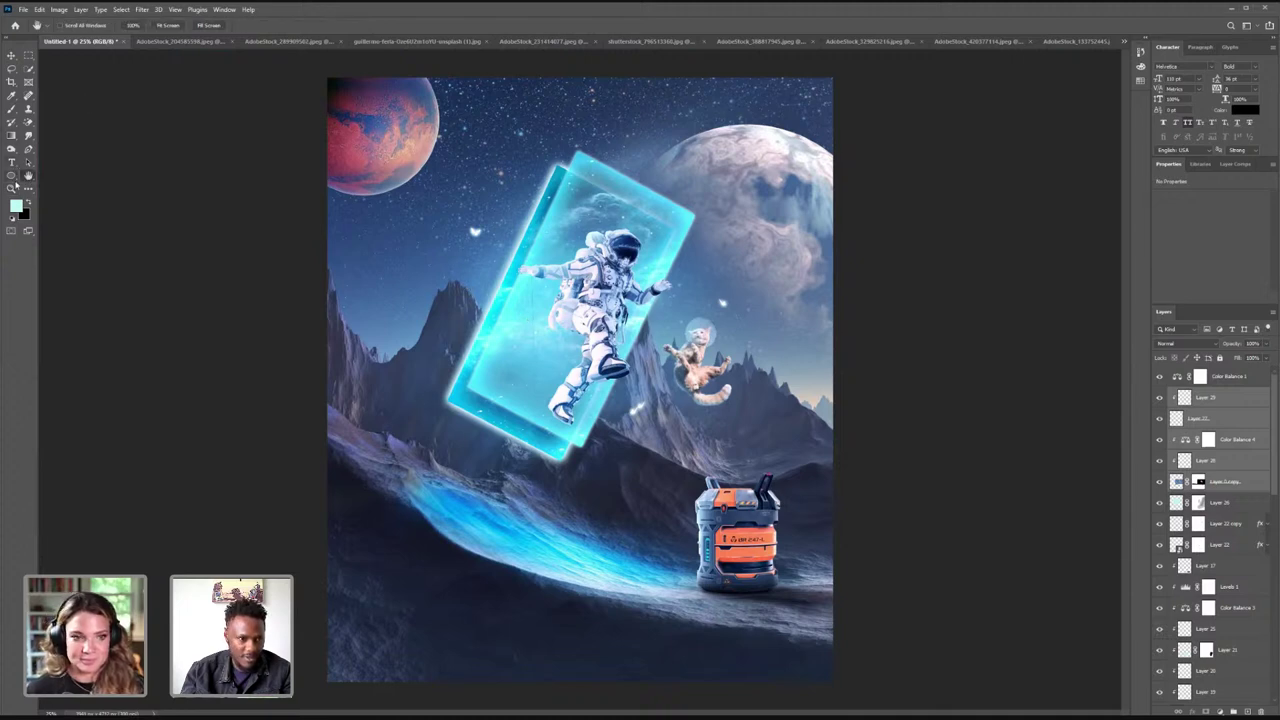
click(12, 188)
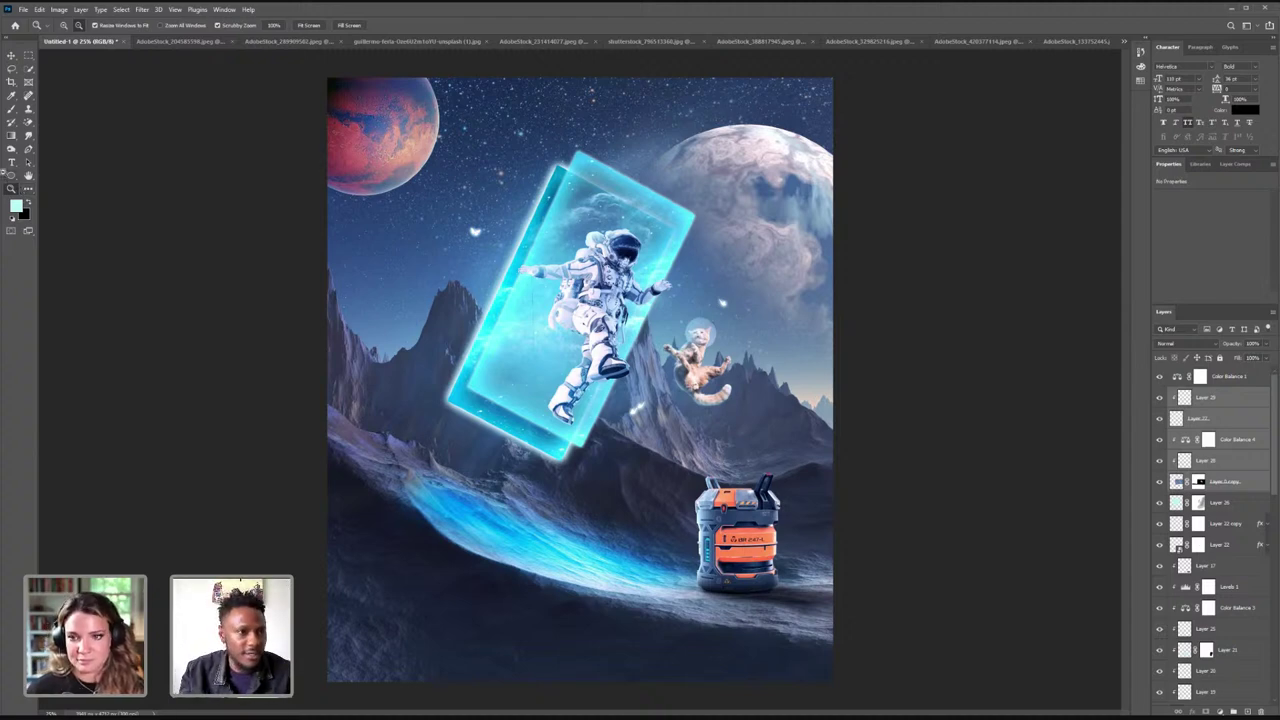
- Inspect how the glass bowl fits the cat's head and how the cat's lighting blends with the scene
drag(645, 272, 713, 285)
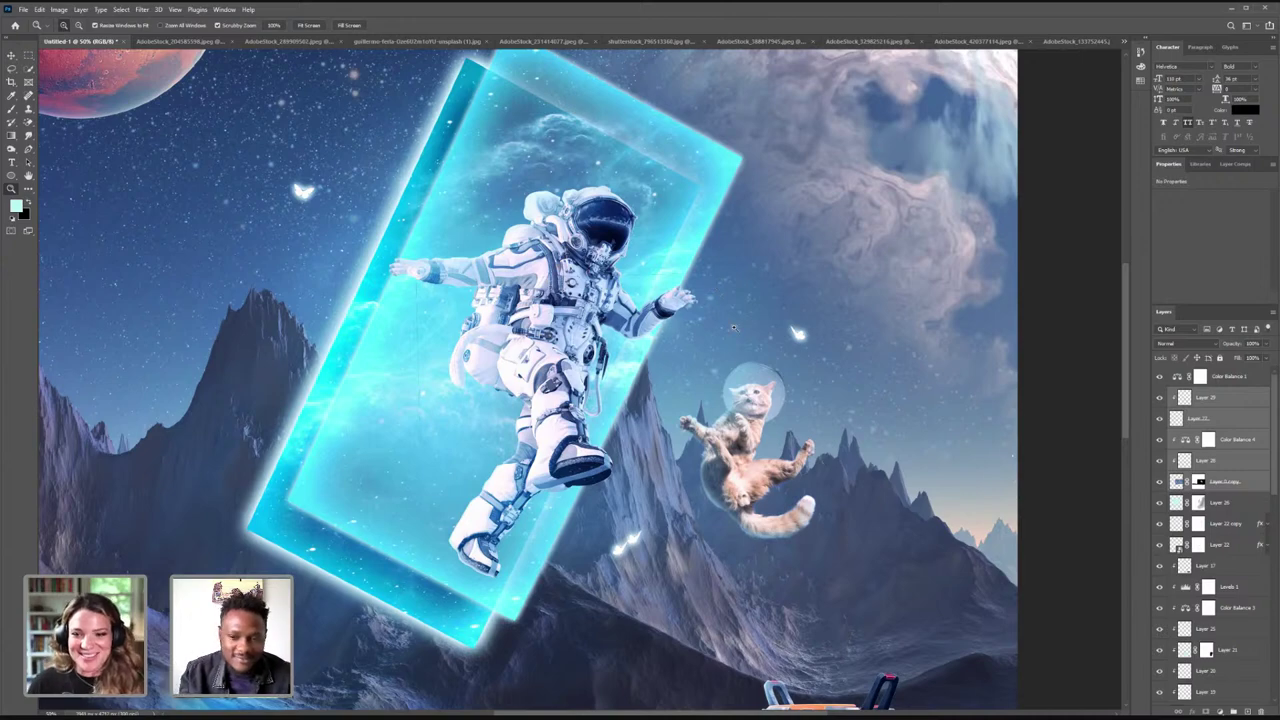
click(753, 386)
click(753, 386)
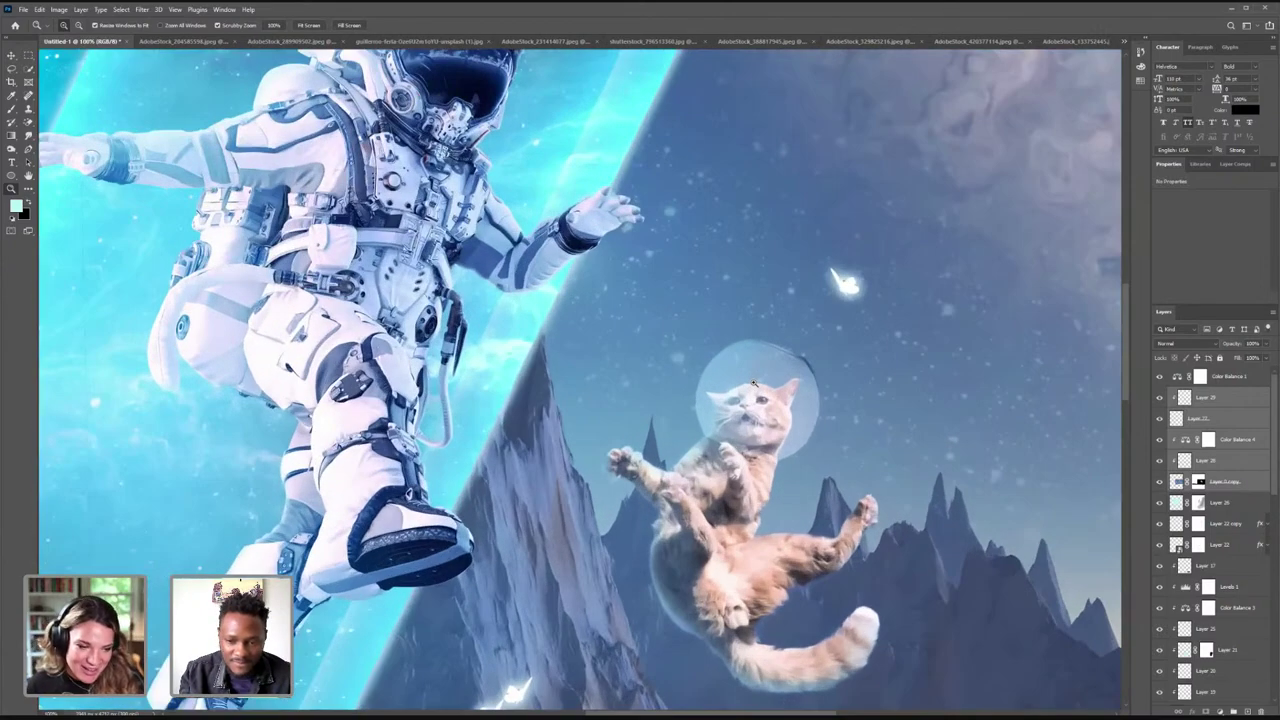
click(753, 386)
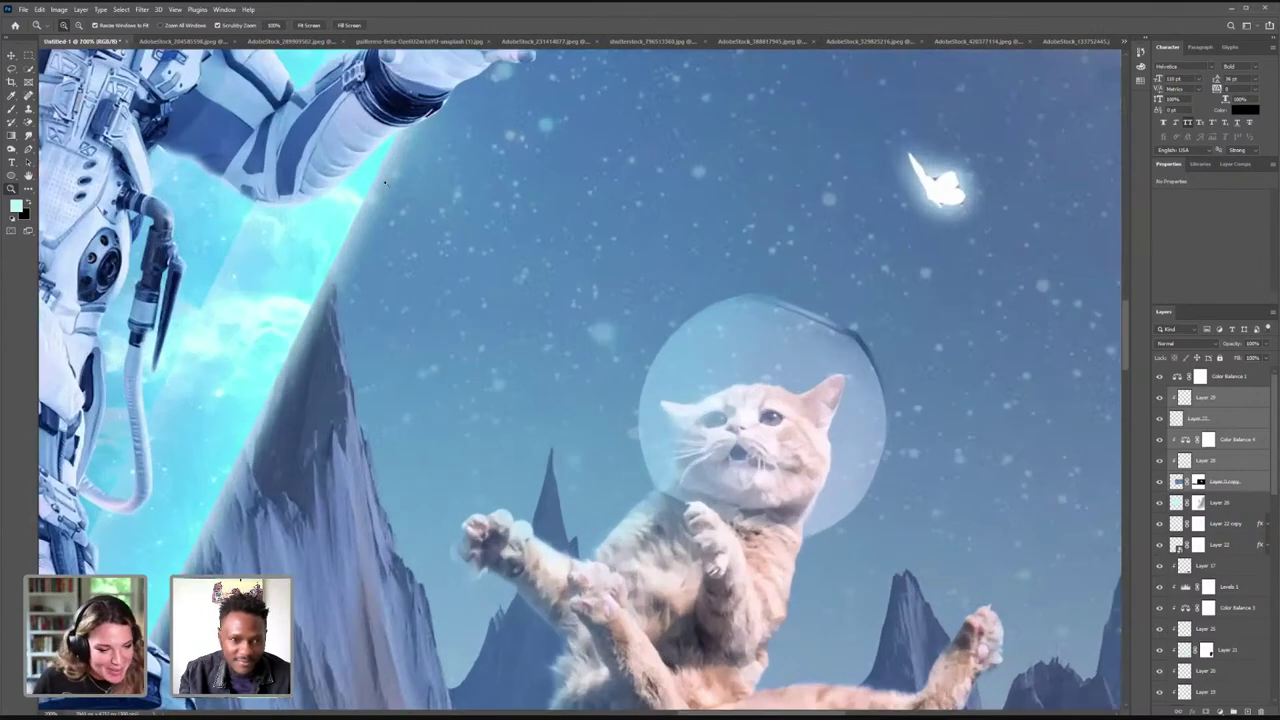
alt+click(496, 225)
alt+click(500, 222)
key(ctrl+minus)
key(ctrl+minus)
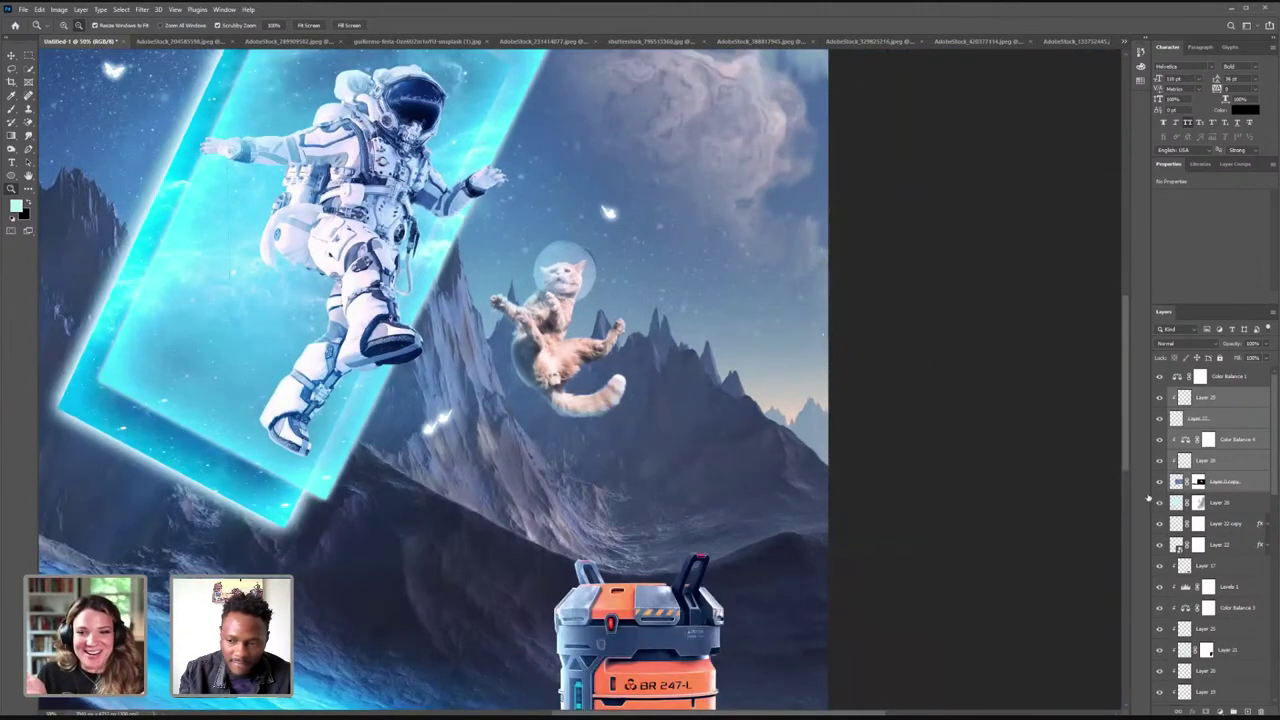
- Toggle the cat layer's visibility to compare, select its layer mask and review the full composition
click(1159, 482)
click(1159, 482)
click(1200, 482)
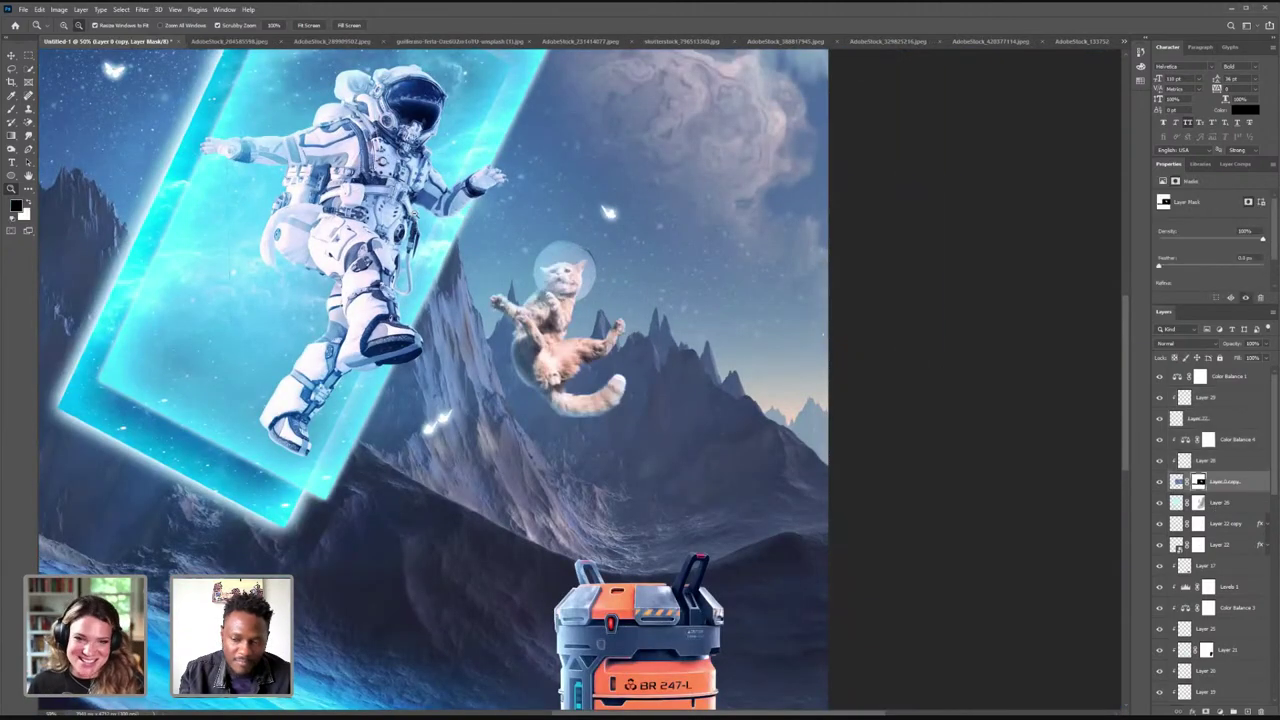
key(b)
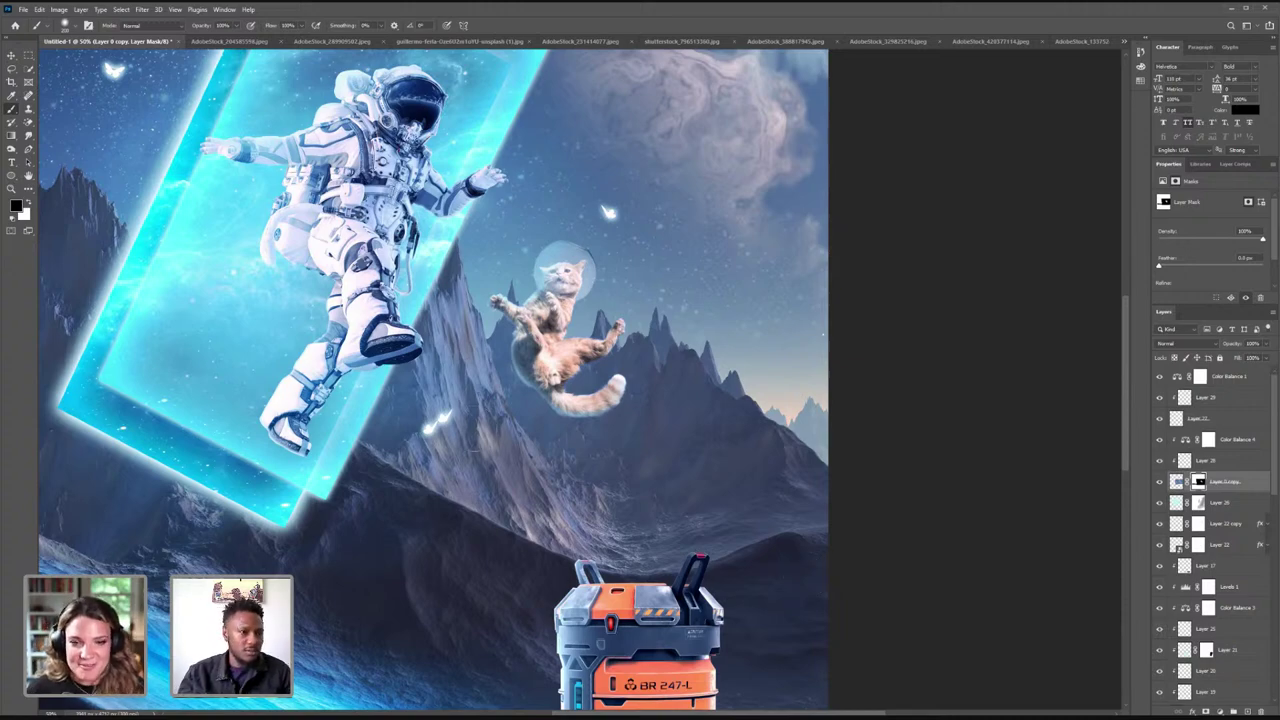
key(z)
alt+click(307, 189)
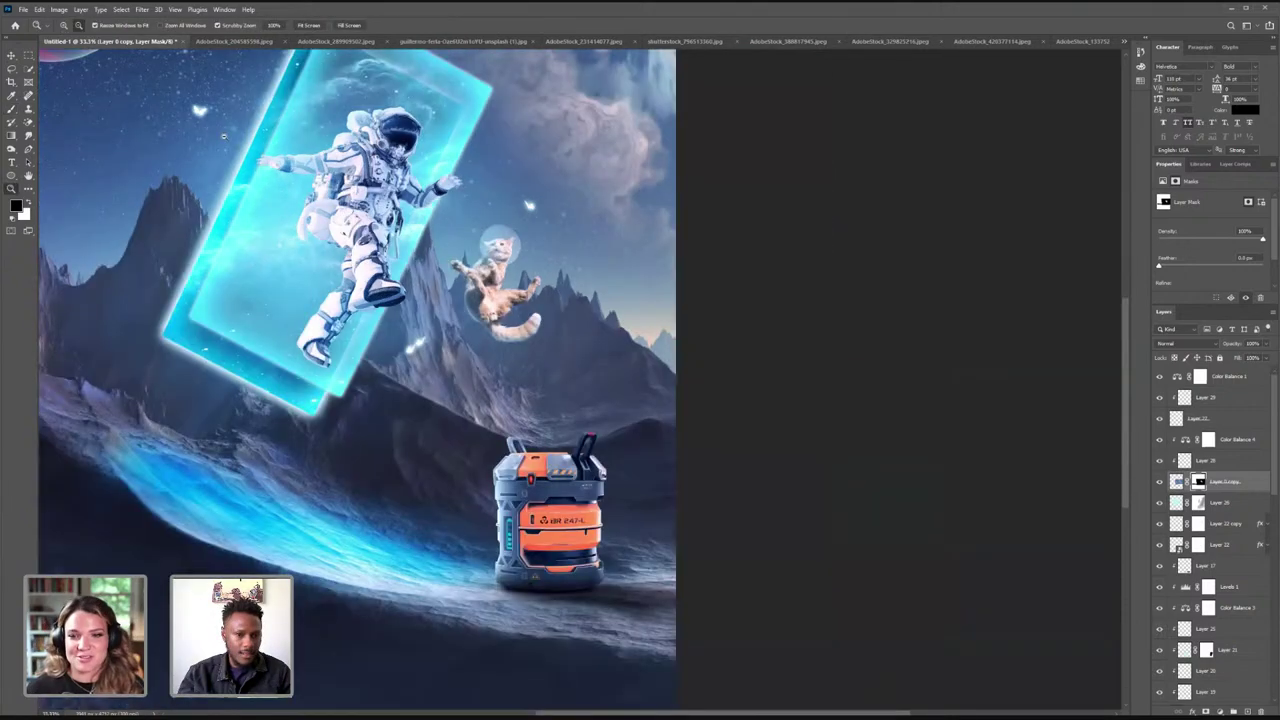
alt+click(293, 180)
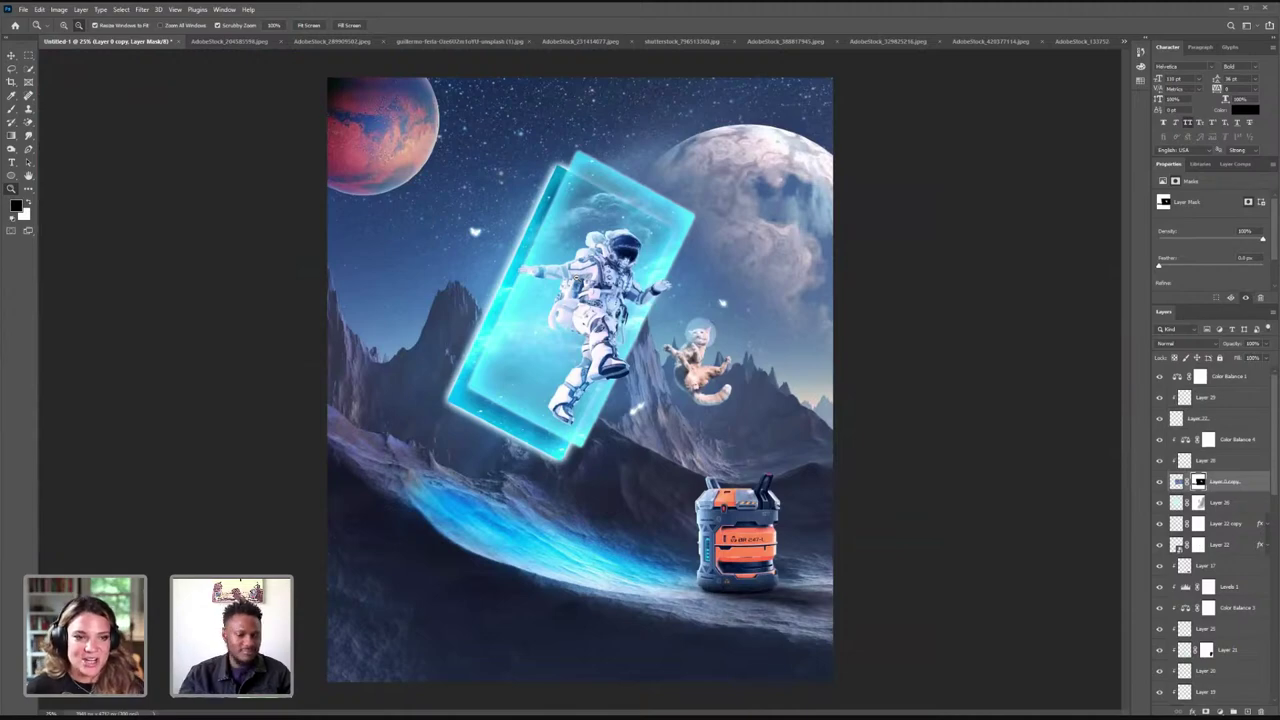